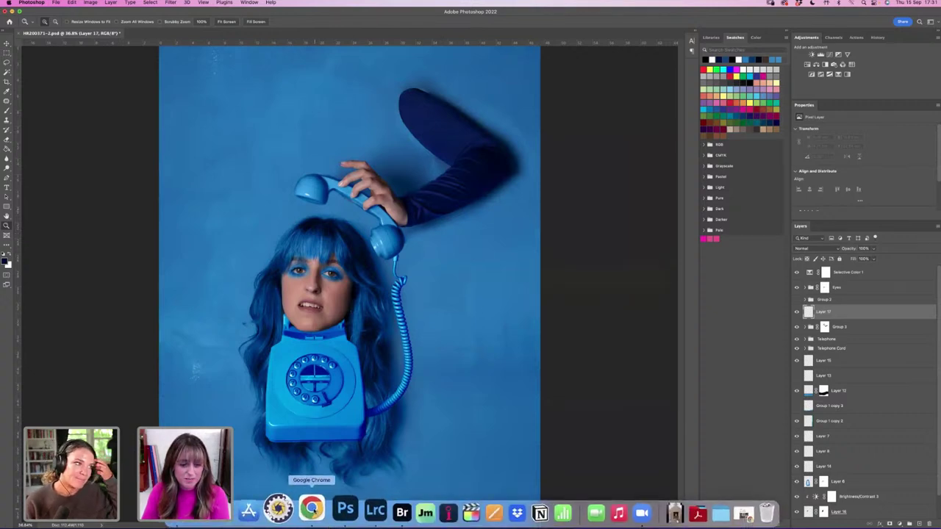
Look through the next photos in the portfolio website gallery, then return to the composite.
{"action": "left_click", "coordinate": [312, 509]}
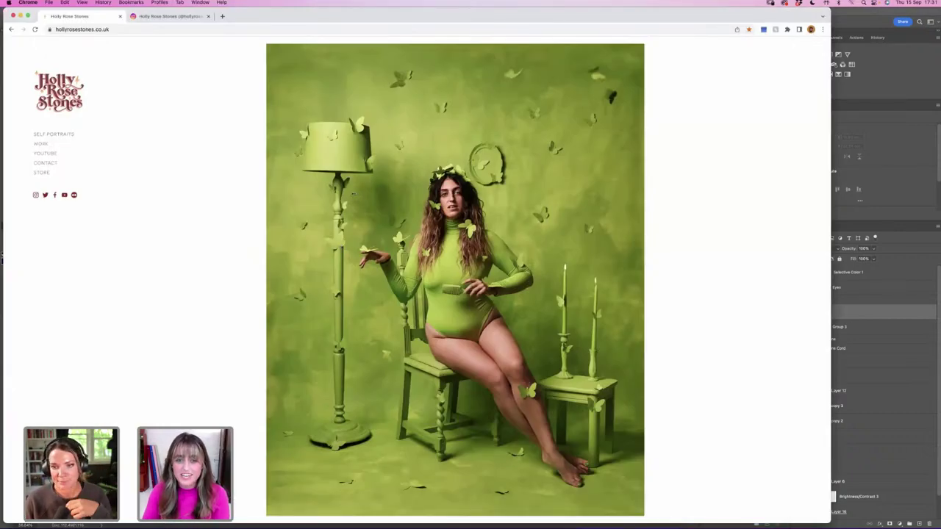
{"action": "left_click", "coordinate": [685, 291]}
{"action": "left_click", "coordinate": [686, 291]}
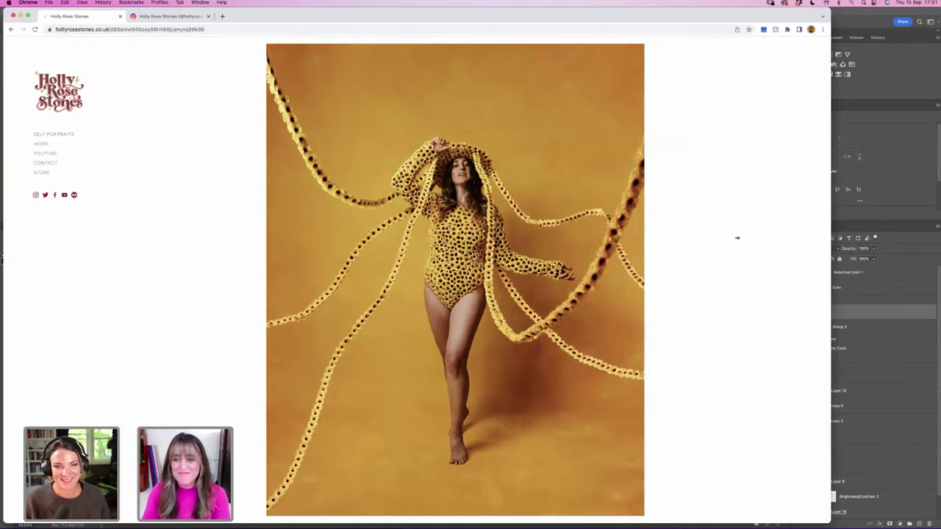
{"action": "left_click", "coordinate": [898, 265]}
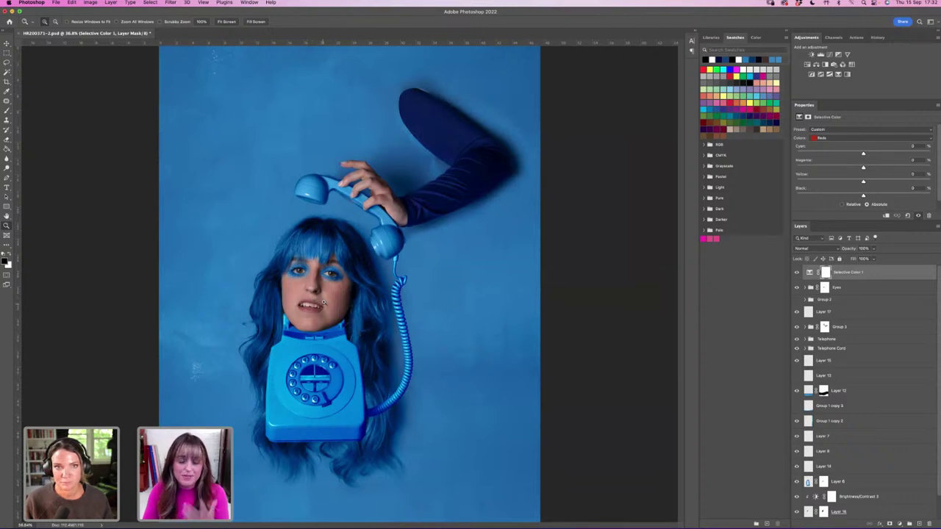
With the Brush active, select Layer 15 and zoom the view out to 33.3%.
{"action": "key", "text": "b"}
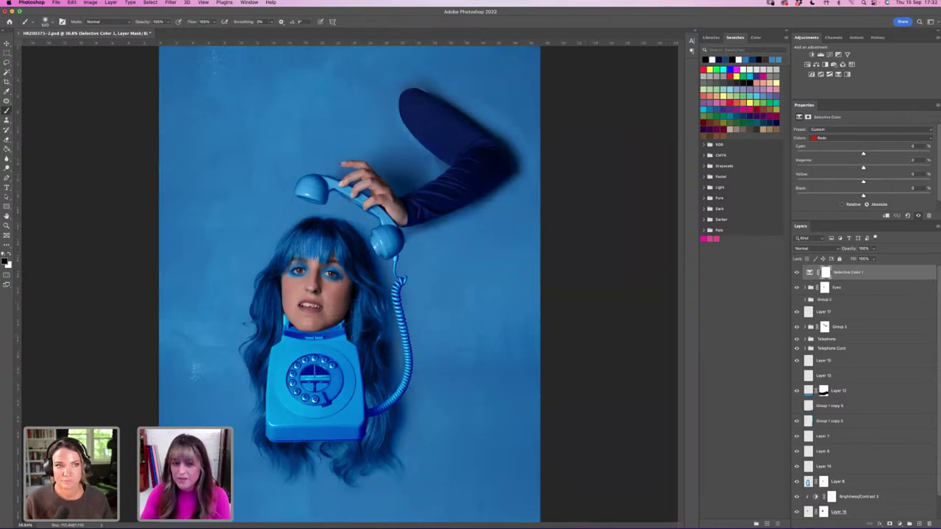
{"action": "scroll", "coordinate": [938, 307], "scroll_direction": "down", "scroll_amount": 1}
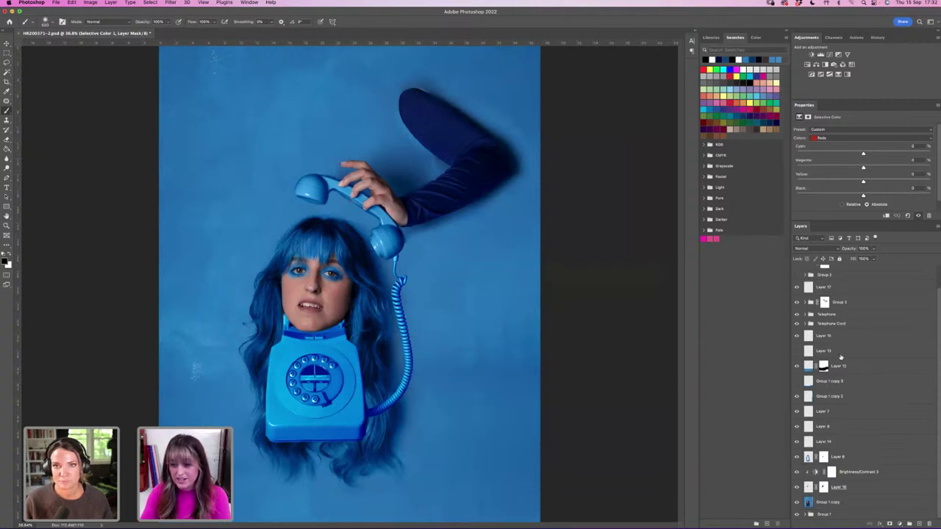
{"action": "left_click", "coordinate": [846, 337]}
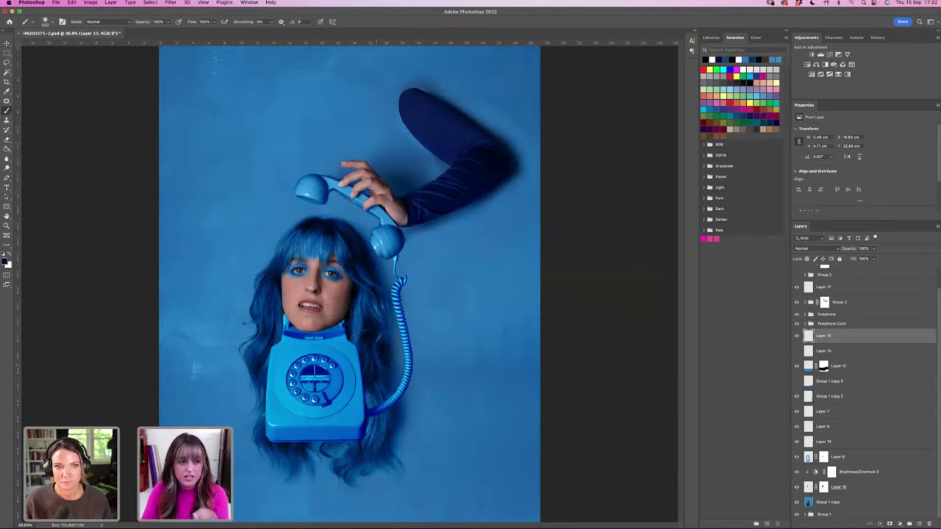
{"action": "left_click", "coordinate": [7, 223]}
{"action": "left_click", "coordinate": [353, 282], "text": "alt"}
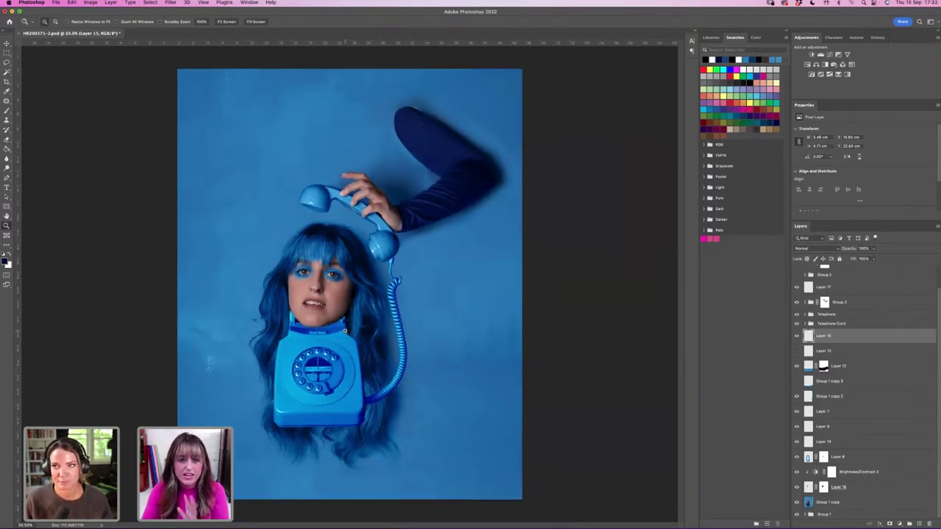
{"action": "left_click", "coordinate": [7, 111]}
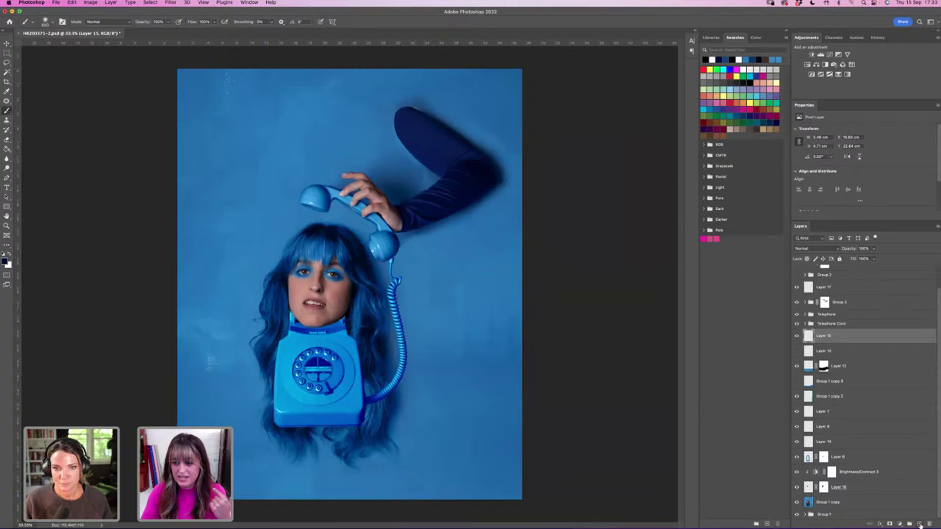
Group the layers from Layer 15 down to Group 1 copy and name the group 'Background'.
{"action": "left_click", "coordinate": [829, 502], "text": "shift"}
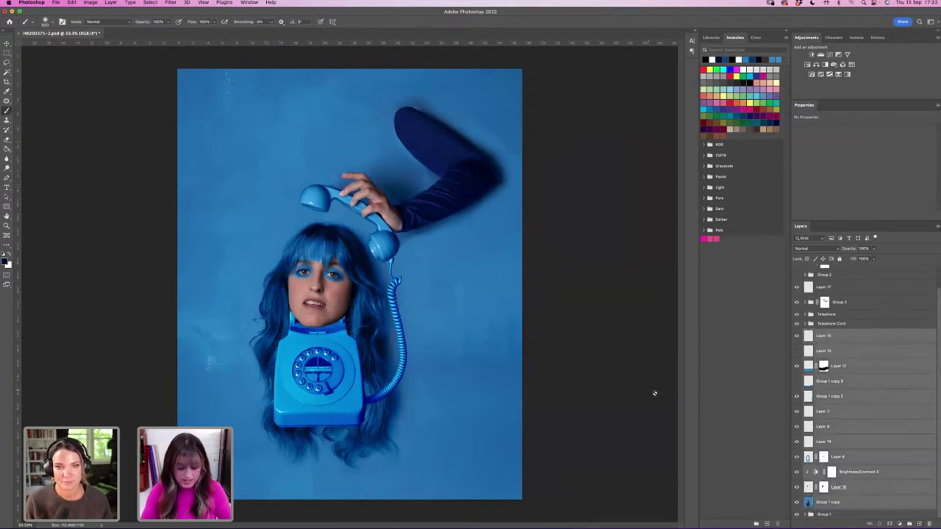
{"action": "key", "text": "super+g"}
{"action": "double_click", "coordinate": [824, 357]}
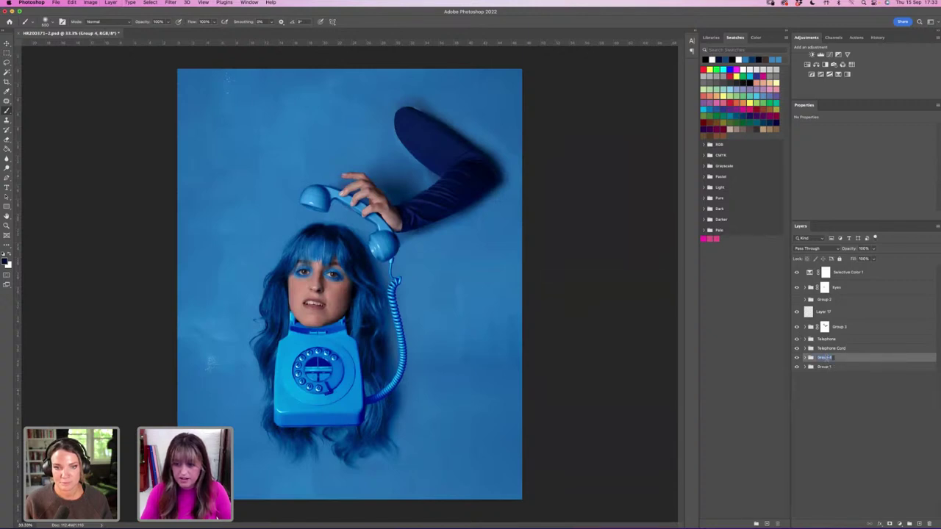
{"action": "type", "text": "Background"}
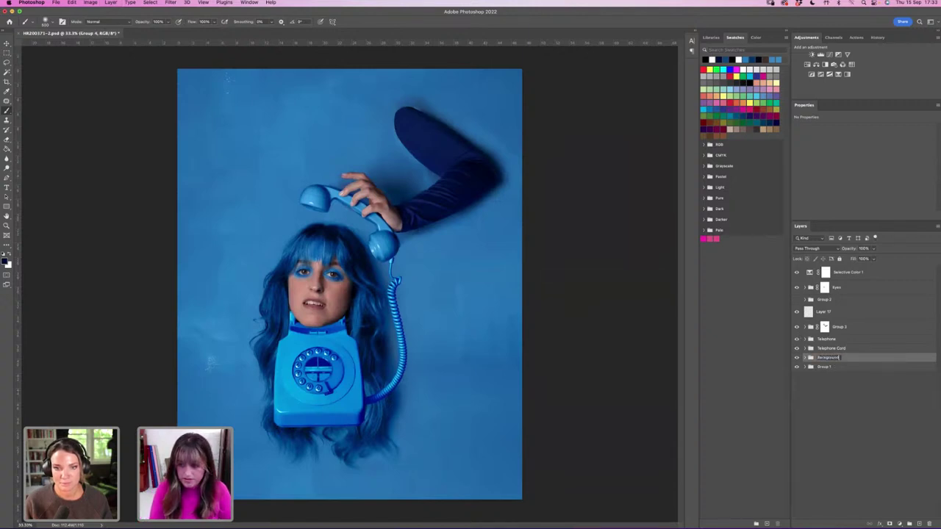
{"action": "key", "text": "Return"}
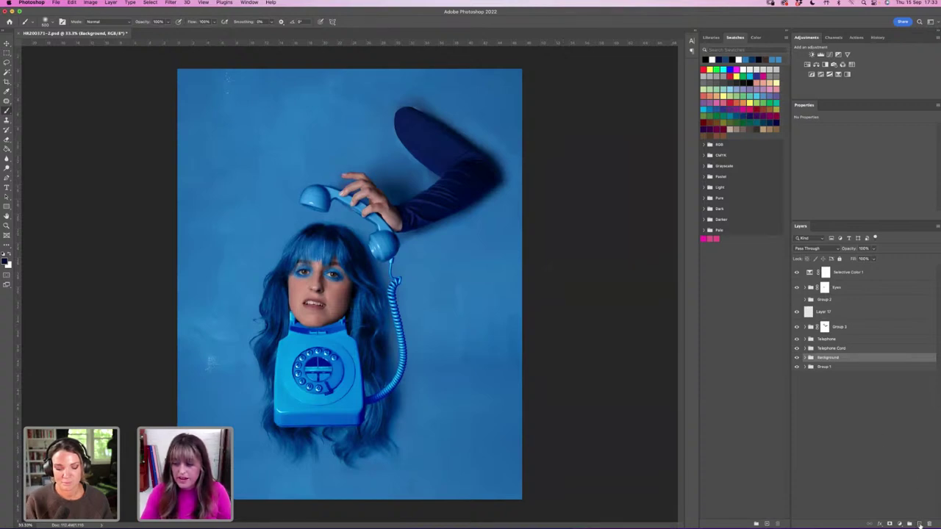
Add a new empty Layer 18 above Background and zoom in on the face and phone.
{"action": "left_click", "coordinate": [920, 523]}
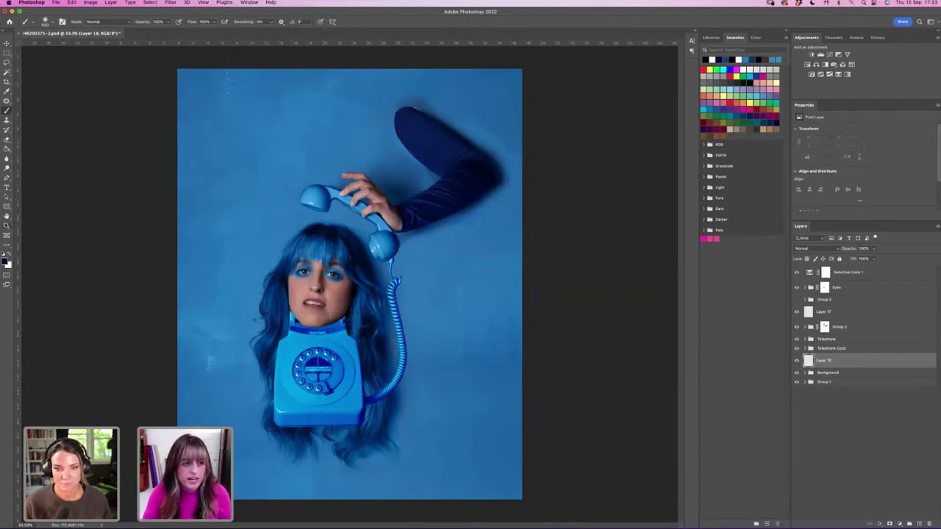
{"action": "key", "text": "z"}
{"action": "left_click", "coordinate": [277, 373]}
Paint Layer 18 around the phone and neck at 66.7% and 33.3%, then preview its blend modes.
{"action": "left_click", "coordinate": [277, 361]}
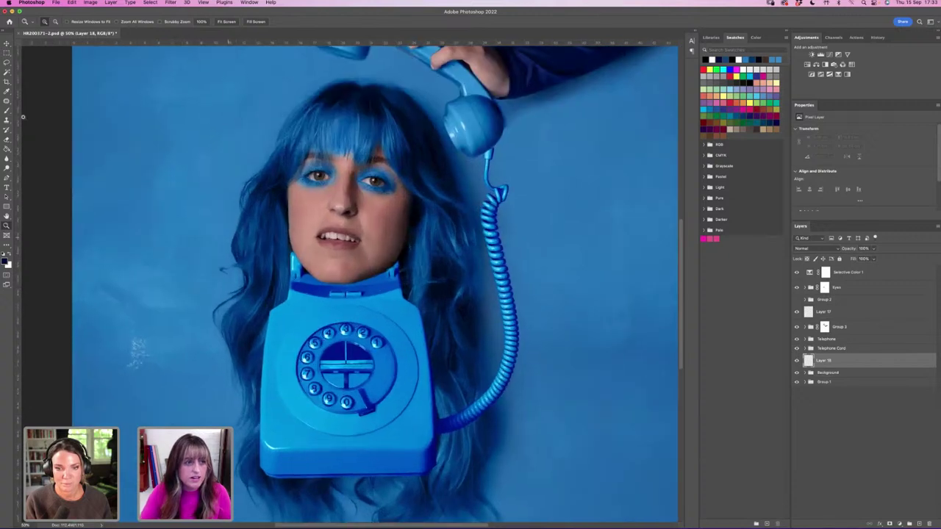
{"action": "key", "text": "b"}
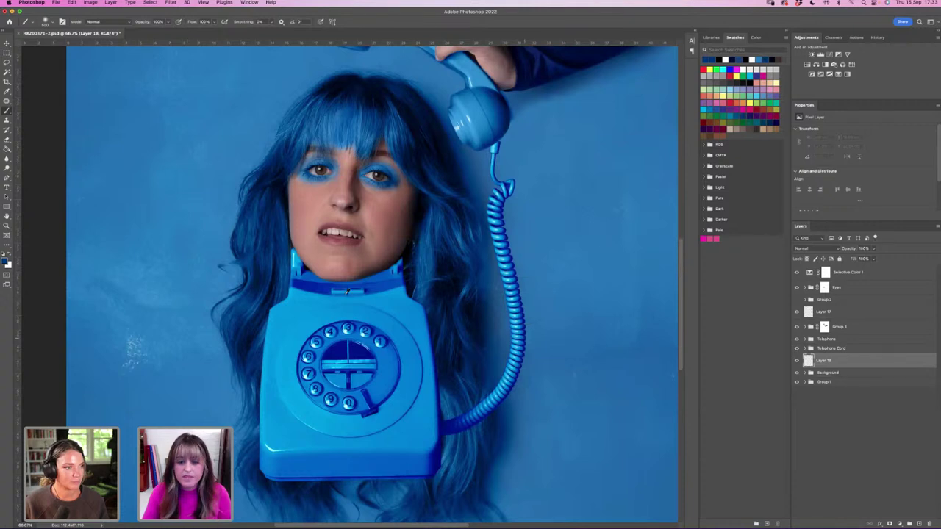
{"action": "left_click", "coordinate": [7, 226]}
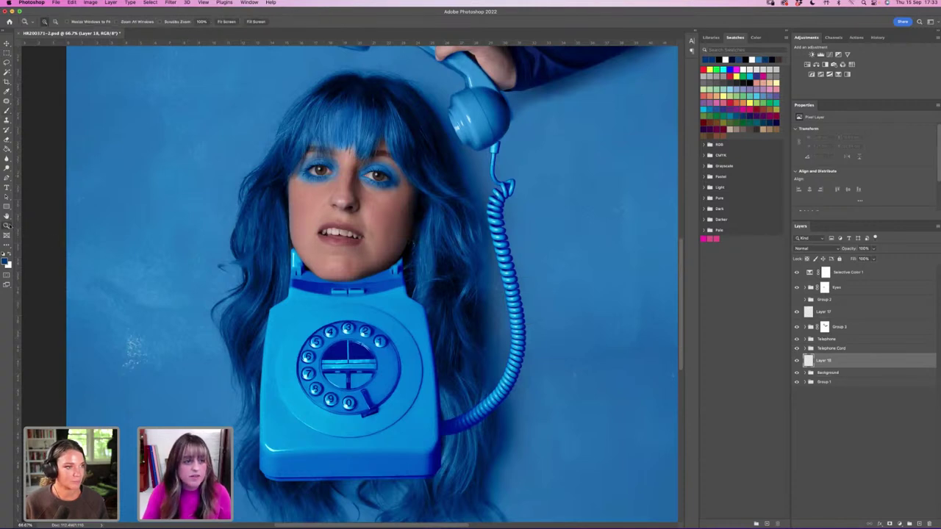
{"action": "left_click", "coordinate": [227, 22]}
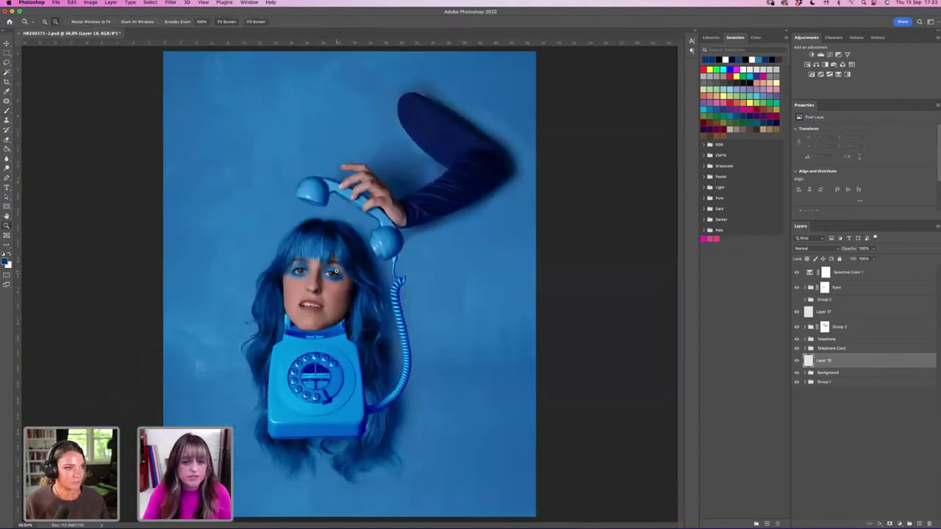
{"action": "left_click", "coordinate": [334, 272], "text": "alt"}
{"action": "left_click", "coordinate": [7, 111]}
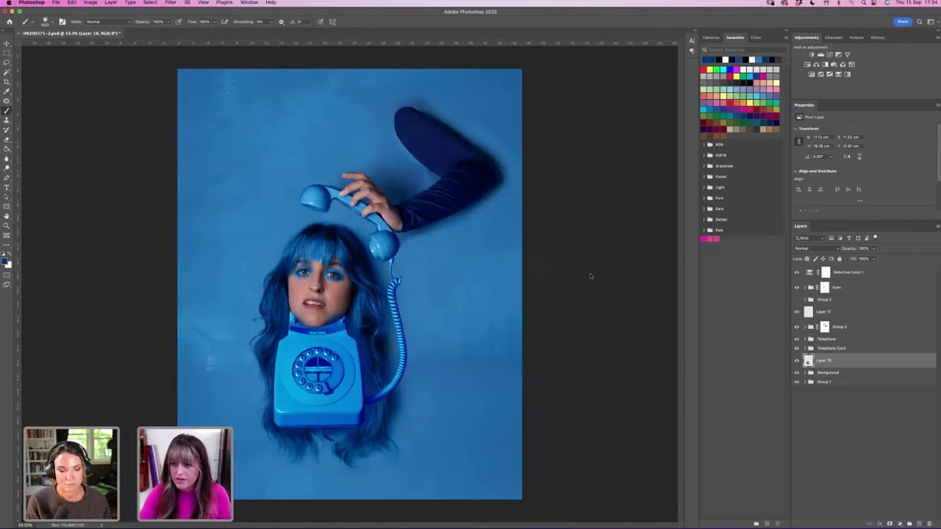
{"action": "left_click", "coordinate": [814, 249]}
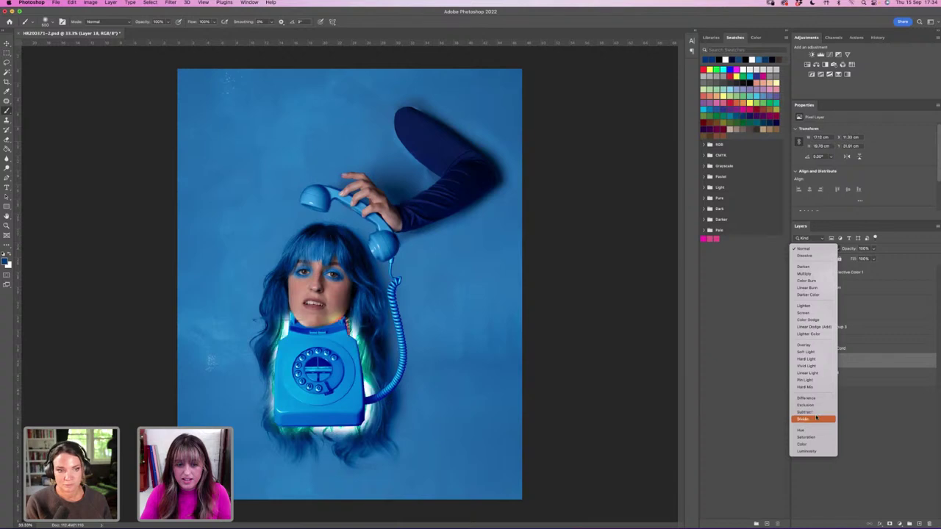
Set Layer 18 to Linear Burn at 83% opacity and give it a layer mask.
{"action": "left_click", "coordinate": [812, 287]}
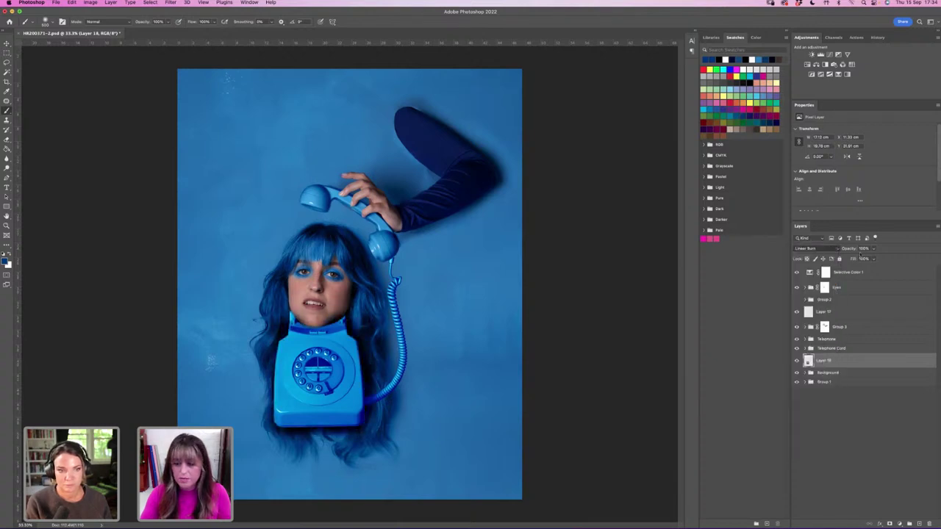
{"action": "left_click", "coordinate": [872, 248]}
{"action": "left_click_drag", "start_coordinate": [875, 259], "coordinate": [862, 258]}
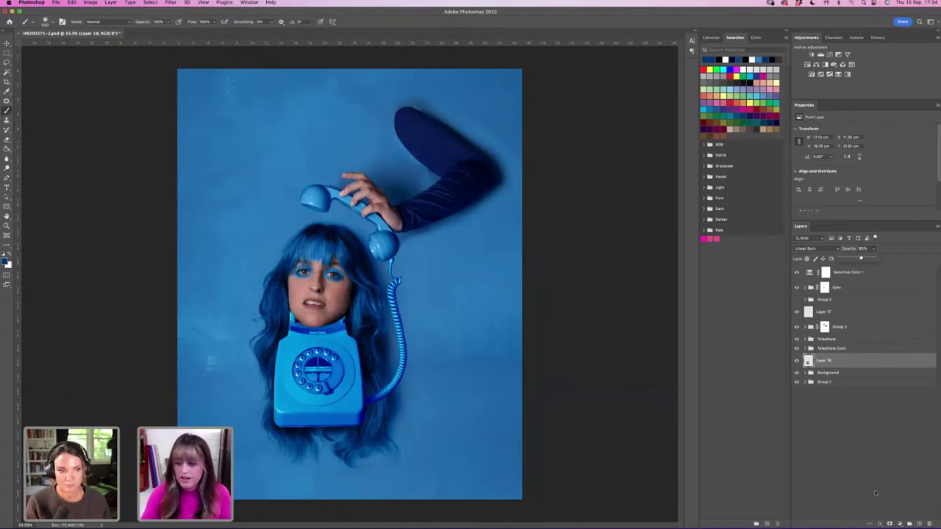
{"action": "left_click", "coordinate": [890, 524]}
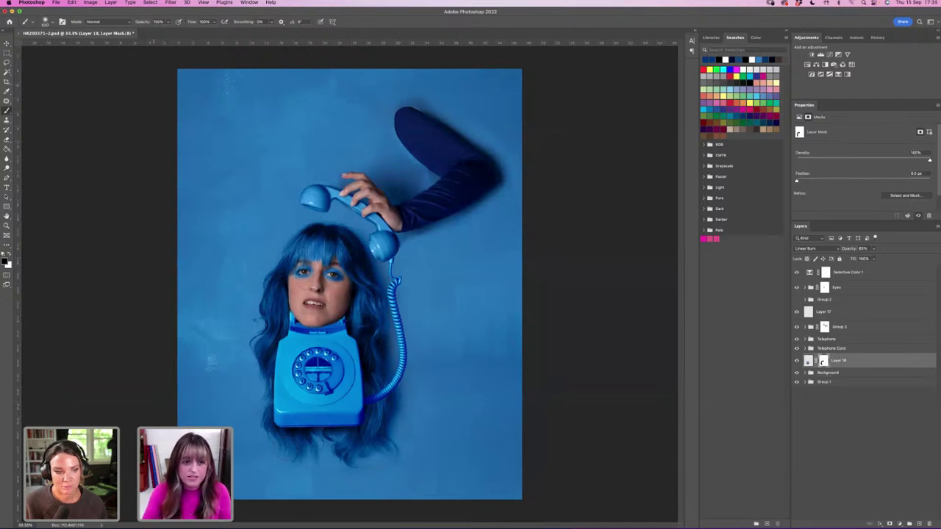
Paint black on Layer 18's mask at fit-screen view, toggling the layer to compare the result.
{"action": "key", "text": "z"}
{"action": "left_click", "coordinate": [310, 277]}
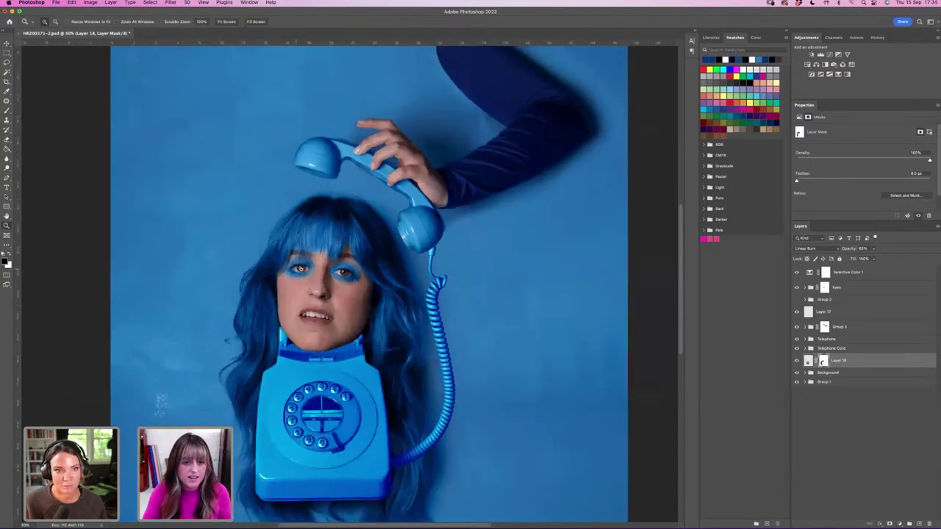
{"action": "left_click", "coordinate": [226, 22]}
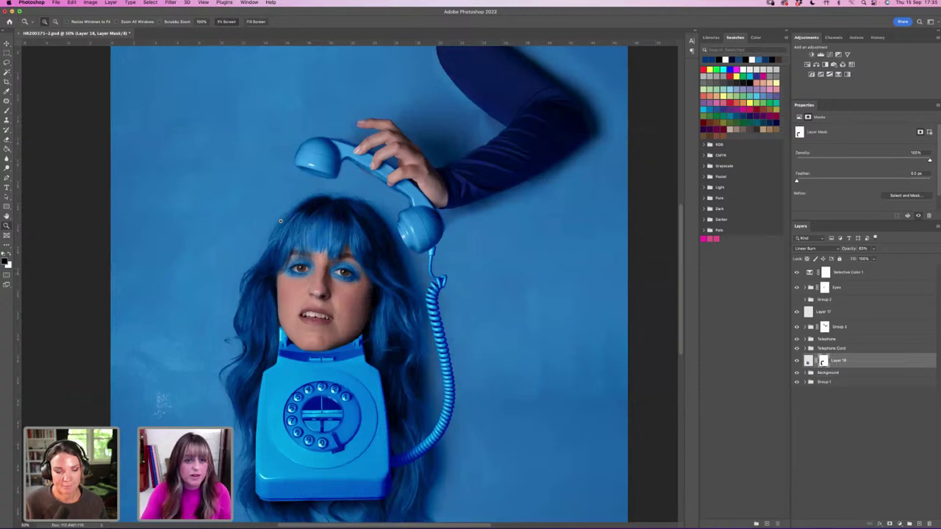
{"action": "key", "text": "b"}
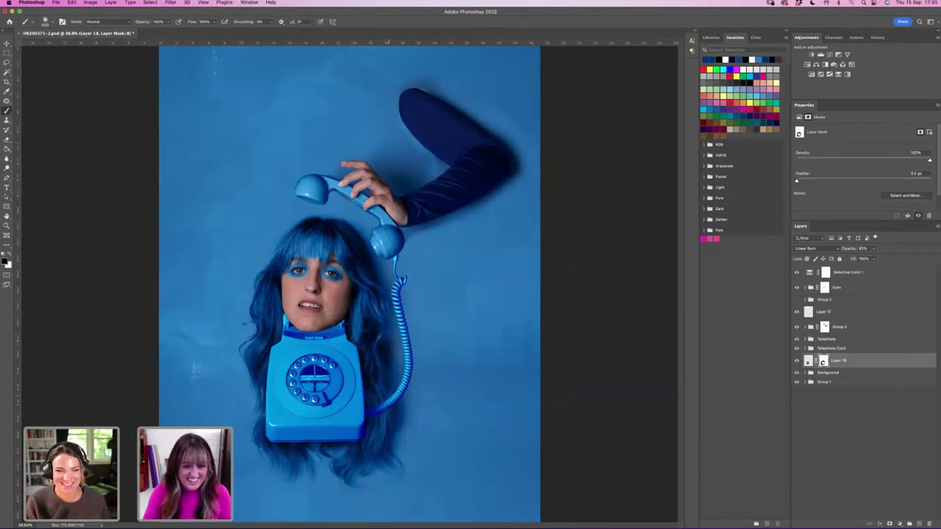
{"action": "left_click", "coordinate": [796, 361]}
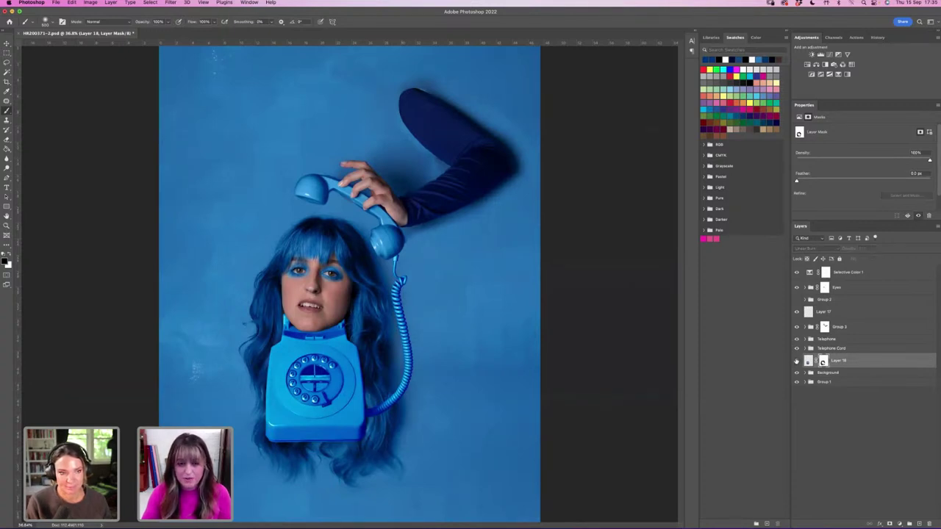
{"action": "left_click", "coordinate": [796, 361]}
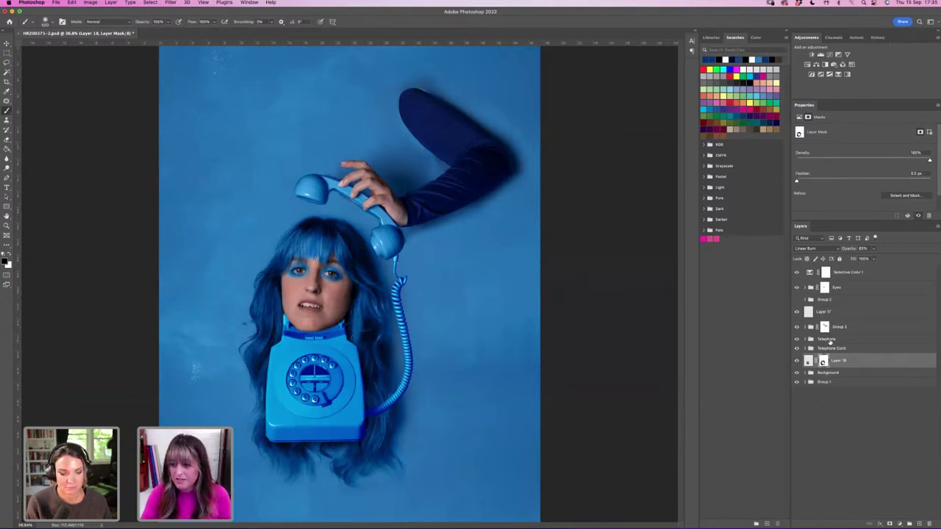
{"action": "left_click", "coordinate": [829, 339]}
Add Layer 19 above Telephone and paint two shading strokes beside the phone base.
{"action": "left_click", "coordinate": [919, 523]}
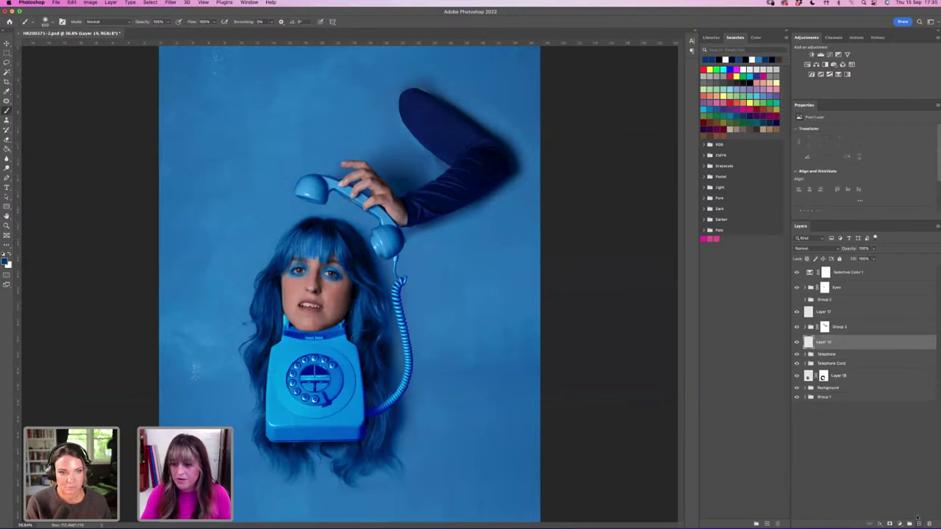
{"action": "right_click", "coordinate": [841, 344]}
{"action": "key", "text": "Escape"}
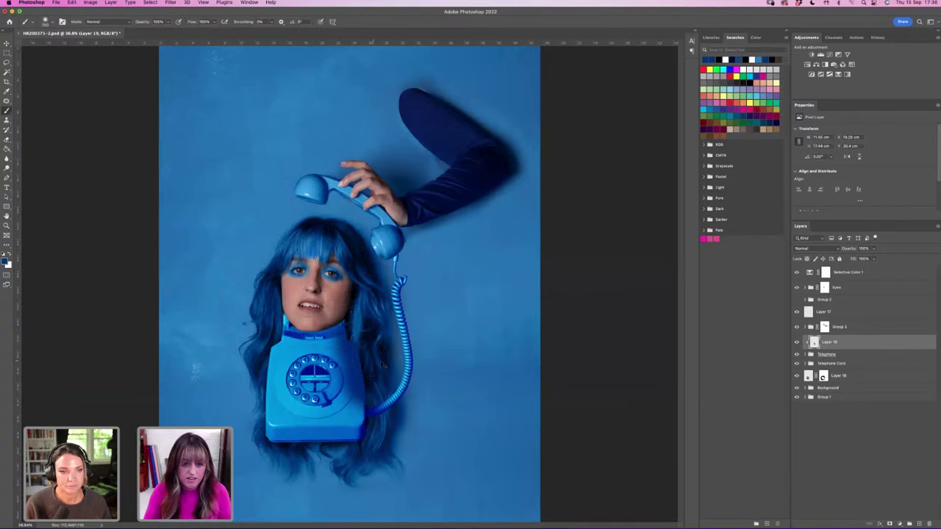
{"action": "left_click_drag", "start_coordinate": [381, 364], "coordinate": [351, 401]}
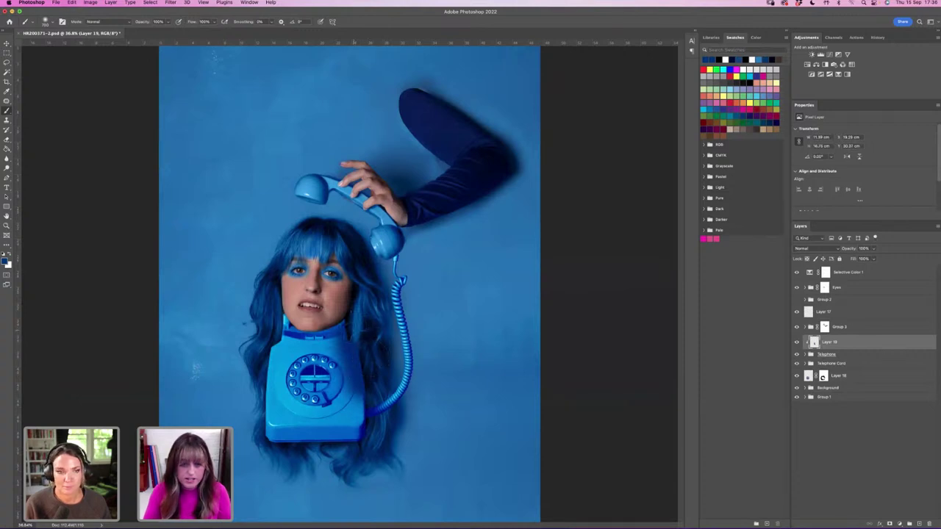
{"action": "mouse_move", "coordinate": [345, 363]}
{"action": "left_mouse_down"}
{"action": "mouse_move", "coordinate": [355, 434]}
{"action": "mouse_move", "coordinate": [332, 437]}
{"action": "left_mouse_up"}
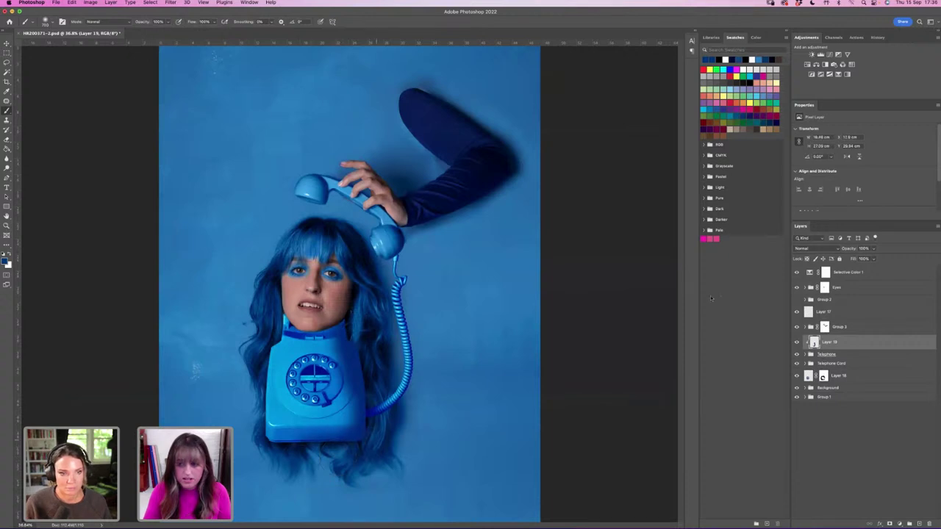
Set Layer 19 to Linear Burn at about 35% opacity and add a layer mask.
{"action": "left_click", "coordinate": [808, 248]}
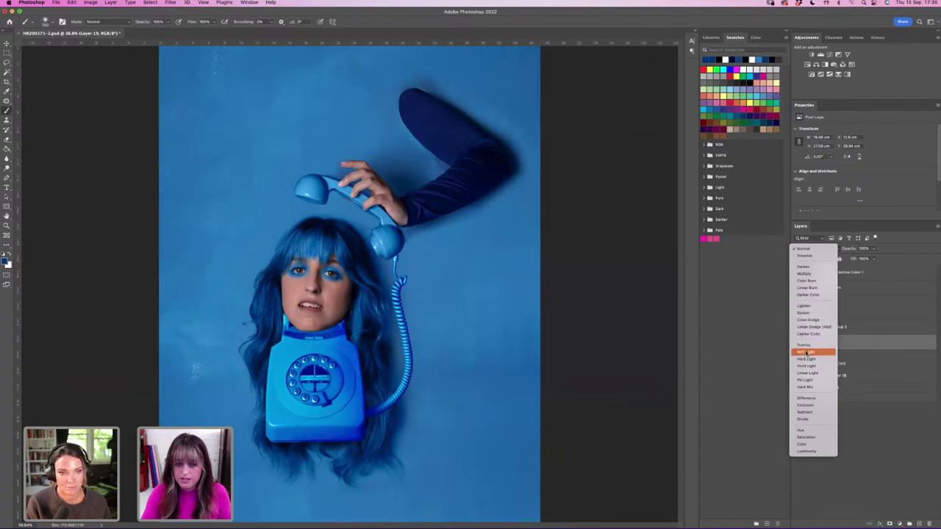
{"action": "left_click", "coordinate": [810, 289]}
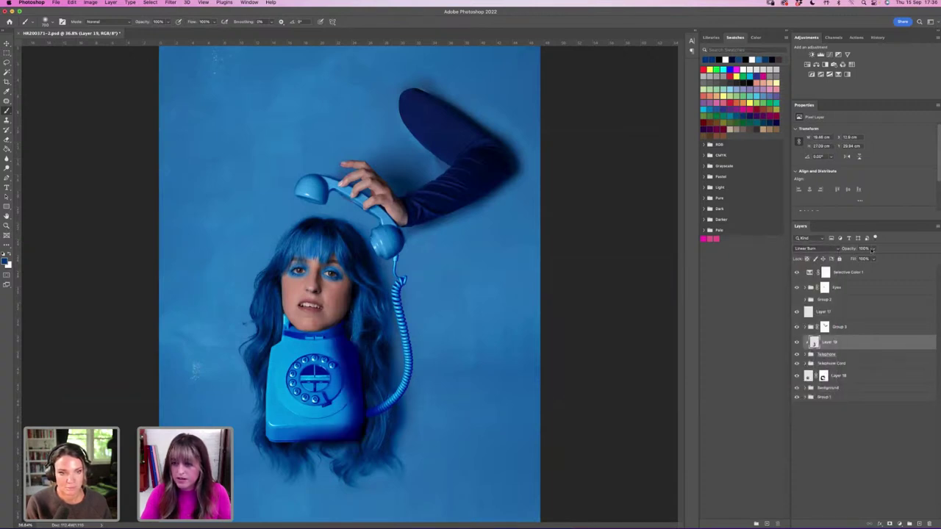
{"action": "left_click", "coordinate": [854, 258]}
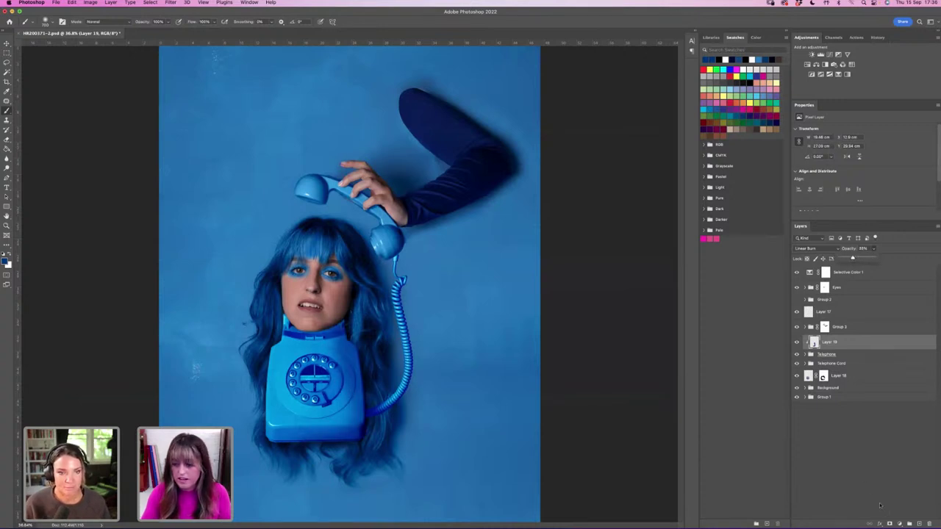
{"action": "left_click", "coordinate": [889, 524]}
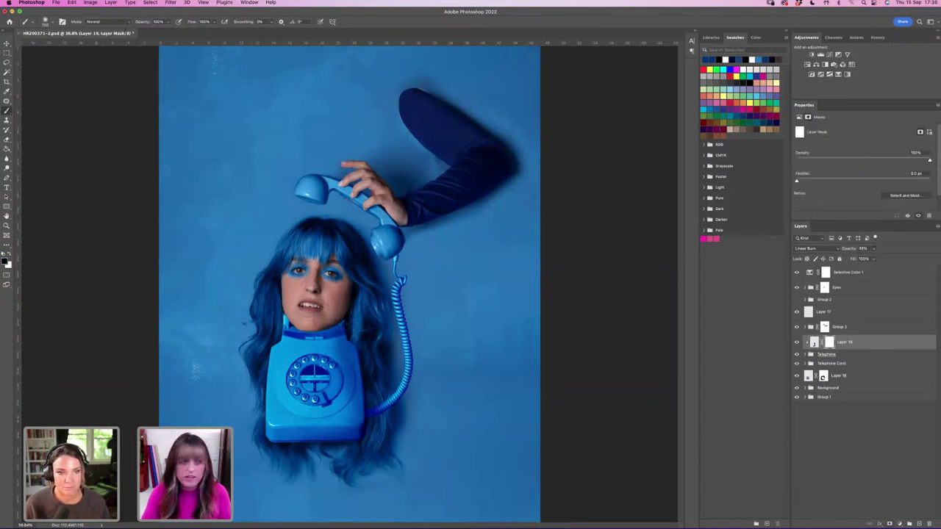
Compare Layer 19 on and off and lower its opacity to 29%.
{"action": "left_click", "coordinate": [797, 342]}
{"action": "left_click", "coordinate": [797, 343]}
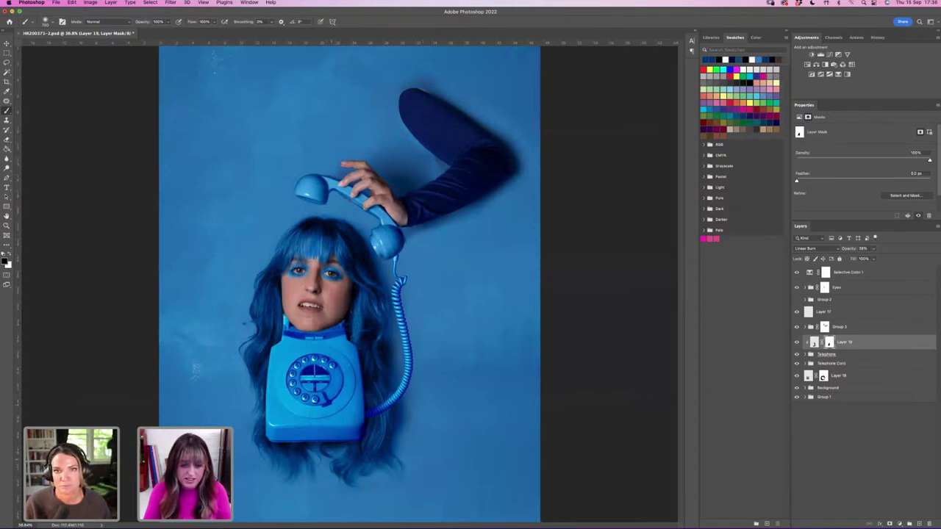
{"action": "key", "text": "x"}
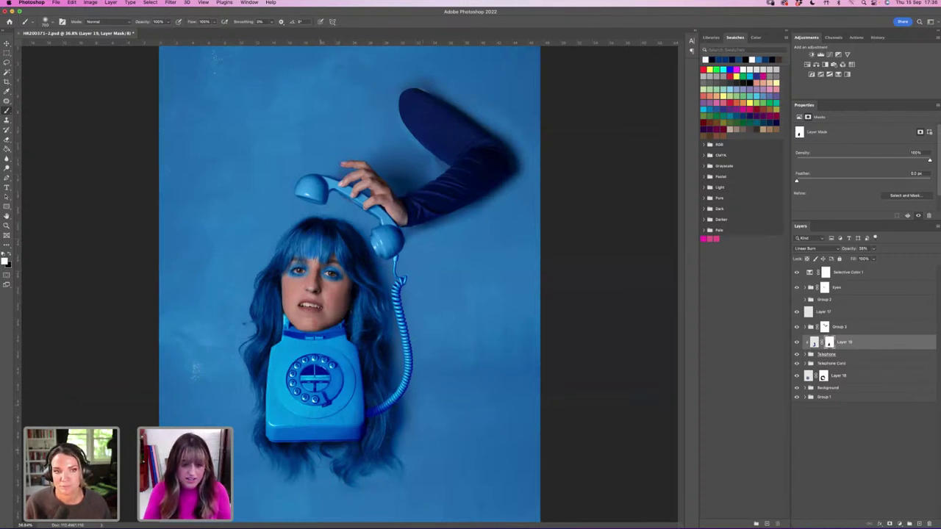
{"action": "key", "text": "x"}
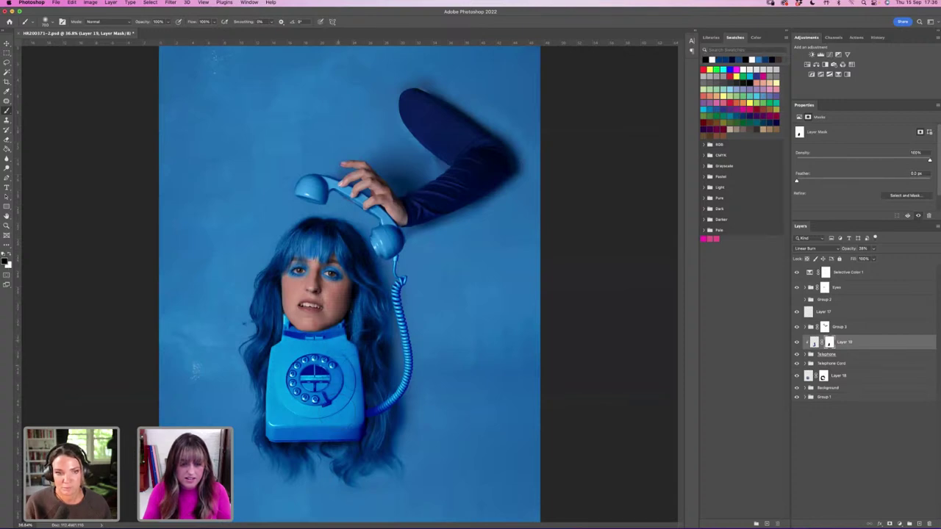
{"action": "left_click", "coordinate": [796, 342]}
{"action": "left_click", "coordinate": [796, 342]}
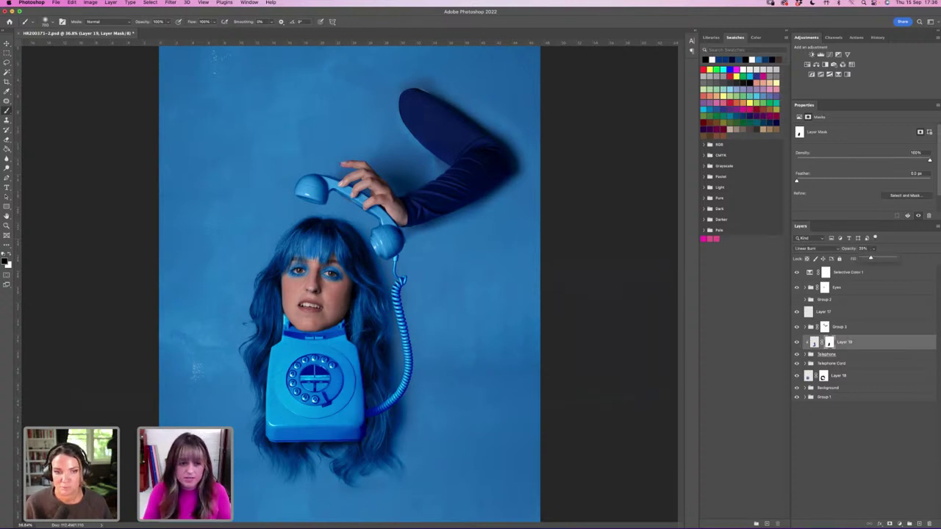
{"action": "left_click_drag", "start_coordinate": [871, 259], "coordinate": [870, 259]}
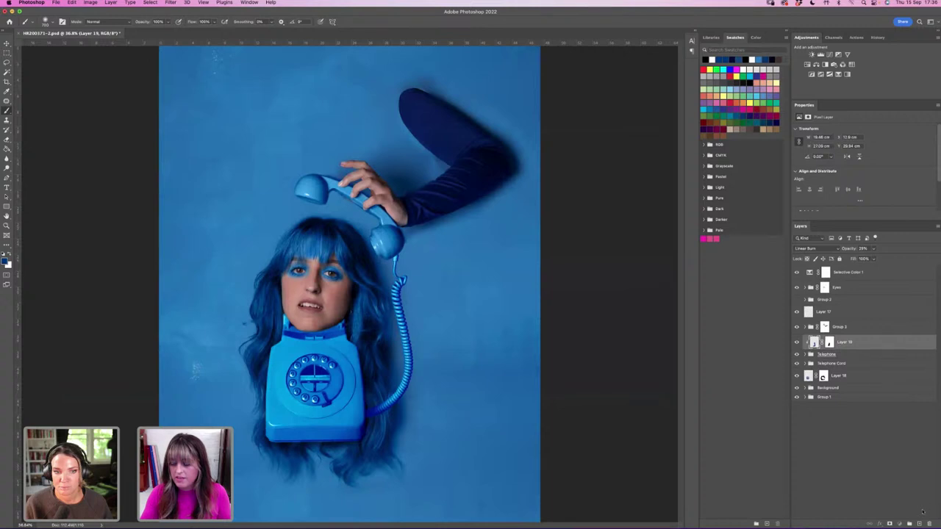
Add a new empty Layer 20 directly above Layer 19.
{"action": "left_click", "coordinate": [854, 356]}
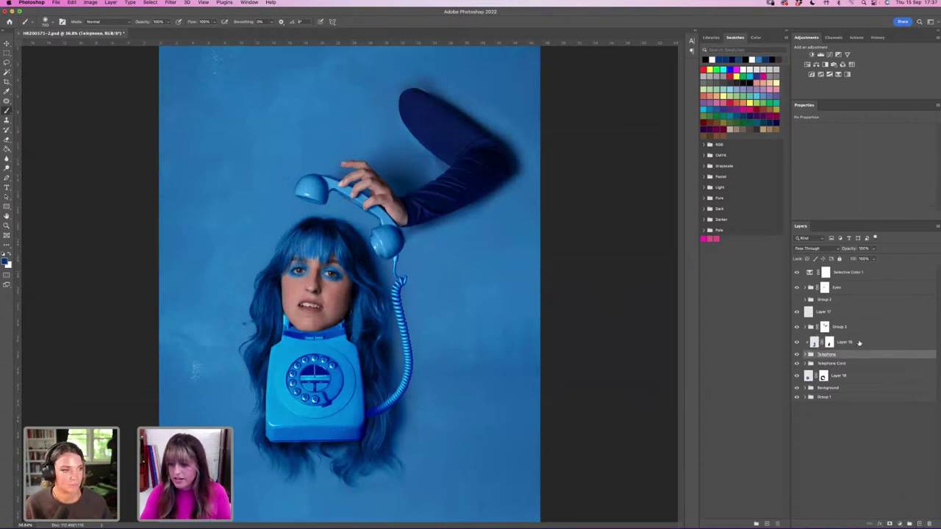
{"action": "key", "text": "alt+bracketright"}
{"action": "left_click", "coordinate": [919, 523]}
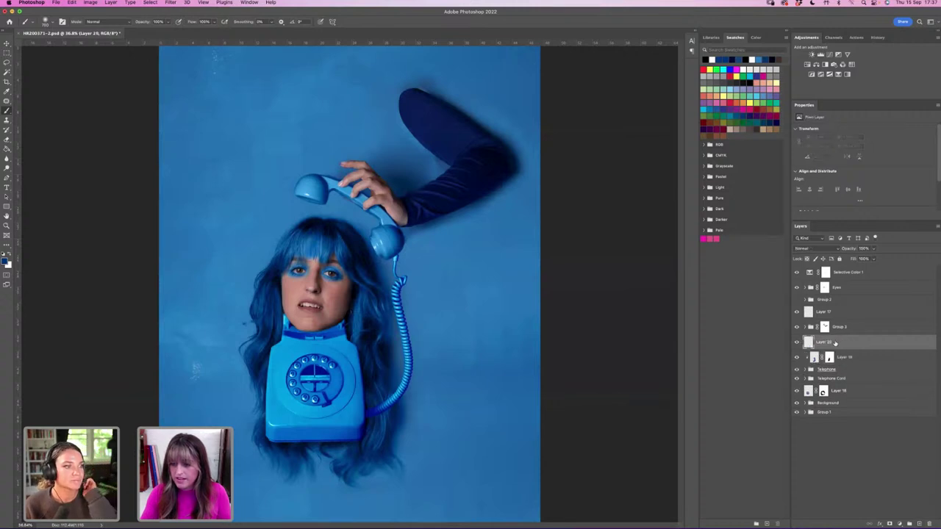
Clip Layer 20 to Layer 19 and add a Brightness/Contrast adjustment with raised brightness.
{"action": "right_click", "coordinate": [842, 342]}
{"action": "left_click", "coordinate": [867, 324]}
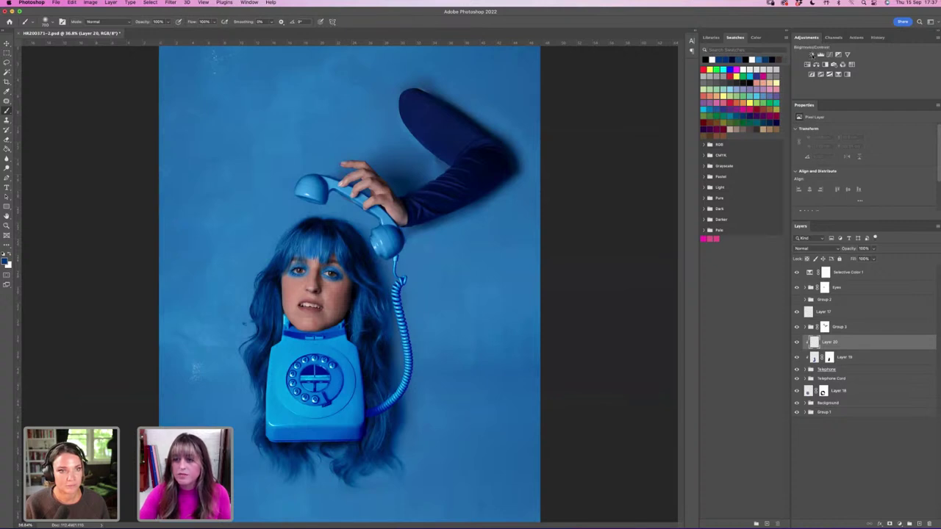
{"action": "left_click", "coordinate": [811, 55]}
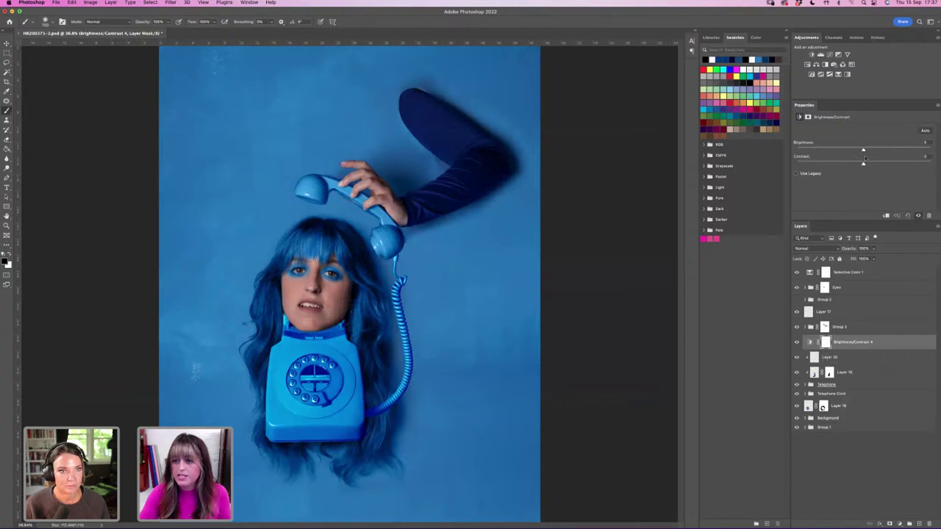
{"action": "left_click", "coordinate": [874, 150]}
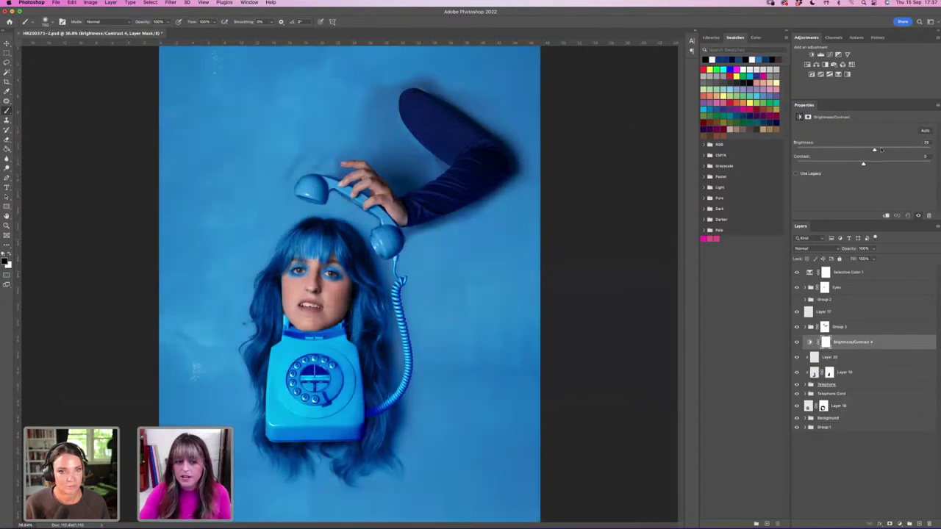
{"action": "left_click", "coordinate": [884, 150]}
Clip Brightness/Contrast 4 to the layer below and compare it on and off.
{"action": "right_click", "coordinate": [869, 343]}
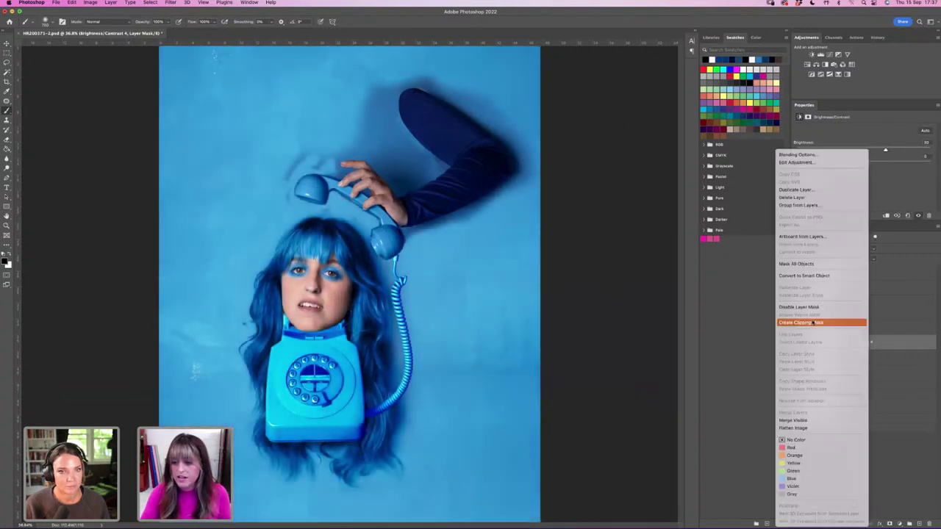
{"action": "left_click", "coordinate": [864, 322]}
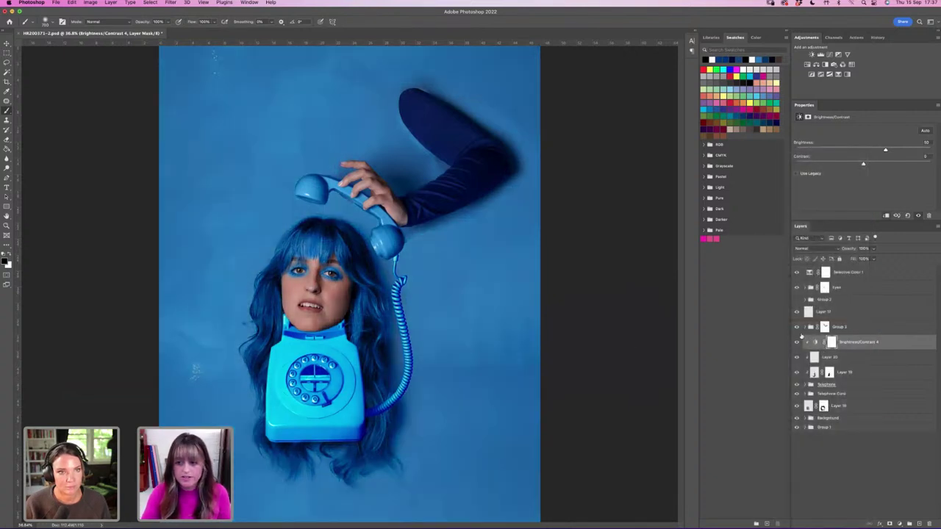
{"action": "left_click", "coordinate": [796, 343]}
{"action": "left_click", "coordinate": [796, 343]}
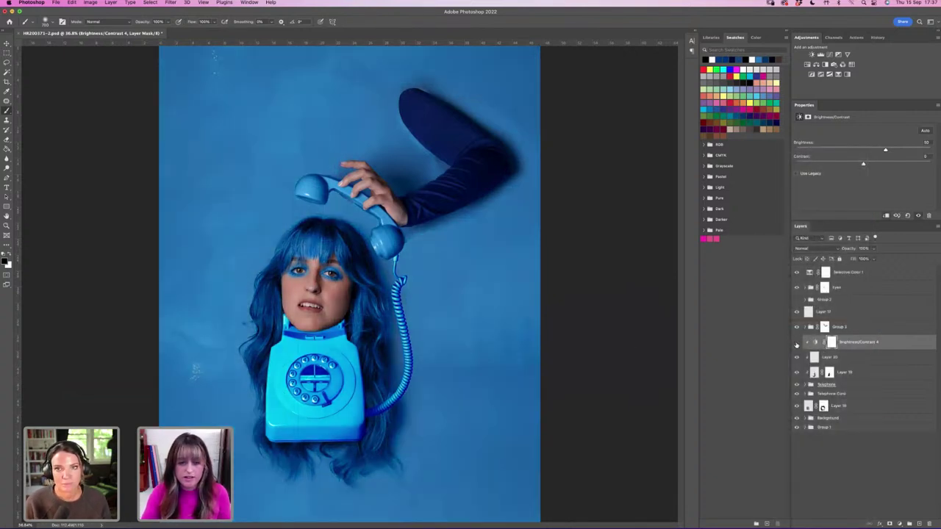
{"action": "left_click", "coordinate": [796, 343]}
{"action": "left_click", "coordinate": [796, 344]}
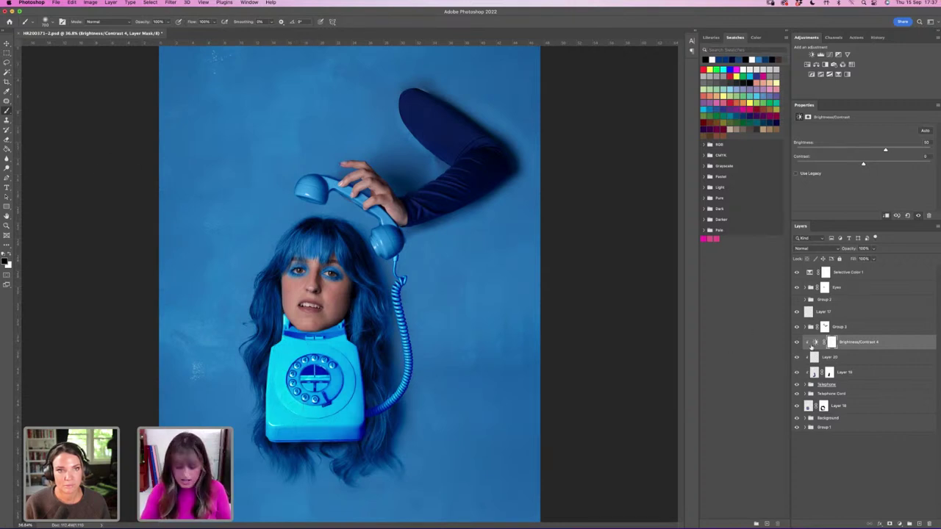
Invert the adjustment mask, paint the telephone base's left edge white with a 1000 brush, and lower opacity to ~35%.
{"action": "key", "text": "super+i"}
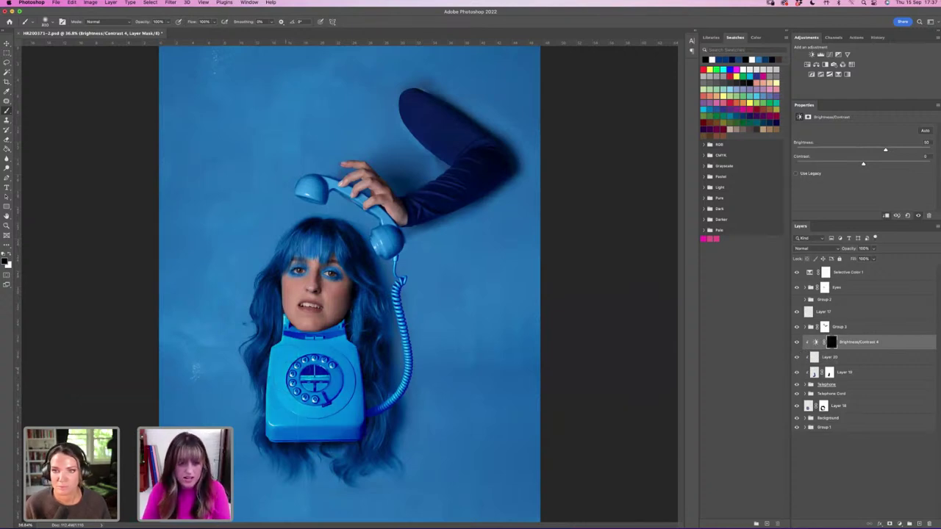
{"action": "key", "text": "bracketright"}
{"action": "key", "text": "x"}
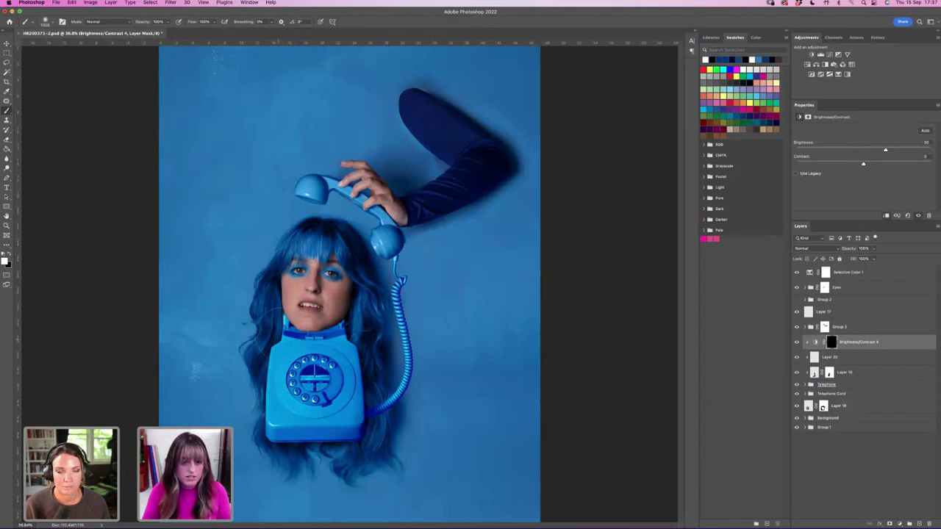
{"action": "left_click_drag", "start_coordinate": [290, 316], "coordinate": [279, 440]}
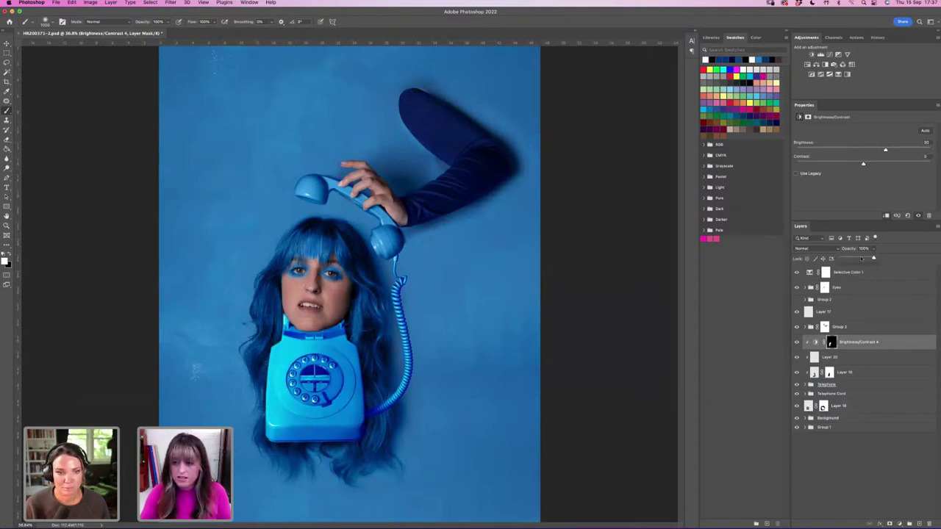
{"action": "left_click_drag", "start_coordinate": [857, 258], "coordinate": [851, 260]}
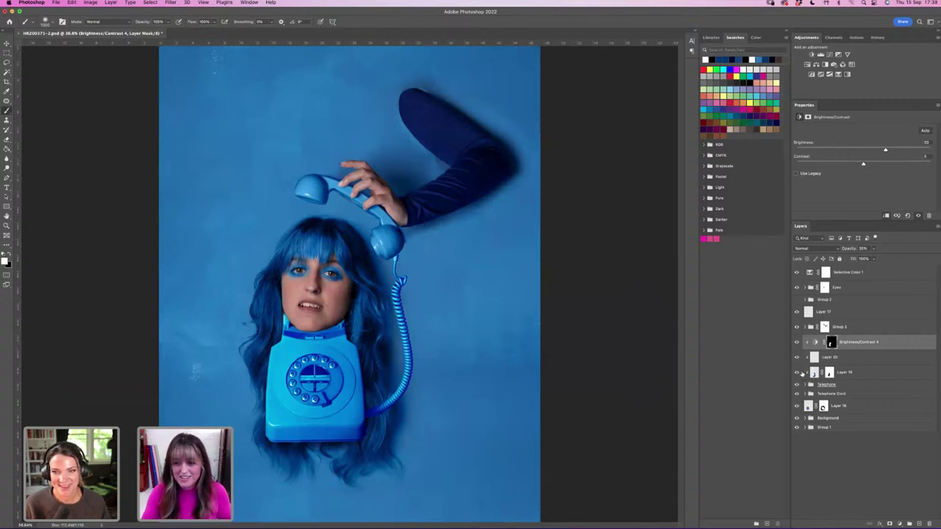
{"action": "left_click", "coordinate": [796, 342]}
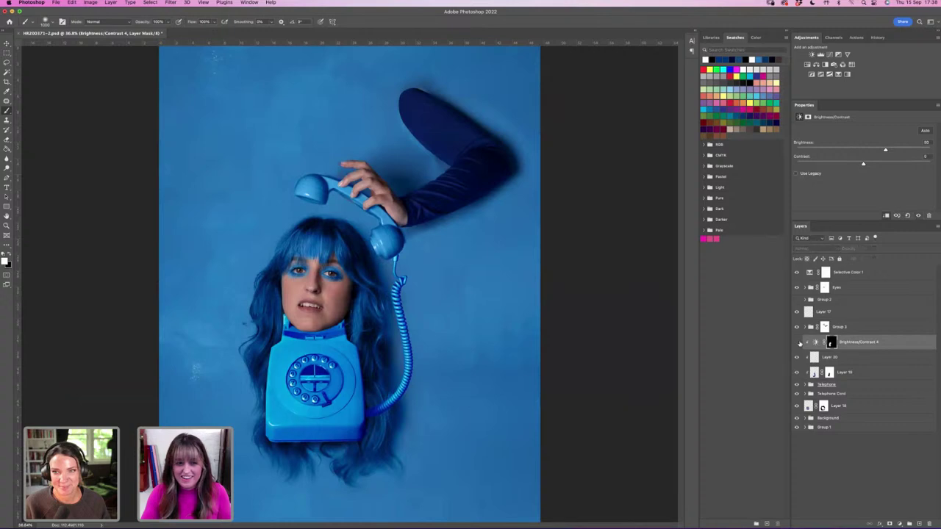
{"action": "left_click", "coordinate": [797, 342]}
{"action": "left_click", "coordinate": [797, 342]}
{"action": "left_click", "coordinate": [873, 248]}
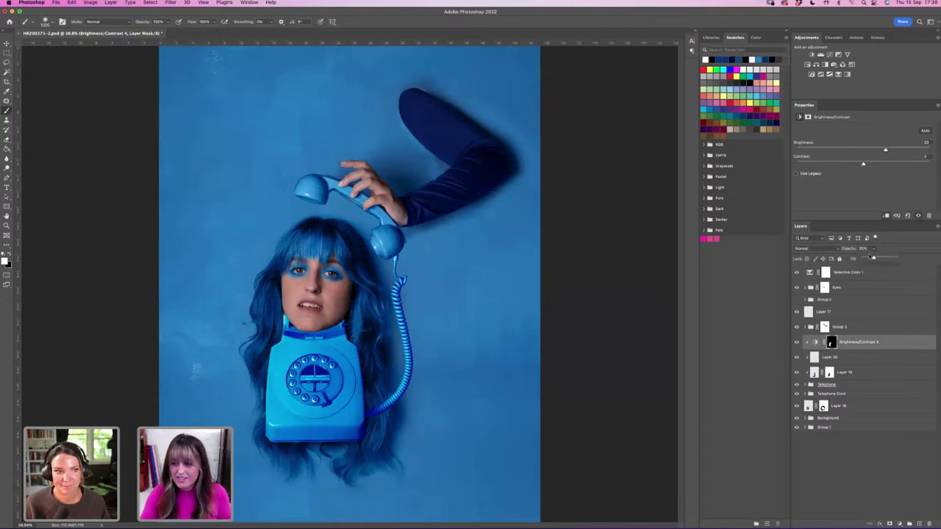
{"action": "left_click", "coordinate": [796, 343]}
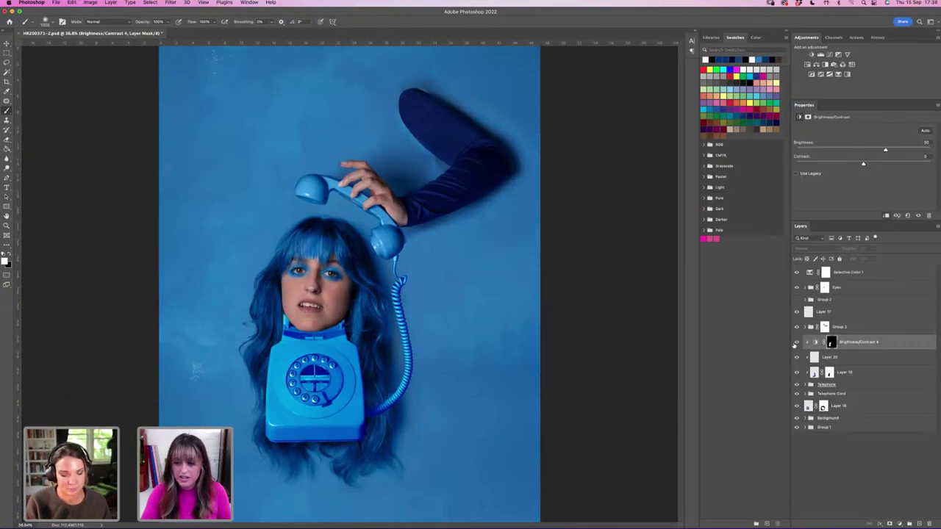
{"action": "left_click", "coordinate": [796, 342]}
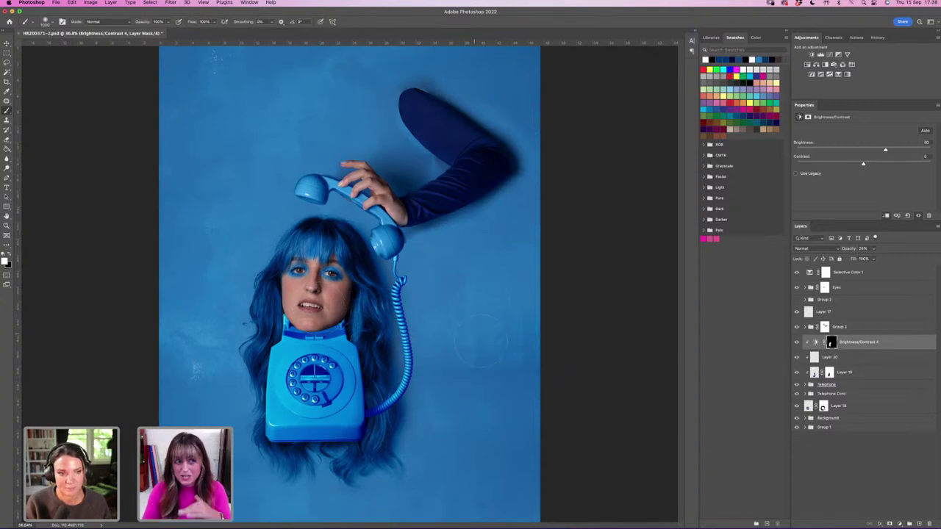
{"action": "left_click", "coordinate": [850, 385]}
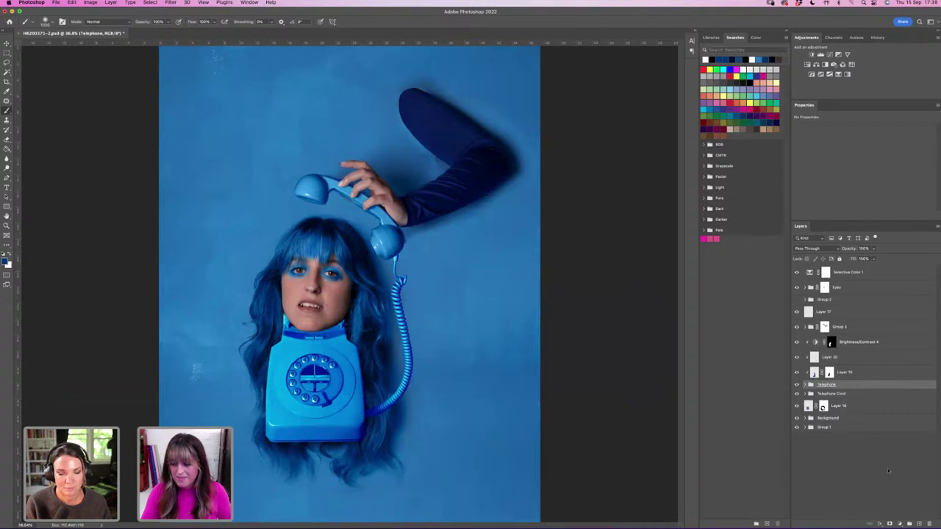
Add Layer 21 above Telephone and paint a thin shadow along the right cheek.
{"action": "left_click", "coordinate": [919, 524]}
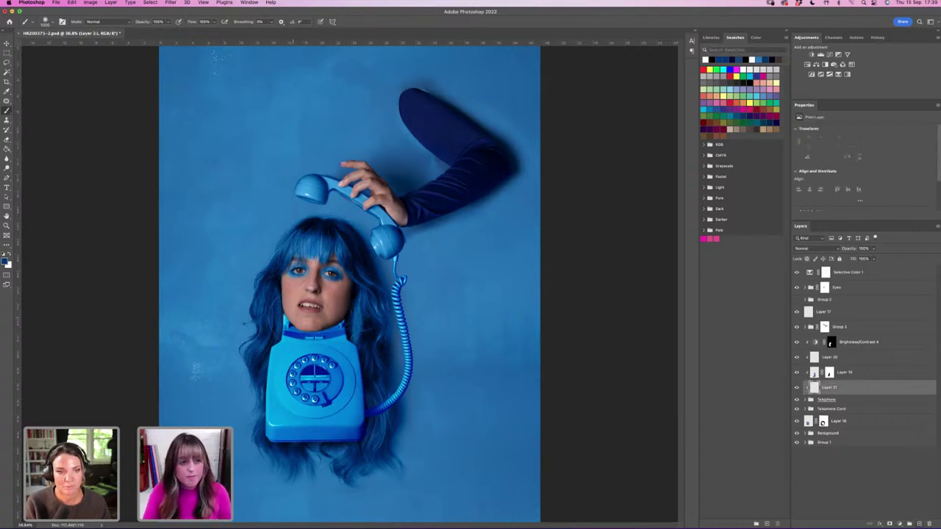
{"action": "left_click_drag", "start_coordinate": [294, 329], "coordinate": [340, 339]}
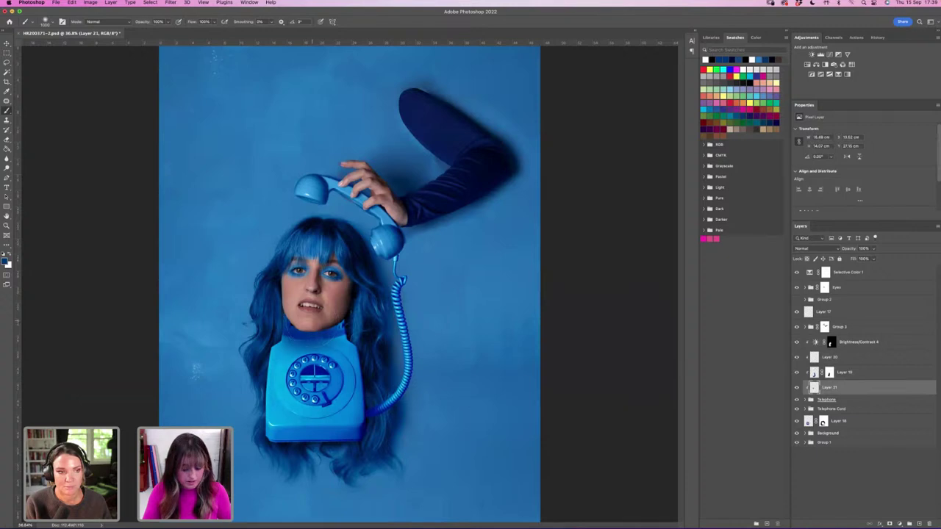
{"action": "key", "text": "super+z"}
{"action": "key", "text": "super+z"}
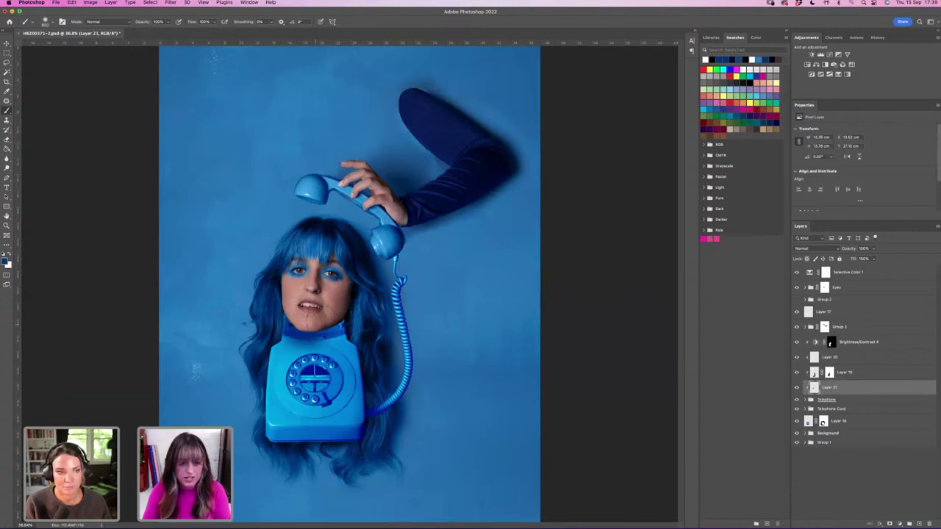
{"action": "left_click_drag", "start_coordinate": [316, 327], "coordinate": [335, 295]}
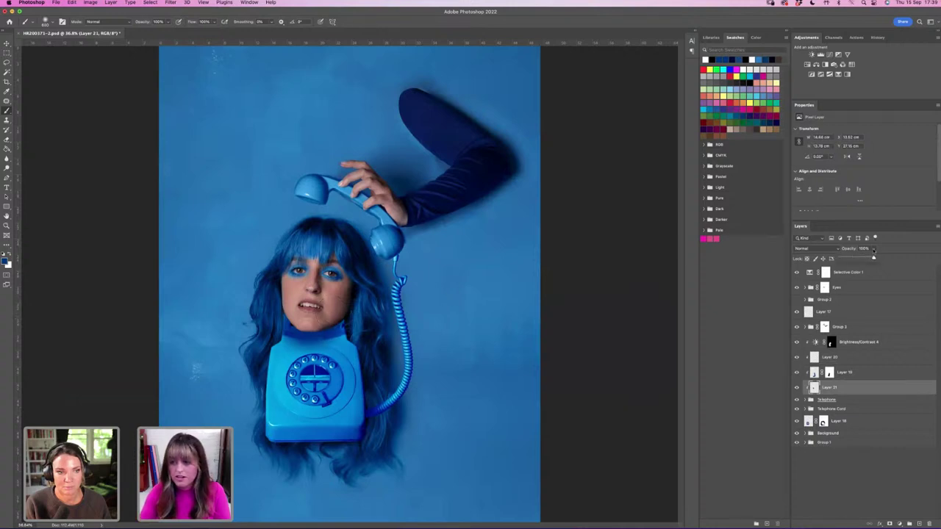
Set Layer 21 to Linear Burn and bring its opacity down to about 21%.
{"action": "left_click_drag", "start_coordinate": [846, 248], "coordinate": [835, 249]}
{"action": "left_click", "coordinate": [814, 249]}
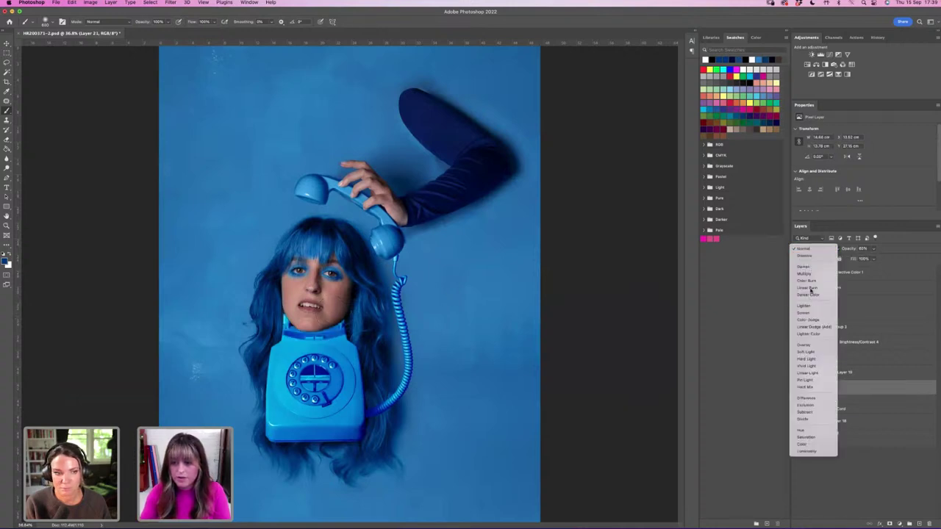
{"action": "left_click", "coordinate": [810, 287]}
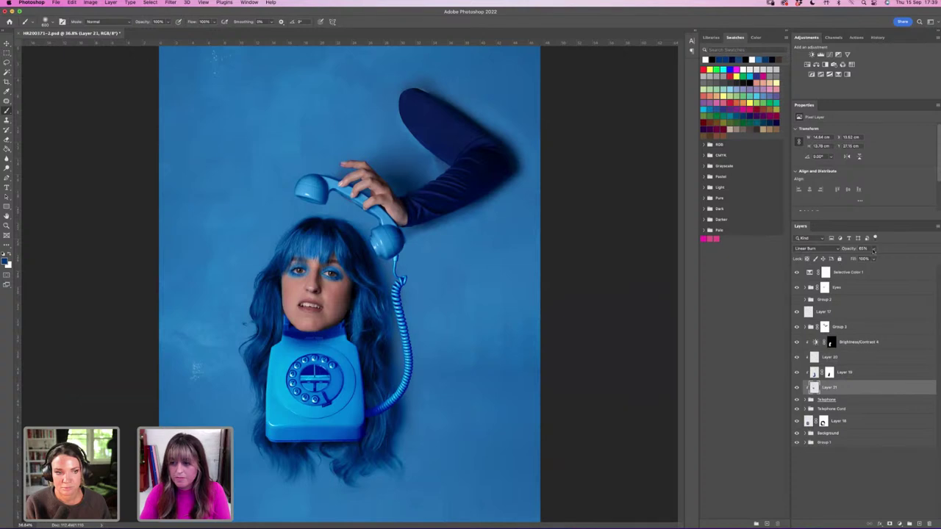
{"action": "left_click_drag", "start_coordinate": [872, 249], "coordinate": [862, 258]}
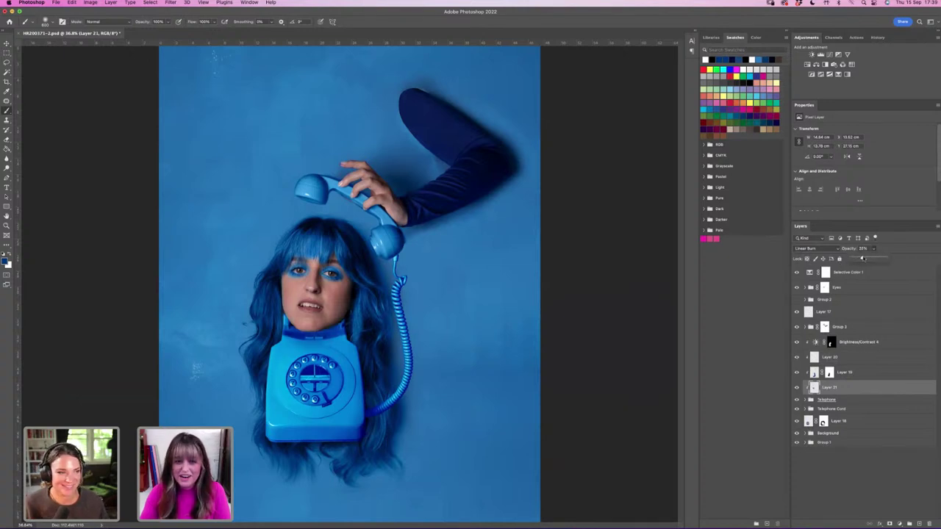
{"action": "left_click_drag", "start_coordinate": [862, 258], "coordinate": [860, 259]}
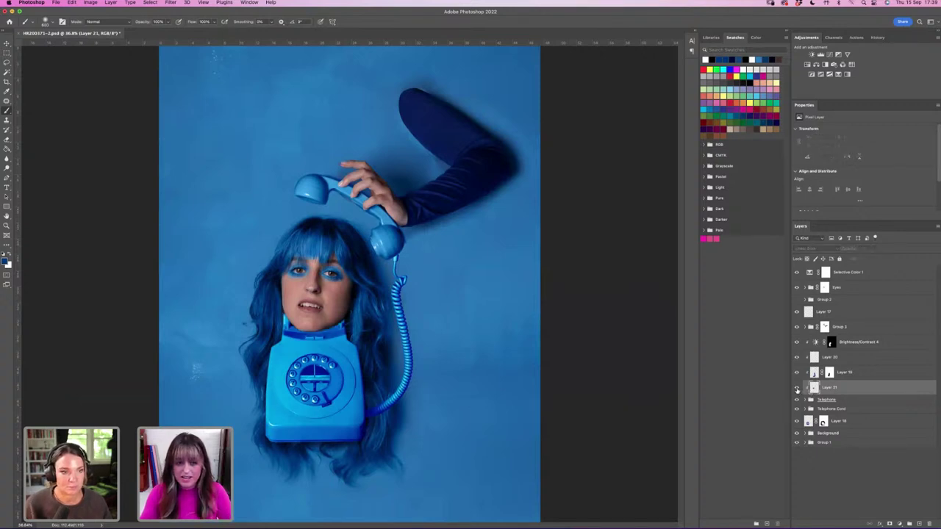
{"action": "left_click", "coordinate": [874, 249]}
{"action": "left_click_drag", "start_coordinate": [872, 259], "coordinate": [869, 259]}
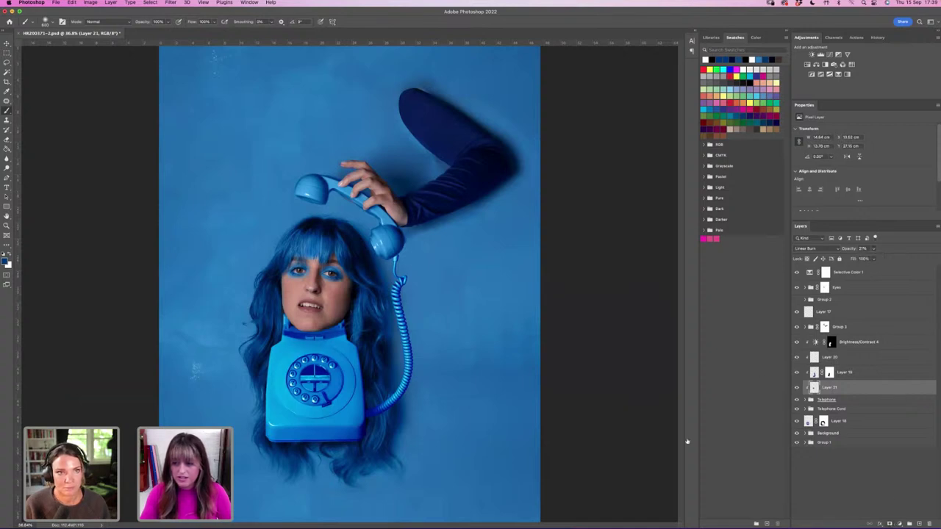
Add a layer mask to Layer 21 with black as the painting colour.
{"action": "left_click", "coordinate": [890, 523]}
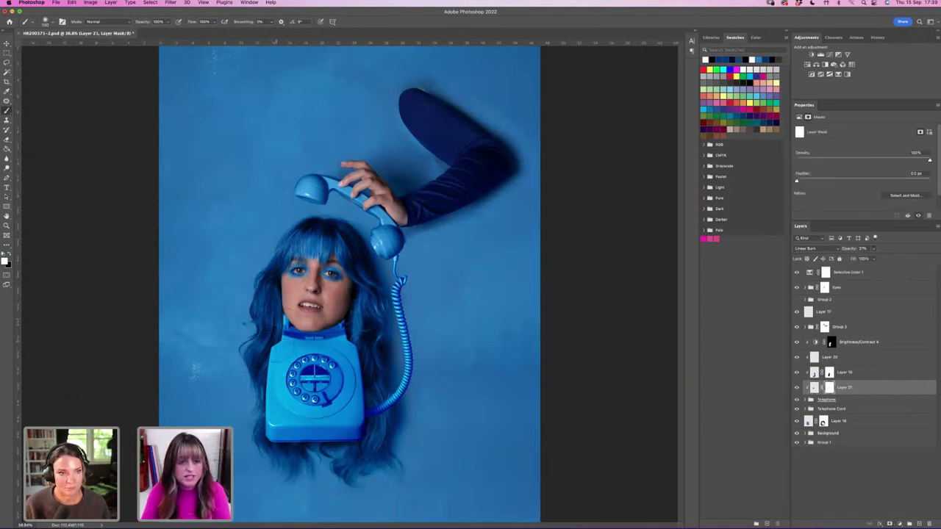
{"action": "key", "text": "x"}
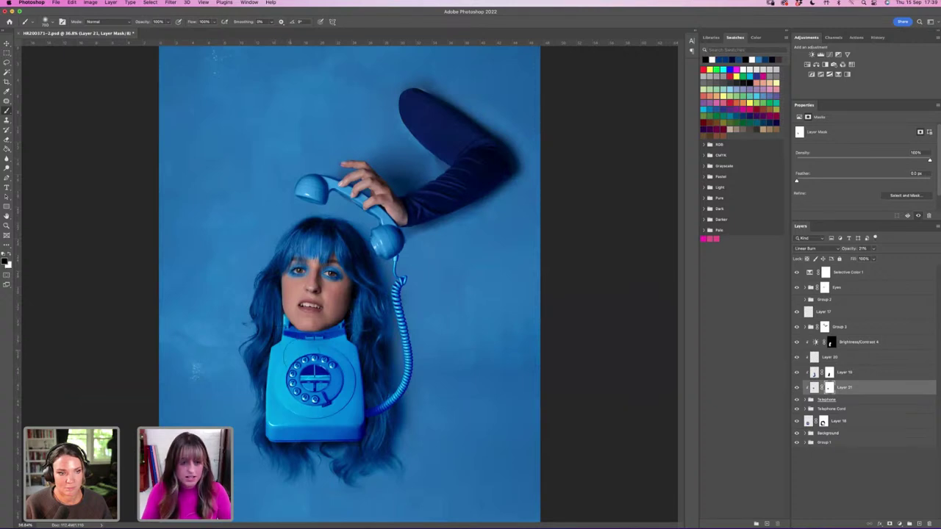
{"action": "left_click", "coordinate": [858, 401]}
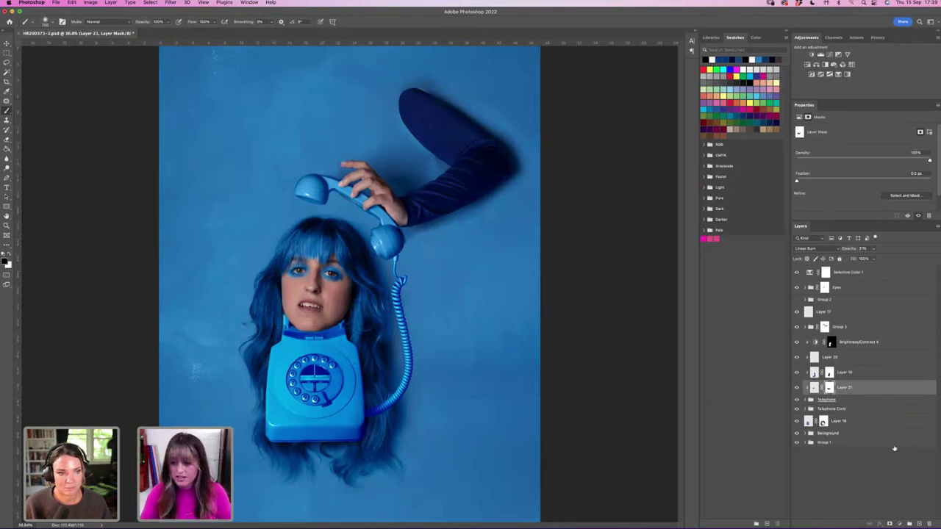
Add Layer 22 above Layer 21 and paint shadow under the chin, zoomed in closely.
{"action": "left_click", "coordinate": [857, 387]}
{"action": "left_click", "coordinate": [919, 523]}
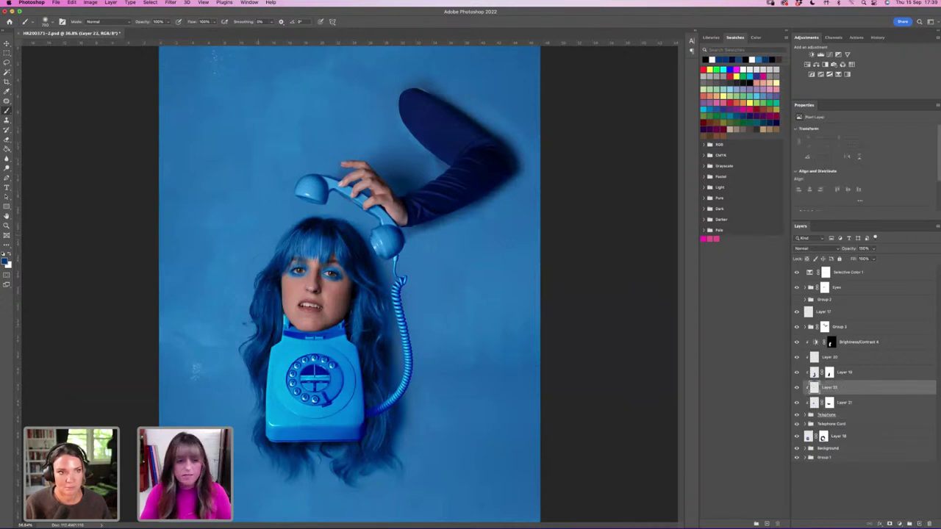
{"action": "left_click", "coordinate": [7, 226]}
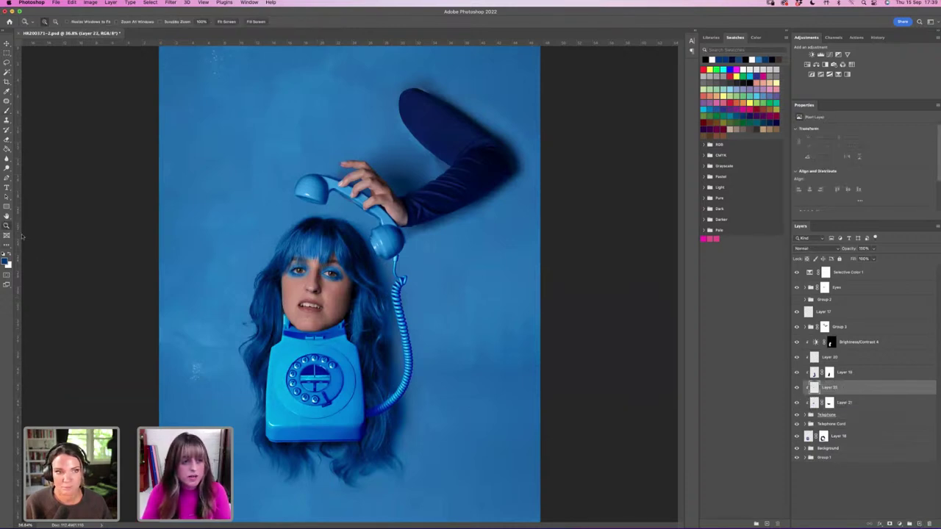
{"action": "left_click", "coordinate": [272, 332]}
{"action": "left_click", "coordinate": [276, 316]}
{"action": "left_click", "coordinate": [283, 290]}
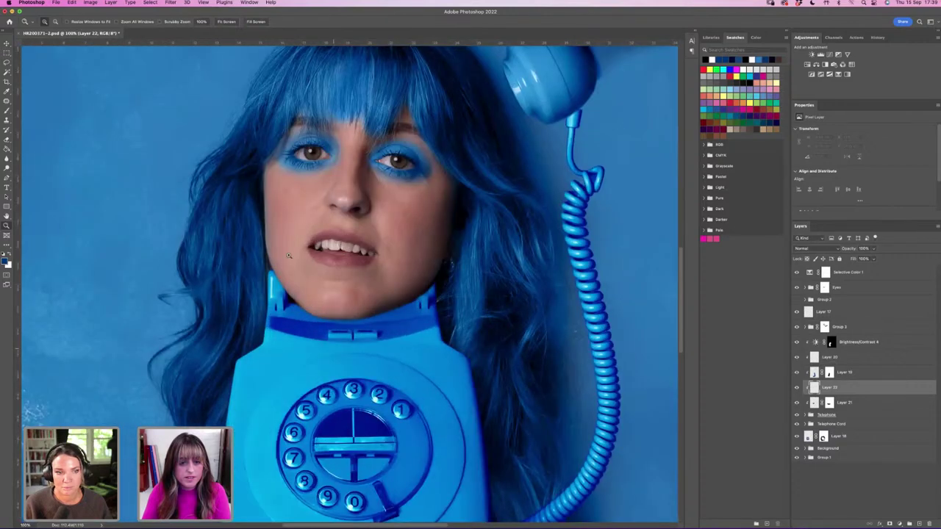
{"action": "left_click", "coordinate": [287, 275]}
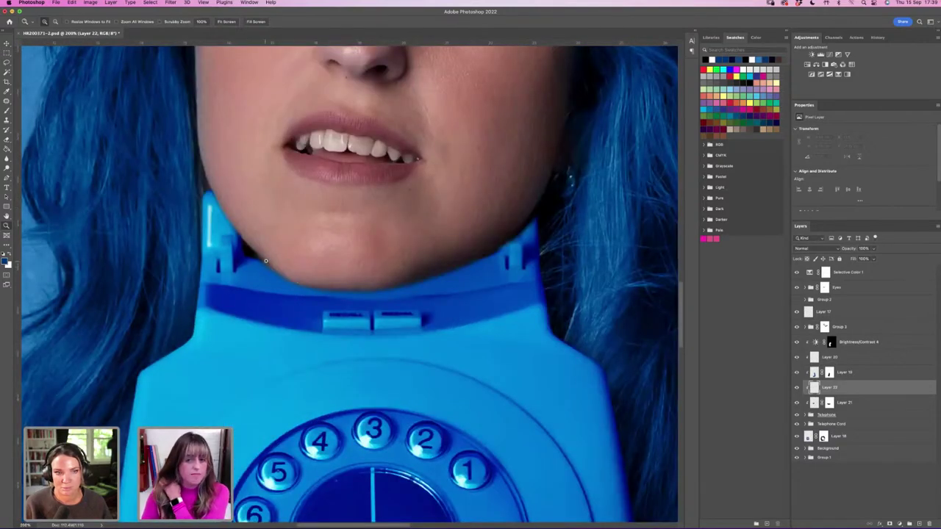
{"action": "key", "text": "b"}
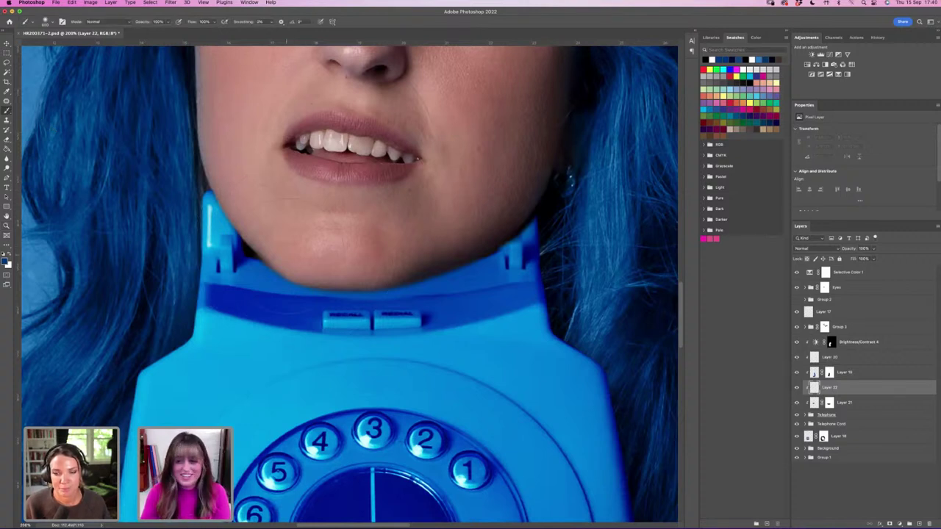
{"action": "mouse_move", "coordinate": [287, 254]}
{"action": "left_mouse_down"}
{"action": "mouse_move", "coordinate": [294, 264]}
{"action": "mouse_move", "coordinate": [360, 264]}
{"action": "mouse_move", "coordinate": [405, 247]}
{"action": "mouse_move", "coordinate": [412, 234]}
{"action": "left_mouse_up"}
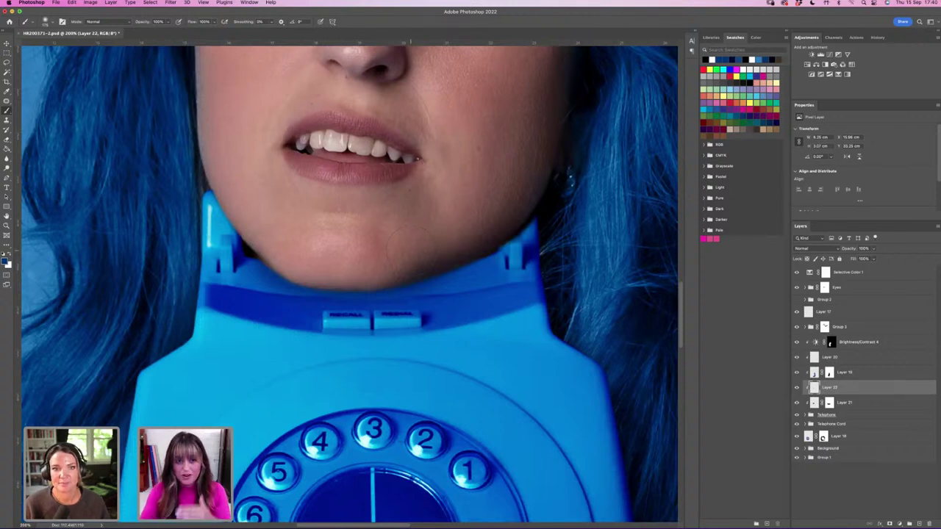
{"action": "mouse_move", "coordinate": [451, 270]}
{"action": "left_mouse_down"}
{"action": "mouse_move", "coordinate": [461, 276]}
{"action": "mouse_move", "coordinate": [514, 243]}
{"action": "left_mouse_up"}
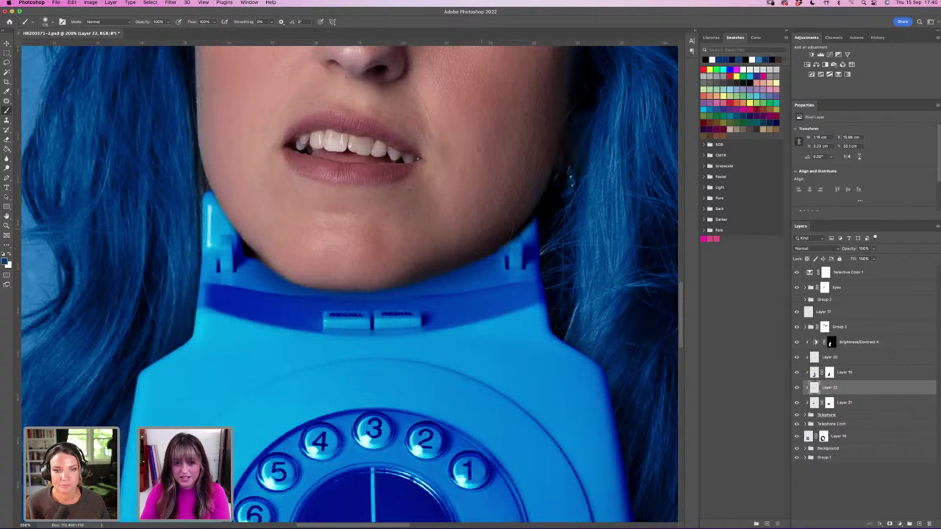
Set Layer 22 to Linear Burn at about 75% opacity and add a layer mask, painting white.
{"action": "left_click", "coordinate": [818, 249]}
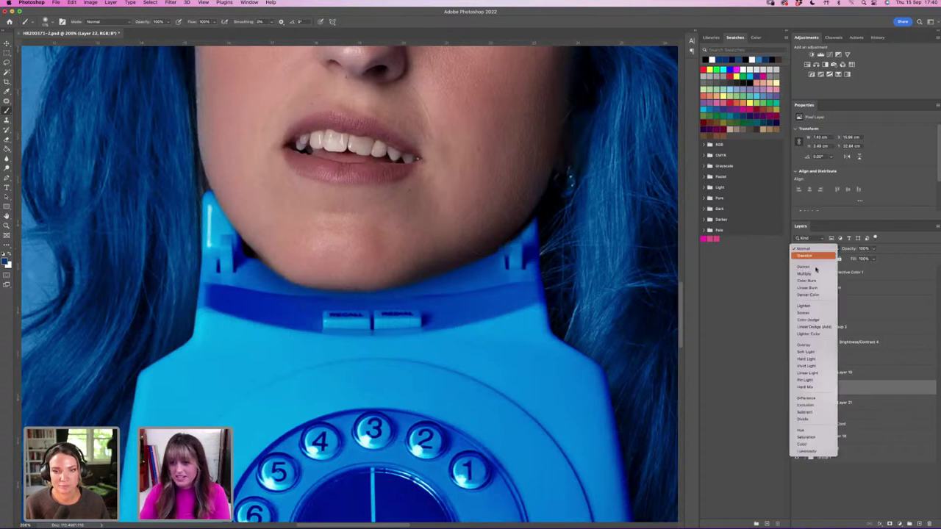
{"action": "left_click", "coordinate": [807, 289]}
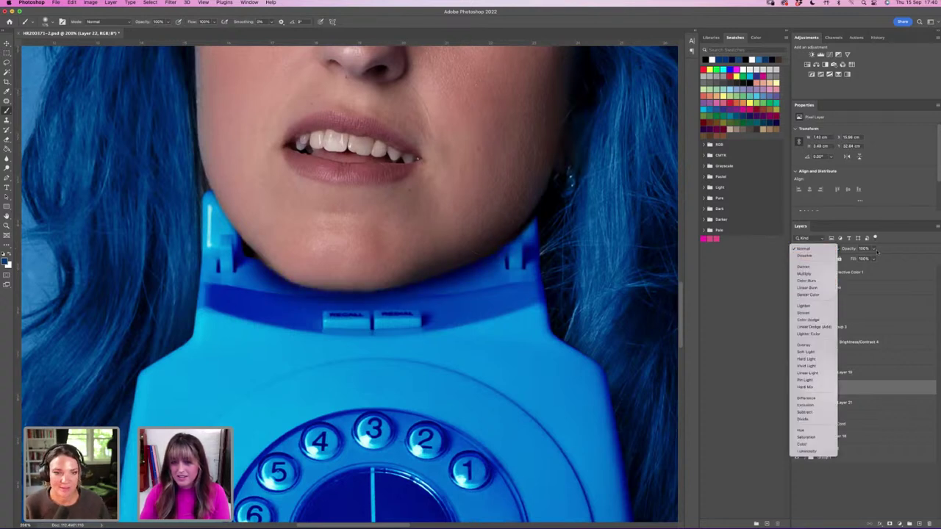
{"action": "left_click_drag", "start_coordinate": [870, 259], "coordinate": [866, 258]}
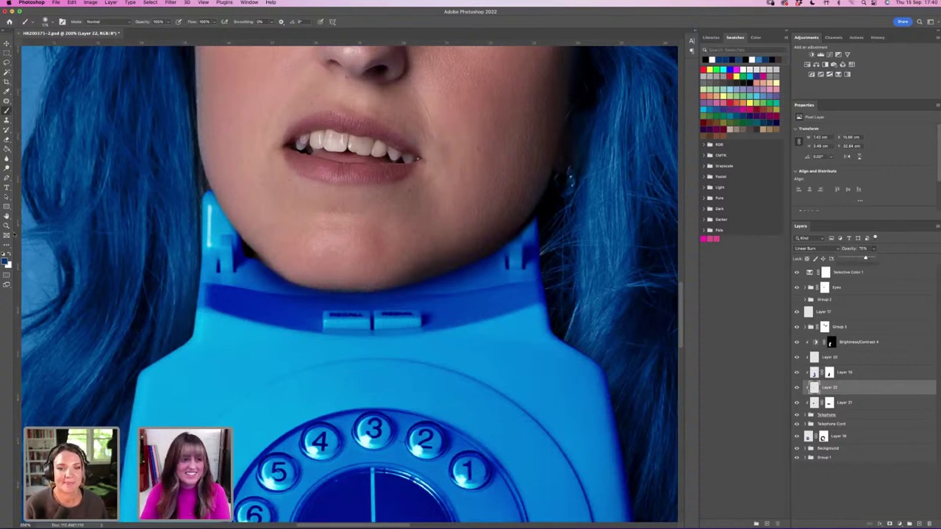
{"action": "left_click", "coordinate": [7, 225]}
{"action": "left_click", "coordinate": [227, 21]}
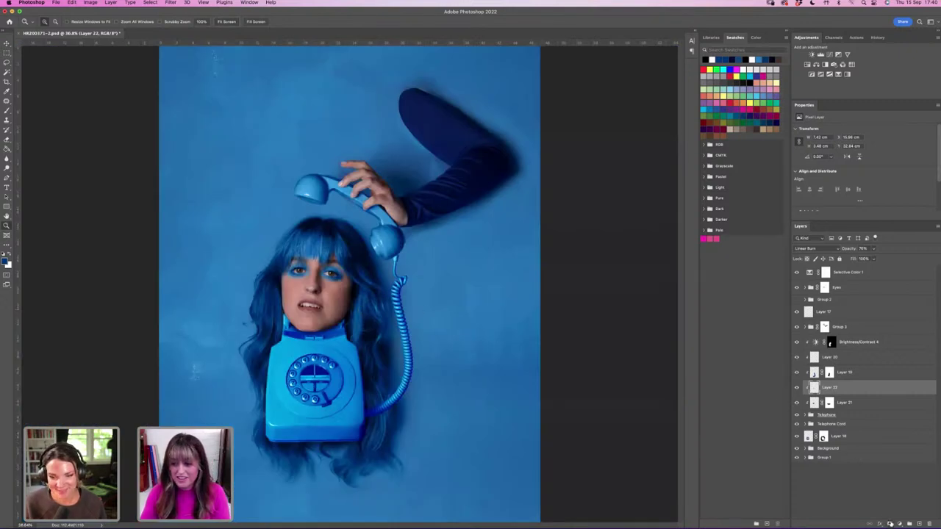
{"action": "left_click", "coordinate": [890, 524]}
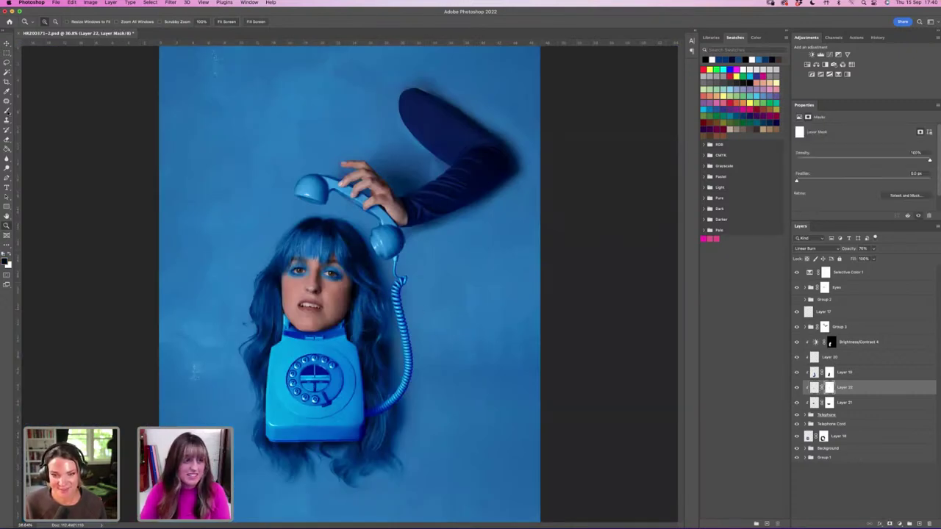
{"action": "left_click", "coordinate": [7, 110]}
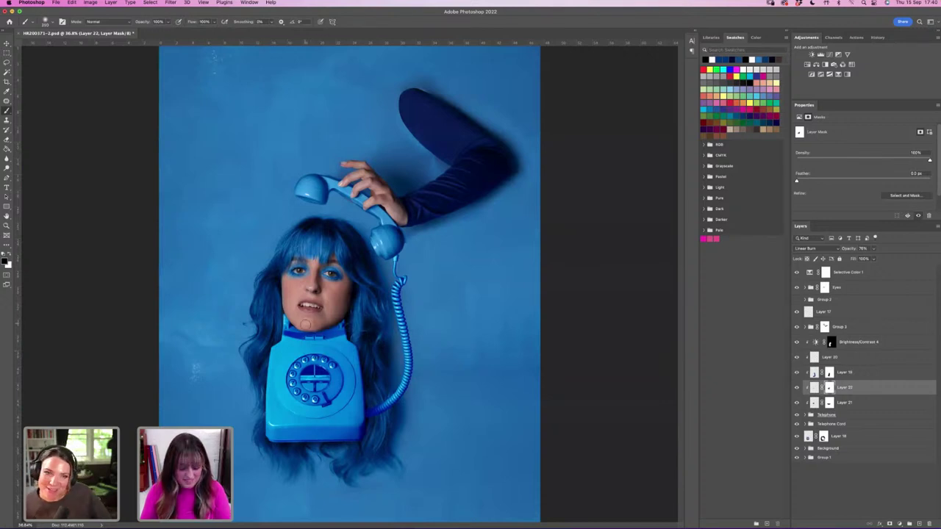
{"action": "key", "text": "x"}
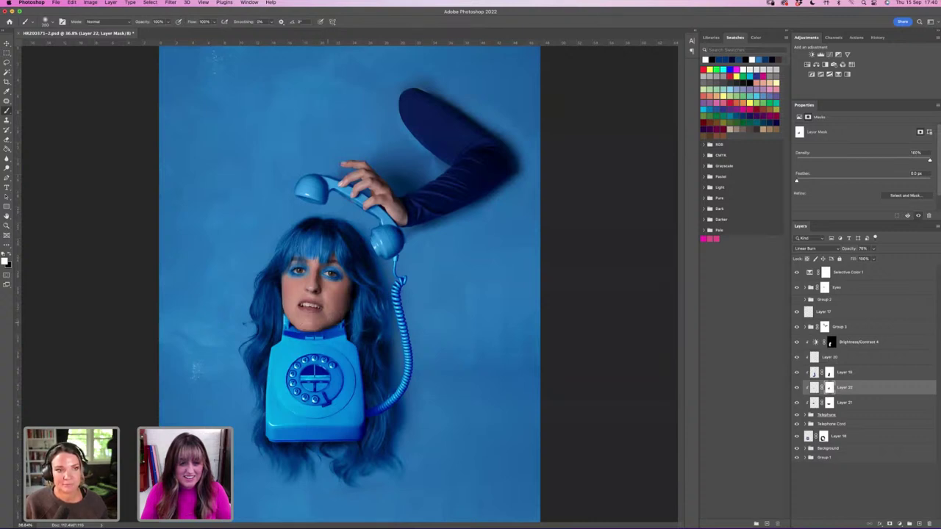
Add a new Layer 23 above Layer 21 and paint a shadow under the woman's chin.
{"action": "left_click", "coordinate": [815, 401]}
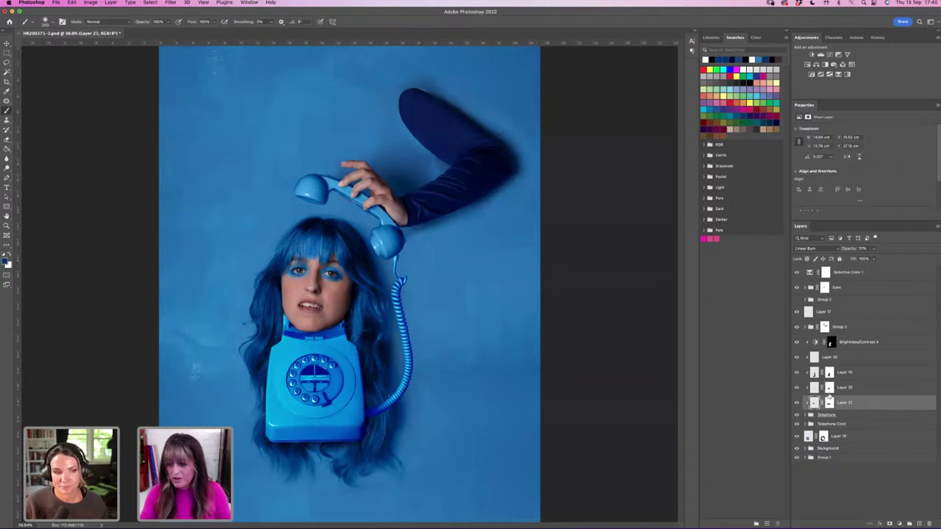
{"action": "left_click", "coordinate": [917, 521]}
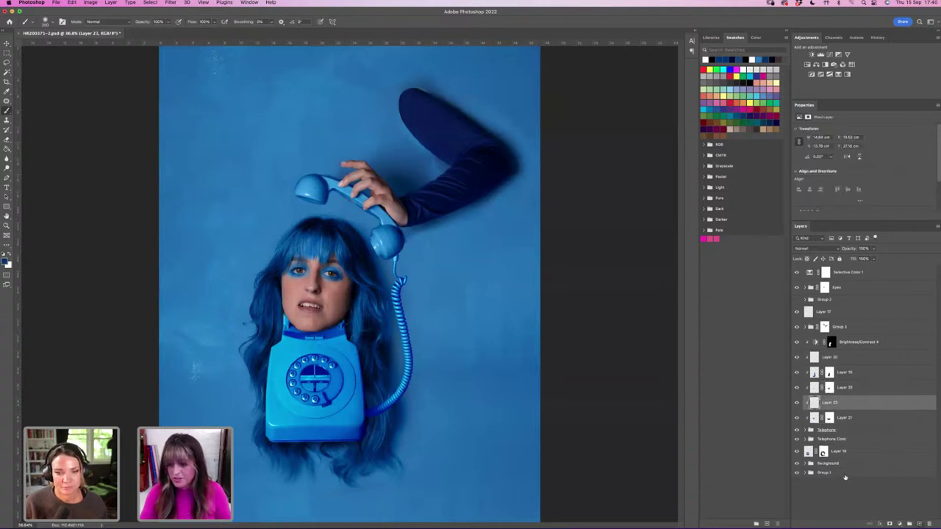
{"action": "key", "text": "z"}
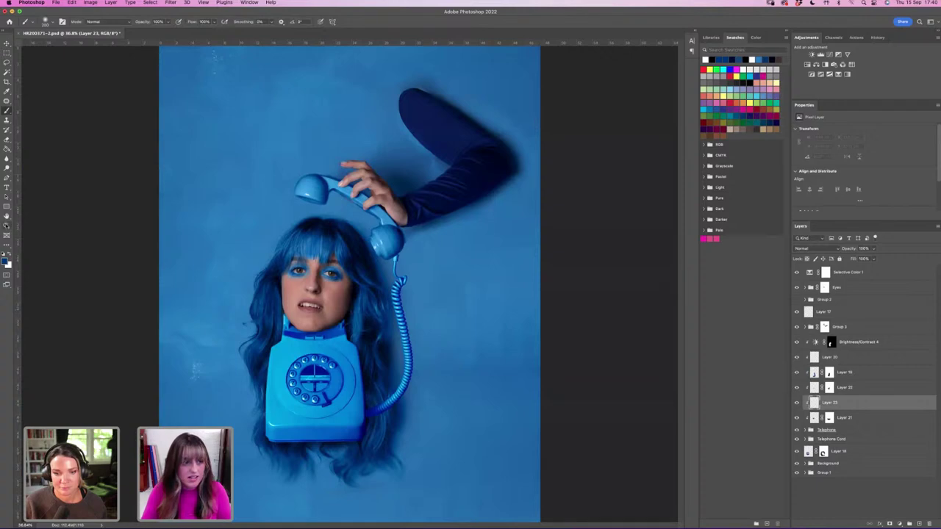
{"action": "left_click", "coordinate": [314, 342]}
{"action": "key", "text": "ctrl+equal"}
{"action": "key", "text": "b"}
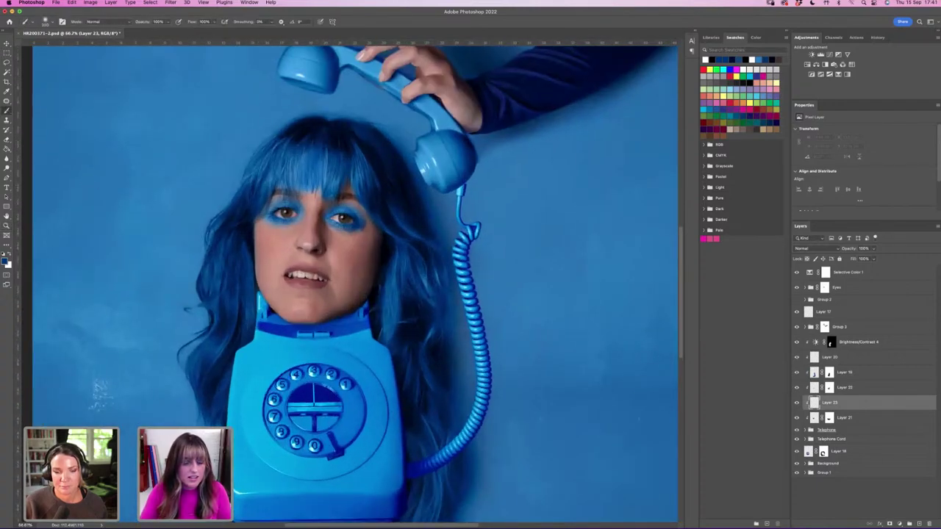
{"action": "left_click", "coordinate": [296, 307]}
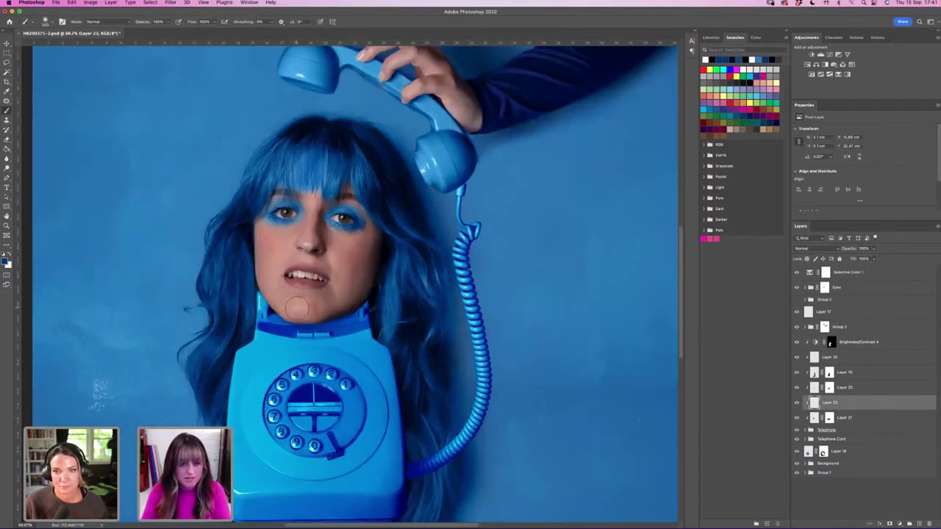
{"action": "left_click_drag", "start_coordinate": [299, 310], "coordinate": [310, 312]}
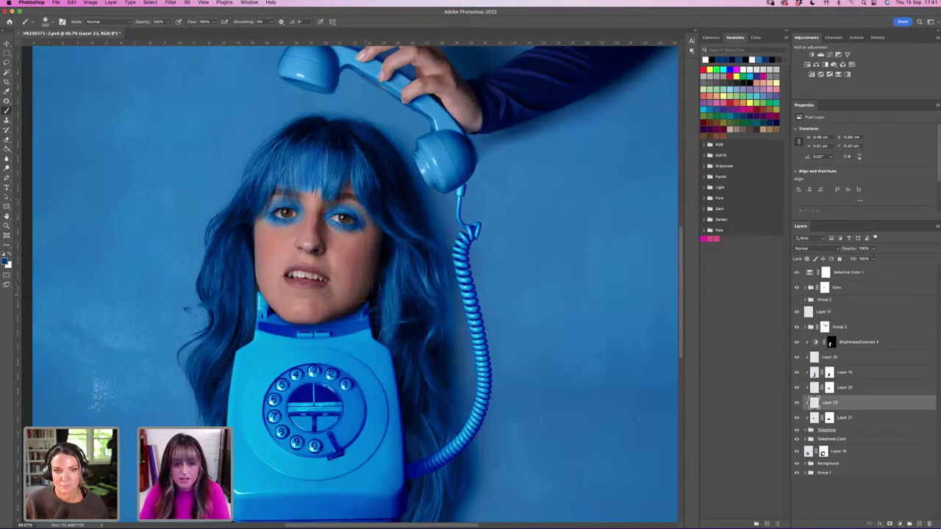
Set Layer 23's blend mode to Linear Burn and lower its opacity.
{"action": "left_click", "coordinate": [808, 247]}
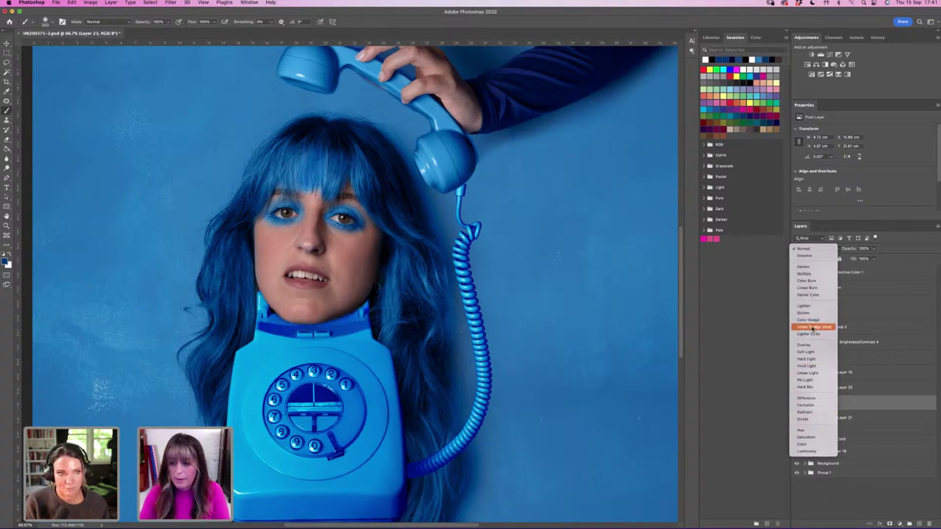
{"action": "left_click", "coordinate": [807, 288]}
{"action": "left_click_drag", "start_coordinate": [871, 259], "coordinate": [863, 258]}
{"action": "key", "text": "z"}
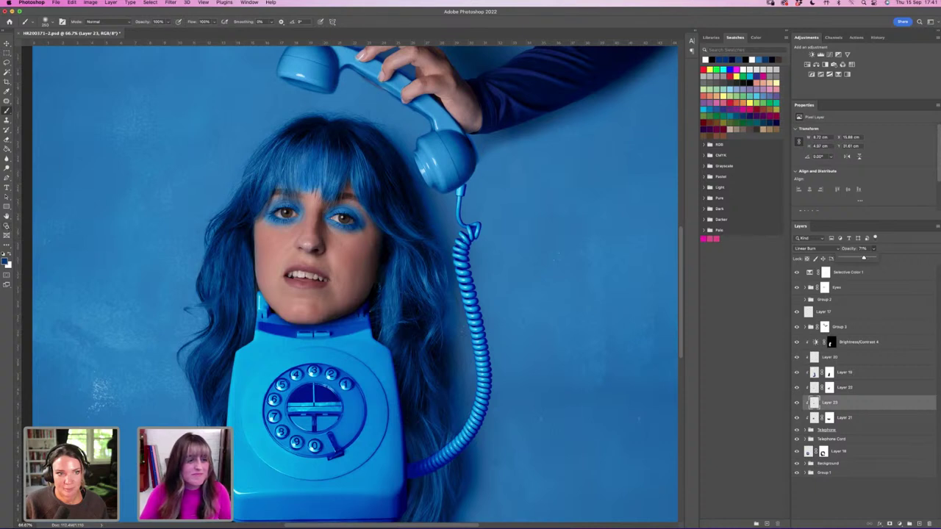
{"action": "left_click", "coordinate": [226, 21]}
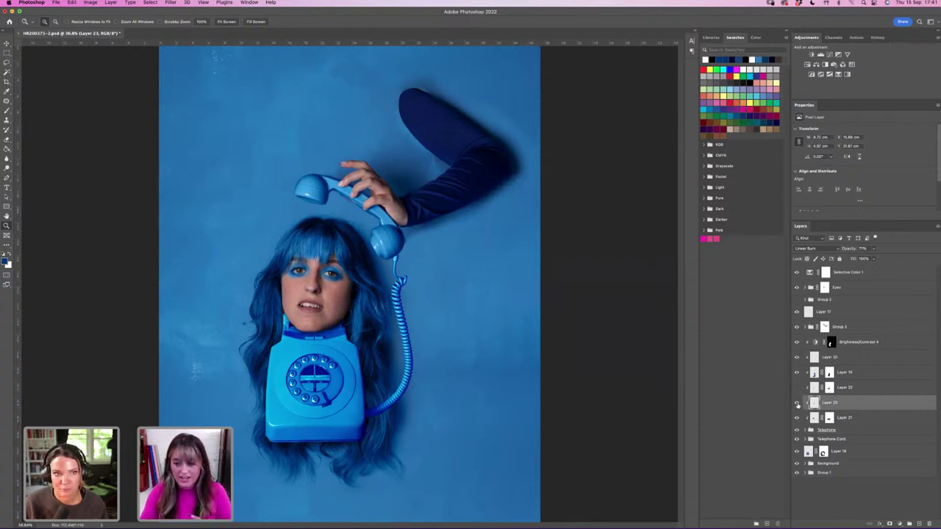
Toggle Layer 23 to compare, then target Layer 22's pixels with dark blue as the paint colour.
{"action": "left_click", "coordinate": [797, 404]}
{"action": "left_click", "coordinate": [797, 402]}
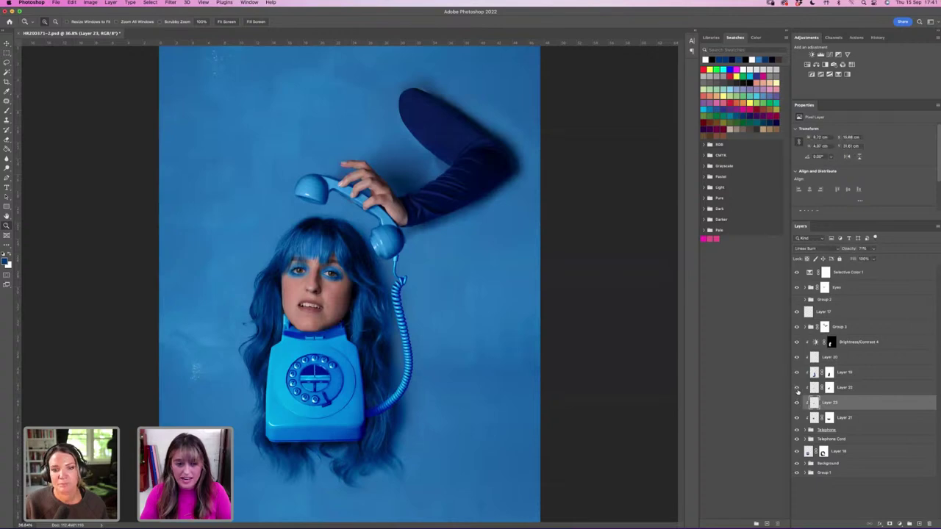
{"action": "left_click", "coordinate": [829, 387]}
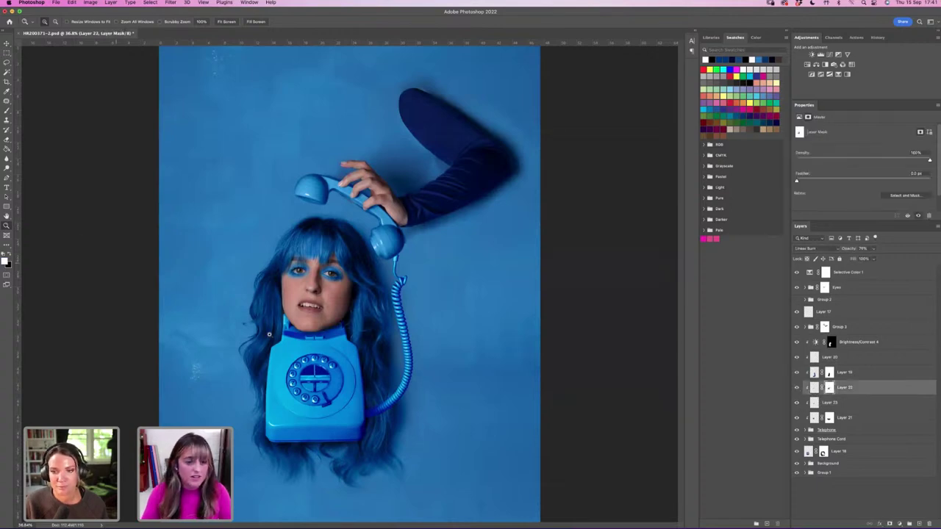
{"action": "left_click_drag", "start_coordinate": [269, 335], "coordinate": [269, 335]}
{"action": "key", "text": "b"}
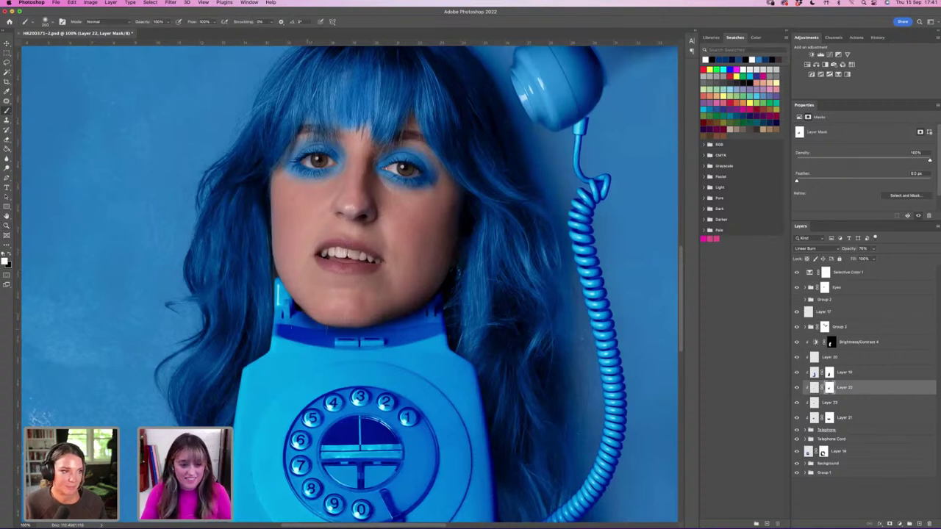
{"action": "key", "text": "super+2"}
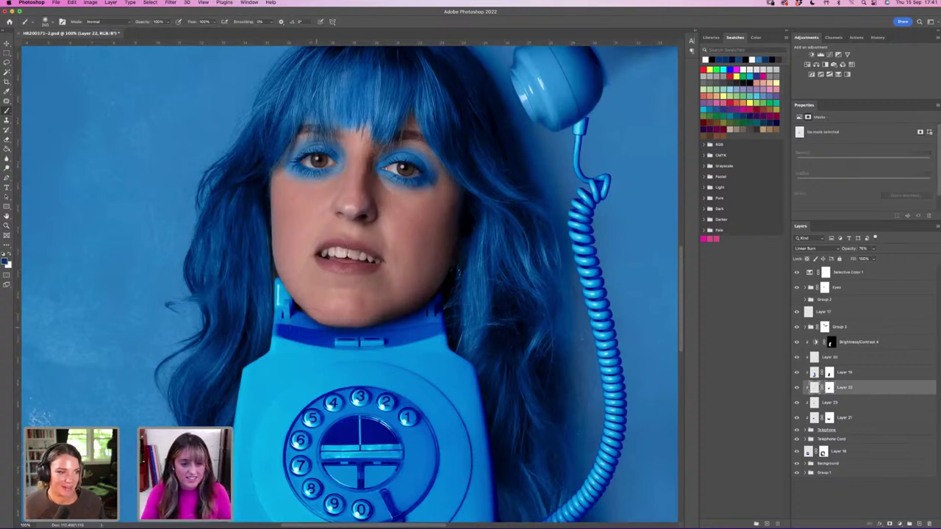
{"action": "key", "text": "x"}
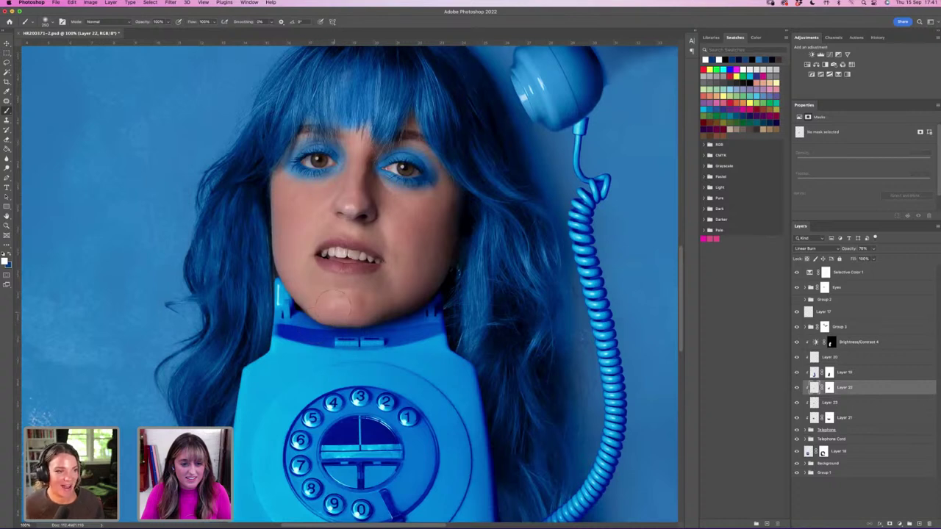
{"action": "key", "text": "x"}
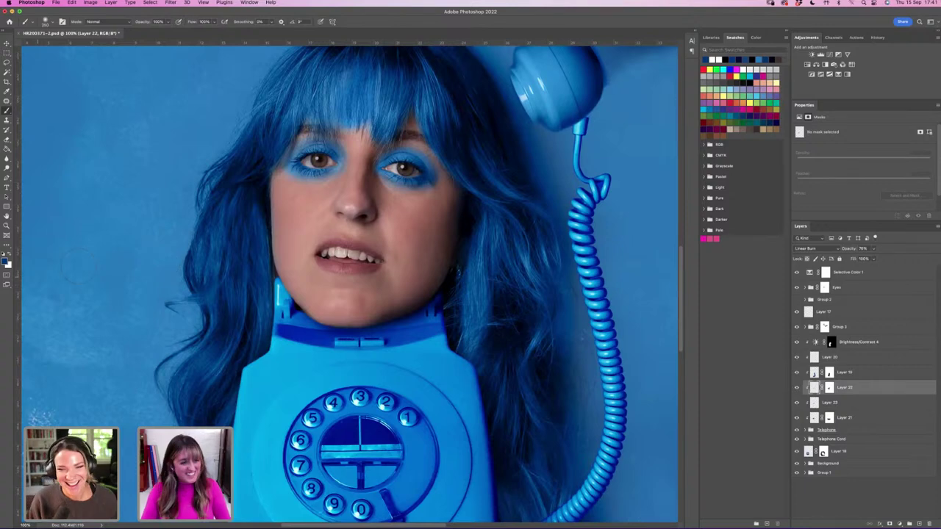
{"action": "key", "text": "z"}
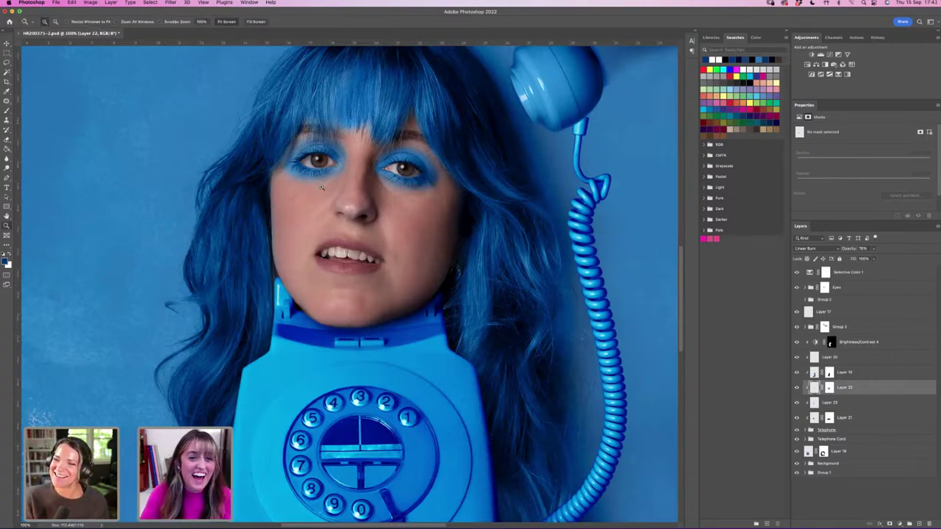
{"action": "left_click", "coordinate": [226, 21]}
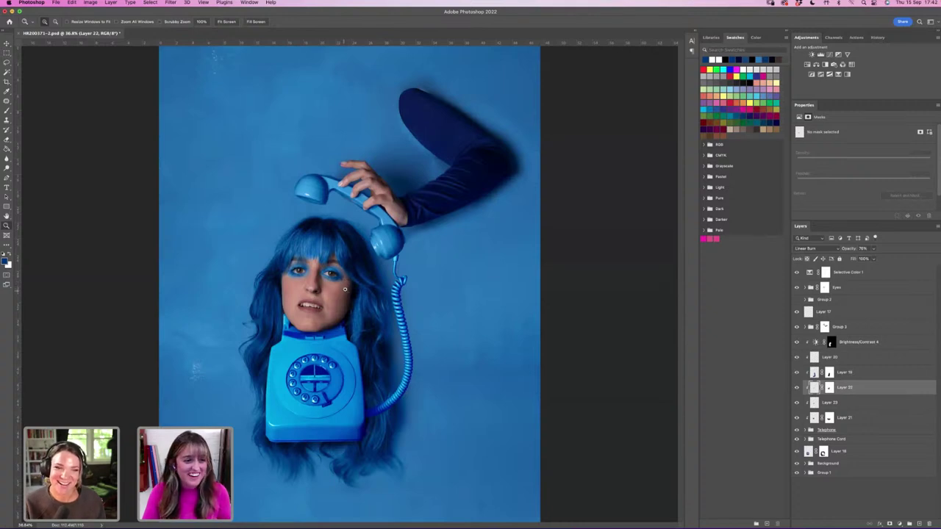
{"action": "left_click", "coordinate": [348, 291], "text": "alt"}
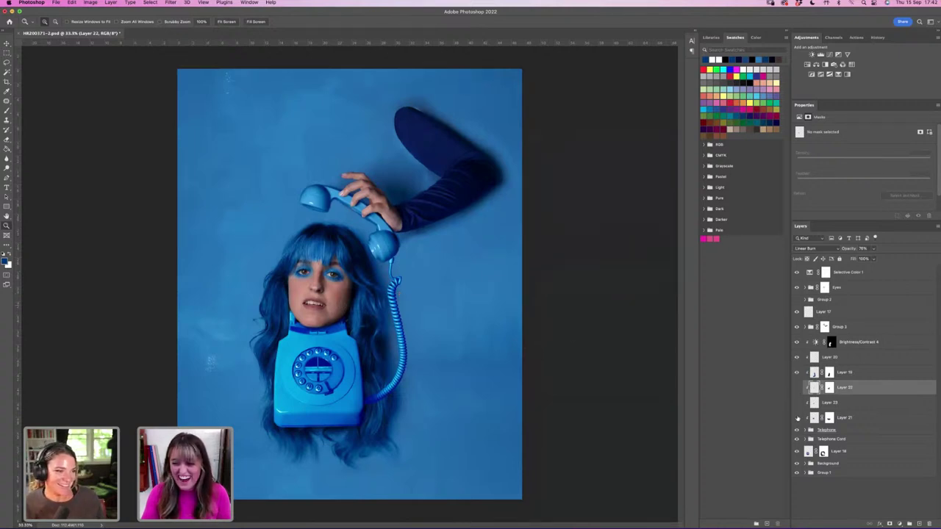
{"action": "left_click", "coordinate": [797, 389]}
{"action": "left_click", "coordinate": [797, 389]}
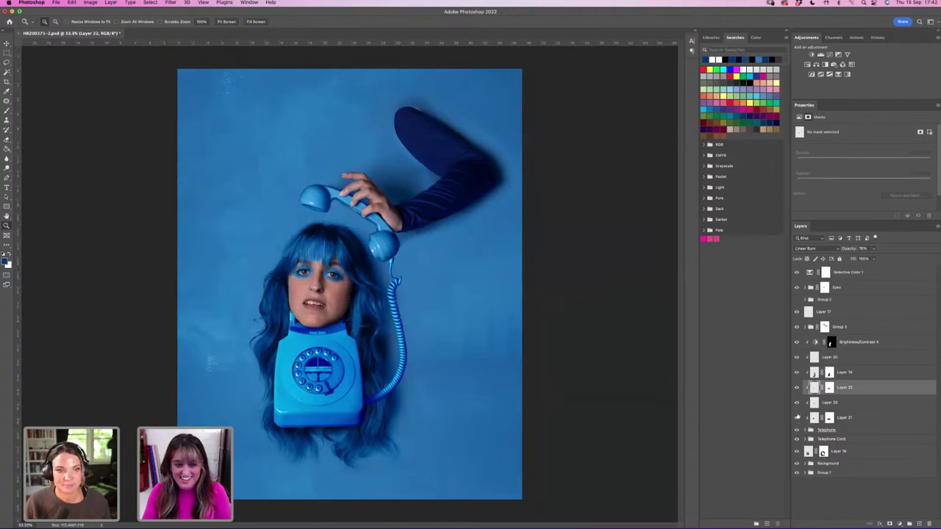
{"action": "left_click", "coordinate": [829, 418]}
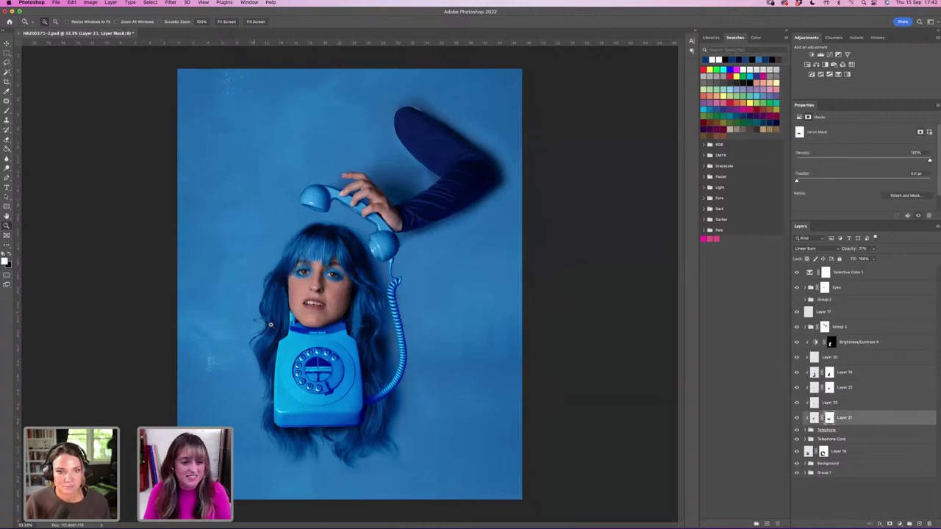
{"action": "left_click", "coordinate": [280, 325]}
{"action": "key", "text": "b"}
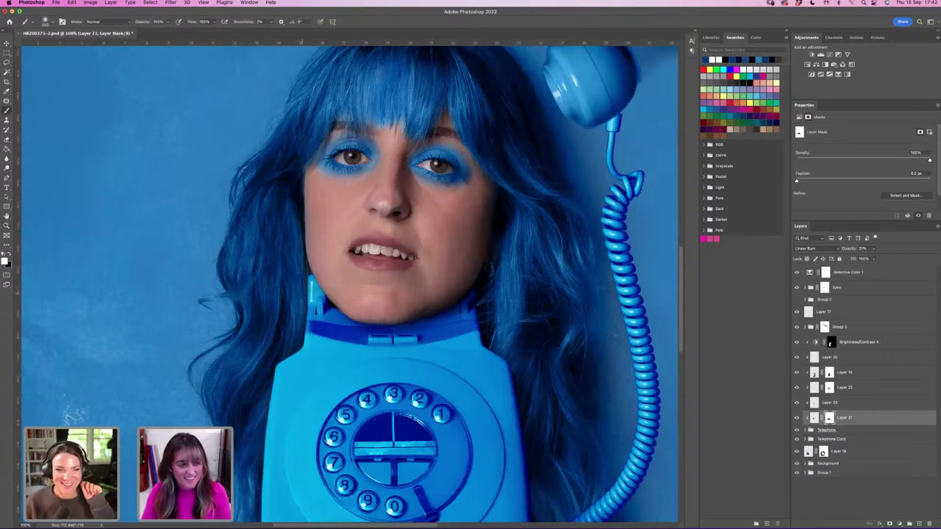
{"action": "key", "text": "x"}
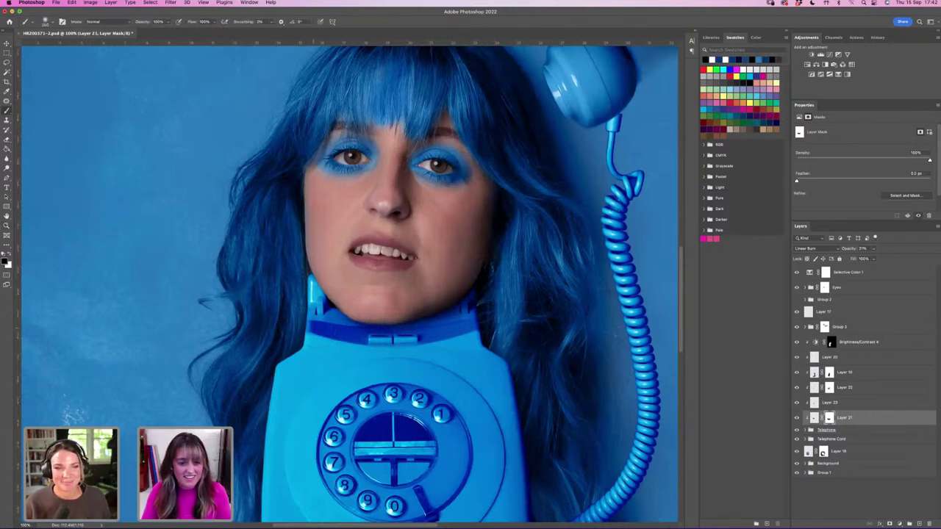
{"action": "key", "text": "z"}
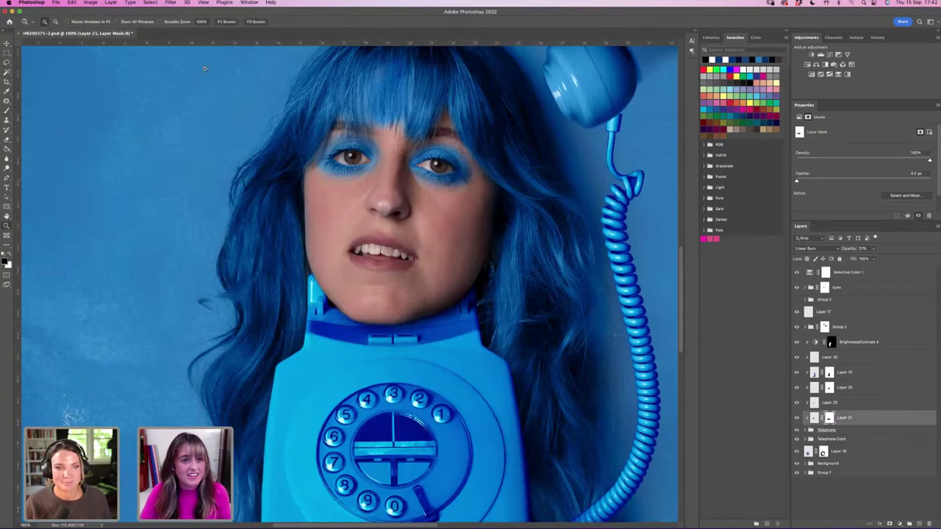
{"action": "left_click", "coordinate": [227, 22]}
{"action": "left_click", "coordinate": [454, 338], "text": "alt"}
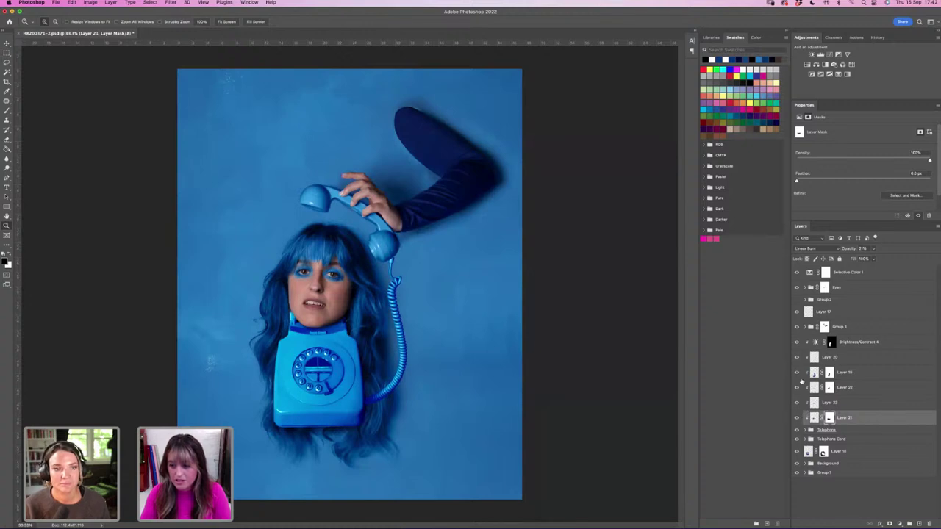
{"action": "left_click_drag", "start_coordinate": [797, 357], "coordinate": [796, 417]}
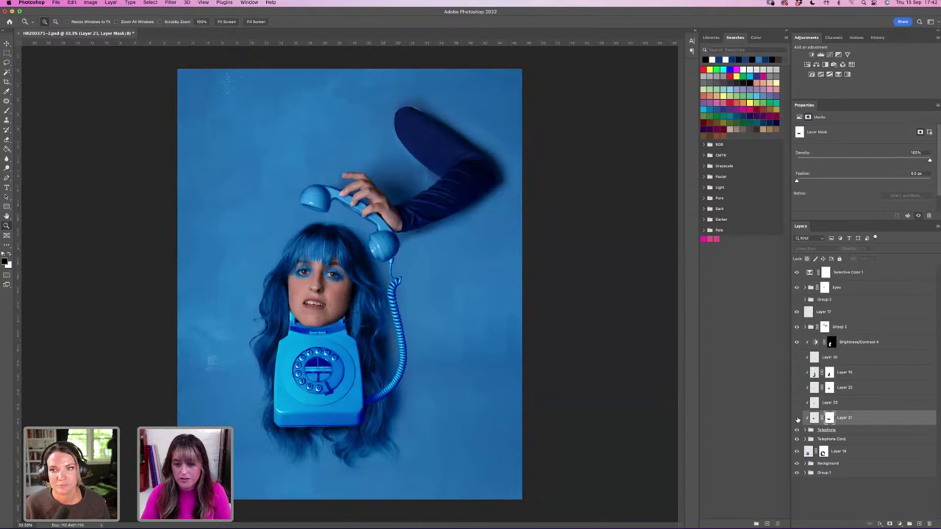
{"action": "left_click_drag", "start_coordinate": [797, 417], "coordinate": [796, 358]}
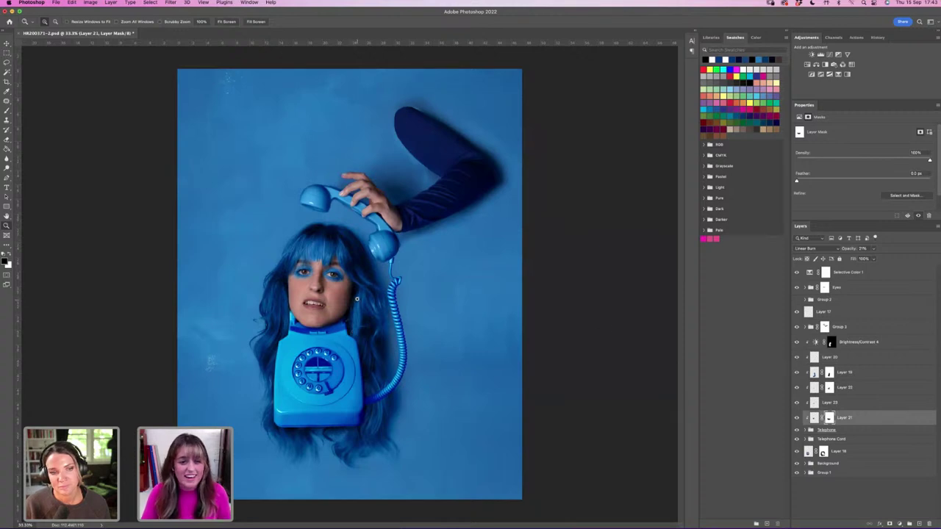
{"action": "left_click", "coordinate": [357, 292], "text": "alt"}
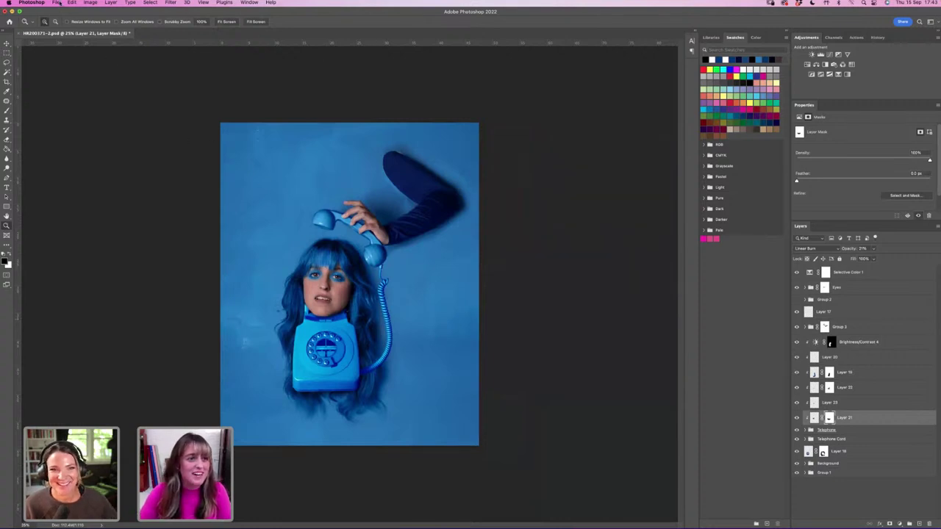
Save HR200371-2.psd with Cmd+S and wait for the save to finish.
{"action": "key", "text": "super+s"}
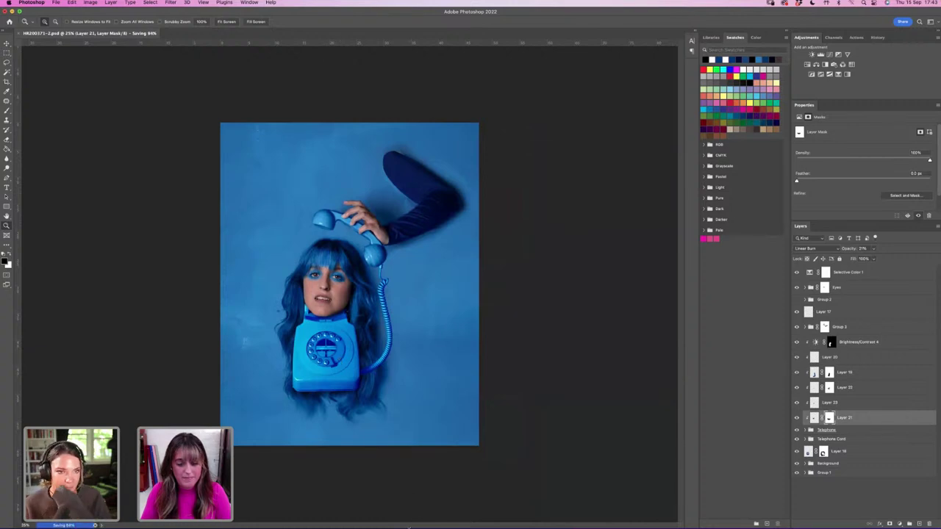
{"action": "mouse_move", "coordinate": [356, 507]}
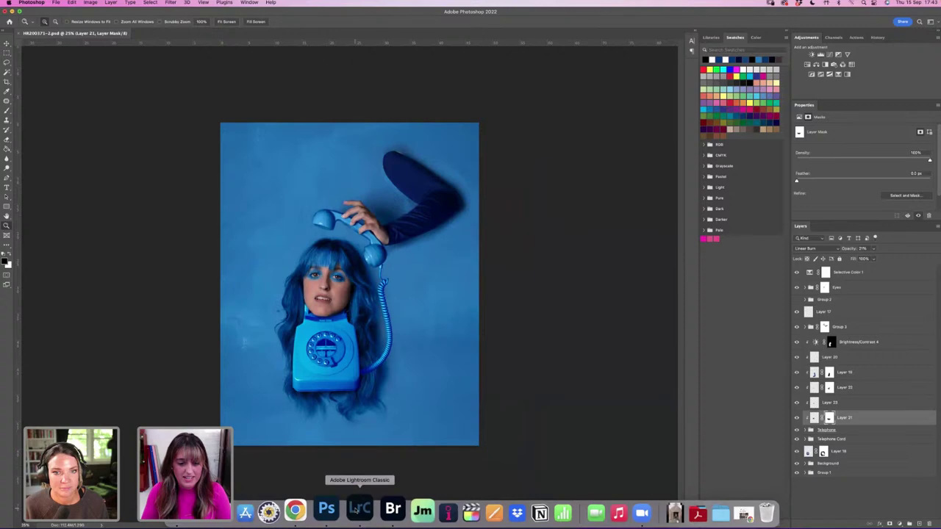
Remove the earlier telephone-head photo from the Lightroom Classic catalog only.
{"action": "left_click", "coordinate": [358, 507]}
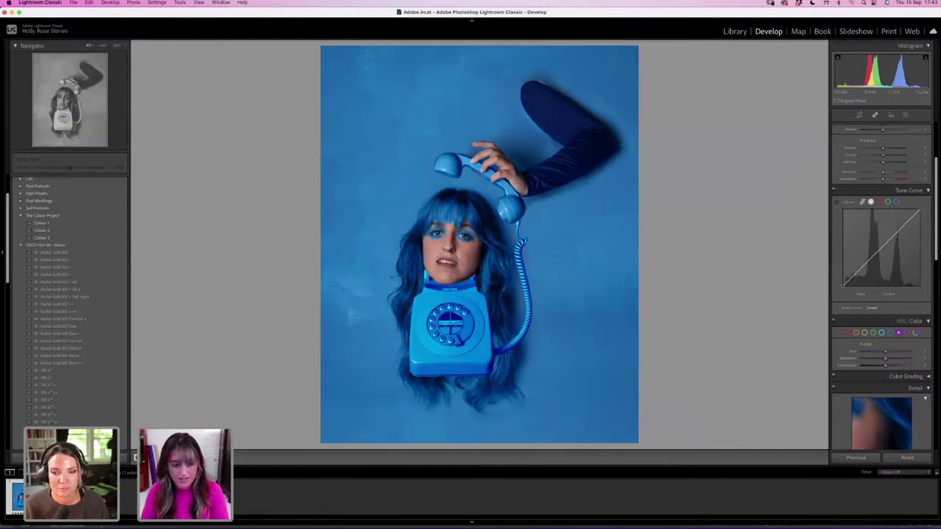
{"action": "key", "text": "Delete"}
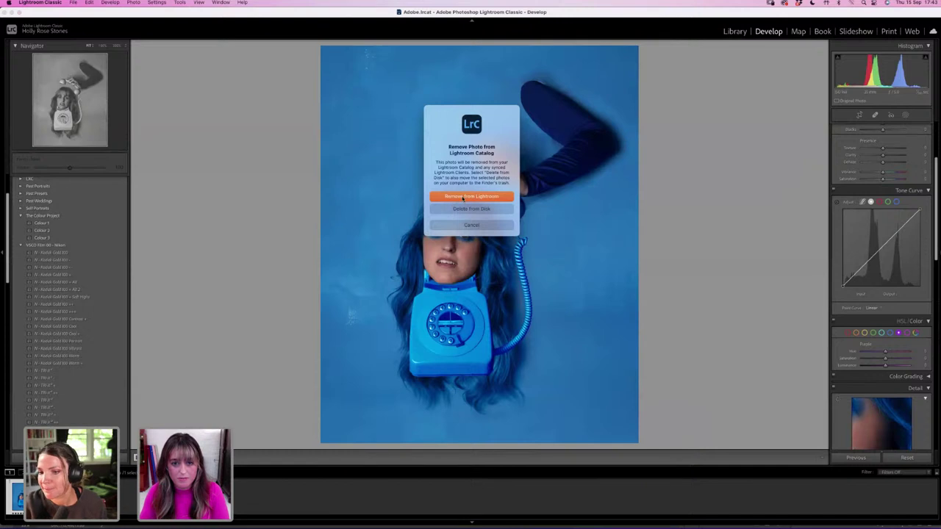
{"action": "left_click", "coordinate": [464, 197]}
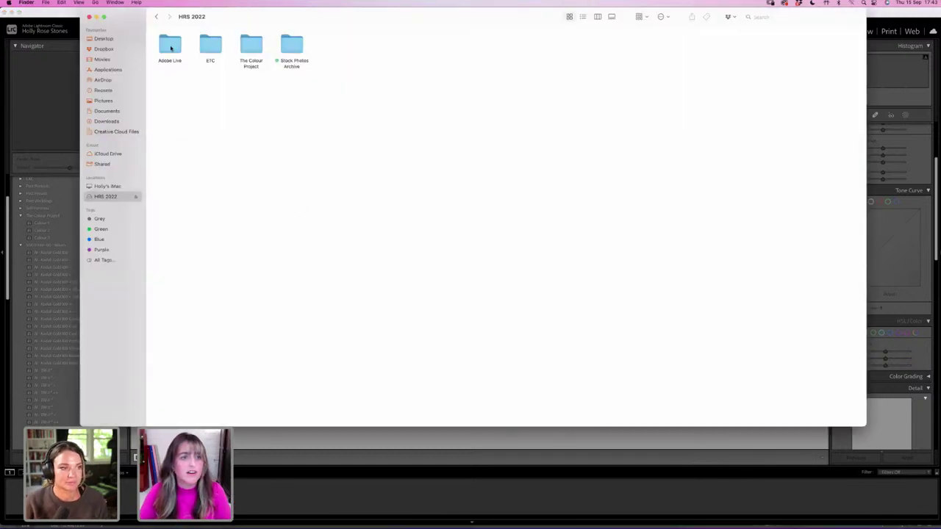
Go to Adobe Live > The Blue Project > Edit and drag HR200371-2.psd onto Lightroom.
{"action": "double_click", "coordinate": [176, 44]}
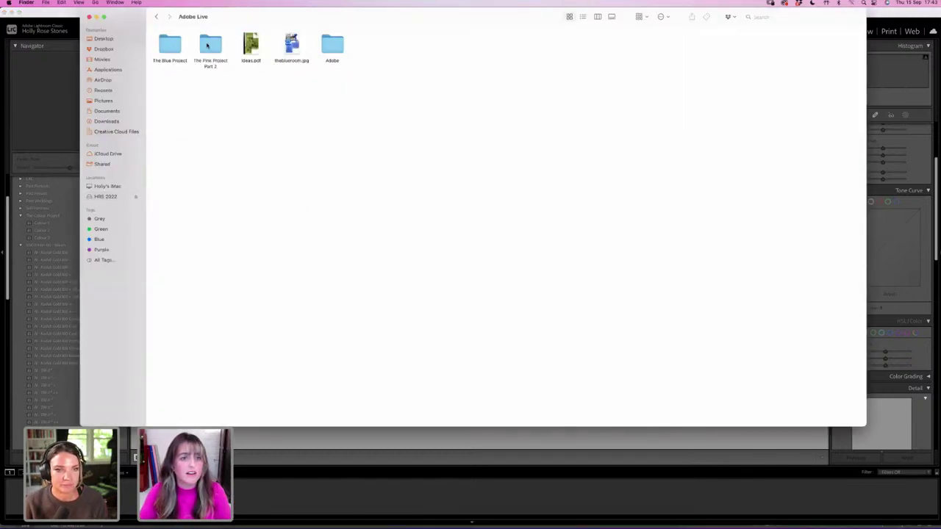
{"action": "left_click", "coordinate": [188, 53]}
{"action": "double_click", "coordinate": [185, 52]}
{"action": "double_click", "coordinate": [169, 43]}
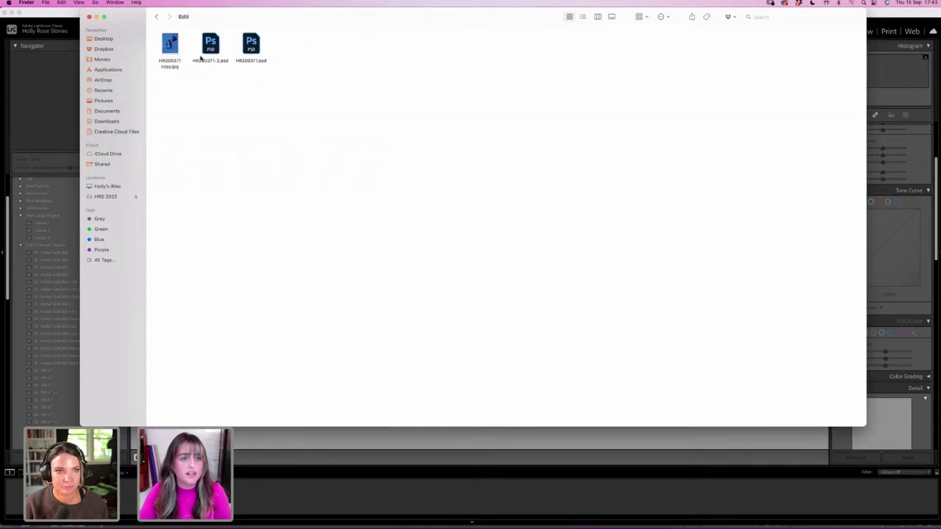
{"action": "left_click", "coordinate": [210, 45]}
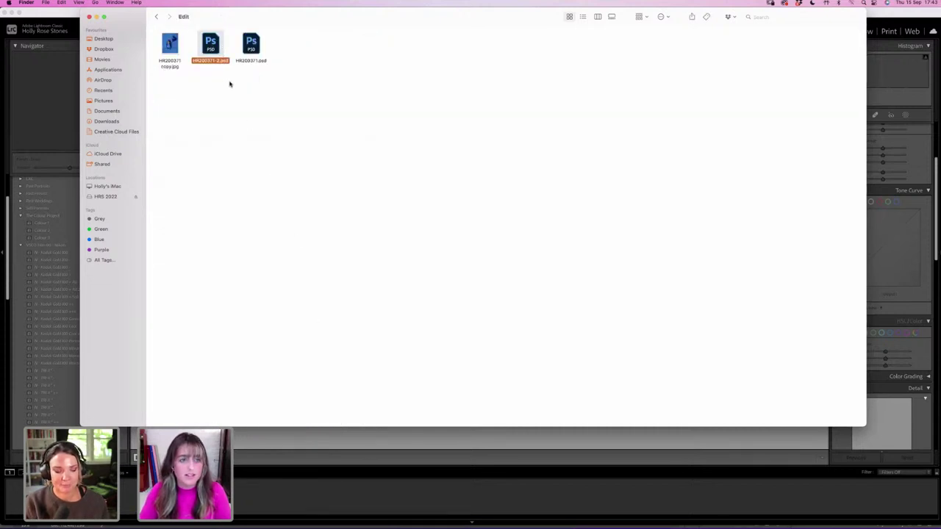
{"action": "left_click_drag", "start_coordinate": [211, 46], "coordinate": [358, 509]}
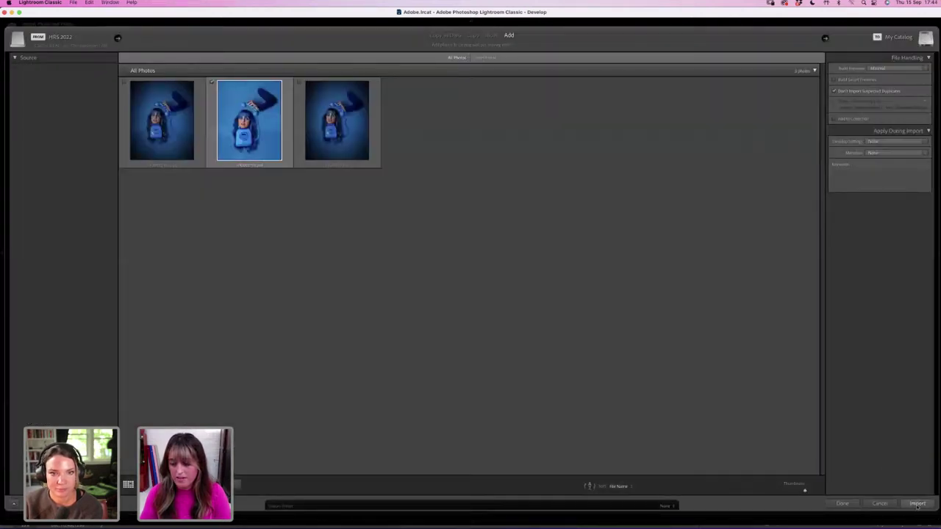
Import HR200371-2.psd into the catalog, then switch to Photoshop and back to Lightroom.
{"action": "left_click", "coordinate": [917, 504]}
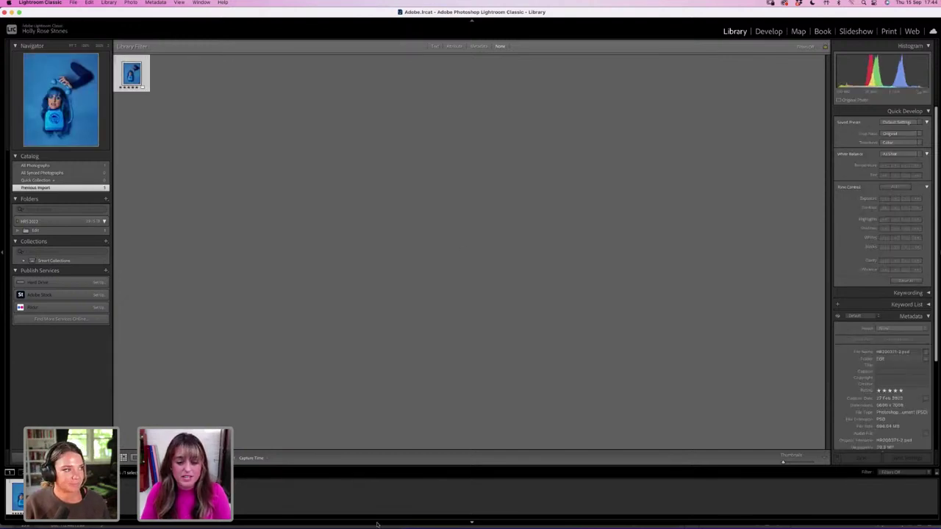
{"action": "left_click", "coordinate": [335, 509]}
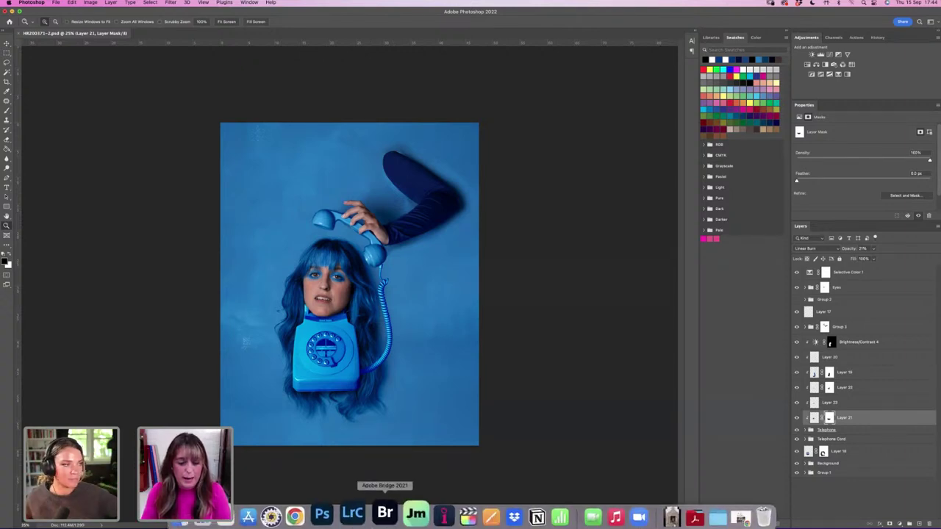
{"action": "left_click", "coordinate": [357, 511]}
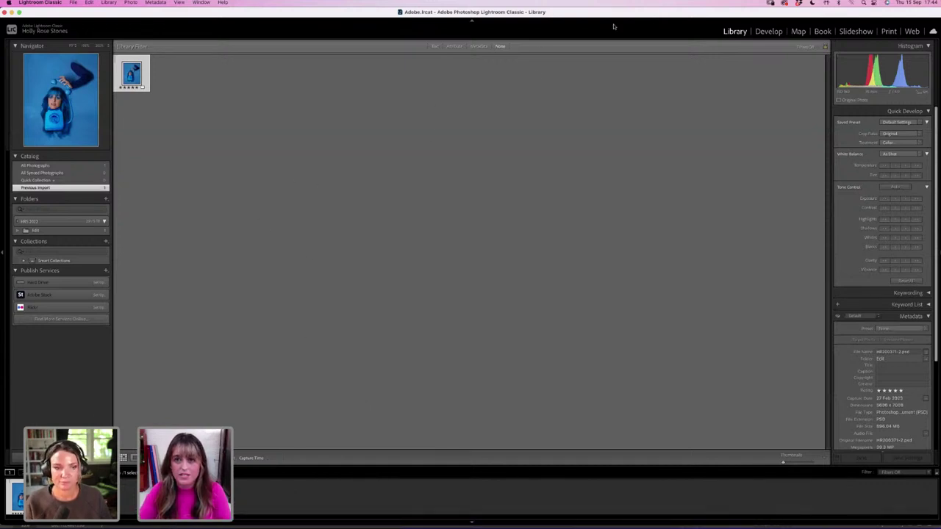
Open the imported composite in Develop and try The Colour Project's Colour 1 preset.
{"action": "left_click", "coordinate": [768, 30]}
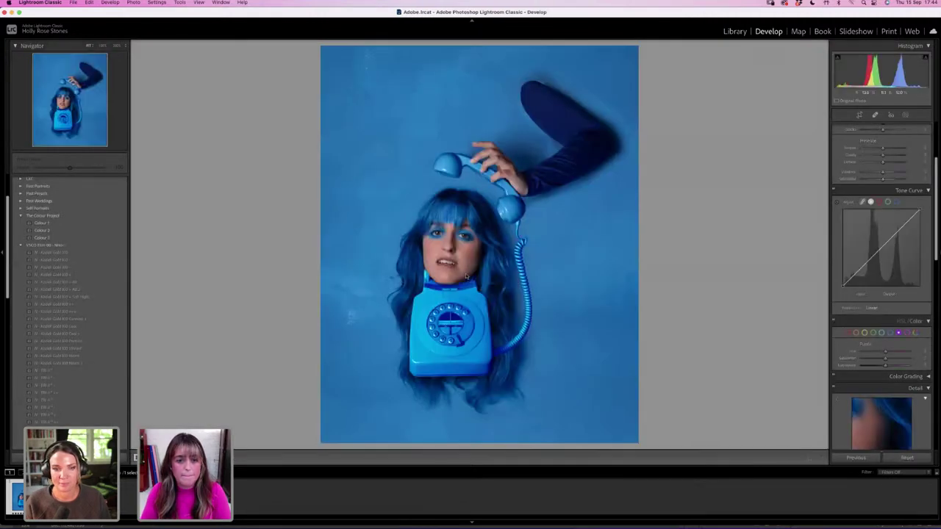
{"action": "left_click", "coordinate": [52, 223]}
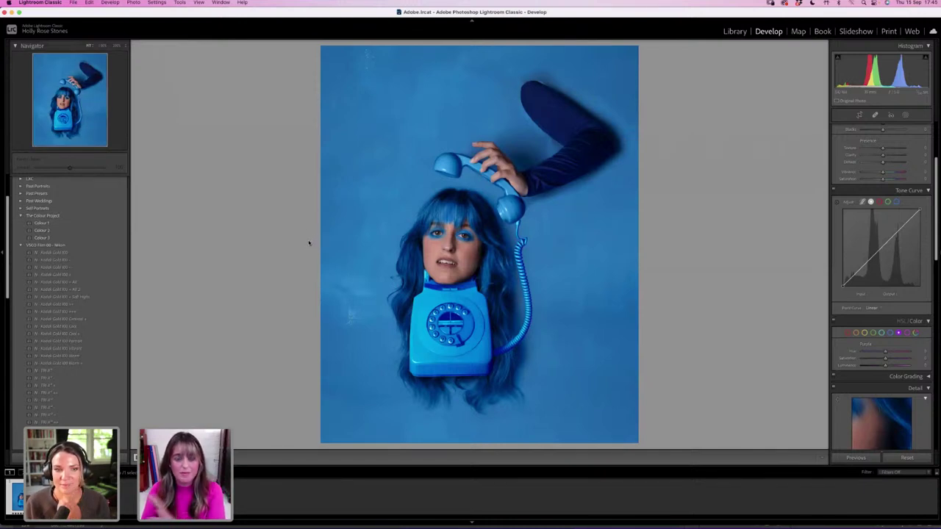
Apply the Colour 1 preset to lighten the composite and bring up its Export dialog.
{"action": "left_click", "coordinate": [87, 223]}
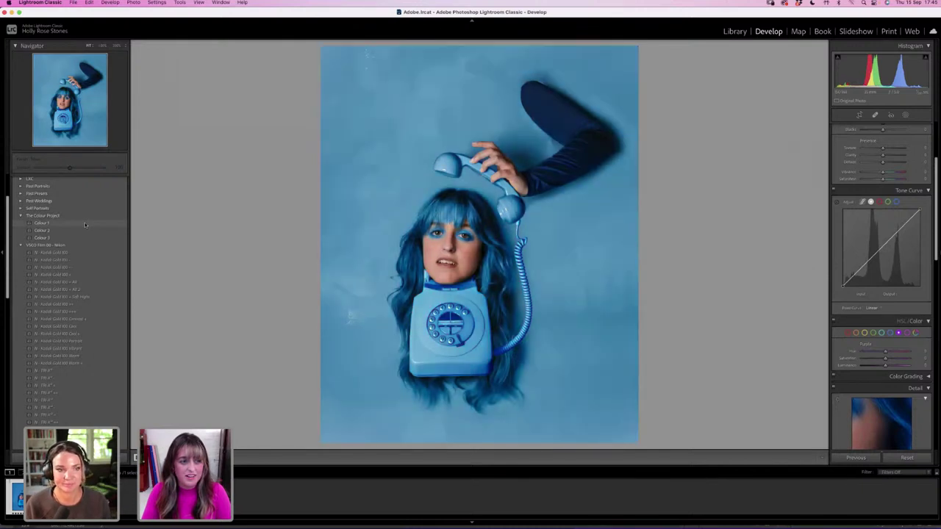
{"action": "left_click", "coordinate": [85, 224]}
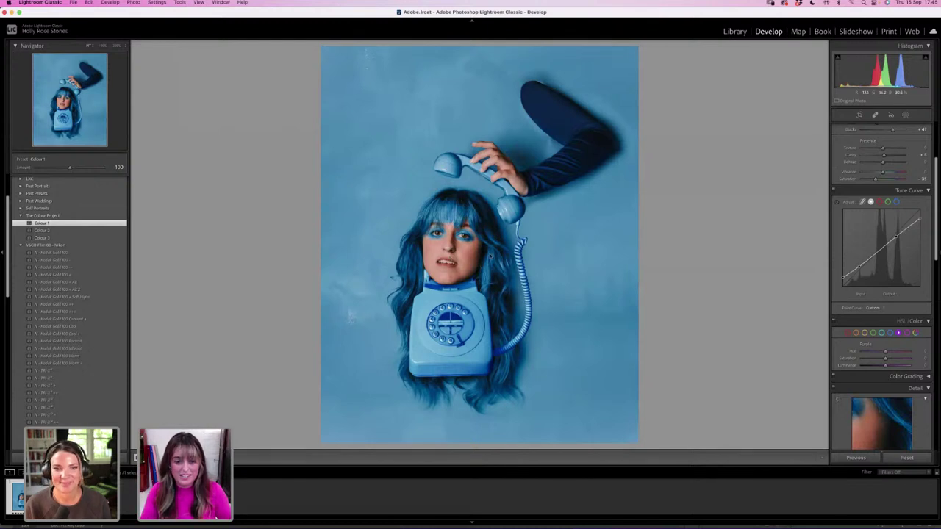
{"action": "right_click", "coordinate": [446, 278]}
{"action": "mouse_move", "coordinate": [473, 456]}
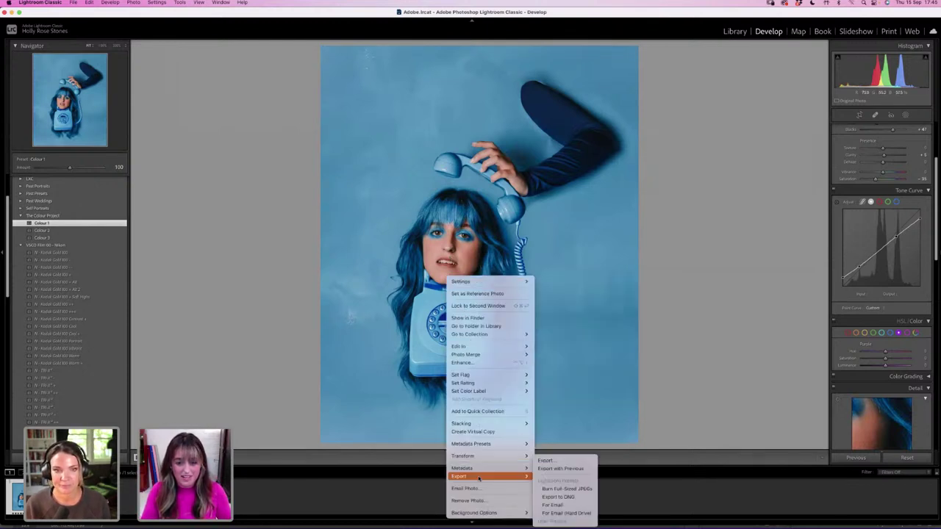
{"action": "left_click", "coordinate": [549, 459]}
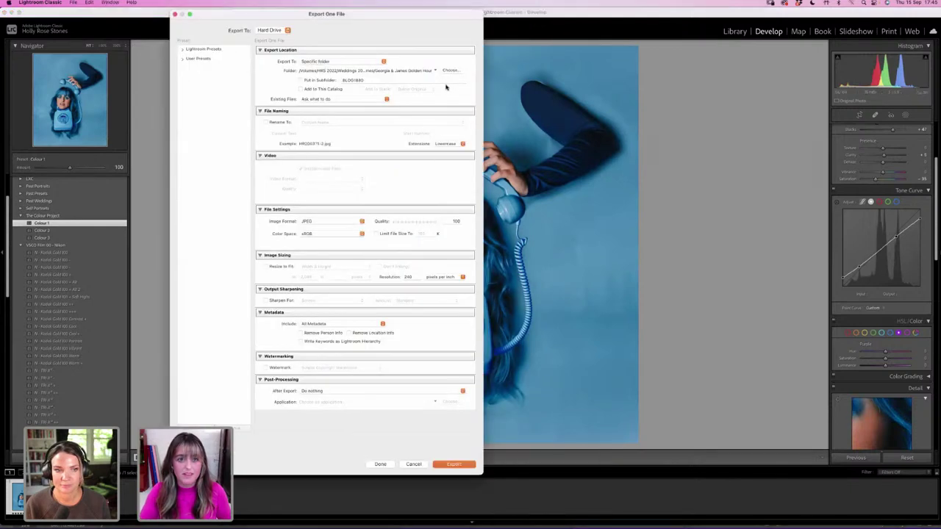
Set the export destination to HRS 2022 > Adobe Live > The Blue Project > Edit and export.
{"action": "left_click", "coordinate": [450, 70]}
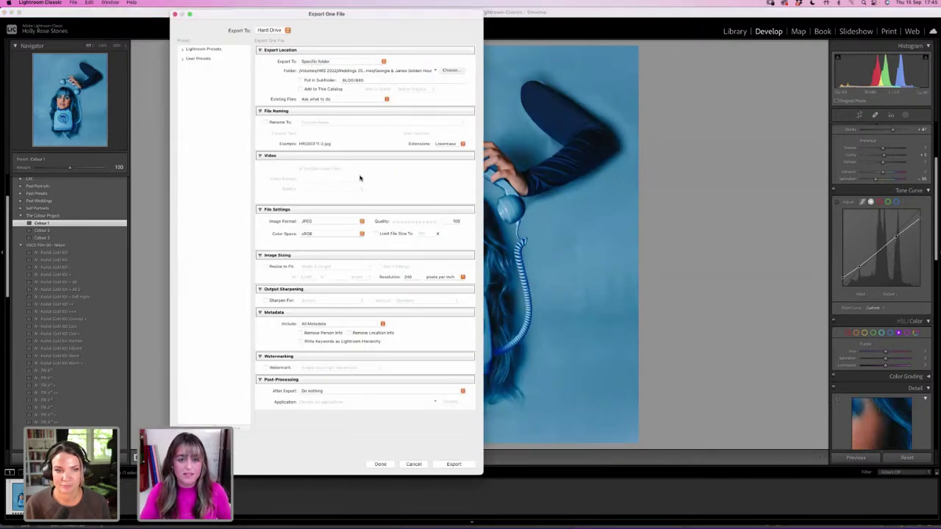
{"action": "left_click", "coordinate": [150, 215]}
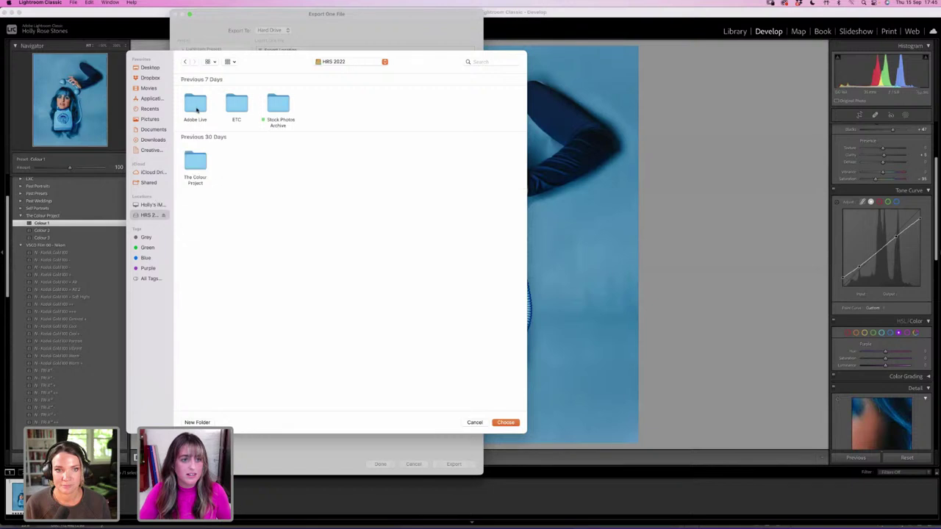
{"action": "double_click", "coordinate": [196, 104]}
{"action": "double_click", "coordinate": [195, 107]}
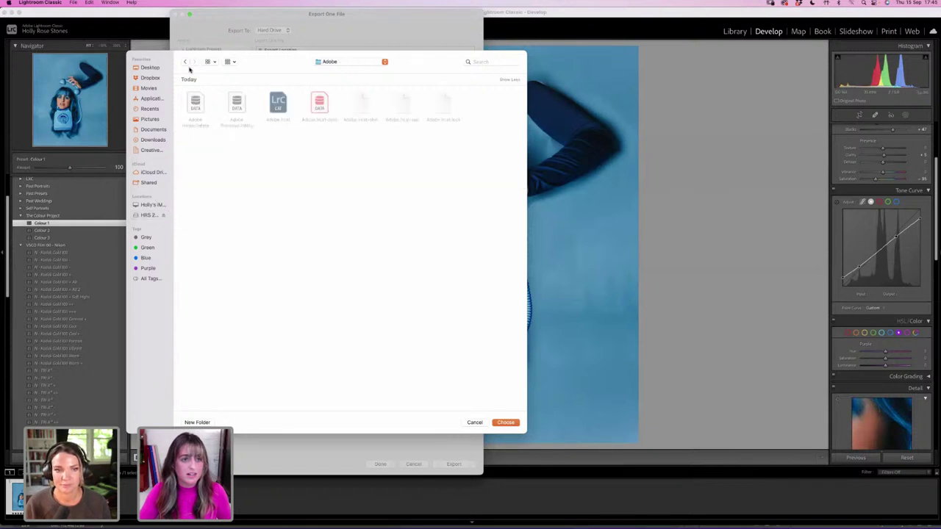
{"action": "left_click", "coordinate": [186, 62]}
{"action": "double_click", "coordinate": [197, 216]}
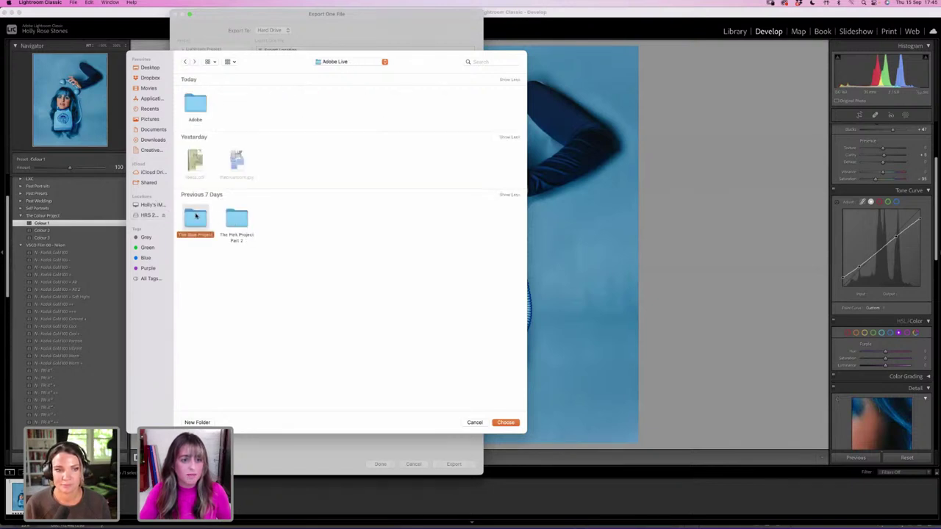
{"action": "double_click", "coordinate": [197, 105]}
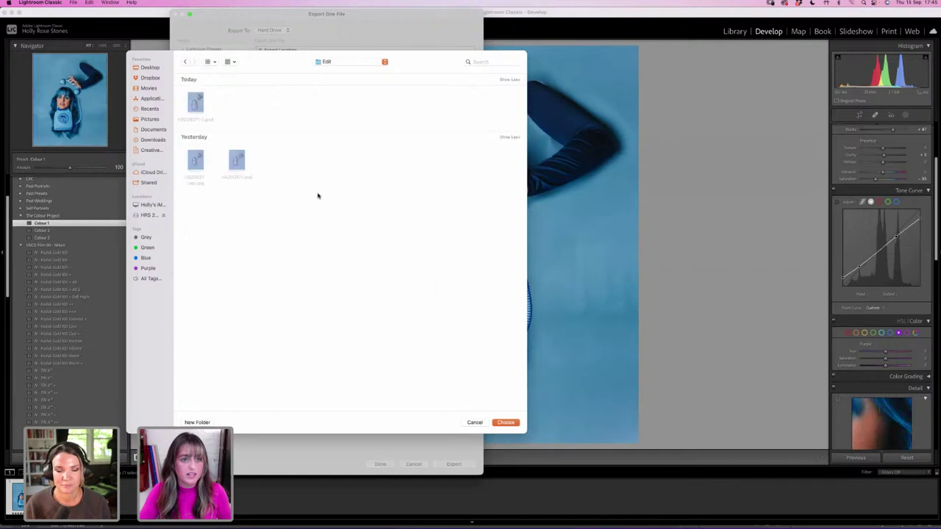
{"action": "left_click", "coordinate": [506, 423]}
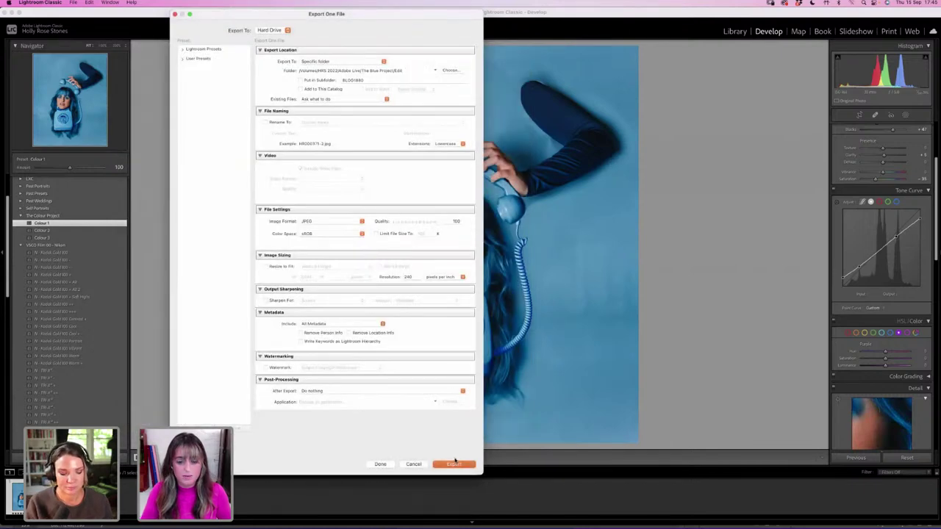
{"action": "left_click", "coordinate": [454, 464]}
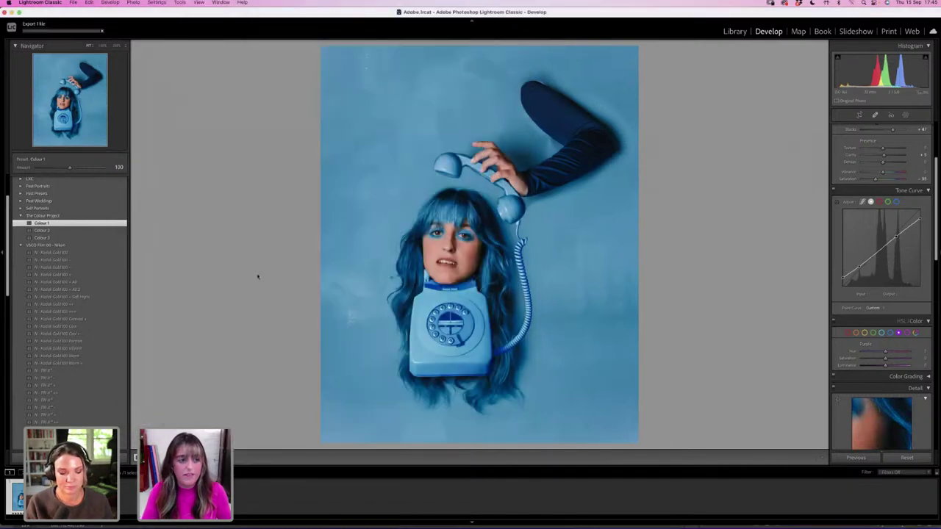
Apply Colour 2 and export it with previous settings, then switch the photo to Colour 3.
{"action": "left_click", "coordinate": [52, 233]}
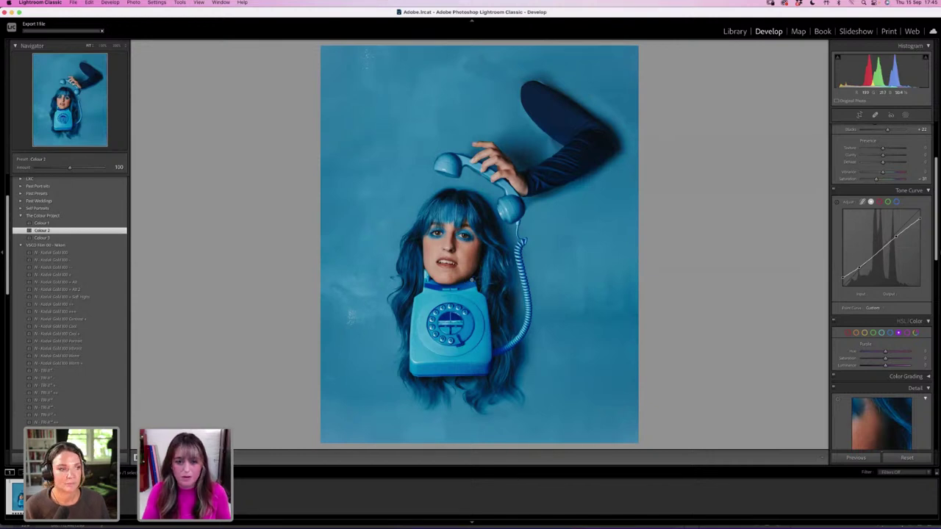
{"action": "right_click", "coordinate": [442, 248]}
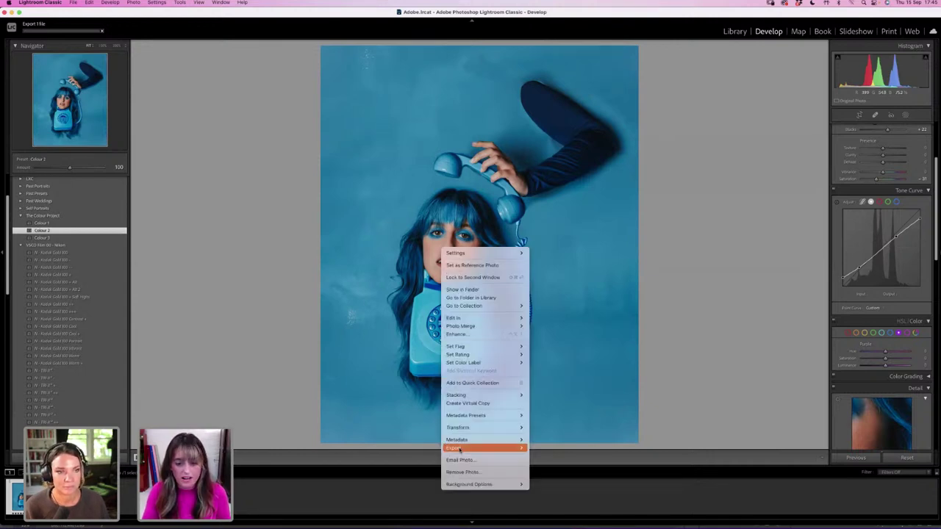
{"action": "left_click", "coordinate": [555, 456]}
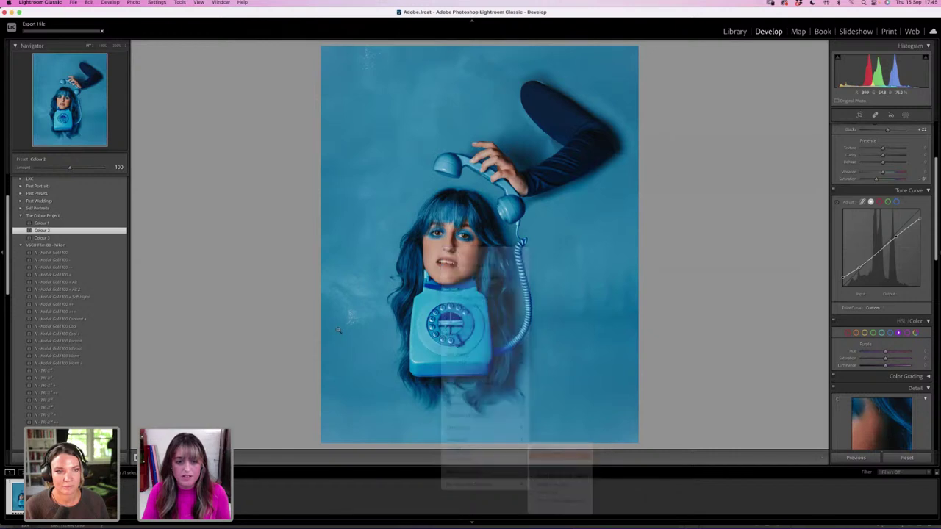
{"action": "left_click", "coordinate": [73, 238]}
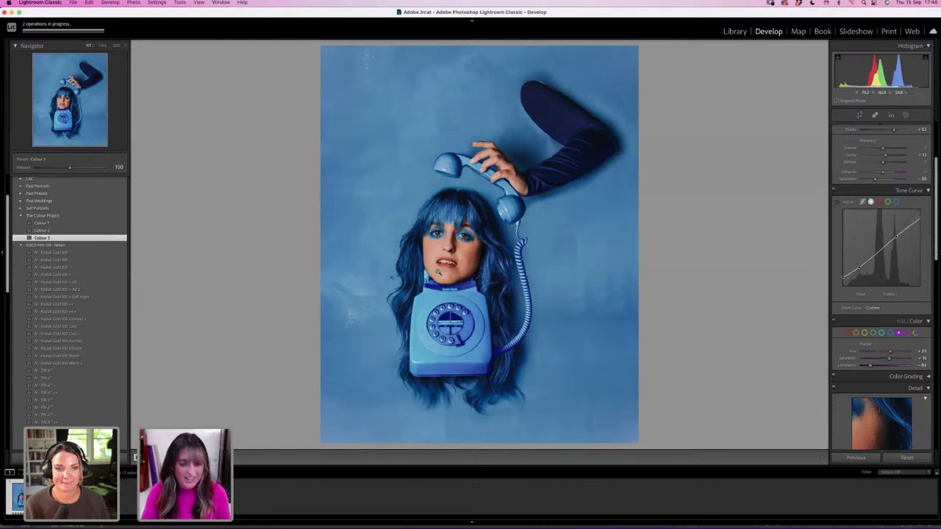
Export the Colour 3 version with previous settings under a unique file name.
{"action": "right_click", "coordinate": [441, 267]}
{"action": "mouse_move", "coordinate": [470, 467]}
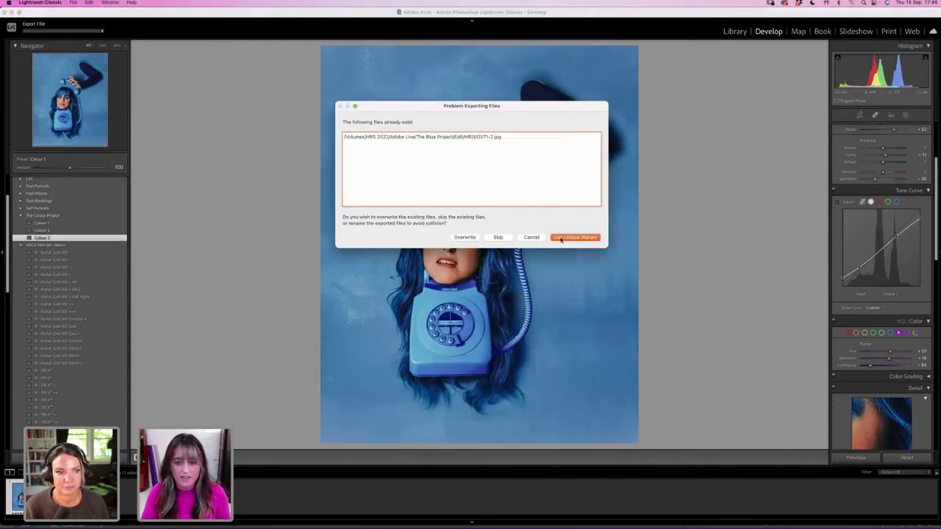
{"action": "left_click", "coordinate": [563, 237]}
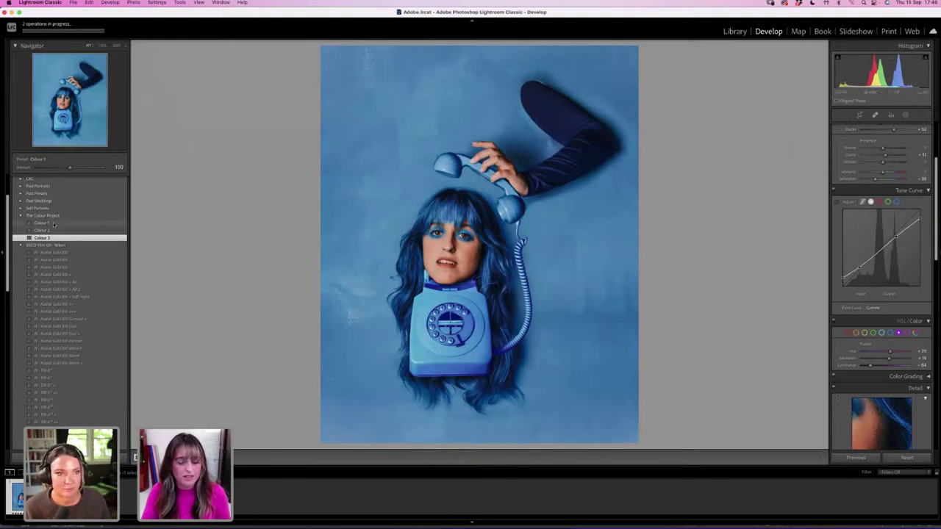
Reapply Colour 1 and export it with previous settings under a unique file name.
{"action": "left_click", "coordinate": [54, 223]}
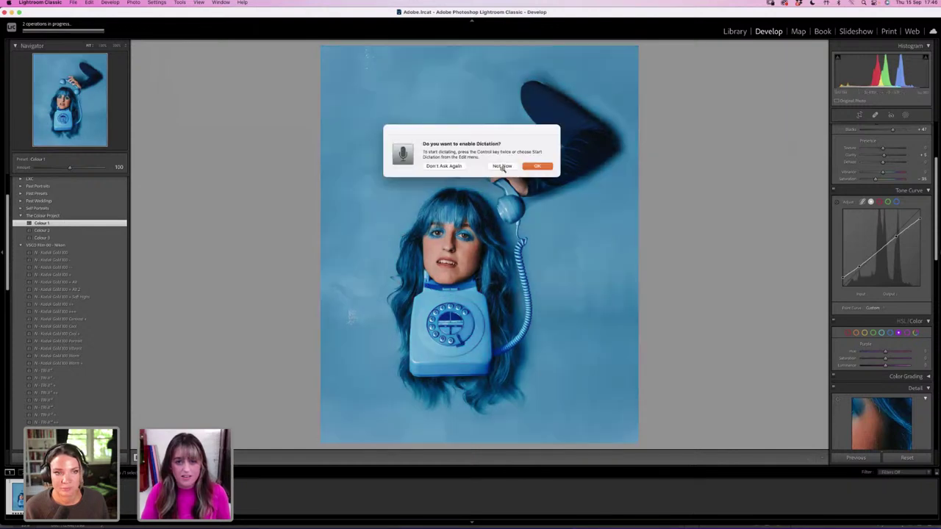
{"action": "left_click", "coordinate": [537, 166]}
{"action": "right_click", "coordinate": [418, 303]}
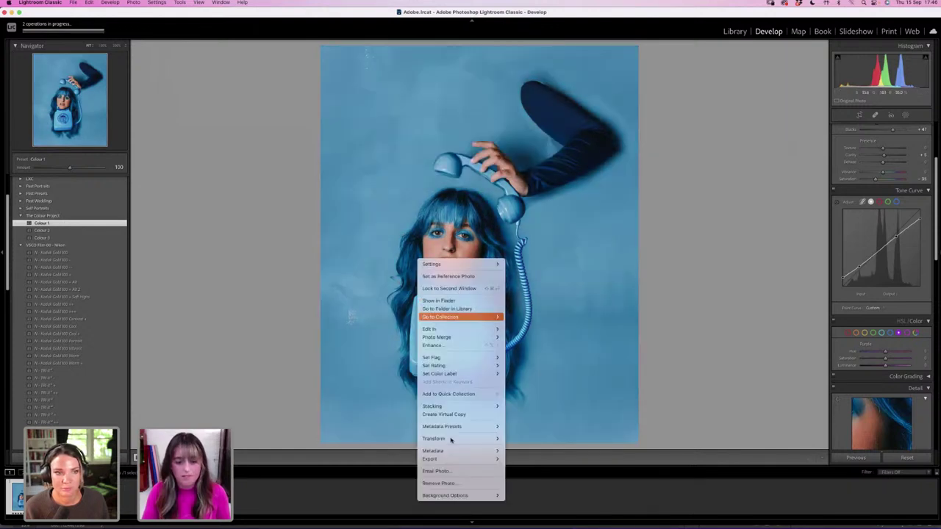
{"action": "mouse_move", "coordinate": [458, 457]}
{"action": "left_click", "coordinate": [519, 467]}
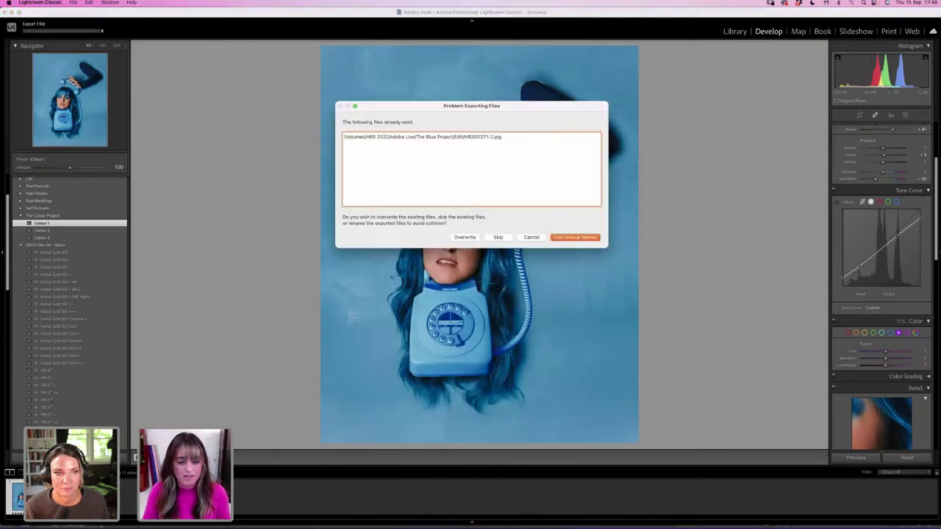
{"action": "left_click", "coordinate": [576, 238]}
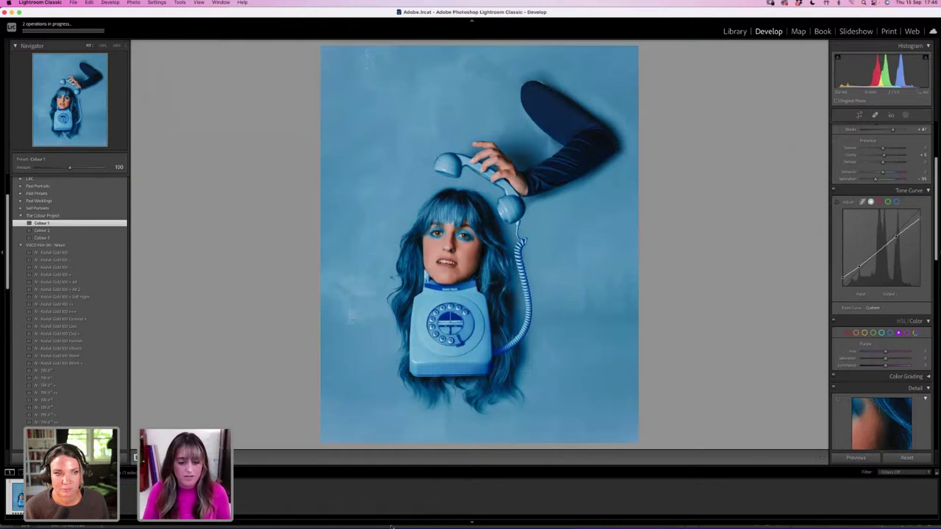
{"action": "mouse_move", "coordinate": [382, 512]}
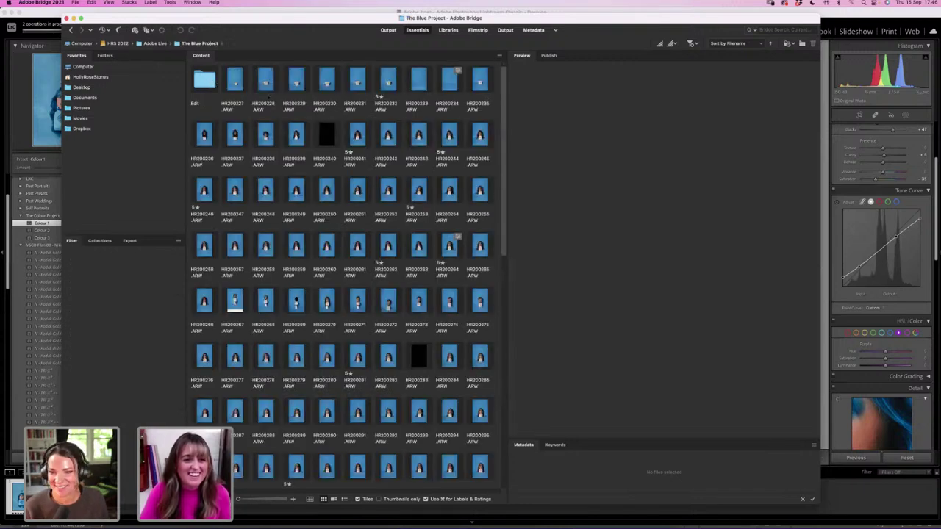
Open the Edit folder in Bridge, preview each exported JPEG, then return to Lightroom.
{"action": "double_click", "coordinate": [213, 82]}
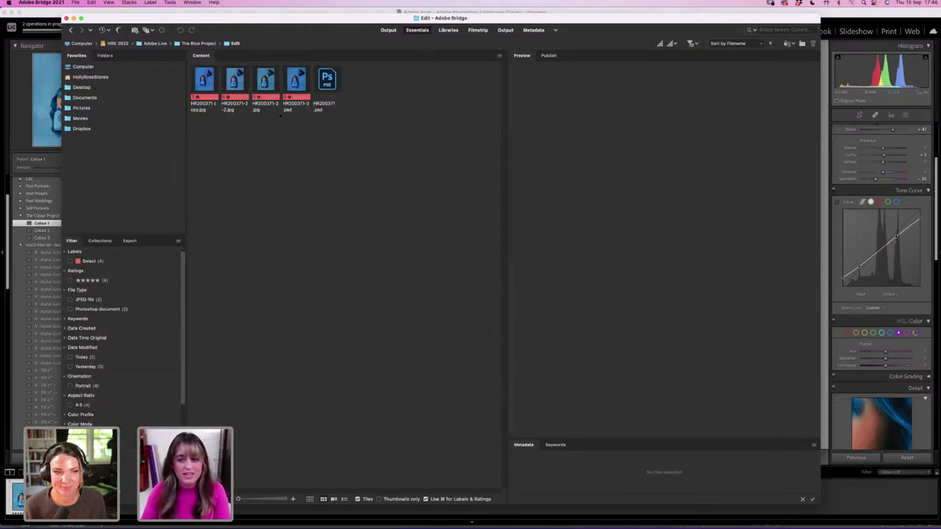
{"action": "left_click", "coordinate": [205, 81]}
{"action": "left_click", "coordinate": [238, 84]}
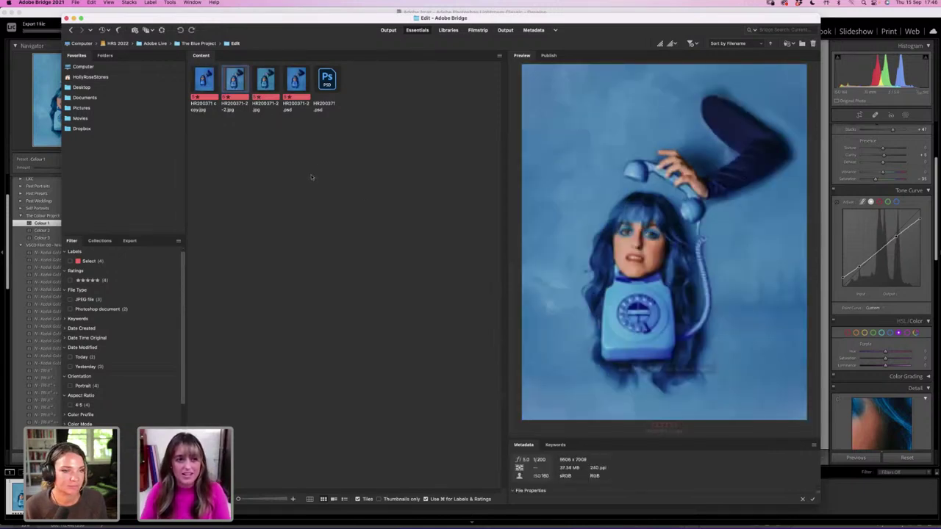
{"action": "key", "text": "Right"}
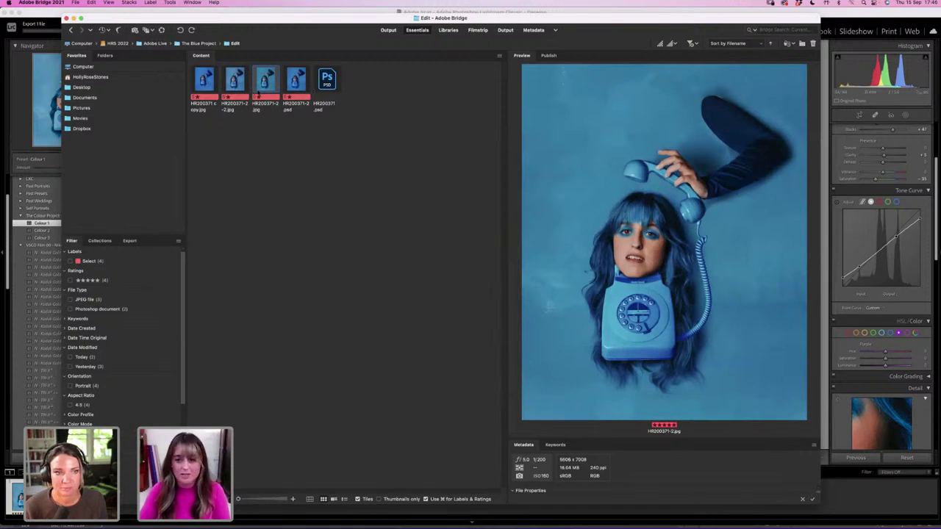
{"action": "key", "text": "Left"}
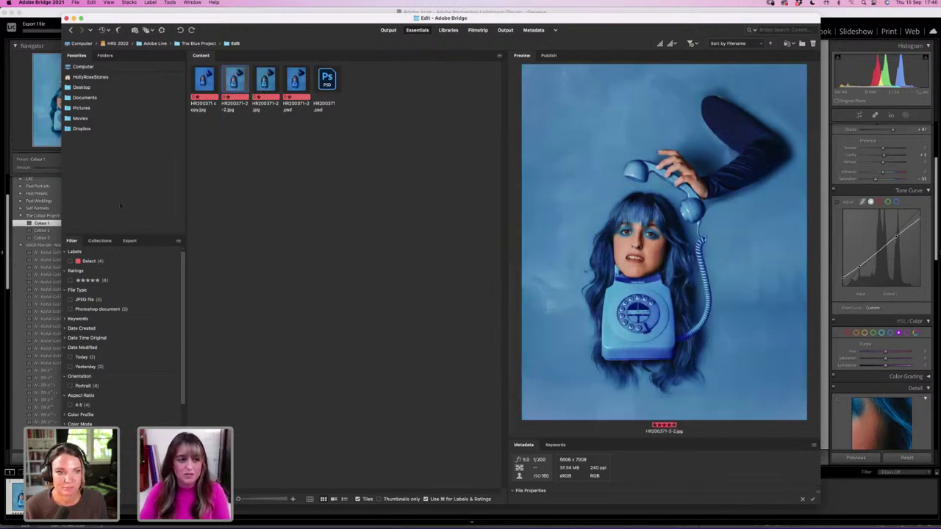
{"action": "key", "text": "Right"}
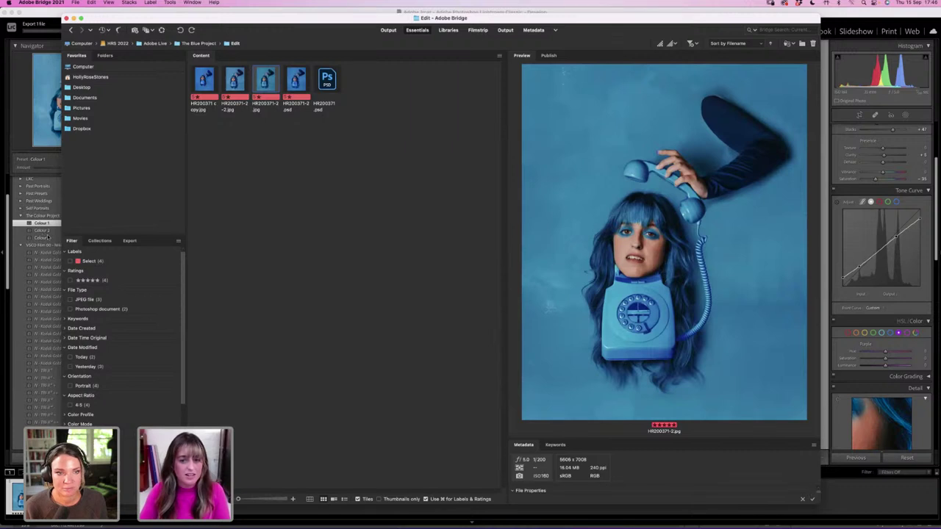
{"action": "left_click", "coordinate": [55, 230]}
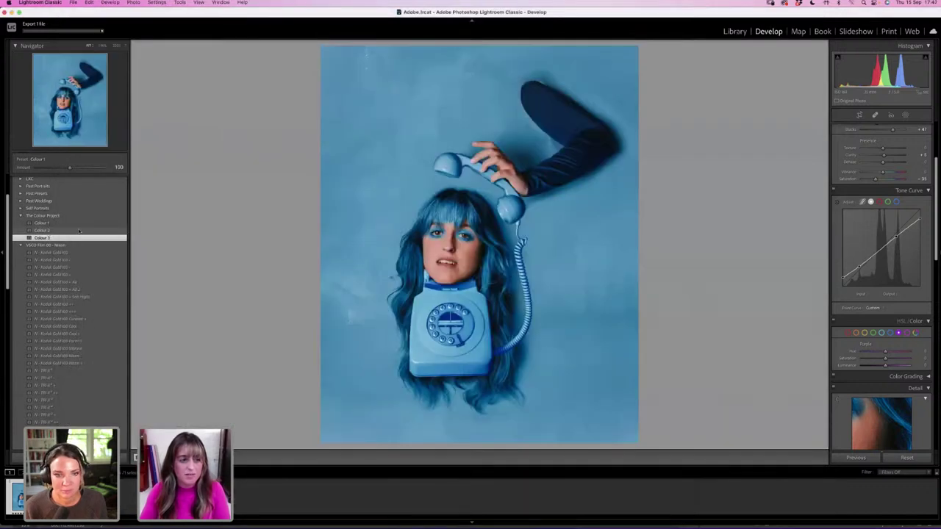
Try the Colour 2 preset on the photo, then settle on Colour 1.
{"action": "left_click", "coordinate": [44, 230]}
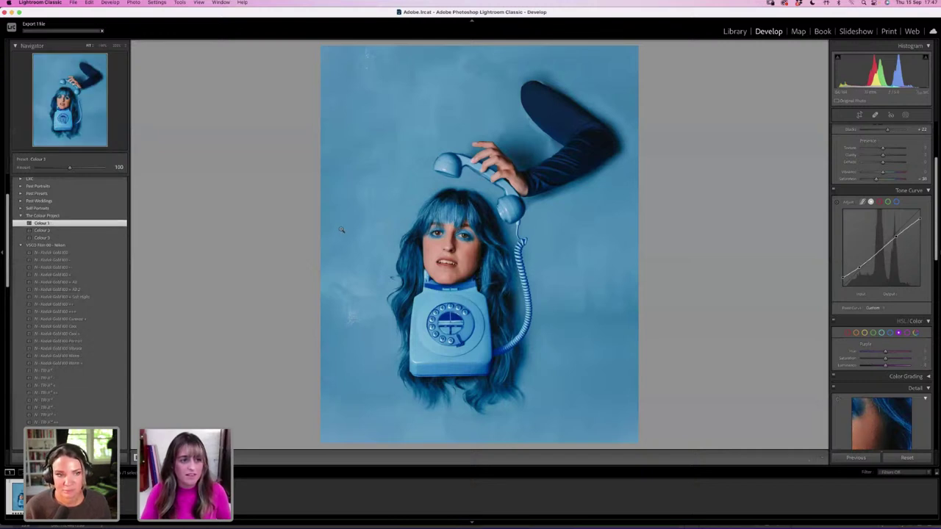
{"action": "left_click", "coordinate": [56, 229]}
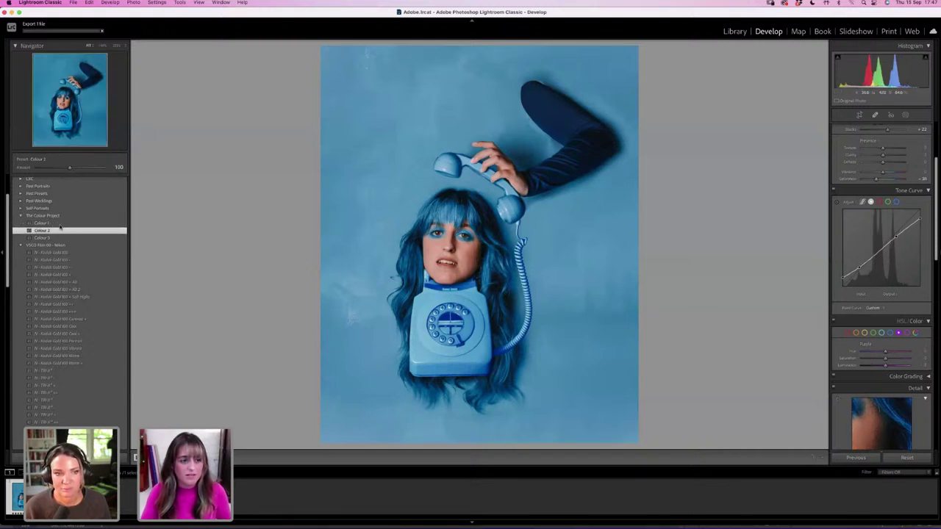
{"action": "left_click", "coordinate": [58, 223]}
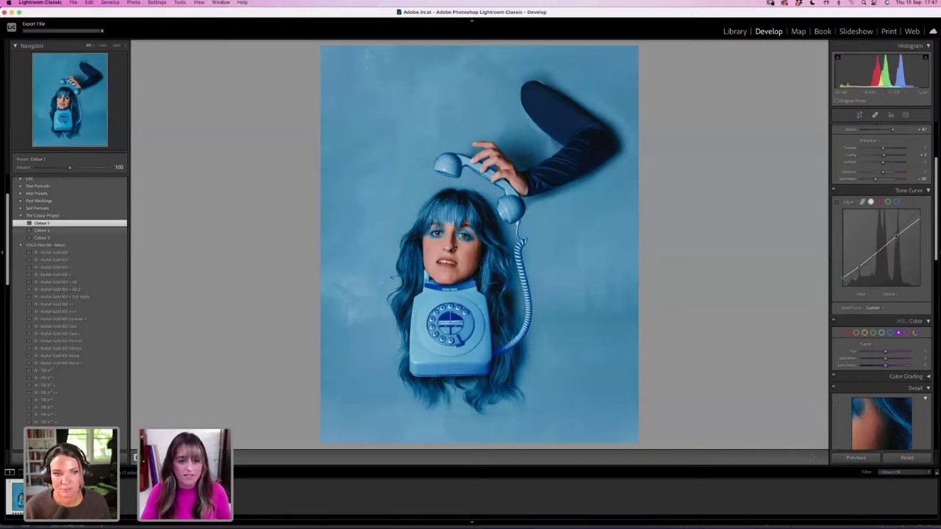
Export the photo again with previous settings under a unique name, then bring Bridge forward.
{"action": "right_click", "coordinate": [482, 444]}
{"action": "mouse_move", "coordinate": [507, 439]}
{"action": "left_click", "coordinate": [572, 447]}
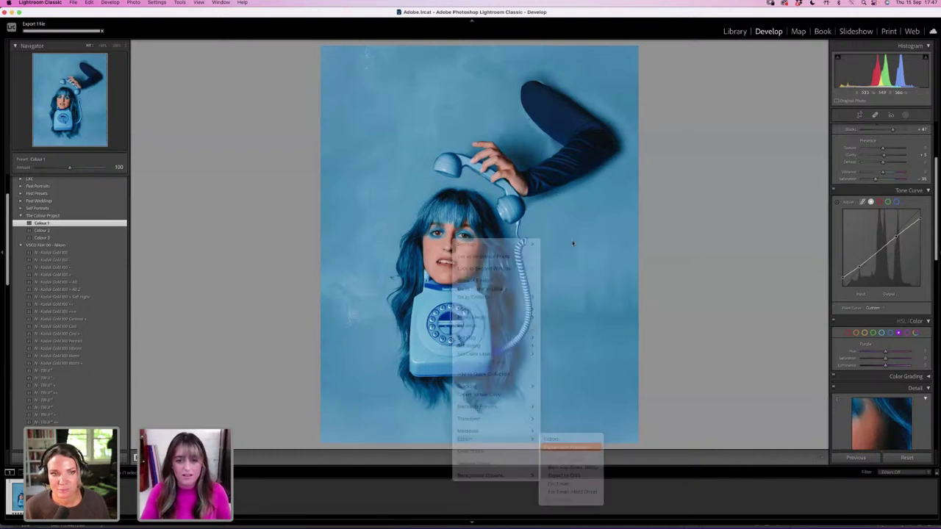
{"action": "key", "text": "Return"}
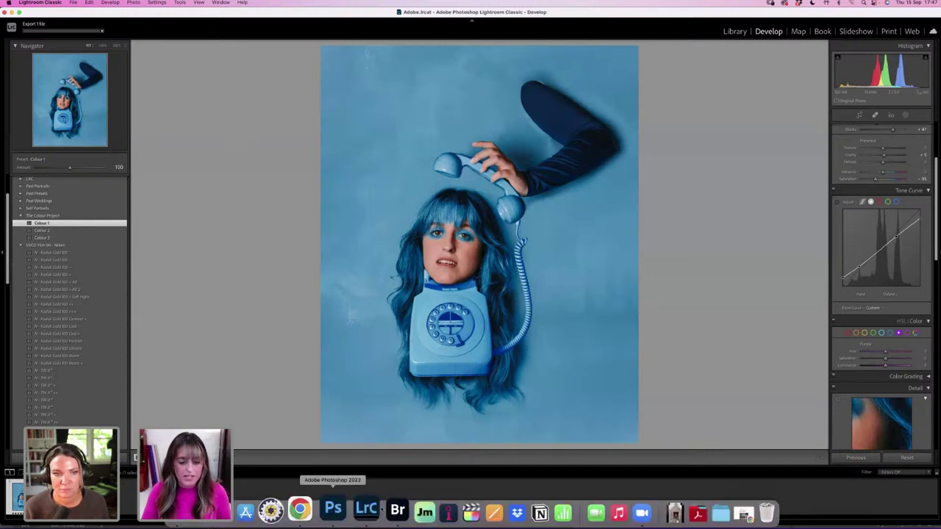
{"action": "left_click", "coordinate": [386, 496]}
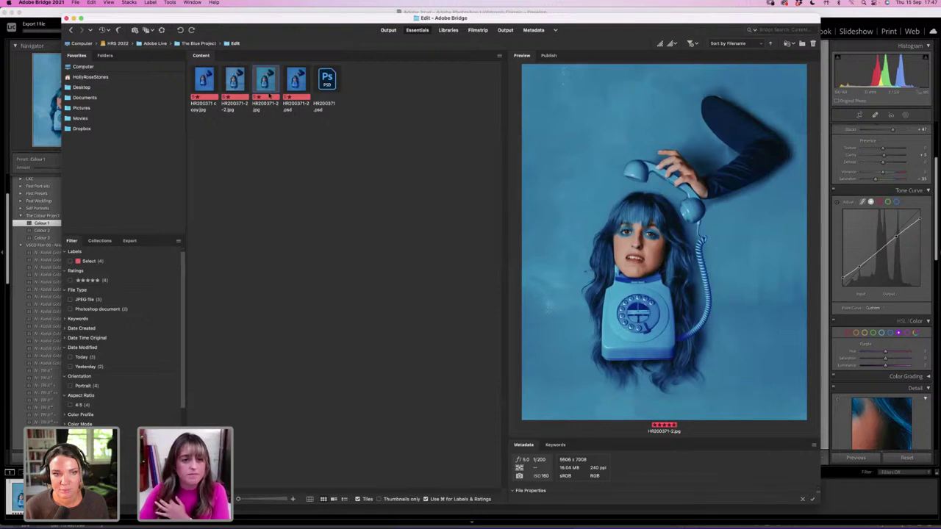
Compare the lighter HR200371-2-2.jpg and darker HR200371-2.jpg previews in Bridge, then return to Photoshop.
{"action": "key", "text": "super+shift+a"}
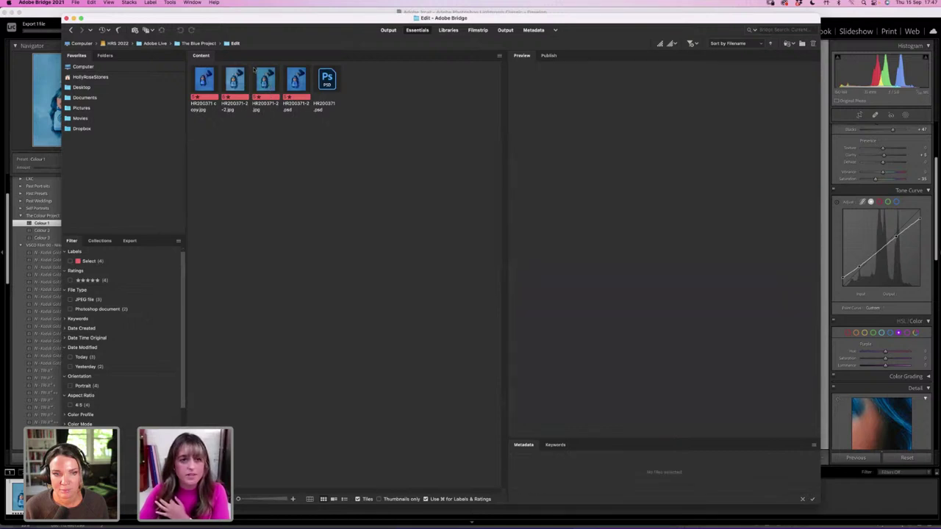
{"action": "left_click", "coordinate": [263, 78]}
{"action": "left_click", "coordinate": [237, 82]}
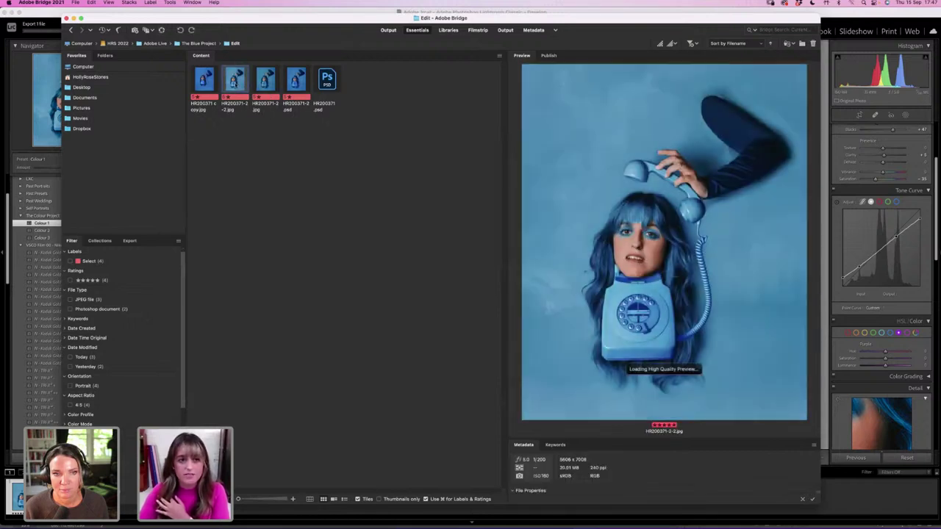
{"action": "key", "text": "Right"}
{"action": "left_click", "coordinate": [234, 81]}
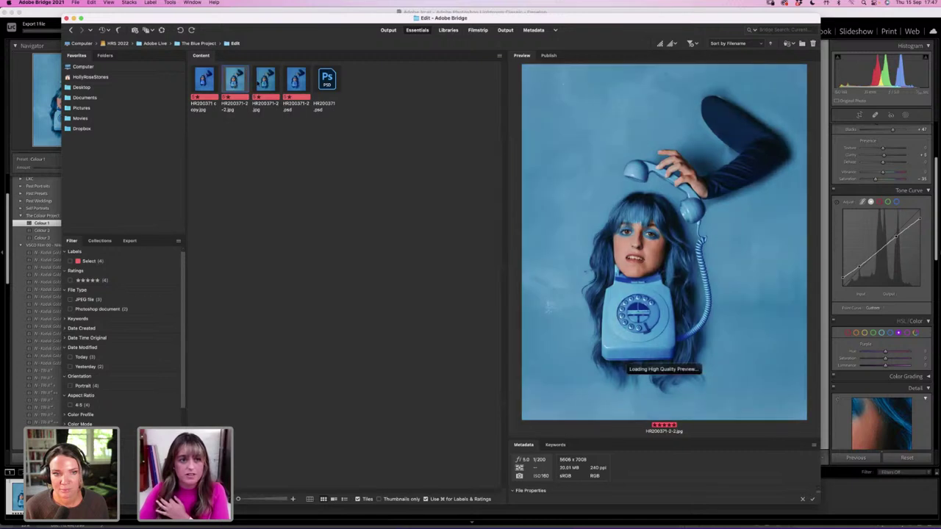
{"action": "key", "text": "Right"}
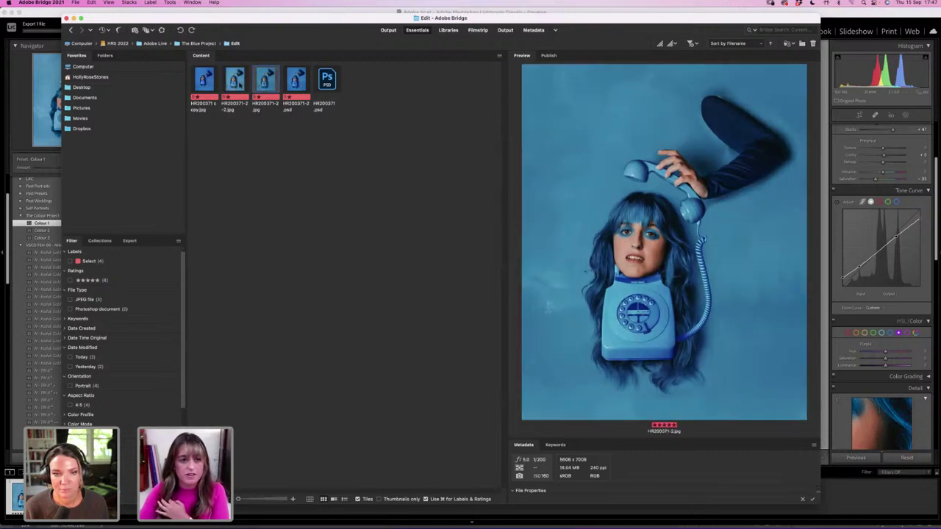
{"action": "key", "text": "Left"}
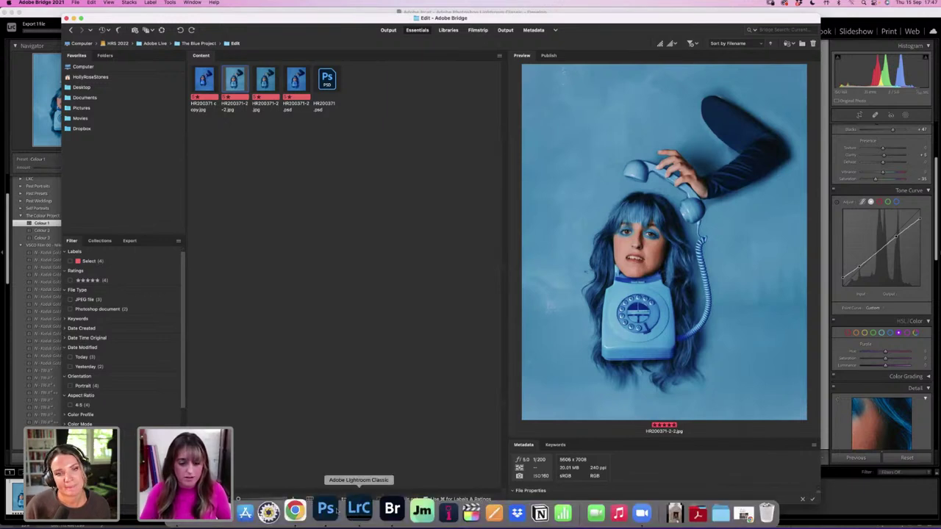
{"action": "left_click", "coordinate": [334, 509]}
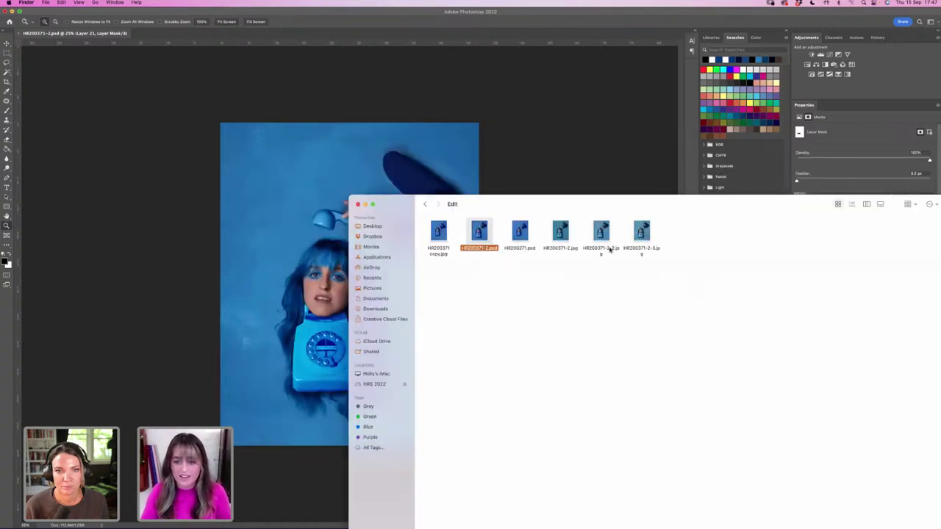
Quick Look the JPEG edits, then drag HR200371-2.jpg and HR200371-2-2.jpg onto the Photoshop canvas.
{"action": "key", "text": "Right"}
{"action": "key", "text": "Right"}
{"action": "key", "text": "Right"}
{"action": "key", "text": "Right"}
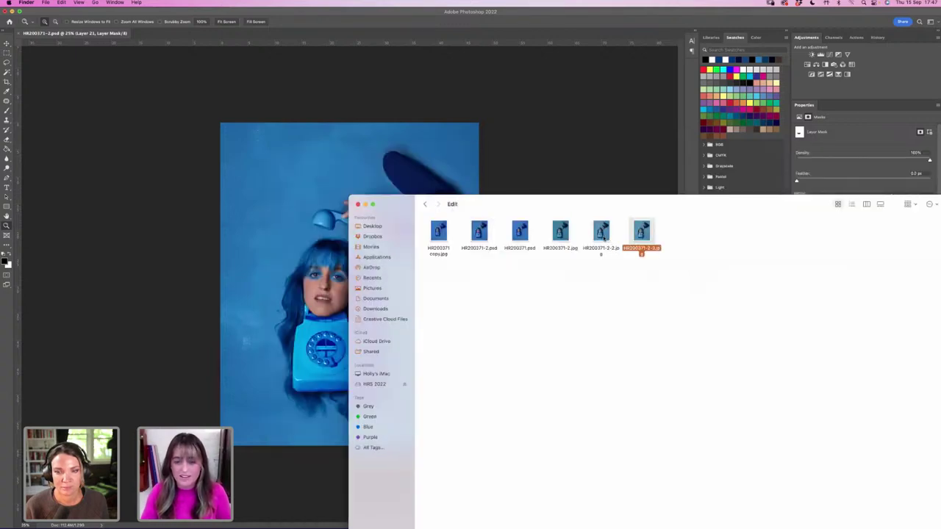
{"action": "left_click", "coordinate": [602, 234]}
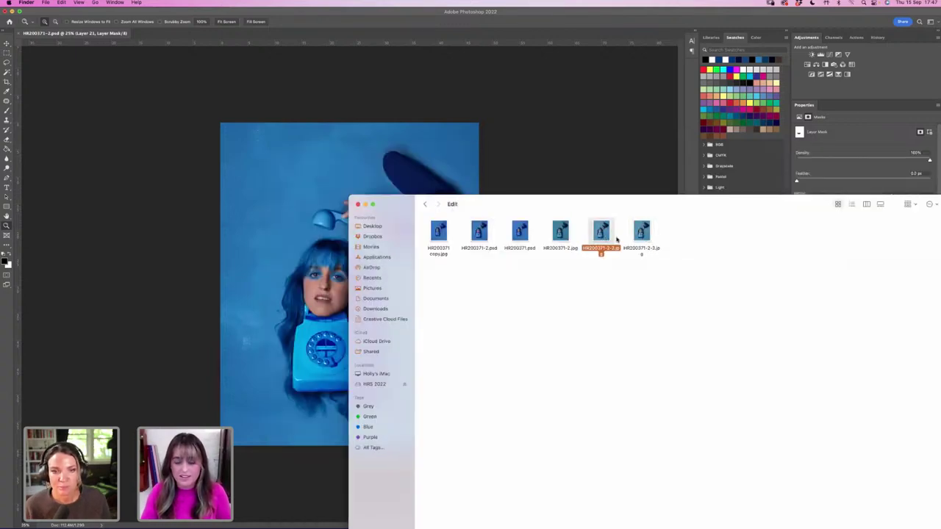
{"action": "key", "text": "space"}
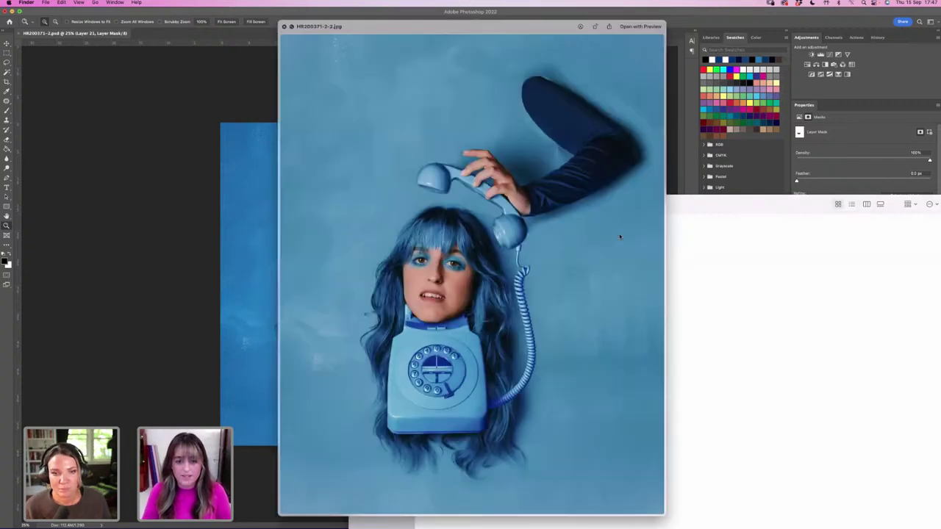
{"action": "key", "text": "space"}
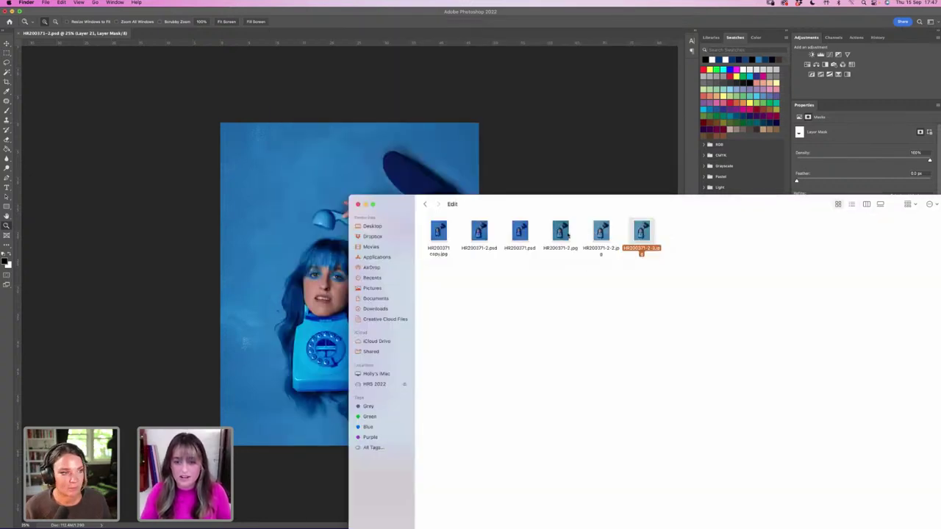
{"action": "key", "text": "Left"}
{"action": "key", "text": "space"}
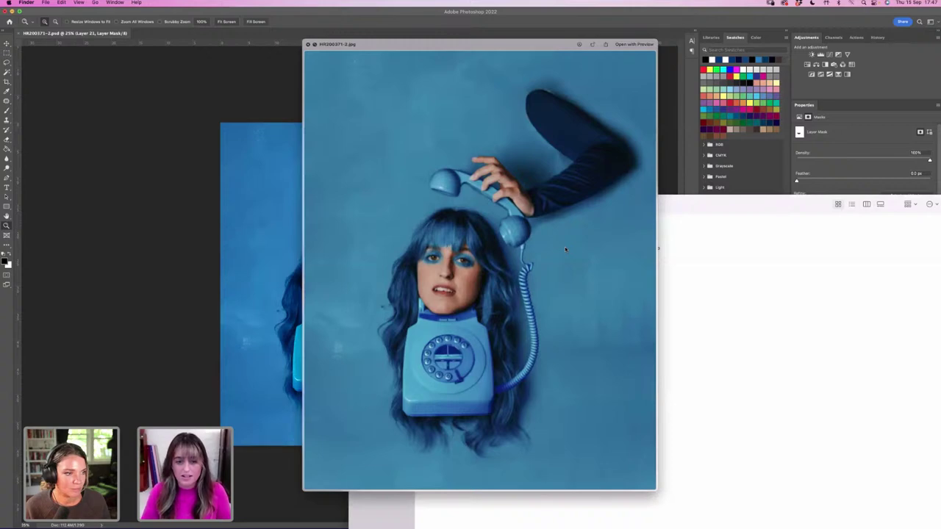
{"action": "key", "text": "Right"}
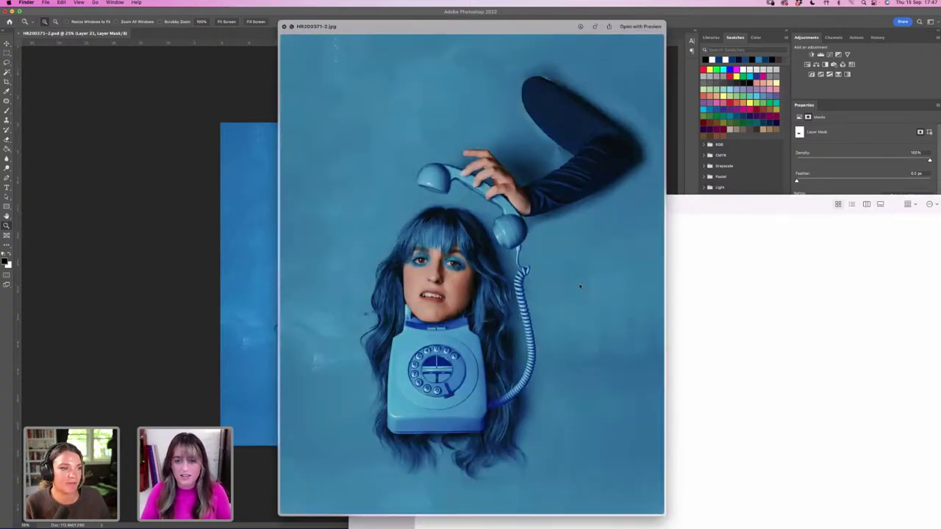
{"action": "key", "text": "space"}
{"action": "left_click", "coordinate": [600, 250], "text": "shift"}
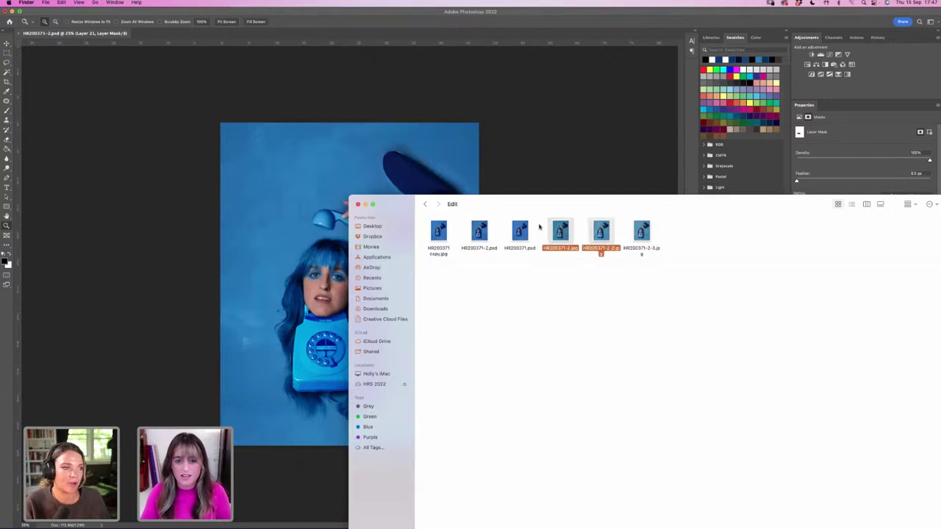
{"action": "left_click_drag", "start_coordinate": [560, 232], "coordinate": [376, 187]}
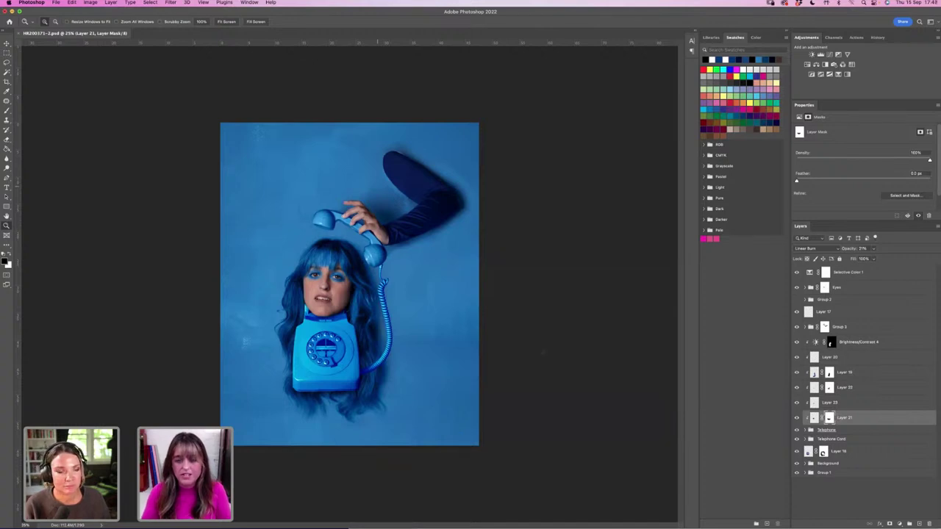
Commit both placed images and move their two layers to the top of the stack.
{"action": "key", "text": "ctrl+t"}
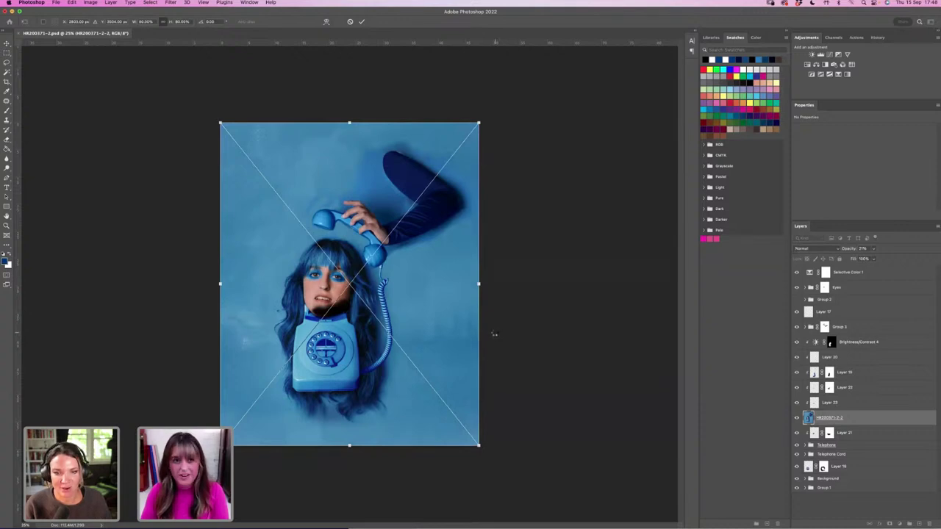
{"action": "left_click", "coordinate": [361, 21]}
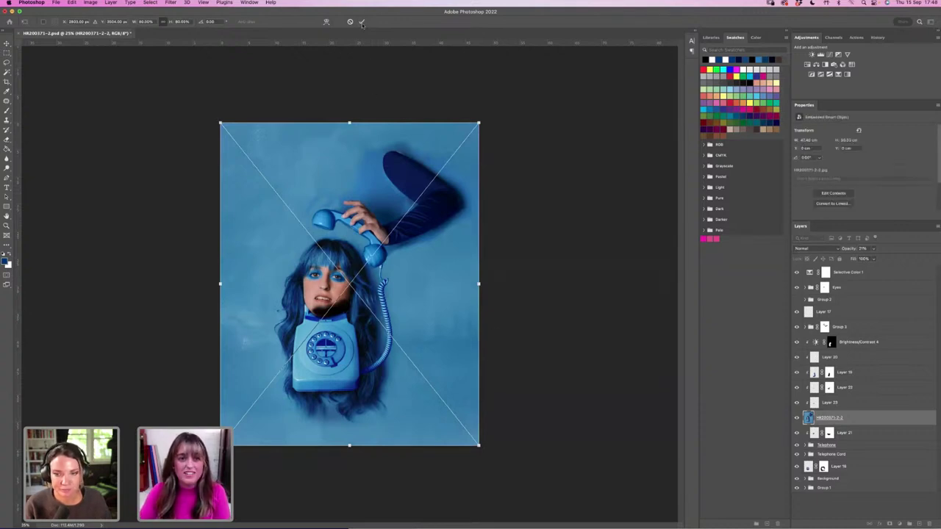
{"action": "left_click", "coordinate": [361, 21]}
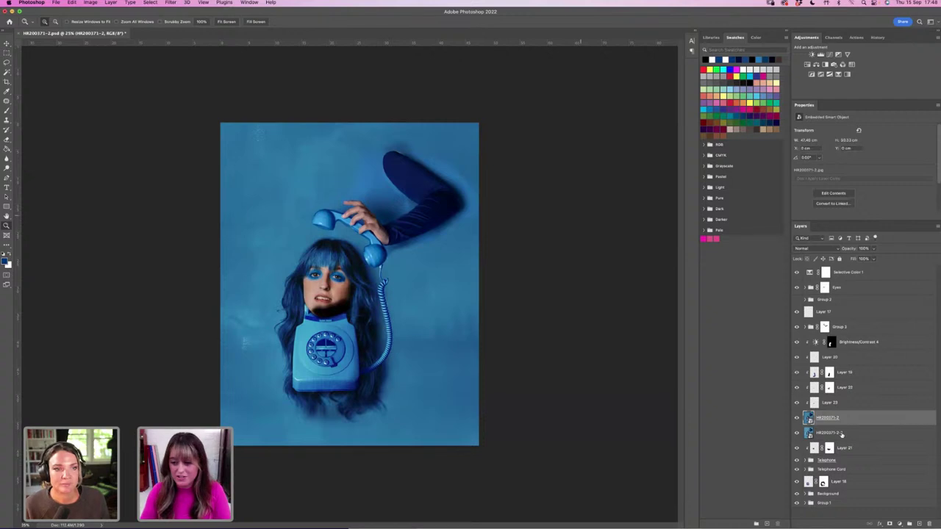
{"action": "left_click", "coordinate": [850, 435], "text": "shift"}
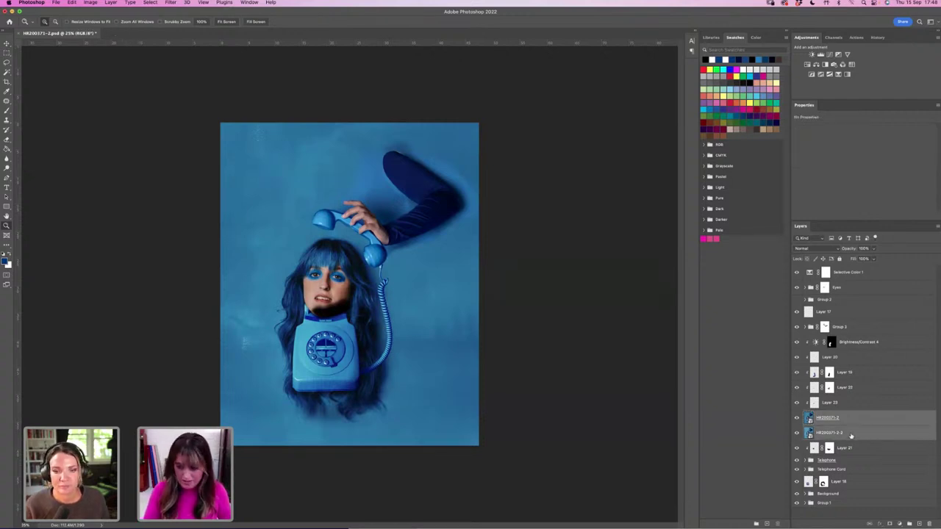
{"action": "key", "text": "super+shift+bracketright"}
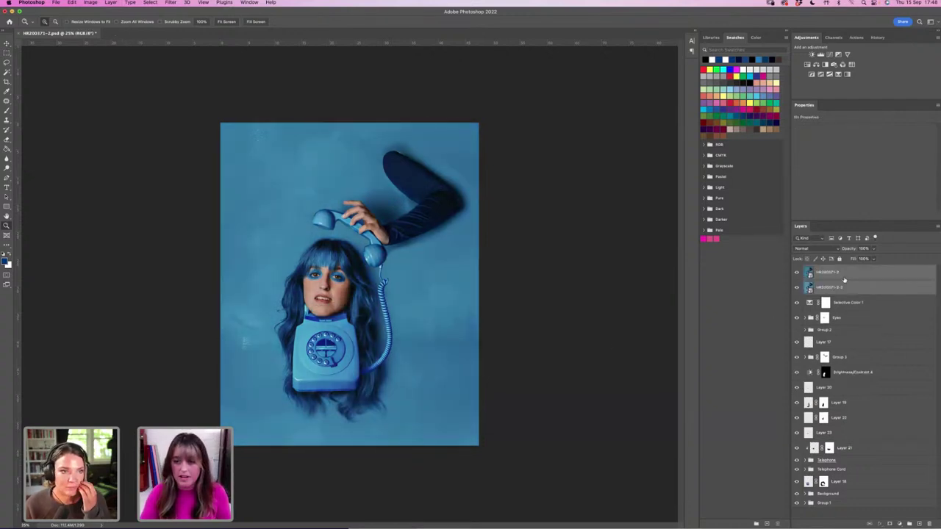
Toggle the HR200371-2-2 layer's visibility to compare, leaving it shown.
{"action": "left_click", "coordinate": [807, 286]}
{"action": "left_click", "coordinate": [796, 288]}
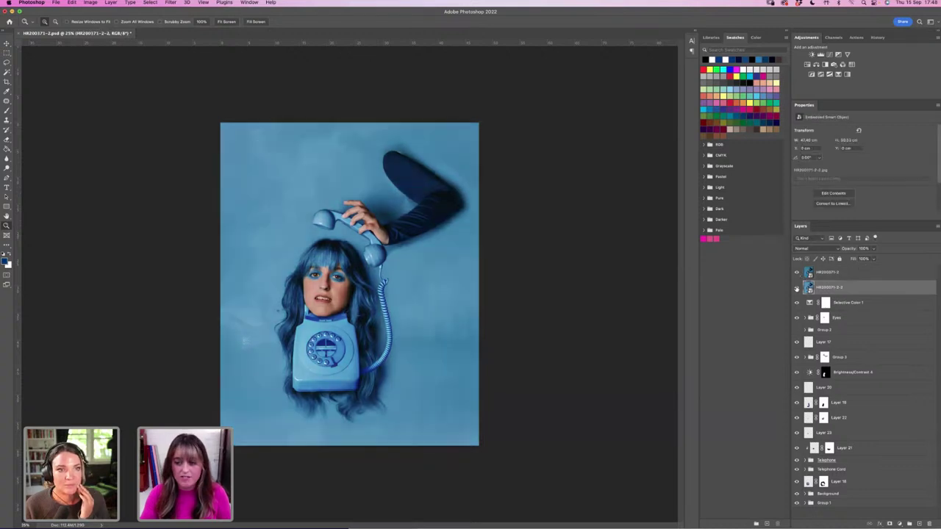
{"action": "left_click", "coordinate": [796, 288]}
Select Layer 20 through Layer 23 and link them together.
{"action": "left_click", "coordinate": [796, 288]}
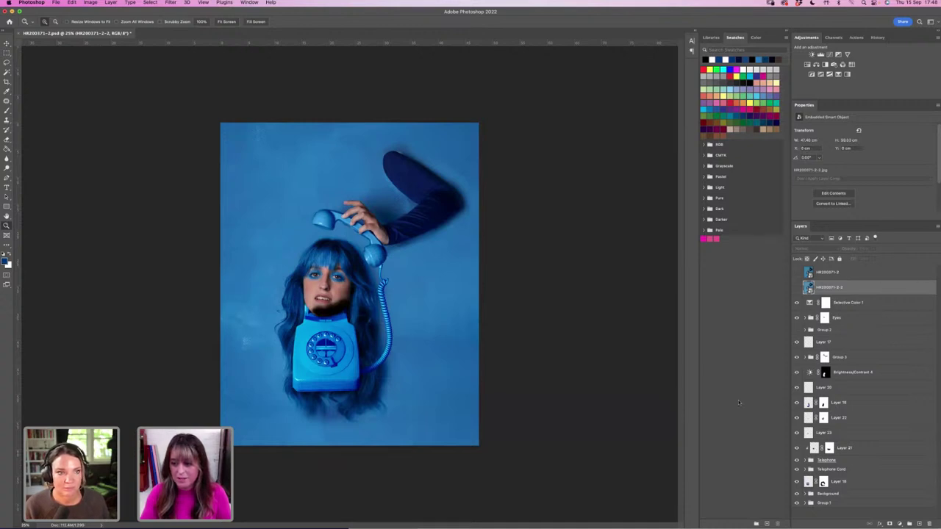
{"action": "left_click", "coordinate": [876, 330]}
{"action": "left_click", "coordinate": [864, 305]}
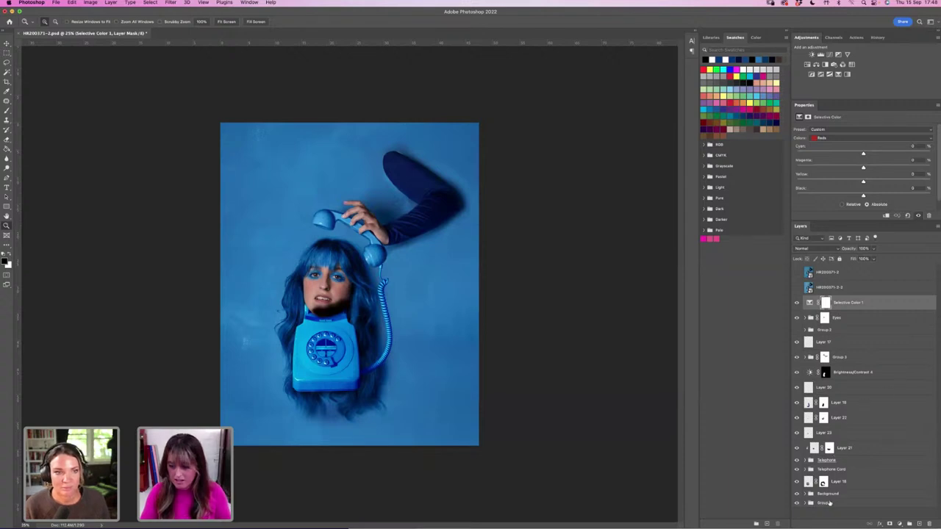
{"action": "left_click", "coordinate": [829, 502]}
{"action": "left_click", "coordinate": [827, 434]}
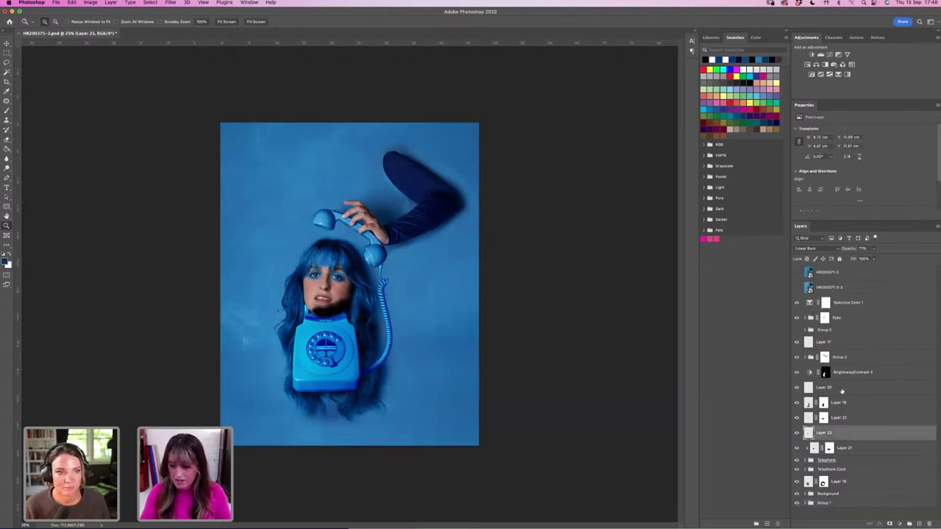
{"action": "left_click", "coordinate": [843, 390], "text": "shift"}
{"action": "right_click", "coordinate": [843, 390]}
{"action": "left_click", "coordinate": [870, 334]}
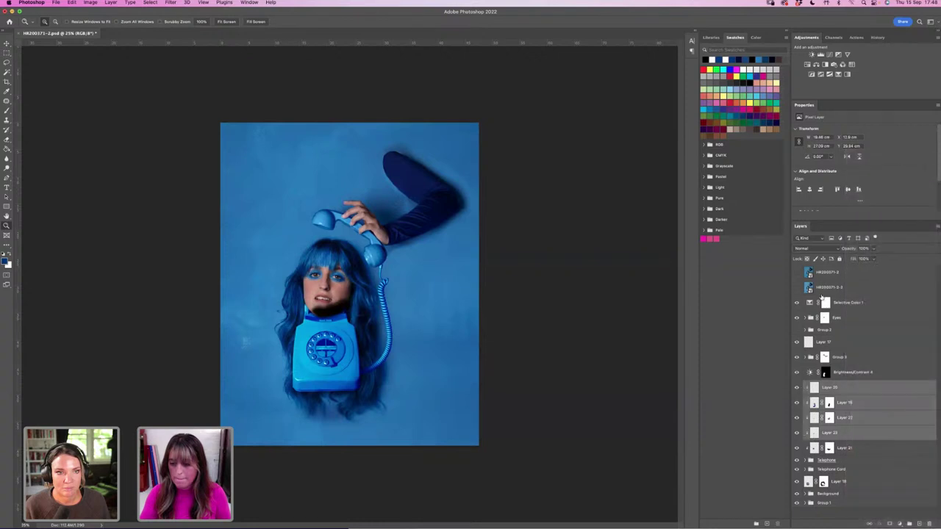
Flip the HR200371-2 and HR200371-2-2 layers on and off to compare their looks.
{"action": "left_click", "coordinate": [796, 288]}
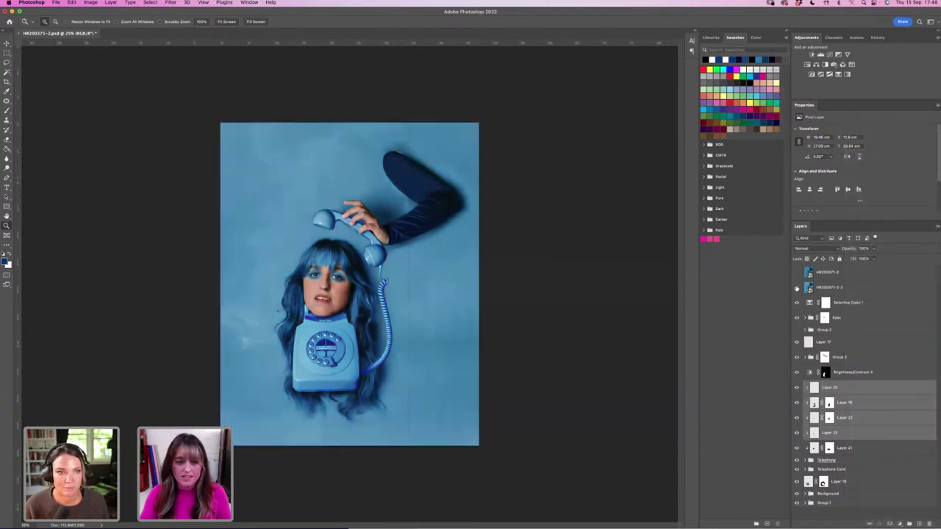
{"action": "left_click", "coordinate": [796, 288]}
{"action": "left_click", "coordinate": [796, 288]}
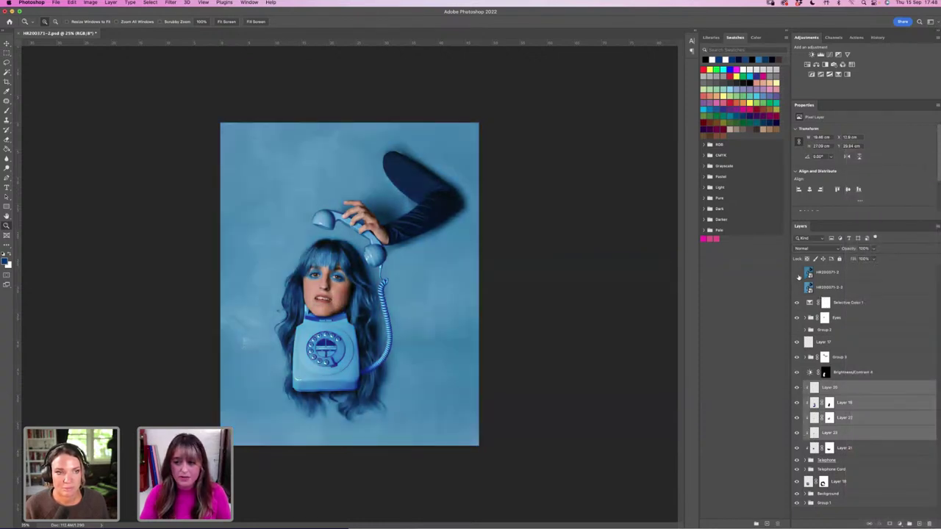
{"action": "left_click", "coordinate": [797, 273]}
{"action": "left_click", "coordinate": [797, 273]}
{"action": "left_click", "coordinate": [796, 273]}
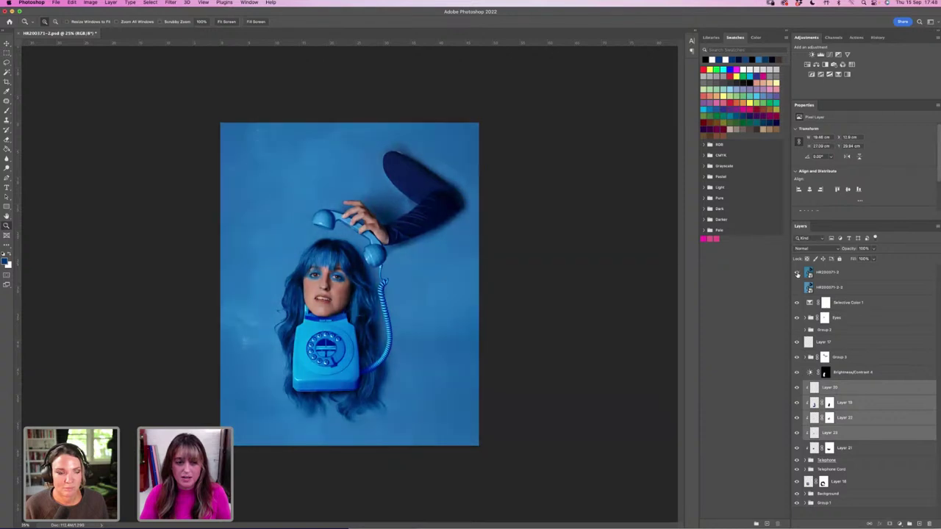
{"action": "left_click", "coordinate": [797, 273]}
{"action": "left_click", "coordinate": [797, 274]}
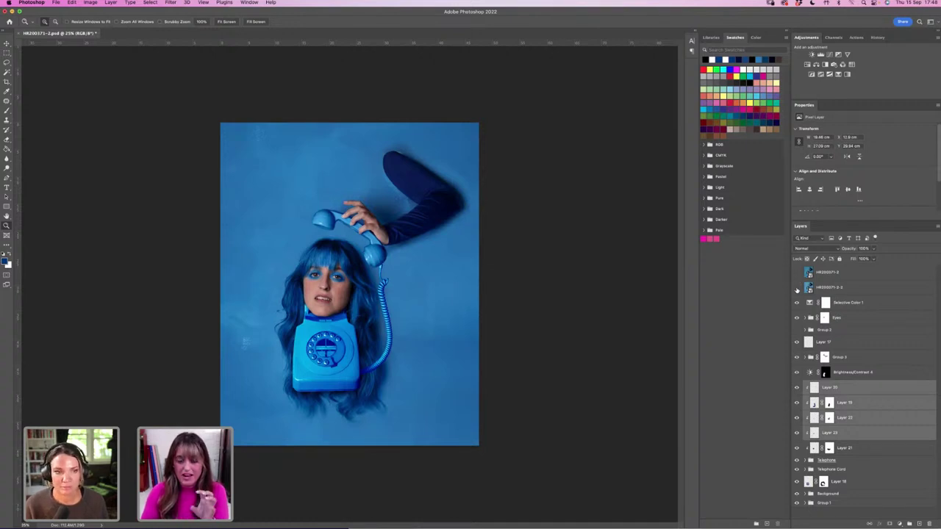
{"action": "left_click", "coordinate": [796, 289]}
{"action": "left_click", "coordinate": [796, 289]}
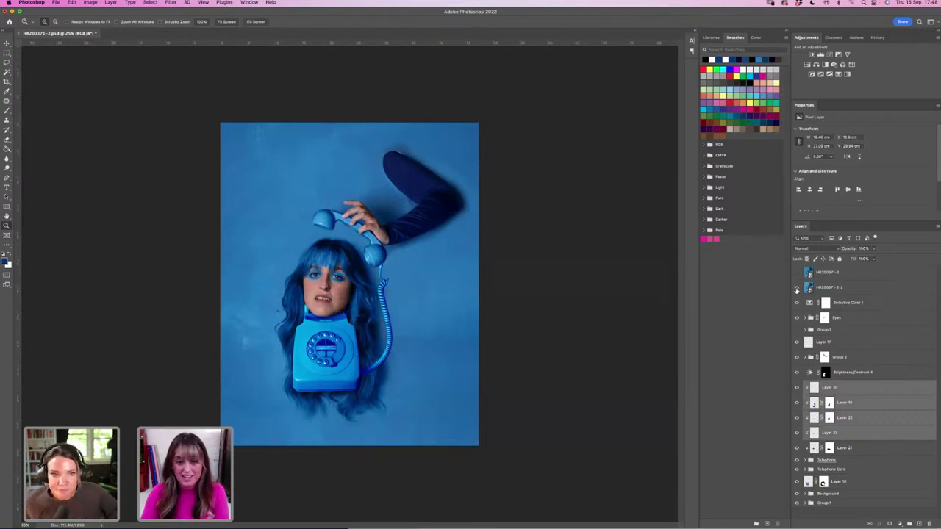
{"action": "left_click", "coordinate": [797, 289]}
{"action": "left_click", "coordinate": [826, 292]}
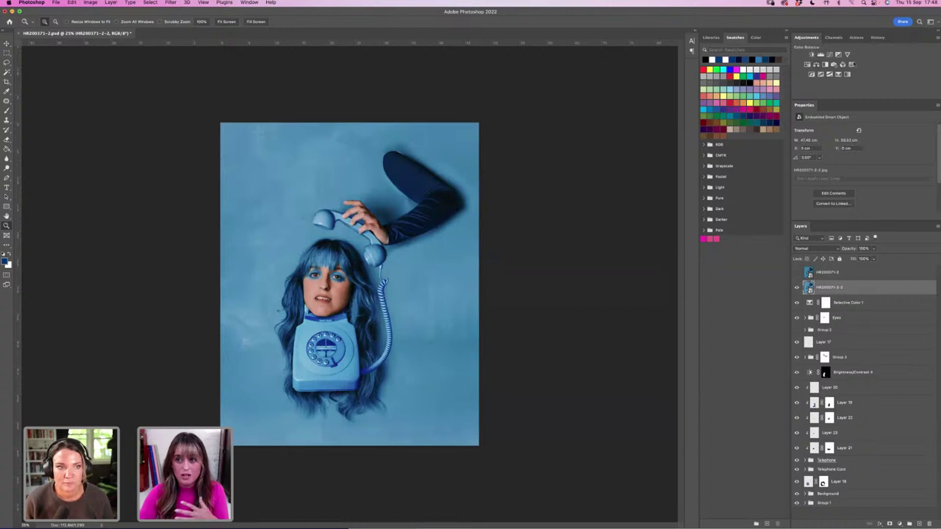
{"action": "left_click", "coordinate": [797, 273]}
{"action": "left_click", "coordinate": [796, 273]}
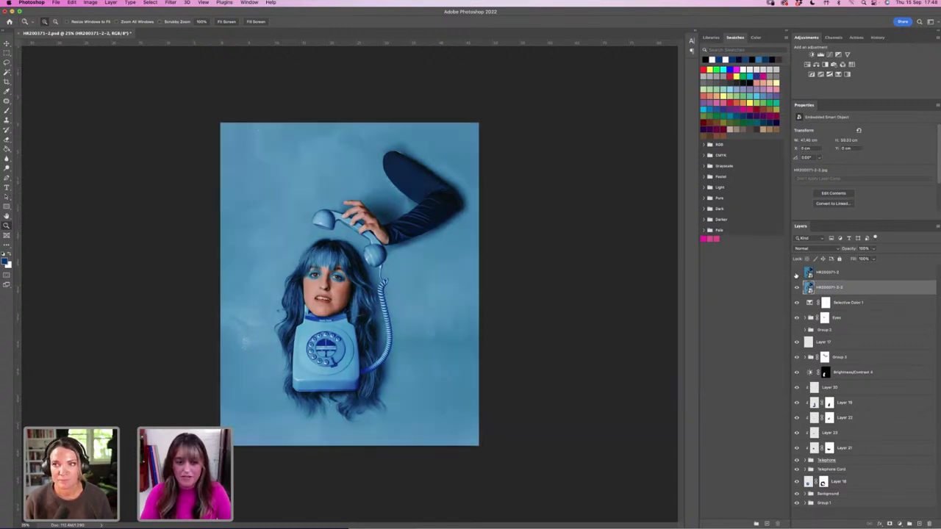
{"action": "left_click", "coordinate": [796, 288]}
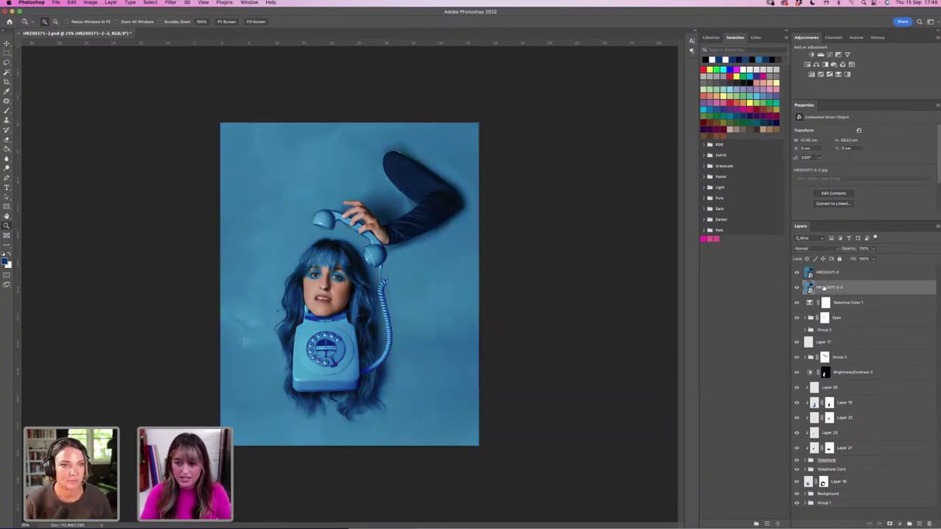
Group the two placed layers into Group 4 and toggle it to compare before and after.
{"action": "left_click", "coordinate": [825, 275], "text": "shift"}
{"action": "key", "text": "ctrl+g"}
{"action": "left_click", "coordinate": [796, 270]}
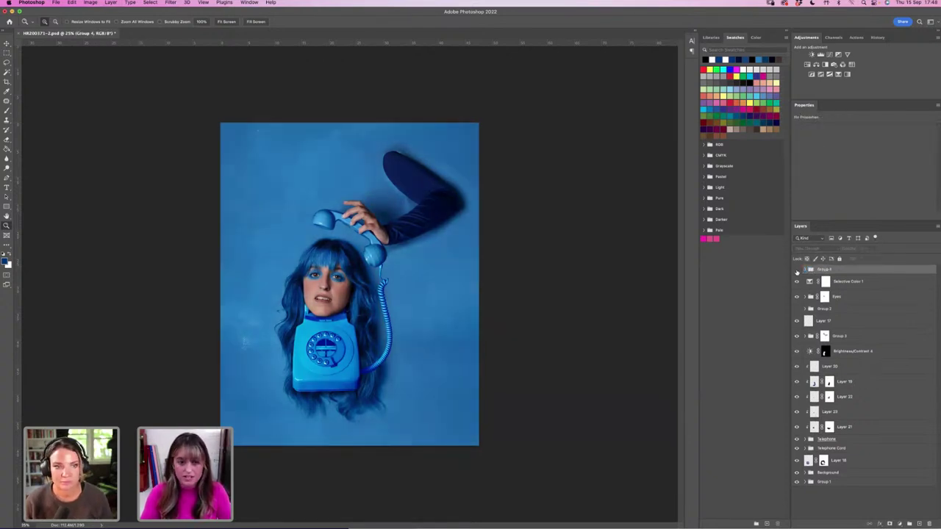
{"action": "left_click", "coordinate": [796, 270]}
{"action": "left_click", "coordinate": [796, 271]}
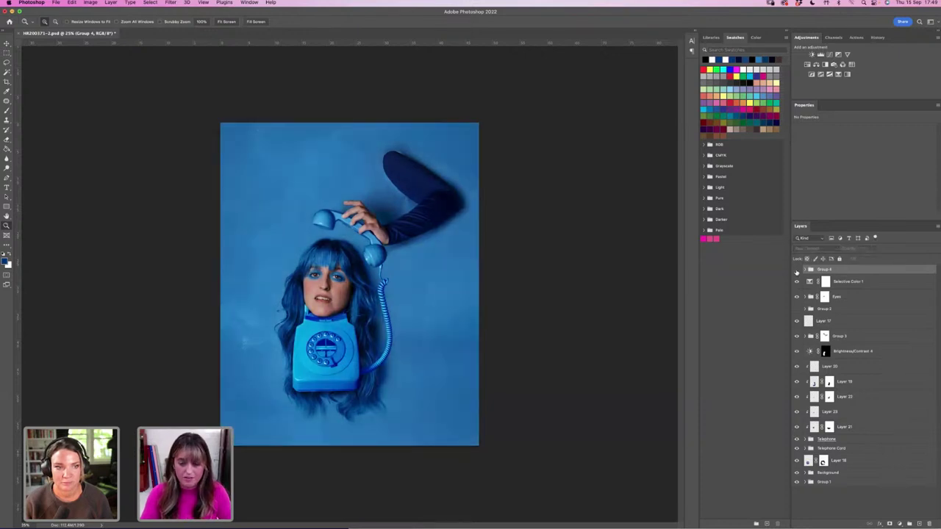
{"action": "left_click", "coordinate": [796, 270]}
{"action": "left_click", "coordinate": [796, 270]}
{"action": "left_click", "coordinate": [796, 271]}
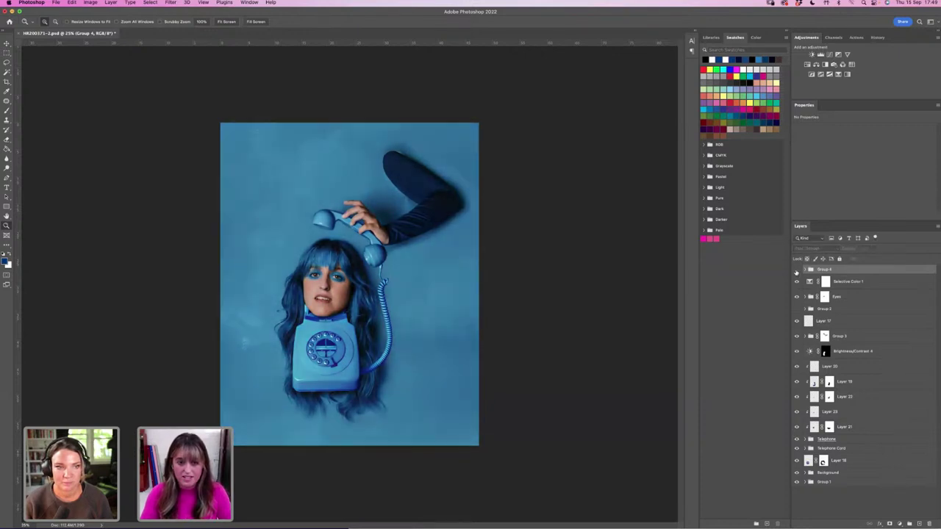
{"action": "left_click", "coordinate": [796, 270]}
{"action": "left_click", "coordinate": [796, 271]}
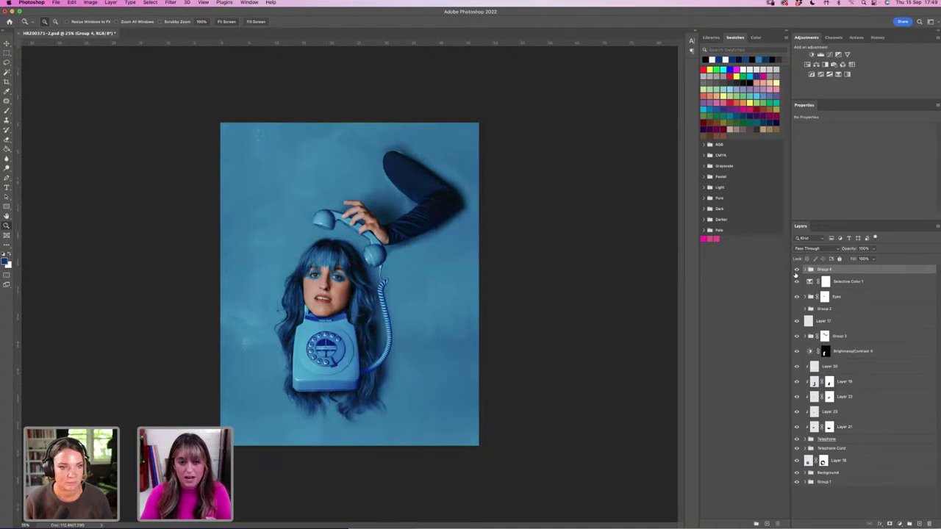
{"action": "left_click", "coordinate": [796, 271]}
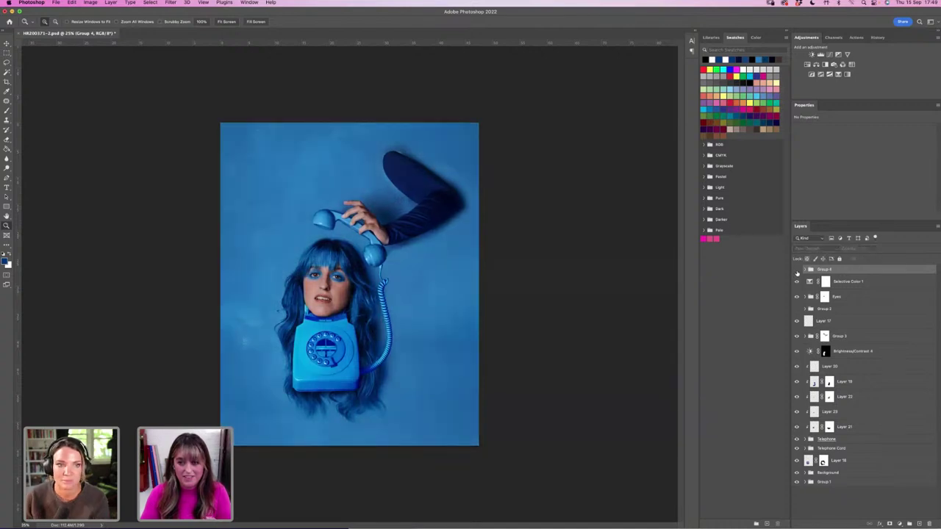
{"action": "left_click", "coordinate": [796, 270]}
Expand Group 4 to show its layers, then preview HR200371-2-3.jpg in Bridge.
{"action": "left_click", "coordinate": [805, 269]}
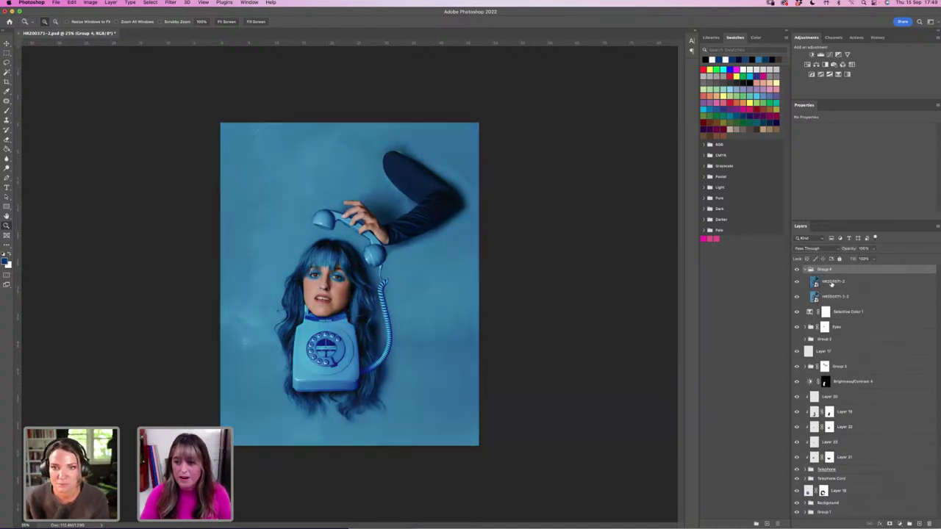
{"action": "left_click", "coordinate": [835, 295]}
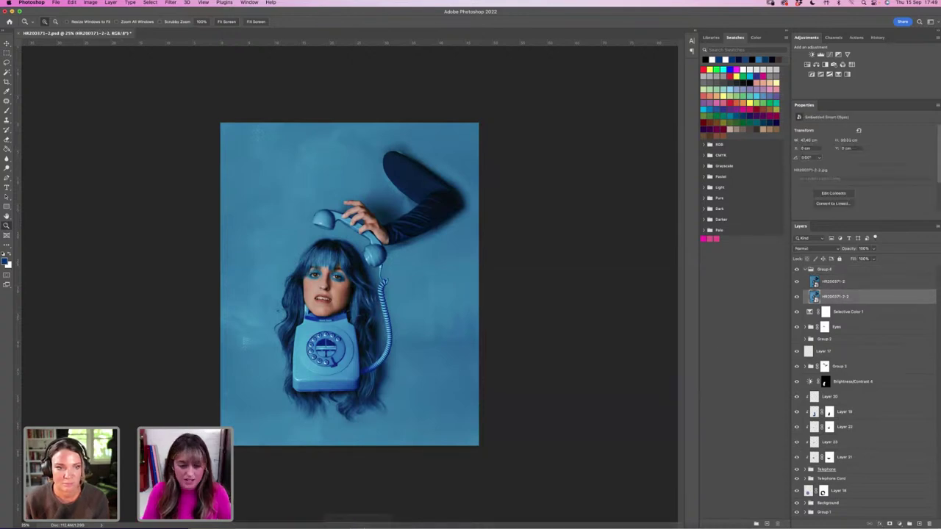
{"action": "left_click", "coordinate": [384, 509]}
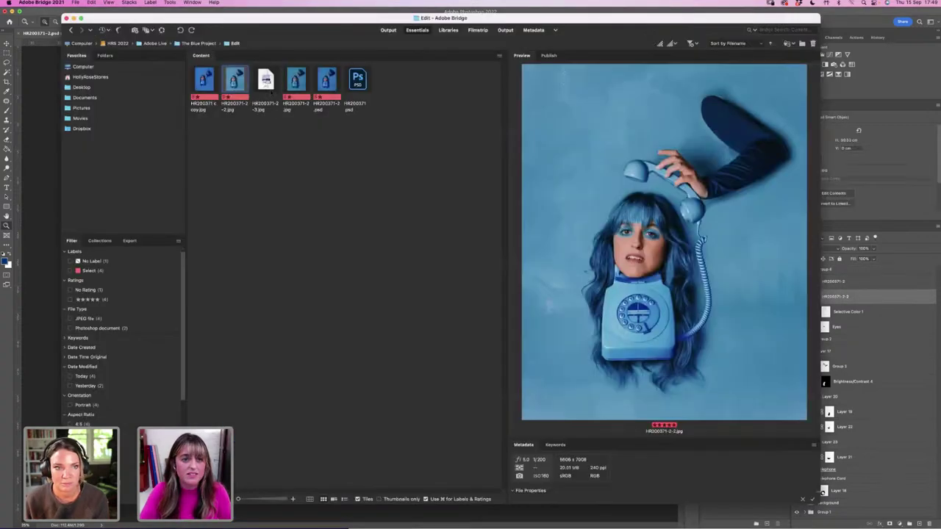
{"action": "left_click", "coordinate": [267, 83]}
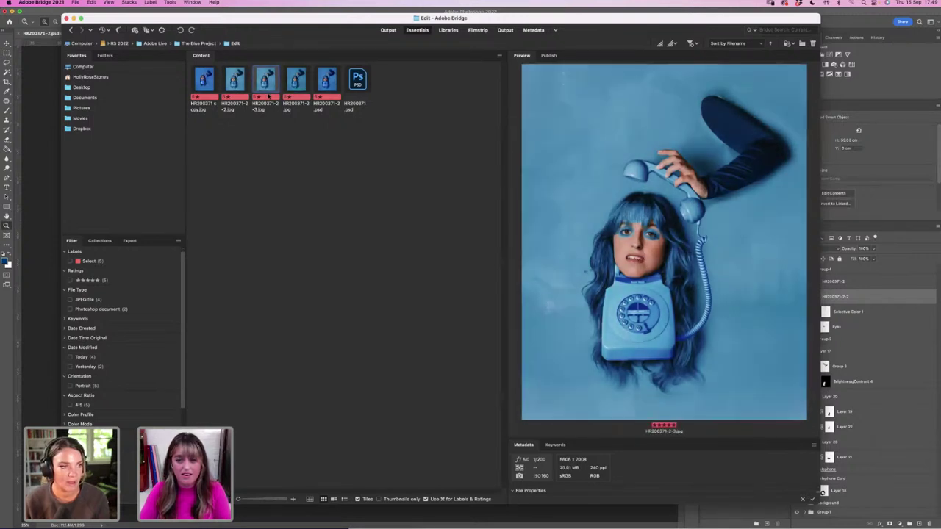
Arrow through the HR200371 versions in Bridge's preview, then return to the Photoshop composite.
{"action": "key", "text": "Right"}
{"action": "key", "text": "Left"}
{"action": "key", "text": "Left"}
{"action": "key", "text": "Right"}
{"action": "key", "text": "Right"}
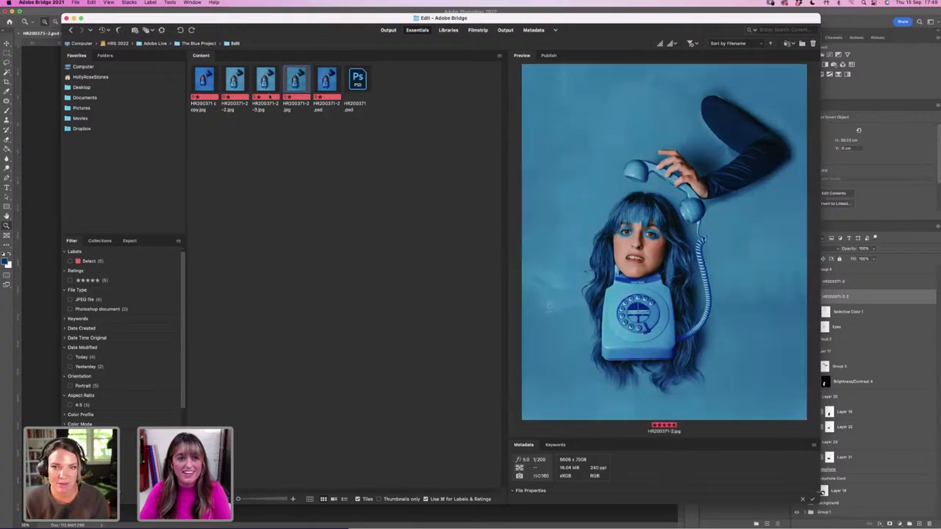
{"action": "key", "text": "Left"}
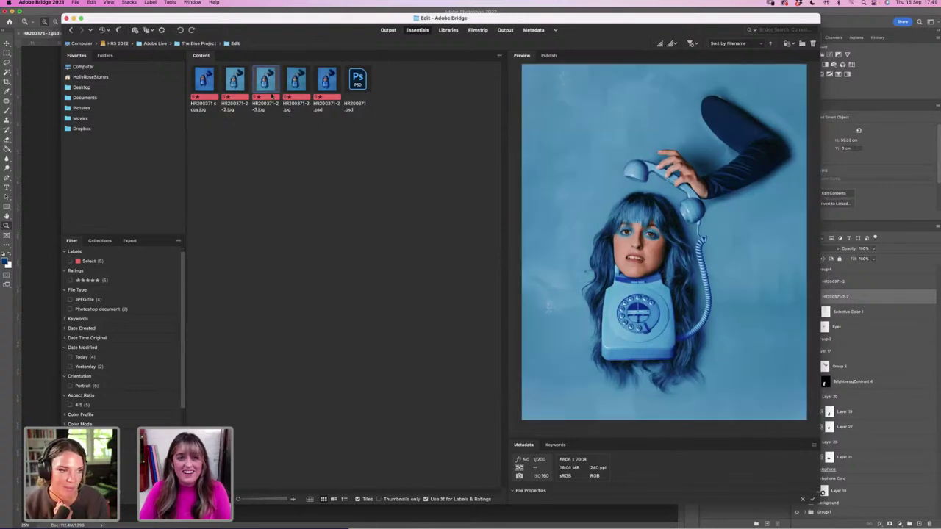
{"action": "left_click", "coordinate": [271, 92]}
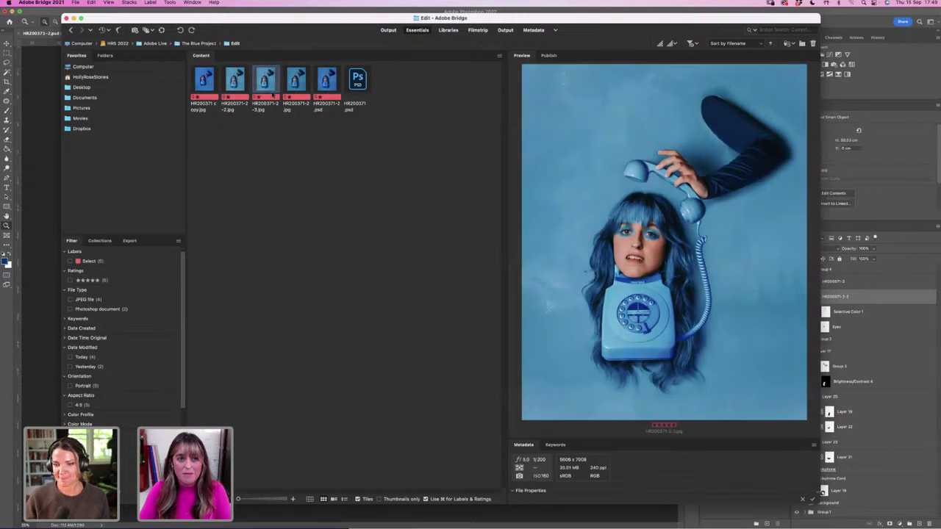
{"action": "left_click", "coordinate": [52, 239]}
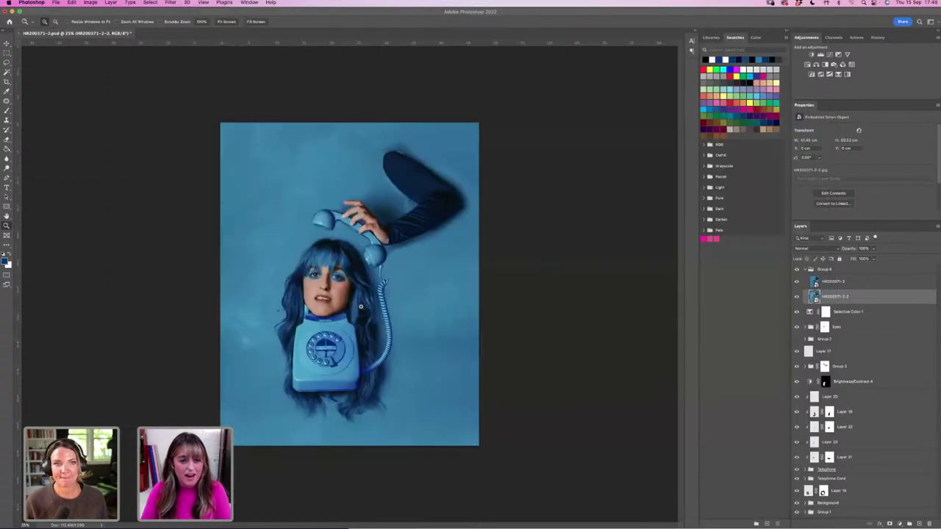
Toggle the two HR200371 layers inside Group 4 on and off to compare versions.
{"action": "left_click", "coordinate": [797, 283]}
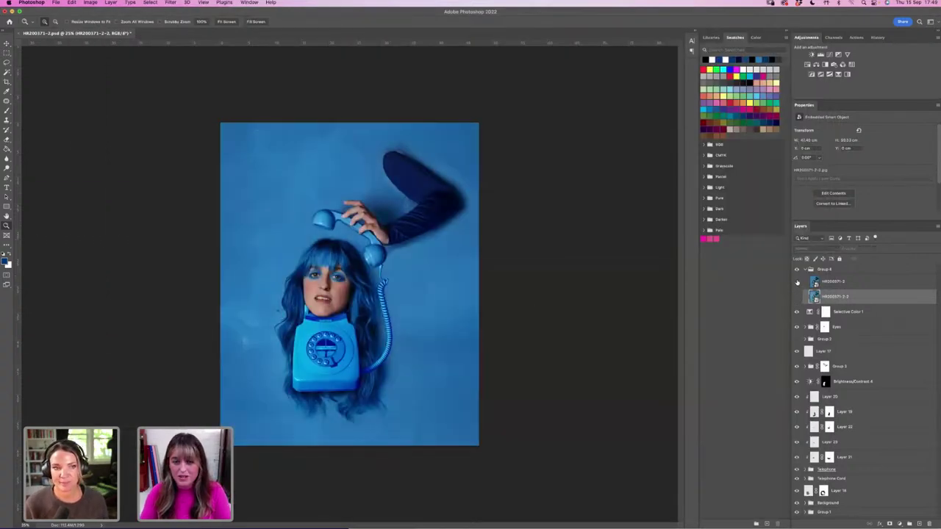
{"action": "left_click", "coordinate": [797, 296]}
{"action": "left_click", "coordinate": [796, 283]}
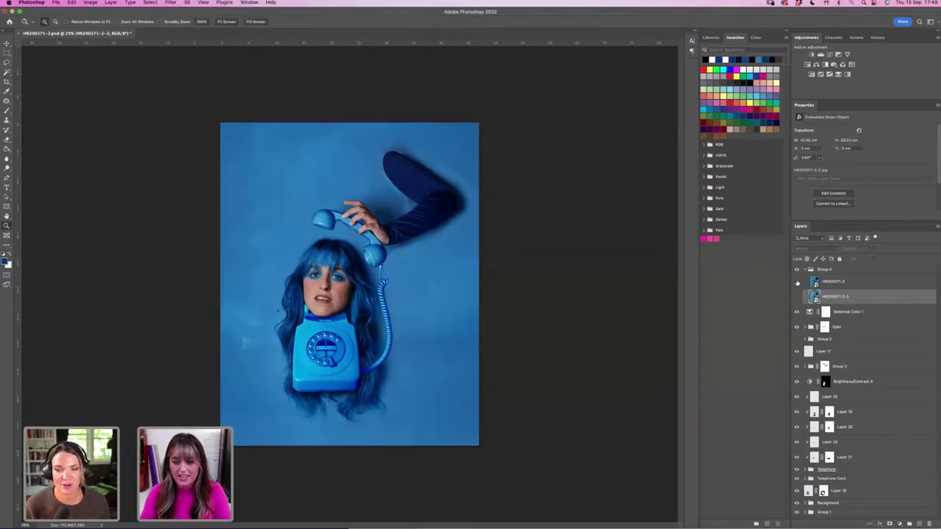
{"action": "left_click", "coordinate": [797, 297]}
{"action": "left_click", "coordinate": [797, 283]}
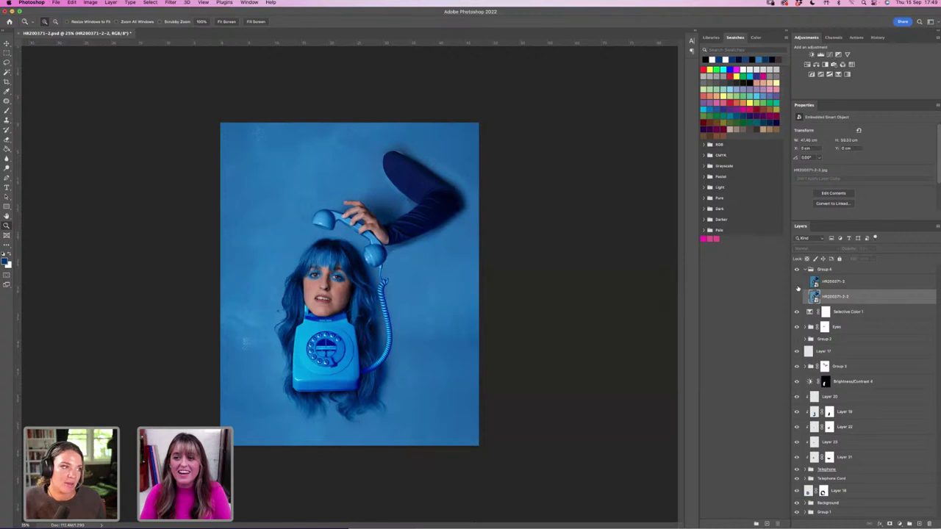
{"action": "left_click", "coordinate": [796, 284]}
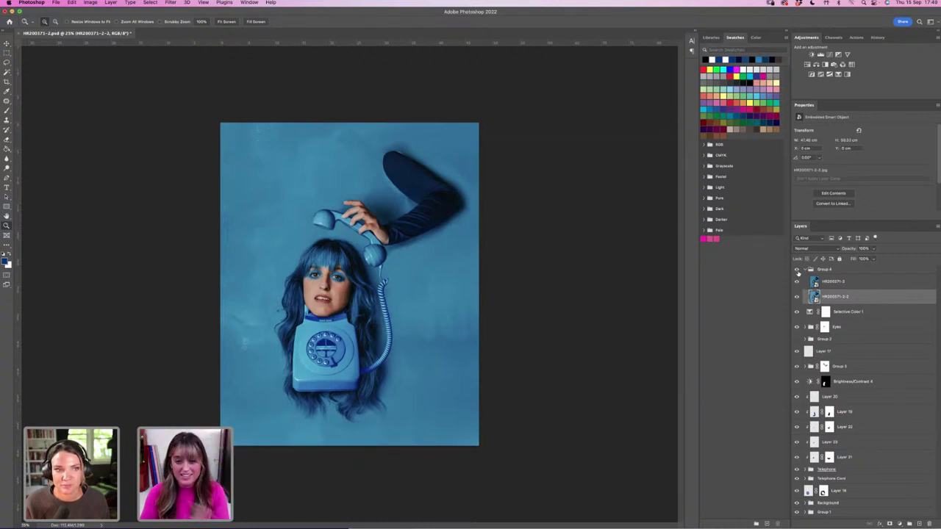
{"action": "left_click", "coordinate": [797, 280]}
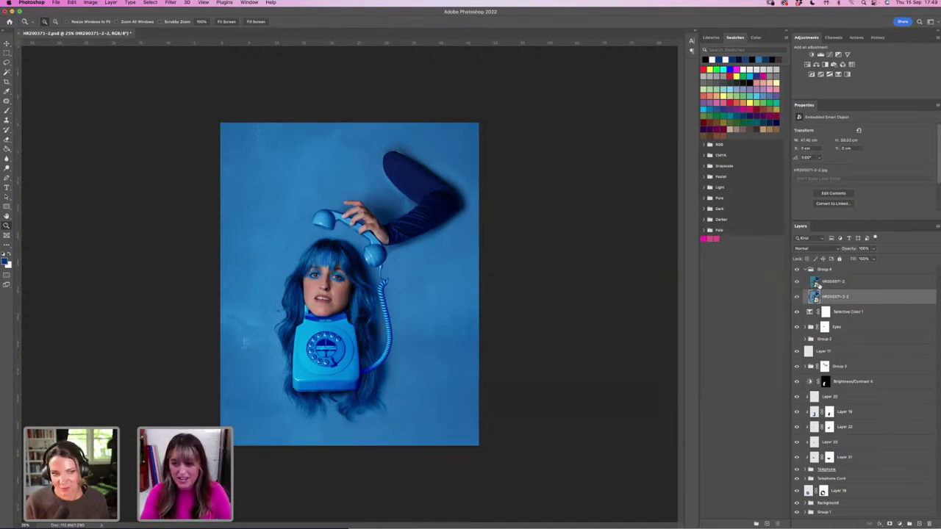
{"action": "left_click", "coordinate": [797, 283]}
{"action": "left_click", "coordinate": [797, 282]}
{"action": "left_click", "coordinate": [797, 282]}
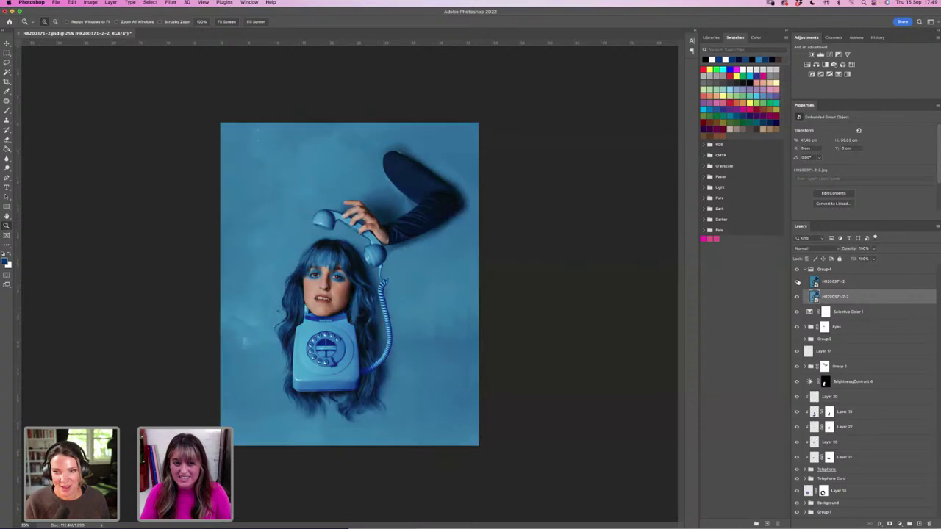
{"action": "left_click", "coordinate": [797, 297]}
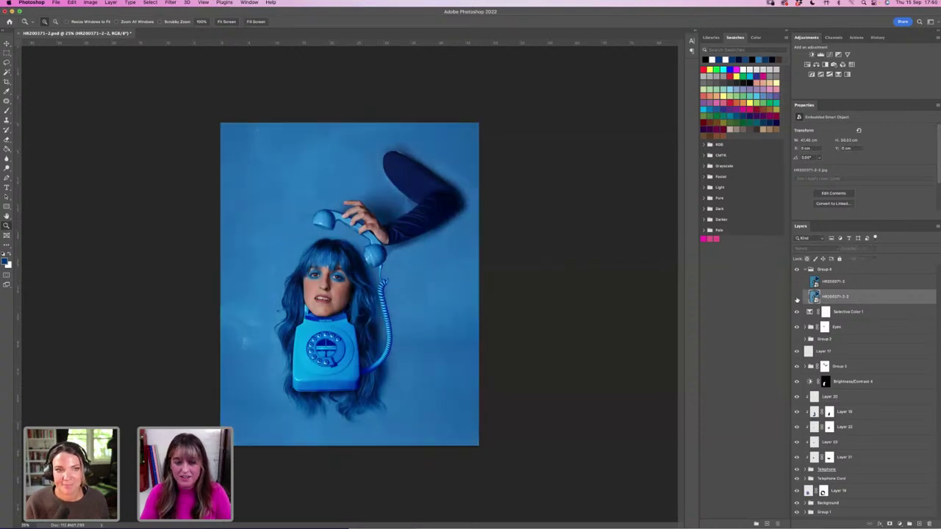
{"action": "left_click", "coordinate": [797, 297]}
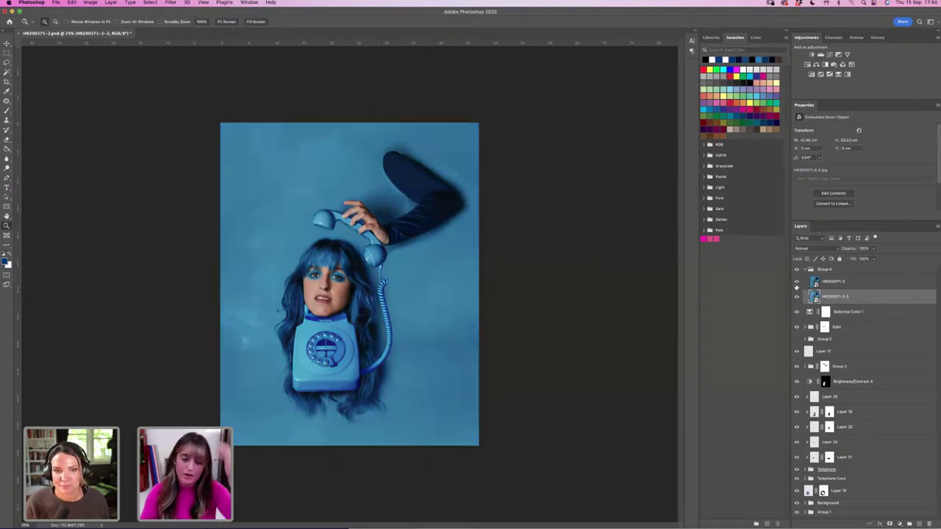
Compare the composite with Group 4 hidden and with each grouped layer hidden in turn.
{"action": "left_click", "coordinate": [797, 271]}
{"action": "left_click", "coordinate": [797, 271]}
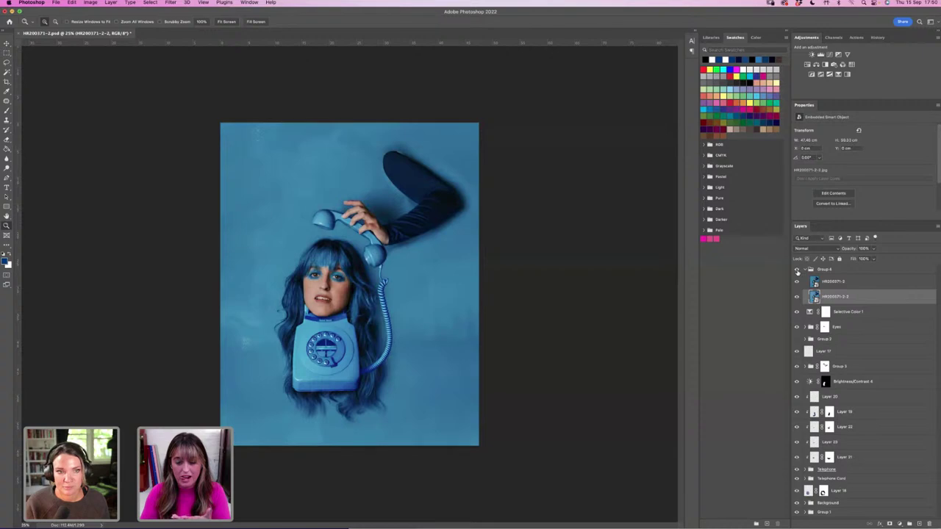
{"action": "left_click", "coordinate": [797, 297]}
{"action": "left_click", "coordinate": [797, 283]}
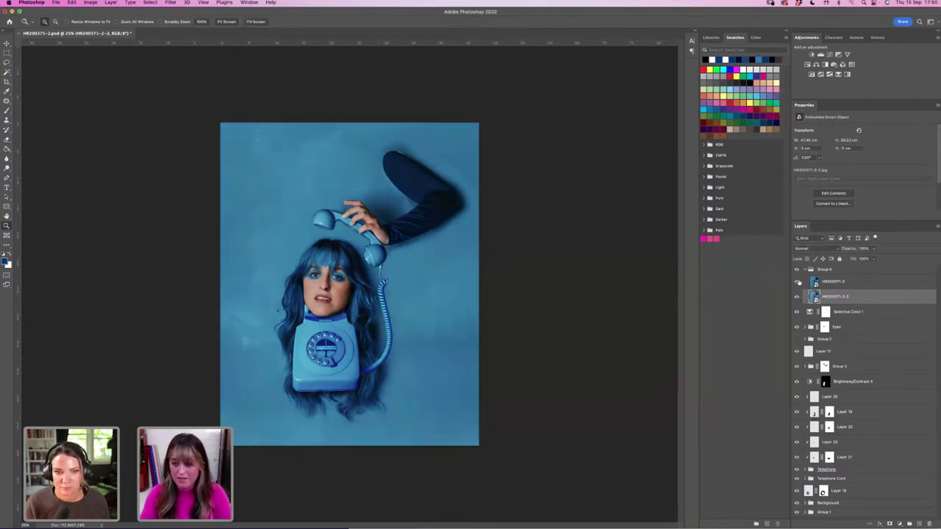
{"action": "left_click", "coordinate": [798, 283]}
{"action": "left_click", "coordinate": [797, 283]}
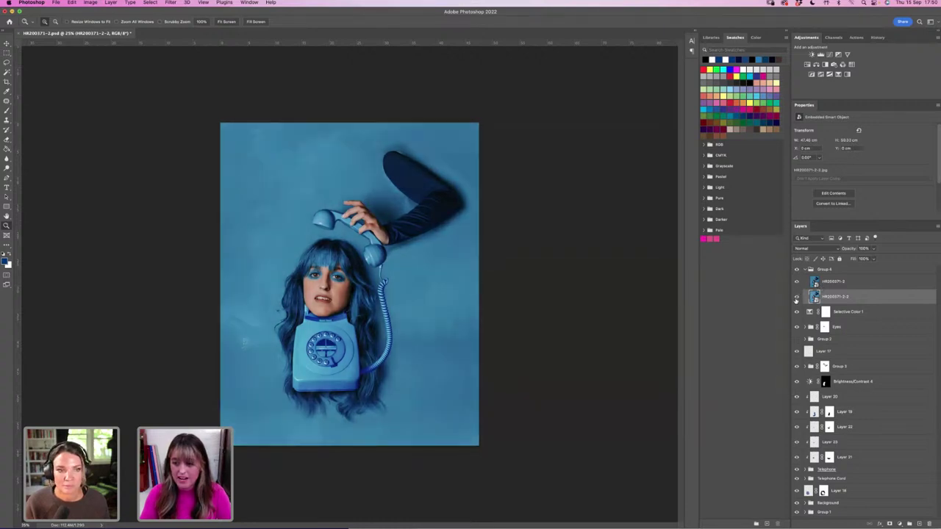
{"action": "left_click", "coordinate": [797, 298]}
{"action": "left_click", "coordinate": [797, 297]}
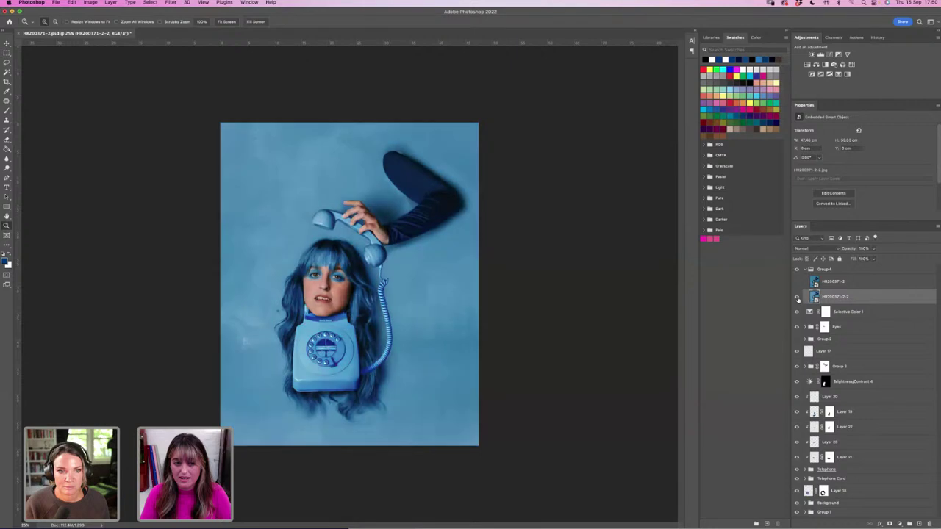
Fade the selected HR200371 layer to roughly 81% opacity.
{"action": "left_click", "coordinate": [875, 250]}
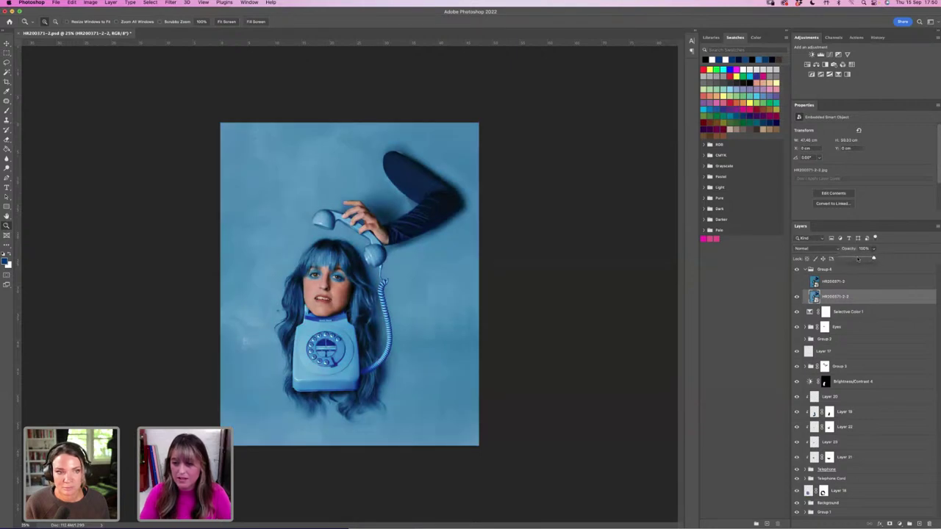
{"action": "left_click_drag", "start_coordinate": [857, 259], "coordinate": [858, 259]}
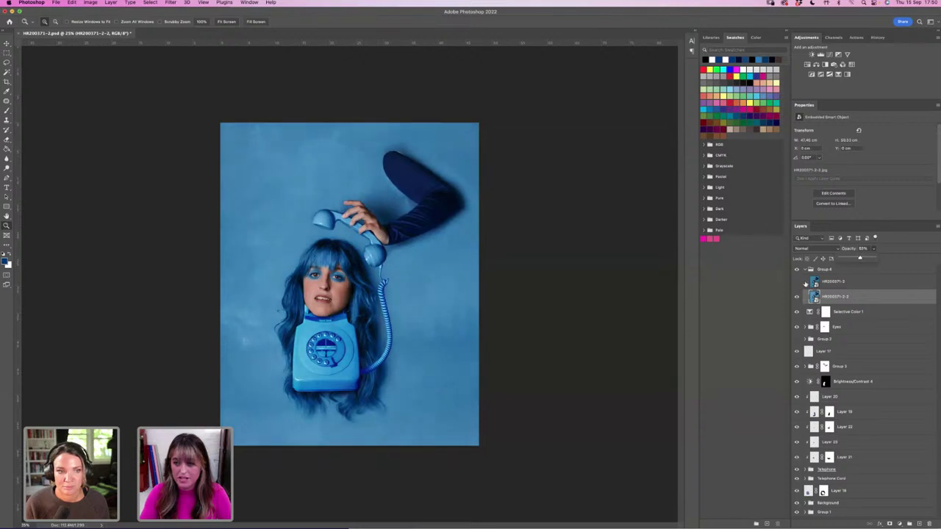
{"action": "left_click", "coordinate": [838, 283]}
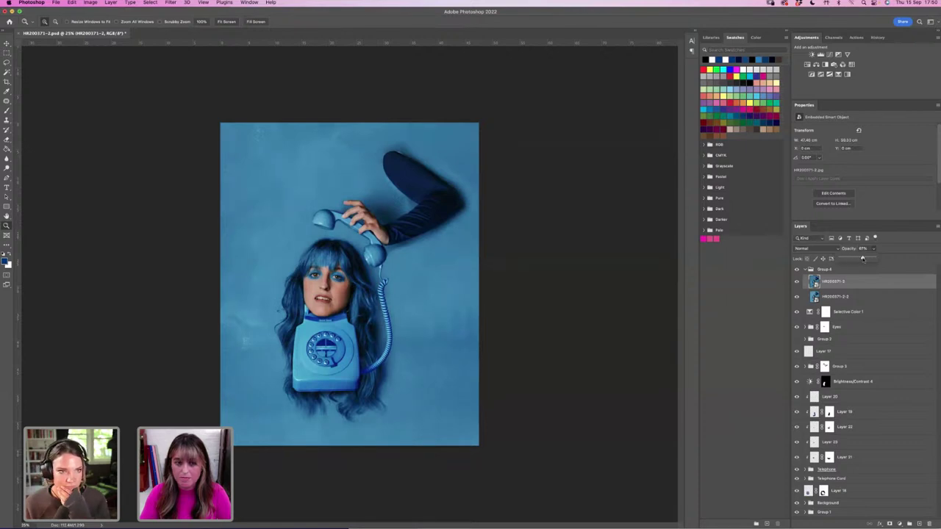
Collapse Group 4, compare it on and off, and lower its opacity to about 60%.
{"action": "left_click", "coordinate": [803, 271]}
{"action": "left_click", "coordinate": [796, 270]}
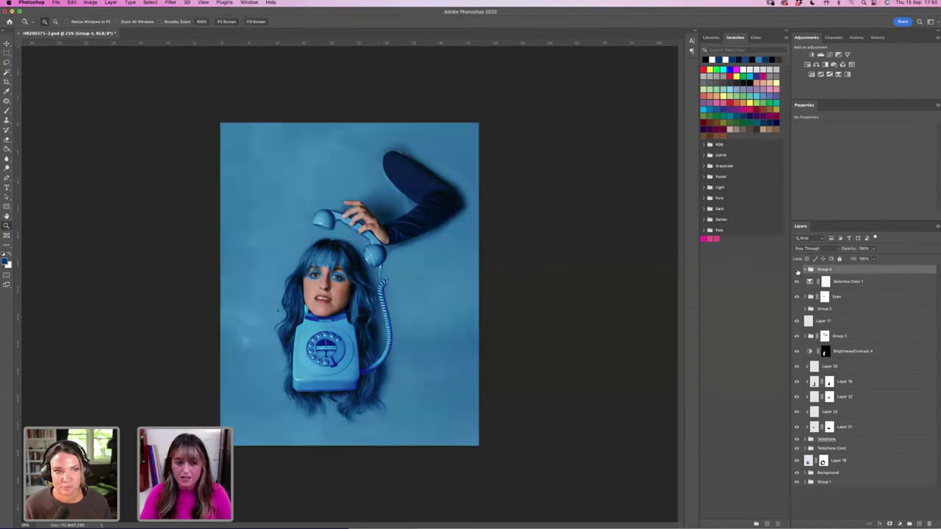
{"action": "left_click", "coordinate": [796, 271]}
{"action": "left_click", "coordinate": [797, 270]}
{"action": "left_click", "coordinate": [875, 249]}
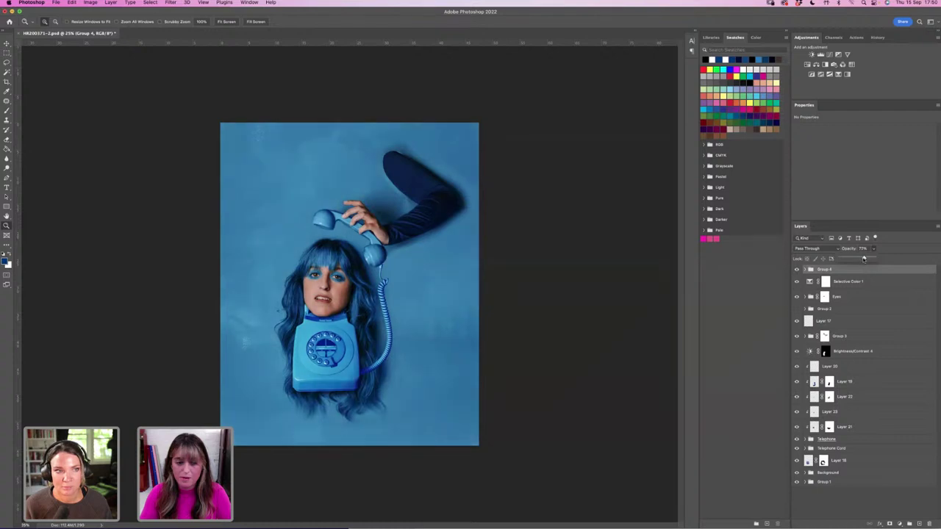
{"action": "left_click_drag", "start_coordinate": [864, 259], "coordinate": [866, 259]}
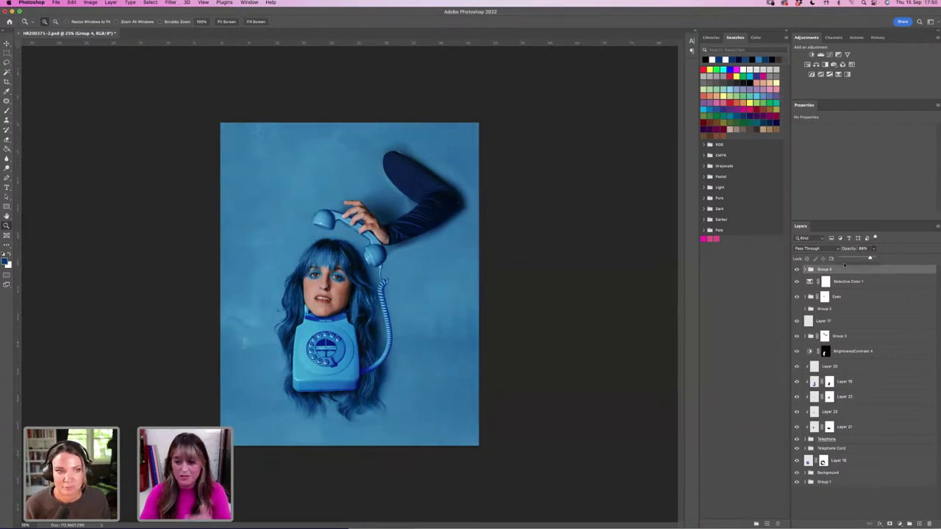
Add a Levels adjustment above Group 4 with its white input pulled to about 240.
{"action": "left_click", "coordinate": [838, 270]}
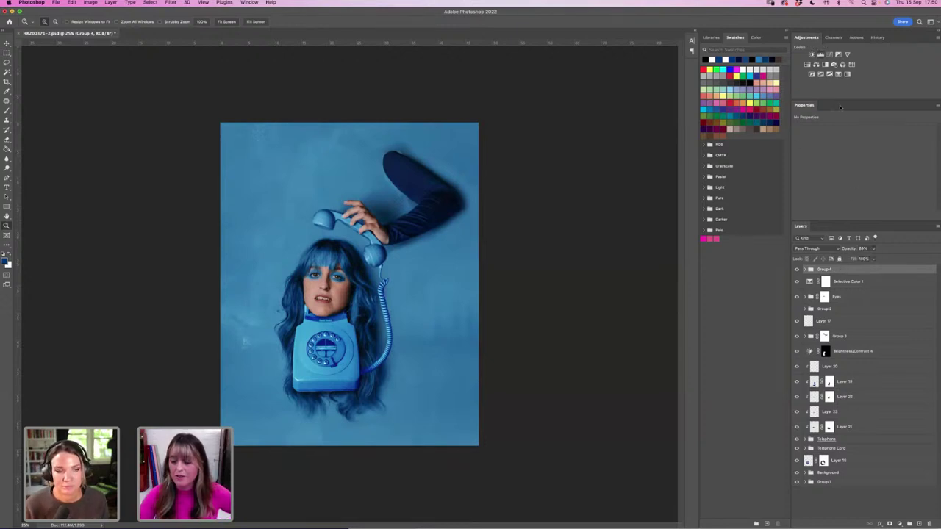
{"action": "left_click", "coordinate": [821, 54]}
{"action": "left_click_drag", "start_coordinate": [916, 184], "coordinate": [910, 184]}
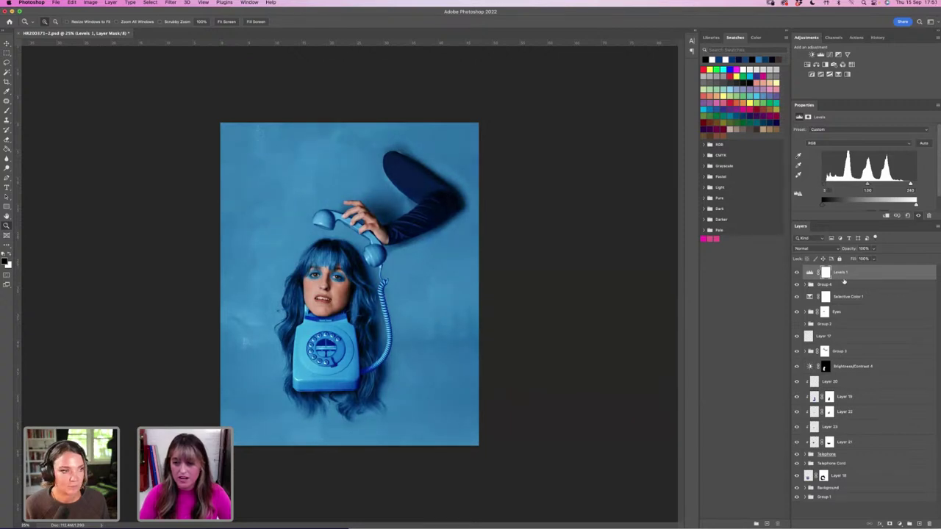
Put Levels 1 into a new group named 'Preset' and expand it to show its contents.
{"action": "left_click_drag", "start_coordinate": [836, 287], "coordinate": [835, 285]}
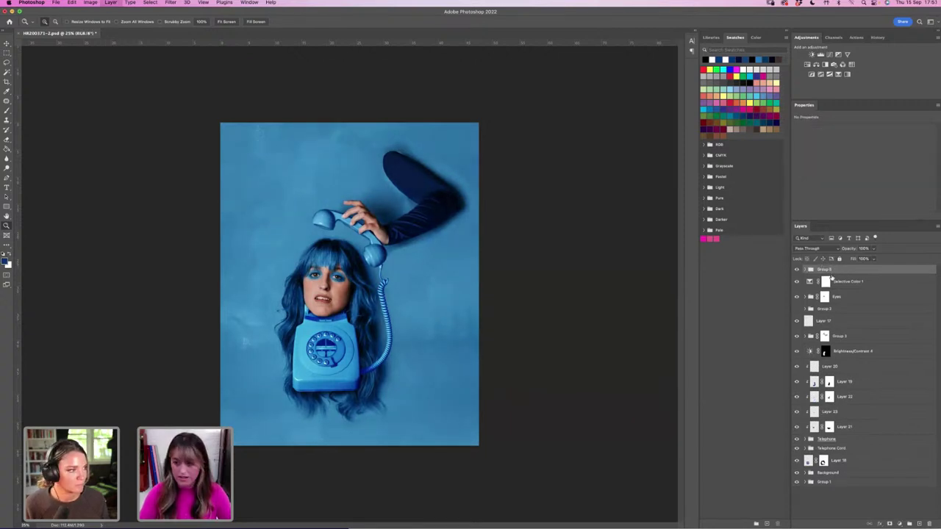
{"action": "left_click", "coordinate": [828, 271]}
{"action": "type", "text": "Pro"}
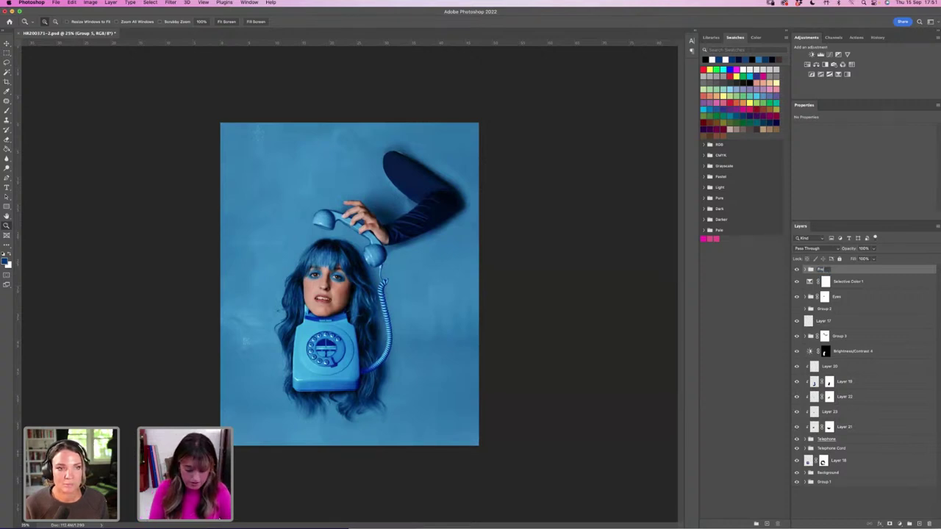
{"action": "type", "text": "set"}
{"action": "key", "text": "Return"}
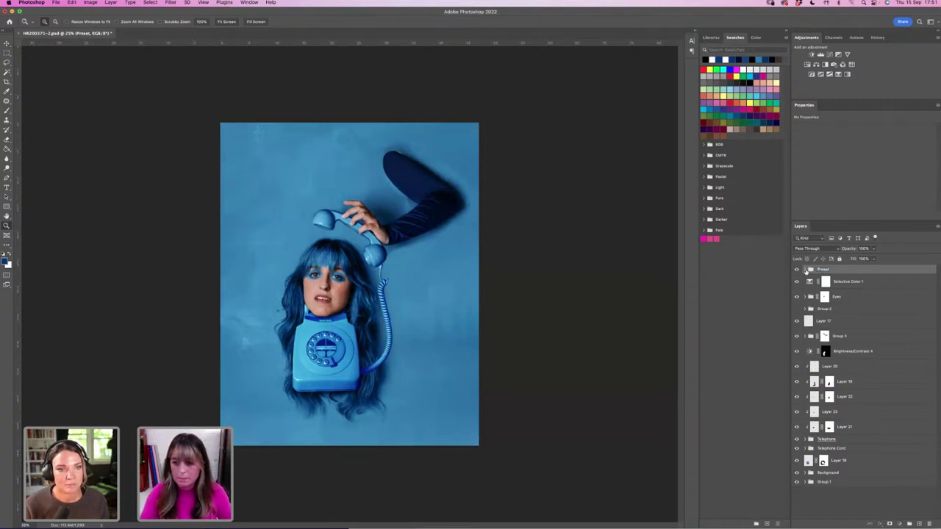
{"action": "left_click", "coordinate": [805, 270]}
{"action": "left_click", "coordinate": [846, 282]}
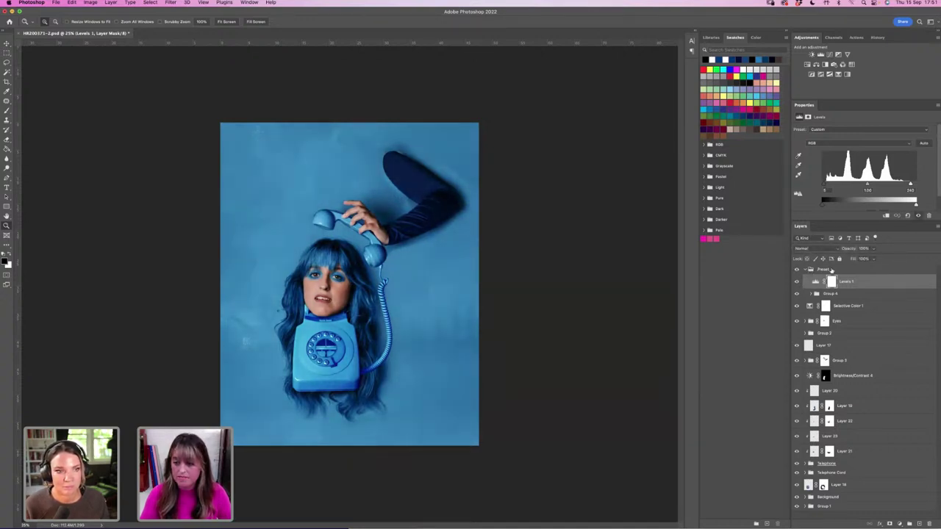
{"action": "left_click", "coordinate": [832, 271]}
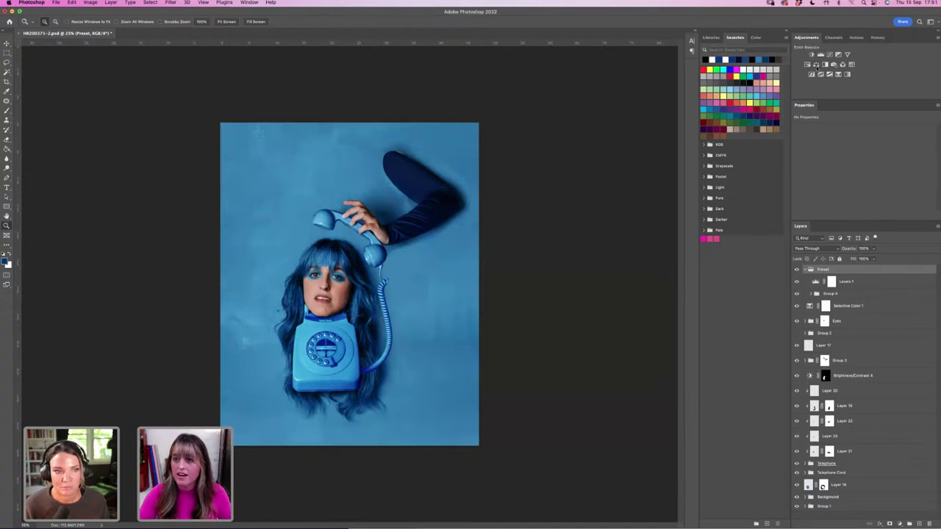
Add a Color Balance layer inside Preset, shifting the shadows toward cyan and blue.
{"action": "left_click", "coordinate": [816, 66]}
{"action": "left_click", "coordinate": [845, 130]}
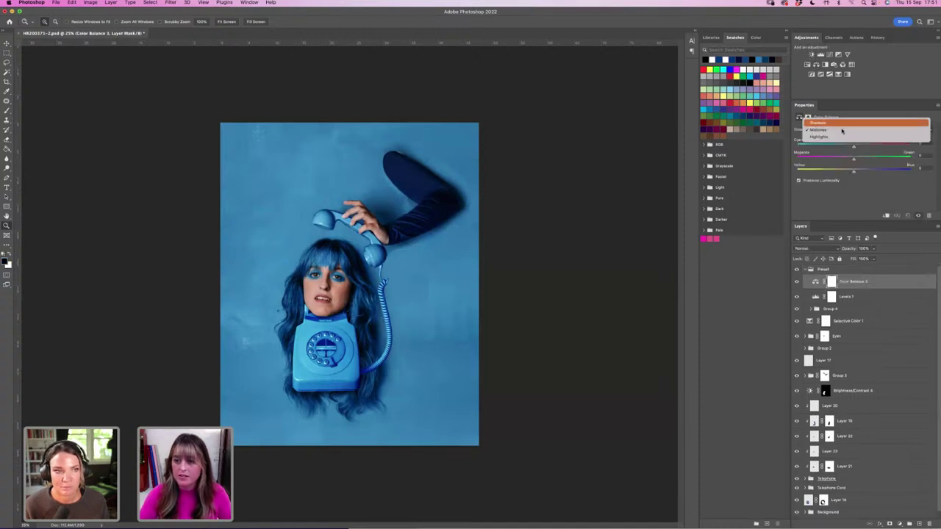
{"action": "left_click", "coordinate": [845, 122]}
{"action": "left_click_drag", "start_coordinate": [847, 147], "coordinate": [858, 171]}
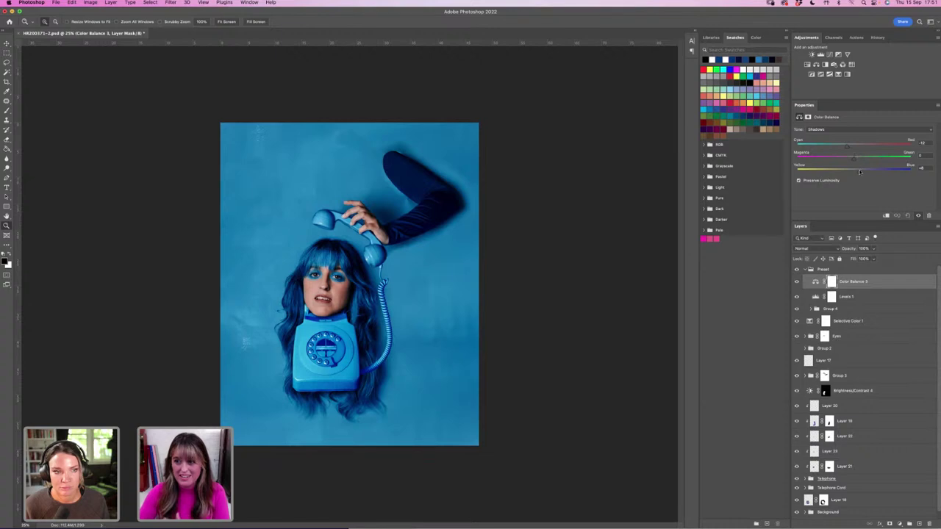
{"action": "left_click_drag", "start_coordinate": [862, 172], "coordinate": [861, 172]}
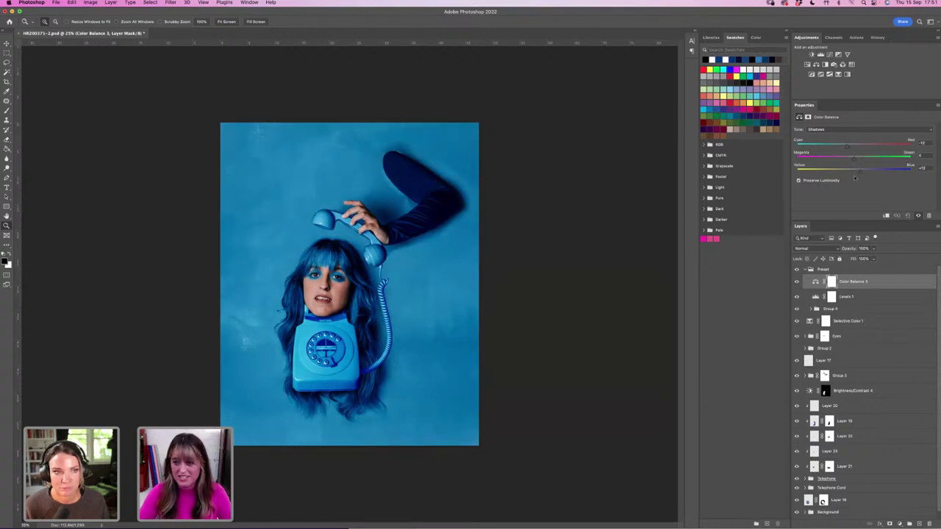
Compare Color Balance 3 on and off, then lower its opacity to about 63%.
{"action": "left_click", "coordinate": [797, 282]}
{"action": "left_click", "coordinate": [796, 282]}
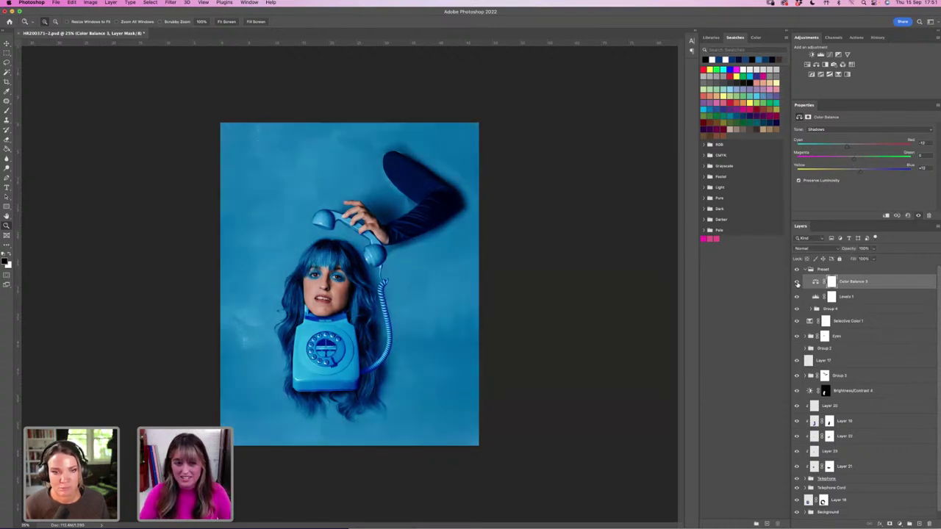
{"action": "left_click", "coordinate": [798, 284]}
{"action": "left_click", "coordinate": [797, 283]}
{"action": "left_click", "coordinate": [797, 283]}
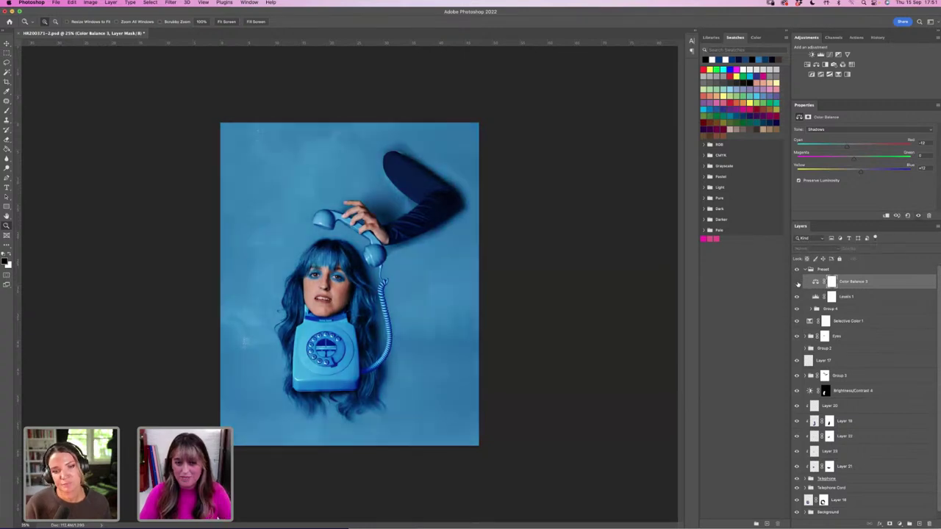
{"action": "left_click", "coordinate": [796, 283]}
{"action": "left_click", "coordinate": [874, 249]}
{"action": "left_click_drag", "start_coordinate": [875, 259], "coordinate": [862, 258]}
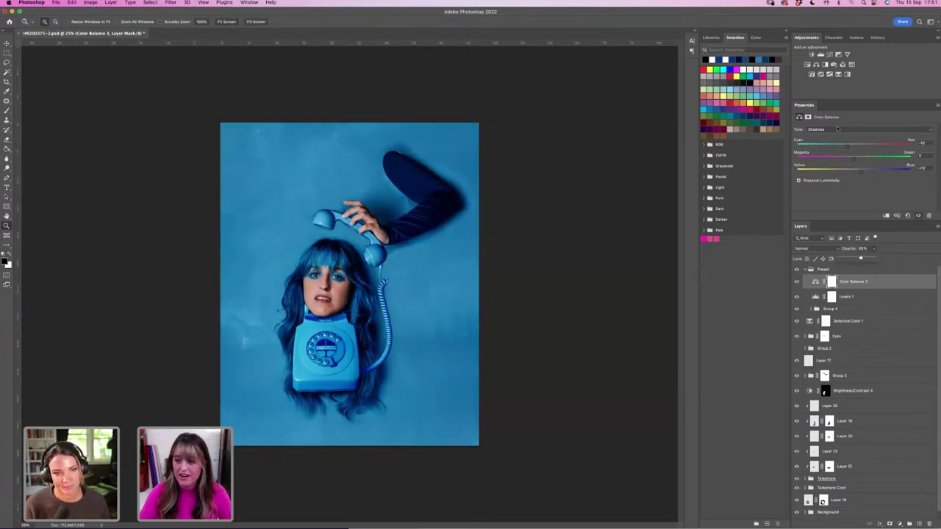
{"action": "left_click", "coordinate": [873, 285]}
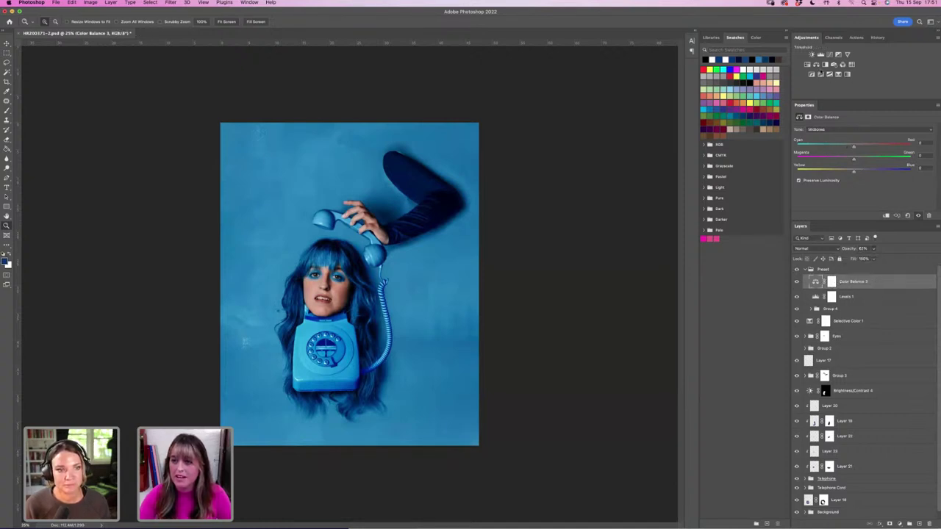
Add Color Balance 4 in Normal mode with highlights pushed toward blue, and compare it.
{"action": "left_click", "coordinate": [816, 64]}
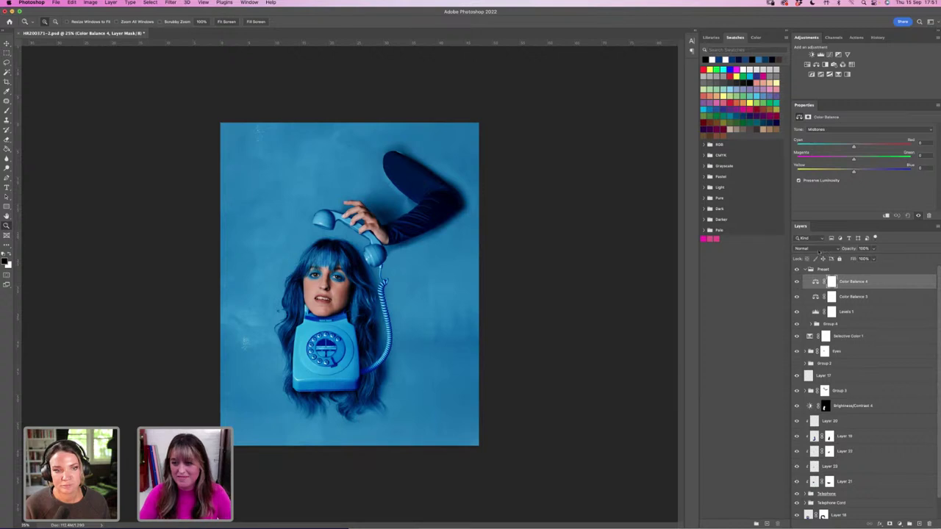
{"action": "left_click", "coordinate": [826, 251]}
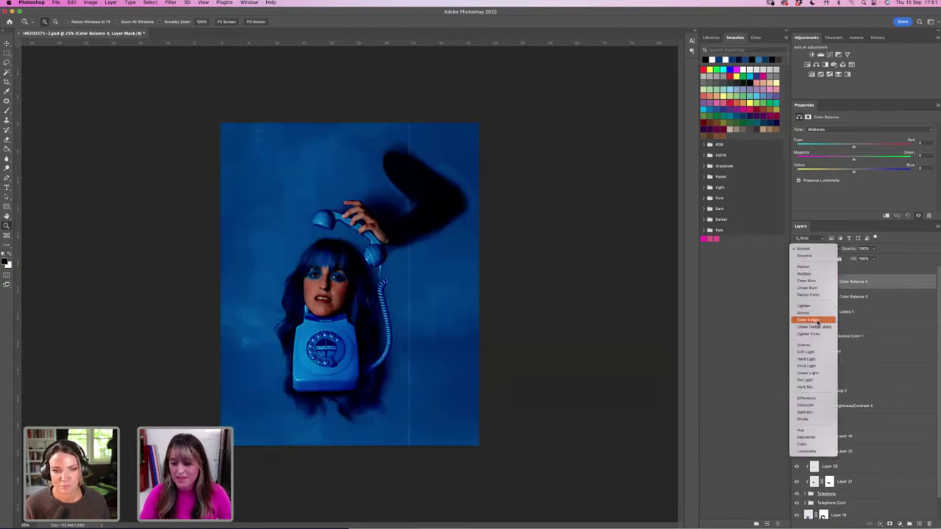
{"action": "key", "text": "Escape"}
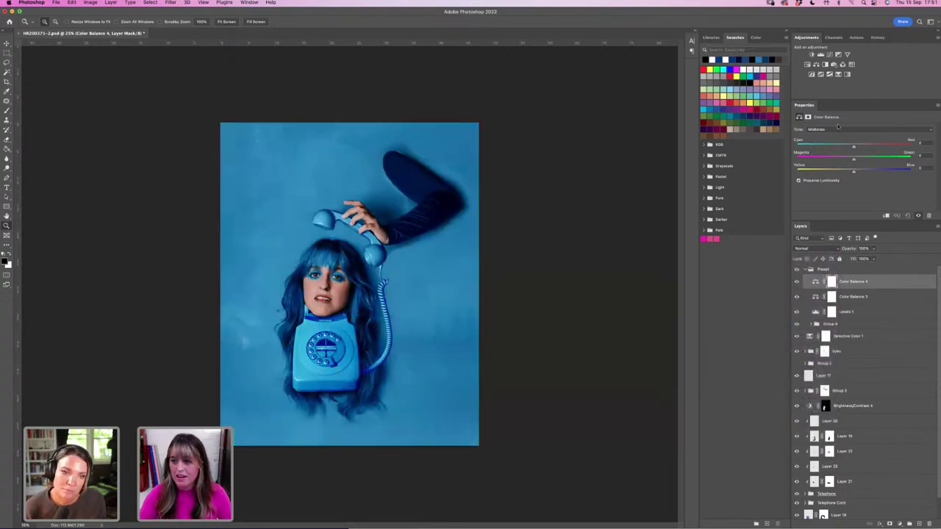
{"action": "left_click", "coordinate": [838, 128]}
{"action": "left_click", "coordinate": [829, 136]}
{"action": "left_click", "coordinate": [826, 135]}
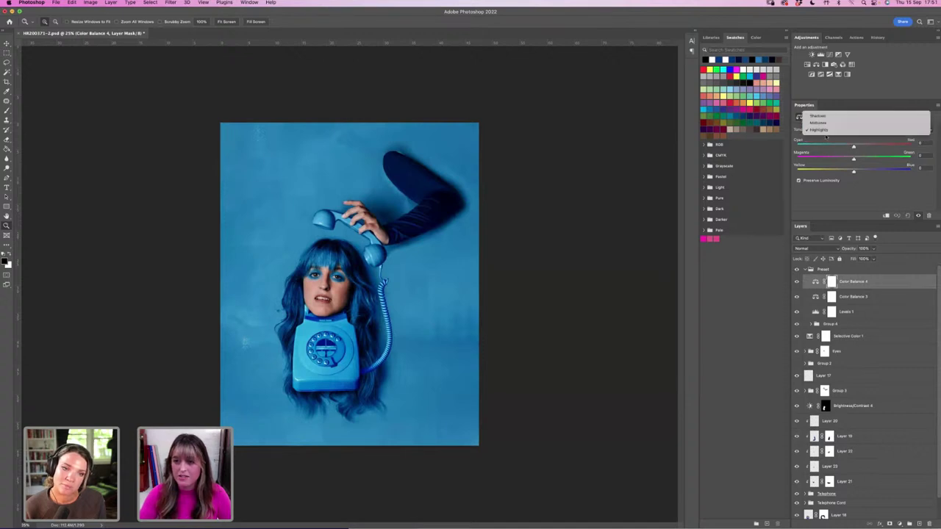
{"action": "left_click", "coordinate": [822, 130]}
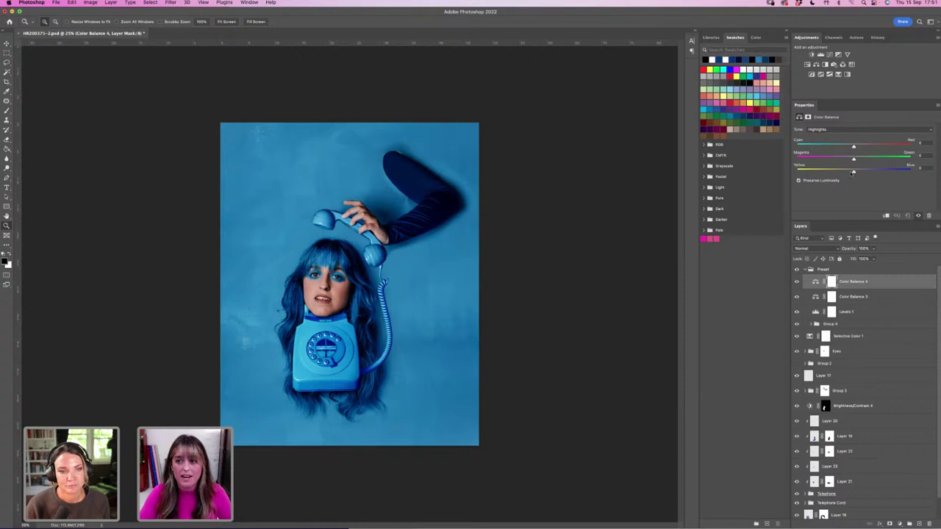
{"action": "left_click_drag", "start_coordinate": [854, 172], "coordinate": [856, 146]}
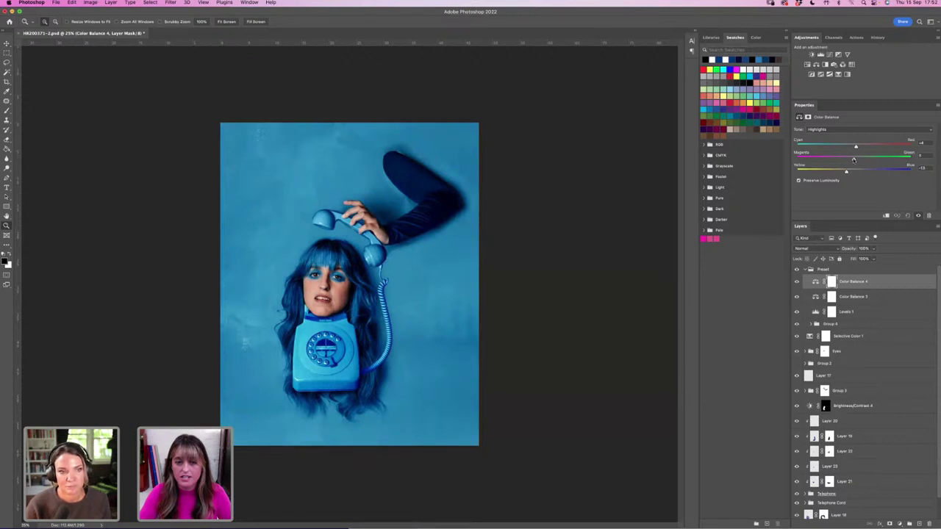
{"action": "left_click", "coordinate": [797, 283]}
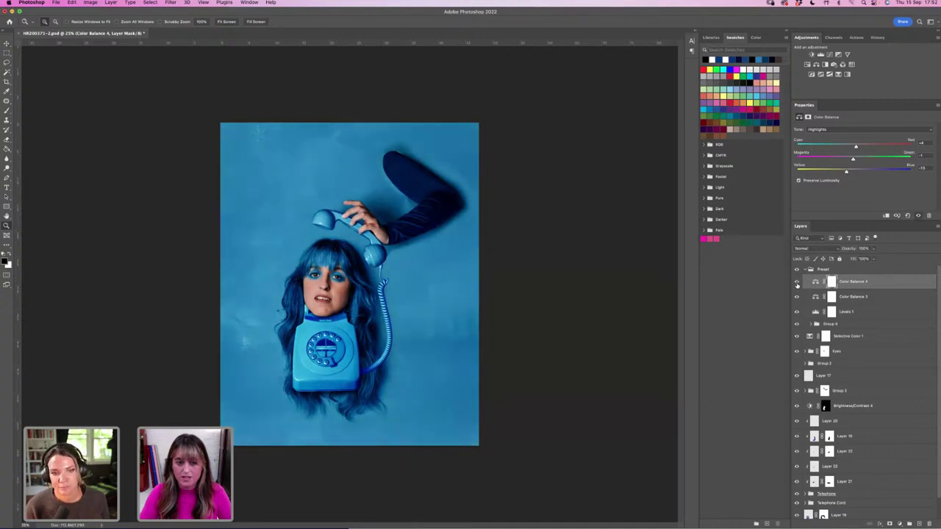
{"action": "left_click", "coordinate": [797, 282]}
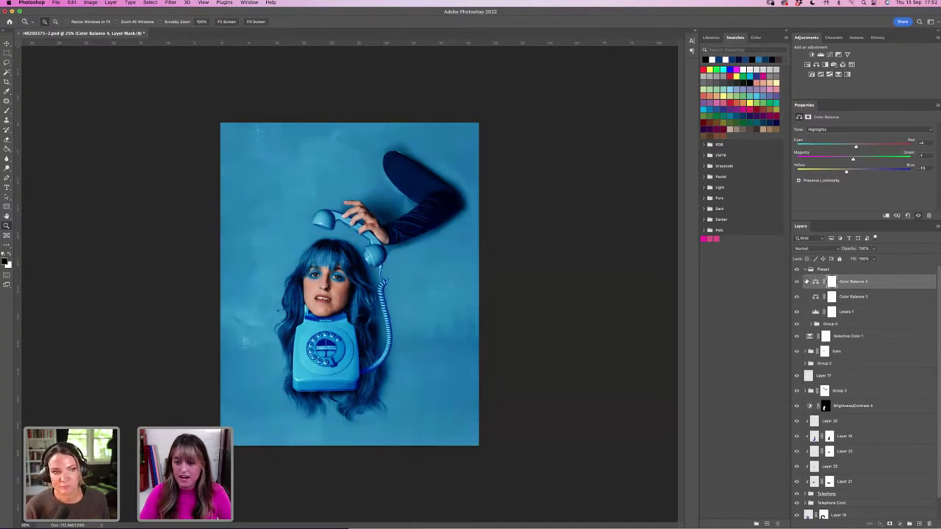
Toggle the collapsed Preset group to compare, then expand it and select Color Balance 4.
{"action": "left_click", "coordinate": [805, 271]}
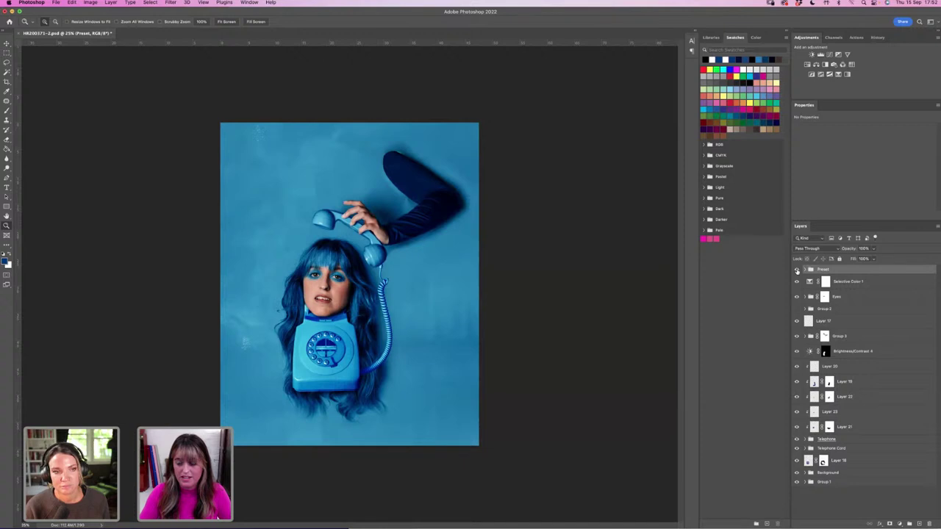
{"action": "left_click", "coordinate": [796, 271]}
{"action": "left_click", "coordinate": [797, 271]}
{"action": "left_click", "coordinate": [797, 271]}
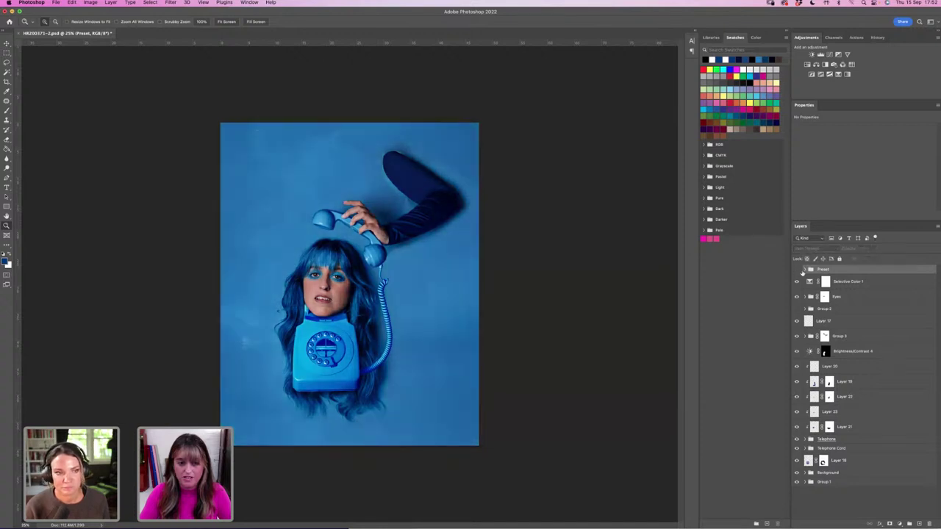
{"action": "left_click", "coordinate": [797, 270]}
{"action": "left_click", "coordinate": [810, 271]}
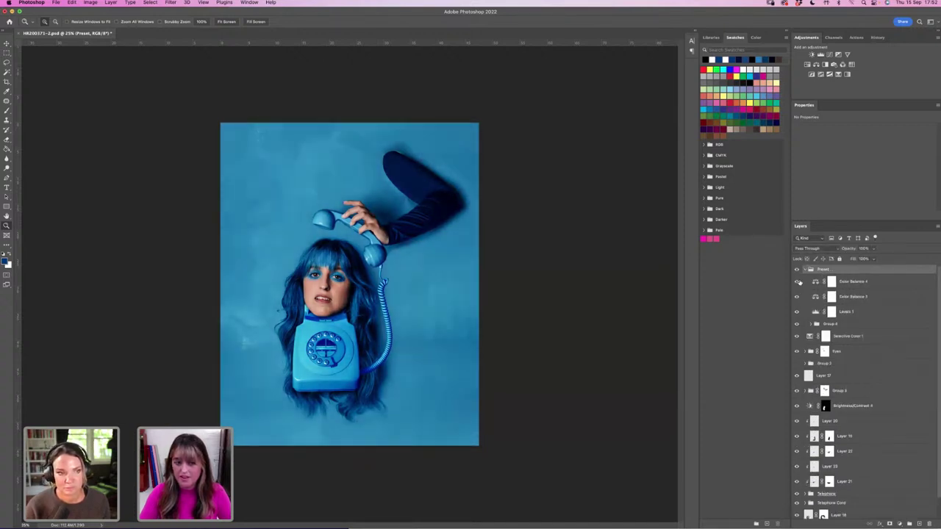
{"action": "left_click", "coordinate": [853, 282]}
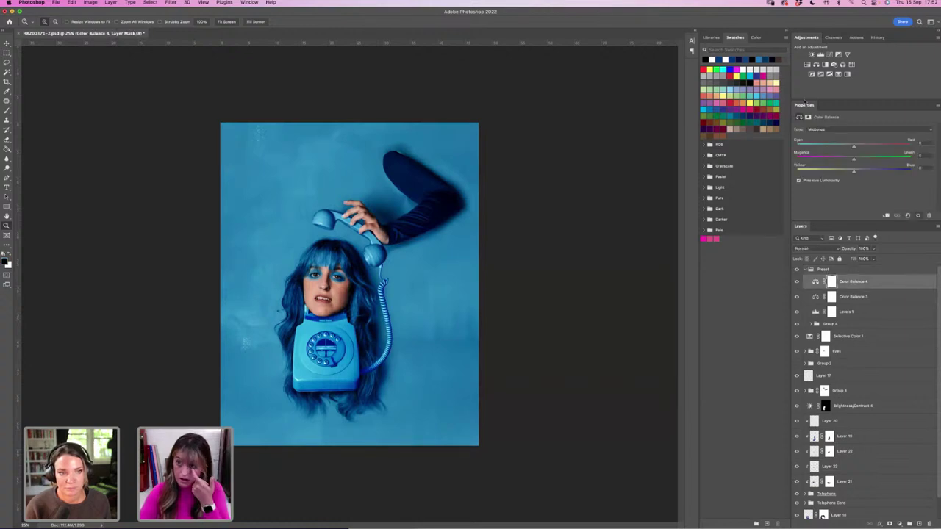
Add Color Balance 5 with midtones nudged toward magenta and cyan at about 64% opacity, then compare.
{"action": "left_click", "coordinate": [815, 65]}
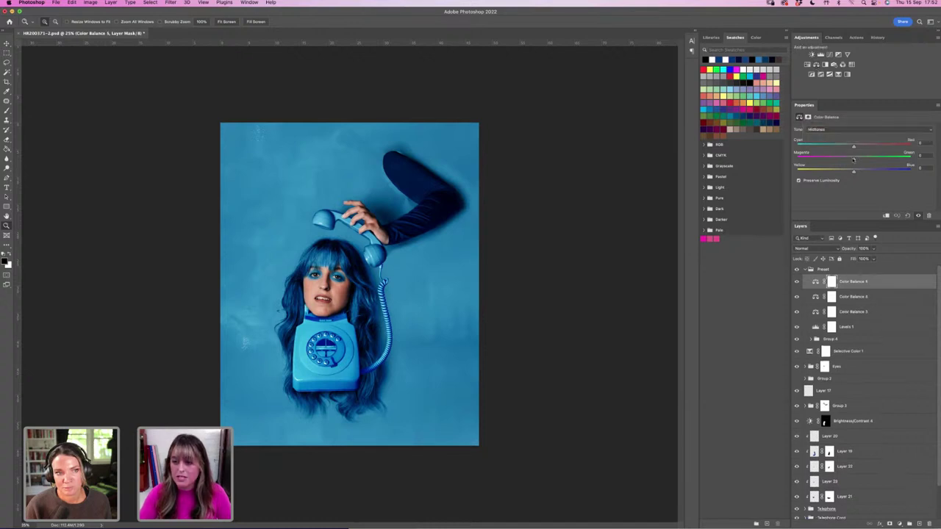
{"action": "left_click_drag", "start_coordinate": [854, 161], "coordinate": [851, 161]}
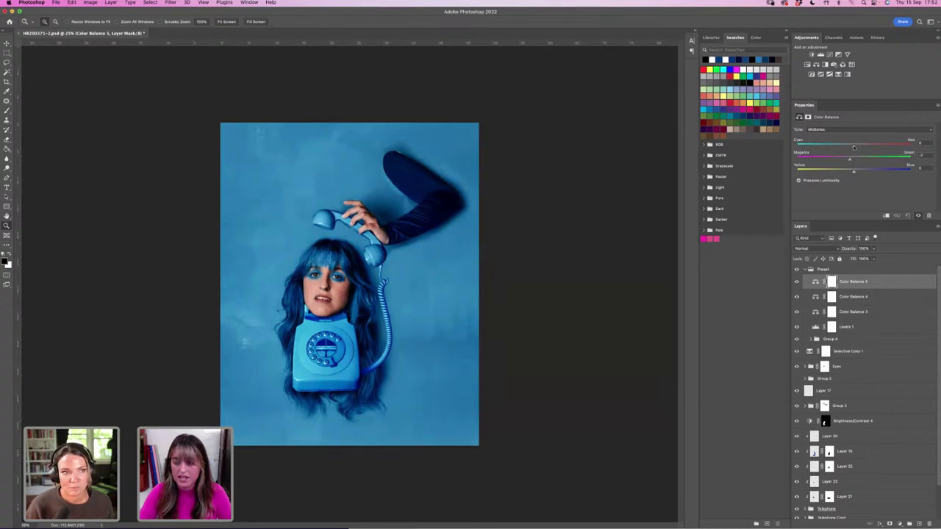
{"action": "left_click_drag", "start_coordinate": [853, 147], "coordinate": [855, 172]}
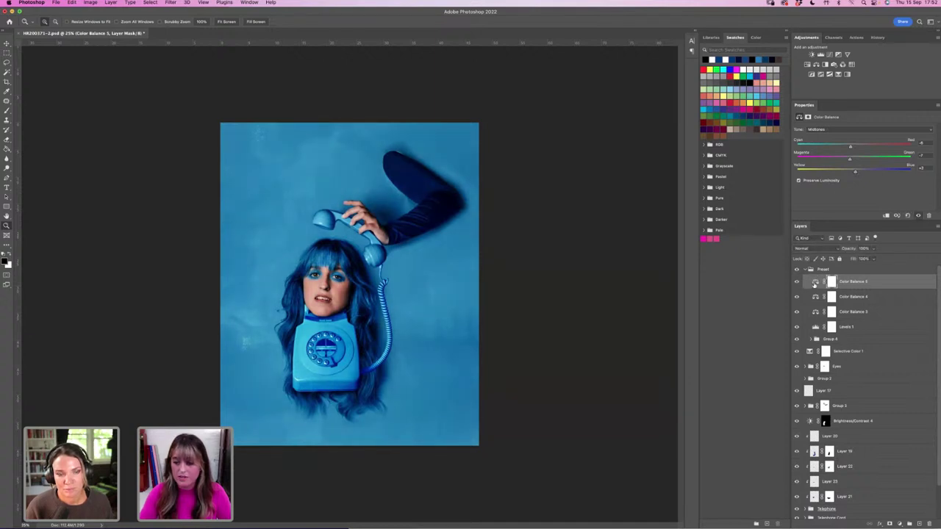
{"action": "left_click_drag", "start_coordinate": [874, 248], "coordinate": [862, 259]}
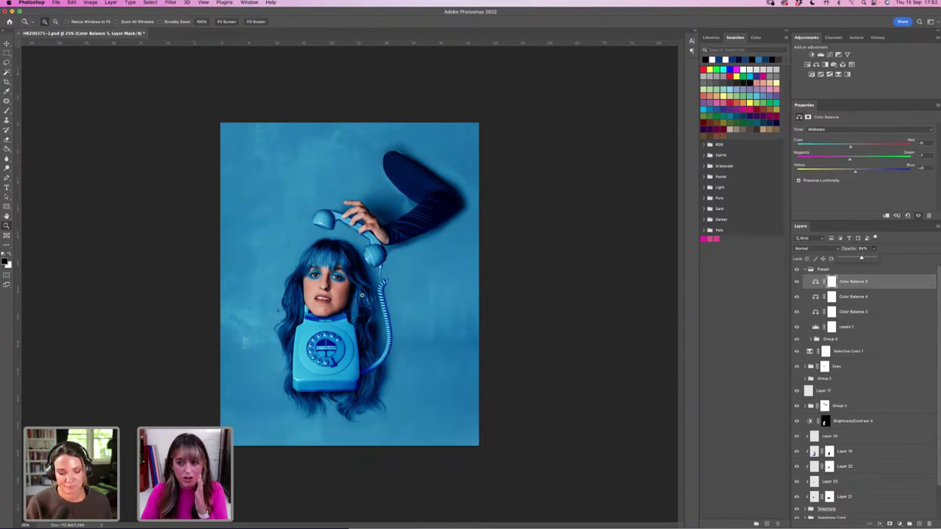
{"action": "left_click", "coordinate": [874, 281]}
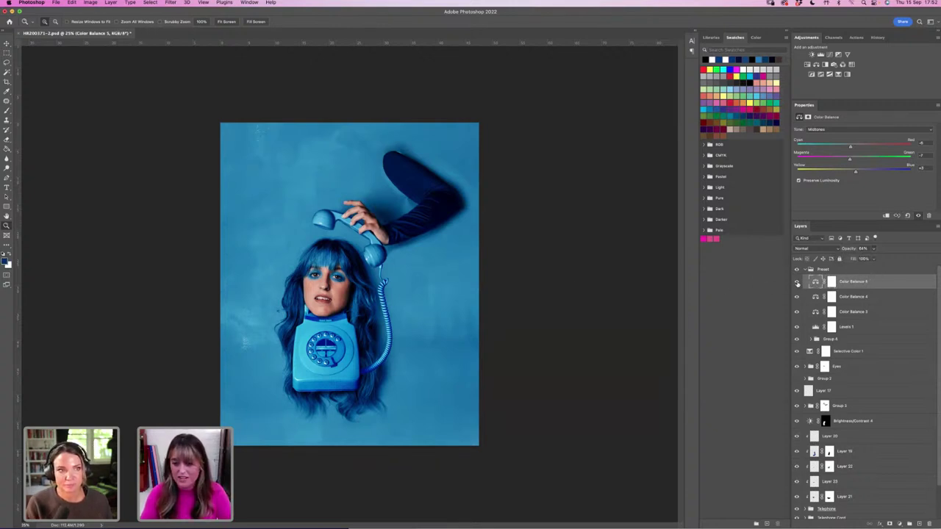
{"action": "left_click", "coordinate": [796, 283]}
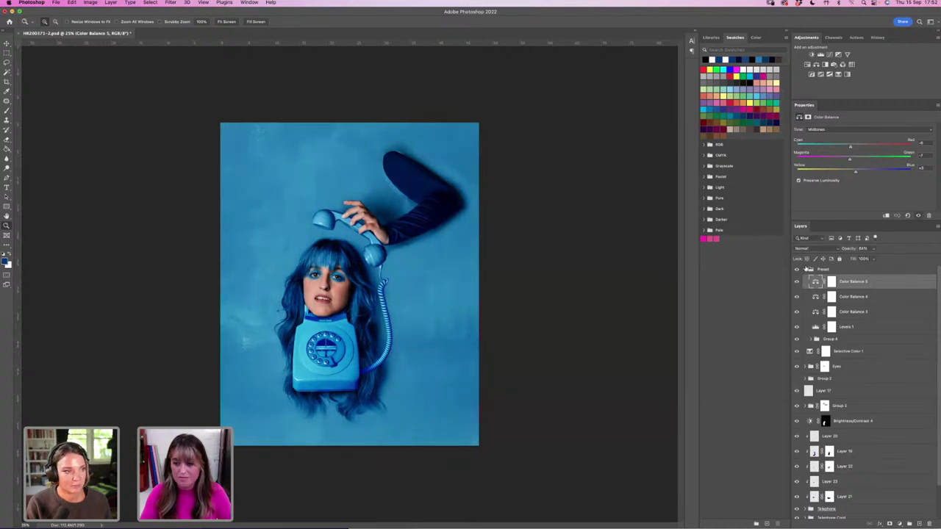
{"action": "left_click", "coordinate": [807, 269]}
{"action": "left_click", "coordinate": [799, 270]}
Compare the image with and without the Preset toning, fitted to the screen.
{"action": "left_click", "coordinate": [797, 271]}
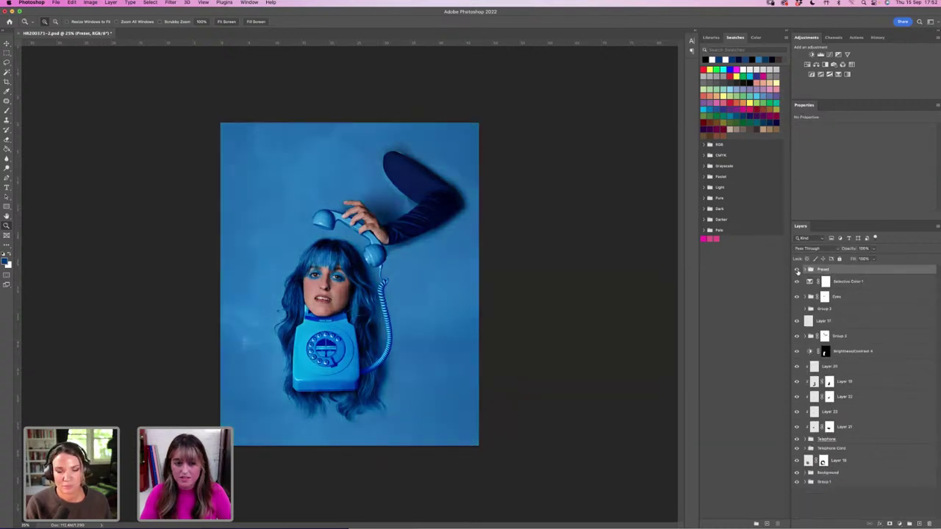
{"action": "left_click", "coordinate": [797, 271]}
{"action": "left_click", "coordinate": [797, 270]}
{"action": "left_click", "coordinate": [797, 271]}
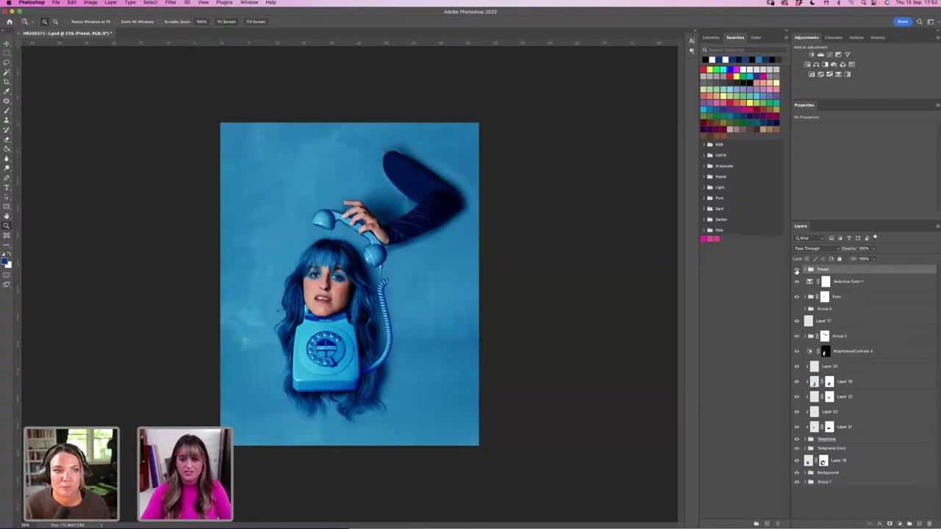
{"action": "left_click", "coordinate": [796, 271]}
{"action": "left_click", "coordinate": [796, 270]}
{"action": "left_click", "coordinate": [797, 271]}
{"action": "left_click", "coordinate": [797, 271]}
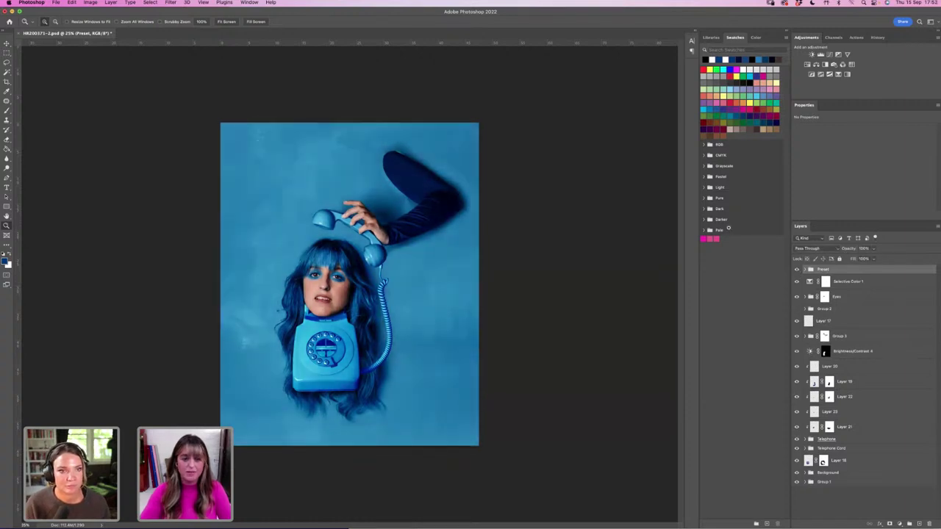
{"action": "key", "text": "super+0"}
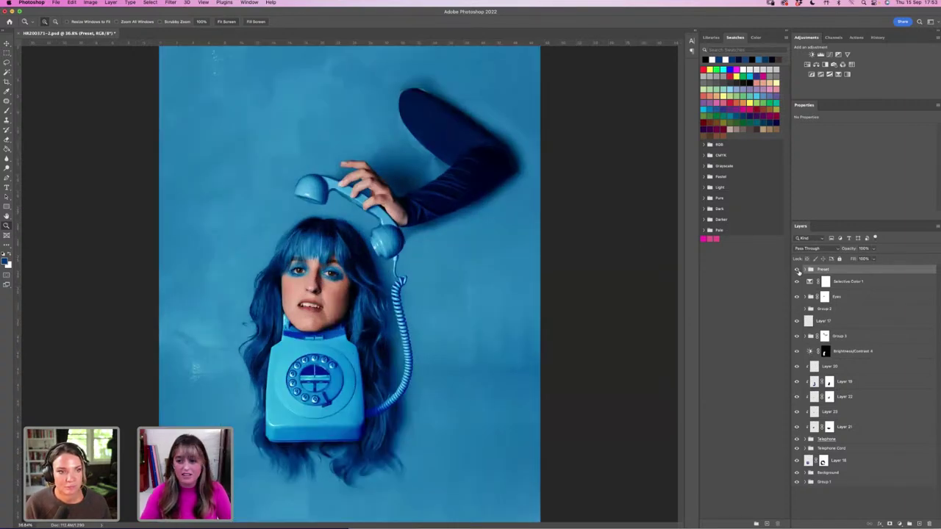
{"action": "left_click", "coordinate": [796, 270]}
{"action": "left_click", "coordinate": [796, 271]}
{"action": "left_click", "coordinate": [796, 270]}
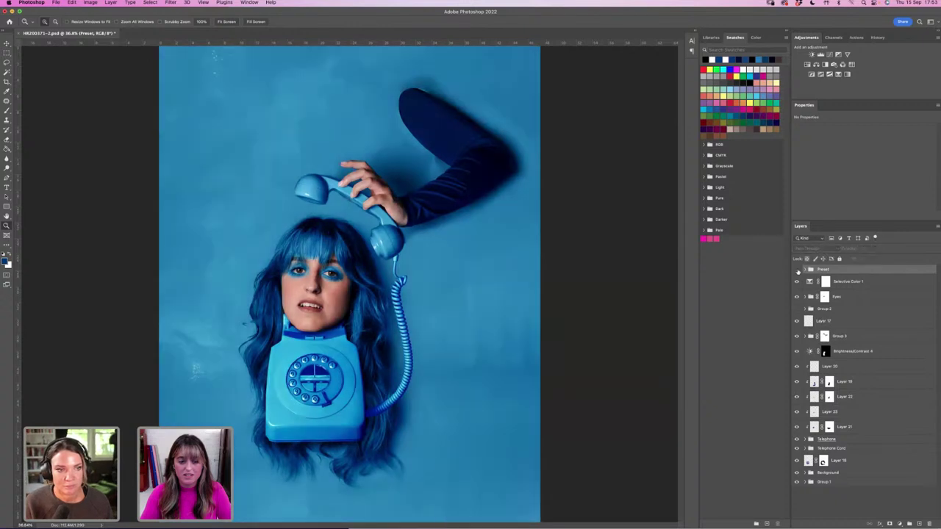
{"action": "left_click", "coordinate": [797, 270]}
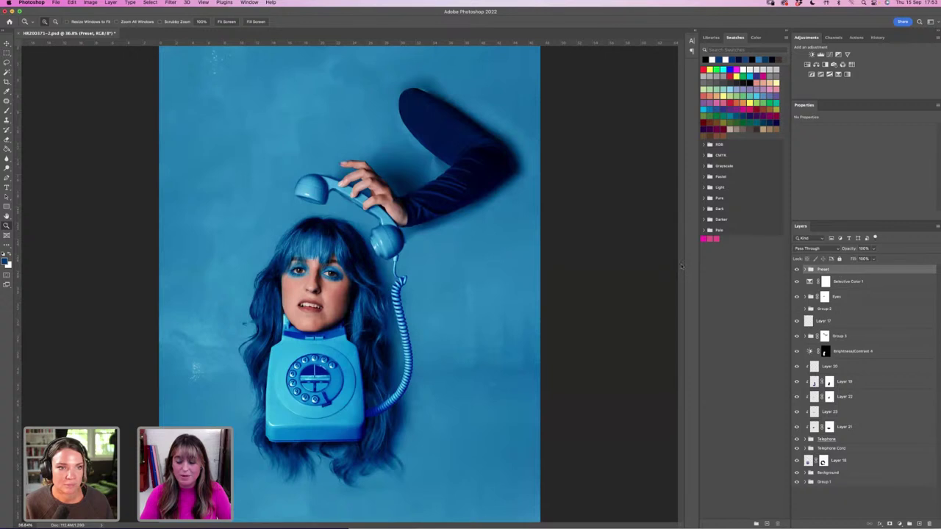
Lower the Preset group's opacity to 83% and compare the result at 33.3% zoom.
{"action": "left_click", "coordinate": [874, 250]}
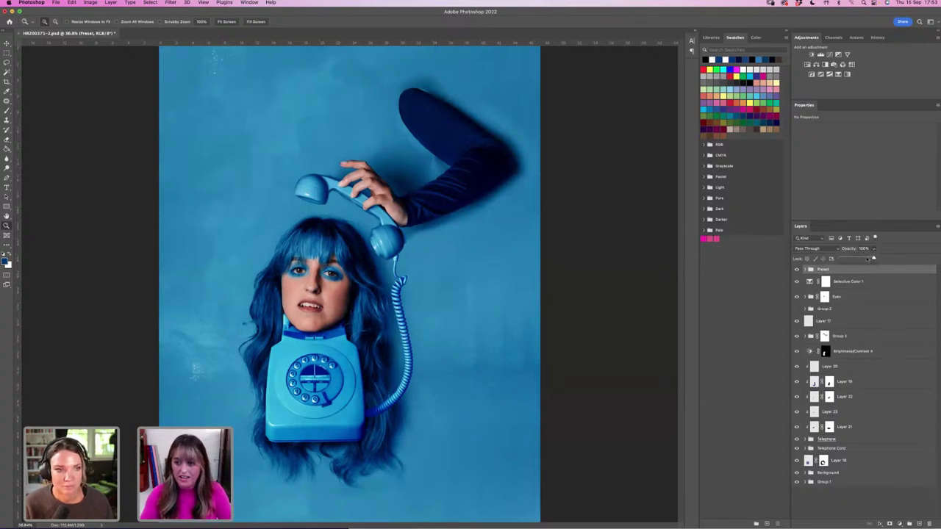
{"action": "left_click_drag", "start_coordinate": [874, 258], "coordinate": [868, 258]}
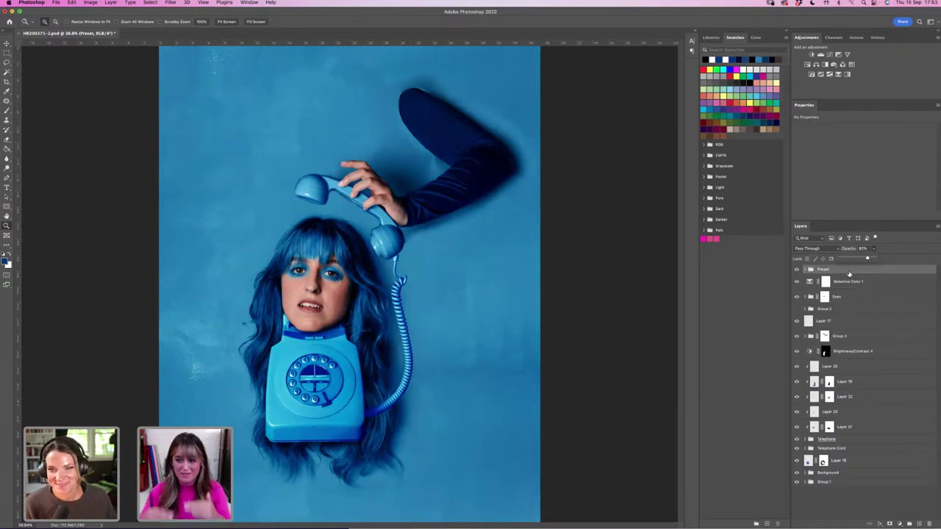
{"action": "left_click", "coordinate": [838, 270]}
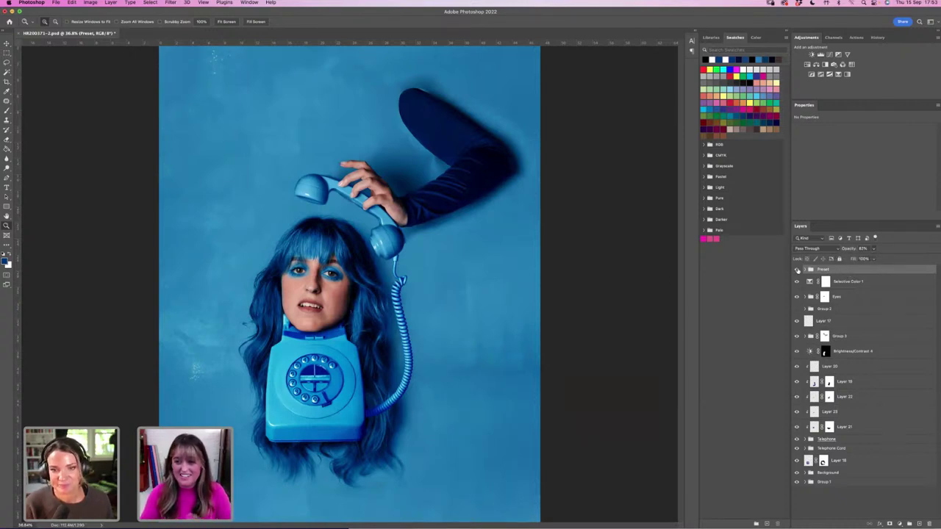
{"action": "left_click", "coordinate": [797, 270]}
{"action": "left_click", "coordinate": [798, 271]}
{"action": "left_click", "coordinate": [797, 270]}
{"action": "left_click", "coordinate": [798, 271]}
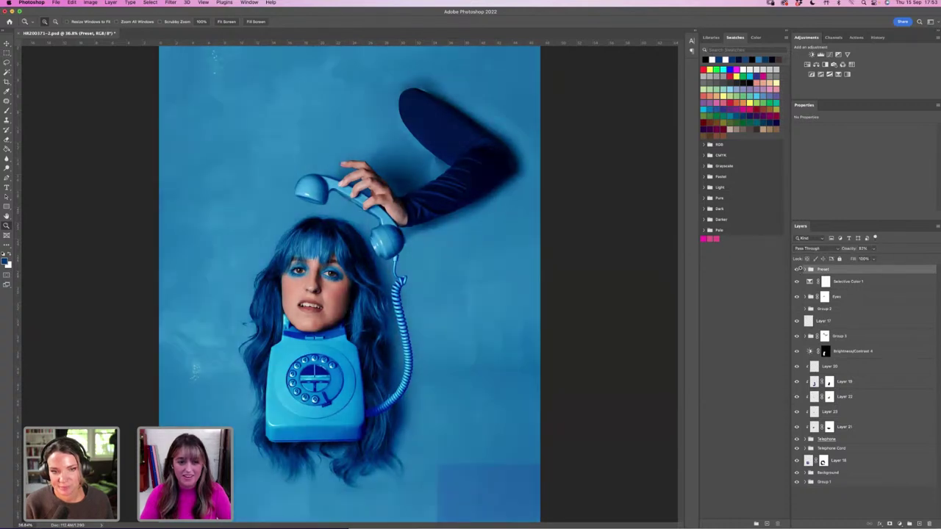
{"action": "key", "text": "super+minus"}
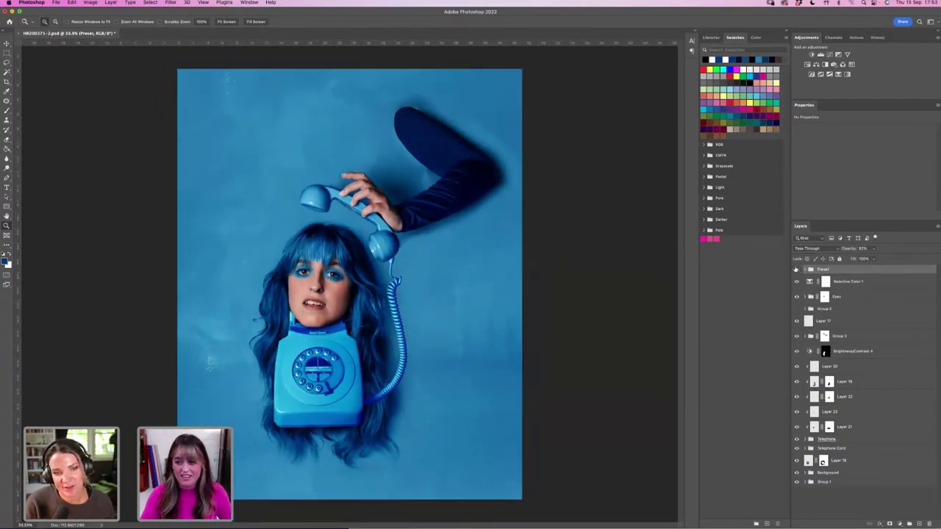
{"action": "left_click", "coordinate": [796, 271]}
{"action": "left_click", "coordinate": [797, 270]}
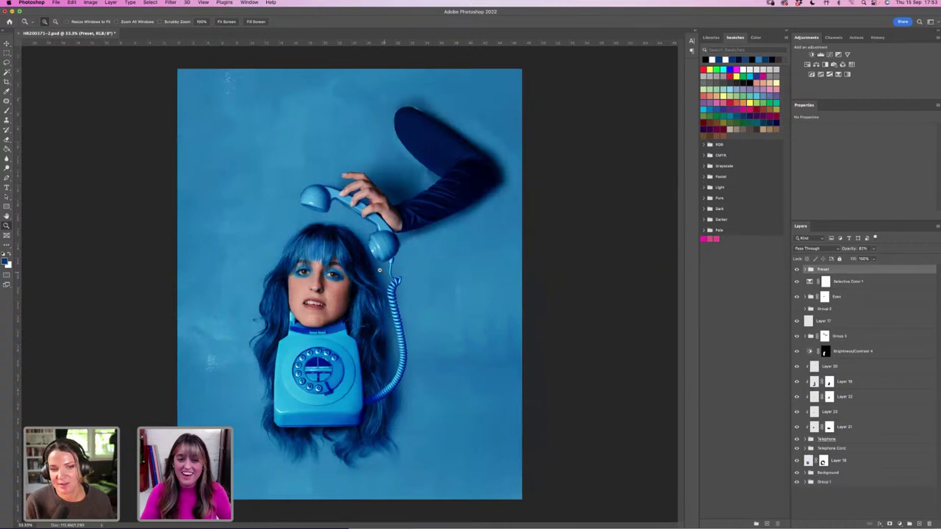
Zoom between fit-to-screen and 33.3% while toggling the Preset toning to judge it.
{"action": "left_click", "coordinate": [379, 270], "text": "alt"}
{"action": "left_click", "coordinate": [379, 269]}
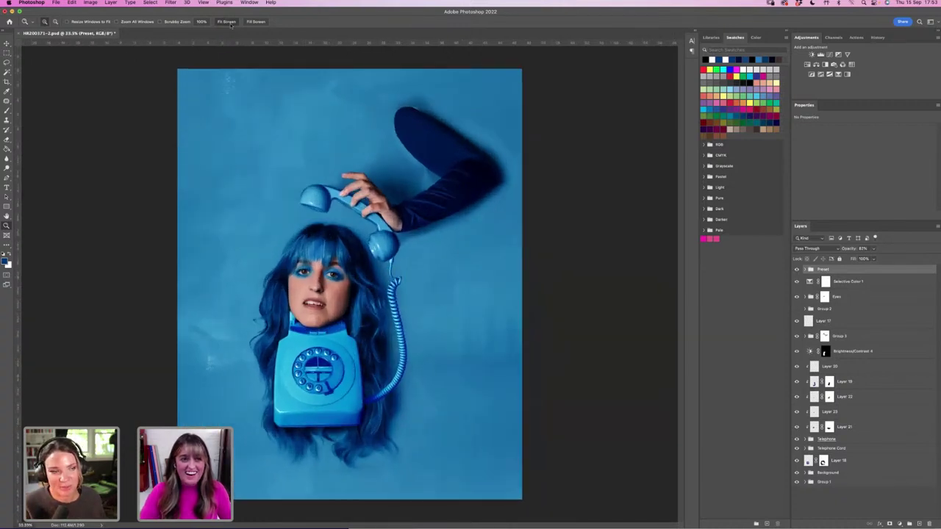
{"action": "left_click", "coordinate": [228, 22]}
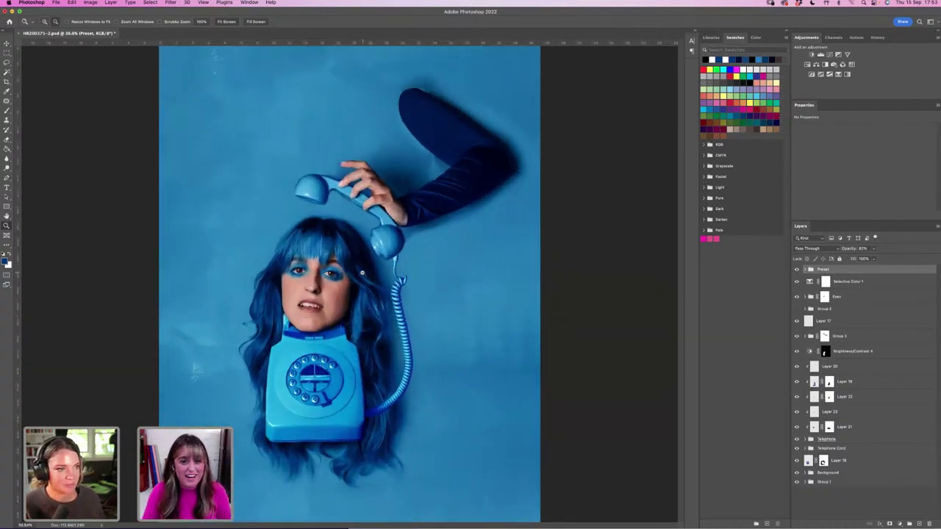
{"action": "left_click", "coordinate": [360, 276], "text": "alt"}
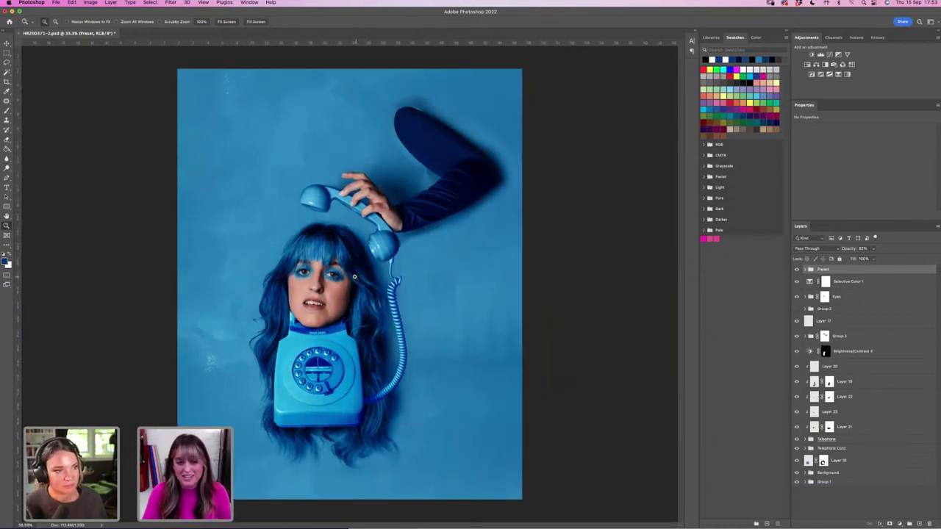
{"action": "left_click", "coordinate": [796, 269]}
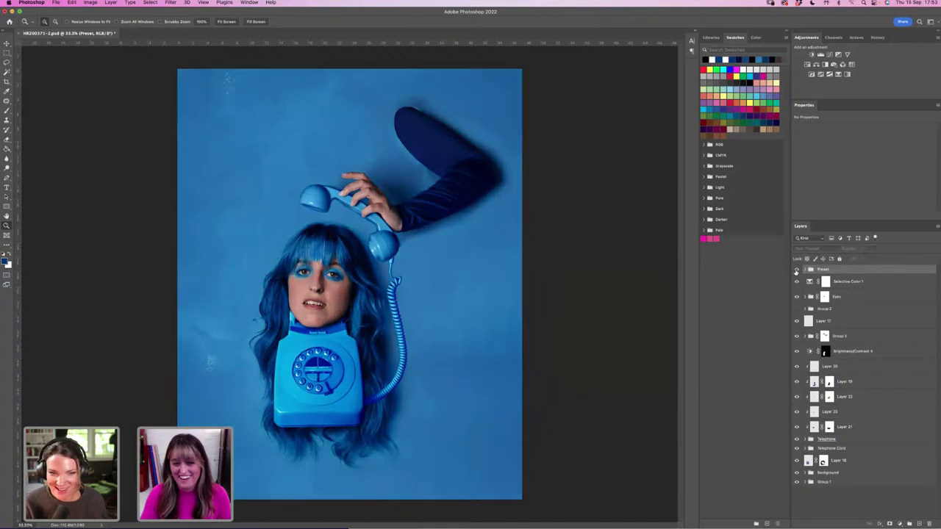
{"action": "left_click", "coordinate": [796, 270]}
{"action": "left_click", "coordinate": [796, 270]}
{"action": "left_click", "coordinate": [796, 270]}
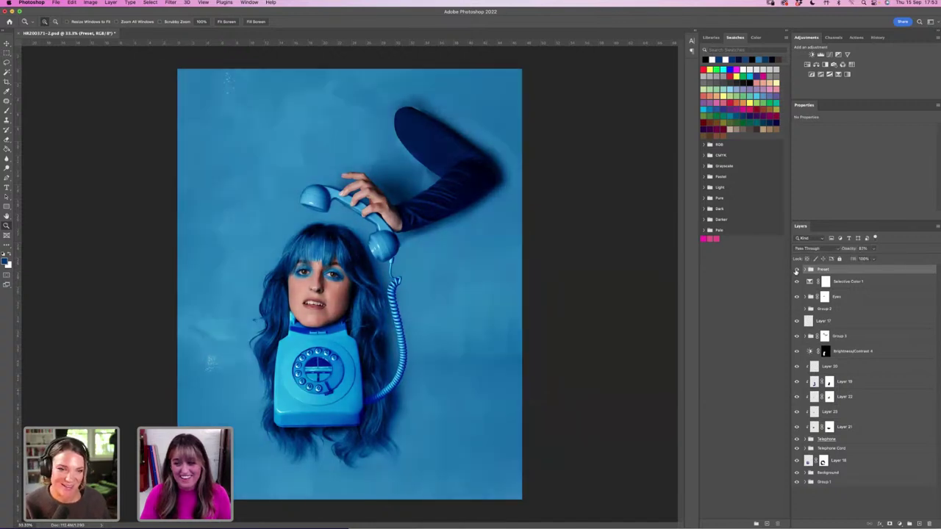
{"action": "left_click", "coordinate": [796, 270]}
{"action": "left_click", "coordinate": [796, 270]}
{"action": "left_click", "coordinate": [366, 278], "text": "alt"}
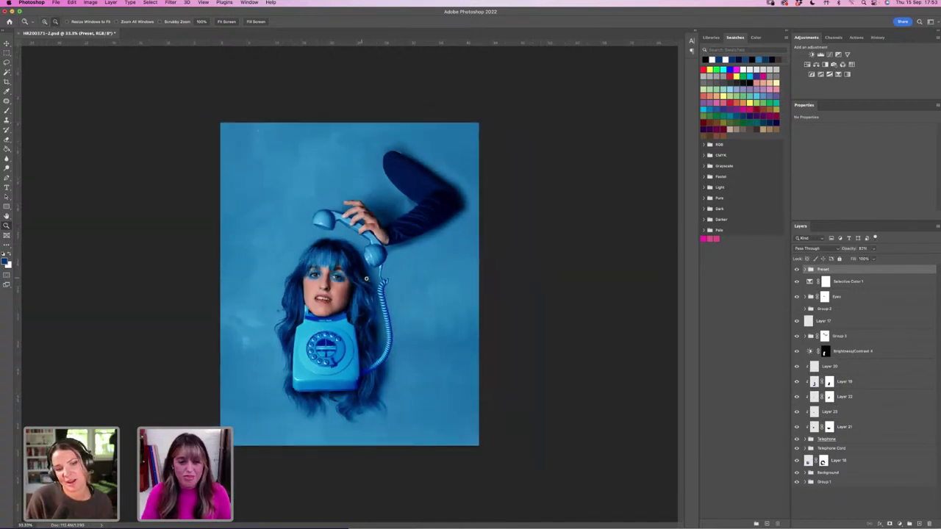
{"action": "left_click", "coordinate": [366, 277]}
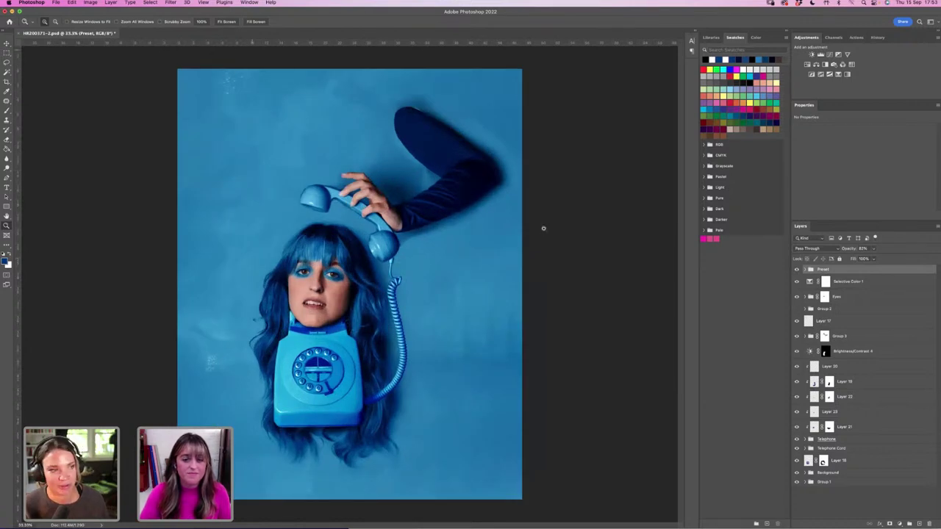
{"action": "left_click", "coordinate": [796, 270]}
Give the Preset toning a final on/off comparison at 25% and 33.3% zoom.
{"action": "left_click", "coordinate": [796, 270]}
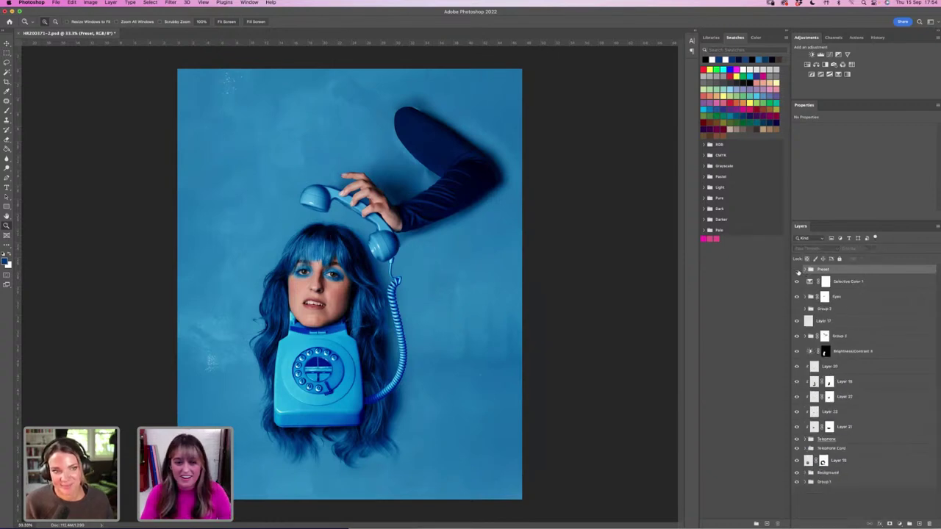
{"action": "left_click", "coordinate": [796, 270]}
{"action": "left_click", "coordinate": [796, 270]}
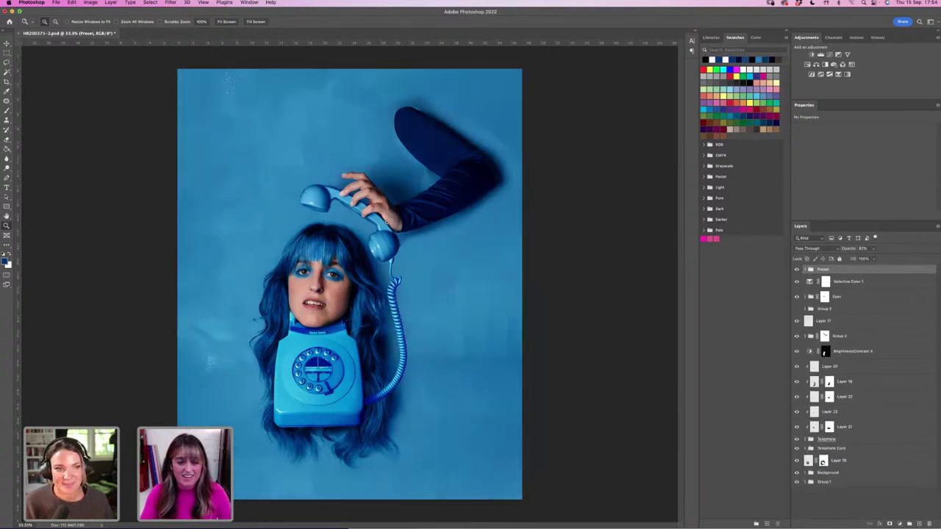
{"action": "left_click", "coordinate": [342, 244], "text": "alt"}
{"action": "left_click", "coordinate": [386, 293]}
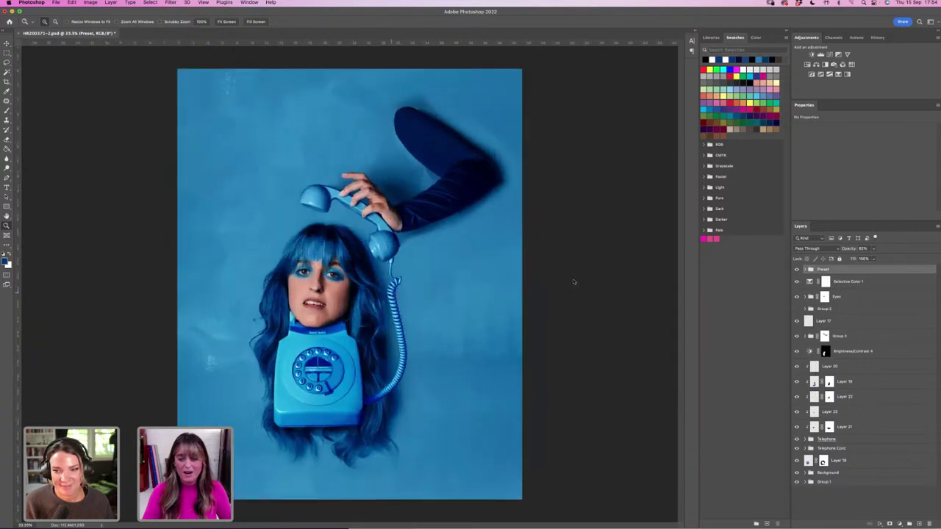
{"action": "left_click", "coordinate": [797, 270]}
{"action": "left_click", "coordinate": [797, 271]}
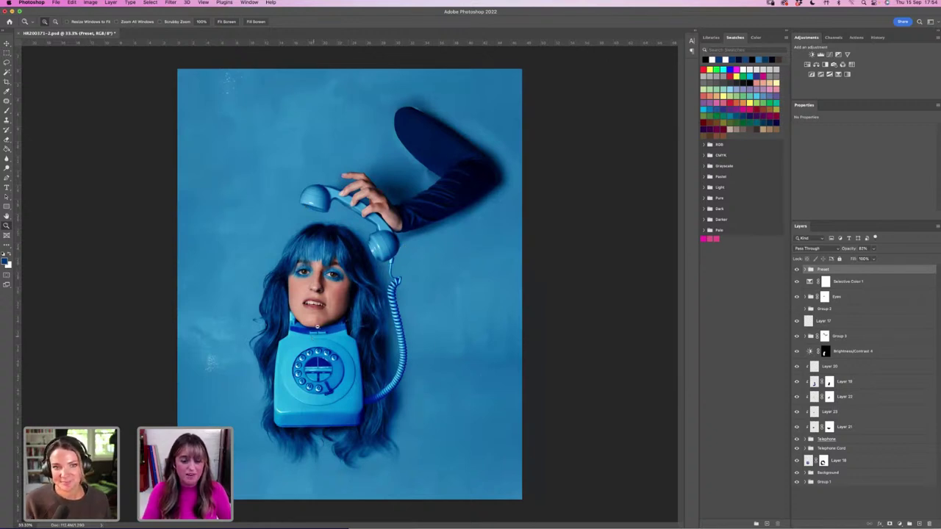
{"action": "scroll", "coordinate": [318, 324], "scroll_direction": "down", "scroll_amount": 2}
{"action": "scroll", "coordinate": [338, 310], "scroll_direction": "up", "scroll_amount": 2}
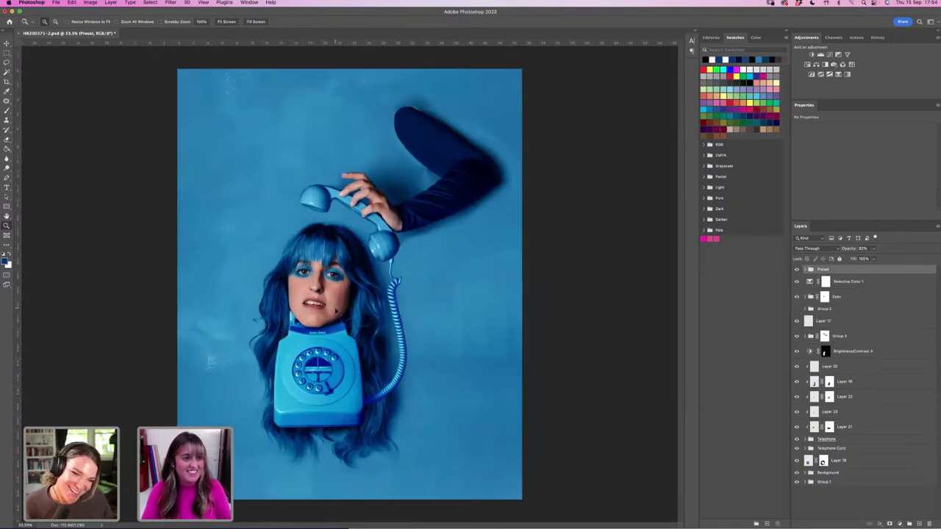
Save HR200371-2.psd and close the document.
{"action": "key", "text": "super+s"}
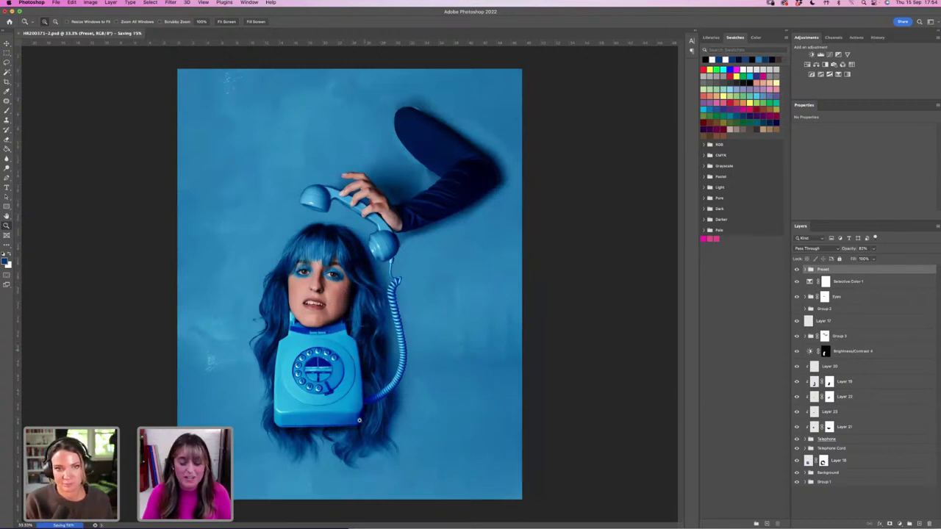
{"action": "mouse_move", "coordinate": [380, 514]}
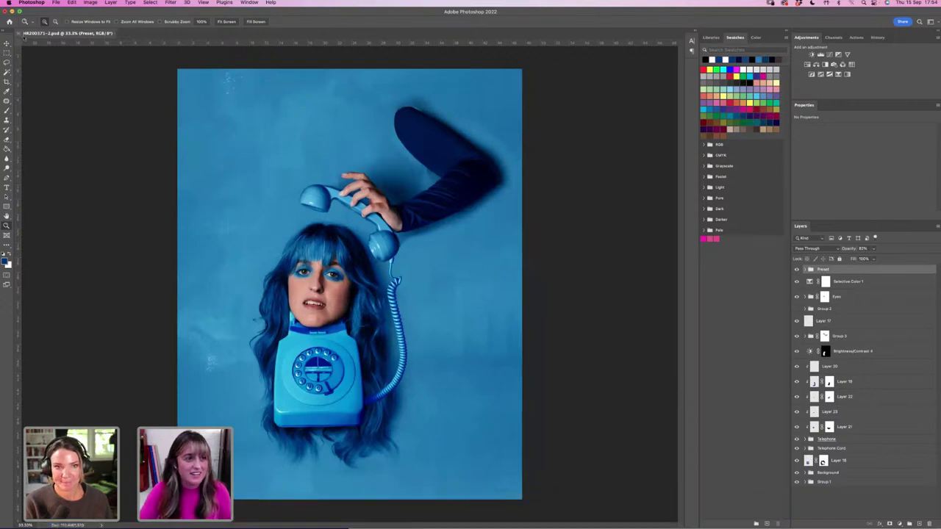
{"action": "left_click", "coordinate": [19, 34]}
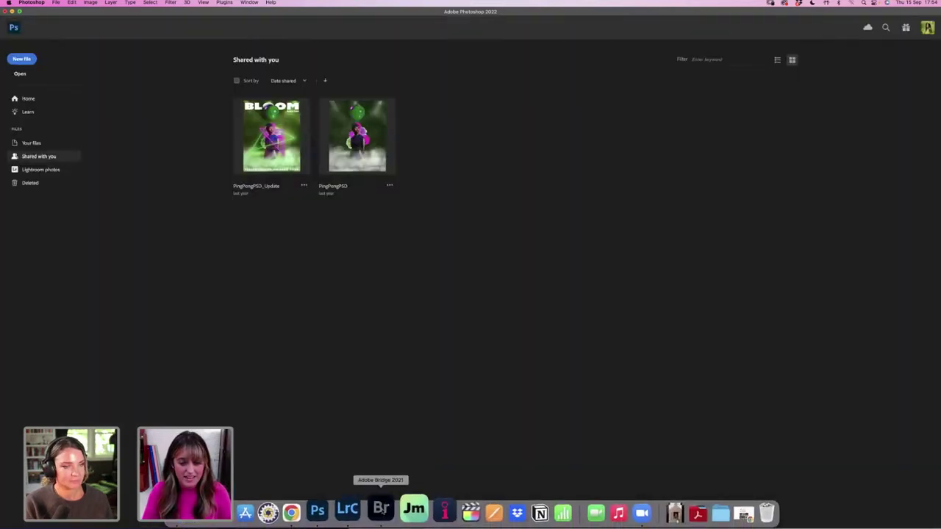
In Bridge, go up to Adobe Live and open The Pink Project Part 2 folder.
{"action": "left_click", "coordinate": [381, 507]}
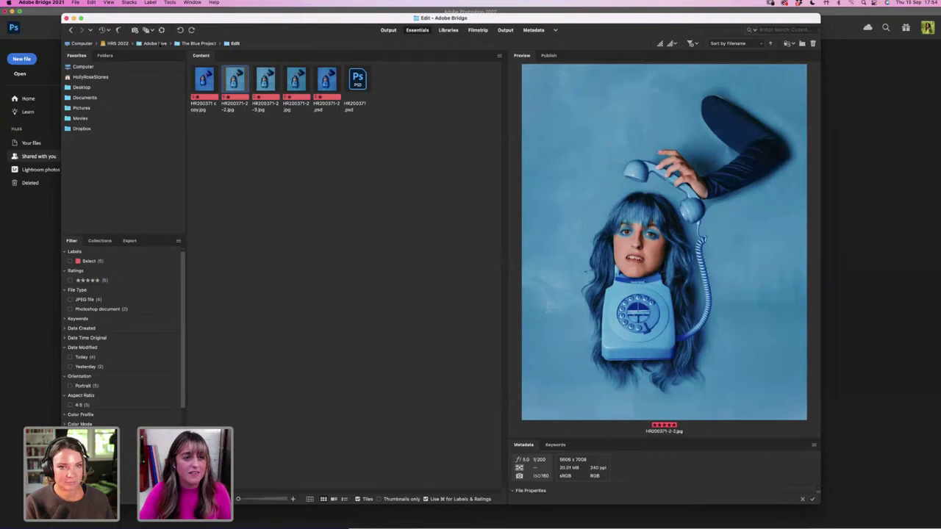
{"action": "left_click", "coordinate": [198, 43]}
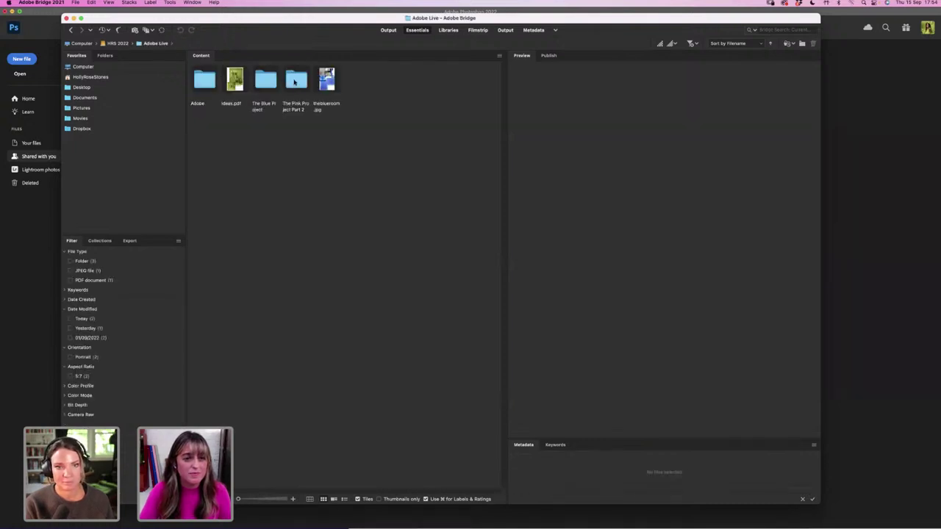
{"action": "left_click", "coordinate": [294, 83]}
{"action": "double_click", "coordinate": [294, 83]}
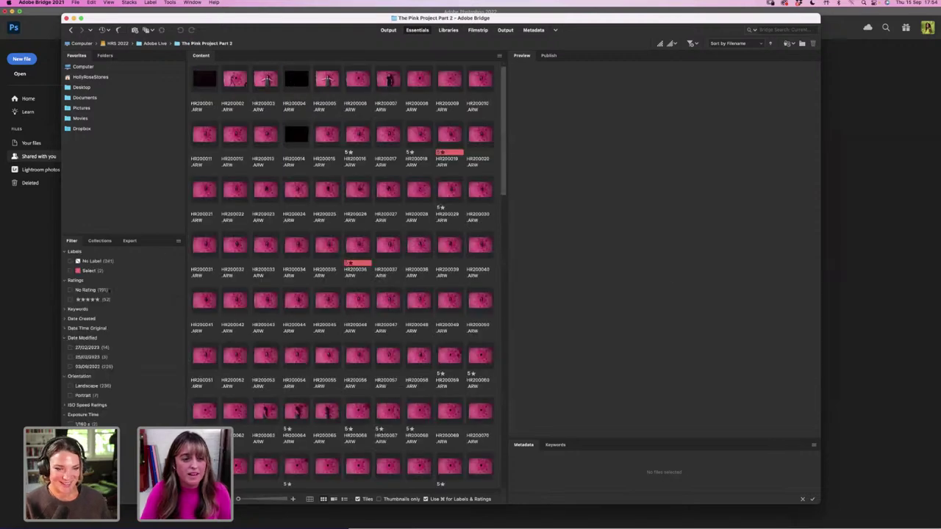
Filter to five-star Select-labelled shots and preview HR200019 and HR200036.
{"action": "left_click", "coordinate": [101, 301]}
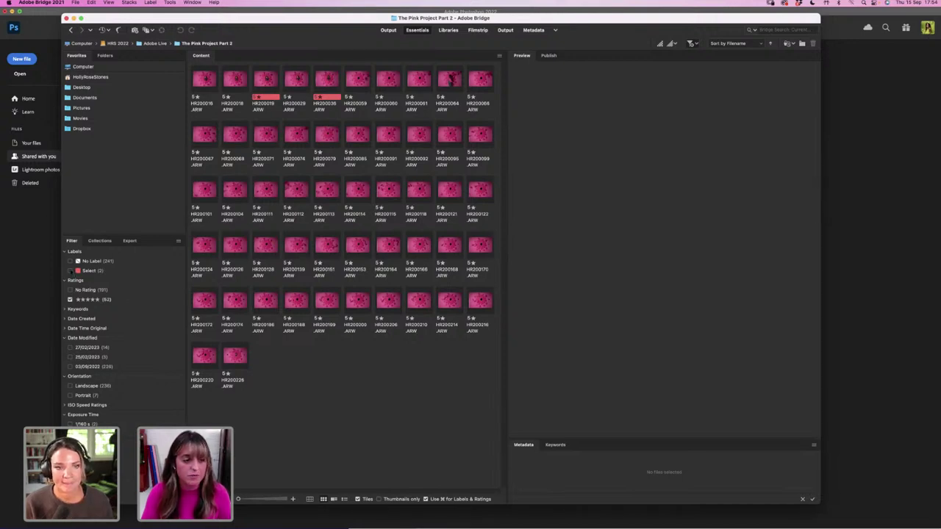
{"action": "left_click", "coordinate": [71, 270]}
{"action": "left_click", "coordinate": [210, 79]}
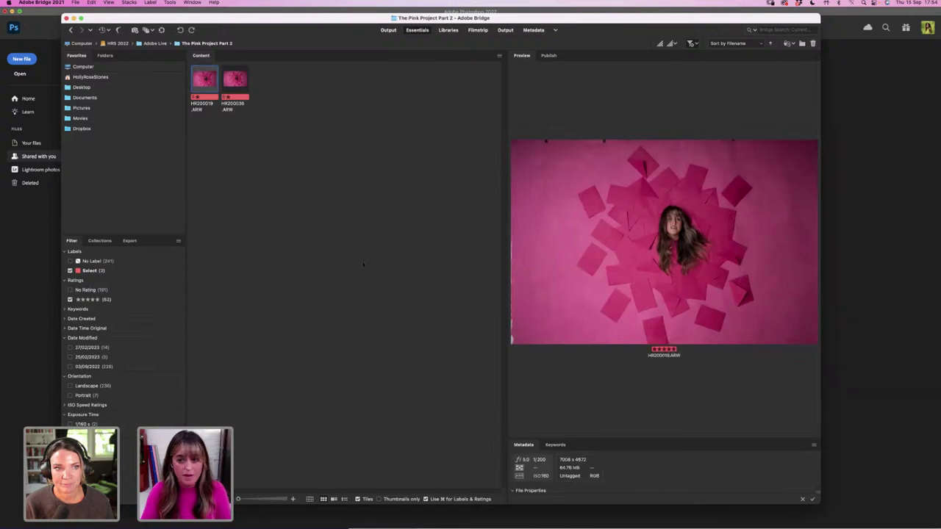
{"action": "key", "text": "Right"}
{"action": "key", "text": "Left"}
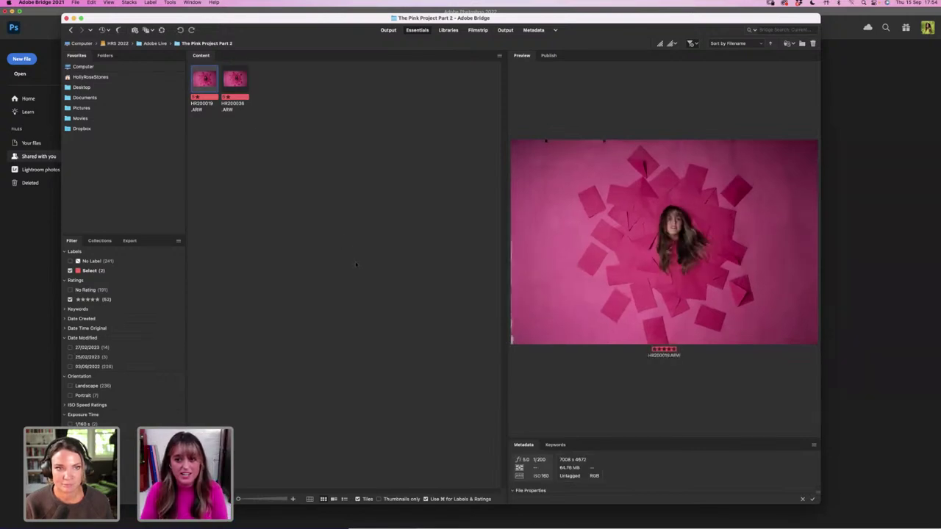
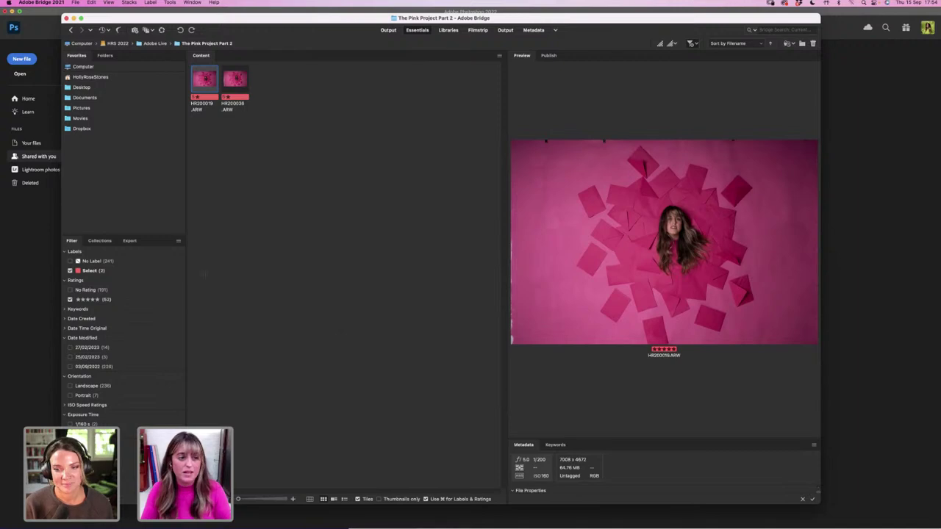
Browse all five-star shots from HR200199 through HR200151 without the Select label filter.
{"action": "left_click", "coordinate": [88, 270]}
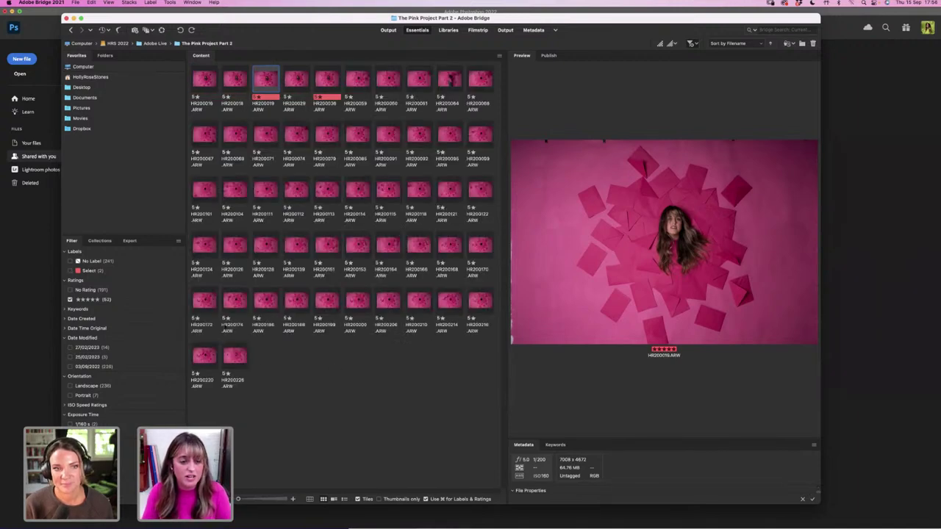
{"action": "left_click", "coordinate": [330, 304]}
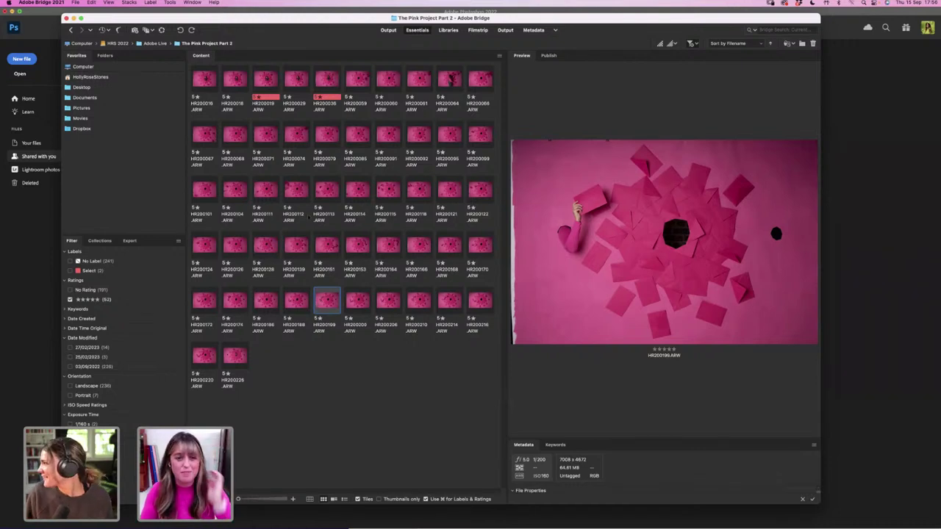
{"action": "left_click", "coordinate": [329, 136]}
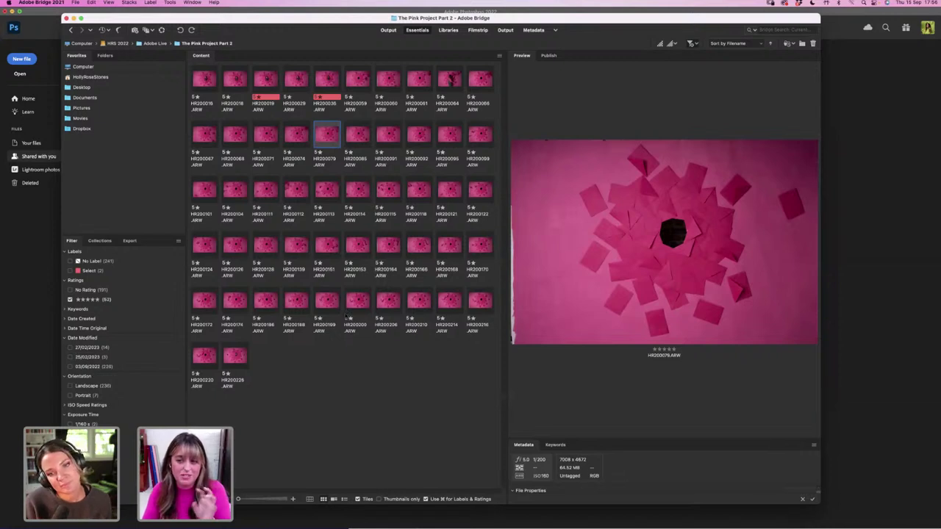
{"action": "key", "text": "Right"}
{"action": "key", "text": "Right"}
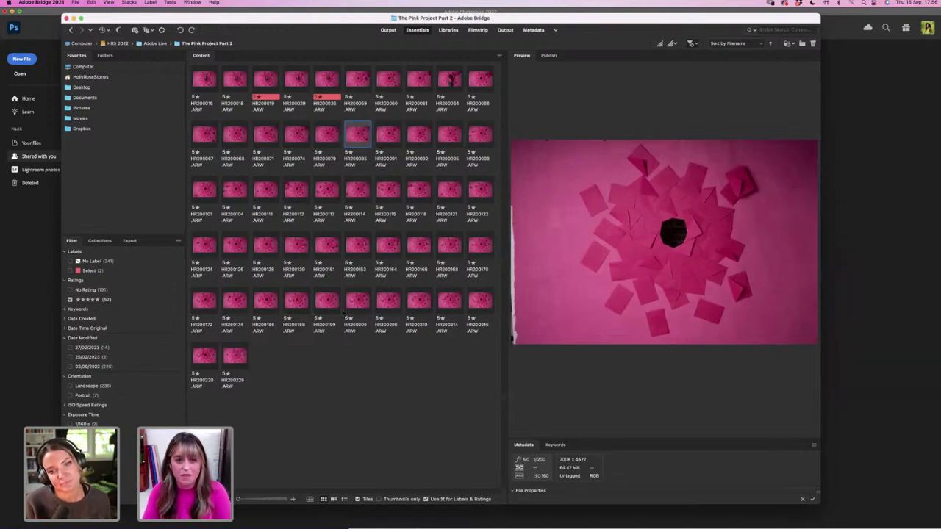
{"action": "key", "text": "Right"}
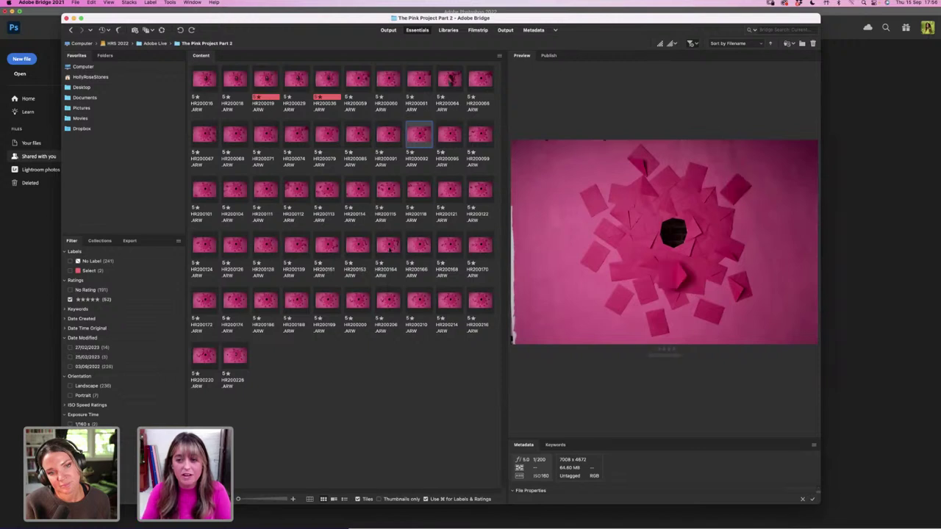
{"action": "key", "text": "Right"}
{"action": "key", "text": "Left"}
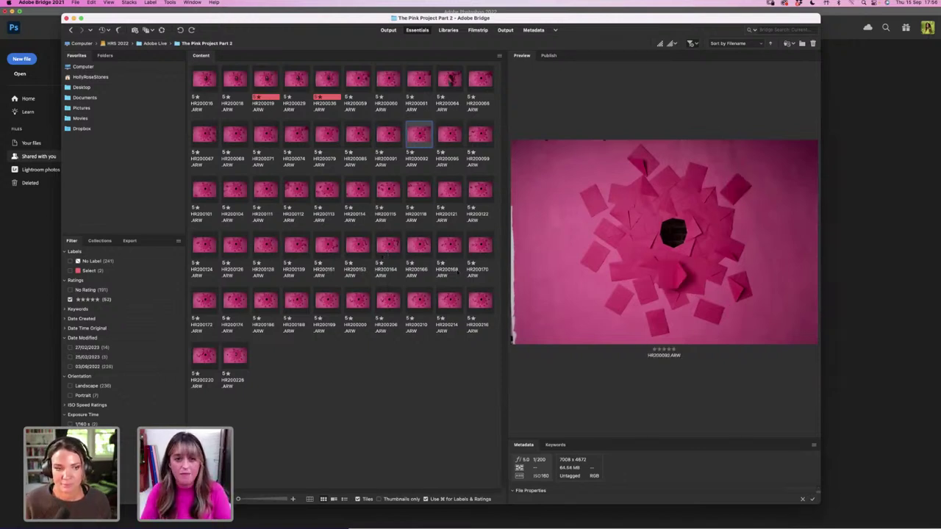
{"action": "key", "text": "Right"}
{"action": "key", "text": "Right"}
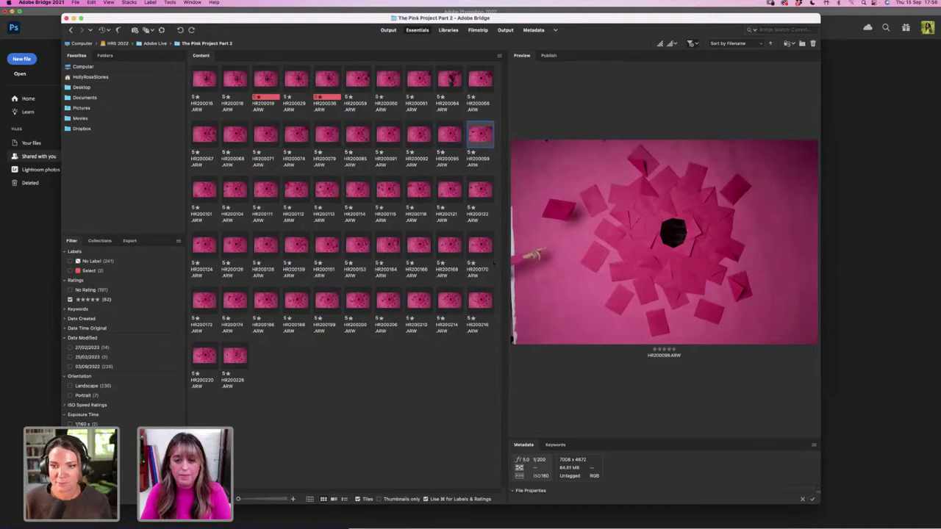
{"action": "key", "text": "Right"}
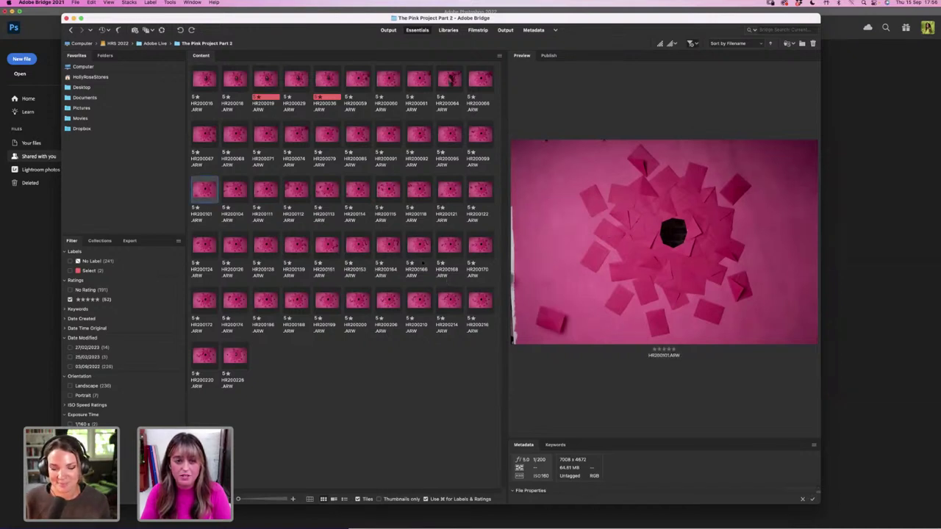
{"action": "key", "text": "Right"}
{"action": "key", "text": "Right"}
{"action": "key", "text": "Right"}
{"action": "key", "text": "Right"}
{"action": "key", "text": "Right"}
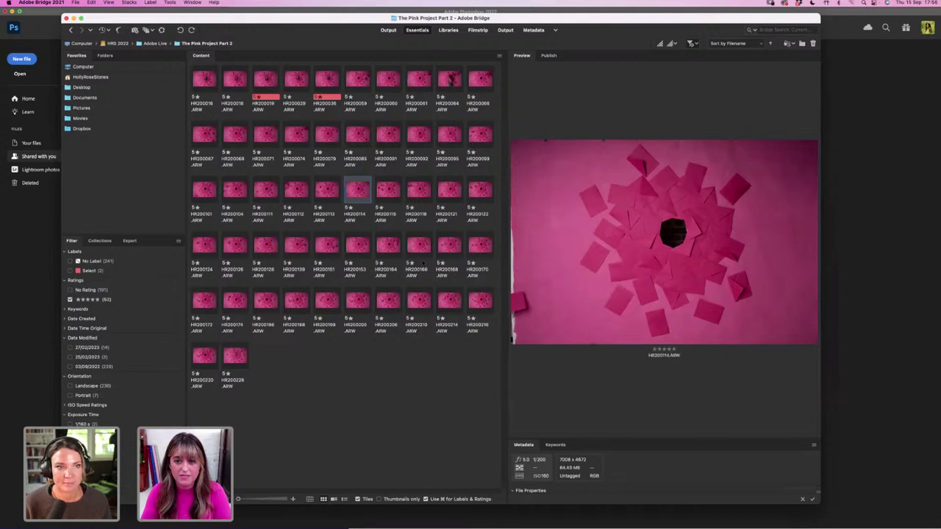
{"action": "key", "text": "Right"}
{"action": "key", "text": "Right"}
{"action": "key", "text": "Right"}
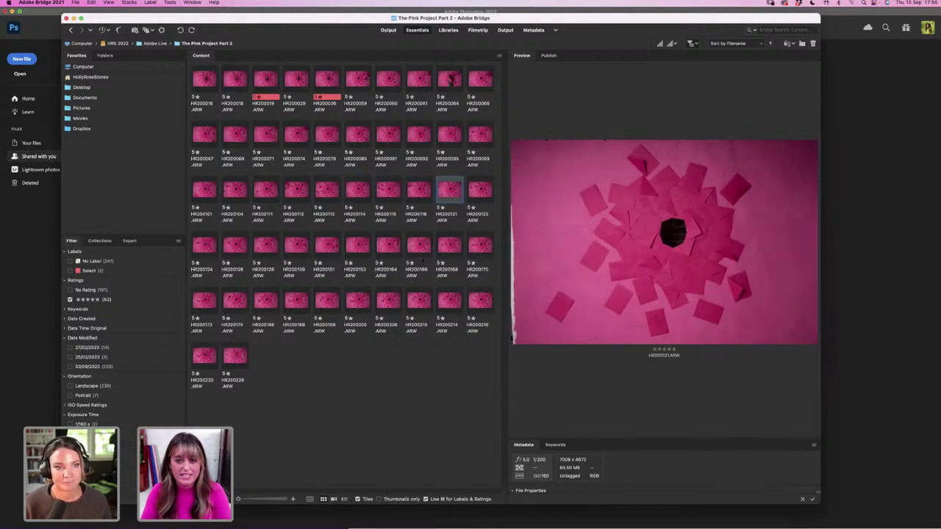
{"action": "key", "text": "Right"}
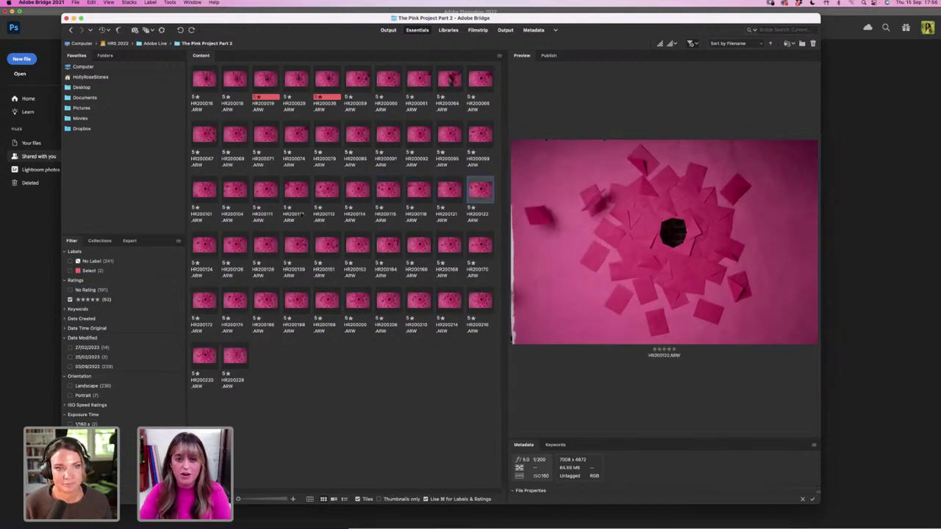
{"action": "key", "text": "Right"}
{"action": "key", "text": "Right"}
{"action": "key", "text": "Right"}
{"action": "key", "text": "Right"}
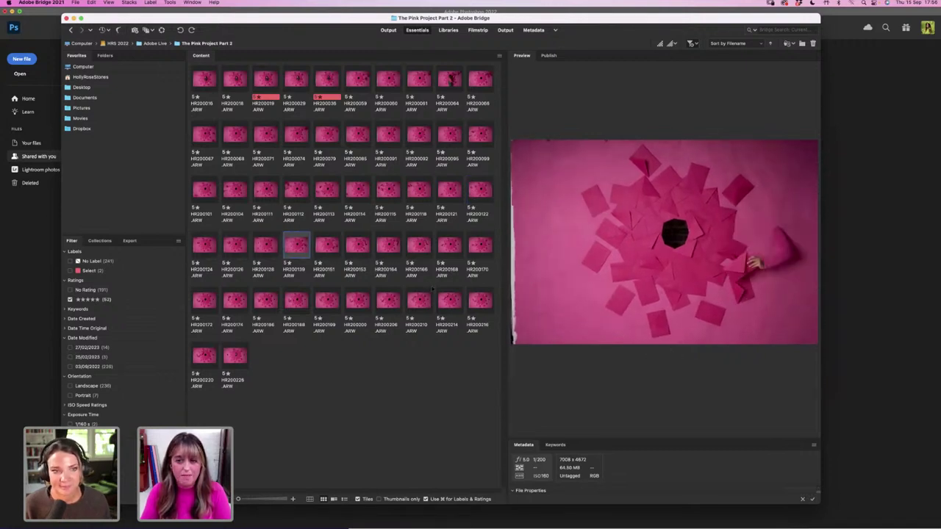
{"action": "key", "text": "Right"}
Filter to the two Select-labelled shots and compare HR200036 with face shot HR200019.
{"action": "left_click", "coordinate": [87, 271]}
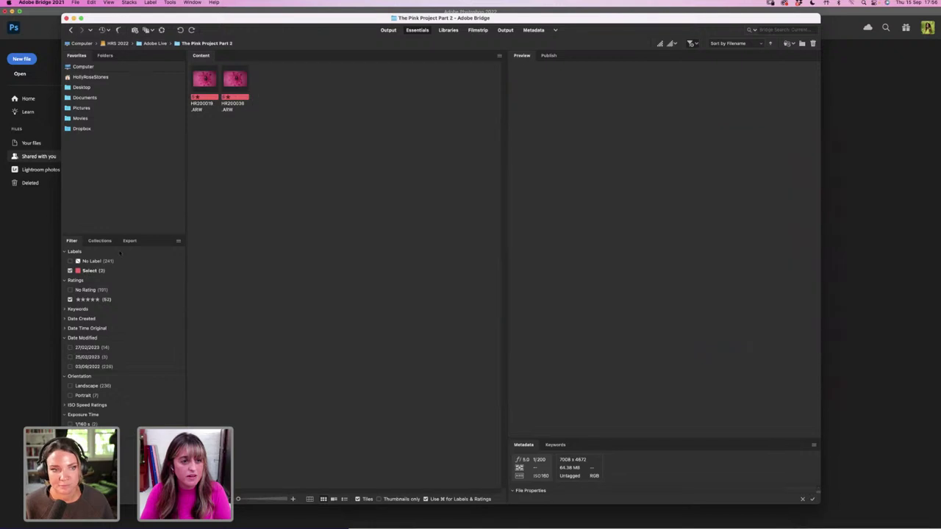
{"action": "left_click", "coordinate": [235, 81]}
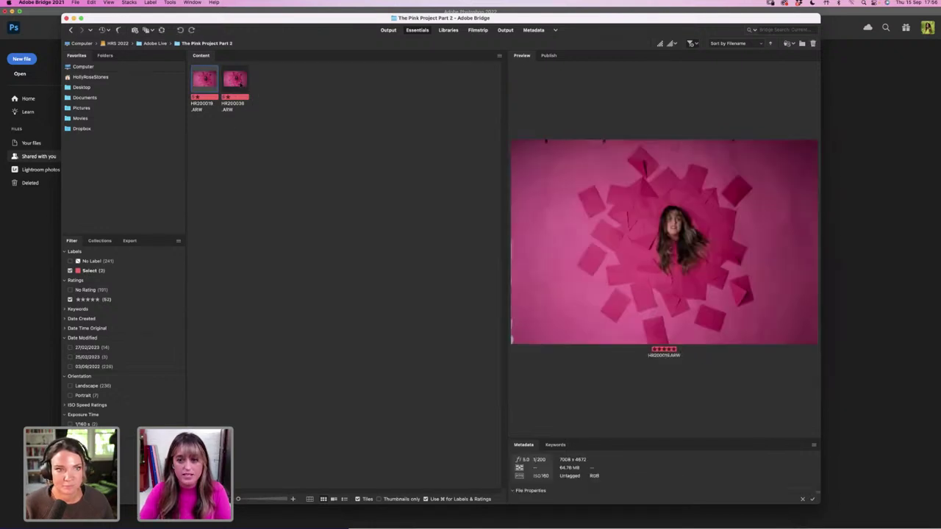
{"action": "left_click", "coordinate": [209, 81]}
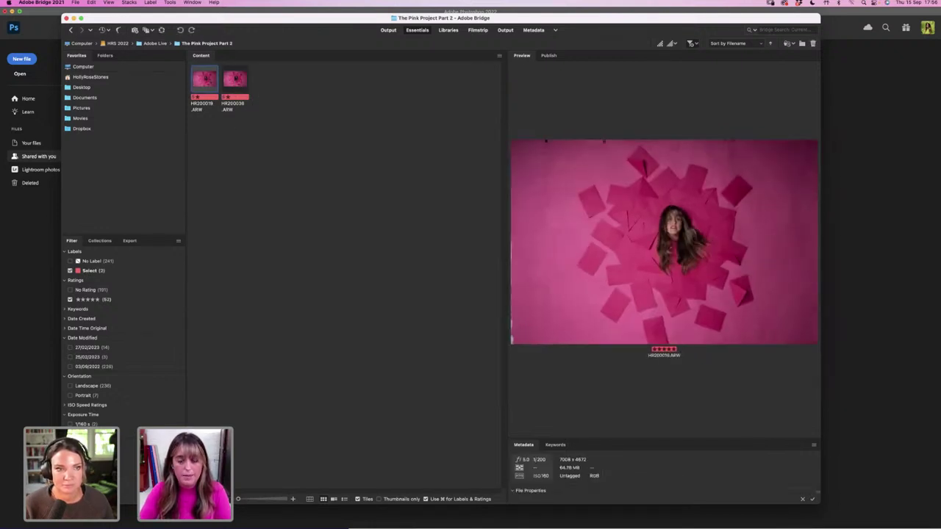
{"action": "left_click", "coordinate": [235, 79]}
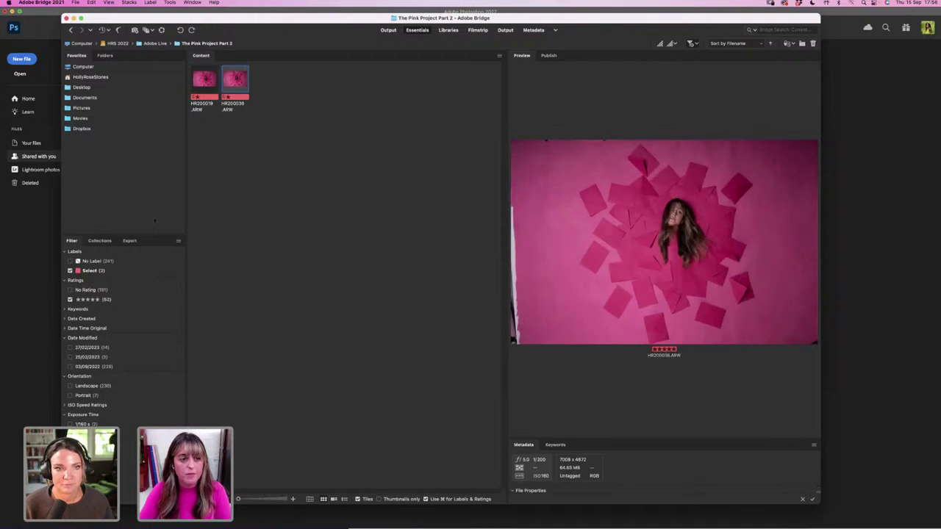
{"action": "left_click", "coordinate": [211, 82]}
Show all 52 five-star shots again, check face focus with the loupe, and preview HR200188.
{"action": "key", "text": "alt+super+a"}
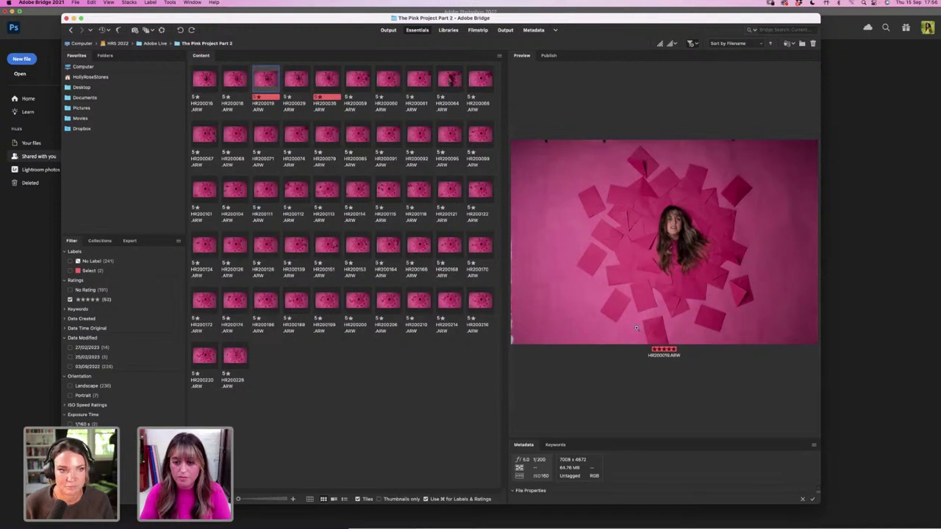
{"action": "left_click", "coordinate": [660, 340]}
{"action": "left_click", "coordinate": [666, 236]}
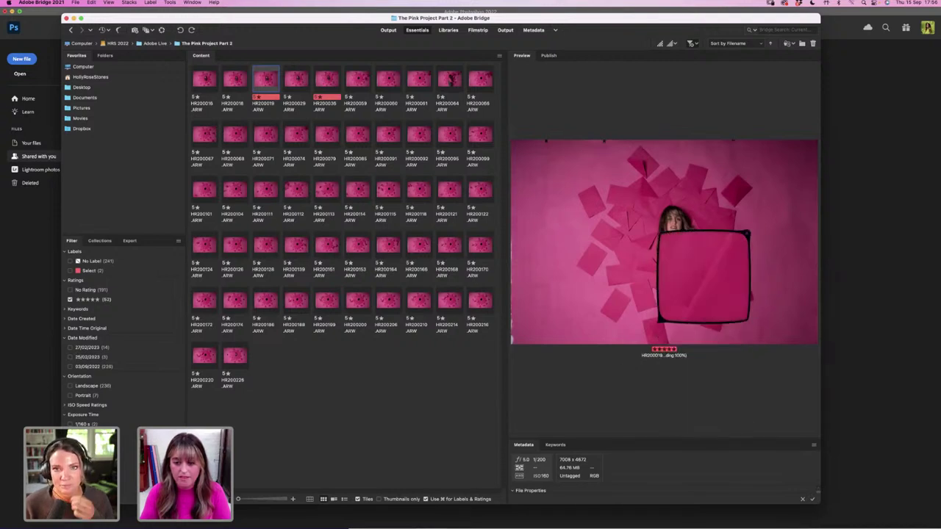
{"action": "left_click", "coordinate": [666, 325]}
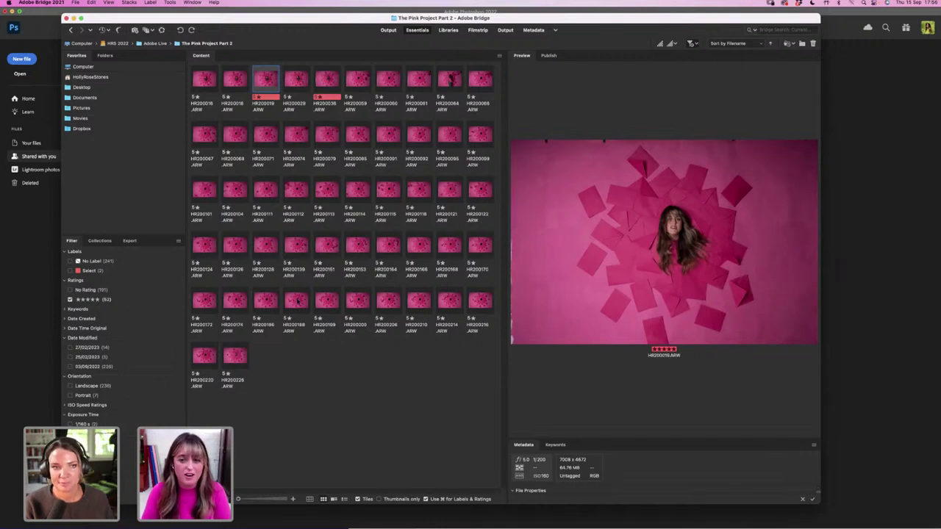
{"action": "left_click", "coordinate": [298, 300]}
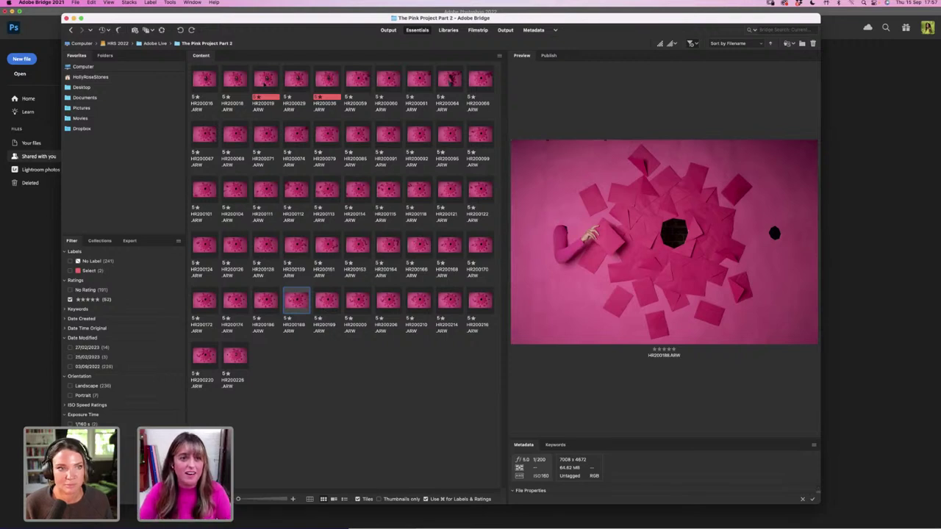
Review face shot HR200019 and the hand shots HR200164 through arm shot HR200188.
{"action": "left_click", "coordinate": [266, 78]}
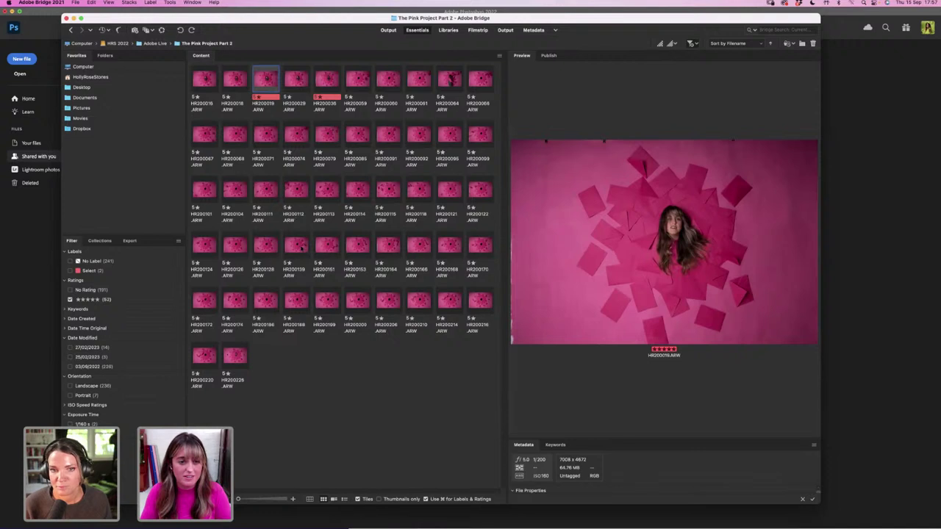
{"action": "left_click", "coordinate": [388, 244]}
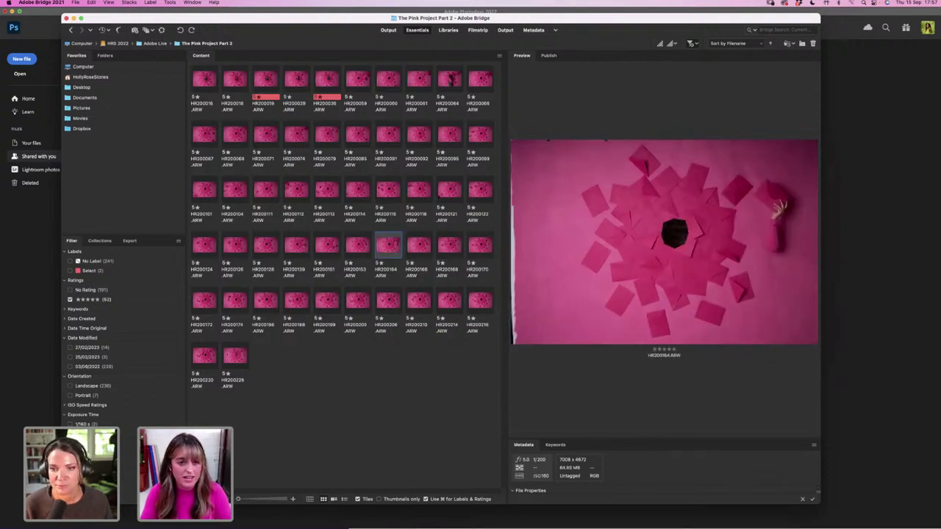
{"action": "key", "text": "Left"}
{"action": "key", "text": "Left"}
{"action": "key", "text": "Left"}
{"action": "key", "text": "Left"}
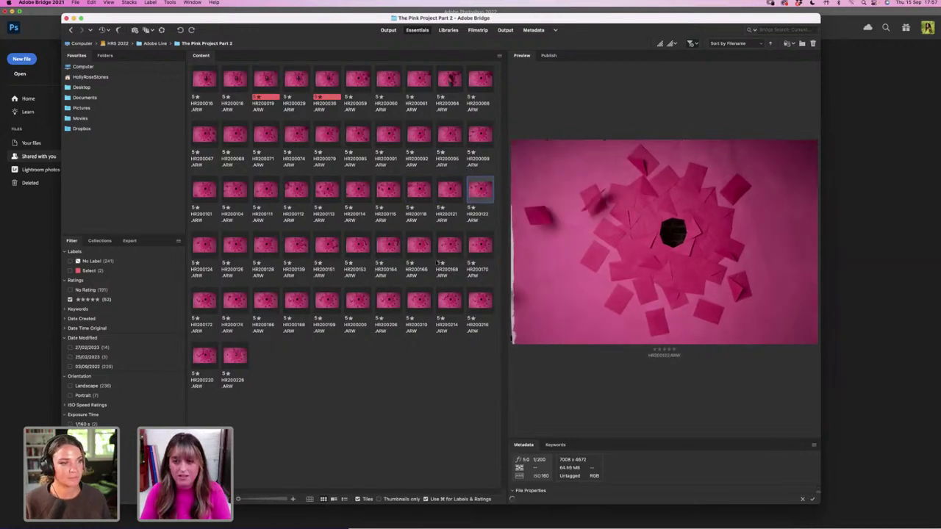
{"action": "key", "text": "Right"}
{"action": "key", "text": "Right"}
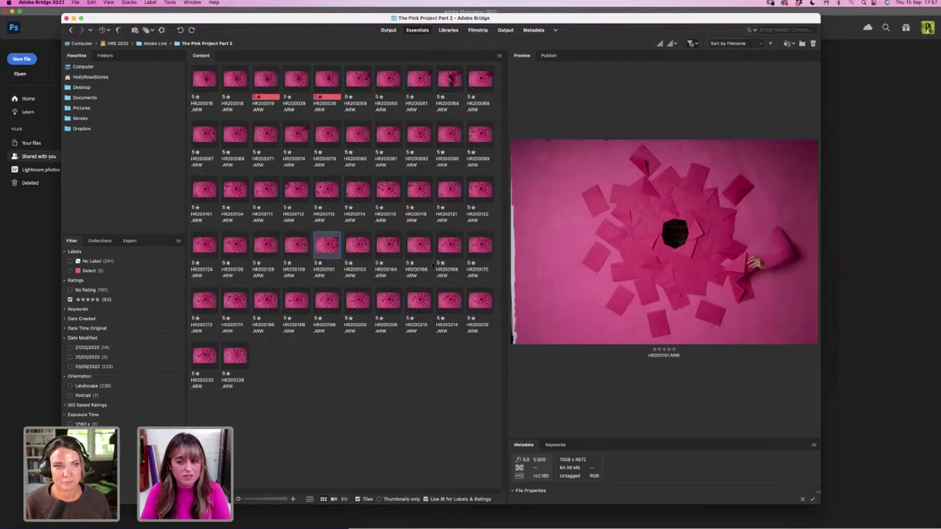
{"action": "key", "text": "Right"}
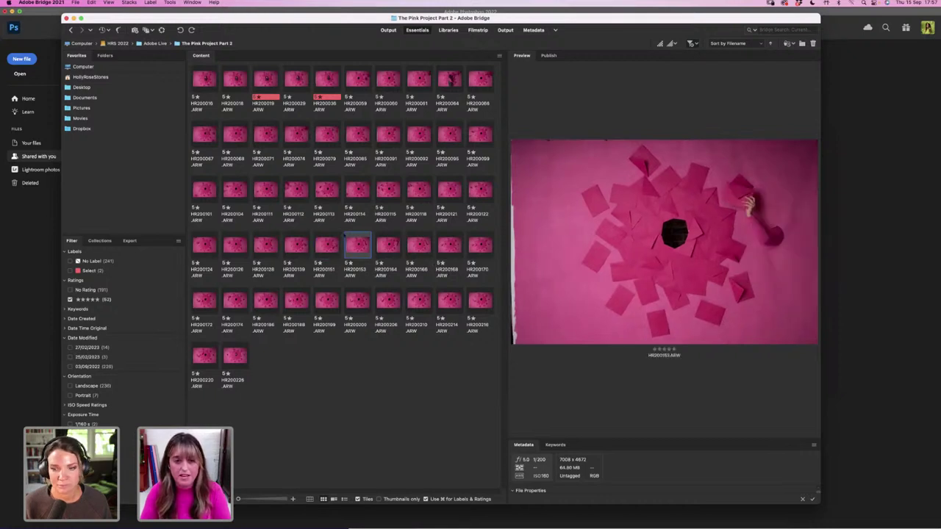
{"action": "key", "text": "Right"}
{"action": "key", "text": "Right"}
{"action": "key", "text": "Right"}
{"action": "key", "text": "Right"}
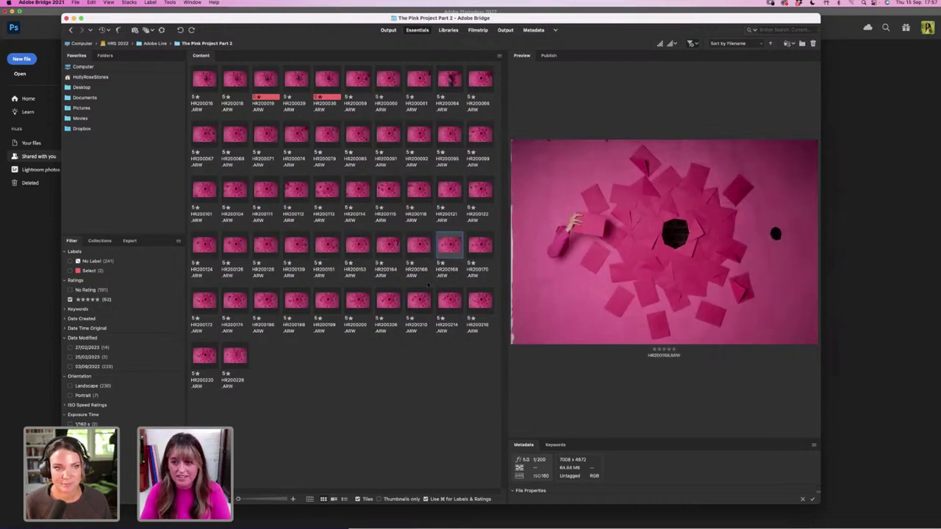
{"action": "key", "text": "Right"}
{"action": "key", "text": "Right"}
{"action": "key", "text": "Right"}
{"action": "key", "text": "Right"}
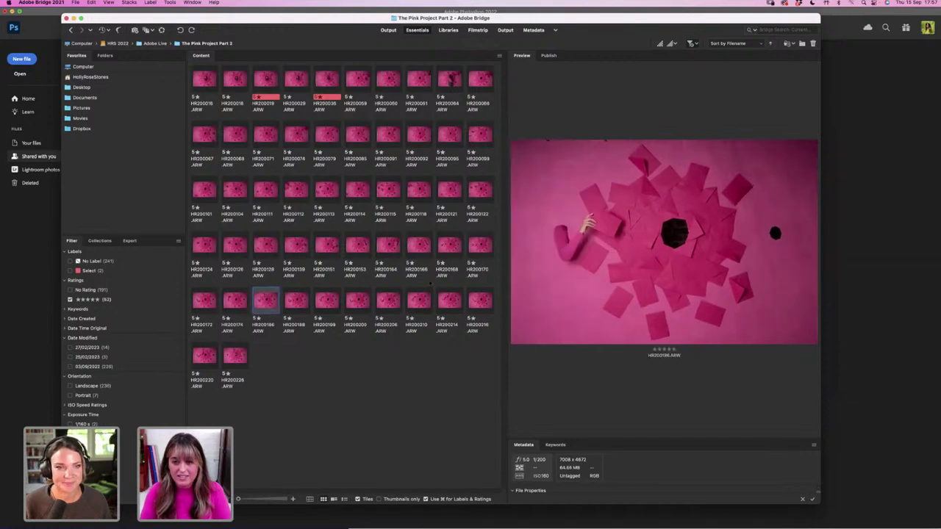
Pick the empty-hole shot HR200071 and open it in Photoshop's Camera Raw.
{"action": "left_click", "coordinate": [418, 189]}
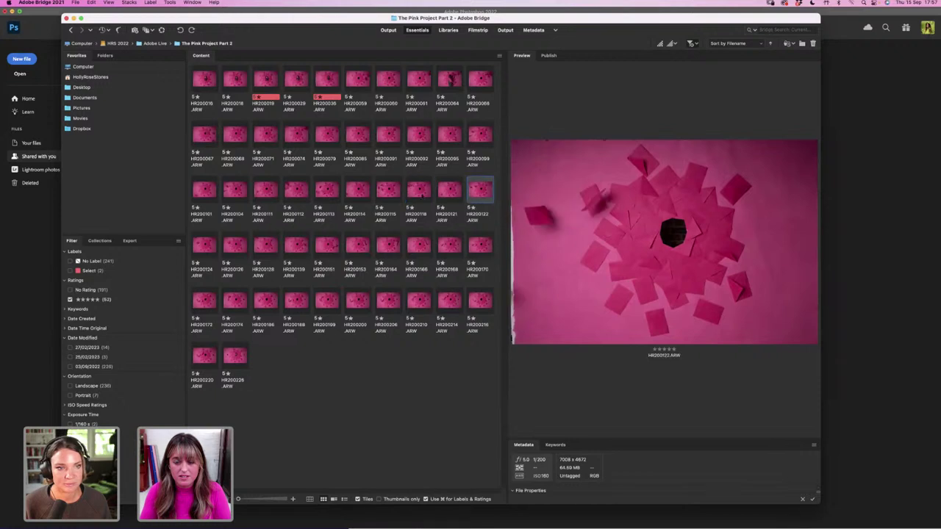
{"action": "left_click", "coordinate": [266, 134]}
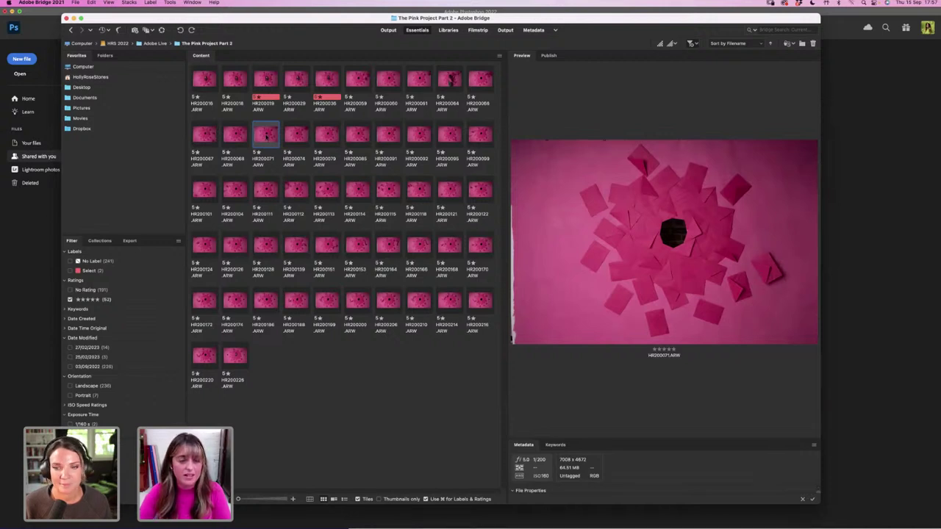
{"action": "key", "text": "super+Tab"}
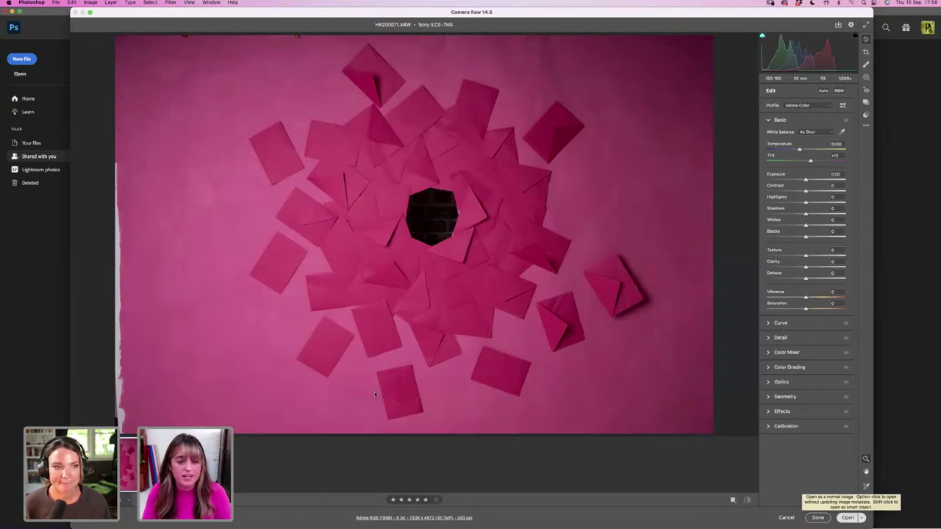
Open HR200071 from Camera Raw, zoom out, and convert its Background into Layer 0.
{"action": "key", "text": "Return"}
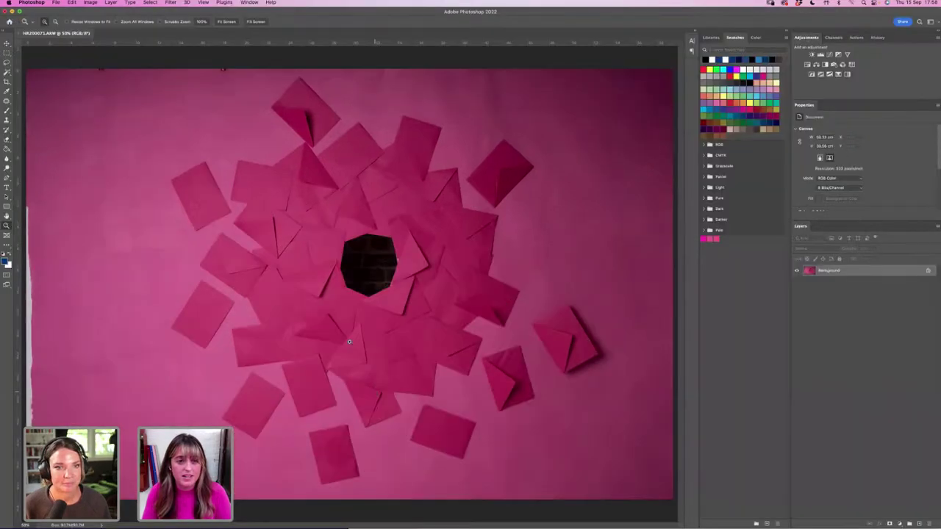
{"action": "left_click", "coordinate": [257, 257], "text": "alt"}
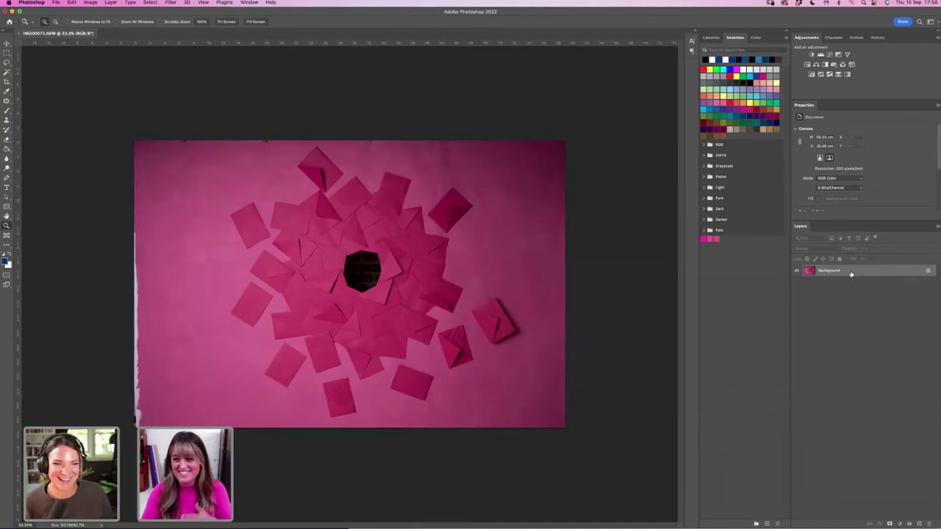
{"action": "double_click", "coordinate": [851, 272]}
{"action": "key", "text": "Return"}
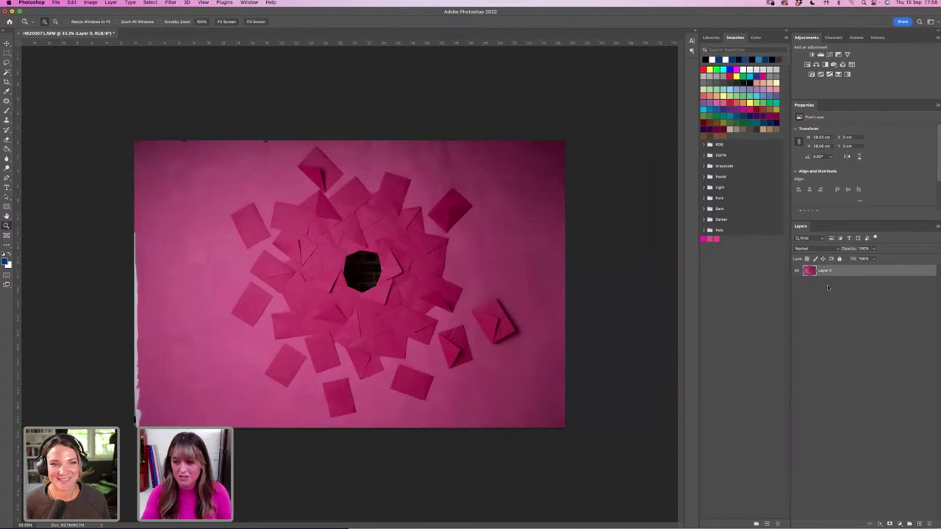
{"action": "left_click", "coordinate": [6, 44]}
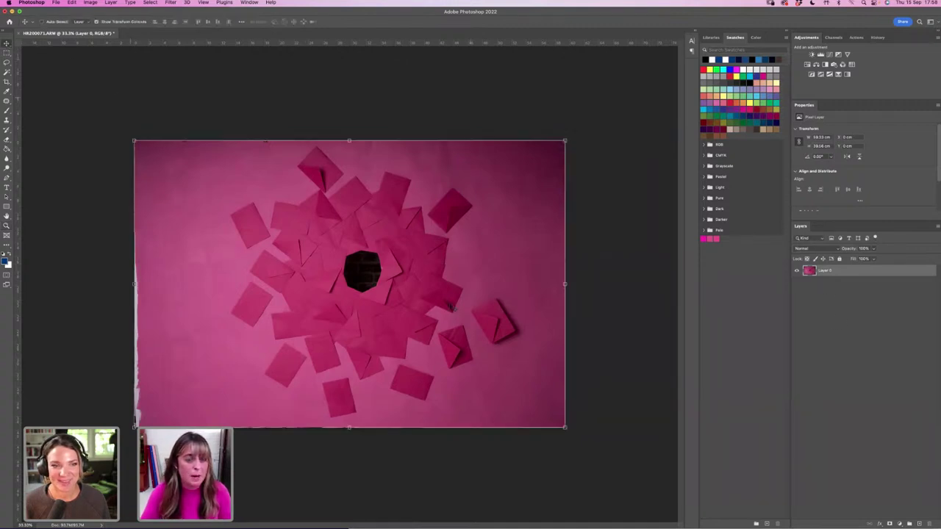
{"action": "left_click", "coordinate": [851, 359]}
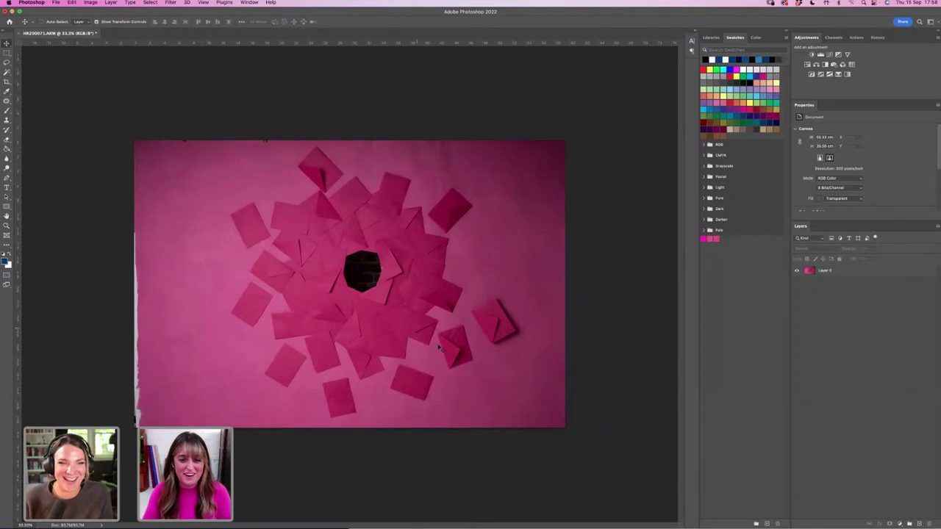
{"action": "left_click", "coordinate": [836, 272]}
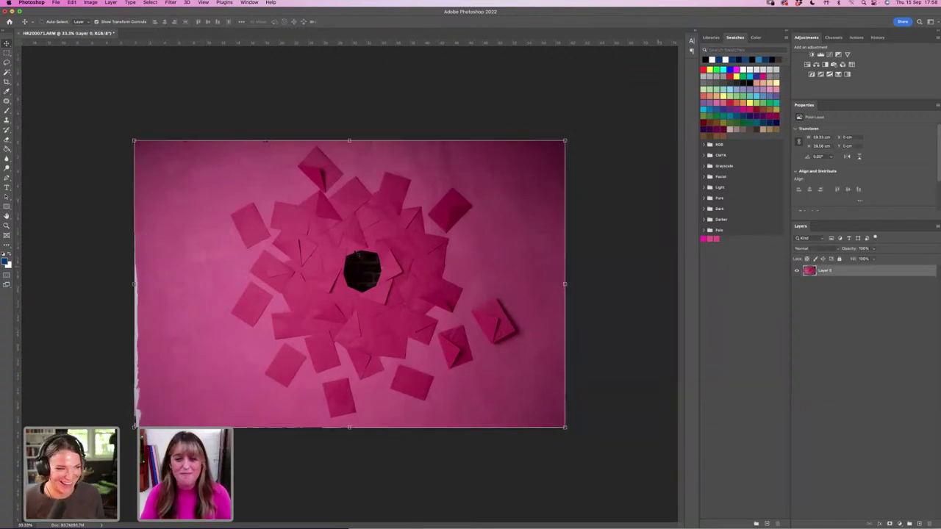
In Bridge, filter to Select-labelled shots and open face shot HR200019 through Camera Raw.
{"action": "mouse_move", "coordinate": [369, 527]}
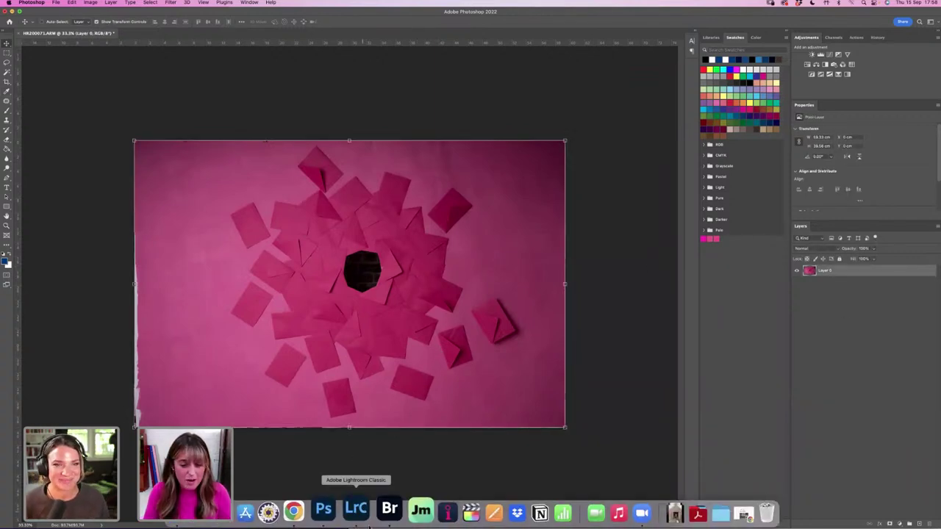
{"action": "left_click", "coordinate": [386, 509]}
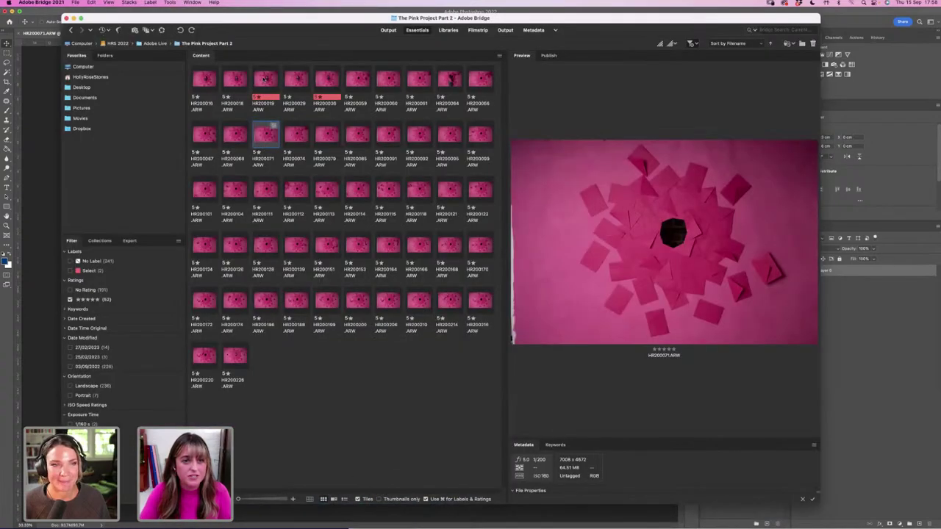
{"action": "left_click", "coordinate": [264, 79]}
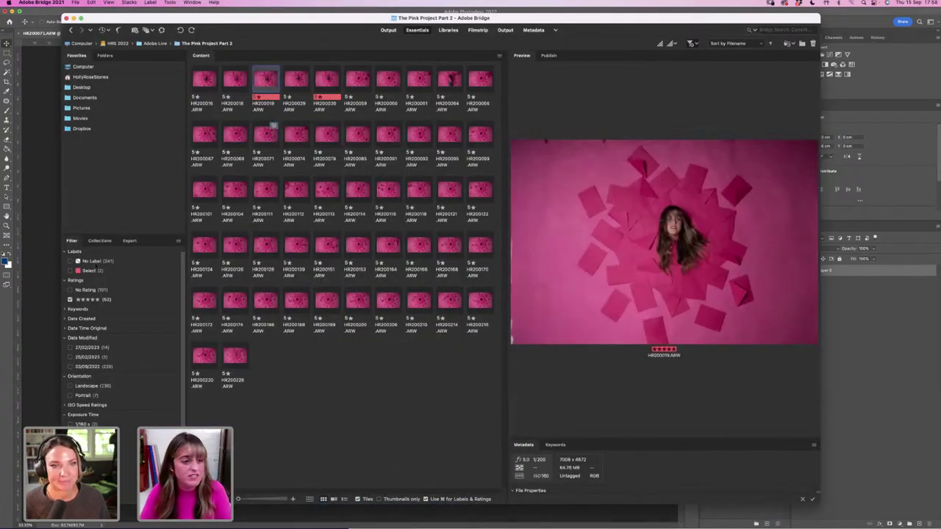
{"action": "left_click", "coordinate": [86, 270]}
{"action": "left_click", "coordinate": [236, 81]}
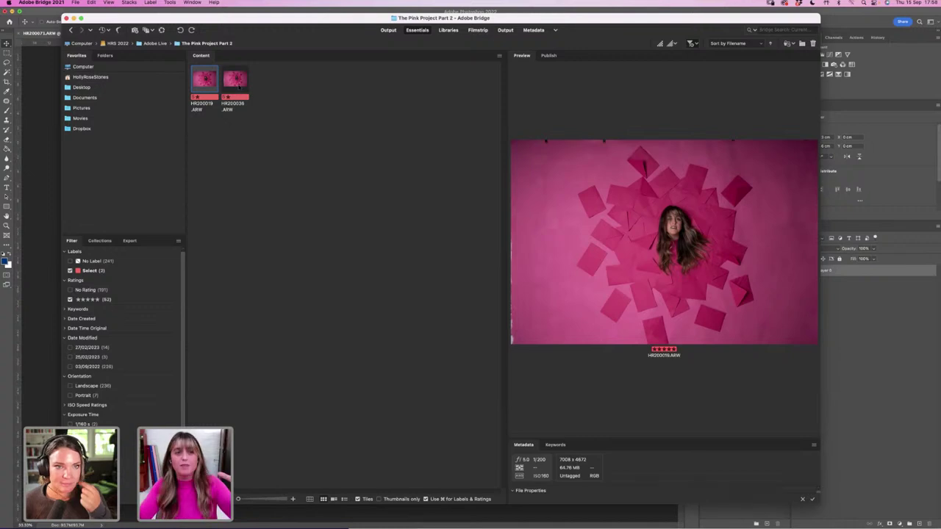
{"action": "key", "text": "super+Tab"}
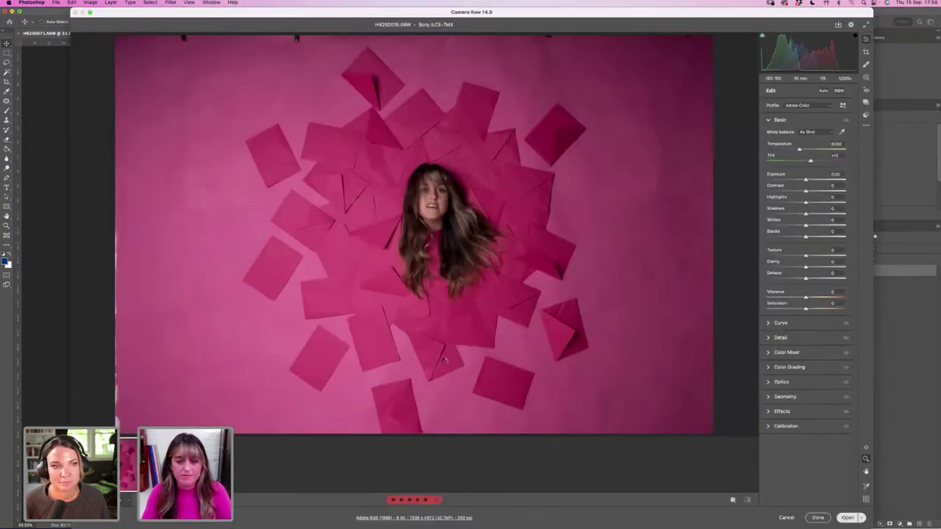
{"action": "key", "text": "Return"}
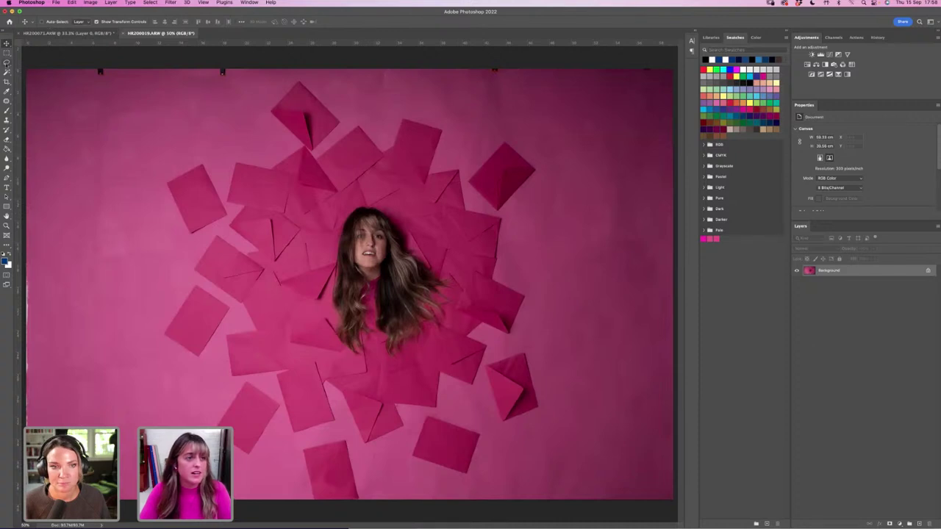
Lasso the woman's head with its surrounding envelopes in HR200019, then return to HR200071.
{"action": "left_click", "coordinate": [6, 63]}
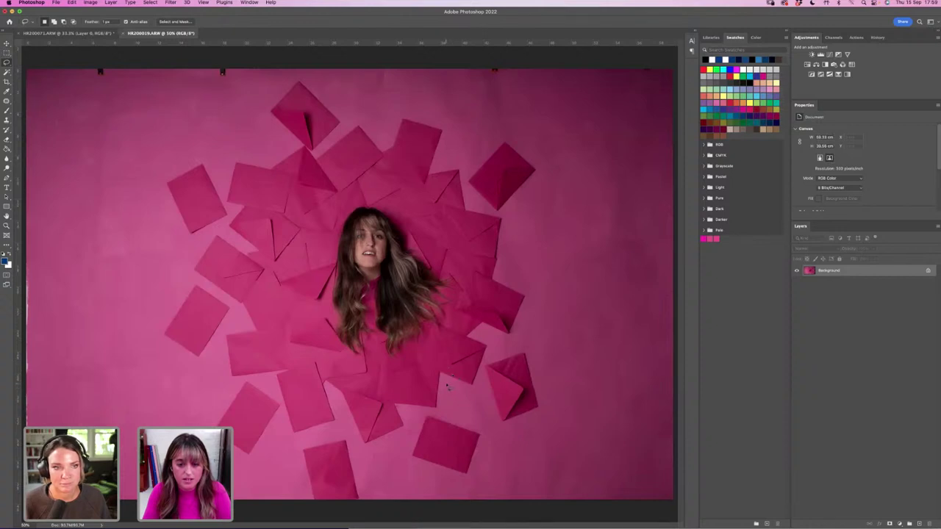
{"action": "mouse_move", "coordinate": [463, 396]}
{"action": "left_mouse_down"}
{"action": "mouse_move", "coordinate": [491, 358]}
{"action": "mouse_move", "coordinate": [525, 336]}
{"action": "mouse_move", "coordinate": [533, 299]}
{"action": "mouse_move", "coordinate": [512, 258]}
{"action": "mouse_move", "coordinate": [507, 214]}
{"action": "mouse_move", "coordinate": [477, 207]}
{"action": "mouse_move", "coordinate": [462, 171]}
{"action": "mouse_move", "coordinate": [443, 165]}
{"action": "mouse_move", "coordinate": [450, 136]}
{"action": "mouse_move", "coordinate": [421, 108]}
{"action": "mouse_move", "coordinate": [377, 125]}
{"action": "mouse_move", "coordinate": [353, 122]}
{"action": "mouse_move", "coordinate": [321, 150]}
{"action": "mouse_move", "coordinate": [229, 158]}
{"action": "left_mouse_up"}
{"action": "left_click_drag", "start_coordinate": [232, 213], "coordinate": [240, 245]}
{"action": "mouse_move", "coordinate": [195, 269]}
{"action": "left_mouse_down"}
{"action": "mouse_move", "coordinate": [241, 311]}
{"action": "mouse_move", "coordinate": [218, 349]}
{"action": "mouse_move", "coordinate": [225, 384]}
{"action": "mouse_move", "coordinate": [265, 383]}
{"action": "mouse_move", "coordinate": [296, 446]}
{"action": "mouse_move", "coordinate": [343, 429]}
{"action": "mouse_move", "coordinate": [365, 453]}
{"action": "mouse_move", "coordinate": [388, 450]}
{"action": "mouse_move", "coordinate": [409, 437]}
{"action": "mouse_move", "coordinate": [413, 419]}
{"action": "mouse_move", "coordinate": [439, 414]}
{"action": "mouse_move", "coordinate": [450, 391]}
{"action": "left_mouse_up"}
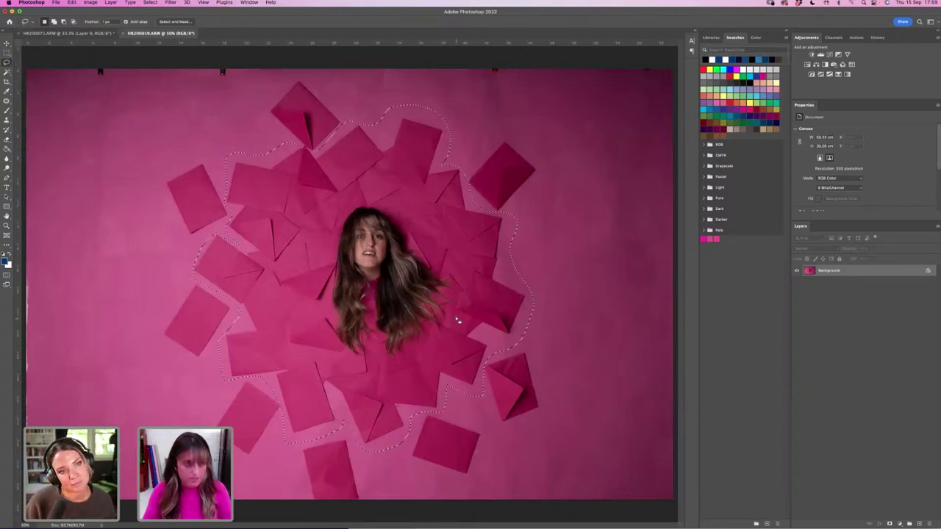
{"action": "left_click", "coordinate": [71, 33]}
{"action": "left_click", "coordinate": [71, 2]}
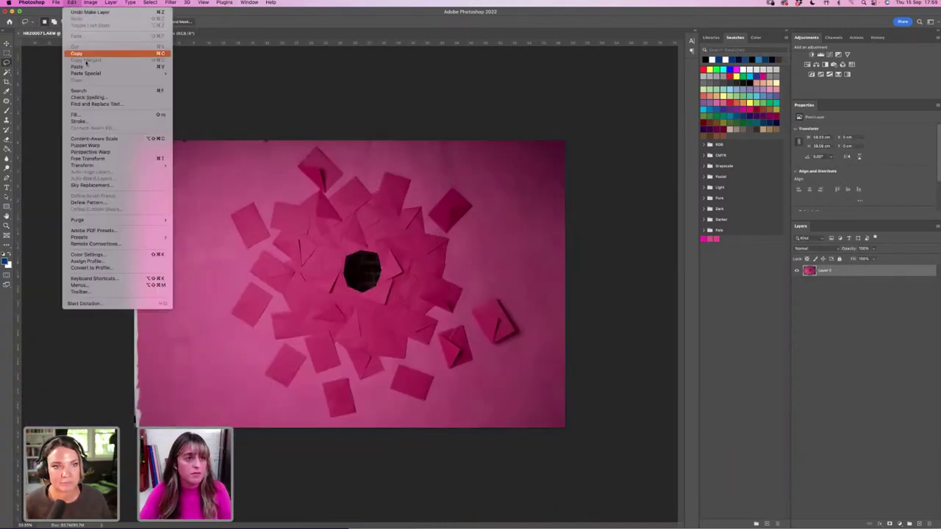
Paste the copied head area in place as Layer 1 and zoom to 50%.
{"action": "mouse_move", "coordinate": [147, 73]}
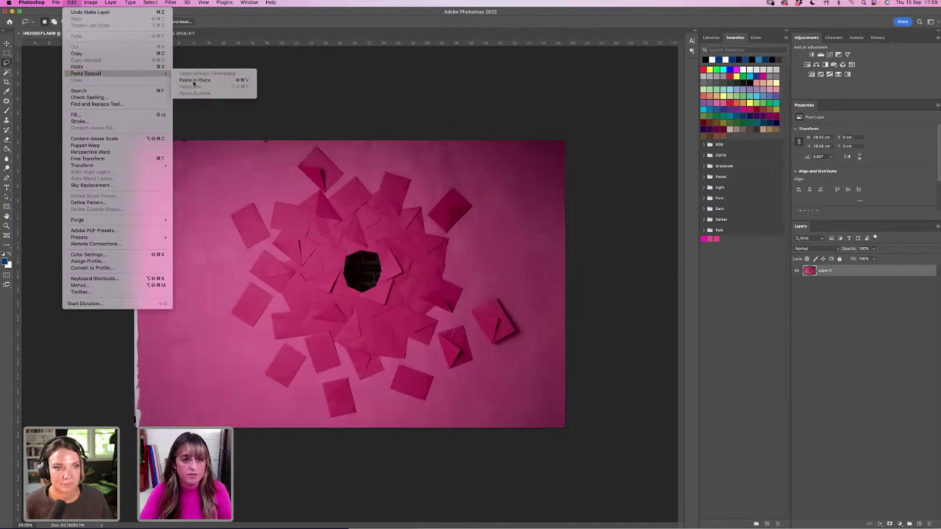
{"action": "left_click", "coordinate": [194, 80]}
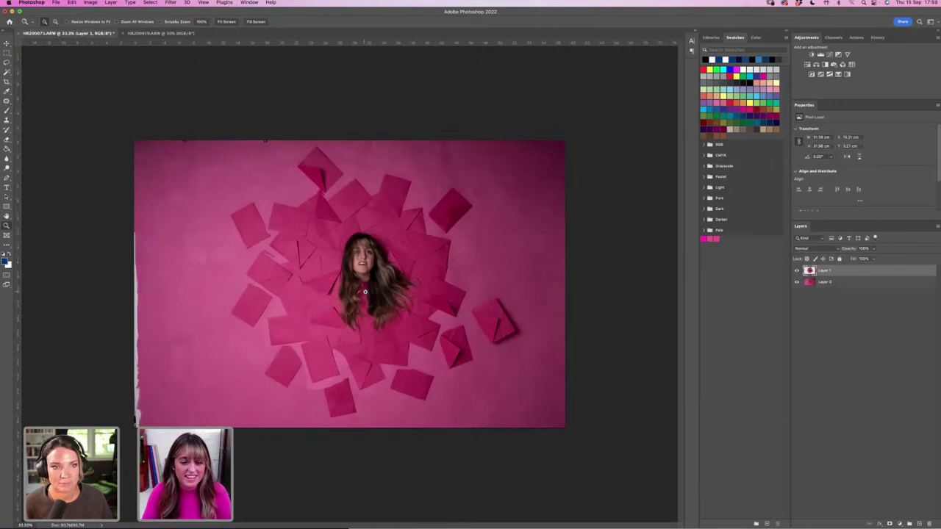
{"action": "left_click", "coordinate": [353, 286]}
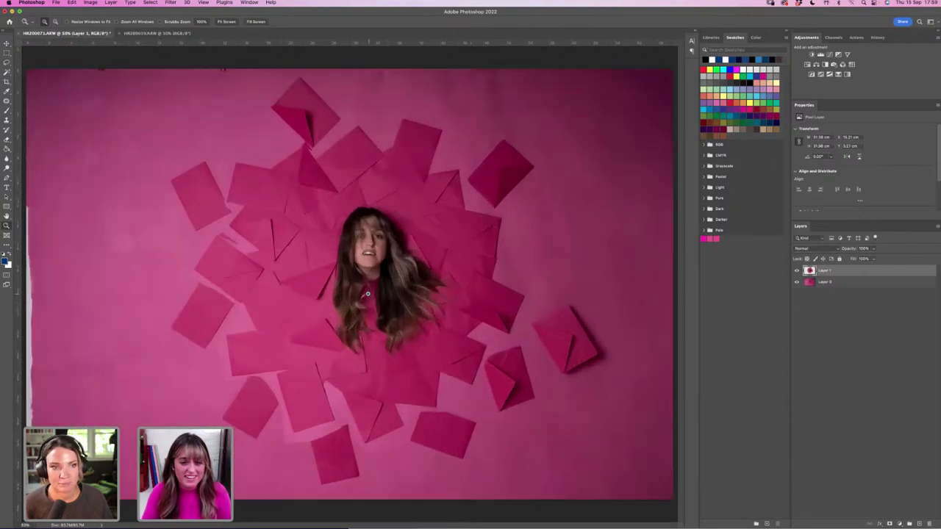
Compare Layer 1 against the hole photo and lower its opacity to about 48%.
{"action": "left_click", "coordinate": [797, 272]}
{"action": "left_click", "coordinate": [796, 273]}
{"action": "left_click", "coordinate": [797, 273]}
{"action": "left_click", "coordinate": [796, 272]}
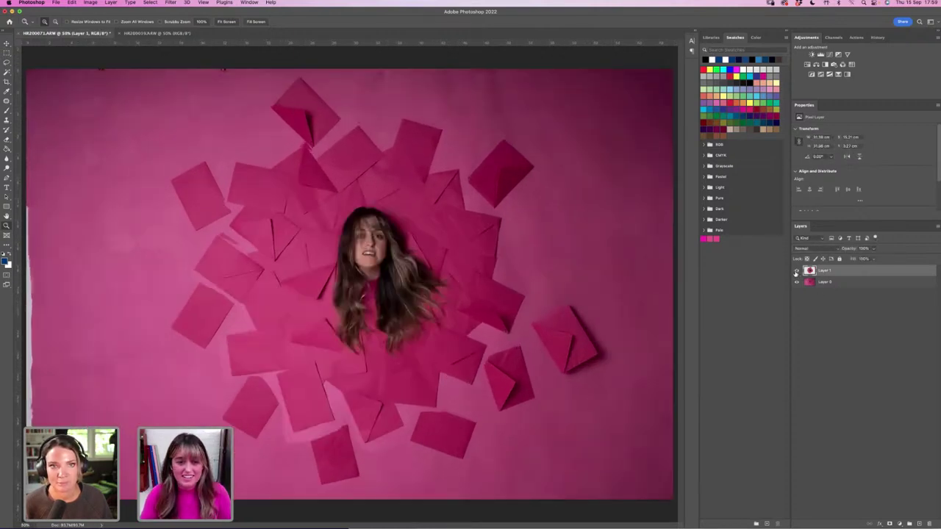
{"action": "left_click", "coordinate": [796, 272]}
{"action": "left_click", "coordinate": [797, 272]}
{"action": "left_click", "coordinate": [796, 272]}
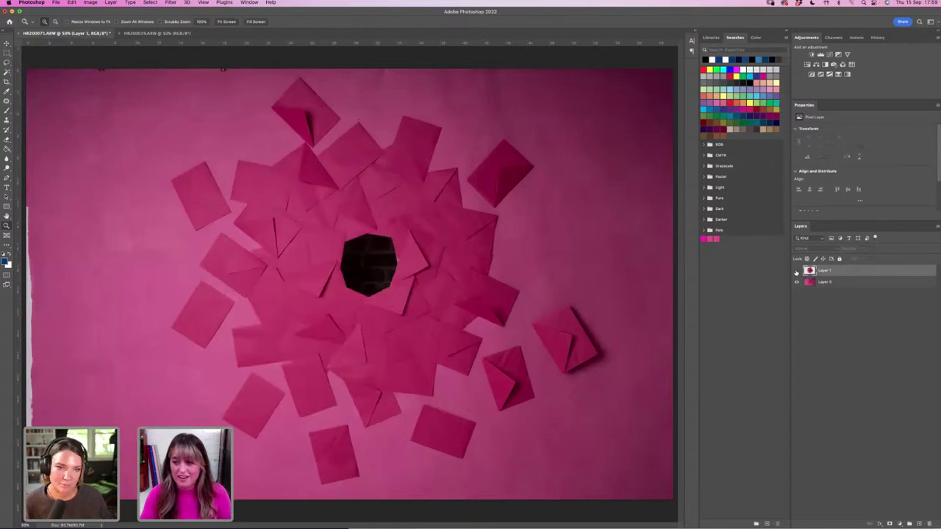
{"action": "left_click", "coordinate": [796, 272]}
{"action": "left_click", "coordinate": [873, 248]}
{"action": "left_click_drag", "start_coordinate": [874, 258], "coordinate": [861, 260]}
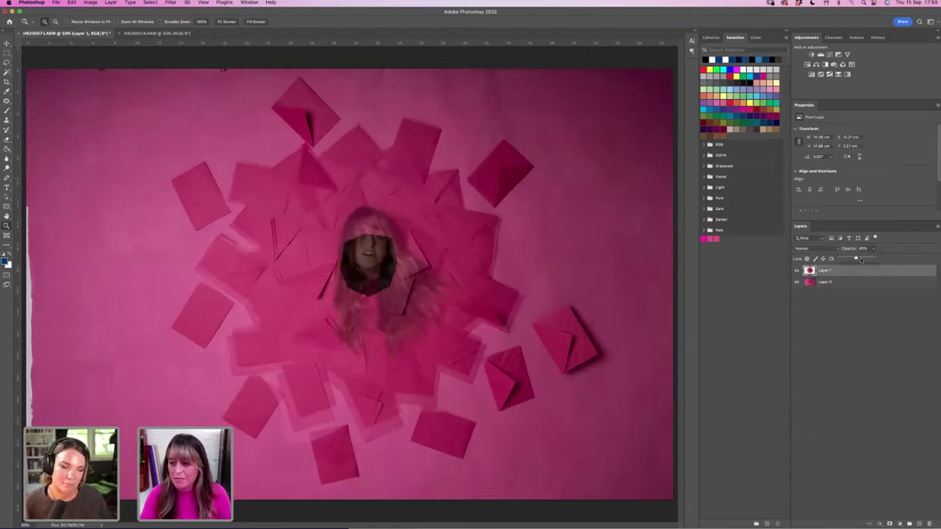
Move Layer 1 up about 1 cm to line up with the hole and shrink it slightly.
{"action": "key", "text": "v"}
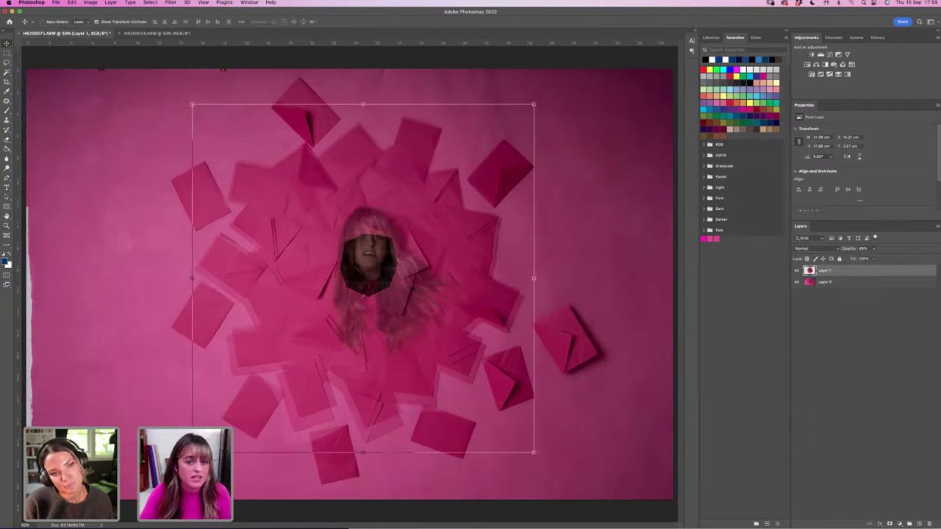
{"action": "left_click_drag", "start_coordinate": [404, 277], "coordinate": [412, 281]}
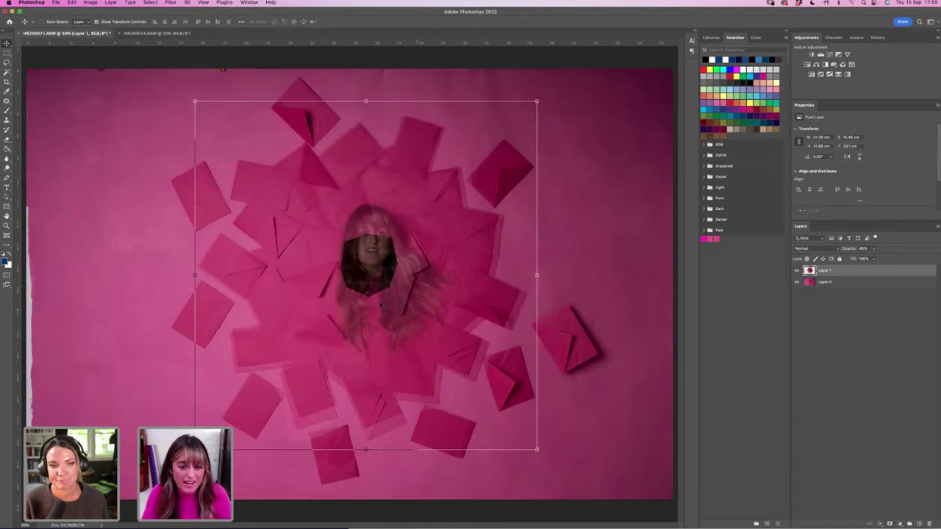
{"action": "left_click_drag", "start_coordinate": [397, 307], "coordinate": [393, 295]}
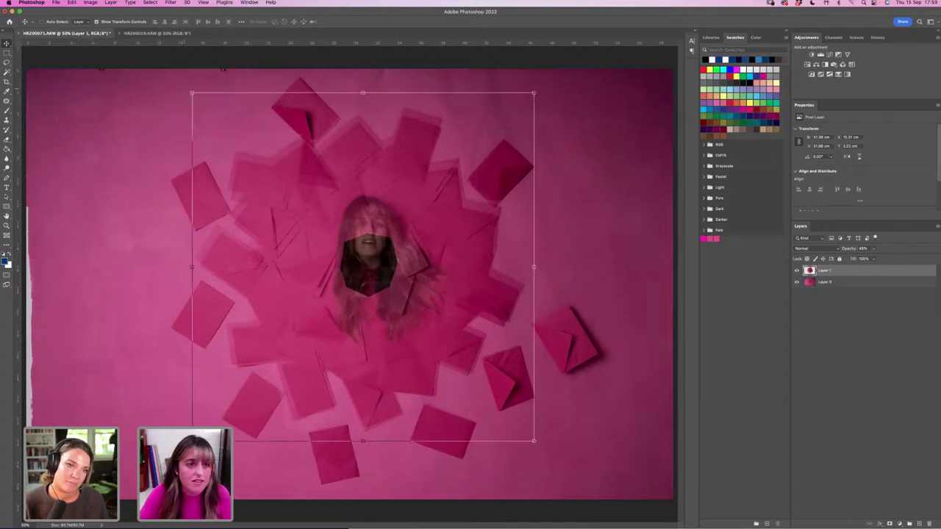
{"action": "left_click_drag", "start_coordinate": [190, 90], "coordinate": [199, 99]}
{"action": "left_click_drag", "start_coordinate": [533, 99], "coordinate": [529, 102]}
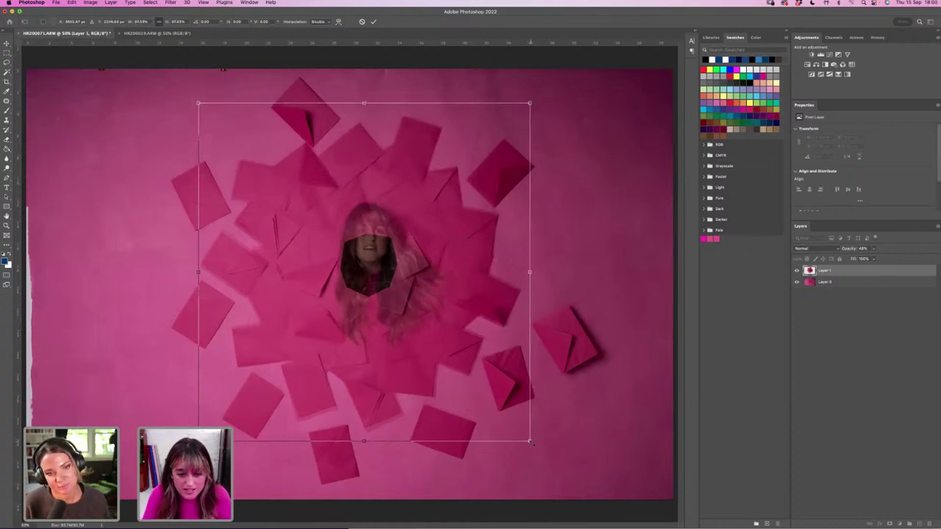
{"action": "left_click_drag", "start_coordinate": [533, 443], "coordinate": [526, 437]}
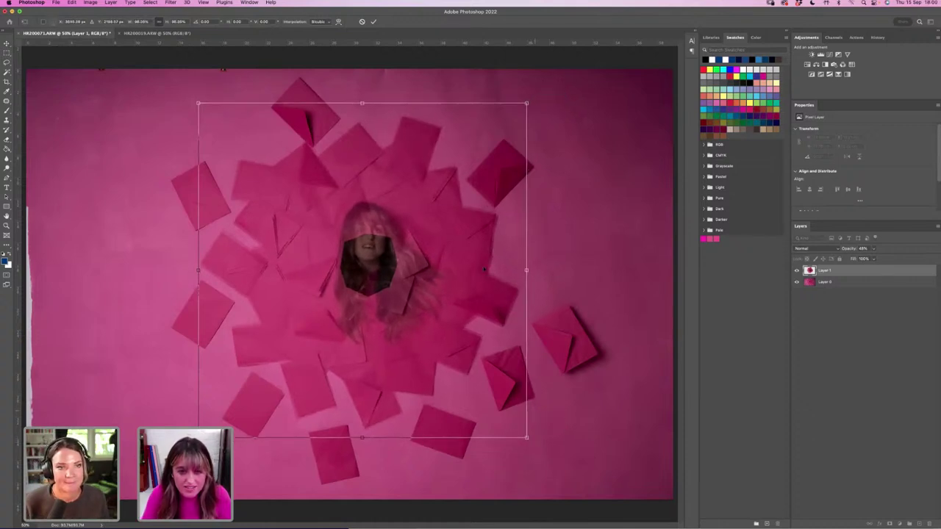
{"action": "key", "text": "Down"}
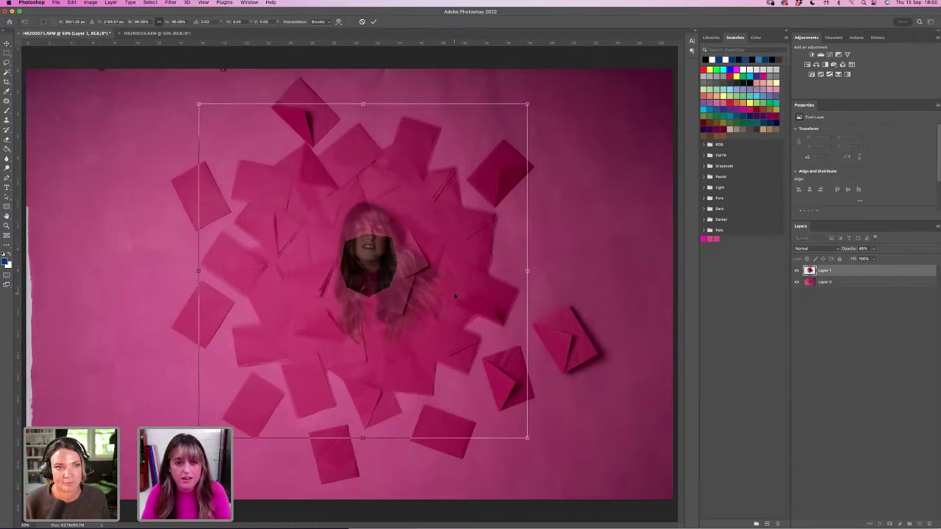
{"action": "key", "text": "Right"}
{"action": "key", "text": "Right"}
{"action": "key", "text": "Up"}
{"action": "key", "text": "Up"}
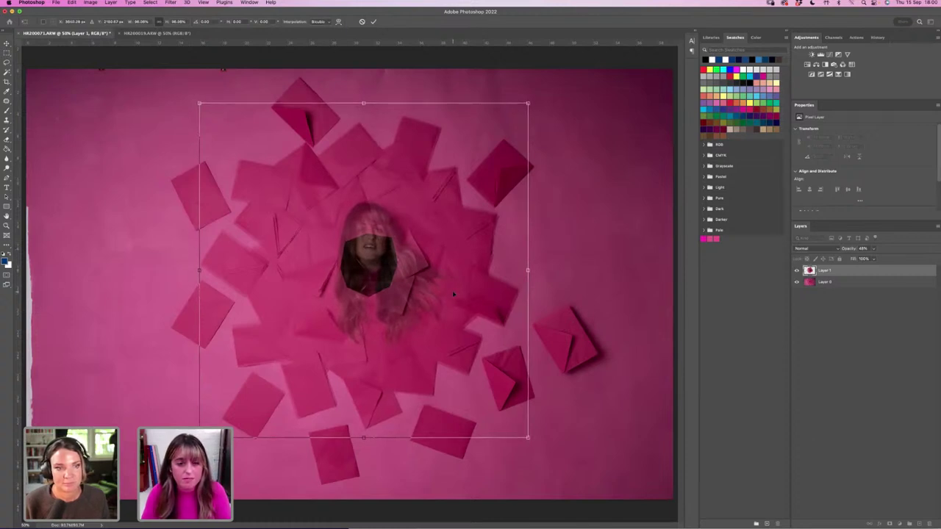
{"action": "key", "text": "Down"}
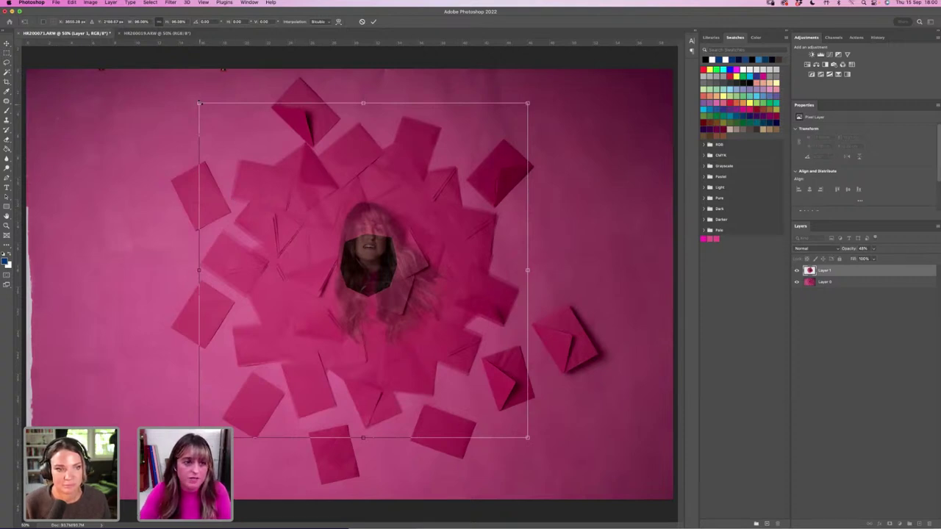
Fine-tune the face layer's size and position, then restore its opacity to 100%.
{"action": "left_click_drag", "start_coordinate": [199, 102], "coordinate": [197, 101]}
{"action": "key", "text": "Down"}
{"action": "key", "text": "Down"}
{"action": "key", "text": "Down"}
{"action": "key", "text": "Down"}
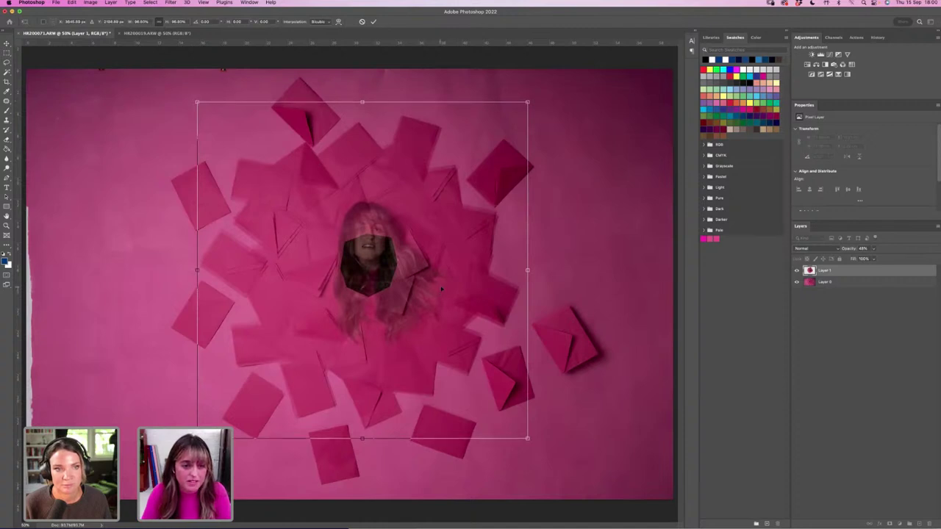
{"action": "key", "text": "Down"}
{"action": "key", "text": "Down"}
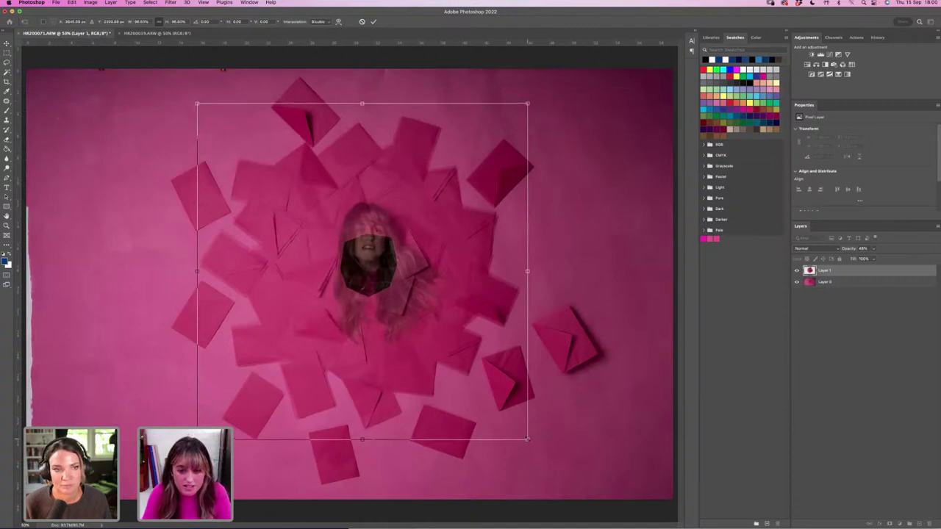
{"action": "left_click_drag", "start_coordinate": [528, 438], "coordinate": [526, 439]}
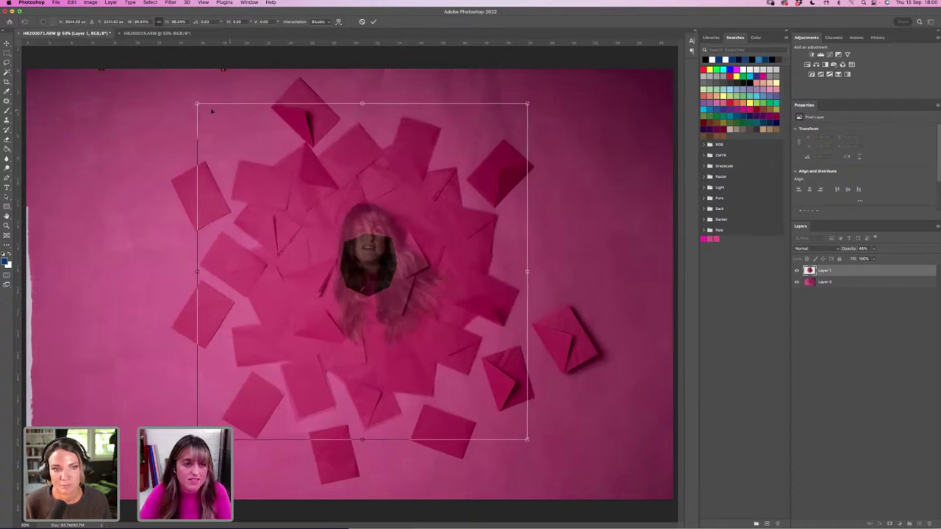
{"action": "left_click_drag", "start_coordinate": [197, 104], "coordinate": [196, 101]}
{"action": "left_click_drag", "start_coordinate": [527, 101], "coordinate": [529, 99]}
{"action": "left_click_drag", "start_coordinate": [529, 270], "coordinate": [534, 267]}
{"action": "key", "text": "Escape"}
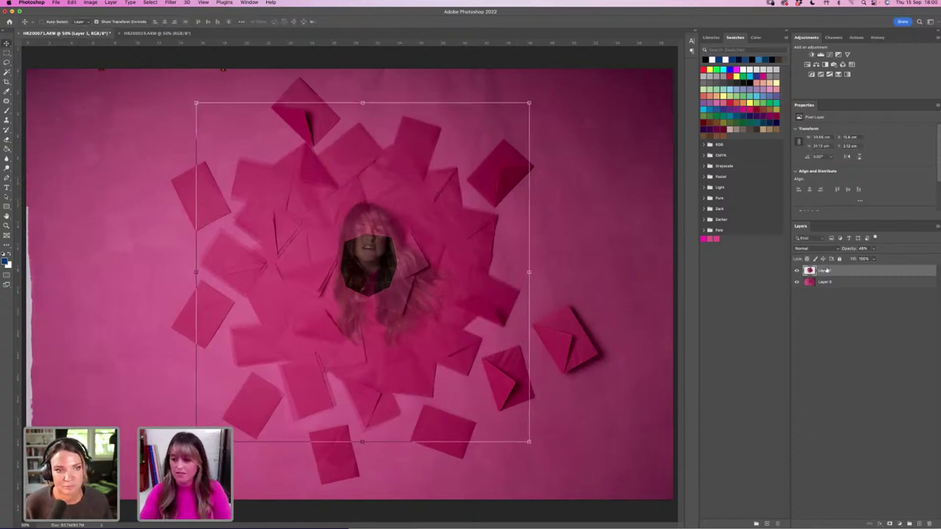
{"action": "left_click_drag", "start_coordinate": [874, 248], "coordinate": [861, 328]}
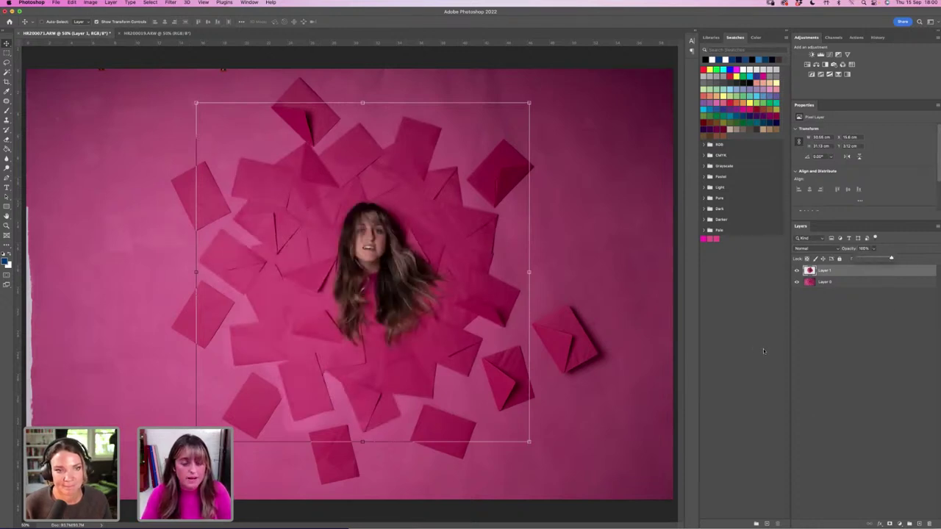
Zoom the view and toggle the face layer on and off to compare it with the hole.
{"action": "left_click", "coordinate": [7, 226]}
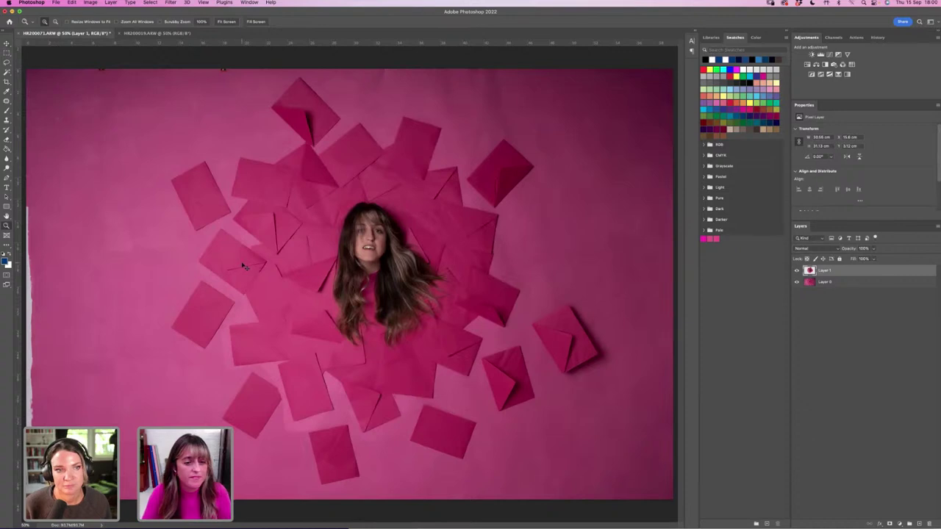
{"action": "left_click", "coordinate": [354, 271], "text": "alt"}
{"action": "left_click", "coordinate": [354, 270]}
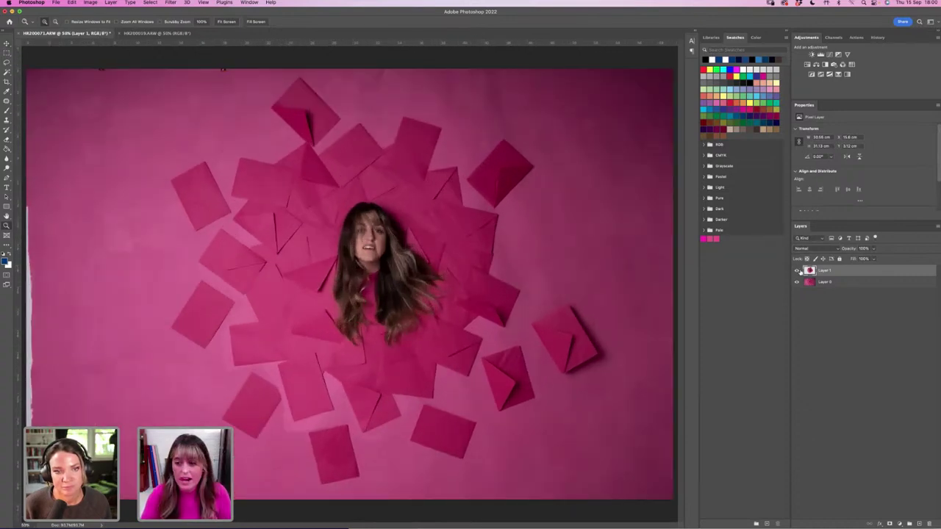
{"action": "left_click", "coordinate": [798, 271]}
{"action": "left_click", "coordinate": [798, 271]}
{"action": "left_click", "coordinate": [798, 270]}
{"action": "left_click", "coordinate": [797, 270]}
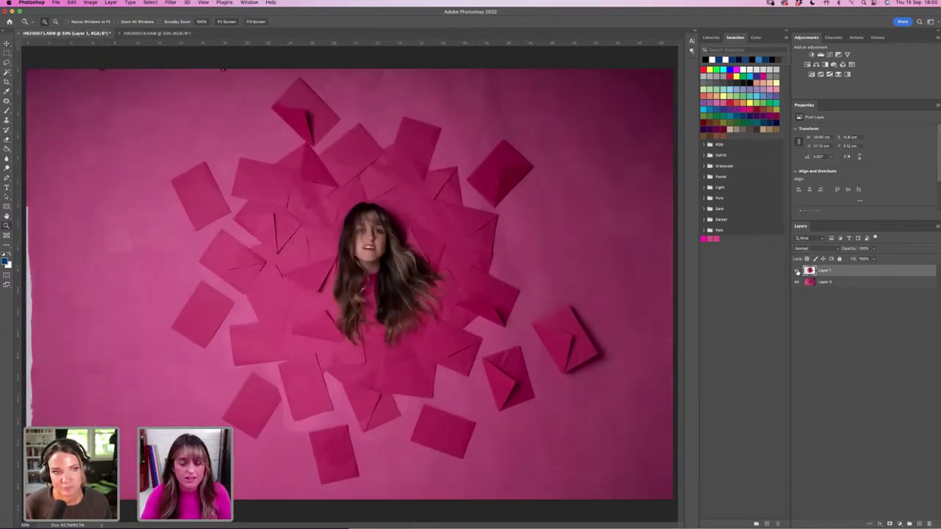
{"action": "left_click", "coordinate": [797, 270]}
{"action": "left_click", "coordinate": [797, 271]}
{"action": "left_click", "coordinate": [798, 270]}
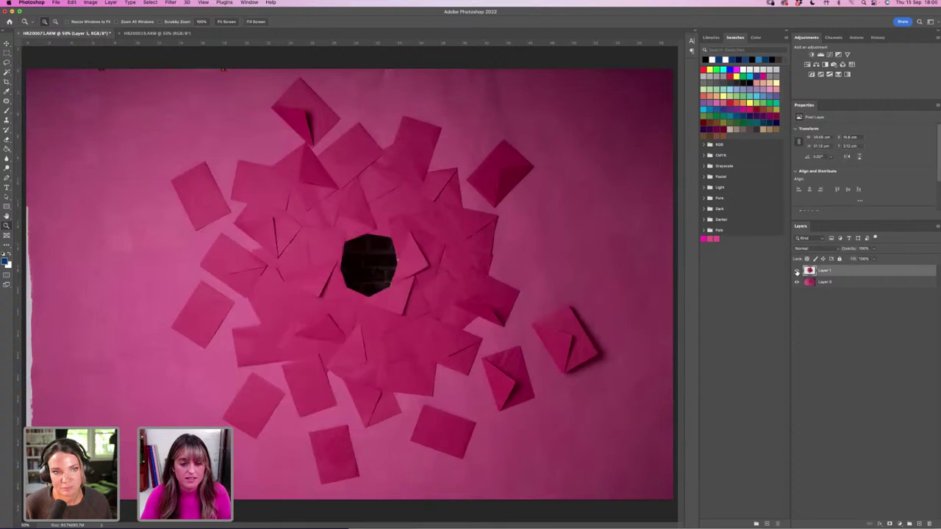
{"action": "left_click", "coordinate": [797, 272]}
{"action": "left_click", "coordinate": [797, 271]}
{"action": "left_click", "coordinate": [797, 271]}
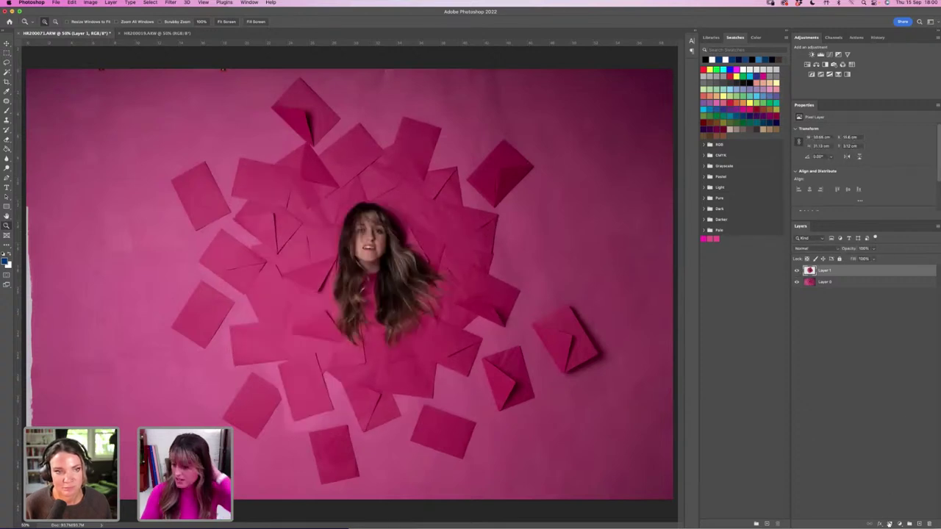
Add a layer mask to Layer 1, brush over the head, and invert it with Cmd+I.
{"action": "left_click", "coordinate": [890, 524]}
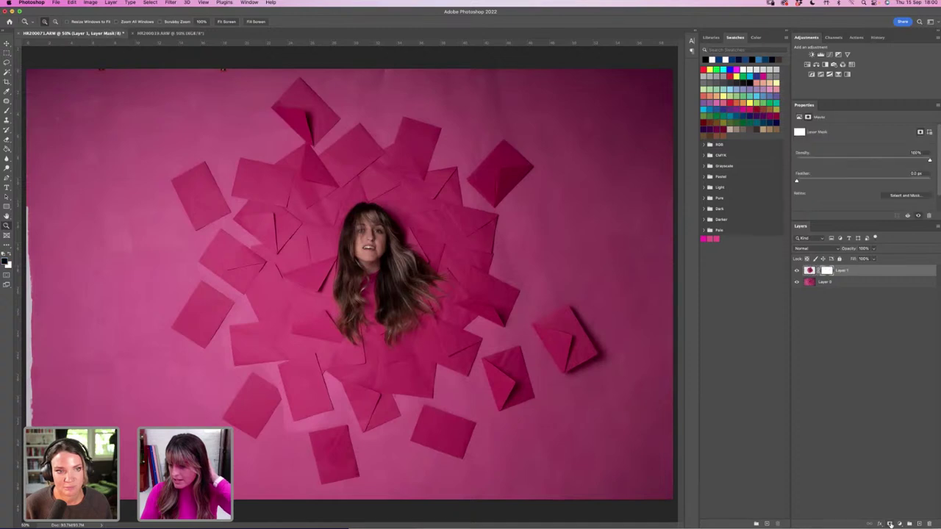
{"action": "left_click", "coordinate": [7, 110]}
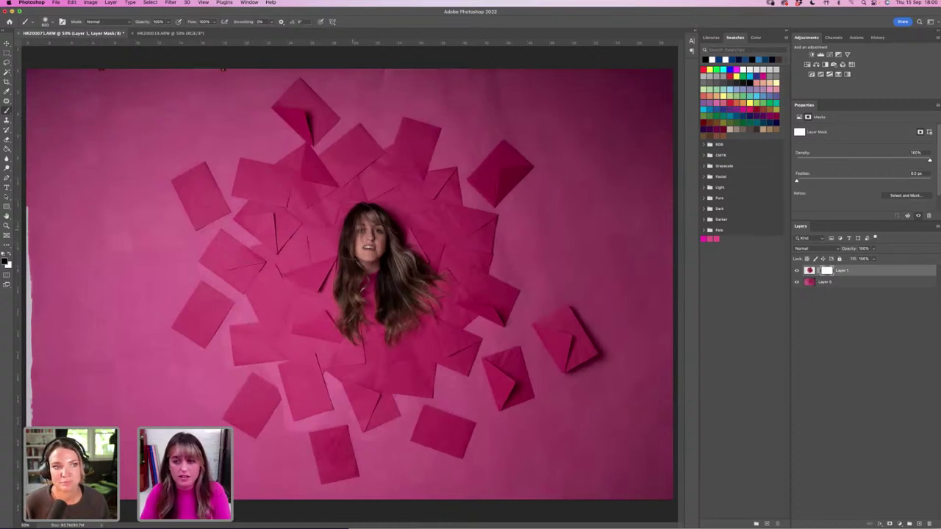
{"action": "mouse_move", "coordinate": [360, 232]}
{"action": "left_mouse_down"}
{"action": "mouse_move", "coordinate": [361, 261]}
{"action": "mouse_move", "coordinate": [372, 250]}
{"action": "mouse_move", "coordinate": [416, 283]}
{"action": "mouse_move", "coordinate": [434, 275]}
{"action": "mouse_move", "coordinate": [398, 319]}
{"action": "mouse_move", "coordinate": [380, 323]}
{"action": "mouse_move", "coordinate": [368, 268]}
{"action": "mouse_move", "coordinate": [361, 308]}
{"action": "mouse_move", "coordinate": [363, 275]}
{"action": "left_mouse_up"}
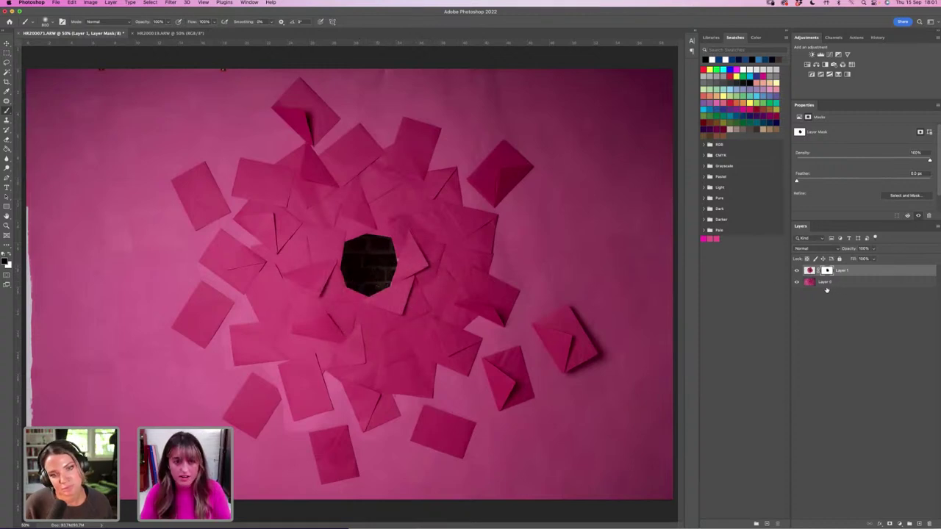
{"action": "key", "text": "super+i"}
{"action": "left_click", "coordinate": [796, 271]}
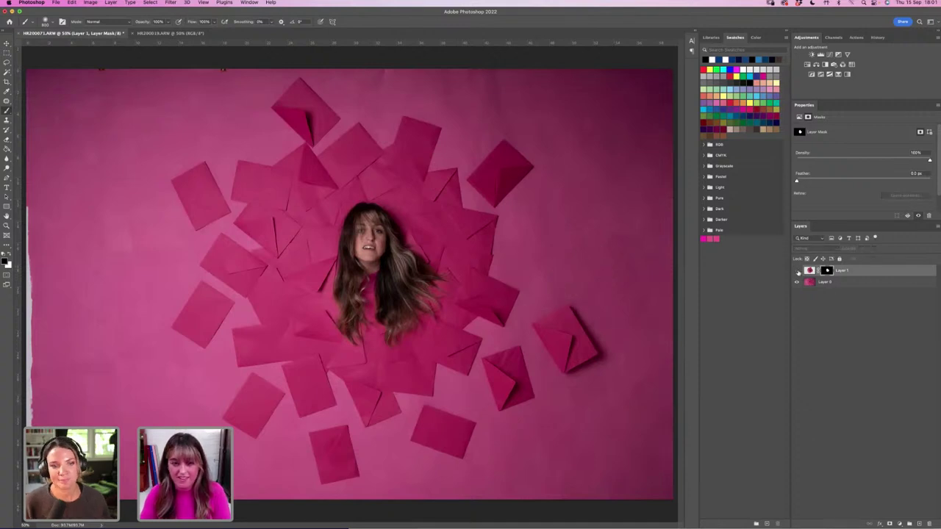
{"action": "left_click", "coordinate": [796, 270]}
{"action": "left_click", "coordinate": [796, 271]}
{"action": "left_click", "coordinate": [796, 270]}
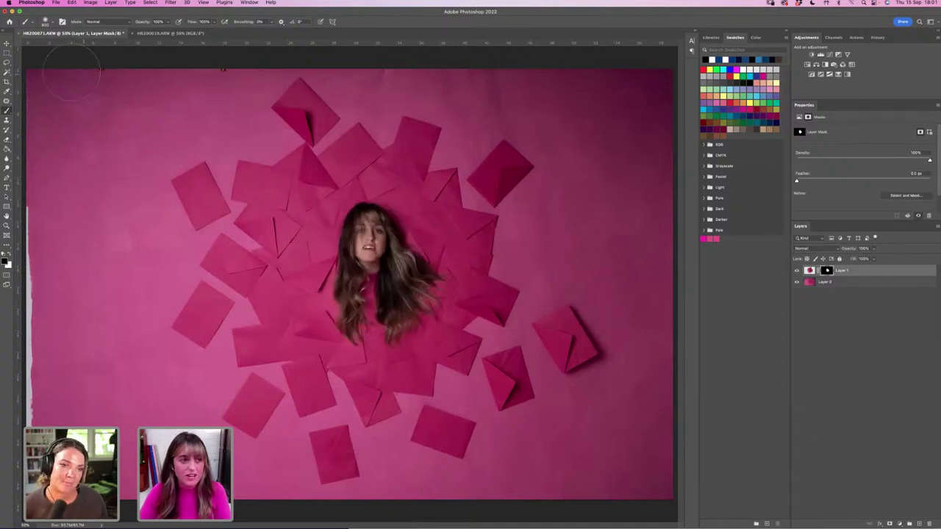
{"action": "left_click", "coordinate": [6, 43]}
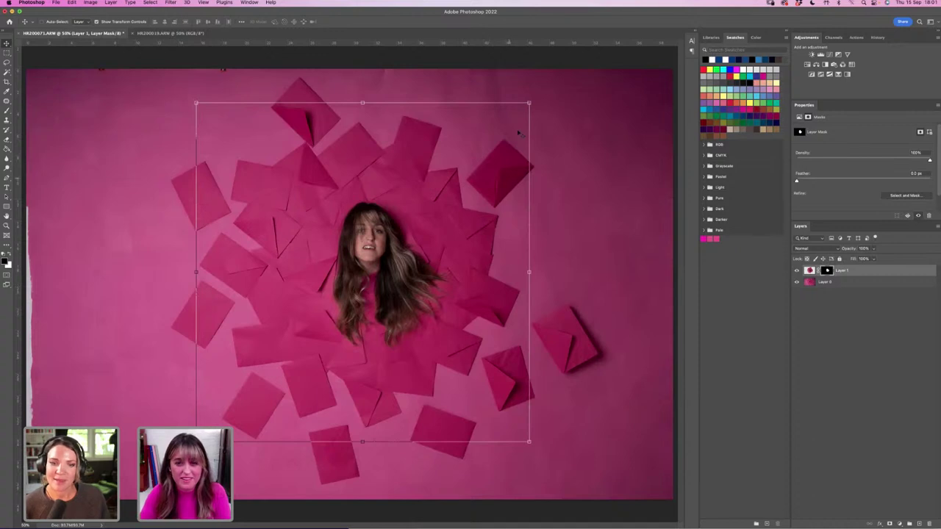
Rescale the head layer, rotate it about 0.6°, nudge it up, and apply the transform.
{"action": "left_click_drag", "start_coordinate": [529, 103], "coordinate": [527, 104]}
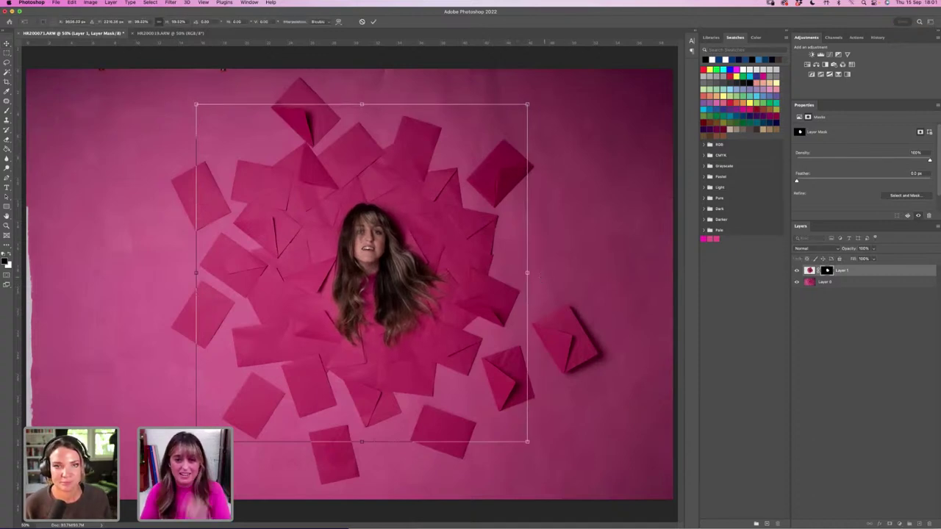
{"action": "left_click_drag", "start_coordinate": [543, 278], "coordinate": [544, 274]}
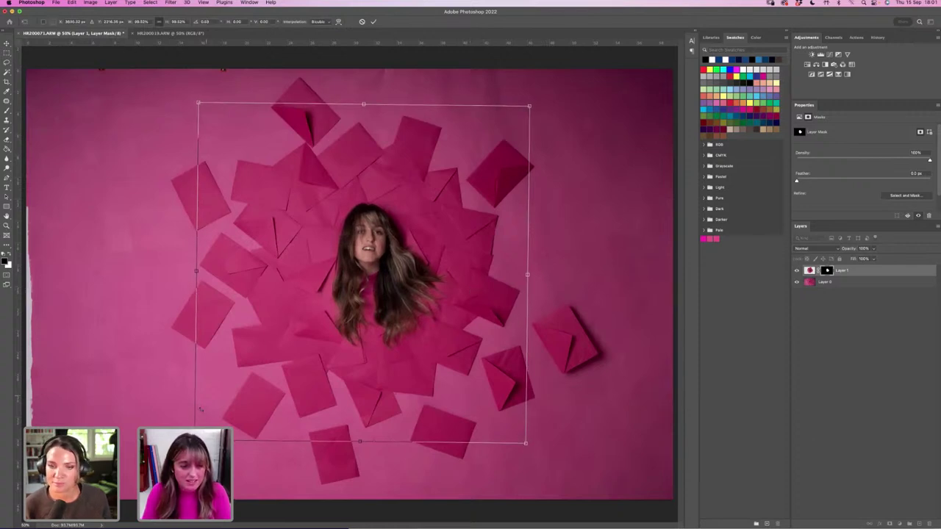
{"action": "left_click_drag", "start_coordinate": [195, 441], "coordinate": [195, 443]}
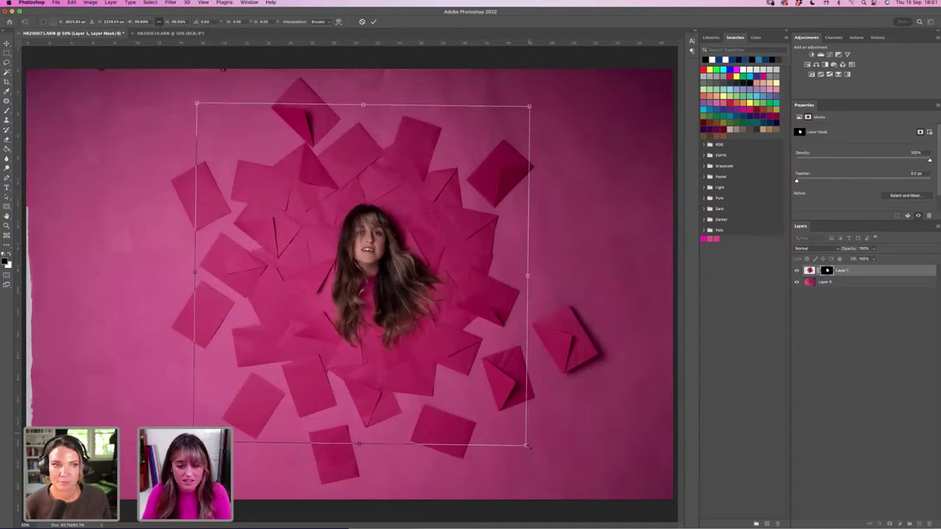
{"action": "left_click_drag", "start_coordinate": [524, 445], "coordinate": [525, 443]}
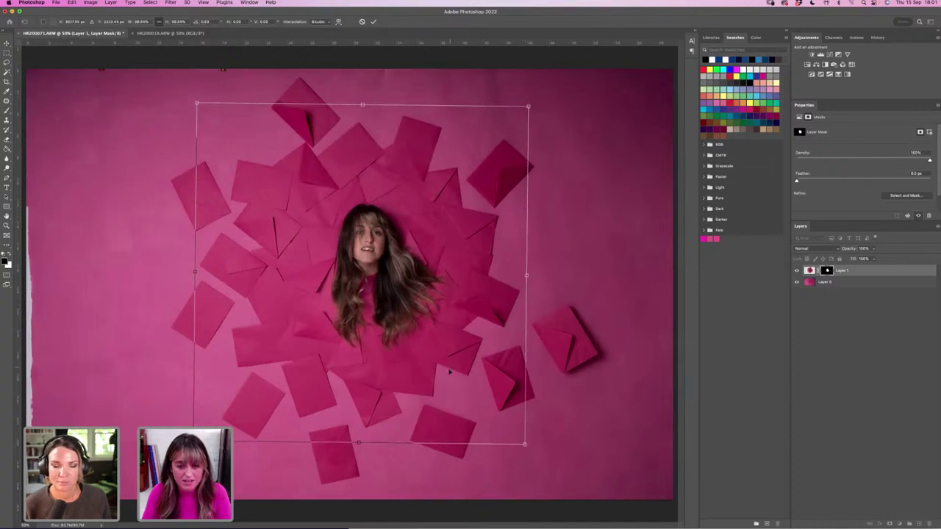
{"action": "key", "text": "Up"}
{"action": "key", "text": "Up"}
{"action": "key", "text": "Up"}
{"action": "key", "text": "Up"}
{"action": "key", "text": "Up"}
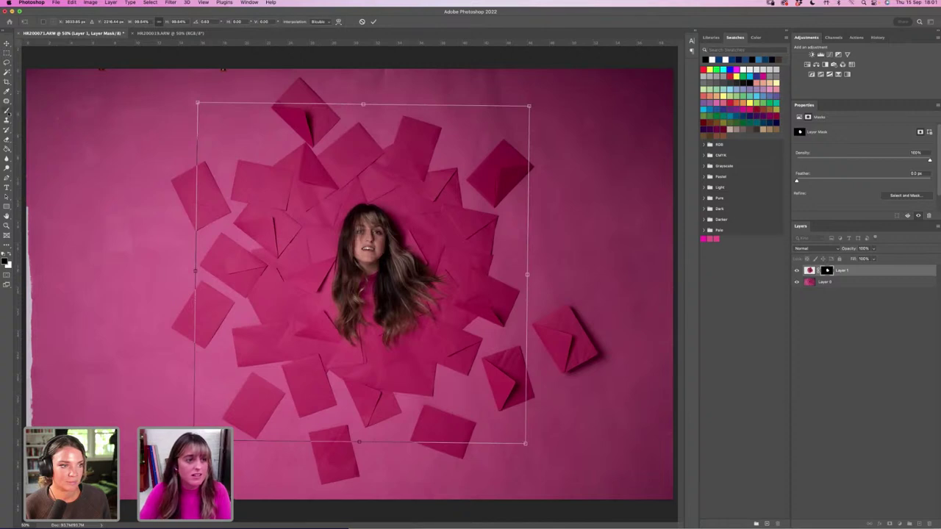
{"action": "key", "text": "Return"}
Zoom to 100% on the face, toggle Layer 1 to check the fit, then zoom back out.
{"action": "key", "text": "z"}
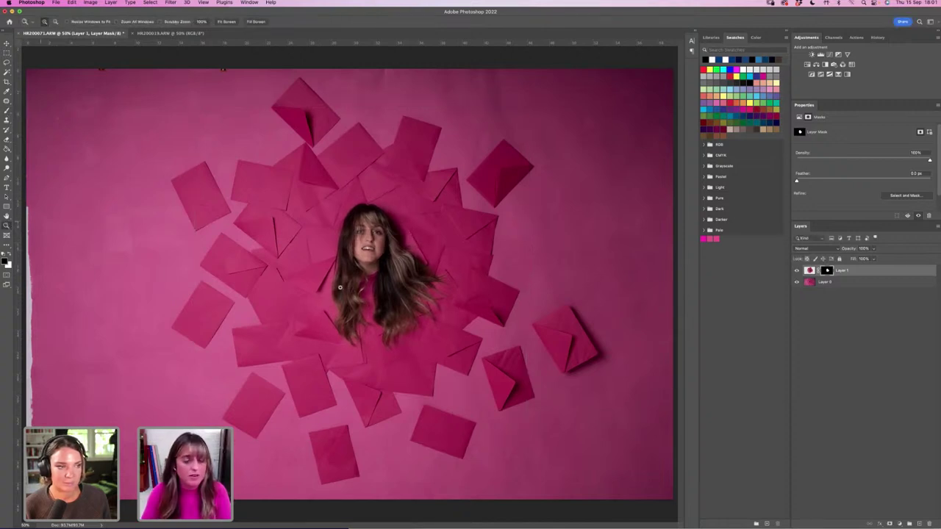
{"action": "left_click", "coordinate": [339, 286]}
{"action": "left_click", "coordinate": [338, 283]}
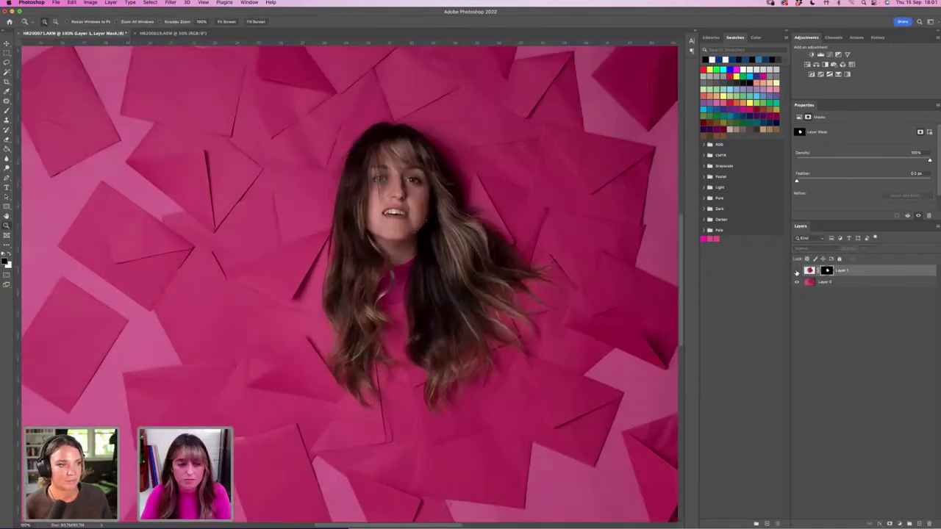
{"action": "left_click", "coordinate": [796, 271]}
{"action": "left_click", "coordinate": [796, 271]}
{"action": "left_click", "coordinate": [796, 271]}
{"action": "left_click", "coordinate": [796, 271]}
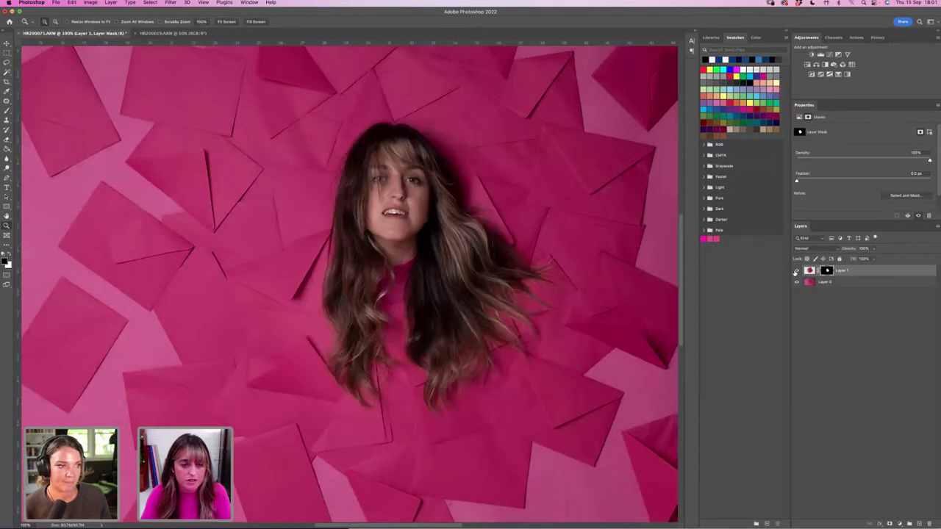
{"action": "key", "text": "v"}
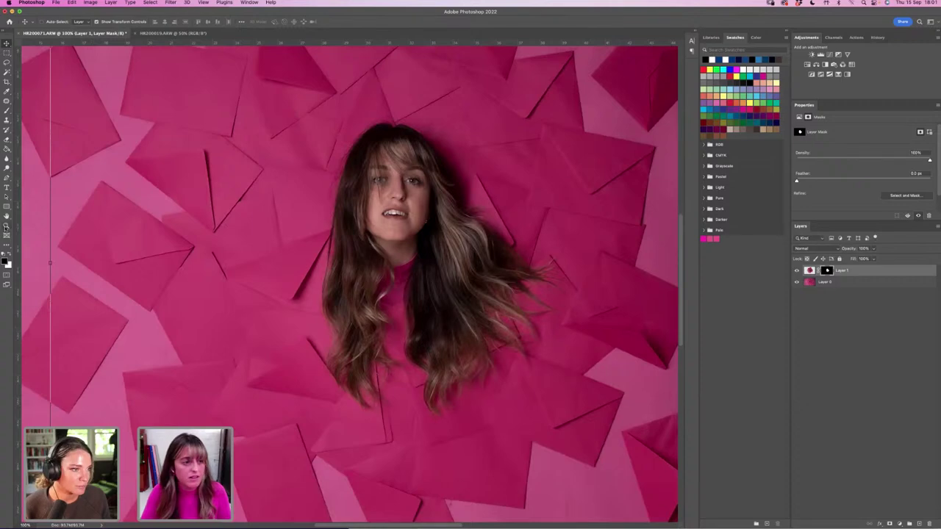
{"action": "left_click", "coordinate": [7, 226]}
{"action": "left_click", "coordinate": [225, 246], "text": "alt"}
{"action": "left_click", "coordinate": [227, 238], "text": "alt"}
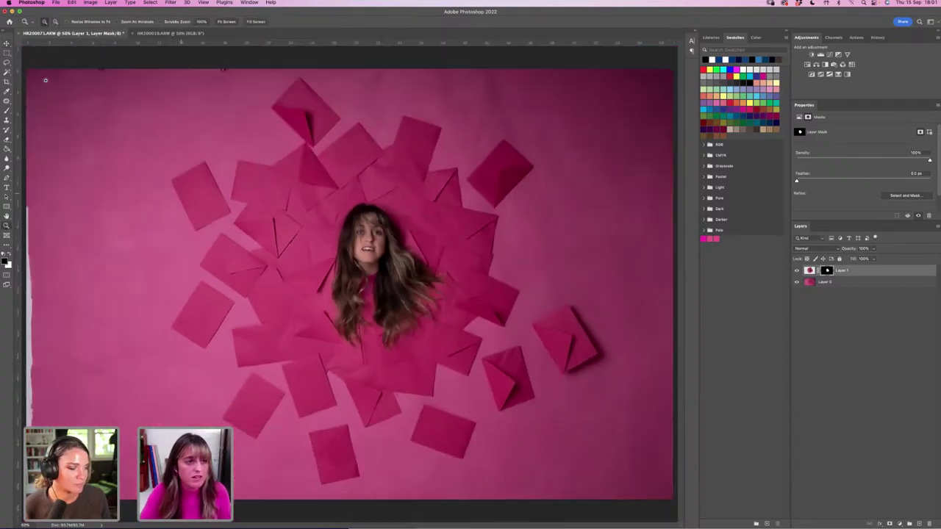
{"action": "key", "text": "super+t"}
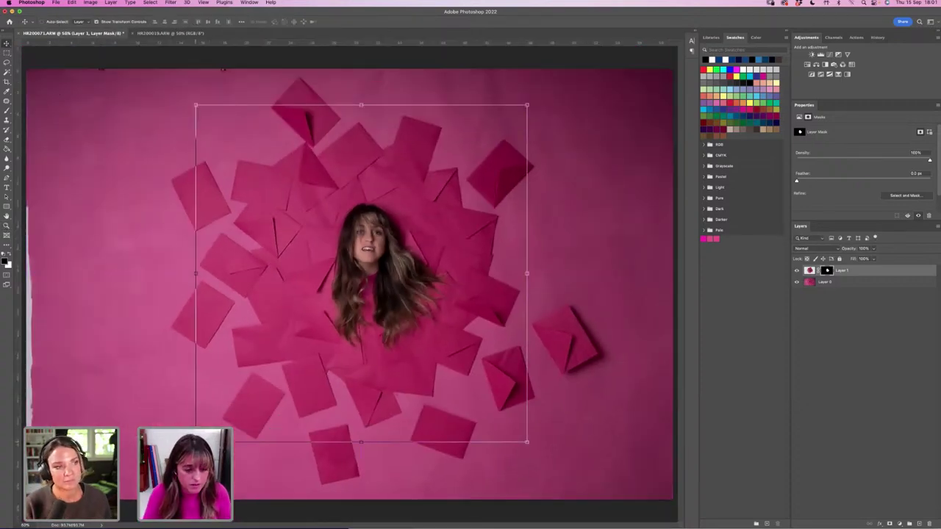
Rotate the face layer slightly, shrink it a touch, and apply the transform.
{"action": "left_click_drag", "start_coordinate": [361, 442], "coordinate": [362, 444]}
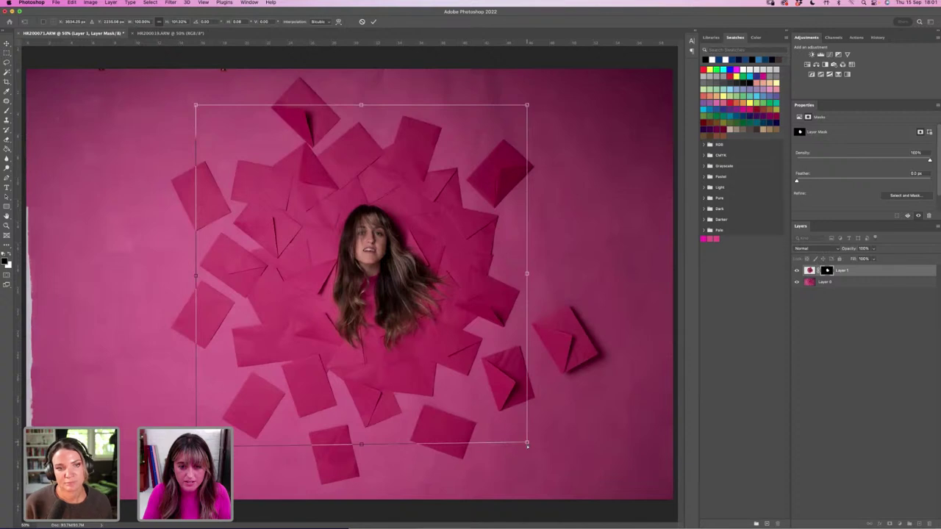
{"action": "left_click_drag", "start_coordinate": [527, 446], "coordinate": [527, 445]}
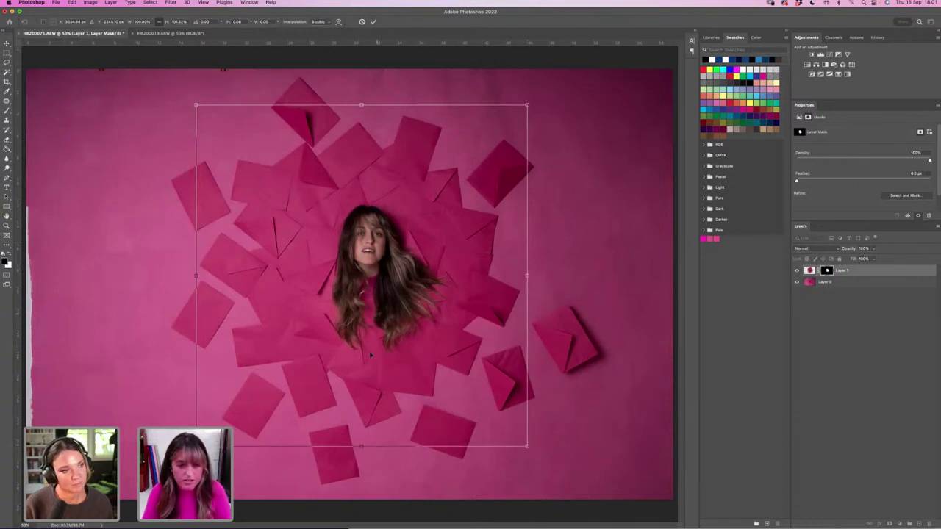
{"action": "key", "text": "Return"}
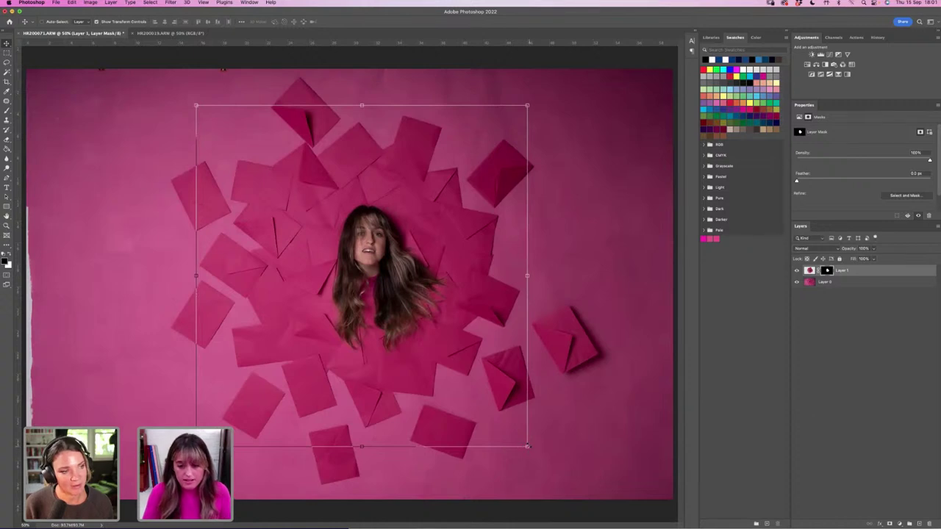
{"action": "left_click_drag", "start_coordinate": [527, 446], "coordinate": [502, 430]}
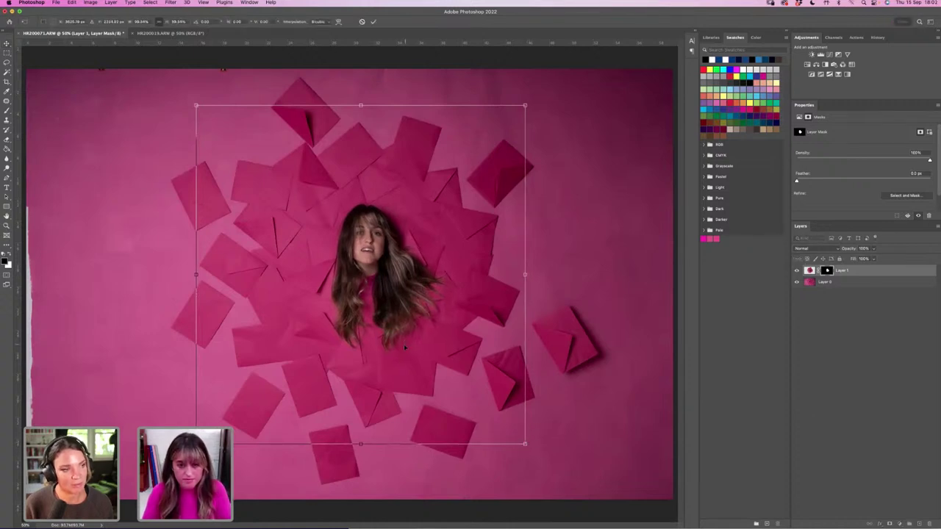
{"action": "mouse_move", "coordinate": [403, 347]}
{"action": "left_mouse_down"}
{"action": "mouse_move", "coordinate": [383, 367]}
{"action": "mouse_move", "coordinate": [391, 361]}
{"action": "left_mouse_up"}
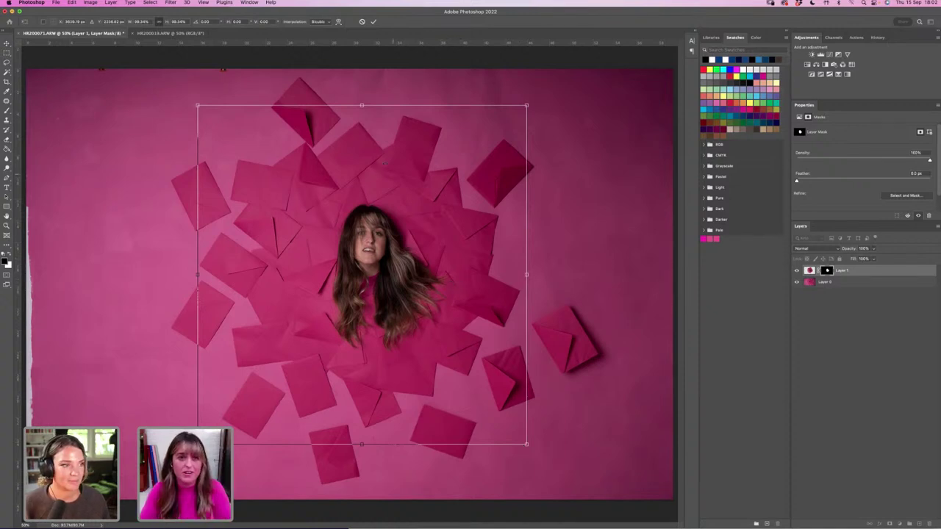
{"action": "left_click", "coordinate": [374, 21]}
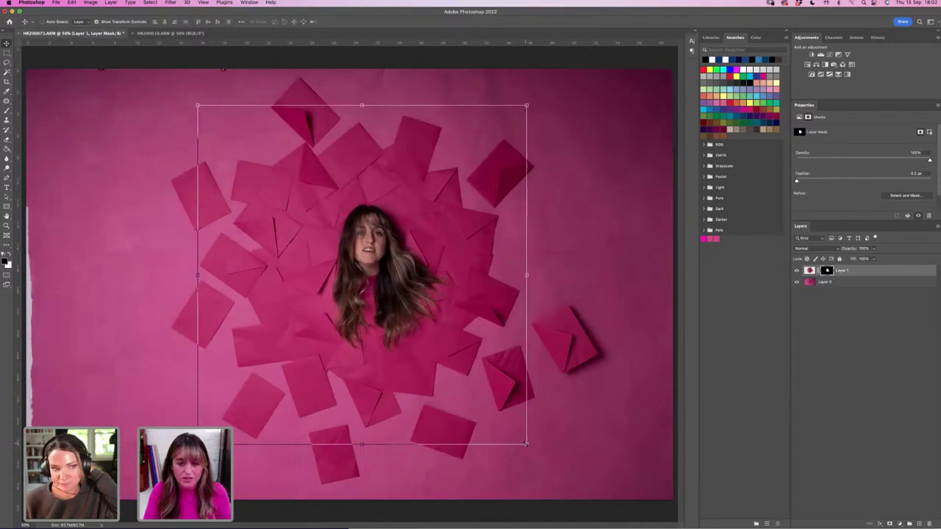
Rescale the face layer to about 99.12% so it sits neatly in the hole.
{"action": "left_click_drag", "start_coordinate": [526, 444], "coordinate": [525, 443]}
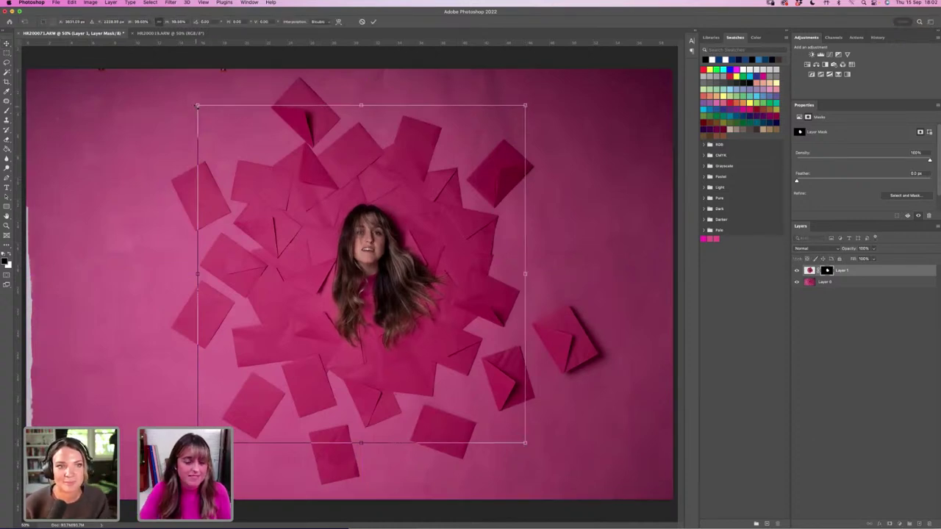
{"action": "left_click_drag", "start_coordinate": [197, 105], "coordinate": [228, 114]}
{"action": "left_click_drag", "start_coordinate": [526, 106], "coordinate": [525, 107]}
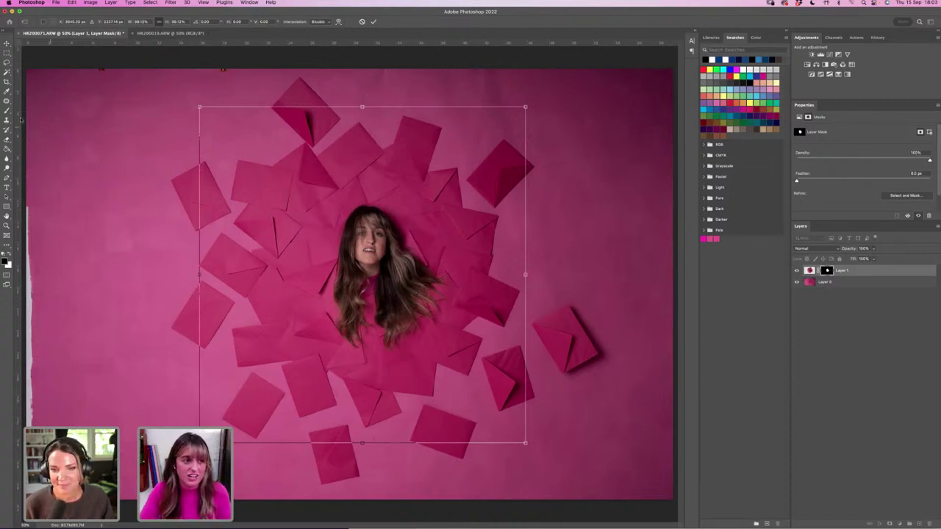
{"action": "key", "text": "Return"}
{"action": "left_click", "coordinate": [6, 226]}
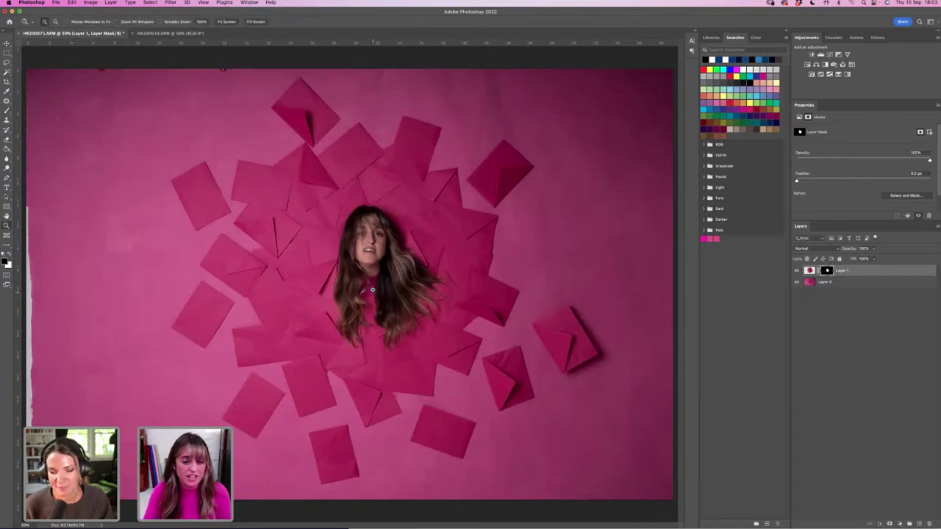
Zoom in around the face, select the Brush, then pull up Chrome's portfolio gallery for reference.
{"action": "left_click", "coordinate": [372, 290]}
{"action": "key", "text": "b"}
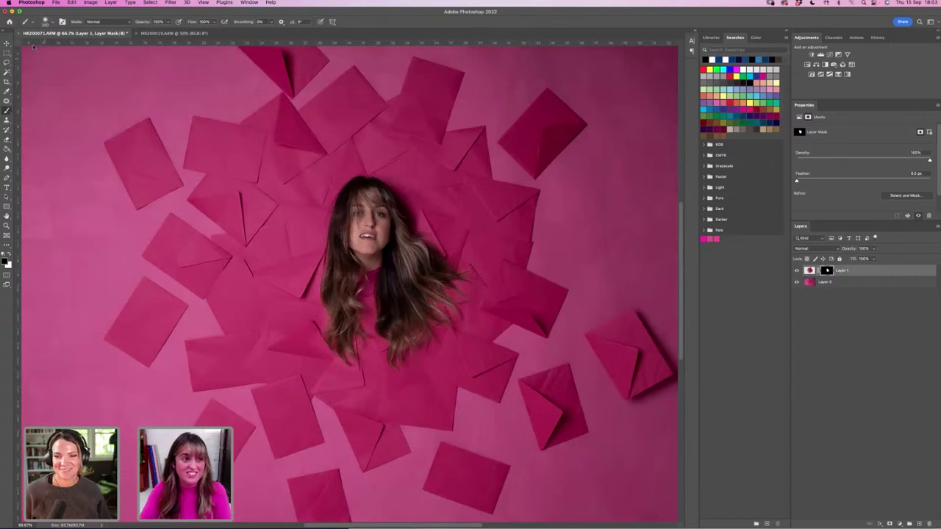
{"action": "key", "text": "v"}
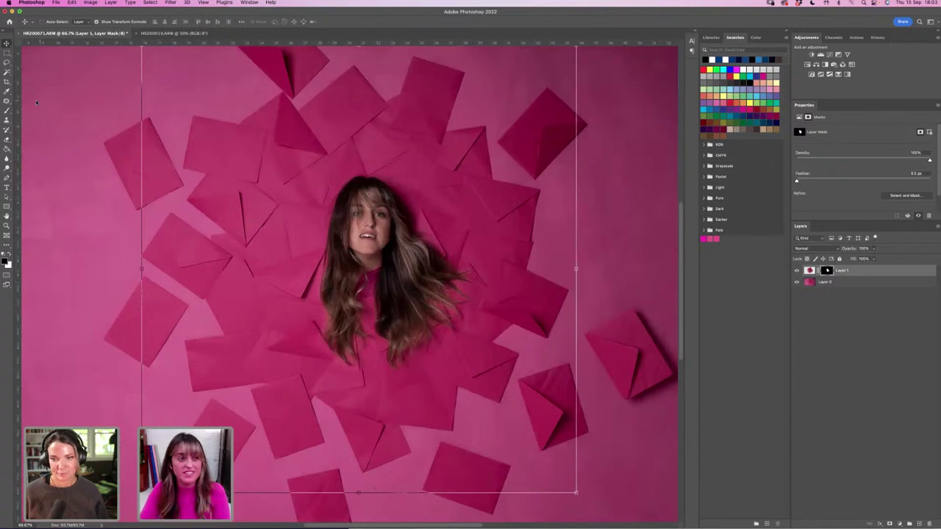
{"action": "key", "text": "b"}
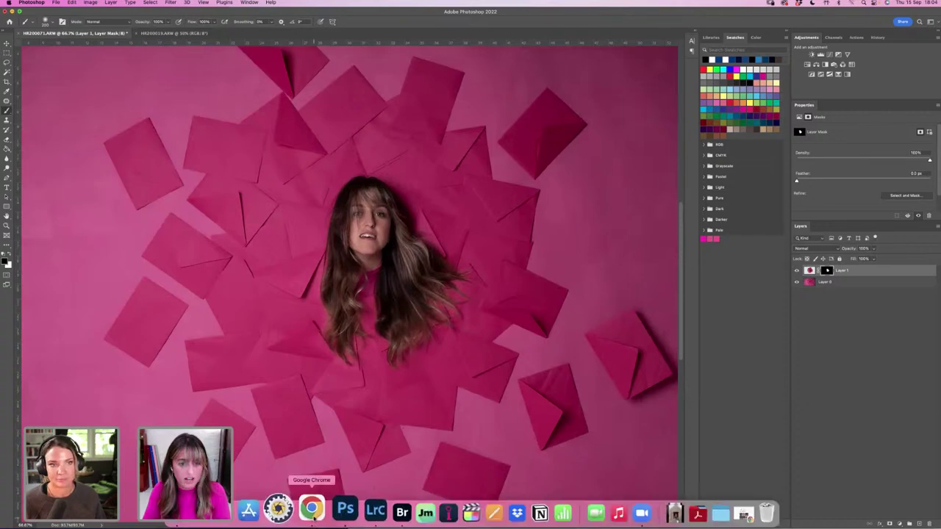
{"action": "left_click", "coordinate": [311, 513]}
{"action": "left_click", "coordinate": [680, 293]}
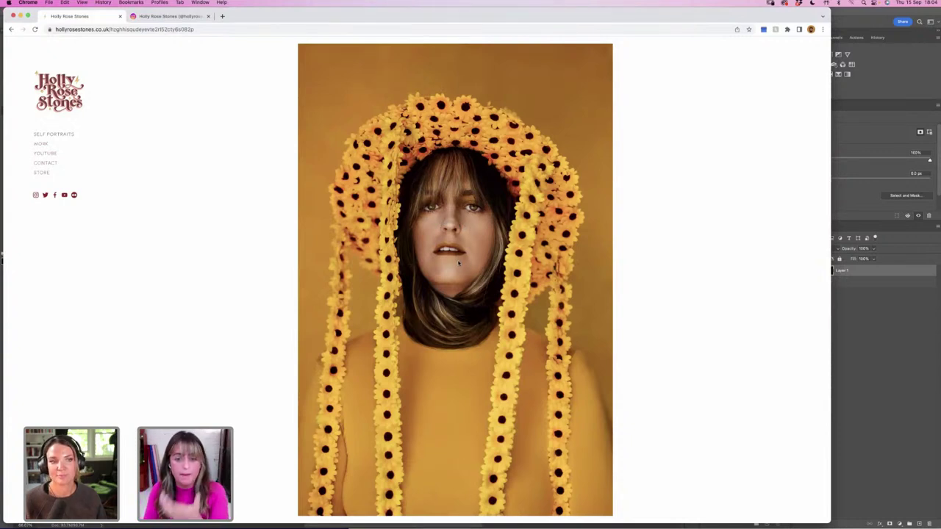
Leave the sunflower hood reference portrait and return to the HR200071 envelope composite.
{"action": "left_click", "coordinate": [851, 353]}
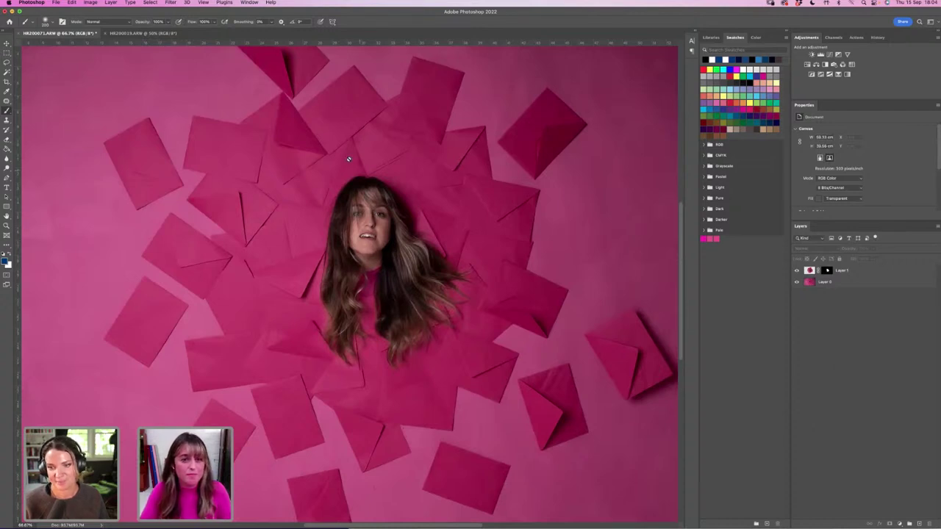
Target Layer 1's mask and set black as the foreground painting colour.
{"action": "left_click", "coordinate": [851, 271]}
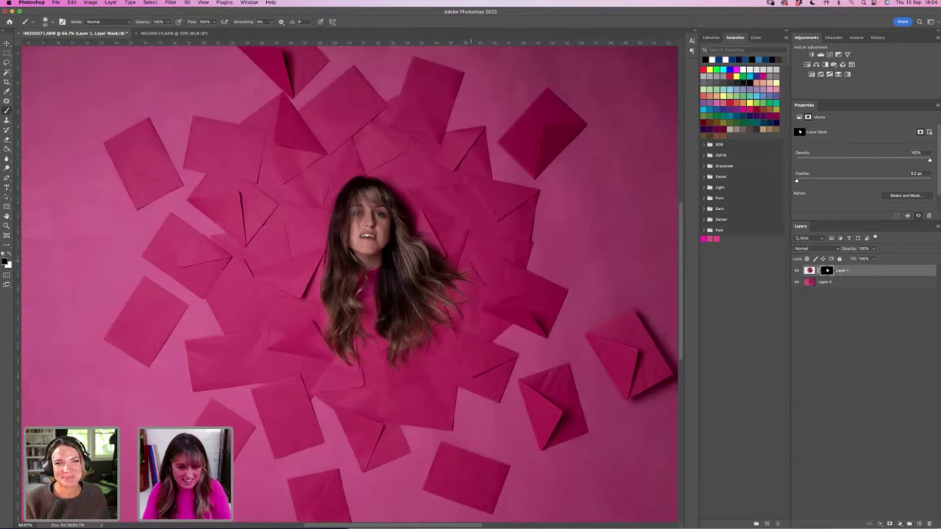
{"action": "key", "text": "x"}
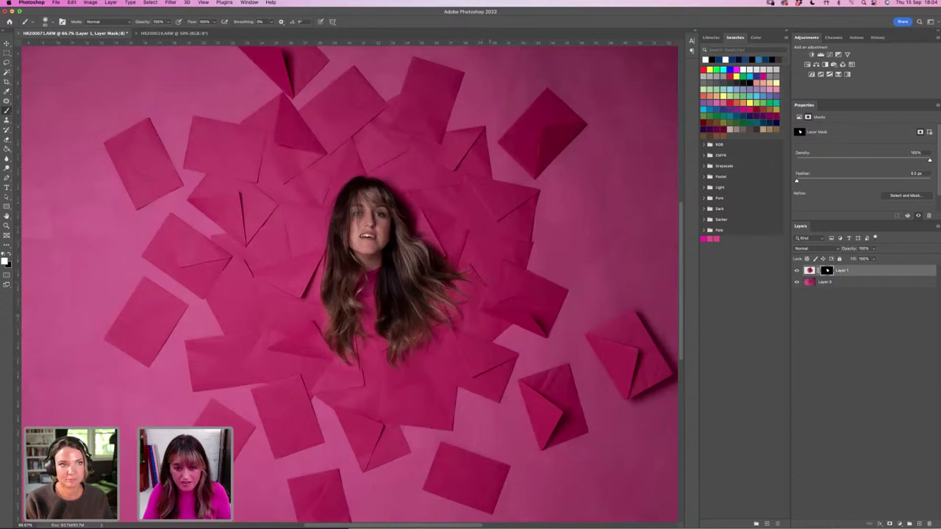
{"action": "key", "text": "x"}
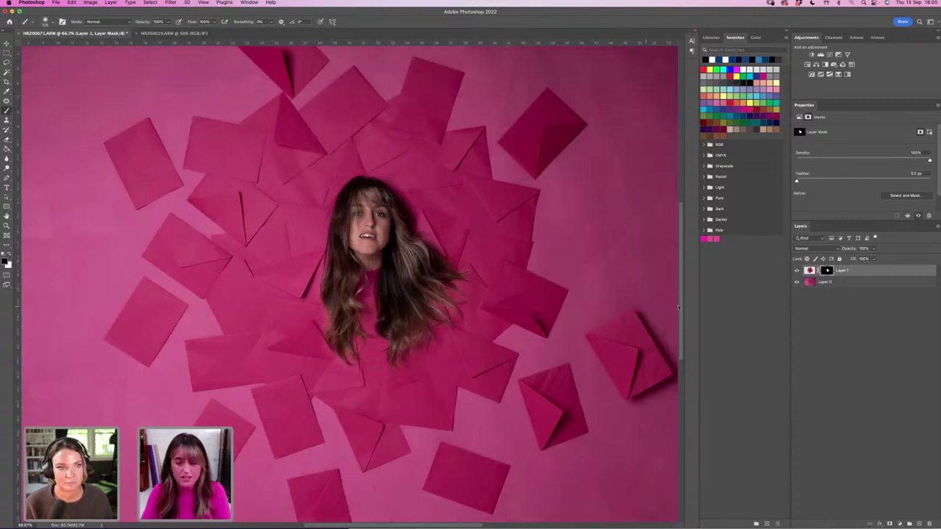
Toggle Layer 1's visibility repeatedly to compare the face against the empty hole.
{"action": "left_click", "coordinate": [797, 270]}
{"action": "left_click", "coordinate": [796, 270]}
{"action": "left_click", "coordinate": [797, 271]}
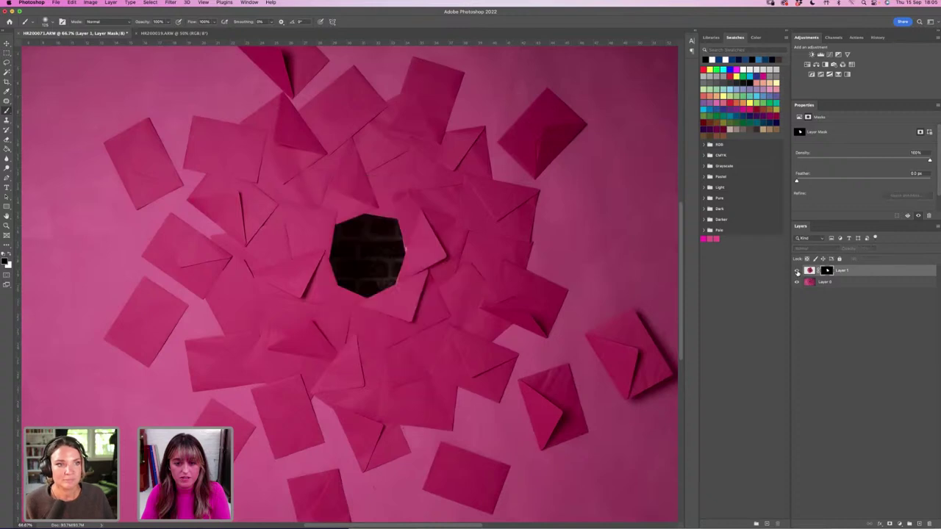
{"action": "left_click", "coordinate": [796, 271]}
{"action": "left_click", "coordinate": [797, 271]}
{"action": "left_click", "coordinate": [797, 270]}
{"action": "left_click", "coordinate": [797, 271]}
{"action": "left_click", "coordinate": [797, 270]}
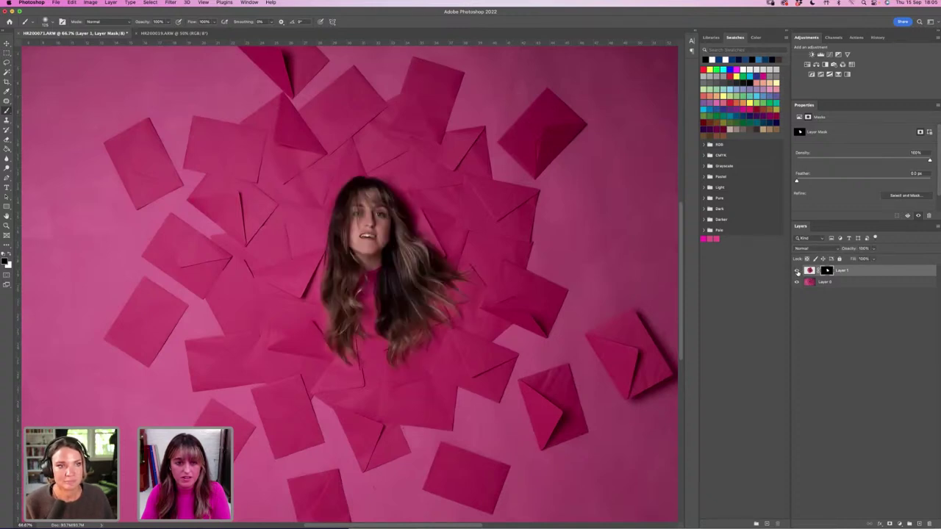
{"action": "left_click", "coordinate": [797, 271]}
{"action": "left_click", "coordinate": [796, 271]}
{"action": "left_click", "coordinate": [796, 271]}
{"action": "left_click", "coordinate": [797, 271]}
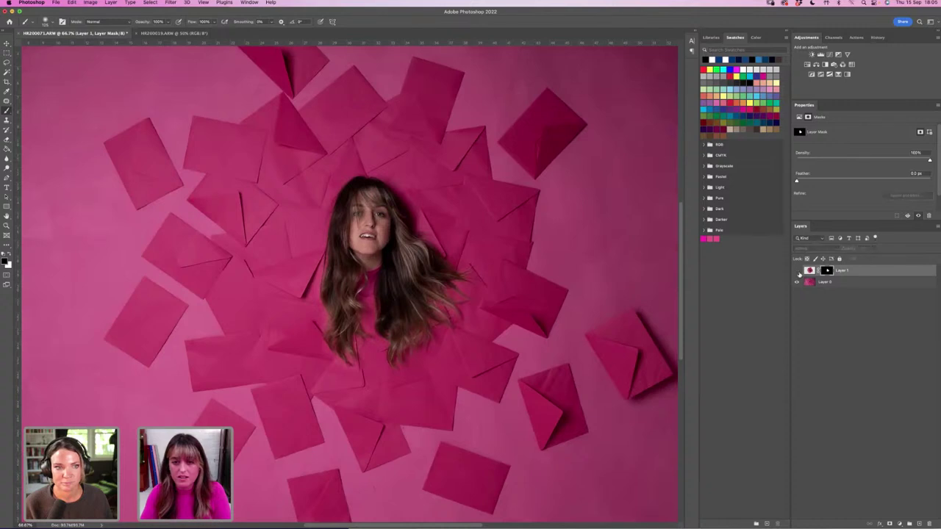
{"action": "left_click", "coordinate": [797, 271]}
{"action": "left_click", "coordinate": [797, 270]}
{"action": "left_click", "coordinate": [797, 271]}
{"action": "left_click", "coordinate": [797, 270]}
{"action": "left_click", "coordinate": [797, 270]}
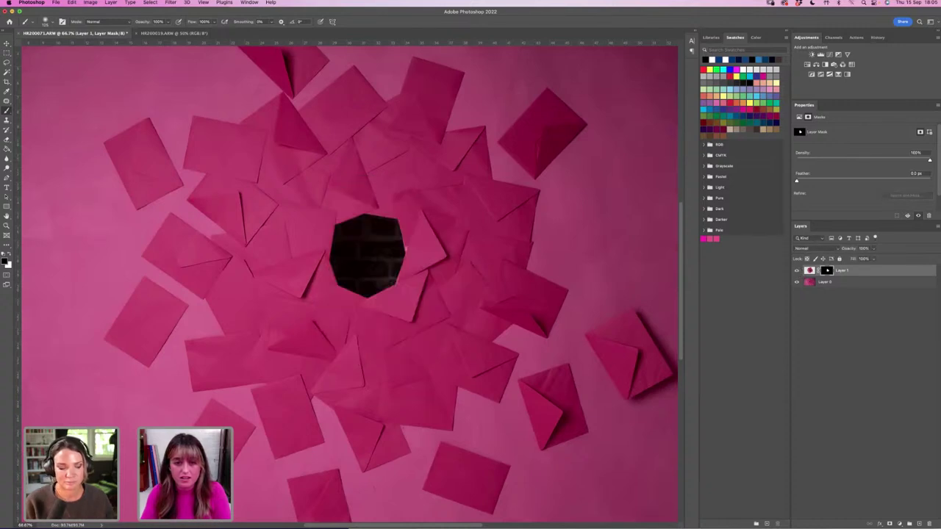
{"action": "left_click", "coordinate": [797, 270]}
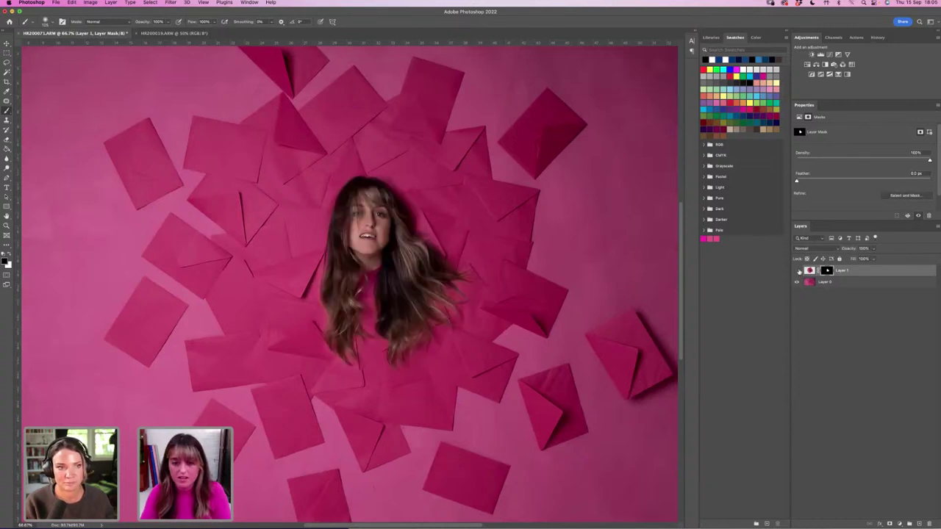
{"action": "left_click", "coordinate": [797, 270]}
{"action": "left_click", "coordinate": [797, 270]}
{"action": "left_click", "coordinate": [796, 270]}
{"action": "left_click", "coordinate": [796, 271]}
{"action": "left_click", "coordinate": [797, 271]}
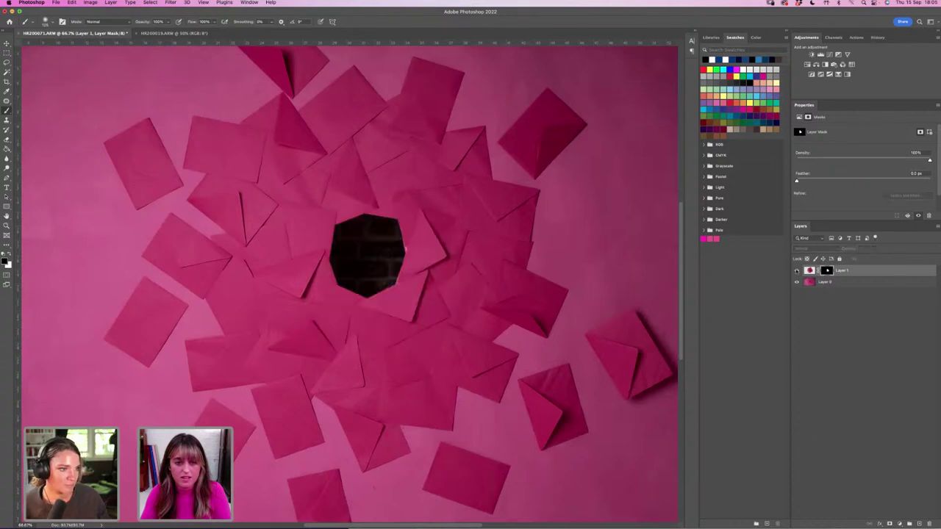
{"action": "left_click", "coordinate": [797, 271]}
Fit the composite to screen, zoom out to 33.3%, and recheck Layer 1 on and off.
{"action": "left_click", "coordinate": [9, 225]}
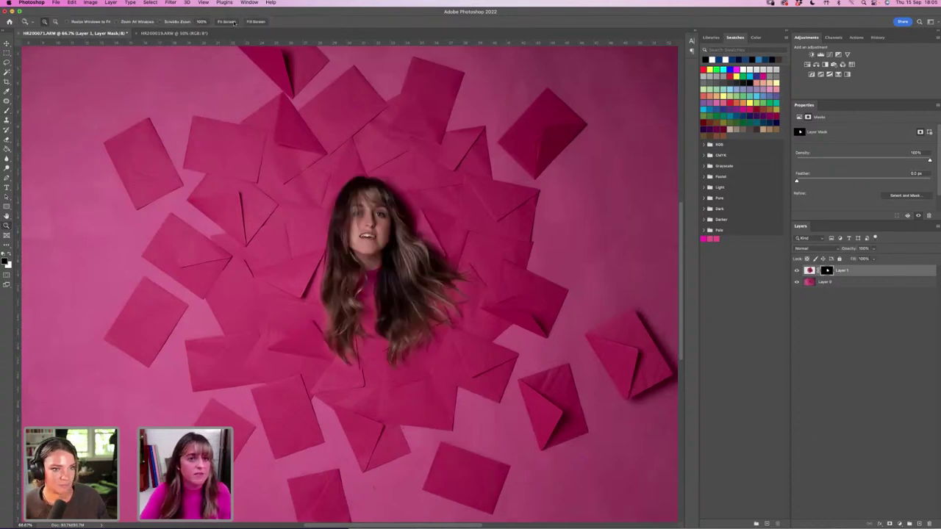
{"action": "left_click", "coordinate": [228, 21]}
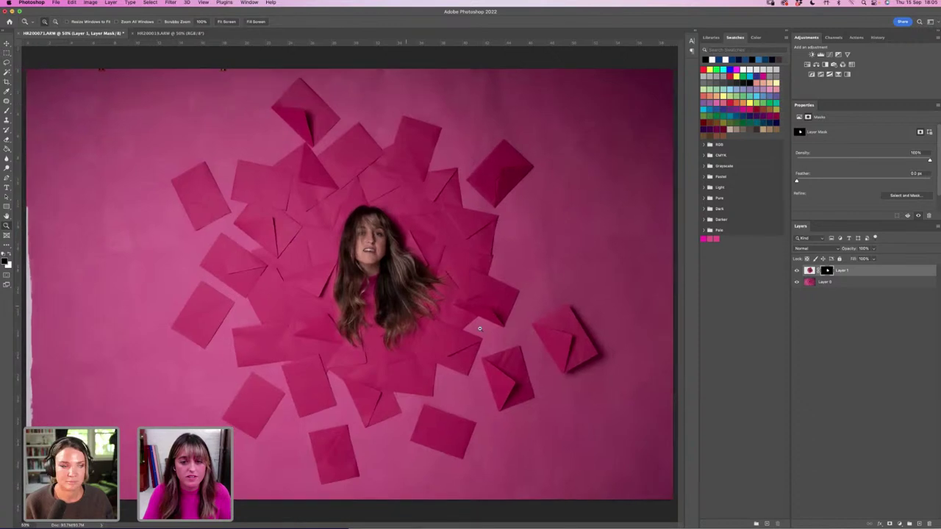
{"action": "left_click", "coordinate": [480, 329], "text": "alt"}
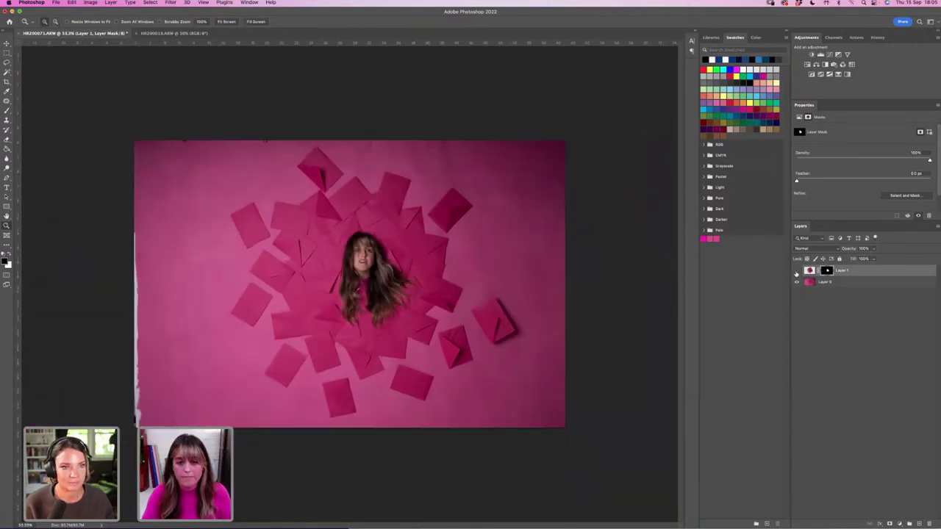
{"action": "left_click", "coordinate": [796, 271]}
{"action": "left_click", "coordinate": [796, 271]}
{"action": "left_click", "coordinate": [796, 271]}
{"action": "left_click", "coordinate": [796, 271]}
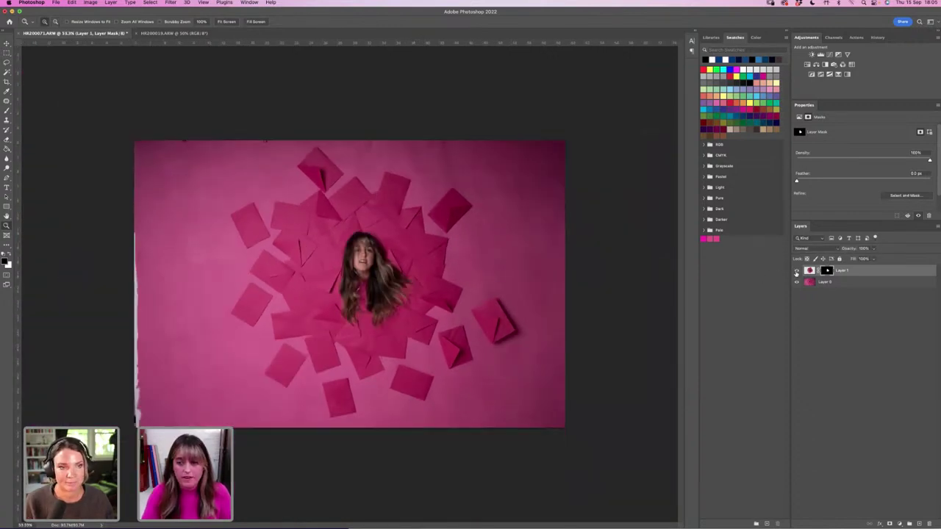
{"action": "left_click", "coordinate": [796, 271]}
{"action": "left_click", "coordinate": [796, 271]}
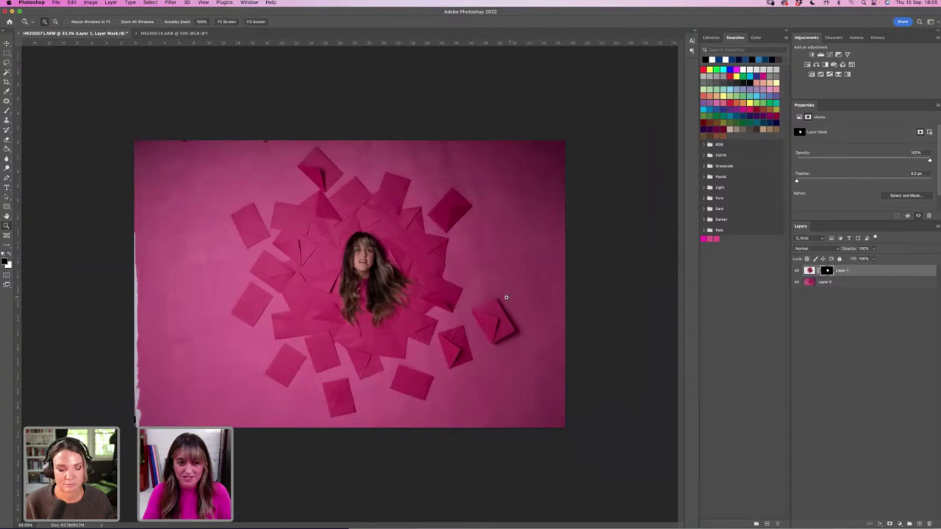
In Bridge, clear the Select label filter to list all 52 five-star shots.
{"action": "mouse_move", "coordinate": [353, 523]}
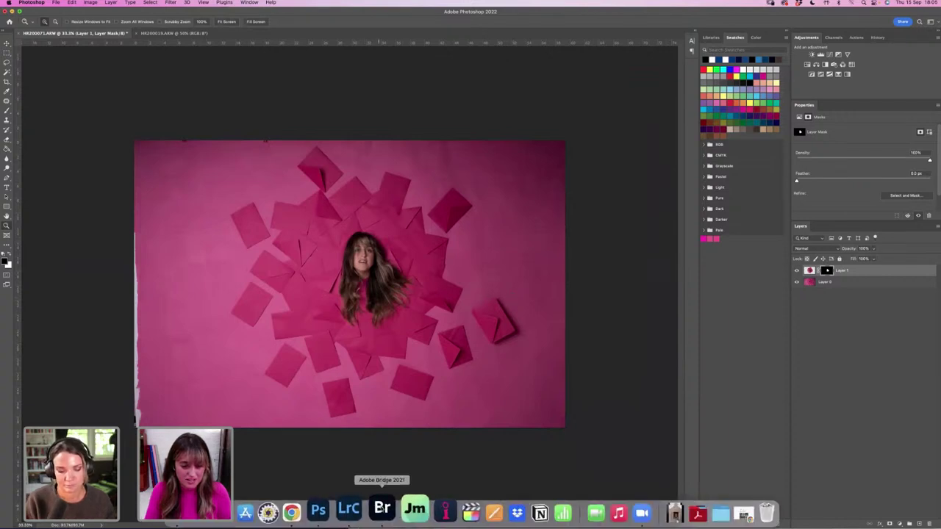
{"action": "left_click", "coordinate": [381, 511]}
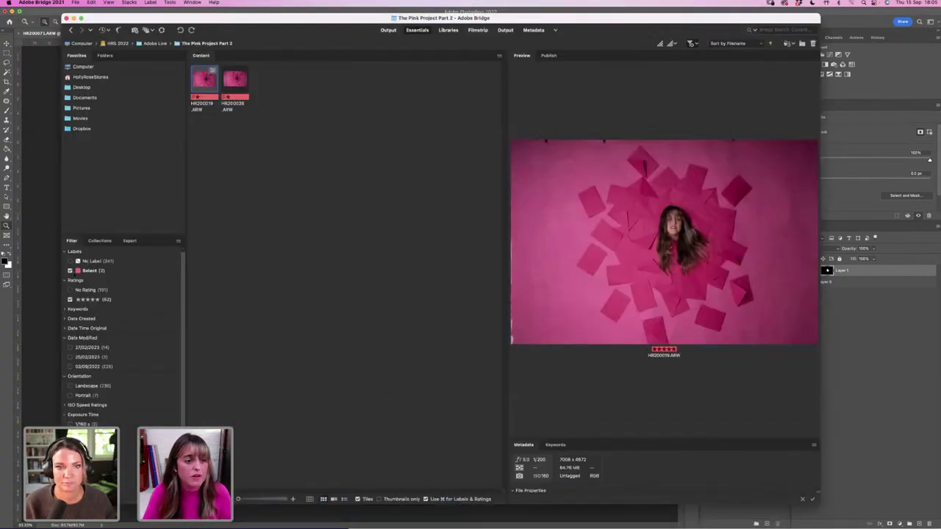
{"action": "left_click", "coordinate": [70, 270]}
Browse the five-star thumbnails and open the empty-hole shot HR200074 in Camera Raw.
{"action": "left_click", "coordinate": [263, 190]}
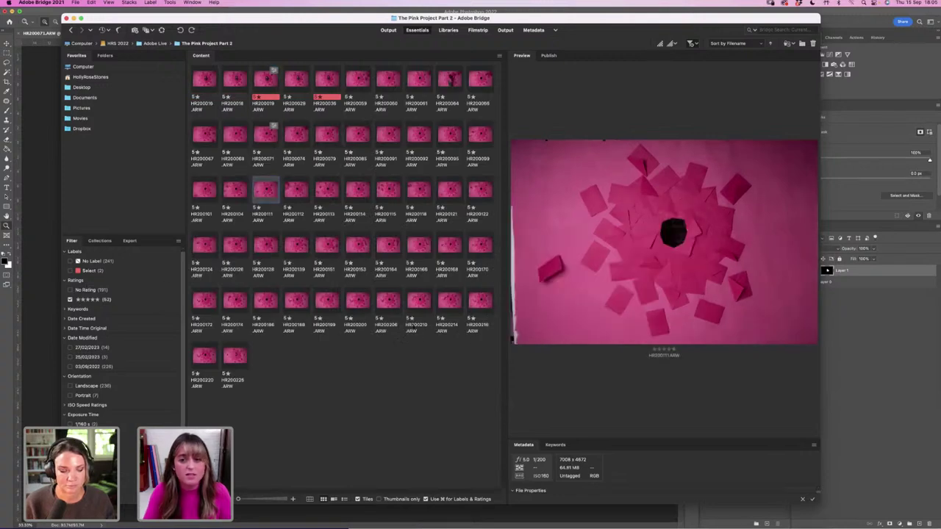
{"action": "key", "text": "Right"}
{"action": "key", "text": "Right"}
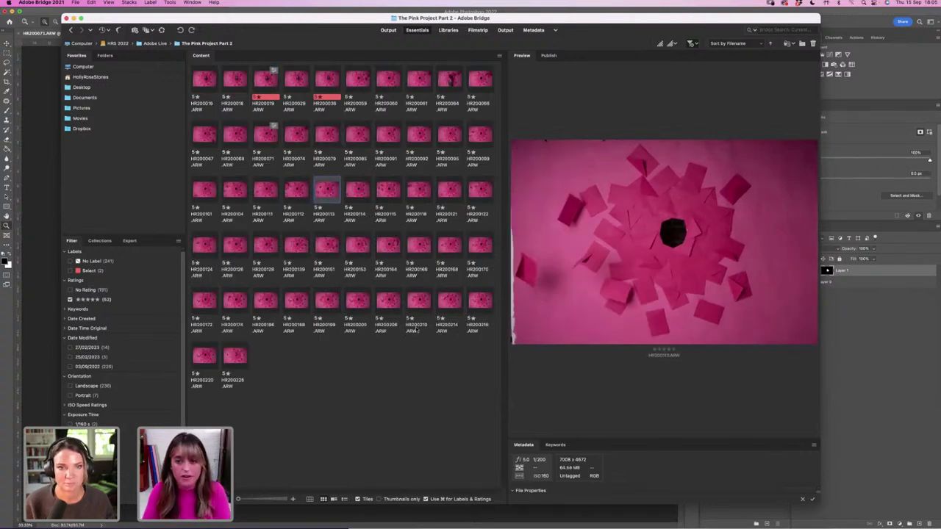
{"action": "left_click", "coordinate": [446, 82]}
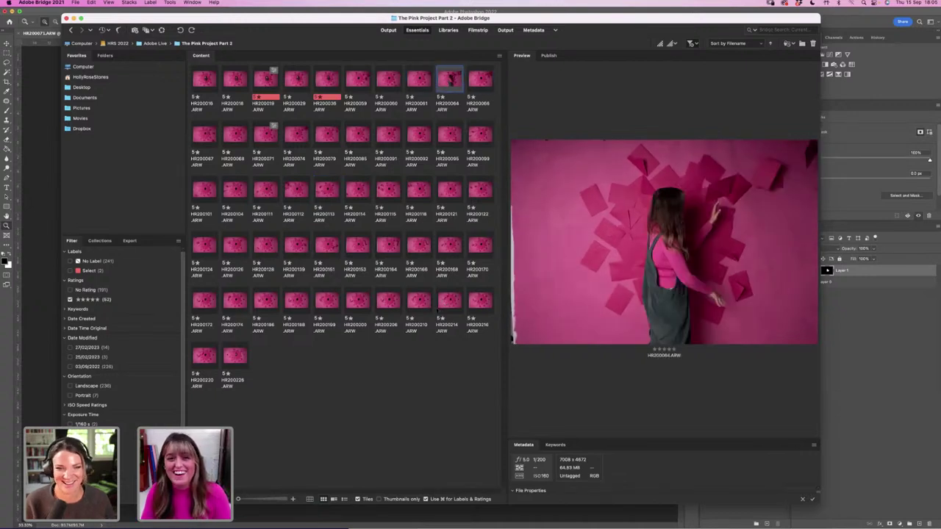
{"action": "key", "text": "Right"}
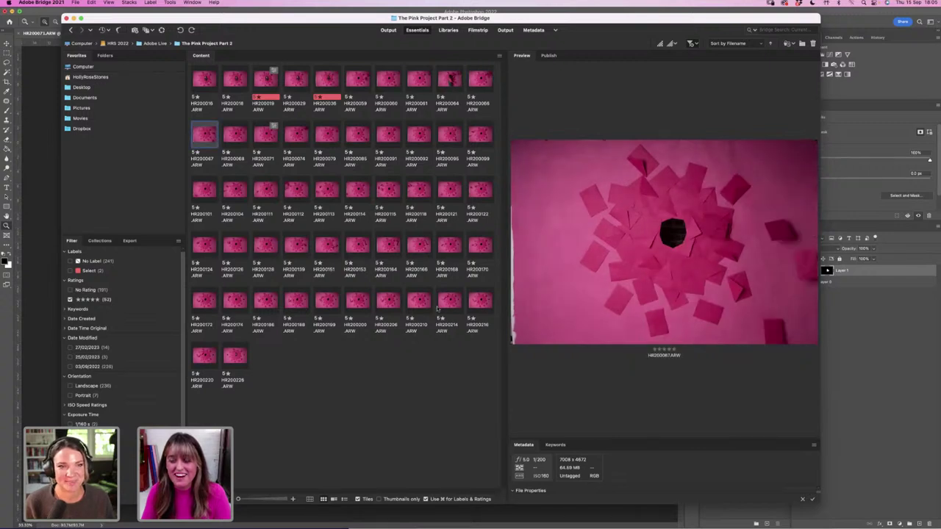
{"action": "key", "text": "Right"}
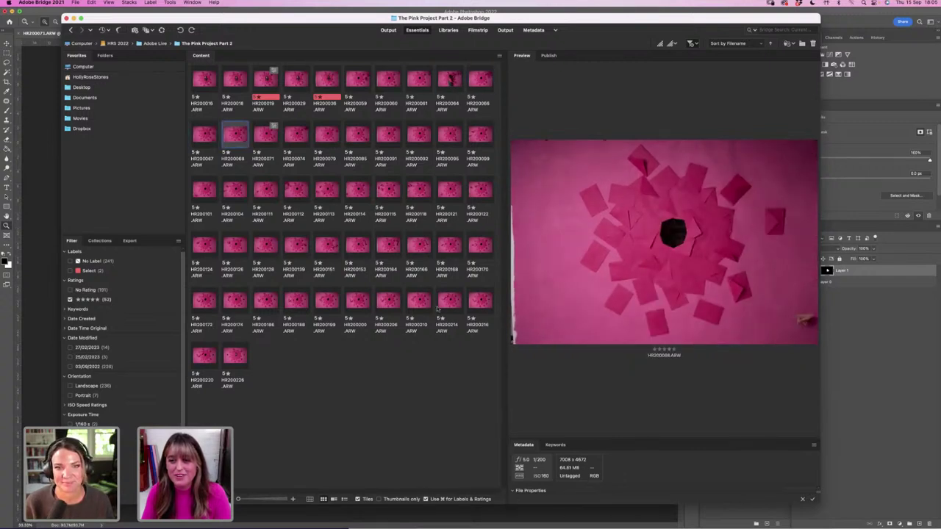
{"action": "key", "text": "Left"}
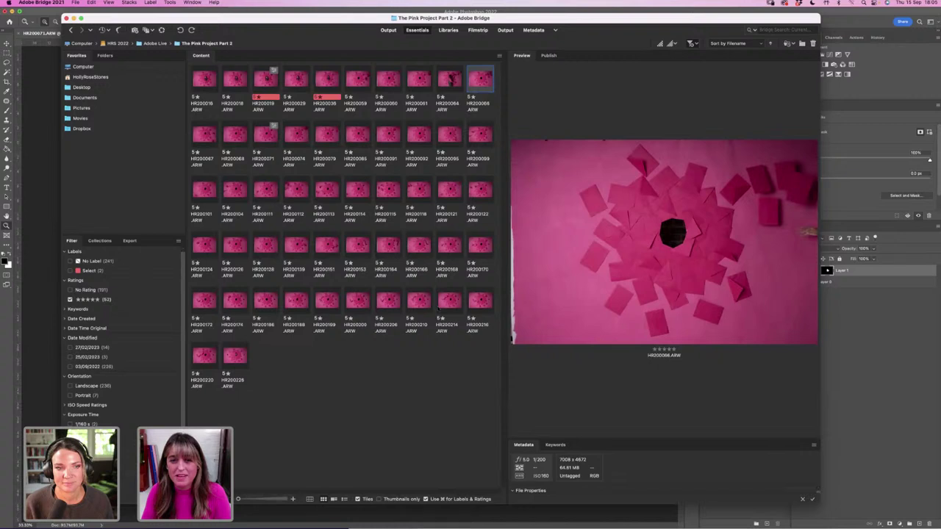
{"action": "key", "text": "Left"}
{"action": "key", "text": "Left"}
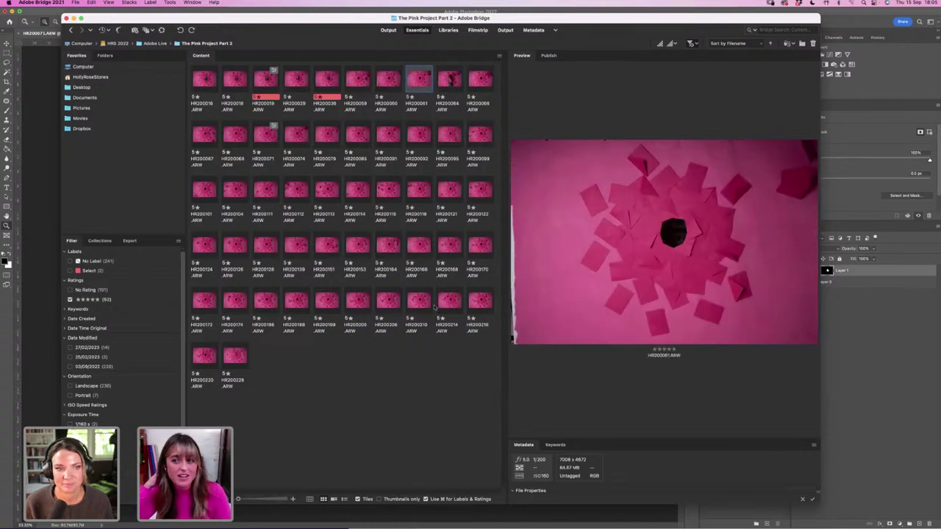
{"action": "key", "text": "Left"}
{"action": "key", "text": "Left"}
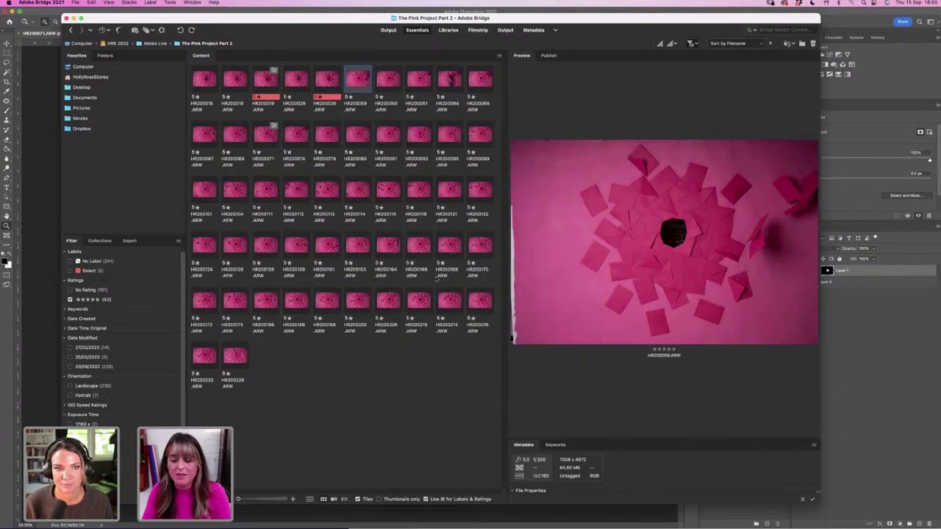
{"action": "key", "text": "Right"}
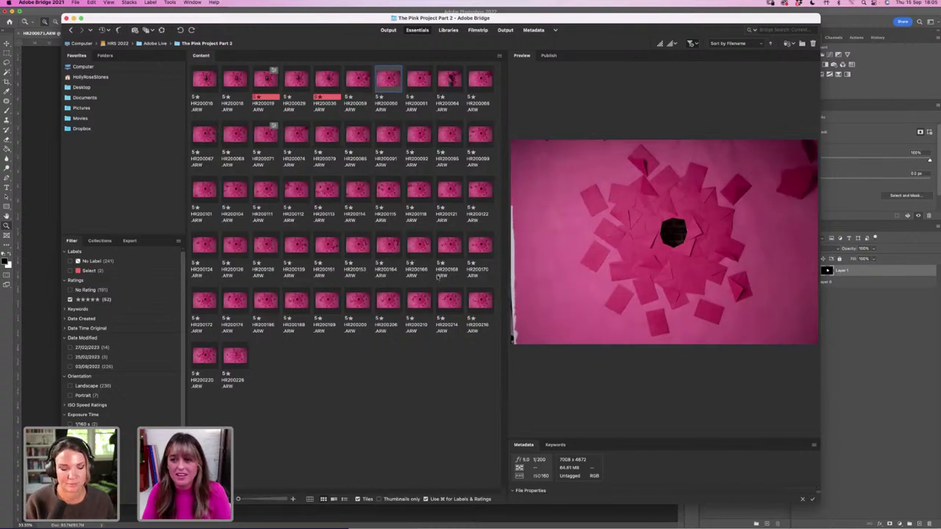
{"action": "key", "text": "Right"}
{"action": "key", "text": "Right"}
{"action": "key", "text": "Right"}
{"action": "key", "text": "Right"}
{"action": "key", "text": "Right"}
{"action": "key", "text": "Right"}
{"action": "key", "text": "Right"}
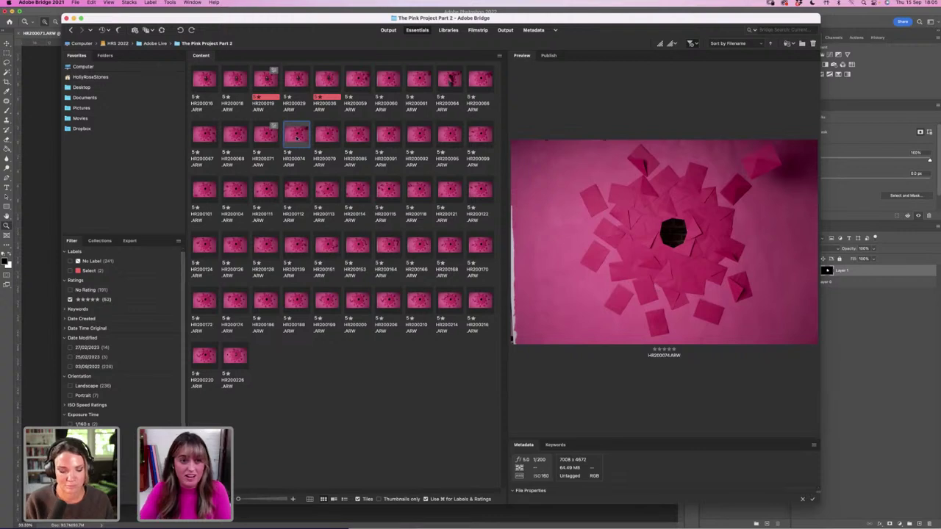
{"action": "left_click", "coordinate": [36, 77]}
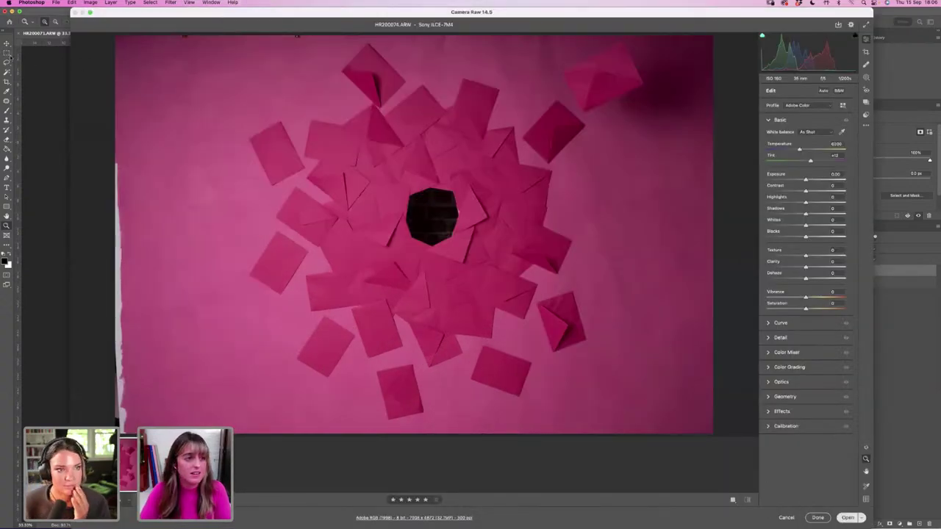
Open HR200074.ARW from Camera Raw as a new Photoshop document.
{"action": "key", "text": "Return"}
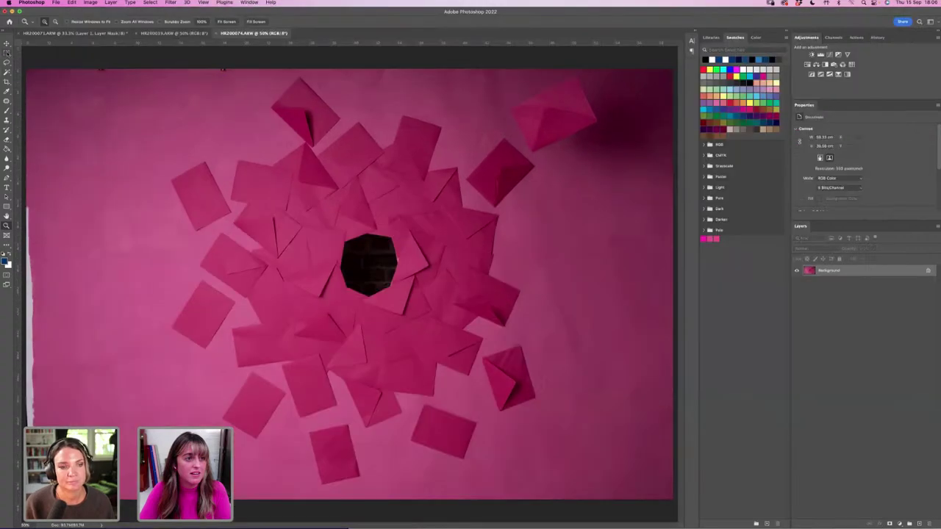
Paste the right half of HR200074 in place onto the composite as Layer 2 with a white mask.
{"action": "left_click_drag", "start_coordinate": [343, 59], "coordinate": [722, 510]}
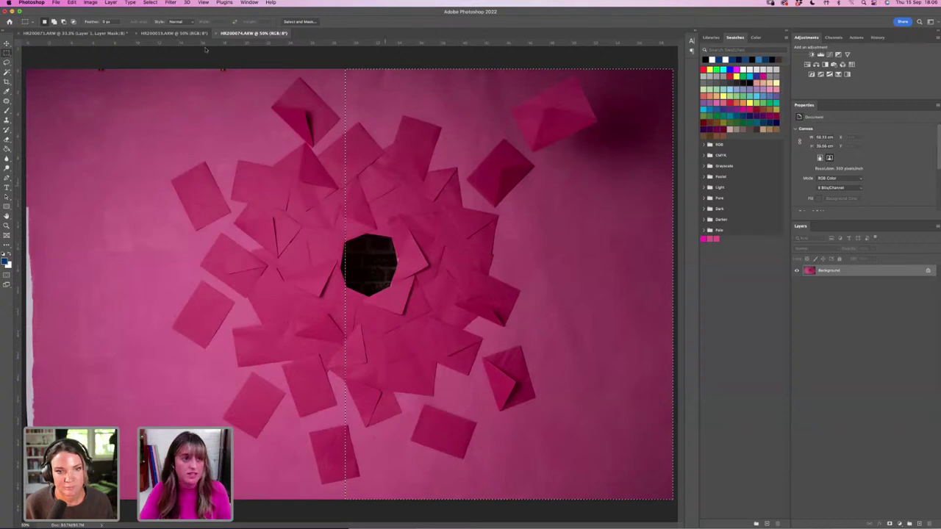
{"action": "left_click", "coordinate": [74, 33]}
{"action": "left_click", "coordinate": [71, 2]}
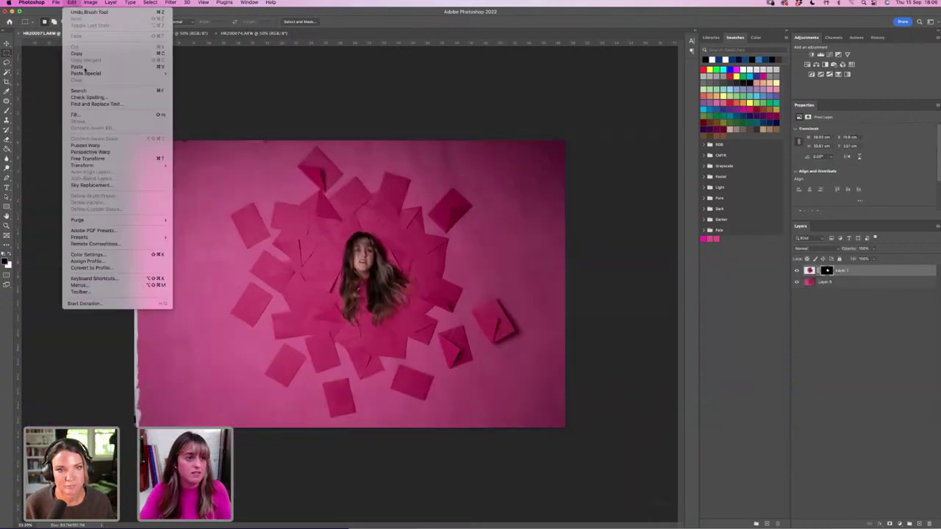
{"action": "left_click", "coordinate": [199, 78]}
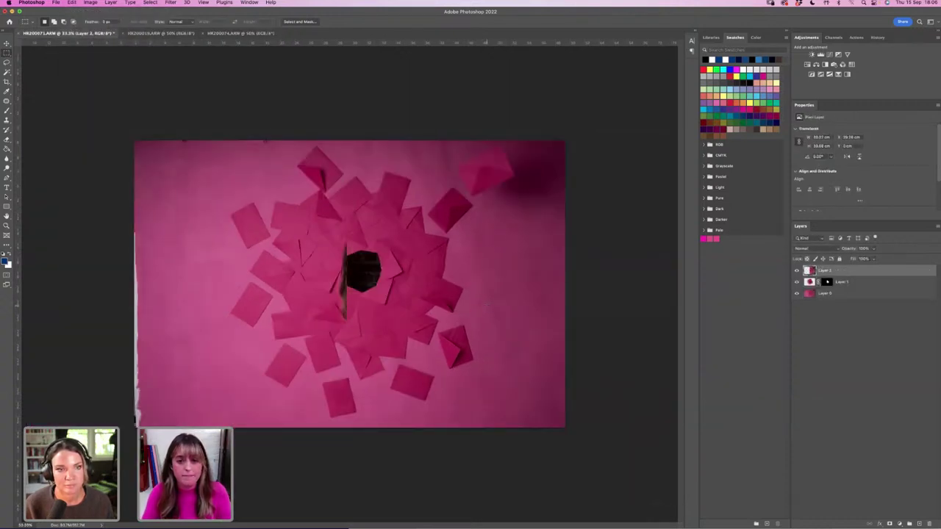
{"action": "key", "text": "b"}
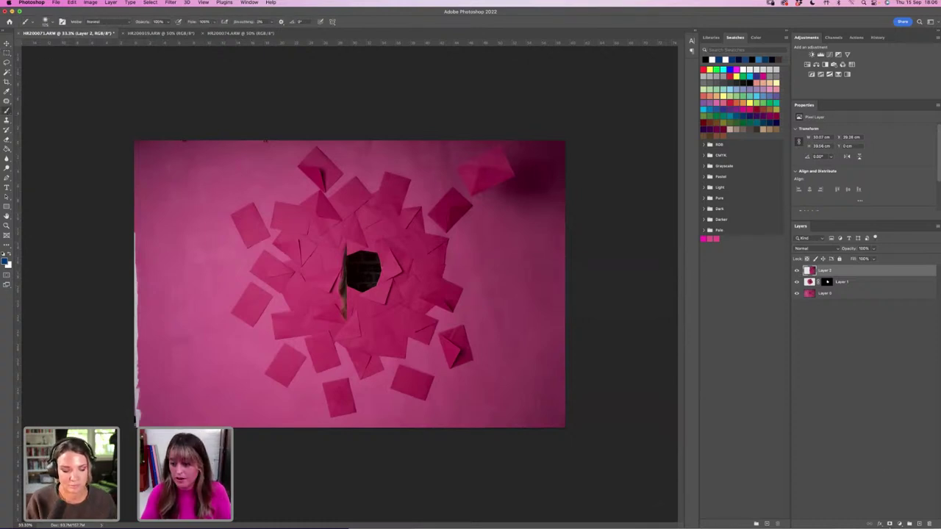
{"action": "left_click", "coordinate": [889, 523]}
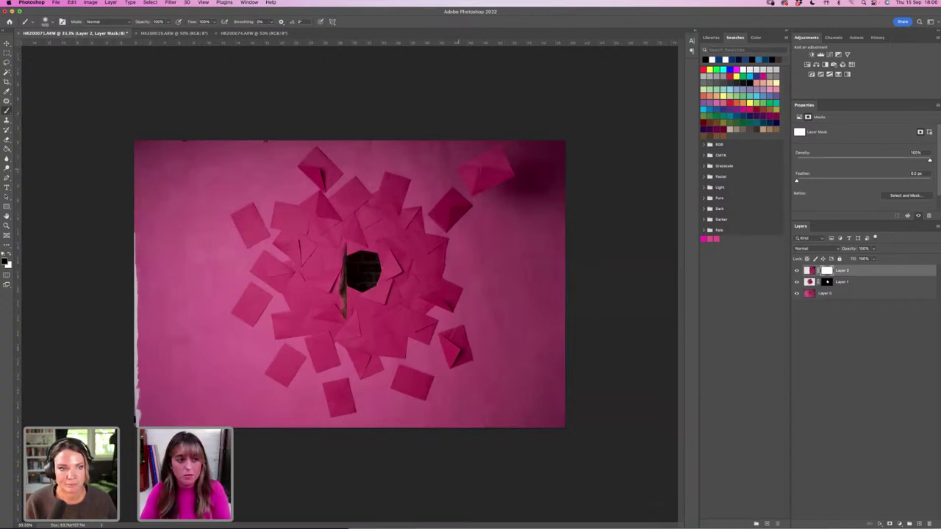
Paint the top-right envelope onto Layer 2's mask, invert it, and toggle Layer 2 to compare.
{"action": "mouse_move", "coordinate": [478, 177]}
{"action": "left_mouse_down"}
{"action": "mouse_move", "coordinate": [491, 182]}
{"action": "mouse_move", "coordinate": [518, 168]}
{"action": "left_mouse_up"}
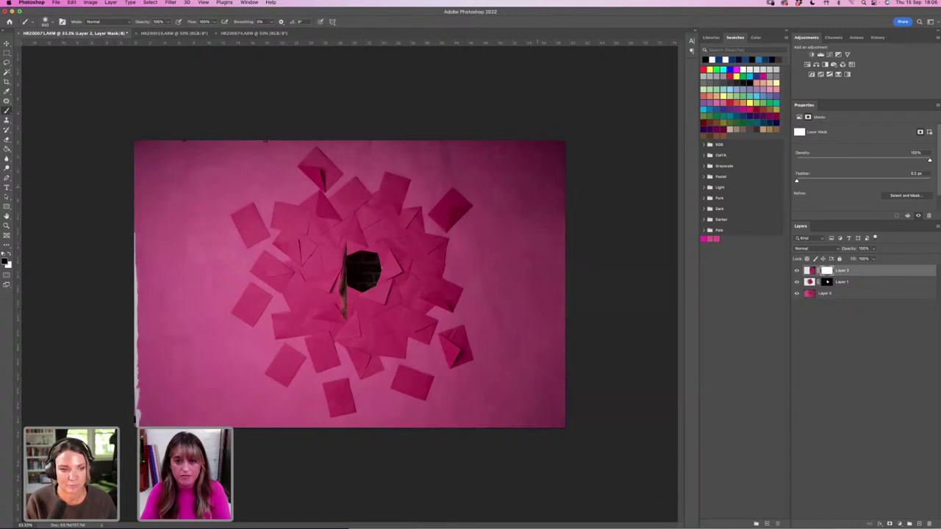
{"action": "key", "text": "super+i"}
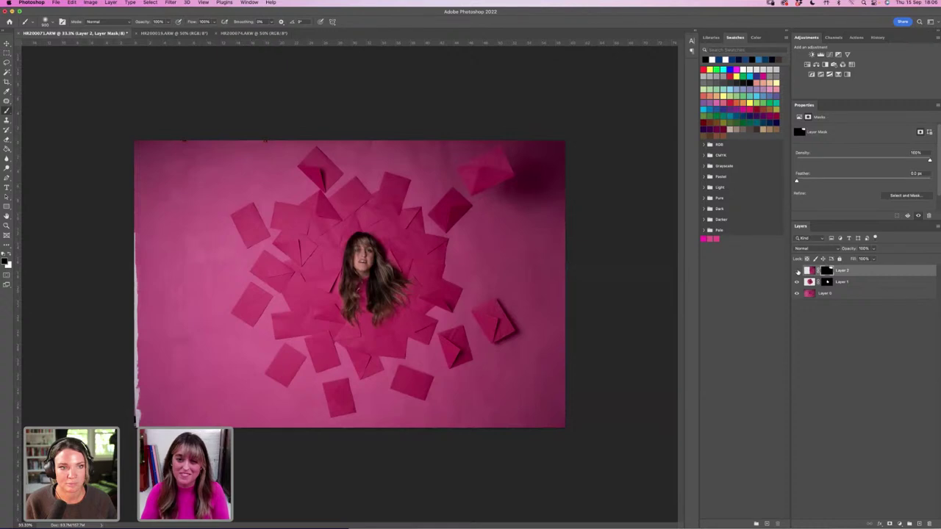
{"action": "left_click", "coordinate": [796, 270]}
{"action": "left_click", "coordinate": [796, 270]}
{"action": "left_click", "coordinate": [796, 271]}
{"action": "left_click", "coordinate": [796, 271]}
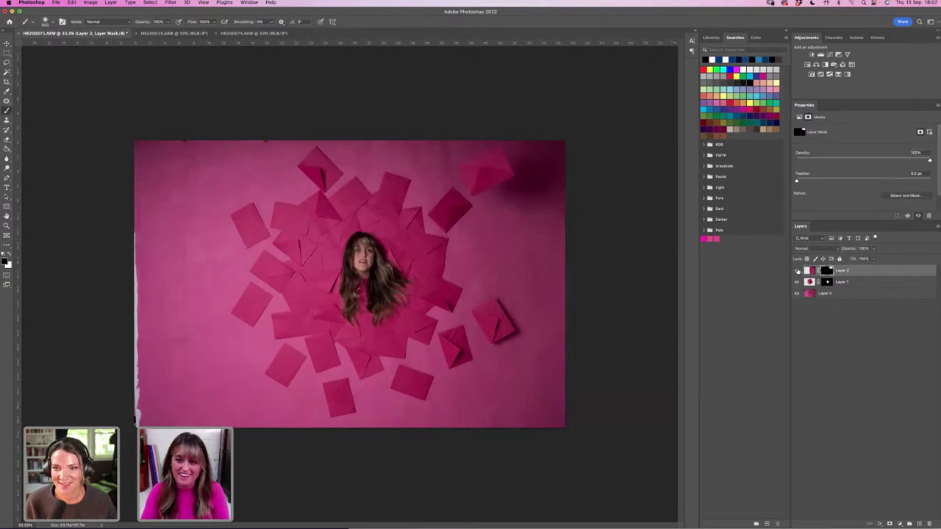
{"action": "left_click", "coordinate": [796, 270]}
{"action": "left_click", "coordinate": [796, 270]}
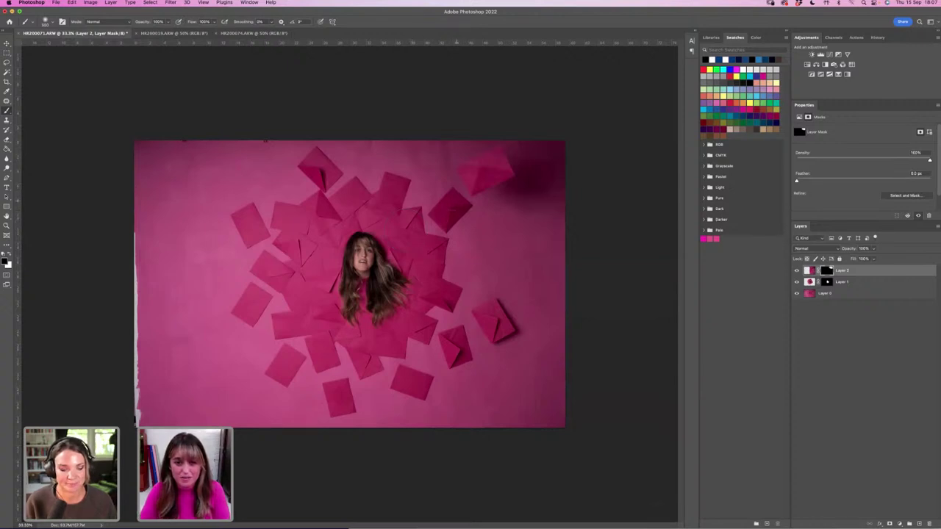
Keep toggling Layer 2's visibility to check the top-right corner against the face.
{"action": "left_click", "coordinate": [796, 271]}
{"action": "left_click", "coordinate": [796, 270]}
{"action": "left_click", "coordinate": [796, 270]}
{"action": "left_click", "coordinate": [796, 271]}
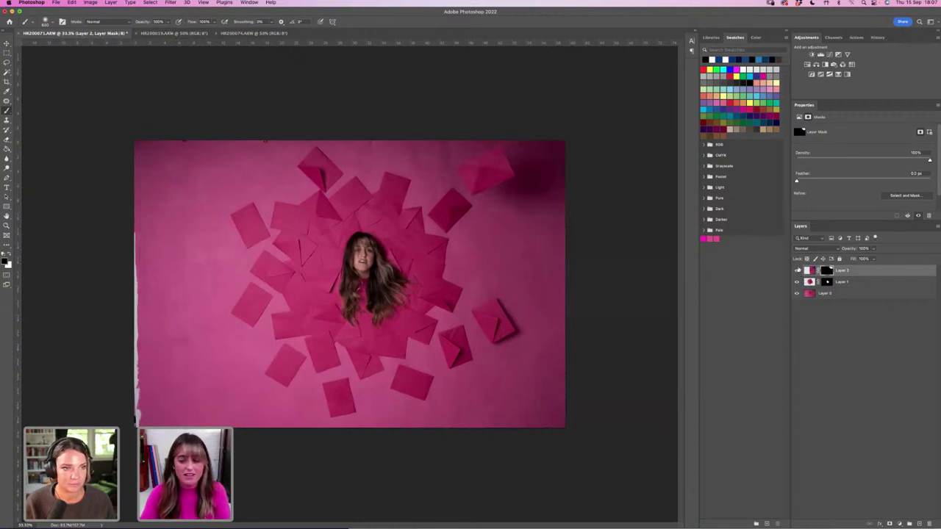
{"action": "left_click", "coordinate": [796, 271]}
{"action": "left_click", "coordinate": [796, 270]}
{"action": "left_click", "coordinate": [796, 270]}
{"action": "left_click", "coordinate": [796, 271]}
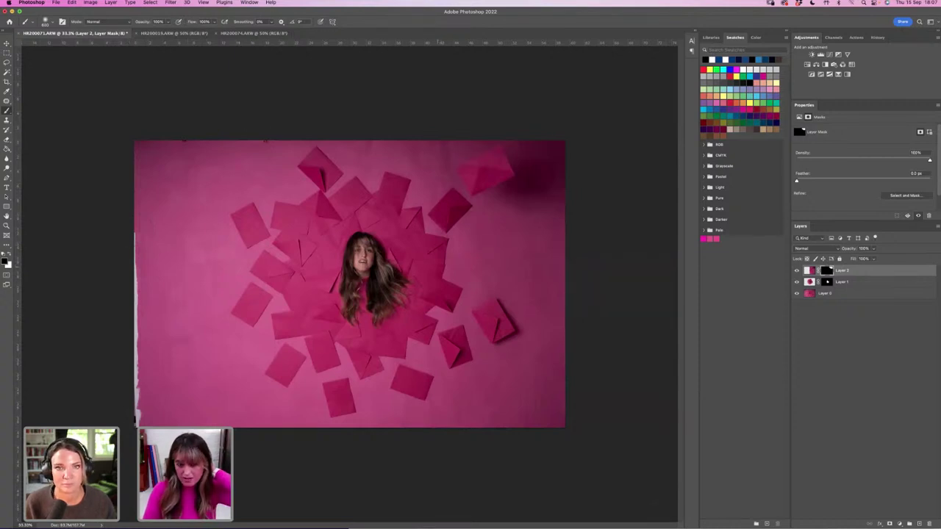
Lasso the pale left-edge strip on Layer 0 and Content-Aware Fill it onto a new layer.
{"action": "left_click", "coordinate": [832, 296]}
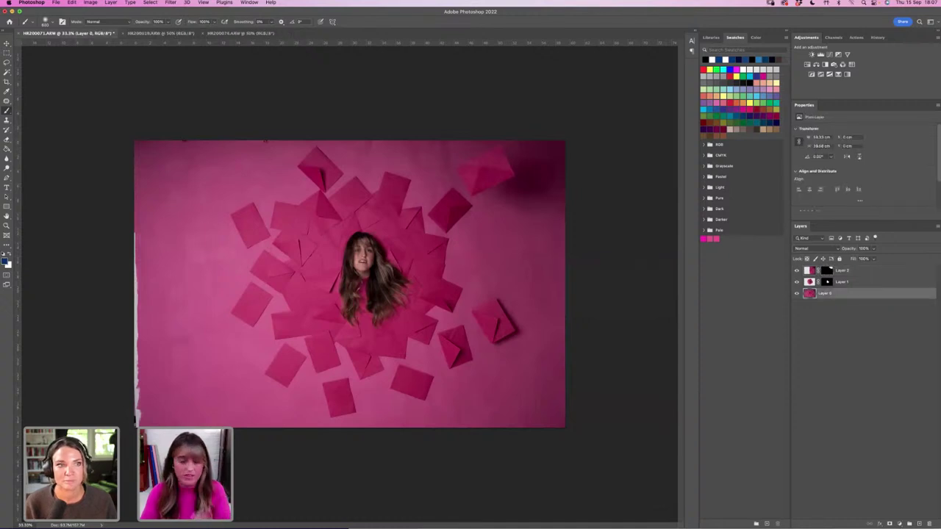
{"action": "left_click", "coordinate": [7, 63]}
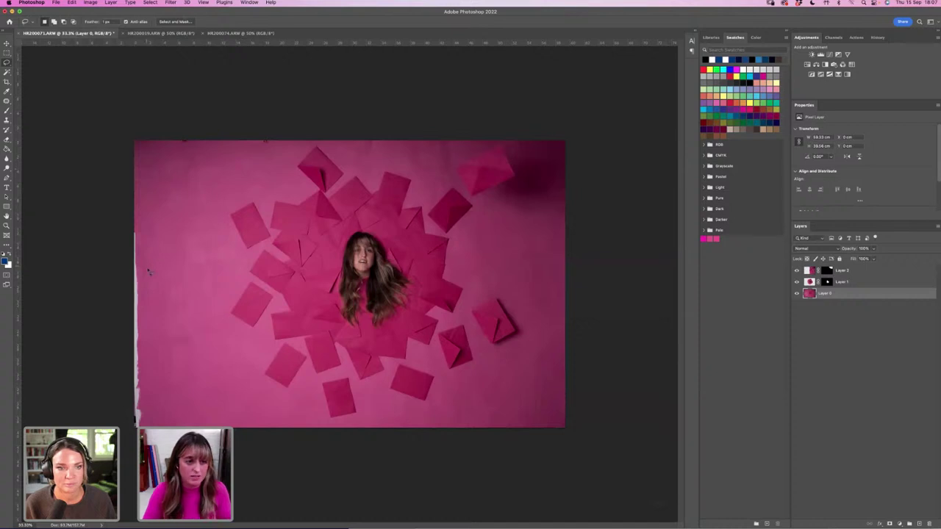
{"action": "mouse_move", "coordinate": [148, 272]}
{"action": "left_mouse_down"}
{"action": "mouse_move", "coordinate": [130, 204]}
{"action": "mouse_move", "coordinate": [118, 282]}
{"action": "mouse_move", "coordinate": [121, 415]}
{"action": "mouse_move", "coordinate": [134, 440]}
{"action": "mouse_move", "coordinate": [155, 374]}
{"action": "mouse_move", "coordinate": [150, 310]}
{"action": "left_mouse_up"}
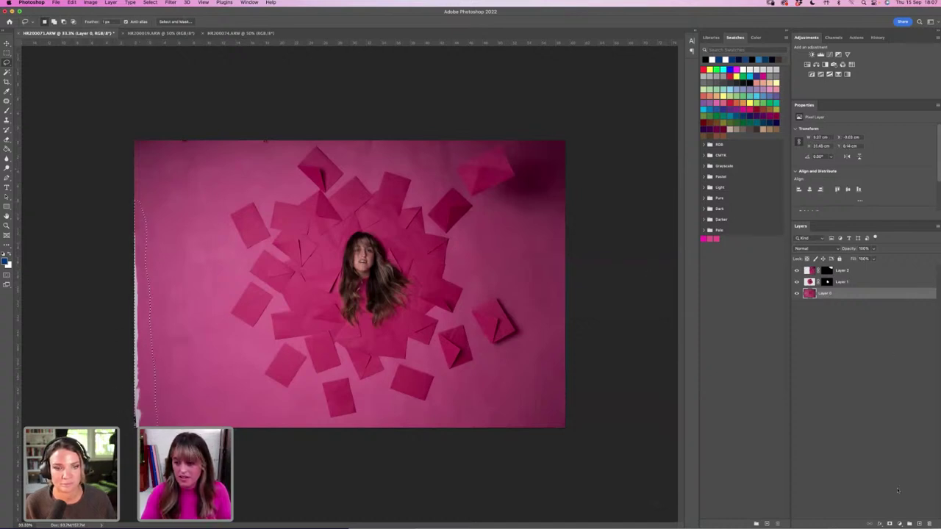
{"action": "left_click", "coordinate": [270, 3]}
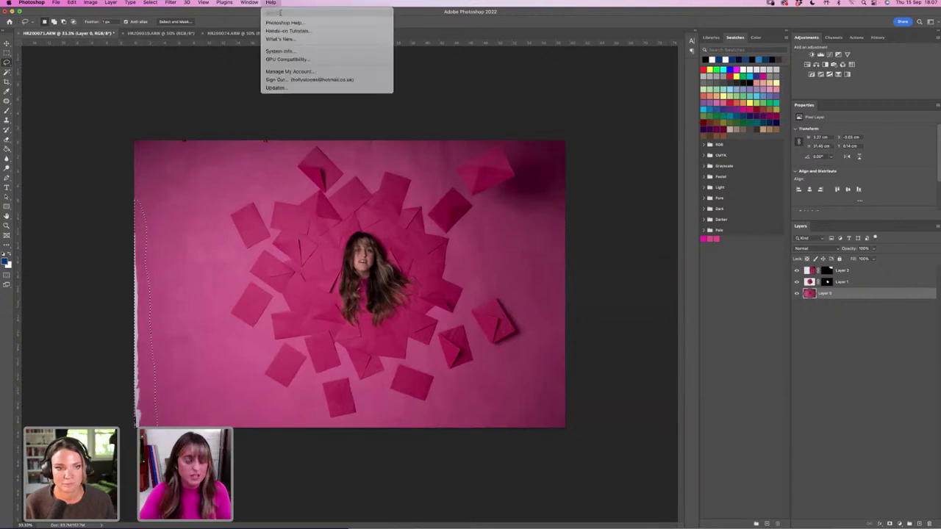
{"action": "type", "text": "co"}
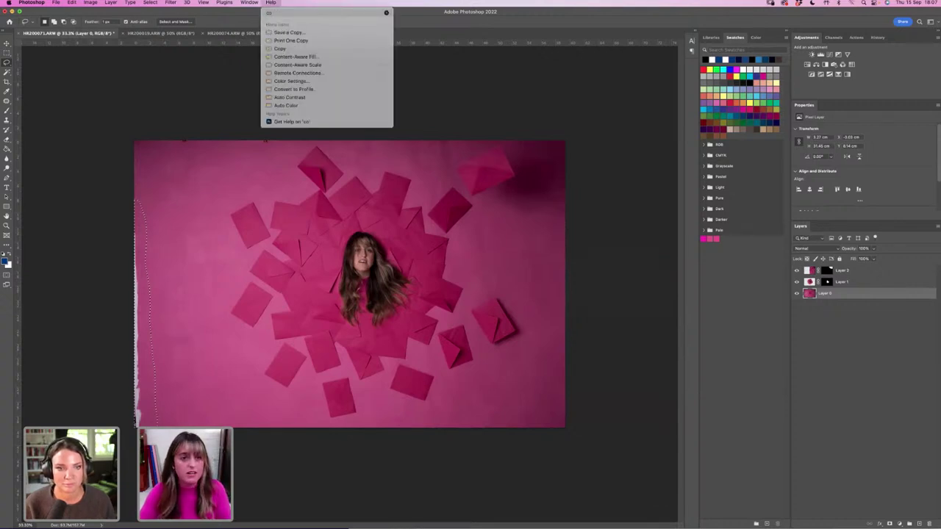
{"action": "left_click", "coordinate": [296, 57]}
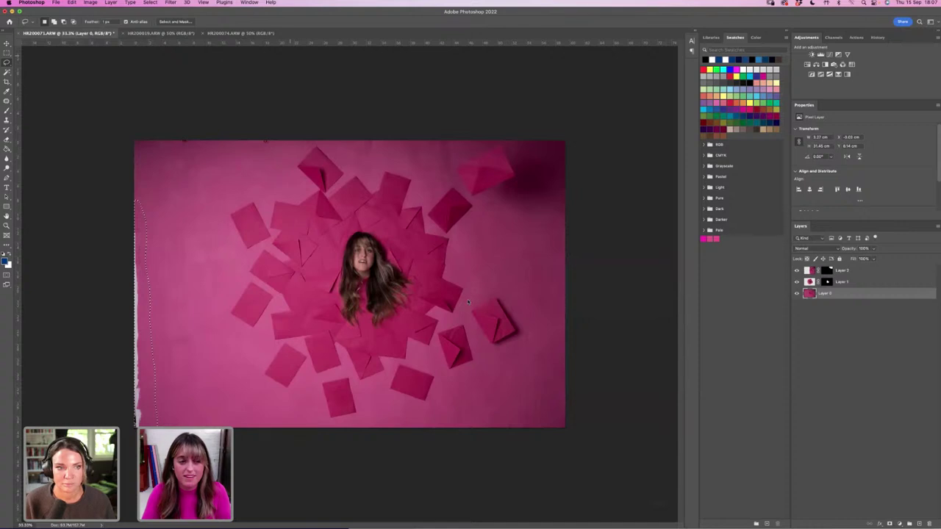
{"action": "scroll", "coordinate": [741, 371], "scroll_direction": "up", "scroll_amount": 5}
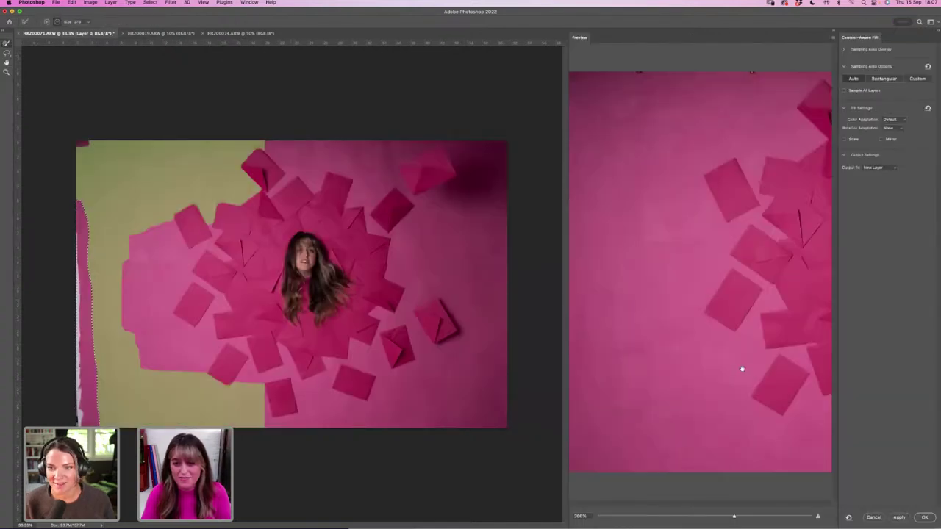
{"action": "left_click", "coordinate": [926, 517]}
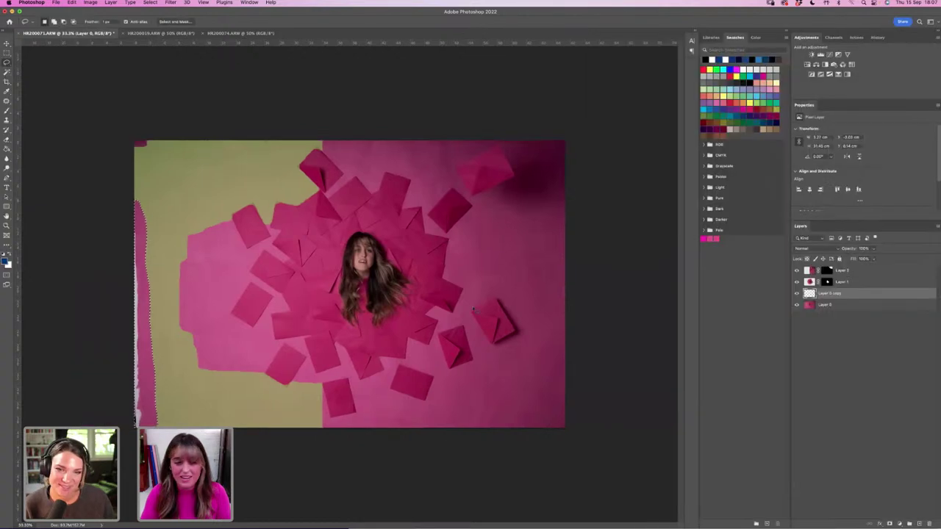
{"action": "key", "text": "super+d"}
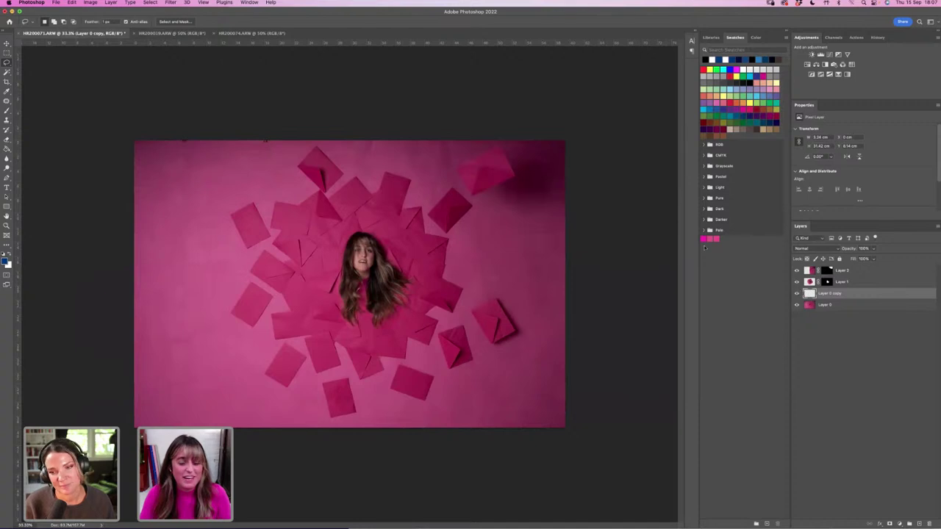
{"action": "left_click", "coordinate": [798, 303]}
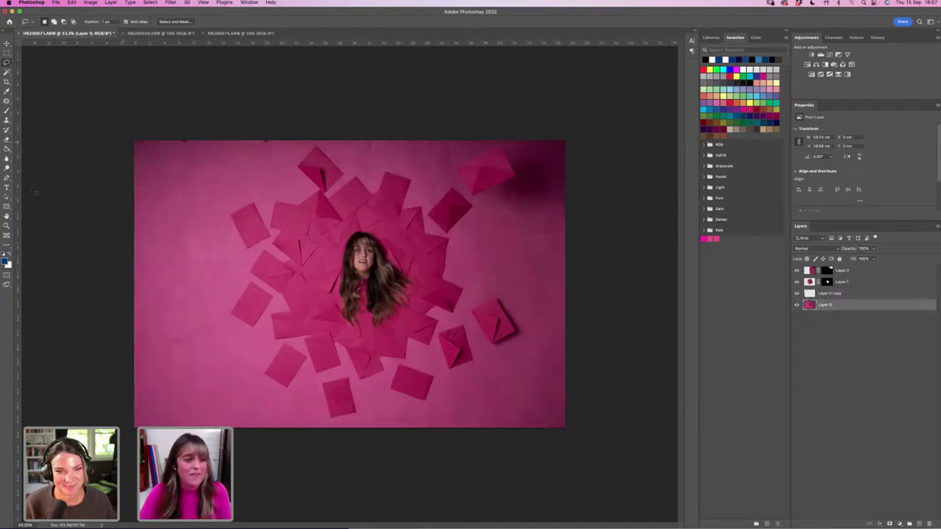
Zoom in on the top of the backdrop and patch away the dark spots along the top edge.
{"action": "key", "text": "z"}
{"action": "left_click_drag", "start_coordinate": [79, 191], "coordinate": [355, 238]}
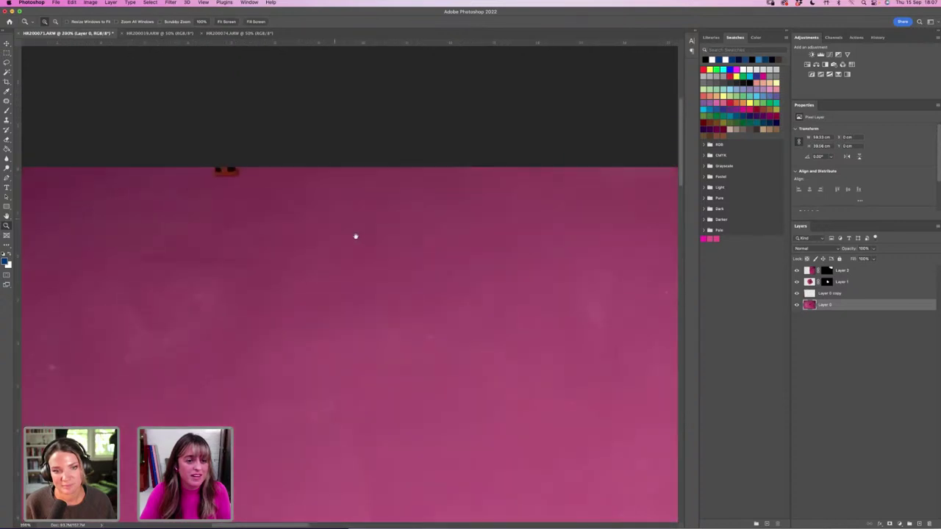
{"action": "key", "text": "j"}
{"action": "mouse_move", "coordinate": [256, 182]}
{"action": "left_mouse_down"}
{"action": "mouse_move", "coordinate": [229, 193]}
{"action": "mouse_move", "coordinate": [269, 193]}
{"action": "left_mouse_up"}
{"action": "key", "text": "cmd+d"}
{"action": "scroll", "coordinate": [254, 264], "scroll_direction": "down", "scroll_amount": 1}
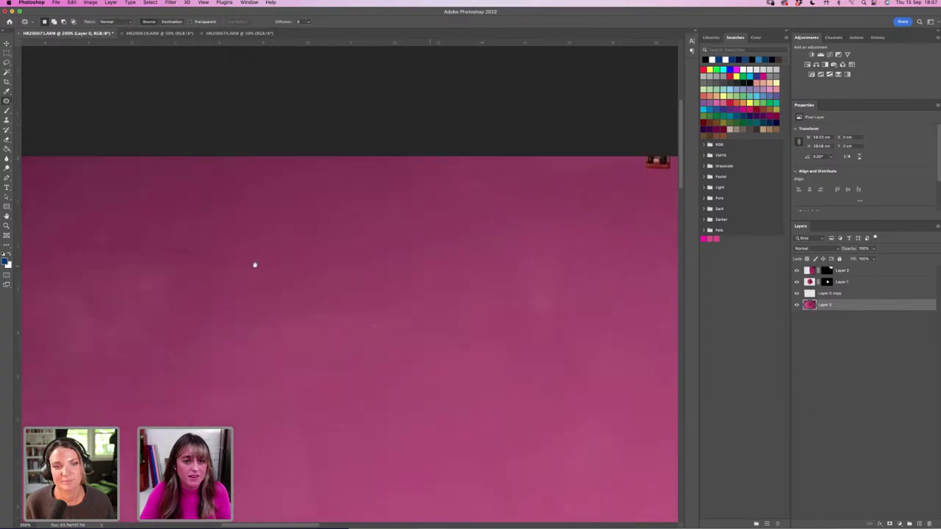
{"action": "scroll", "coordinate": [255, 264], "scroll_direction": "right", "scroll_amount": 5}
{"action": "mouse_move", "coordinate": [446, 160]}
{"action": "left_mouse_down"}
{"action": "mouse_move", "coordinate": [410, 177]}
{"action": "mouse_move", "coordinate": [441, 181]}
{"action": "mouse_move", "coordinate": [451, 210]}
{"action": "left_mouse_up"}
{"action": "key", "text": "cmd+d"}
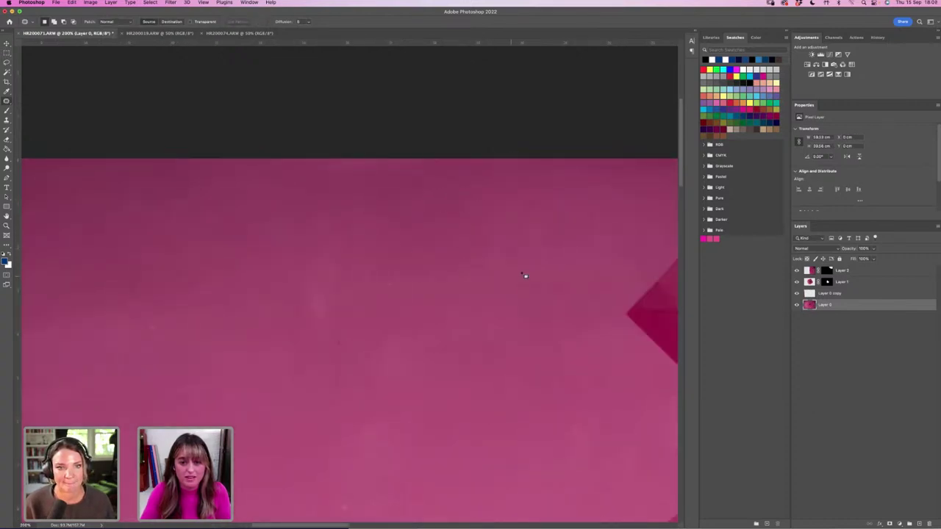
Patch the remaining dark spots lower on the backdrop, then fit the image to screen.
{"action": "left_click_drag", "start_coordinate": [401, 295], "coordinate": [388, 301]}
{"action": "key", "text": "cmd+d"}
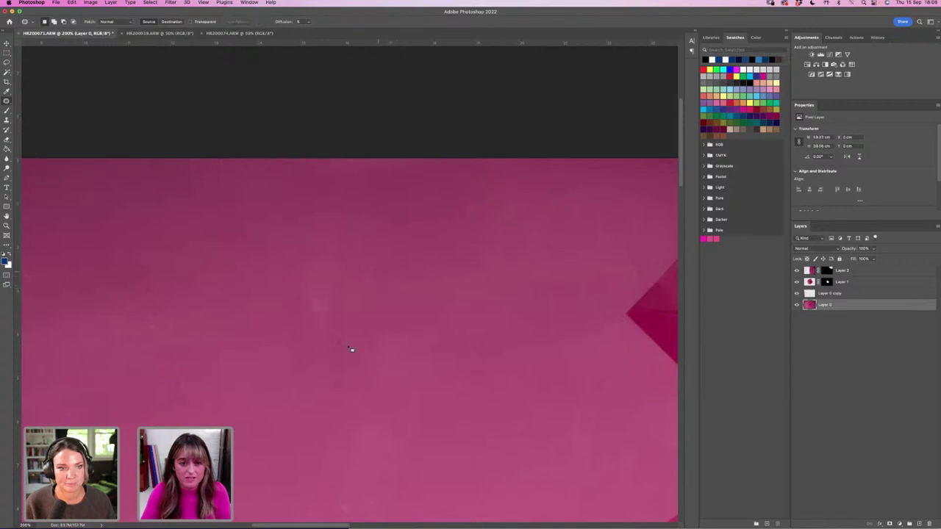
{"action": "mouse_move", "coordinate": [350, 348]}
{"action": "left_mouse_down"}
{"action": "mouse_move", "coordinate": [351, 361]}
{"action": "mouse_move", "coordinate": [371, 360]}
{"action": "left_mouse_up"}
{"action": "key", "text": "super+d"}
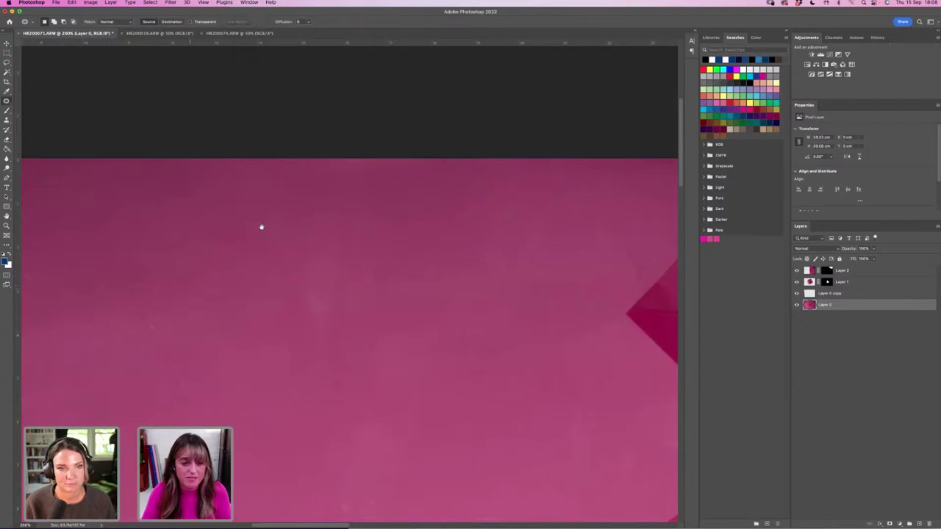
{"action": "scroll", "coordinate": [243, 250], "scroll_direction": "down", "scroll_amount": 3}
{"action": "scroll", "coordinate": [223, 267], "scroll_direction": "up", "scroll_amount": 2}
{"action": "scroll", "coordinate": [420, 360], "scroll_direction": "right", "scroll_amount": 1}
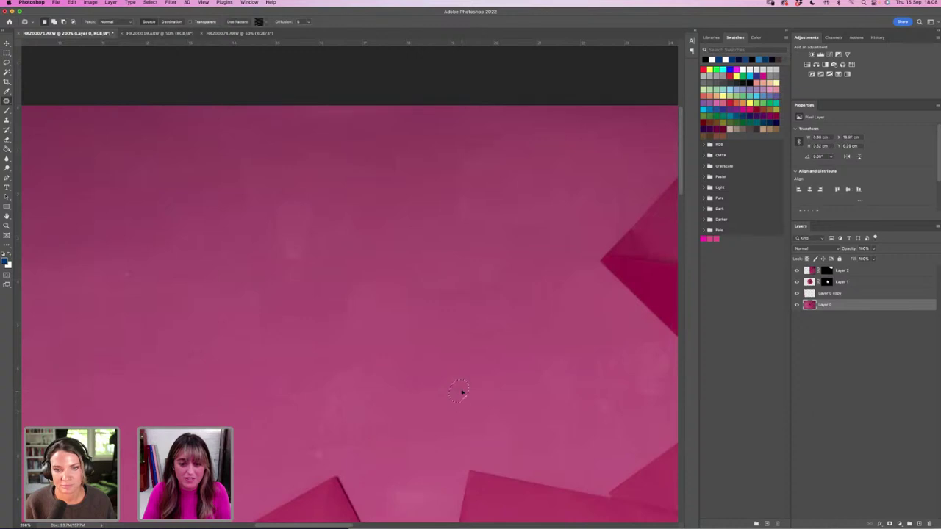
{"action": "scroll", "coordinate": [353, 273], "scroll_direction": "left", "scroll_amount": 3}
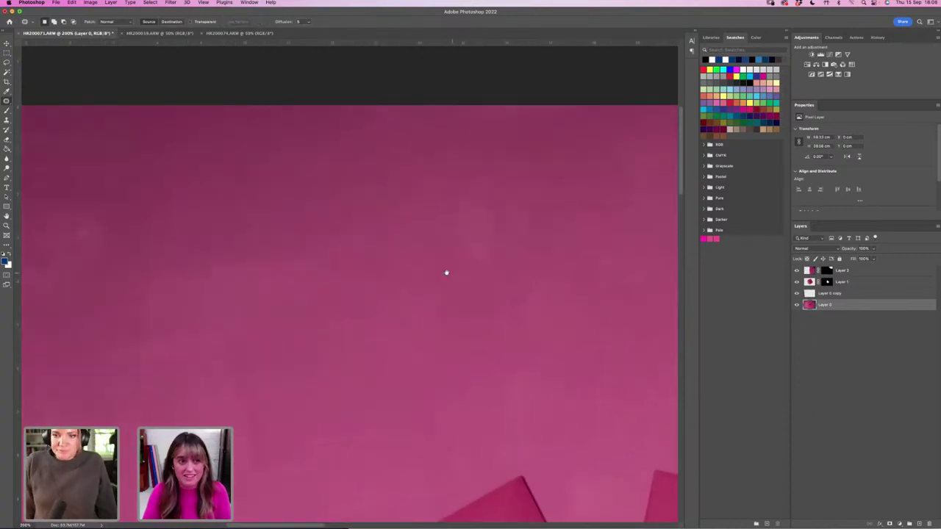
{"action": "scroll", "coordinate": [330, 242], "scroll_direction": "up", "scroll_amount": 1}
{"action": "mouse_move", "coordinate": [265, 234]}
{"action": "left_mouse_down"}
{"action": "mouse_move", "coordinate": [304, 172]}
{"action": "mouse_move", "coordinate": [220, 227]}
{"action": "mouse_move", "coordinate": [483, 201]}
{"action": "mouse_move", "coordinate": [416, 261]}
{"action": "left_mouse_up"}
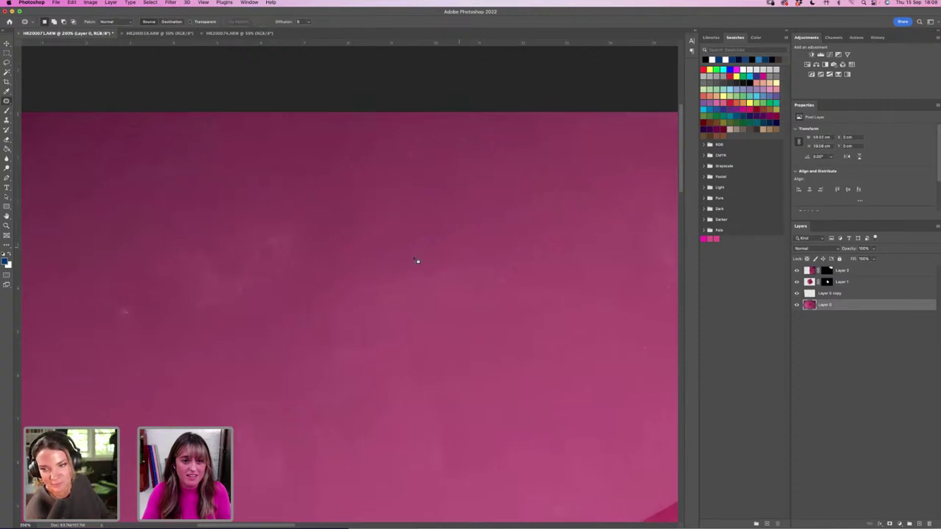
{"action": "left_click", "coordinate": [6, 225]}
{"action": "left_click", "coordinate": [227, 21]}
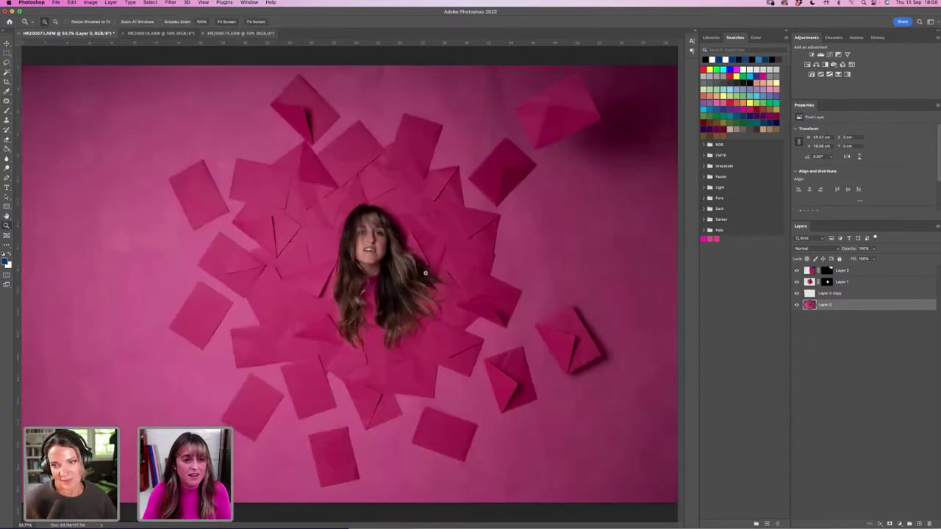
{"action": "left_click", "coordinate": [264, 254], "text": "alt"}
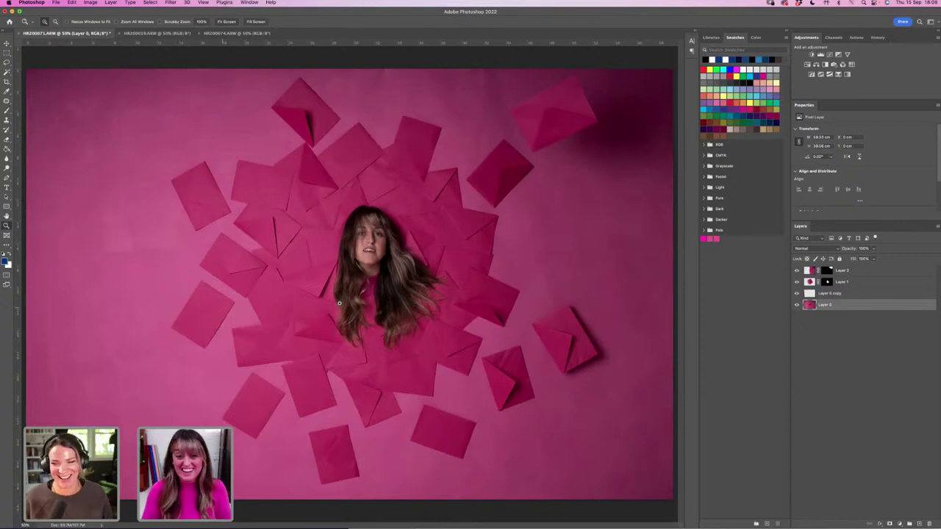
{"action": "left_click", "coordinate": [351, 323], "text": "alt"}
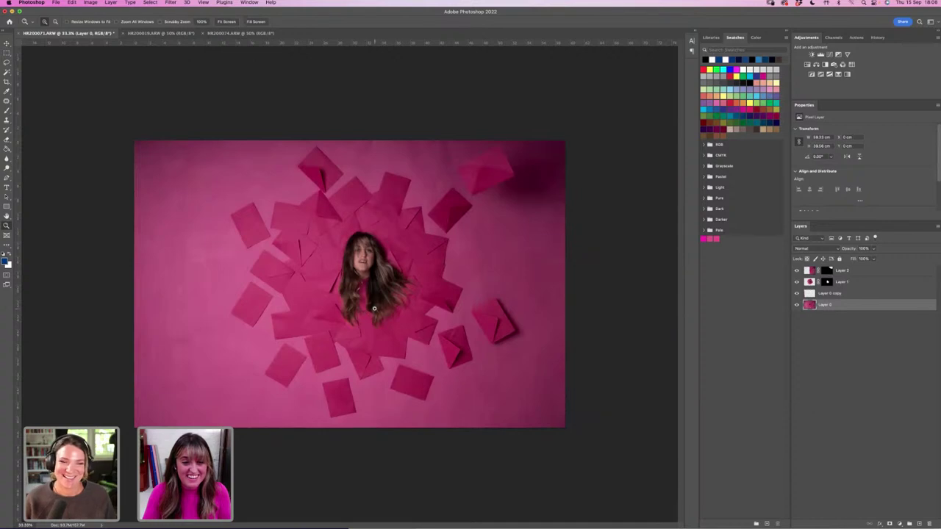
{"action": "left_click", "coordinate": [843, 276]}
{"action": "left_click", "coordinate": [798, 271]}
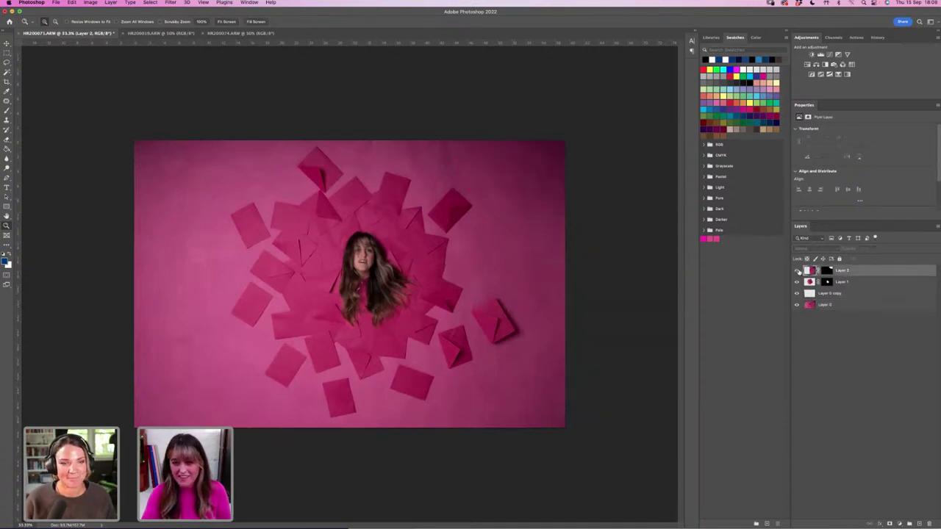
{"action": "left_click", "coordinate": [798, 271]}
{"action": "left_click", "coordinate": [798, 271]}
{"action": "left_click", "coordinate": [798, 272]}
{"action": "left_click", "coordinate": [798, 271]}
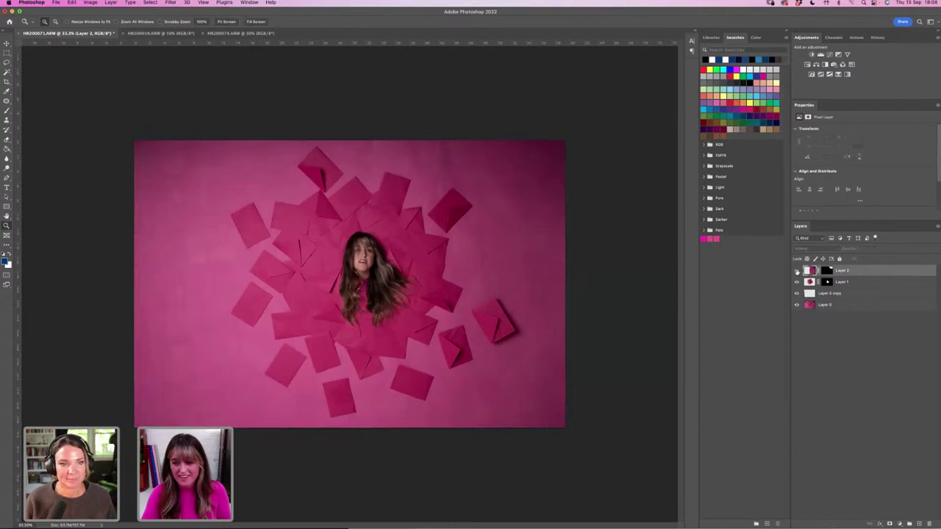
{"action": "left_click", "coordinate": [798, 271]}
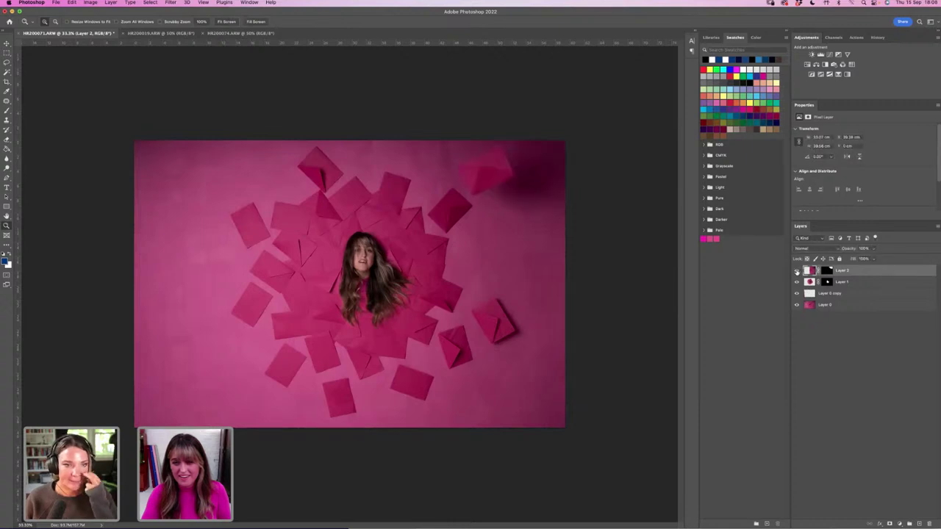
{"action": "left_click", "coordinate": [402, 282]}
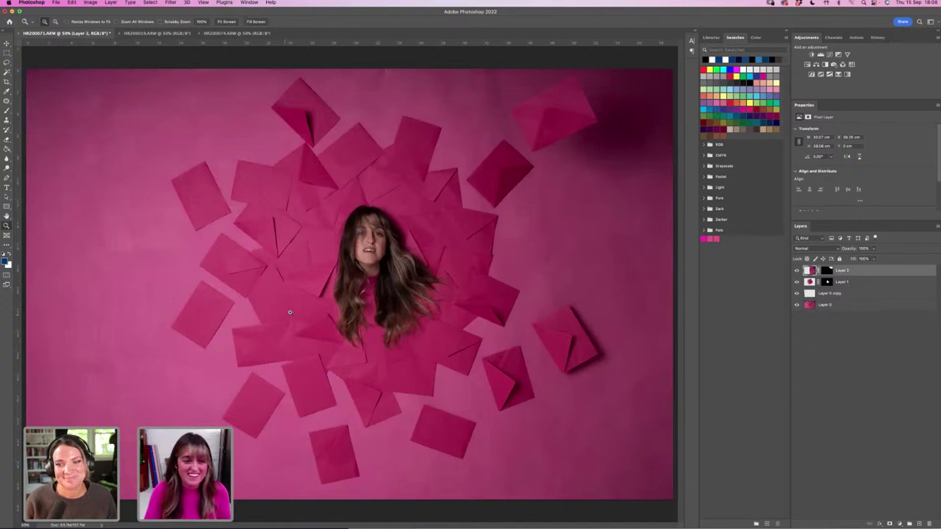
{"action": "left_click", "coordinate": [472, 290], "text": "alt"}
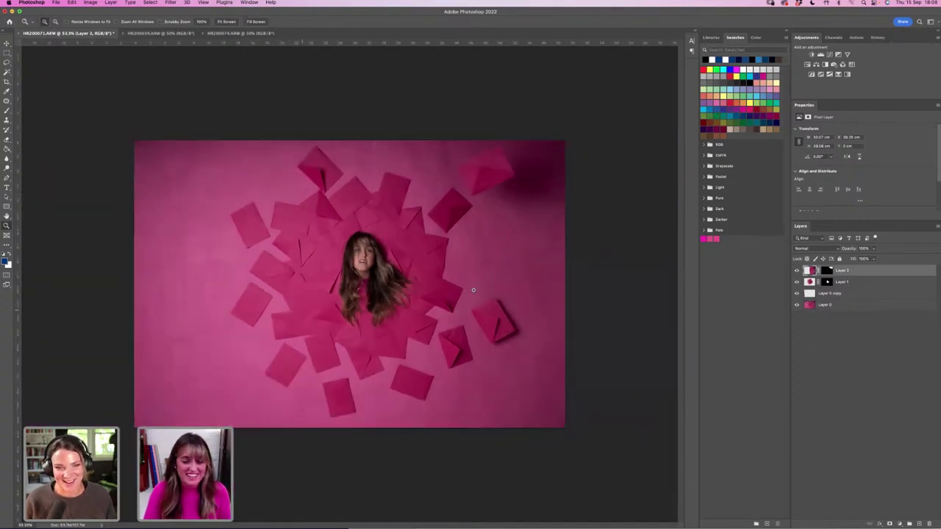
{"action": "left_click", "coordinate": [797, 294]}
{"action": "left_click", "coordinate": [797, 294]}
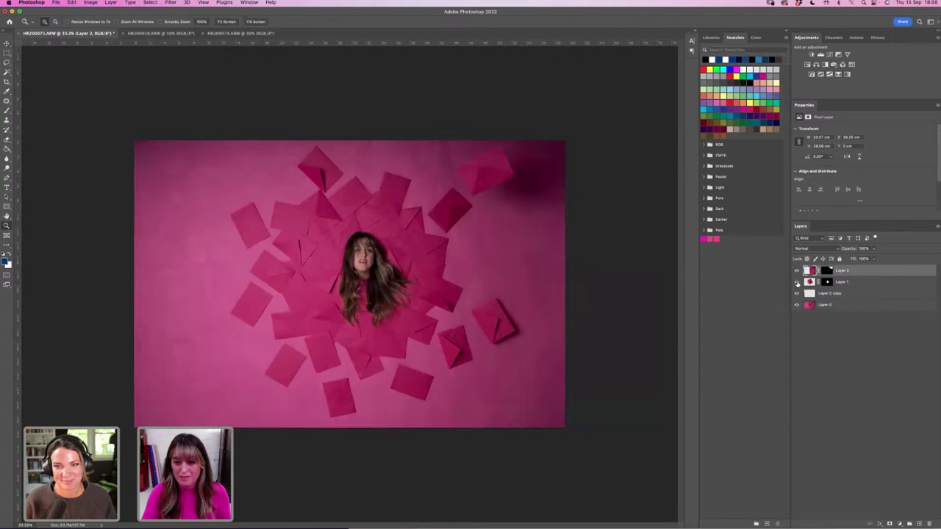
{"action": "left_click", "coordinate": [797, 283]}
{"action": "left_click", "coordinate": [797, 283]}
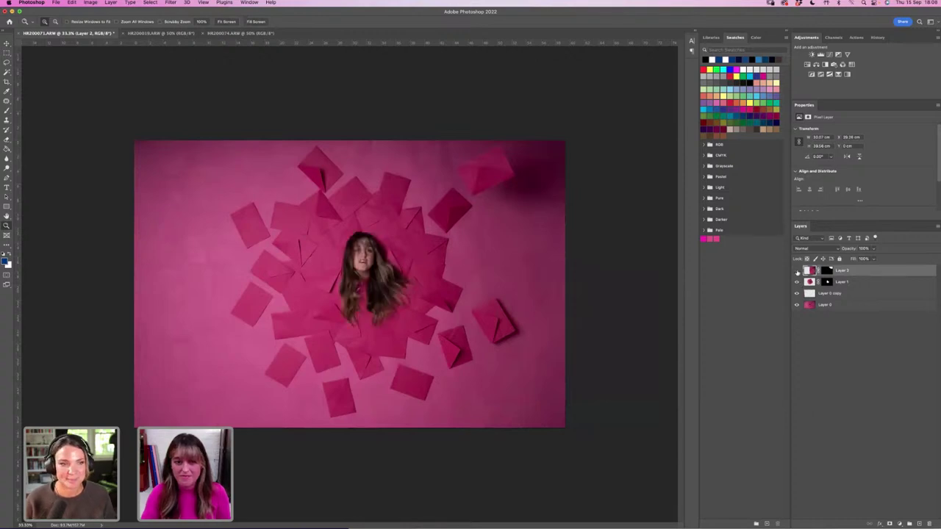
{"action": "left_click", "coordinate": [797, 271]}
{"action": "left_click", "coordinate": [796, 271]}
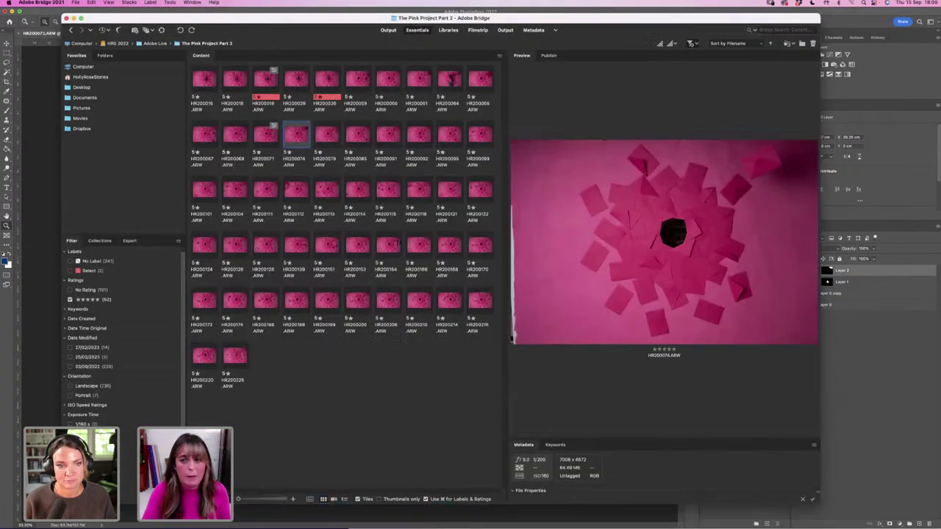
Browse the five-star photos in Bridge to reach the arm-reaching shots.
{"action": "key", "text": "Right"}
{"action": "key", "text": "Right"}
{"action": "key", "text": "Right"}
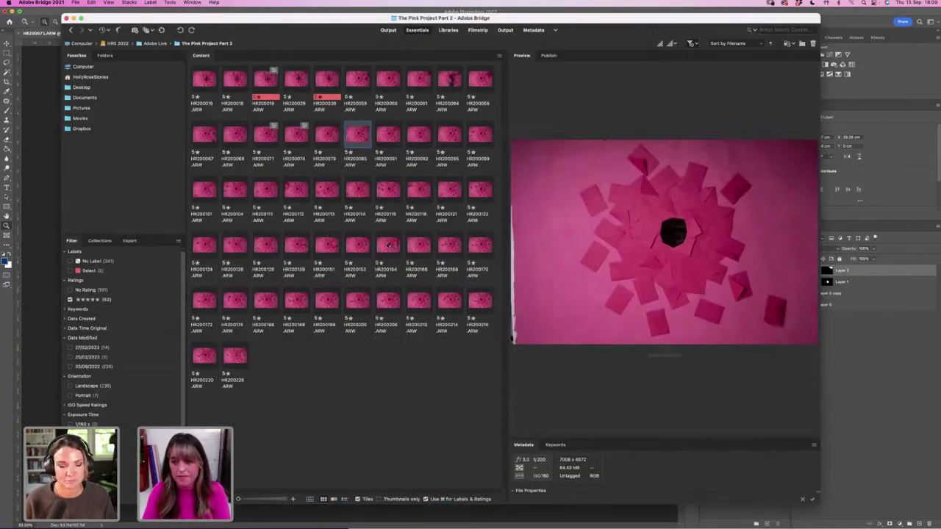
{"action": "left_click", "coordinate": [231, 357]}
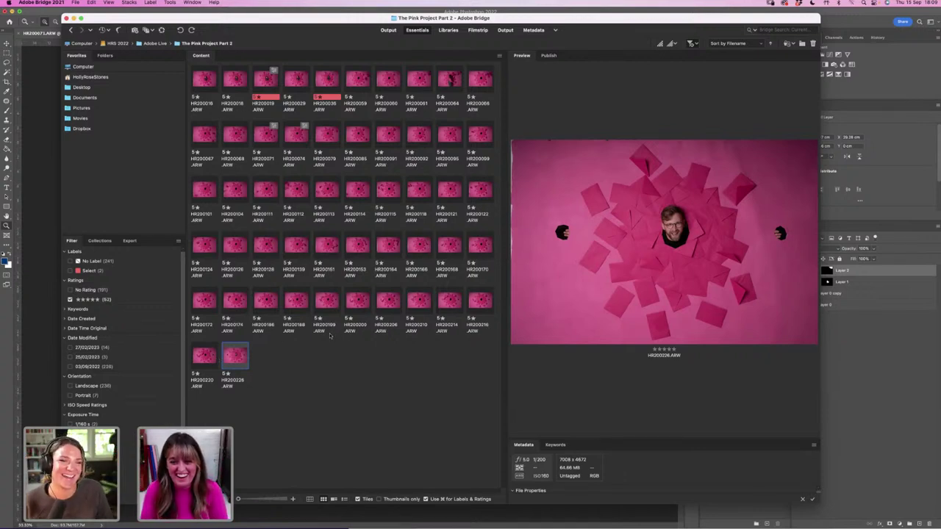
{"action": "key", "text": "Left"}
{"action": "key", "text": "Left"}
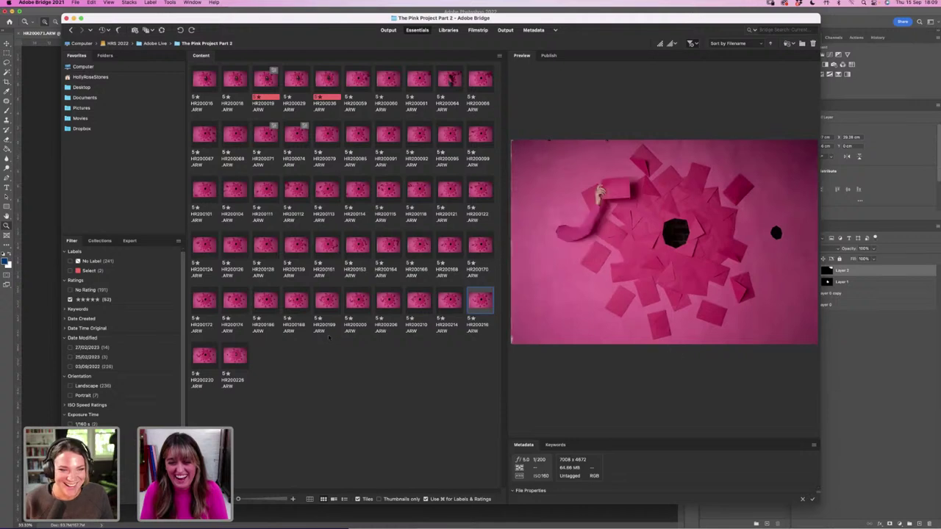
{"action": "key", "text": "Left"}
{"action": "key", "text": "Left"}
{"action": "key", "text": "Left"}
{"action": "key", "text": "Left"}
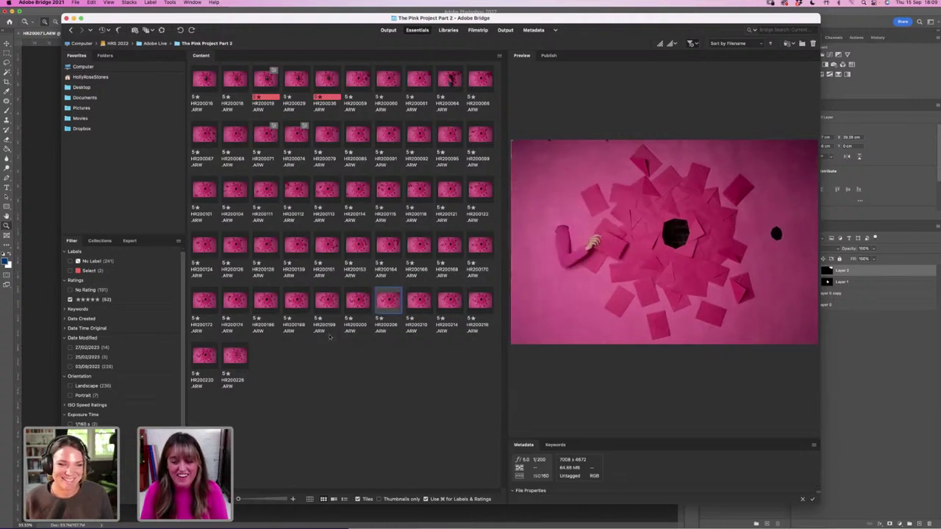
{"action": "key", "text": "Right"}
{"action": "key", "text": "Left"}
{"action": "key", "text": "Left"}
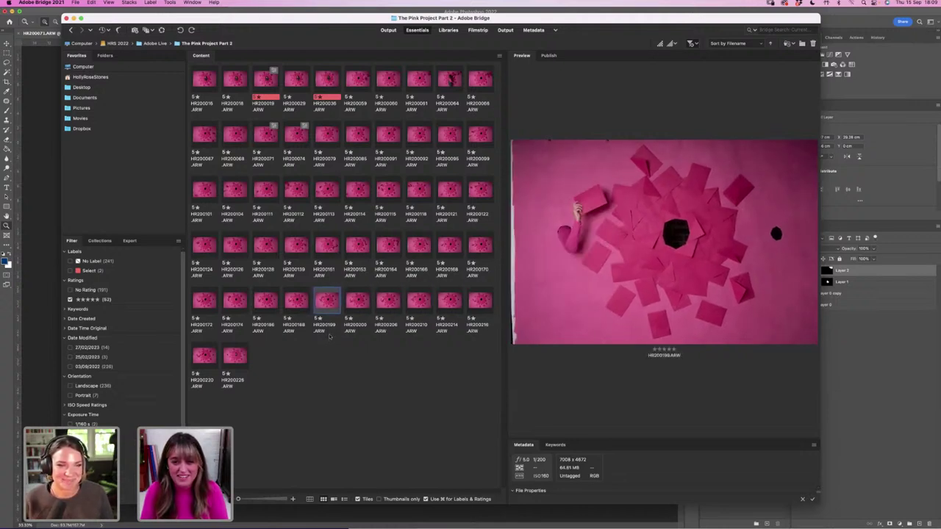
{"action": "key", "text": "Right"}
{"action": "key", "text": "Left"}
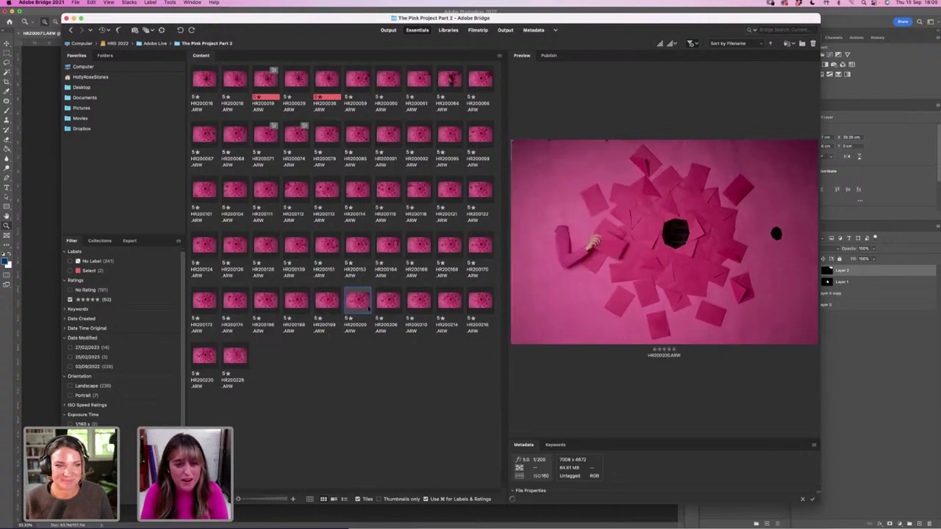
{"action": "key", "text": "Right"}
{"action": "key", "text": "Right"}
{"action": "key", "text": "Right"}
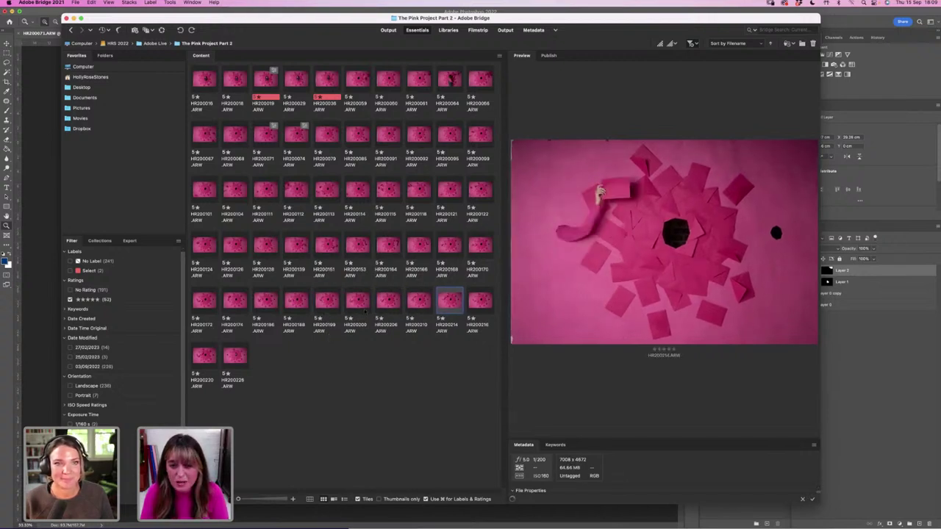
{"action": "key", "text": "Right"}
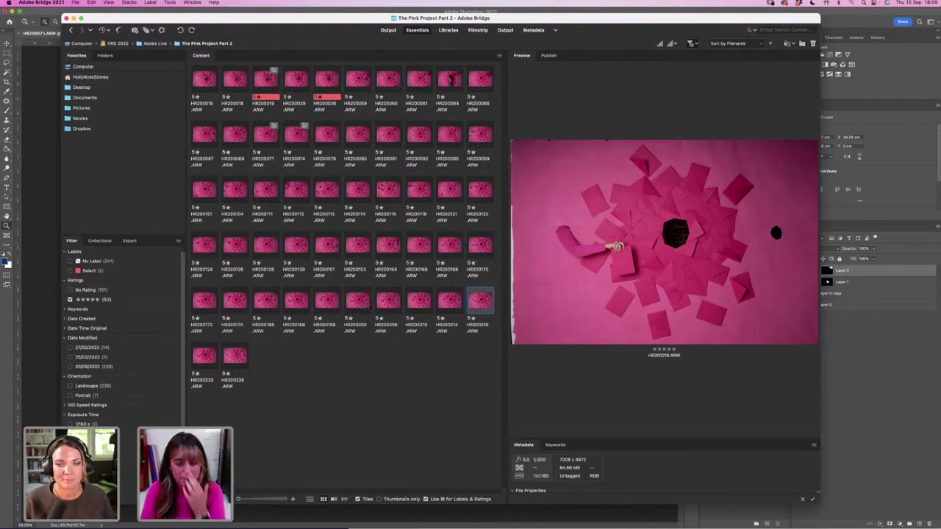
Compare arm shots HR200210–HR200216, settle on HR200206.ARW and open it.
{"action": "key", "text": "Right"}
{"action": "key", "text": "Right"}
{"action": "key", "text": "Left"}
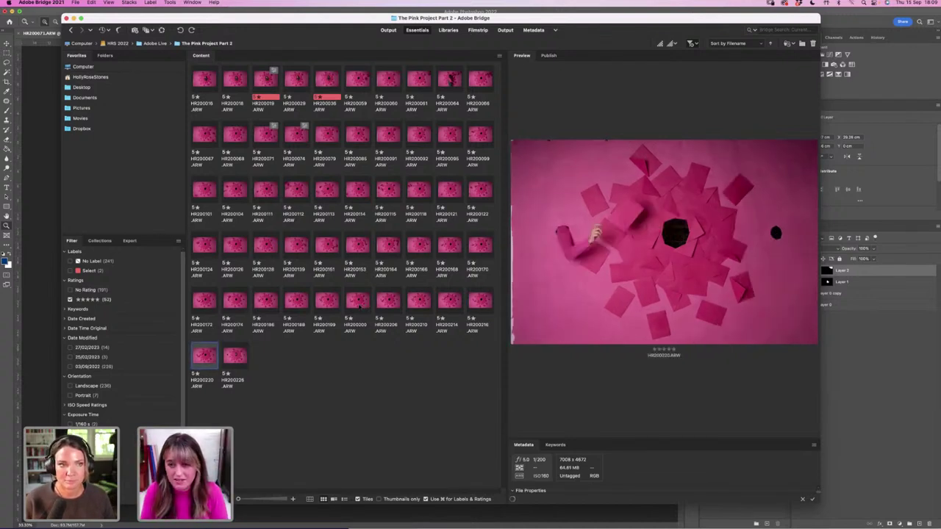
{"action": "key", "text": "Left"}
{"action": "key", "text": "Left"}
{"action": "key", "text": "Right"}
{"action": "key", "text": "Left"}
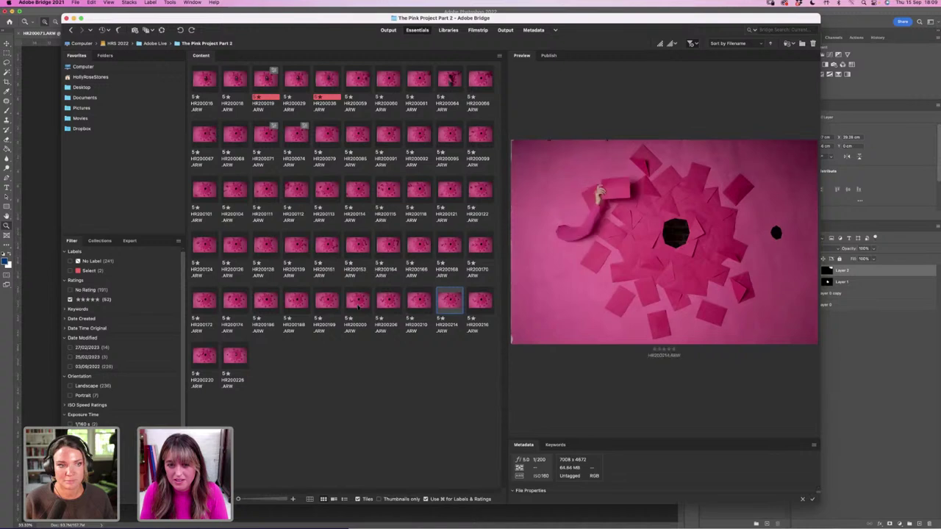
{"action": "key", "text": "Right"}
{"action": "key", "text": "Right"}
{"action": "key", "text": "Right"}
{"action": "key", "text": "Left"}
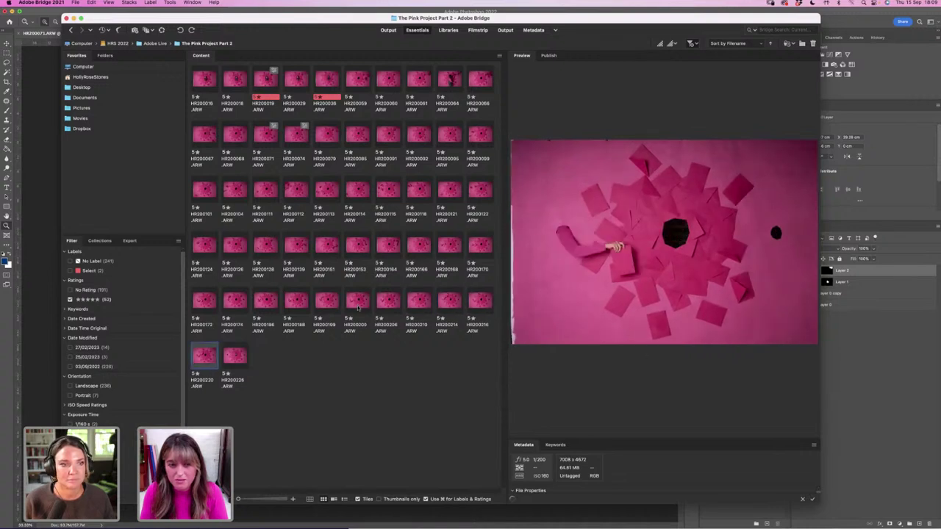
{"action": "key", "text": "Left"}
{"action": "key", "text": "Left"}
{"action": "key", "text": "Left"}
{"action": "key", "text": "Left"}
{"action": "key", "text": "Left"}
{"action": "key", "text": "Right"}
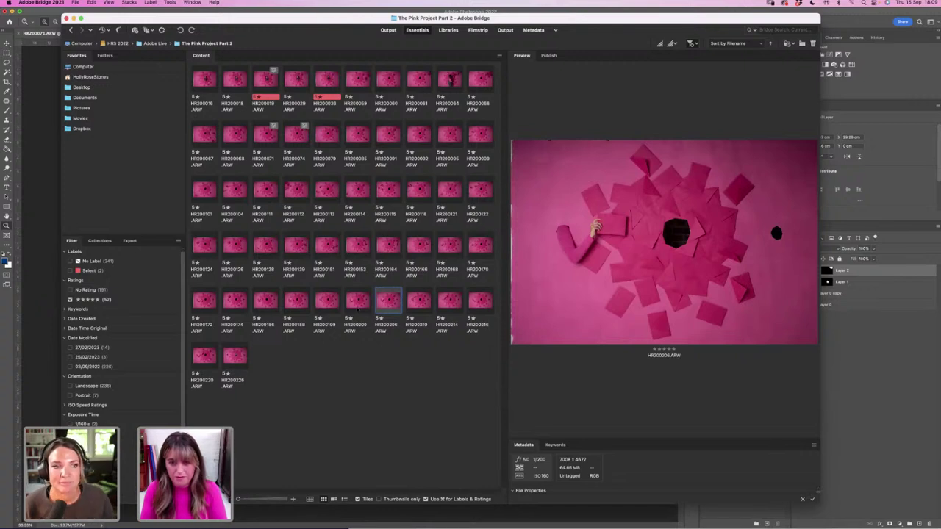
{"action": "key", "text": "Right"}
{"action": "key", "text": "Right"}
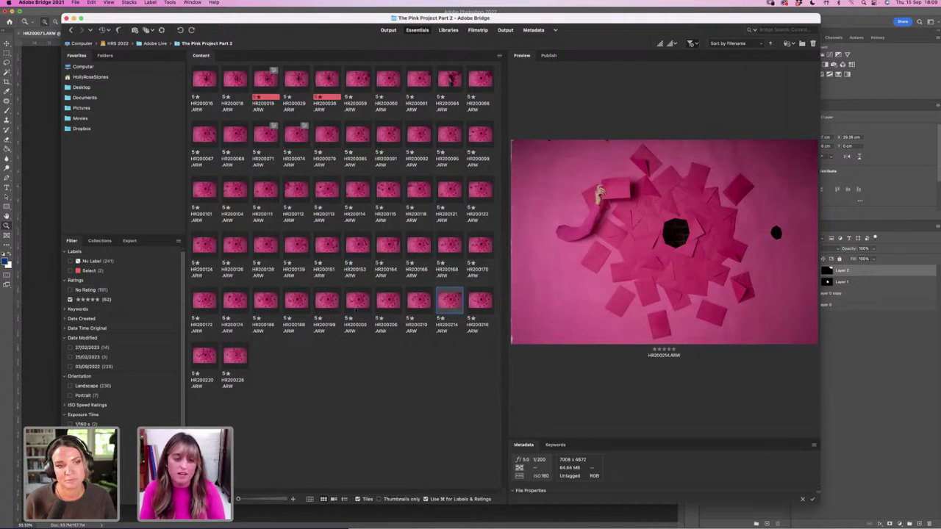
{"action": "key", "text": "Left"}
{"action": "key", "text": "Left"}
{"action": "key", "text": "Left"}
{"action": "key", "text": "Right"}
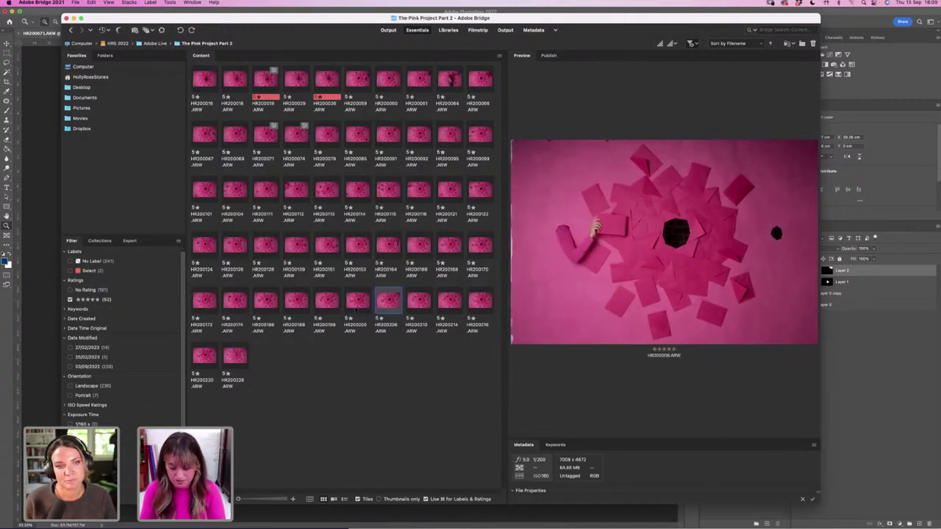
{"action": "key", "text": "super+Tab"}
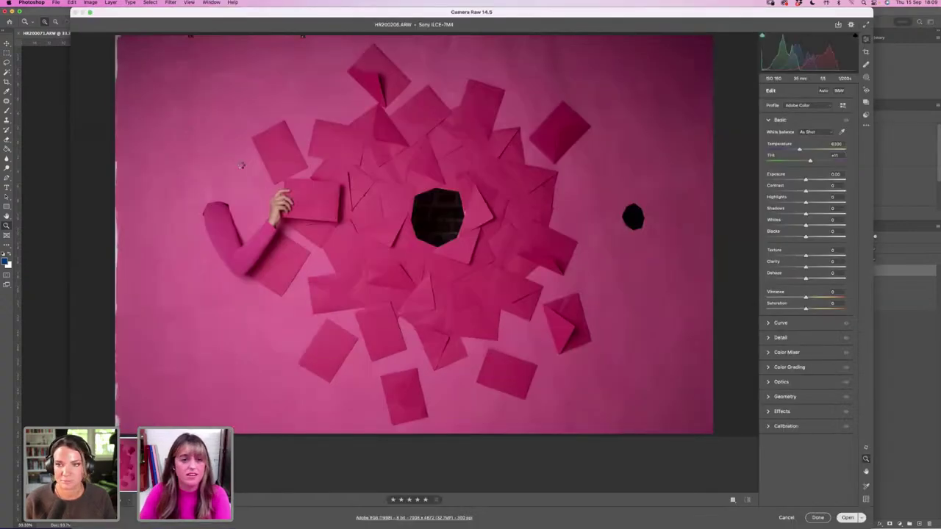
Open HR200206.ARW from Camera Raw unadjusted and compare it with the face composite.
{"action": "key", "text": "Return"}
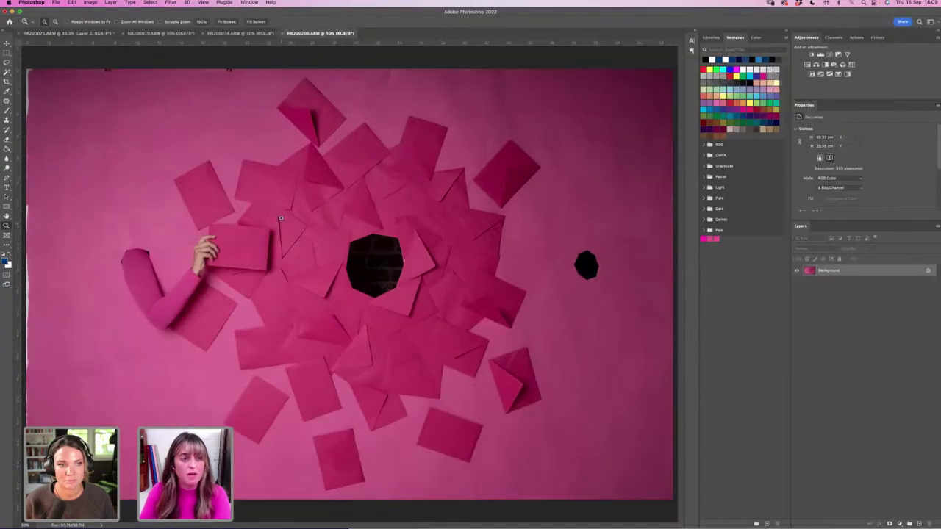
{"action": "left_click", "coordinate": [87, 34]}
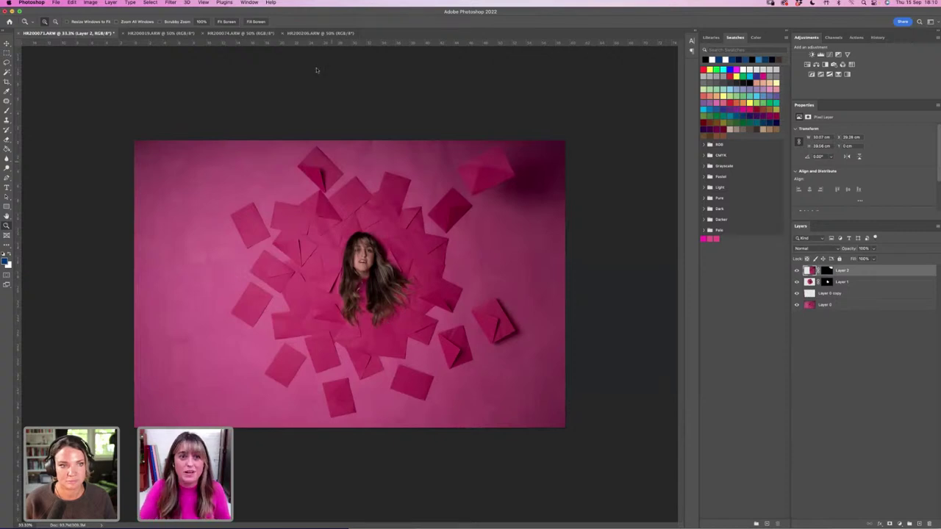
{"action": "left_click", "coordinate": [319, 34]}
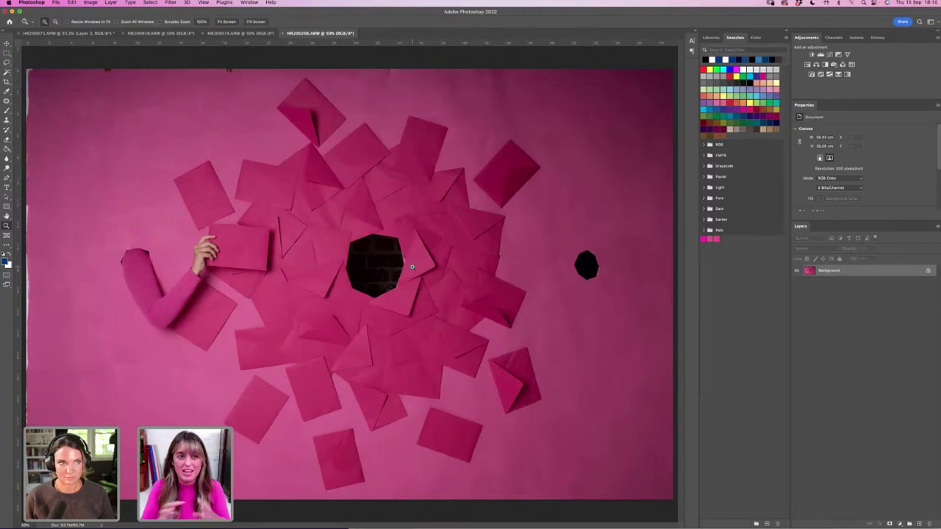
{"action": "left_click", "coordinate": [91, 33]}
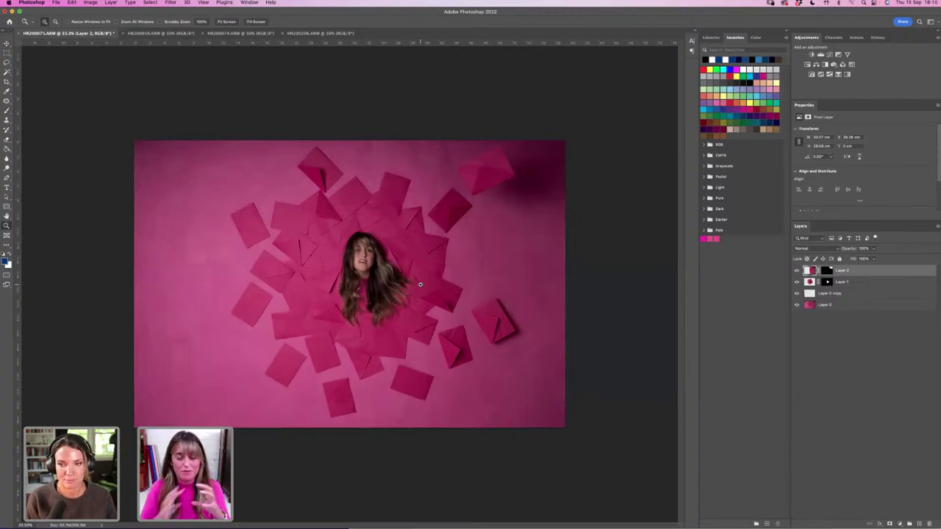
{"action": "left_click", "coordinate": [320, 33]}
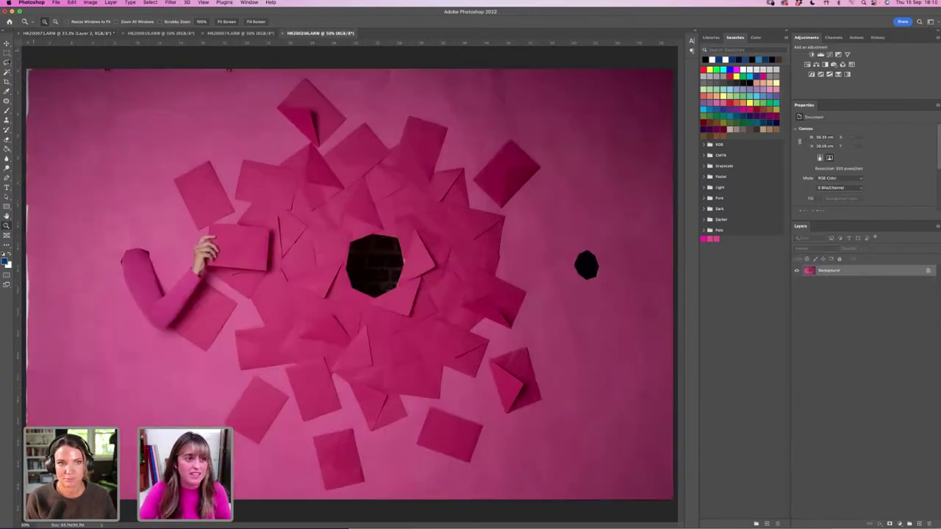
Lasso a loose selection around the arm and envelopes in HR200206.
{"action": "key", "text": "l"}
{"action": "mouse_move", "coordinate": [175, 237]}
{"action": "left_mouse_down"}
{"action": "mouse_move", "coordinate": [102, 247]}
{"action": "mouse_move", "coordinate": [189, 378]}
{"action": "mouse_move", "coordinate": [239, 324]}
{"action": "mouse_move", "coordinate": [297, 292]}
{"action": "left_mouse_up"}
{"action": "mouse_move", "coordinate": [296, 207]}
{"action": "left_mouse_down"}
{"action": "mouse_move", "coordinate": [208, 140]}
{"action": "mouse_move", "coordinate": [161, 167]}
{"action": "mouse_move", "coordinate": [171, 221]}
{"action": "left_mouse_up"}
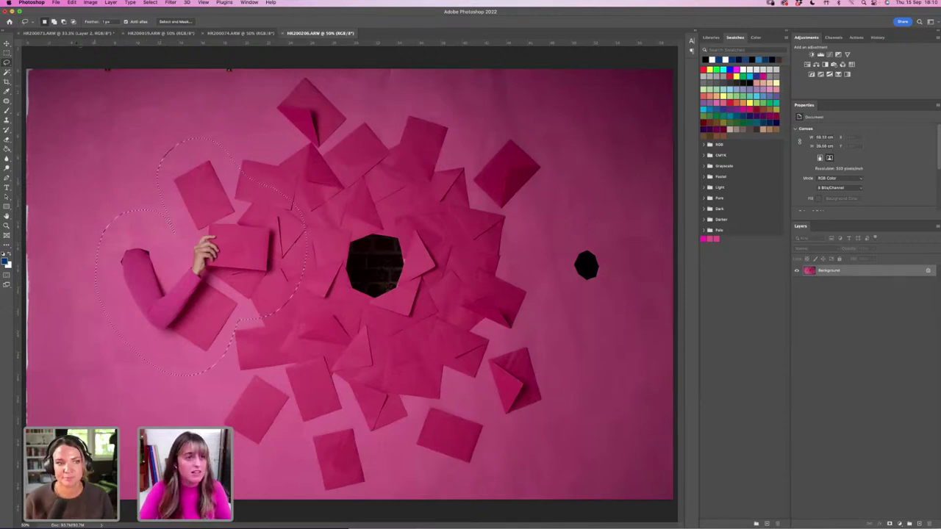
Paste the arm into the face composite in place as Layer 3.
{"action": "left_click", "coordinate": [69, 33]}
{"action": "left_click", "coordinate": [71, 2]}
{"action": "mouse_move", "coordinate": [92, 74]}
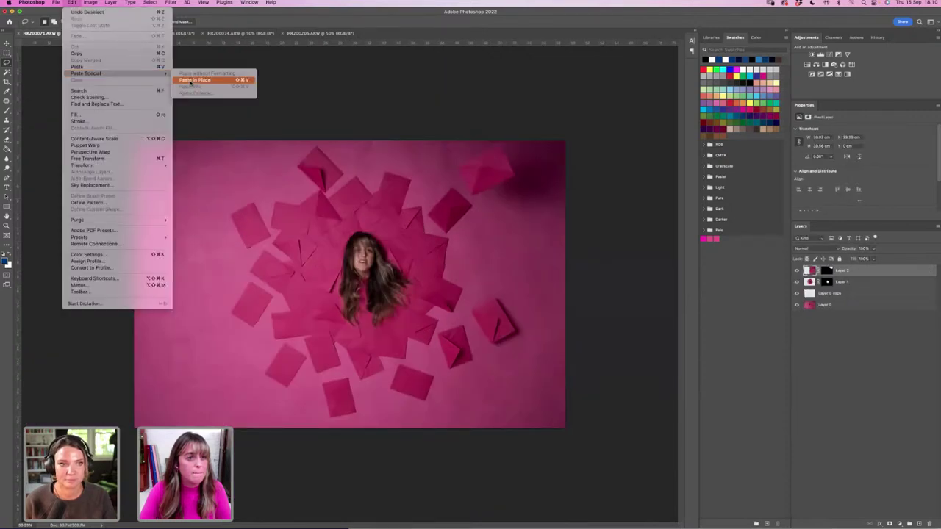
{"action": "left_click", "coordinate": [192, 80]}
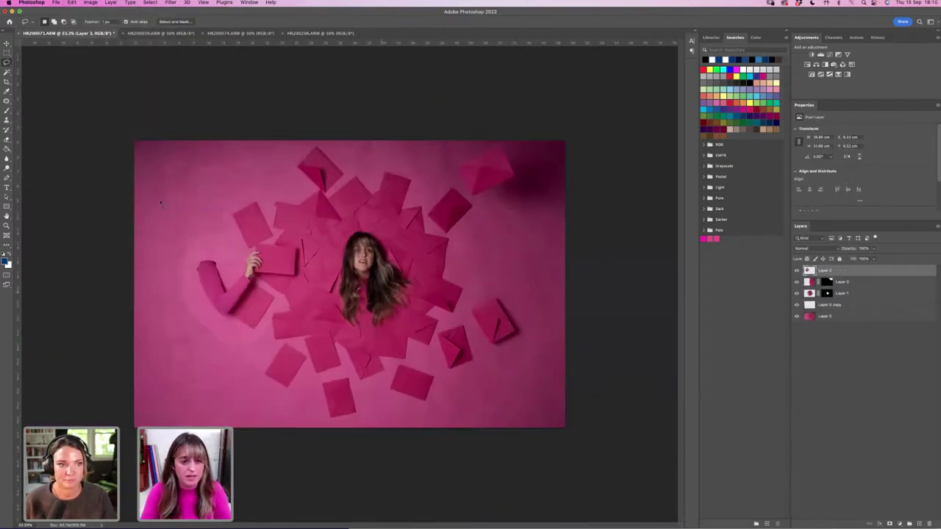
{"action": "key", "text": "z"}
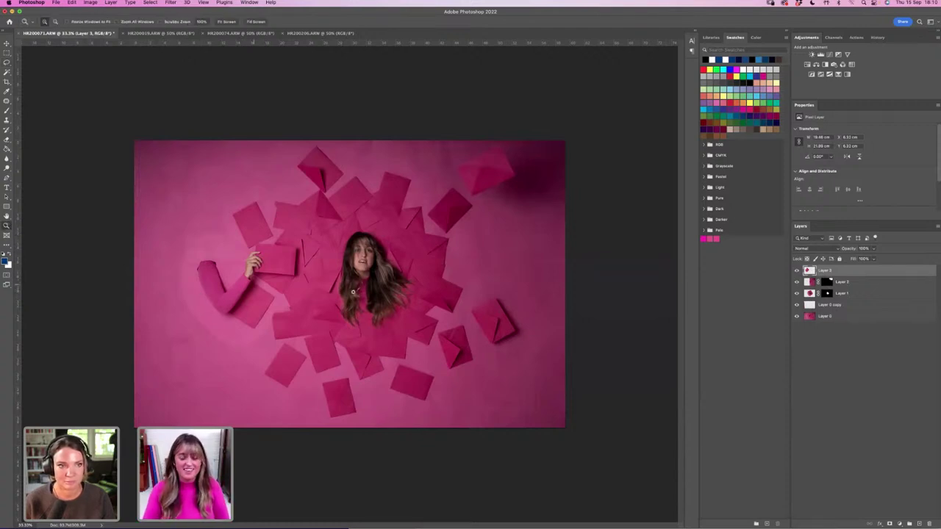
Check the pasted arm up close and add a layer mask to Layer 3.
{"action": "left_click", "coordinate": [212, 287]}
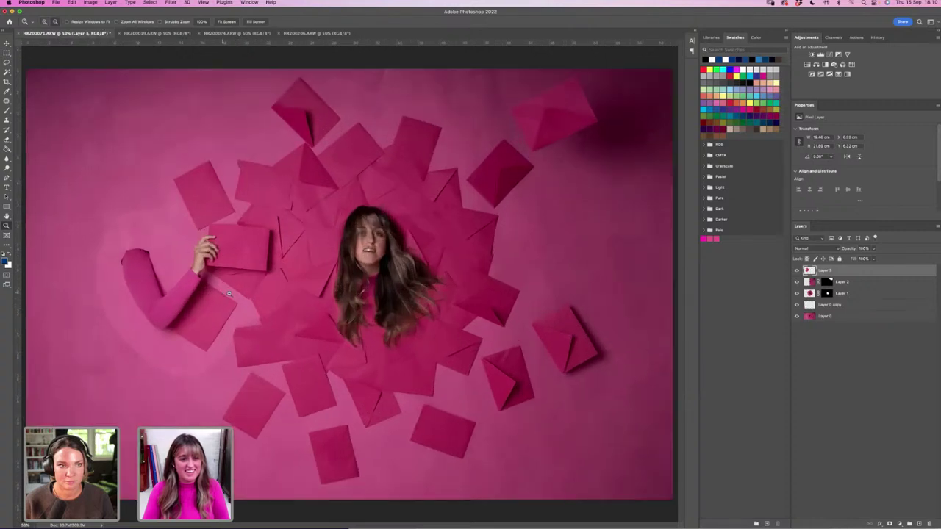
{"action": "left_click", "coordinate": [228, 294], "text": "alt"}
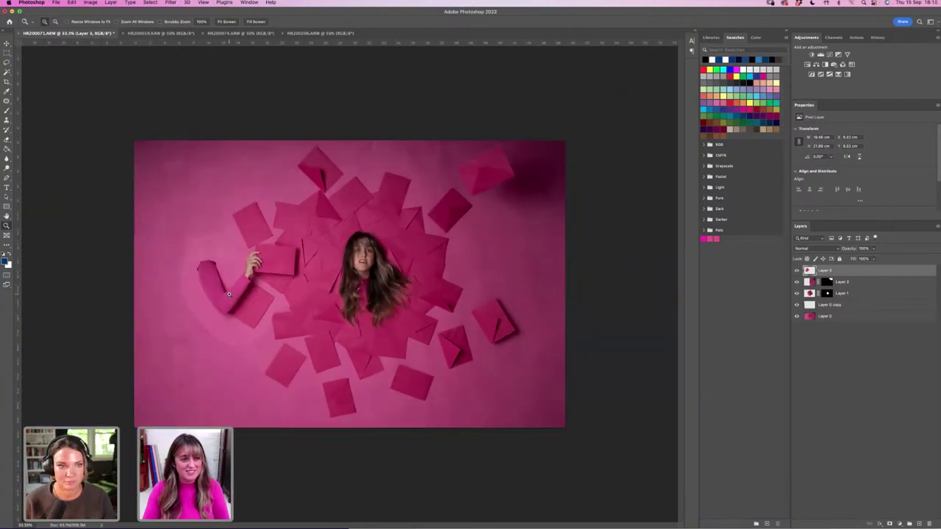
{"action": "left_click", "coordinate": [9, 111]}
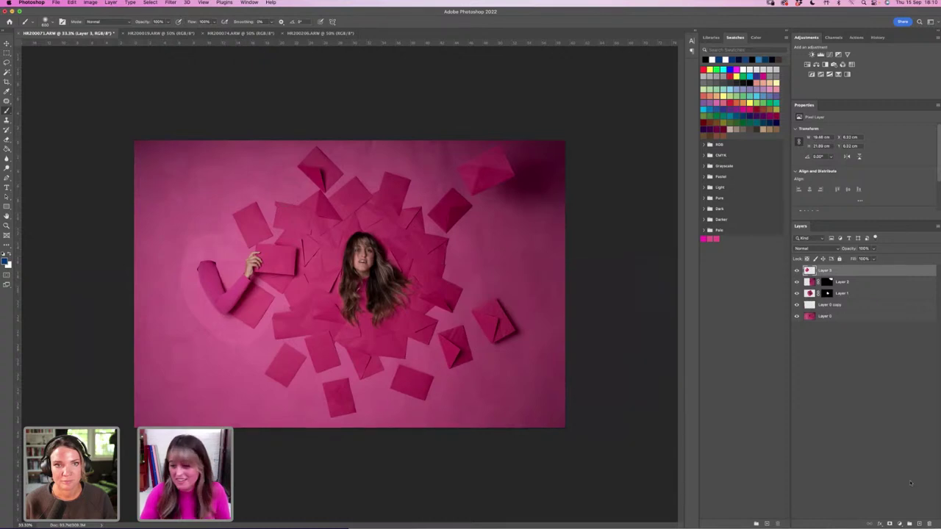
{"action": "left_click", "coordinate": [890, 523]}
Inspect the arm at 100%, 66.7%, fitted and 50% zoom levels.
{"action": "key", "text": "z"}
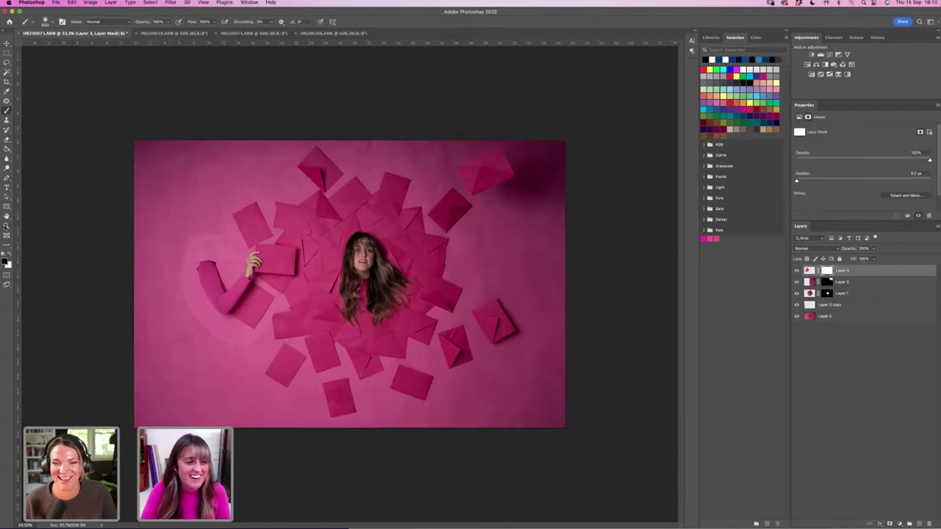
{"action": "left_click", "coordinate": [192, 284]}
{"action": "left_click", "coordinate": [191, 282]}
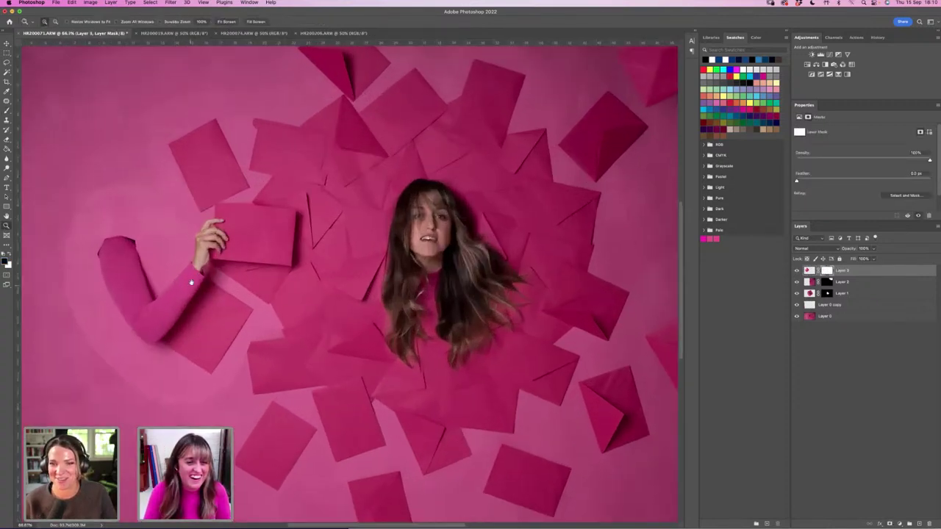
{"action": "left_click", "coordinate": [321, 301]}
{"action": "left_click", "coordinate": [310, 296], "text": "alt"}
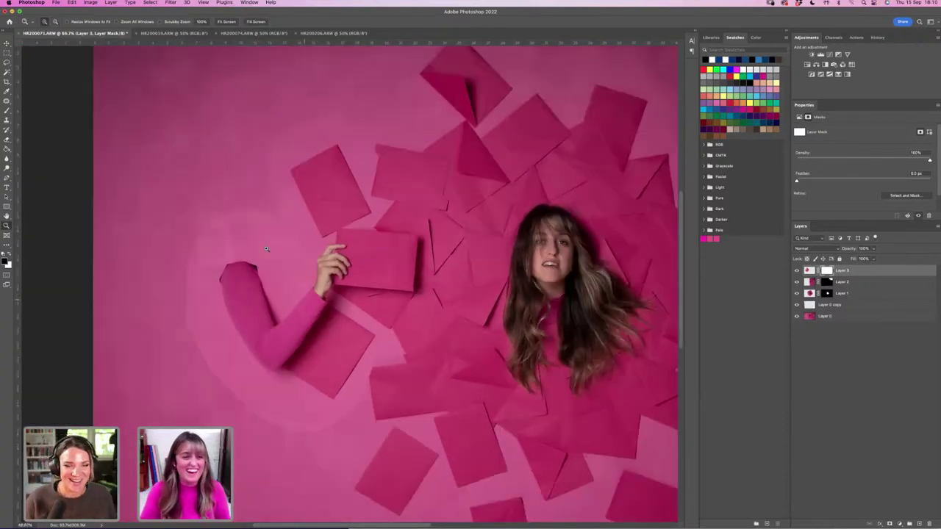
{"action": "left_click", "coordinate": [387, 276], "text": "alt"}
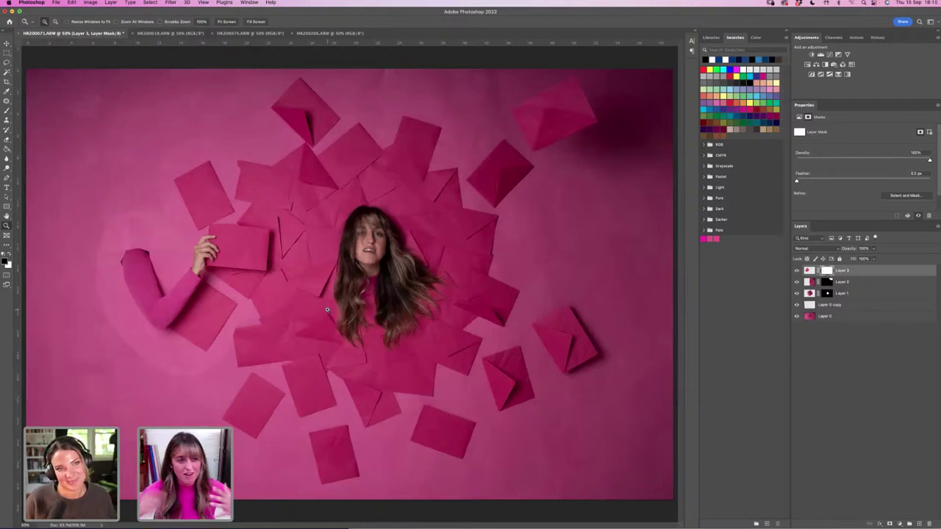
{"action": "left_click", "coordinate": [224, 288], "text": "alt"}
{"action": "left_click", "coordinate": [311, 263]}
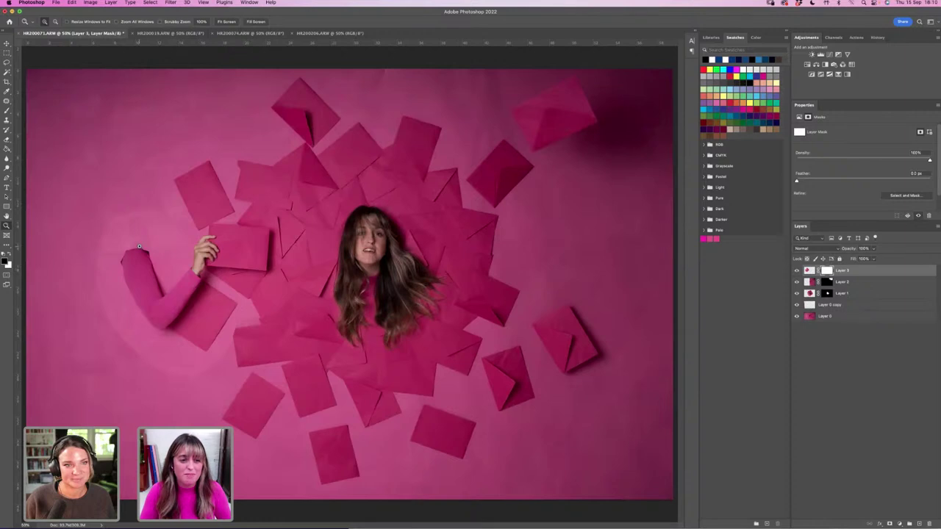
{"action": "left_click", "coordinate": [144, 248]}
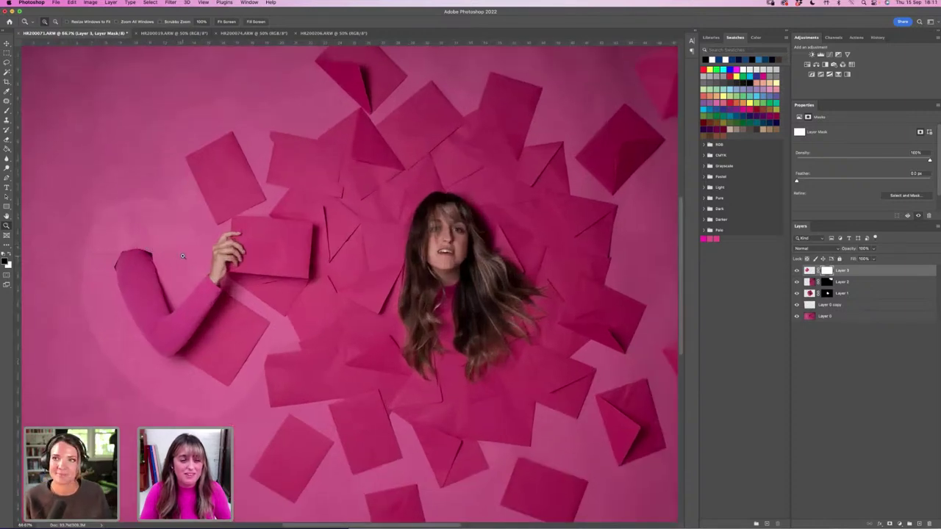
{"action": "left_click", "coordinate": [182, 255], "text": "alt"}
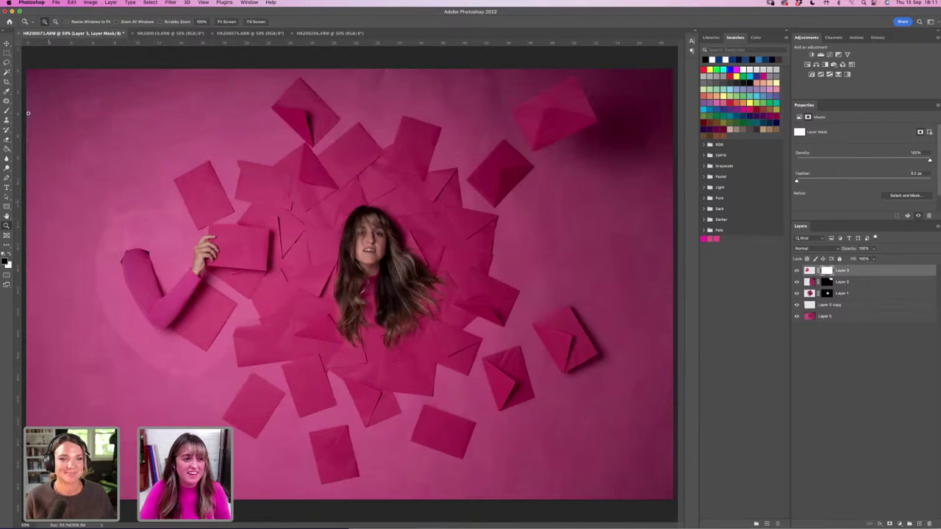
Toggle Layer 3's visibility to compare, then target its pixel thumbnail instead of the mask.
{"action": "left_click", "coordinate": [9, 111]}
{"action": "left_click", "coordinate": [796, 271]}
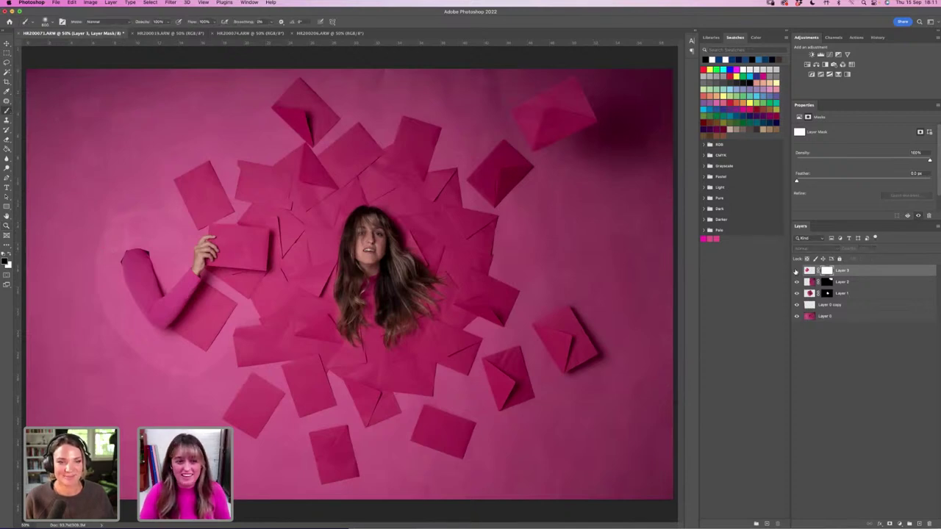
{"action": "left_click", "coordinate": [796, 271]}
{"action": "left_click", "coordinate": [796, 271]}
{"action": "left_click", "coordinate": [796, 270]}
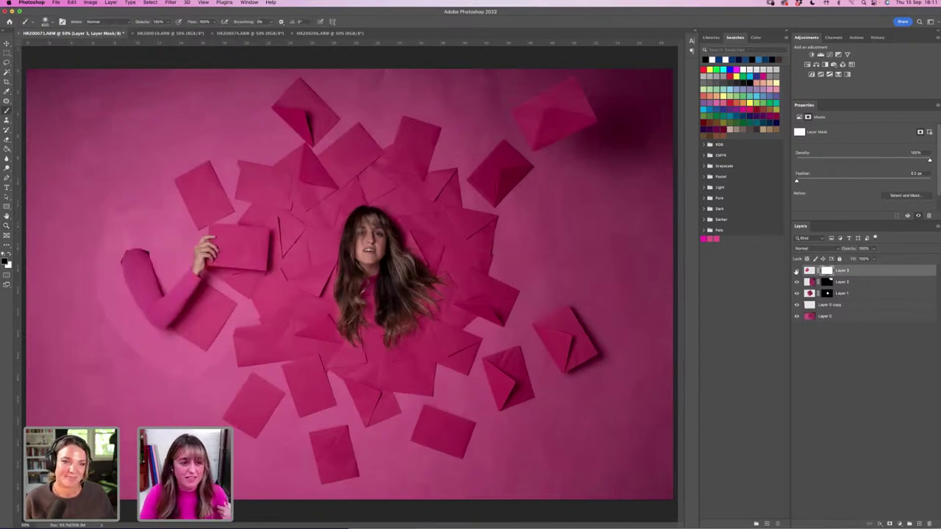
{"action": "left_click", "coordinate": [796, 271]}
{"action": "left_click", "coordinate": [796, 270]}
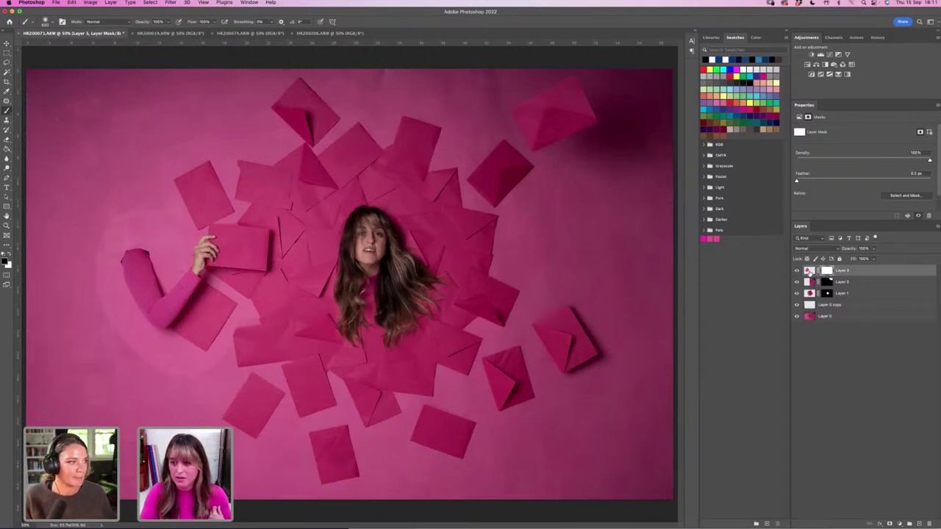
{"action": "left_click", "coordinate": [808, 271]}
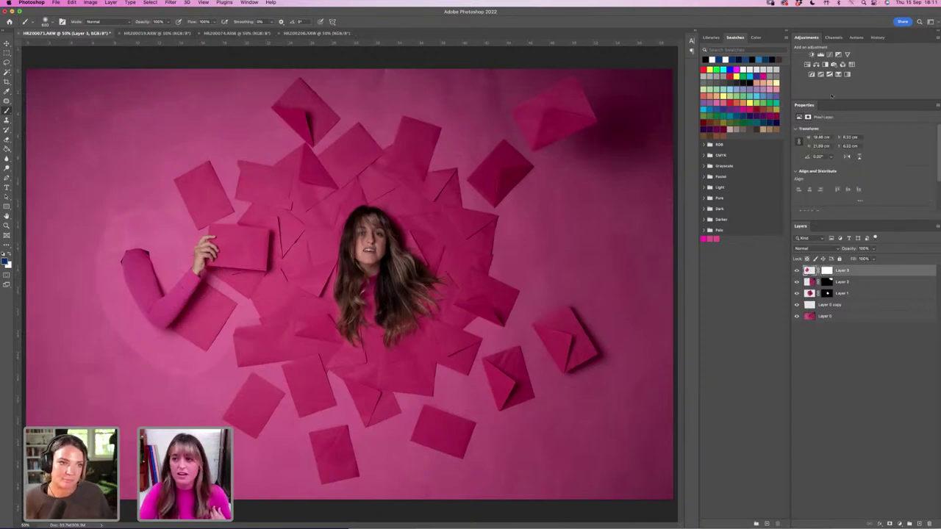
Nudge Layer 3's brightness up slightly with Brightness/Contrast.
{"action": "left_click", "coordinate": [92, 3]}
{"action": "mouse_move", "coordinate": [147, 23]}
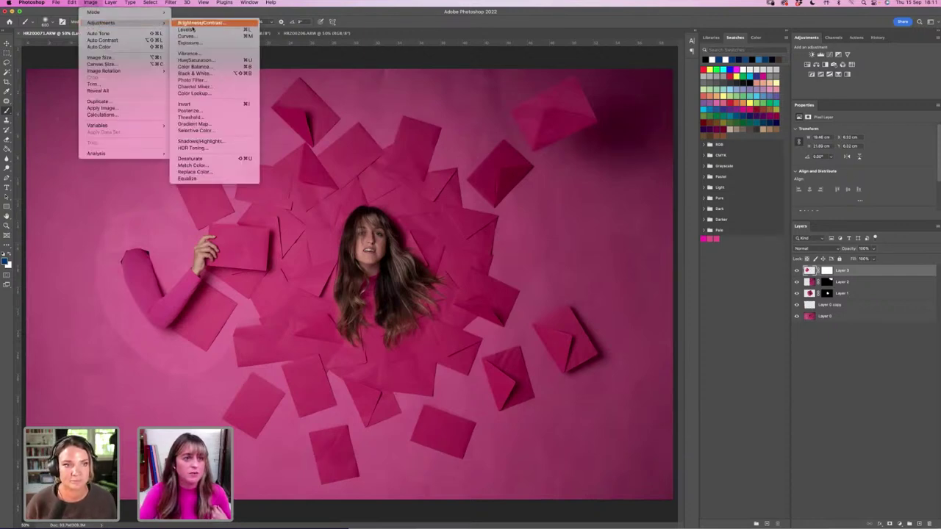
{"action": "left_click", "coordinate": [195, 23]}
{"action": "left_click_drag", "start_coordinate": [685, 71], "coordinate": [683, 71]}
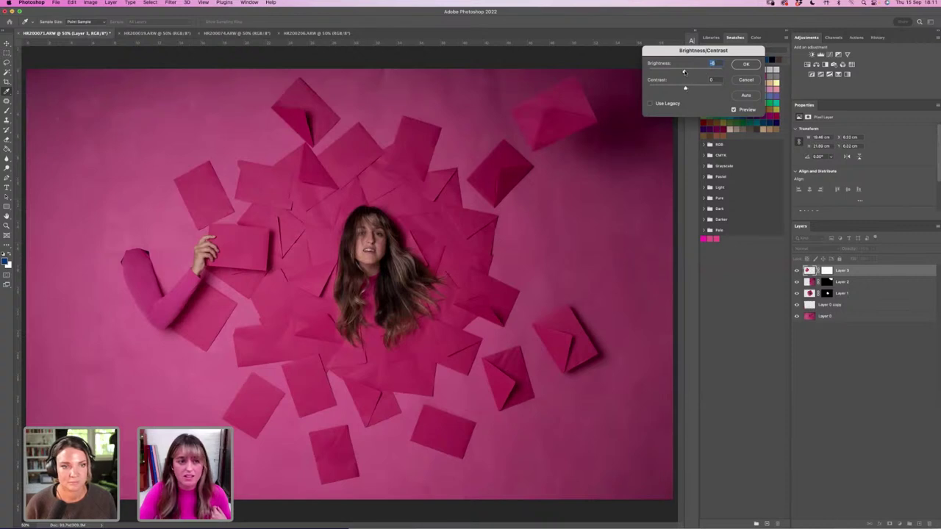
{"action": "left_click", "coordinate": [747, 65]}
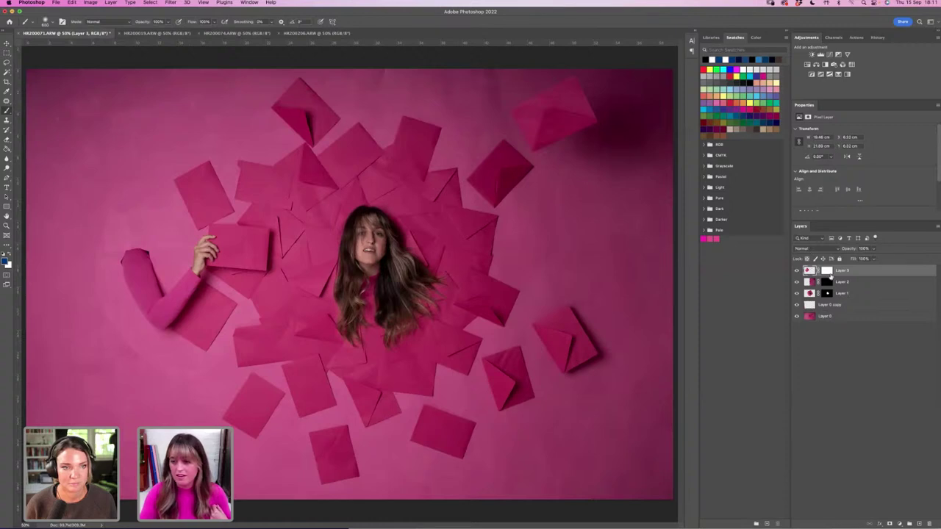
Paint out the upper arm on Layer 3's mask, then invert the mask to mostly black.
{"action": "left_click", "coordinate": [827, 272]}
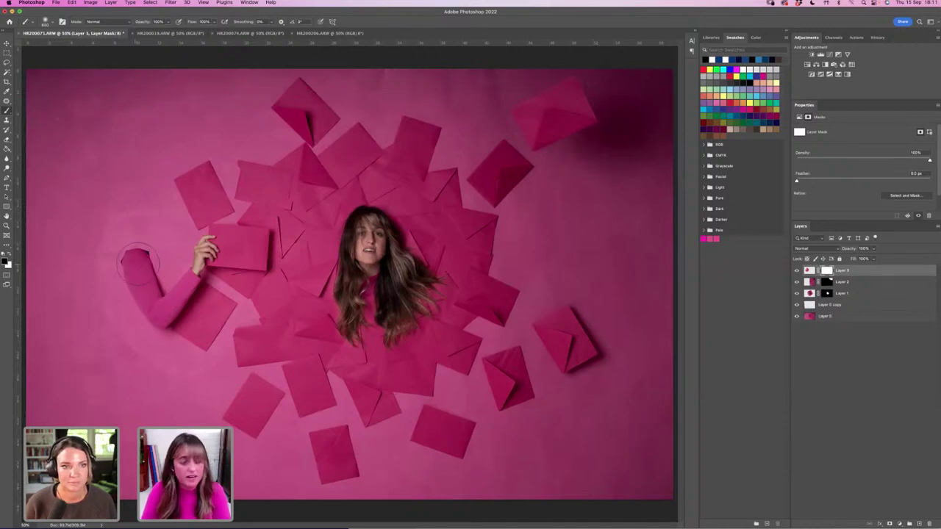
{"action": "mouse_move", "coordinate": [142, 256]}
{"action": "left_mouse_down"}
{"action": "mouse_move", "coordinate": [158, 310]}
{"action": "mouse_move", "coordinate": [177, 308]}
{"action": "mouse_move", "coordinate": [170, 313]}
{"action": "mouse_move", "coordinate": [207, 247]}
{"action": "mouse_move", "coordinate": [233, 239]}
{"action": "mouse_move", "coordinate": [242, 263]}
{"action": "mouse_move", "coordinate": [215, 262]}
{"action": "left_mouse_up"}
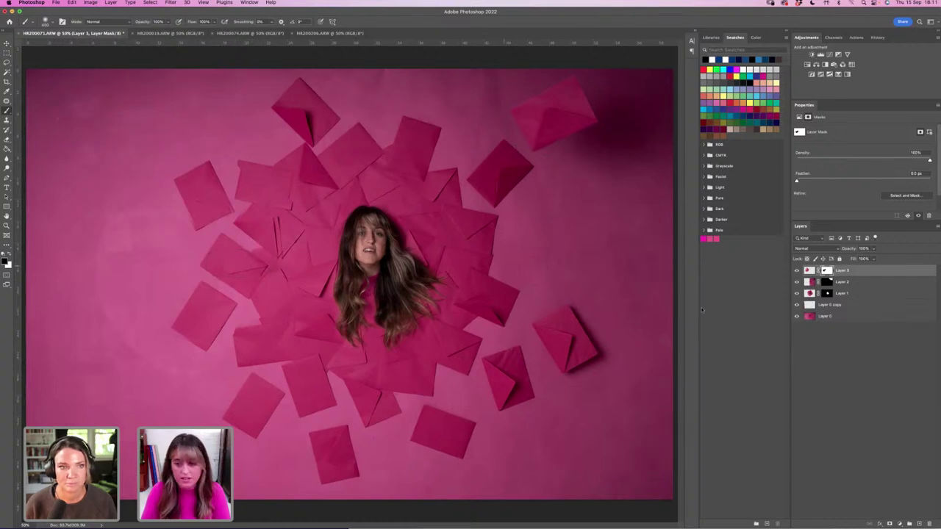
{"action": "key", "text": "super+i"}
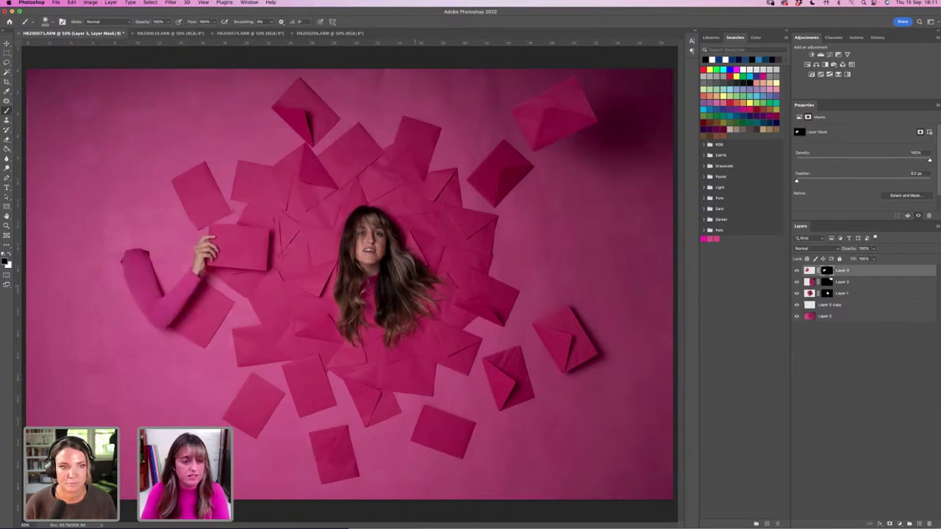
Shift the arm and envelope layer a few pixels to the left.
{"action": "key", "text": "v"}
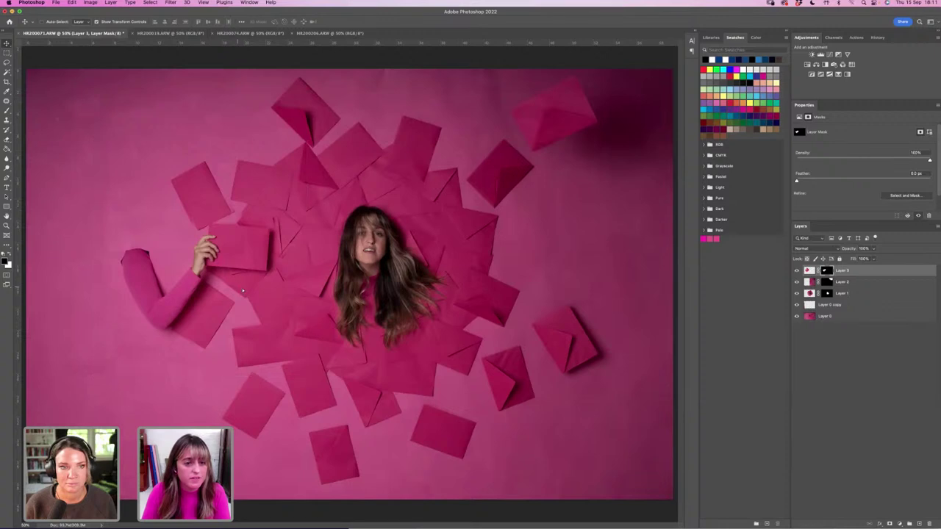
{"action": "left_click_drag", "start_coordinate": [242, 292], "coordinate": [234, 289]}
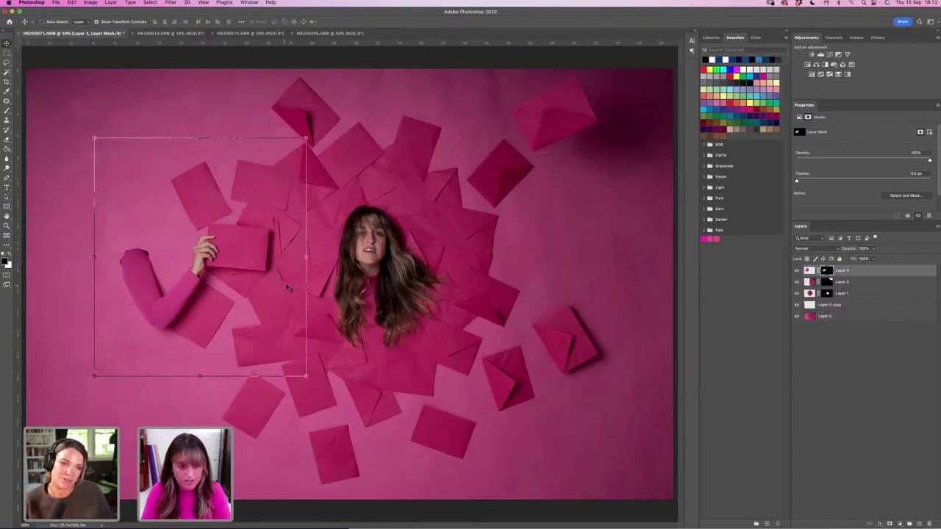
{"action": "key", "text": "Left"}
{"action": "key", "text": "Left"}
{"action": "key", "text": "Left"}
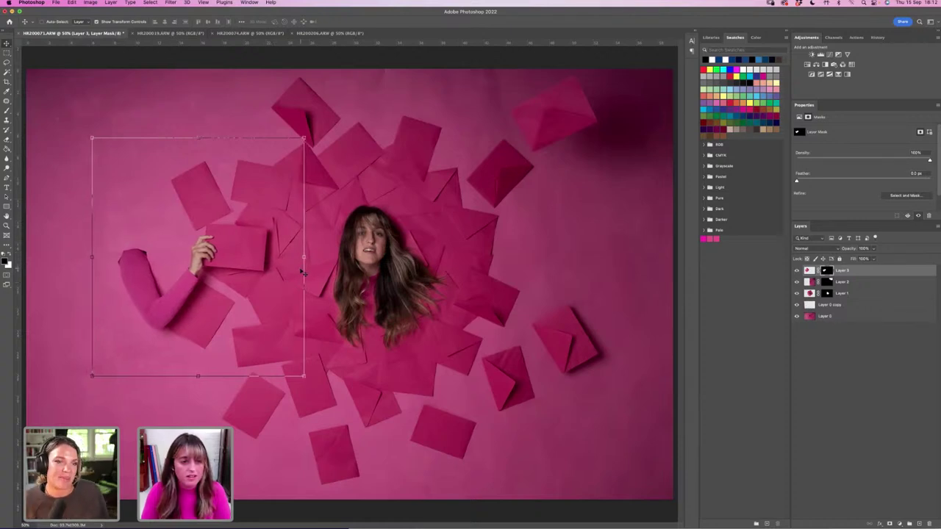
{"action": "key", "text": "Left"}
{"action": "key", "text": "Left"}
{"action": "key", "text": "Left"}
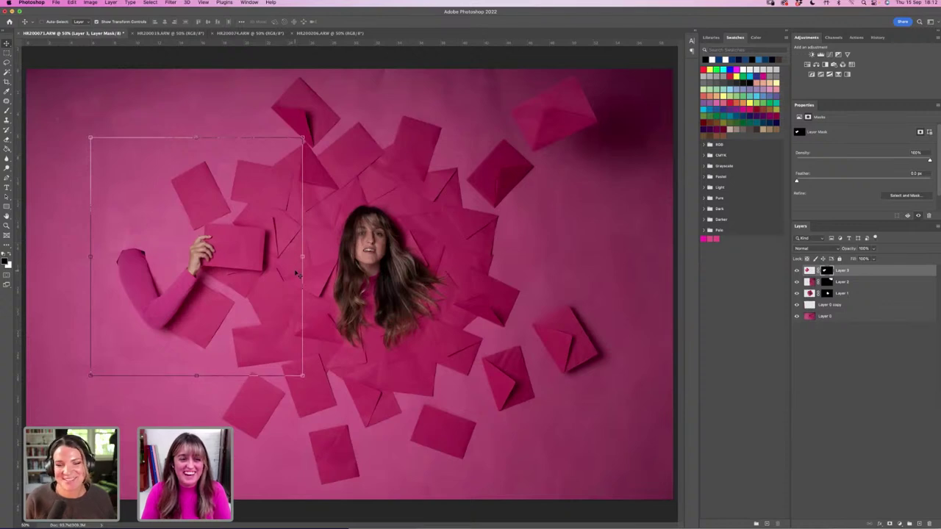
Scale the arm layer down to about 98% and commit the transform.
{"action": "left_click_drag", "start_coordinate": [90, 376], "coordinate": [92, 373]}
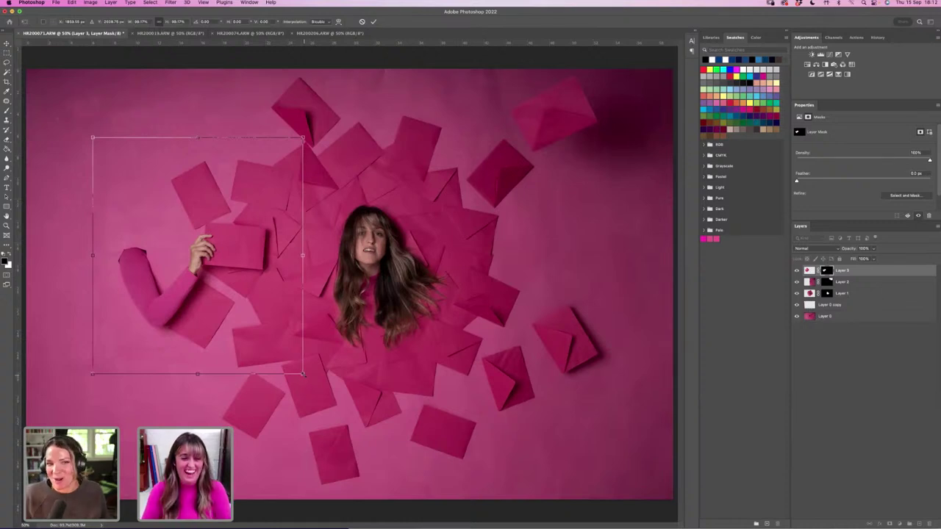
{"action": "left_click_drag", "start_coordinate": [303, 373], "coordinate": [304, 374]}
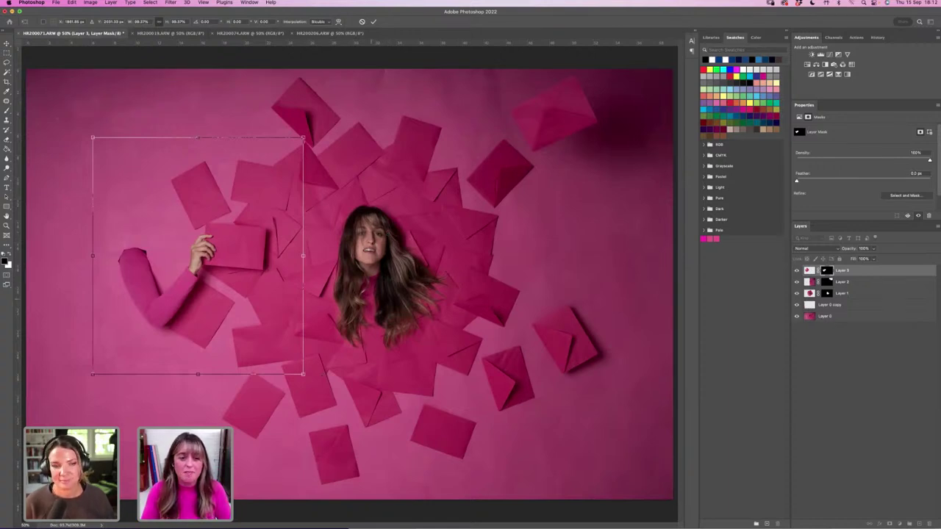
{"action": "left_click_drag", "start_coordinate": [303, 375], "coordinate": [301, 371]}
{"action": "key", "text": "Right"}
{"action": "key", "text": "Down"}
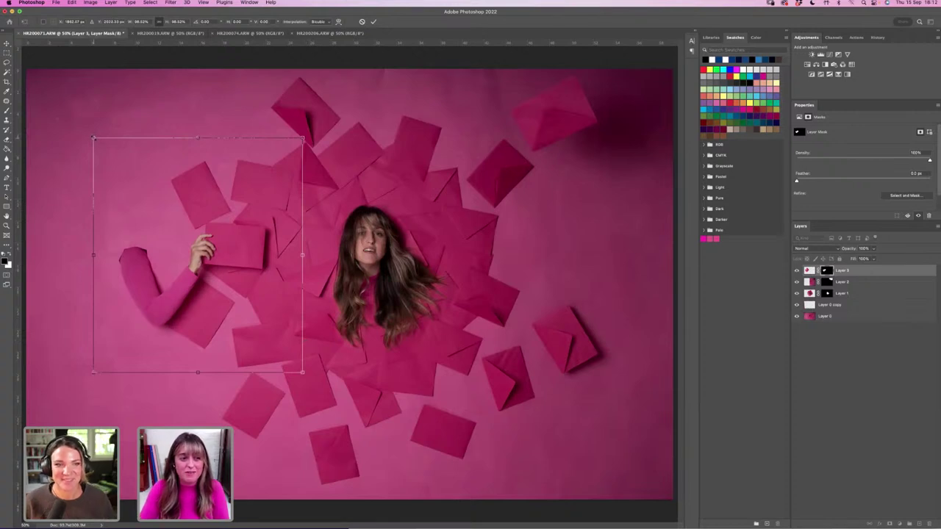
{"action": "left_click_drag", "start_coordinate": [93, 137], "coordinate": [94, 139]}
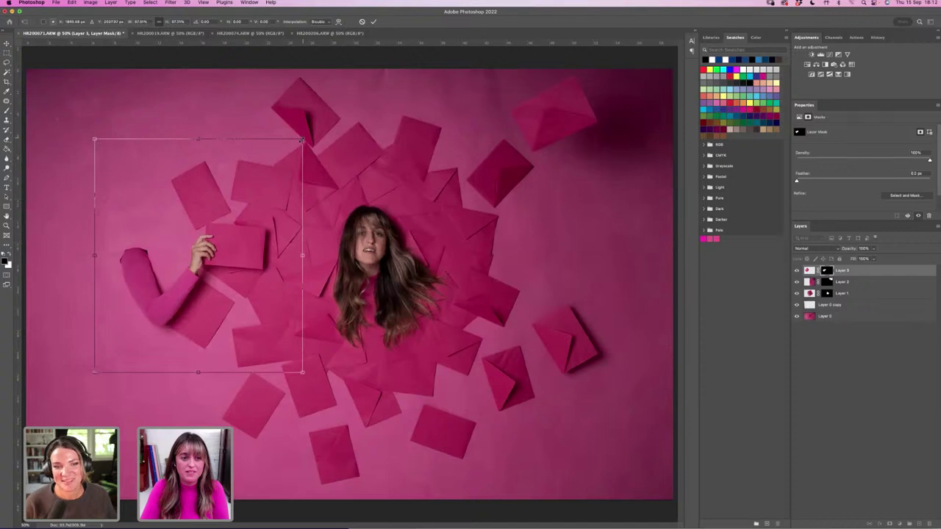
{"action": "left_click_drag", "start_coordinate": [302, 139], "coordinate": [300, 139]}
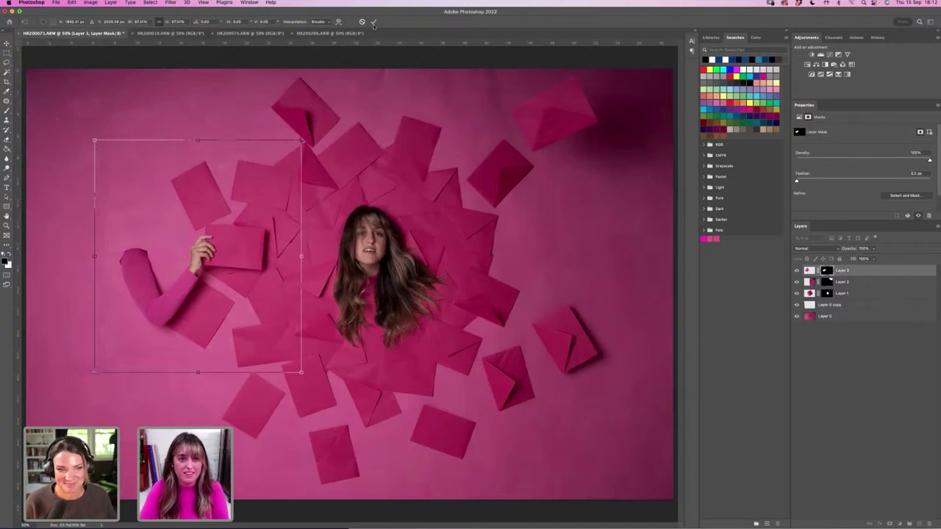
{"action": "key", "text": "Return"}
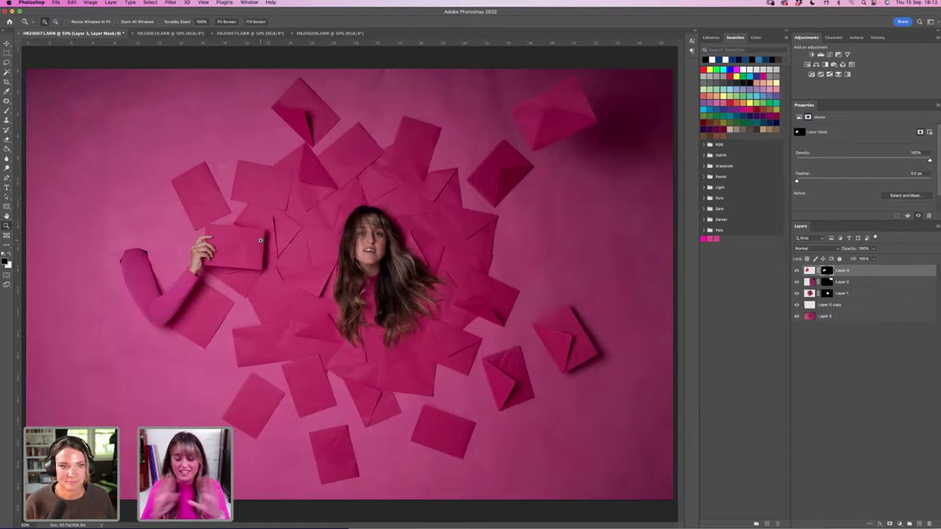
Zoom out on the composite and toggle Layer 3 on and off to compare.
{"action": "right_click", "coordinate": [241, 289]}
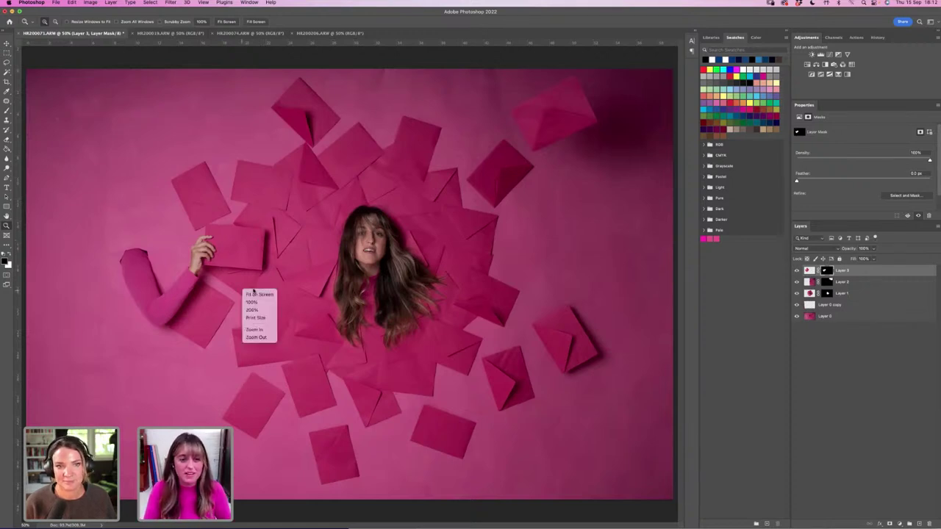
{"action": "left_click", "coordinate": [274, 274]}
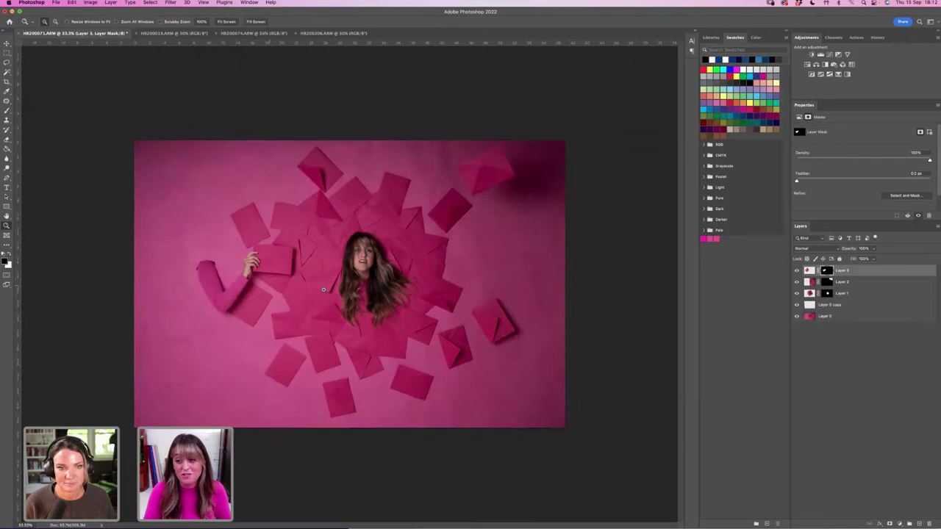
{"action": "left_click", "coordinate": [796, 272]}
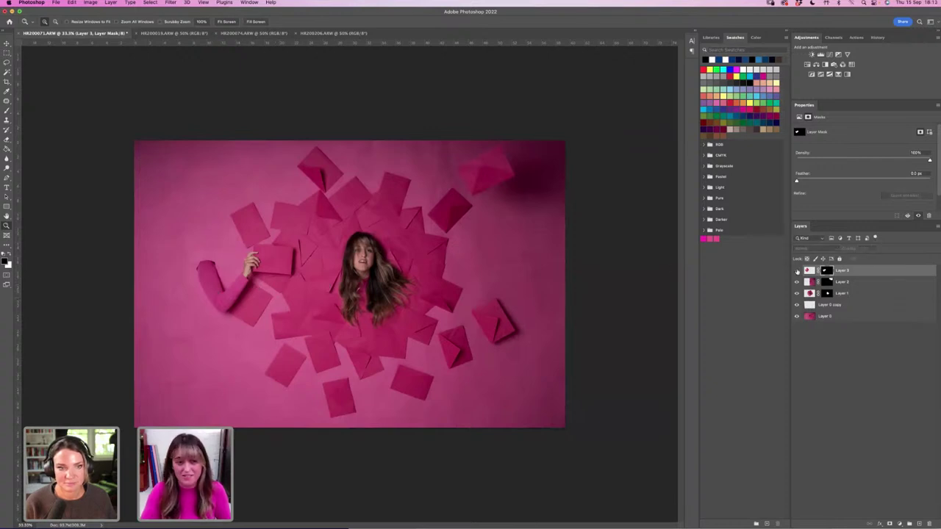
{"action": "left_click", "coordinate": [796, 272]}
{"action": "left_click", "coordinate": [796, 271]}
{"action": "left_click", "coordinate": [796, 271]}
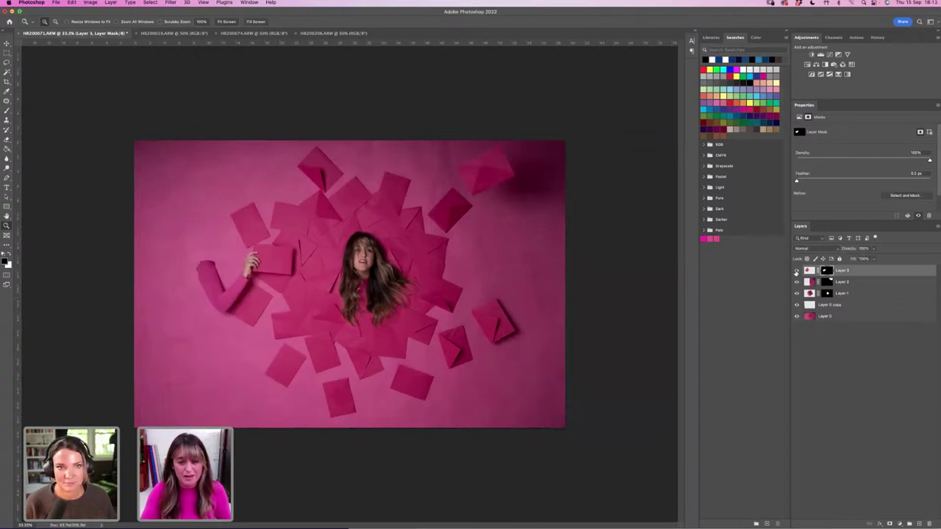
{"action": "left_click", "coordinate": [796, 271]}
{"action": "left_click", "coordinate": [796, 271]}
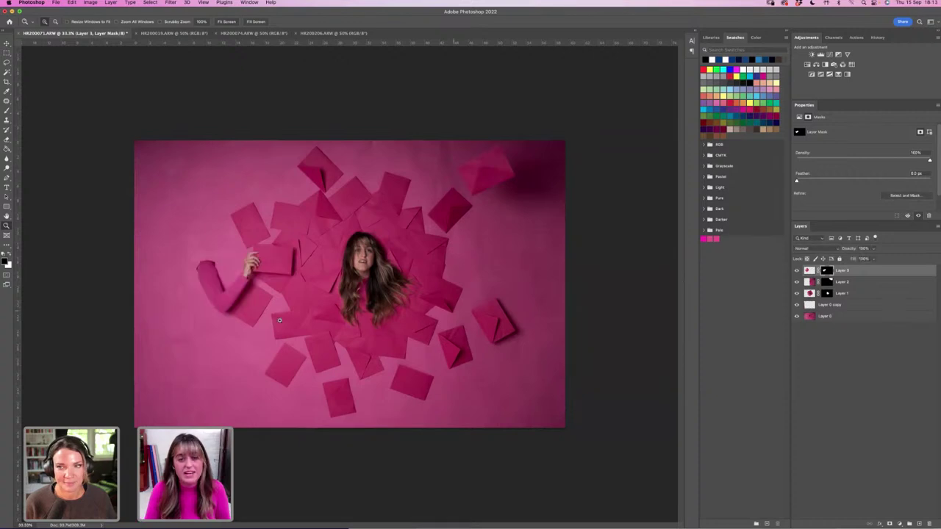
{"action": "left_click", "coordinate": [796, 272]}
{"action": "left_click", "coordinate": [796, 271]}
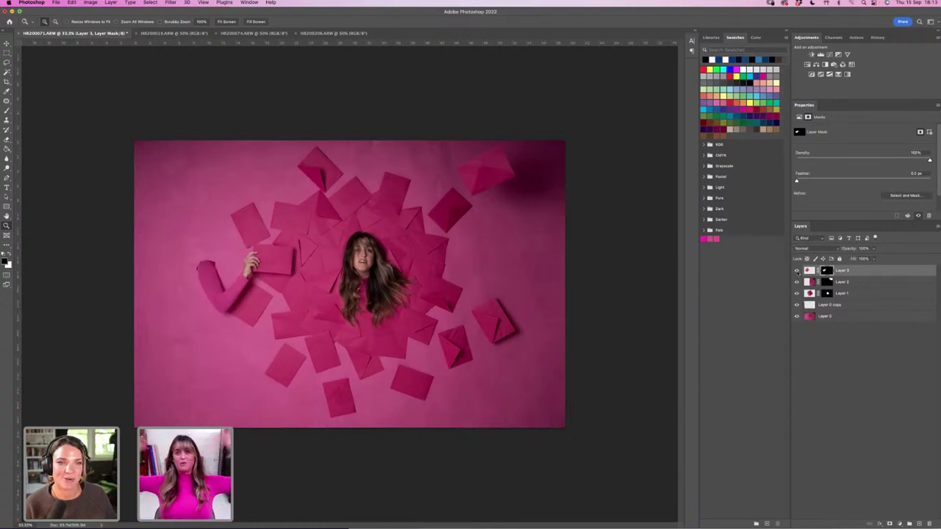
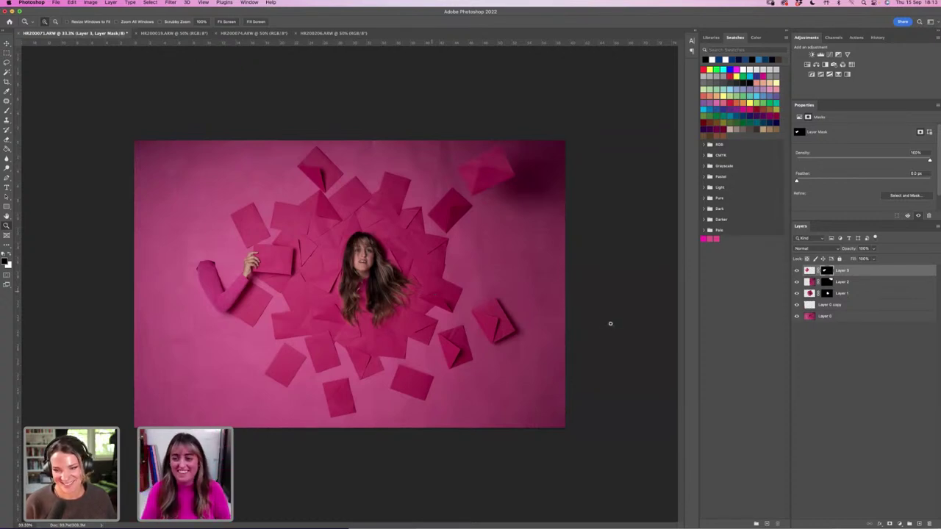
Toggle Layer 3 to compare and zoom to 200% on the hand-held envelope.
{"action": "left_click", "coordinate": [797, 271]}
{"action": "left_click", "coordinate": [797, 271]}
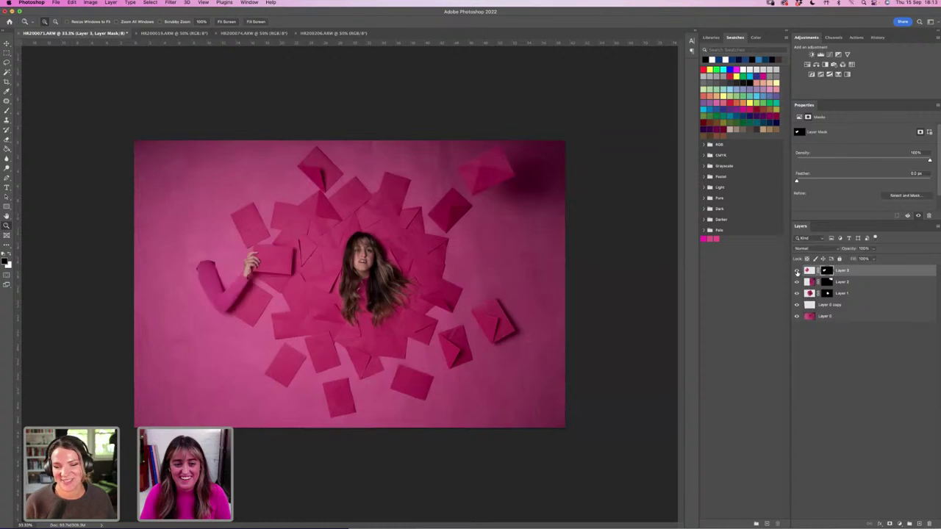
{"action": "key", "text": "ctrl+plus"}
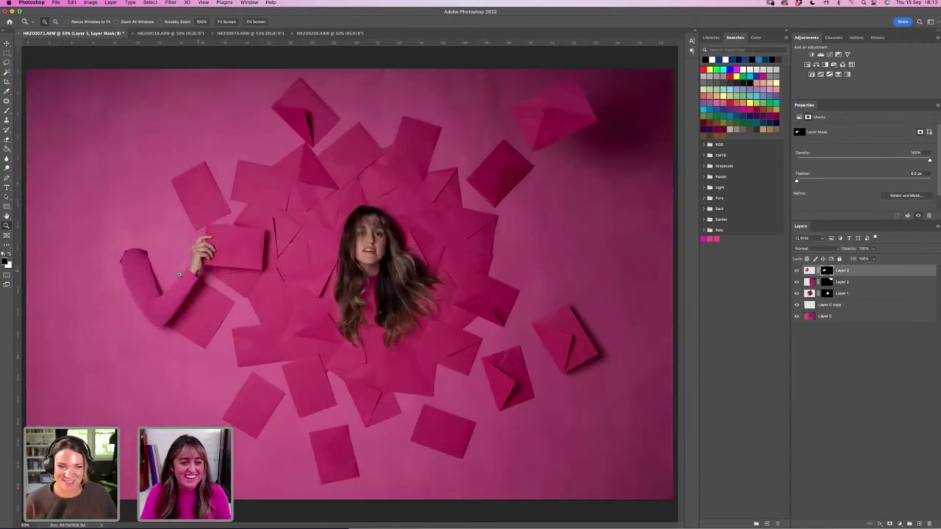
{"action": "left_click", "coordinate": [156, 274]}
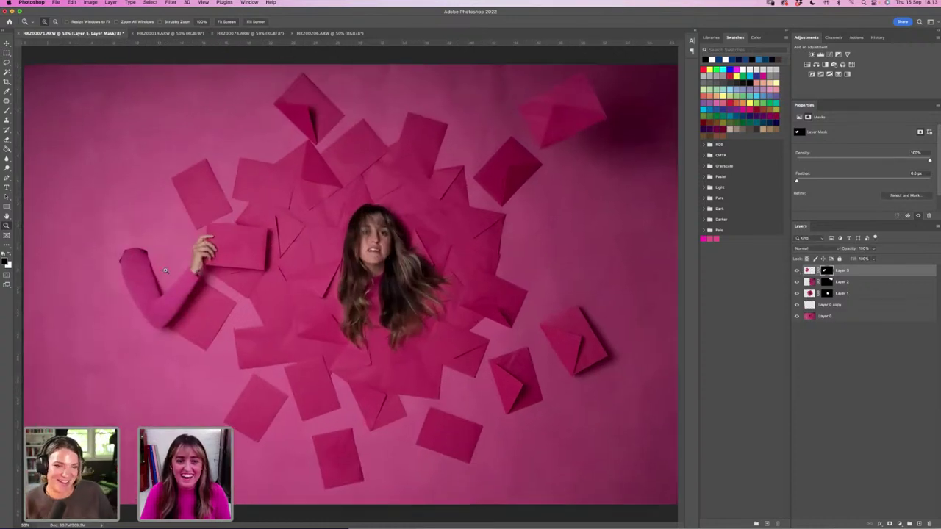
{"action": "left_click", "coordinate": [176, 274]}
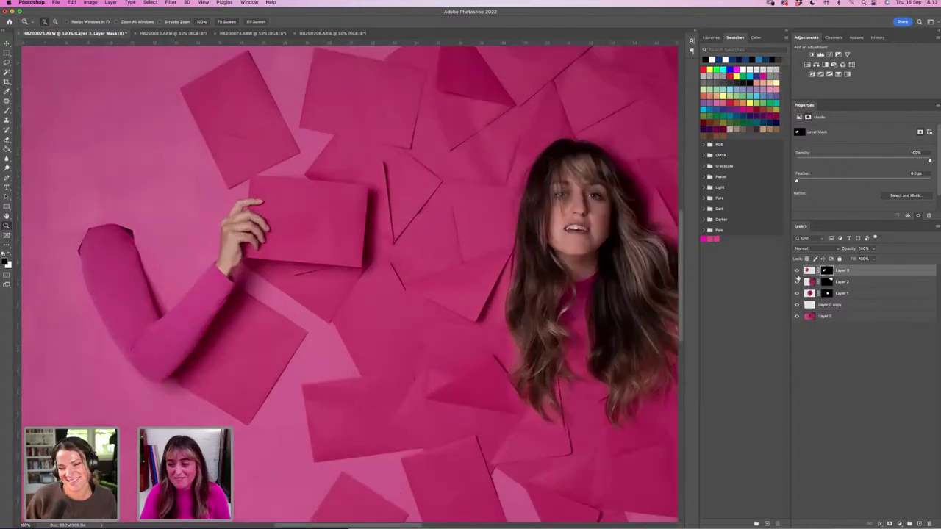
{"action": "left_click", "coordinate": [796, 271]}
{"action": "left_click", "coordinate": [797, 271]}
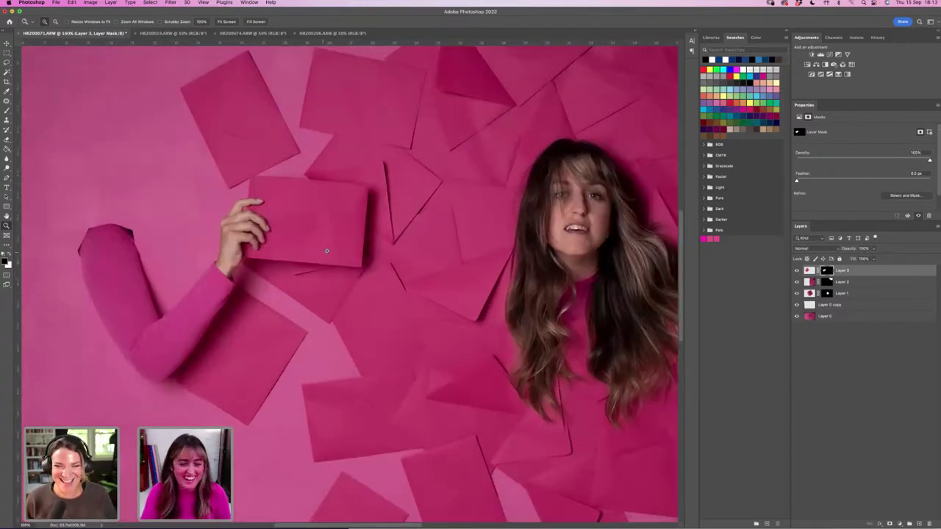
{"action": "key", "text": "super+plus"}
Brush on Layer 3's mask to remove the shadow at the envelope's lower-right corner.
{"action": "key", "text": "b"}
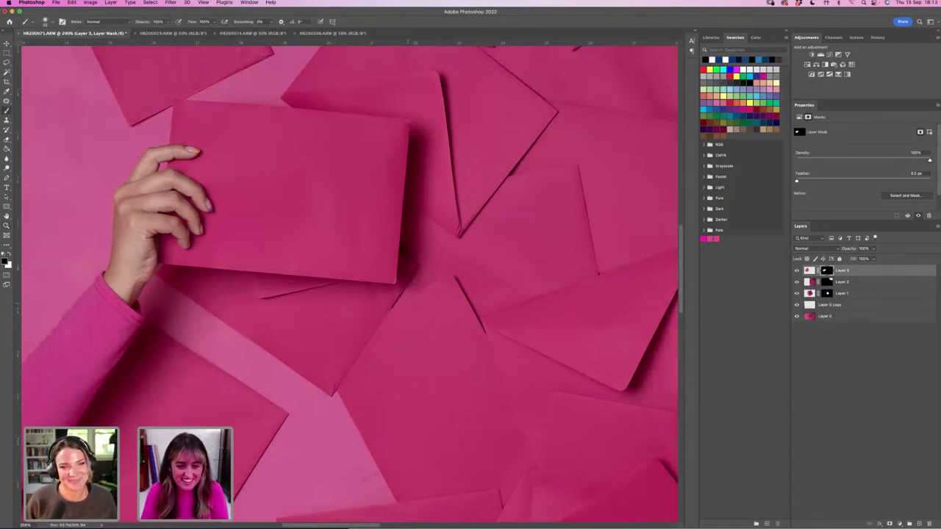
{"action": "mouse_move", "coordinate": [416, 279]}
{"action": "left_mouse_down"}
{"action": "mouse_move", "coordinate": [420, 254]}
{"action": "mouse_move", "coordinate": [461, 229]}
{"action": "mouse_move", "coordinate": [453, 153]}
{"action": "left_mouse_up"}
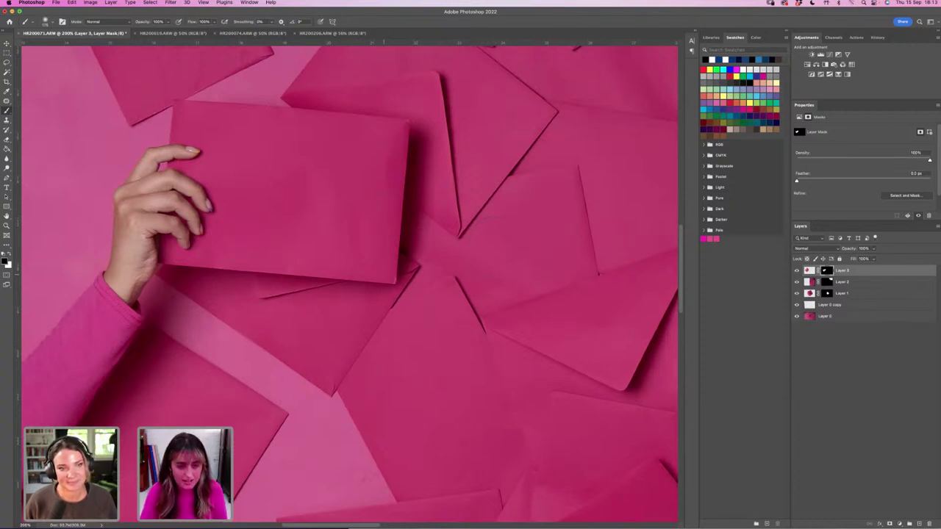
{"action": "key", "text": "x"}
{"action": "key", "text": "x"}
{"action": "key", "text": "x"}
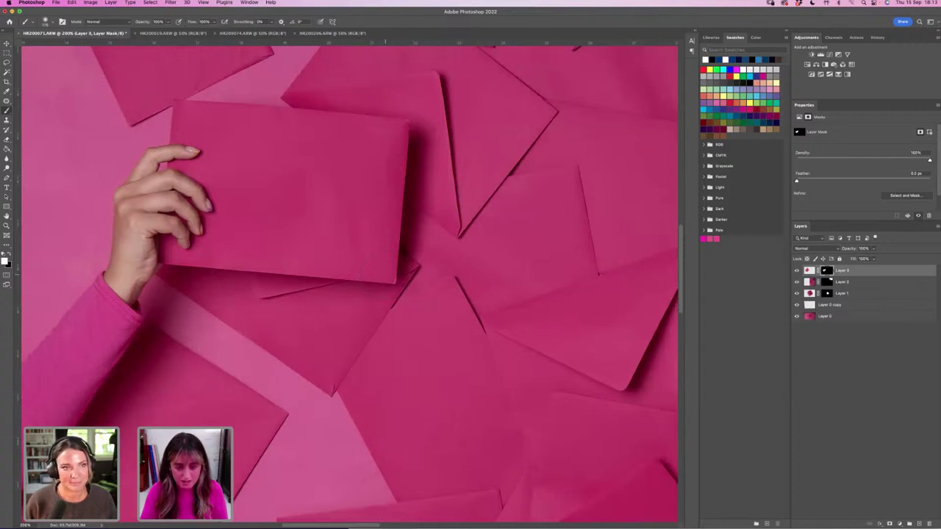
{"action": "left_click", "coordinate": [6, 42]}
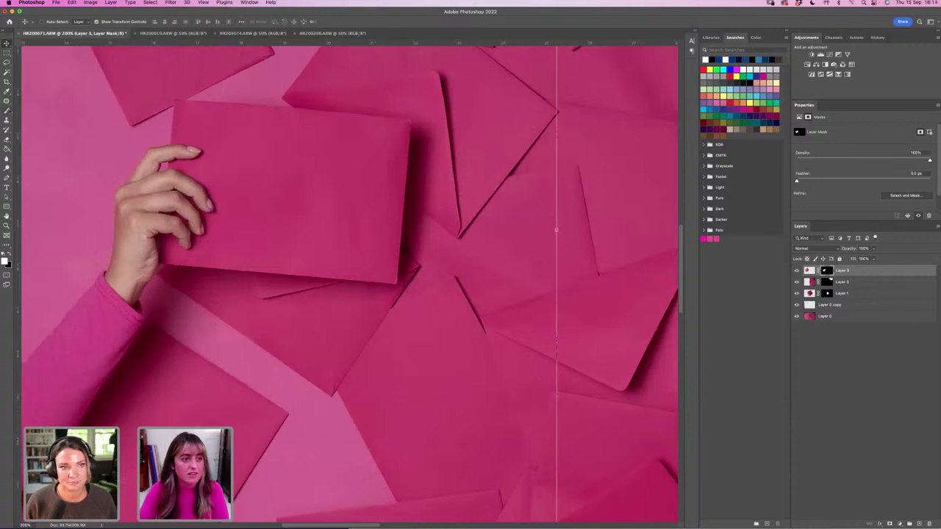
{"action": "left_click", "coordinate": [7, 110]}
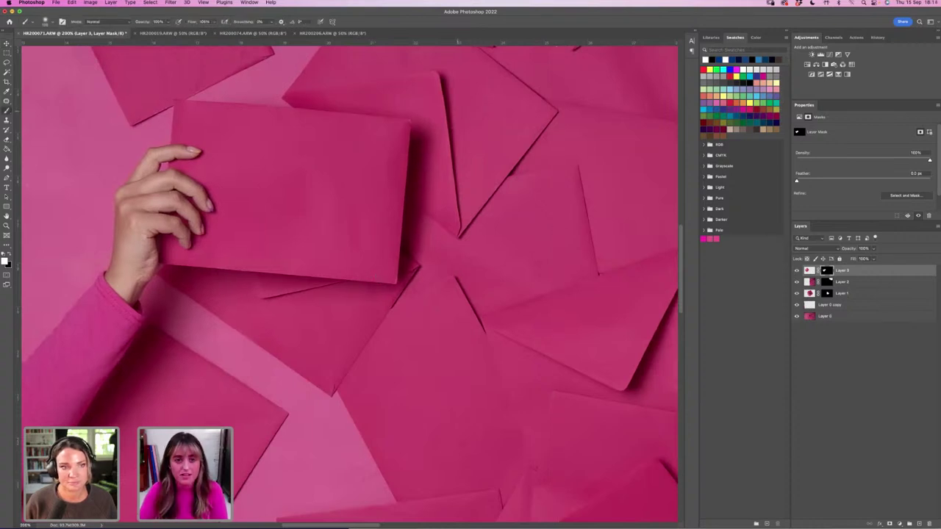
{"action": "scroll", "coordinate": [325, 375], "scroll_direction": "up", "scroll_amount": 5}
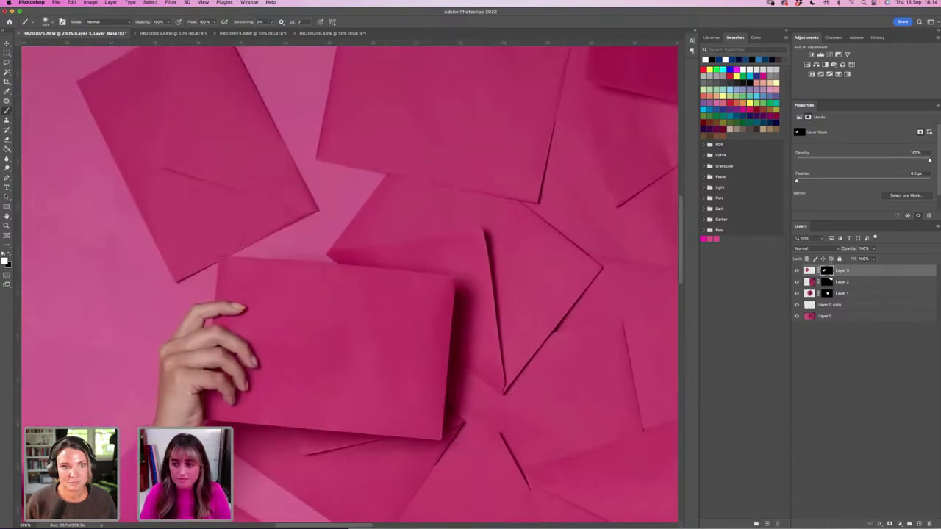
{"action": "left_click", "coordinate": [872, 250]}
{"action": "mouse_move", "coordinate": [873, 258]}
{"action": "left_mouse_down"}
{"action": "mouse_move", "coordinate": [852, 258]}
{"action": "mouse_move", "coordinate": [873, 258]}
{"action": "left_mouse_up"}
{"action": "left_click", "coordinate": [797, 270]}
{"action": "left_click", "coordinate": [797, 271]}
{"action": "left_click", "coordinate": [796, 270]}
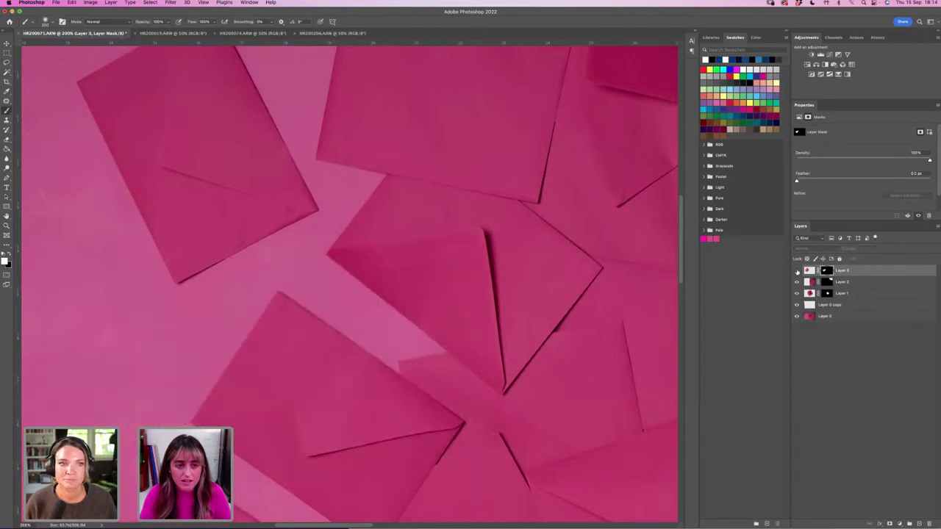
{"action": "left_click", "coordinate": [797, 271]}
{"action": "left_click", "coordinate": [797, 270]}
{"action": "left_click", "coordinate": [797, 270]}
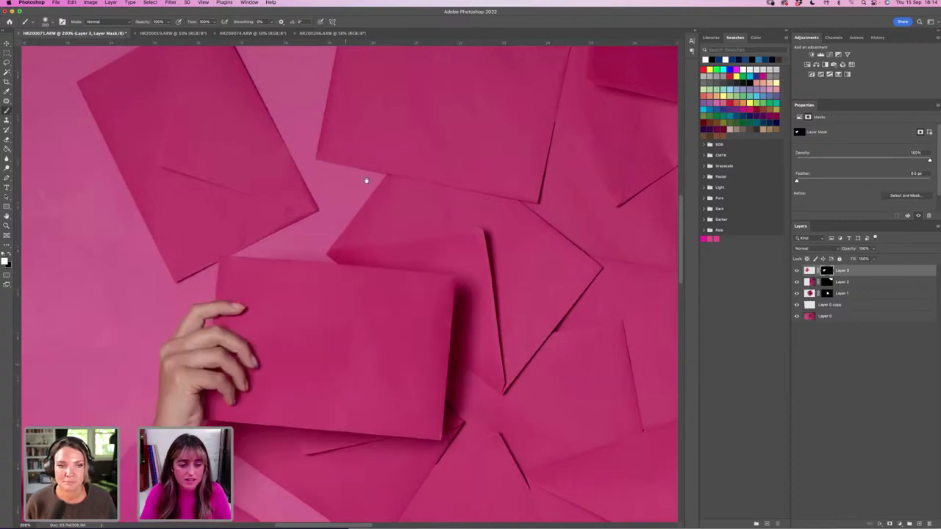
{"action": "scroll", "coordinate": [367, 170], "scroll_direction": "down", "scroll_amount": 5}
{"action": "left_click", "coordinate": [797, 271]}
{"action": "left_click", "coordinate": [797, 270]}
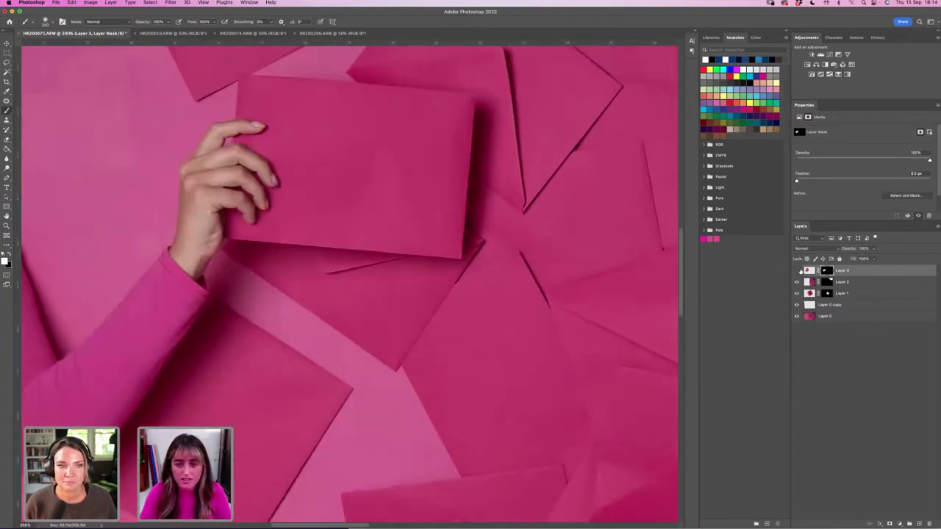
{"action": "left_click", "coordinate": [796, 270]}
{"action": "left_click", "coordinate": [797, 270]}
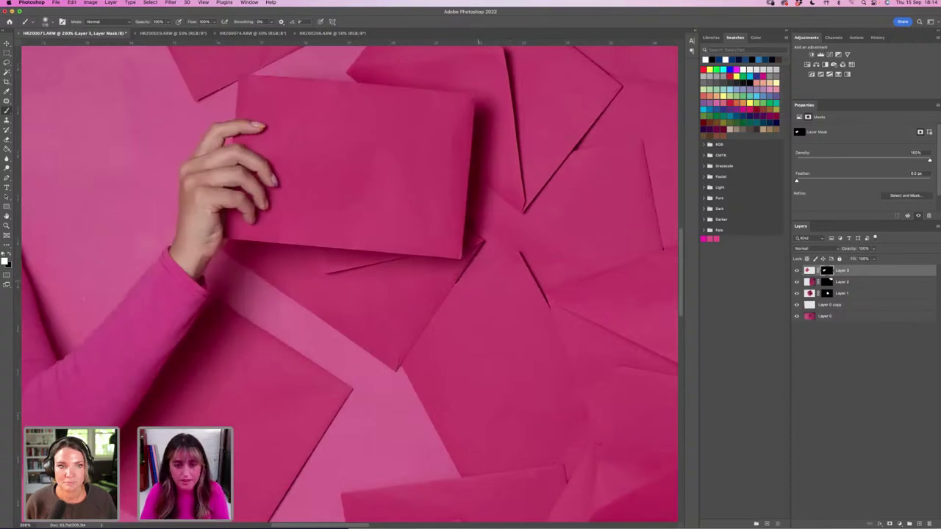
{"action": "key", "text": "x"}
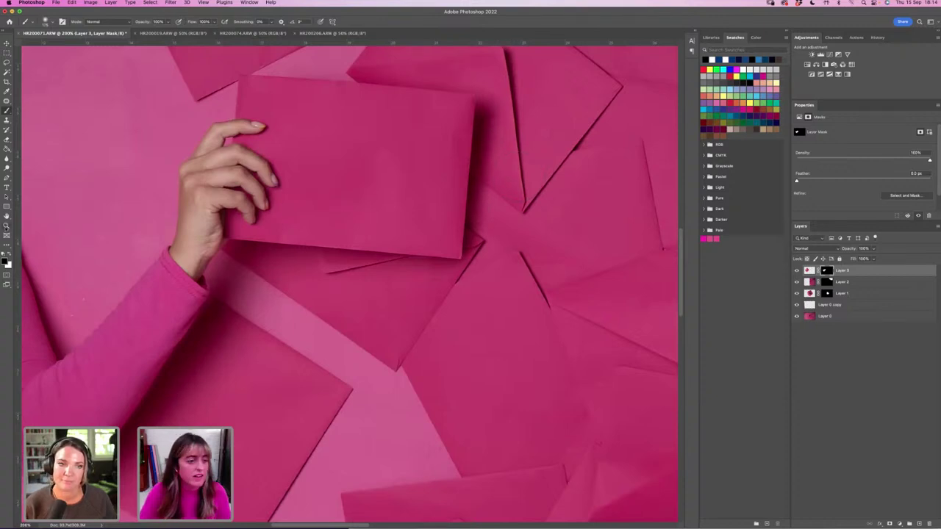
{"action": "key", "text": "z"}
{"action": "left_click", "coordinate": [229, 22]}
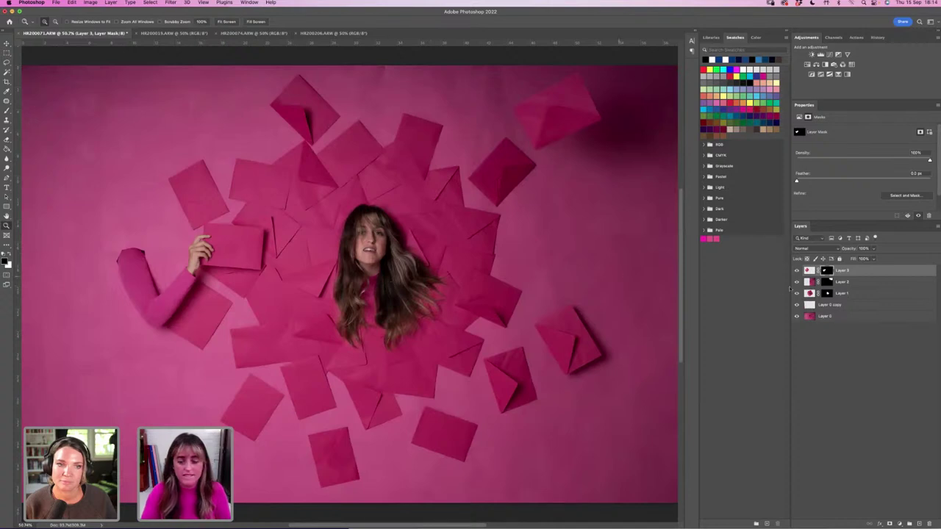
Toggle the arm layer to compare, then zoom to 300% on the elbow.
{"action": "left_click", "coordinate": [797, 270]}
{"action": "left_click", "coordinate": [796, 270]}
{"action": "left_click", "coordinate": [797, 271]}
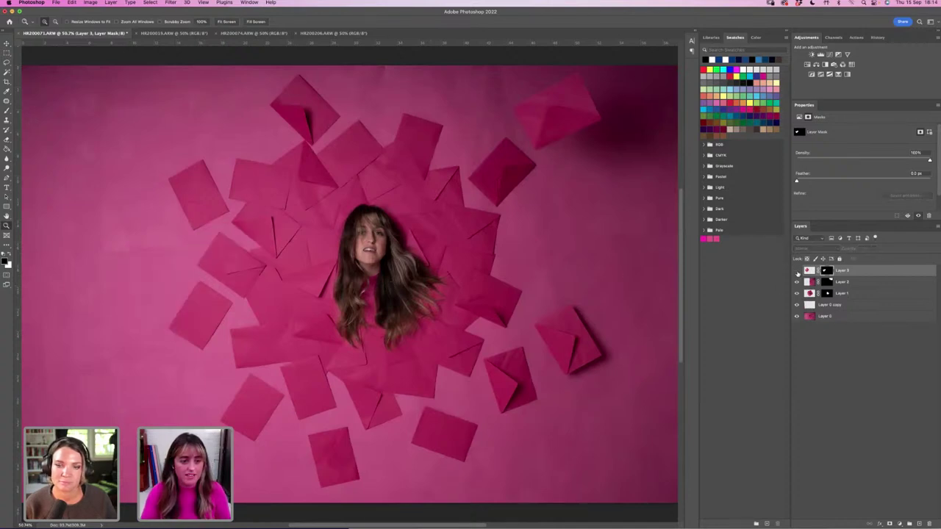
{"action": "left_click", "coordinate": [797, 271]}
{"action": "left_click", "coordinate": [797, 271]}
{"action": "left_click", "coordinate": [797, 271]}
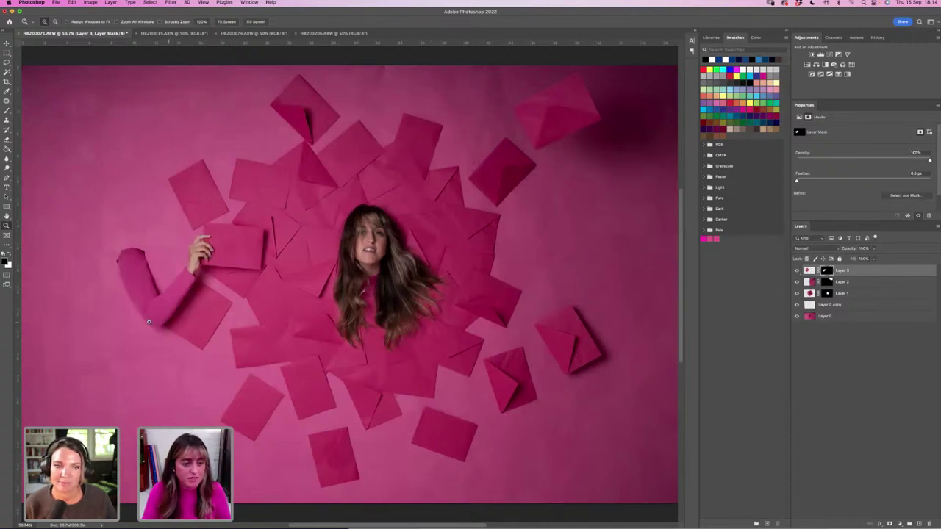
{"action": "left_click", "coordinate": [167, 324]}
{"action": "left_click", "coordinate": [167, 346]}
{"action": "left_click", "coordinate": [166, 346]}
{"action": "left_click", "coordinate": [167, 347]}
{"action": "left_click", "coordinate": [167, 346]}
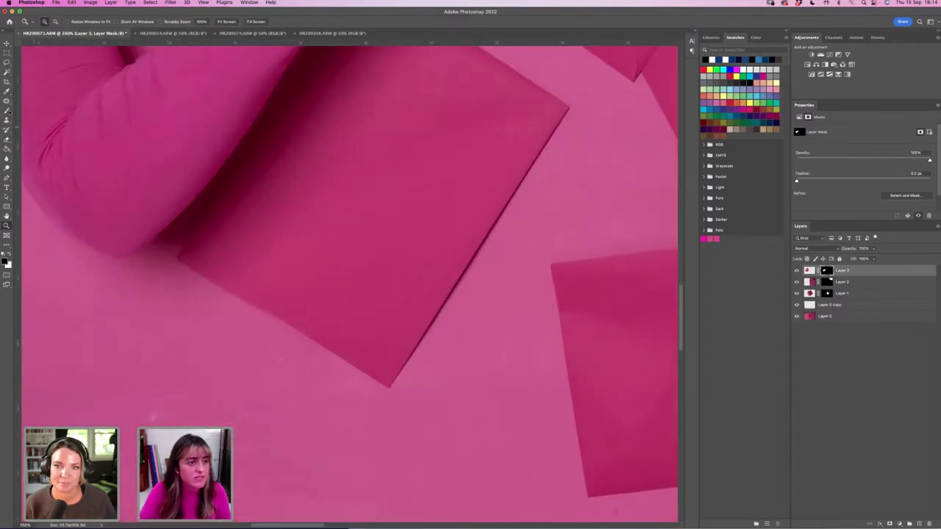
Paint white on Layer 3's mask along the envelope edge under the elbow, then fit the photo on screen.
{"action": "key", "text": "b"}
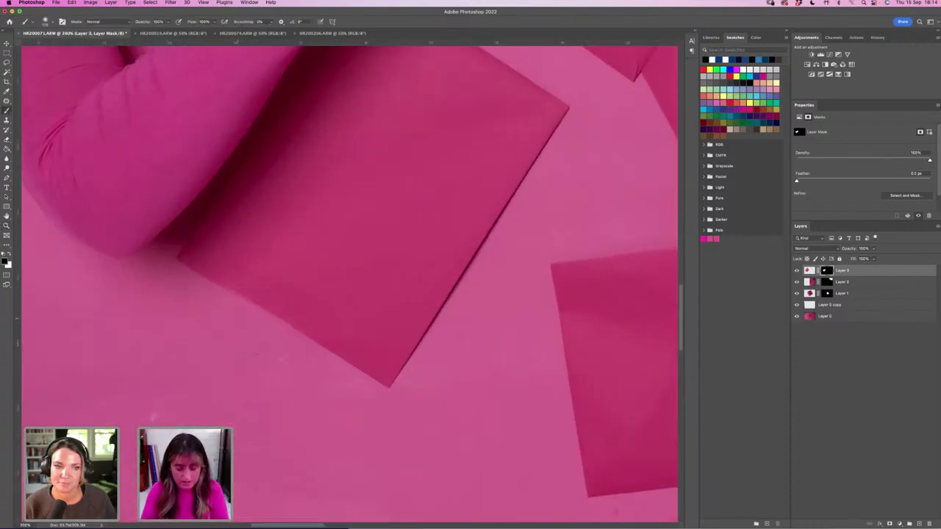
{"action": "key", "text": "x"}
{"action": "left_click_drag", "start_coordinate": [209, 280], "coordinate": [364, 375]}
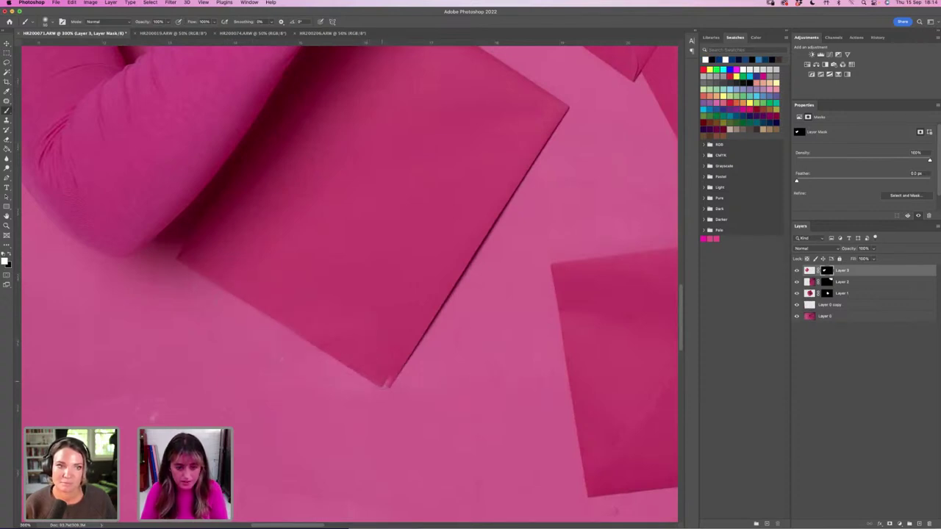
{"action": "key", "text": "x"}
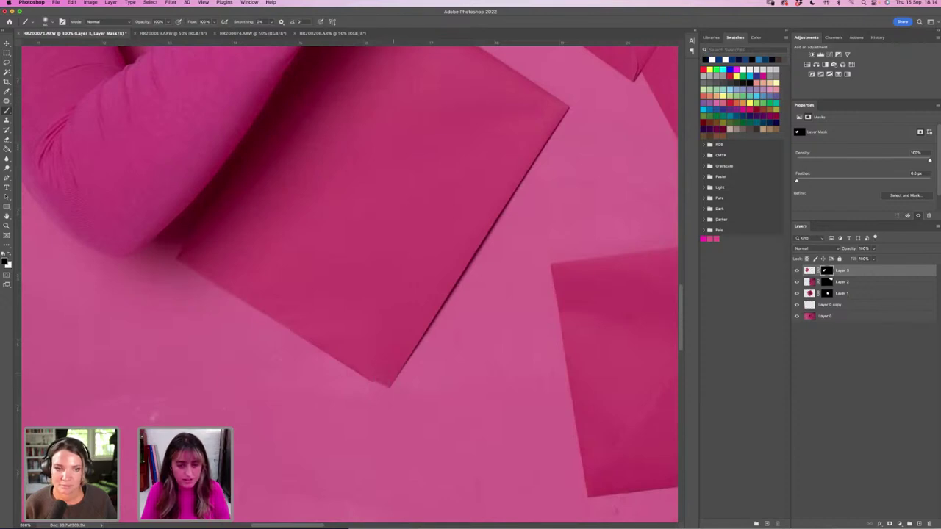
{"action": "left_click", "coordinate": [6, 44]}
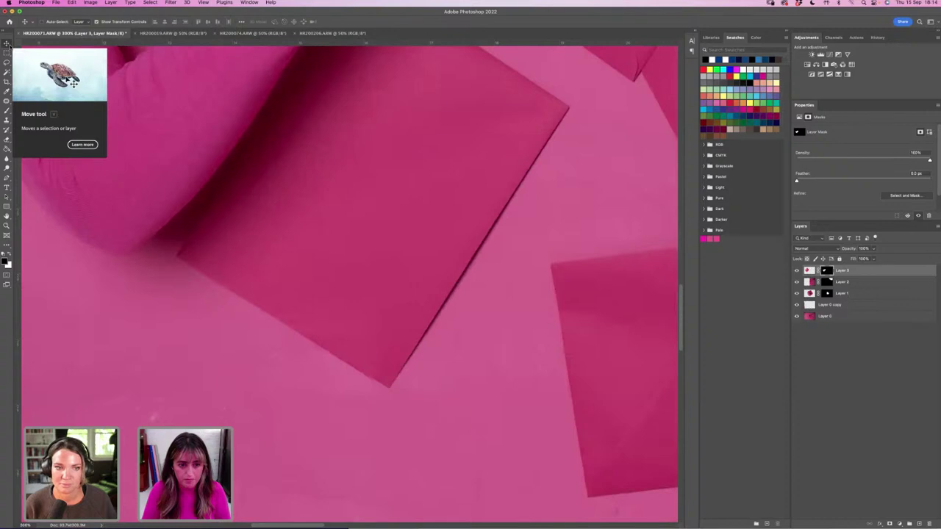
{"action": "left_click", "coordinate": [7, 224]}
{"action": "key", "text": "ctrl+0"}
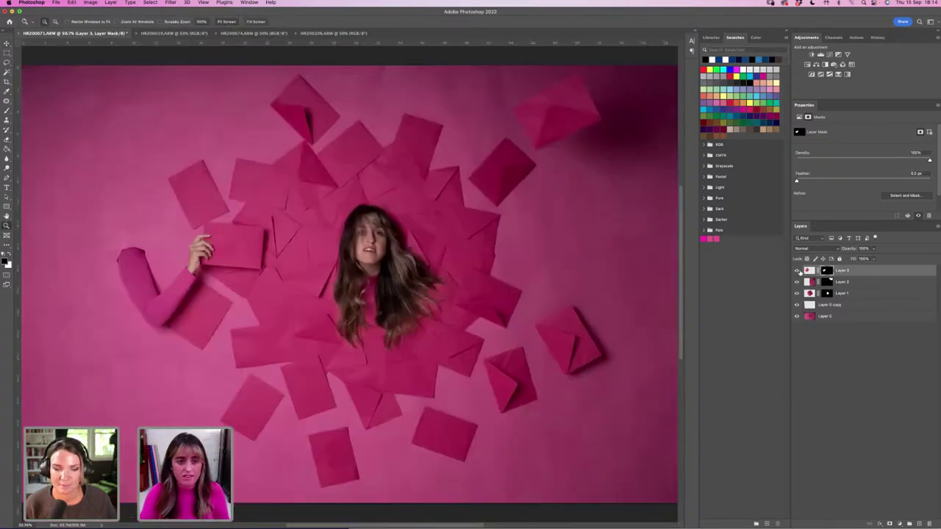
{"action": "left_click", "coordinate": [797, 270]}
{"action": "left_click", "coordinate": [797, 271]}
{"action": "left_click", "coordinate": [797, 271]}
{"action": "left_click", "coordinate": [797, 271]}
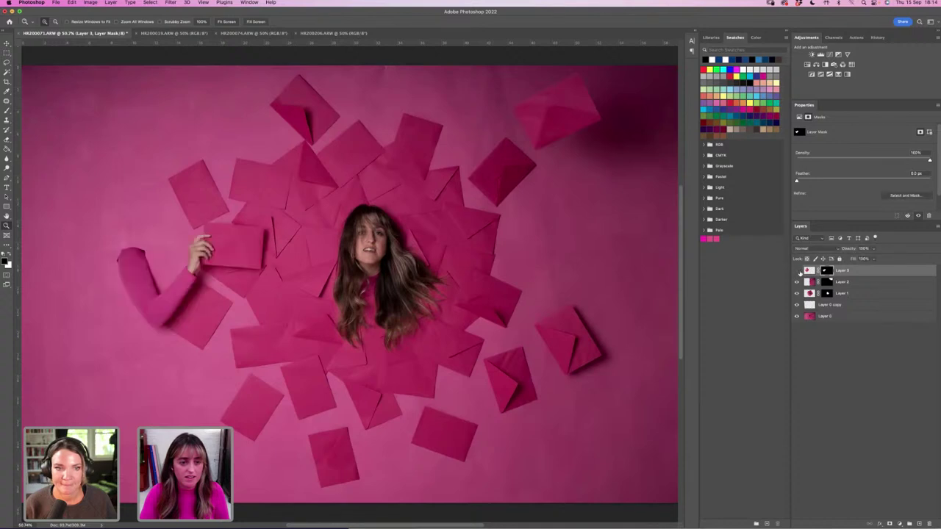
{"action": "left_click", "coordinate": [797, 271]}
{"action": "left_click", "coordinate": [796, 270]}
{"action": "left_click", "coordinate": [797, 270]}
{"action": "left_click", "coordinate": [796, 270]}
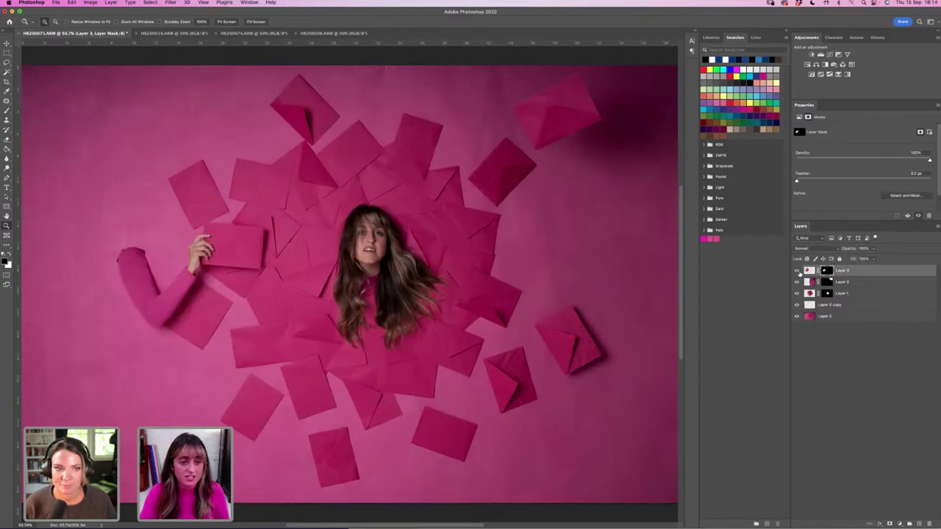
{"action": "left_click", "coordinate": [796, 270]}
{"action": "left_click", "coordinate": [796, 270]}
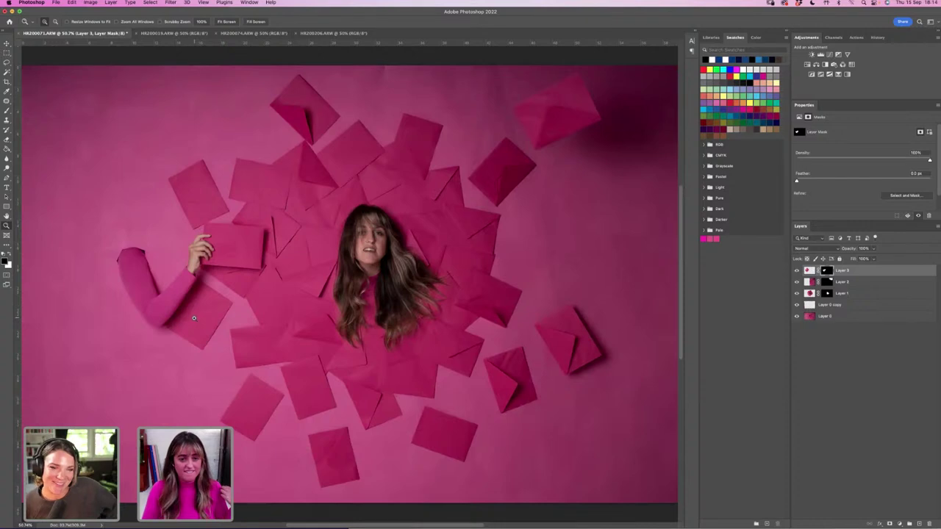
{"action": "left_click", "coordinate": [334, 267], "text": "alt"}
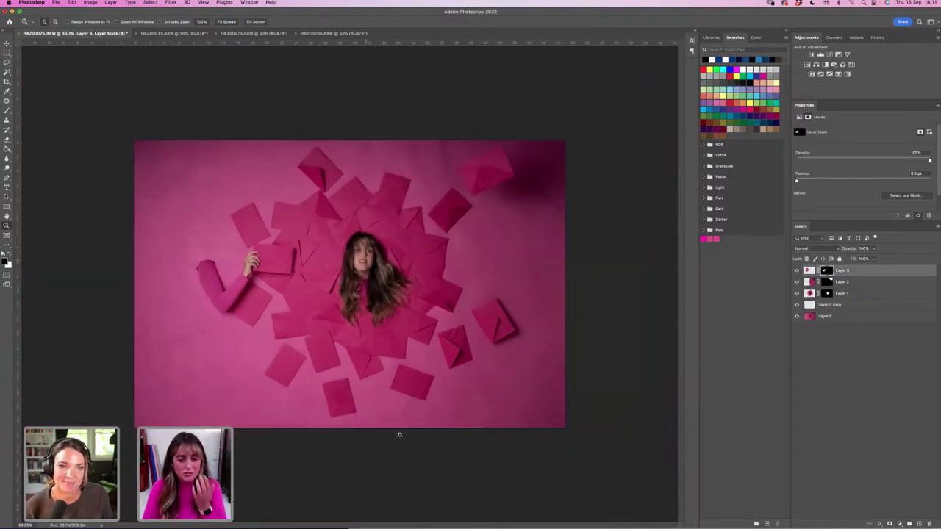
{"action": "mouse_move", "coordinate": [404, 526]}
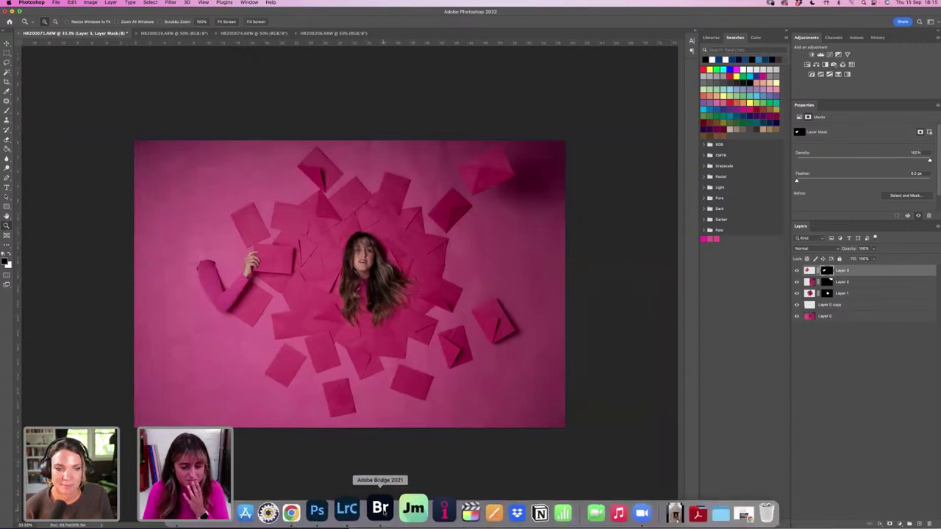
In Bridge, flip between HR200151, HR200153 and HR200166 previews to compare the shots.
{"action": "left_click", "coordinate": [382, 511]}
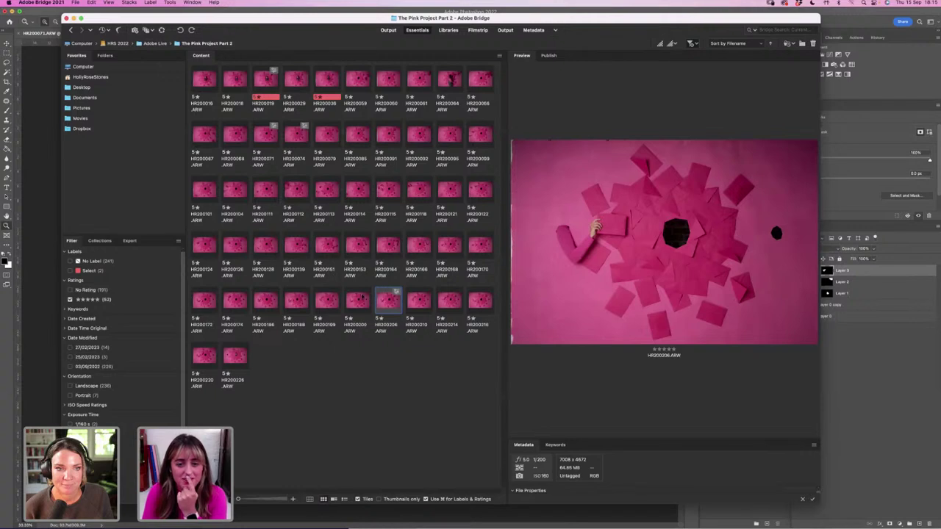
{"action": "left_click", "coordinate": [365, 256]}
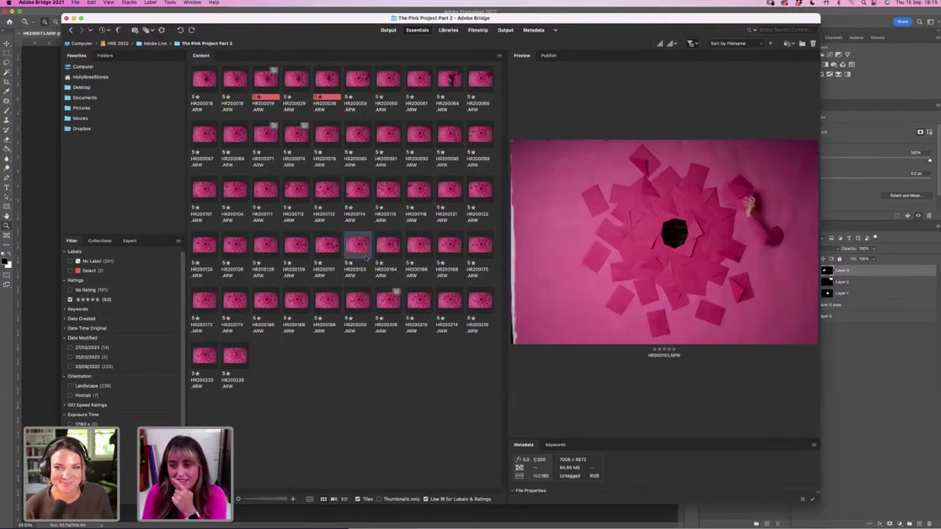
{"action": "key", "text": "Left"}
{"action": "key", "text": "Right"}
{"action": "key", "text": "Left"}
{"action": "key", "text": "Right"}
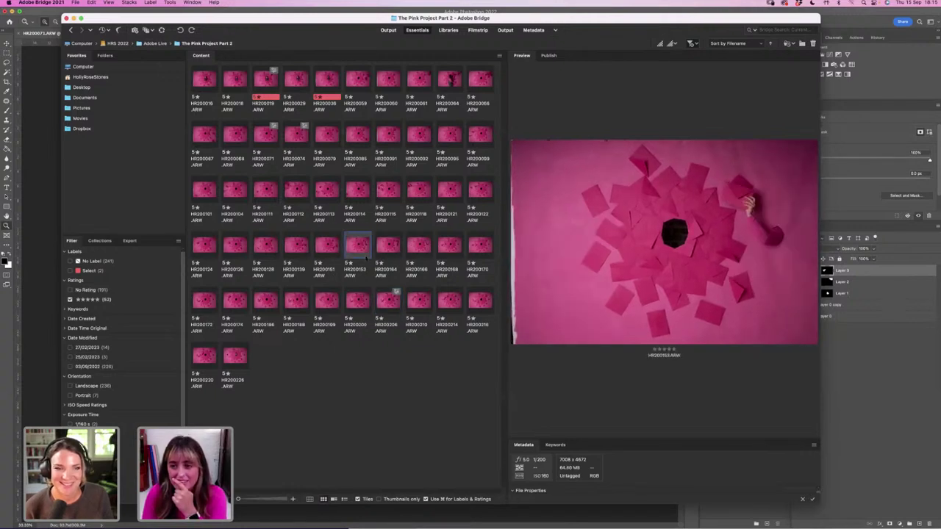
{"action": "key", "text": "Left"}
{"action": "key", "text": "Right"}
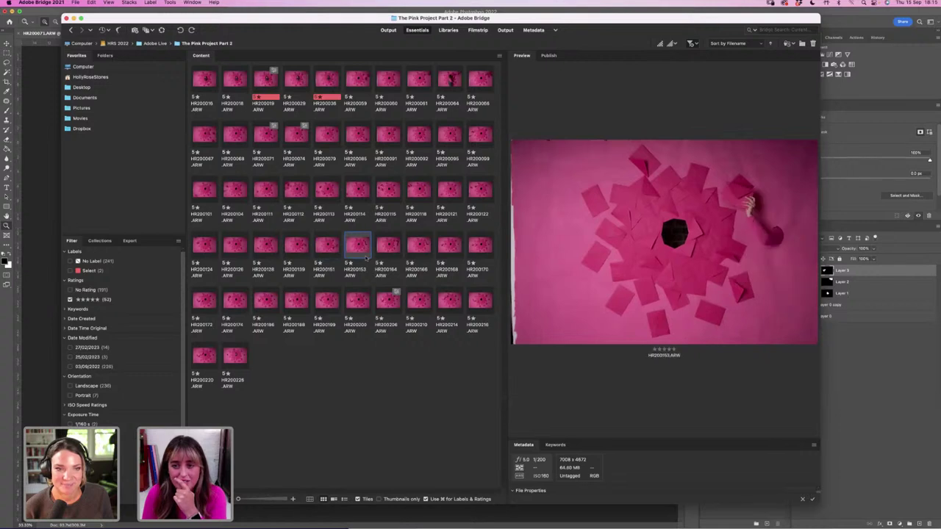
{"action": "key", "text": "Left"}
{"action": "key", "text": "Right"}
{"action": "key", "text": "Left"}
{"action": "key", "text": "Right"}
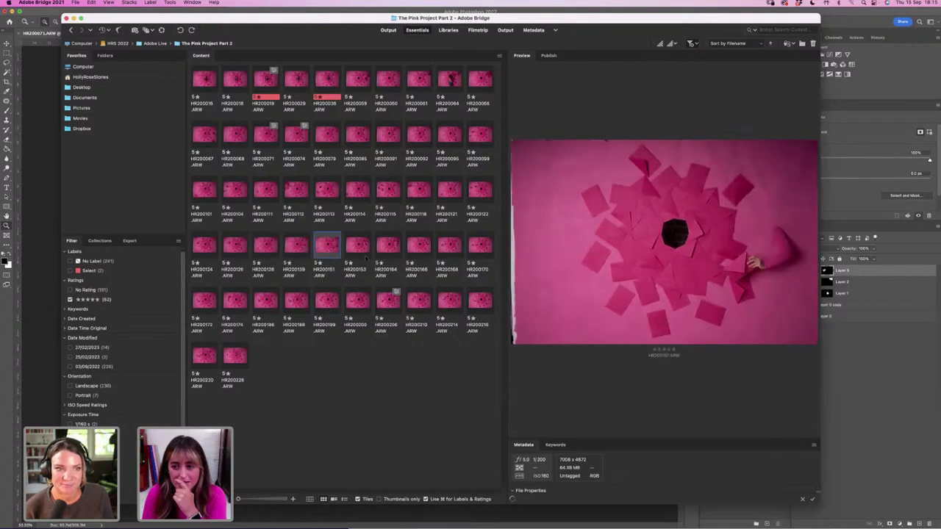
{"action": "key", "text": "Left"}
{"action": "key", "text": "Right"}
{"action": "key", "text": "Right"}
{"action": "key", "text": "Right"}
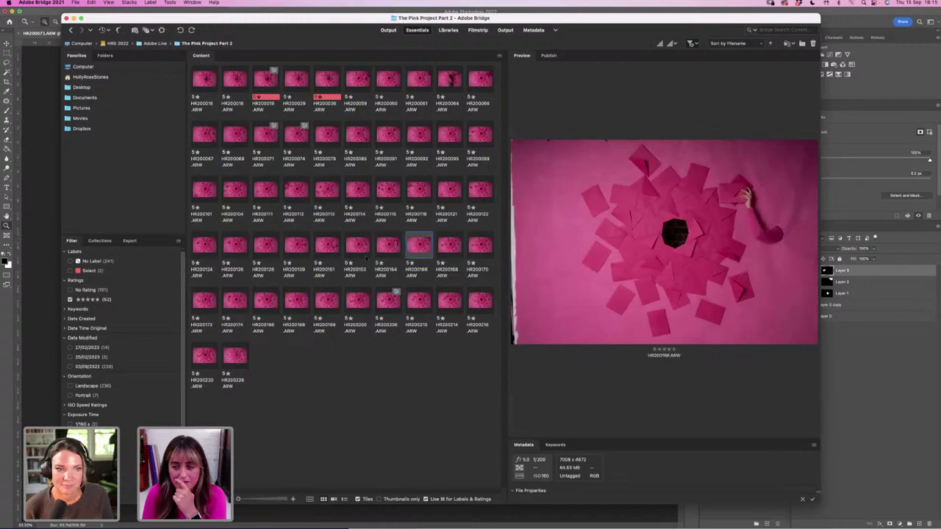
{"action": "key", "text": "Left"}
{"action": "key", "text": "Right"}
{"action": "key", "text": "Left"}
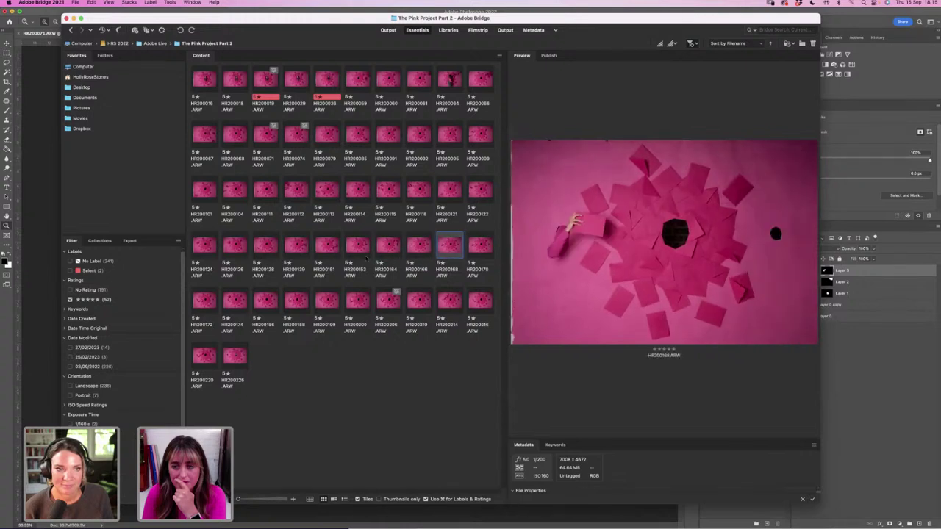
{"action": "key", "text": "Right"}
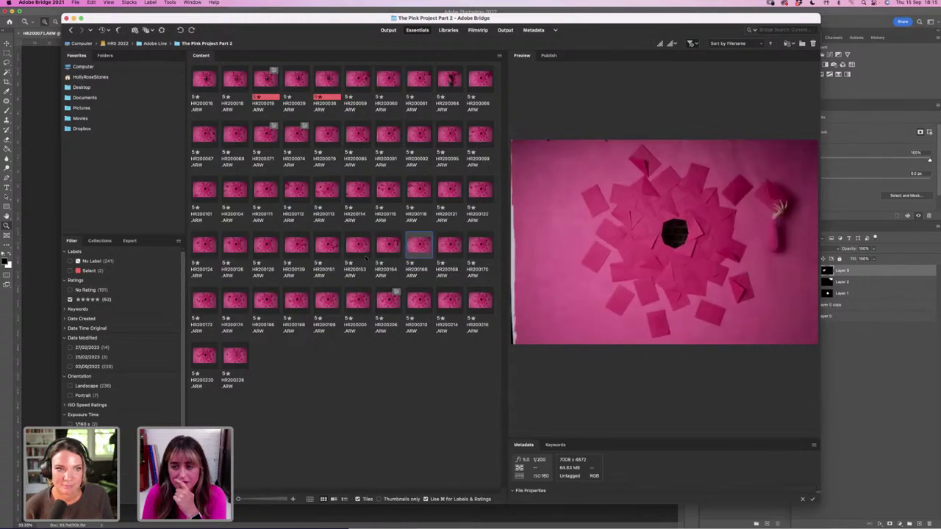
{"action": "key", "text": "Left"}
{"action": "key", "text": "Left"}
{"action": "key", "text": "Left"}
{"action": "key", "text": "Right"}
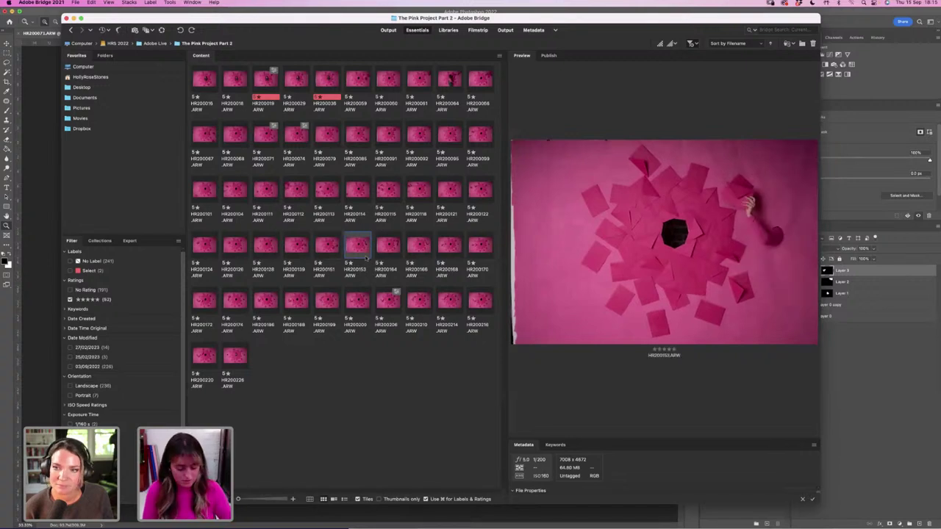
Label HR200153 and HR200166 as Select and filter to show only Select images.
{"action": "key", "text": "ctrl+6"}
{"action": "key", "text": "Right"}
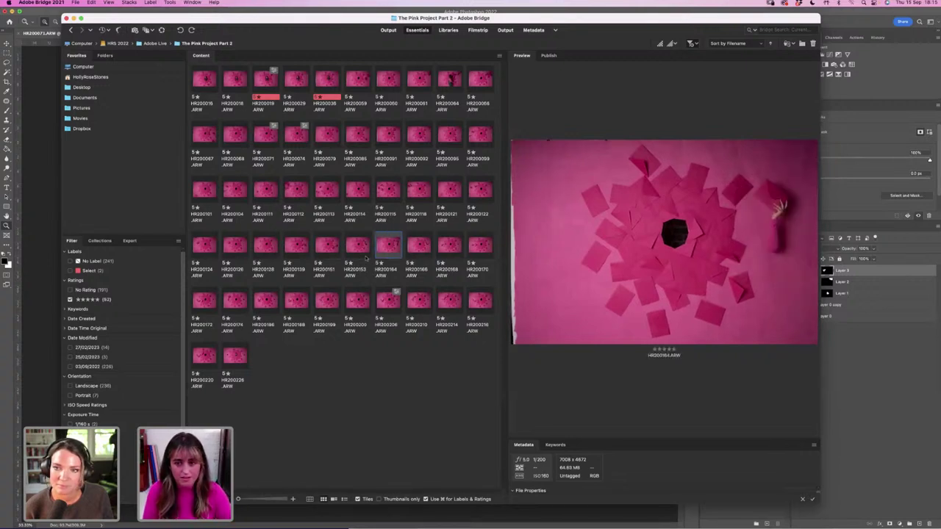
{"action": "key", "text": "Right"}
{"action": "key", "text": "ctrl+6"}
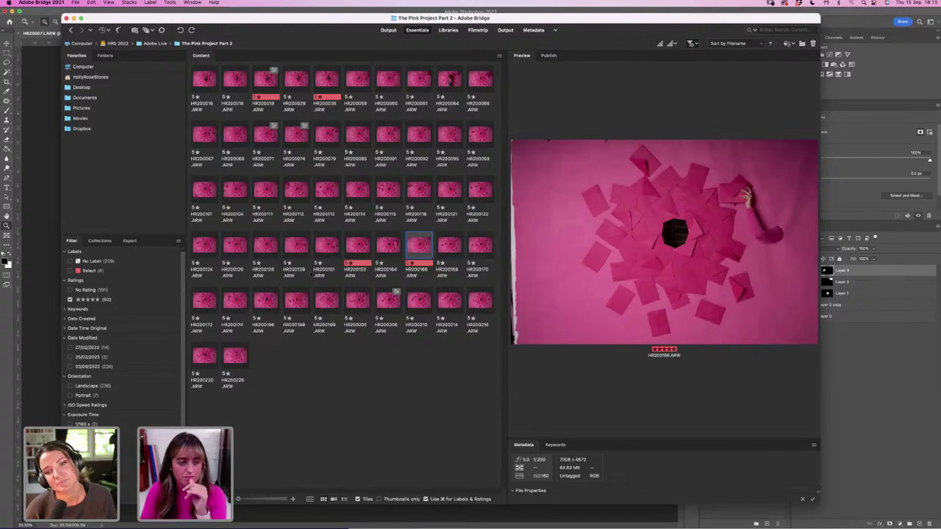
{"action": "left_click", "coordinate": [102, 270]}
{"action": "key", "text": "Left"}
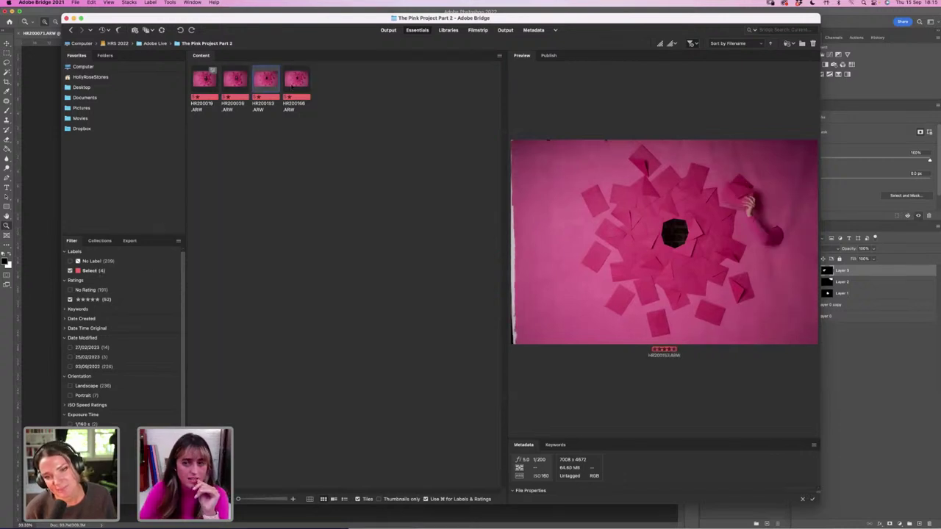
{"action": "key", "text": "Right"}
{"action": "key", "text": "Left"}
{"action": "key", "text": "Right"}
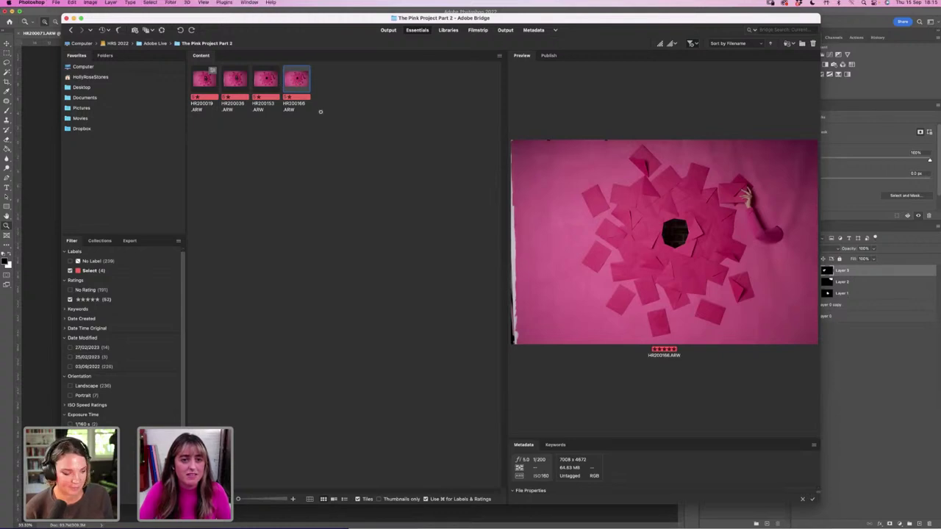
Open HR200166 through Camera Raw as a new Photoshop document.
{"action": "key", "text": "super+Tab"}
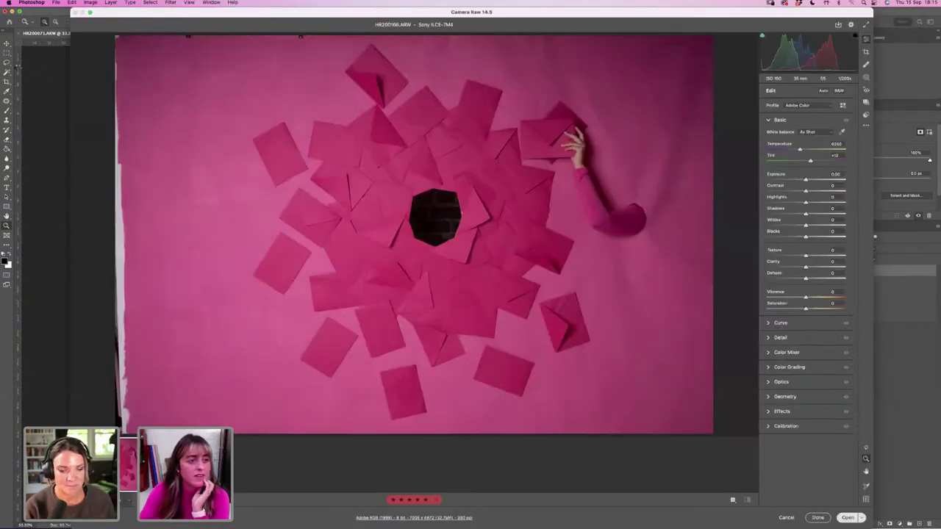
{"action": "key", "text": "Return"}
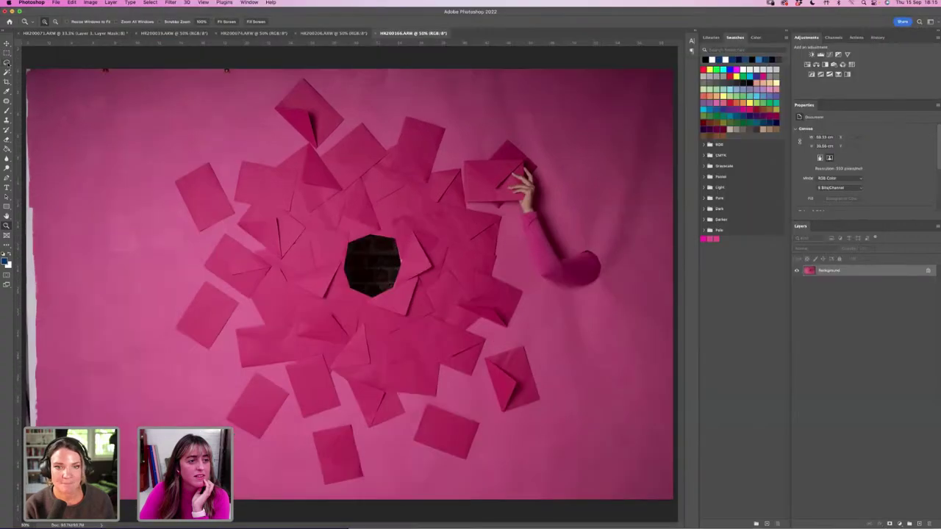
{"action": "left_click", "coordinate": [6, 62]}
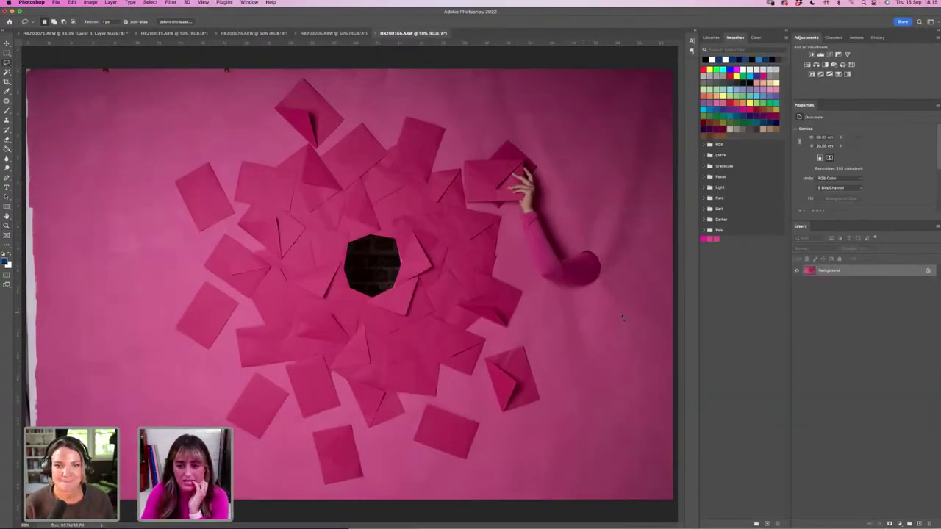
Lasso the hand and arm in HR200166, then return to the HR200071 composite.
{"action": "mouse_move", "coordinate": [599, 316]}
{"action": "left_mouse_down"}
{"action": "mouse_move", "coordinate": [654, 266]}
{"action": "mouse_move", "coordinate": [653, 230]}
{"action": "mouse_move", "coordinate": [546, 128]}
{"action": "mouse_move", "coordinate": [477, 117]}
{"action": "left_mouse_up"}
{"action": "mouse_move", "coordinate": [444, 150]}
{"action": "left_mouse_down"}
{"action": "mouse_move", "coordinate": [445, 237]}
{"action": "mouse_move", "coordinate": [481, 316]}
{"action": "mouse_move", "coordinate": [568, 338]}
{"action": "mouse_move", "coordinate": [597, 314]}
{"action": "left_mouse_up"}
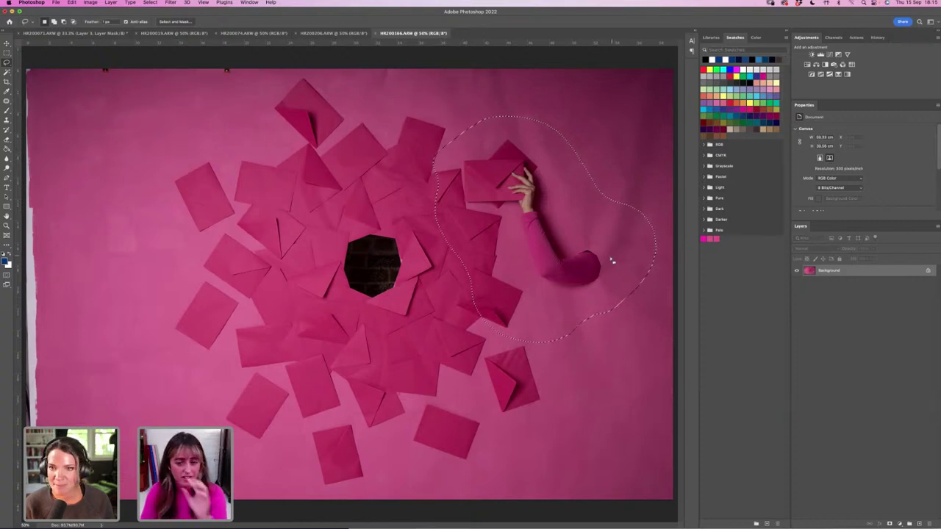
{"action": "left_click", "coordinate": [74, 34]}
{"action": "left_click", "coordinate": [71, 3]}
Paste the arm in place as Layer 4, nudge it left and down, and move it just above Layer 0 copy.
{"action": "mouse_move", "coordinate": [147, 71]}
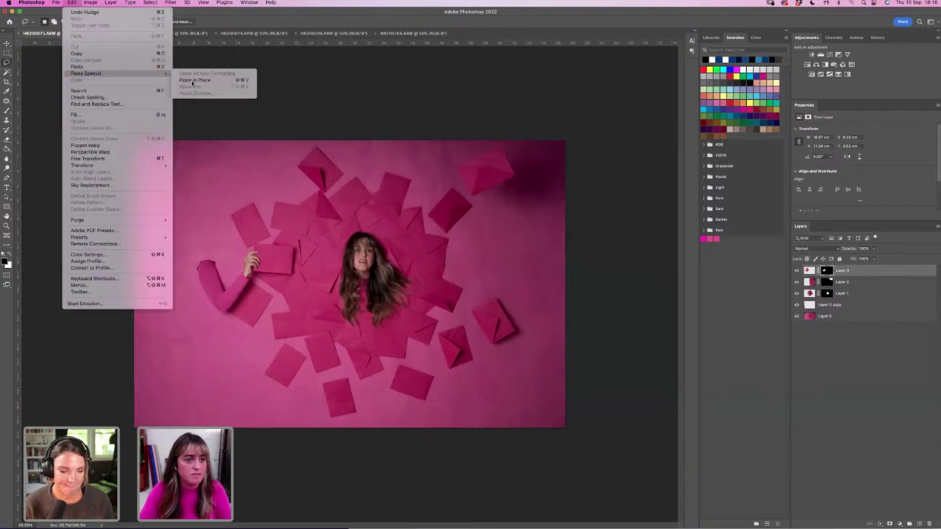
{"action": "left_click", "coordinate": [209, 77]}
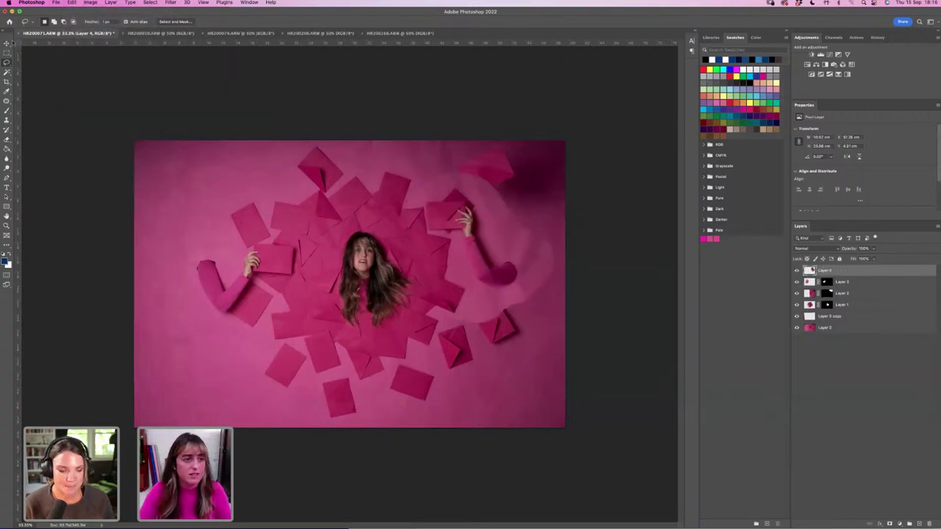
{"action": "key", "text": "v"}
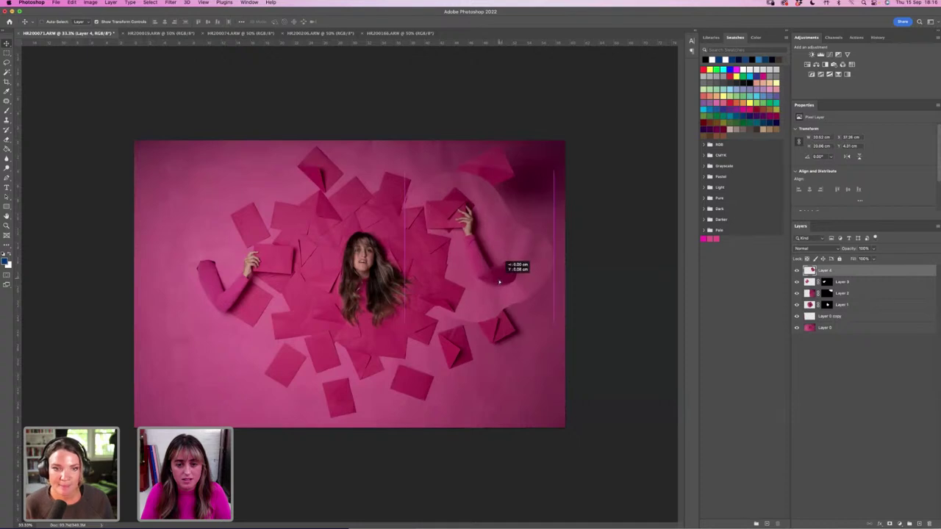
{"action": "key", "text": "super+t"}
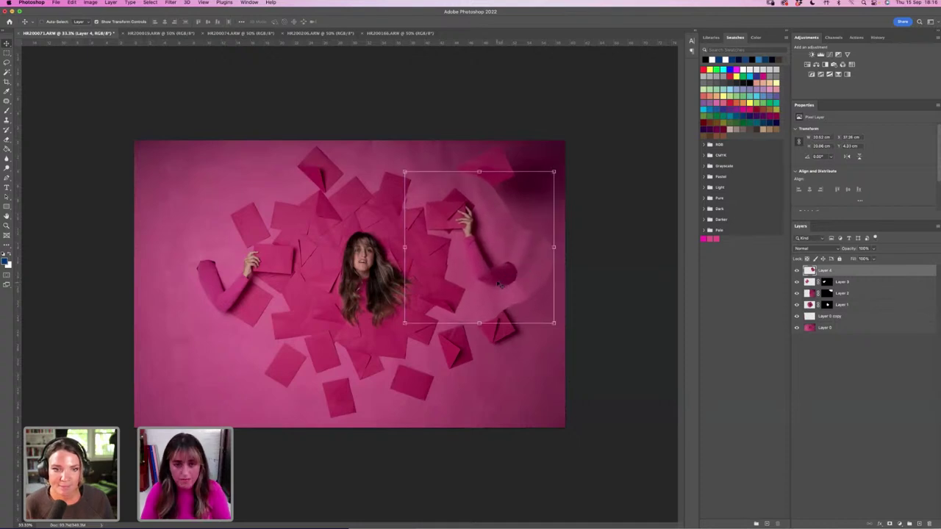
{"action": "key", "text": "Left"}
{"action": "key", "text": "Left"}
{"action": "key", "text": "Left"}
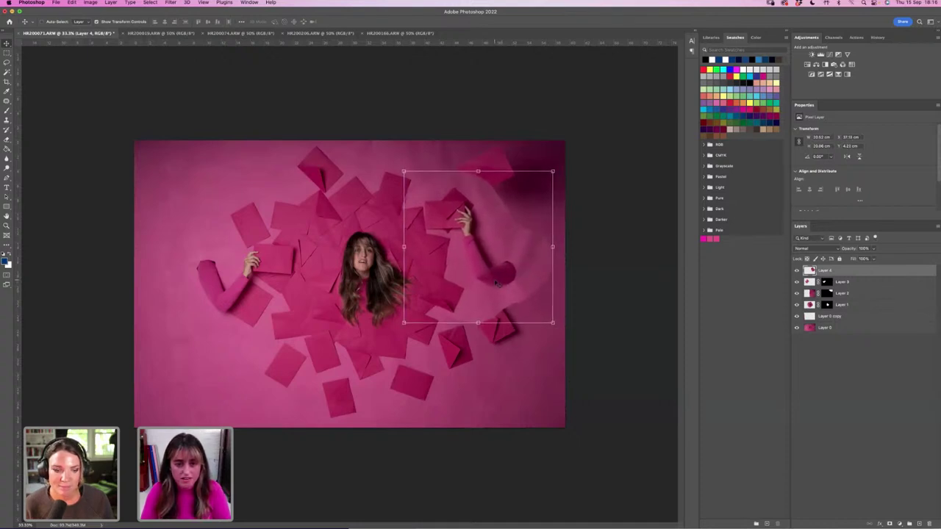
{"action": "key", "text": "Left"}
{"action": "key", "text": "Left"}
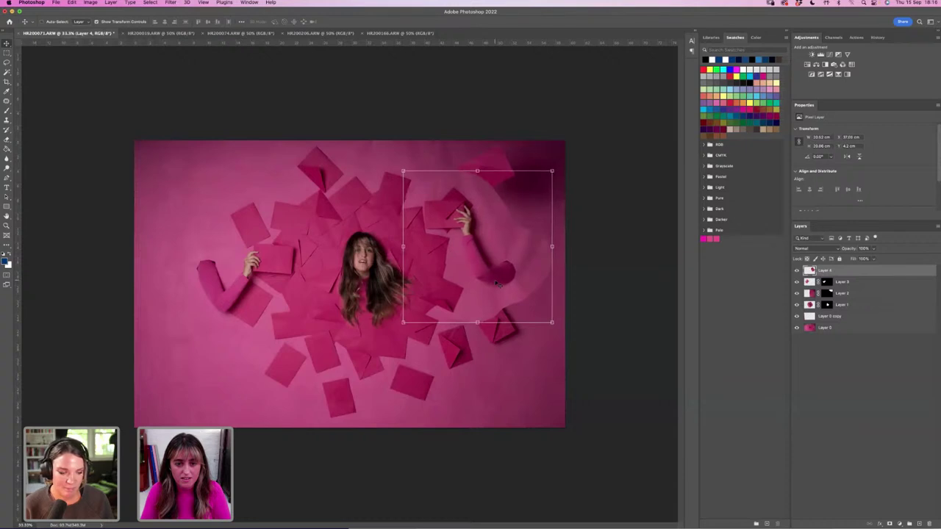
{"action": "key", "text": "Down"}
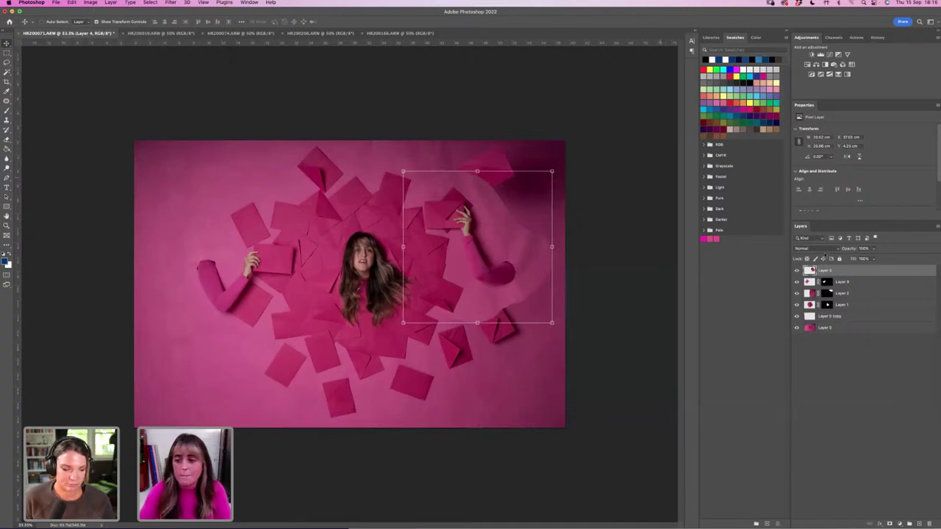
{"action": "left_click_drag", "start_coordinate": [840, 271], "coordinate": [838, 313]}
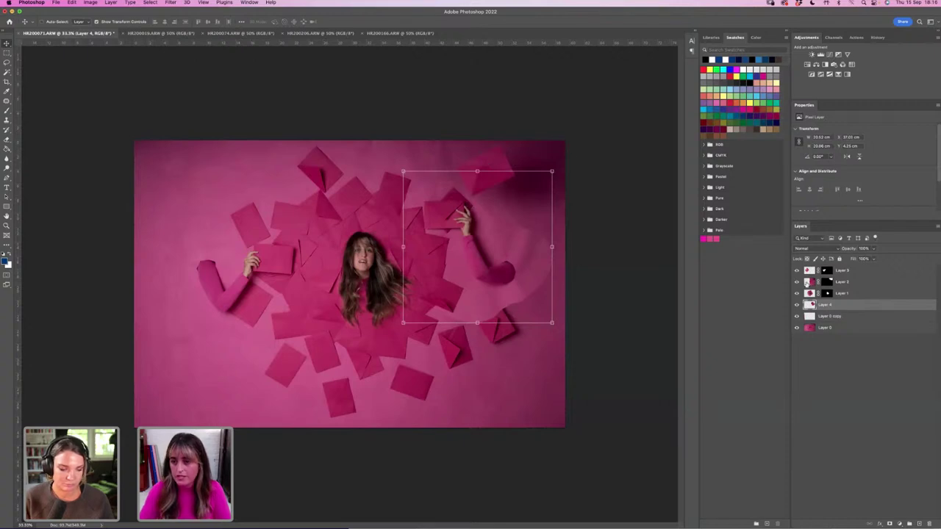
Toggle Layer 2 and Layer 4 visibility to compare the composite with and without the new arm.
{"action": "left_click", "coordinate": [797, 282]}
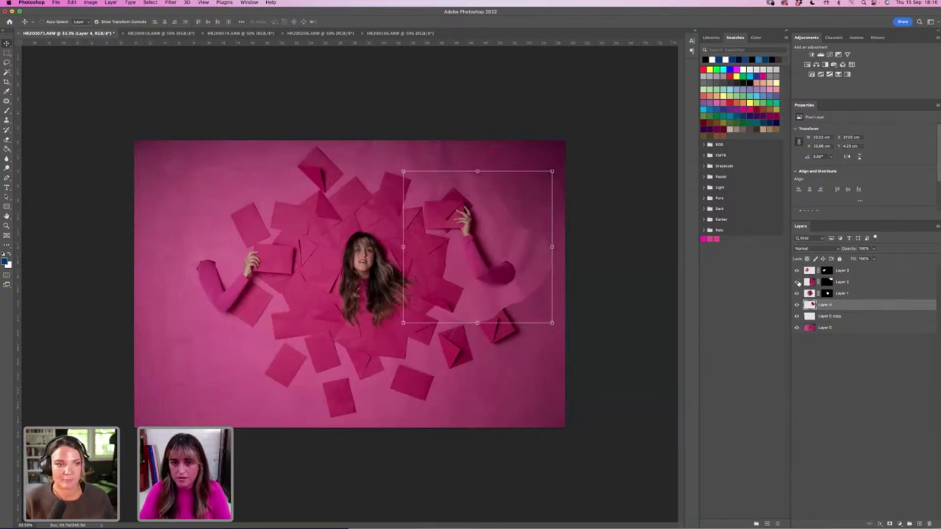
{"action": "left_click", "coordinate": [797, 282]}
{"action": "left_click", "coordinate": [798, 283]}
{"action": "left_click", "coordinate": [797, 282]}
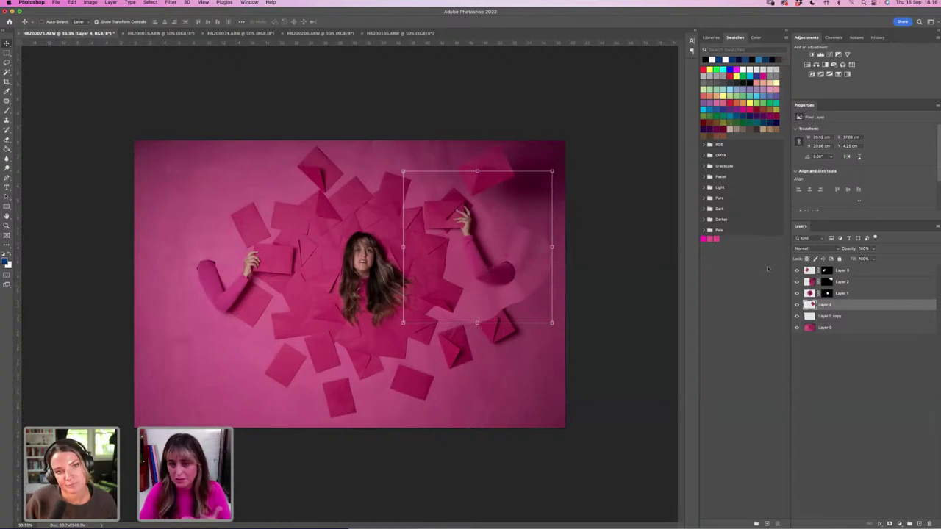
{"action": "left_click", "coordinate": [797, 305]}
{"action": "left_click", "coordinate": [798, 305]}
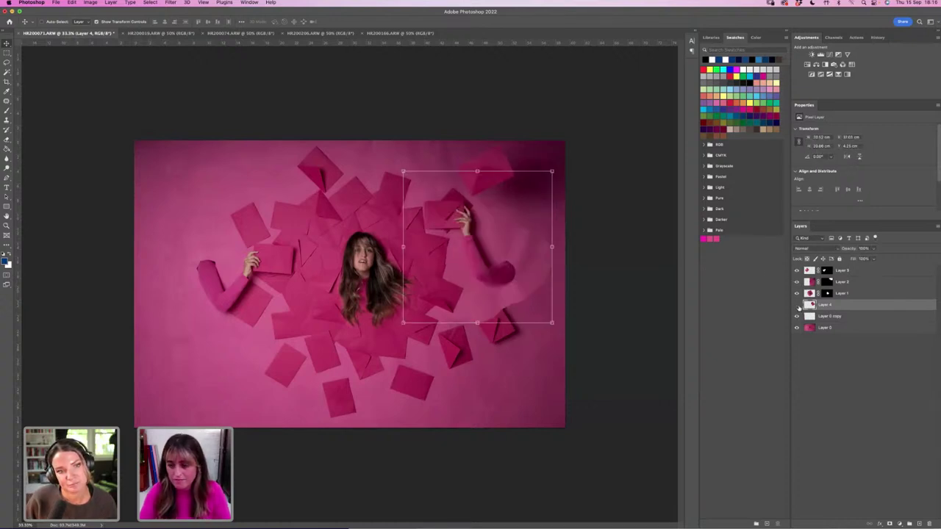
{"action": "left_click", "coordinate": [797, 305]}
{"action": "left_click", "coordinate": [797, 305]}
Lower Layer 4's brightness slightly with Brightness/Contrast, then zoom into the composite.
{"action": "left_click", "coordinate": [90, 3]}
{"action": "mouse_move", "coordinate": [107, 25]}
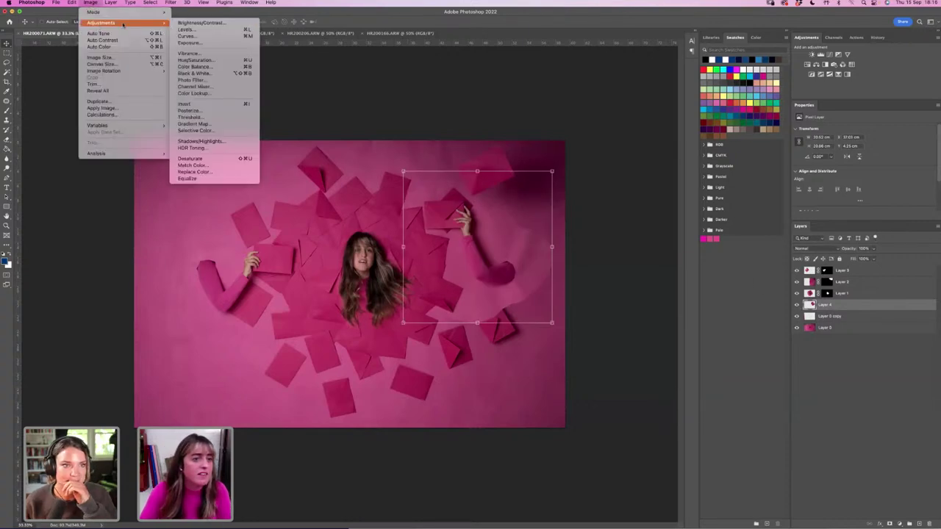
{"action": "left_click", "coordinate": [191, 24]}
{"action": "left_click_drag", "start_coordinate": [684, 72], "coordinate": [683, 72]}
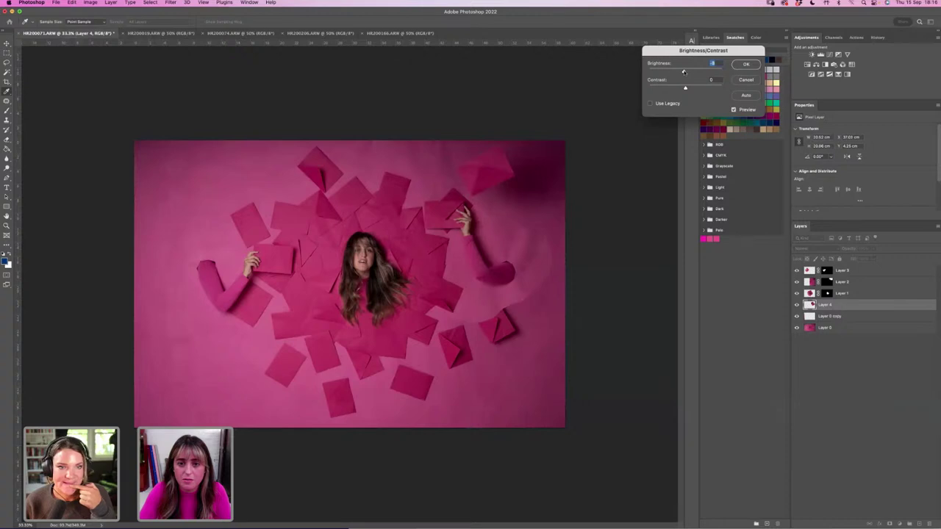
{"action": "left_click", "coordinate": [746, 64]}
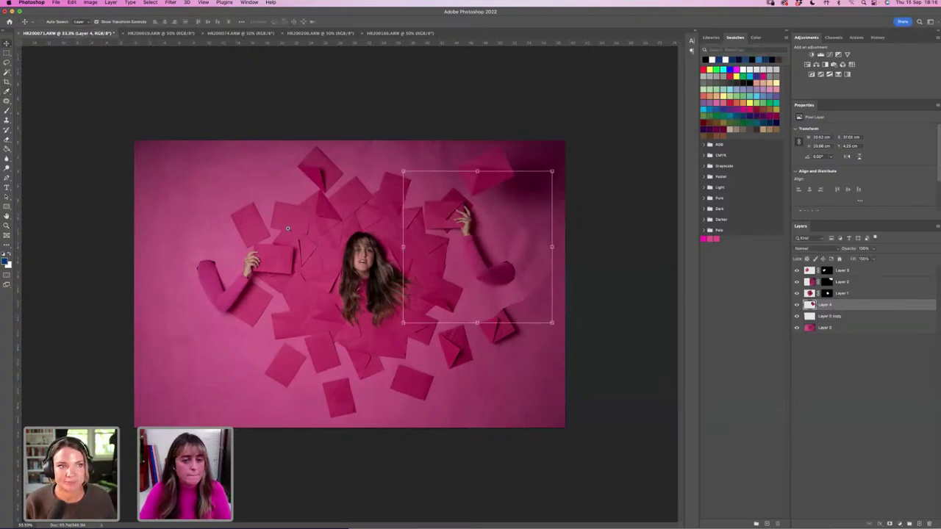
{"action": "key", "text": "z"}
{"action": "left_click", "coordinate": [537, 250]}
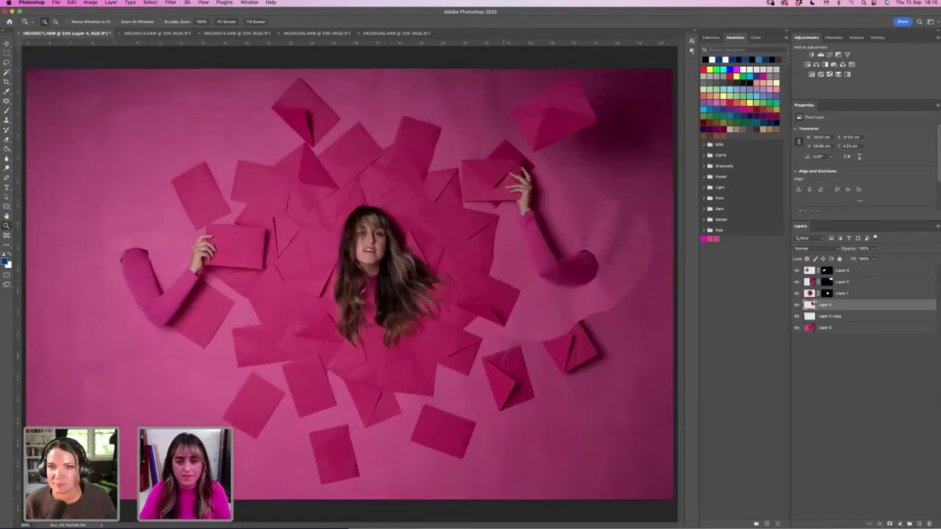
Add a layer mask to Layer 4 and paint away the envelope's hard left edge.
{"action": "left_click", "coordinate": [583, 215]}
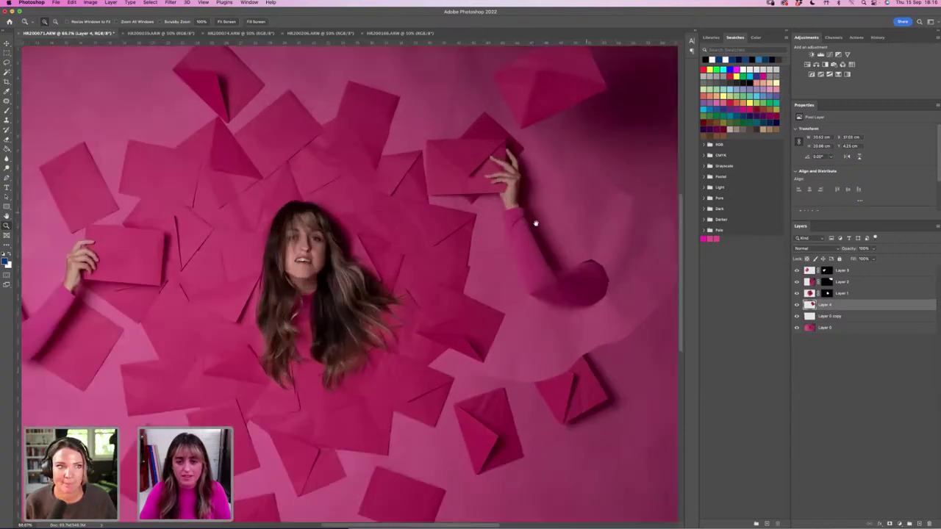
{"action": "left_click", "coordinate": [536, 220]}
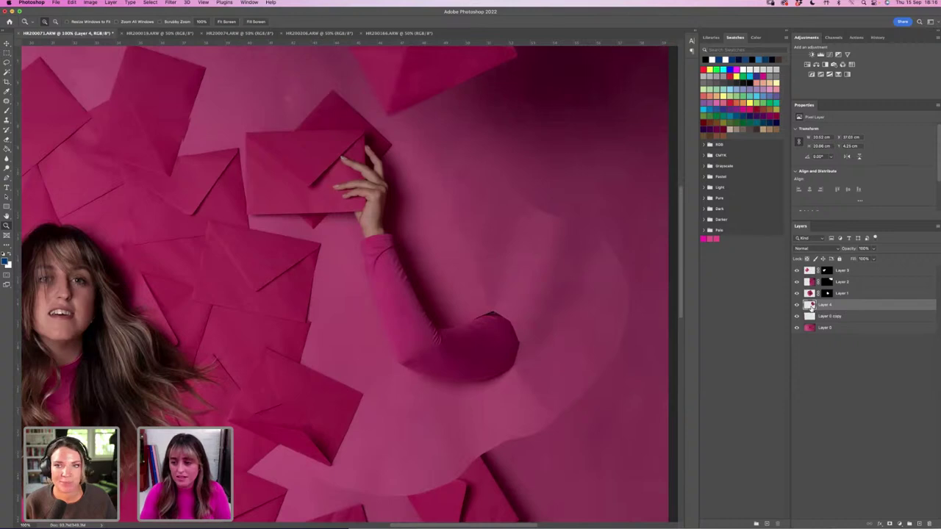
{"action": "left_click", "coordinate": [891, 523]}
{"action": "key", "text": "b"}
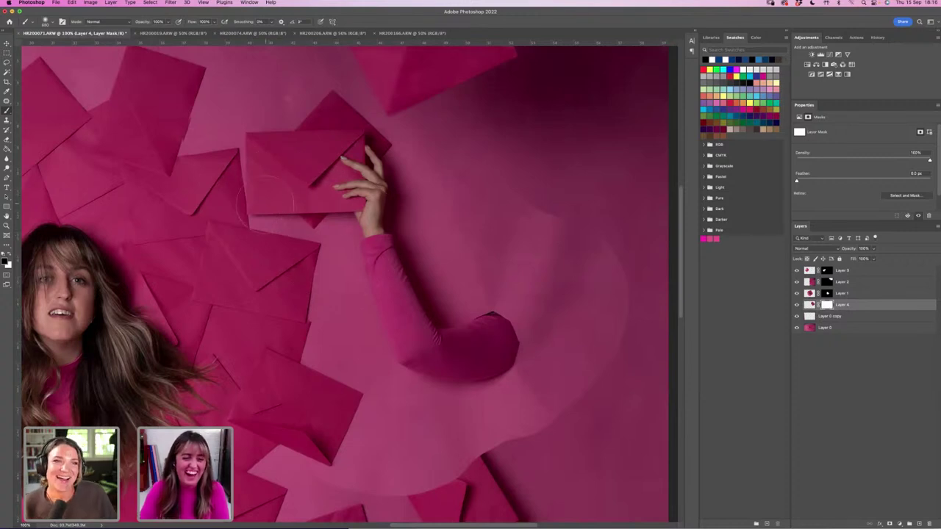
{"action": "mouse_move", "coordinate": [264, 195]}
{"action": "left_mouse_down"}
{"action": "mouse_move", "coordinate": [278, 177]}
{"action": "mouse_move", "coordinate": [261, 154]}
{"action": "mouse_move", "coordinate": [288, 158]}
{"action": "mouse_move", "coordinate": [276, 143]}
{"action": "mouse_move", "coordinate": [333, 147]}
{"action": "mouse_move", "coordinate": [364, 162]}
{"action": "mouse_move", "coordinate": [381, 178]}
{"action": "mouse_move", "coordinate": [338, 202]}
{"action": "mouse_move", "coordinate": [285, 185]}
{"action": "mouse_move", "coordinate": [345, 217]}
{"action": "mouse_move", "coordinate": [399, 215]}
{"action": "mouse_move", "coordinate": [382, 273]}
{"action": "mouse_move", "coordinate": [394, 310]}
{"action": "mouse_move", "coordinate": [403, 302]}
{"action": "mouse_move", "coordinate": [400, 338]}
{"action": "mouse_move", "coordinate": [421, 363]}
{"action": "mouse_move", "coordinate": [457, 366]}
{"action": "mouse_move", "coordinate": [454, 372]}
{"action": "mouse_move", "coordinate": [497, 354]}
{"action": "mouse_move", "coordinate": [496, 332]}
{"action": "left_mouse_up"}
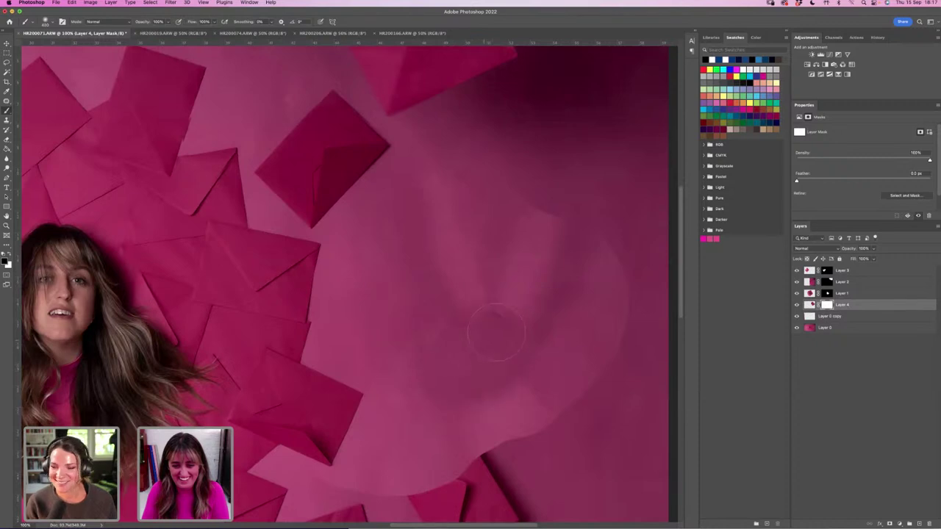
{"action": "left_click", "coordinate": [796, 305]}
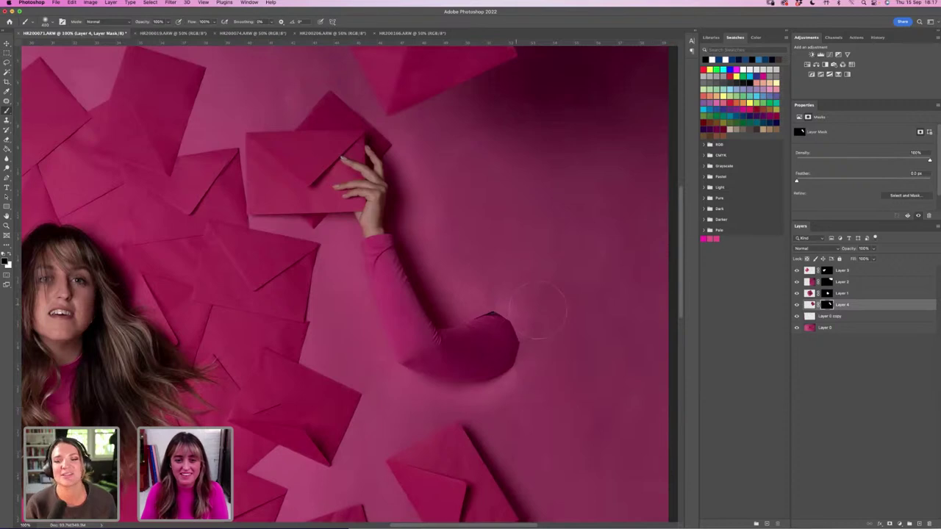
{"action": "left_click", "coordinate": [809, 304]}
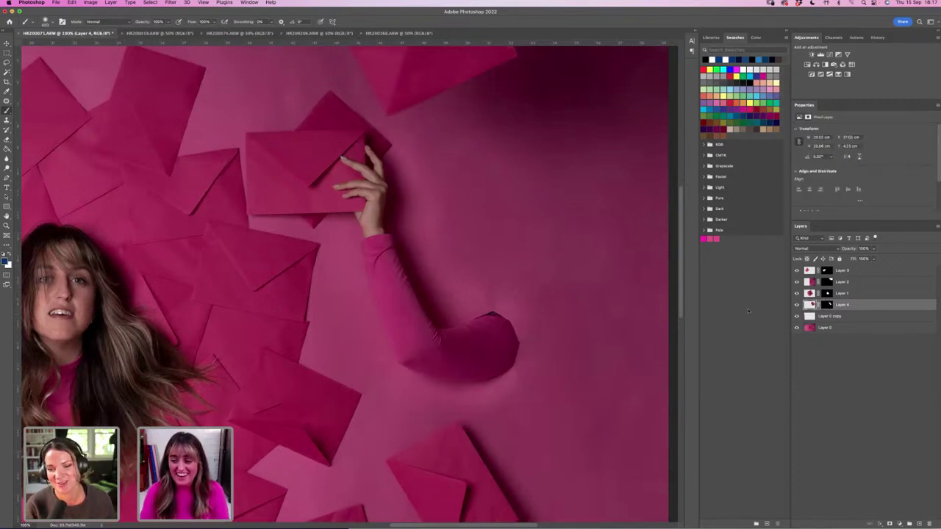
Darken Layer 4 further with Brightness/Contrast, cutting brightness to about -20.
{"action": "left_click", "coordinate": [93, 3]}
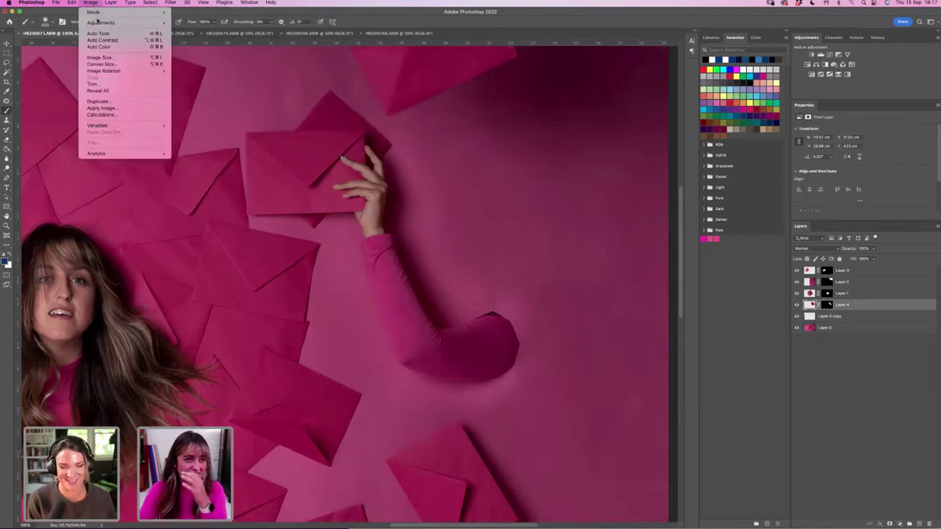
{"action": "mouse_move", "coordinate": [133, 25]}
{"action": "left_click", "coordinate": [202, 23]}
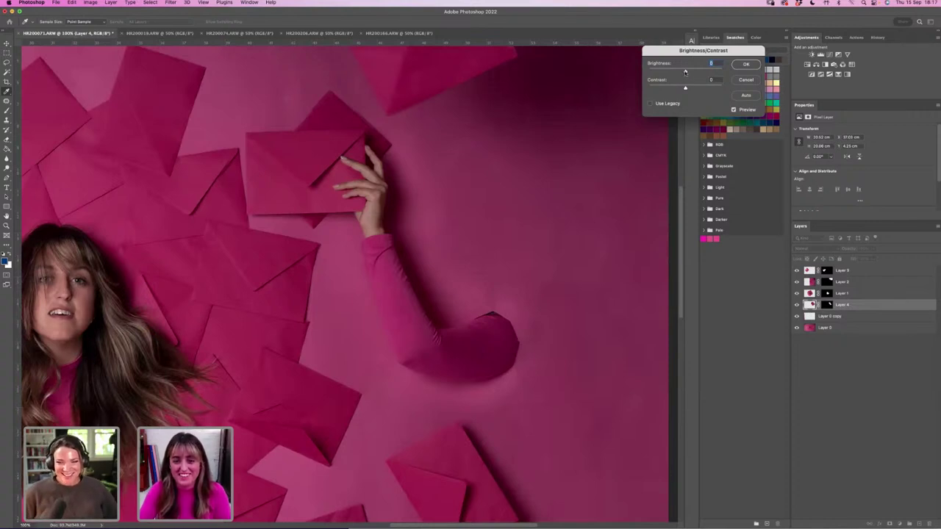
{"action": "left_click_drag", "start_coordinate": [685, 72], "coordinate": [682, 72]}
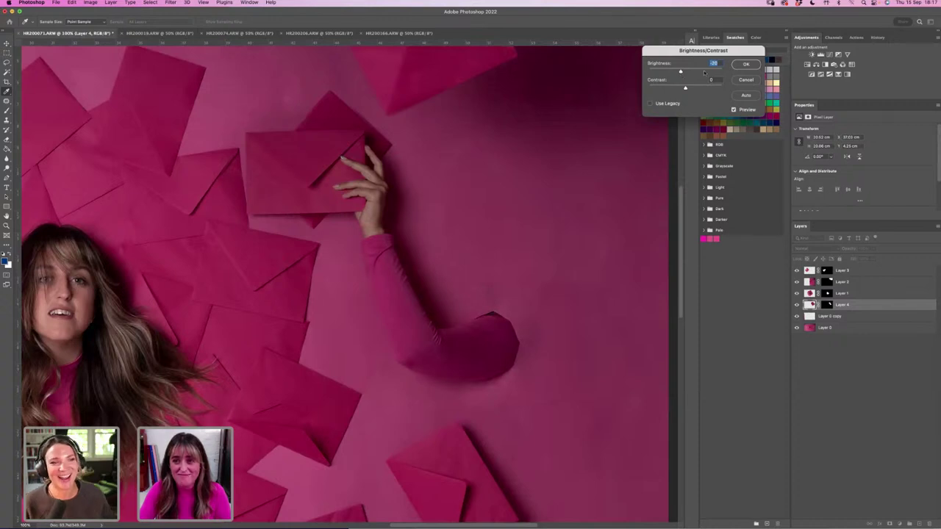
{"action": "left_click", "coordinate": [745, 64]}
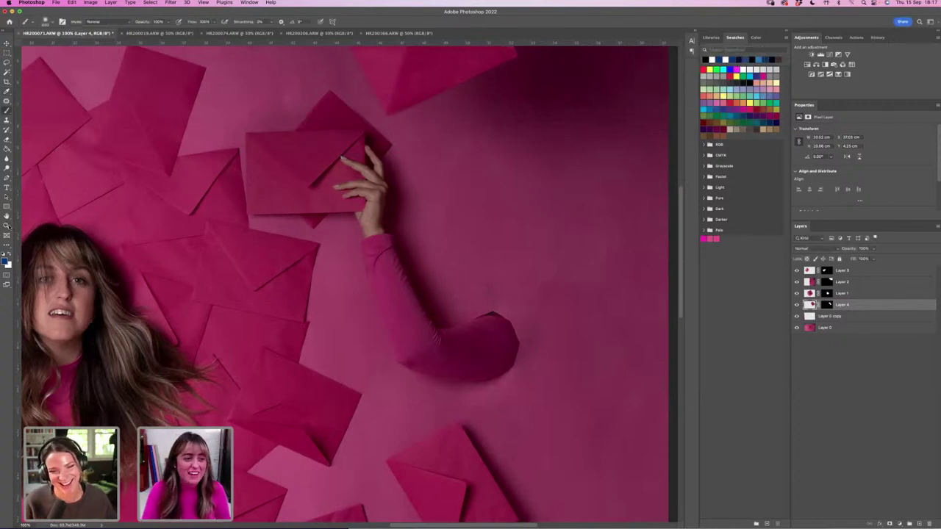
Zoom in on the hand holding the envelope and select Layer 4's mask with the Brush tool.
{"action": "key", "text": "z"}
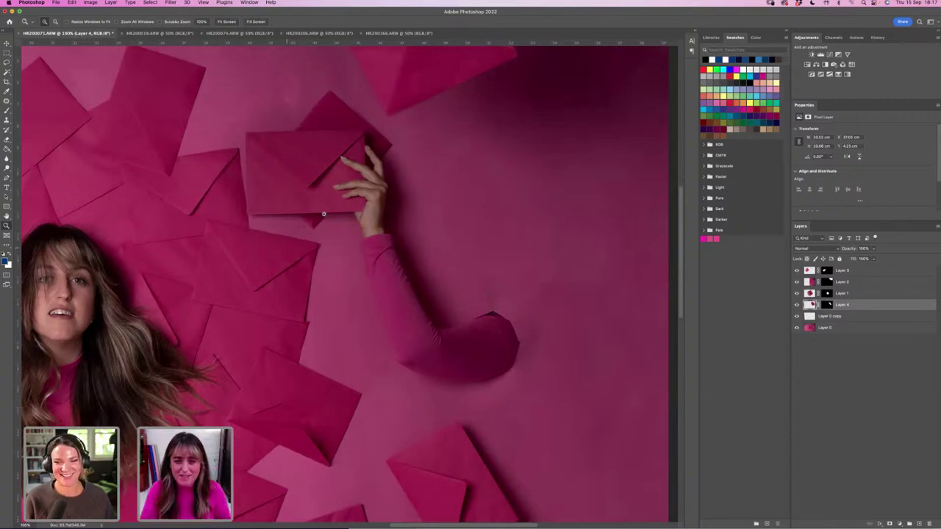
{"action": "left_click", "coordinate": [251, 195]}
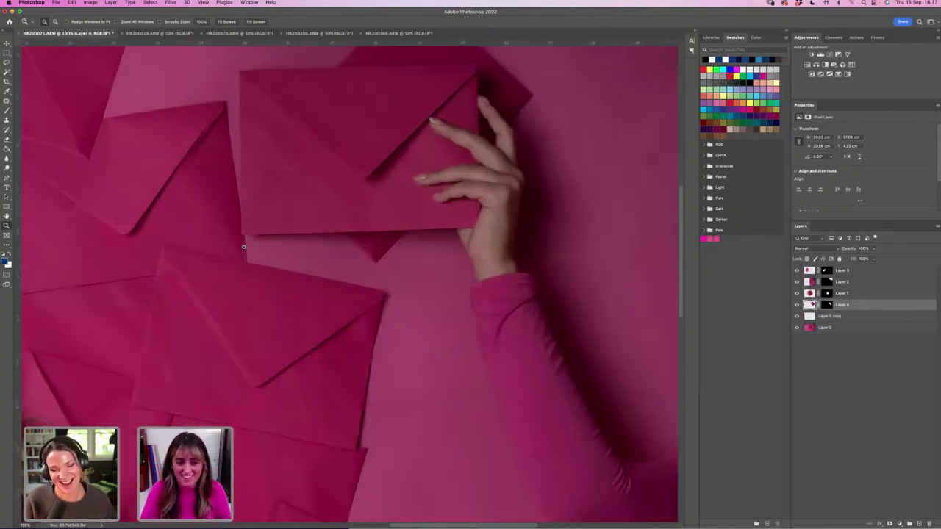
{"action": "left_click", "coordinate": [827, 304]}
{"action": "key", "text": "b"}
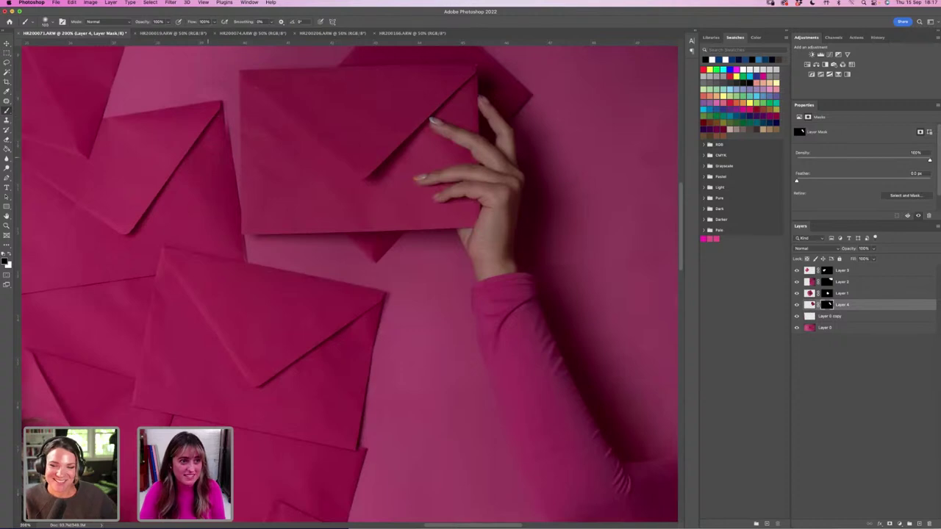
Save the composite as HR200071.psd in Photoshop format inside a new 'Edit' folder.
{"action": "key", "text": "super+s"}
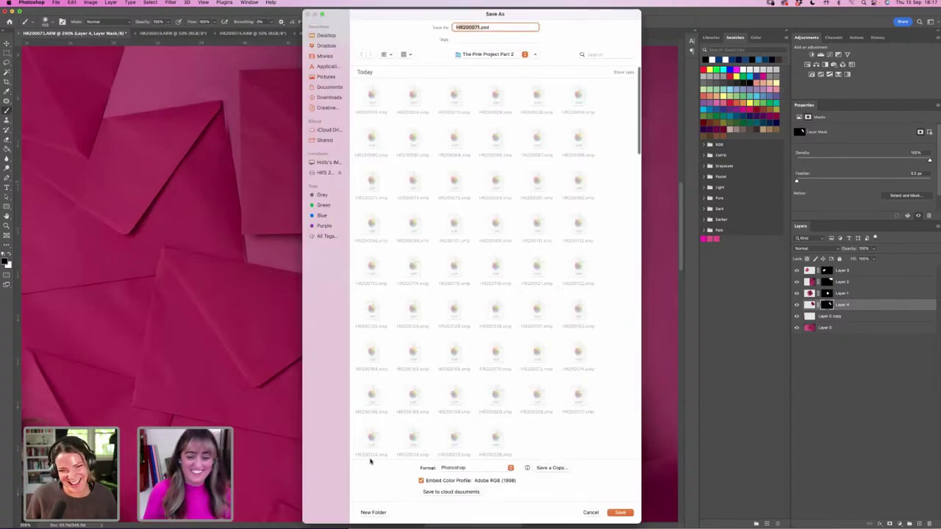
{"action": "left_click", "coordinate": [373, 513]}
{"action": "type", "text": "Edit"}
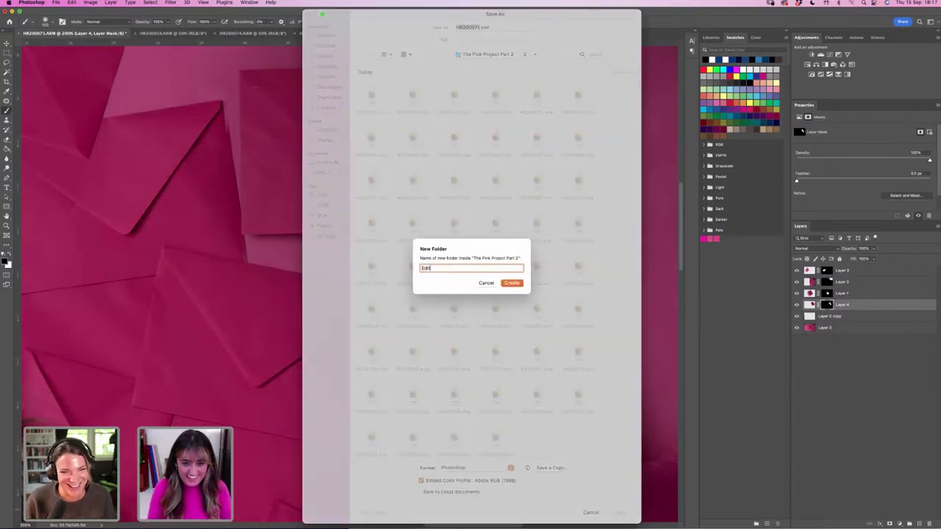
{"action": "key", "text": "Return"}
{"action": "key", "text": "Return"}
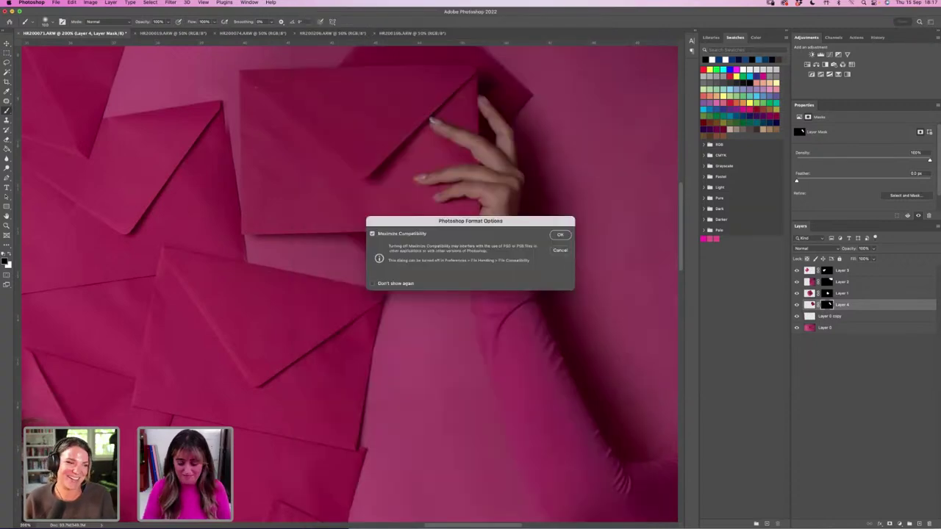
{"action": "key", "text": "Return"}
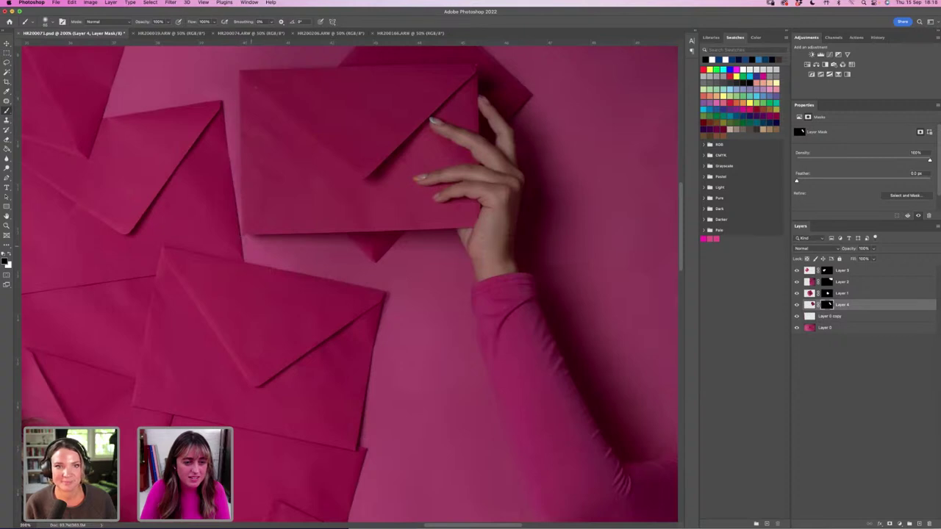
Make white the painting colour and fit the whole composite in view.
{"action": "left_click_drag", "start_coordinate": [19, 343], "coordinate": [111, 343]}
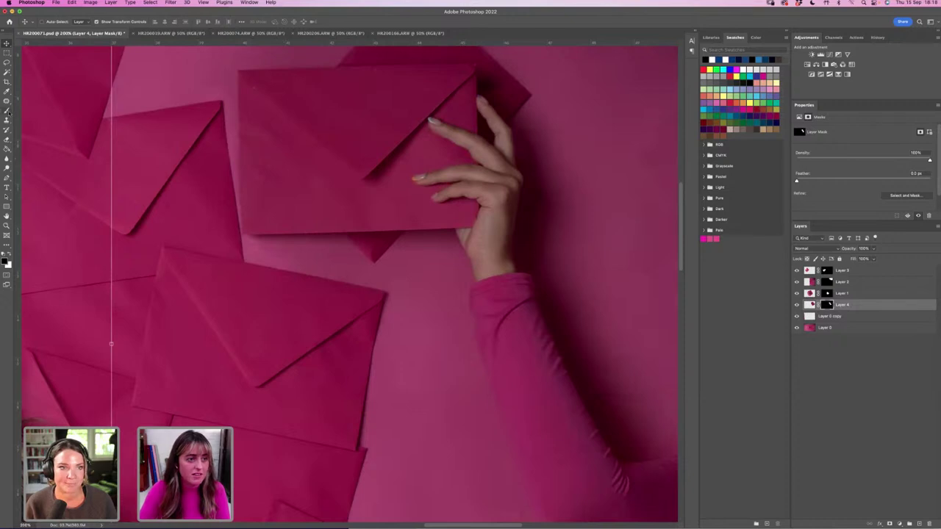
{"action": "key", "text": "Escape"}
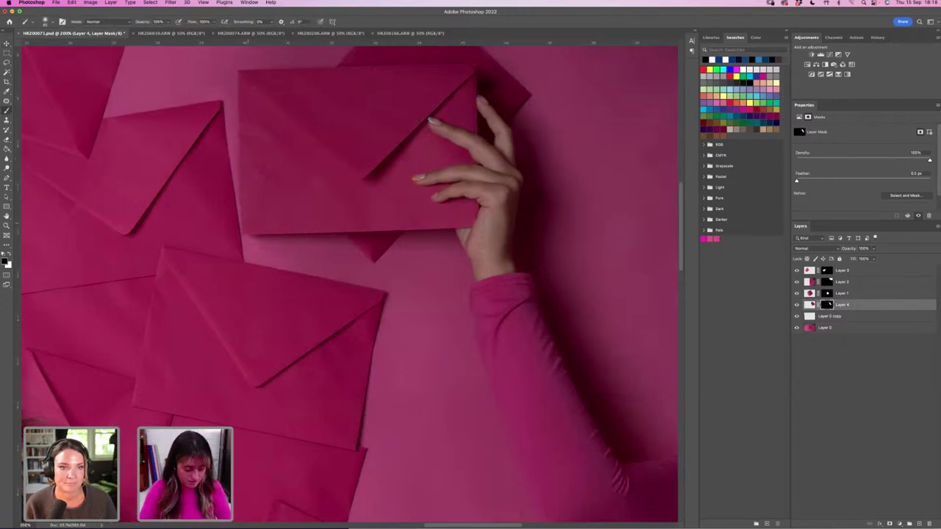
{"action": "key", "text": "x"}
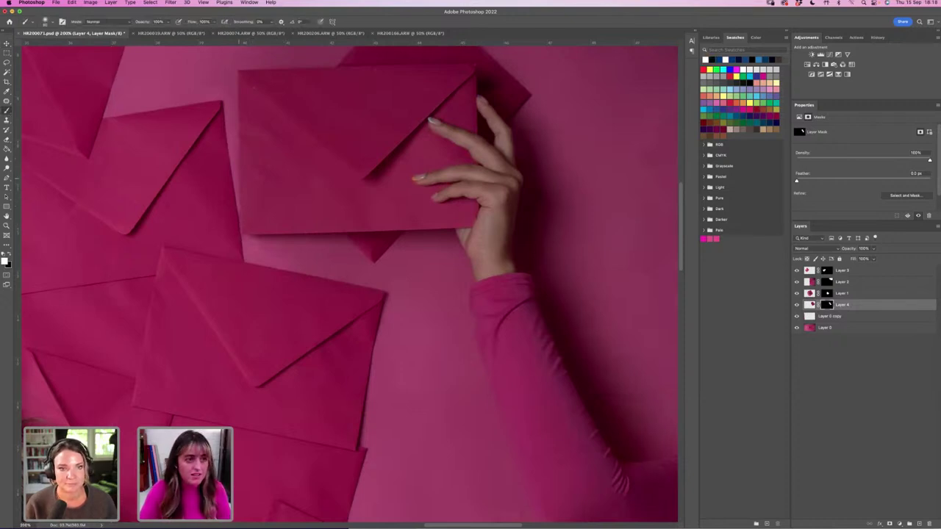
{"action": "left_click_drag", "start_coordinate": [19, 343], "coordinate": [110, 343]}
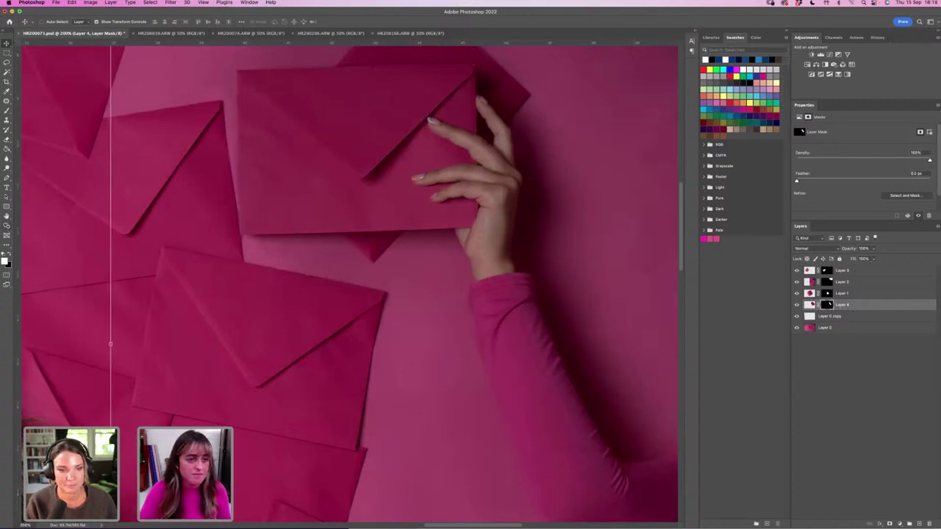
{"action": "key", "text": "z"}
{"action": "key", "text": "super+0"}
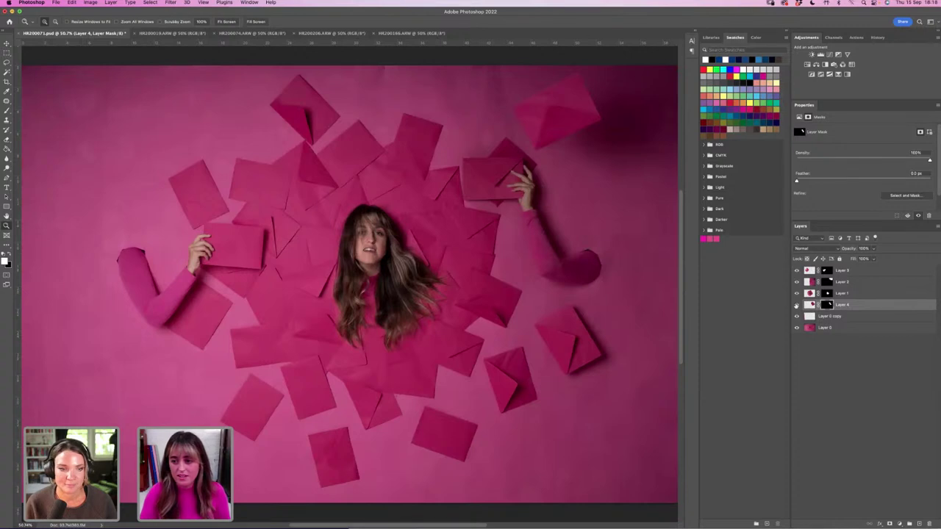
Toggle Layer 4 to compare the right arm, then target its pixels rather than its mask.
{"action": "left_click", "coordinate": [796, 304]}
{"action": "left_click", "coordinate": [796, 304]}
{"action": "left_click", "coordinate": [796, 305]}
{"action": "left_click", "coordinate": [796, 305]}
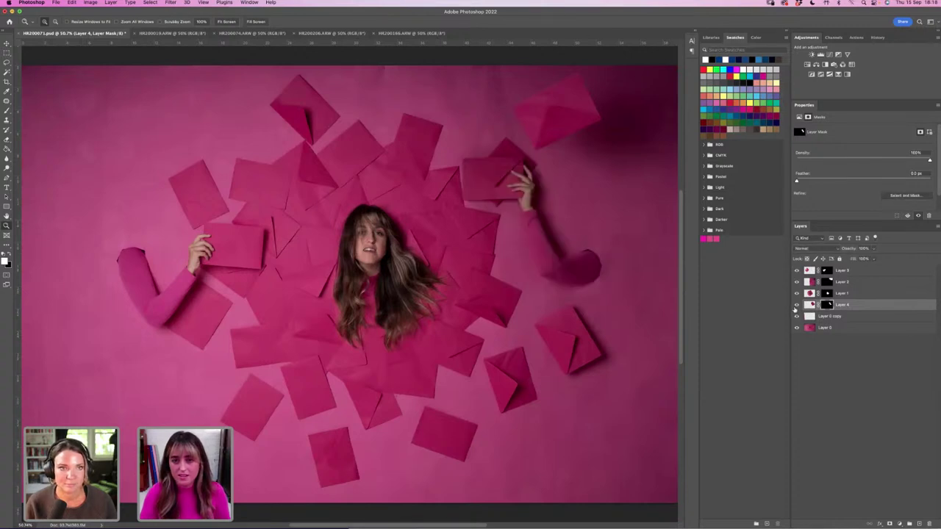
{"action": "left_click", "coordinate": [796, 304]}
{"action": "left_click", "coordinate": [796, 304]}
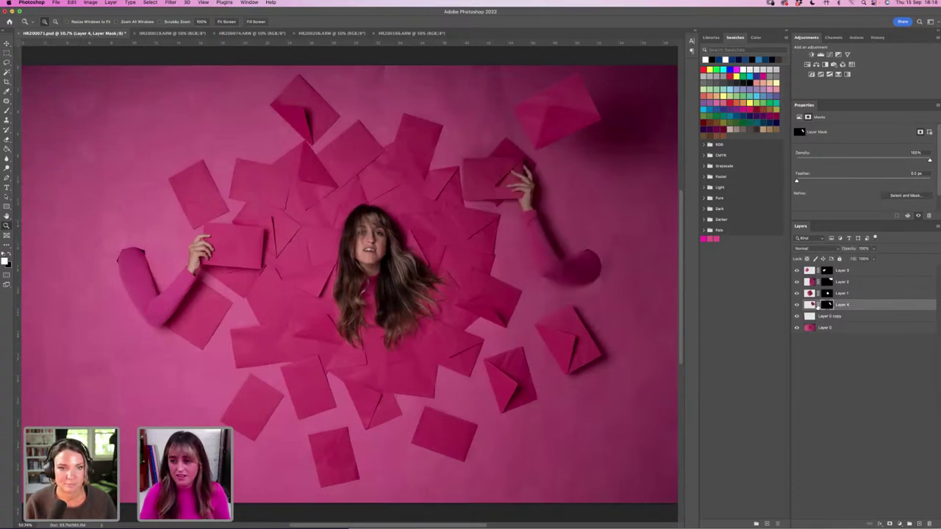
{"action": "left_click", "coordinate": [809, 304]}
Raise Layer 4's brightness slightly with Brightness/Contrast, then toggle the layer to compare.
{"action": "left_click", "coordinate": [91, 2]}
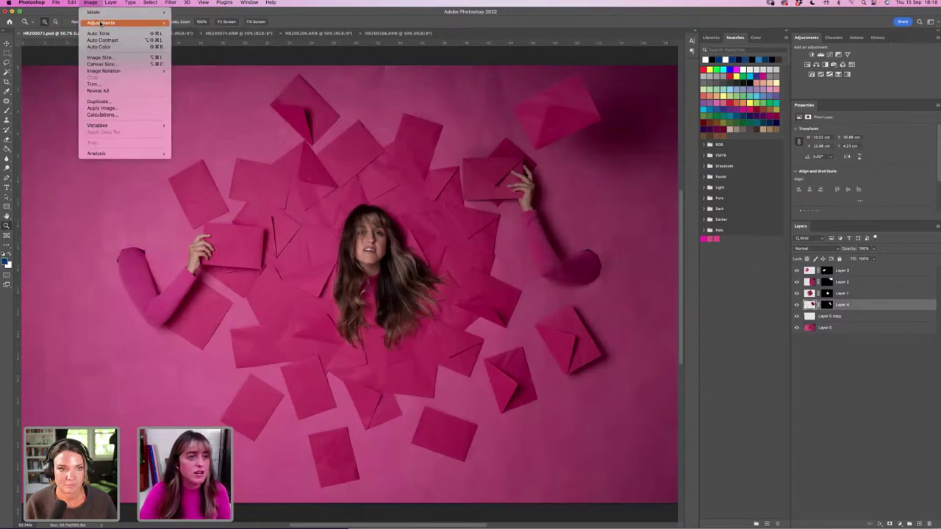
{"action": "mouse_move", "coordinate": [125, 24]}
{"action": "left_click", "coordinate": [211, 26]}
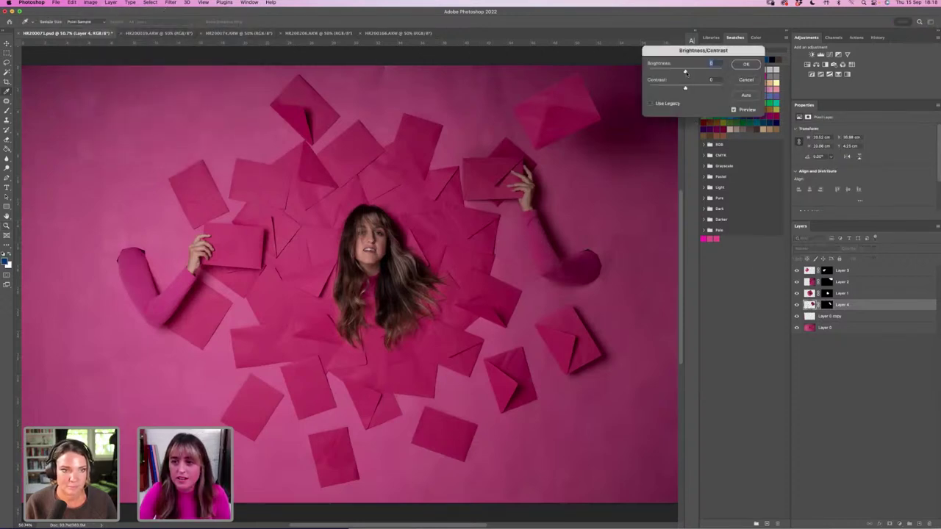
{"action": "left_click_drag", "start_coordinate": [685, 72], "coordinate": [687, 73]}
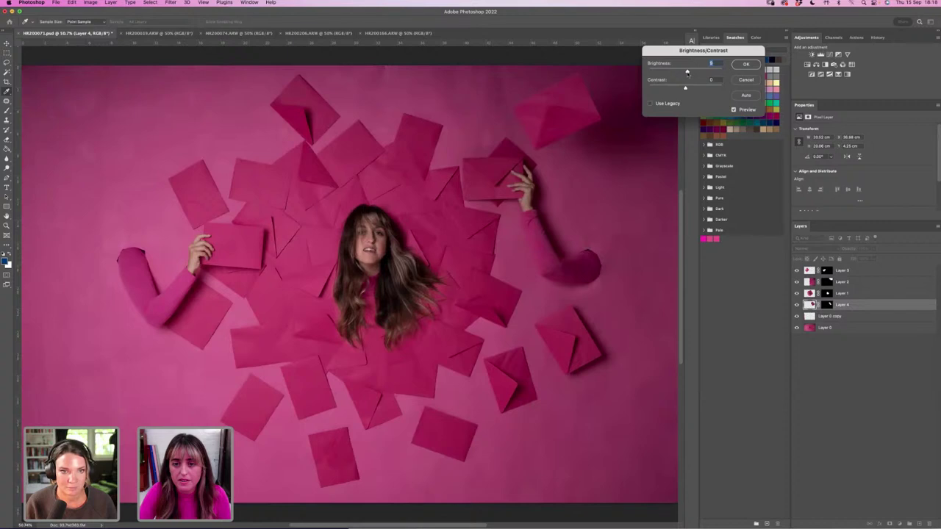
{"action": "left_click", "coordinate": [746, 64]}
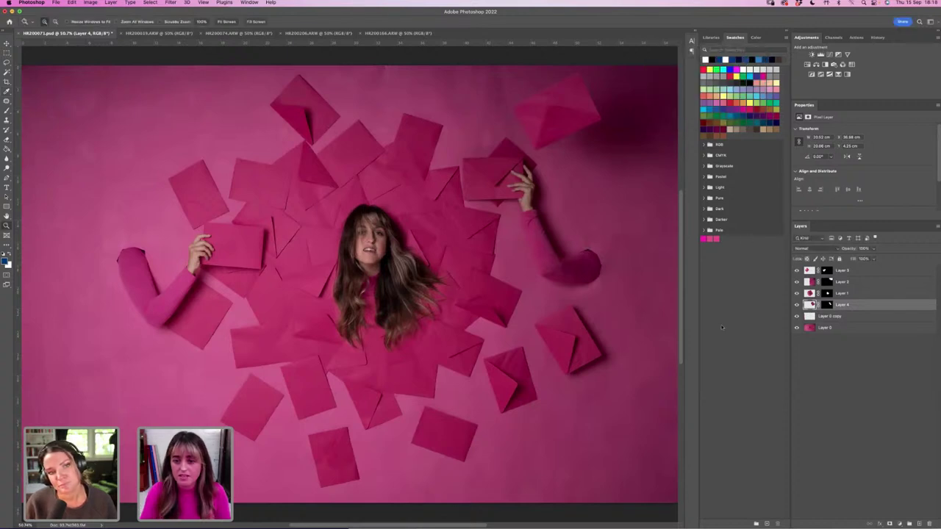
{"action": "left_click", "coordinate": [797, 305]}
{"action": "left_click", "coordinate": [797, 305]}
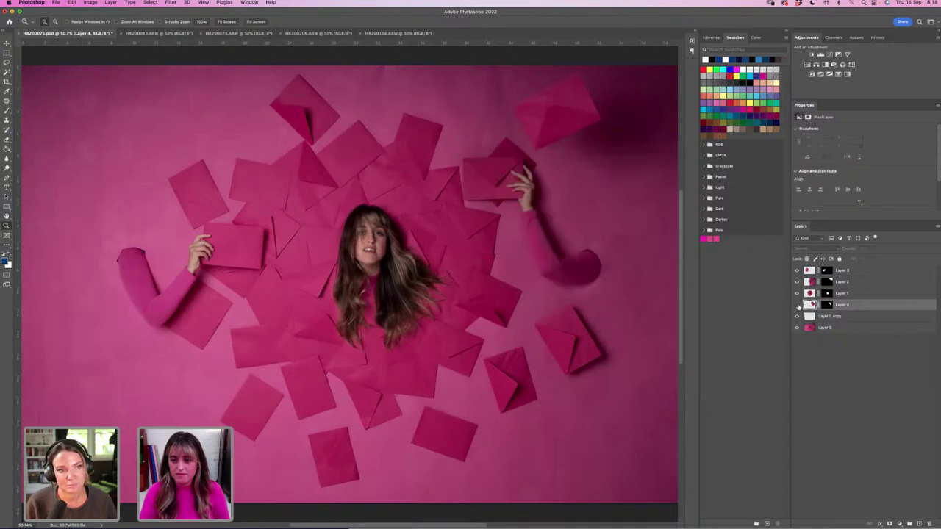
{"action": "left_click", "coordinate": [797, 305]}
{"action": "left_click", "coordinate": [796, 305]}
{"action": "left_click", "coordinate": [797, 306]}
Paint Layer 4's mask in black and white around the right arm's edges, then zoom out slightly.
{"action": "left_click", "coordinate": [797, 305]}
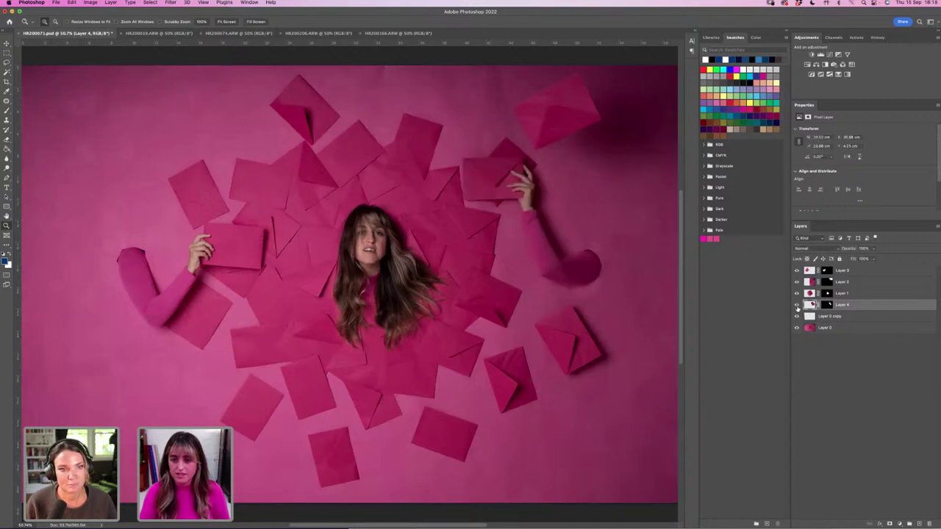
{"action": "left_click", "coordinate": [796, 305]}
{"action": "left_click", "coordinate": [797, 305]}
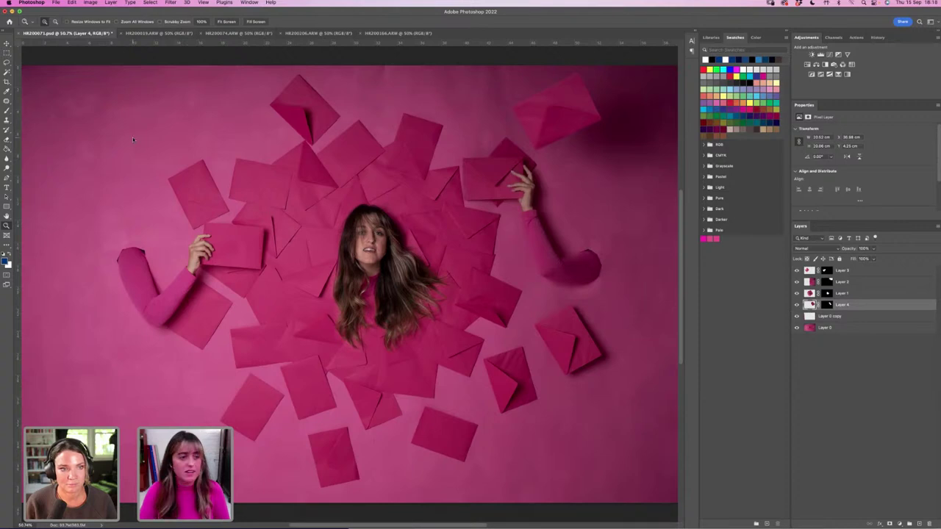
{"action": "key", "text": "b"}
{"action": "left_click", "coordinate": [827, 305]}
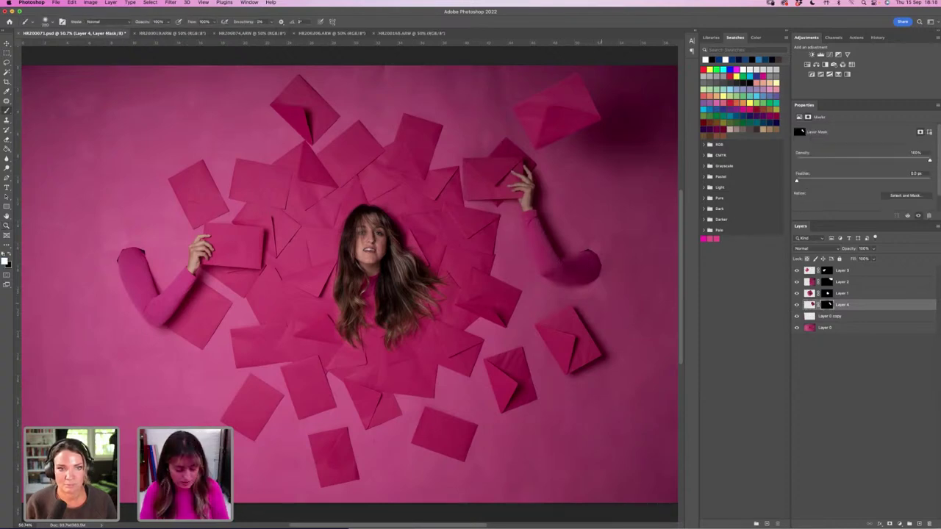
{"action": "key", "text": "x"}
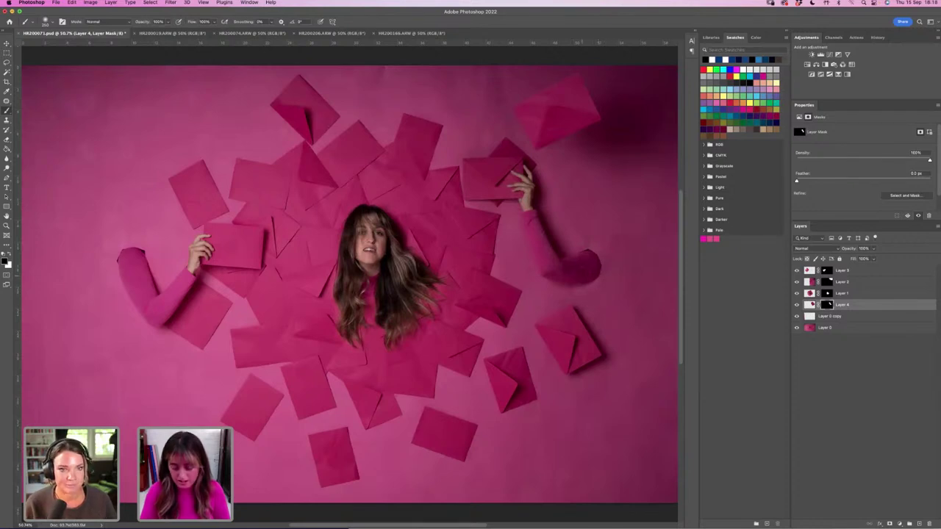
{"action": "key", "text": "x"}
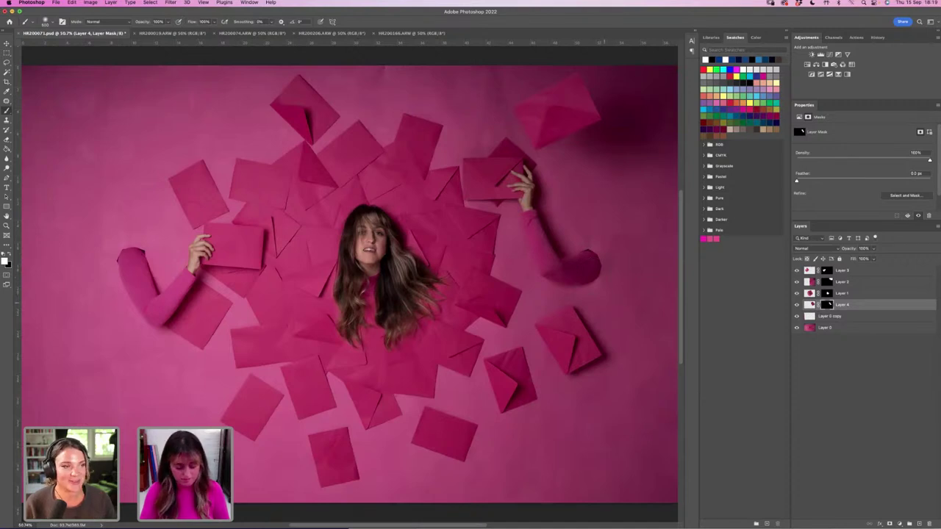
{"action": "key", "text": "x"}
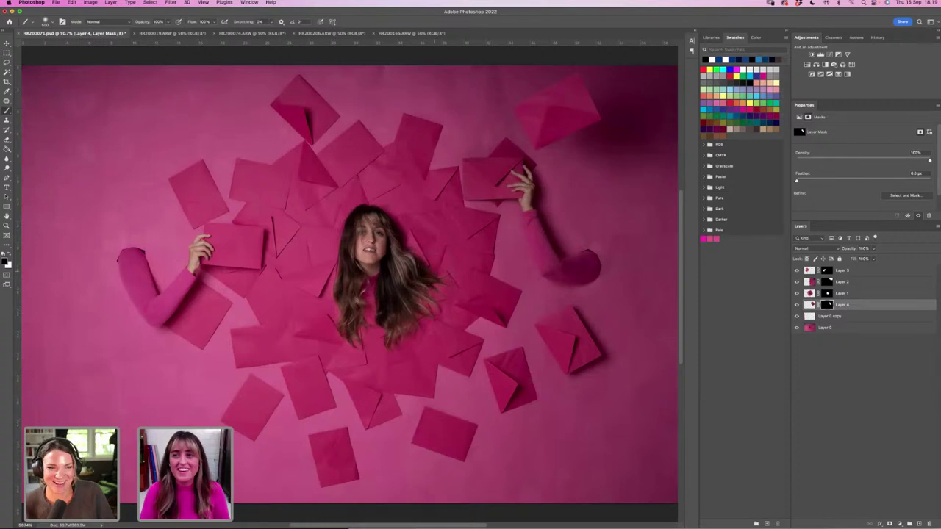
{"action": "key", "text": "z"}
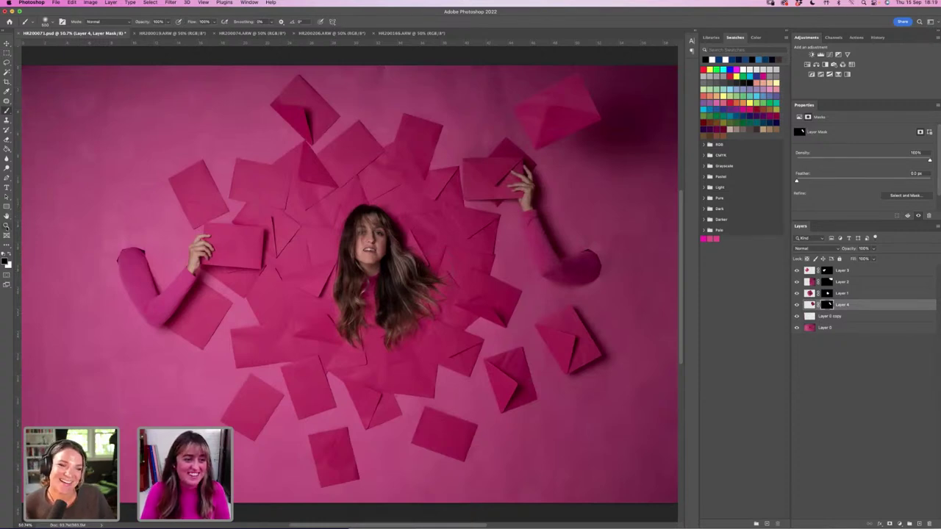
{"action": "left_click", "coordinate": [377, 269], "text": "alt"}
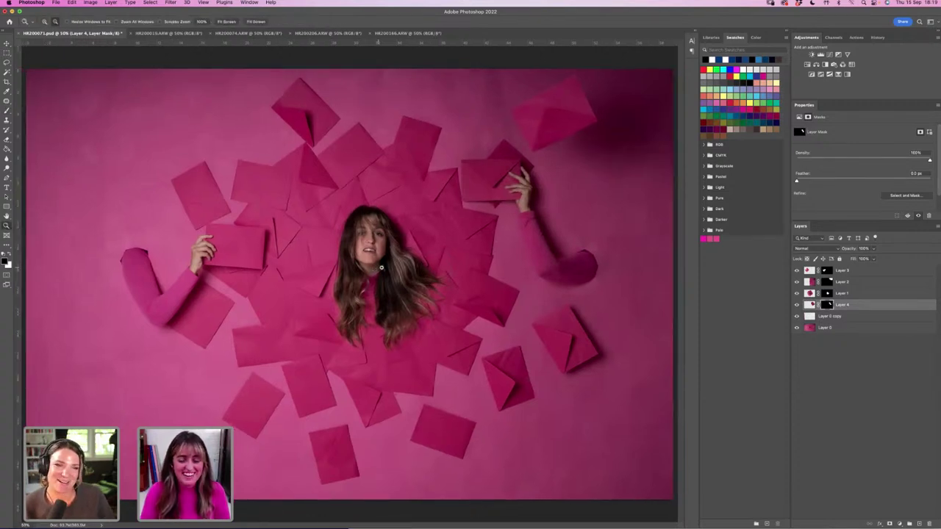
Toggle the right arm layer repeatedly to compare the composite with and without it.
{"action": "left_click", "coordinate": [378, 269], "text": "alt"}
{"action": "left_click", "coordinate": [378, 270]}
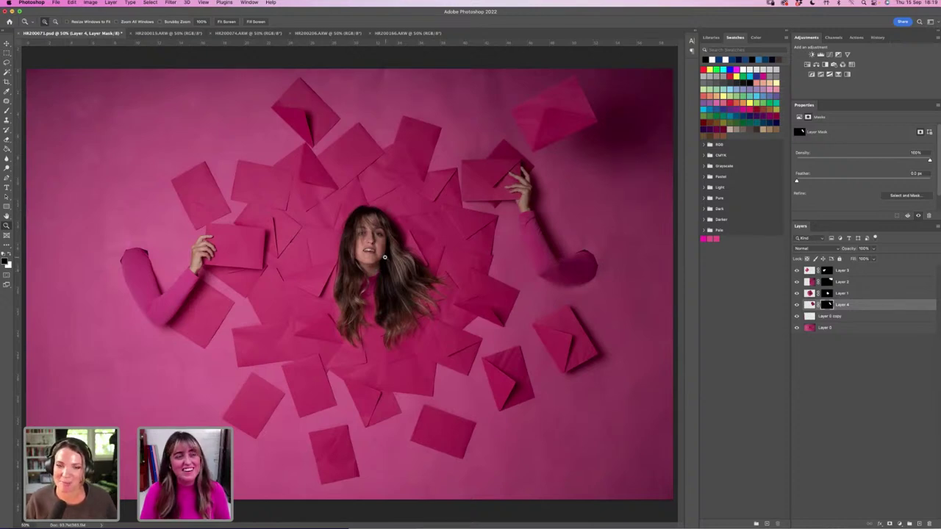
{"action": "left_click", "coordinate": [796, 305]}
{"action": "left_click", "coordinate": [796, 305]}
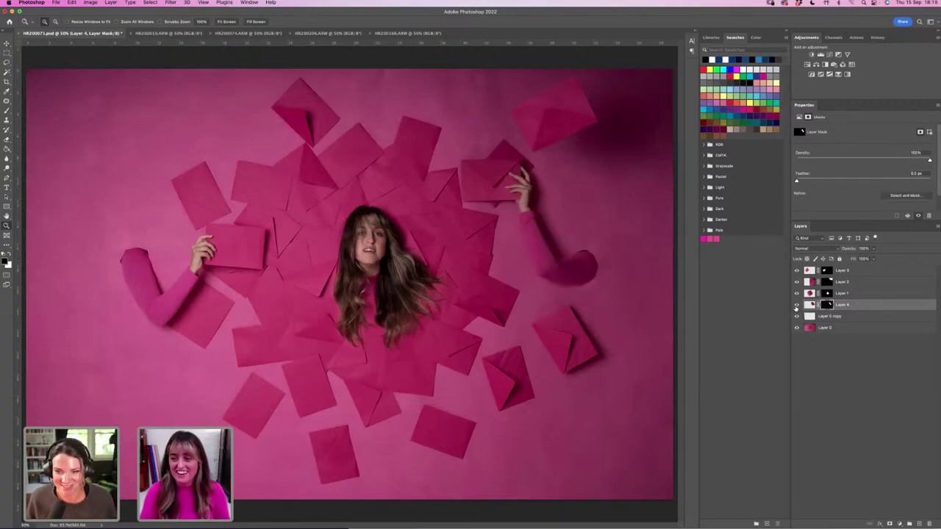
{"action": "left_click", "coordinate": [796, 305]}
{"action": "left_click", "coordinate": [796, 305]}
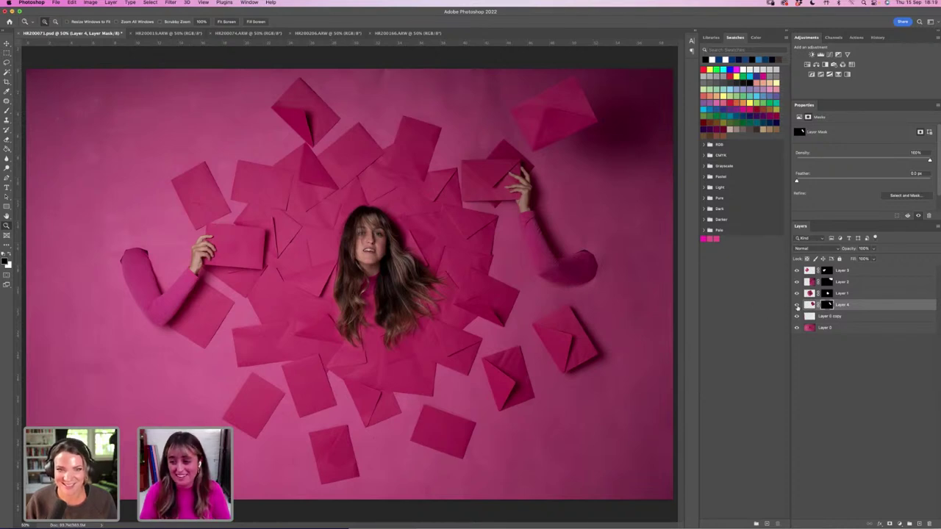
{"action": "left_click", "coordinate": [797, 305]}
{"action": "left_click", "coordinate": [797, 305]}
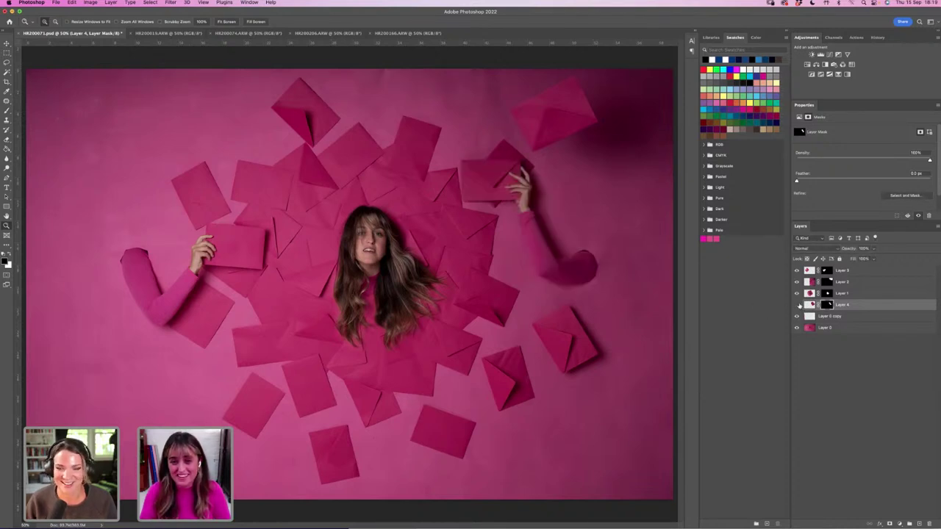
{"action": "left_click", "coordinate": [797, 305]}
{"action": "left_click", "coordinate": [797, 305]}
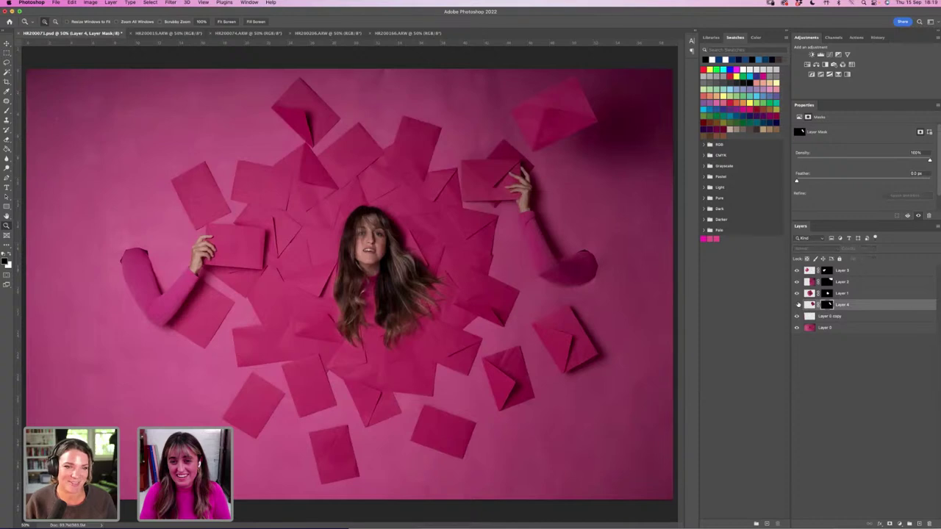
{"action": "left_click", "coordinate": [798, 305]}
{"action": "left_click", "coordinate": [798, 305]}
{"action": "left_click", "coordinate": [798, 305]}
{"action": "left_click", "coordinate": [798, 305]}
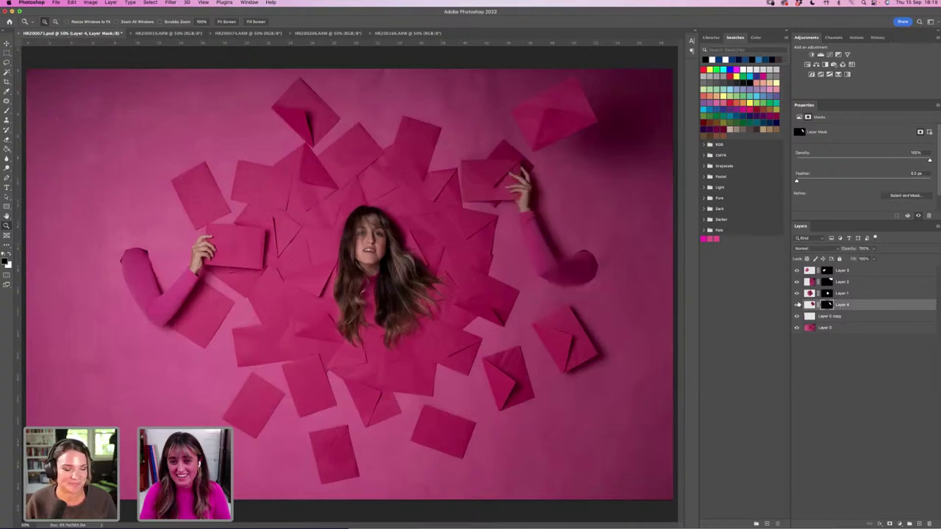
{"action": "left_click", "coordinate": [797, 305]}
{"action": "left_click", "coordinate": [797, 305]}
{"action": "left_click", "coordinate": [798, 305]}
{"action": "left_click", "coordinate": [798, 305]}
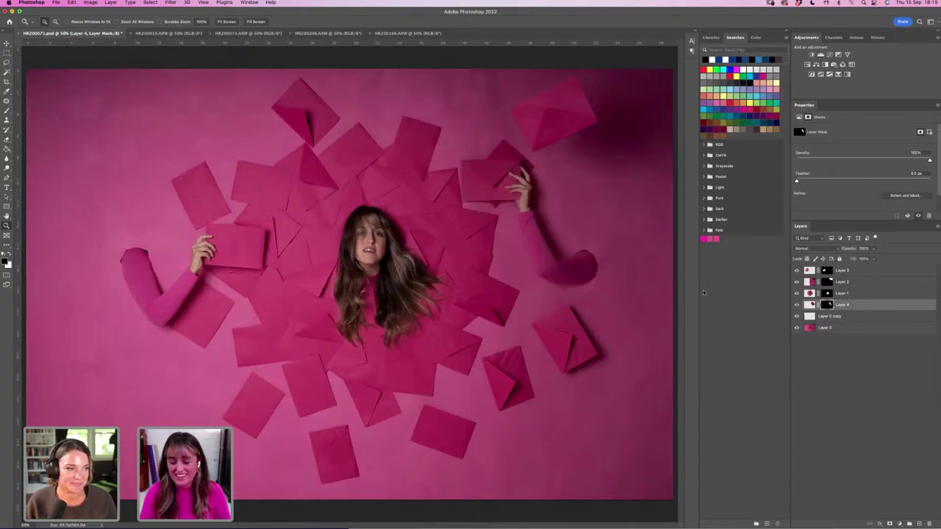
Review the composite at 50% and 33.3% zoom, then bring up Adobe Bridge.
{"action": "left_click", "coordinate": [397, 350], "text": "alt"}
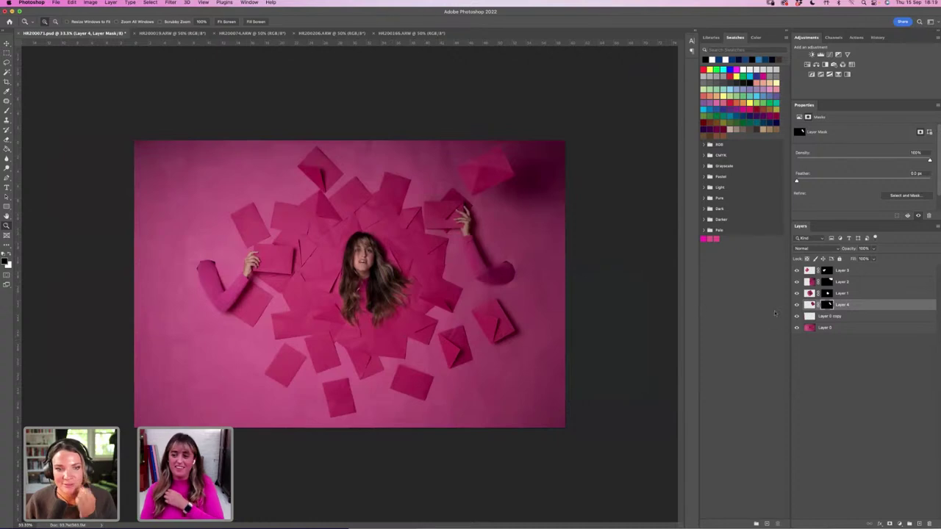
{"action": "left_click", "coordinate": [797, 305]}
{"action": "left_click", "coordinate": [797, 305]}
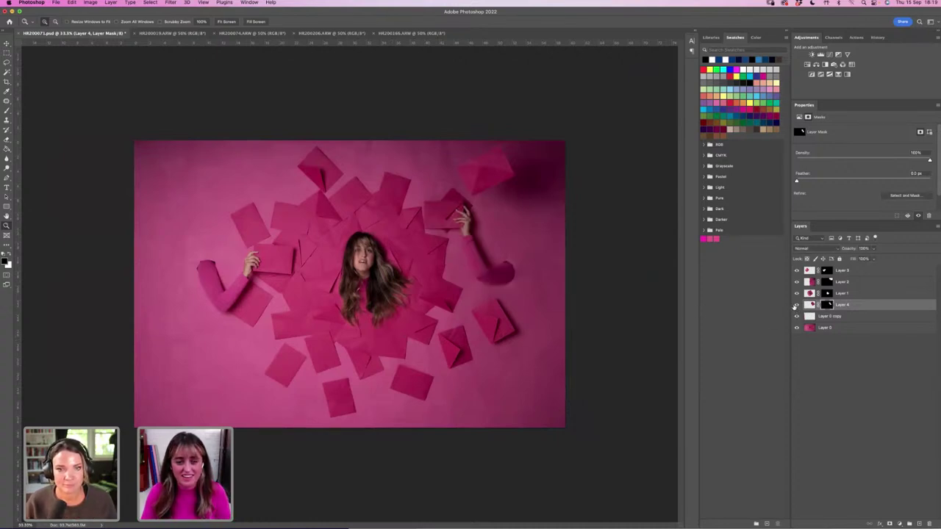
{"action": "key", "text": "super+equal"}
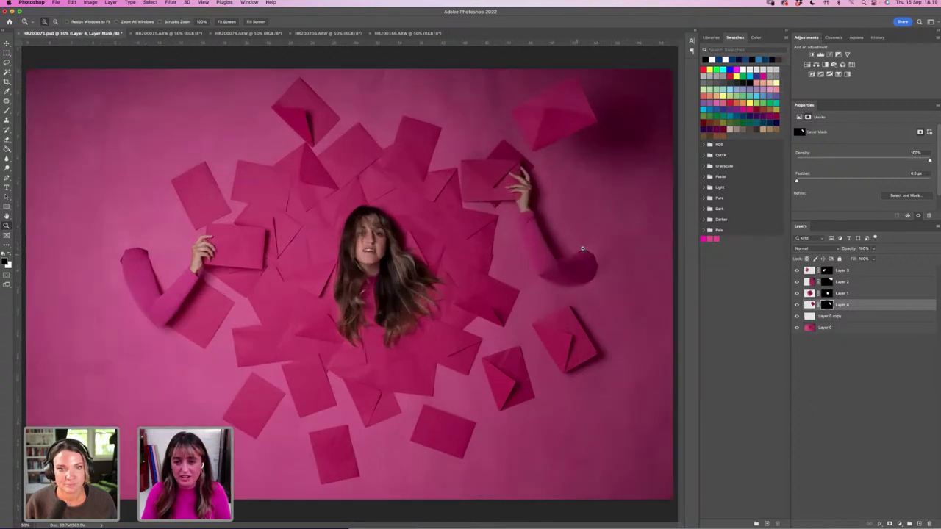
{"action": "left_click", "coordinate": [116, 260]}
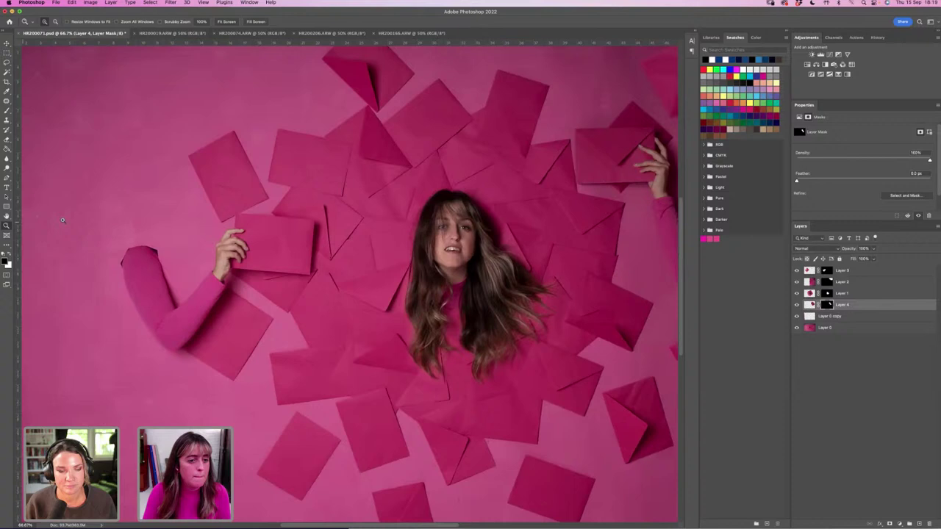
{"action": "left_click", "coordinate": [139, 213], "text": "alt"}
{"action": "left_click", "coordinate": [320, 247], "text": "alt"}
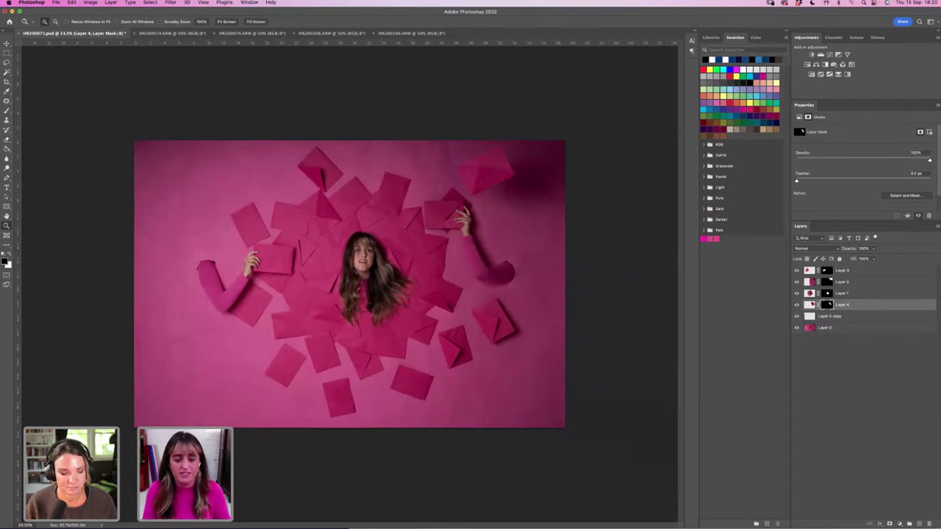
{"action": "left_click", "coordinate": [379, 507]}
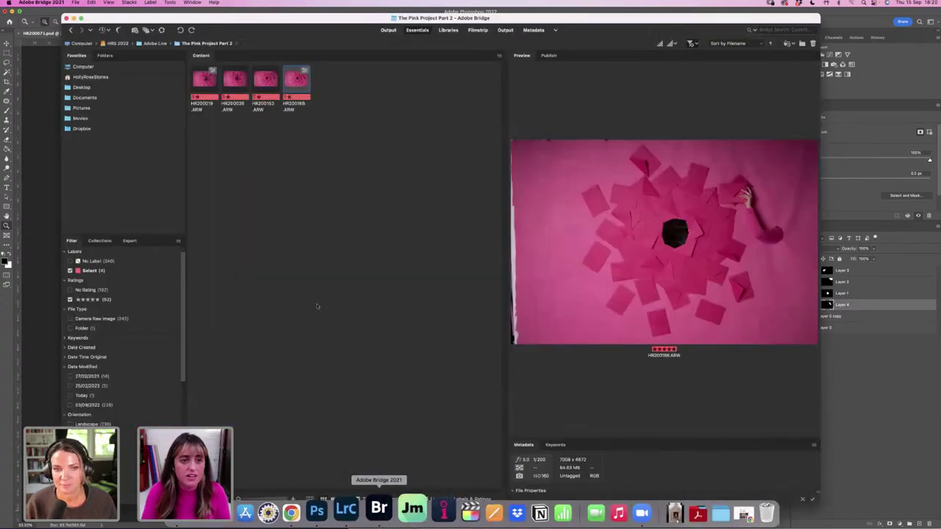
Clear the Select label filter, browse the envelope shots, and open HR200118.ARW in Photoshop.
{"action": "left_click", "coordinate": [91, 270]}
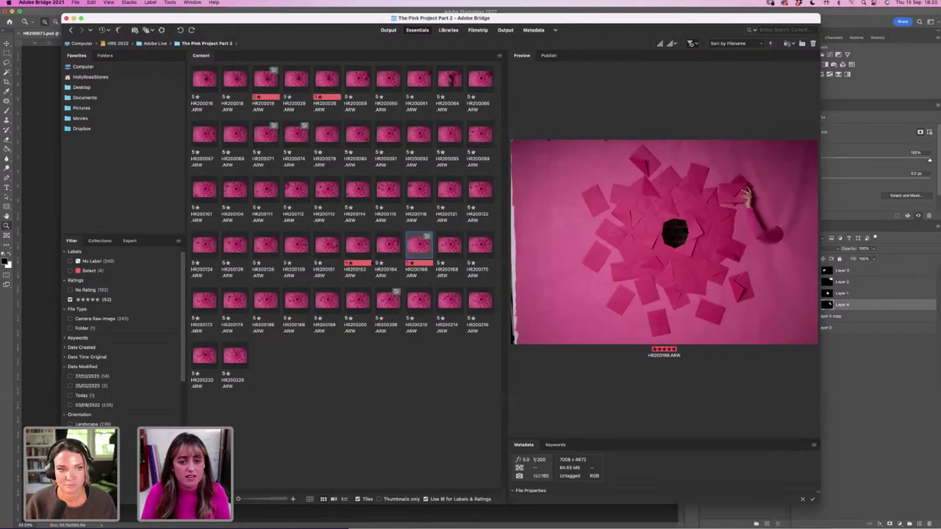
{"action": "key", "text": "Left"}
{"action": "left_click", "coordinate": [298, 193]}
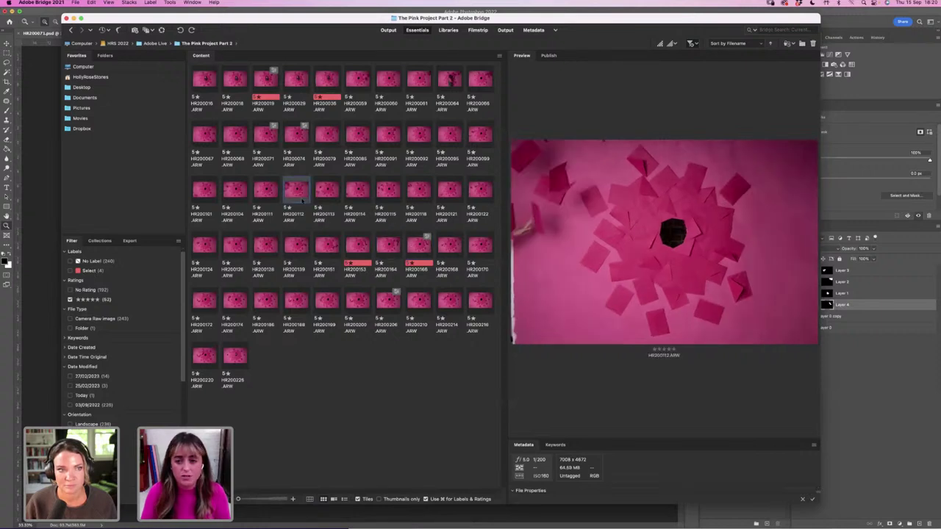
{"action": "key", "text": "Right"}
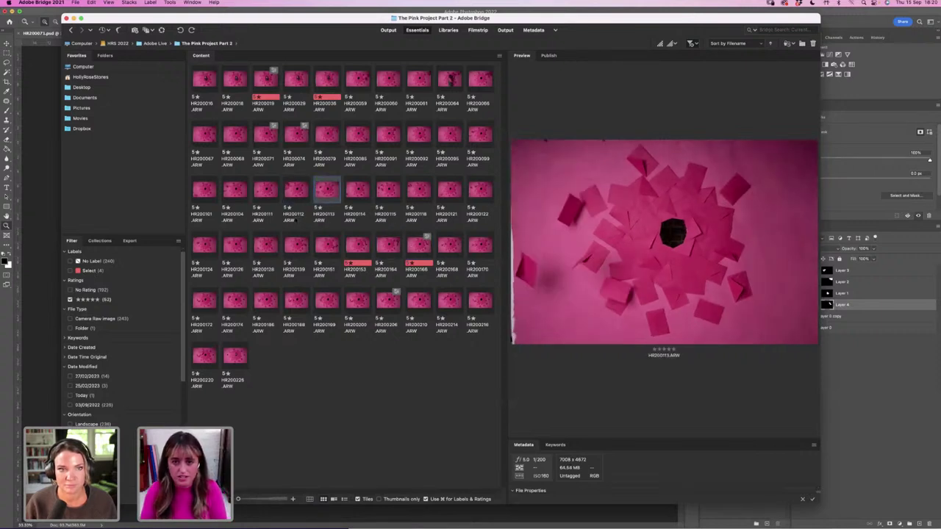
{"action": "key", "text": "Left"}
{"action": "key", "text": "Left"}
{"action": "key", "text": "Left"}
{"action": "key", "text": "Left"}
{"action": "key", "text": "Left"}
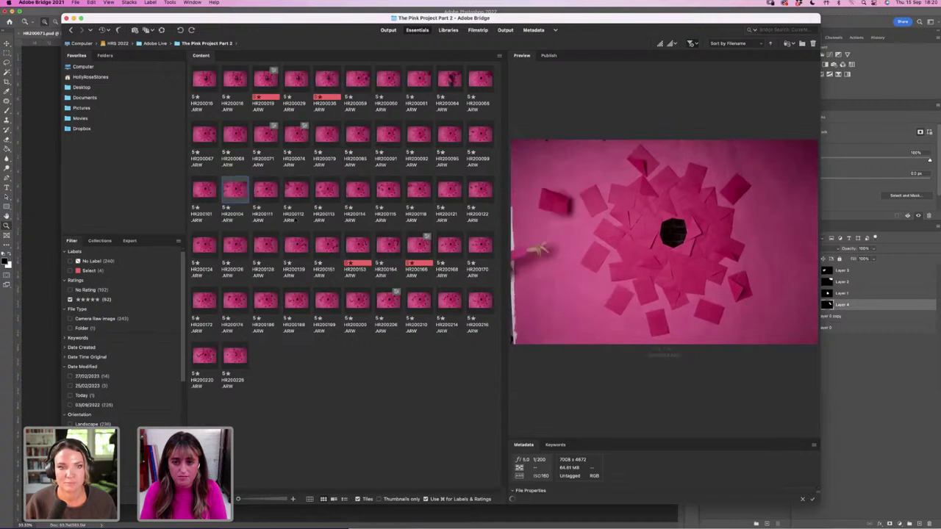
{"action": "key", "text": "Left"}
{"action": "key", "text": "Left"}
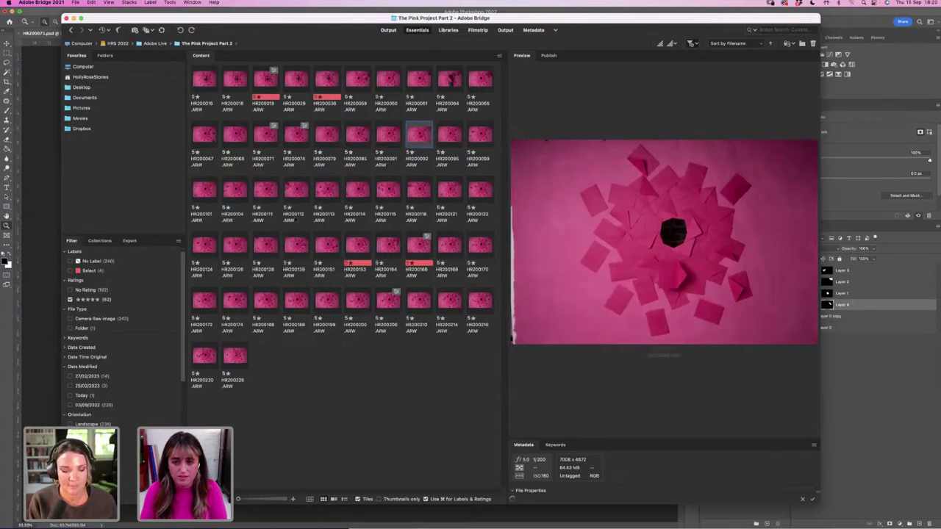
{"action": "key", "text": "Right"}
{"action": "key", "text": "Right"}
{"action": "key", "text": "Right"}
{"action": "key", "text": "Right"}
{"action": "key", "text": "Right"}
{"action": "key", "text": "Right"}
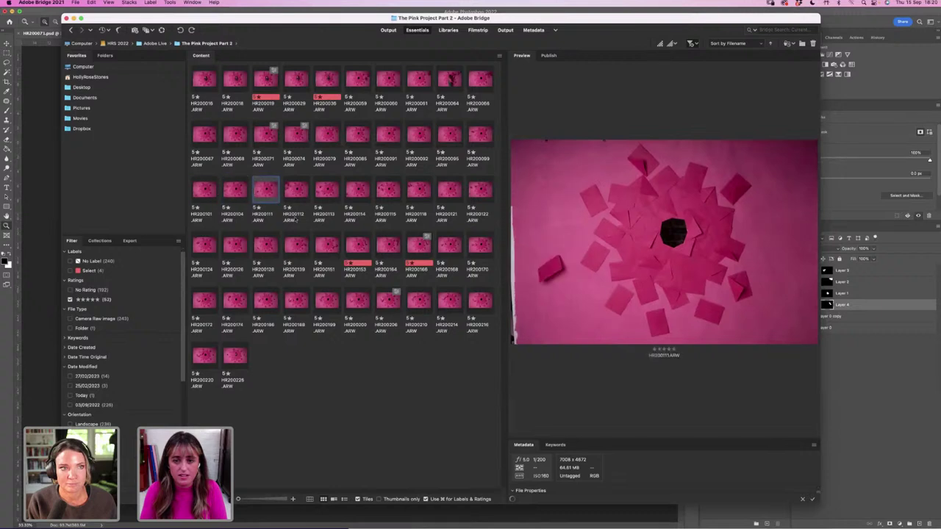
{"action": "key", "text": "Right"}
{"action": "key", "text": "Right"}
{"action": "key", "text": "Right"}
{"action": "key", "text": "Right"}
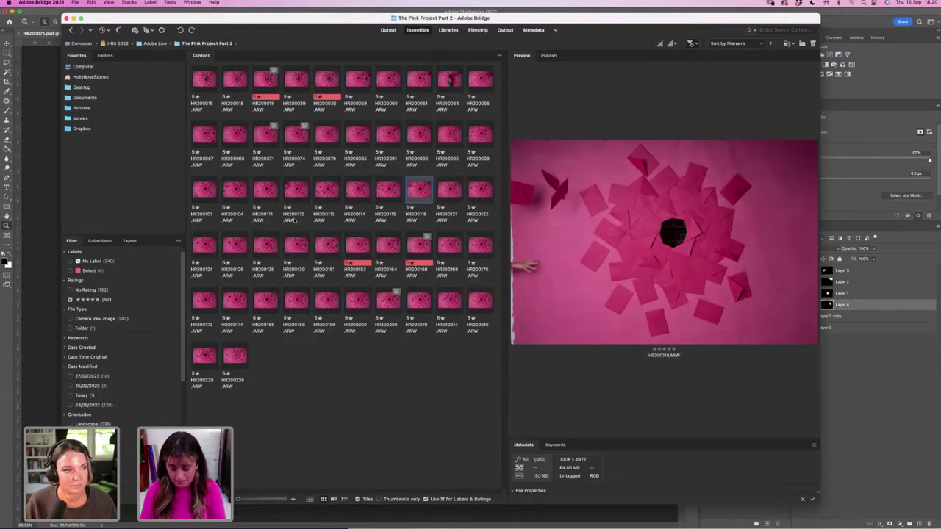
{"action": "key", "text": "super+Tab"}
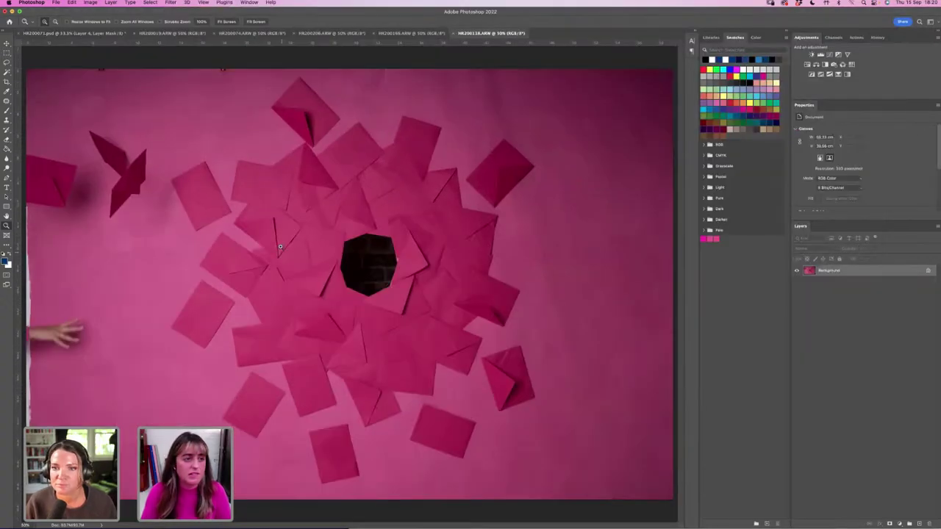
Lasso HR200118's upper-left envelopes and Paste in Place into the HR200071.psd composite.
{"action": "left_click", "coordinate": [7, 63]}
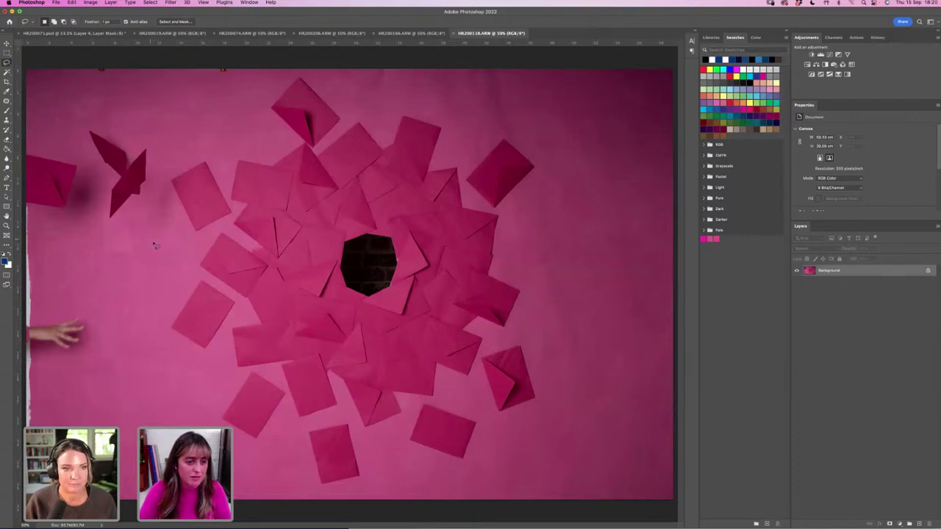
{"action": "mouse_move", "coordinate": [156, 243]}
{"action": "left_mouse_down"}
{"action": "mouse_move", "coordinate": [195, 213]}
{"action": "mouse_move", "coordinate": [211, 175]}
{"action": "mouse_move", "coordinate": [163, 127]}
{"action": "mouse_move", "coordinate": [118, 108]}
{"action": "mouse_move", "coordinate": [26, 116]}
{"action": "mouse_move", "coordinate": [49, 256]}
{"action": "mouse_move", "coordinate": [159, 244]}
{"action": "left_mouse_up"}
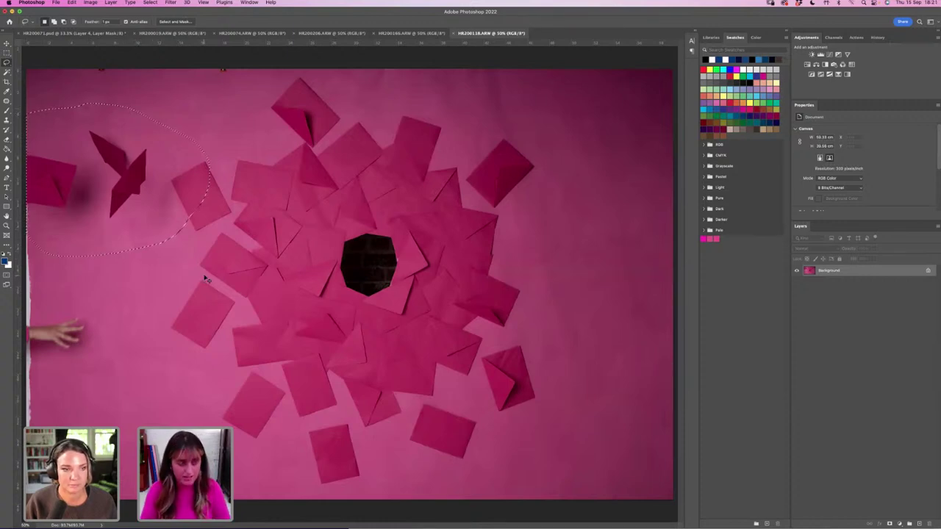
{"action": "left_click", "coordinate": [73, 33]}
{"action": "left_click", "coordinate": [71, 2]}
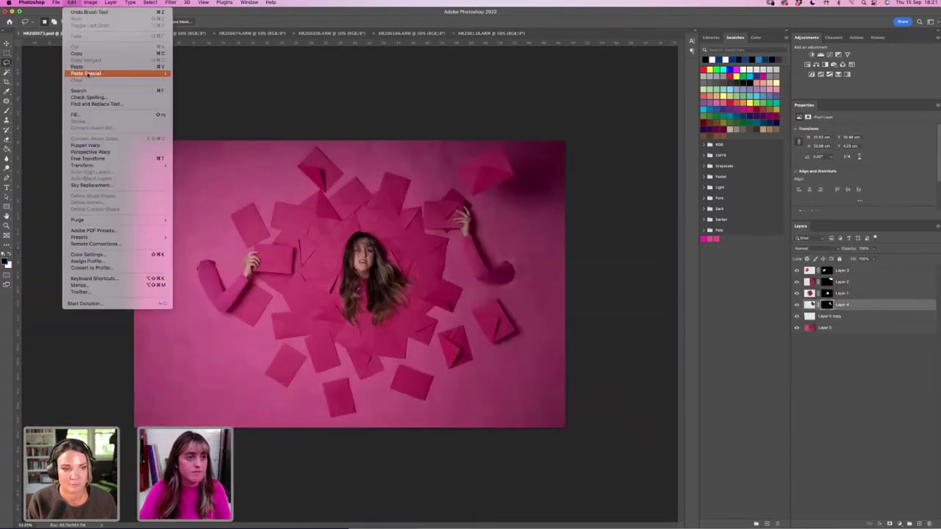
{"action": "mouse_move", "coordinate": [86, 73]}
{"action": "left_click", "coordinate": [203, 81]}
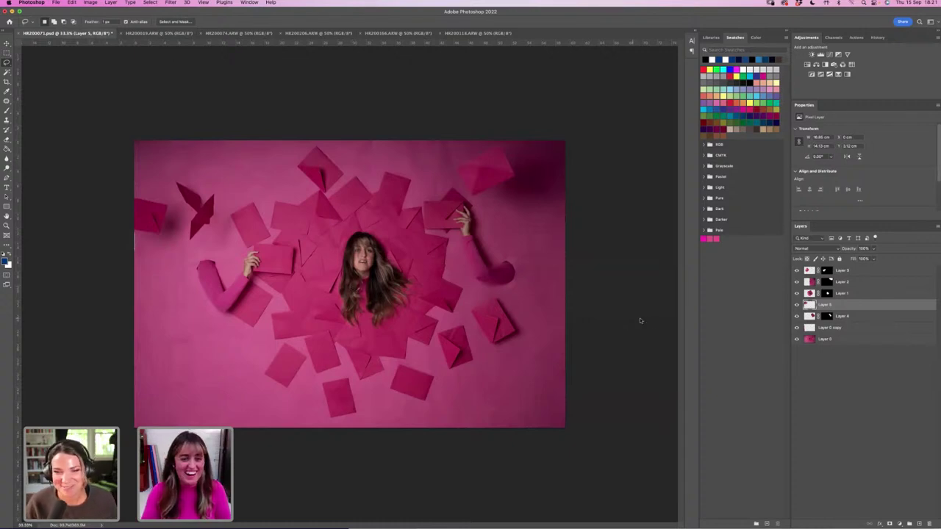
Toggle the pasted envelope layer's visibility to compare the composite with and without it.
{"action": "left_click", "coordinate": [795, 306]}
{"action": "left_click", "coordinate": [795, 306]}
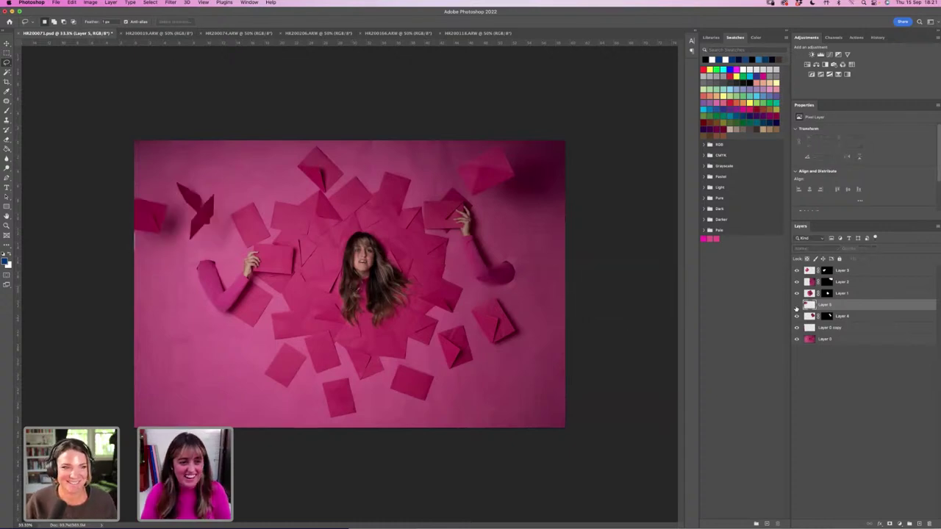
{"action": "left_click", "coordinate": [795, 306]}
{"action": "left_click", "coordinate": [795, 306]}
{"action": "left_click", "coordinate": [795, 306]}
{"action": "left_click", "coordinate": [796, 306]}
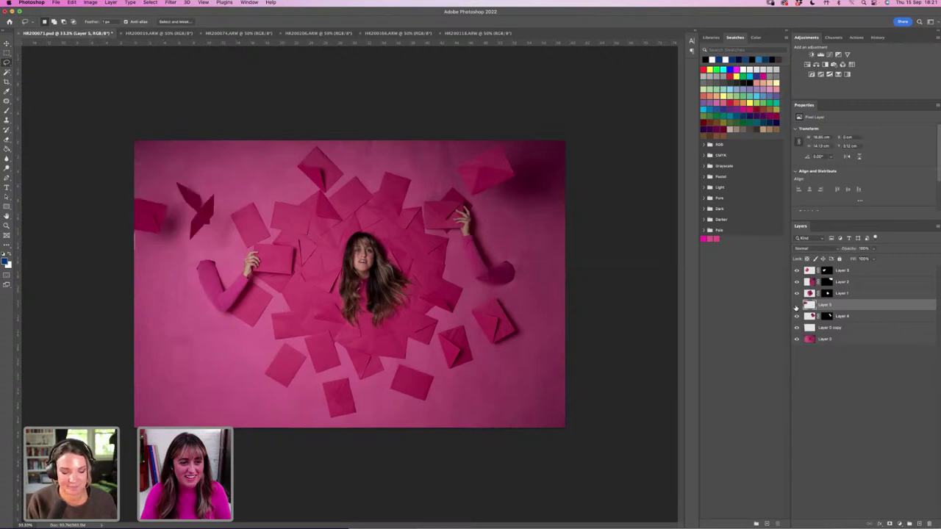
{"action": "left_click", "coordinate": [795, 306]}
{"action": "left_click", "coordinate": [796, 306]}
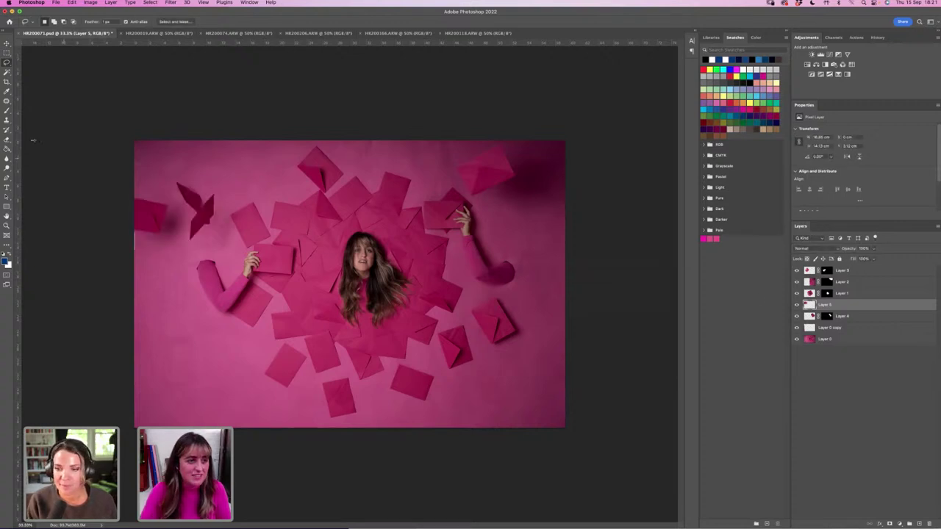
Add a mask to Layer 5 and paint black over the unwanted paper pieces near the left.
{"action": "key", "text": "b"}
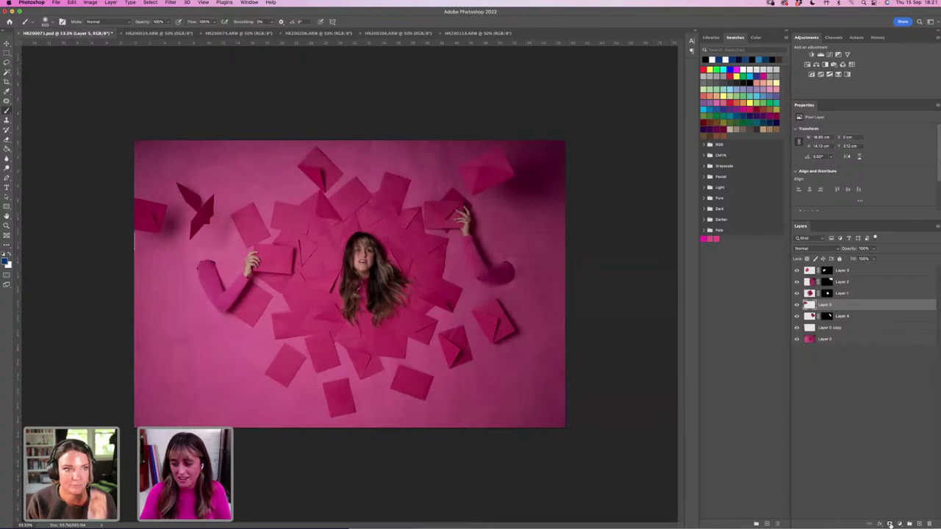
{"action": "left_click", "coordinate": [889, 524]}
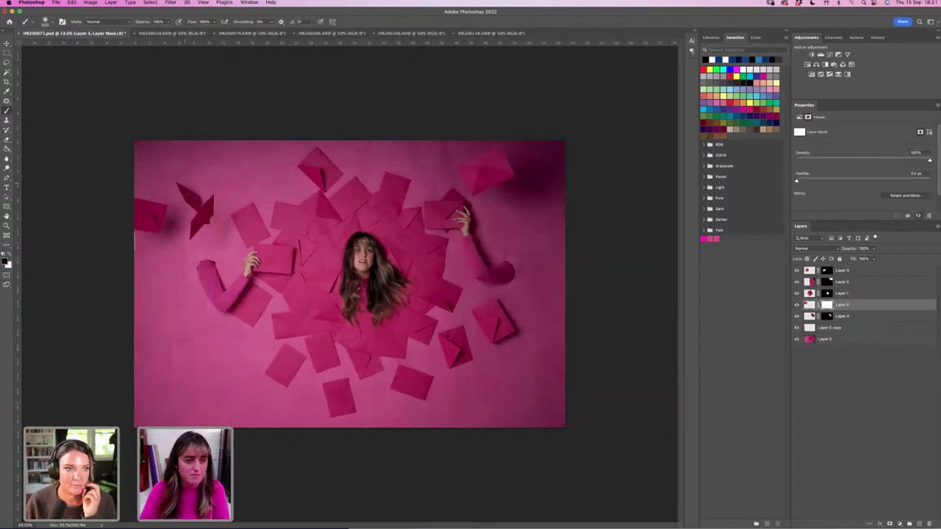
{"action": "mouse_move", "coordinate": [183, 188]}
{"action": "left_mouse_down"}
{"action": "mouse_move", "coordinate": [200, 222]}
{"action": "mouse_move", "coordinate": [223, 234]}
{"action": "mouse_move", "coordinate": [193, 231]}
{"action": "left_mouse_up"}
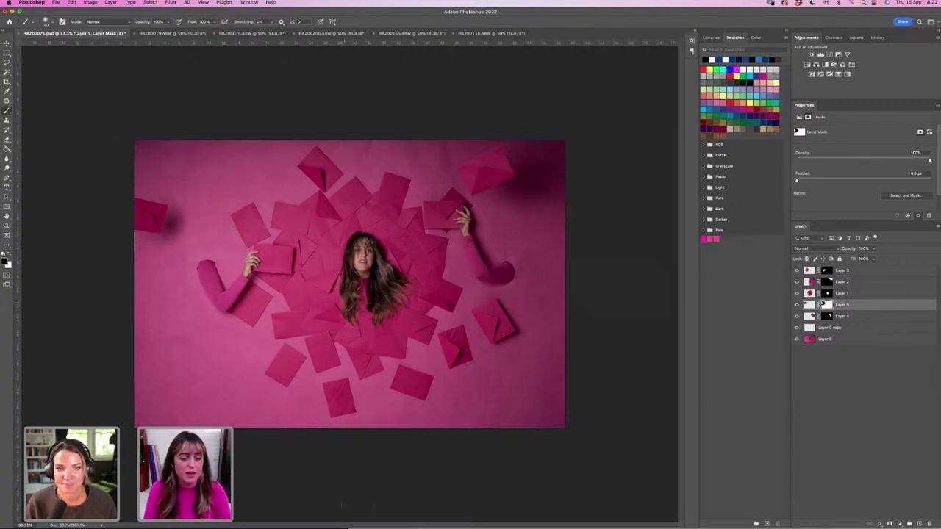
{"action": "mouse_move", "coordinate": [338, 515]}
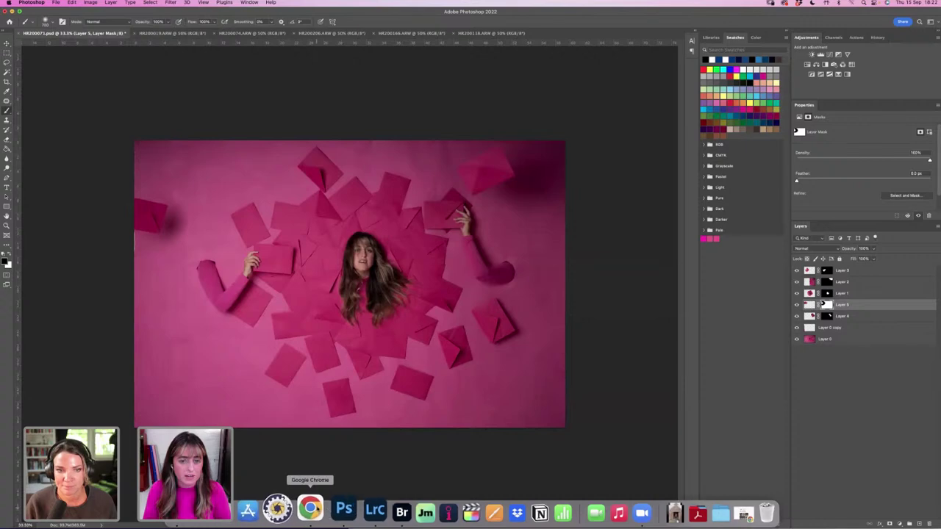
{"action": "left_click", "coordinate": [310, 508]}
{"action": "left_click", "coordinate": [243, 268]}
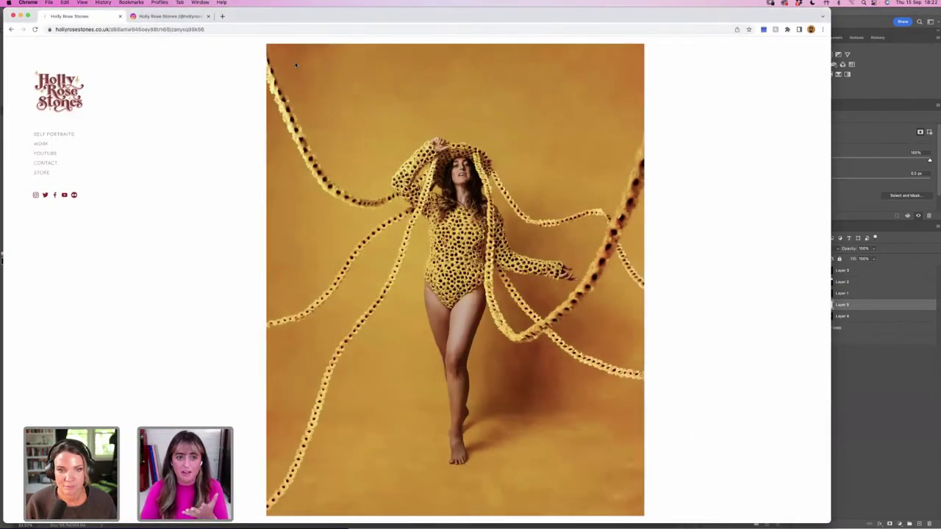
{"action": "left_click", "coordinate": [221, 272]}
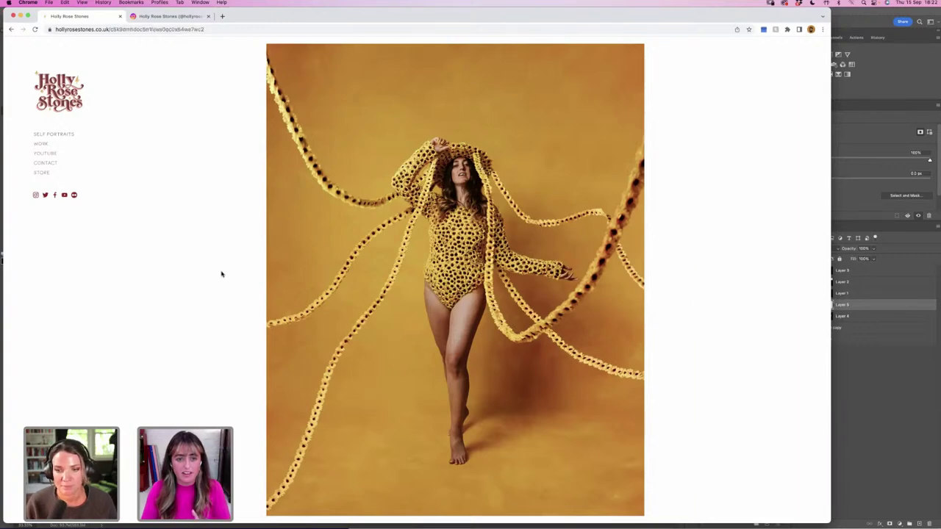
{"action": "left_click", "coordinate": [217, 278]}
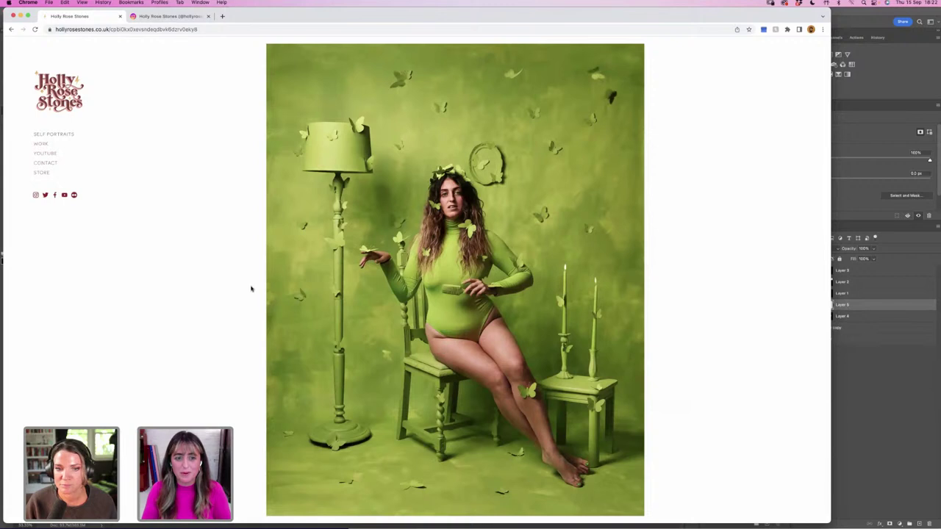
{"action": "left_click", "coordinate": [856, 374]}
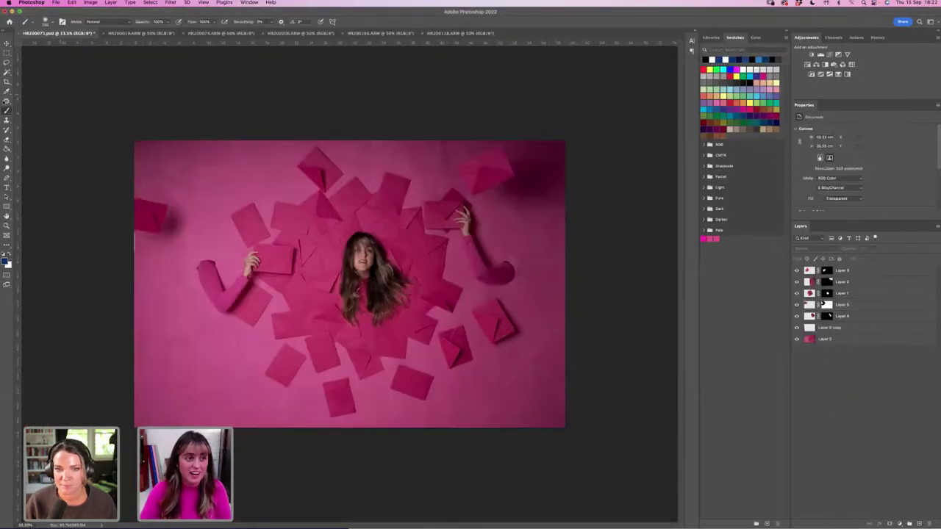
Toggle each layer's visibility to identify which holds the head, the arms and Layer 0 copy.
{"action": "left_click", "coordinate": [801, 271]}
{"action": "left_click", "coordinate": [796, 270]}
{"action": "left_click", "coordinate": [796, 270]}
{"action": "left_click", "coordinate": [796, 282]}
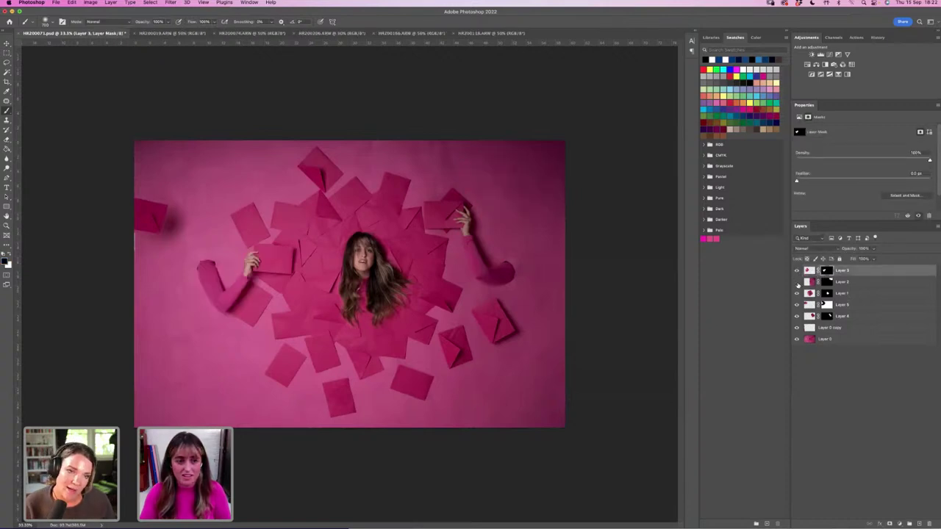
{"action": "left_click", "coordinate": [796, 282]}
{"action": "left_click", "coordinate": [796, 293]}
{"action": "left_click", "coordinate": [796, 294]}
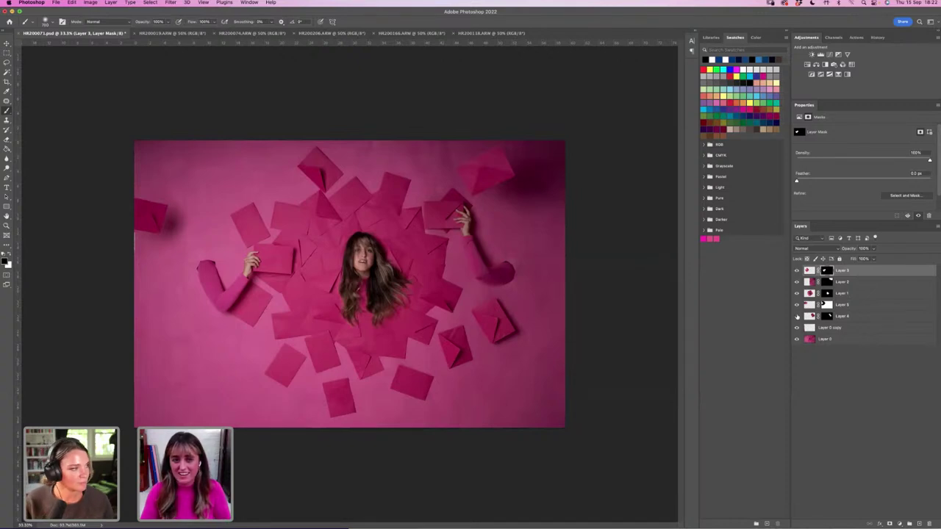
{"action": "left_click", "coordinate": [796, 316]}
{"action": "left_click", "coordinate": [796, 316]}
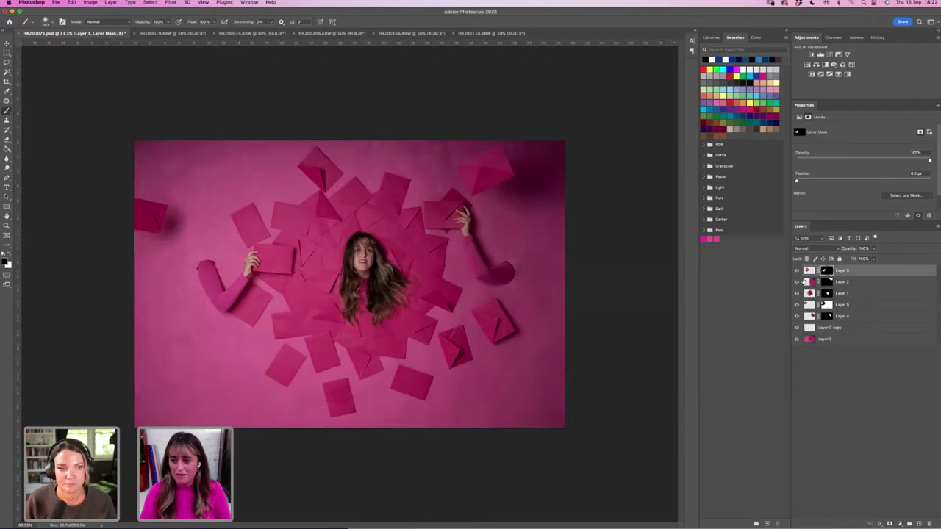
{"action": "left_click", "coordinate": [796, 328]}
{"action": "left_click", "coordinate": [796, 329]}
{"action": "left_click", "coordinate": [796, 328]}
{"action": "left_click", "coordinate": [796, 328]}
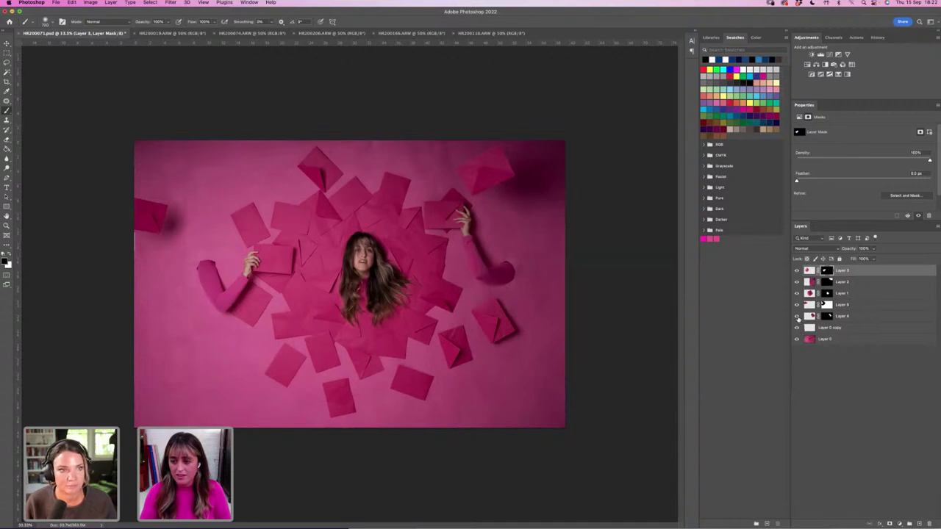
{"action": "left_click", "coordinate": [797, 317]}
{"action": "left_click", "coordinate": [797, 317]}
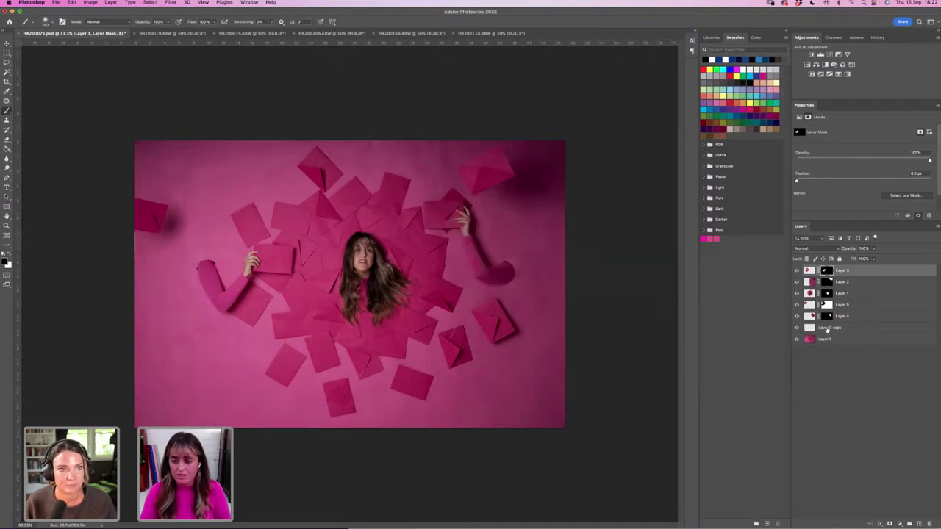
{"action": "left_click", "coordinate": [797, 304]}
{"action": "left_click", "coordinate": [797, 304]}
Move the pasted envelope layer below Layer 0 copy and add a mask to Layer 0 copy.
{"action": "left_click_drag", "start_coordinate": [841, 308], "coordinate": [836, 335]}
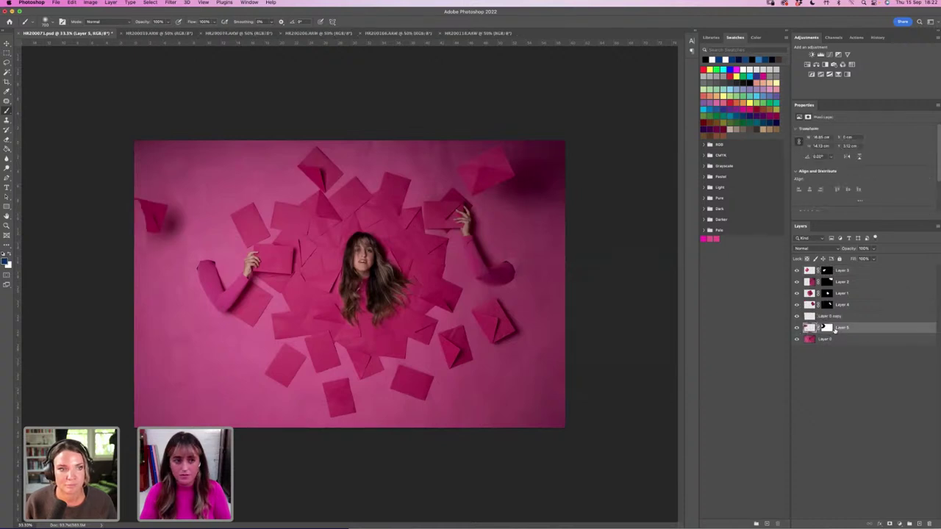
{"action": "left_click", "coordinate": [809, 318]}
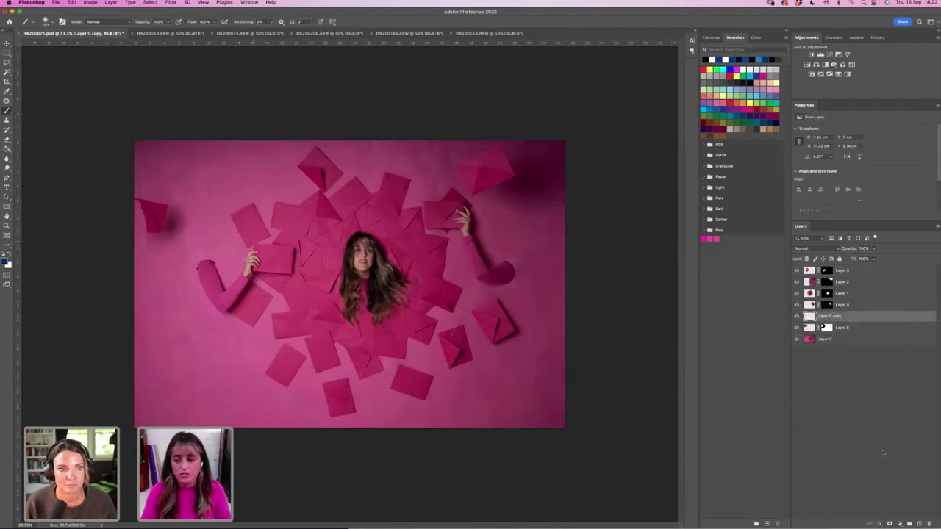
{"action": "left_click", "coordinate": [889, 523]}
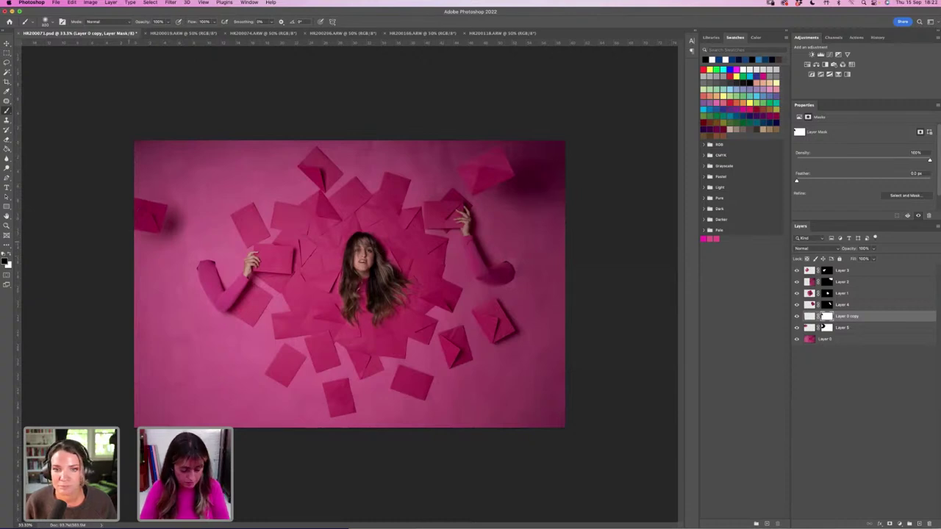
{"action": "key", "text": "x"}
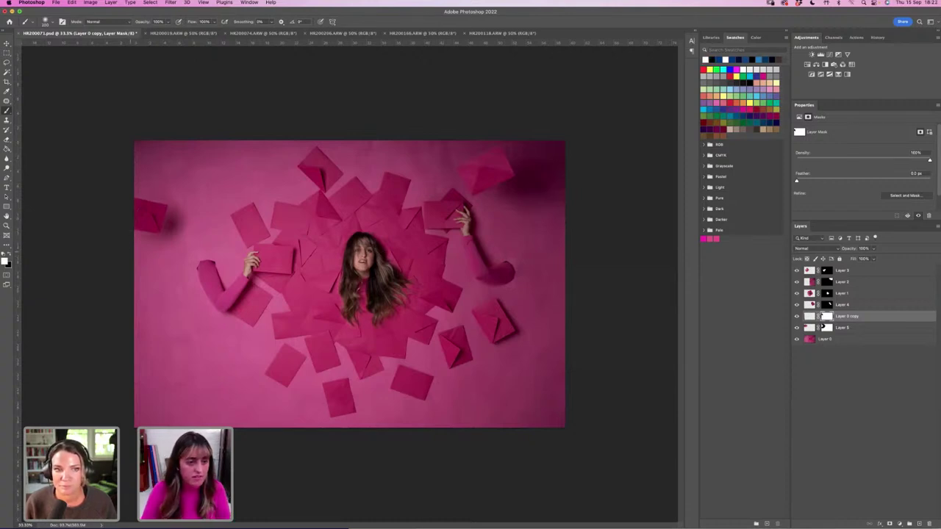
{"action": "left_click", "coordinate": [6, 225]}
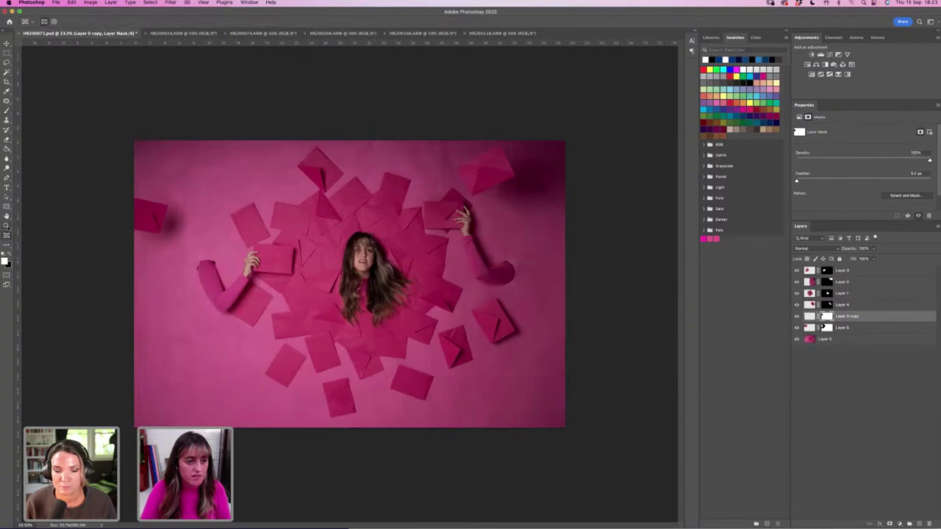
Zoom in on the upper-left wall and target Layer 0 copy's mask.
{"action": "left_click", "coordinate": [119, 237]}
{"action": "left_click_drag", "start_coordinate": [119, 237], "coordinate": [132, 214]}
{"action": "left_click", "coordinate": [7, 43]}
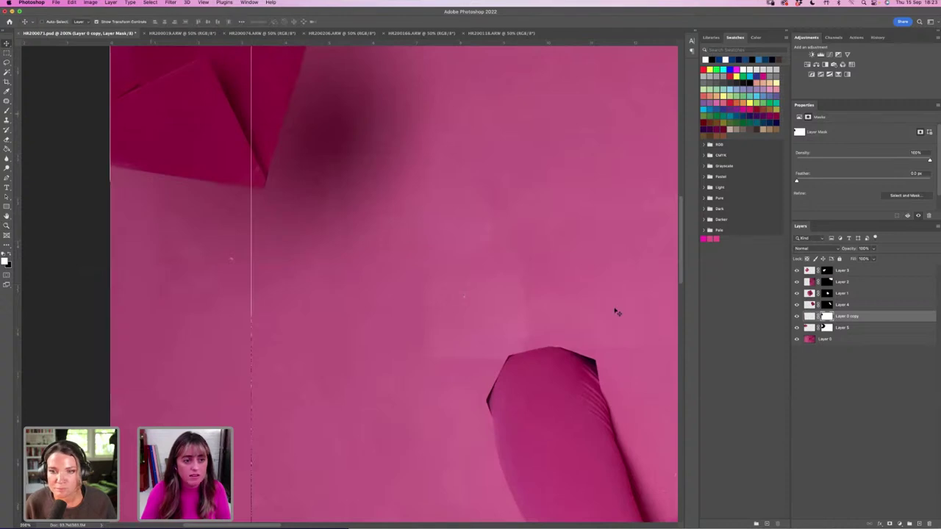
{"action": "left_click", "coordinate": [847, 371]}
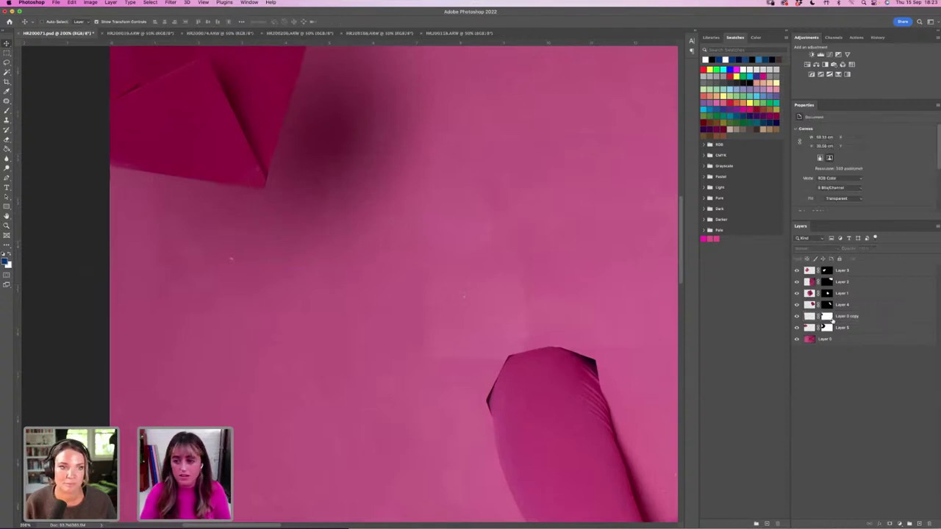
{"action": "left_click", "coordinate": [824, 321]}
{"action": "left_click", "coordinate": [827, 383]}
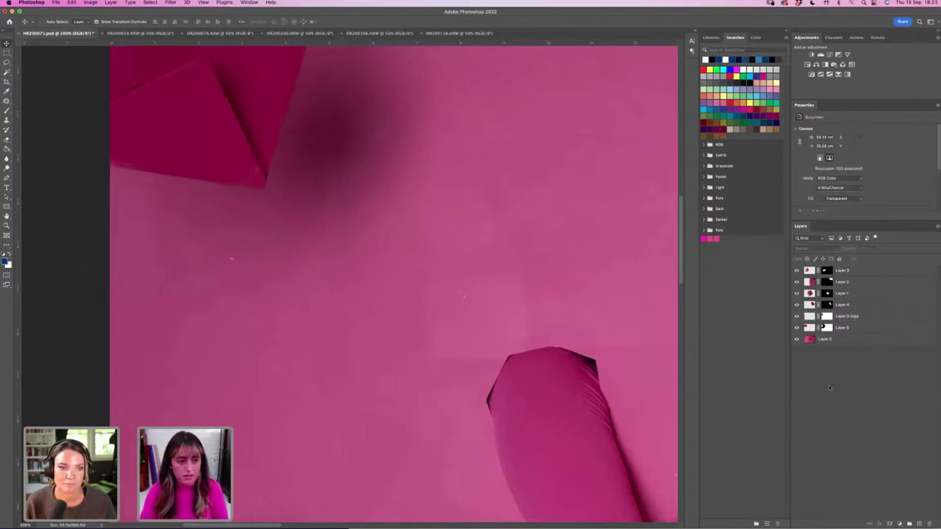
{"action": "left_click", "coordinate": [826, 317]}
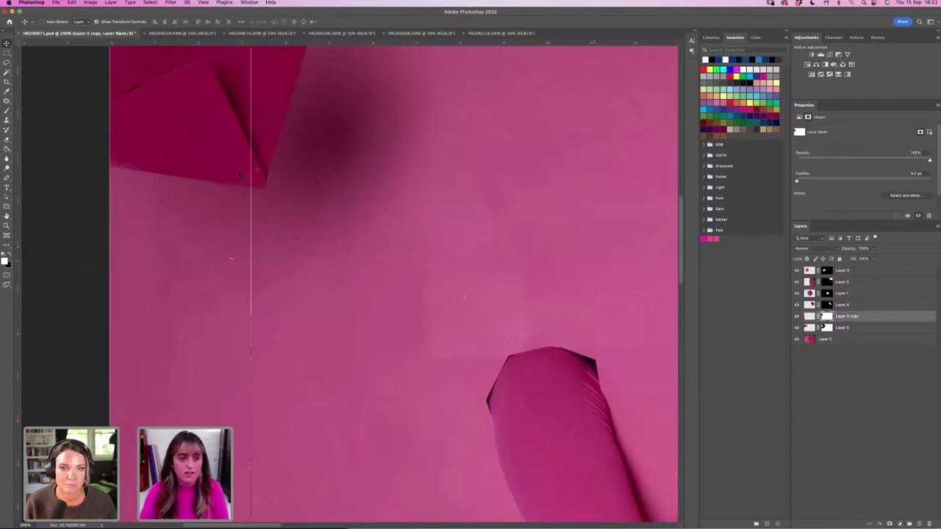
Paint the mask in black and white over the light patch by the envelope, then fit to screen.
{"action": "left_click", "coordinate": [8, 111]}
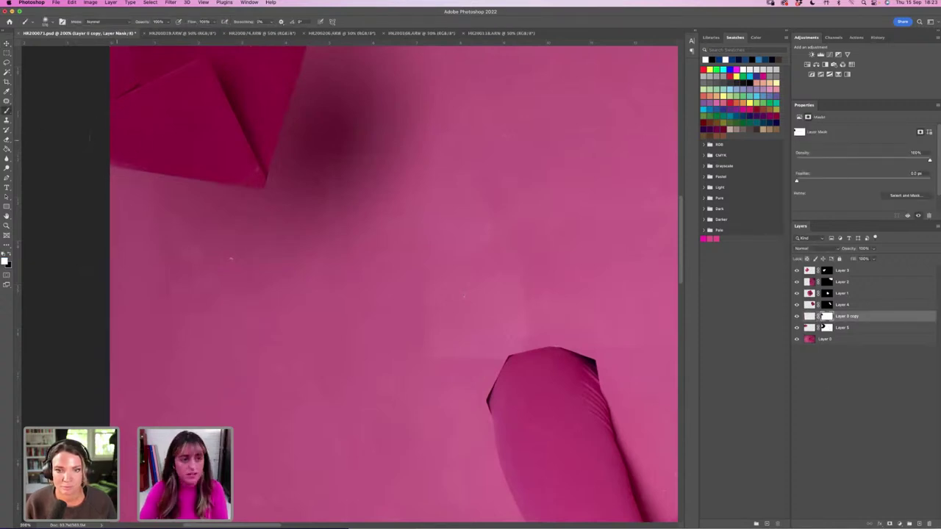
{"action": "mouse_move", "coordinate": [133, 140]}
{"action": "left_mouse_down"}
{"action": "mouse_move", "coordinate": [145, 139]}
{"action": "mouse_move", "coordinate": [127, 117]}
{"action": "left_mouse_up"}
{"action": "key", "text": "x"}
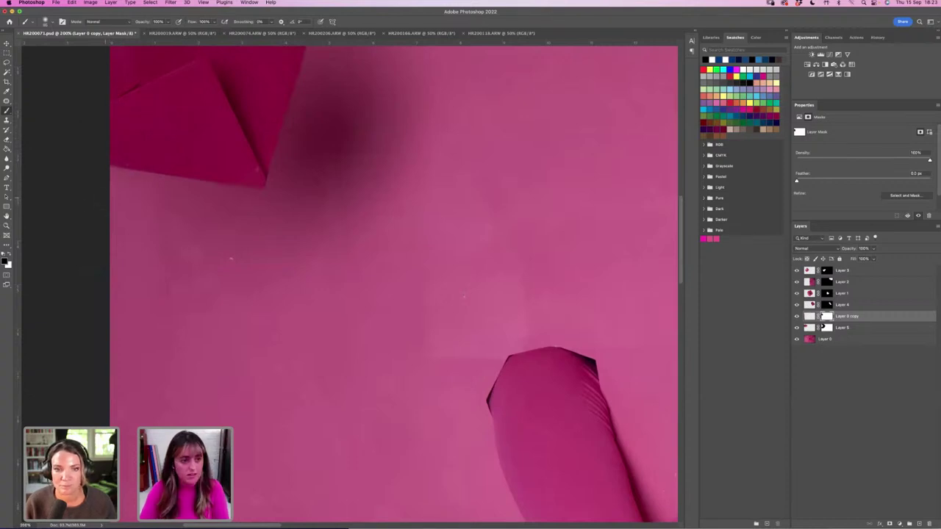
{"action": "key", "text": "x"}
{"action": "key", "text": "z"}
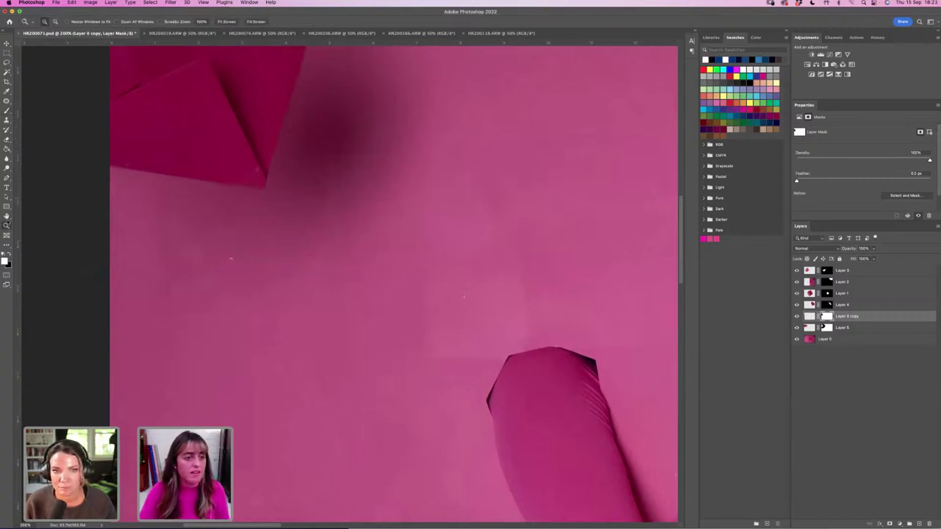
{"action": "left_click", "coordinate": [226, 22]}
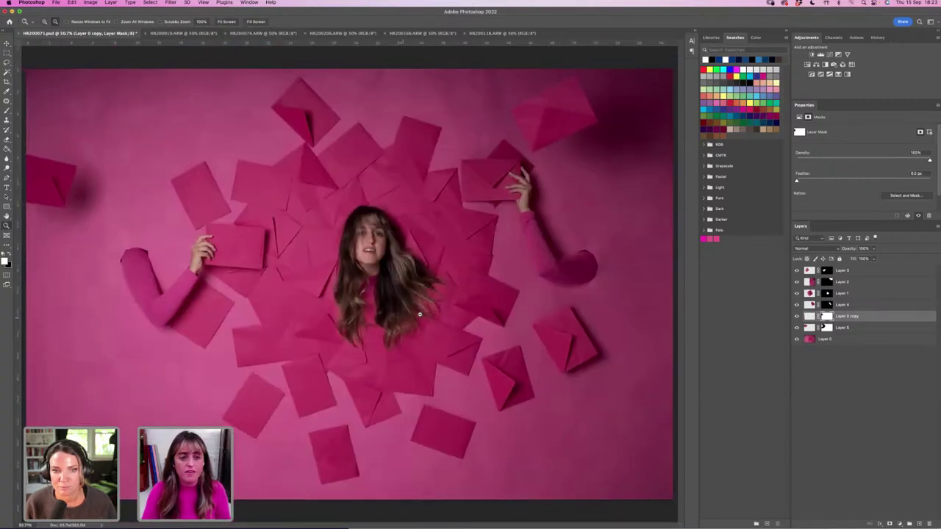
{"action": "left_click", "coordinate": [400, 318], "text": "alt"}
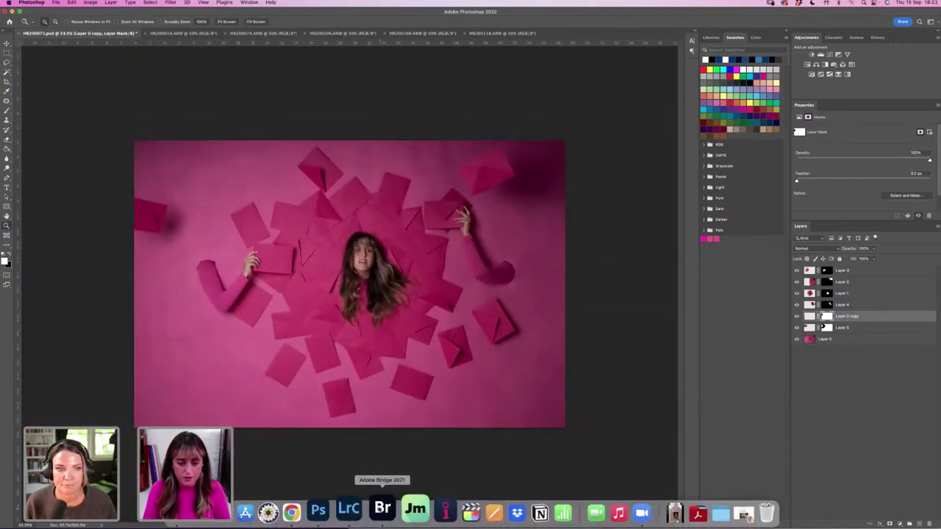
Bring Adobe Bridge forward and step through the folder's photos, including HR200128 and HR200151.
{"action": "left_click", "coordinate": [383, 448]}
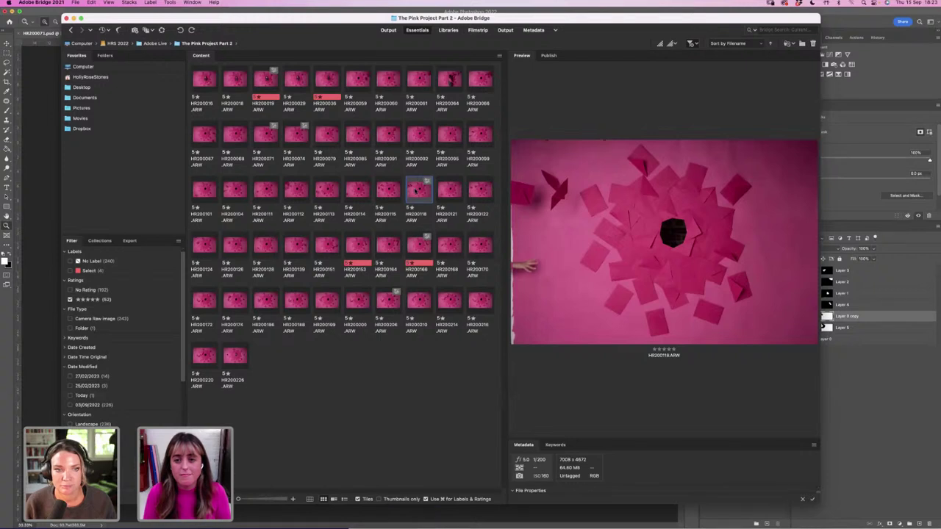
{"action": "key", "text": "Right"}
{"action": "key", "text": "Right"}
{"action": "key", "text": "Right"}
{"action": "key", "text": "Right"}
{"action": "key", "text": "Right"}
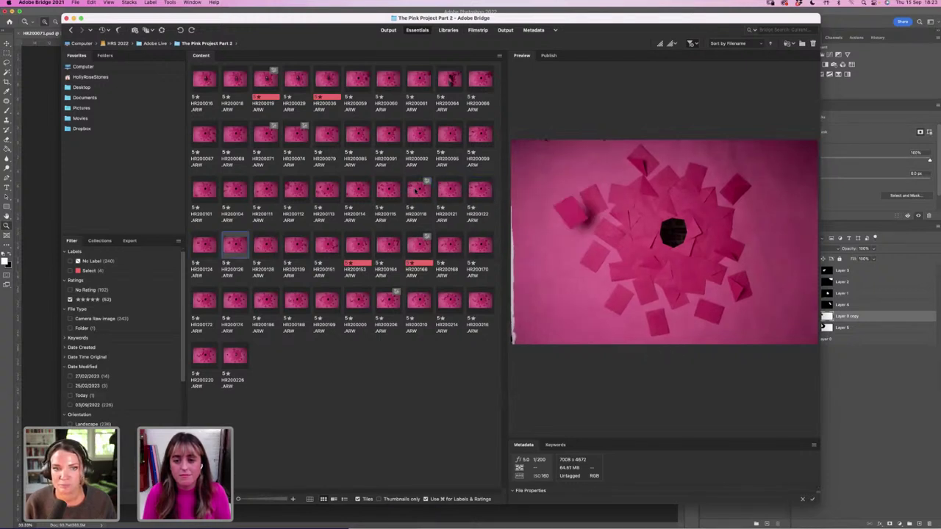
{"action": "key", "text": "Right"}
{"action": "key", "text": "Left"}
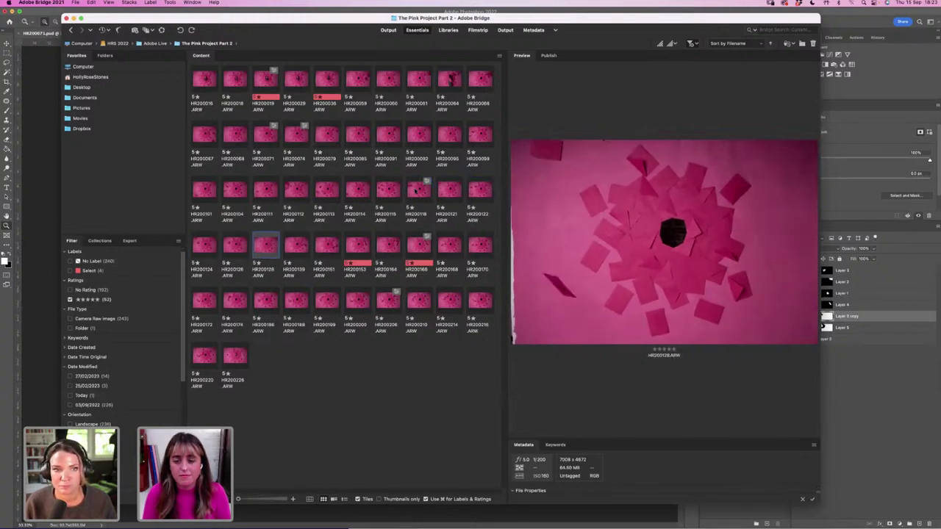
{"action": "key", "text": "Right"}
{"action": "key", "text": "Left"}
{"action": "key", "text": "Right"}
{"action": "key", "text": "Right"}
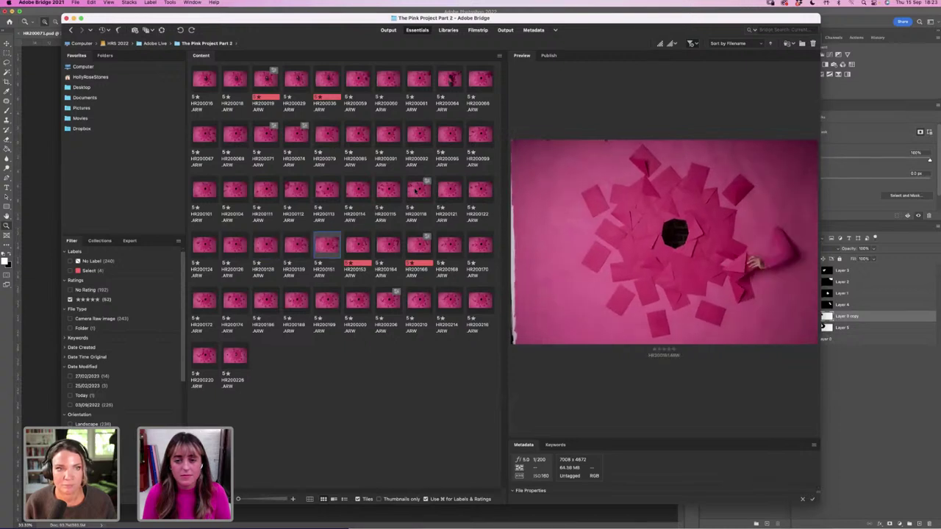
Remove the five-star filter, browse to HR200112.ARW and open it in Camera Raw.
{"action": "left_click", "coordinate": [70, 300]}
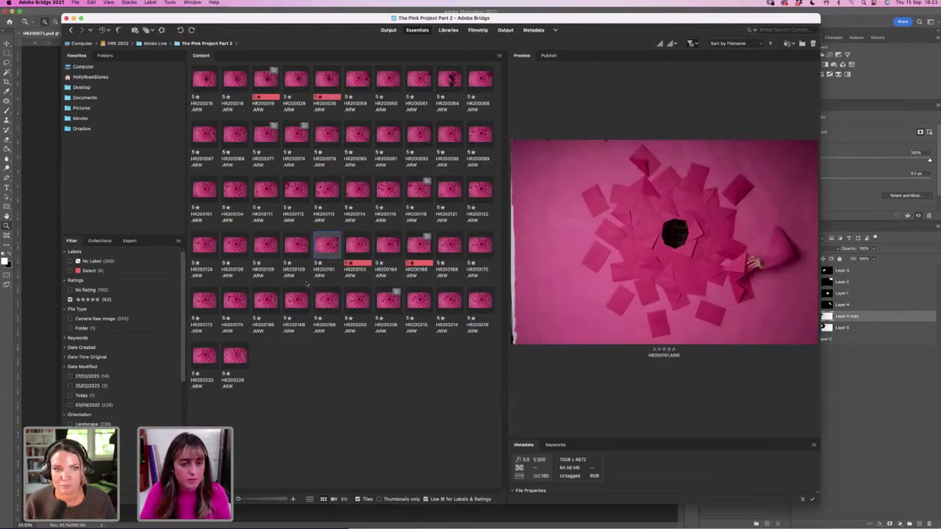
{"action": "scroll", "coordinate": [503, 302], "scroll_direction": "down", "scroll_amount": 2}
{"action": "scroll", "coordinate": [503, 303], "scroll_direction": "up", "scroll_amount": 5}
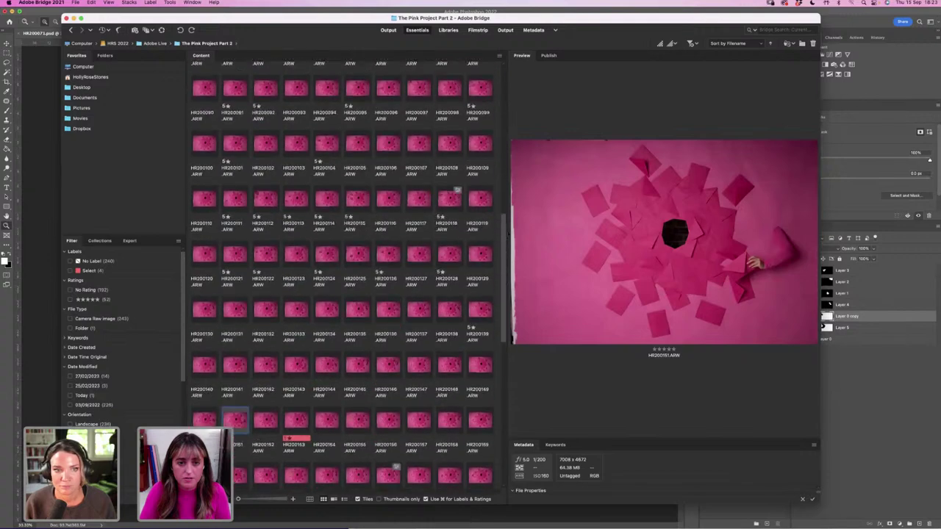
{"action": "left_click", "coordinate": [388, 184]}
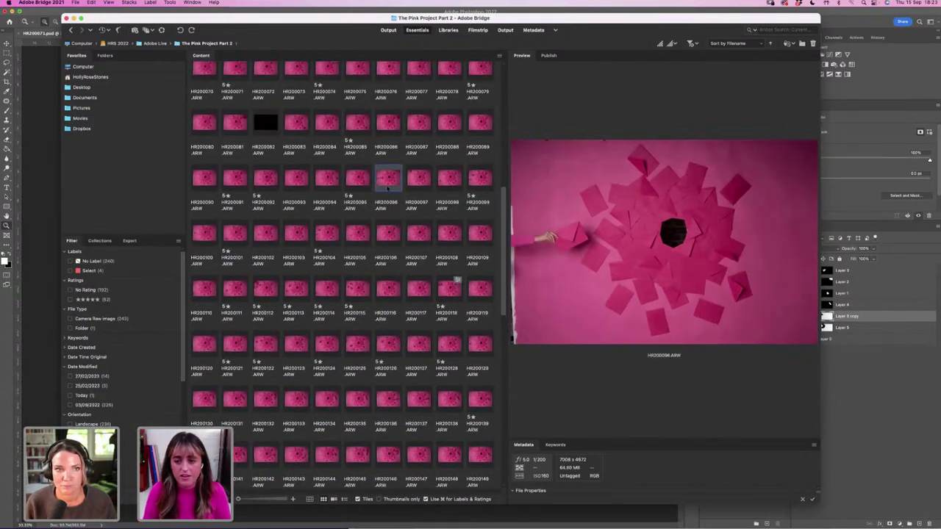
{"action": "key", "text": "Right"}
{"action": "key", "text": "Right"}
{"action": "key", "text": "Right"}
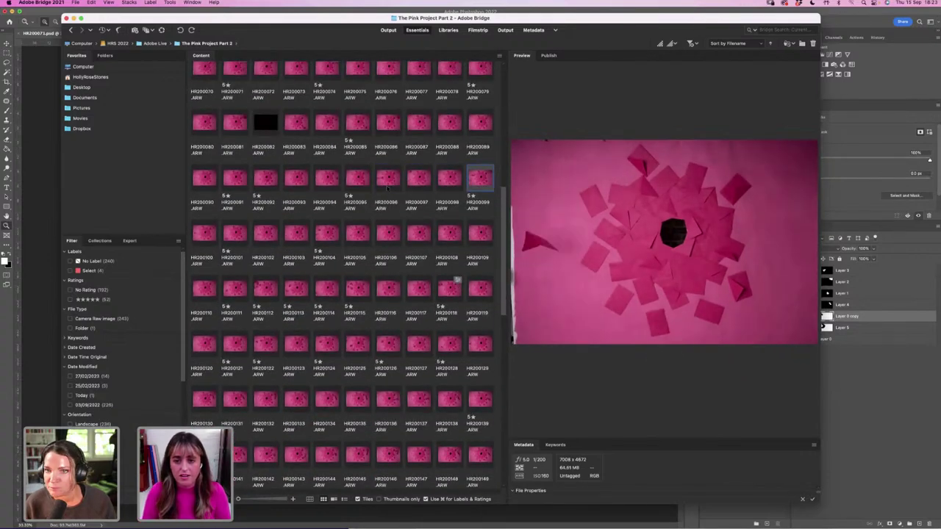
{"action": "key", "text": "Right"}
{"action": "key", "text": "Right"}
{"action": "key", "text": "Right"}
{"action": "key", "text": "Right"}
{"action": "key", "text": "Right"}
{"action": "key", "text": "Right"}
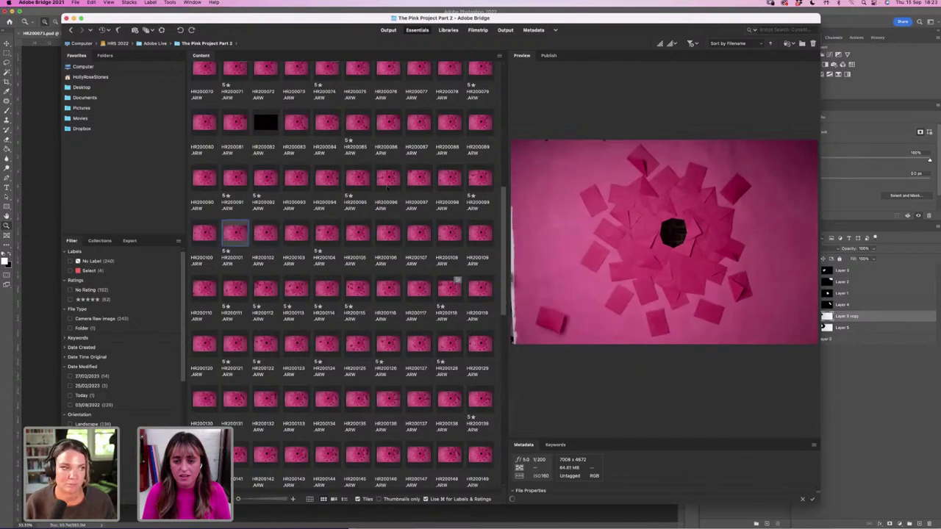
{"action": "key", "text": "Right"}
{"action": "key", "text": "Right"}
{"action": "key", "text": "Right"}
{"action": "key", "text": "Right"}
{"action": "key", "text": "Right"}
{"action": "key", "text": "Right"}
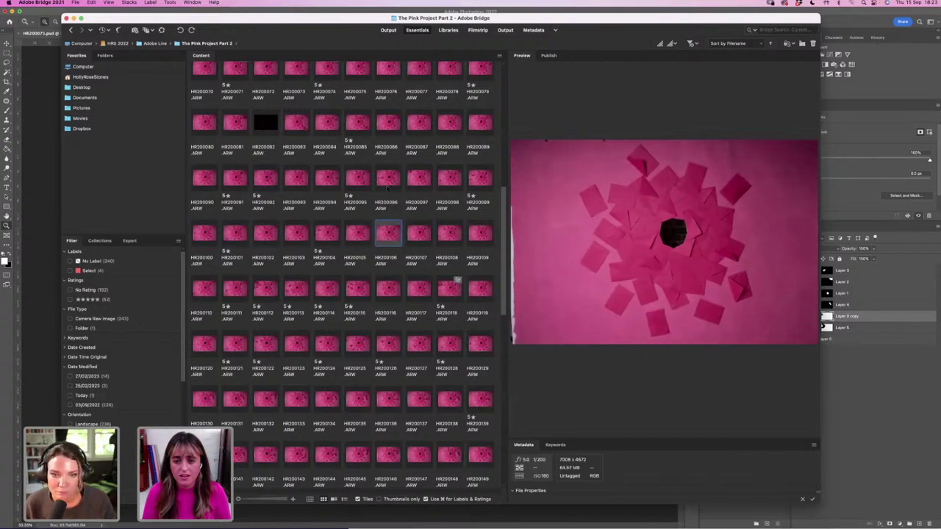
{"action": "key", "text": "Right"}
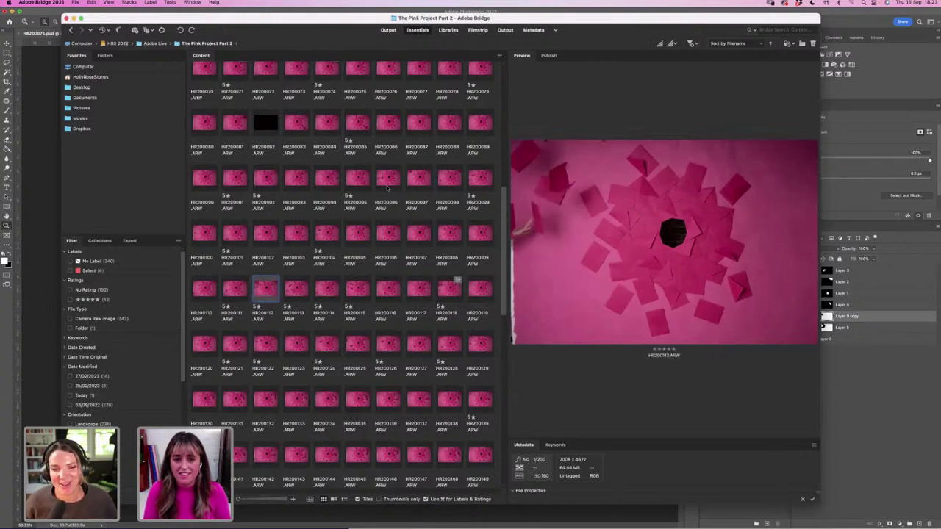
{"action": "key", "text": "super+Tab"}
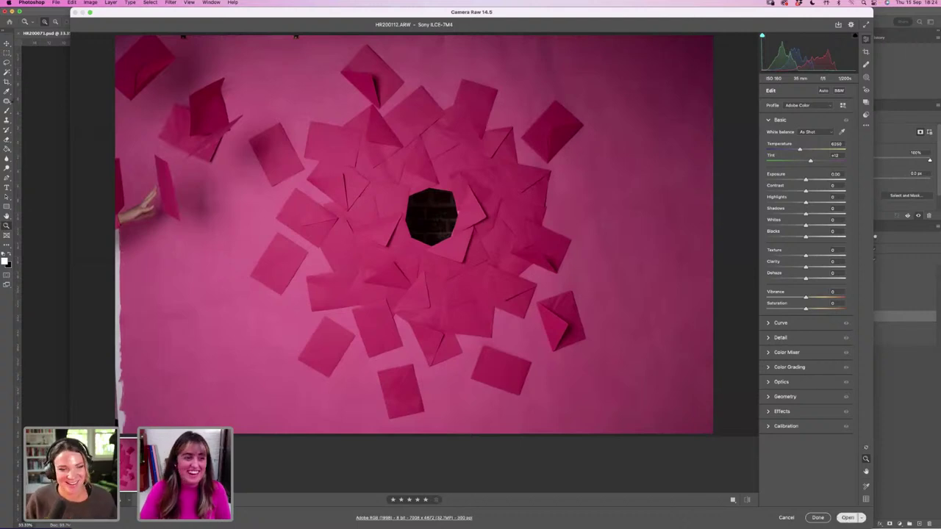
Open HR200112.ARW from Camera Raw into Photoshop and zoom in on its upper-left envelopes.
{"action": "left_click", "coordinate": [847, 518]}
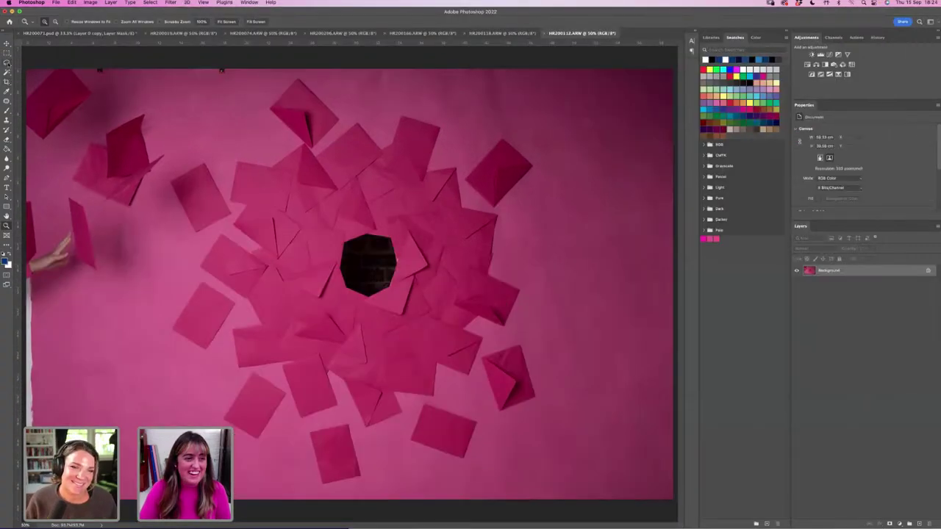
{"action": "left_click", "coordinate": [8, 63]}
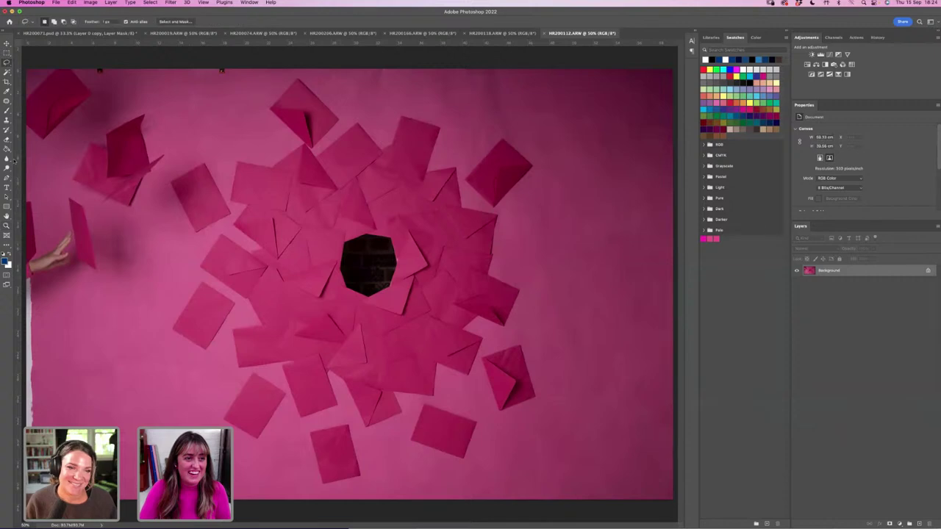
{"action": "left_click", "coordinate": [8, 226]}
{"action": "left_click", "coordinate": [85, 134]}
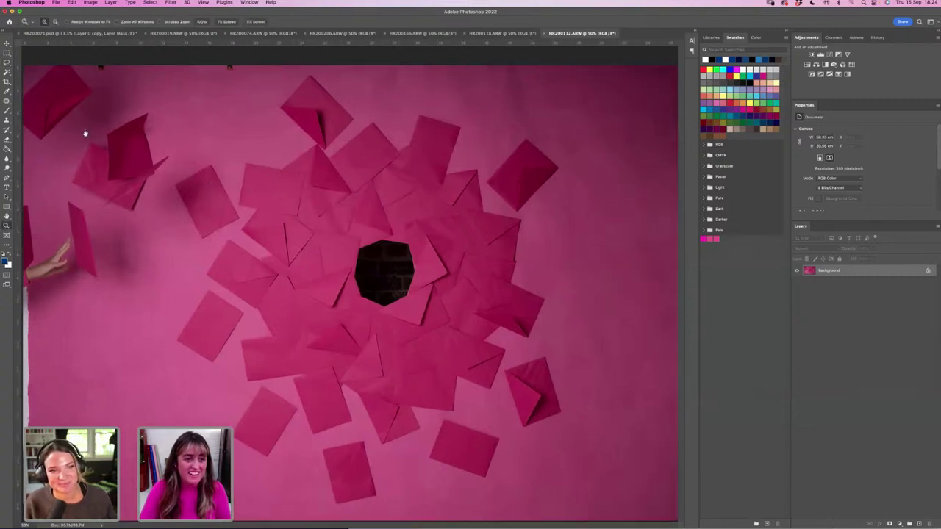
{"action": "left_click", "coordinate": [85, 134]}
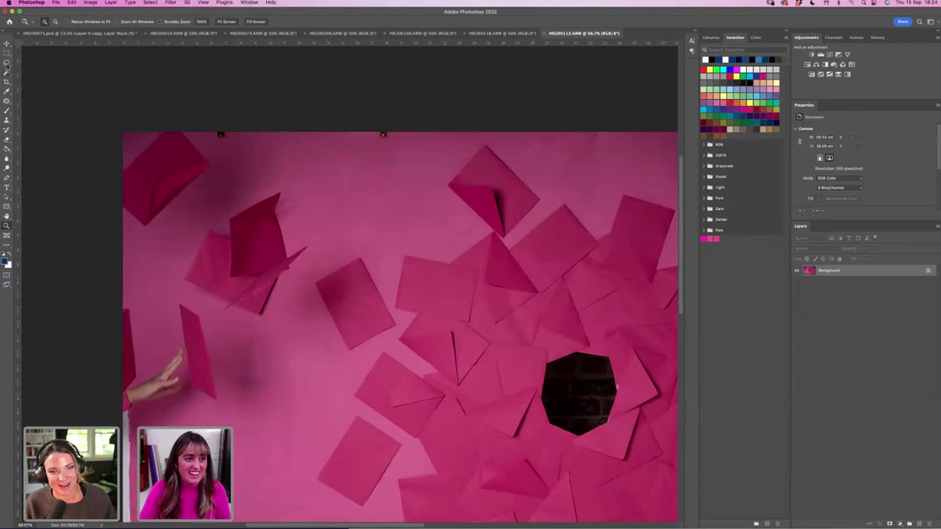
{"action": "left_click", "coordinate": [7, 63]}
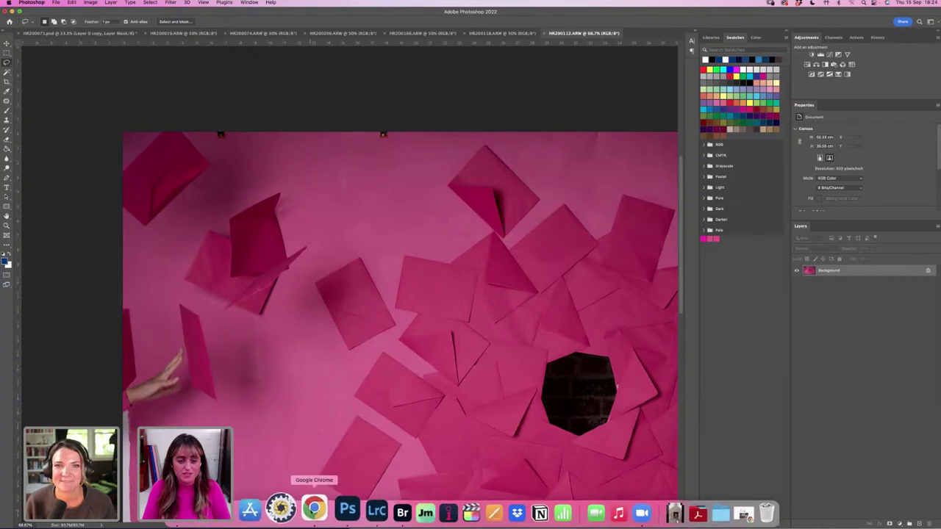
{"action": "left_click", "coordinate": [311, 507]}
Advance the Chrome gallery past the framed-mirror portrait to the sunflower-bodysuit portrait on mustard.
{"action": "left_click", "coordinate": [707, 293]}
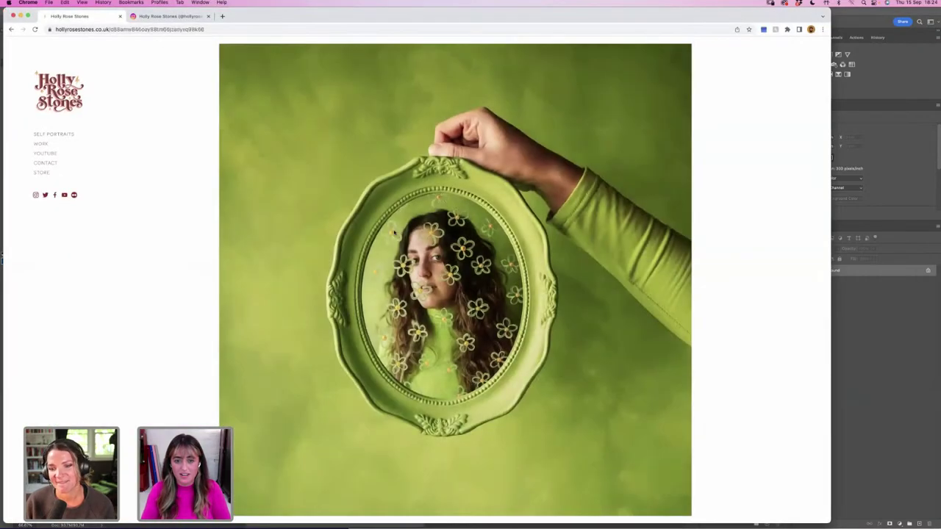
{"action": "left_click", "coordinate": [739, 296]}
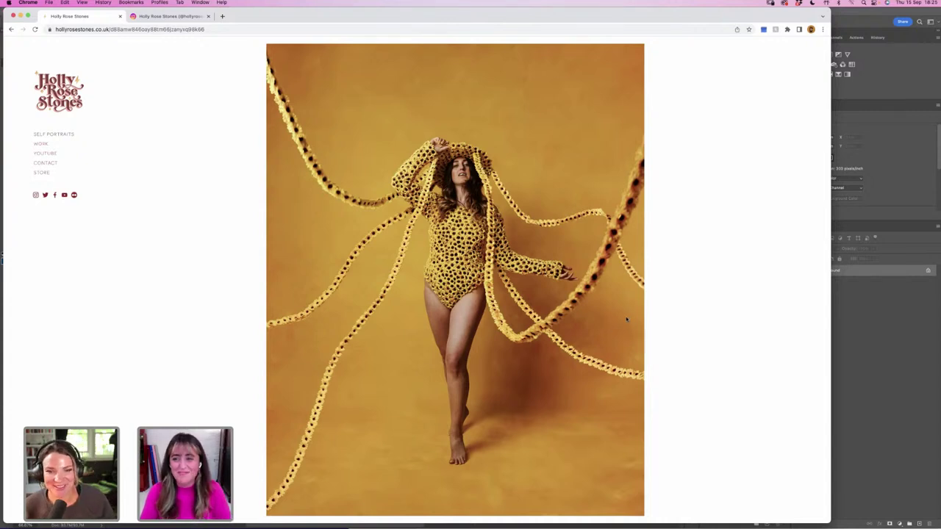
Copy the left-edge envelopes from HR200112 into the HR200071 composite and compare visibility.
{"action": "left_click", "coordinate": [847, 329]}
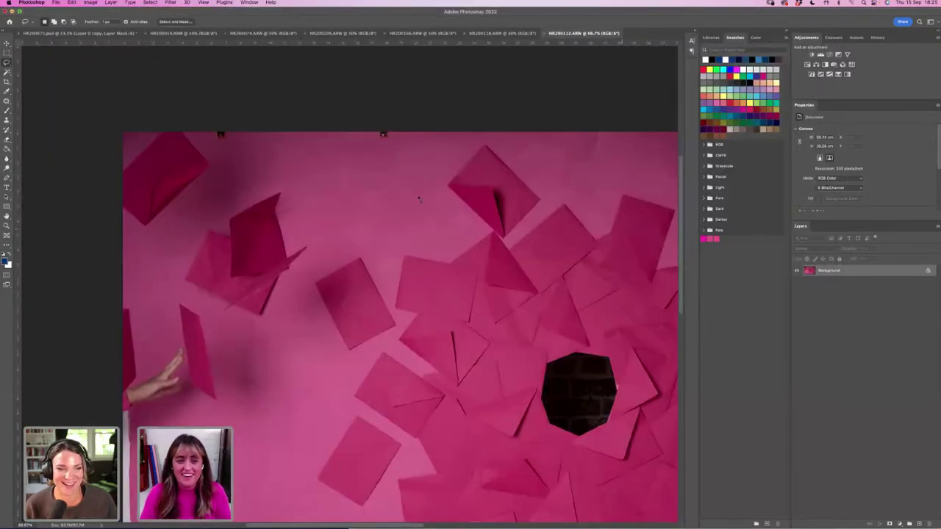
{"action": "mouse_move", "coordinate": [123, 132]}
{"action": "left_mouse_down"}
{"action": "mouse_move", "coordinate": [123, 298]}
{"action": "mouse_move", "coordinate": [150, 303]}
{"action": "mouse_move", "coordinate": [172, 333]}
{"action": "mouse_move", "coordinate": [185, 397]}
{"action": "mouse_move", "coordinate": [307, 414]}
{"action": "mouse_move", "coordinate": [368, 318]}
{"action": "mouse_move", "coordinate": [344, 192]}
{"action": "mouse_move", "coordinate": [272, 130]}
{"action": "mouse_move", "coordinate": [147, 132]}
{"action": "left_mouse_up"}
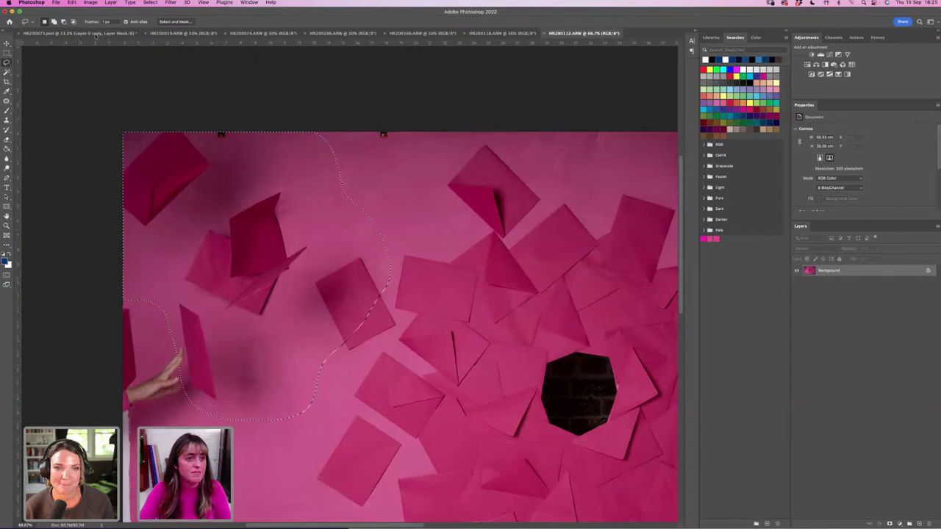
{"action": "left_click", "coordinate": [93, 33]}
{"action": "left_click", "coordinate": [90, 2]}
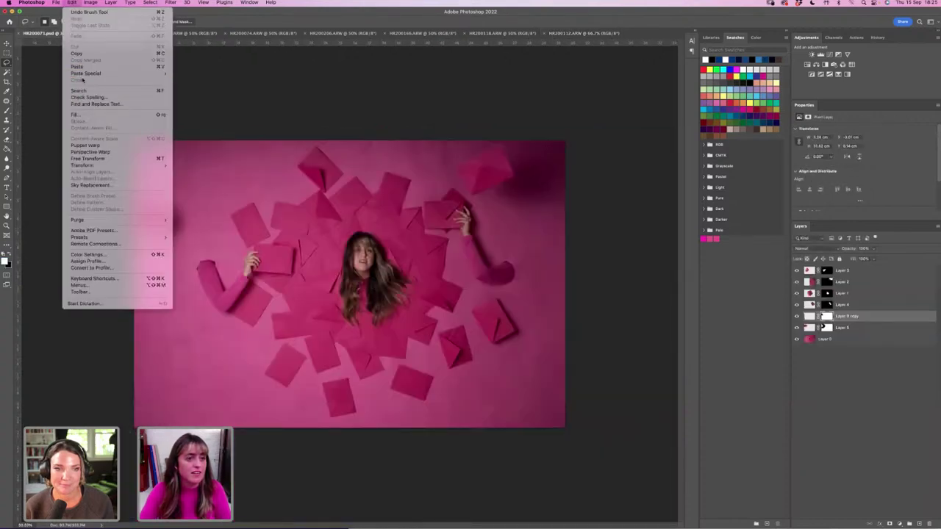
{"action": "left_click", "coordinate": [188, 80]}
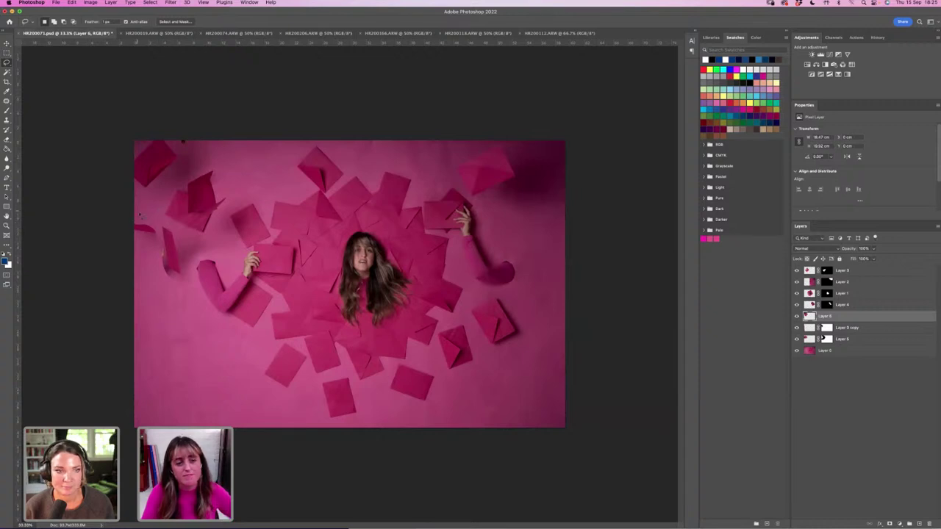
{"action": "left_click", "coordinate": [796, 316]}
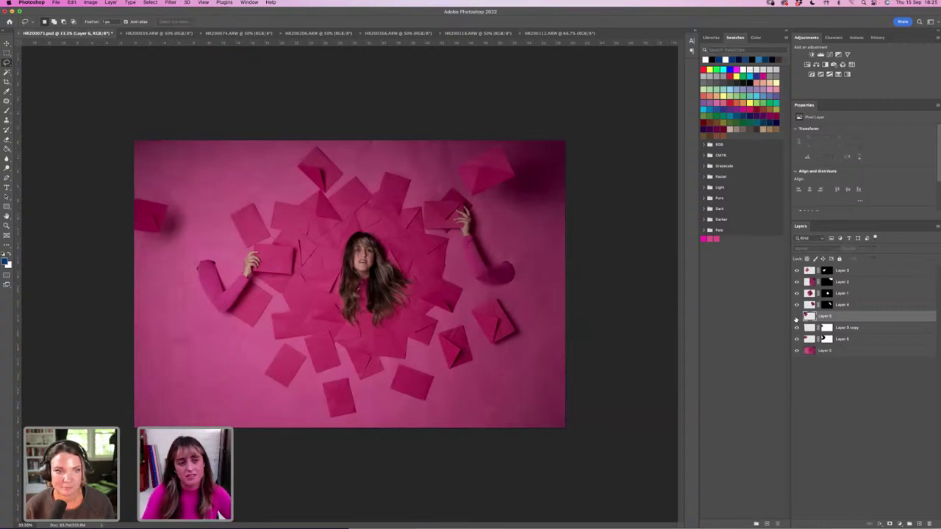
{"action": "left_click", "coordinate": [796, 316]}
{"action": "left_click", "coordinate": [796, 316]}
{"action": "left_click", "coordinate": [796, 316]}
{"action": "left_click", "coordinate": [796, 317]}
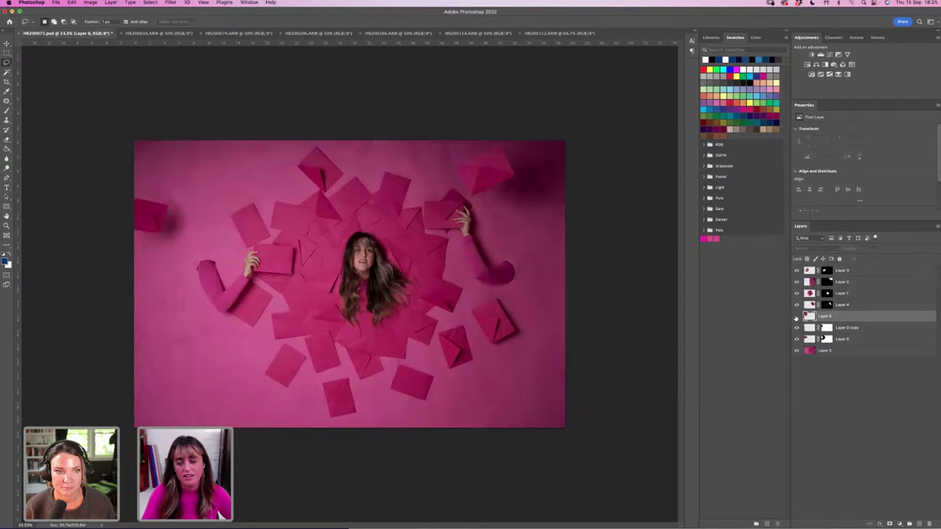
{"action": "left_click", "coordinate": [796, 316]}
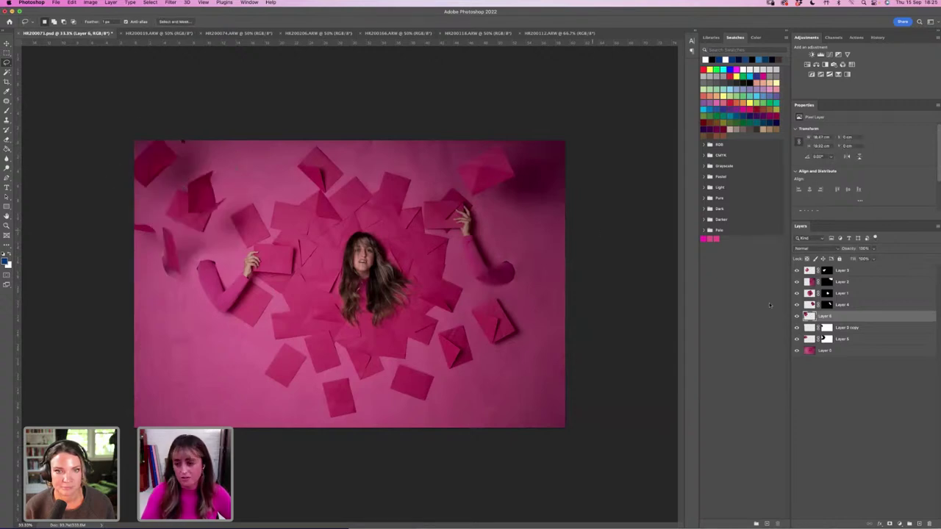
Add a layer mask to the pasted envelopes, paint it with black, then invert it.
{"action": "left_click", "coordinate": [890, 523]}
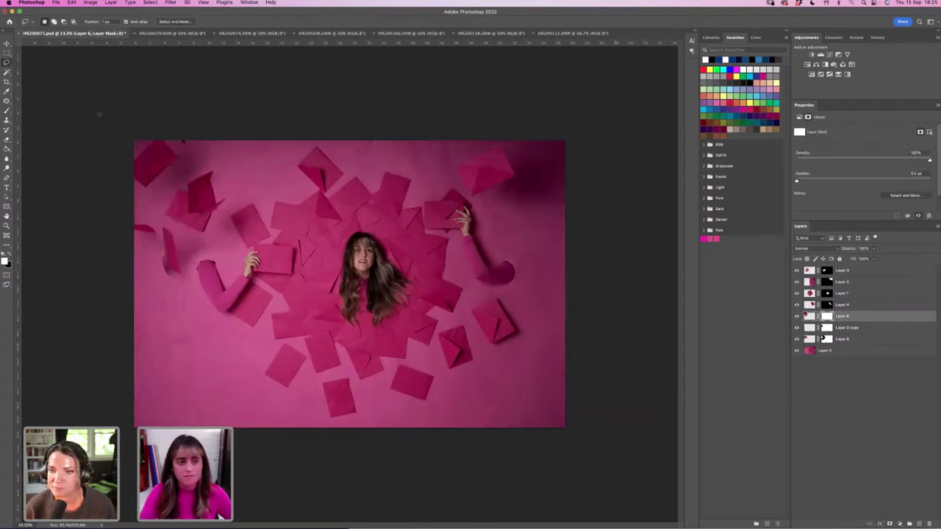
{"action": "key", "text": "b"}
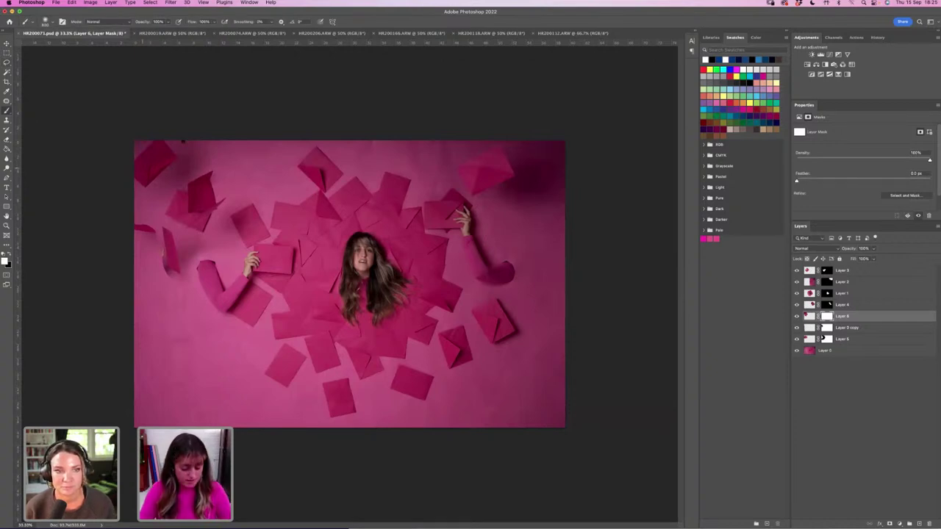
{"action": "key", "text": "x"}
{"action": "mouse_move", "coordinate": [142, 172]}
{"action": "left_mouse_down"}
{"action": "mouse_move", "coordinate": [163, 151]}
{"action": "mouse_move", "coordinate": [190, 156]}
{"action": "mouse_move", "coordinate": [145, 183]}
{"action": "left_mouse_up"}
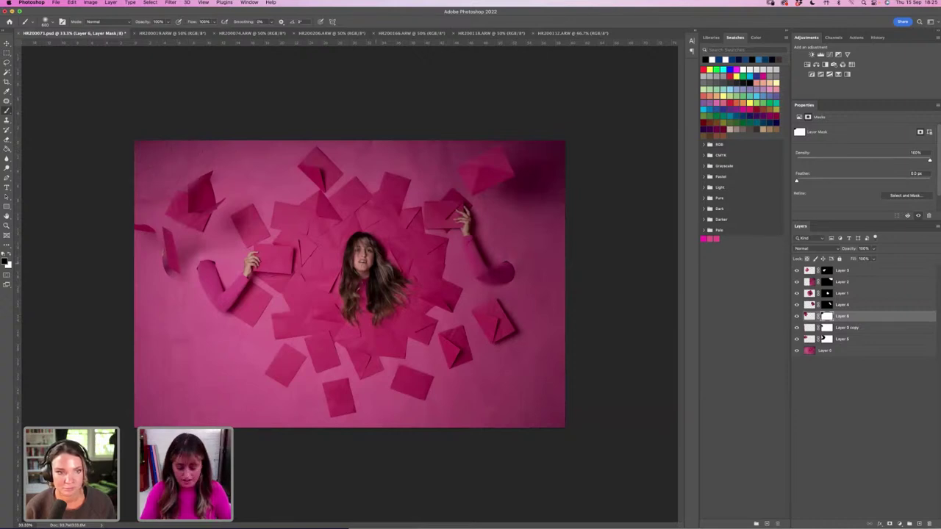
{"action": "key", "text": "super+i"}
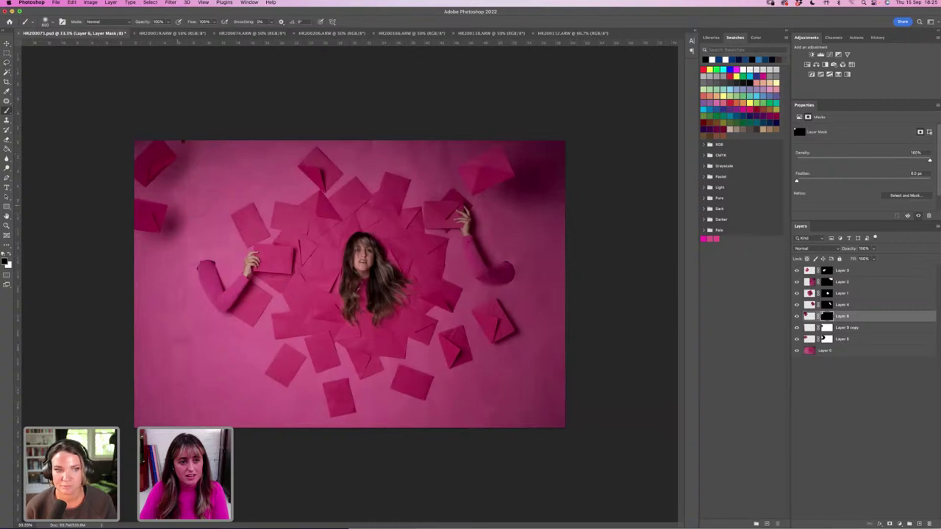
Zoom in and patch away the dark spot at the wall's top edge on Layer 6.
{"action": "key", "text": "z"}
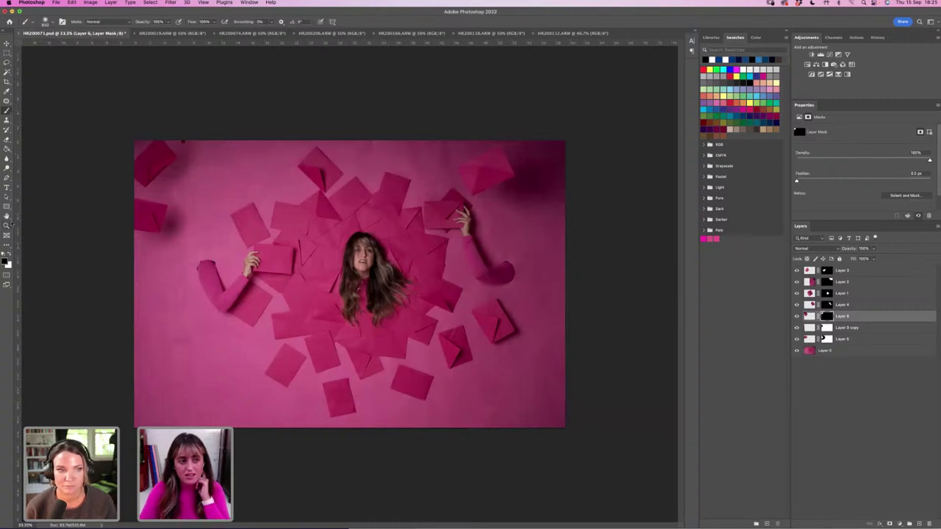
{"action": "left_click", "coordinate": [150, 134]}
{"action": "scroll", "coordinate": [131, 125], "scroll_direction": "up", "scroll_amount": 3}
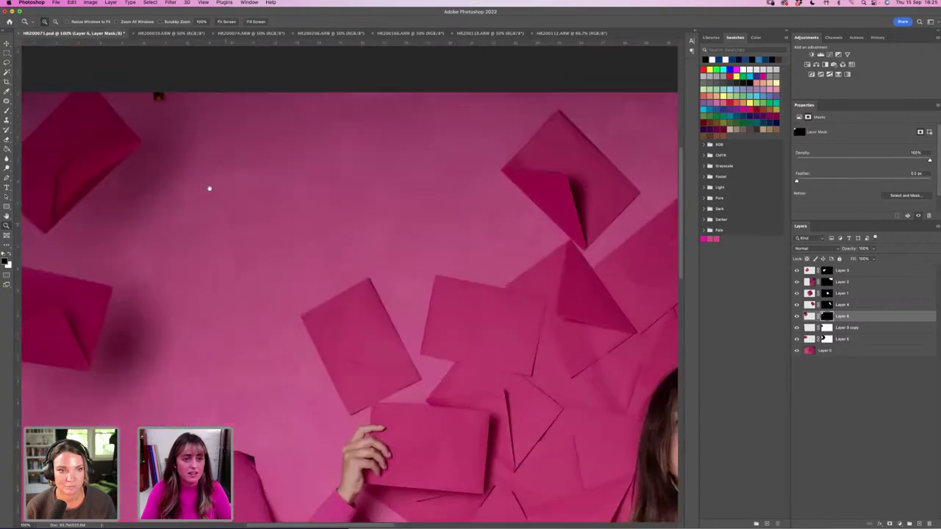
{"action": "scroll", "coordinate": [208, 189], "scroll_direction": "up", "scroll_amount": 3}
{"action": "scroll", "coordinate": [168, 132], "scroll_direction": "up", "scroll_amount": 3}
{"action": "key", "text": "j"}
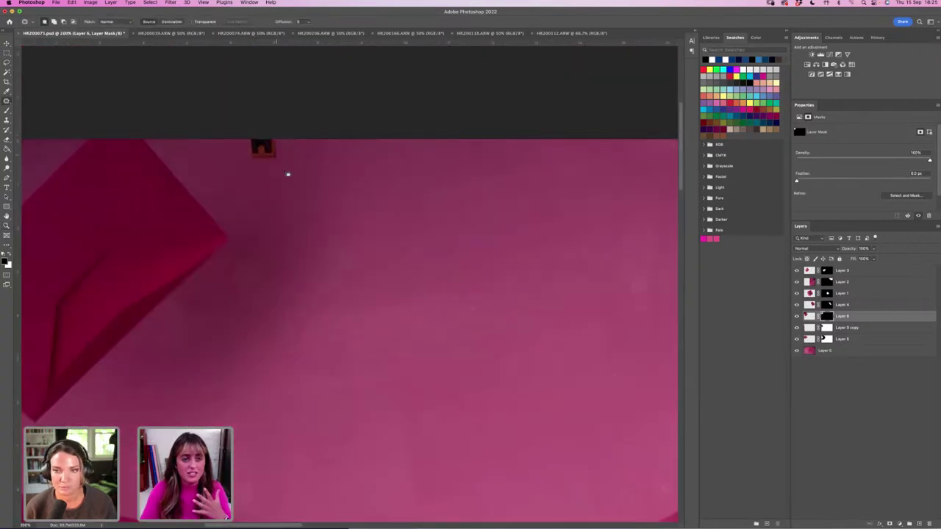
{"action": "mouse_move", "coordinate": [254, 173]}
{"action": "left_mouse_down"}
{"action": "mouse_move", "coordinate": [273, 160]}
{"action": "mouse_move", "coordinate": [237, 185]}
{"action": "mouse_move", "coordinate": [280, 171]}
{"action": "mouse_move", "coordinate": [291, 155]}
{"action": "mouse_move", "coordinate": [261, 159]}
{"action": "mouse_move", "coordinate": [256, 209]}
{"action": "mouse_move", "coordinate": [312, 221]}
{"action": "left_mouse_up"}
{"action": "key", "text": "super+2"}
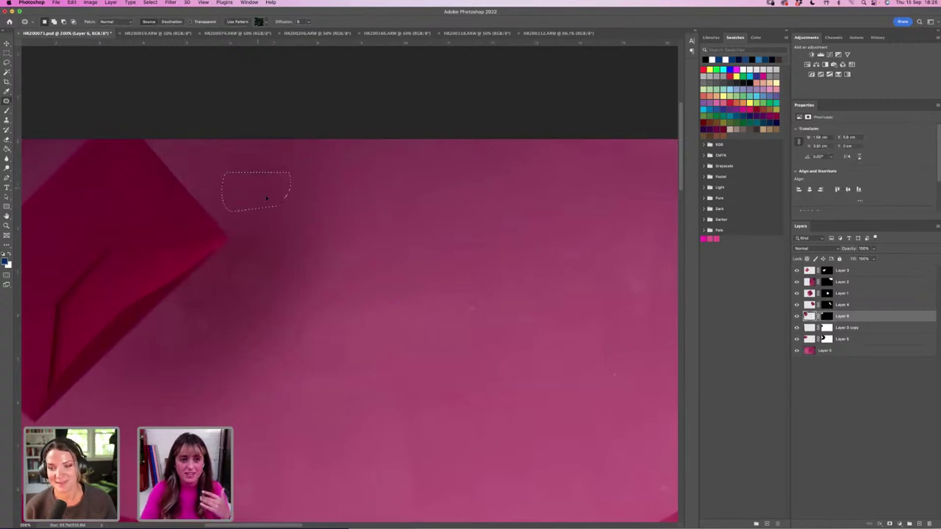
{"action": "key", "text": "super+d"}
Fit the whole composite back in the window.
{"action": "left_click", "coordinate": [7, 225]}
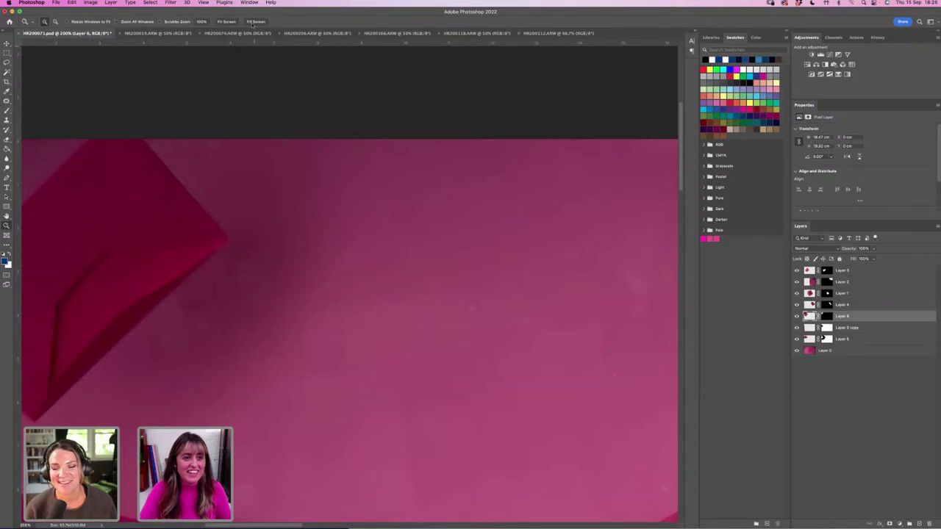
{"action": "left_click", "coordinate": [226, 21]}
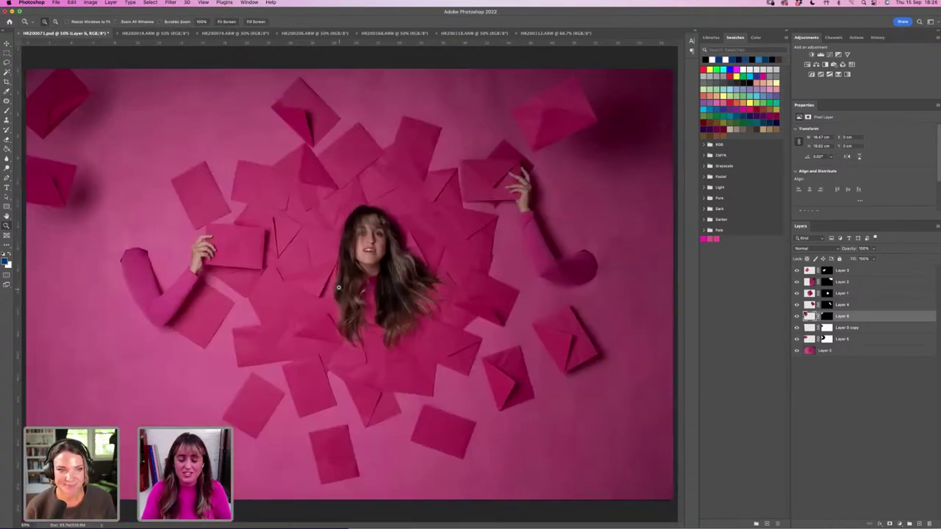
{"action": "left_click", "coordinate": [337, 287], "text": "alt"}
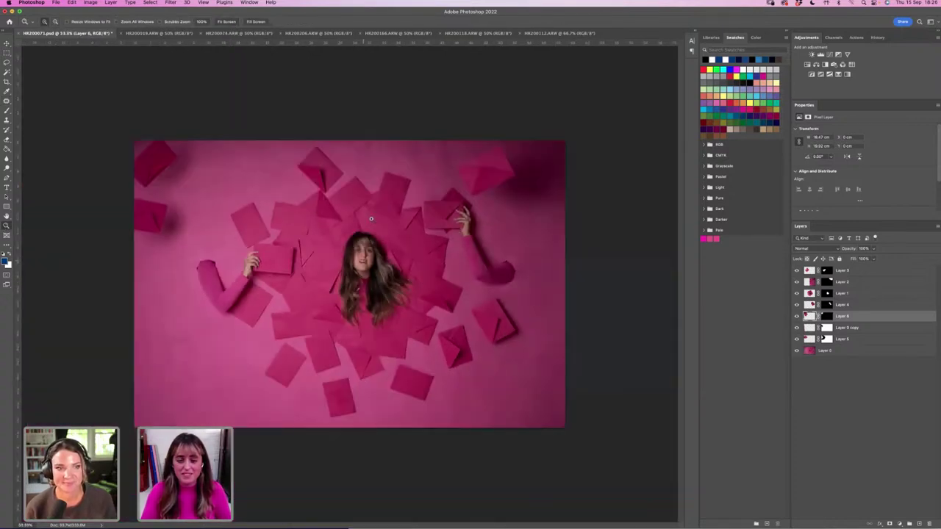
{"action": "left_click", "coordinate": [373, 299]}
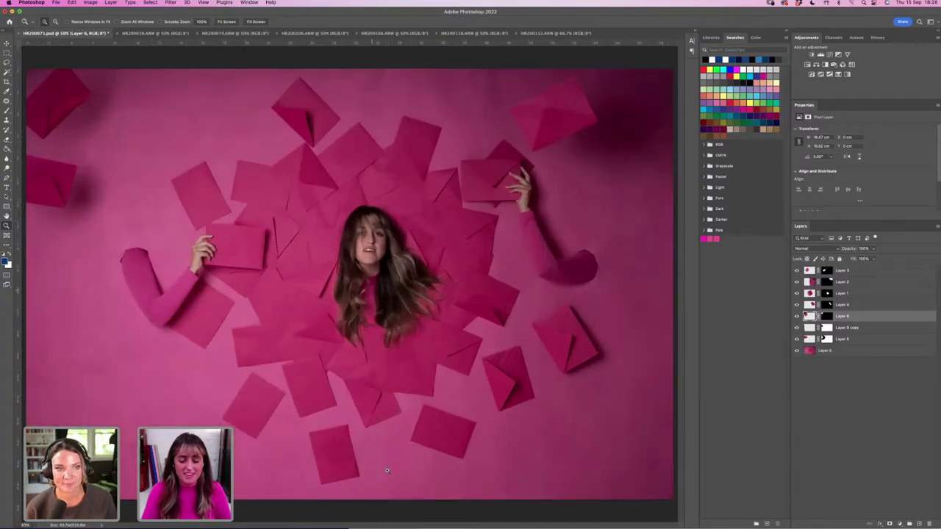
Browse the Pink Project thumbnails in Bridge to HR200124.ARW and open it.
{"action": "mouse_move", "coordinate": [373, 515]}
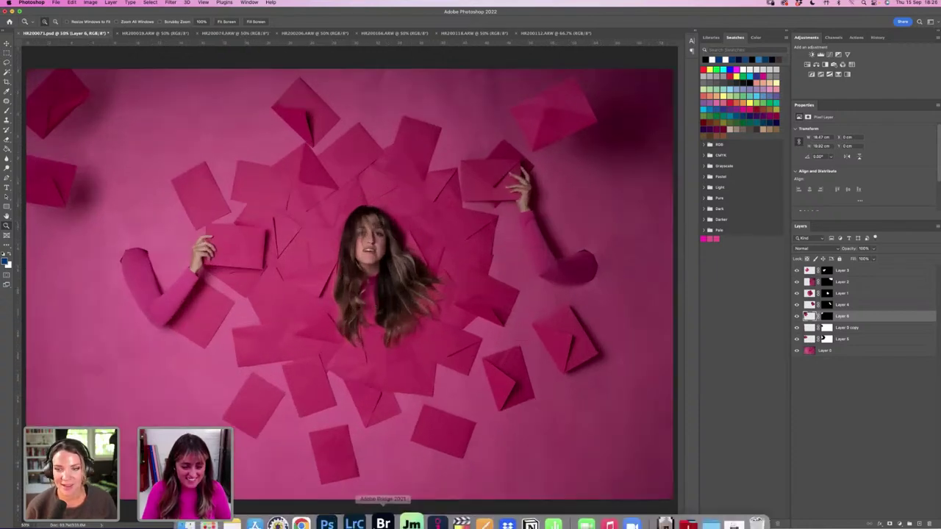
{"action": "left_click", "coordinate": [380, 510]}
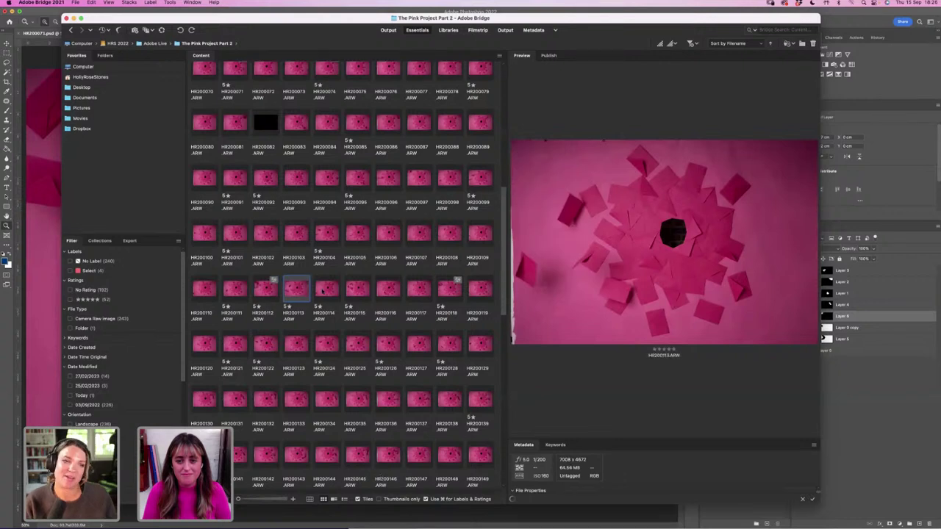
{"action": "key", "text": "Right"}
{"action": "key", "text": "Right"}
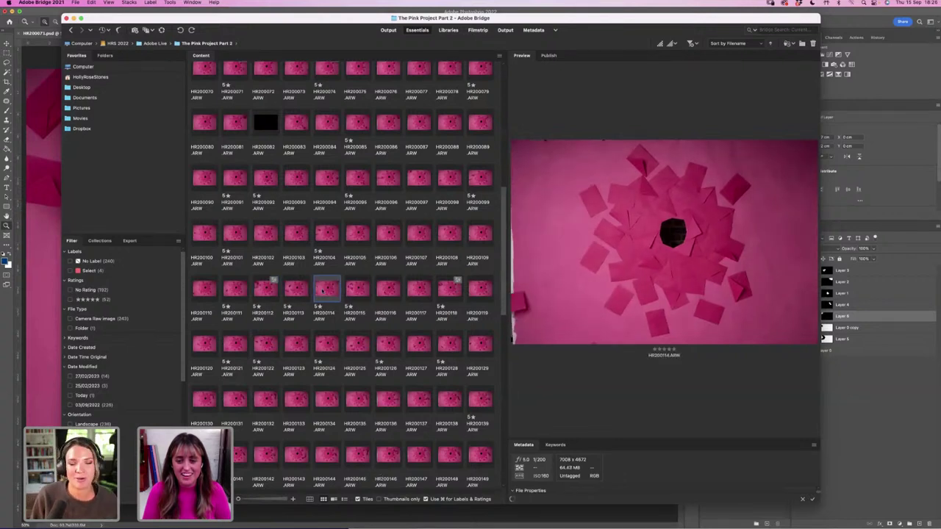
{"action": "key", "text": "Right"}
{"action": "key", "text": "Right"}
{"action": "key", "text": "Right"}
{"action": "key", "text": "Right"}
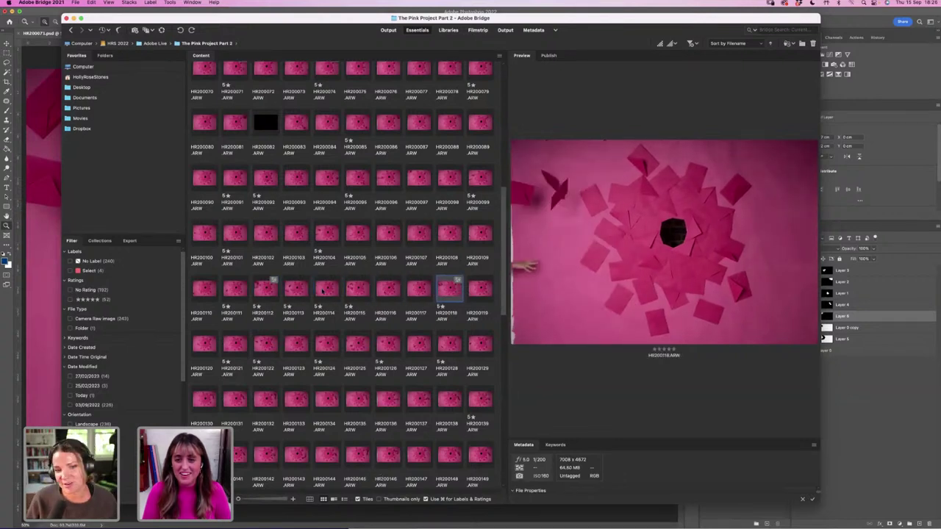
{"action": "key", "text": "Right"}
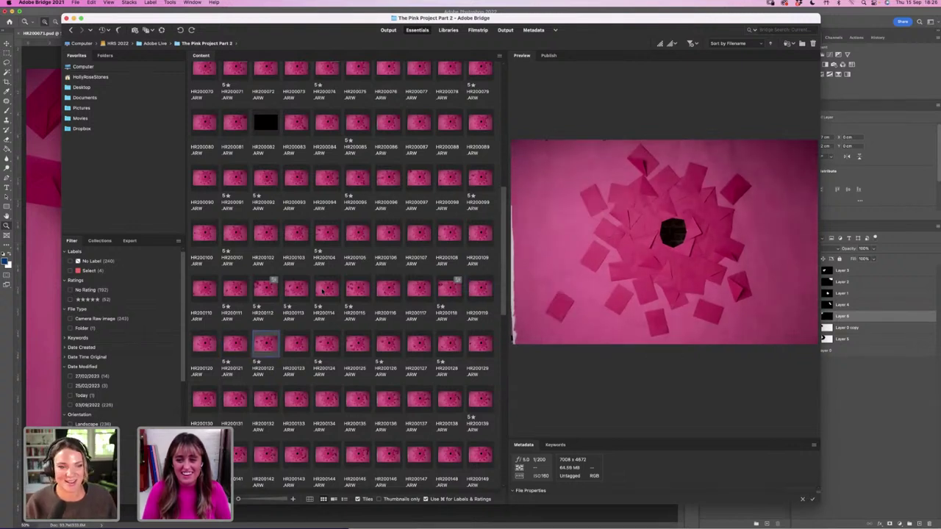
{"action": "key", "text": "Right"}
{"action": "key", "text": "Right"}
{"action": "key", "text": "Right"}
{"action": "key", "text": "Right"}
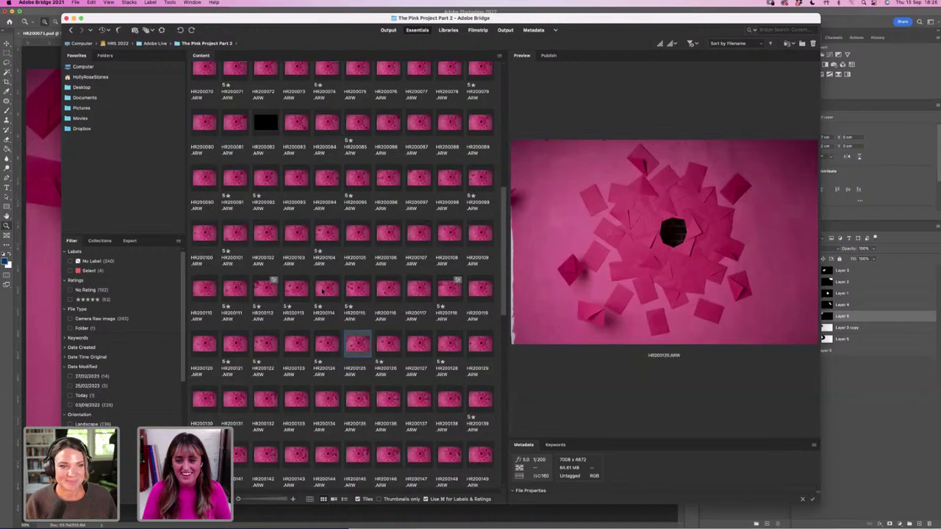
{"action": "key", "text": "Left"}
{"action": "key", "text": "super+Tab"}
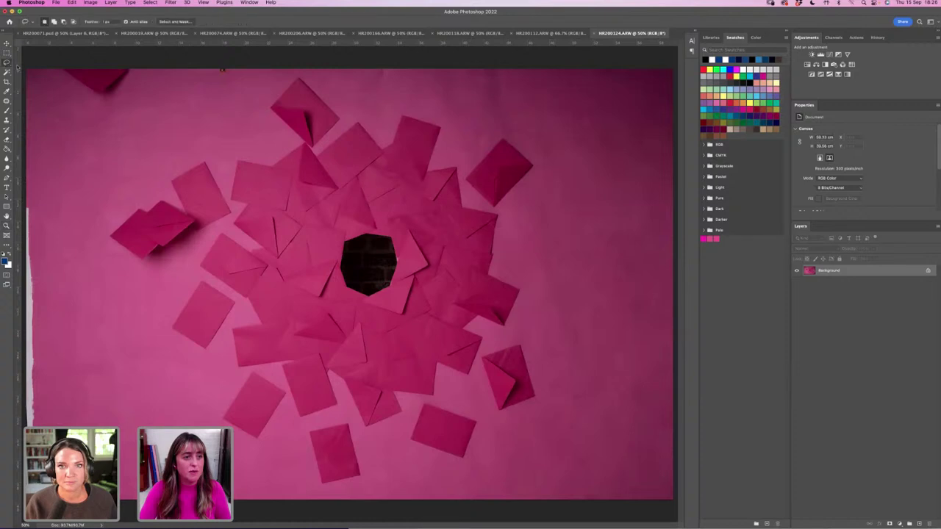
Copy an envelope from HR200124 into the composite as Layer 7, moved toward the top-left.
{"action": "mouse_move", "coordinate": [210, 266]}
{"action": "left_mouse_down"}
{"action": "mouse_move", "coordinate": [219, 200]}
{"action": "mouse_move", "coordinate": [157, 175]}
{"action": "mouse_move", "coordinate": [90, 234]}
{"action": "mouse_move", "coordinate": [118, 286]}
{"action": "mouse_move", "coordinate": [203, 279]}
{"action": "mouse_move", "coordinate": [220, 265]}
{"action": "left_mouse_up"}
{"action": "left_click", "coordinate": [66, 33]}
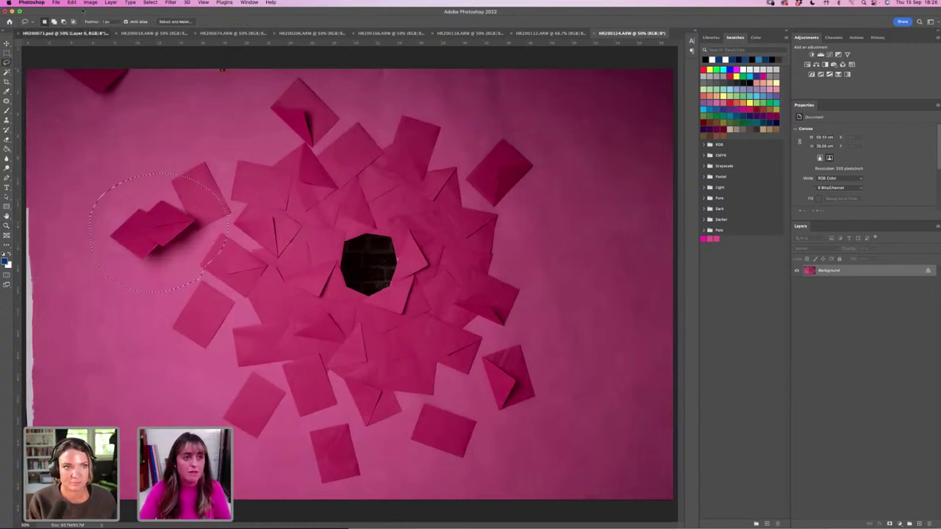
{"action": "left_click", "coordinate": [72, 2]}
{"action": "mouse_move", "coordinate": [95, 73]}
{"action": "left_click", "coordinate": [209, 80]}
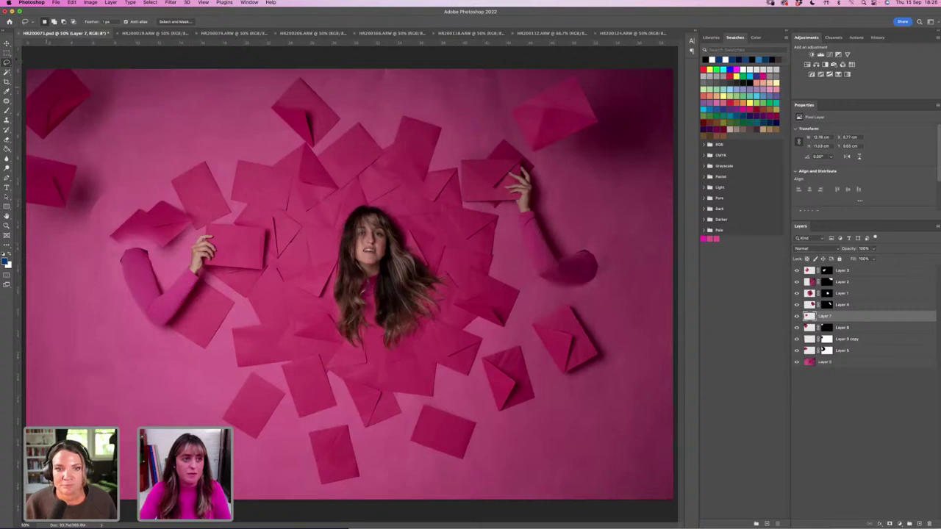
{"action": "key", "text": "v"}
{"action": "mouse_move", "coordinate": [184, 243]}
{"action": "left_mouse_down"}
{"action": "mouse_move", "coordinate": [188, 167]}
{"action": "mouse_move", "coordinate": [181, 210]}
{"action": "mouse_move", "coordinate": [188, 176]}
{"action": "mouse_move", "coordinate": [619, 273]}
{"action": "mouse_move", "coordinate": [633, 220]}
{"action": "mouse_move", "coordinate": [601, 423]}
{"action": "mouse_move", "coordinate": [599, 410]}
{"action": "mouse_move", "coordinate": [624, 421]}
{"action": "mouse_move", "coordinate": [211, 411]}
{"action": "mouse_move", "coordinate": [139, 367]}
{"action": "mouse_move", "coordinate": [70, 358]}
{"action": "mouse_move", "coordinate": [152, 306]}
{"action": "mouse_move", "coordinate": [168, 167]}
{"action": "mouse_move", "coordinate": [189, 162]}
{"action": "mouse_move", "coordinate": [195, 143]}
{"action": "mouse_move", "coordinate": [196, 178]}
{"action": "left_mouse_up"}
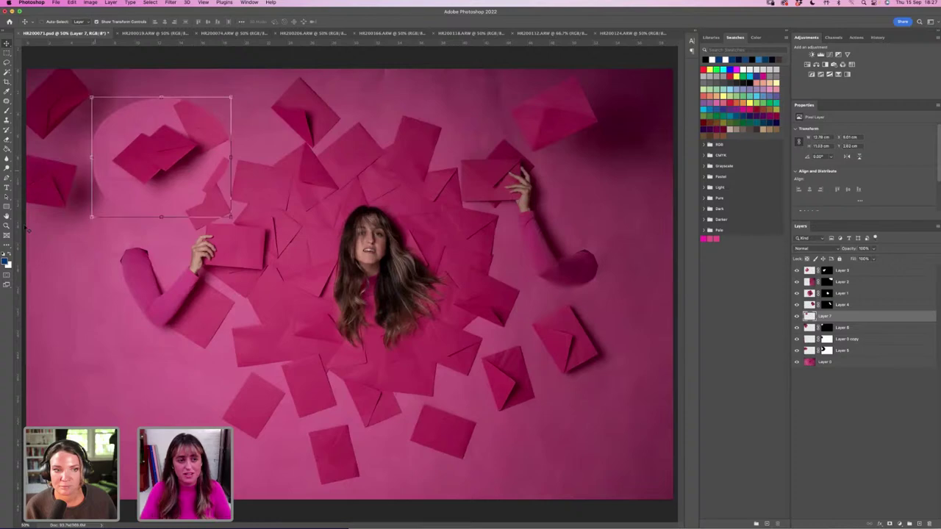
Add a mask to Layer 7, paint near the pale circle, and invert the mask.
{"action": "key", "text": "z"}
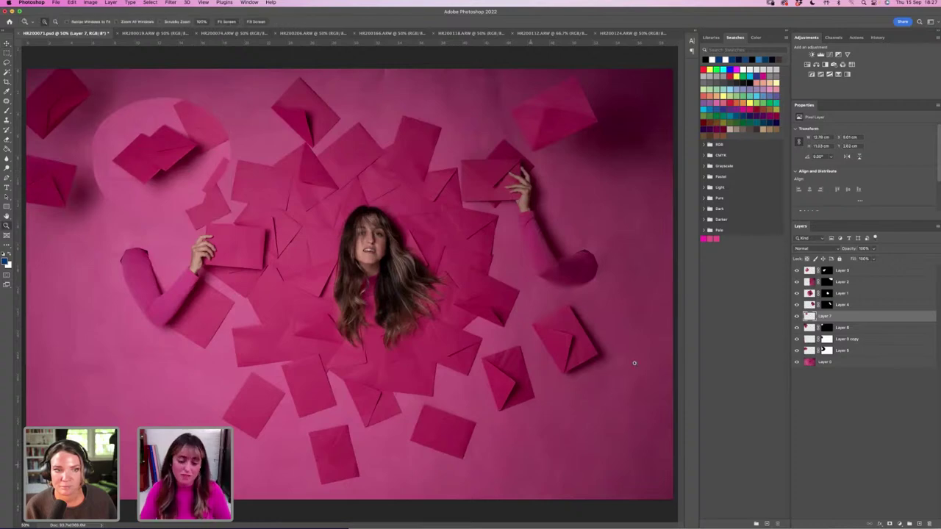
{"action": "left_click", "coordinate": [109, 142]}
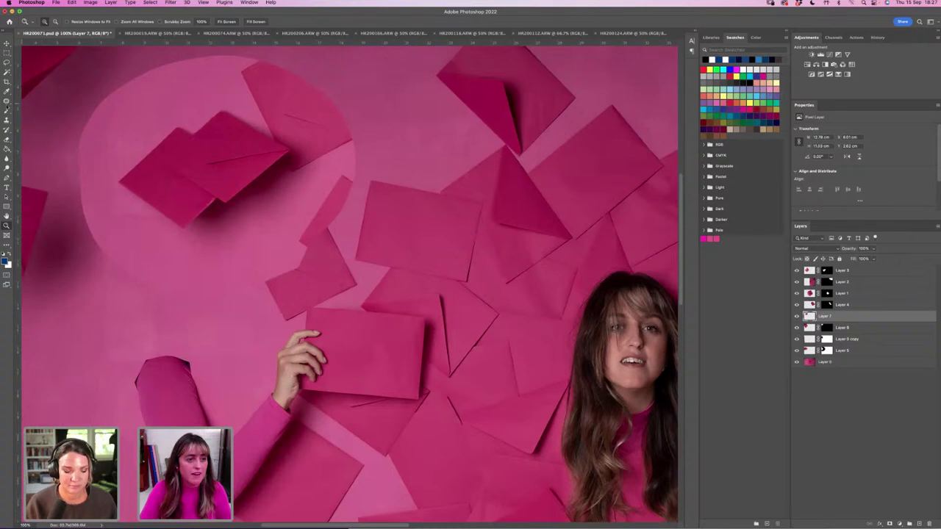
{"action": "left_click", "coordinate": [7, 109]}
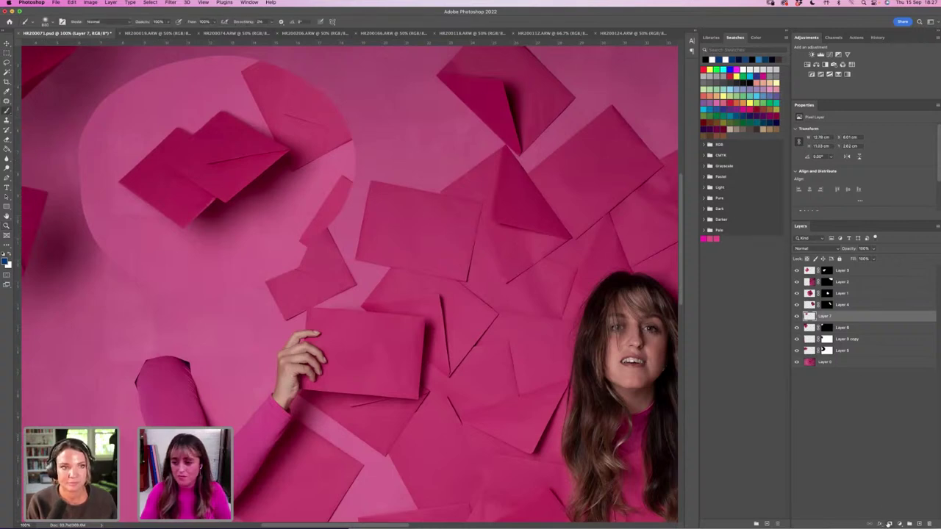
{"action": "left_click", "coordinate": [887, 524]}
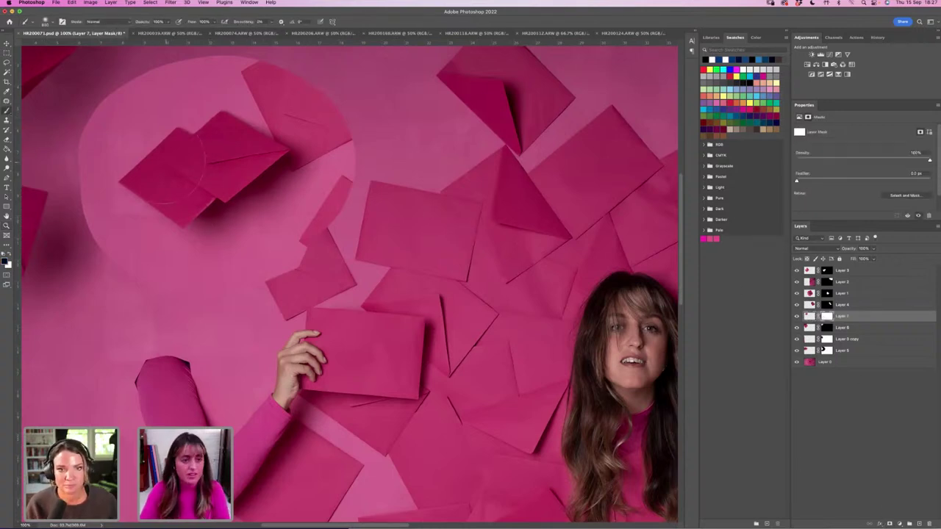
{"action": "mouse_move", "coordinate": [136, 195]}
{"action": "left_mouse_down"}
{"action": "mouse_move", "coordinate": [235, 140]}
{"action": "mouse_move", "coordinate": [283, 158]}
{"action": "mouse_move", "coordinate": [257, 192]}
{"action": "mouse_move", "coordinate": [169, 215]}
{"action": "left_mouse_up"}
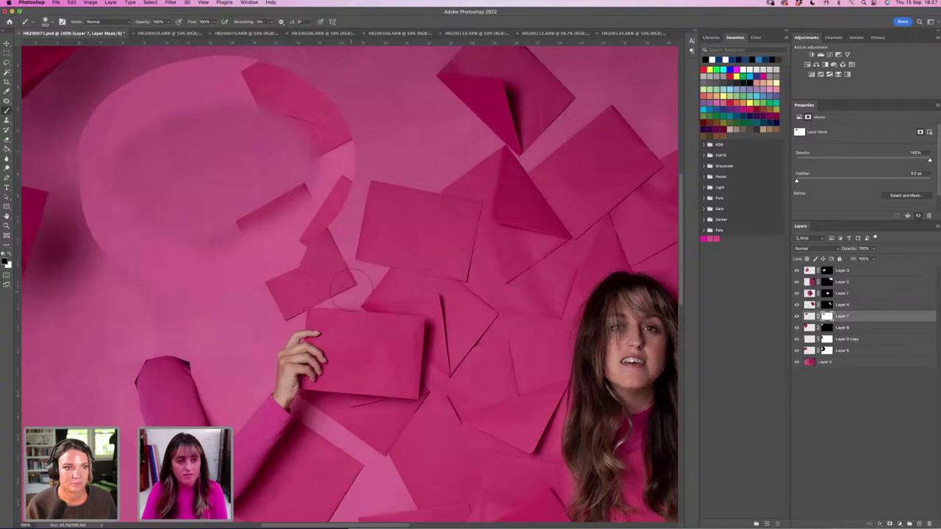
{"action": "key", "text": "super+i"}
Move Layer 7 to the top of the stack and place the envelope pair over the left arm.
{"action": "key", "text": "z"}
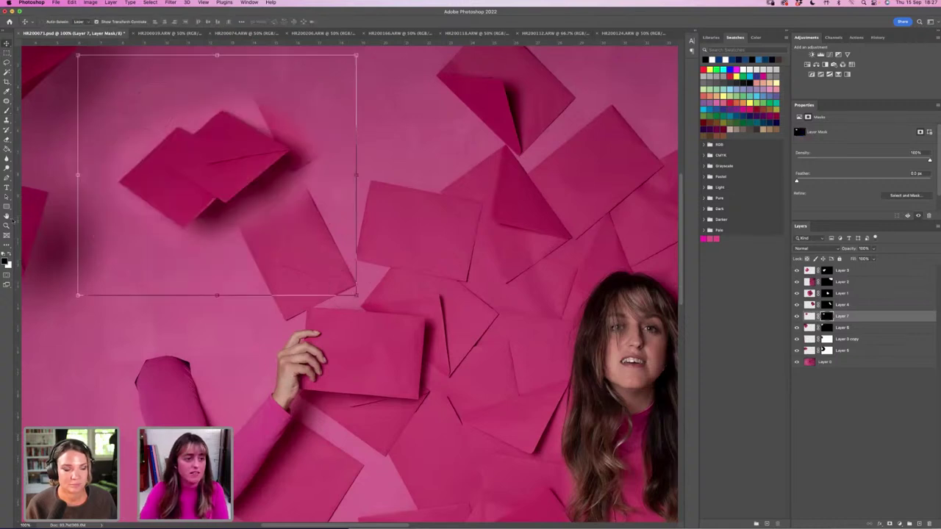
{"action": "left_click_drag", "start_coordinate": [295, 181], "coordinate": [253, 249]}
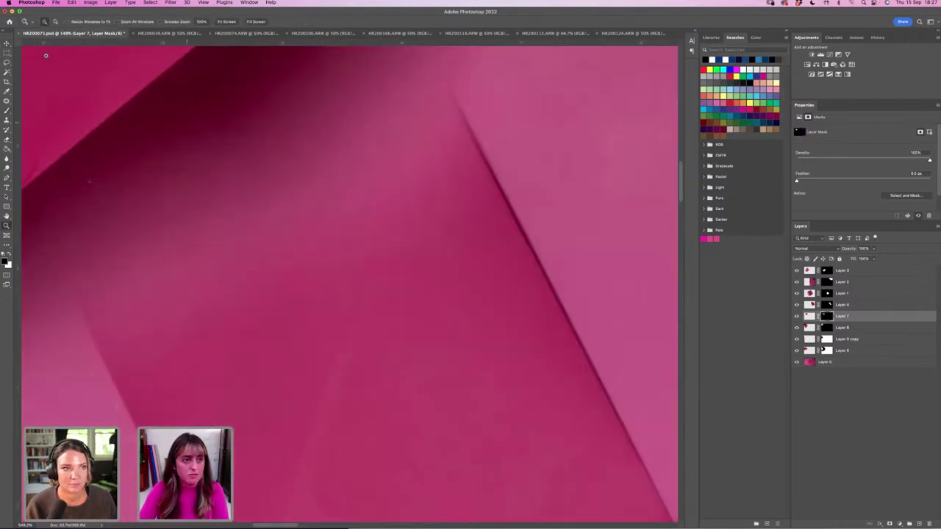
{"action": "left_click", "coordinate": [224, 21]}
{"action": "key", "text": "v"}
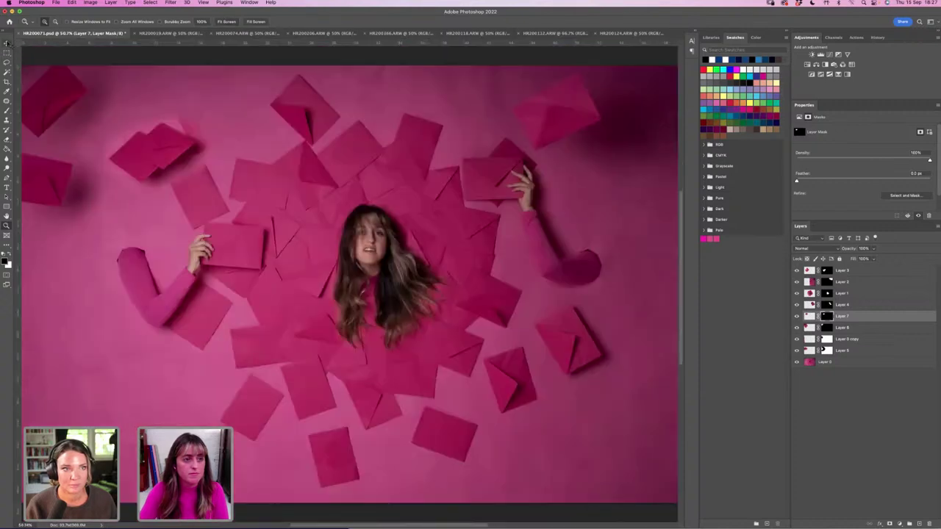
{"action": "left_click_drag", "start_coordinate": [138, 136], "coordinate": [138, 191]}
{"action": "left_click_drag", "start_coordinate": [827, 313], "coordinate": [819, 269]}
{"action": "left_click_drag", "start_coordinate": [179, 211], "coordinate": [179, 211]}
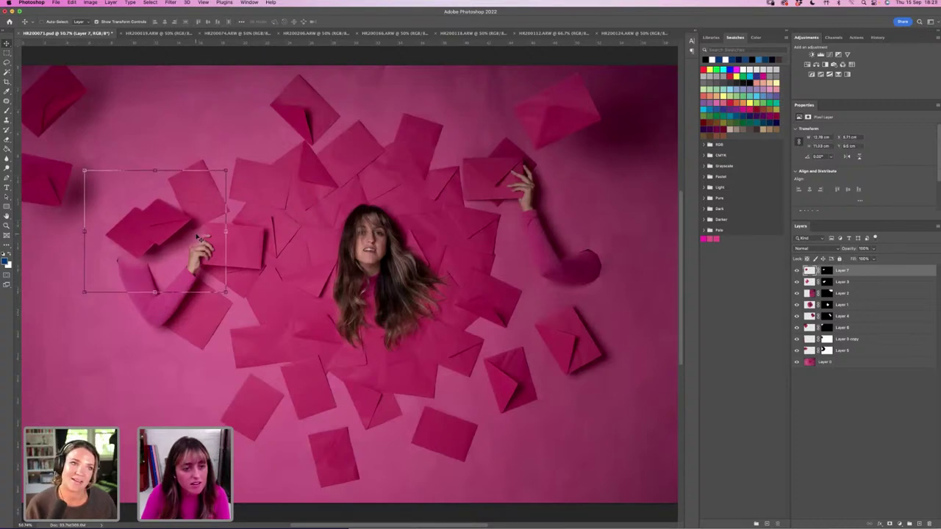
Zoom in on the left arm and draw a polygonal lasso selection around the envelope's edge.
{"action": "key", "text": "z"}
{"action": "left_click", "coordinate": [118, 273]}
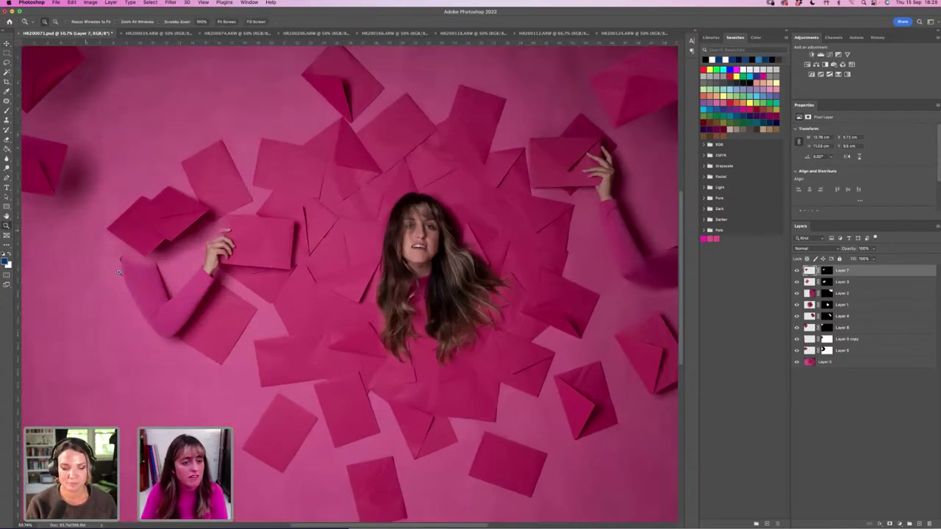
{"action": "left_click_drag", "start_coordinate": [118, 272], "coordinate": [232, 314]}
{"action": "key", "text": "b"}
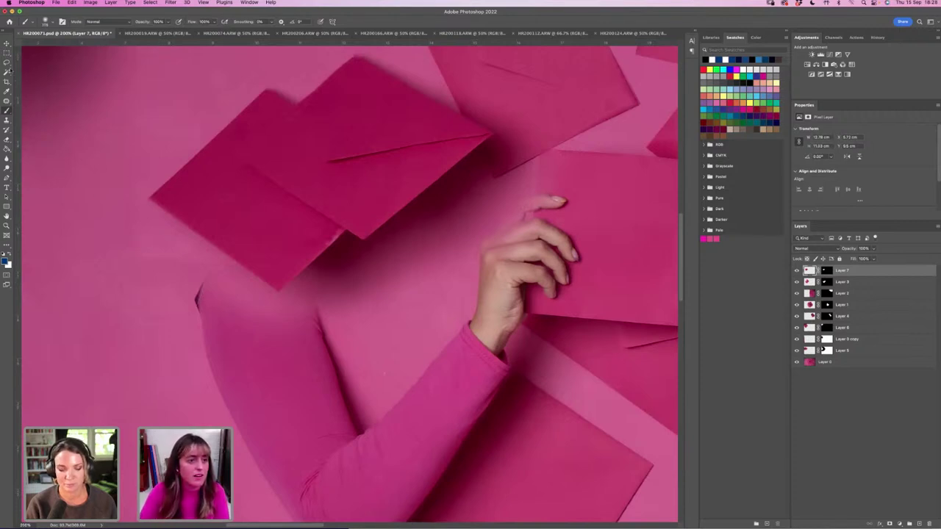
{"action": "left_click", "coordinate": [7, 62]}
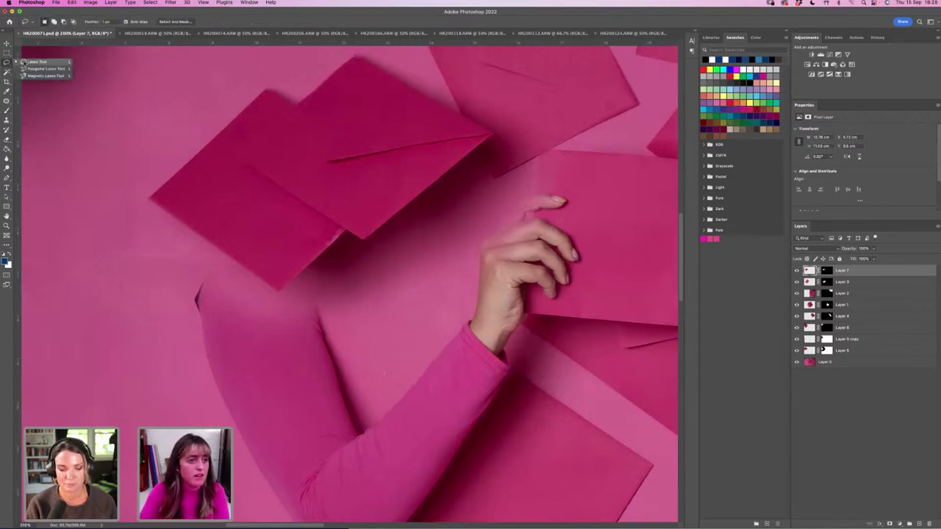
{"action": "left_click", "coordinate": [47, 69]}
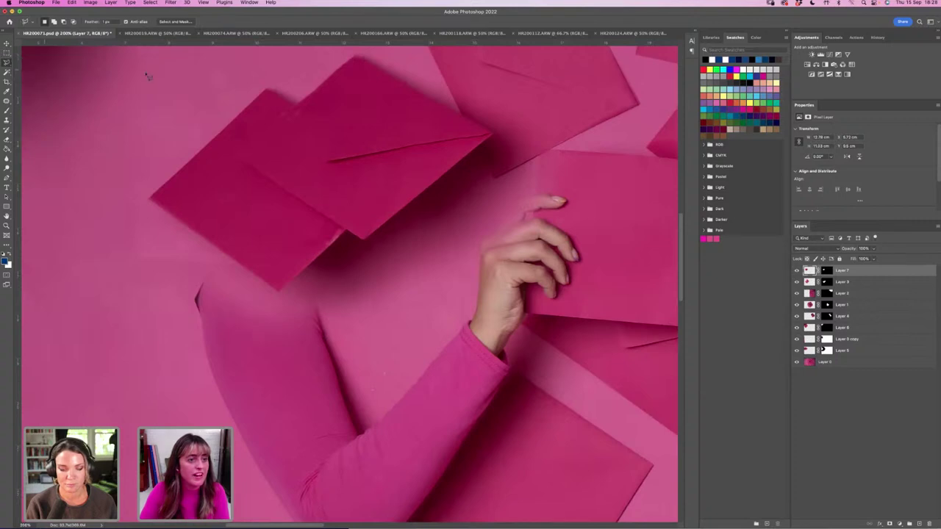
{"action": "left_click", "coordinate": [267, 92]}
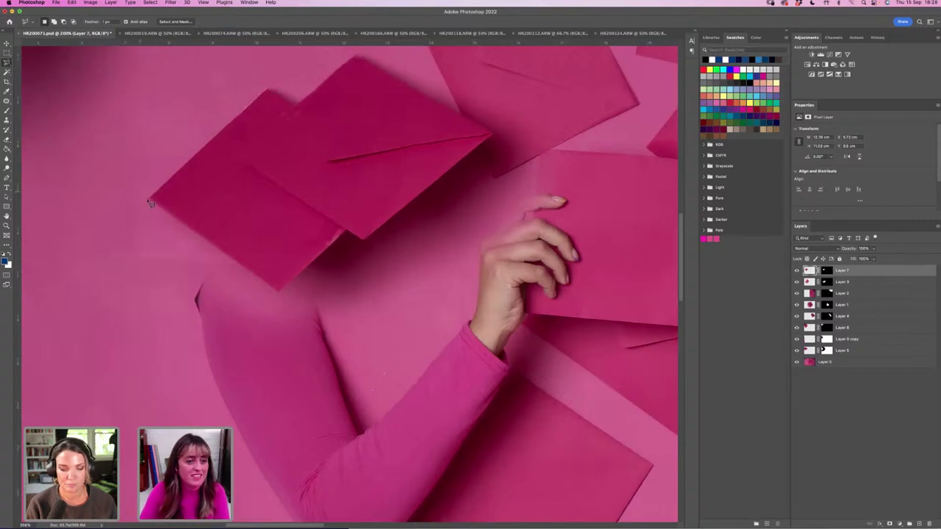
{"action": "left_click", "coordinate": [150, 198]}
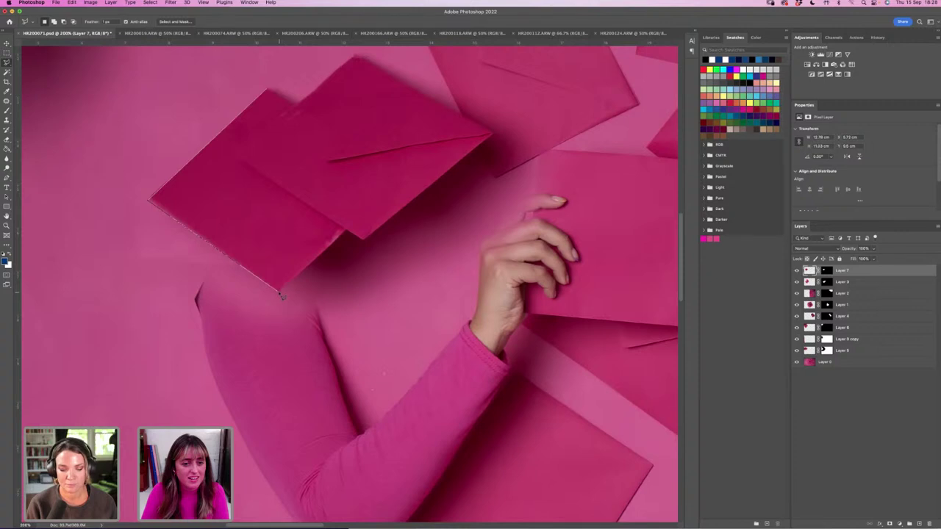
{"action": "left_click", "coordinate": [279, 291]}
{"action": "left_click", "coordinate": [355, 339]}
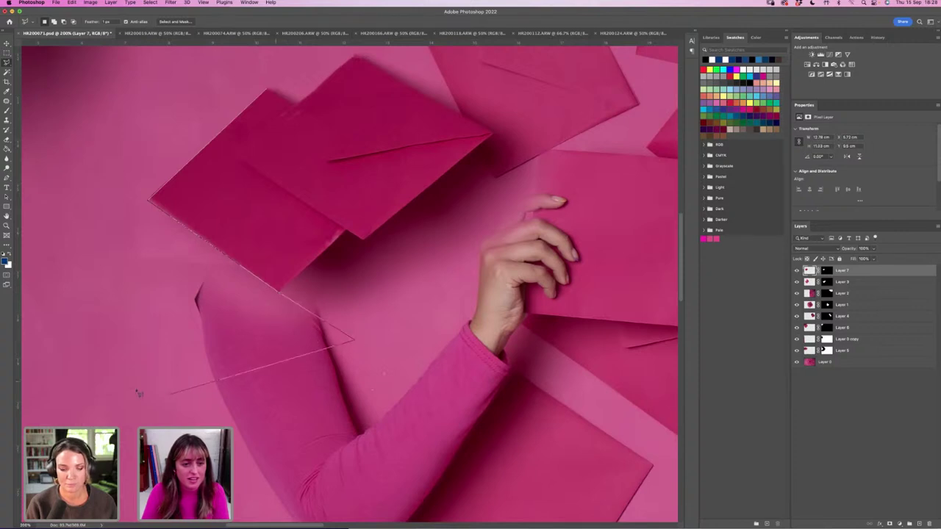
{"action": "left_click", "coordinate": [170, 393]}
{"action": "left_click", "coordinate": [19, 303]}
{"action": "key", "text": "BackSpace"}
{"action": "left_click", "coordinate": [33, 146]}
{"action": "left_click", "coordinate": [156, 52]}
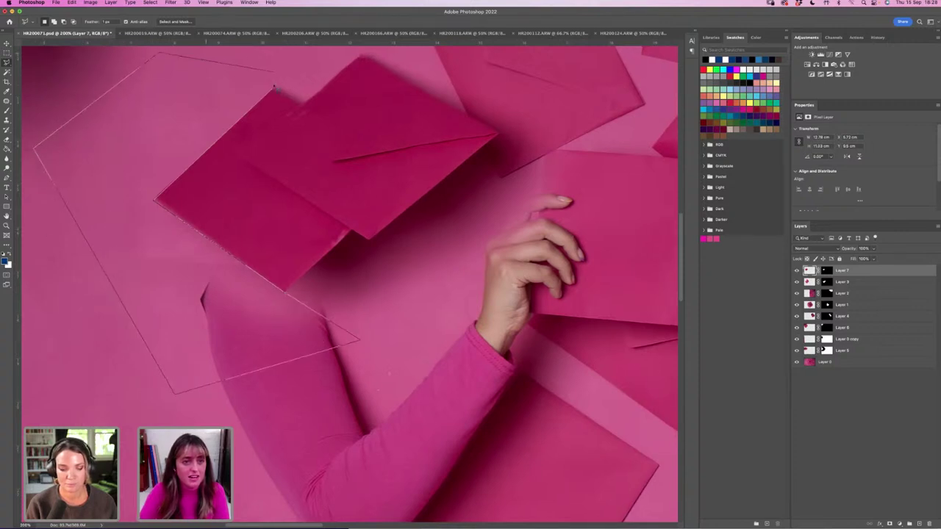
{"action": "left_click", "coordinate": [272, 90]}
Fill the selection on Layer 7's mask with black so the arm shows, then deselect.
{"action": "key", "text": "b"}
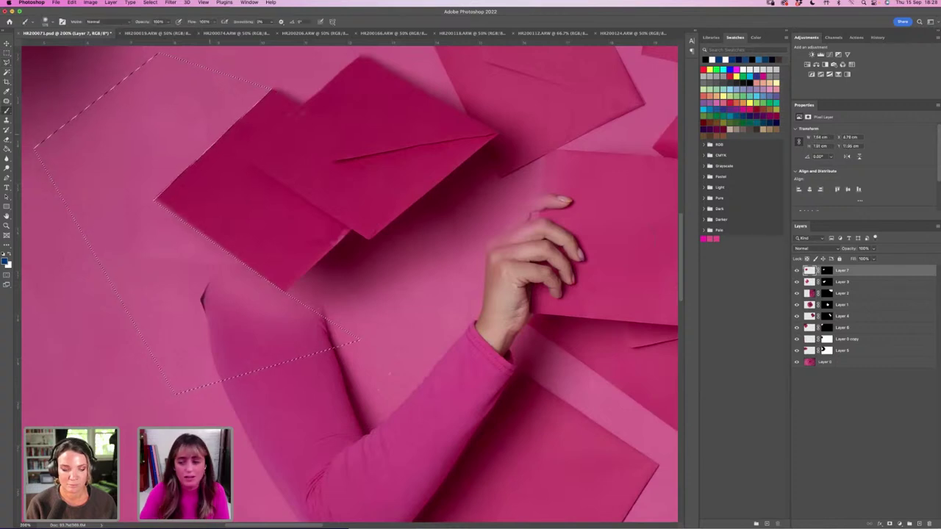
{"action": "left_click", "coordinate": [826, 271]}
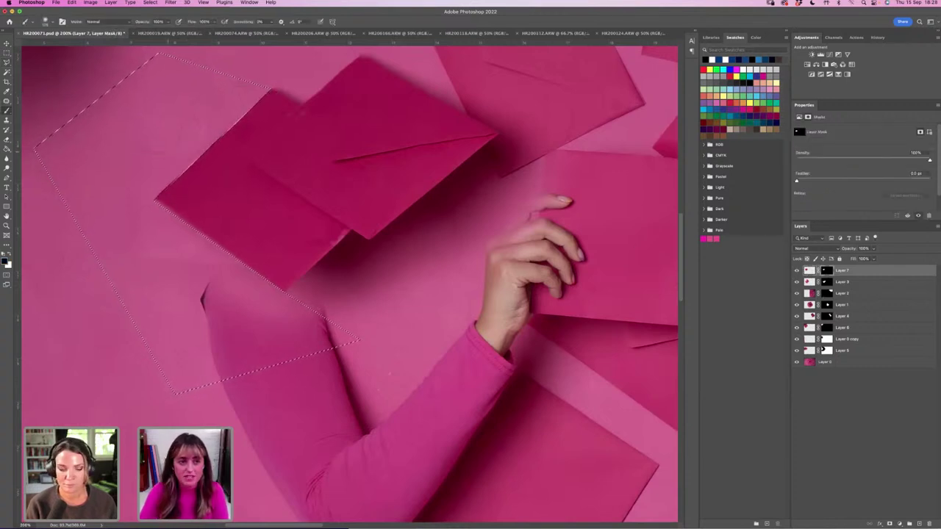
{"action": "key", "text": "alt+BackSpace"}
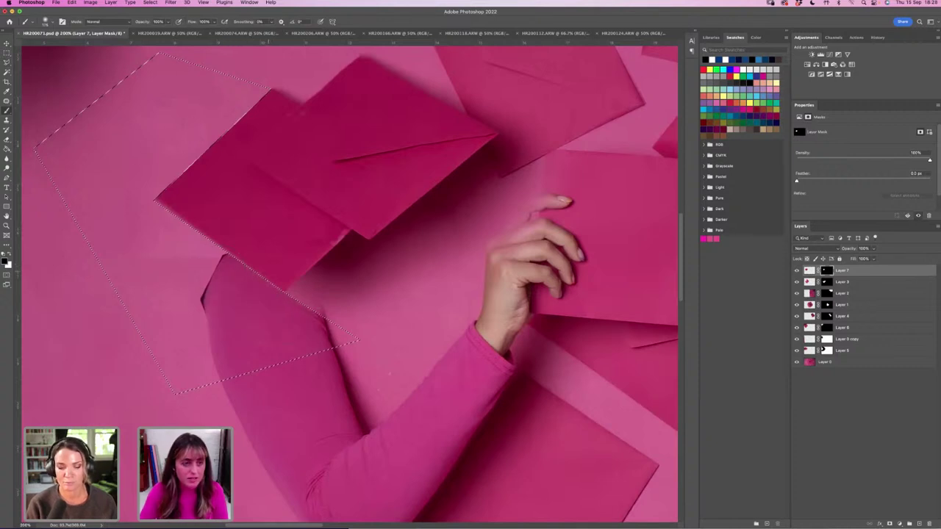
{"action": "key", "text": "ctrl+d"}
{"action": "key", "text": "m"}
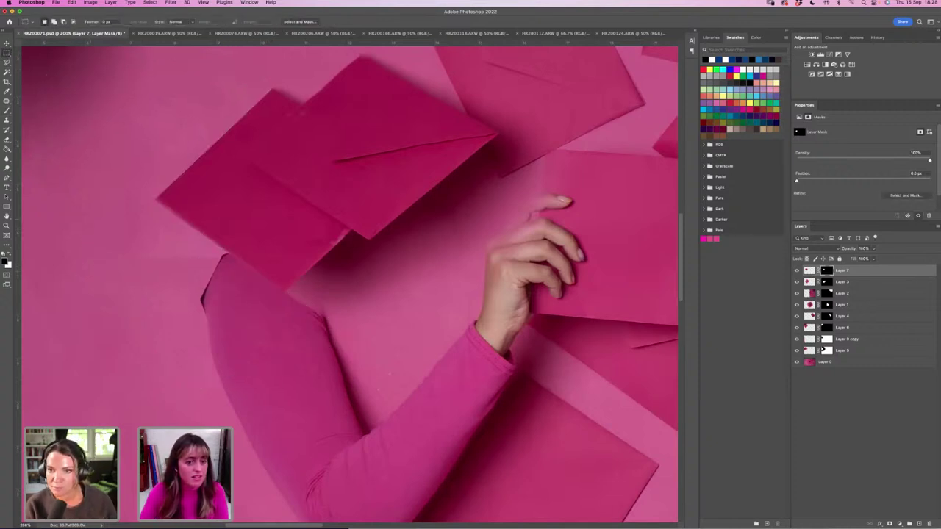
{"action": "key", "text": "z"}
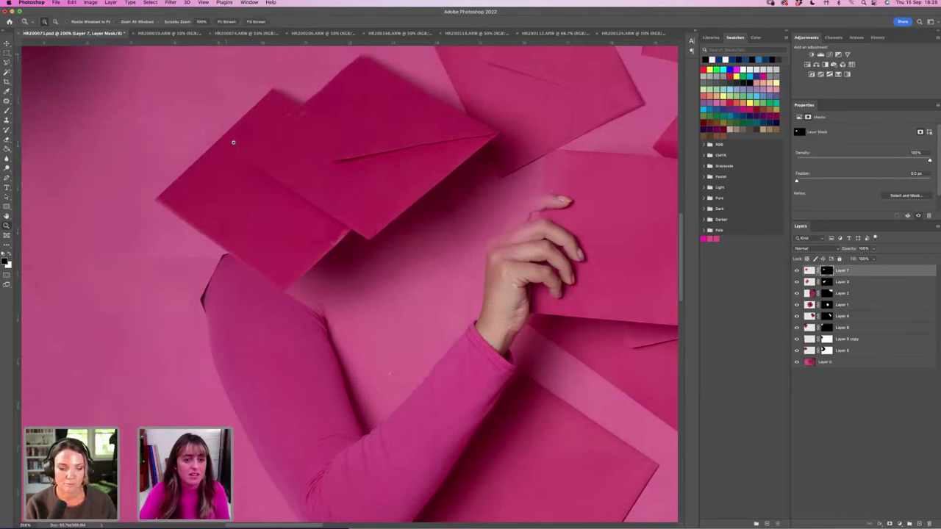
{"action": "key", "text": "b"}
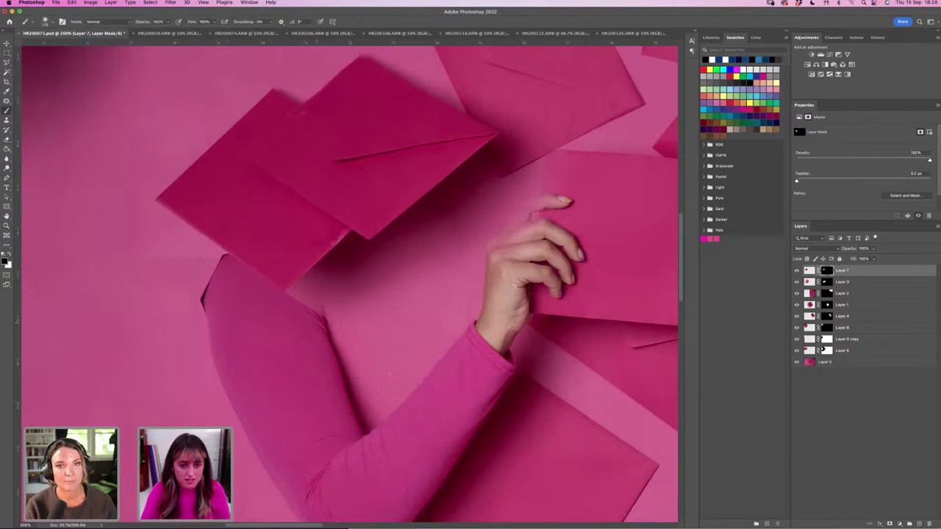
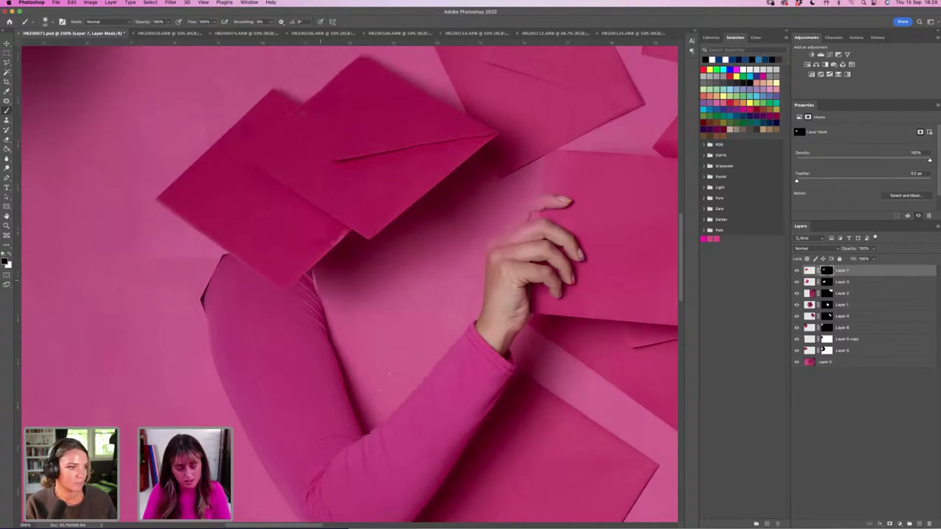
Swap the painting colours and zoom out to view the whole composite.
{"action": "key", "text": "x"}
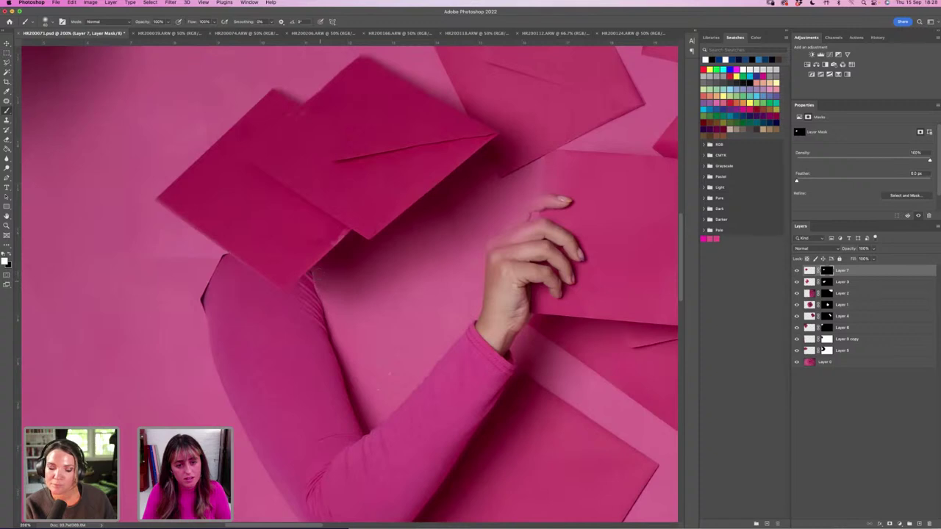
{"action": "left_click", "coordinate": [7, 227]}
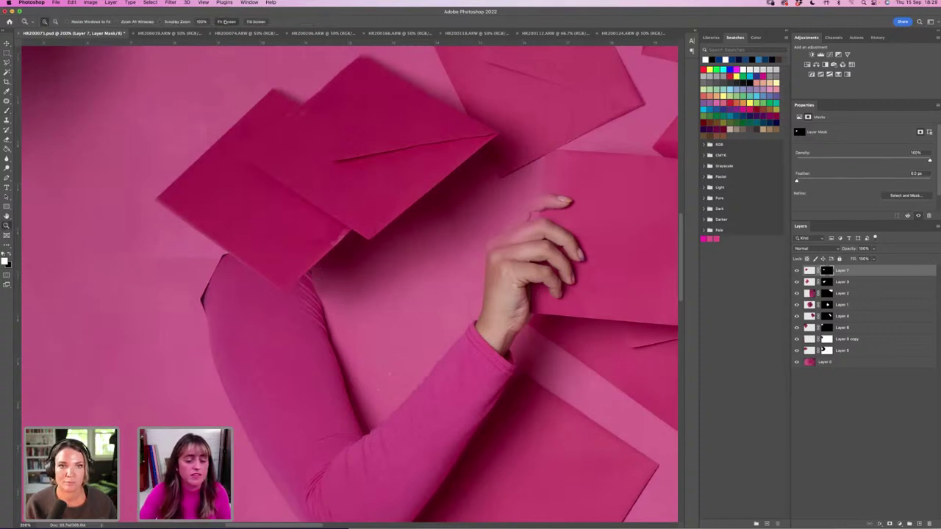
{"action": "left_click", "coordinate": [226, 21]}
{"action": "left_click", "coordinate": [381, 335], "text": "alt"}
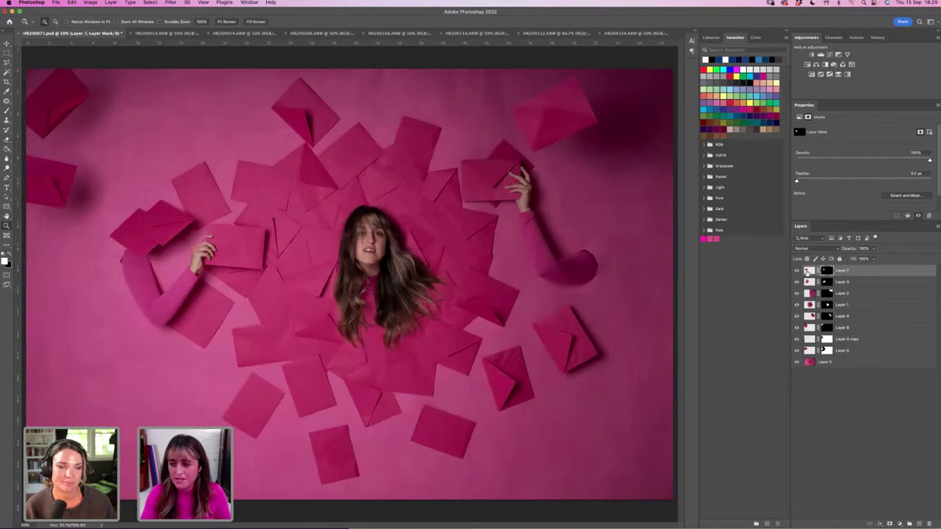
Open Brightness/Contrast on Layer 7's image and lower the brightness slightly.
{"action": "left_click", "coordinate": [810, 271]}
{"action": "left_click", "coordinate": [90, 2]}
{"action": "mouse_move", "coordinate": [98, 23]}
{"action": "left_click", "coordinate": [193, 25]}
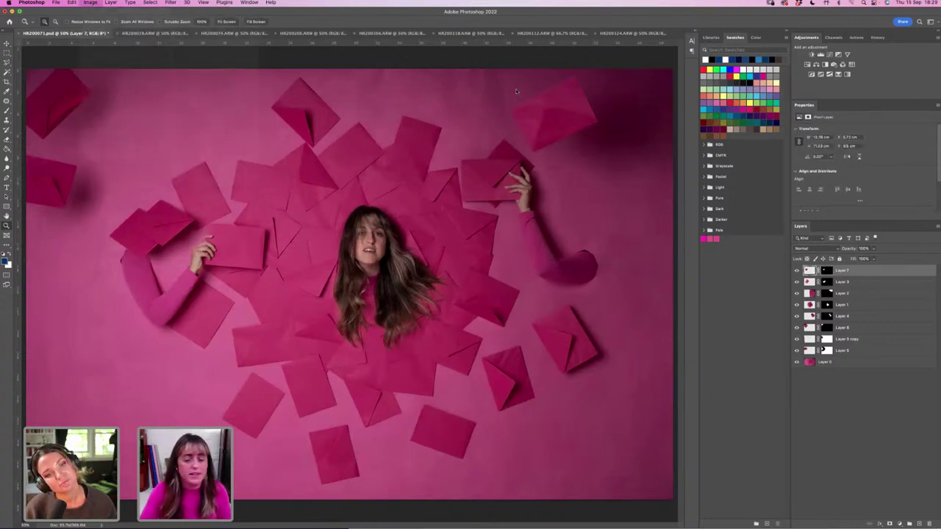
{"action": "left_click_drag", "start_coordinate": [685, 72], "coordinate": [684, 71]}
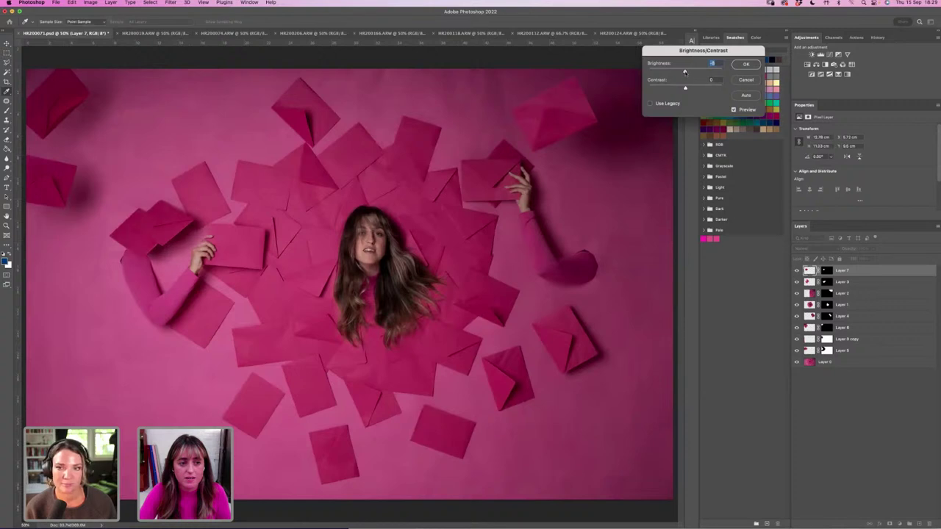
Confirm the Brightness/Contrast change and zoom out to see the full composite.
{"action": "left_click", "coordinate": [748, 66]}
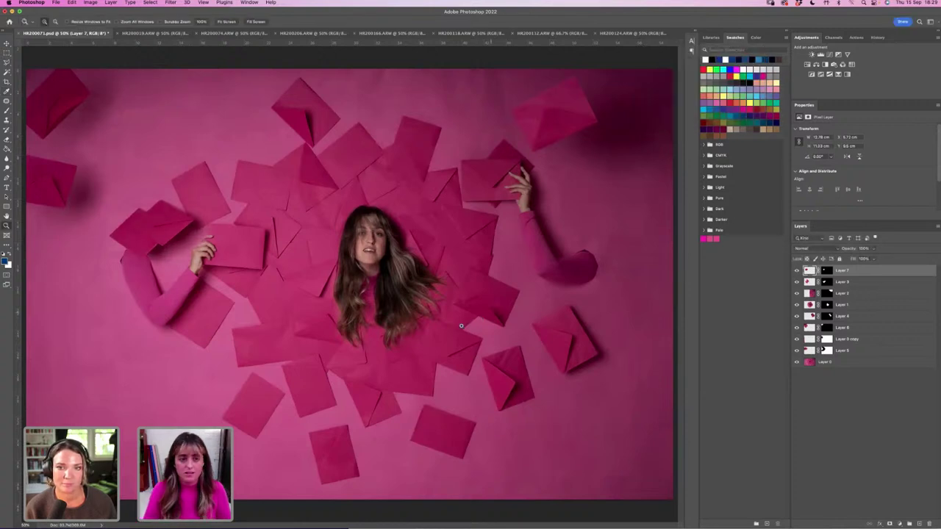
{"action": "left_click", "coordinate": [317, 305], "text": "alt"}
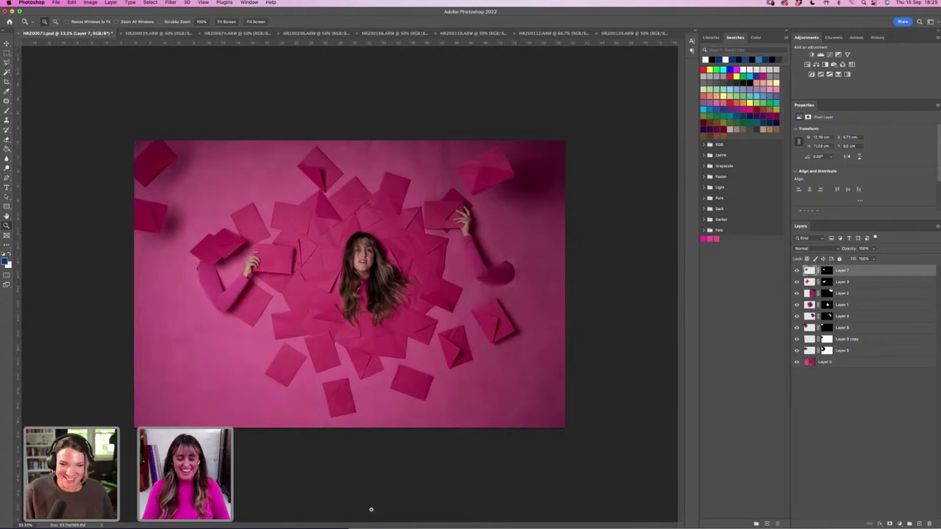
{"action": "mouse_move", "coordinate": [350, 523]}
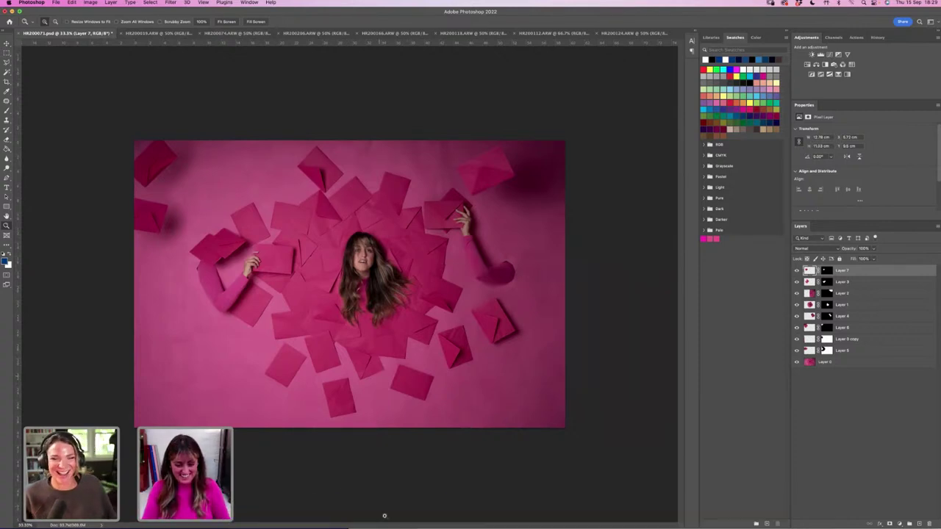
In Bridge, step to HR200125.ARW and send it to open.
{"action": "mouse_move", "coordinate": [388, 524]}
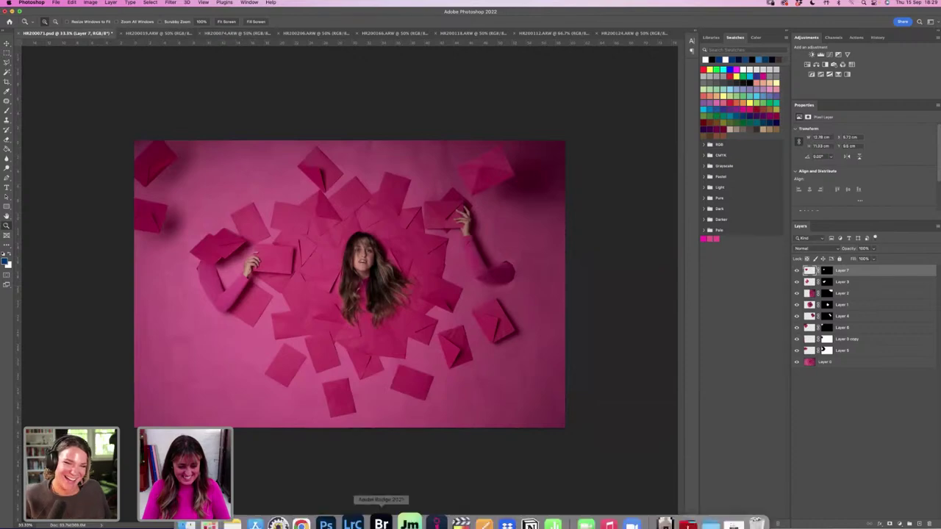
{"action": "left_click", "coordinate": [380, 508]}
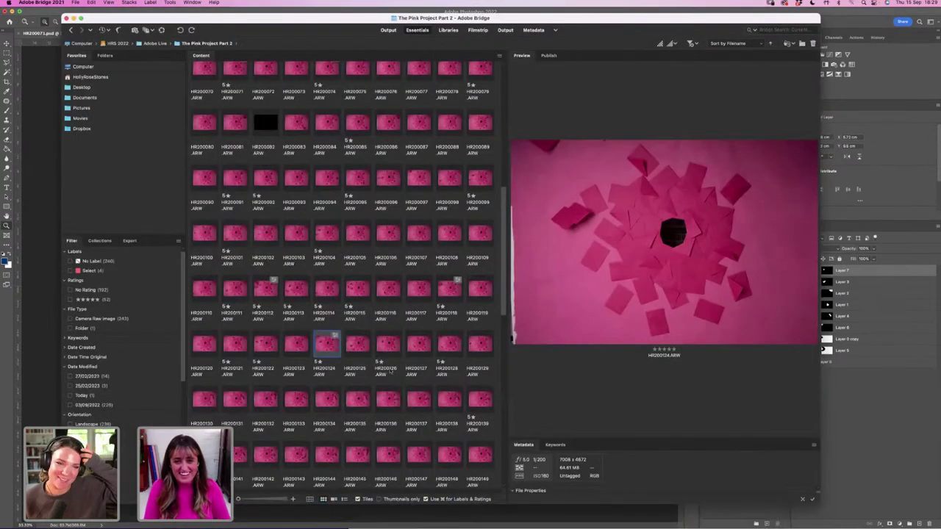
{"action": "key", "text": "Right"}
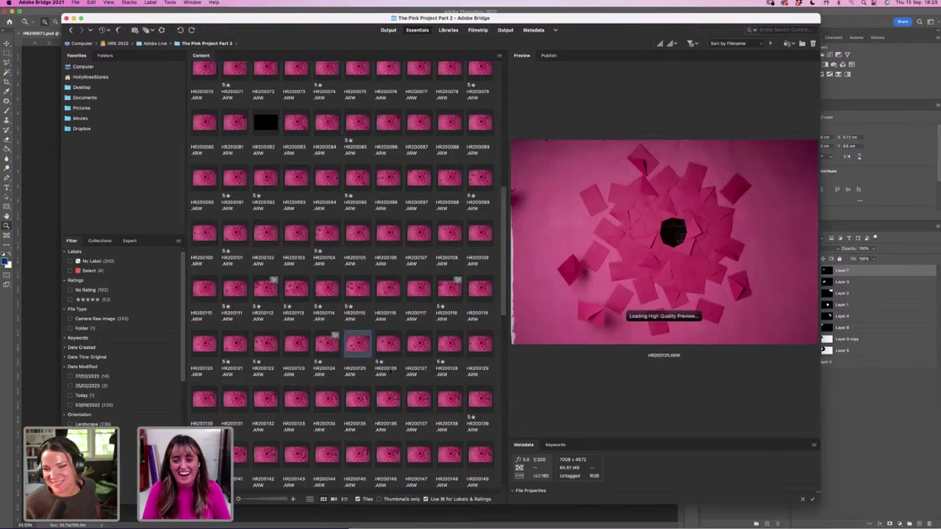
{"action": "key", "text": "super+Tab"}
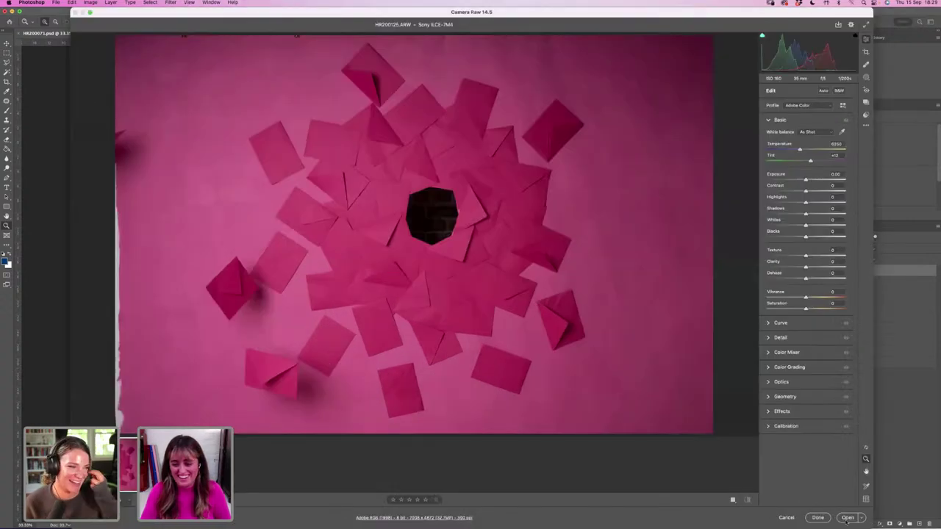
Open HR200125.ARW from Camera Raw and lasso around its left envelopes.
{"action": "left_click", "coordinate": [845, 518]}
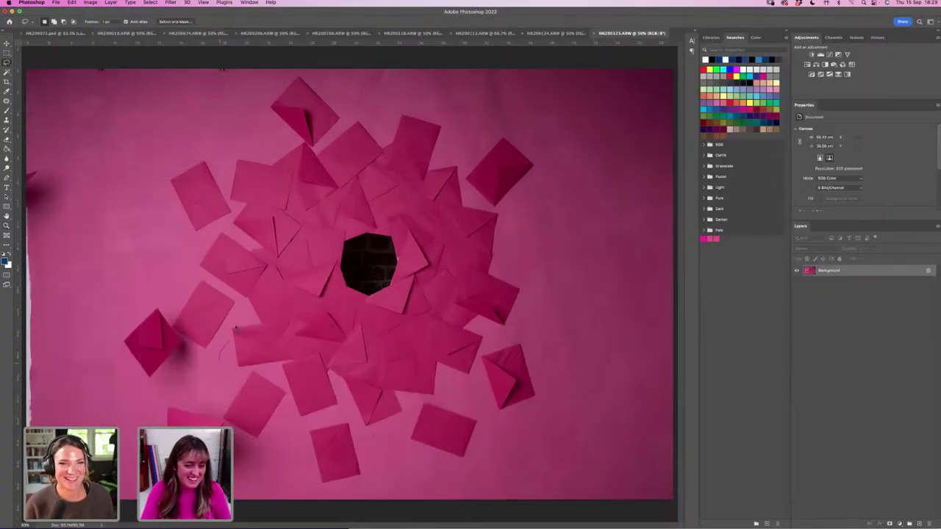
{"action": "mouse_move", "coordinate": [235, 327]}
{"action": "left_mouse_down"}
{"action": "mouse_move", "coordinate": [233, 293]}
{"action": "mouse_move", "coordinate": [193, 274]}
{"action": "mouse_move", "coordinate": [138, 299]}
{"action": "mouse_move", "coordinate": [112, 351]}
{"action": "mouse_move", "coordinate": [150, 396]}
{"action": "mouse_move", "coordinate": [153, 420]}
{"action": "left_mouse_up"}
{"action": "mouse_move", "coordinate": [254, 509]}
{"action": "left_mouse_down"}
{"action": "mouse_move", "coordinate": [280, 454]}
{"action": "mouse_move", "coordinate": [271, 434]}
{"action": "mouse_move", "coordinate": [290, 396]}
{"action": "mouse_move", "coordinate": [256, 368]}
{"action": "mouse_move", "coordinate": [221, 375]}
{"action": "left_mouse_up"}
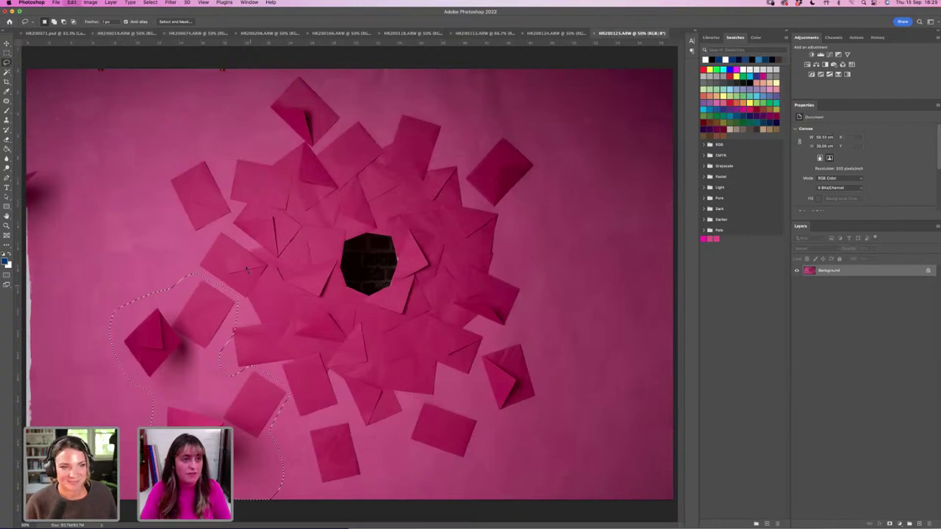
{"action": "left_click", "coordinate": [71, 2]}
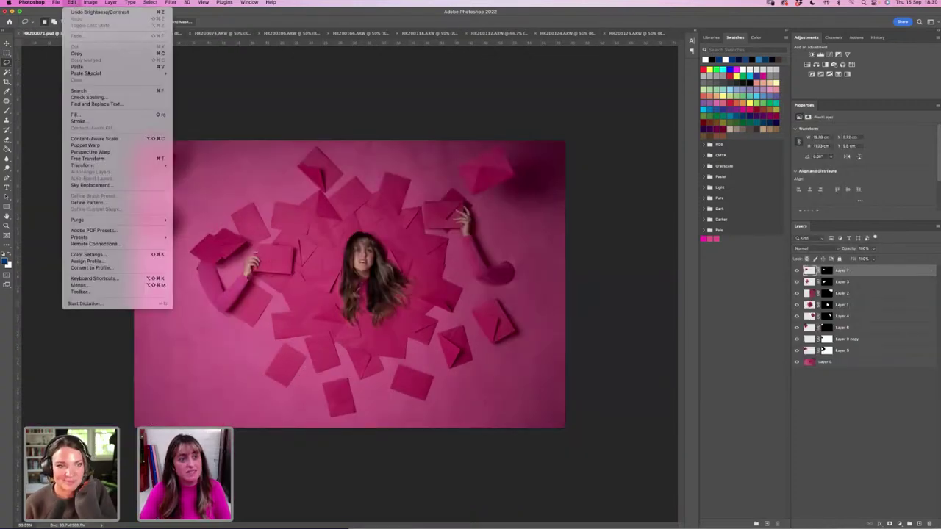
Paste the envelopes in place as Layer 8 and add a white layer mask.
{"action": "mouse_move", "coordinate": [88, 74]}
{"action": "left_click", "coordinate": [199, 81]}
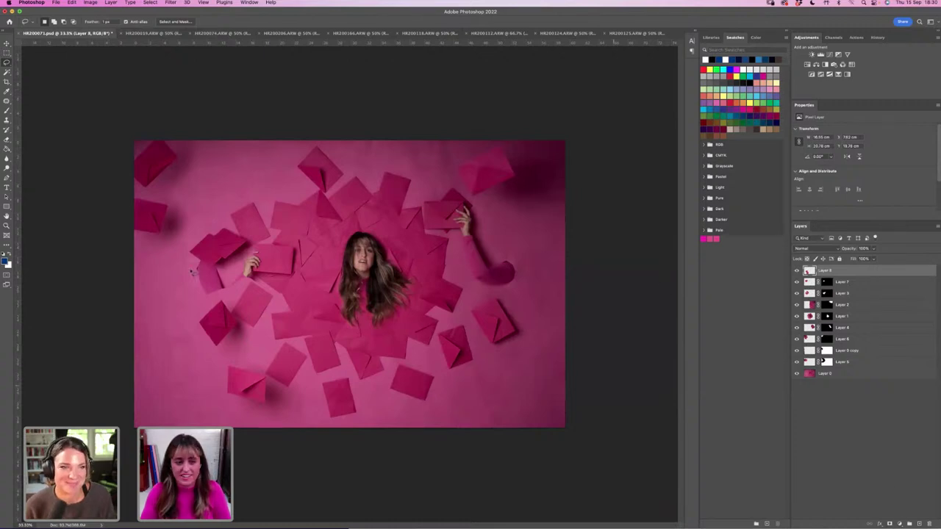
{"action": "left_click", "coordinate": [889, 524]}
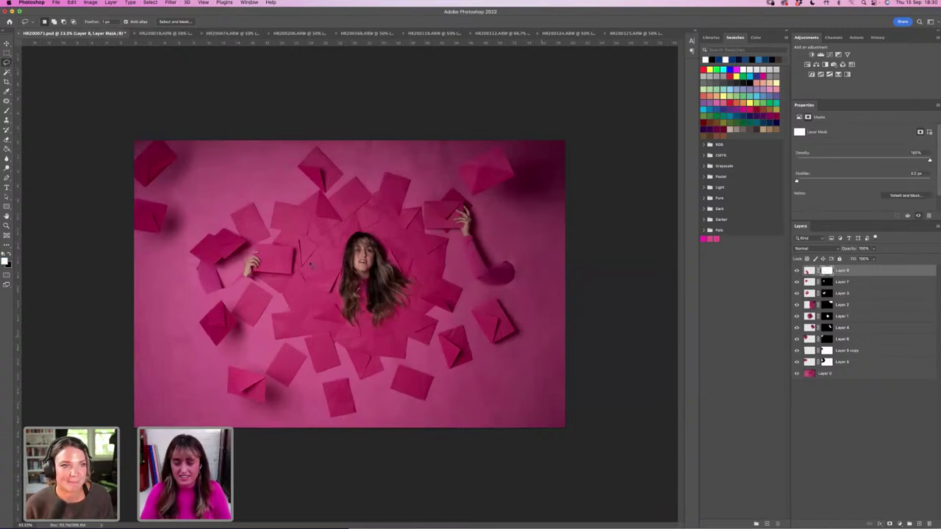
{"action": "key", "text": "b"}
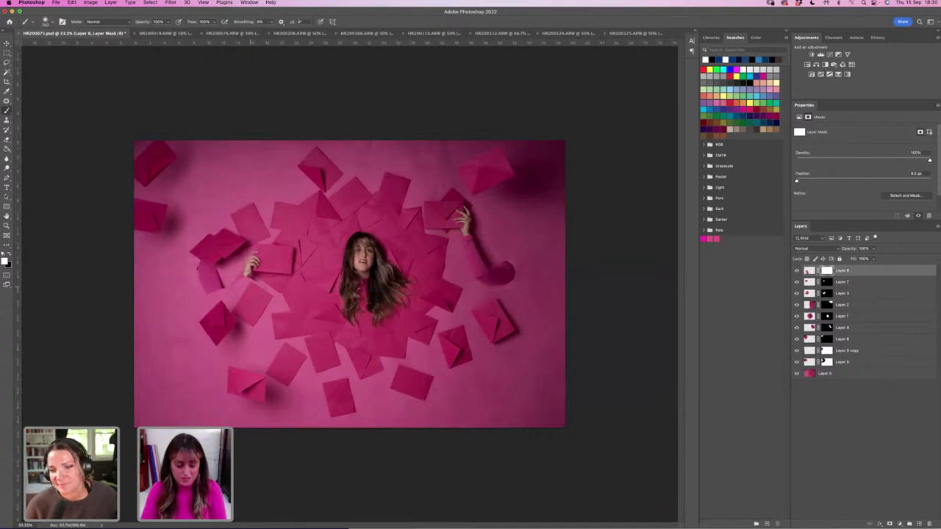
Try a black mask stroke, undo it, and zoom to 100% on the left envelopes.
{"action": "key", "text": "x"}
{"action": "mouse_move", "coordinate": [244, 283]}
{"action": "left_mouse_down"}
{"action": "mouse_move", "coordinate": [234, 328]}
{"action": "mouse_move", "coordinate": [217, 301]}
{"action": "left_mouse_up"}
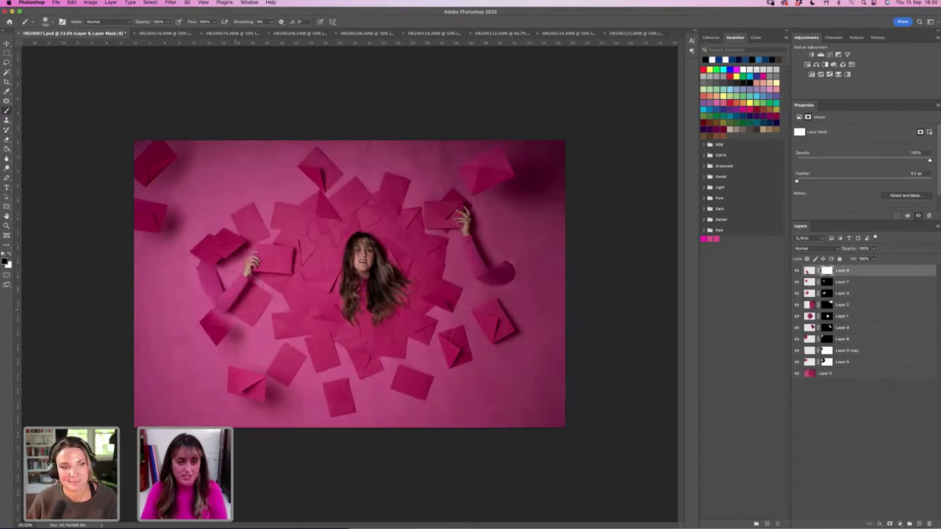
{"action": "key", "text": "super+z"}
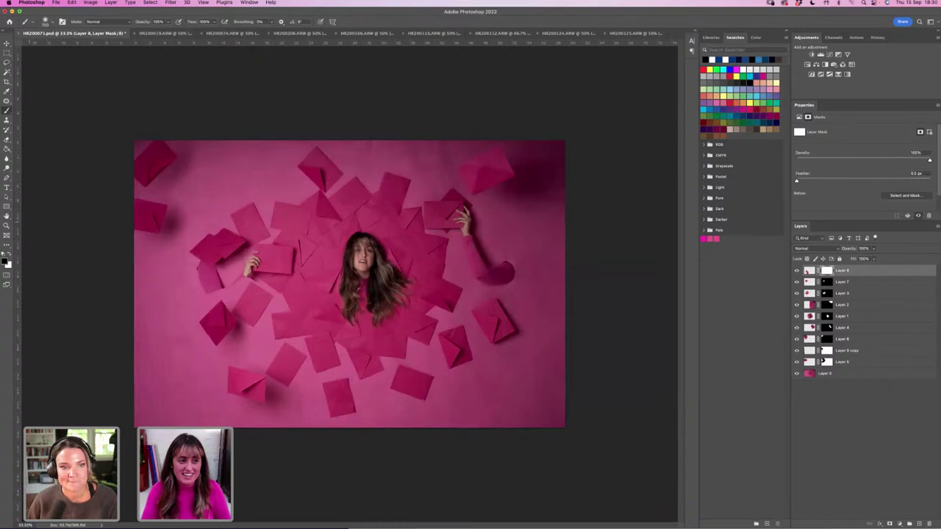
{"action": "key", "text": "z"}
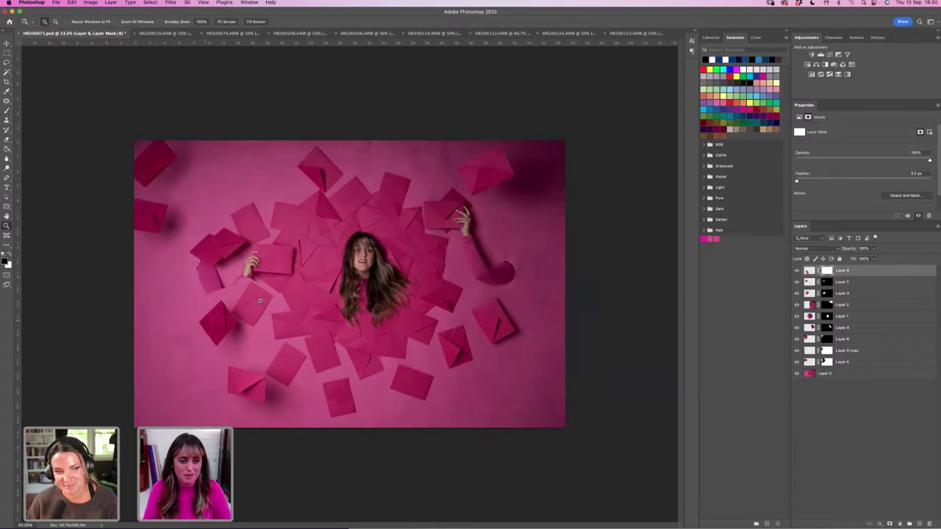
{"action": "key", "text": "super+equal"}
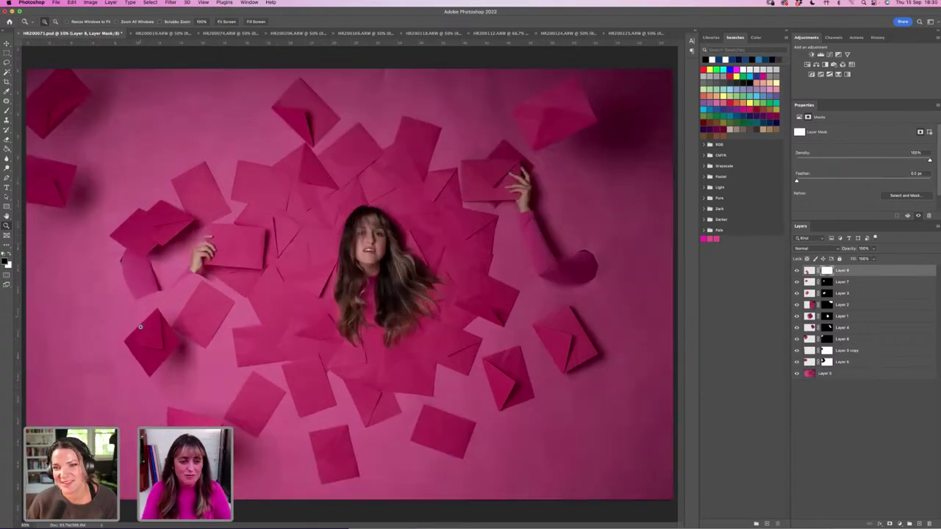
{"action": "left_click_drag", "start_coordinate": [140, 326], "coordinate": [263, 282]}
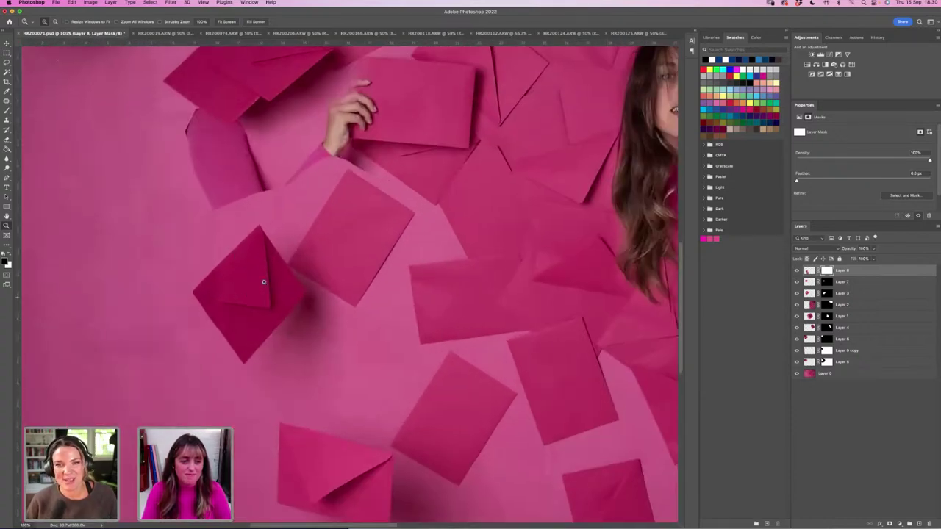
Paint Layer 8's mask around the dark envelope and sleeve, then invert it to black.
{"action": "left_click", "coordinate": [8, 110]}
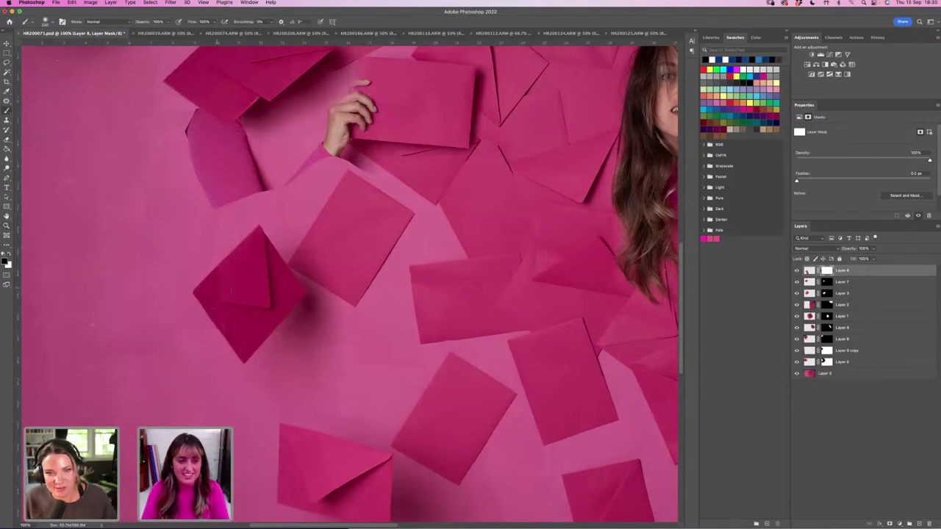
{"action": "mouse_move", "coordinate": [205, 291]}
{"action": "left_mouse_down"}
{"action": "mouse_move", "coordinate": [254, 240]}
{"action": "mouse_move", "coordinate": [301, 301]}
{"action": "mouse_move", "coordinate": [239, 353]}
{"action": "mouse_move", "coordinate": [209, 305]}
{"action": "mouse_move", "coordinate": [250, 324]}
{"action": "mouse_move", "coordinate": [265, 273]}
{"action": "left_mouse_up"}
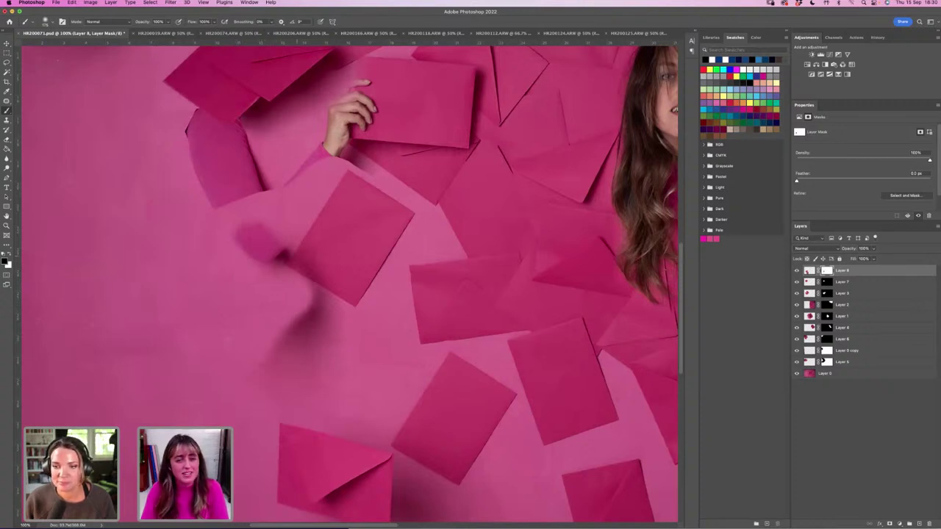
{"action": "mouse_move", "coordinate": [287, 254]}
{"action": "left_mouse_down"}
{"action": "mouse_move", "coordinate": [301, 239]}
{"action": "mouse_move", "coordinate": [324, 299]}
{"action": "left_mouse_up"}
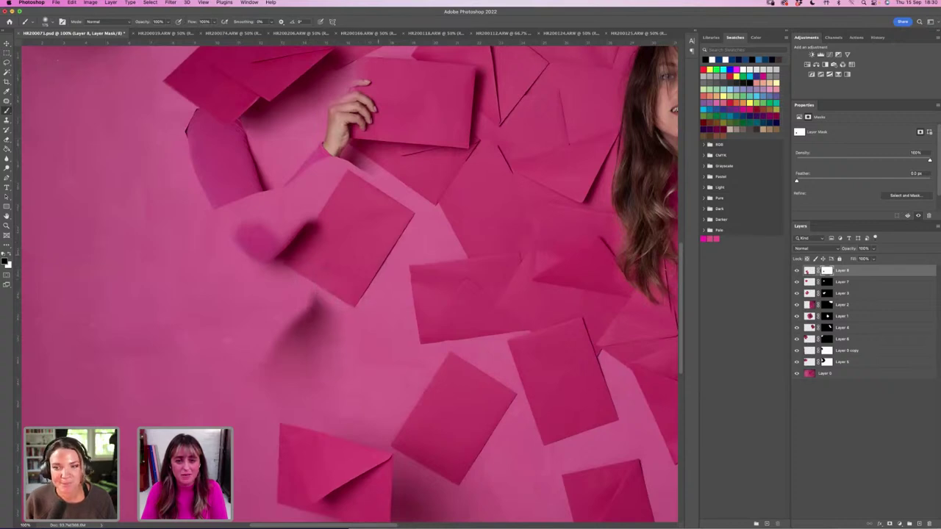
{"action": "left_click_drag", "start_coordinate": [363, 171], "coordinate": [294, 231]}
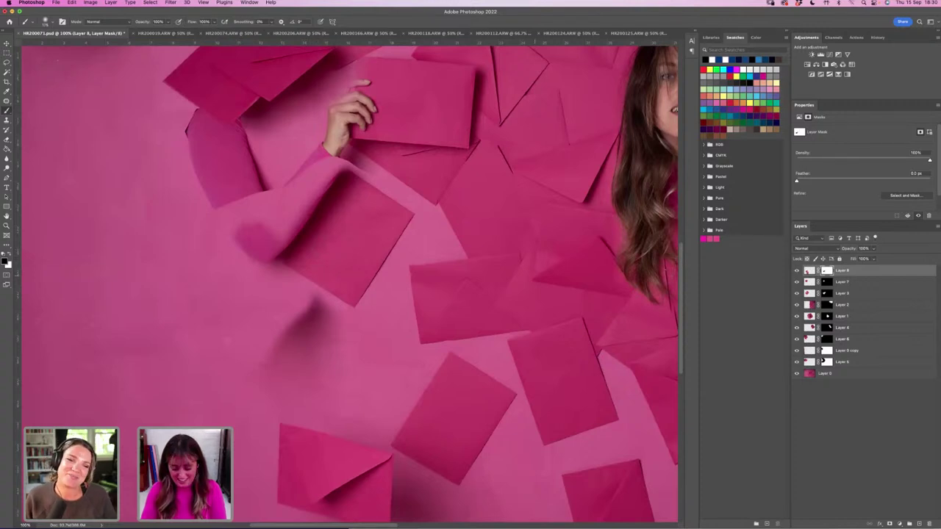
{"action": "key", "text": "super+i"}
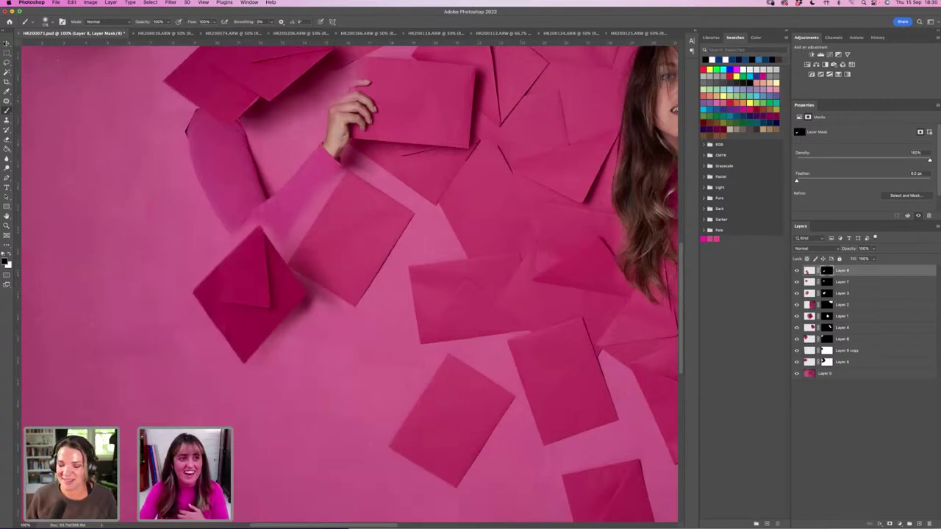
Move Layer 8 down-left to uncover the arm, then zoom to the lower-left envelope.
{"action": "key", "text": "v"}
{"action": "mouse_move", "coordinate": [358, 283]}
{"action": "left_mouse_down"}
{"action": "mouse_move", "coordinate": [337, 343]}
{"action": "mouse_move", "coordinate": [355, 256]}
{"action": "mouse_move", "coordinate": [334, 294]}
{"action": "mouse_move", "coordinate": [331, 353]}
{"action": "mouse_move", "coordinate": [333, 334]}
{"action": "left_mouse_up"}
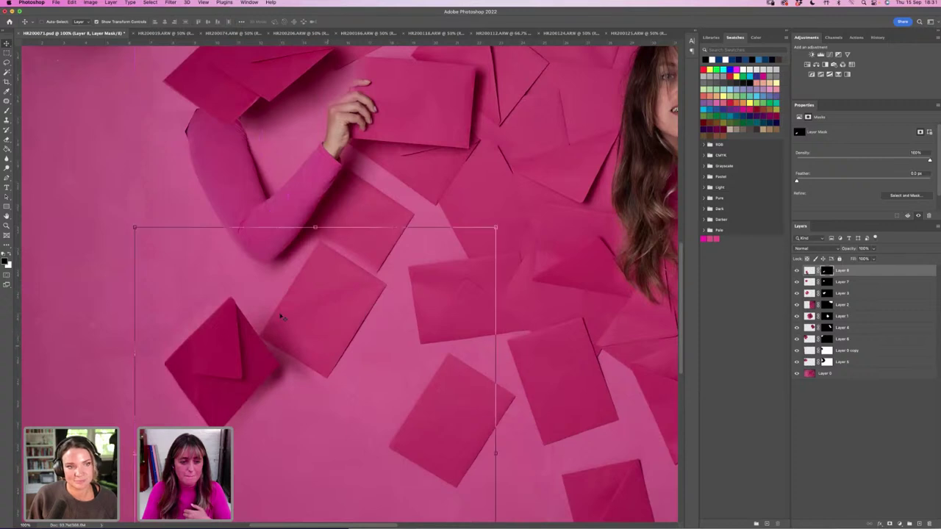
{"action": "key", "text": "z"}
{"action": "left_click", "coordinate": [228, 21]}
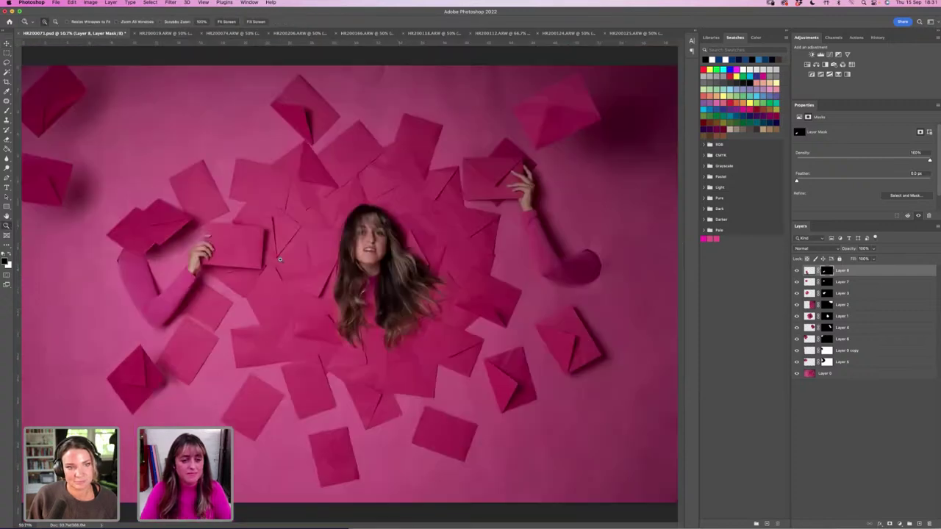
{"action": "left_click_drag", "start_coordinate": [147, 382], "coordinate": [229, 317]}
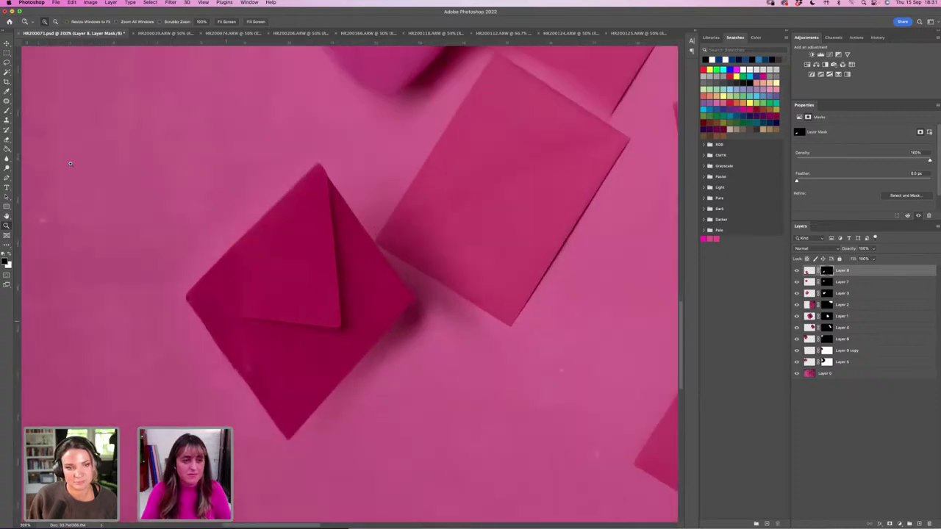
Draw a Polygonal Lasso selection around the diamond envelope's four corners.
{"action": "left_click", "coordinate": [6, 62]}
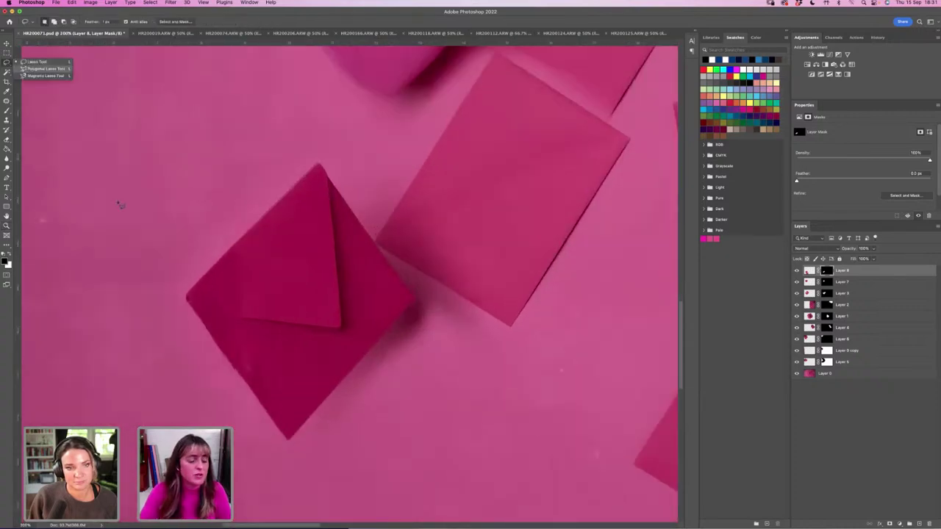
{"action": "left_click", "coordinate": [190, 301]}
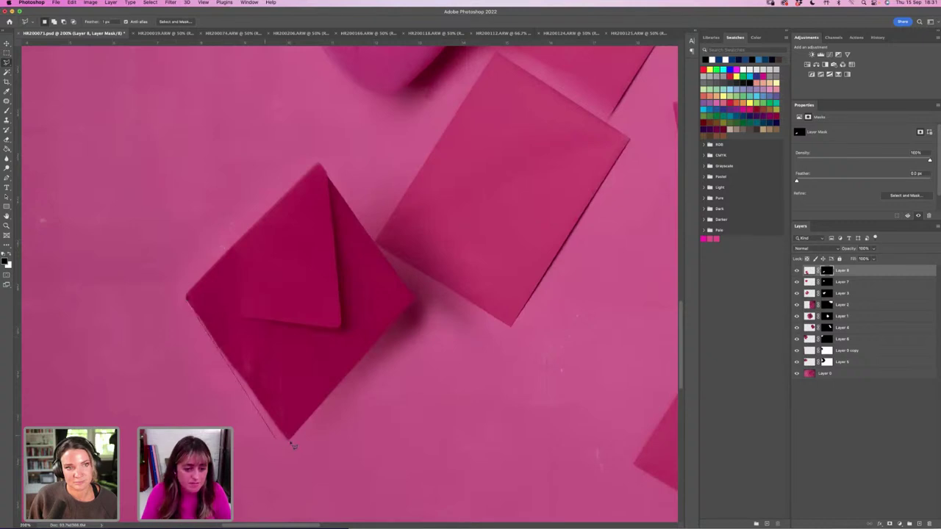
{"action": "left_click", "coordinate": [288, 440]}
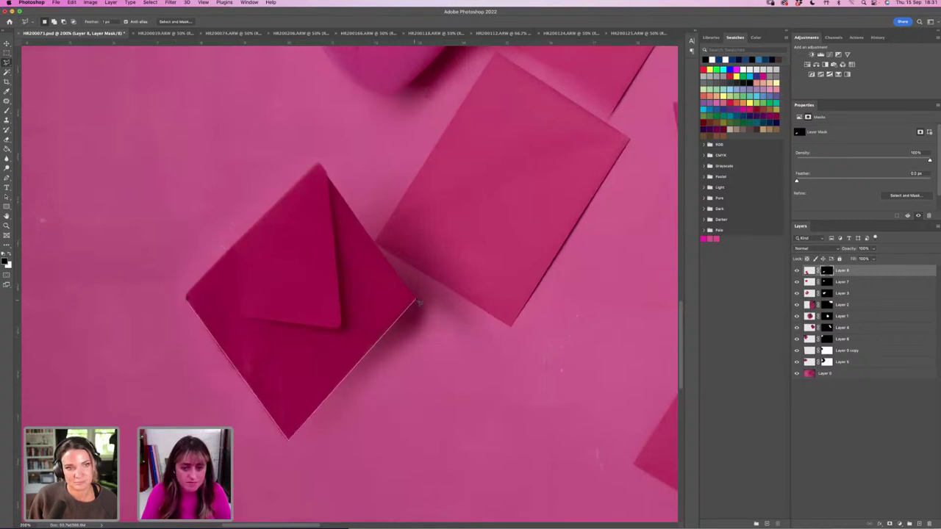
{"action": "left_click", "coordinate": [416, 297]}
{"action": "left_click", "coordinate": [330, 177]}
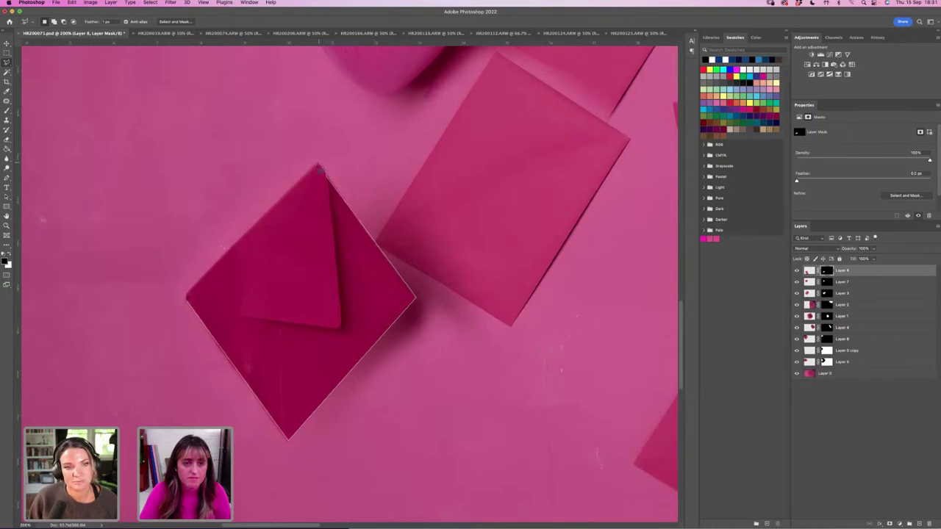
{"action": "left_click", "coordinate": [318, 167]}
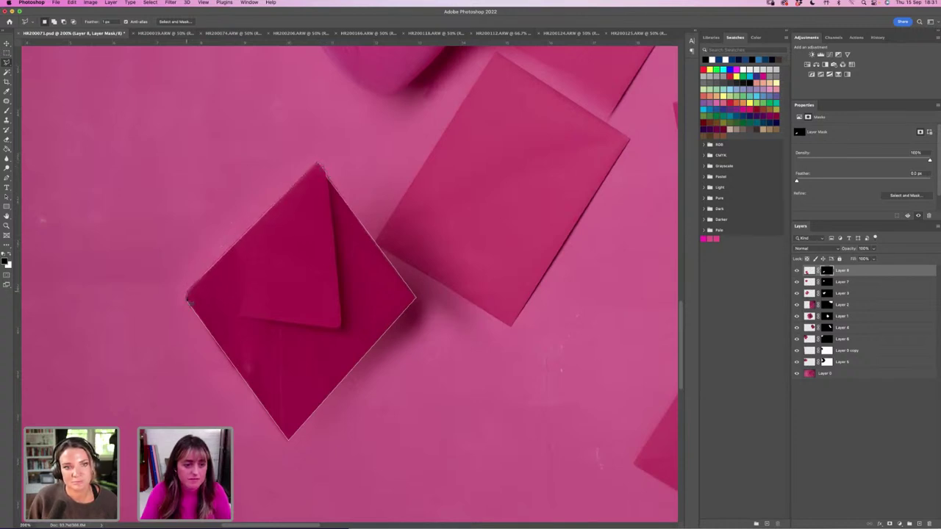
{"action": "left_click", "coordinate": [188, 303]}
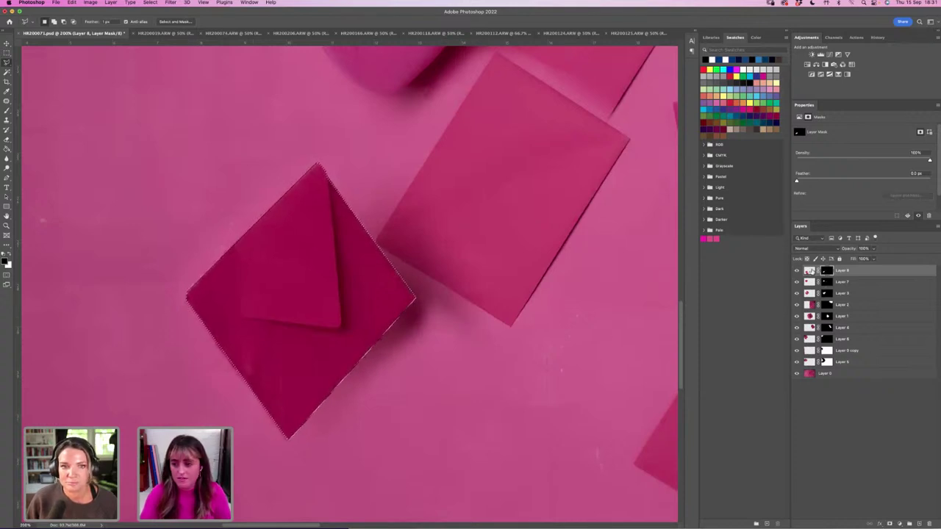
Invert the selection and paint black on Layer 8's mask to hide the pink card.
{"action": "left_click", "coordinate": [810, 271]}
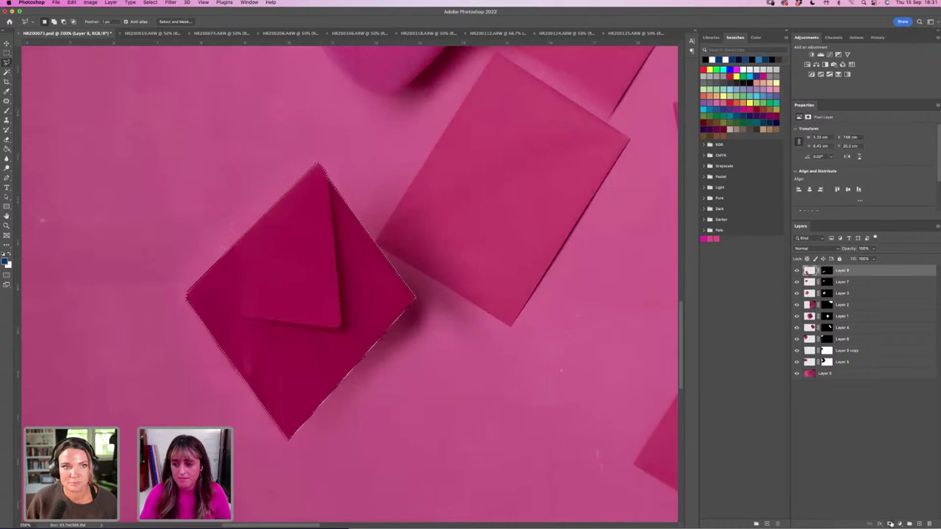
{"action": "left_click", "coordinate": [826, 270]}
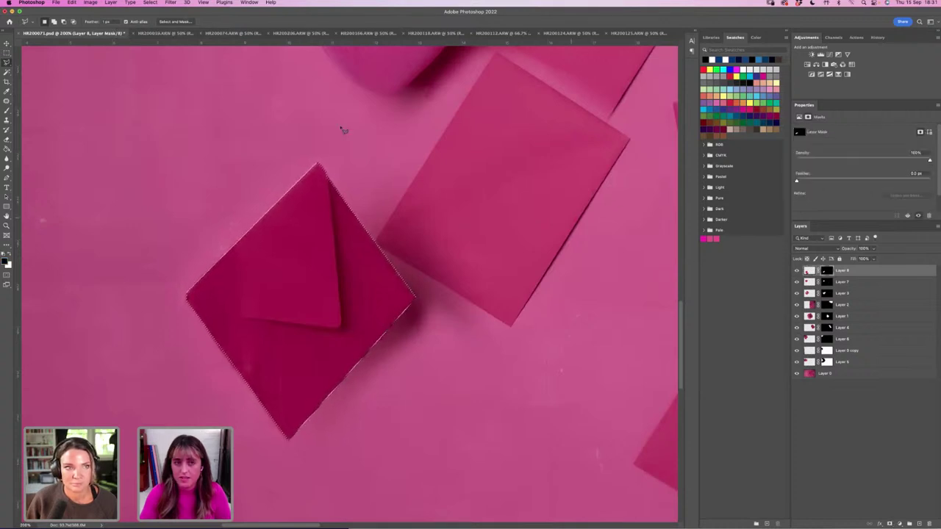
{"action": "left_click", "coordinate": [150, 2]}
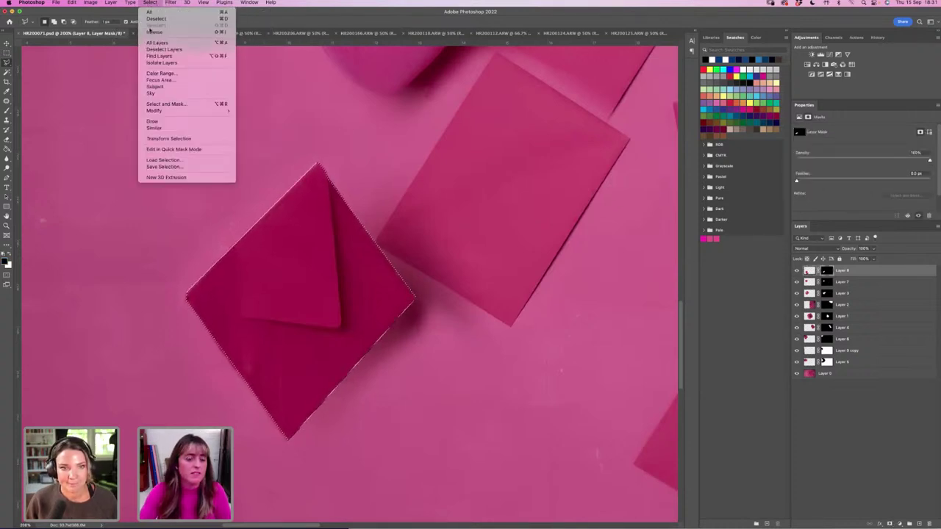
{"action": "left_click", "coordinate": [154, 31]}
{"action": "key", "text": "b"}
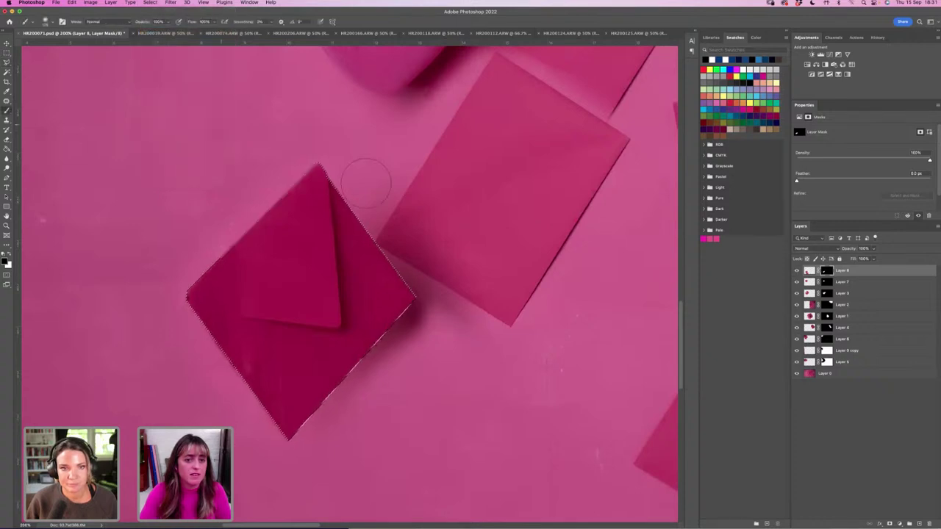
{"action": "mouse_move", "coordinate": [365, 182]}
{"action": "left_mouse_down"}
{"action": "mouse_move", "coordinate": [441, 316]}
{"action": "mouse_move", "coordinate": [471, 88]}
{"action": "left_mouse_up"}
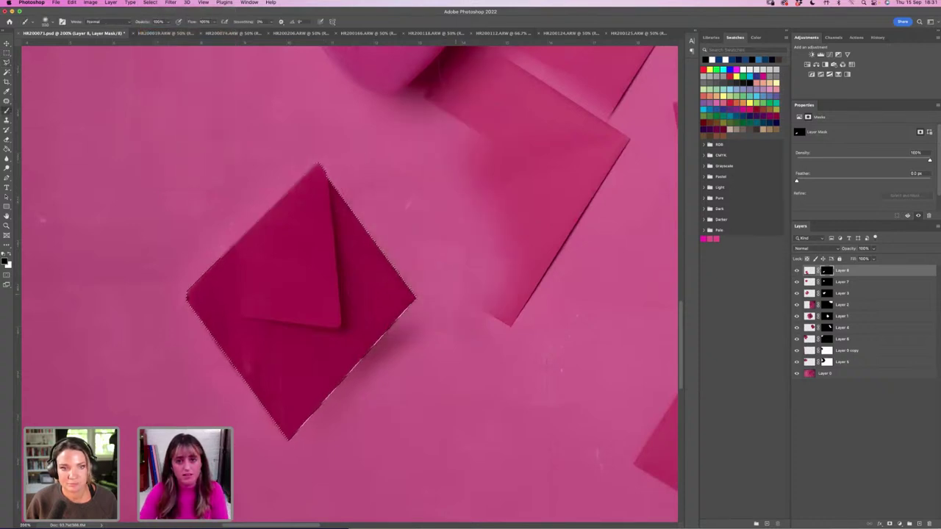
{"action": "mouse_move", "coordinate": [471, 140]}
{"action": "left_mouse_down"}
{"action": "mouse_move", "coordinate": [529, 66]}
{"action": "mouse_move", "coordinate": [610, 132]}
{"action": "mouse_move", "coordinate": [338, 405]}
{"action": "left_mouse_up"}
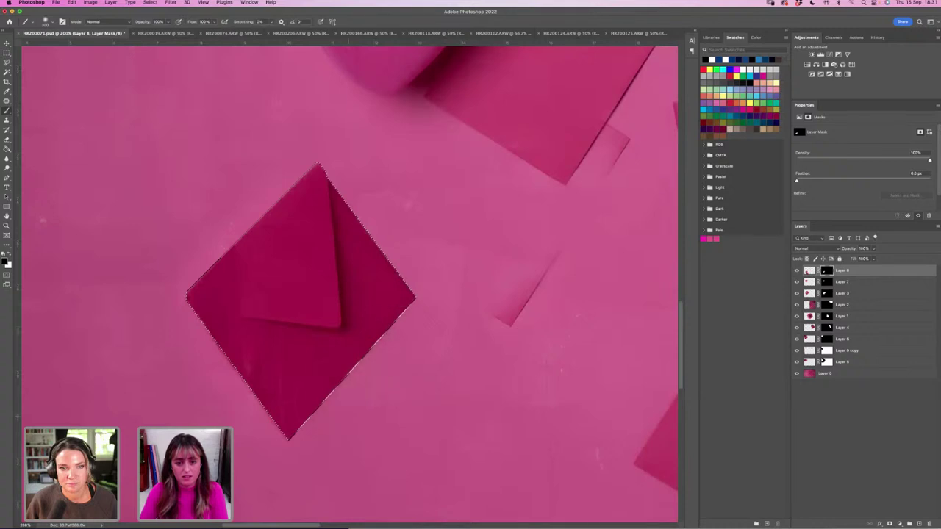
{"action": "mouse_move", "coordinate": [507, 316]}
{"action": "left_mouse_down"}
{"action": "mouse_move", "coordinate": [547, 272]}
{"action": "mouse_move", "coordinate": [617, 139]}
{"action": "left_mouse_up"}
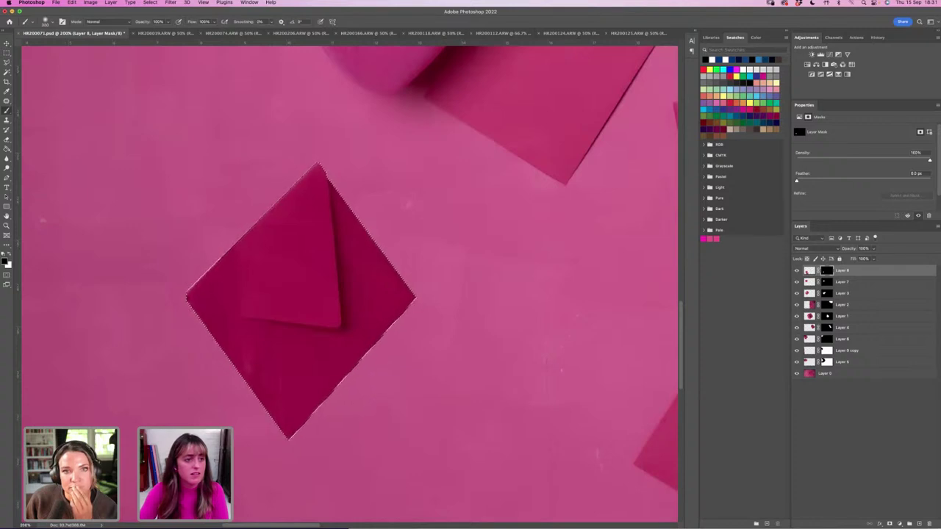
{"action": "key", "text": "z"}
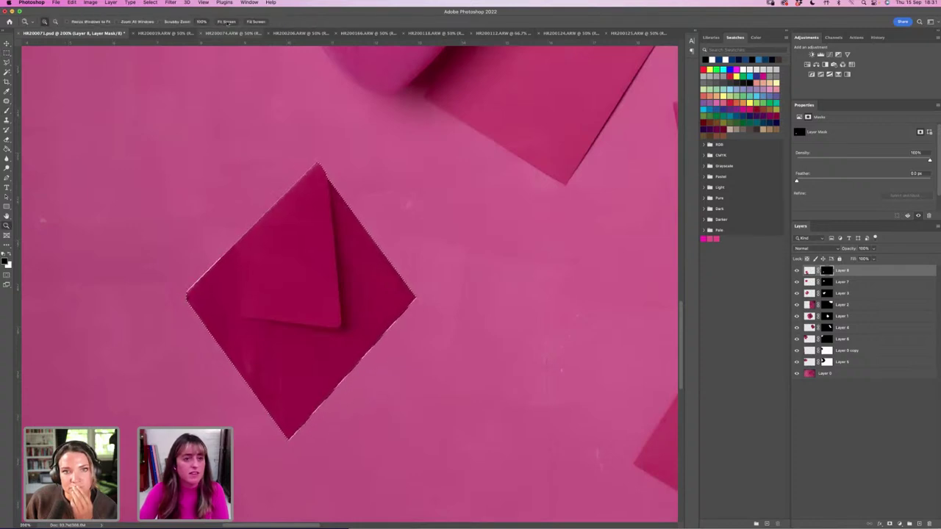
{"action": "left_click", "coordinate": [226, 21]}
Deselect the area around the added envelope.
{"action": "key", "text": "m"}
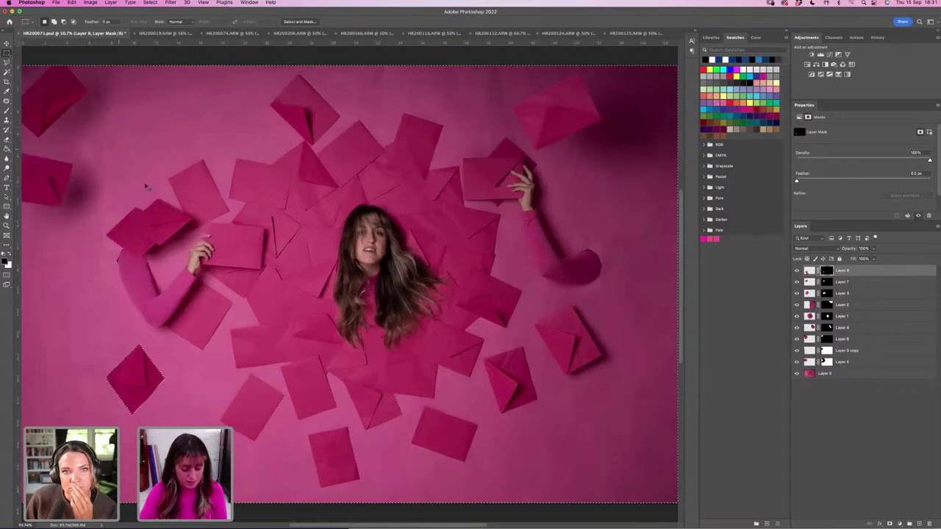
{"action": "key", "text": "ctrl+d"}
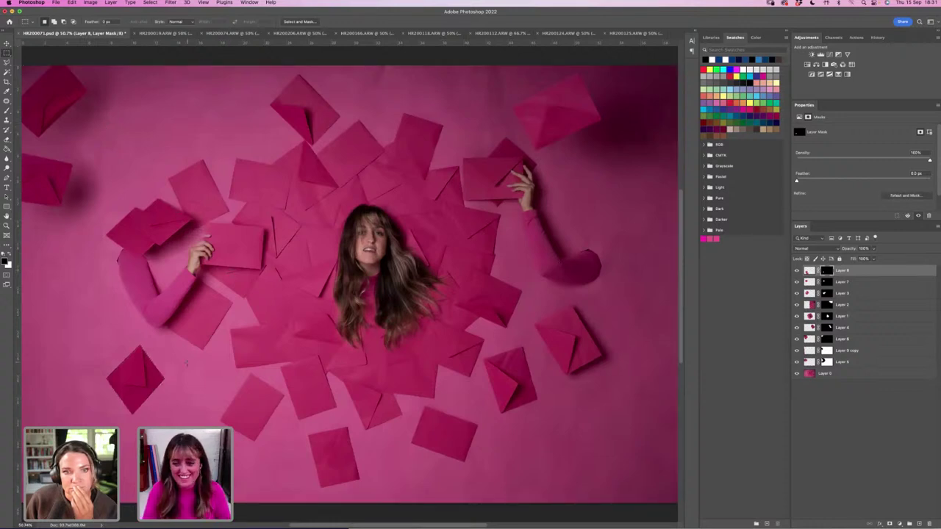
{"action": "key", "text": "z"}
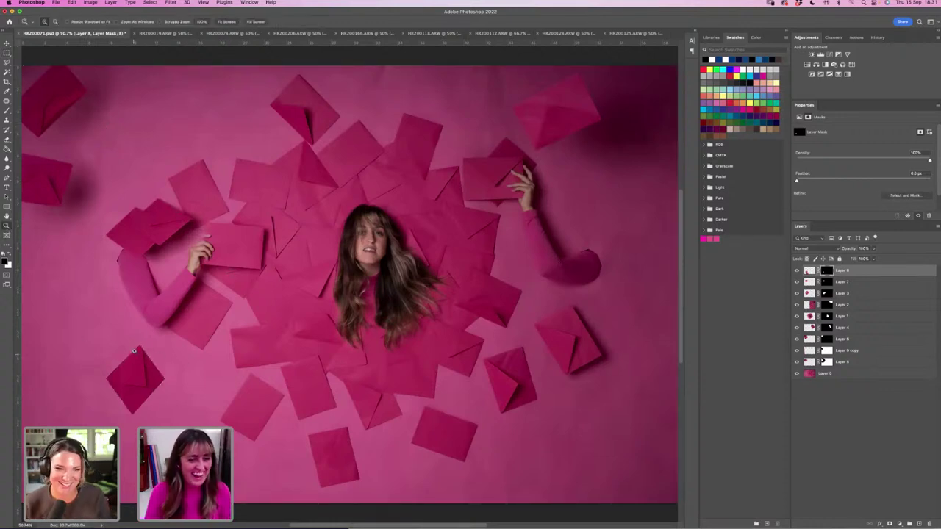
Toggle Layer 8's visibility to compare before and after, then zoom out to 33.3%.
{"action": "left_click", "coordinate": [797, 270]}
{"action": "left_click", "coordinate": [796, 271]}
{"action": "left_click", "coordinate": [796, 270]}
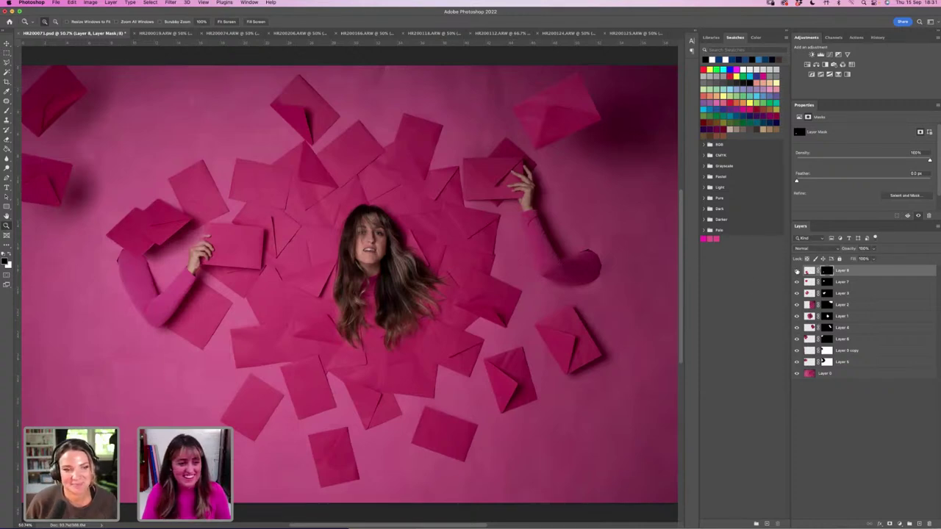
{"action": "left_click", "coordinate": [796, 271]}
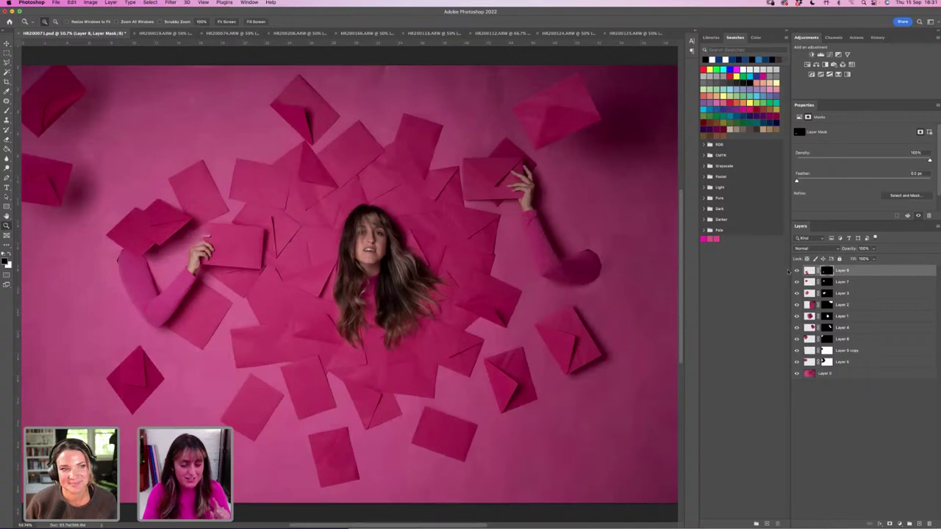
{"action": "left_click", "coordinate": [795, 270]}
{"action": "left_click", "coordinate": [795, 270]}
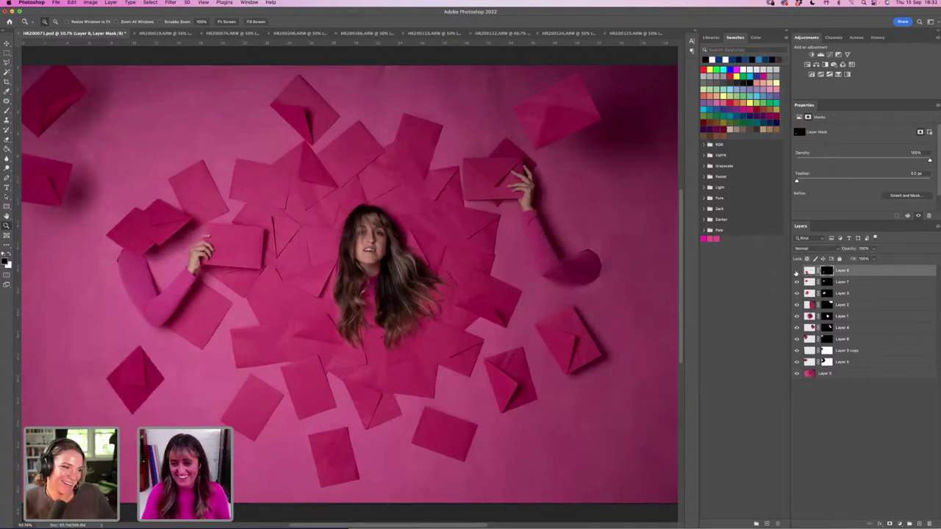
{"action": "left_click", "coordinate": [796, 270]}
{"action": "left_click", "coordinate": [796, 271]}
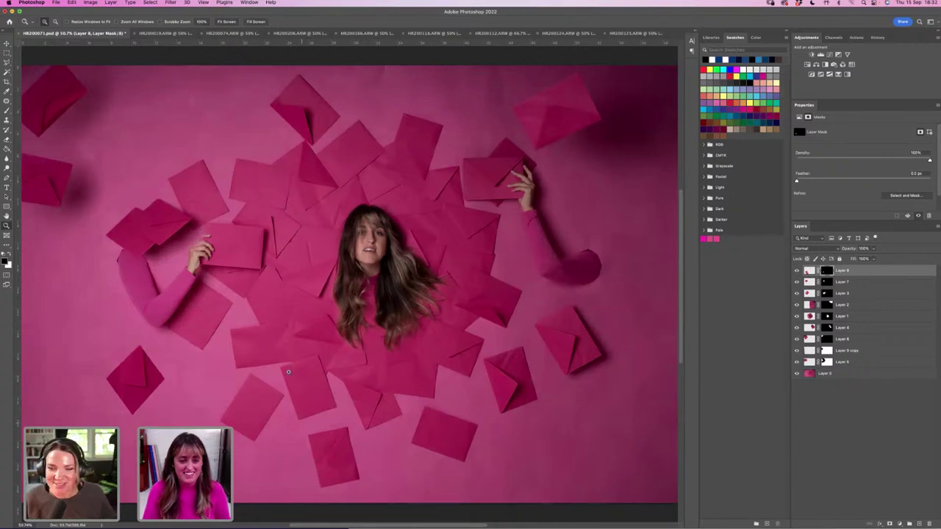
{"action": "left_click", "coordinate": [291, 364], "text": "alt"}
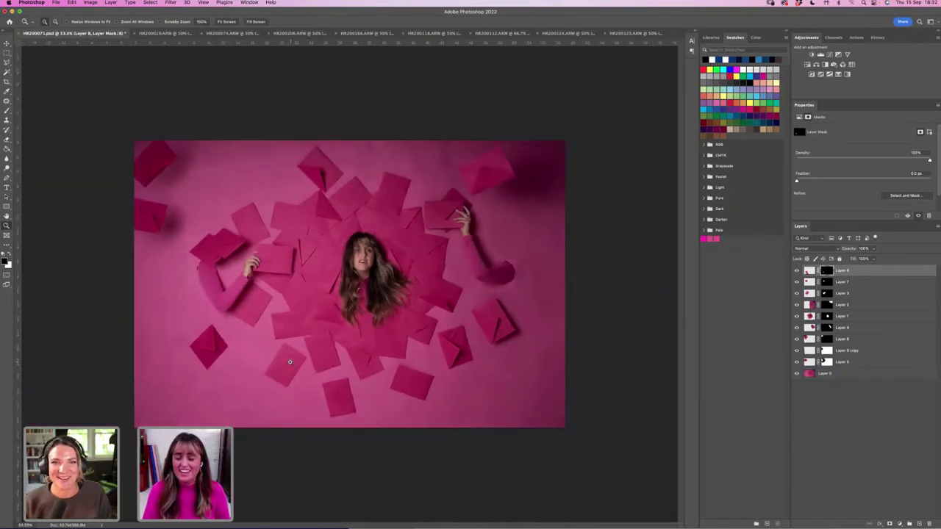
In Bridge, browse forward through the shoot's thumbnails up to HR200149.
{"action": "mouse_move", "coordinate": [337, 524]}
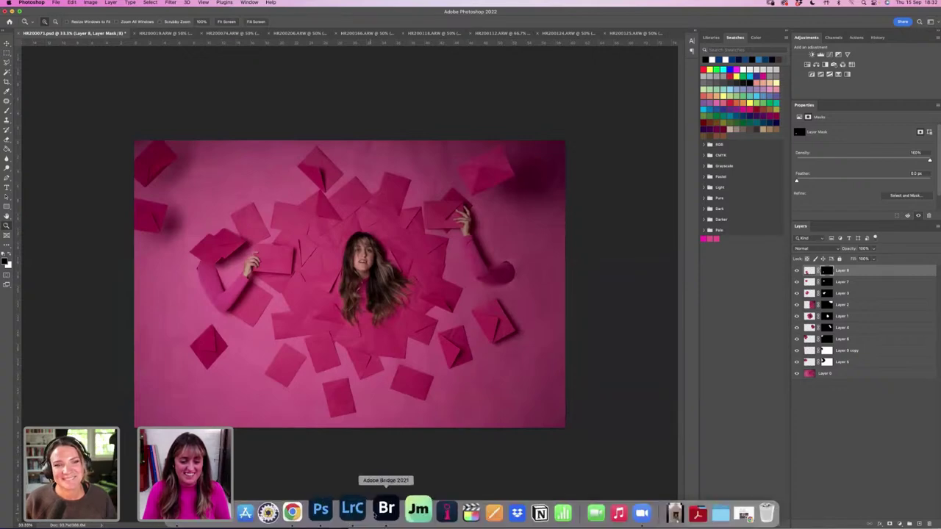
{"action": "left_click", "coordinate": [380, 509]}
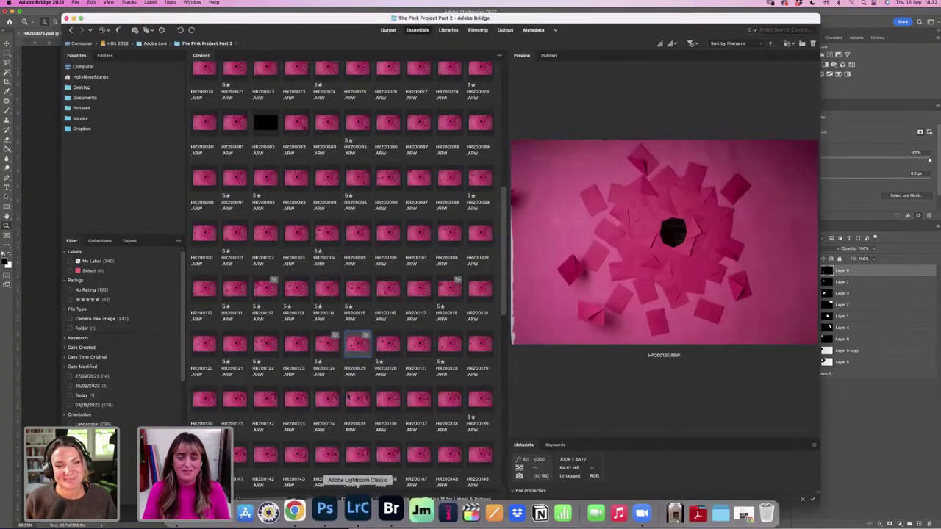
{"action": "key", "text": "Right"}
{"action": "key", "text": "Right"}
{"action": "key", "text": "Right"}
{"action": "key", "text": "Right"}
{"action": "key", "text": "Right"}
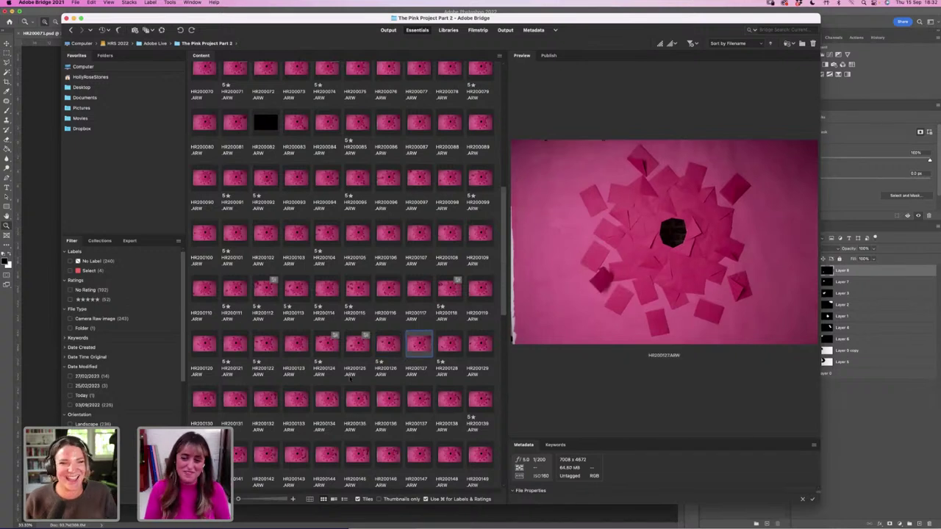
{"action": "key", "text": "Right"}
{"action": "key", "text": "Right"}
{"action": "key", "text": "Right"}
{"action": "key", "text": "Right"}
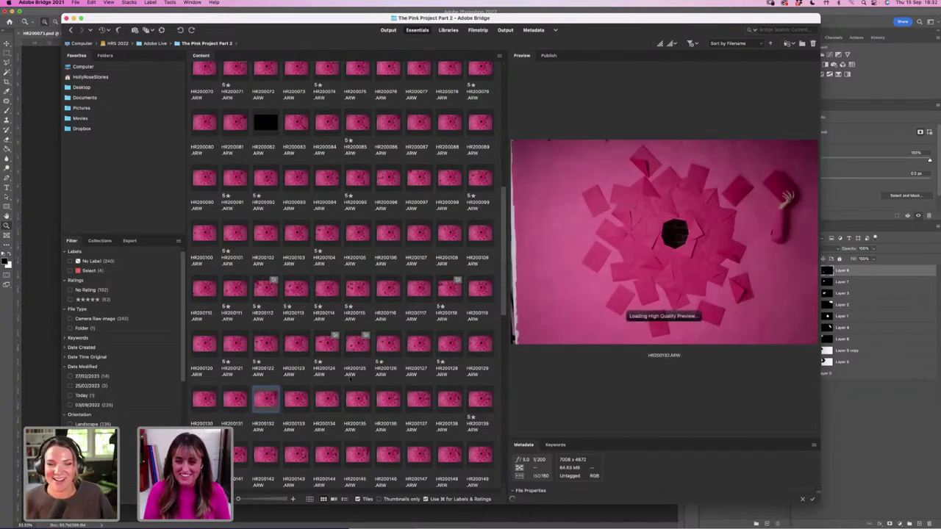
{"action": "key", "text": "Right"}
{"action": "key", "text": "Right"}
{"action": "key", "text": "Right"}
{"action": "key", "text": "Right"}
{"action": "key", "text": "Right"}
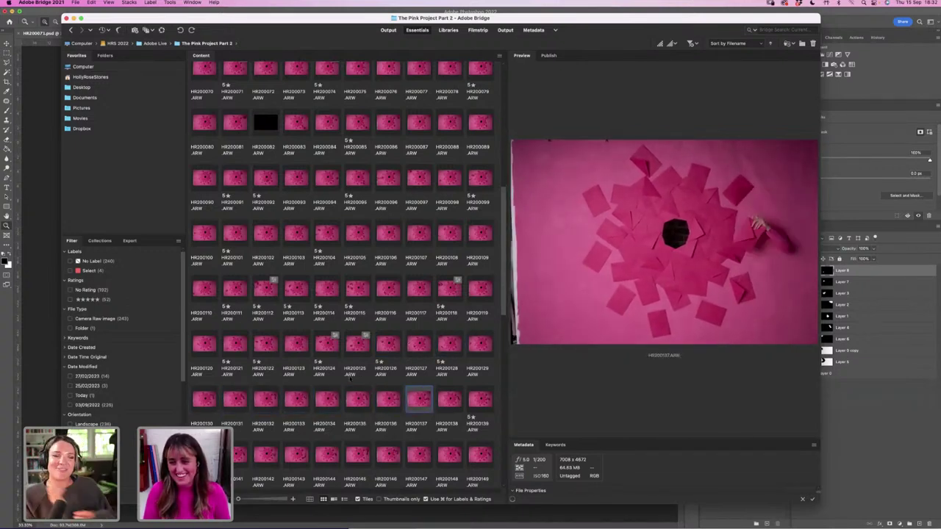
{"action": "key", "text": "Right"}
{"action": "key", "text": "Right"}
{"action": "key", "text": "Right"}
{"action": "key", "text": "Right"}
{"action": "key", "text": "Right"}
{"action": "key", "text": "Right"}
{"action": "key", "text": "Right"}
{"action": "key", "text": "Right"}
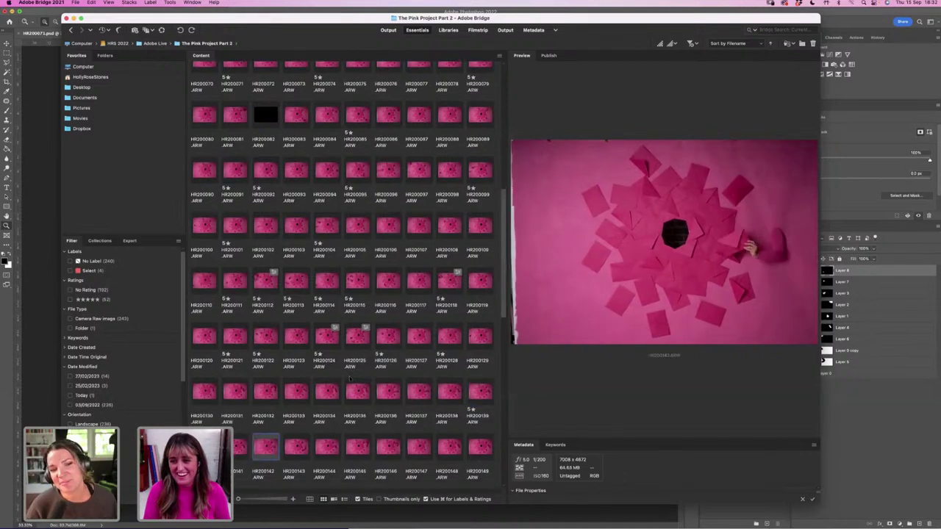
{"action": "key", "text": "Right"}
{"action": "key", "text": "Right"}
{"action": "key", "text": "Right"}
{"action": "key", "text": "Right"}
{"action": "key", "text": "Right"}
{"action": "key", "text": "Right"}
{"action": "key", "text": "Right"}
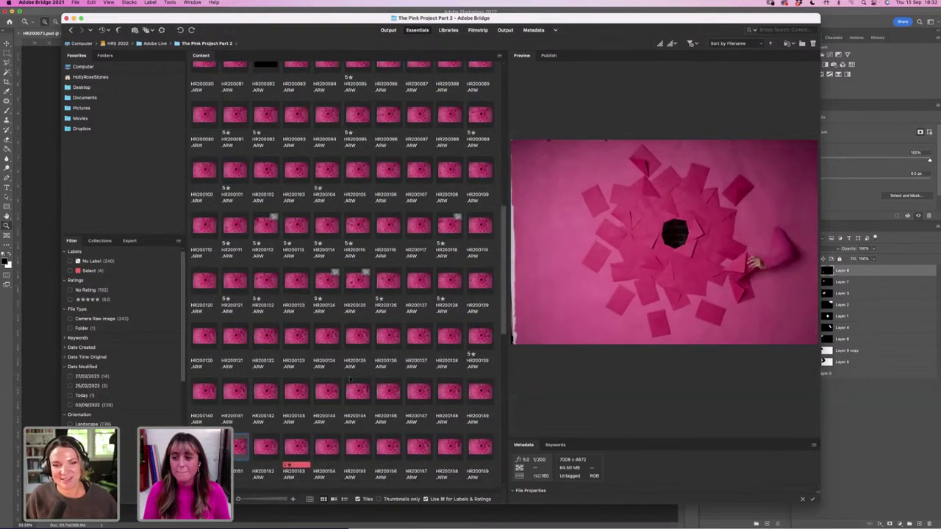
{"action": "key", "text": "Right"}
{"action": "key", "text": "Right"}
{"action": "key", "text": "Right"}
{"action": "key", "text": "Right"}
{"action": "key", "text": "Right"}
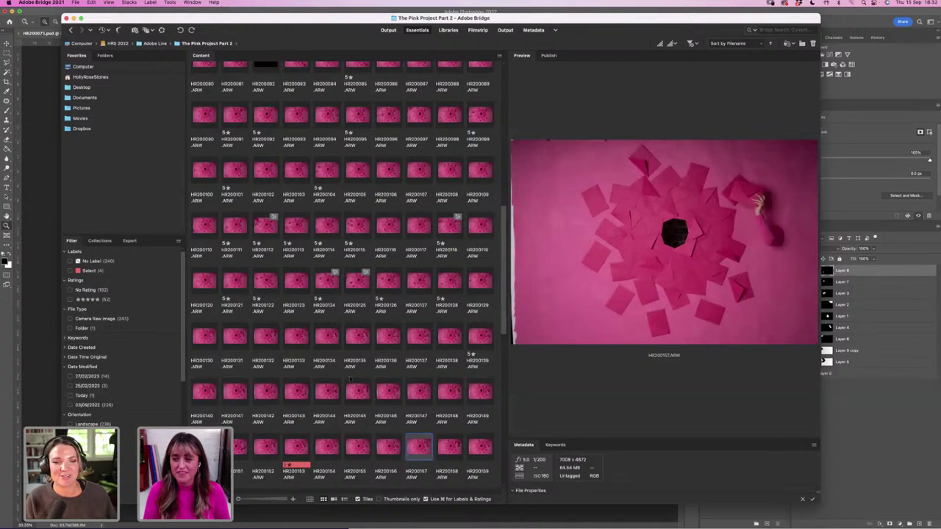
{"action": "key", "text": "Right"}
{"action": "key", "text": "Right"}
{"action": "key", "text": "Right"}
{"action": "key", "text": "Right"}
{"action": "key", "text": "Right"}
{"action": "key", "text": "Right"}
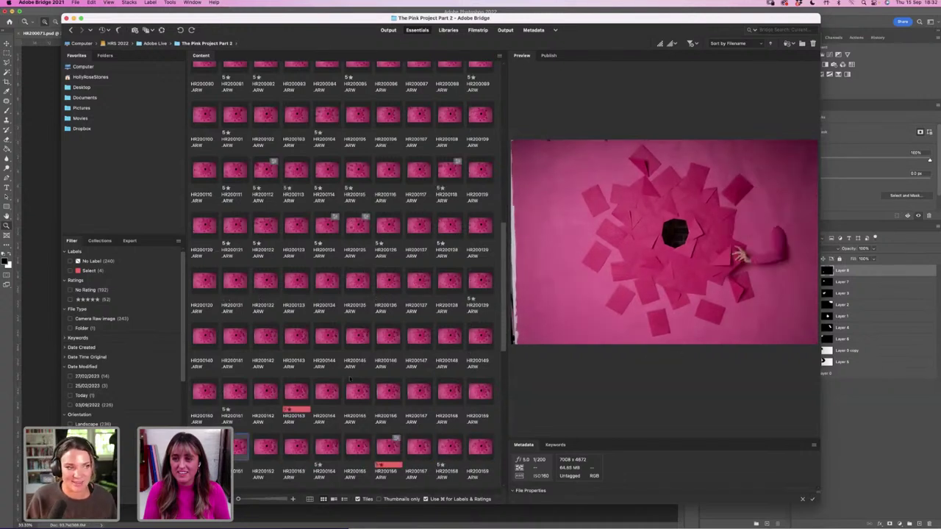
{"action": "key", "text": "Right"}
{"action": "key", "text": "Right"}
{"action": "key", "text": "Right"}
{"action": "key", "text": "Right"}
{"action": "key", "text": "Right"}
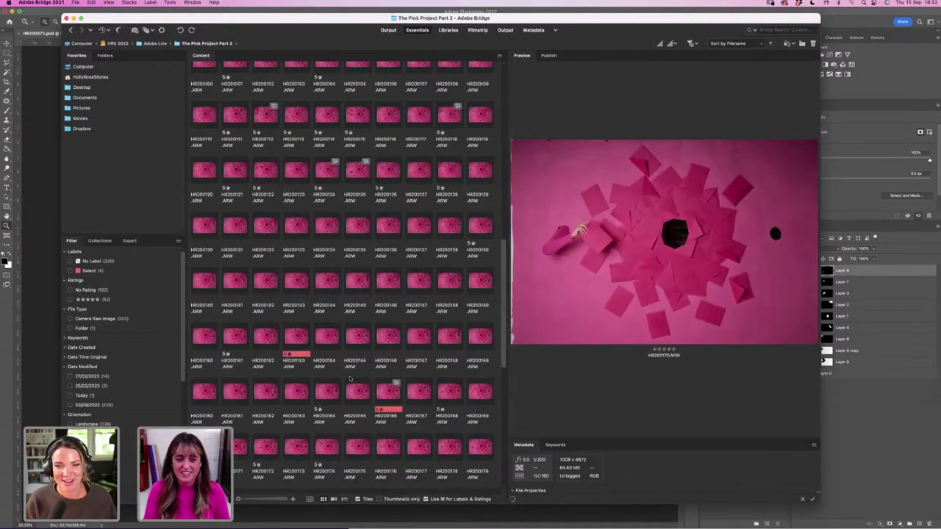
{"action": "left_click", "coordinate": [490, 286]}
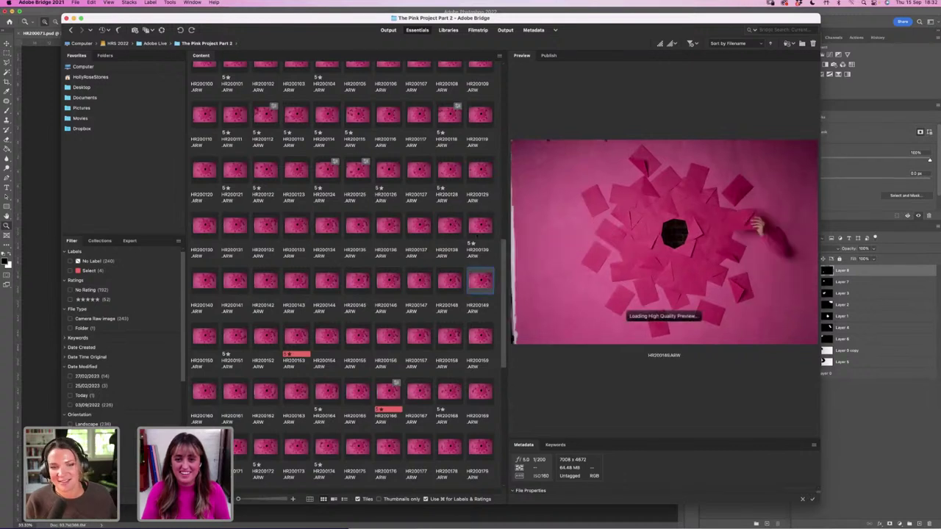
Compare photos HR200059 through HR200079, settle on HR200085.ARW and open it.
{"action": "key", "text": "Up"}
{"action": "key", "text": "Up"}
{"action": "key", "text": "Up"}
{"action": "key", "text": "Up"}
{"action": "key", "text": "Up"}
{"action": "key", "text": "Up"}
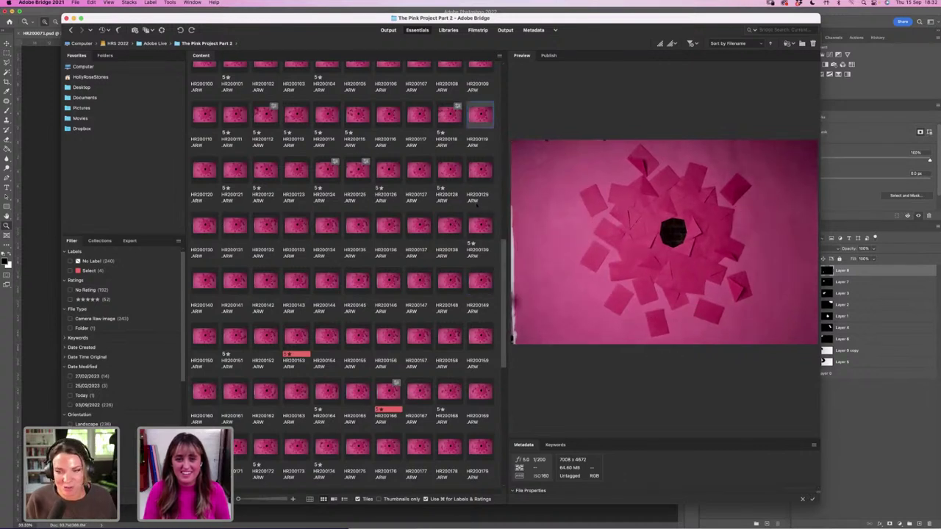
{"action": "key", "text": "Up"}
{"action": "key", "text": "Up"}
{"action": "key", "text": "Up"}
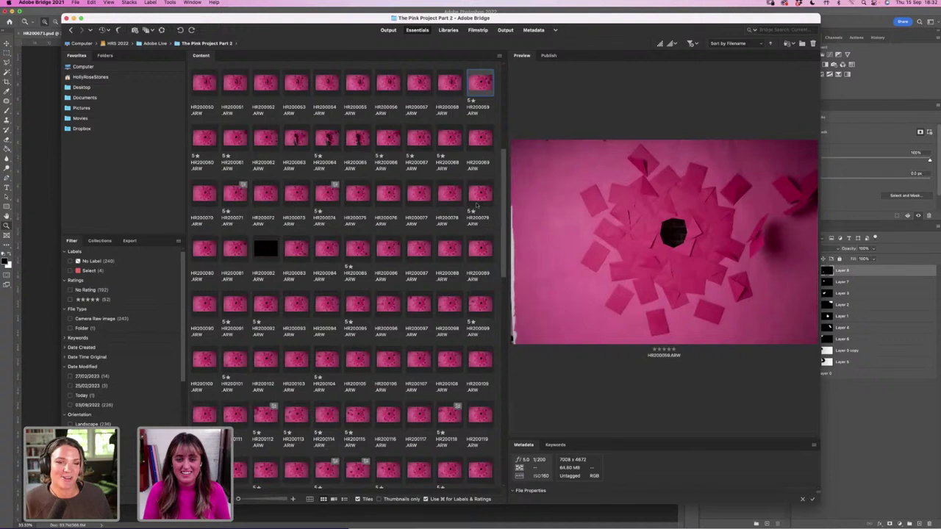
{"action": "key", "text": "Down"}
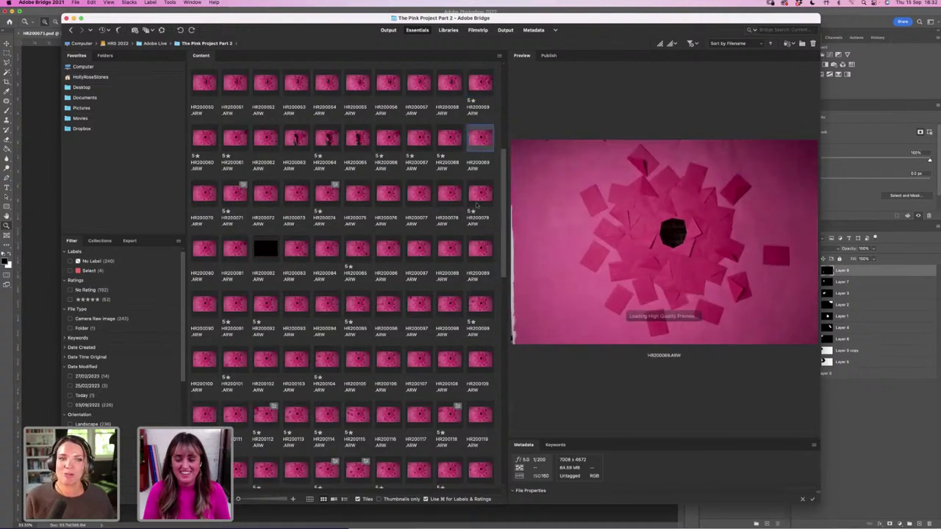
{"action": "key", "text": "Right"}
{"action": "key", "text": "Right"}
{"action": "key", "text": "Right"}
{"action": "key", "text": "Right"}
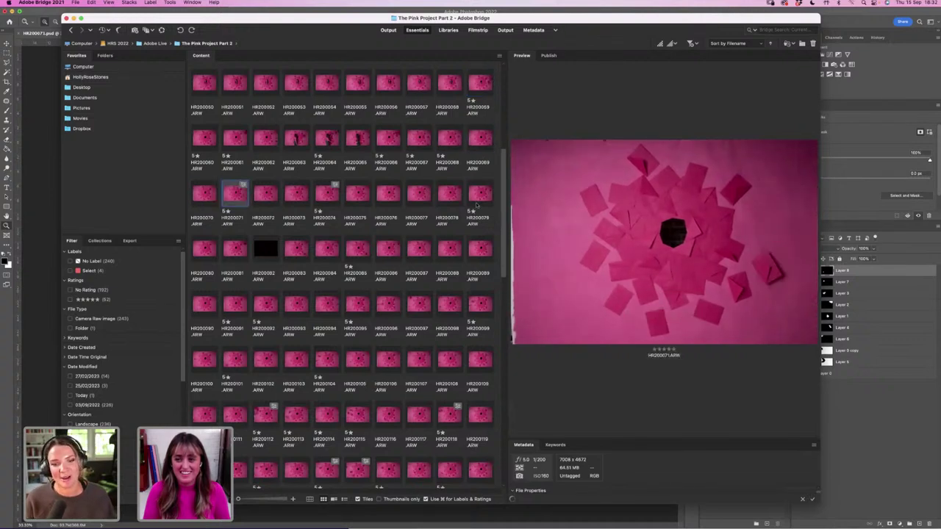
{"action": "key", "text": "Right"}
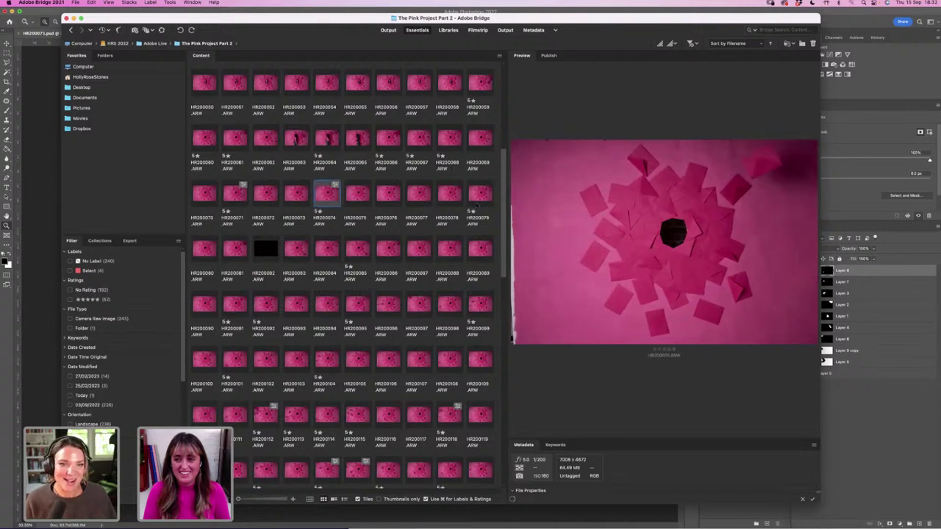
{"action": "key", "text": "Right"}
{"action": "key", "text": "Right"}
{"action": "key", "text": "Right"}
{"action": "key", "text": "Right"}
{"action": "key", "text": "Right"}
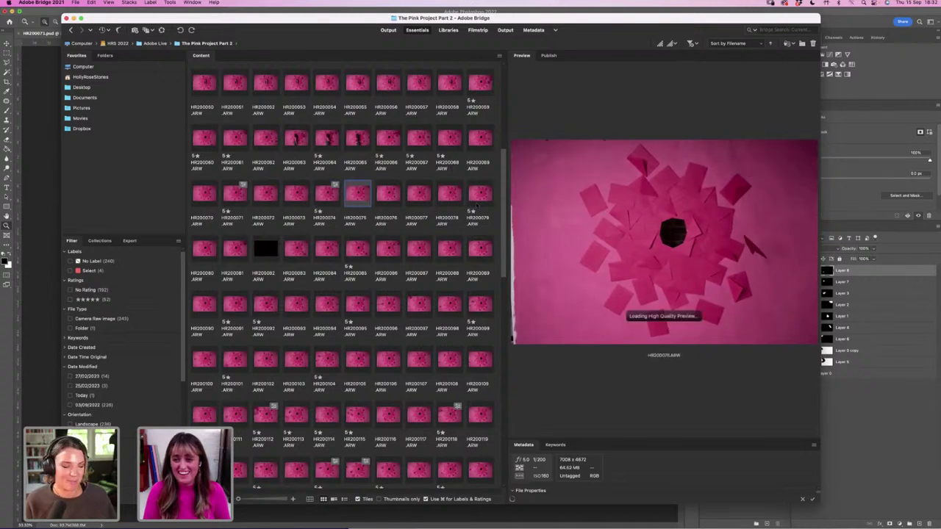
{"action": "key", "text": "Right"}
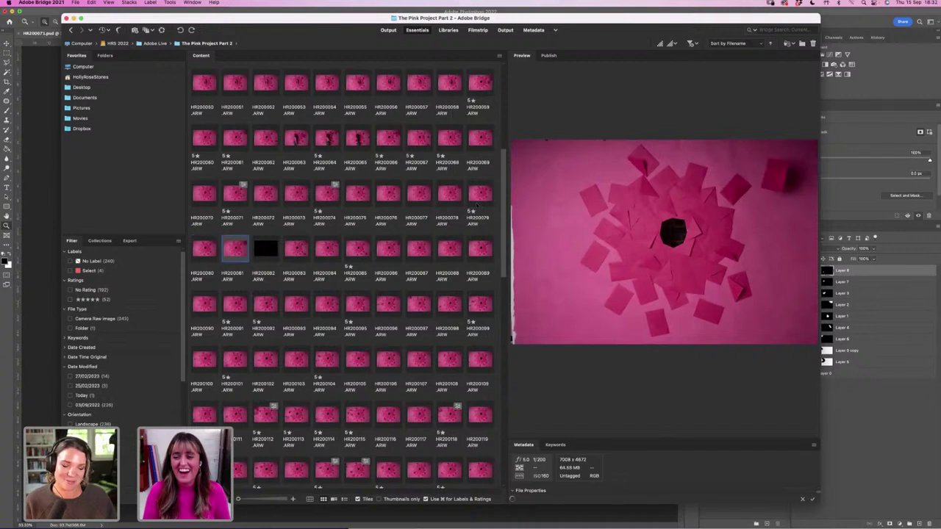
{"action": "key", "text": "Right"}
{"action": "key", "text": "Left"}
{"action": "key", "text": "Right"}
{"action": "key", "text": "Right"}
{"action": "key", "text": "Right"}
{"action": "key", "text": "Right"}
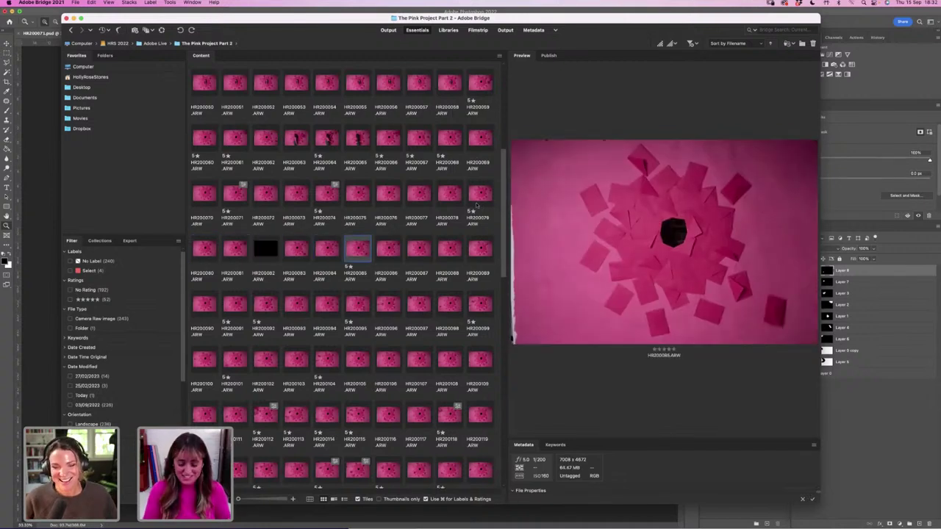
{"action": "key", "text": "super+Tab"}
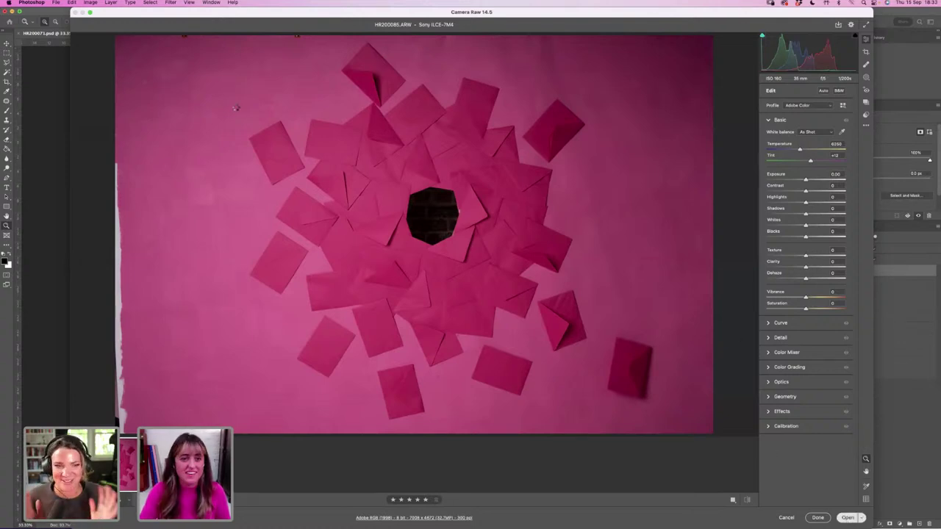
Open HR200085.ARW and lasso its lone envelope at the bottom right.
{"action": "key", "text": "Return"}
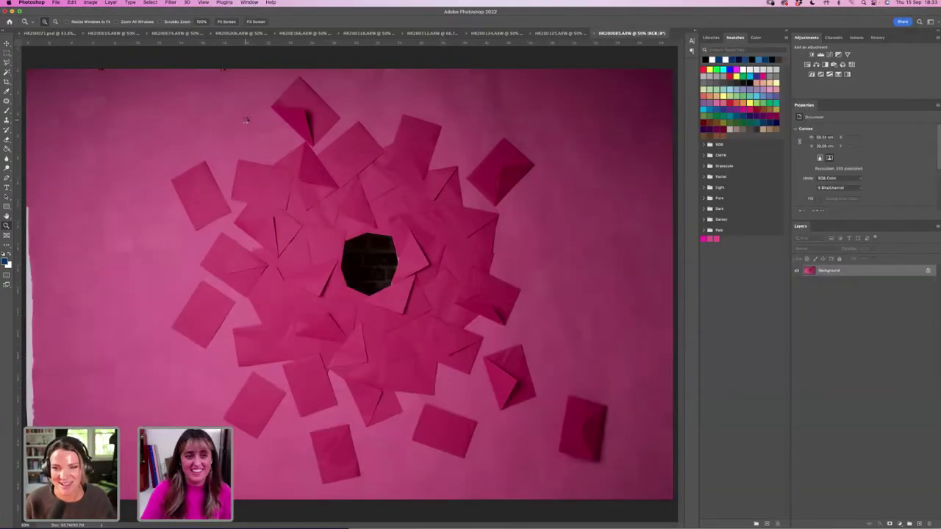
{"action": "left_click", "coordinate": [8, 63]}
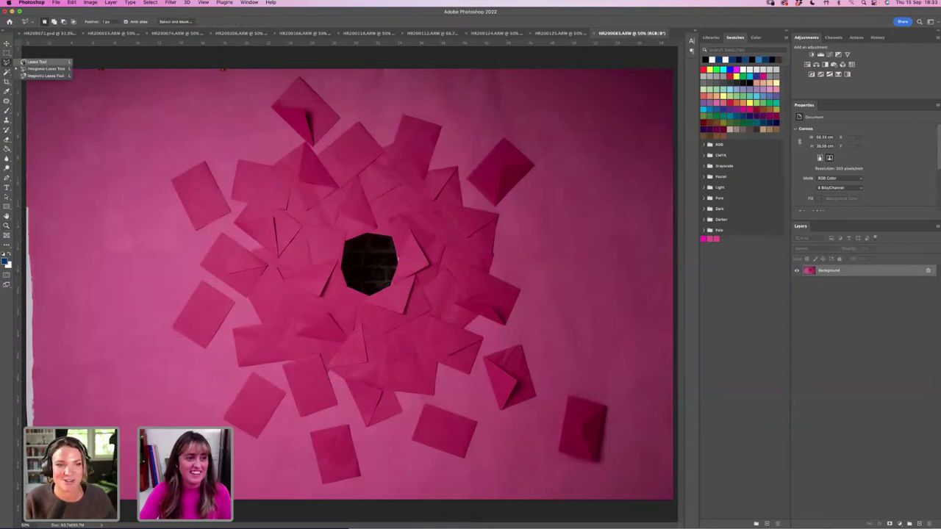
{"action": "left_click", "coordinate": [36, 62]}
{"action": "mouse_move", "coordinate": [625, 435]}
{"action": "left_mouse_down"}
{"action": "mouse_move", "coordinate": [594, 387]}
{"action": "mouse_move", "coordinate": [563, 385]}
{"action": "mouse_move", "coordinate": [542, 447]}
{"action": "mouse_move", "coordinate": [548, 478]}
{"action": "mouse_move", "coordinate": [579, 490]}
{"action": "mouse_move", "coordinate": [624, 457]}
{"action": "left_mouse_up"}
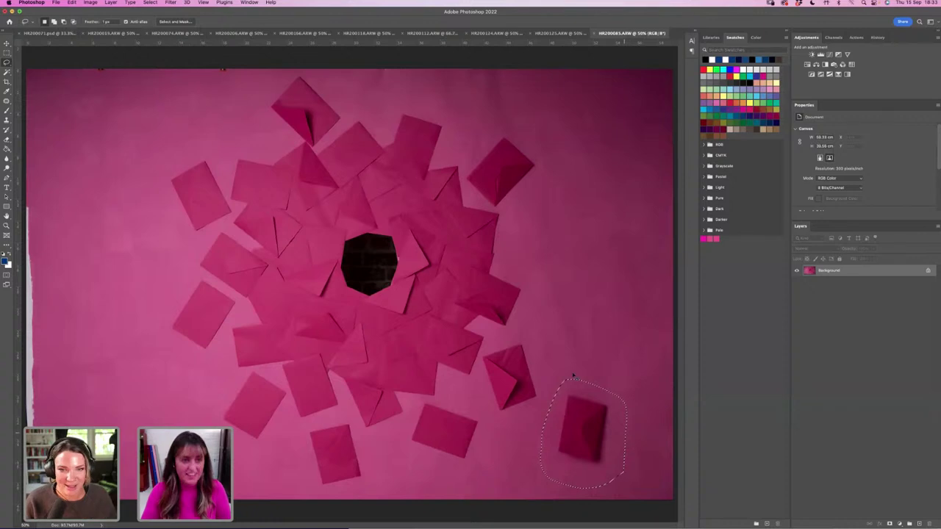
{"action": "left_click", "coordinate": [62, 32]}
Paste the copied envelope in place as Layer 9 and toggle its visibility to compare.
{"action": "left_click", "coordinate": [72, 2]}
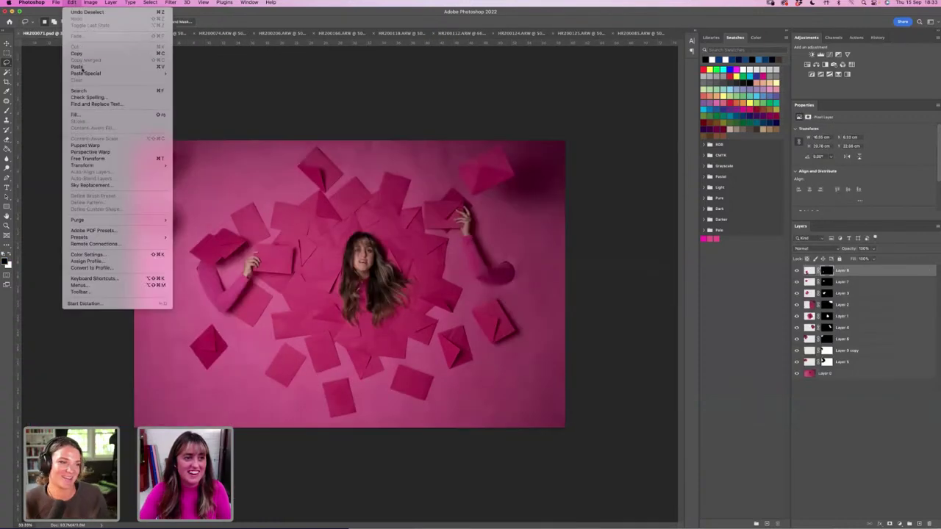
{"action": "mouse_move", "coordinate": [136, 74]}
{"action": "left_click", "coordinate": [195, 79]}
{"action": "key", "text": "v"}
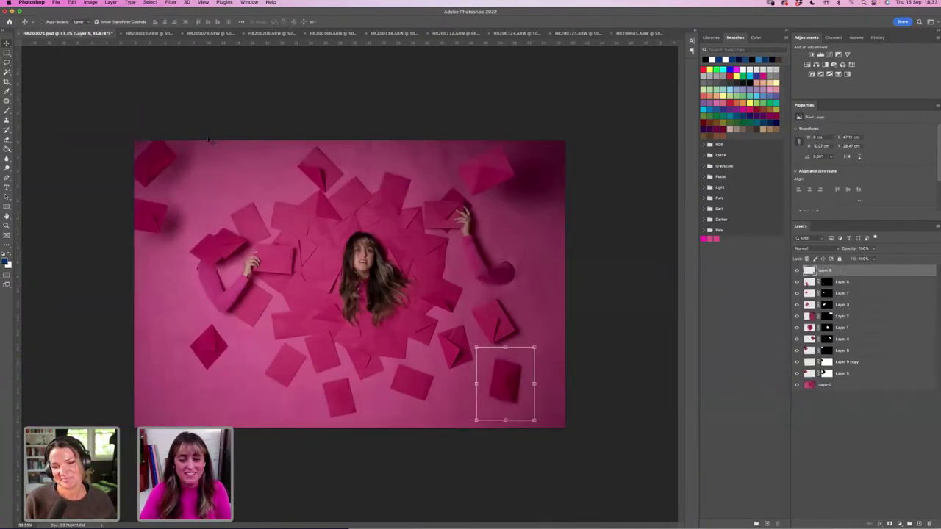
{"action": "left_click", "coordinate": [829, 419]}
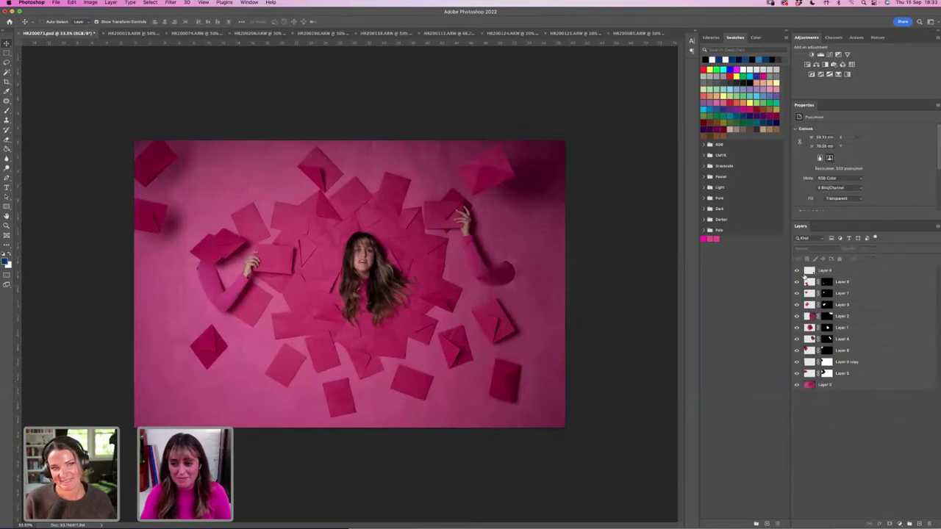
{"action": "left_click", "coordinate": [796, 271]}
{"action": "left_click", "coordinate": [796, 271]}
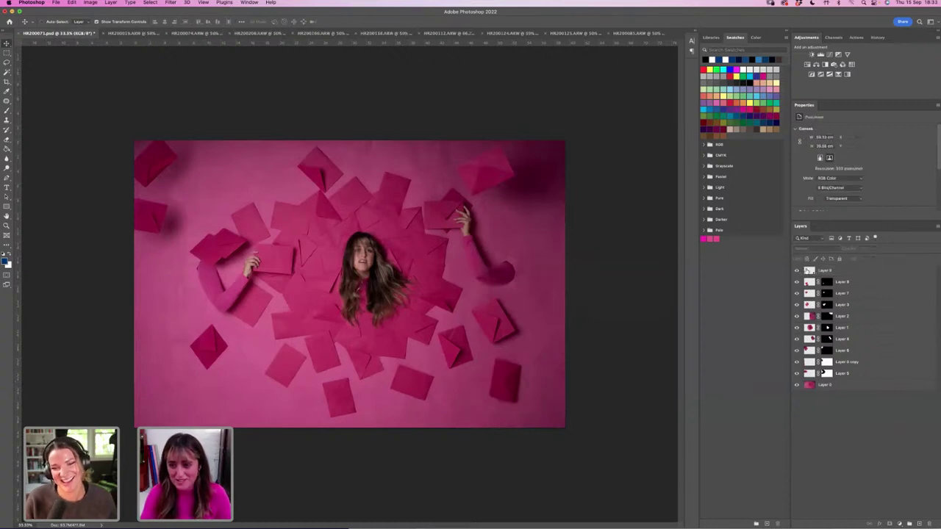
Zoom to 100% on the lower-right envelope and flick Layer 9 off and on to compare.
{"action": "key", "text": "z"}
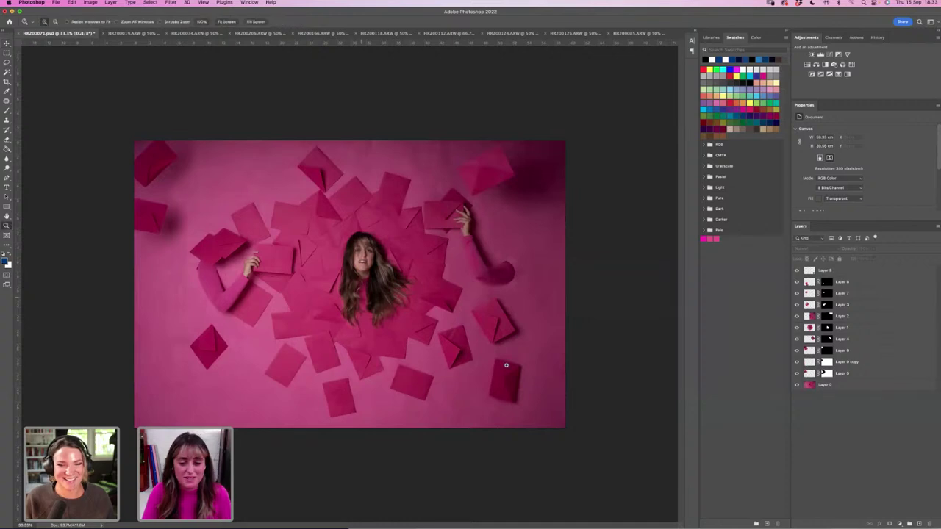
{"action": "left_click", "coordinate": [578, 411]}
{"action": "left_click", "coordinate": [578, 412]}
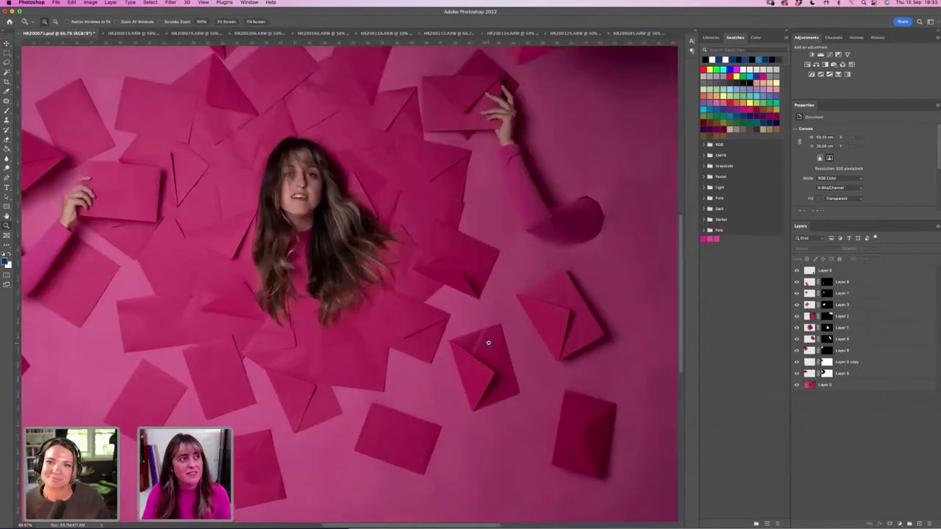
{"action": "scroll", "coordinate": [514, 353], "scroll_direction": "down", "scroll_amount": 3}
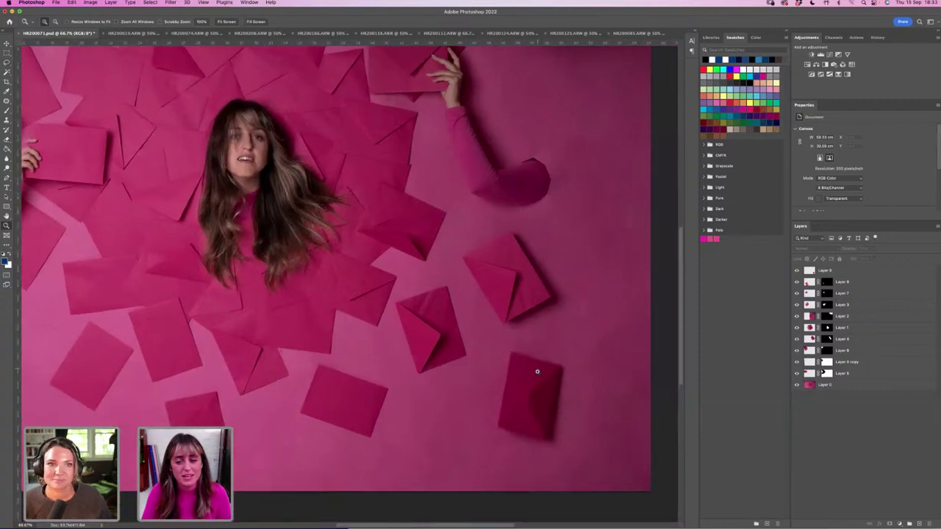
{"action": "left_click", "coordinate": [543, 374]}
{"action": "scroll", "coordinate": [517, 341], "scroll_direction": "down", "scroll_amount": 1}
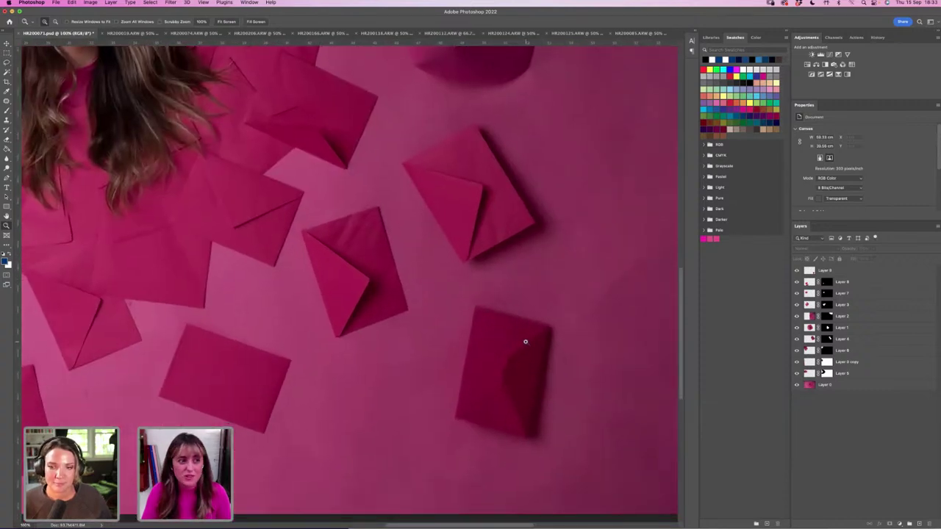
{"action": "left_click", "coordinate": [828, 271]}
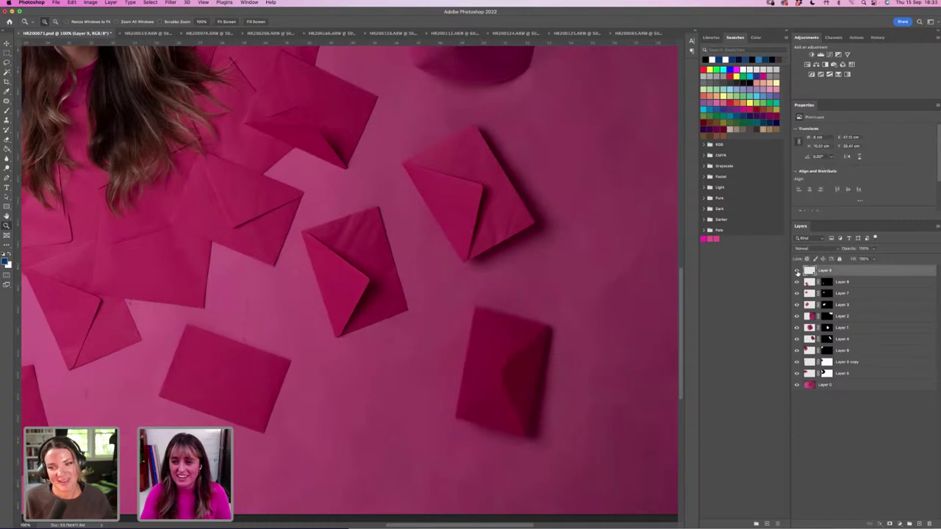
{"action": "left_click", "coordinate": [797, 272]}
{"action": "left_click", "coordinate": [796, 272]}
{"action": "left_click", "coordinate": [797, 272]}
{"action": "left_click", "coordinate": [797, 272]}
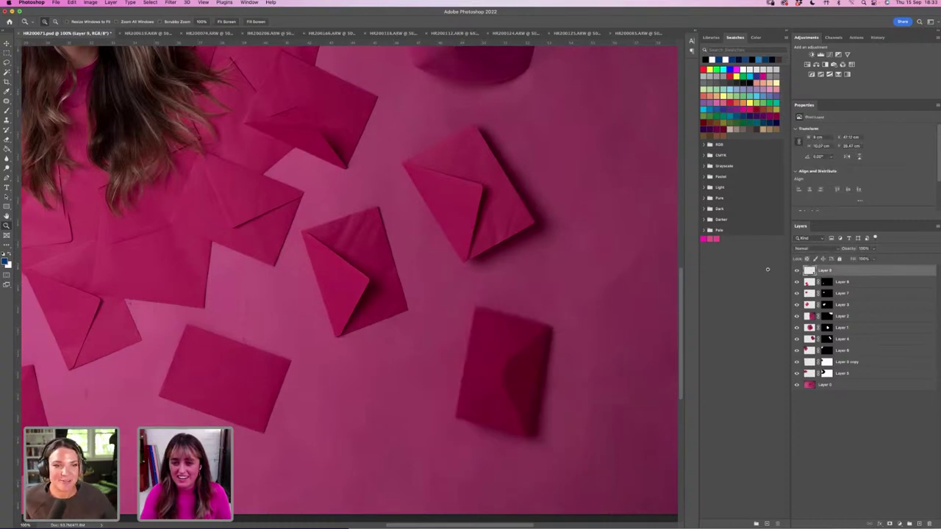
Add a layer mask to Layer 9 and brush on it to hide the envelope's top edge.
{"action": "key", "text": "b"}
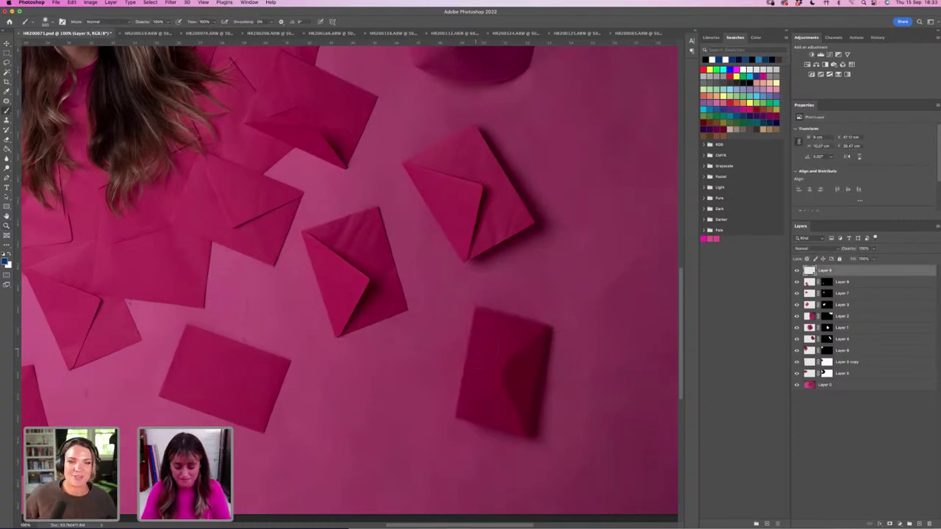
{"action": "left_click", "coordinate": [888, 523]}
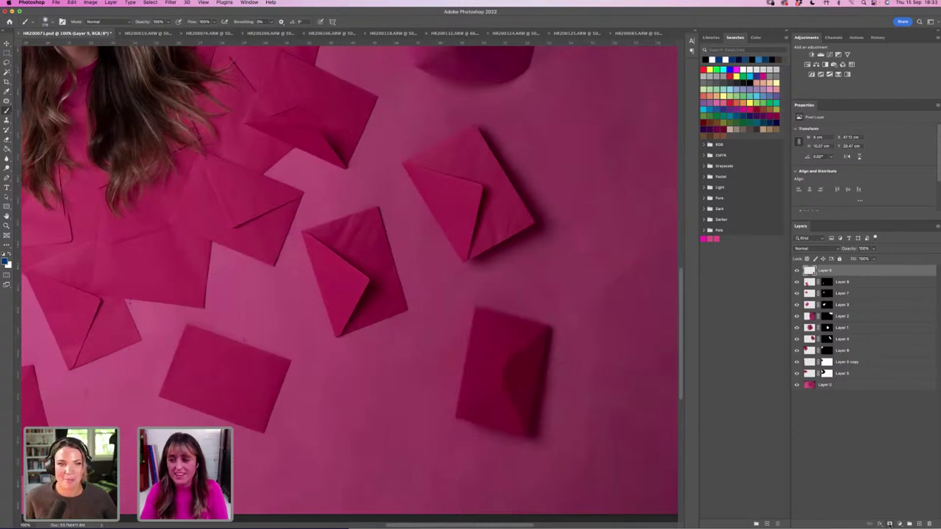
{"action": "mouse_move", "coordinate": [474, 329]}
{"action": "left_mouse_down"}
{"action": "mouse_move", "coordinate": [518, 323]}
{"action": "mouse_move", "coordinate": [544, 335]}
{"action": "mouse_move", "coordinate": [530, 439]}
{"action": "mouse_move", "coordinate": [463, 419]}
{"action": "mouse_move", "coordinate": [485, 345]}
{"action": "mouse_move", "coordinate": [508, 416]}
{"action": "mouse_move", "coordinate": [520, 352]}
{"action": "left_mouse_up"}
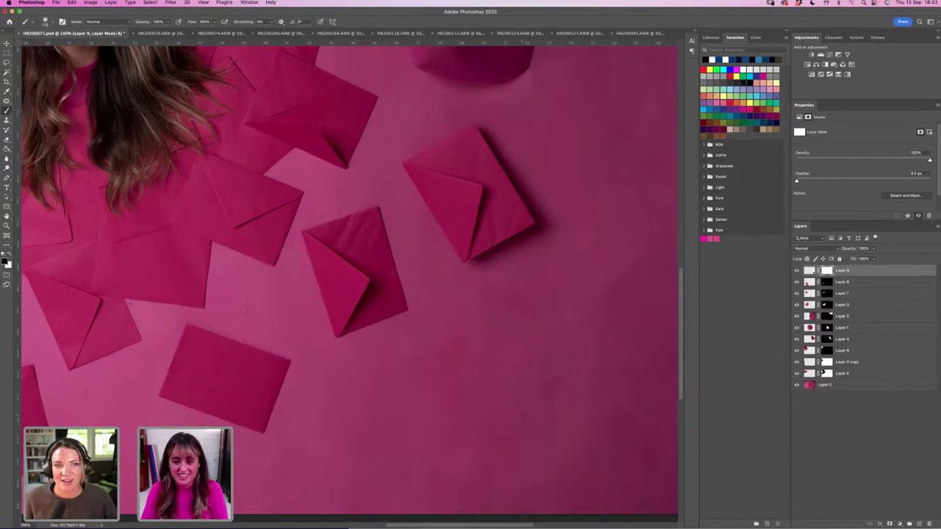
{"action": "key", "text": "super+i"}
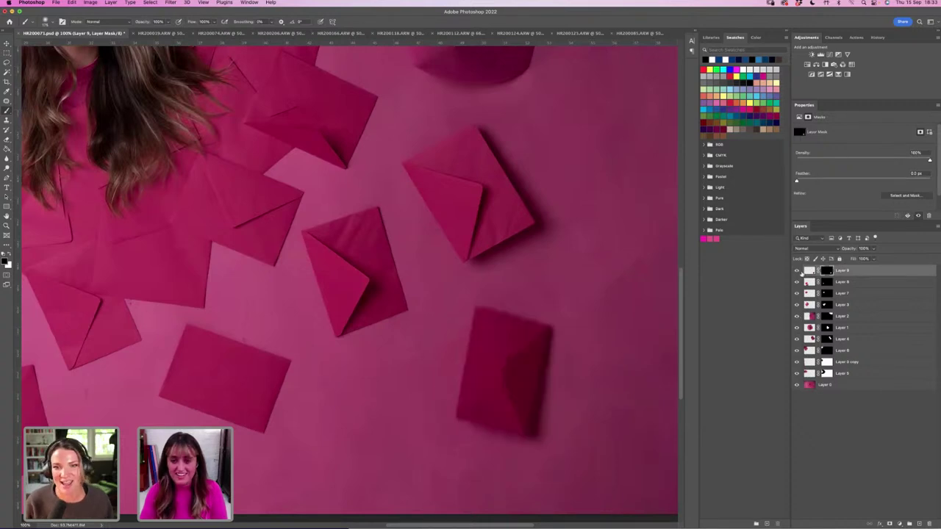
Move Layer 9's pasted envelope slightly up and to the left.
{"action": "left_click", "coordinate": [809, 272]}
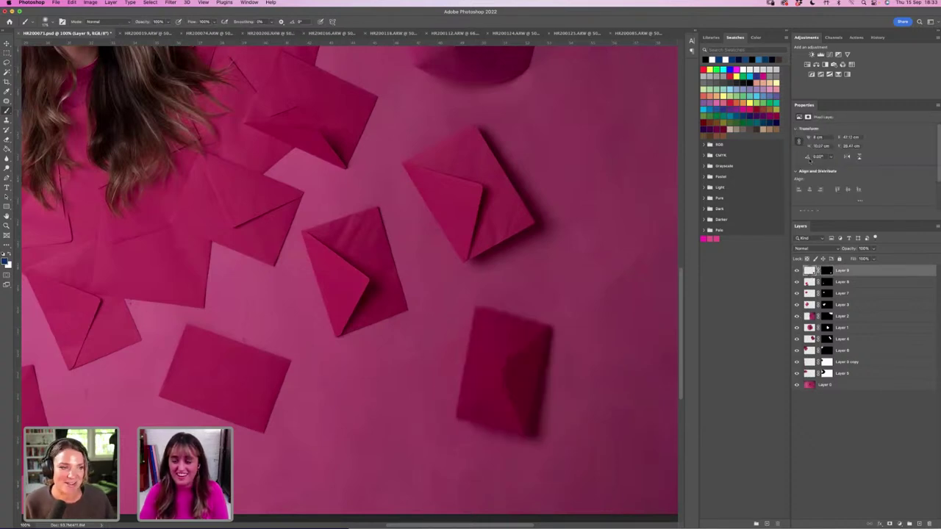
{"action": "key", "text": "v"}
{"action": "left_click_drag", "start_coordinate": [507, 375], "coordinate": [488, 366]}
{"action": "key", "text": "z"}
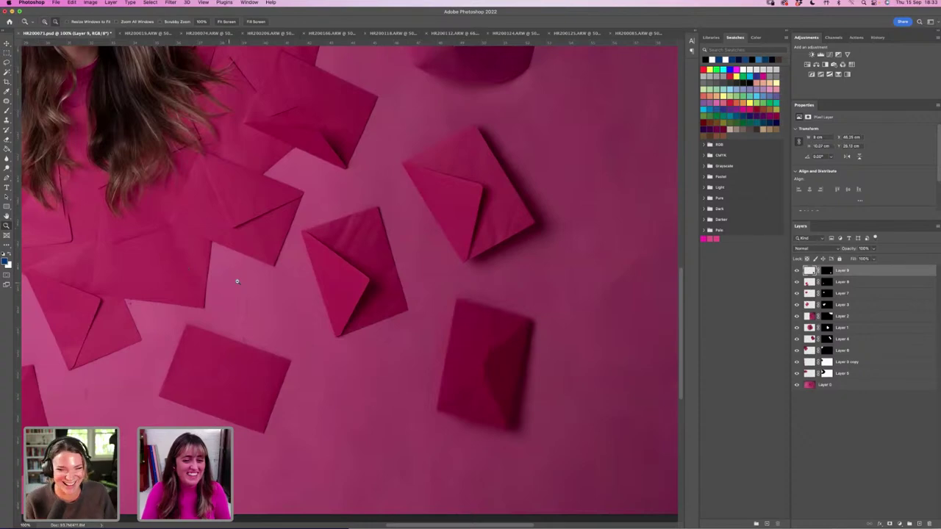
Fit the composite in the window and add a Brightness/Contrast adjustment layer.
{"action": "key", "text": "super+0"}
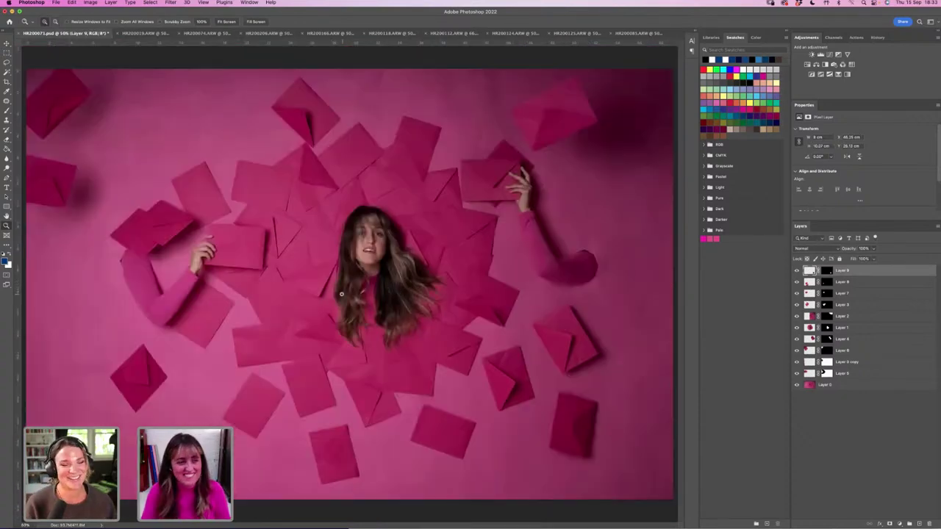
{"action": "left_click", "coordinate": [341, 294], "text": "alt"}
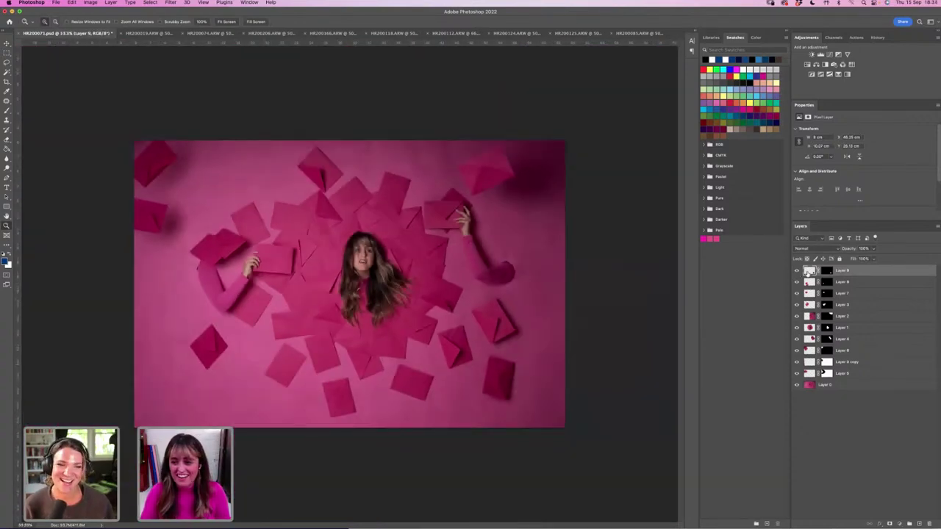
{"action": "left_click", "coordinate": [812, 54]}
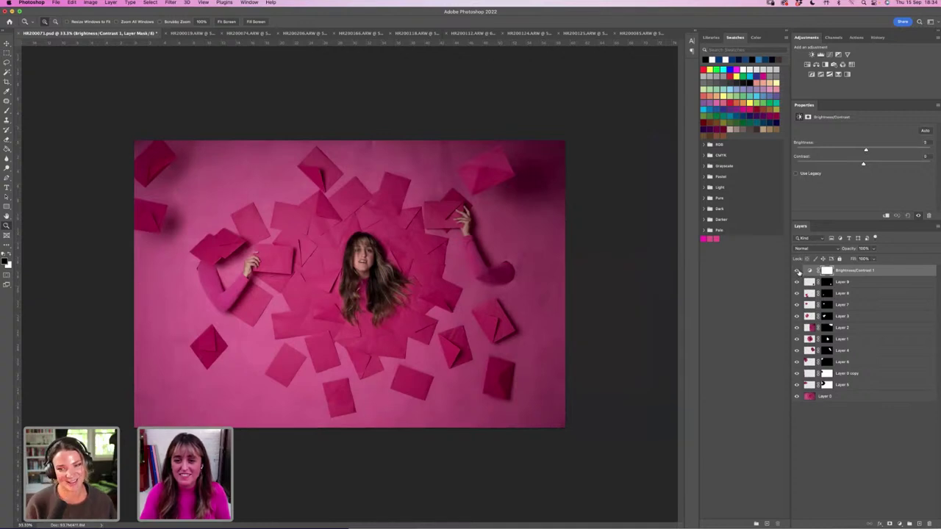
Clip the Brightness/Contrast adjustment layer to Layer 9, then delete it.
{"action": "right_click", "coordinate": [873, 271]}
{"action": "left_click", "coordinate": [819, 323]}
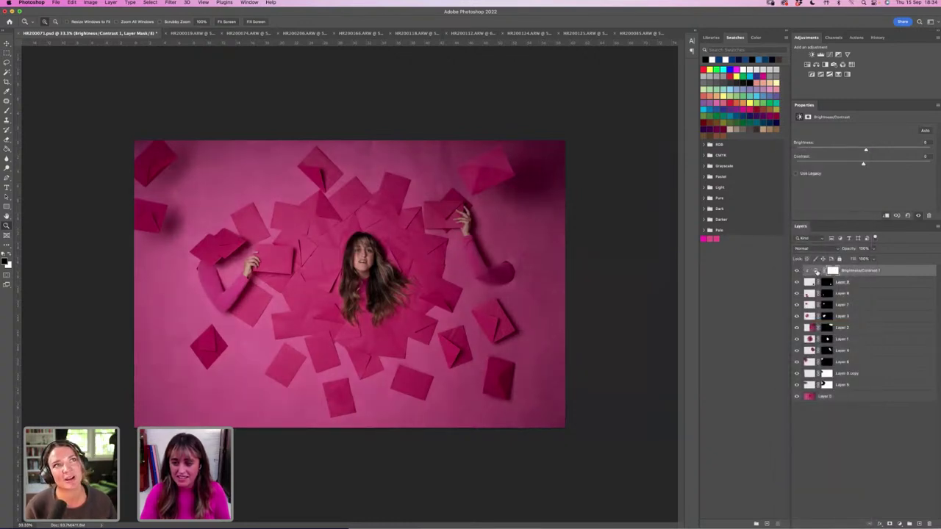
{"action": "key", "text": "BackSpace"}
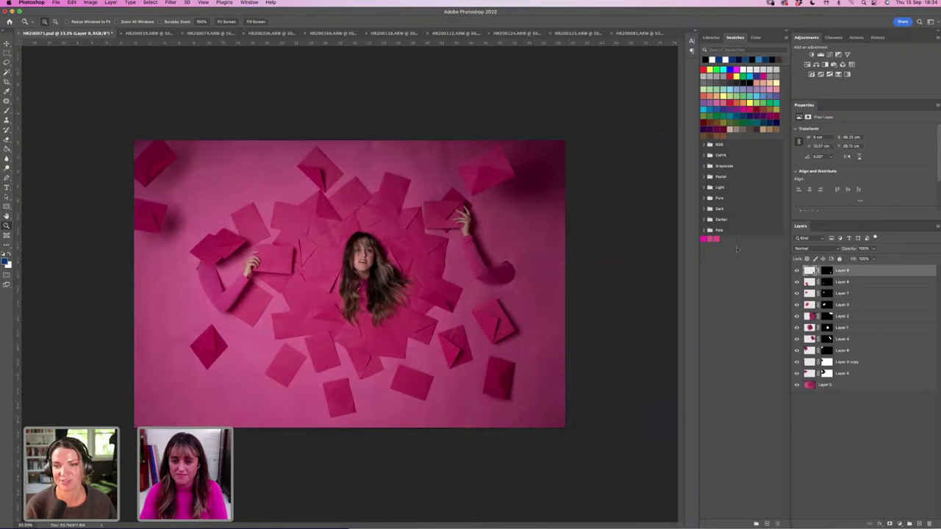
Lower Layer 9's brightness slightly with Image > Adjustments > Brightness/Contrast and check the result.
{"action": "left_click", "coordinate": [89, 2]}
{"action": "mouse_move", "coordinate": [110, 23]}
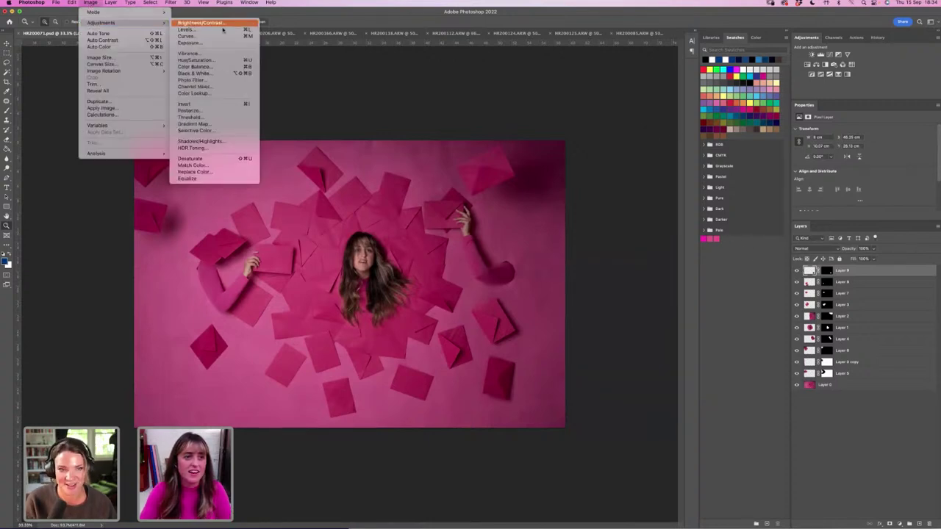
{"action": "left_click", "coordinate": [220, 24]}
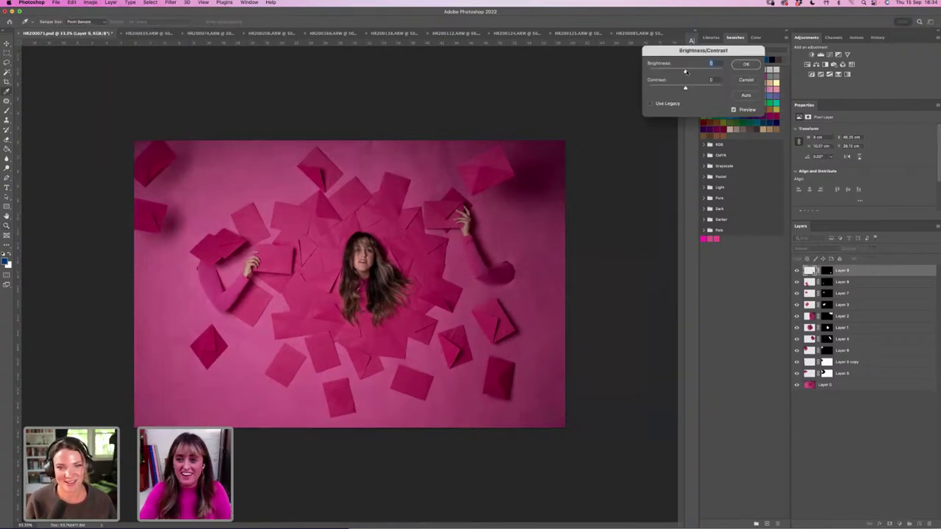
{"action": "left_click_drag", "start_coordinate": [686, 72], "coordinate": [684, 71]}
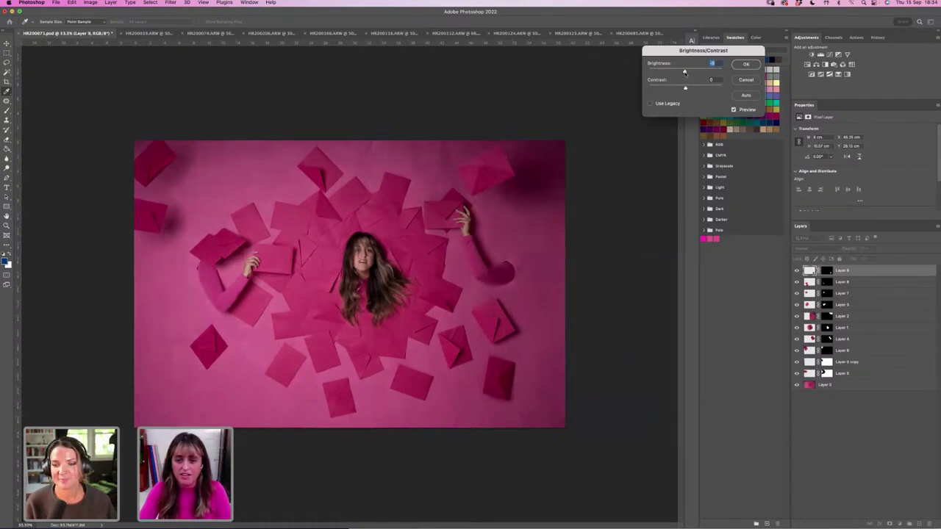
{"action": "left_click", "coordinate": [746, 64]}
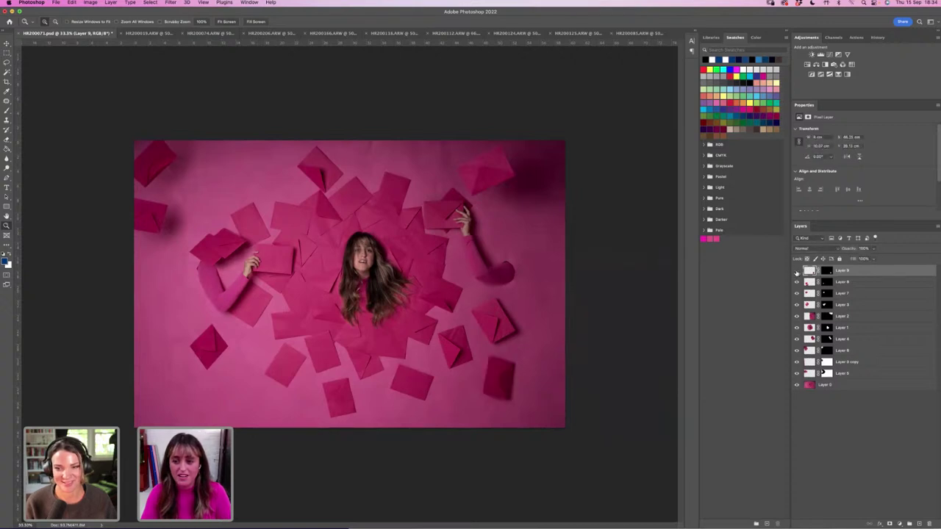
{"action": "left_click", "coordinate": [367, 233]}
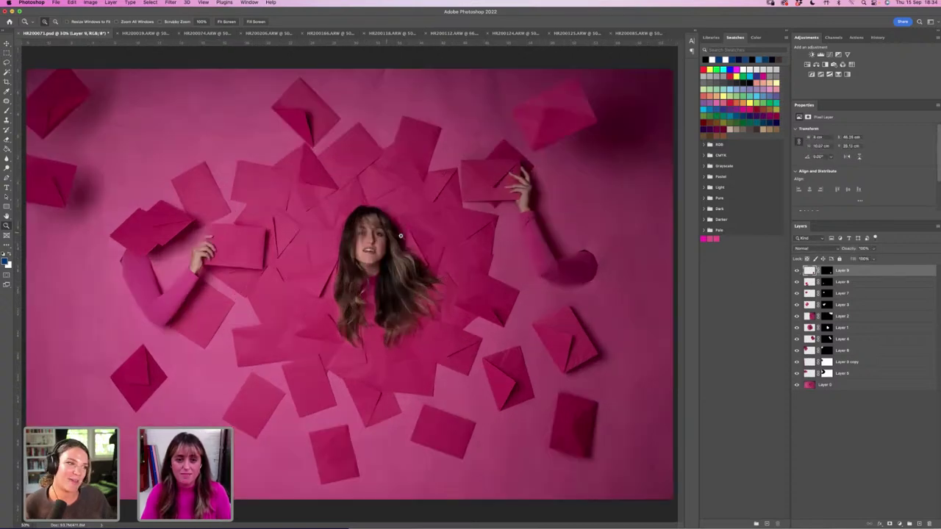
{"action": "left_click", "coordinate": [401, 233], "text": "alt"}
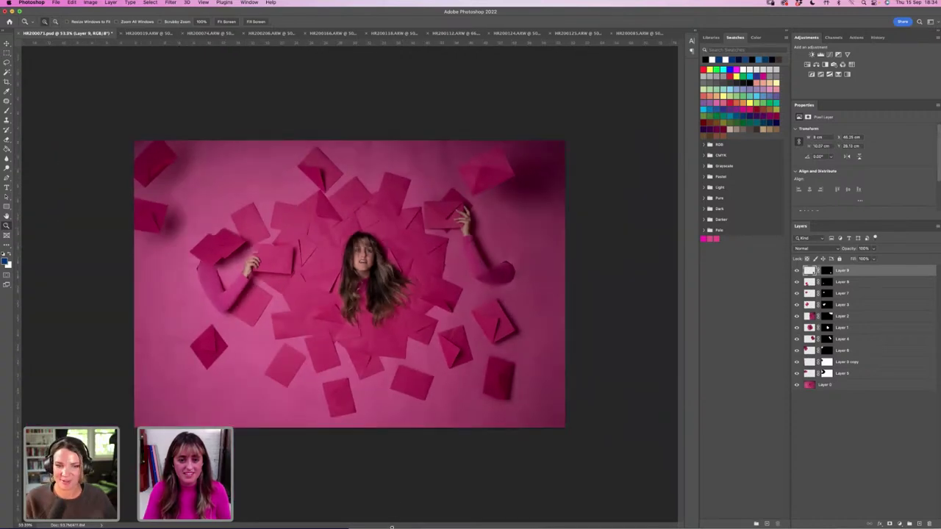
In Bridge, step through the thumbnails to HR200092.ARW and open it in Camera Raw.
{"action": "mouse_move", "coordinate": [407, 509]}
{"action": "left_click", "coordinate": [373, 508]}
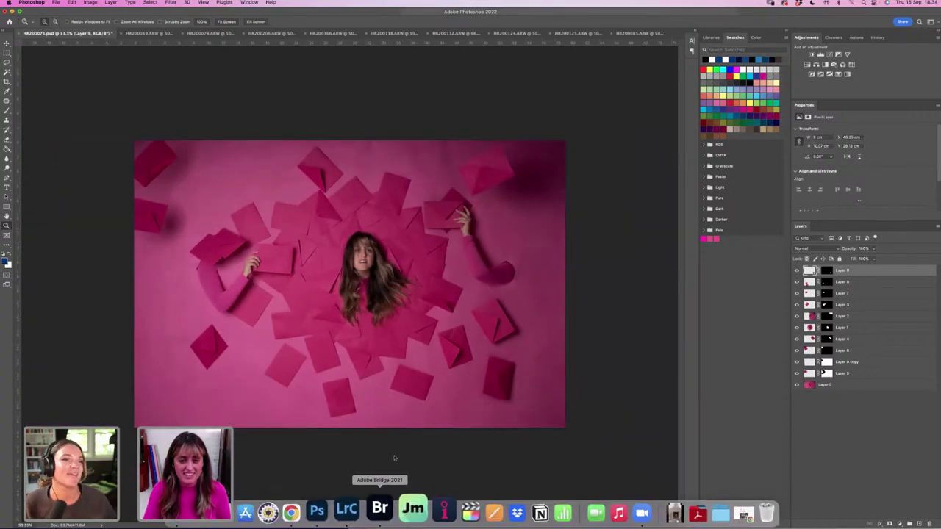
{"action": "key", "text": "Right"}
{"action": "key", "text": "Right"}
{"action": "key", "text": "Right"}
{"action": "key", "text": "Right"}
{"action": "key", "text": "Right"}
{"action": "key", "text": "Right"}
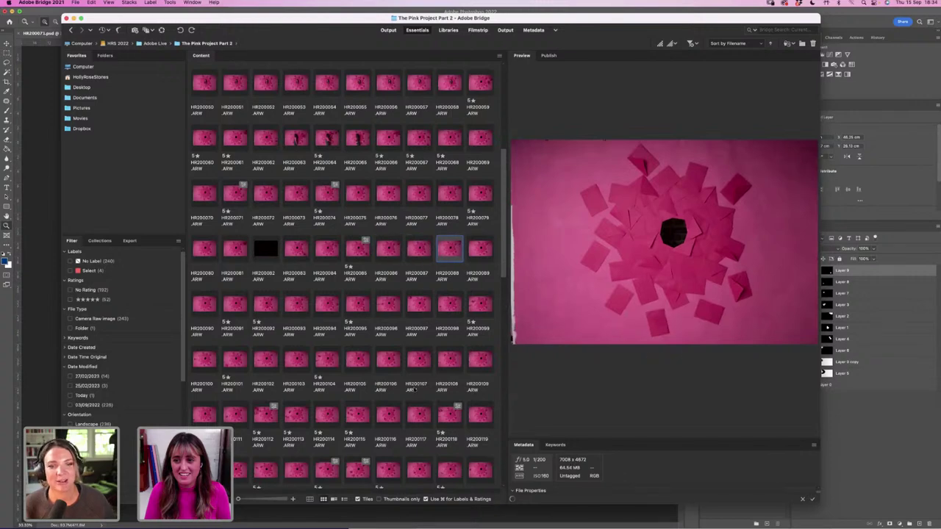
{"action": "key", "text": "Right"}
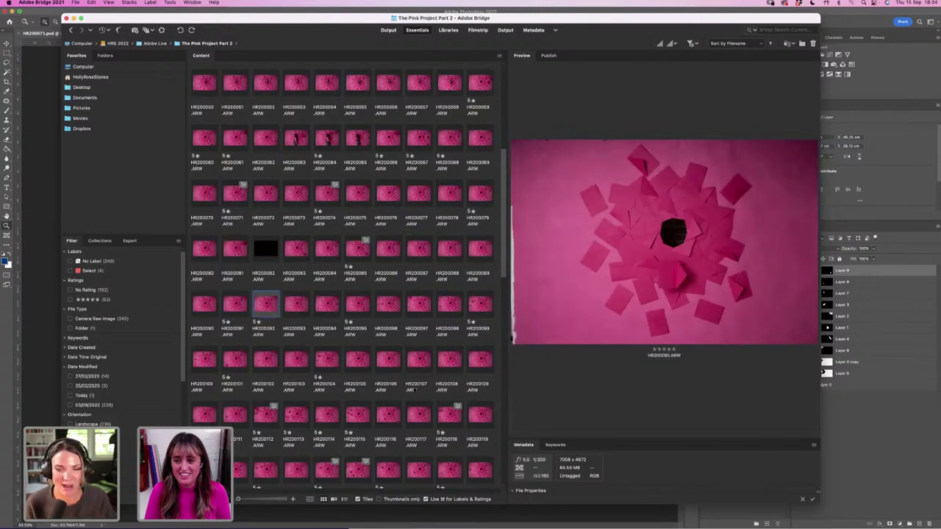
{"action": "key", "text": "super+Tab"}
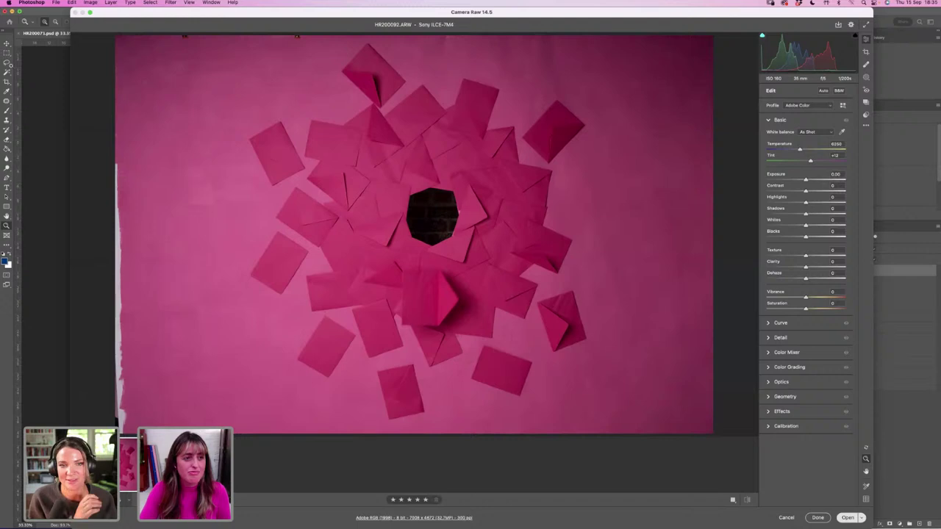
Open HR200092, lasso the folded envelope, and paste it in place into the composite as Layer 10.
{"action": "key", "text": "Return"}
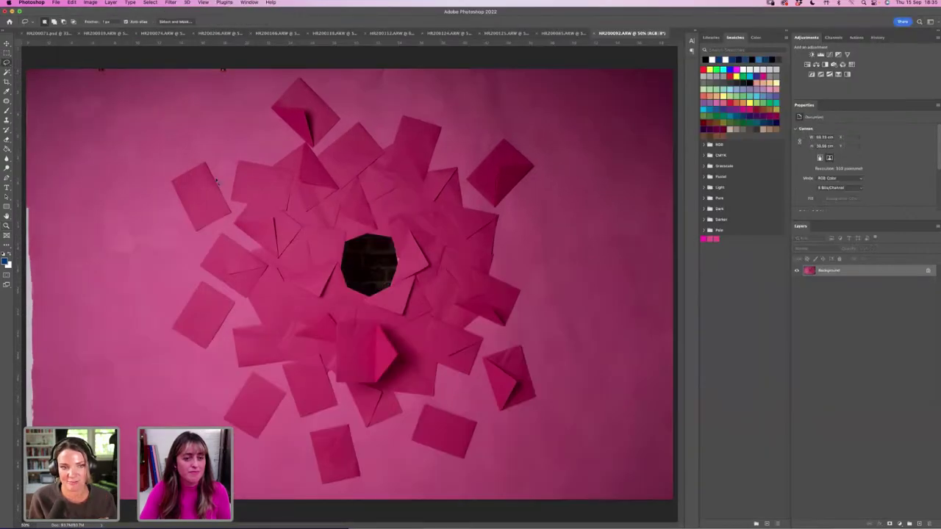
{"action": "mouse_move", "coordinate": [432, 386]}
{"action": "left_mouse_down"}
{"action": "mouse_move", "coordinate": [422, 328]}
{"action": "mouse_move", "coordinate": [351, 307]}
{"action": "mouse_move", "coordinate": [323, 324]}
{"action": "mouse_move", "coordinate": [309, 379]}
{"action": "mouse_move", "coordinate": [335, 414]}
{"action": "mouse_move", "coordinate": [419, 393]}
{"action": "left_mouse_up"}
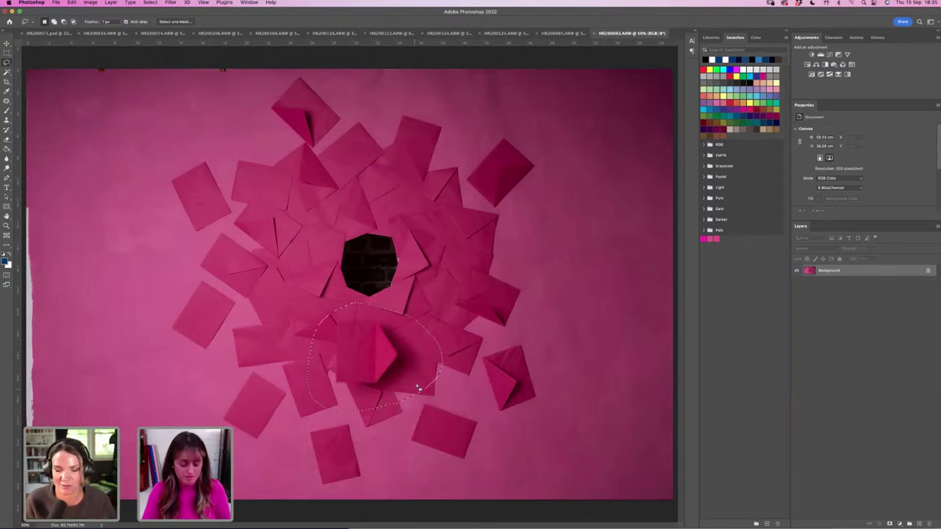
{"action": "left_click", "coordinate": [50, 33]}
{"action": "left_click", "coordinate": [71, 2]}
{"action": "mouse_move", "coordinate": [98, 75]}
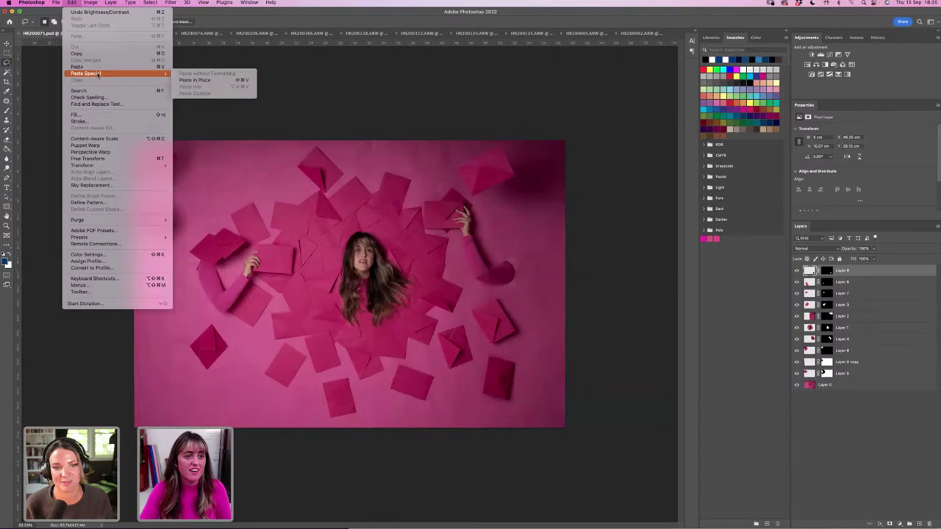
{"action": "left_click", "coordinate": [194, 79]}
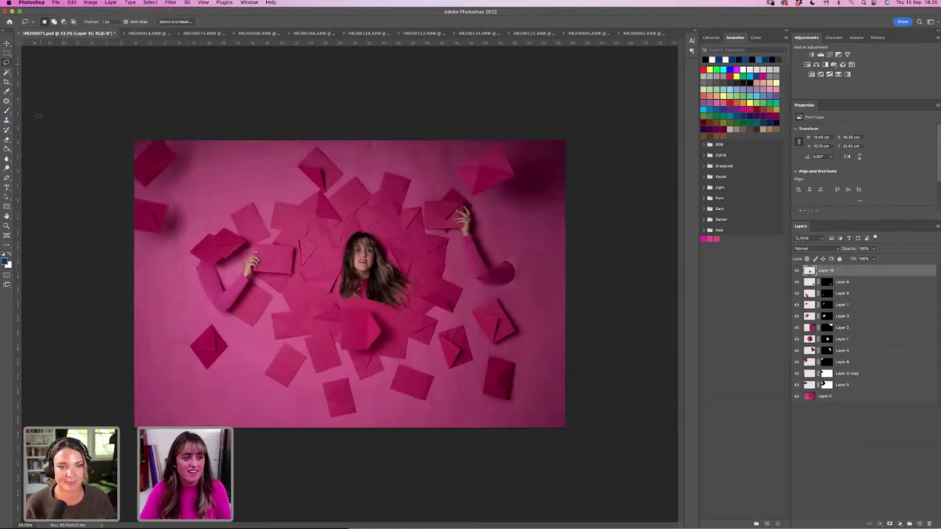
Zoom in near 100% and nudge Layer 10's envelope slightly into place.
{"action": "key", "text": "z"}
{"action": "left_click", "coordinate": [354, 303]}
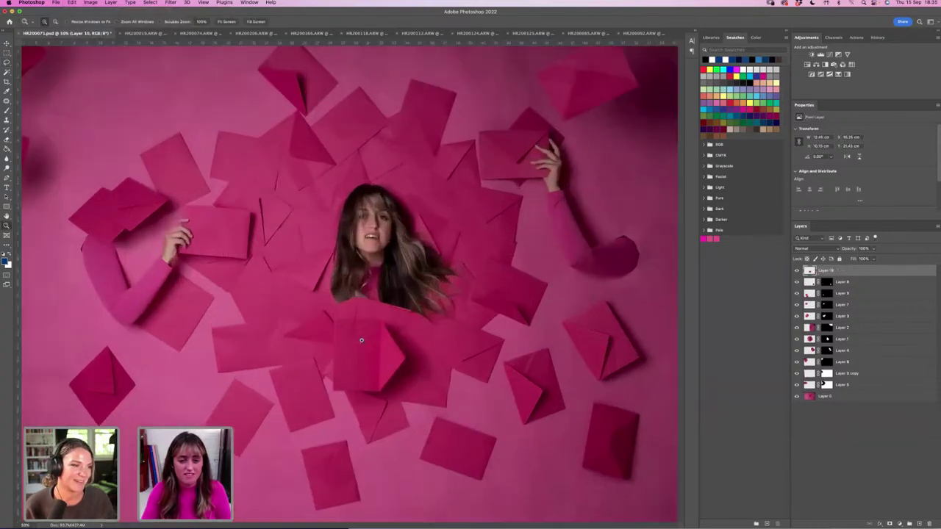
{"action": "scroll", "coordinate": [360, 315], "scroll_direction": "down", "scroll_amount": 3}
{"action": "left_click", "coordinate": [346, 286]}
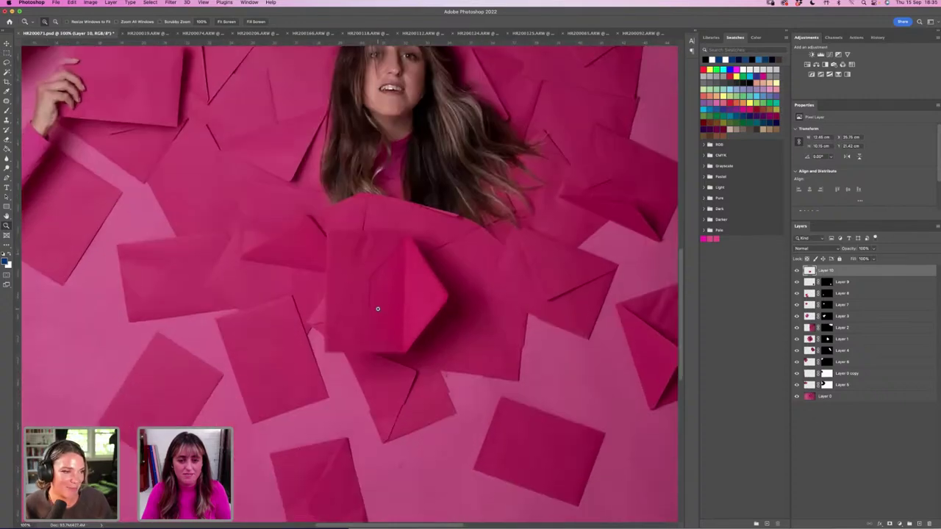
{"action": "key", "text": "v"}
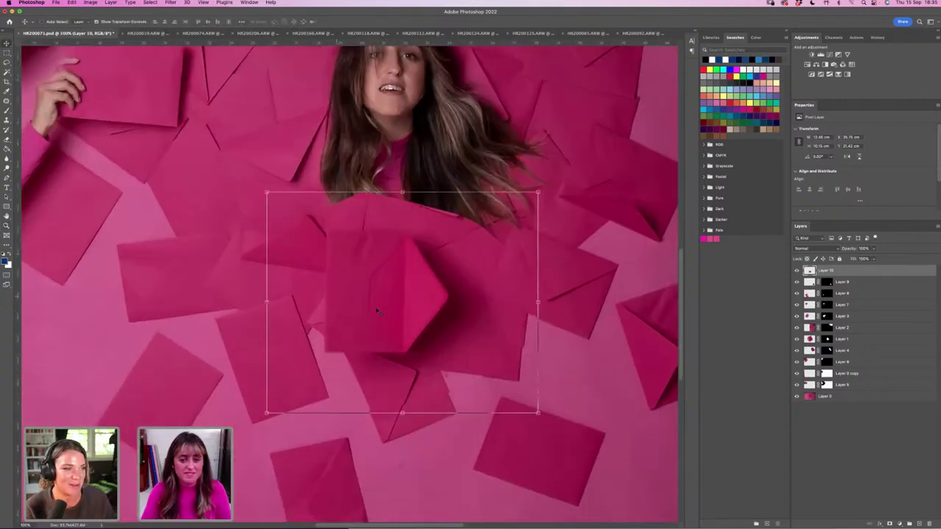
{"action": "left_click_drag", "start_coordinate": [383, 307], "coordinate": [387, 306]}
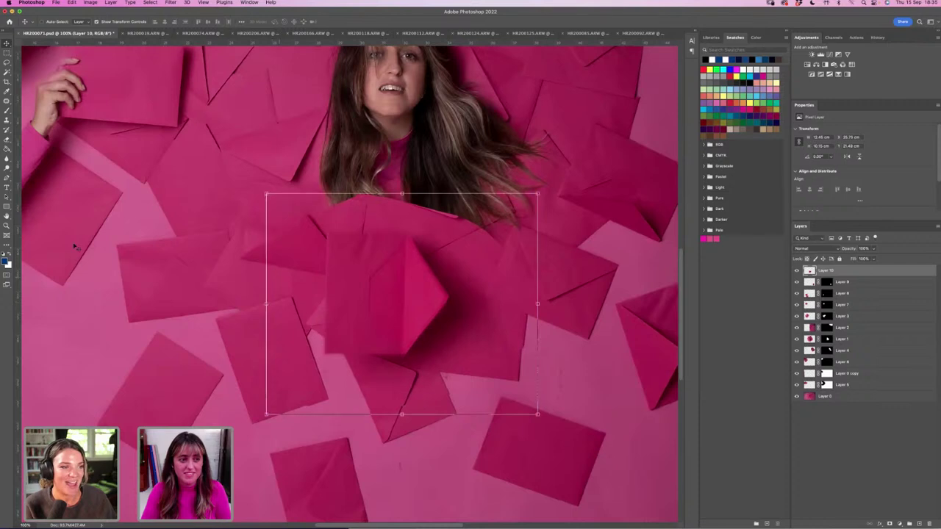
Fit the image on screen and zoom out to 33.3%.
{"action": "left_click", "coordinate": [7, 227]}
{"action": "left_click", "coordinate": [229, 23]}
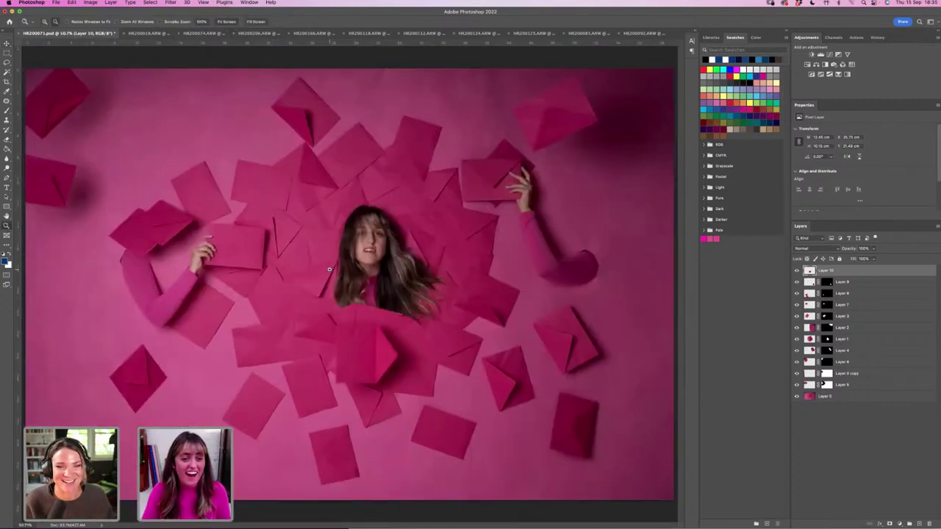
{"action": "left_click", "coordinate": [182, 267], "text": "alt"}
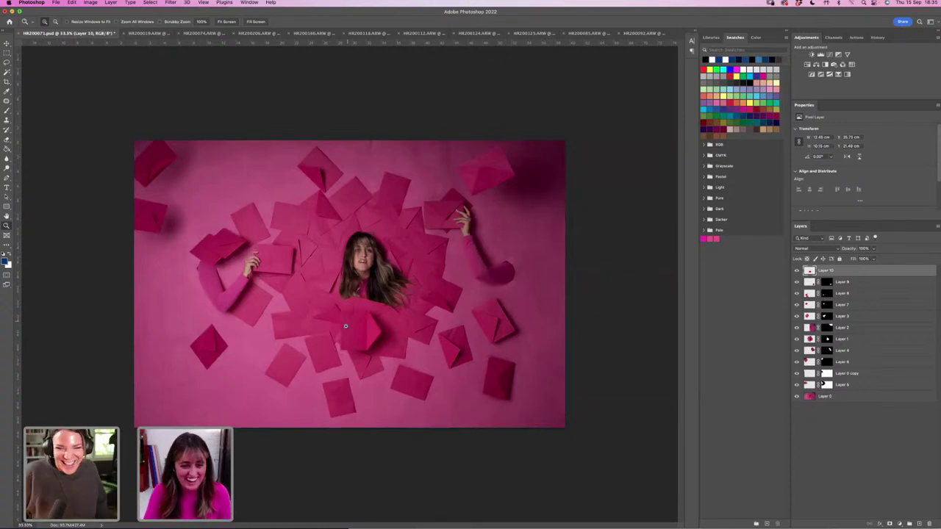
{"action": "left_click", "coordinate": [362, 332]}
Brush on Layer 10's mask, invert it to black, and set white as the paint colour.
{"action": "left_click_drag", "start_coordinate": [361, 332], "coordinate": [351, 275]}
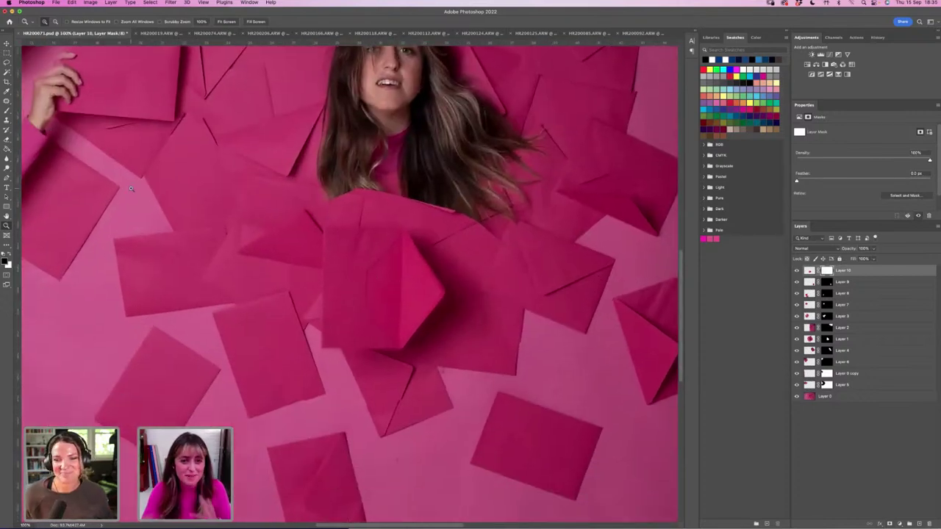
{"action": "key", "text": "b"}
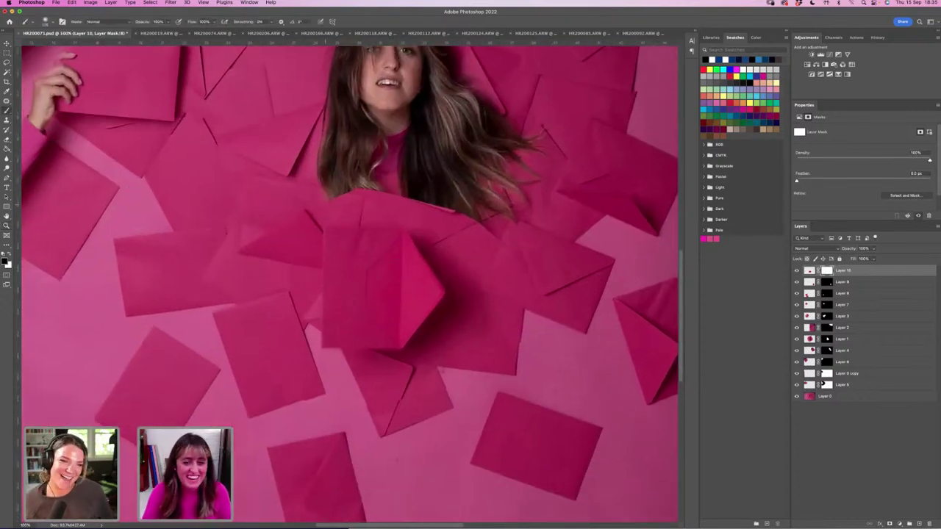
{"action": "mouse_move", "coordinate": [328, 250]}
{"action": "left_mouse_down"}
{"action": "mouse_move", "coordinate": [376, 220]}
{"action": "mouse_move", "coordinate": [426, 234]}
{"action": "mouse_move", "coordinate": [474, 298]}
{"action": "mouse_move", "coordinate": [415, 360]}
{"action": "mouse_move", "coordinate": [346, 353]}
{"action": "mouse_move", "coordinate": [338, 258]}
{"action": "mouse_move", "coordinate": [389, 257]}
{"action": "mouse_move", "coordinate": [434, 313]}
{"action": "left_mouse_up"}
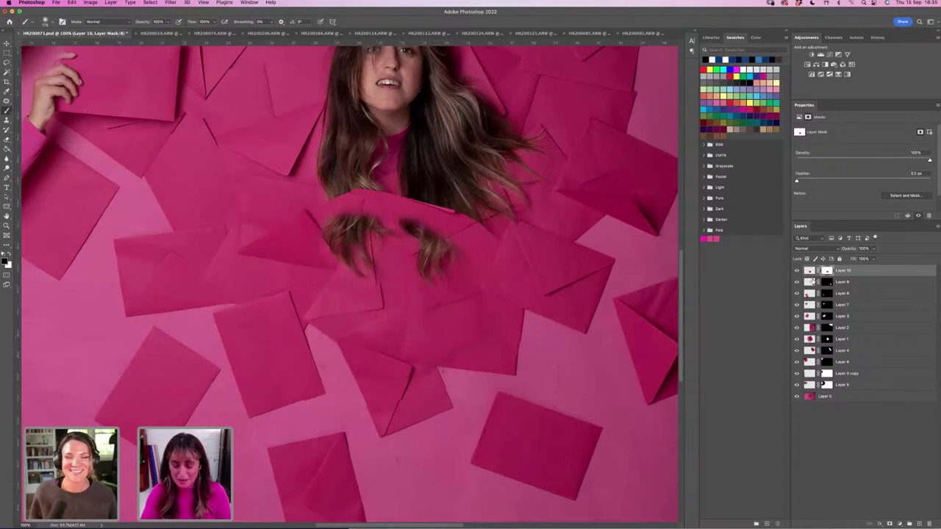
{"action": "key", "text": "super+i"}
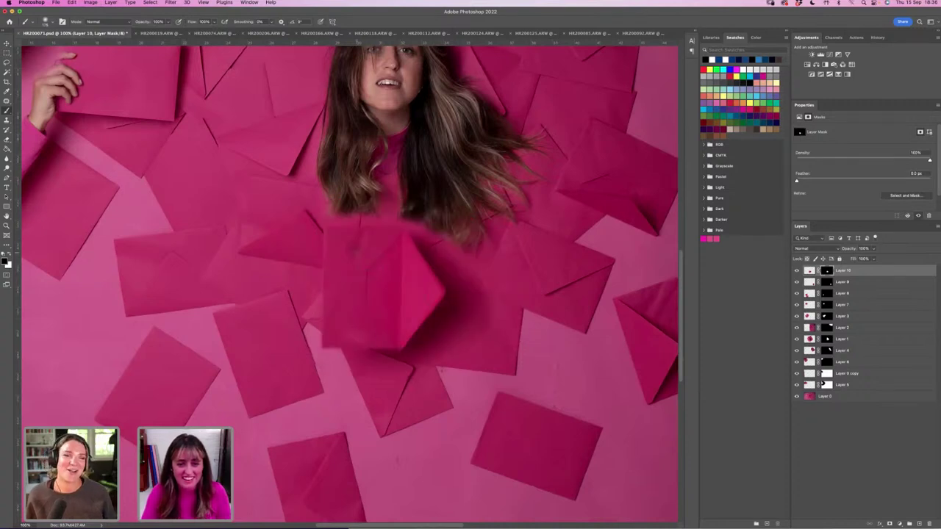
{"action": "key", "text": "x"}
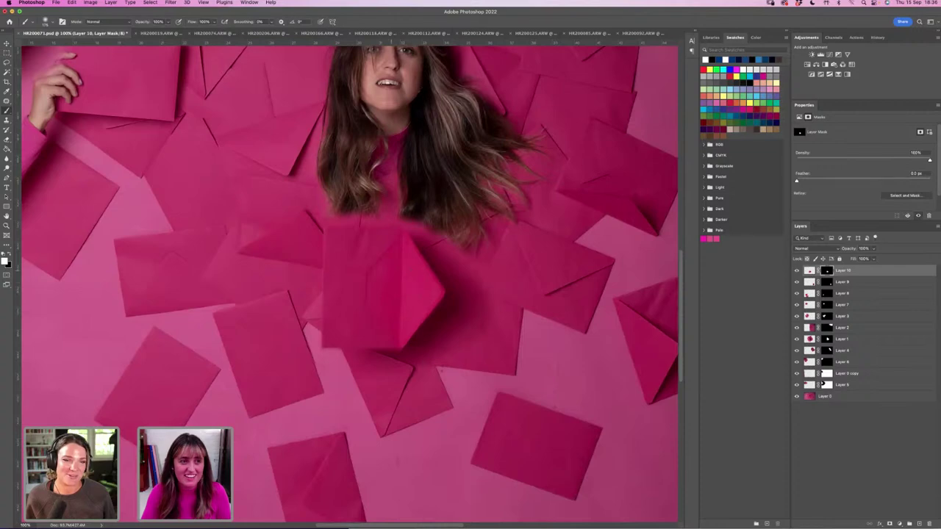
Drag Layer 10's envelope patch down beneath the woman's face, then hide Layer 10.
{"action": "key", "text": "z"}
{"action": "left_click", "coordinate": [94, 115], "text": "alt"}
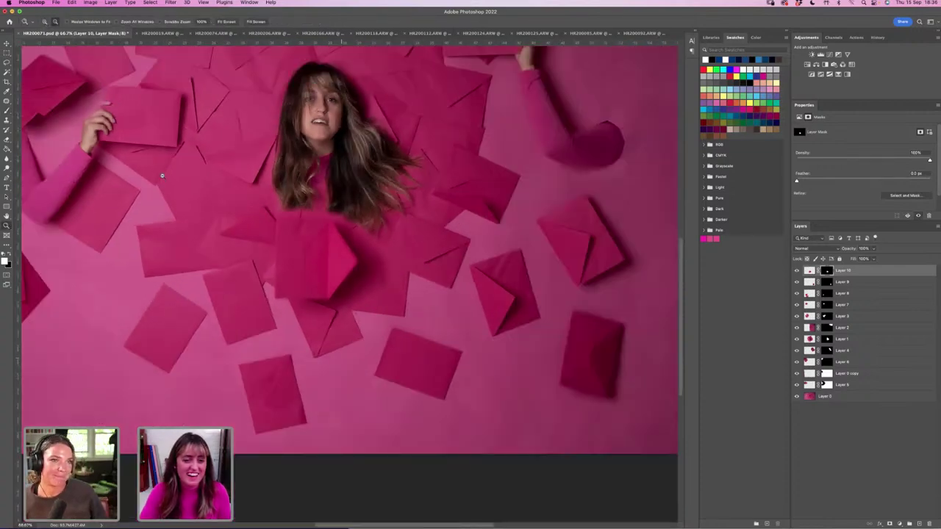
{"action": "key", "text": "v"}
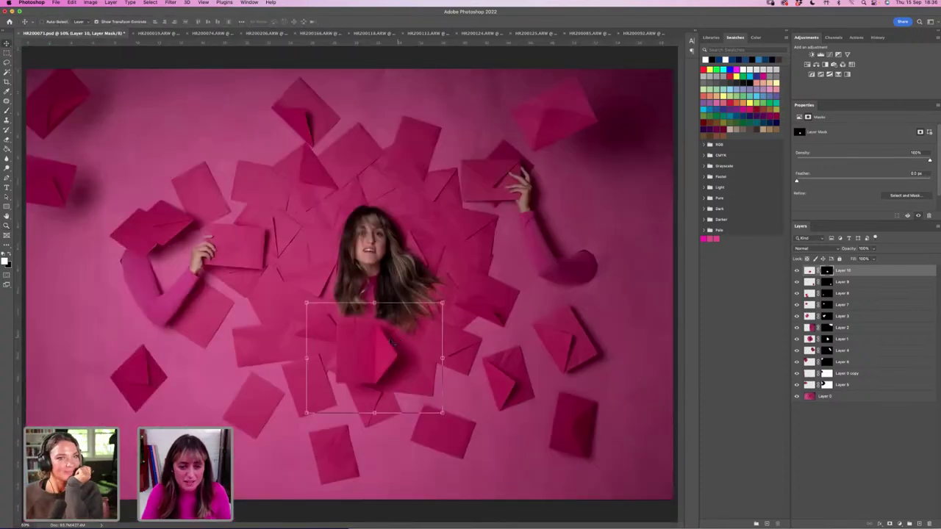
{"action": "left_click_drag", "start_coordinate": [379, 390], "coordinate": [397, 348]}
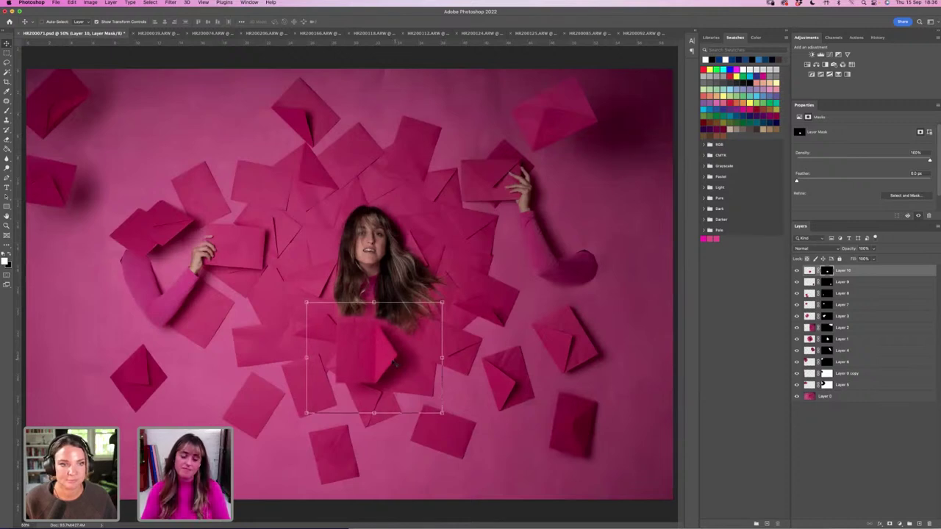
{"action": "left_click_drag", "start_coordinate": [392, 333], "coordinate": [401, 375]}
{"action": "left_click", "coordinate": [796, 271]}
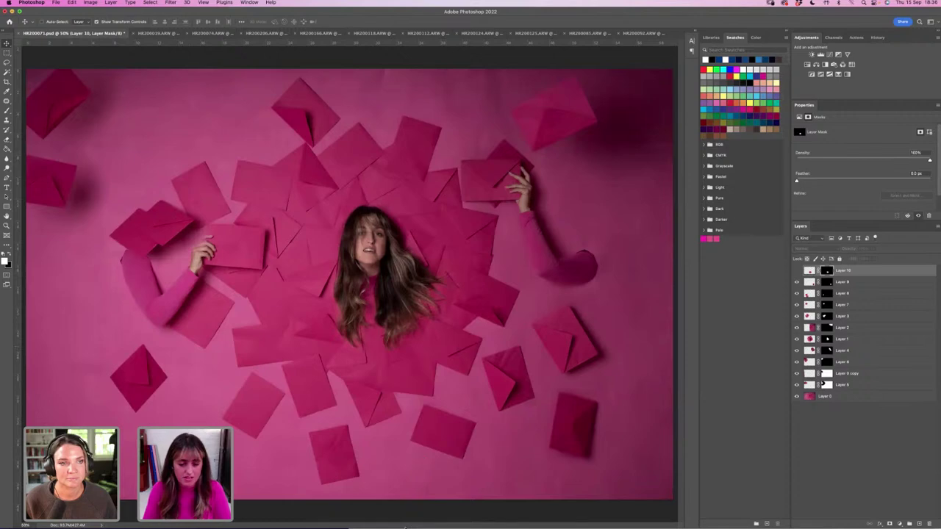
{"action": "mouse_move", "coordinate": [381, 511]}
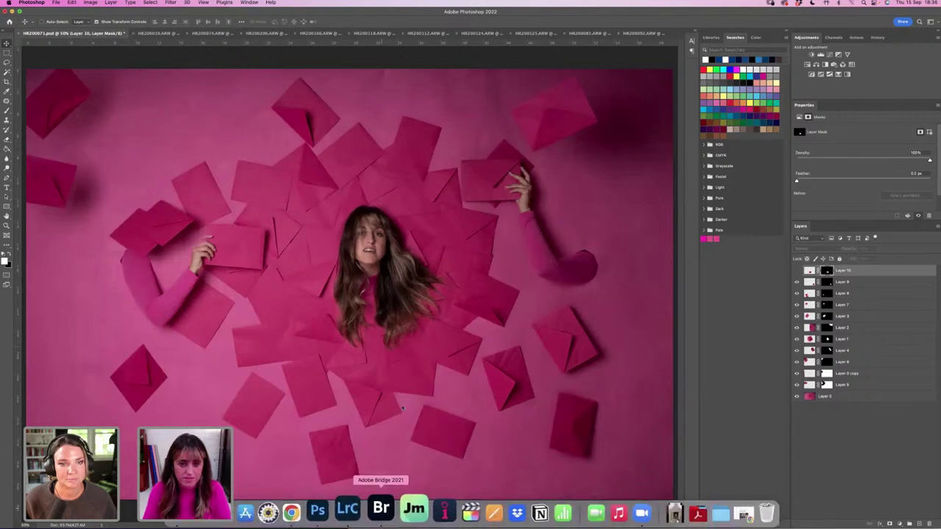
{"action": "left_click", "coordinate": [381, 508]}
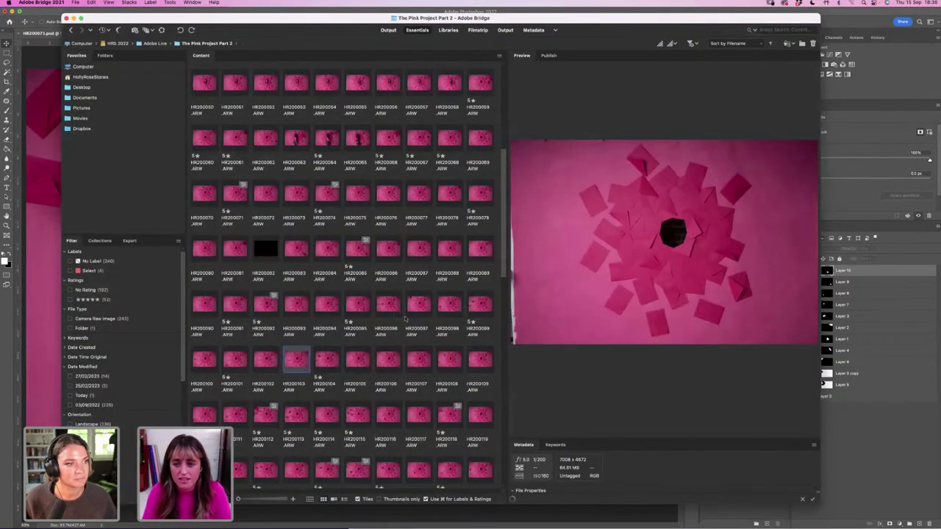
{"action": "key", "text": "Right"}
{"action": "key", "text": "Right"}
{"action": "key", "text": "Right"}
{"action": "key", "text": "Right"}
{"action": "key", "text": "Right"}
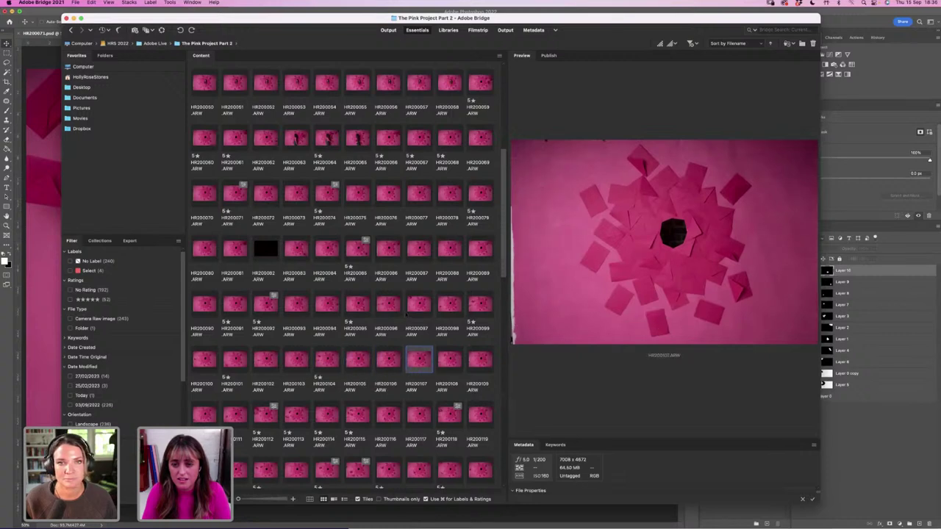
{"action": "key", "text": "Right"}
{"action": "key", "text": "Right"}
{"action": "key", "text": "Right"}
{"action": "key", "text": "Right"}
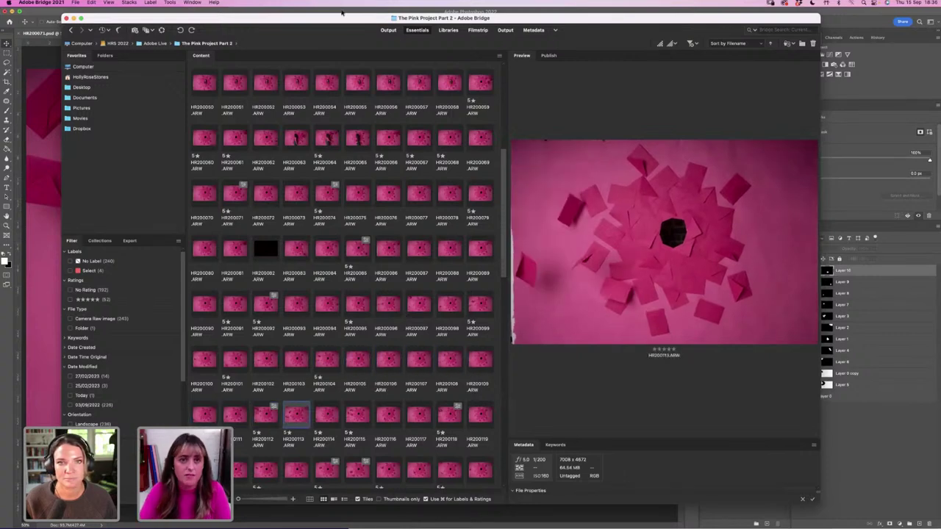
{"action": "left_click", "coordinate": [49, 156]}
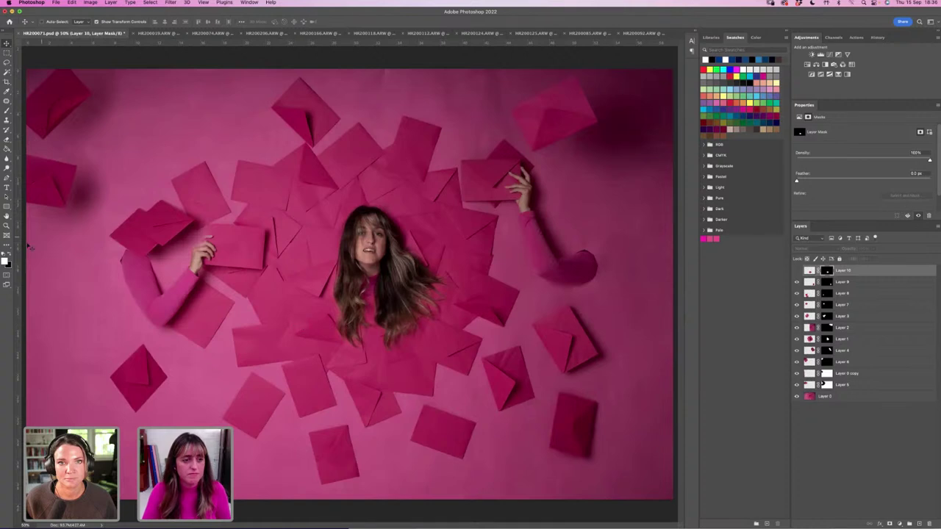
Zoom out to 33.3% to show the entire envelope composite.
{"action": "key", "text": "z"}
{"action": "left_click", "coordinate": [388, 285], "text": "alt"}
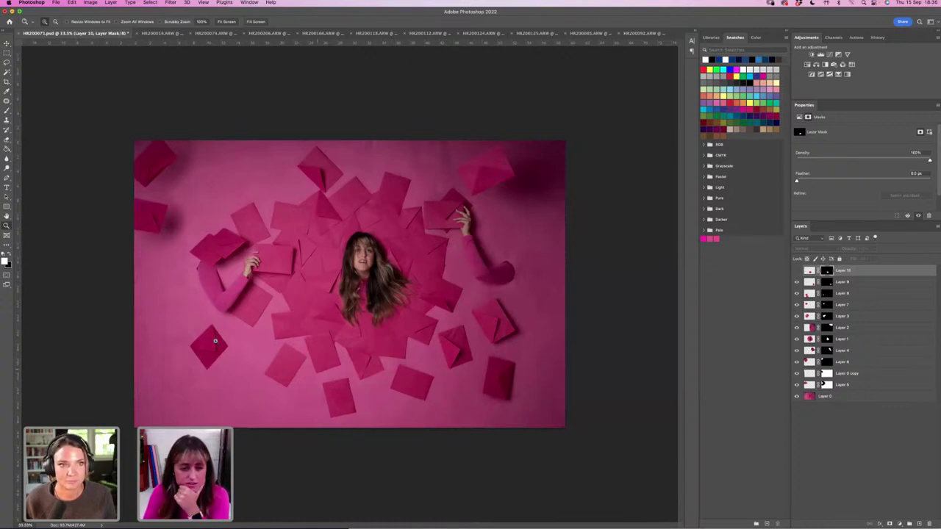
In Bridge, step through the thumbnails to HR200125.ARW and open it for editing.
{"action": "mouse_move", "coordinate": [379, 515]}
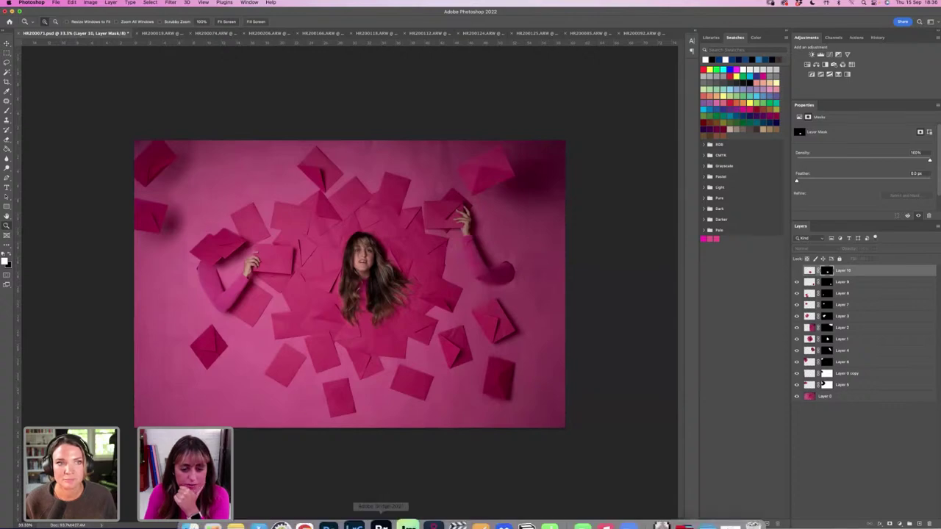
{"action": "left_click", "coordinate": [380, 508]}
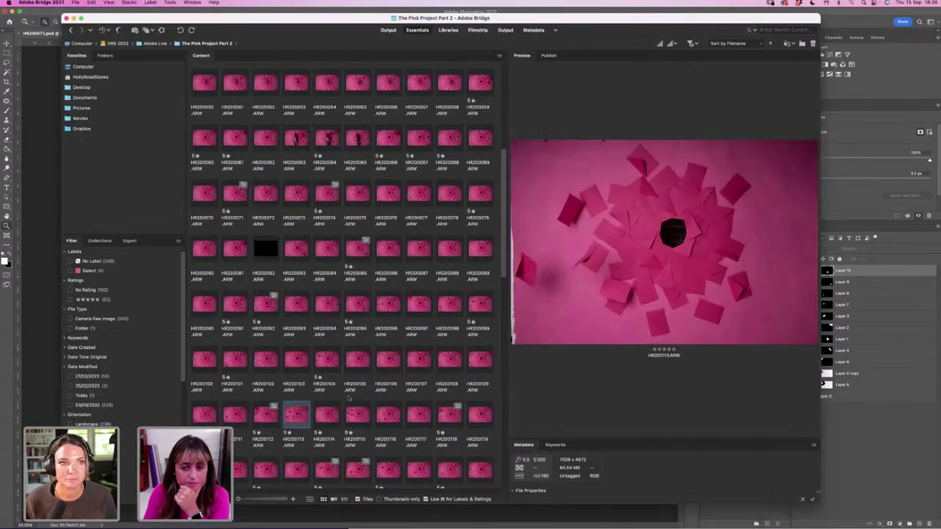
{"action": "key", "text": "Right"}
{"action": "key", "text": "Right"}
{"action": "key", "text": "Right"}
{"action": "key", "text": "Right"}
{"action": "key", "text": "Right"}
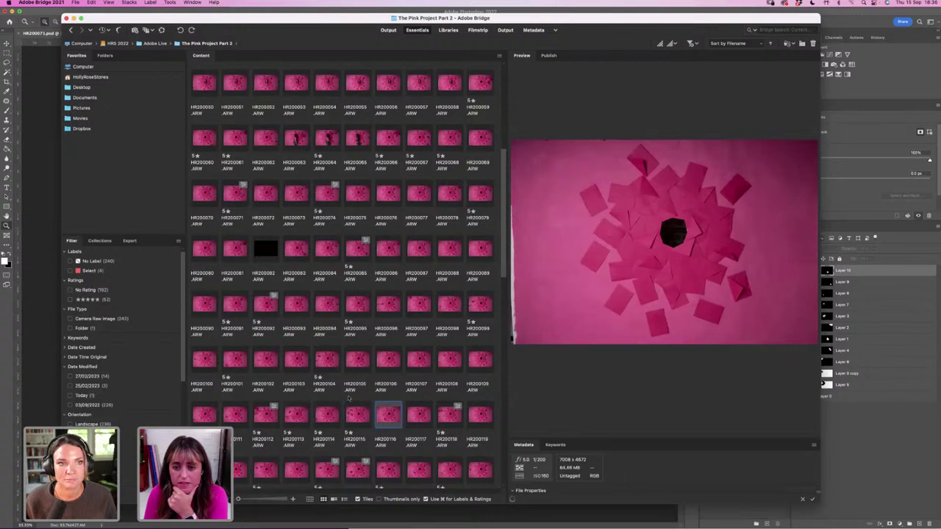
{"action": "key", "text": "Right"}
{"action": "key", "text": "Right"}
{"action": "key", "text": "Right"}
{"action": "key", "text": "Right"}
{"action": "key", "text": "Right"}
{"action": "key", "text": "Right"}
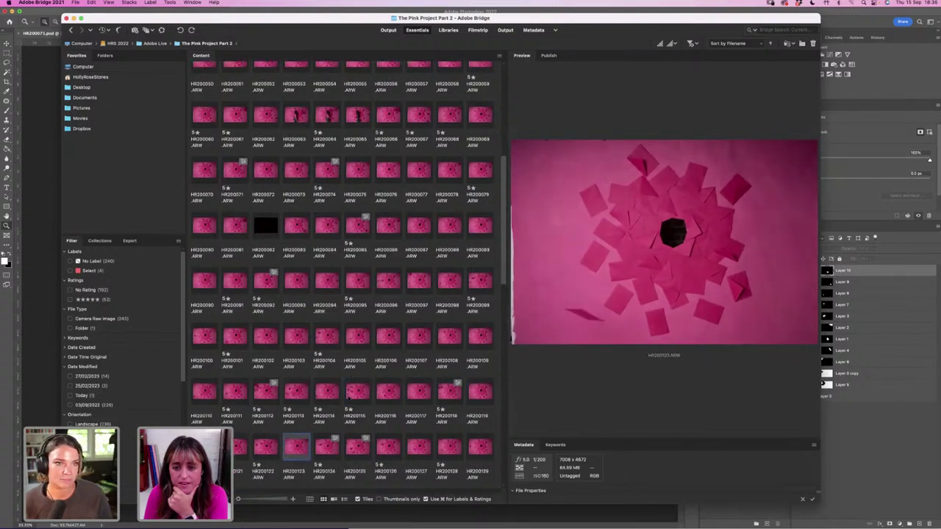
{"action": "key", "text": "Right"}
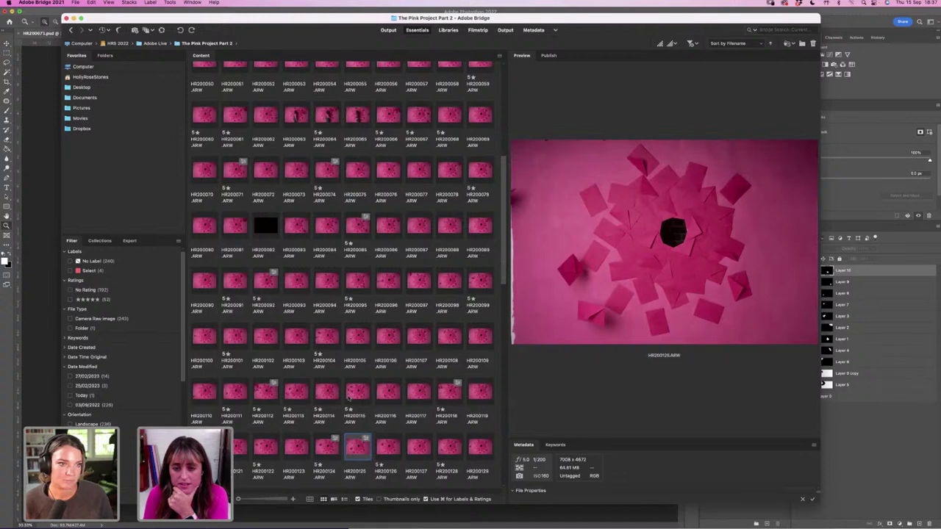
{"action": "key", "text": "super+Tab"}
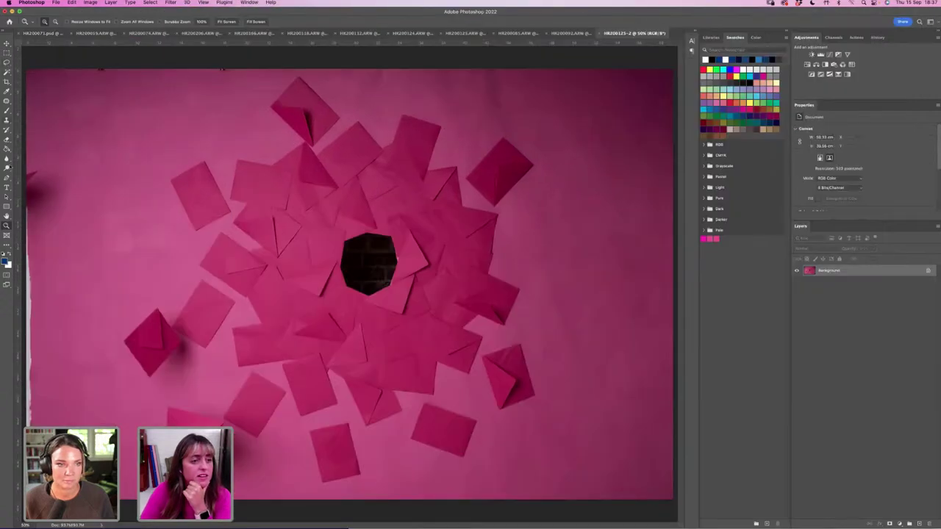
Zoom in on HR200125-2, zoom back out, and lasso-select the lower-left envelope.
{"action": "left_click", "coordinate": [6, 61]}
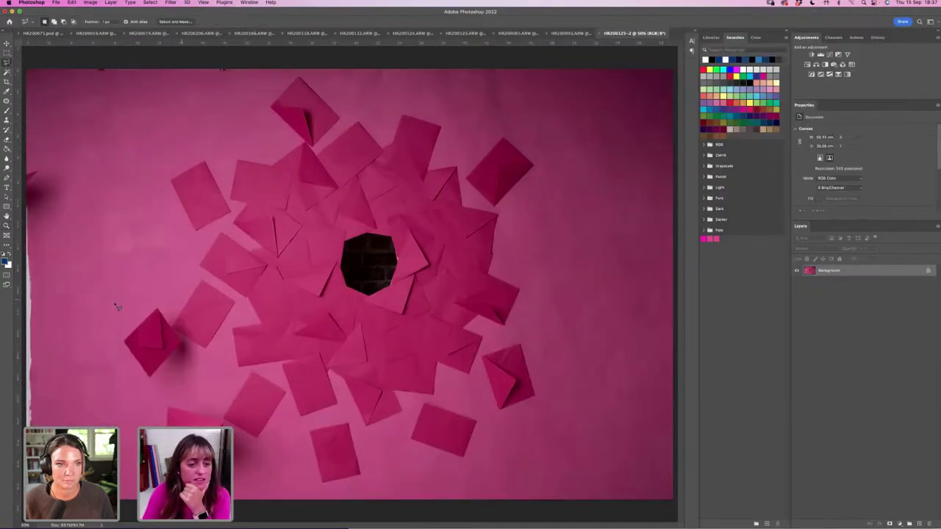
{"action": "key", "text": "z"}
{"action": "left_click", "coordinate": [142, 363]}
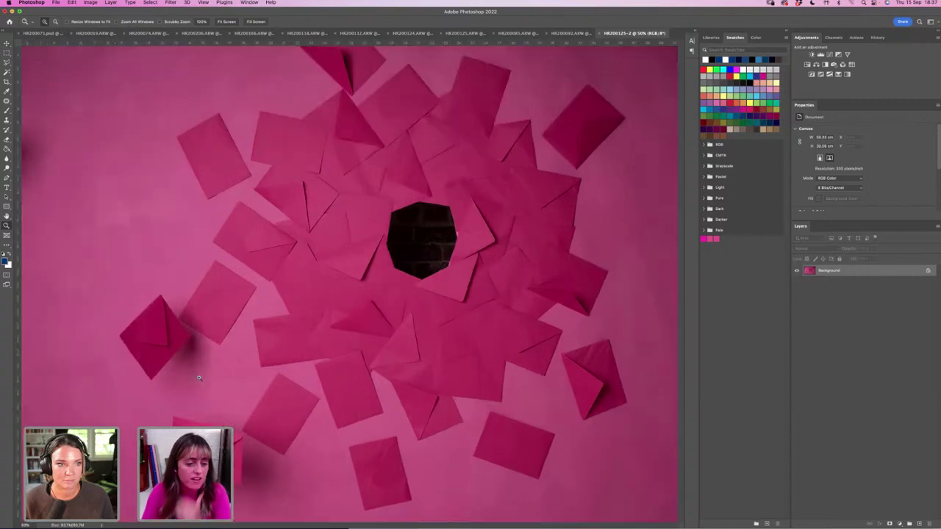
{"action": "scroll", "coordinate": [234, 329], "scroll_direction": "down", "scroll_amount": 5}
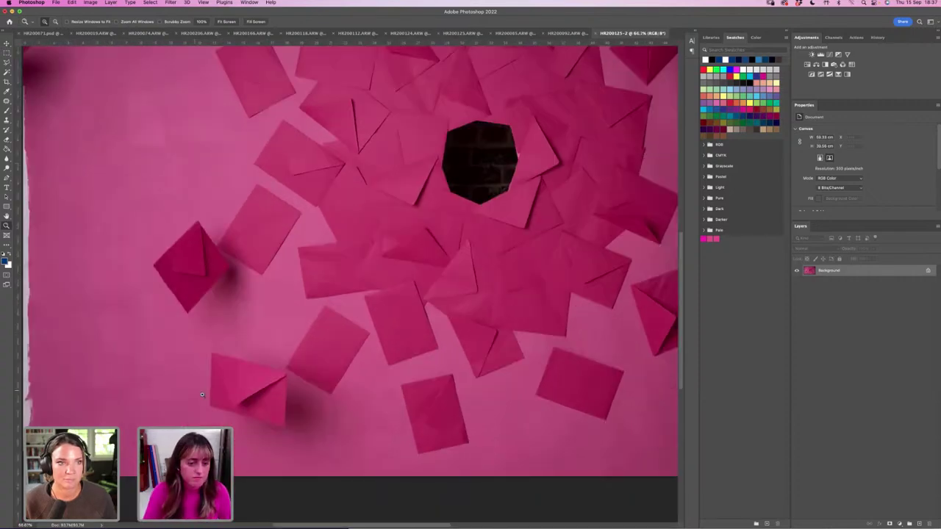
{"action": "left_click", "coordinate": [223, 374], "text": "alt"}
{"action": "left_click", "coordinate": [222, 374], "text": "alt"}
{"action": "key", "text": "l"}
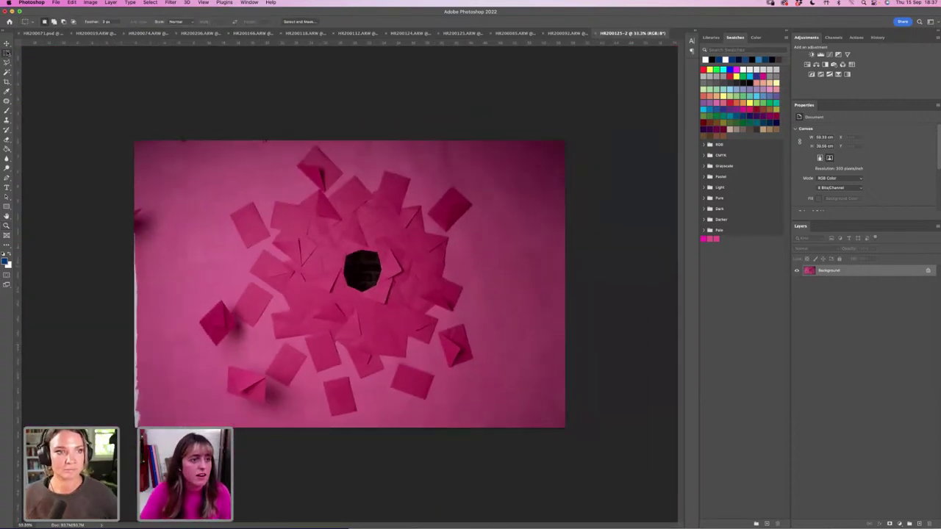
{"action": "left_click_drag", "start_coordinate": [6, 62], "coordinate": [41, 64]}
{"action": "mouse_move", "coordinate": [265, 360]}
{"action": "left_mouse_down"}
{"action": "mouse_move", "coordinate": [233, 417]}
{"action": "mouse_move", "coordinate": [308, 389]}
{"action": "mouse_move", "coordinate": [273, 351]}
{"action": "left_mouse_up"}
Check the Edit menu in HR200071.psd without running a command, then view HR200124.ARW.
{"action": "left_click", "coordinate": [44, 33]}
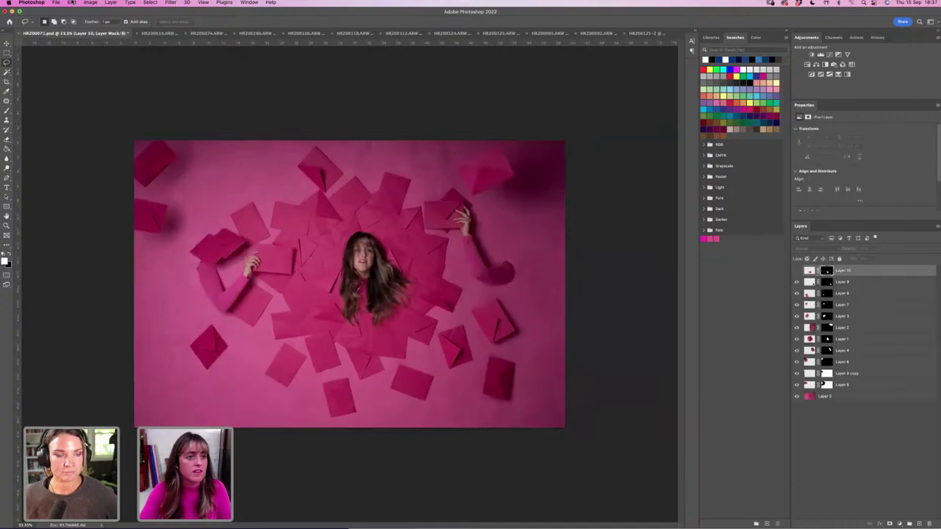
{"action": "left_click", "coordinate": [71, 2]}
{"action": "left_click", "coordinate": [222, 110]}
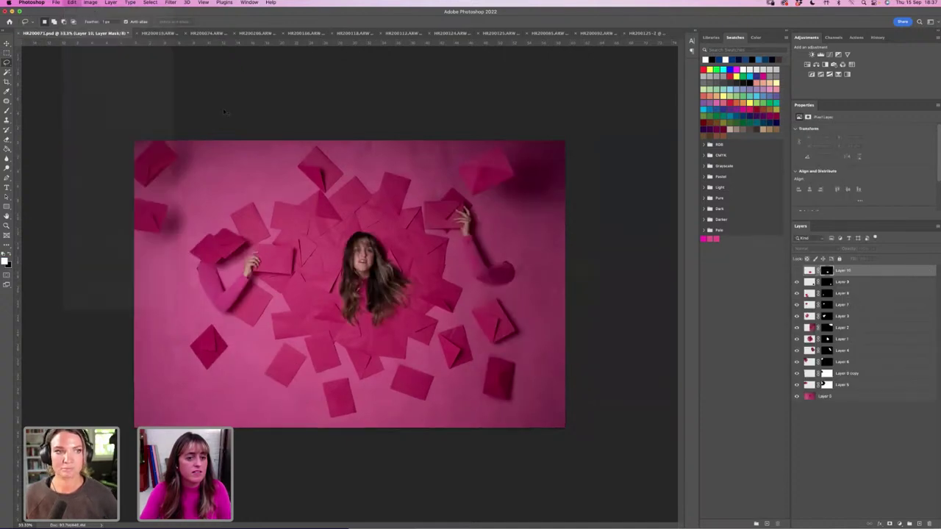
{"action": "left_click", "coordinate": [74, 3]}
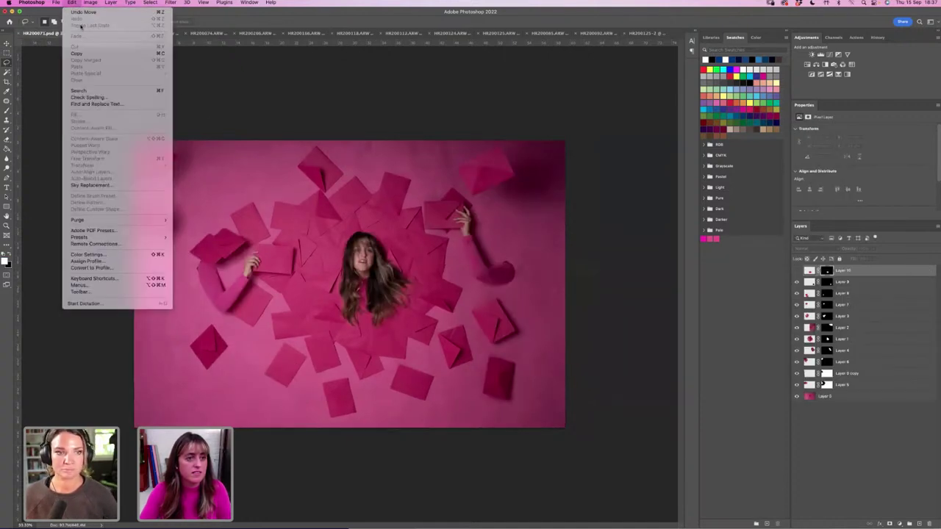
{"action": "left_click", "coordinate": [391, 92]}
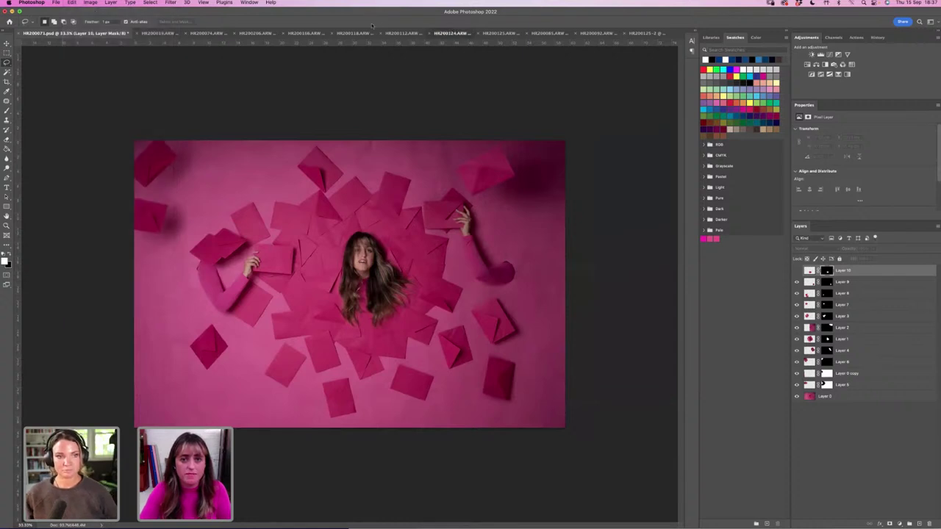
{"action": "left_click", "coordinate": [441, 33]}
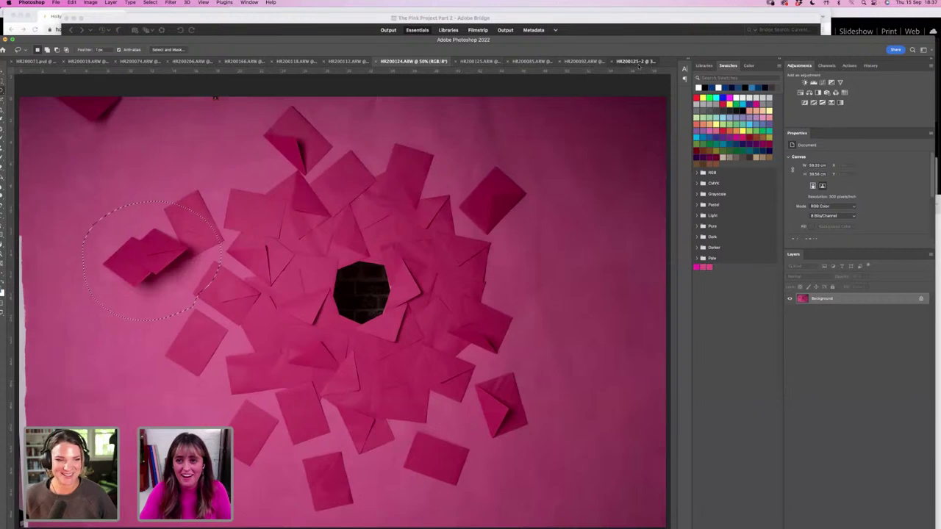
Lasso the bottom-left envelope pair in HR200125-2 and return to HR200071.psd.
{"action": "left_click", "coordinate": [637, 63]}
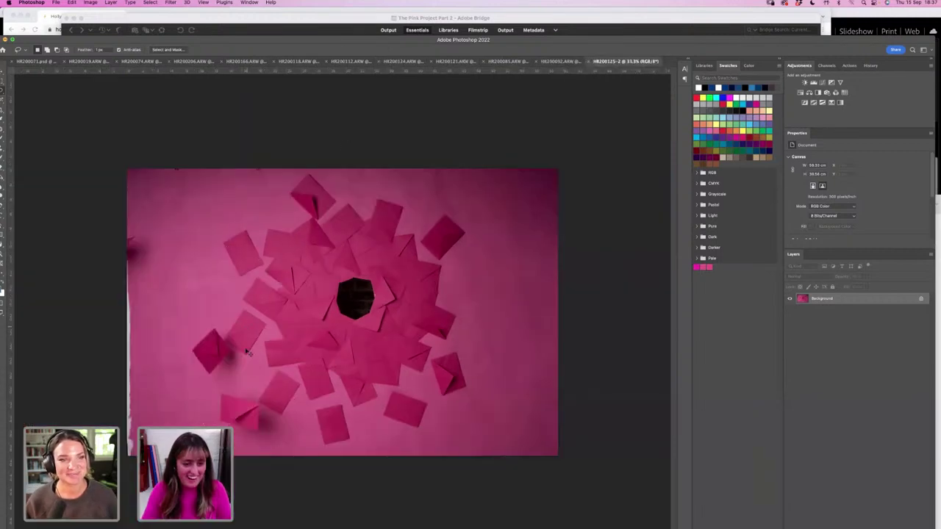
{"action": "mouse_move", "coordinate": [256, 391]}
{"action": "left_mouse_down"}
{"action": "mouse_move", "coordinate": [233, 384]}
{"action": "mouse_move", "coordinate": [210, 410]}
{"action": "left_mouse_up"}
{"action": "mouse_move", "coordinate": [278, 450]}
{"action": "left_mouse_down"}
{"action": "mouse_move", "coordinate": [294, 428]}
{"action": "mouse_move", "coordinate": [257, 385]}
{"action": "left_mouse_up"}
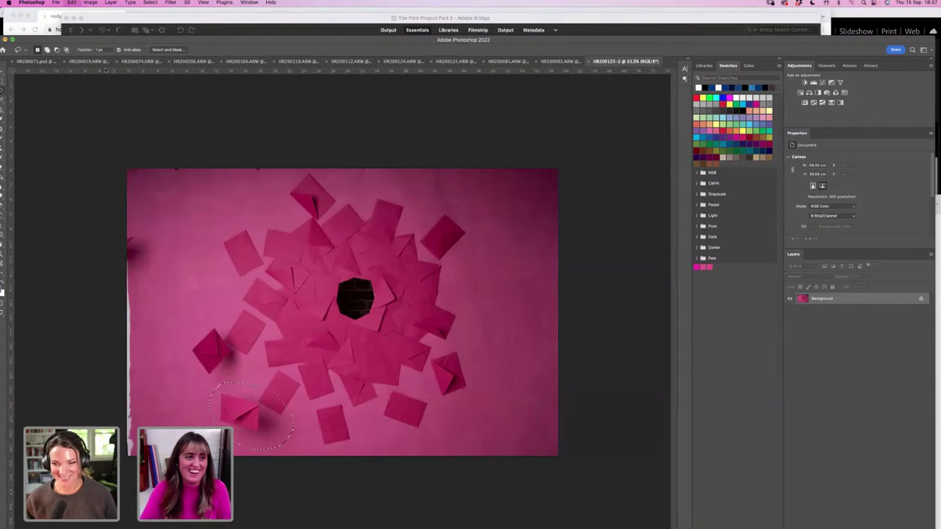
{"action": "left_click", "coordinate": [49, 61]}
Maximize the window and paste the copied envelope piece as new Layer 11.
{"action": "double_click", "coordinate": [137, 42]}
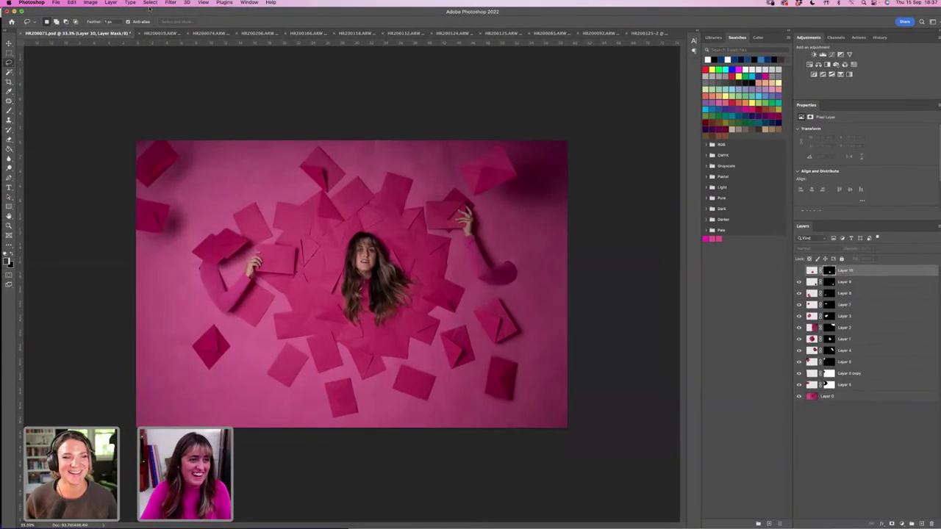
{"action": "left_click", "coordinate": [72, 3]}
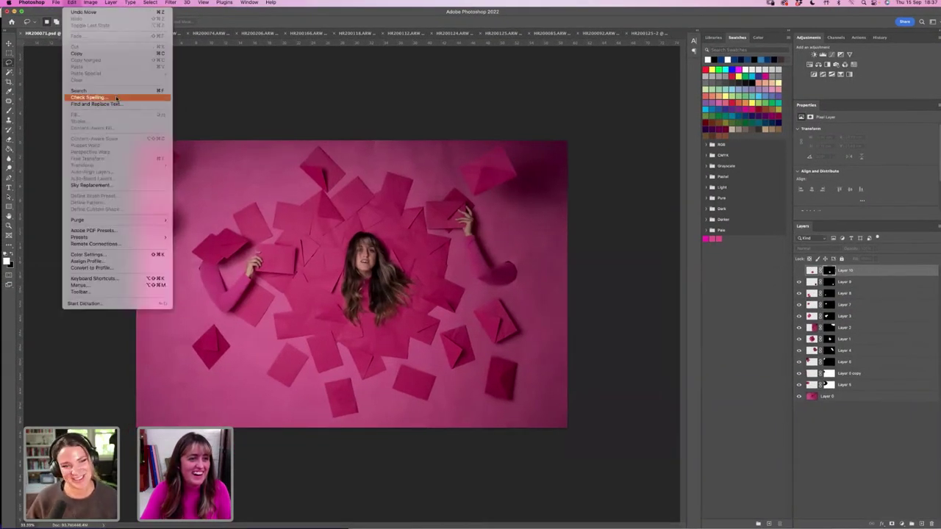
{"action": "key", "text": "Escape"}
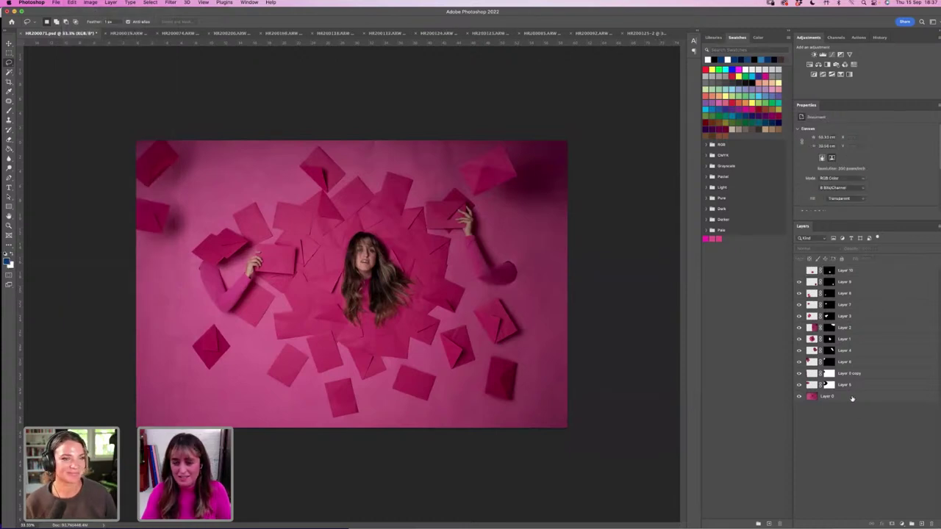
{"action": "key", "text": "ctrl+v"}
Move the pasted envelope into the lower-left corner, rotate it about 20° clockwise, and commit.
{"action": "key", "text": "v"}
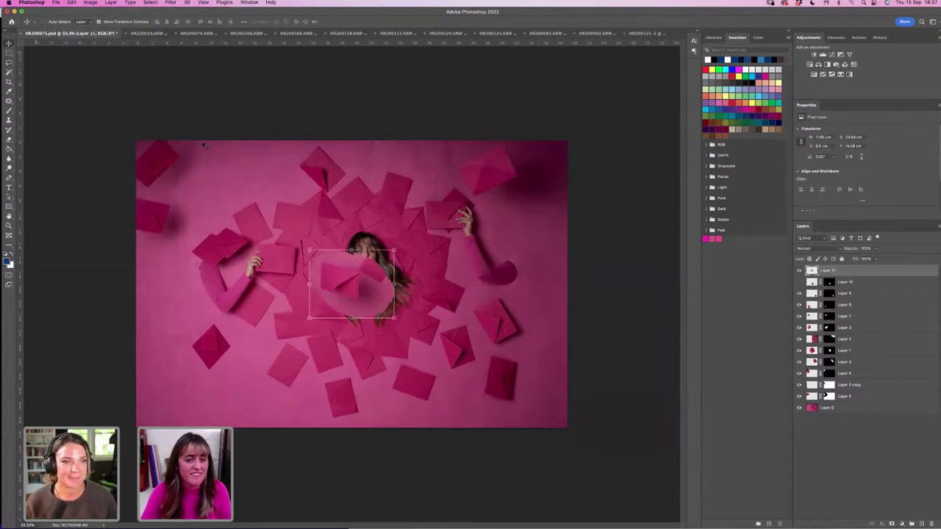
{"action": "left_click_drag", "start_coordinate": [379, 291], "coordinate": [512, 386]}
{"action": "left_click_drag", "start_coordinate": [337, 366], "coordinate": [459, 254]}
{"action": "left_click_drag", "start_coordinate": [427, 302], "coordinate": [278, 397]}
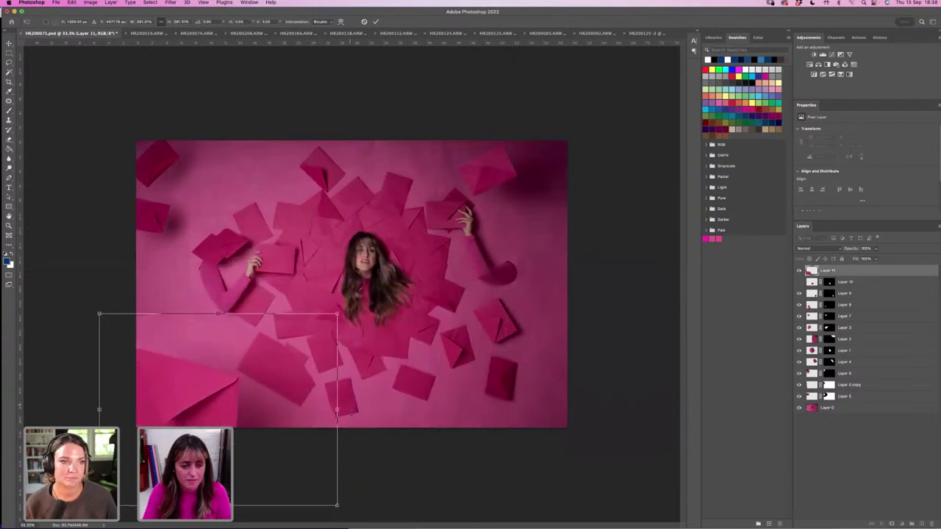
{"action": "left_click_drag", "start_coordinate": [368, 391], "coordinate": [359, 442]}
{"action": "left_click_drag", "start_coordinate": [260, 377], "coordinate": [252, 380]}
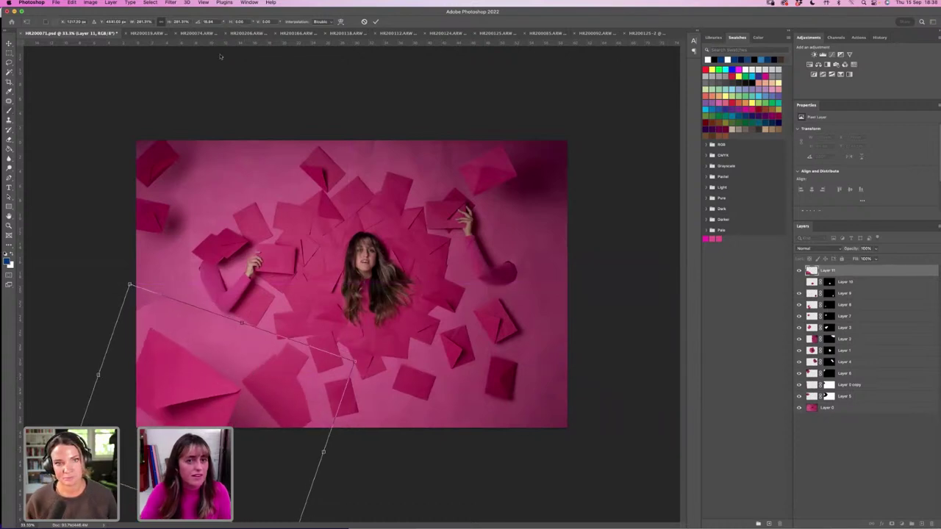
{"action": "left_click", "coordinate": [375, 22]}
Zoom in to 100% on the lower-left envelope.
{"action": "left_click", "coordinate": [8, 225]}
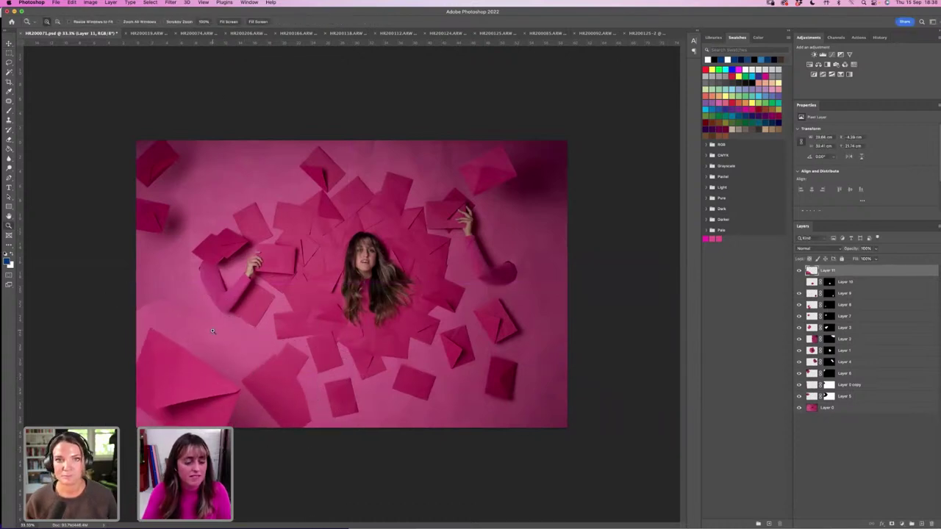
{"action": "left_click", "coordinate": [283, 226]}
{"action": "left_click", "coordinate": [139, 369]}
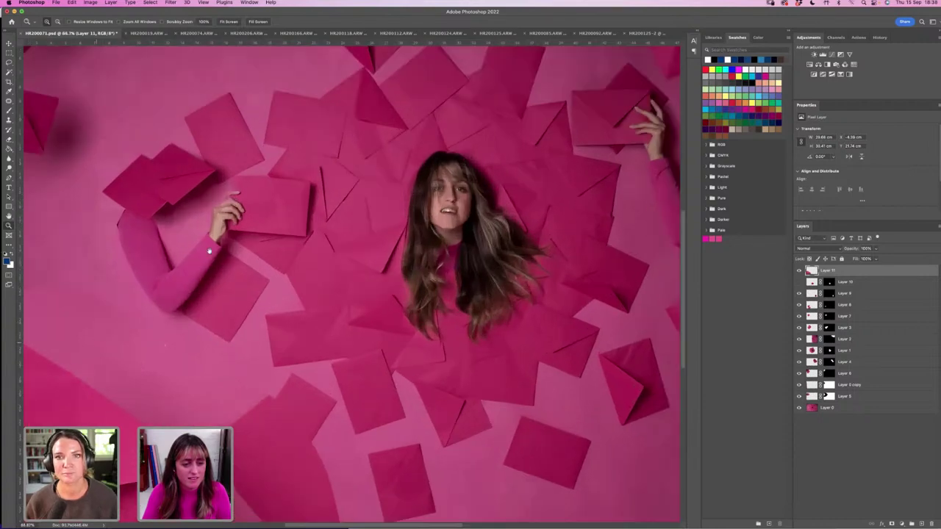
{"action": "left_click", "coordinate": [176, 324]}
{"action": "left_click", "coordinate": [216, 286]}
{"action": "scroll", "coordinate": [218, 240], "scroll_direction": "down", "scroll_amount": 2}
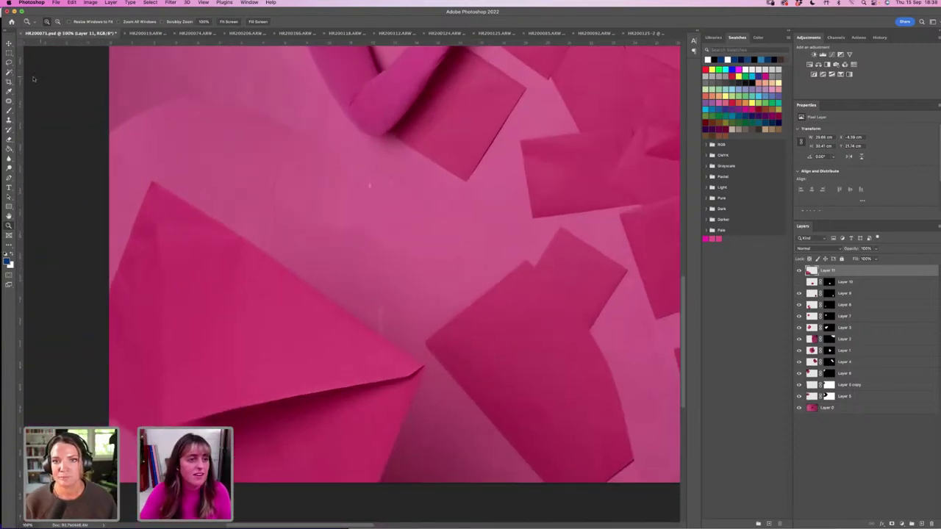
Trace the large envelope with the Polygonal Lasso and turn the selection into a Layer 11 mask.
{"action": "left_click", "coordinate": [8, 61]}
{"action": "left_click", "coordinate": [25, 69]}
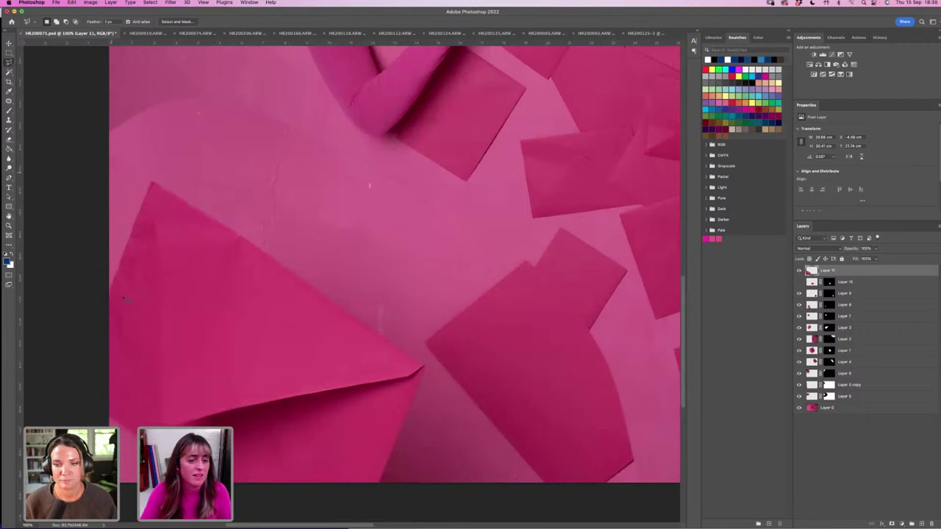
{"action": "left_click", "coordinate": [109, 293]}
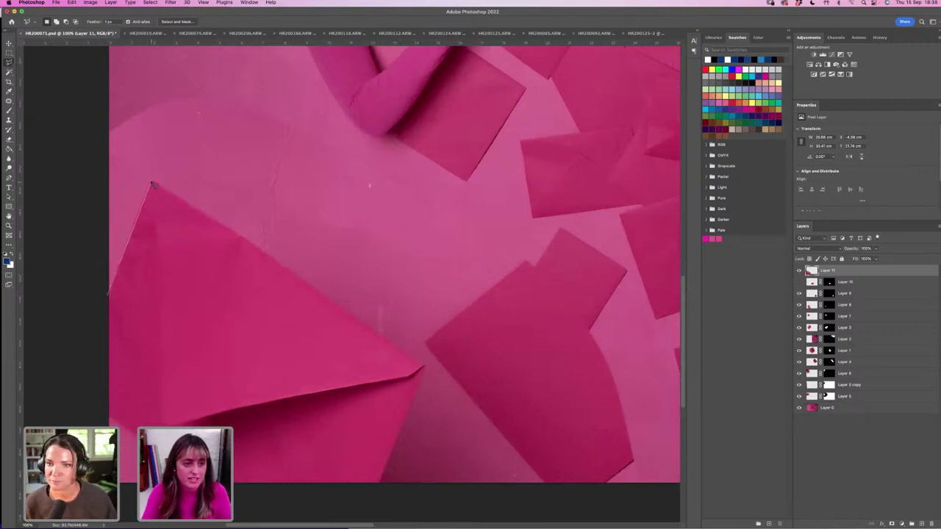
{"action": "left_click", "coordinate": [153, 184]}
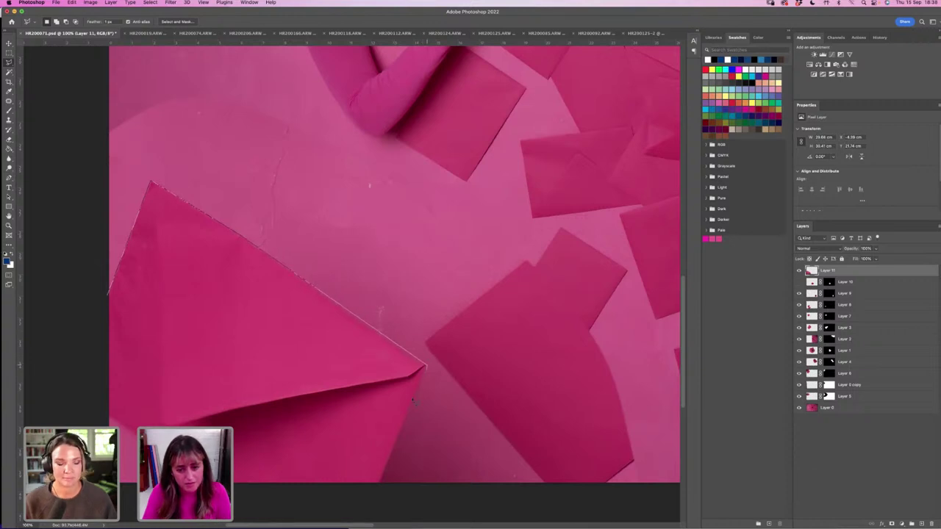
{"action": "left_click", "coordinate": [378, 489]}
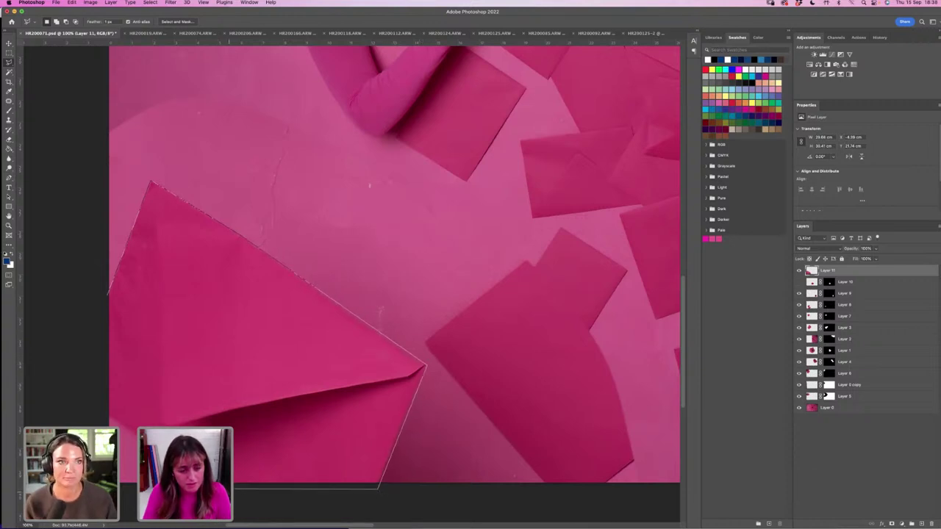
{"action": "left_click", "coordinate": [219, 488]}
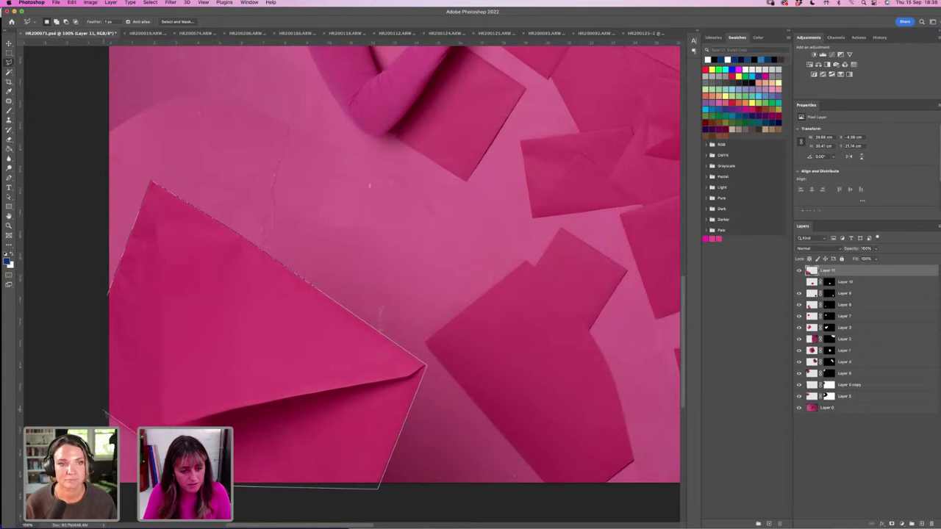
{"action": "left_click", "coordinate": [102, 409]}
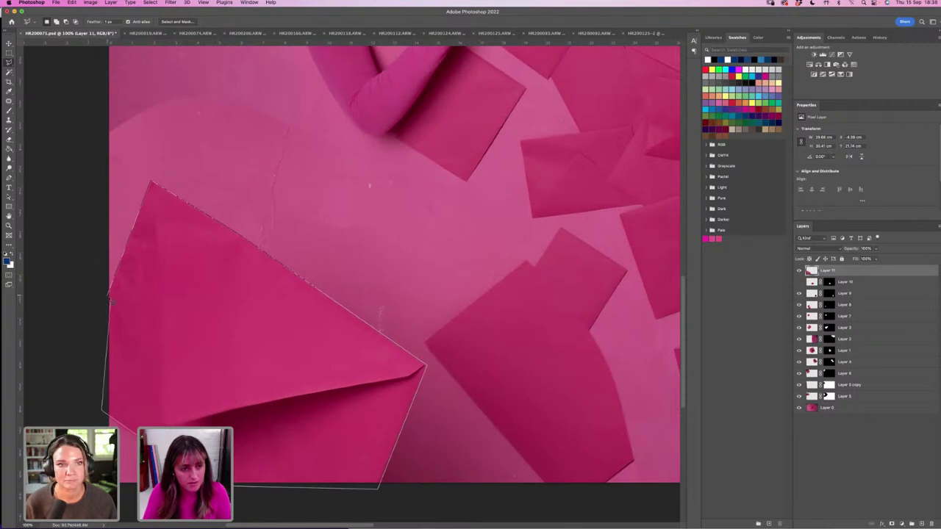
{"action": "left_click", "coordinate": [106, 295]}
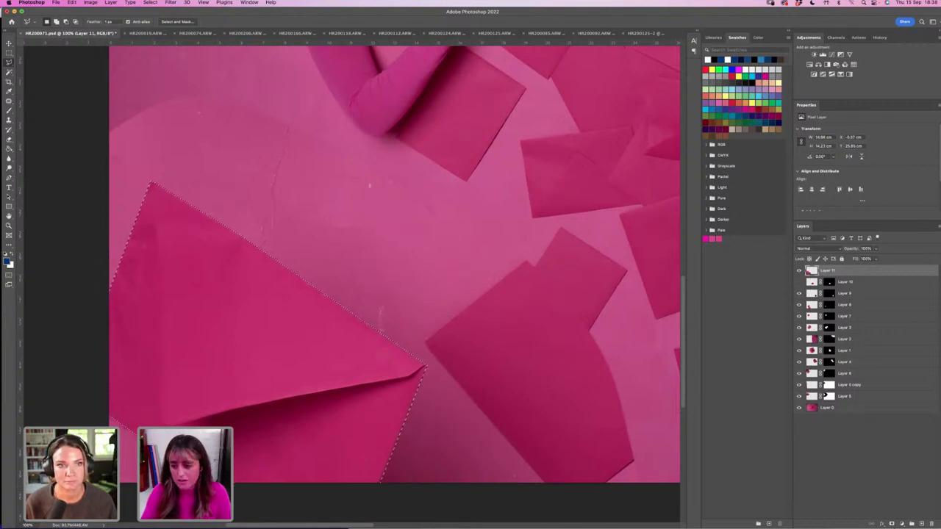
{"action": "left_click", "coordinate": [892, 524]}
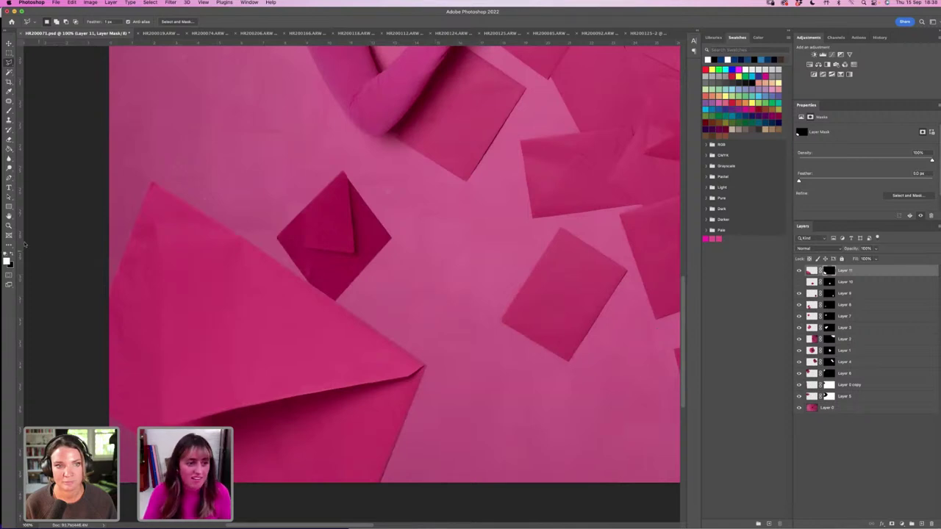
Zoom out, enlarge the masked envelope to about 108%, and nudge it into the lower-left corner.
{"action": "key", "text": "z"}
{"action": "left_click", "coordinate": [293, 261], "text": "alt"}
{"action": "left_click", "coordinate": [248, 325], "text": "alt"}
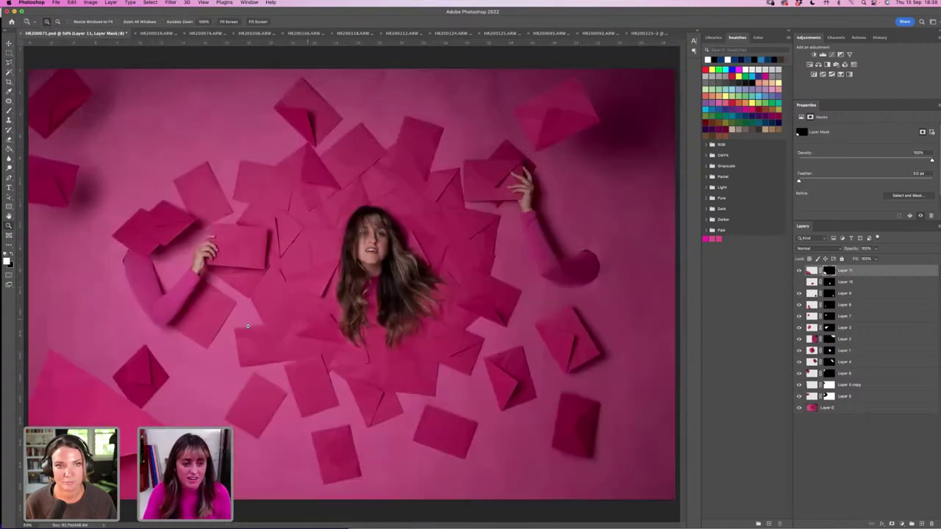
{"action": "left_click", "coordinate": [247, 326], "text": "alt"}
{"action": "key", "text": "v"}
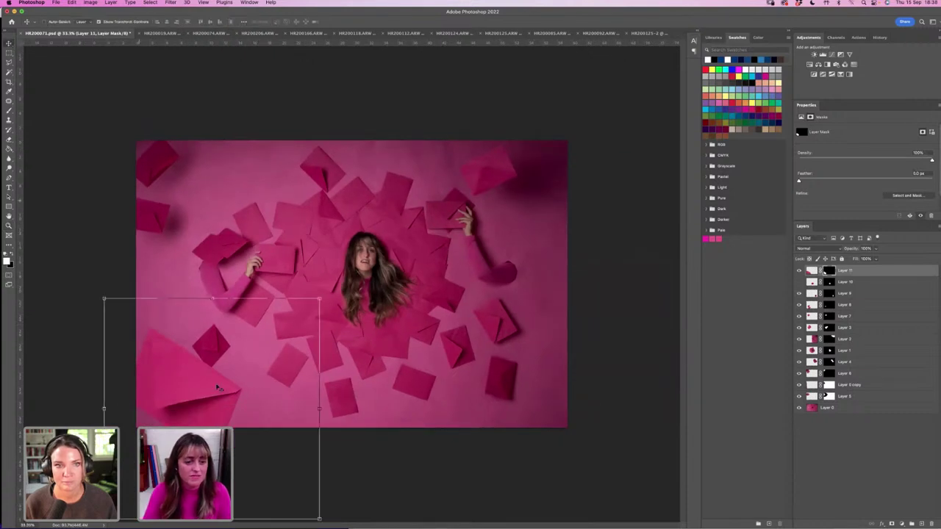
{"action": "left_click_drag", "start_coordinate": [217, 387], "coordinate": [210, 395]}
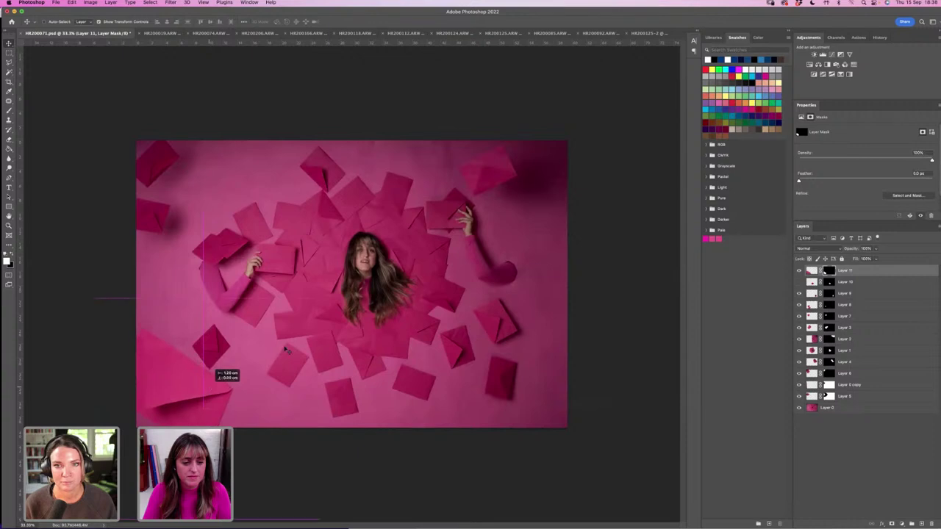
{"action": "left_click_drag", "start_coordinate": [311, 300], "coordinate": [327, 289]}
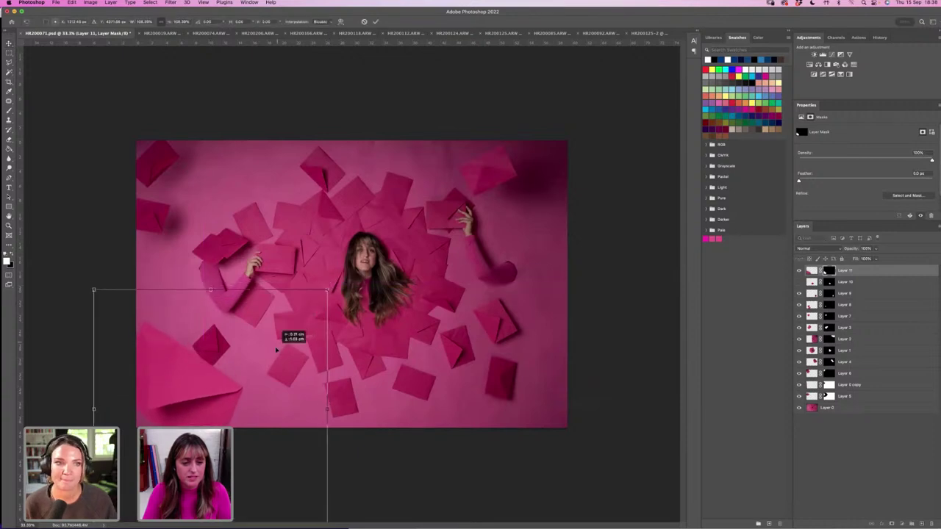
{"action": "left_click_drag", "start_coordinate": [276, 350], "coordinate": [276, 338]}
{"action": "key", "text": "Return"}
{"action": "key", "text": "b"}
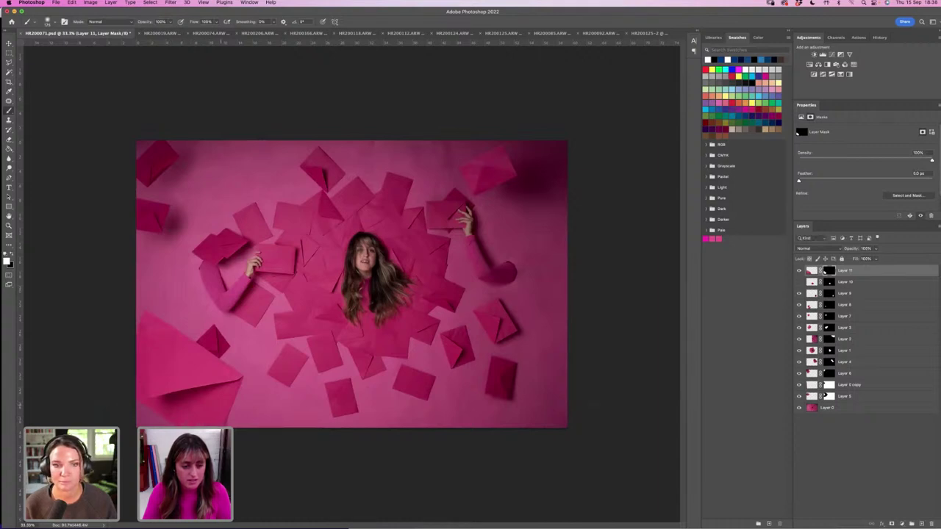
{"action": "key", "text": "v"}
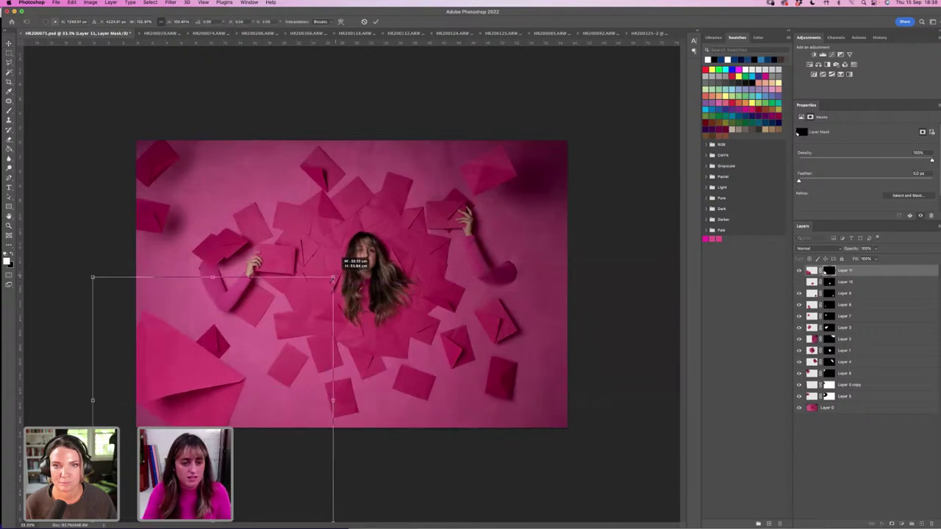
{"action": "mouse_move", "coordinate": [253, 350]}
{"action": "left_mouse_down"}
{"action": "mouse_move", "coordinate": [246, 375]}
{"action": "mouse_move", "coordinate": [249, 356]}
{"action": "left_mouse_up"}
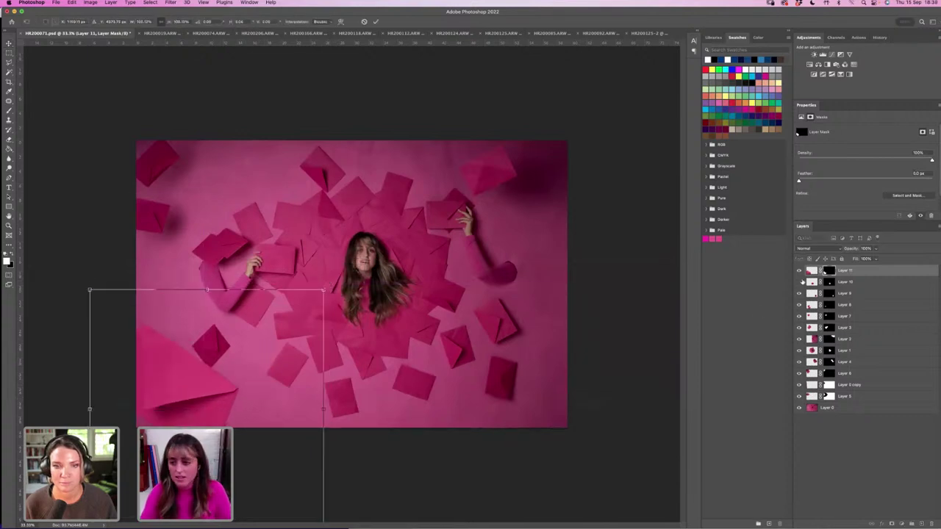
Commit the transform and convert Layer 11 to a smart object.
{"action": "left_click", "coordinate": [846, 273]}
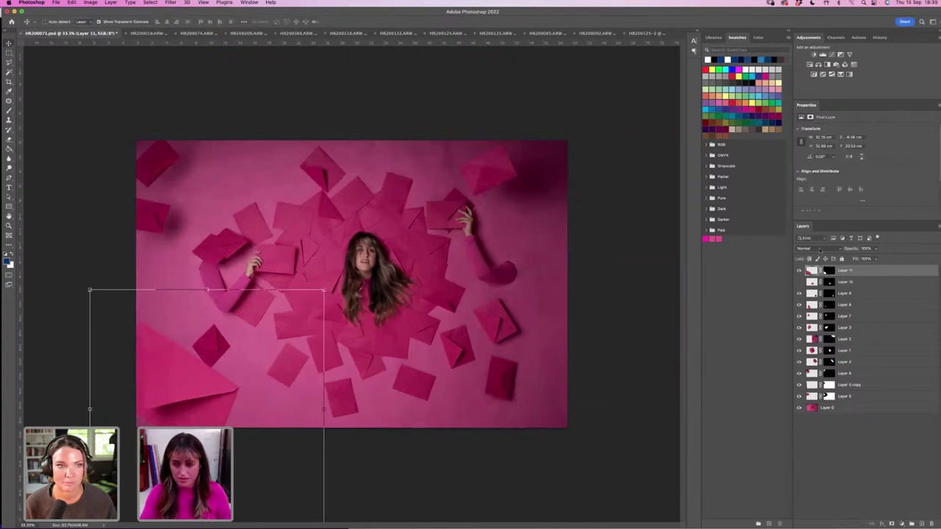
{"action": "right_click", "coordinate": [814, 271]}
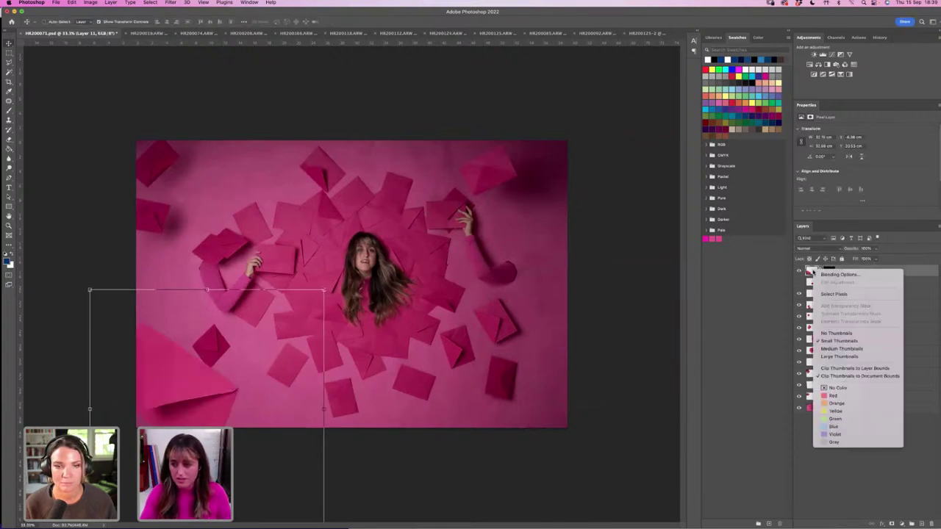
{"action": "left_click", "coordinate": [843, 274]}
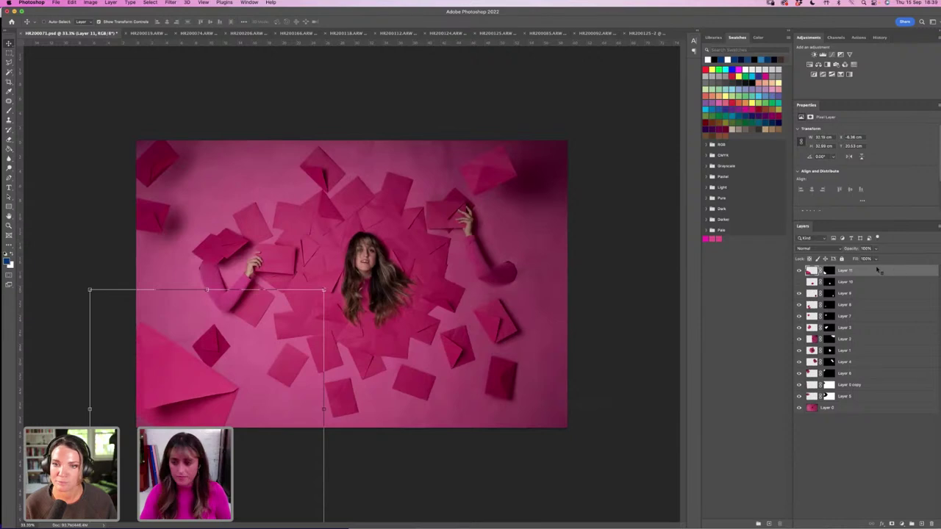
{"action": "right_click", "coordinate": [879, 271]}
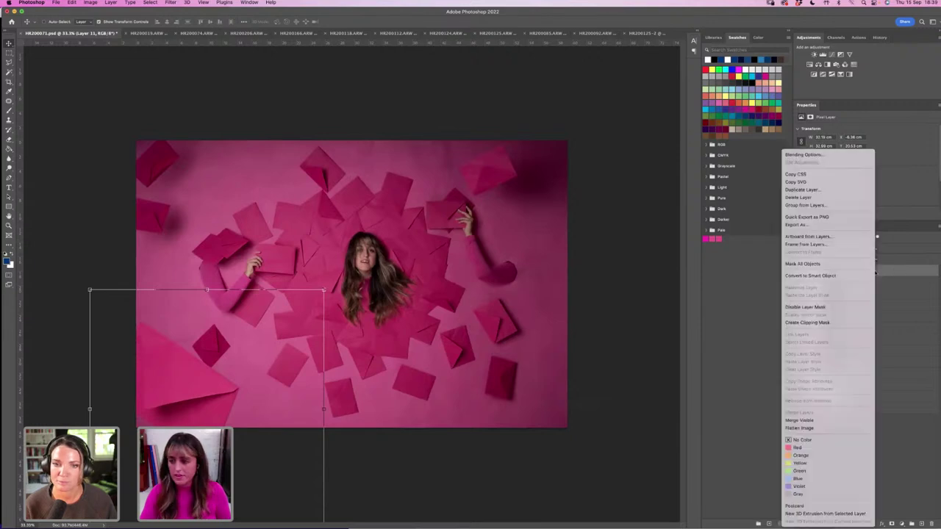
{"action": "left_click", "coordinate": [835, 276]}
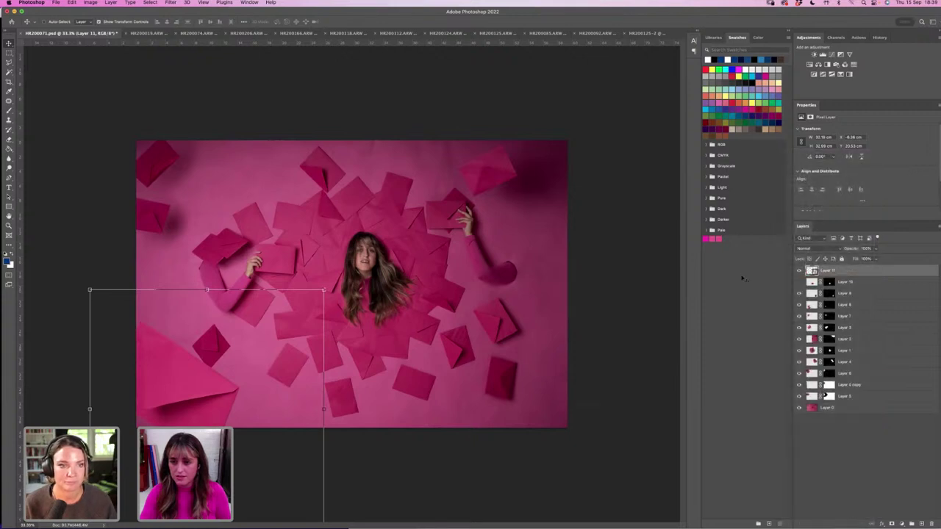
Inspect the smart object's contents, then rasterize Layer 11 back to a pixel layer.
{"action": "right_click", "coordinate": [850, 273]}
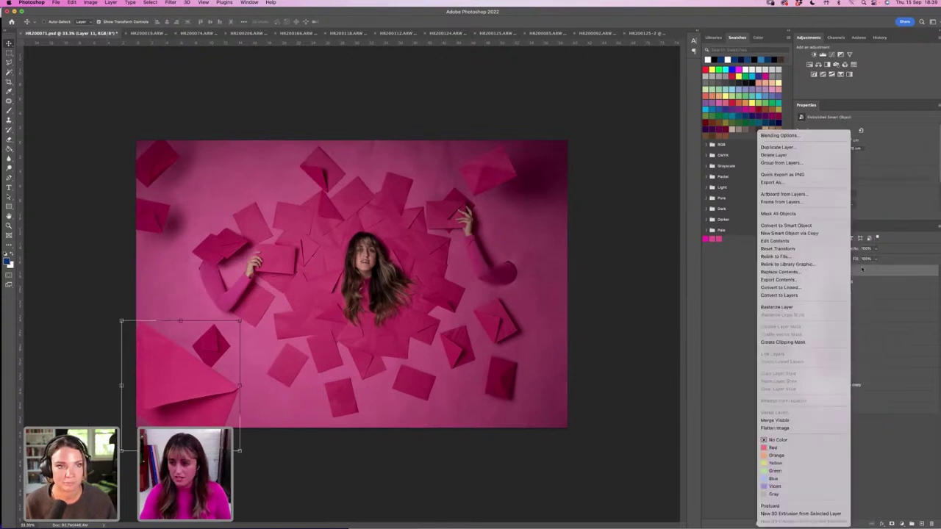
{"action": "left_click", "coordinate": [861, 270]}
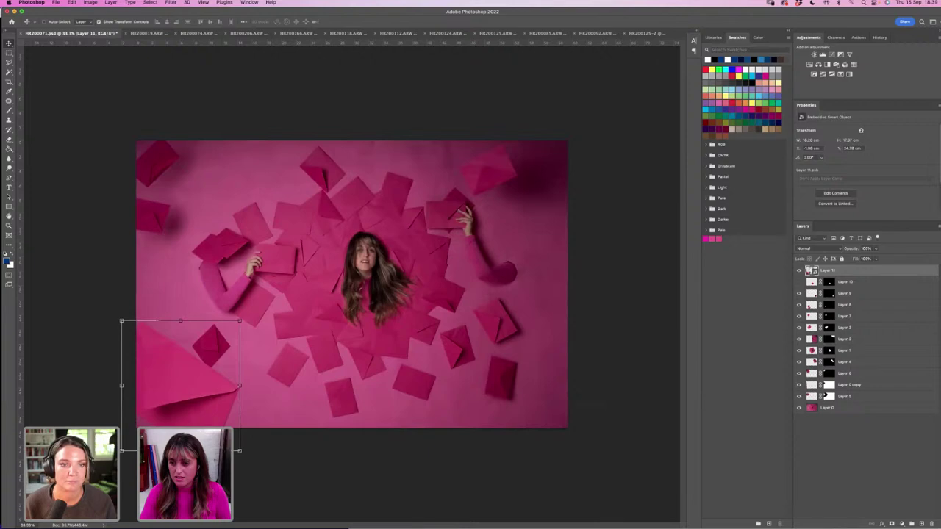
{"action": "double_click", "coordinate": [811, 270]}
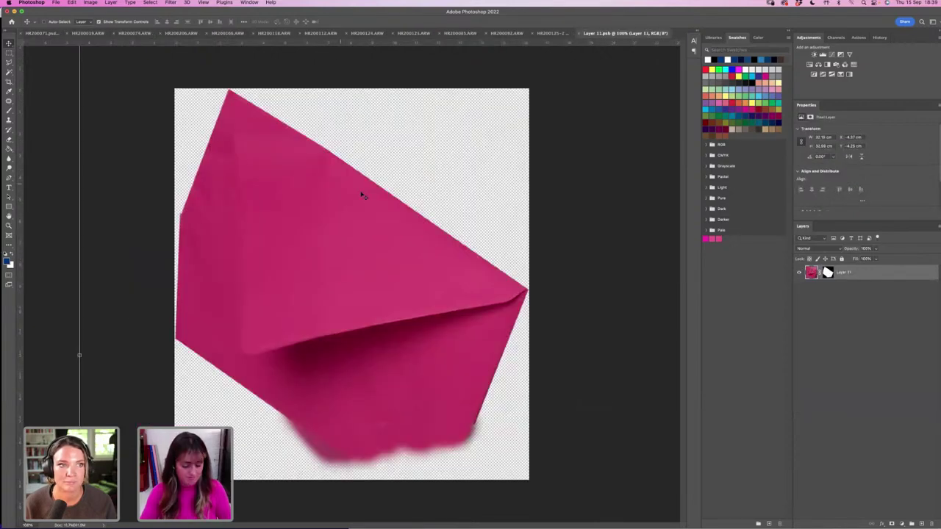
{"action": "left_click", "coordinate": [45, 33]}
{"action": "right_click", "coordinate": [873, 274]}
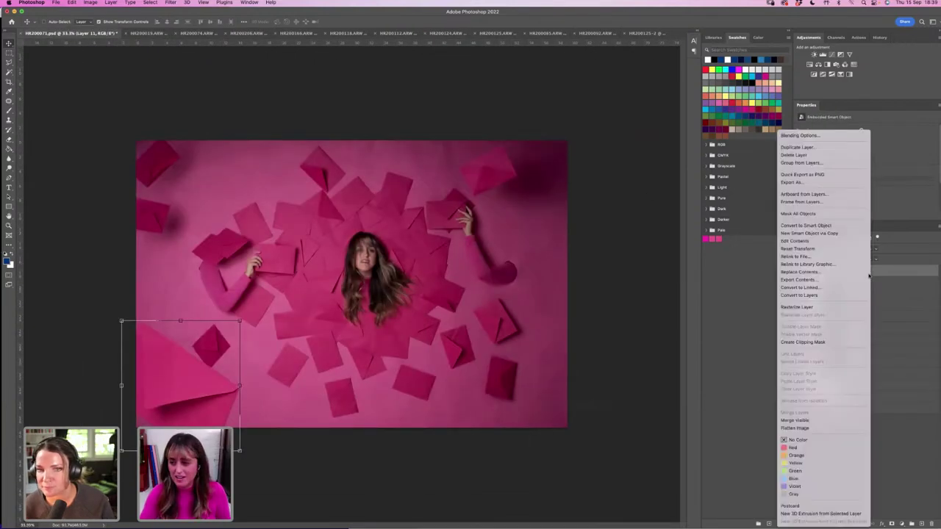
{"action": "left_click", "coordinate": [809, 306]}
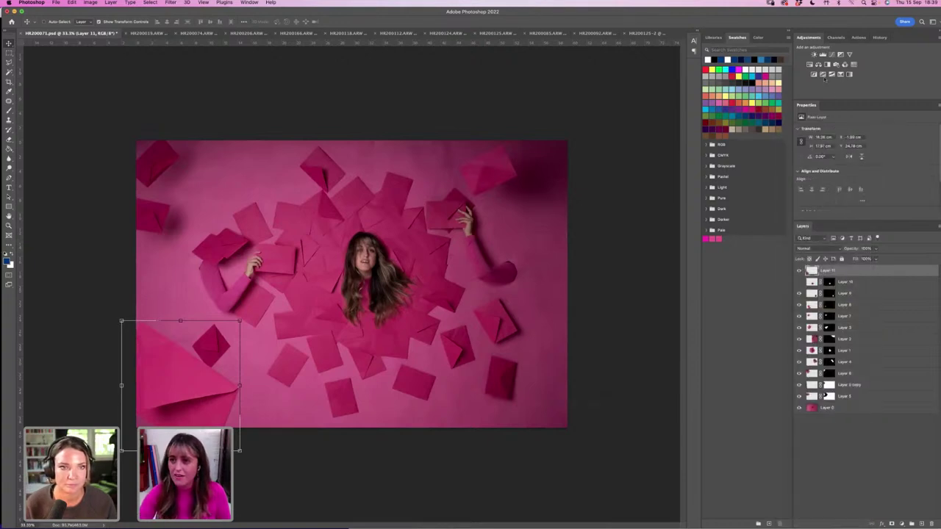
{"action": "left_click", "coordinate": [170, 3]}
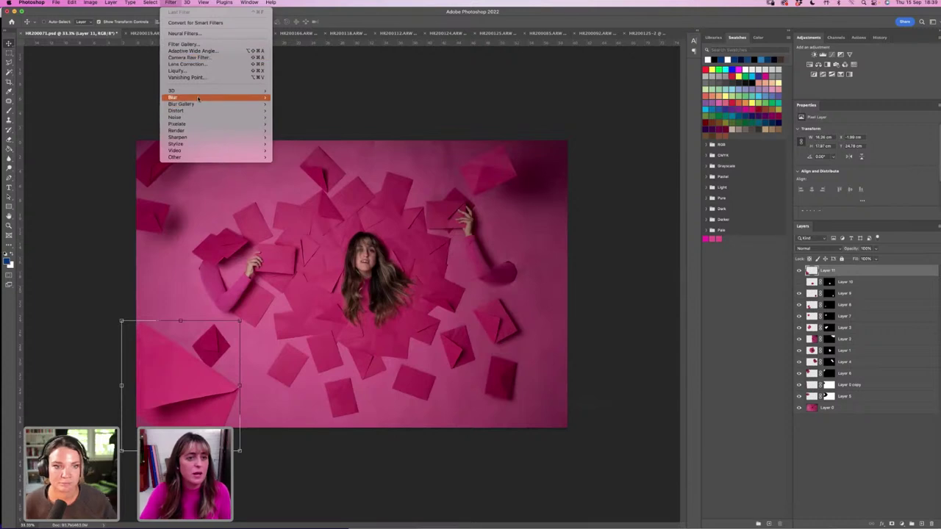
Apply a strong Gaussian Blur to Layer 11's lower-left envelope, fine-tuning the radius.
{"action": "mouse_move", "coordinate": [220, 97]}
{"action": "left_click", "coordinate": [330, 125]}
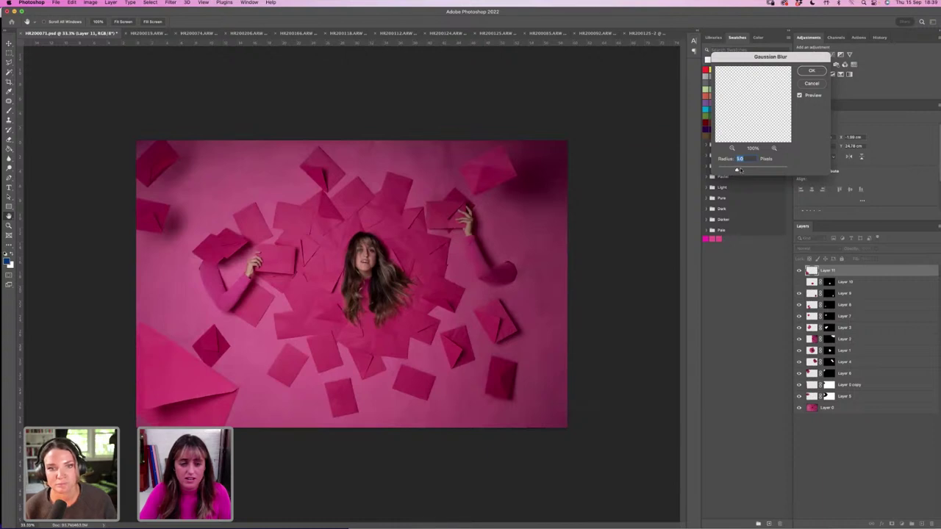
{"action": "left_click_drag", "start_coordinate": [745, 170], "coordinate": [750, 170]}
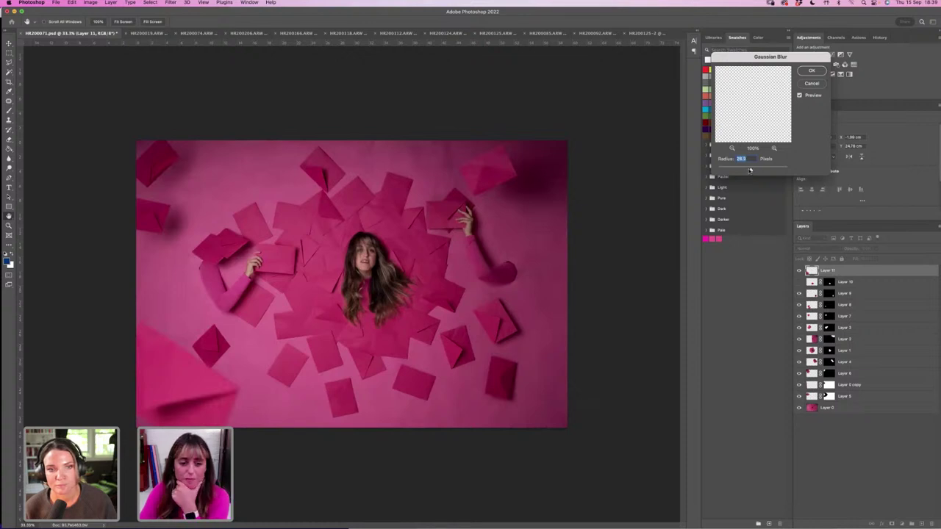
{"action": "left_click_drag", "start_coordinate": [749, 170], "coordinate": [747, 170]}
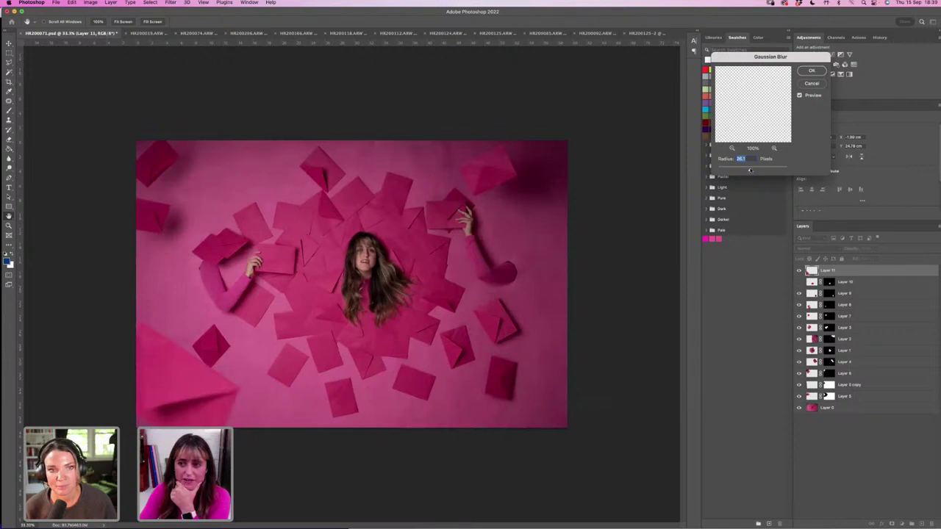
{"action": "left_click_drag", "start_coordinate": [750, 169], "coordinate": [749, 170]}
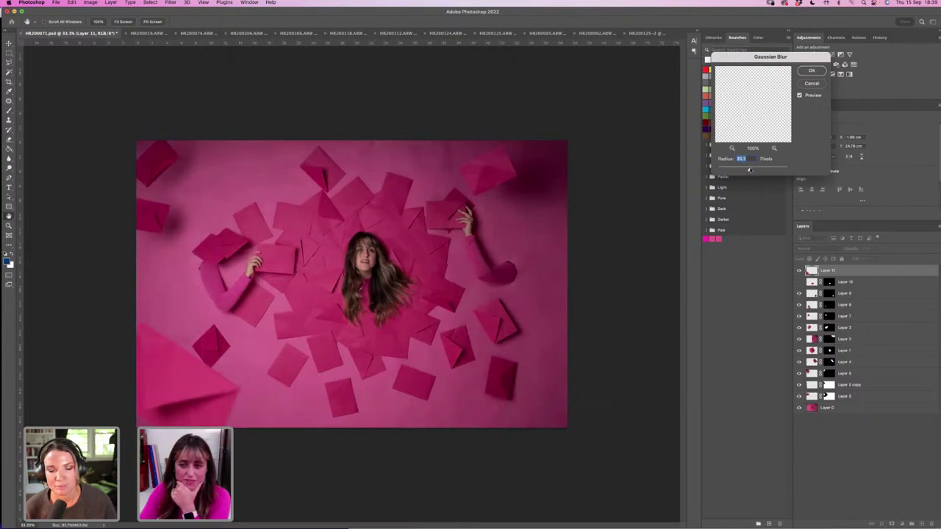
{"action": "key", "text": "Return"}
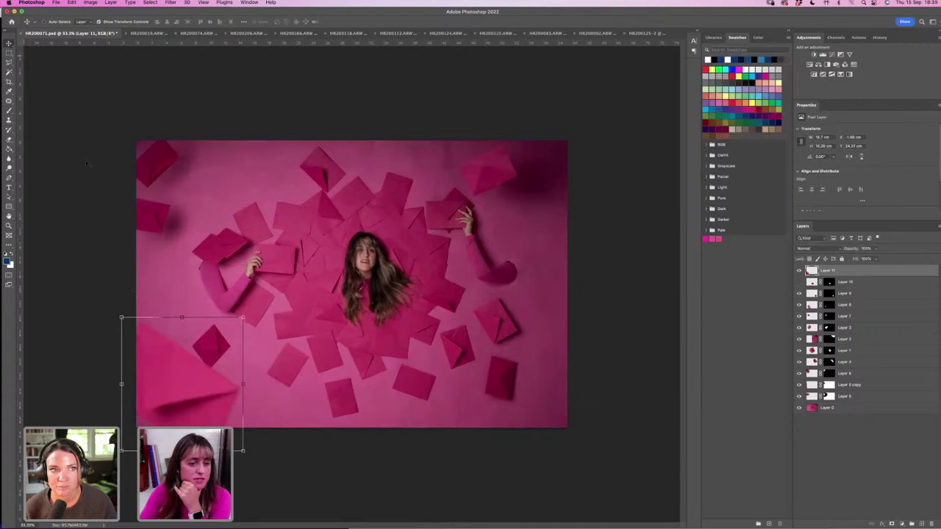
Shrink the bottom-left envelope slightly with Free Transform and commit.
{"action": "left_click_drag", "start_coordinate": [122, 317], "coordinate": [135, 333]}
{"action": "left_click_drag", "start_coordinate": [243, 333], "coordinate": [240, 336]}
{"action": "left_click", "coordinate": [170, 3]}
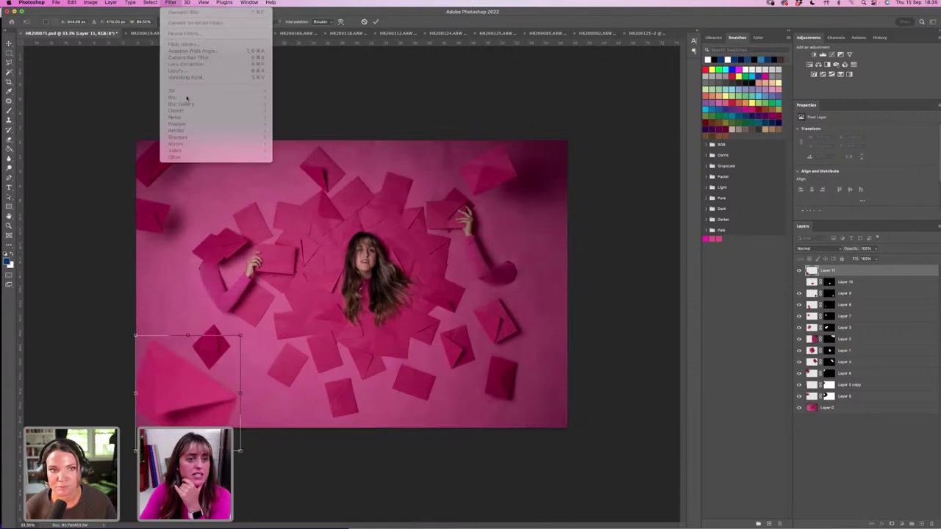
{"action": "left_click", "coordinate": [651, 202]}
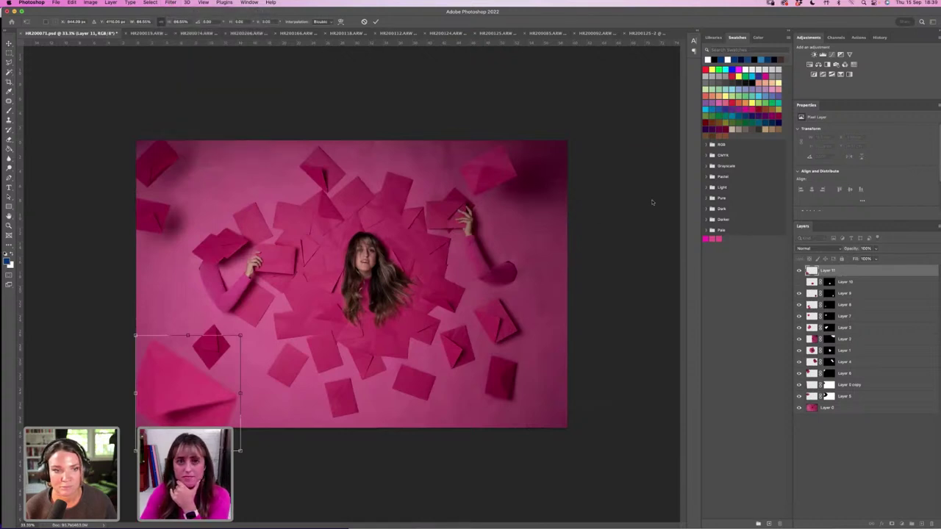
{"action": "left_click", "coordinate": [376, 22]}
Apply a Spin-method Radial Blur with a raised Amount to Layer 11.
{"action": "left_click", "coordinate": [170, 3]}
{"action": "mouse_move", "coordinate": [194, 98]}
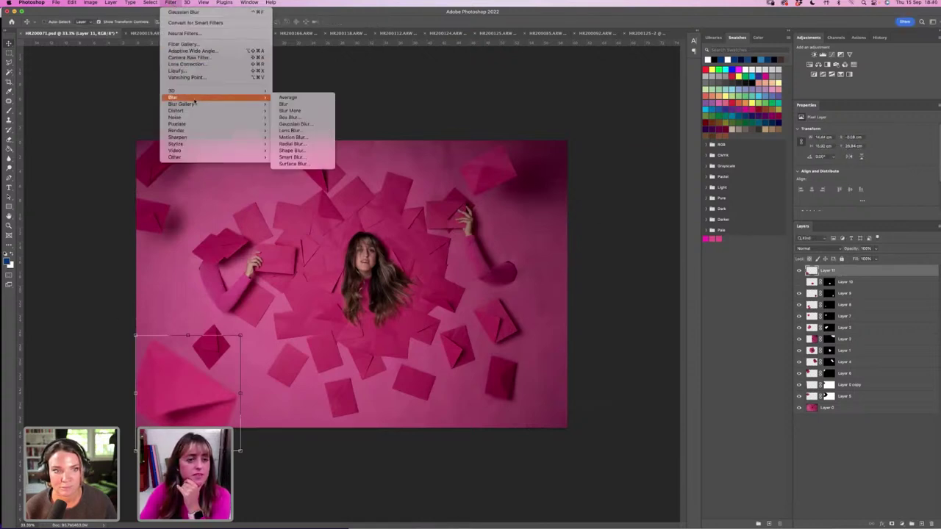
{"action": "left_click", "coordinate": [308, 146]}
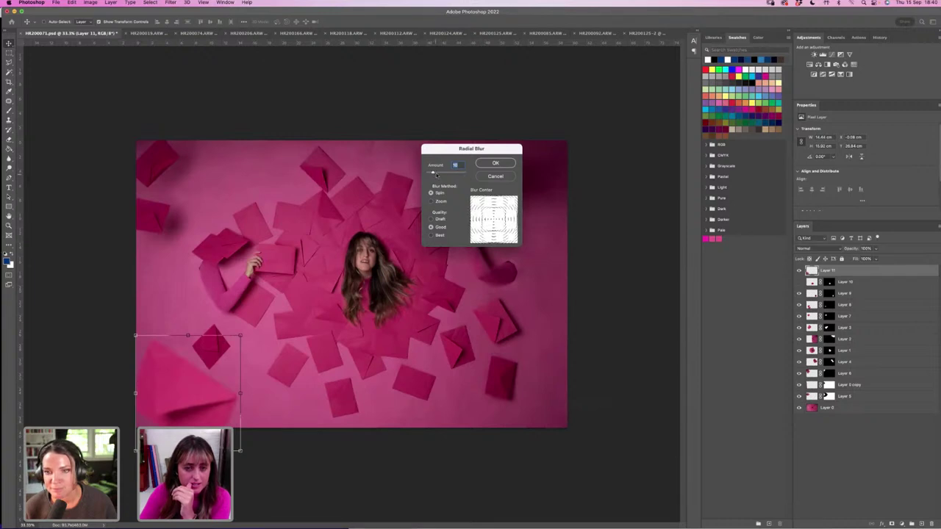
{"action": "left_click_drag", "start_coordinate": [437, 174], "coordinate": [438, 173]}
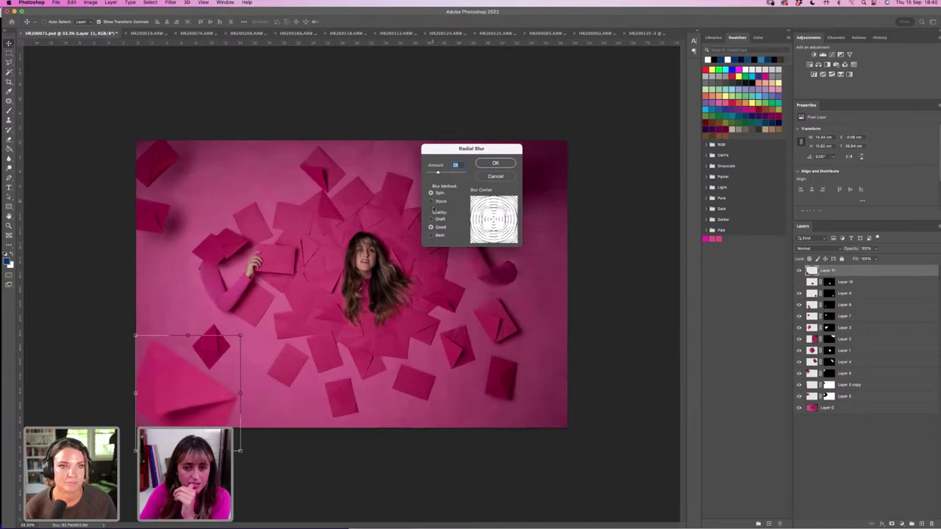
{"action": "left_click", "coordinate": [446, 173]}
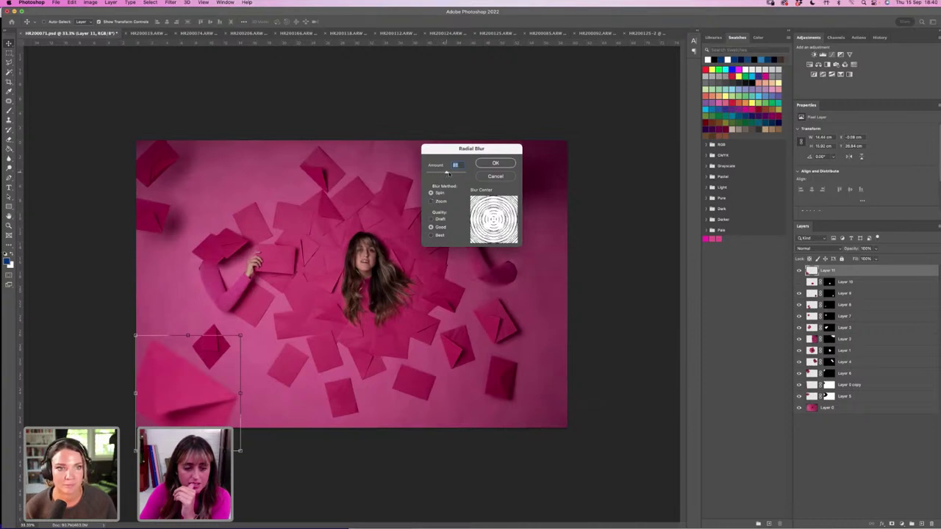
{"action": "left_click_drag", "start_coordinate": [446, 174], "coordinate": [446, 173]}
{"action": "left_click", "coordinate": [431, 201]}
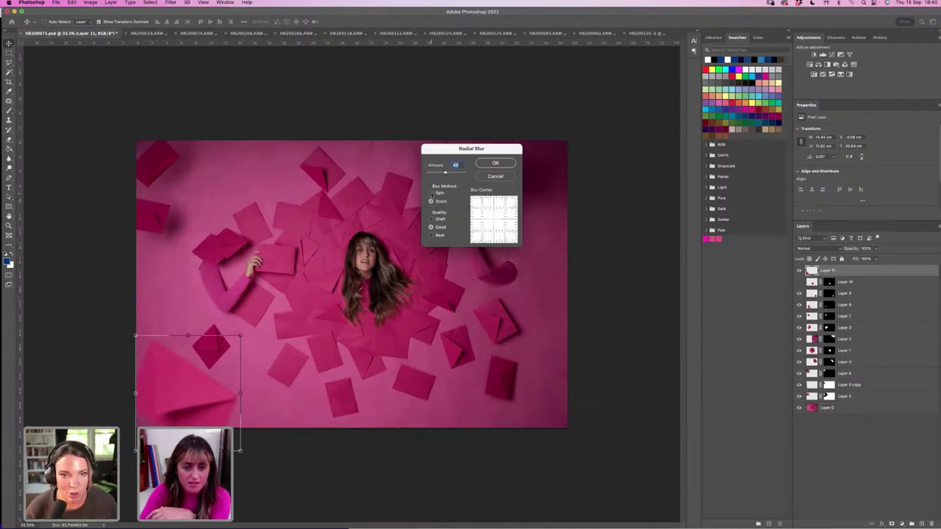
{"action": "left_click", "coordinate": [431, 193]}
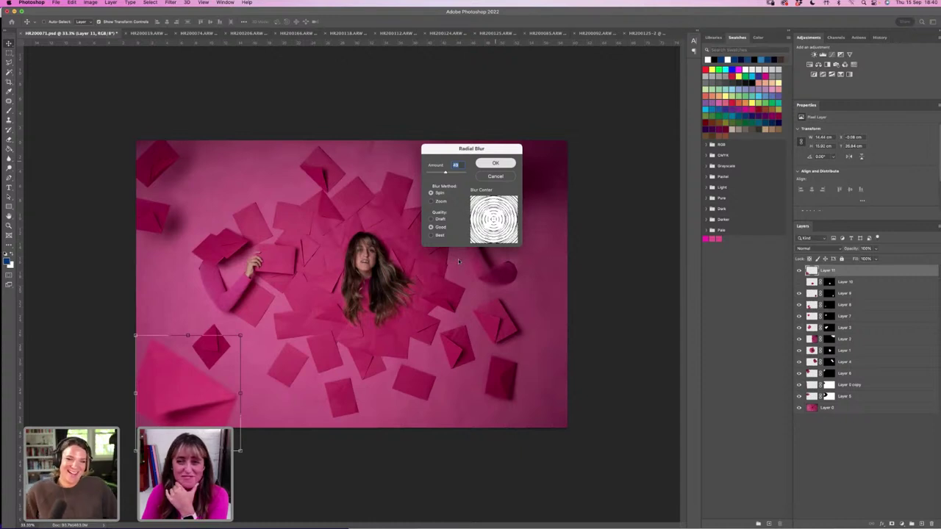
{"action": "key", "text": "Return"}
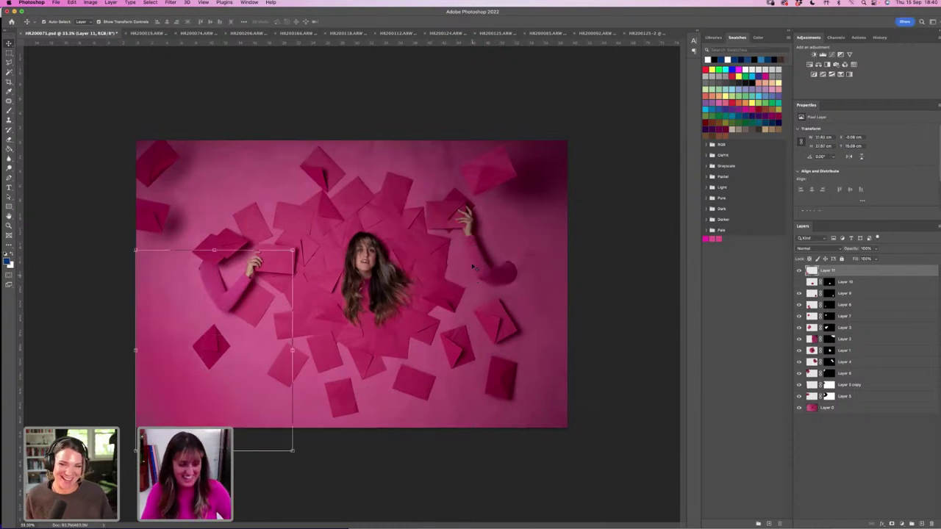
Rerun the Spin Radial Blur with Amount near zero, then apply it once more.
{"action": "left_click", "coordinate": [169, 3]}
{"action": "mouse_move", "coordinate": [188, 104]}
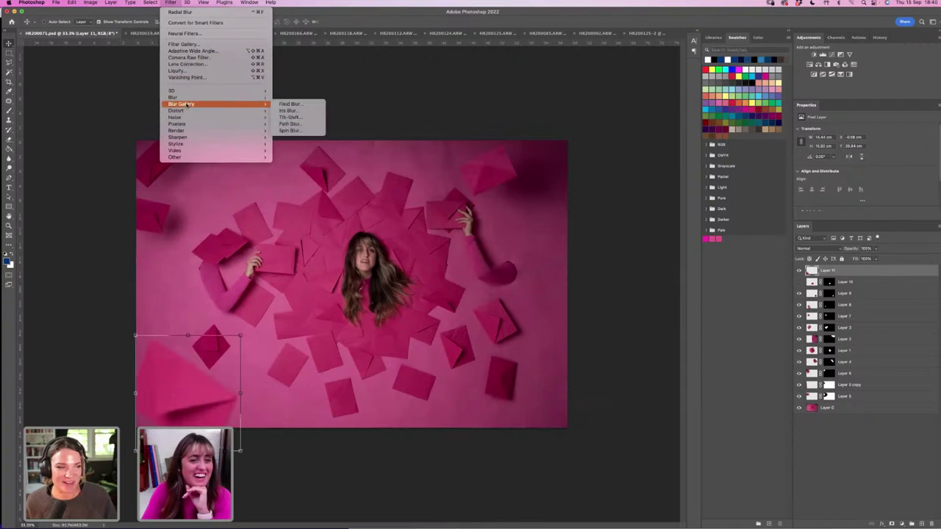
{"action": "left_click", "coordinate": [297, 145]}
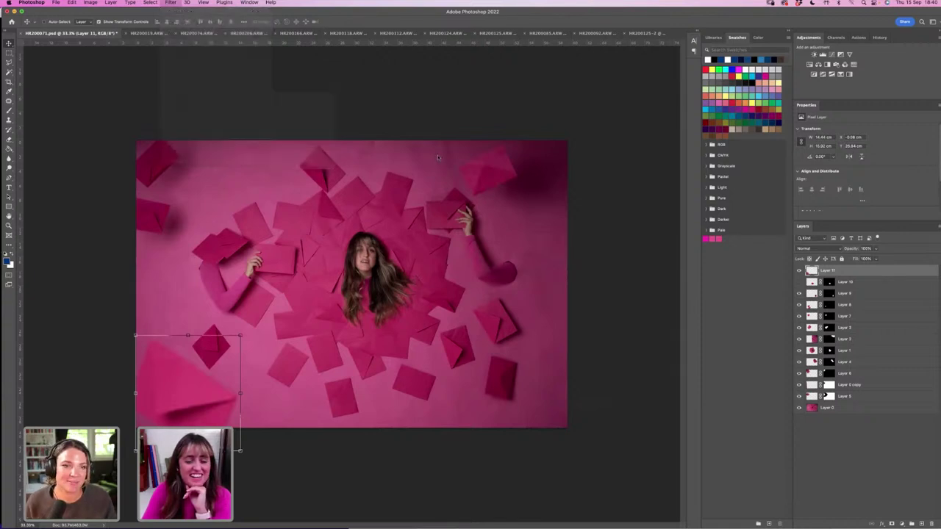
{"action": "left_click_drag", "start_coordinate": [444, 172], "coordinate": [430, 174]}
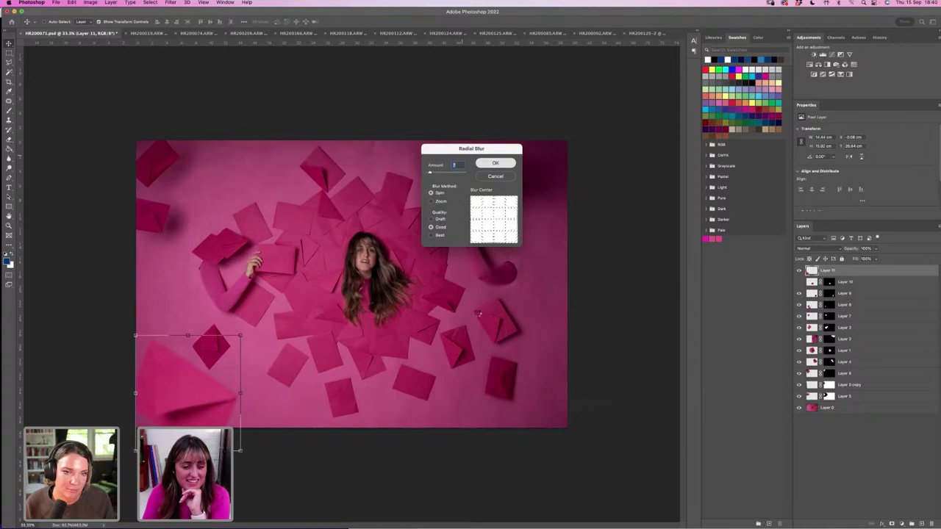
{"action": "key", "text": "Return"}
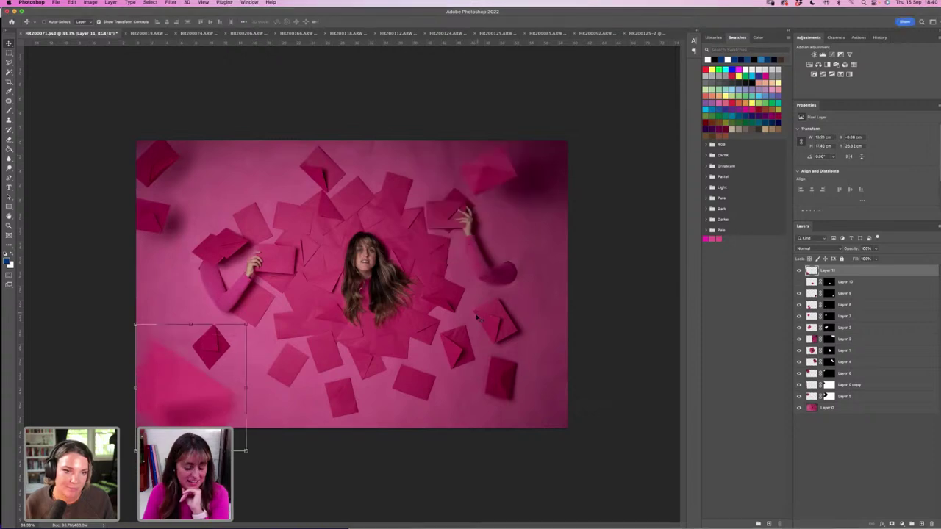
{"action": "left_click", "coordinate": [171, 2]}
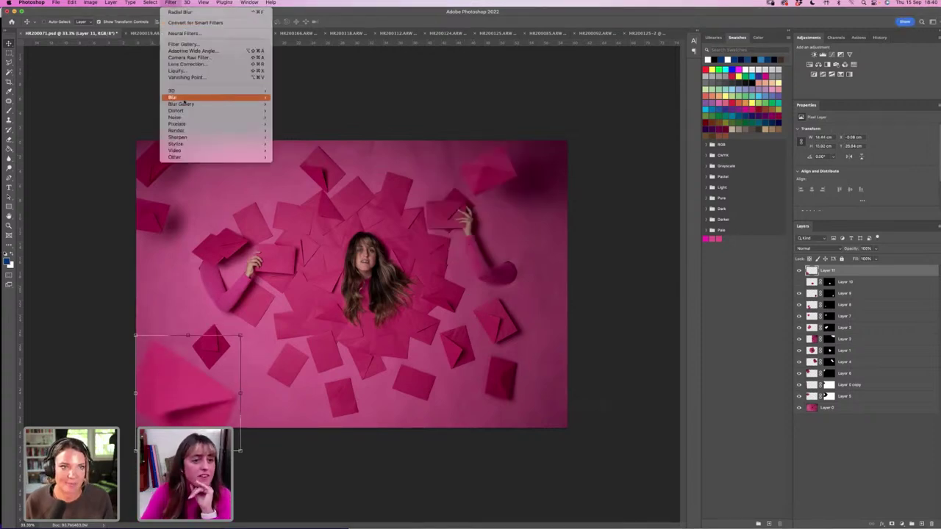
{"action": "left_click", "coordinate": [382, 168]}
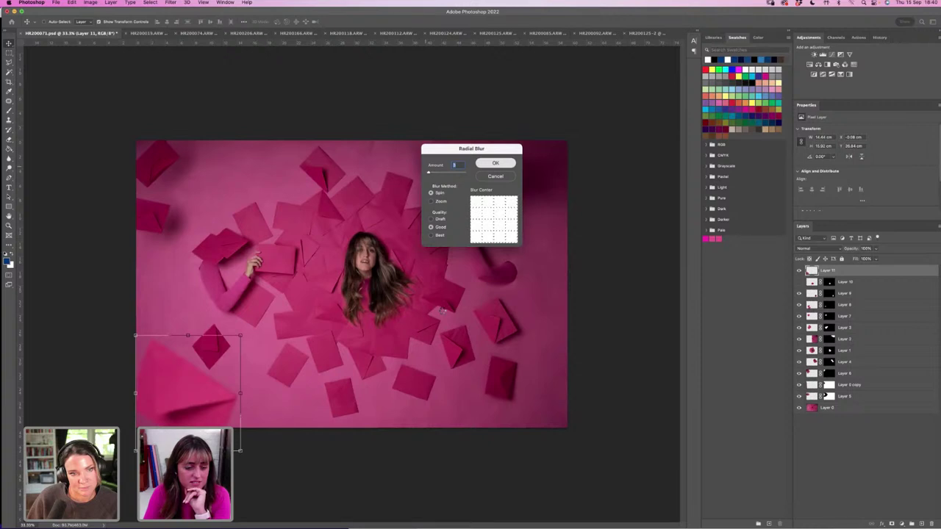
{"action": "key", "text": "Return"}
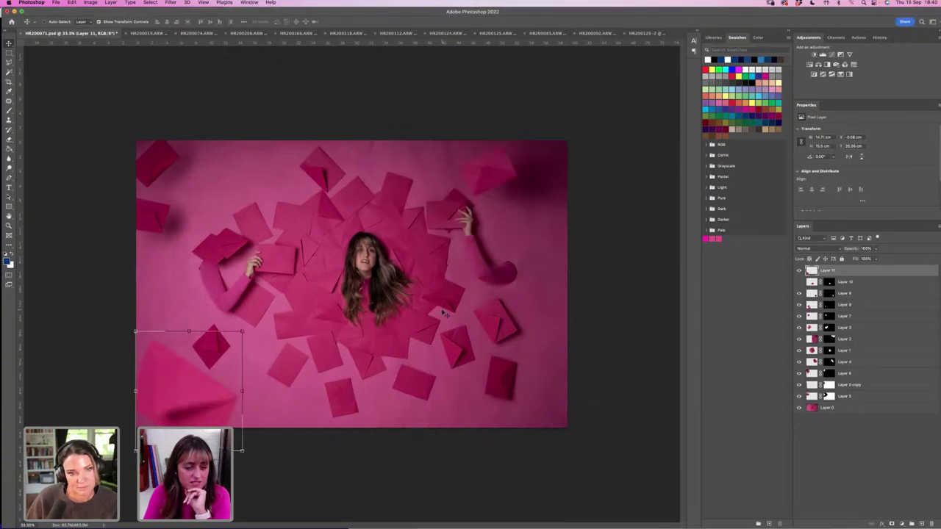
{"action": "left_click", "coordinate": [799, 270]}
{"action": "left_click", "coordinate": [799, 270]}
{"action": "left_click", "coordinate": [799, 270]}
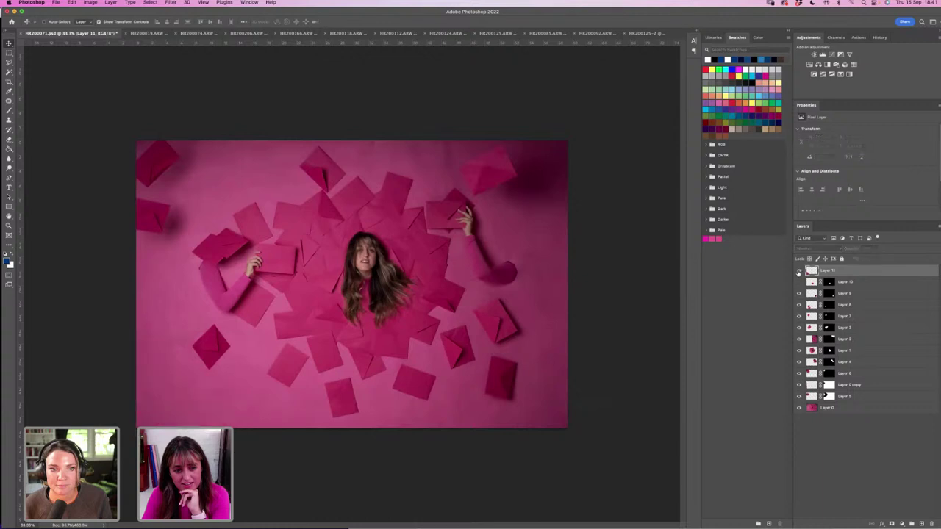
{"action": "left_click", "coordinate": [799, 270]}
{"action": "left_click", "coordinate": [799, 270]}
{"action": "left_click", "coordinate": [799, 270]}
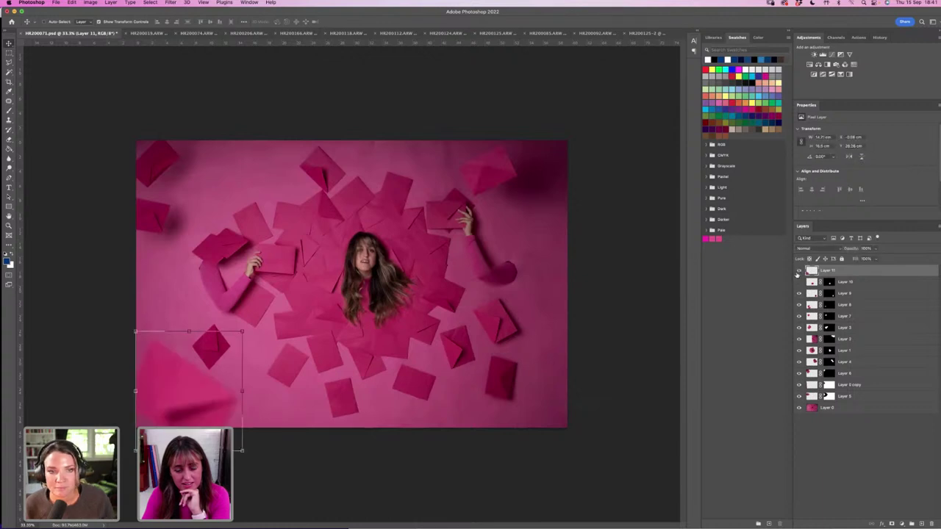
{"action": "key", "text": "m"}
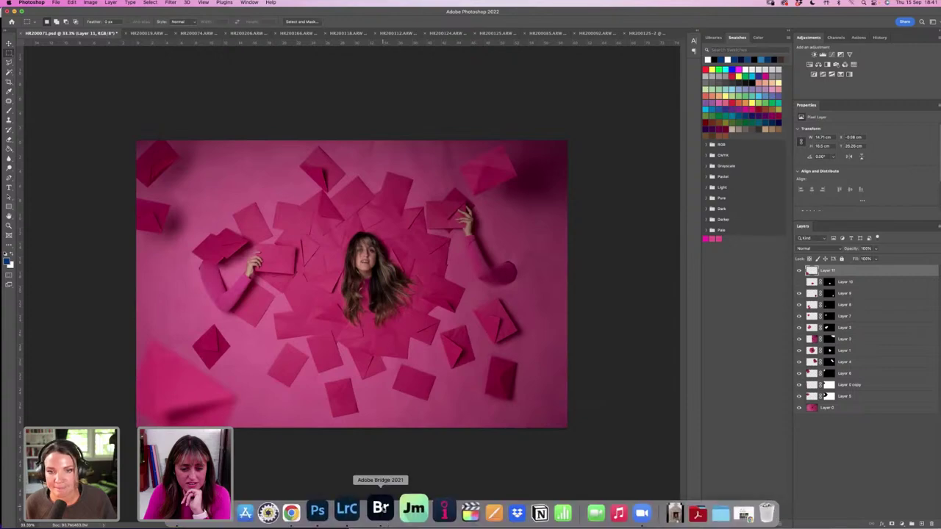
Browse the envelope shots in Bridge, previewing HR200114, with a brief check of Photoshop.
{"action": "left_click", "coordinate": [380, 507]}
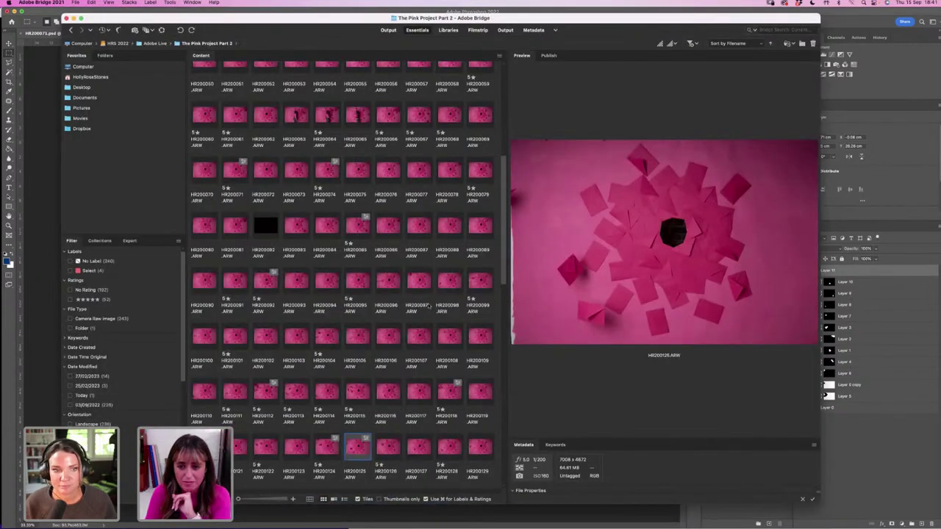
{"action": "key", "text": "Right"}
{"action": "key", "text": "Right"}
{"action": "key", "text": "Right"}
{"action": "key", "text": "Right"}
{"action": "key", "text": "Right"}
{"action": "key", "text": "Right"}
{"action": "key", "text": "Right"}
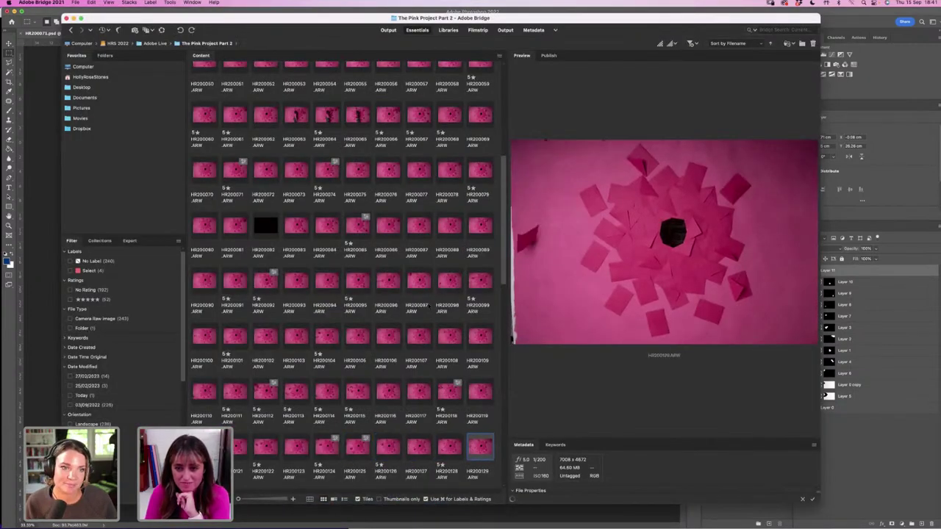
{"action": "key", "text": "Right"}
{"action": "key", "text": "Right"}
{"action": "key", "text": "Right"}
{"action": "key", "text": "Right"}
{"action": "key", "text": "Right"}
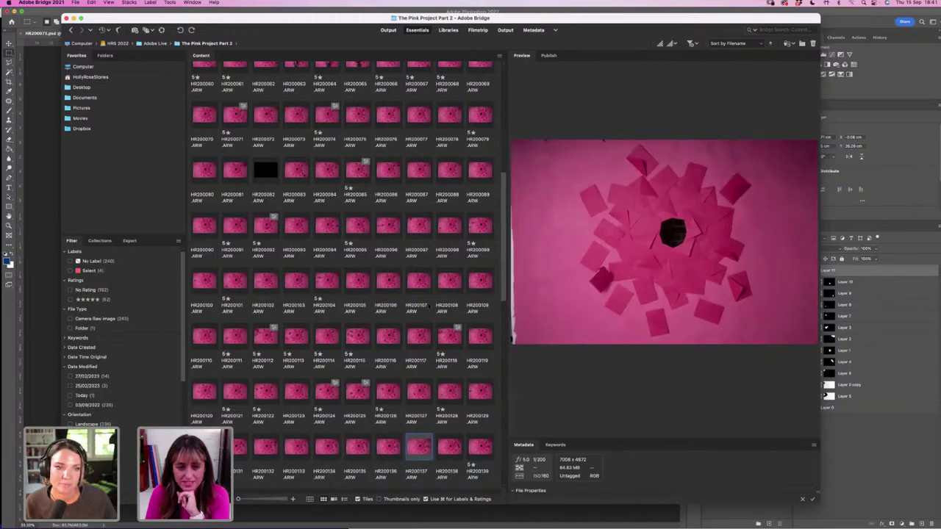
{"action": "key", "text": "Up"}
{"action": "key", "text": "Up"}
{"action": "key", "text": "Left"}
{"action": "key", "text": "Left"}
{"action": "key", "text": "Left"}
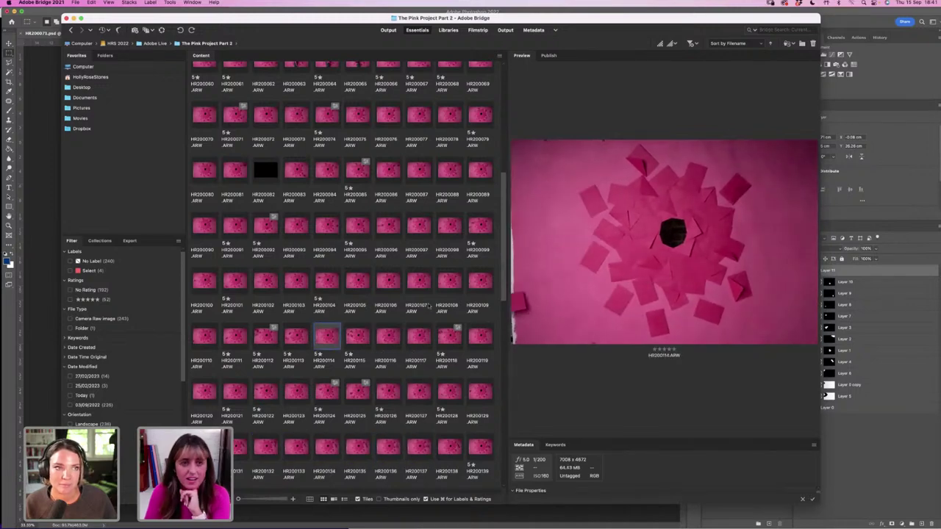
{"action": "left_click", "coordinate": [47, 154]}
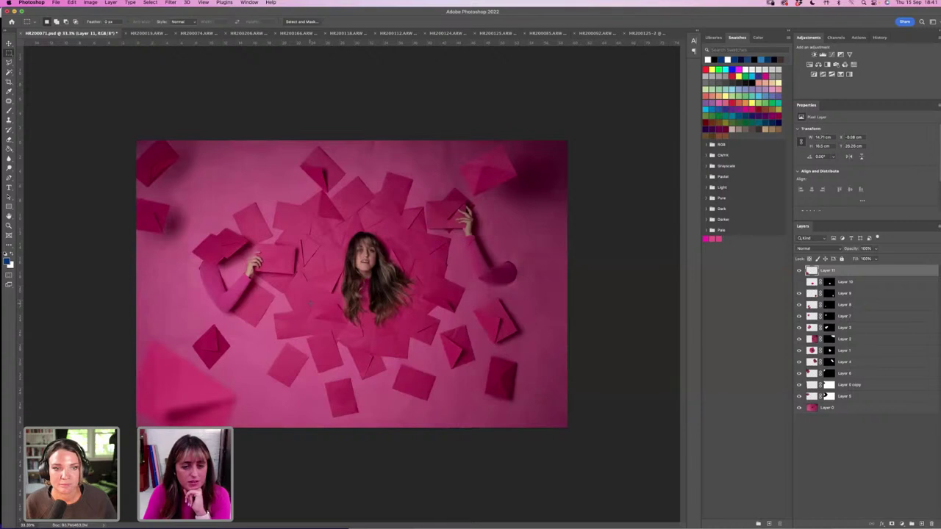
{"action": "left_click", "coordinate": [9, 225]}
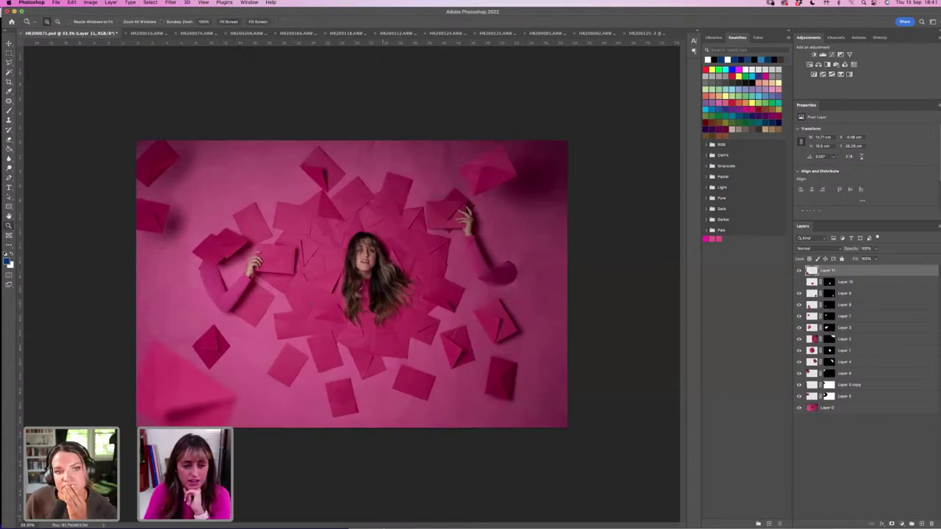
{"action": "left_click", "coordinate": [380, 508]}
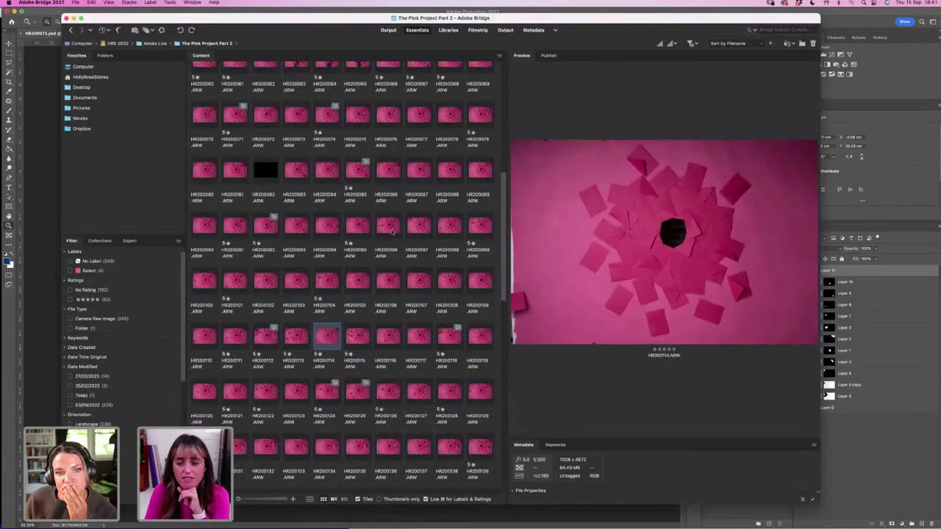
Step through the thumbnails to HR200115 and open it in Photoshop.
{"action": "key", "text": "Left"}
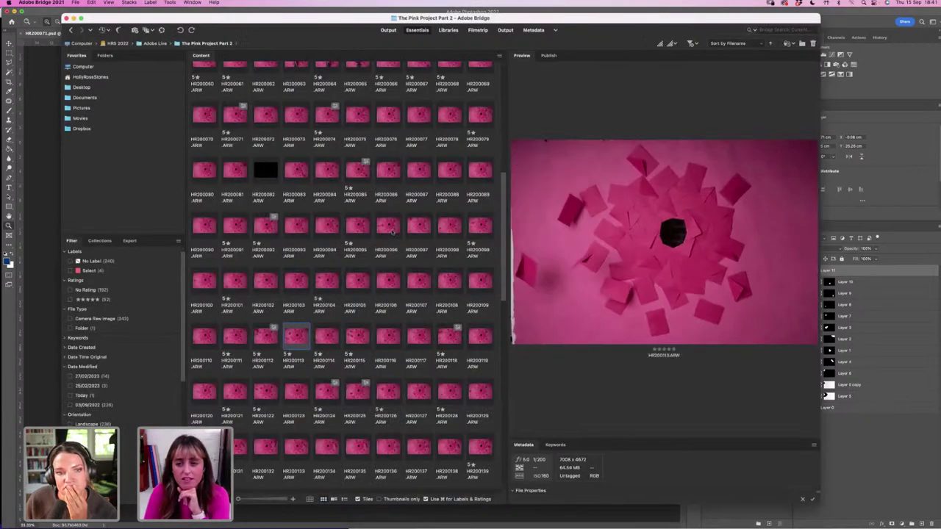
{"action": "key", "text": "Left"}
{"action": "key", "text": "Left"}
{"action": "key", "text": "Left"}
{"action": "key", "text": "Left"}
{"action": "key", "text": "Left"}
{"action": "key", "text": "Left"}
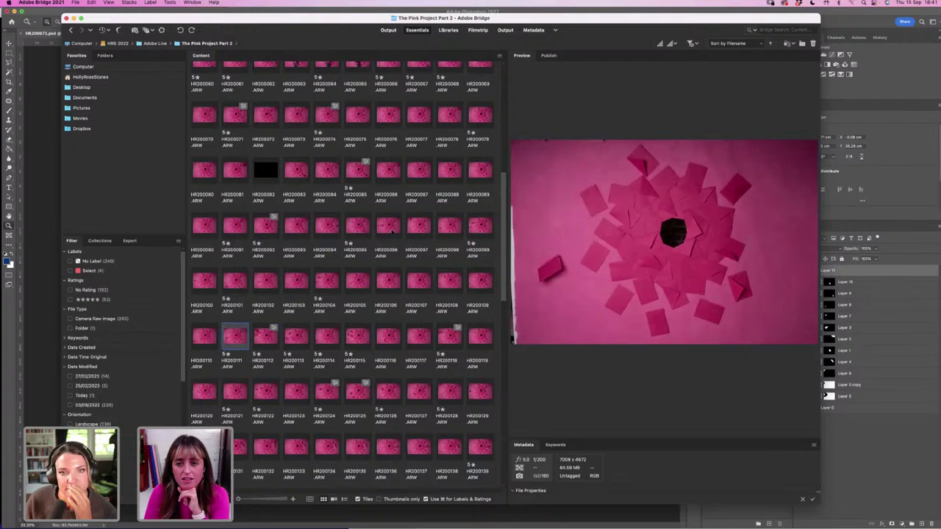
{"action": "key", "text": "Left"}
{"action": "key", "text": "Left"}
{"action": "key", "text": "Left"}
{"action": "key", "text": "Left"}
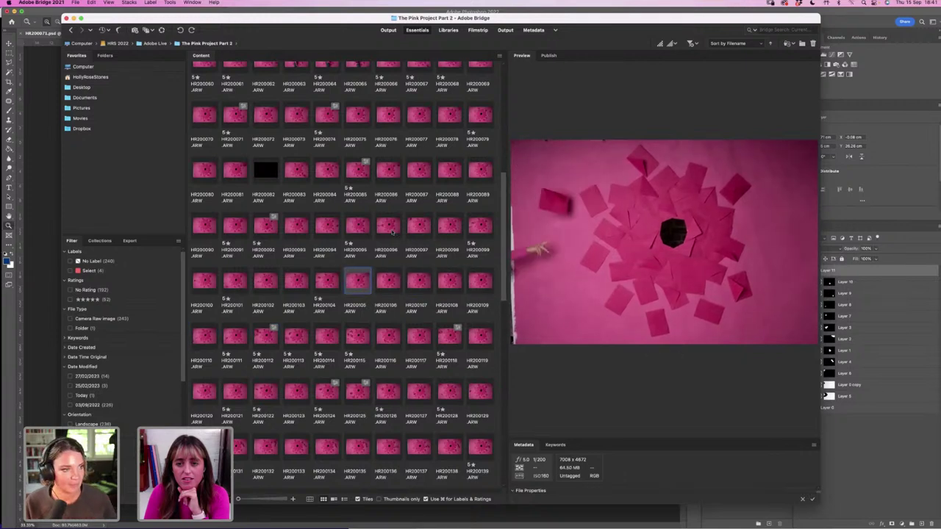
{"action": "key", "text": "Left"}
{"action": "key", "text": "Left"}
{"action": "key", "text": "Left"}
{"action": "key", "text": "Left"}
{"action": "key", "text": "Left"}
{"action": "key", "text": "Left"}
{"action": "key", "text": "Left"}
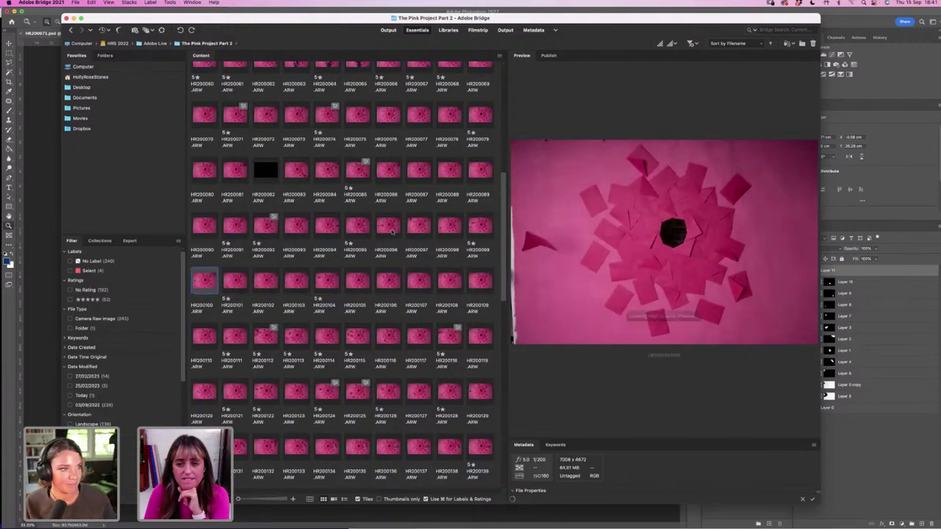
{"action": "key", "text": "Left"}
{"action": "key", "text": "Left"}
{"action": "key", "text": "Left"}
{"action": "key", "text": "Left"}
{"action": "key", "text": "Left"}
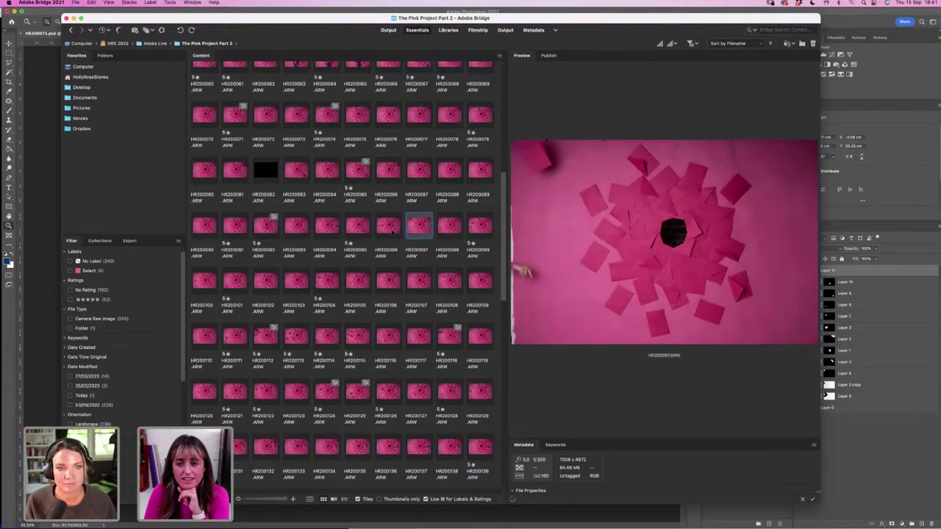
{"action": "key", "text": "Left"}
{"action": "key", "text": "Left"}
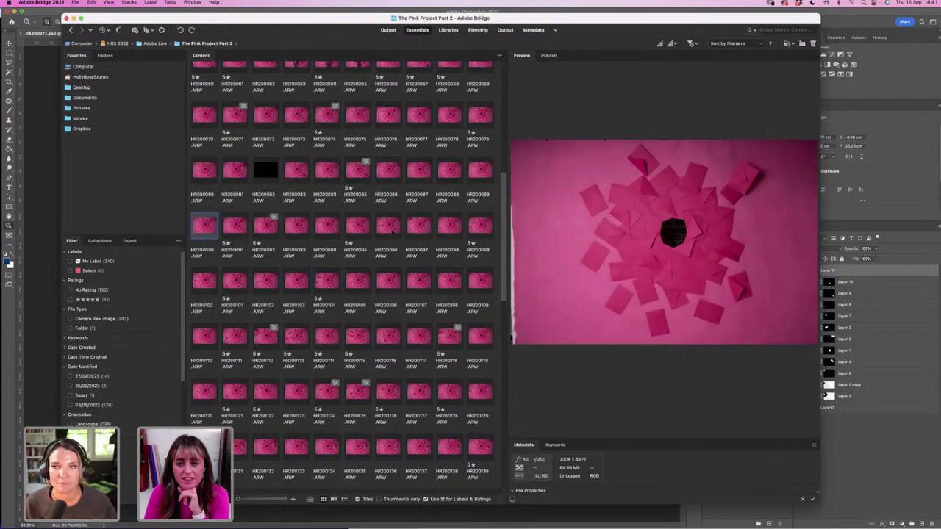
{"action": "key", "text": "Right"}
{"action": "key", "text": "Right"}
{"action": "key", "text": "Right"}
{"action": "key", "text": "Right"}
{"action": "key", "text": "Right"}
{"action": "key", "text": "Right"}
{"action": "key", "text": "Right"}
{"action": "key", "text": "Right"}
{"action": "key", "text": "Right"}
{"action": "key", "text": "Right"}
{"action": "key", "text": "Right"}
{"action": "key", "text": "Right"}
{"action": "key", "text": "Right"}
{"action": "key", "text": "Right"}
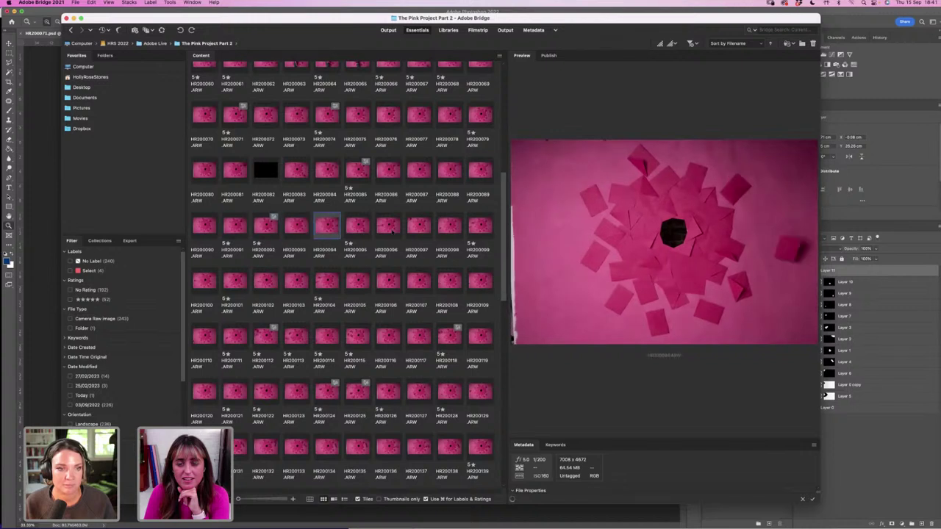
{"action": "key", "text": "Right"}
{"action": "key", "text": "Right"}
{"action": "key", "text": "Right"}
{"action": "key", "text": "Right"}
{"action": "key", "text": "Right"}
{"action": "key", "text": "Right"}
{"action": "key", "text": "Right"}
{"action": "key", "text": "Right"}
{"action": "key", "text": "Right"}
{"action": "key", "text": "Right"}
{"action": "key", "text": "Right"}
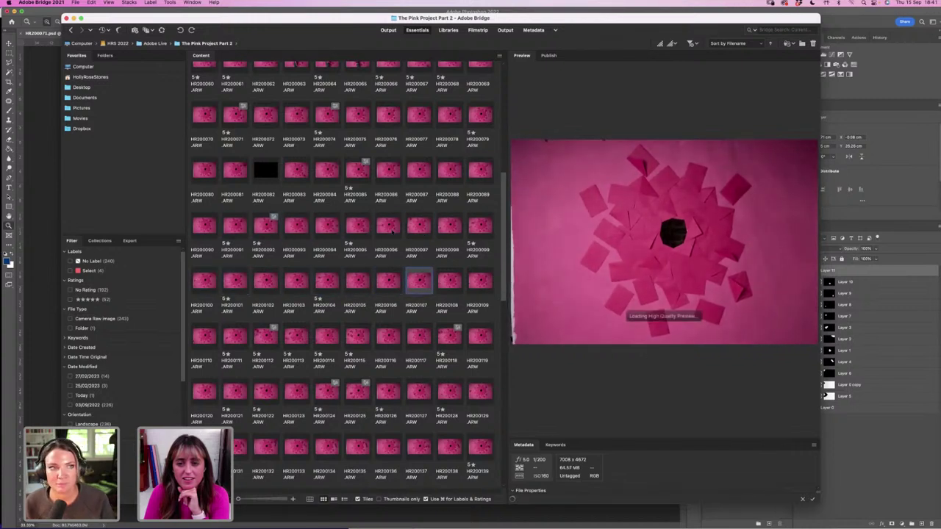
{"action": "key", "text": "Right"}
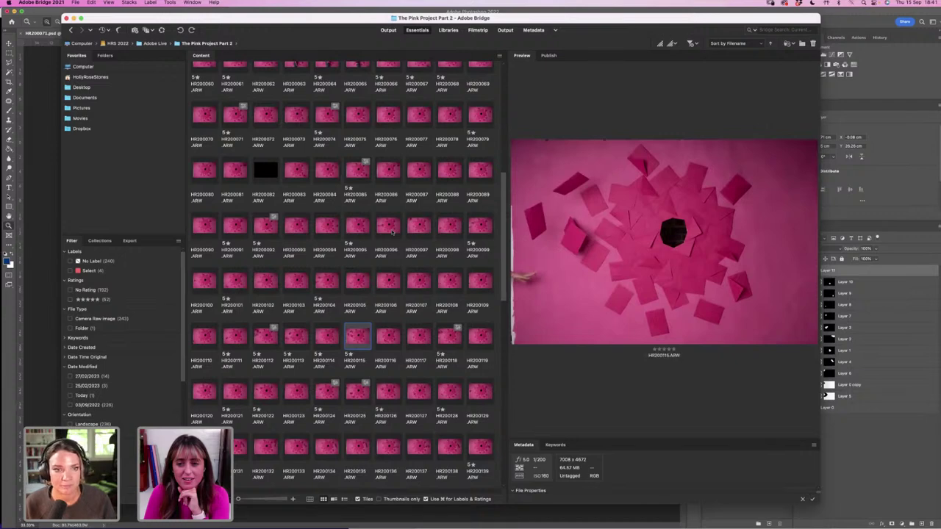
{"action": "key", "text": "super+Tab"}
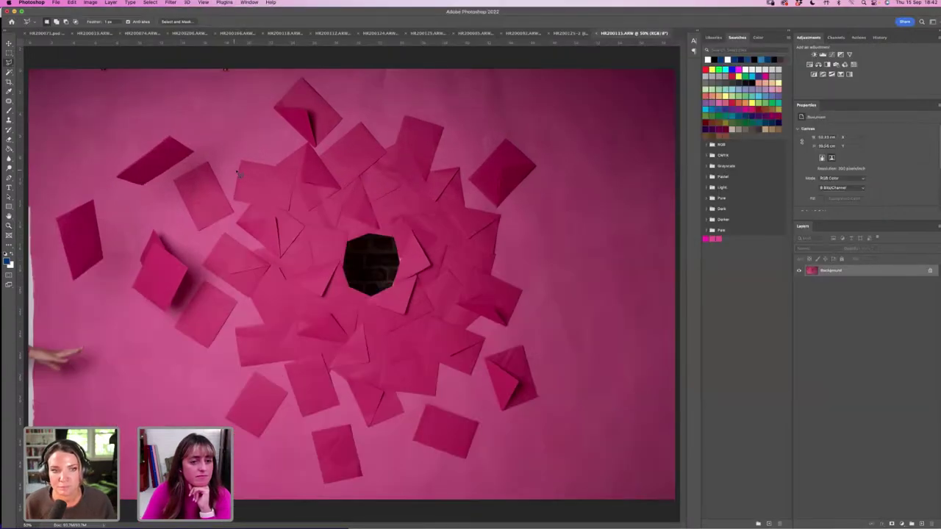
Lasso the loose envelopes on the left of HR200115 and copy them.
{"action": "left_click", "coordinate": [224, 112]}
{"action": "double_click", "coordinate": [247, 140]}
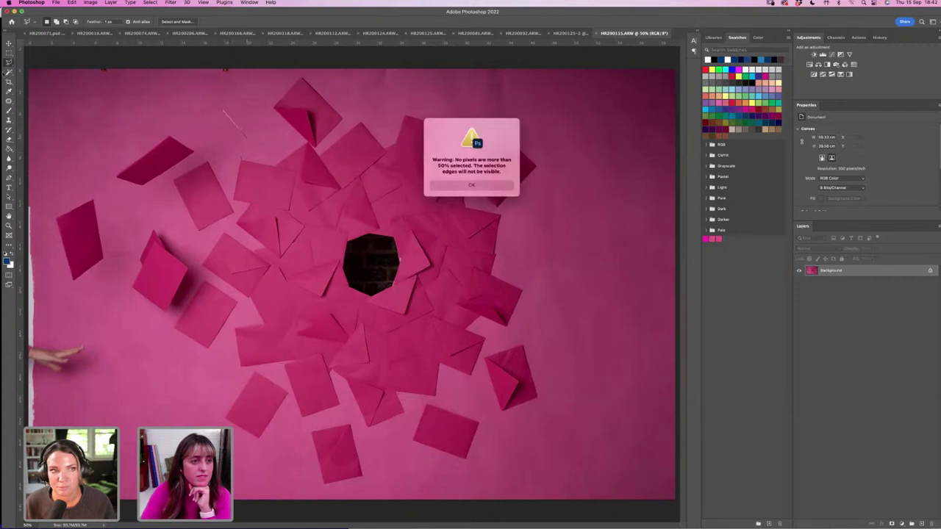
{"action": "left_click", "coordinate": [468, 185]}
{"action": "left_click", "coordinate": [9, 62]}
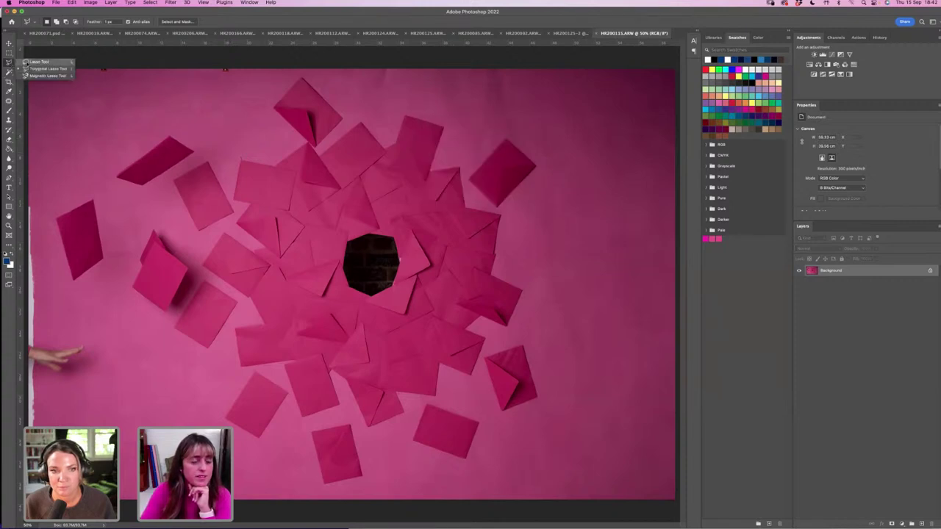
{"action": "mouse_move", "coordinate": [234, 169]}
{"action": "left_mouse_down"}
{"action": "mouse_move", "coordinate": [202, 93]}
{"action": "mouse_move", "coordinate": [91, 146]}
{"action": "mouse_move", "coordinate": [67, 172]}
{"action": "mouse_move", "coordinate": [46, 239]}
{"action": "mouse_move", "coordinate": [64, 311]}
{"action": "mouse_move", "coordinate": [118, 348]}
{"action": "mouse_move", "coordinate": [214, 336]}
{"action": "mouse_move", "coordinate": [241, 178]}
{"action": "left_mouse_up"}
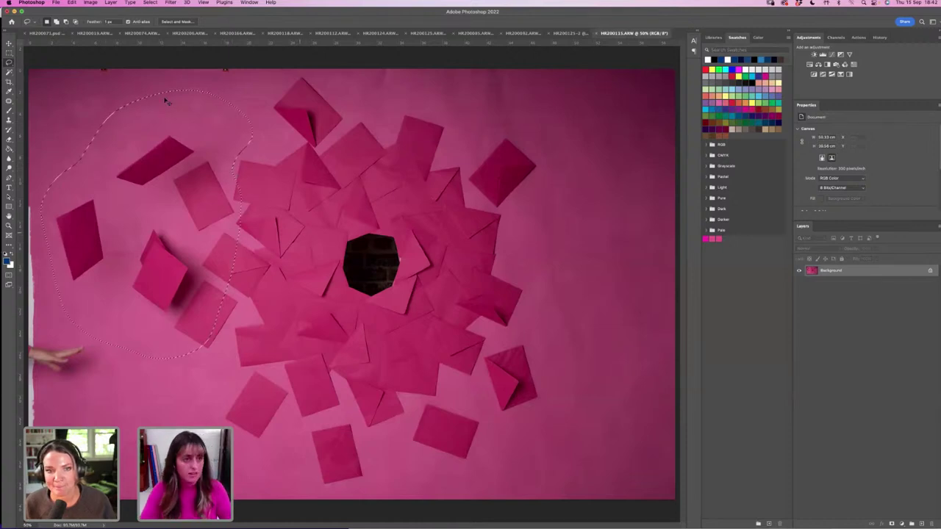
{"action": "left_click", "coordinate": [71, 2]}
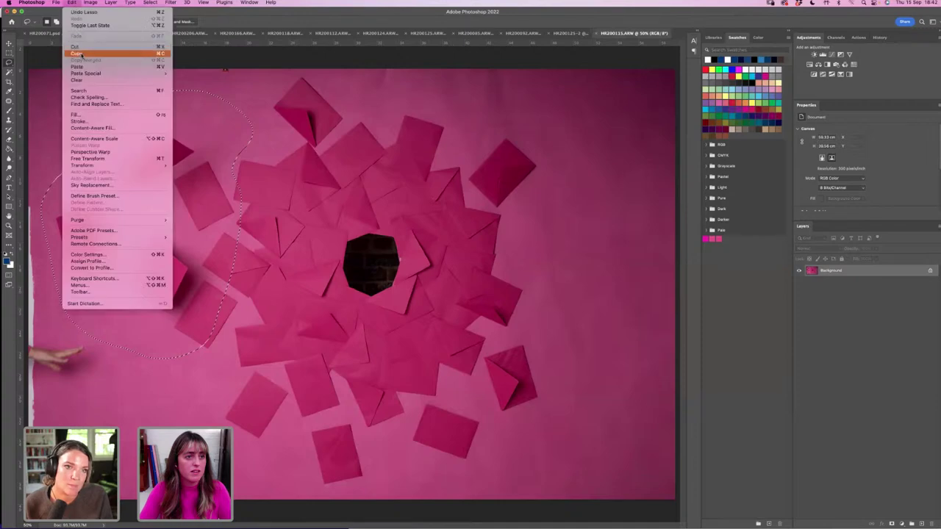
{"action": "key", "text": "Escape"}
Paste the envelopes in place into the composite and move them up to the upper-left edge.
{"action": "left_click", "coordinate": [45, 33]}
{"action": "left_click", "coordinate": [71, 2]}
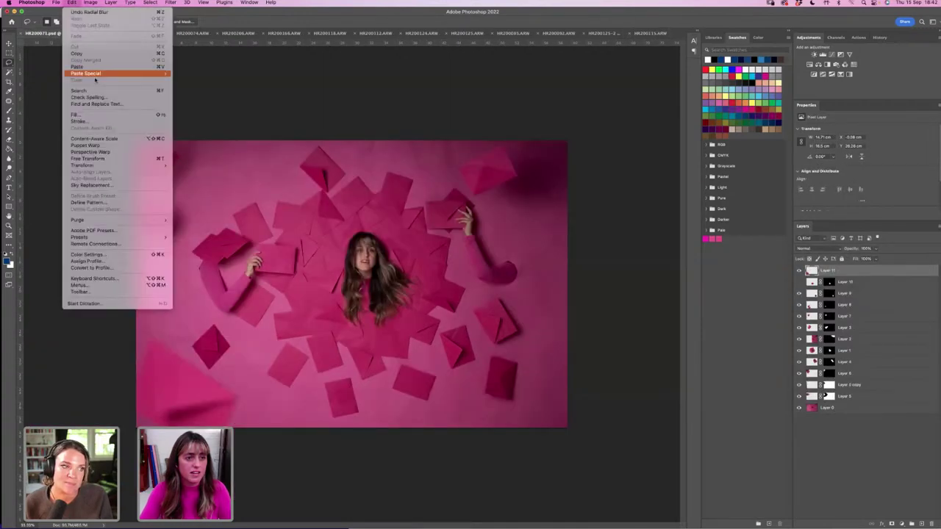
{"action": "mouse_move", "coordinate": [147, 73]}
{"action": "left_click", "coordinate": [188, 79]}
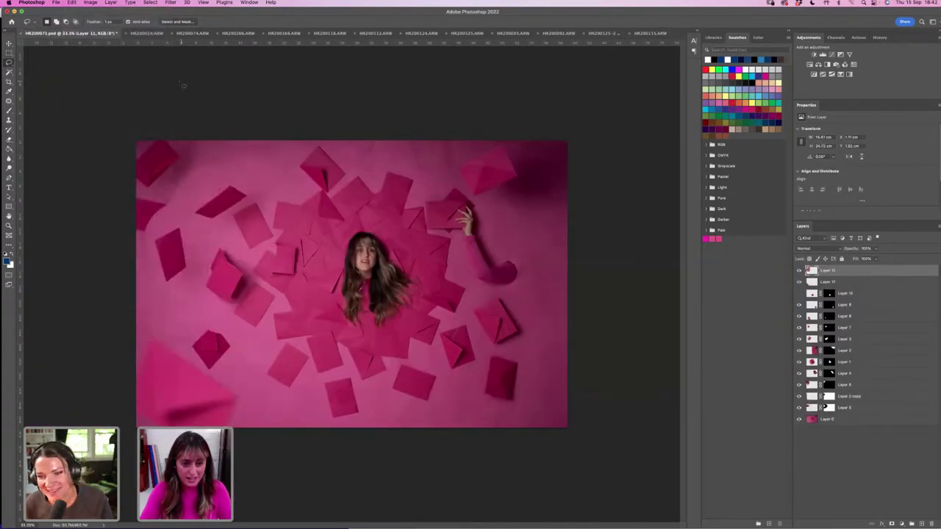
{"action": "key", "text": "v"}
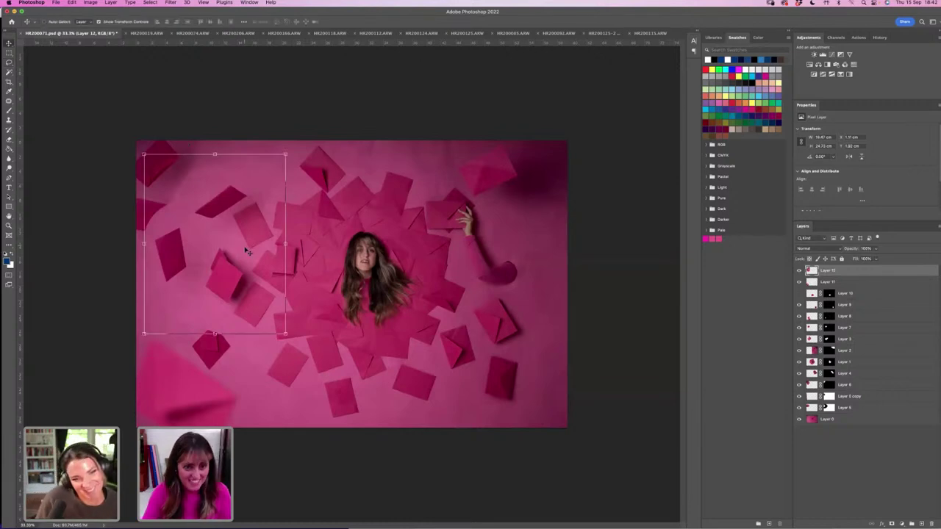
{"action": "mouse_move", "coordinate": [250, 242]}
{"action": "left_mouse_down"}
{"action": "mouse_move", "coordinate": [260, 197]}
{"action": "mouse_move", "coordinate": [289, 183]}
{"action": "mouse_move", "coordinate": [303, 143]}
{"action": "mouse_move", "coordinate": [271, 218]}
{"action": "mouse_move", "coordinate": [253, 212]}
{"action": "mouse_move", "coordinate": [259, 188]}
{"action": "mouse_move", "coordinate": [241, 192]}
{"action": "mouse_move", "coordinate": [262, 187]}
{"action": "mouse_move", "coordinate": [248, 178]}
{"action": "mouse_move", "coordinate": [270, 152]}
{"action": "mouse_move", "coordinate": [262, 182]}
{"action": "left_mouse_up"}
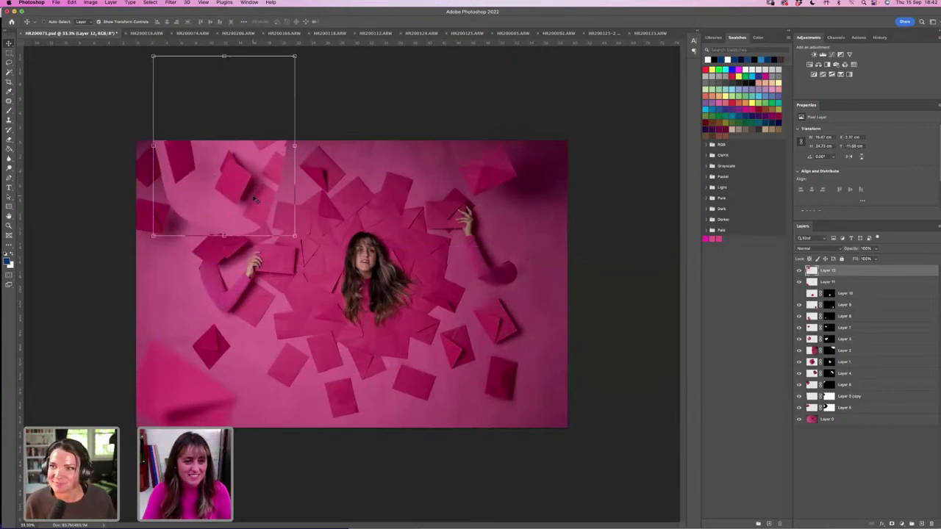
{"action": "left_click_drag", "start_coordinate": [256, 172], "coordinate": [256, 178]}
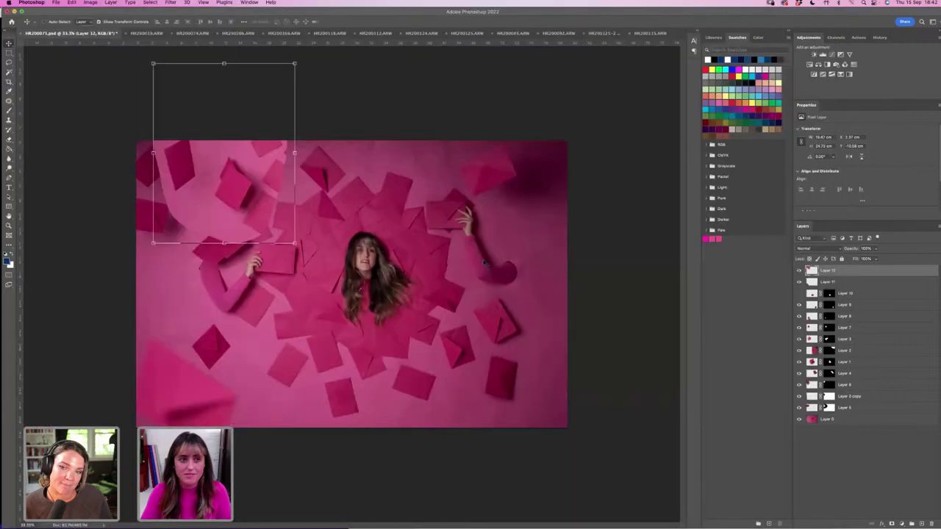
Brighten the pasted envelope layer with Brightness/Contrast.
{"action": "key", "text": "super+alt+a"}
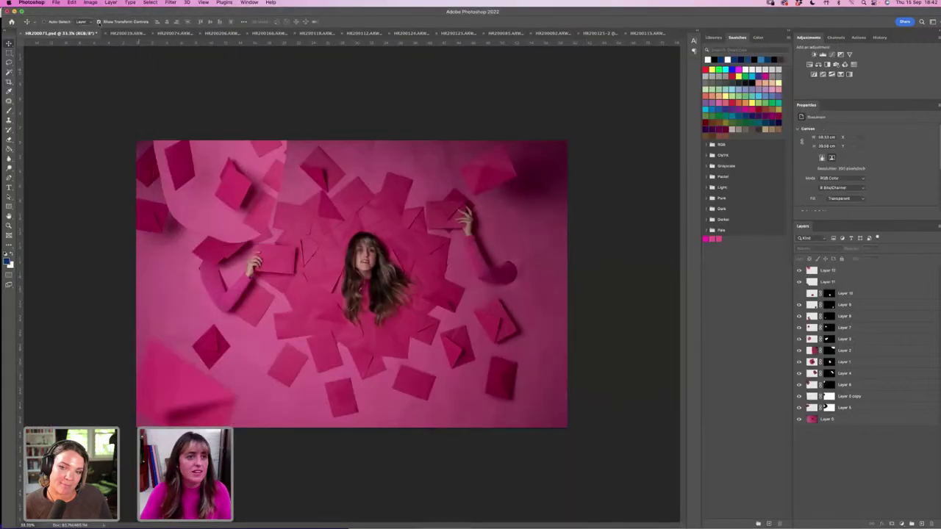
{"action": "left_click", "coordinate": [90, 3]}
{"action": "key", "text": "Escape"}
{"action": "key", "text": "super+z"}
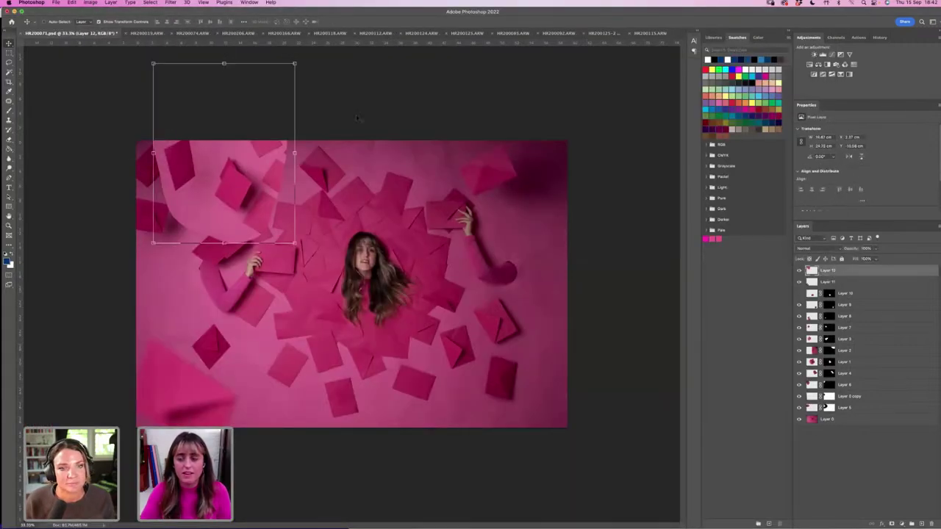
{"action": "left_click", "coordinate": [92, 3]}
{"action": "mouse_move", "coordinate": [117, 23]}
{"action": "left_click", "coordinate": [195, 28]}
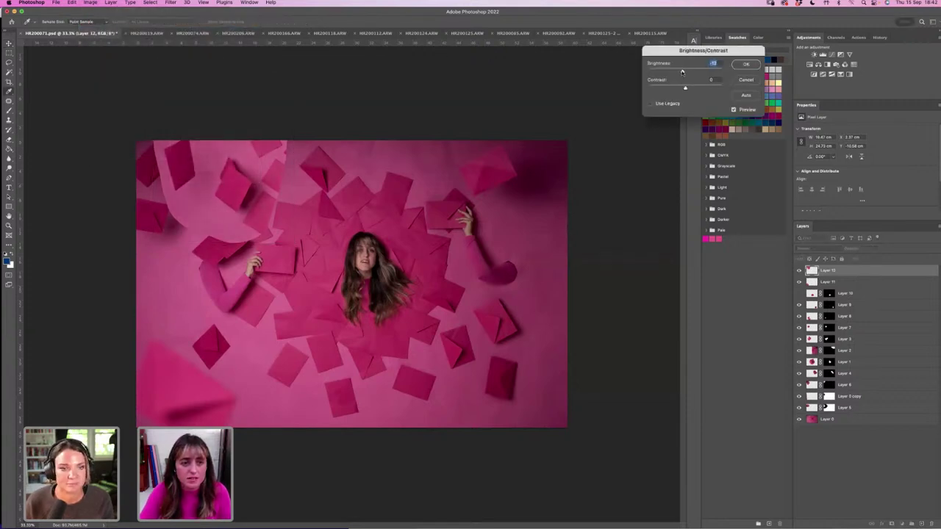
{"action": "left_click", "coordinate": [745, 65]}
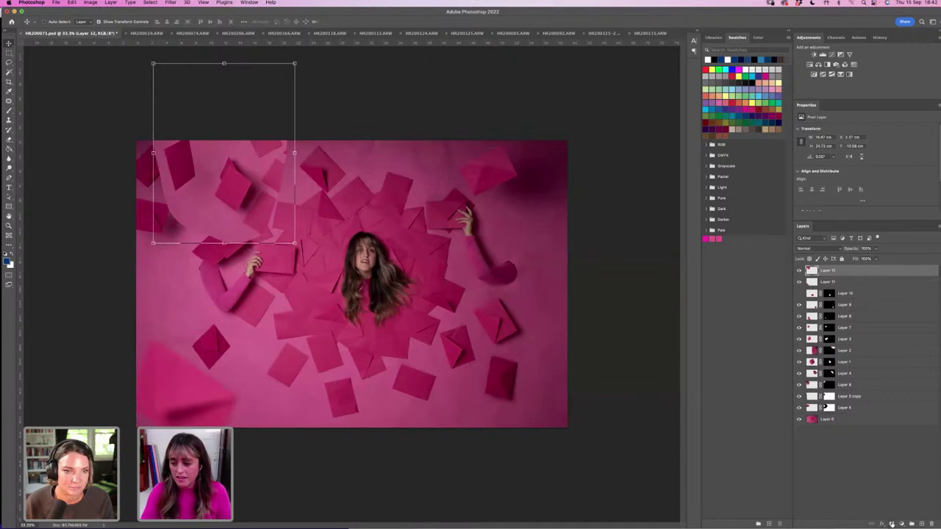
Add a layer mask to Layer 12, paint black, invert it, and shift the envelopes slightly left.
{"action": "left_click", "coordinate": [891, 523]}
{"action": "left_click", "coordinate": [9, 111]}
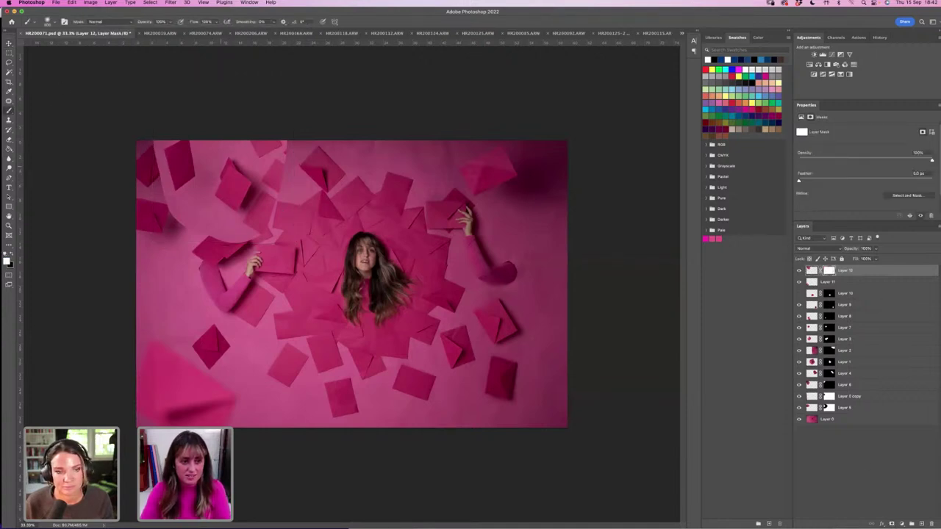
{"action": "key", "text": "x"}
{"action": "mouse_move", "coordinate": [222, 161]}
{"action": "left_mouse_down"}
{"action": "mouse_move", "coordinate": [230, 180]}
{"action": "mouse_move", "coordinate": [241, 173]}
{"action": "mouse_move", "coordinate": [258, 194]}
{"action": "mouse_move", "coordinate": [244, 210]}
{"action": "mouse_move", "coordinate": [219, 194]}
{"action": "left_mouse_up"}
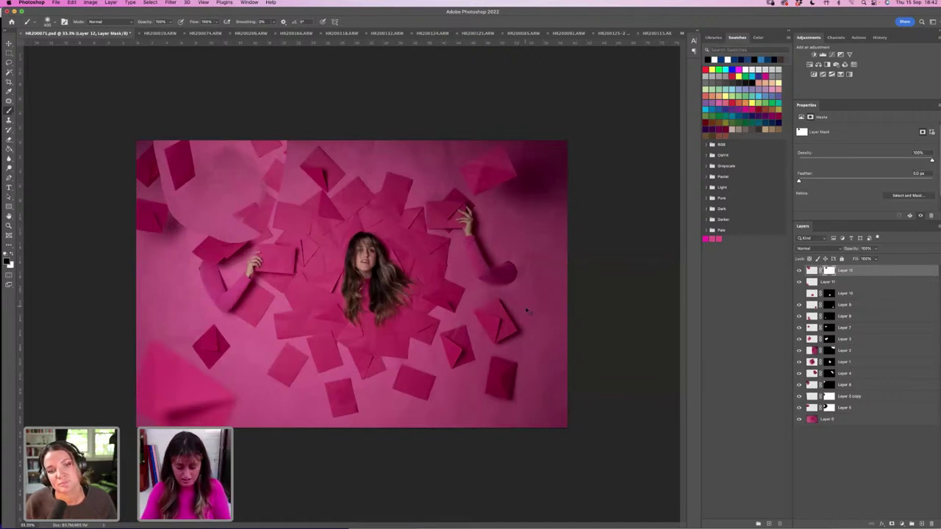
{"action": "key", "text": "super+i"}
{"action": "key", "text": "v"}
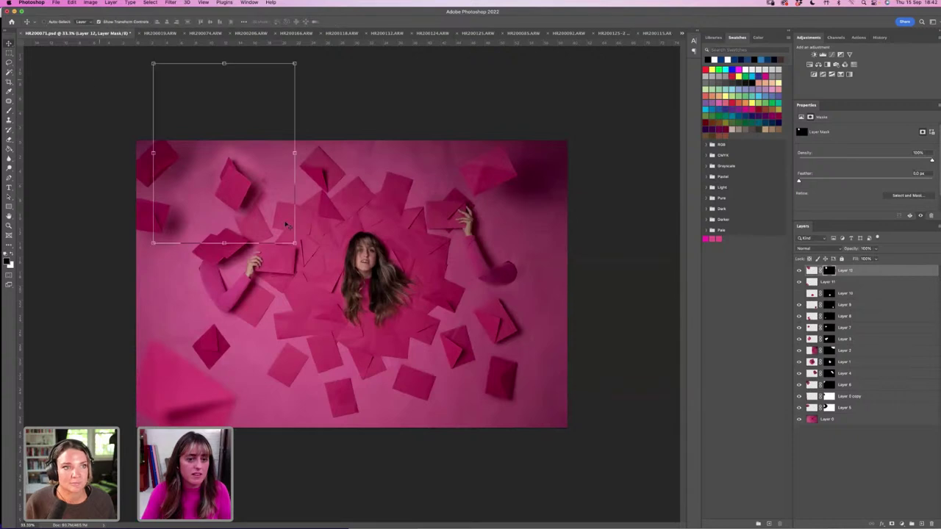
{"action": "mouse_move", "coordinate": [261, 204]}
{"action": "left_mouse_down"}
{"action": "mouse_move", "coordinate": [257, 197]}
{"action": "mouse_move", "coordinate": [248, 206]}
{"action": "mouse_move", "coordinate": [236, 180]}
{"action": "left_mouse_up"}
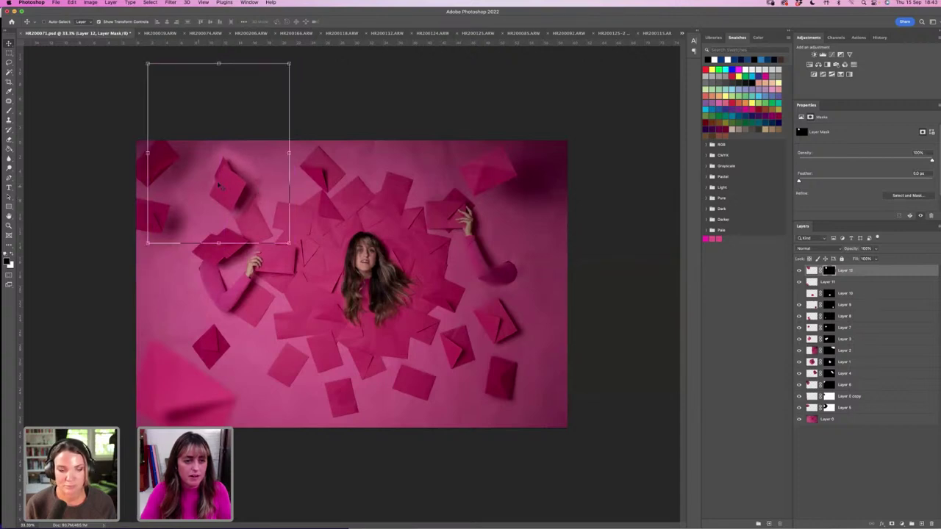
{"action": "left_click", "coordinate": [9, 111]}
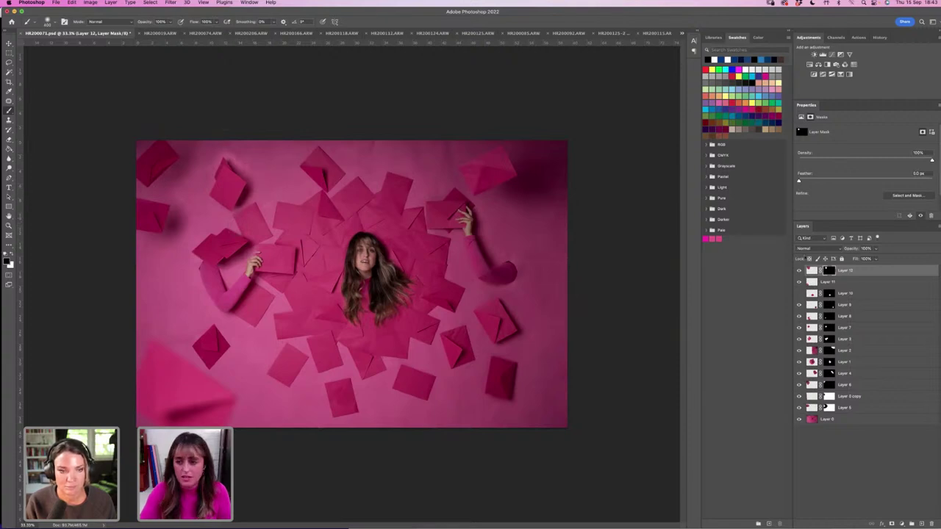
Apply another Brightness/Contrast change to Layer 12's envelope pixels.
{"action": "left_click", "coordinate": [810, 270]}
{"action": "left_click", "coordinate": [90, 2]}
{"action": "mouse_move", "coordinate": [101, 22]}
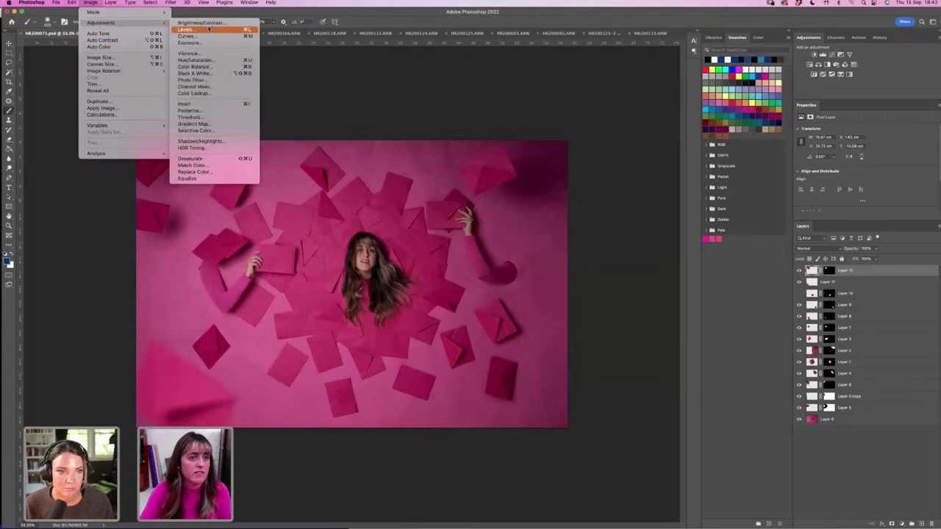
{"action": "left_click", "coordinate": [201, 23]}
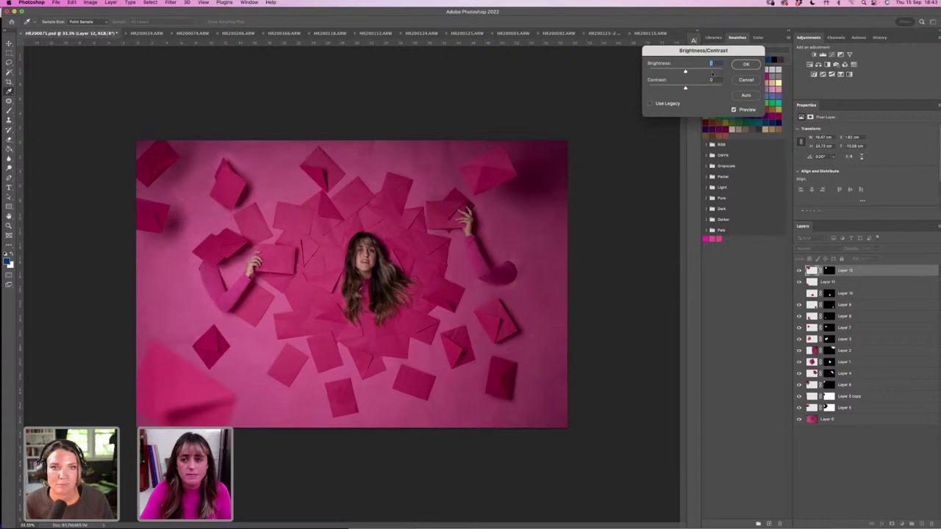
{"action": "left_click", "coordinate": [744, 65]}
Zoom in on the upper-left envelopes, undo the stray blue stroke, and target Layer 12's mask.
{"action": "left_click", "coordinate": [8, 225]}
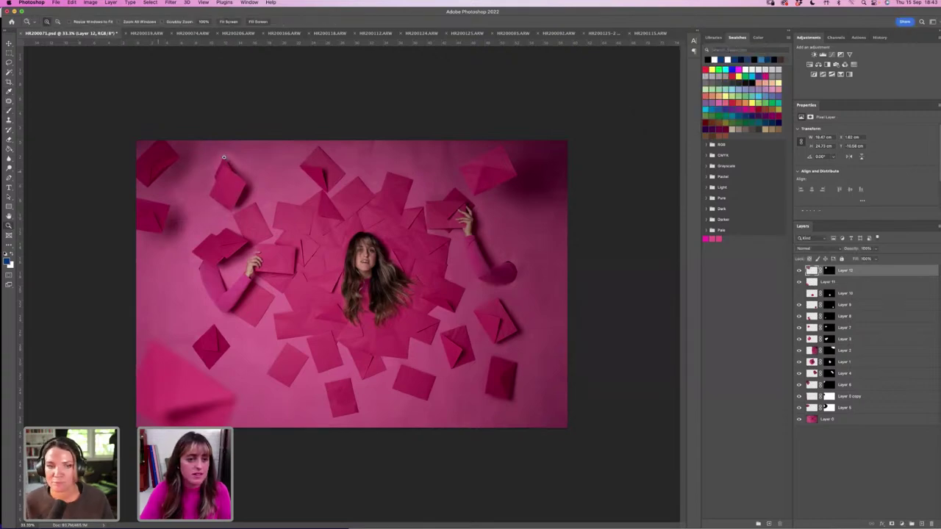
{"action": "mouse_move", "coordinate": [223, 157]}
{"action": "left_mouse_down"}
{"action": "mouse_move", "coordinate": [254, 222]}
{"action": "mouse_move", "coordinate": [357, 336]}
{"action": "left_mouse_up"}
{"action": "key", "text": "b"}
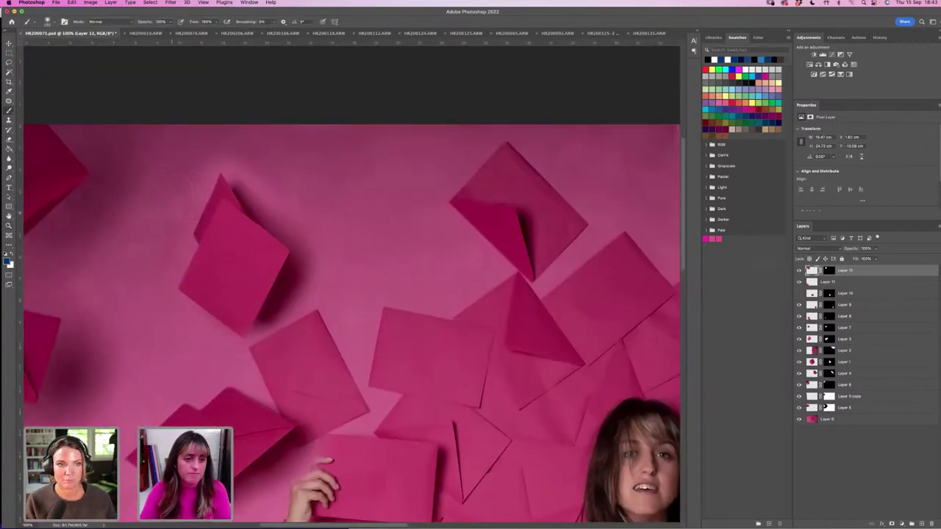
{"action": "left_click_drag", "start_coordinate": [194, 182], "coordinate": [172, 223]}
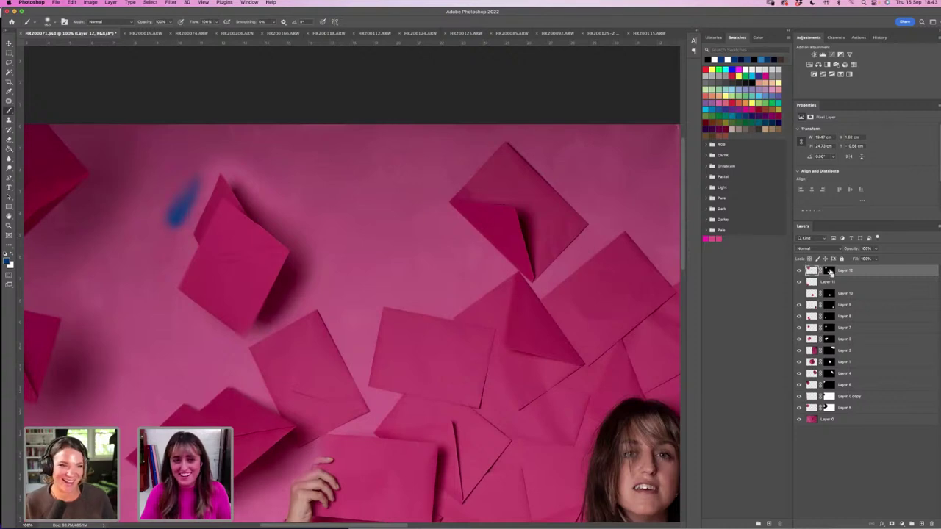
{"action": "key", "text": "super+z"}
{"action": "left_click", "coordinate": [830, 272]}
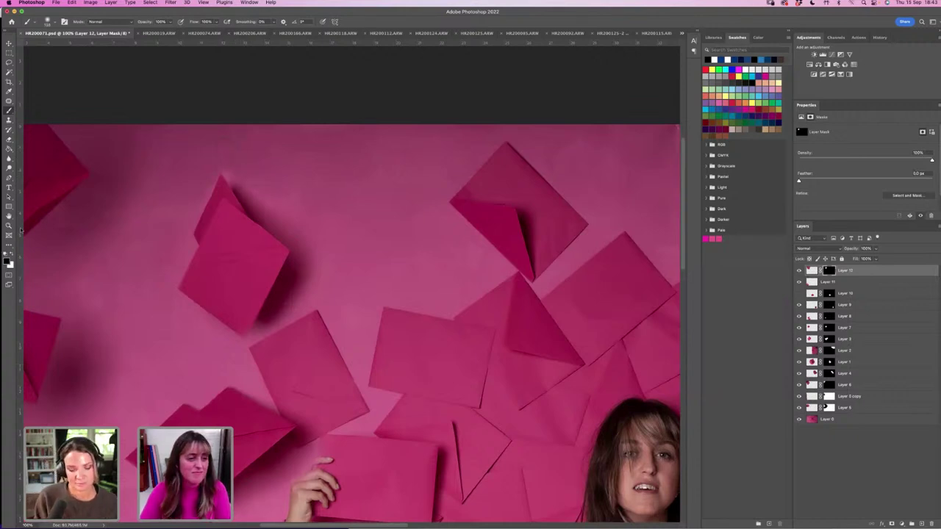
Zoom closer and paint white on the mask near the upper-left envelope's tip.
{"action": "key", "text": "z"}
{"action": "left_click", "coordinate": [172, 210]}
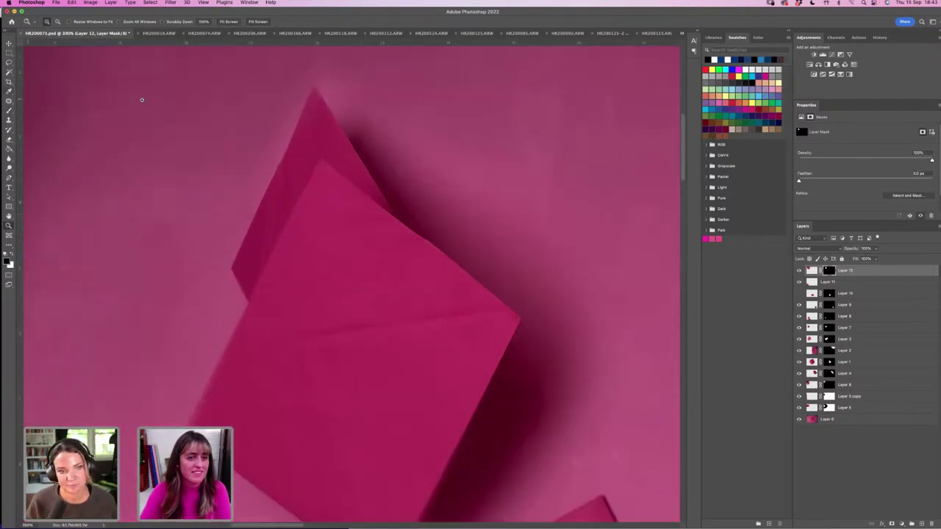
{"action": "key", "text": "b"}
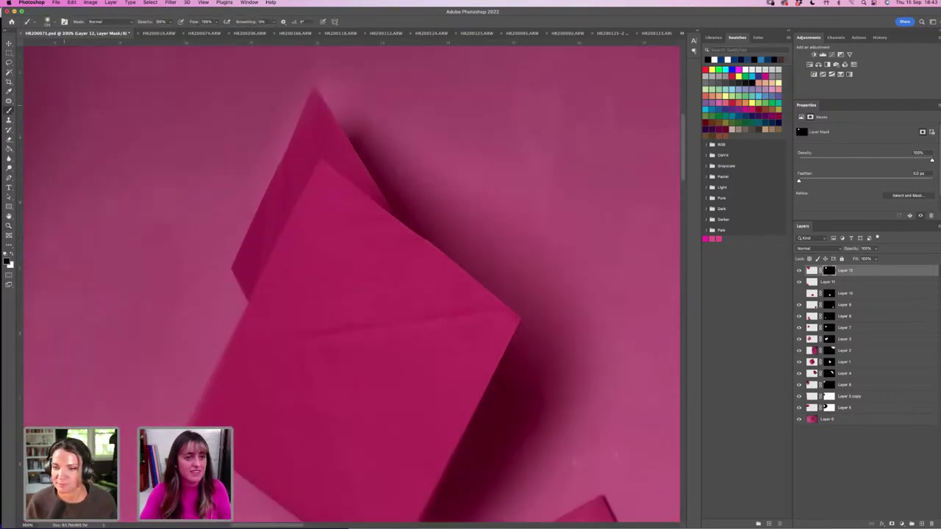
{"action": "key", "text": "x"}
{"action": "left_click", "coordinate": [305, 94]}
Draw a Polygonal Lasso selection around the upper-left envelope's pointed edge.
{"action": "left_click", "coordinate": [9, 61]}
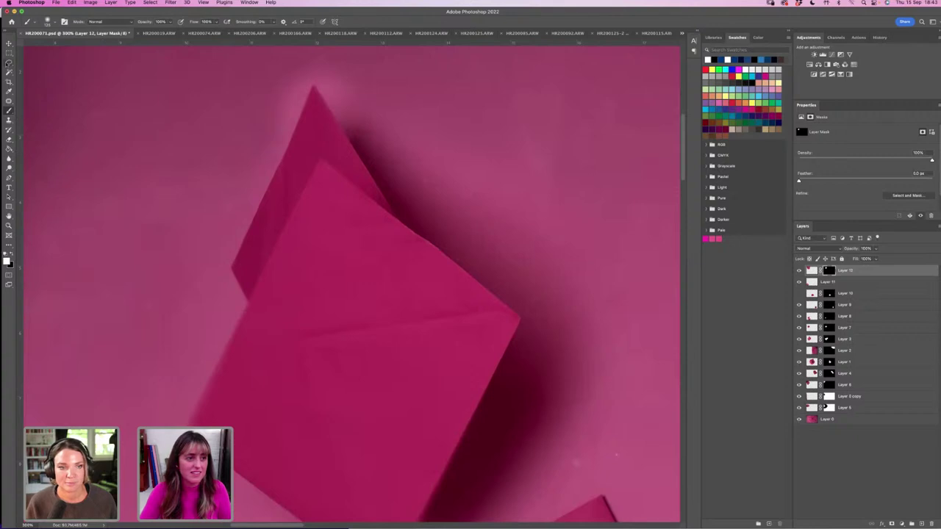
{"action": "left_click", "coordinate": [32, 69]}
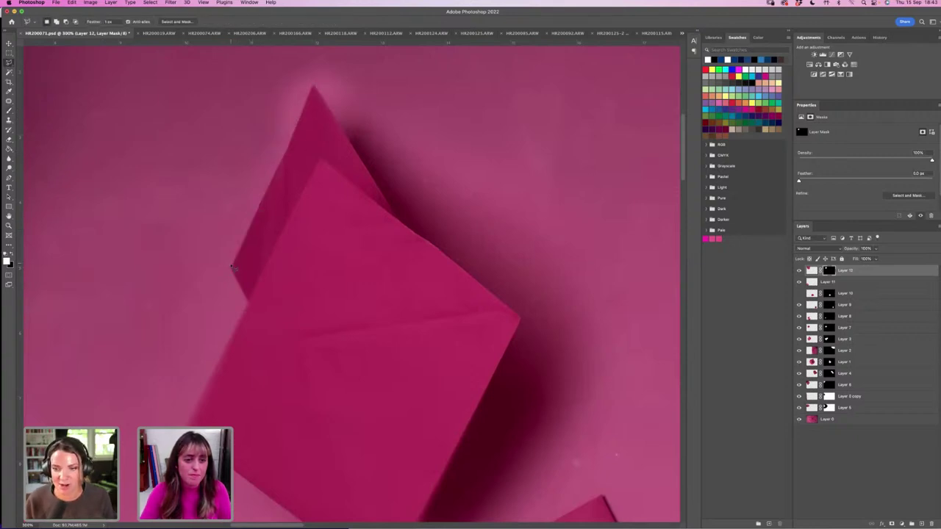
{"action": "double_click", "coordinate": [230, 122]}
{"action": "left_click", "coordinate": [463, 186]}
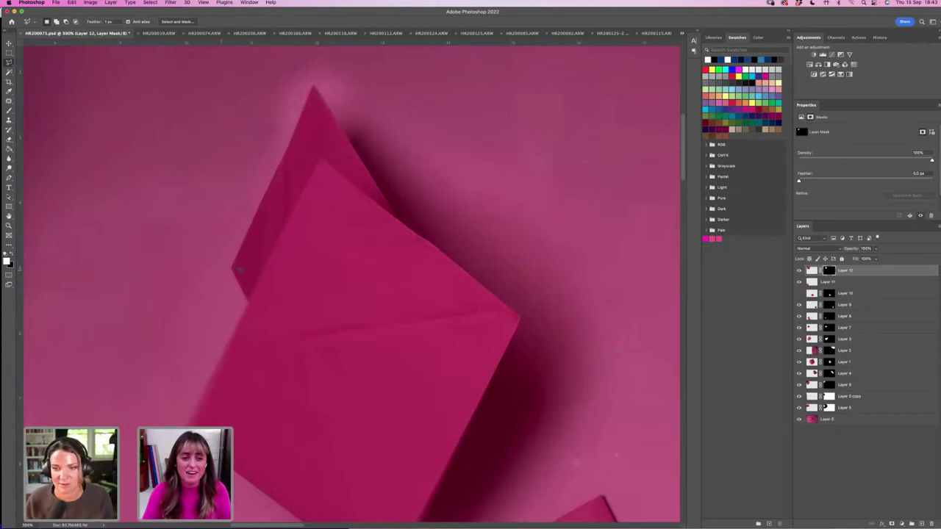
{"action": "left_click", "coordinate": [233, 265]}
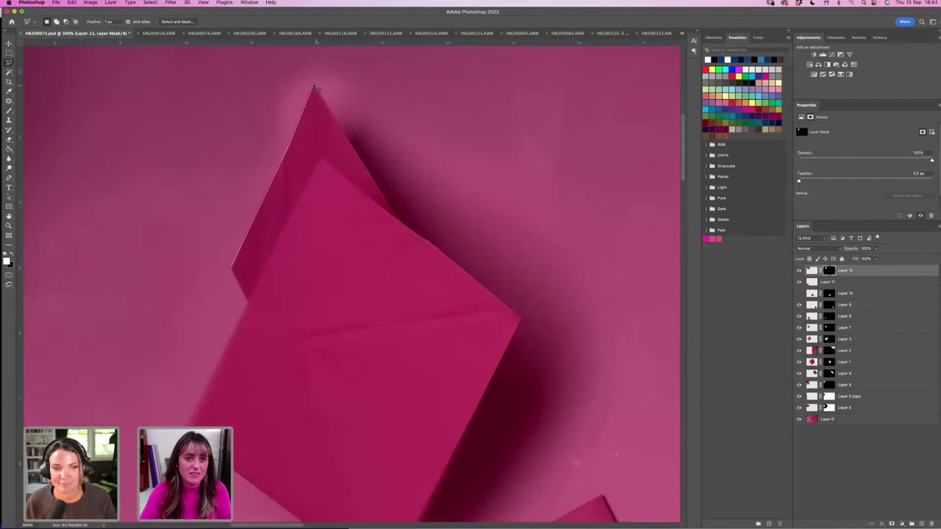
{"action": "left_click", "coordinate": [319, 77]}
{"action": "left_click", "coordinate": [342, 56]}
{"action": "left_click", "coordinate": [212, 78]}
{"action": "left_click", "coordinate": [190, 221]}
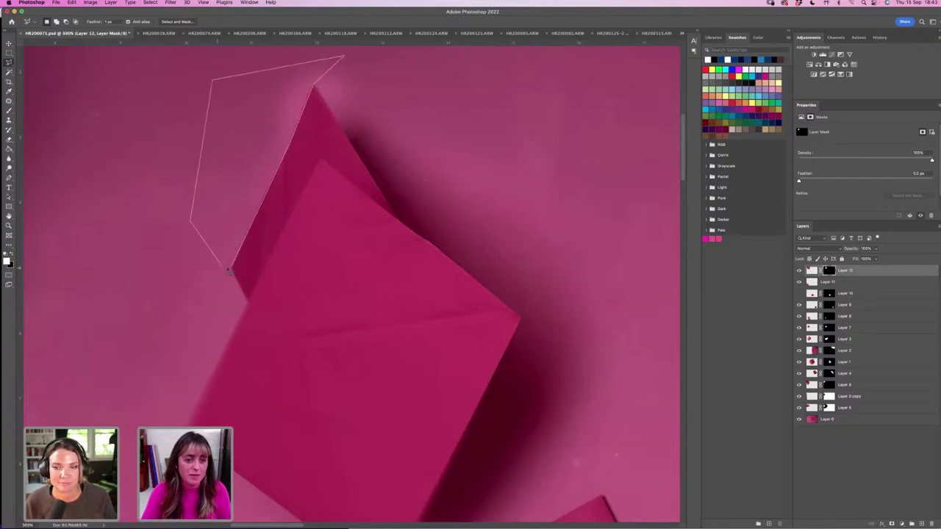
{"action": "left_click", "coordinate": [233, 266]}
Brush the mask inside the selection, fit the composite to screen, and deselect.
{"action": "key", "text": "b"}
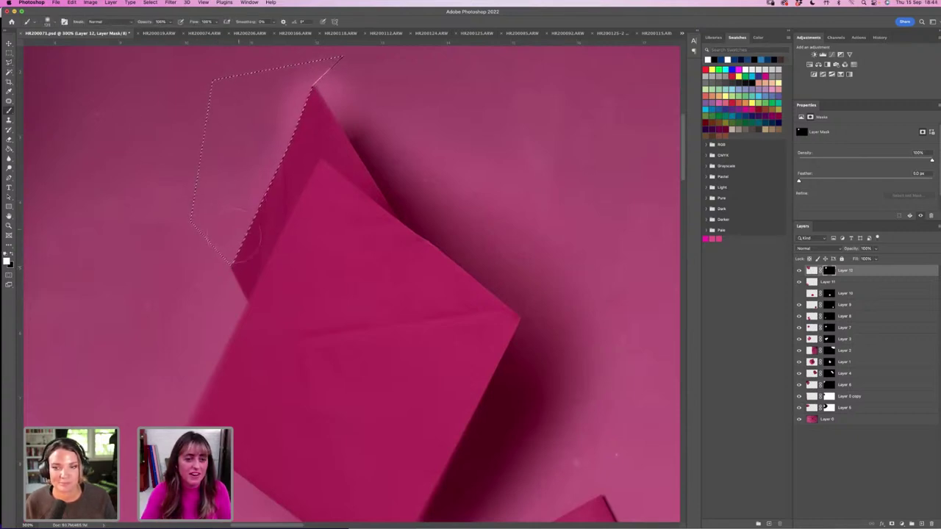
{"action": "left_click_drag", "start_coordinate": [269, 143], "coordinate": [291, 103]}
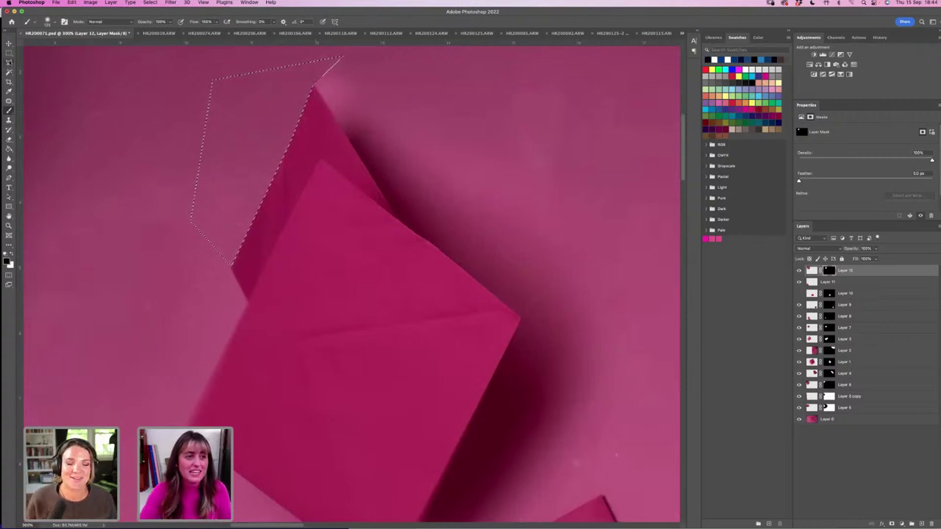
{"action": "key", "text": "z"}
{"action": "left_click", "coordinate": [229, 21]}
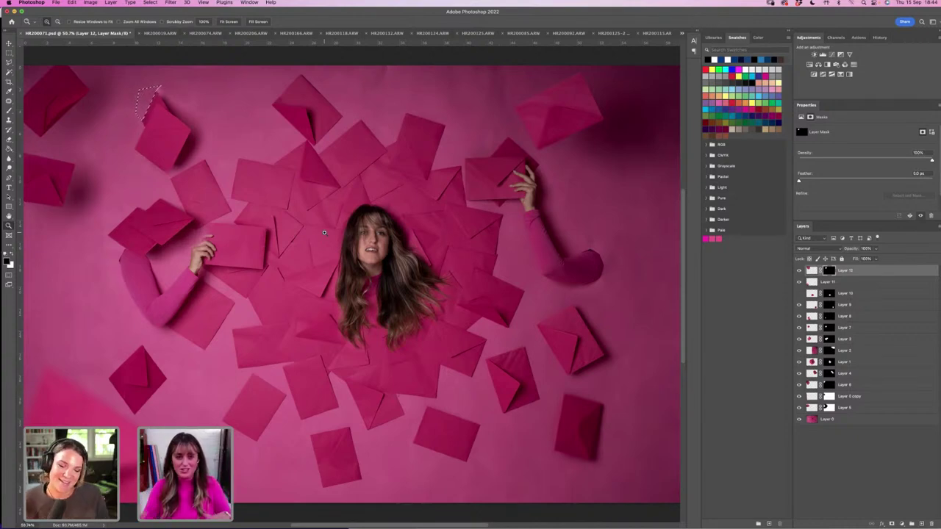
{"action": "key", "text": "m"}
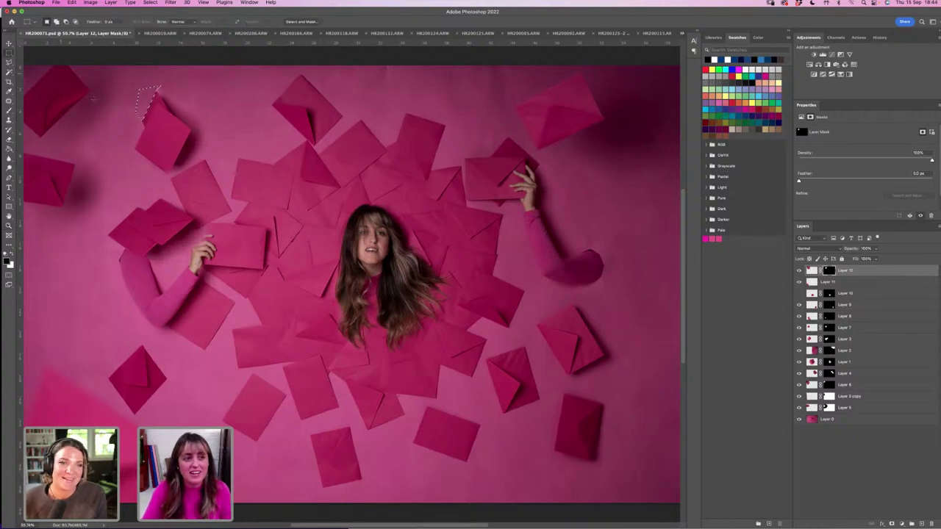
{"action": "key", "text": "super+d"}
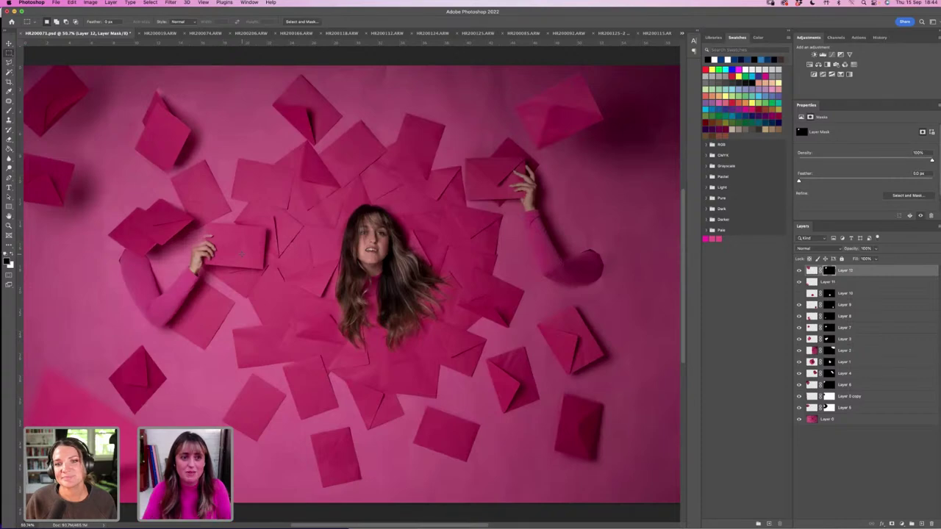
{"action": "key", "text": "z"}
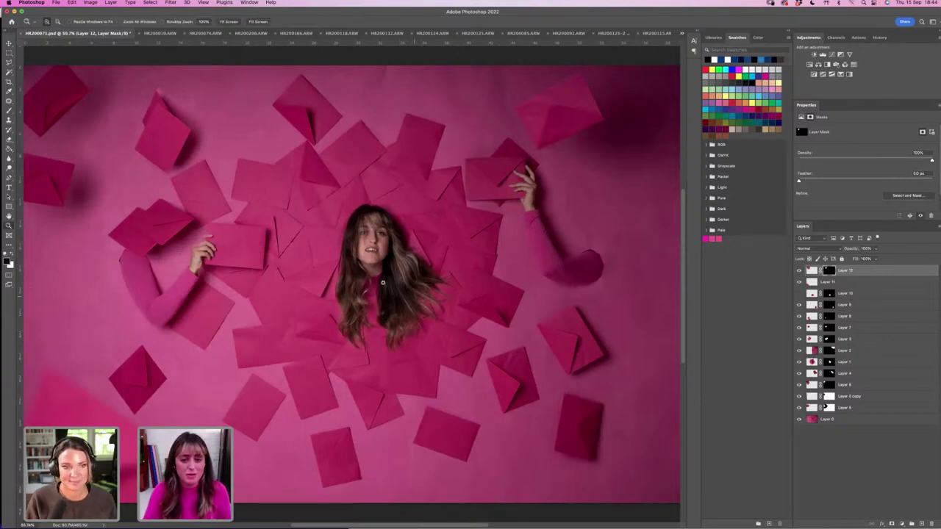
Scrubby-zoom to 200% on the upper-left envelope and its shadow, ready to brush the mask.
{"action": "left_click_drag", "start_coordinate": [152, 109], "coordinate": [203, 61]}
{"action": "left_click_drag", "start_coordinate": [157, 84], "coordinate": [151, 108]}
{"action": "left_click", "coordinate": [11, 111]}
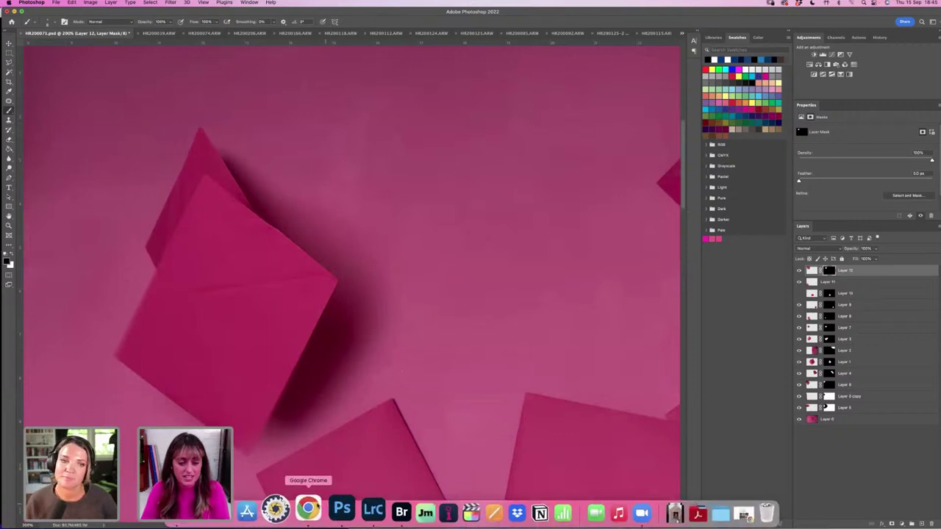
In Chrome, step through the artist's portfolio gallery to the green oval-frame portrait.
{"action": "left_click", "coordinate": [309, 507]}
{"action": "key", "text": "Right"}
{"action": "key", "text": "Right"}
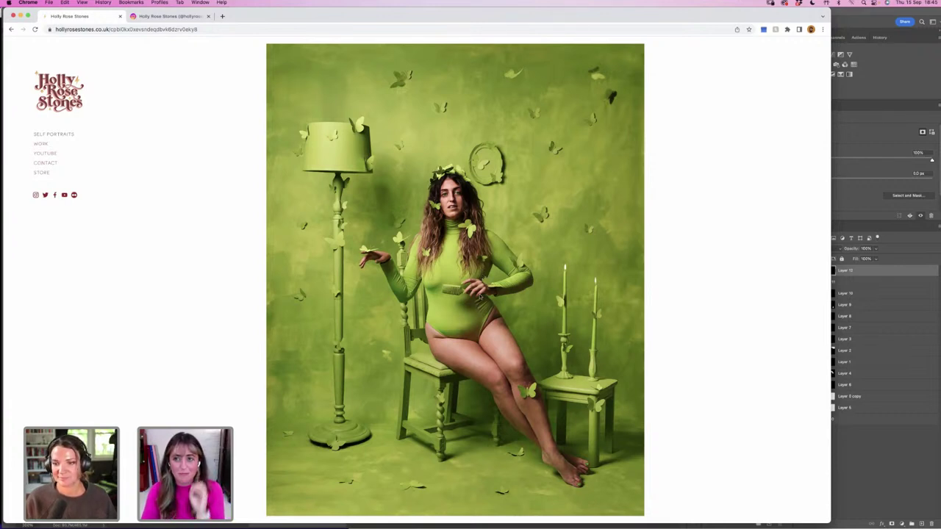
{"action": "left_click", "coordinate": [723, 278]}
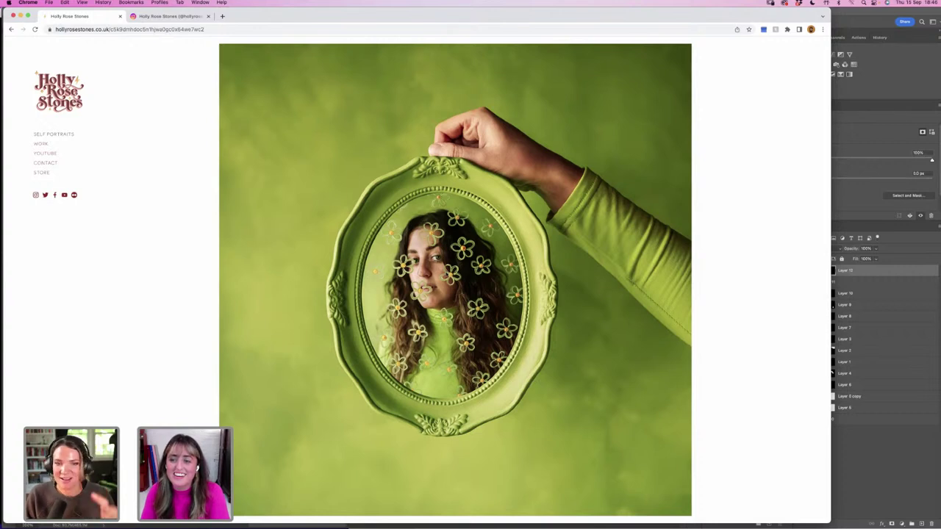
Browse the lamp, mirror, daisy-chain and sunflower-hood portraits, then arrow back through the gallery.
{"action": "left_click", "coordinate": [190, 288]}
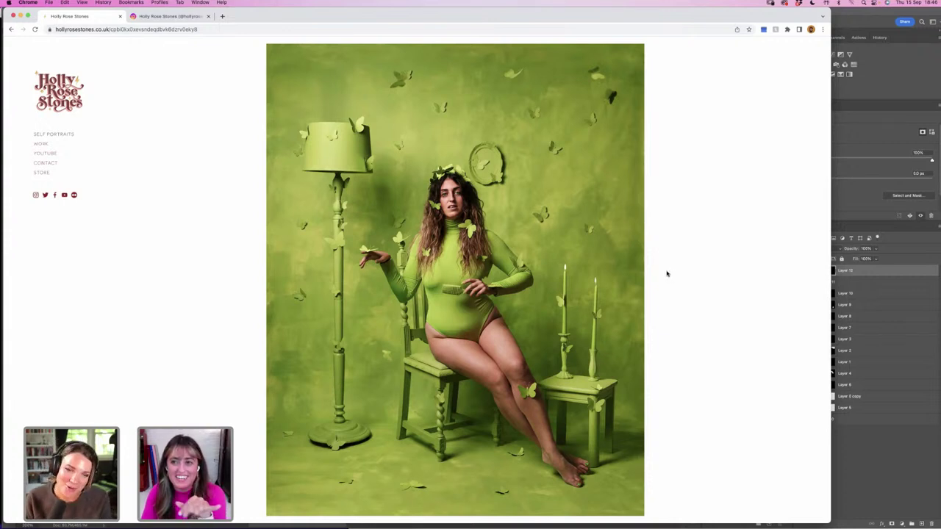
{"action": "left_click", "coordinate": [678, 290]}
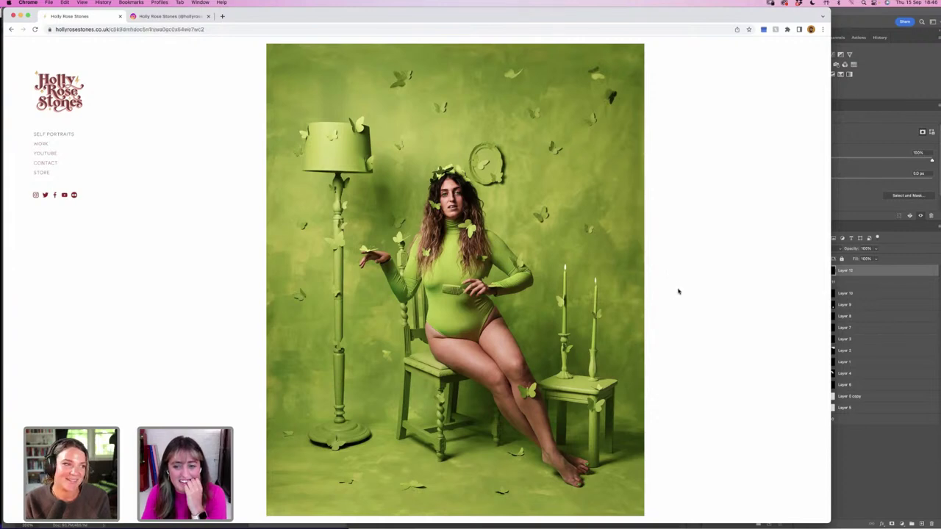
{"action": "left_click", "coordinate": [694, 291]}
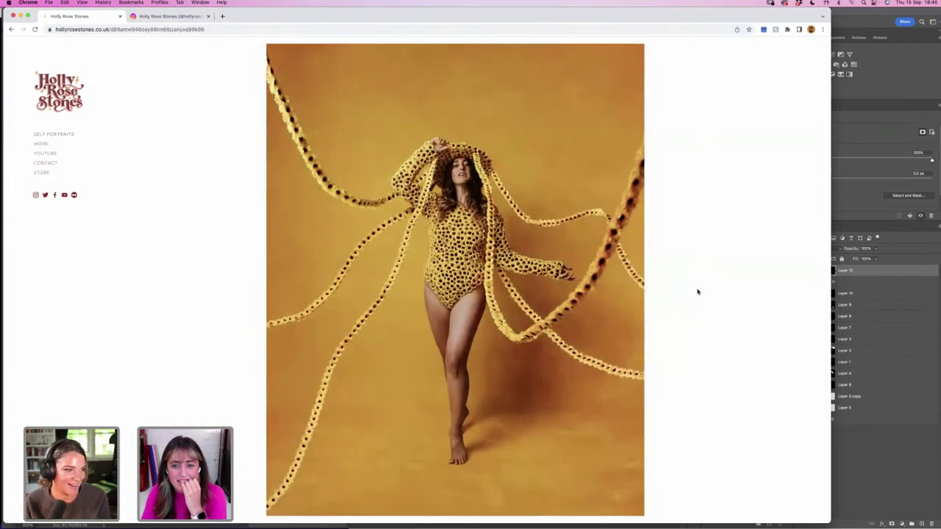
{"action": "left_click", "coordinate": [695, 291]}
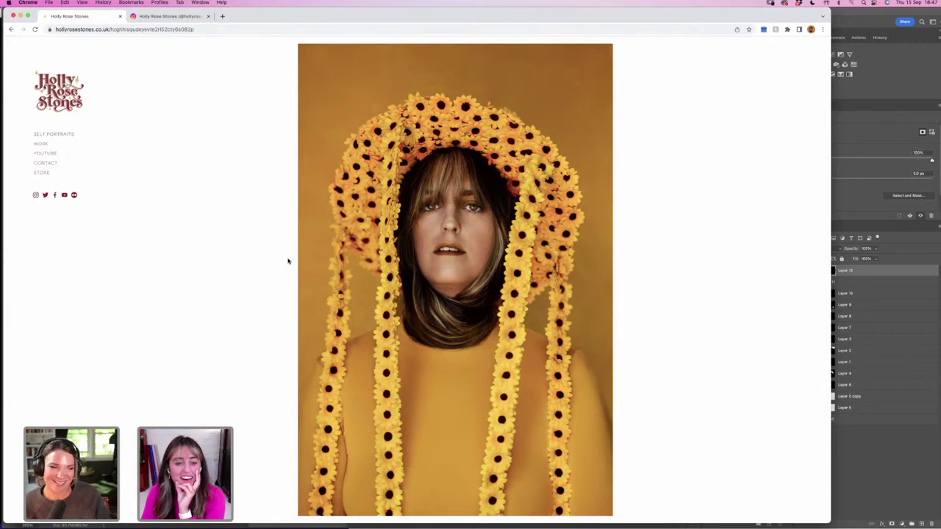
{"action": "key", "text": "Right"}
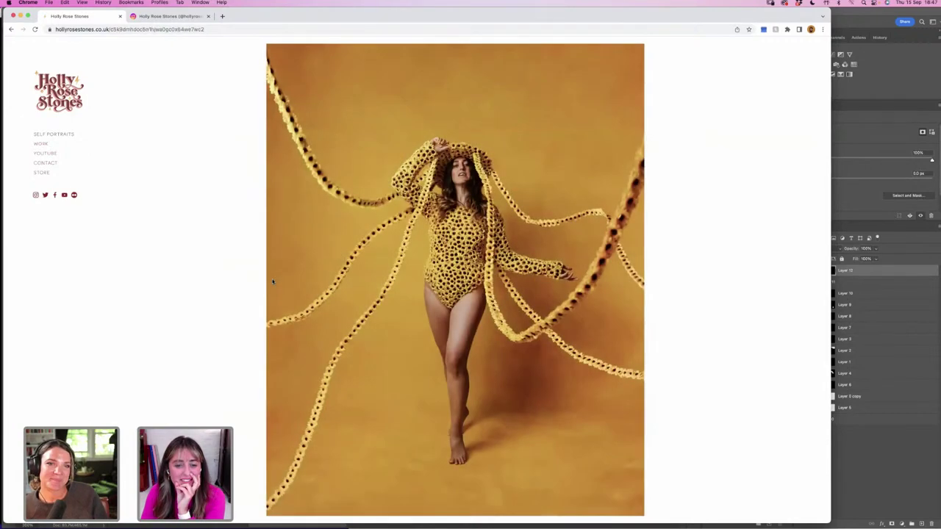
{"action": "key", "text": "Right"}
Scroll the artist's Instagram grid, view the green mirror post, then open the oval-frame video post.
{"action": "left_click", "coordinate": [169, 17]}
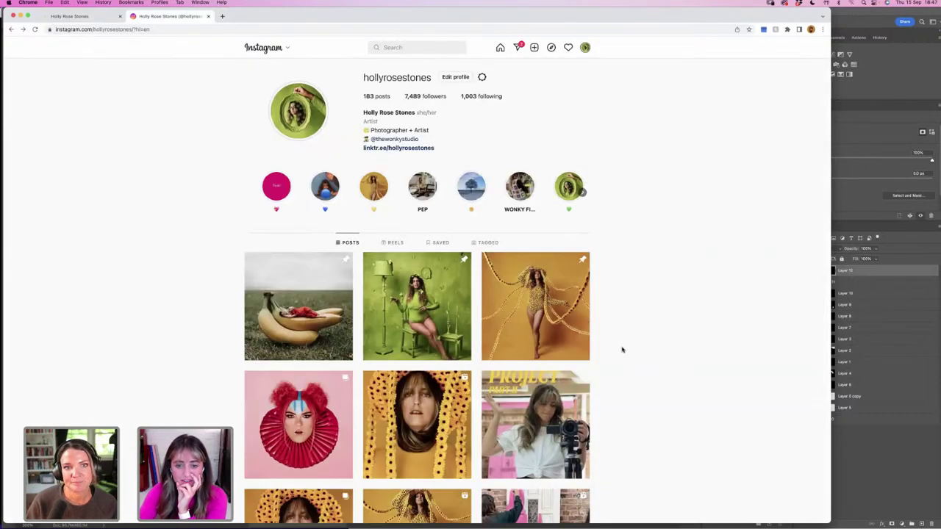
{"action": "scroll", "coordinate": [721, 358], "scroll_direction": "down", "scroll_amount": 3}
{"action": "scroll", "coordinate": [720, 359], "scroll_direction": "down", "scroll_amount": 6}
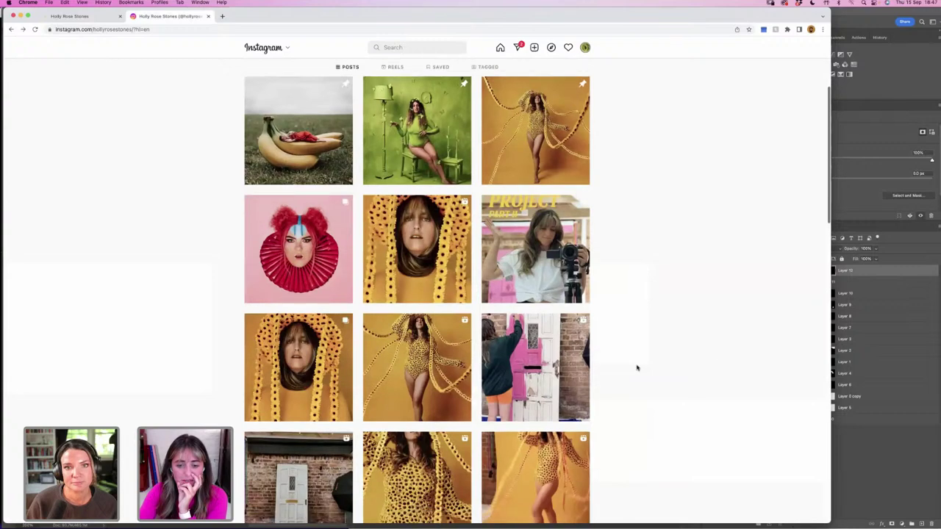
{"action": "scroll", "coordinate": [603, 271], "scroll_direction": "down", "scroll_amount": 1}
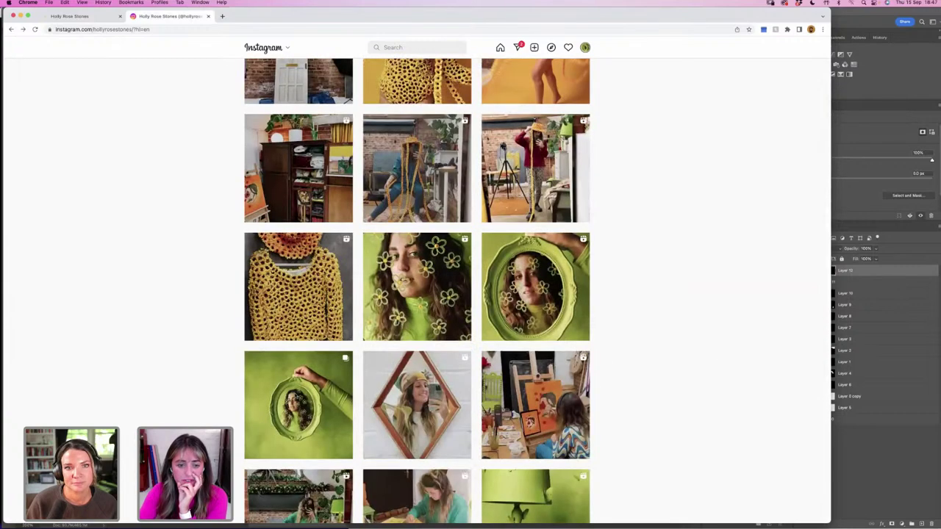
{"action": "left_click", "coordinate": [576, 295]}
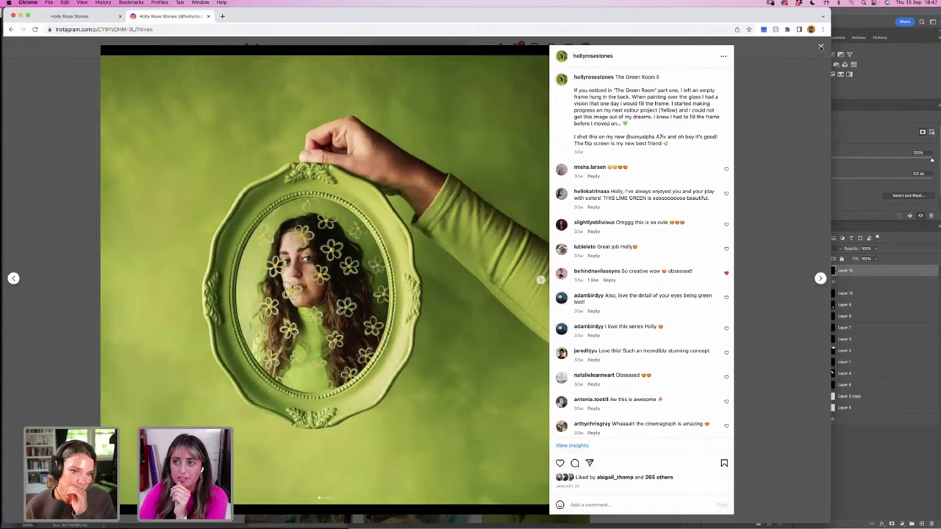
{"action": "left_click", "coordinate": [766, 73]}
{"action": "left_click", "coordinate": [341, 294]}
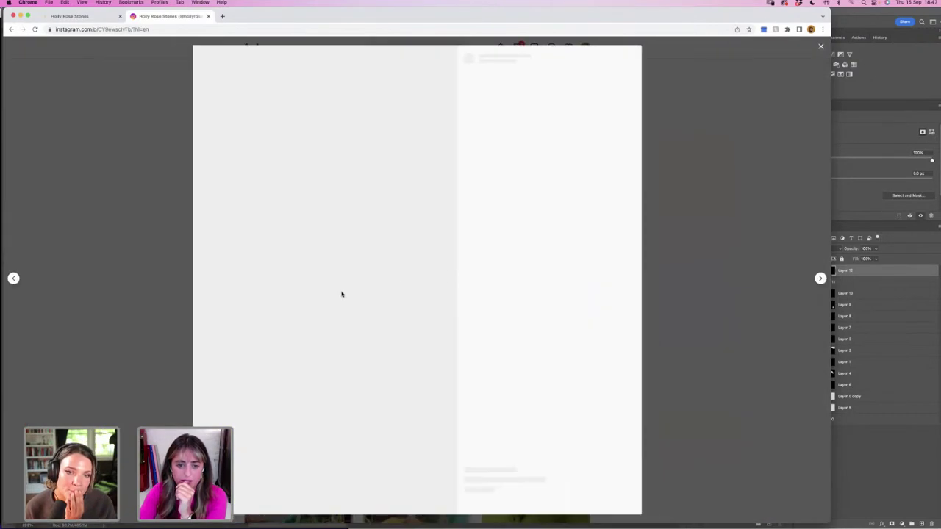
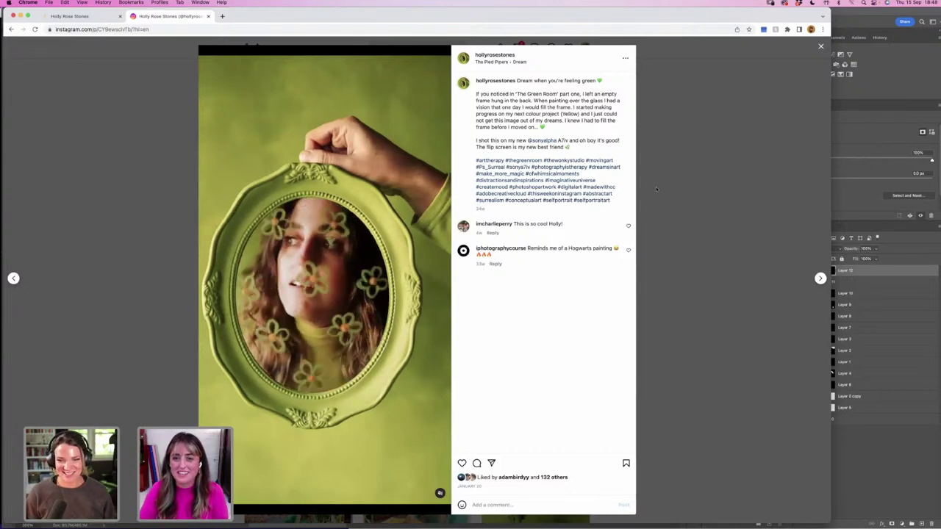
Close the 'Dream when you're feeling green' post to return to the artist's profile grid.
{"action": "left_click", "coordinate": [821, 47]}
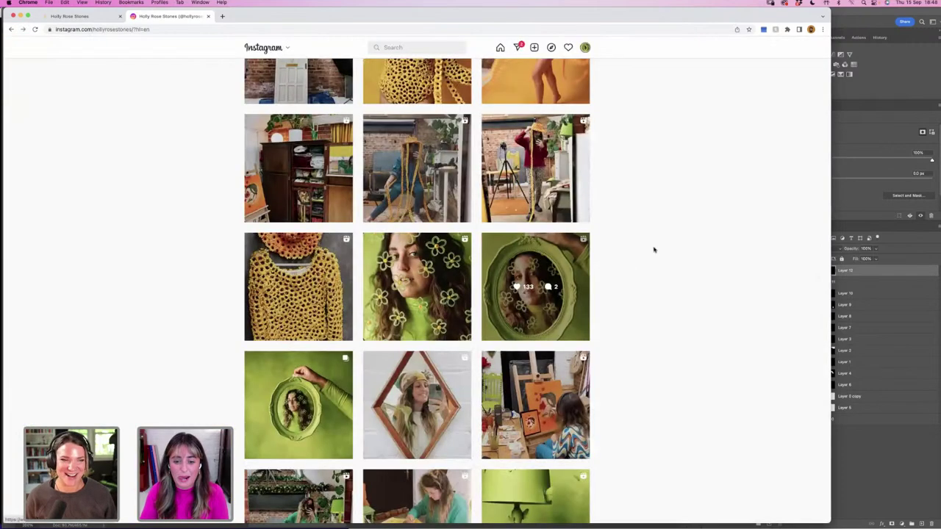
Bring the HR200071.psd composite forward, fit it on screen, toggle the top-left envelope, and select Layer 12.
{"action": "left_click", "coordinate": [853, 436]}
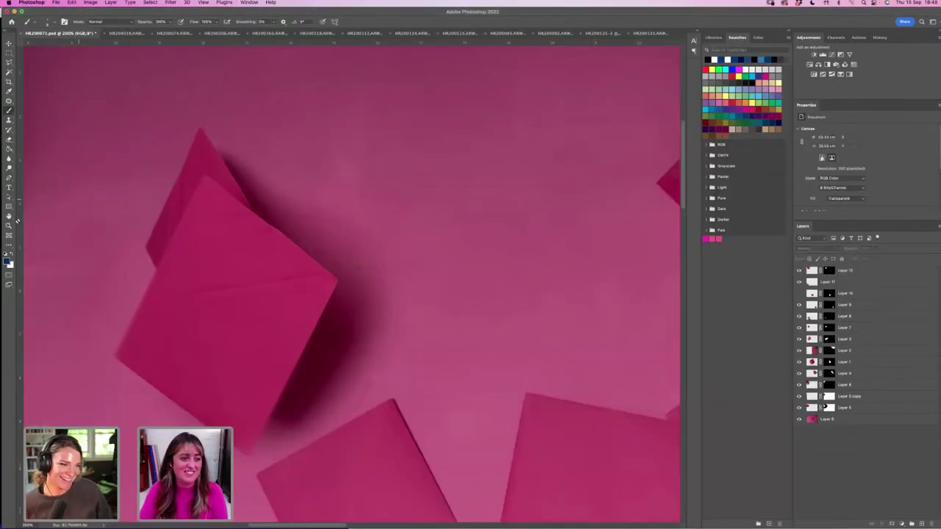
{"action": "left_click", "coordinate": [9, 225]}
{"action": "left_click", "coordinate": [230, 22]}
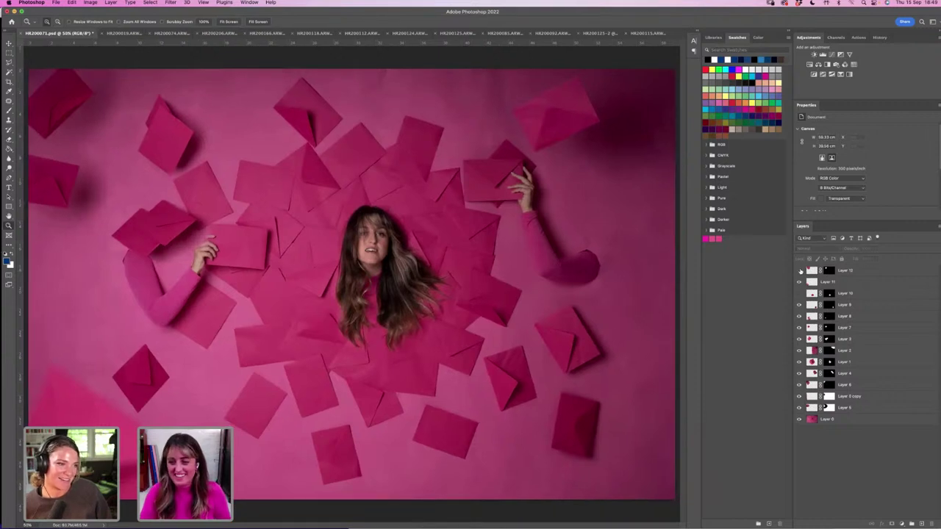
{"action": "left_click", "coordinate": [799, 270]}
{"action": "left_click", "coordinate": [800, 271]}
{"action": "left_click", "coordinate": [845, 270]}
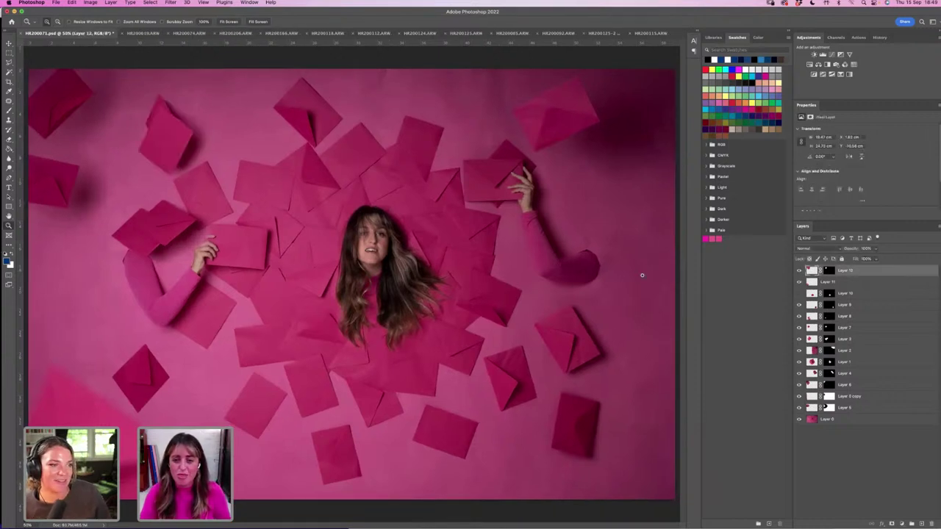
Zoom in and out on the upper-left envelopes, returning to the fitted view.
{"action": "mouse_move", "coordinate": [337, 518]}
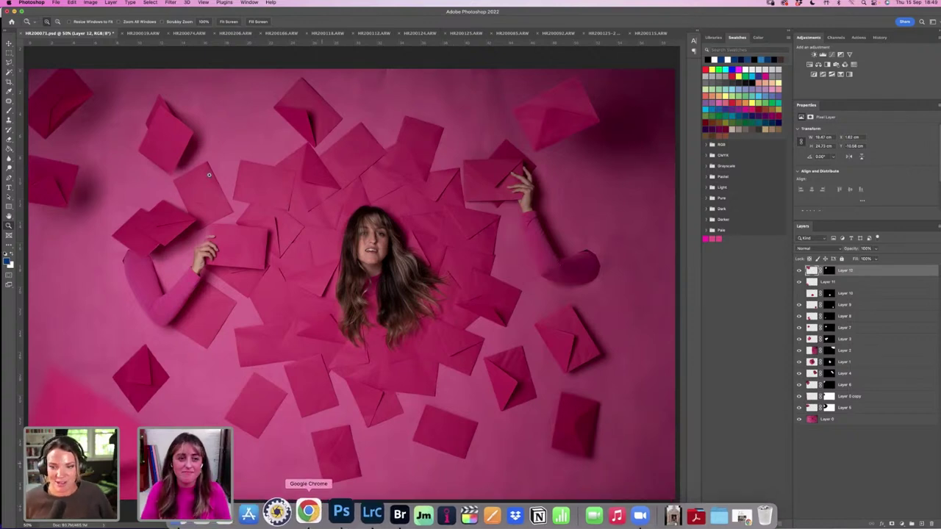
{"action": "left_click", "coordinate": [156, 128]}
{"action": "left_click", "coordinate": [155, 128]}
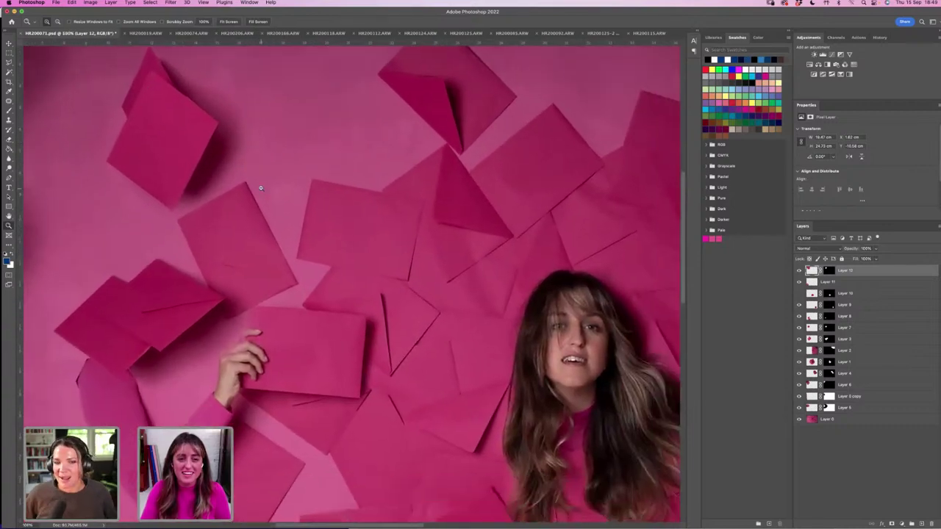
{"action": "left_click", "coordinate": [262, 190], "text": "alt"}
{"action": "left_click", "coordinate": [262, 190], "text": "alt"}
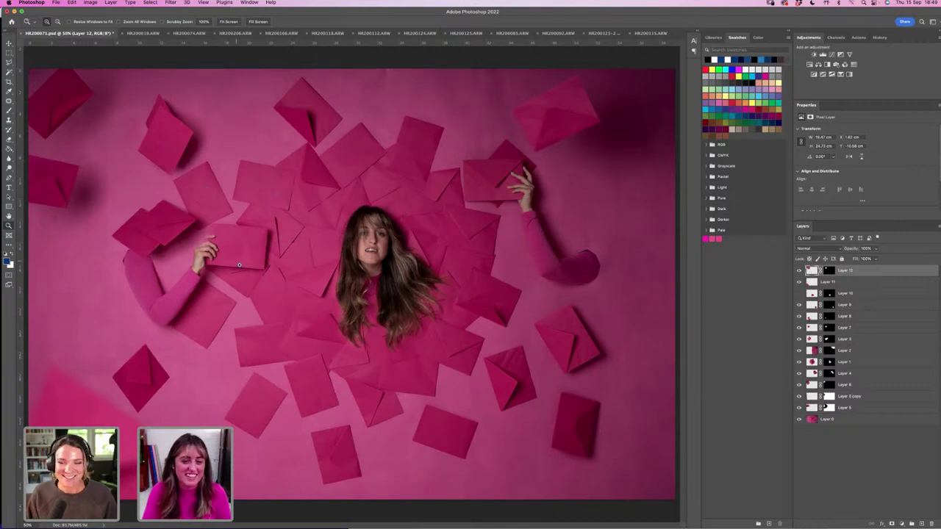
{"action": "key", "text": "super+minus"}
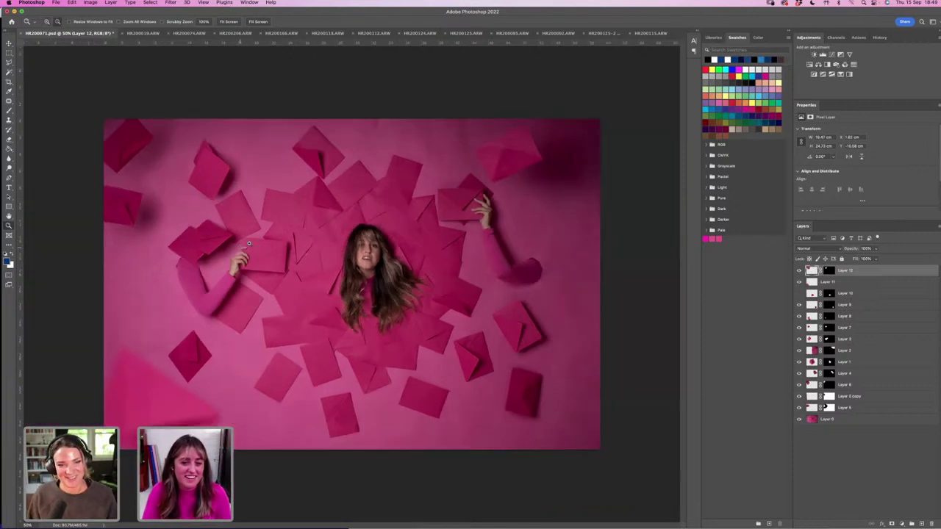
{"action": "key", "text": "super+0"}
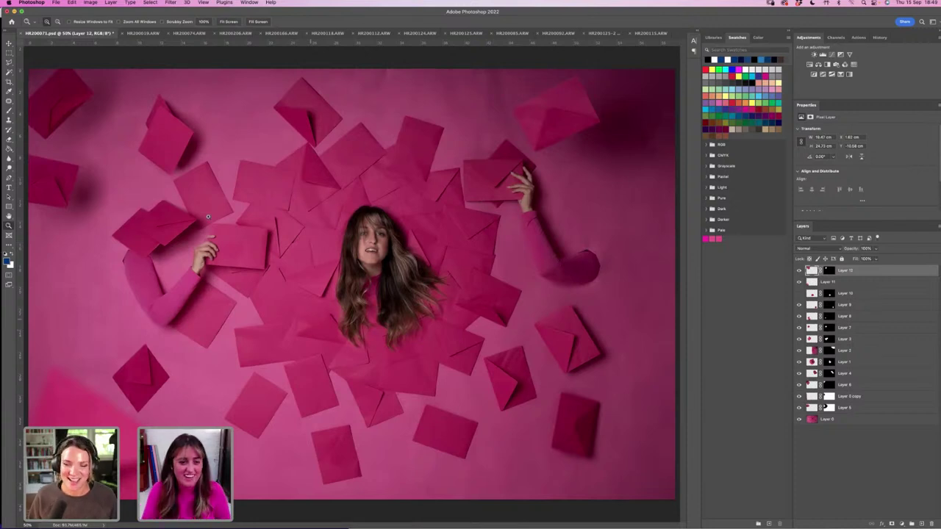
{"action": "left_click", "coordinate": [165, 140]}
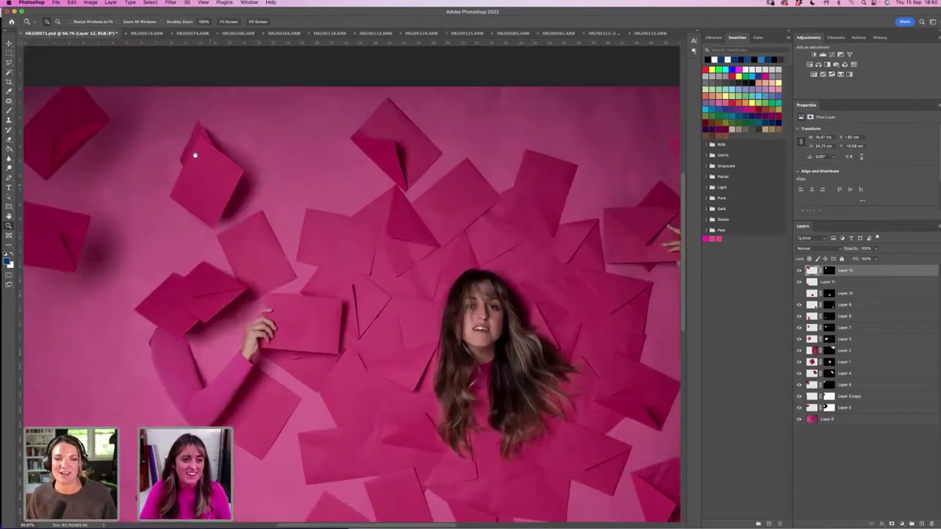
Target Layer 12's mask with the Brush and black as the foreground colour.
{"action": "left_click", "coordinate": [195, 155]}
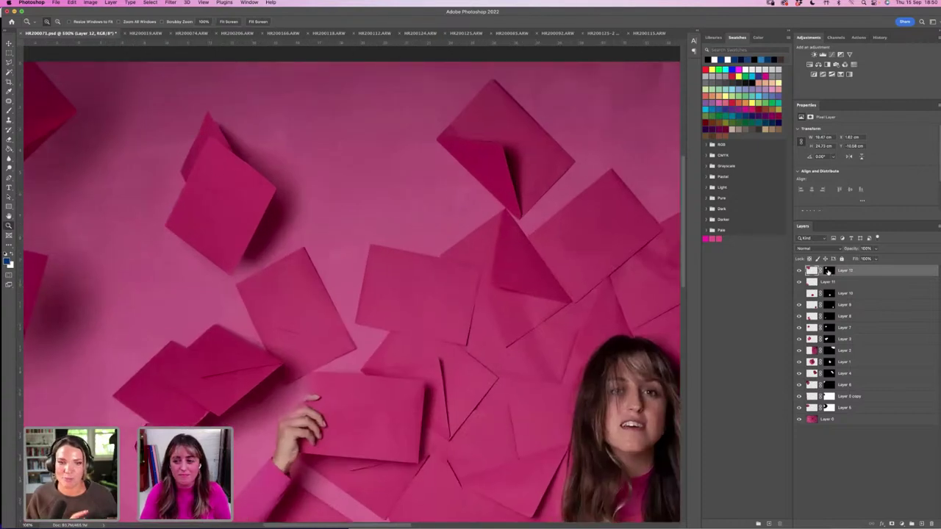
{"action": "left_click", "coordinate": [829, 271]}
{"action": "left_click", "coordinate": [8, 110]}
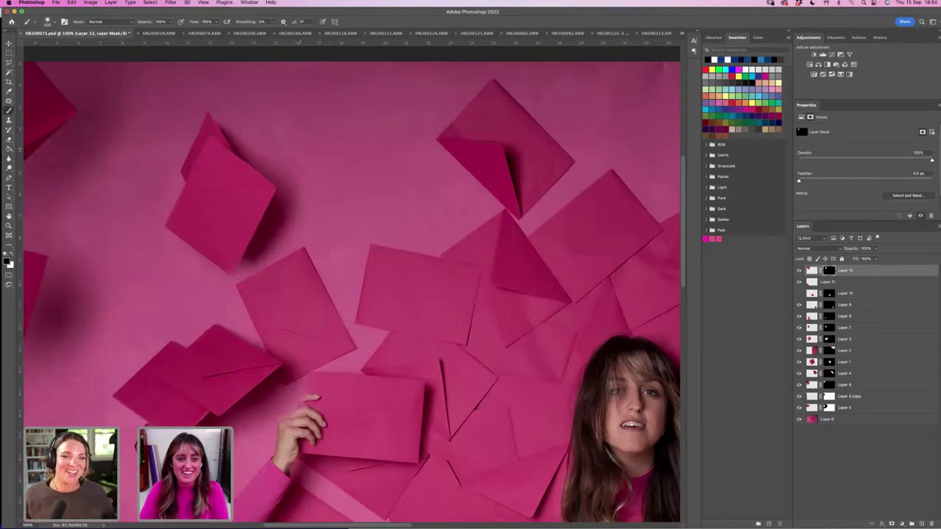
{"action": "key", "text": "x"}
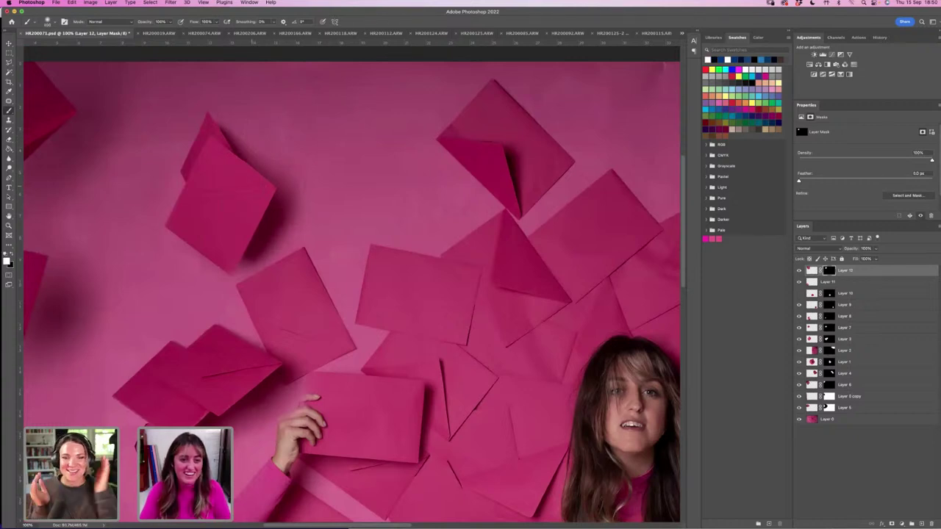
{"action": "key", "text": "x"}
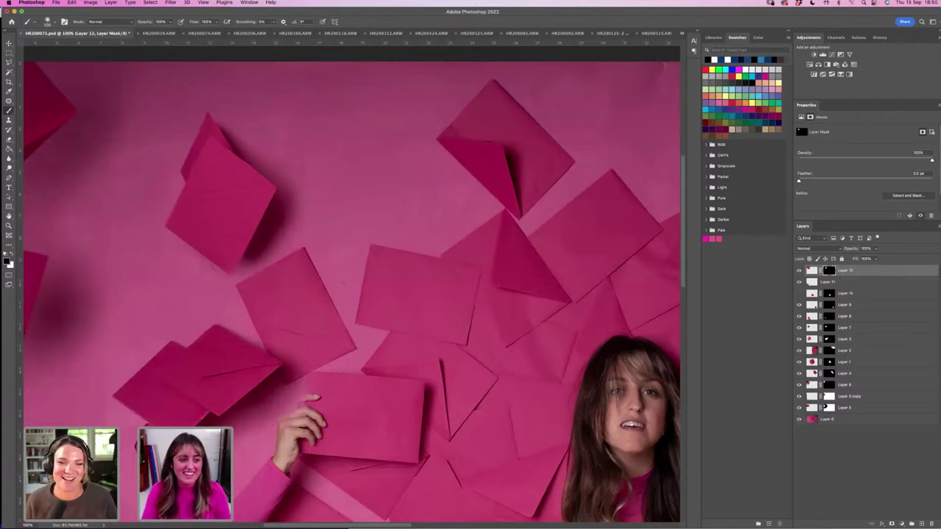
Fit the photo in the window and zoom out for an overview.
{"action": "key", "text": "z"}
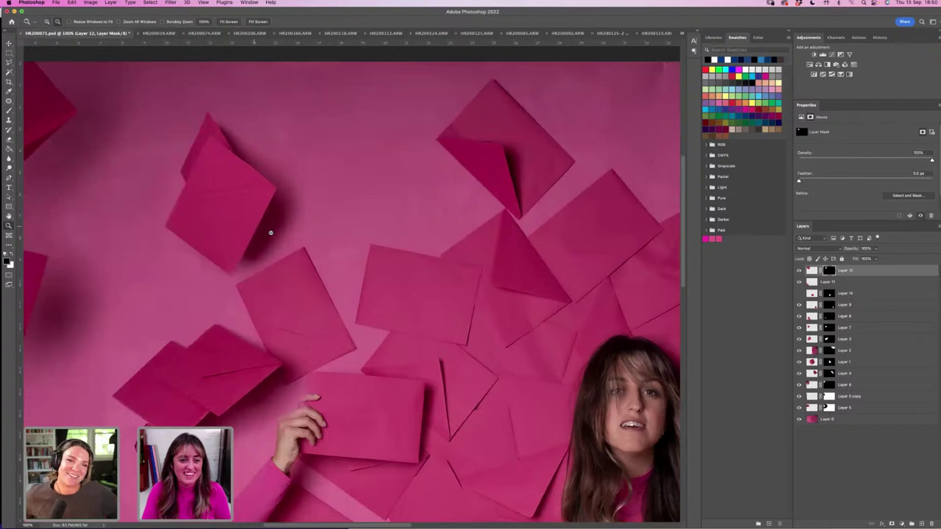
{"action": "key", "text": "super+0"}
{"action": "left_click", "coordinate": [311, 253], "text": "alt"}
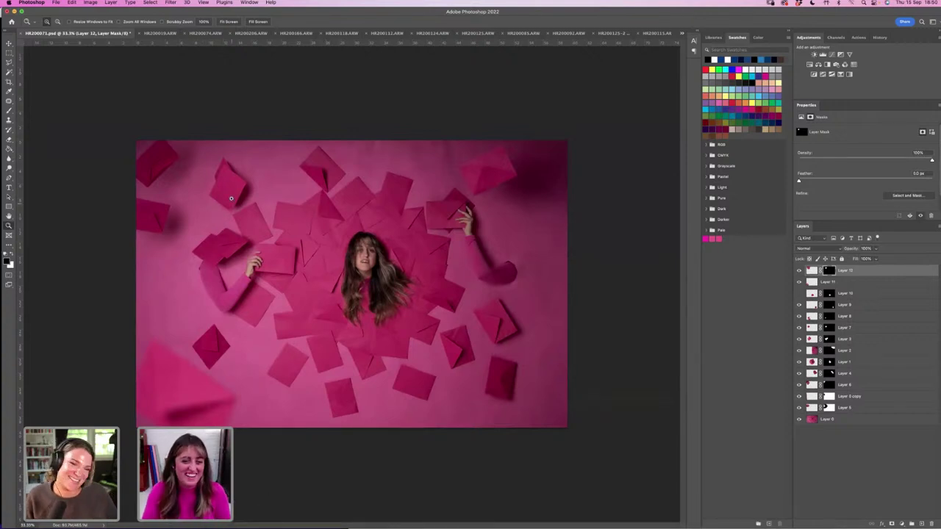
{"action": "key", "text": "super+equal"}
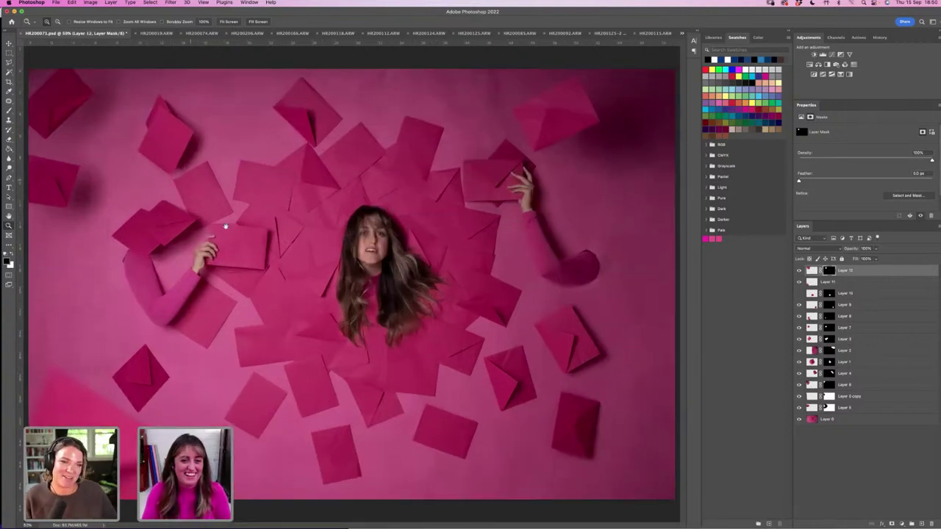
{"action": "left_click_drag", "start_coordinate": [139, 132], "coordinate": [261, 183]}
{"action": "scroll", "coordinate": [198, 169], "scroll_direction": "up", "scroll_amount": 1}
{"action": "left_click", "coordinate": [208, 152]}
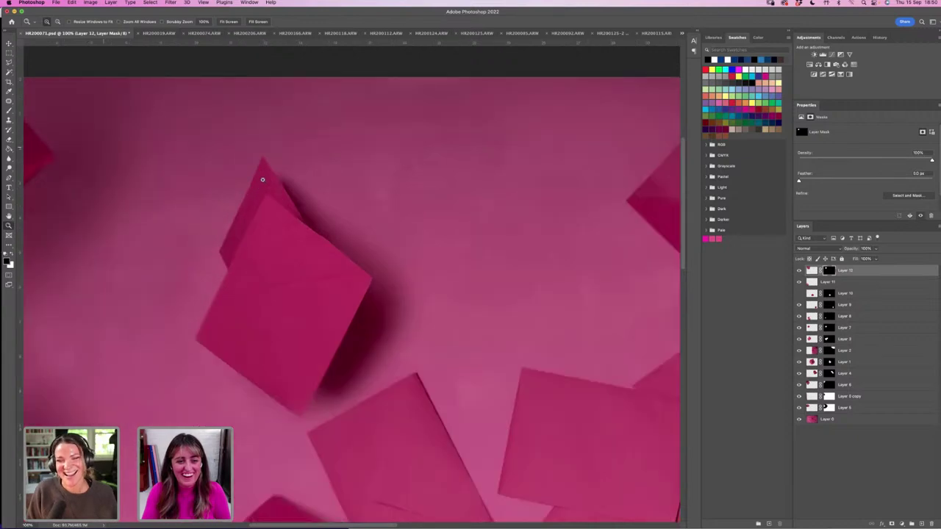
{"action": "key", "text": "b"}
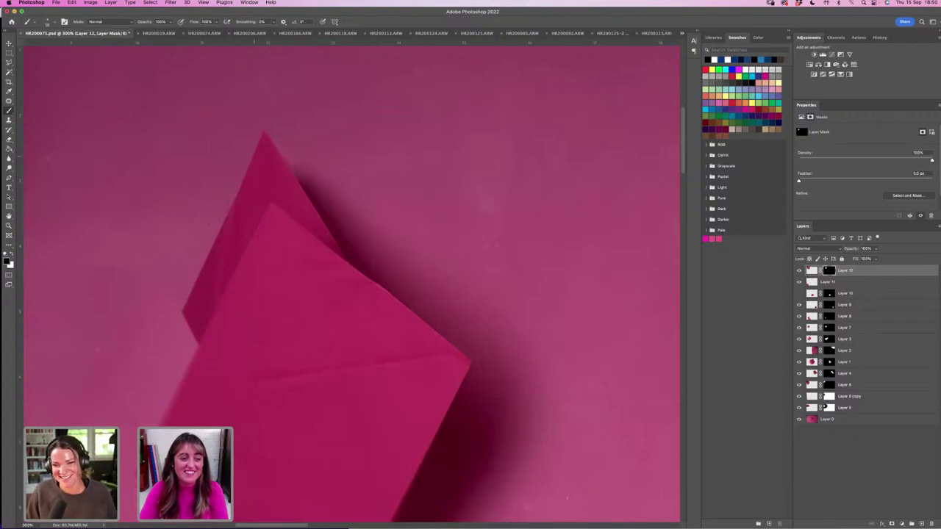
{"action": "left_click", "coordinate": [10, 223]}
{"action": "left_click", "coordinate": [228, 21]}
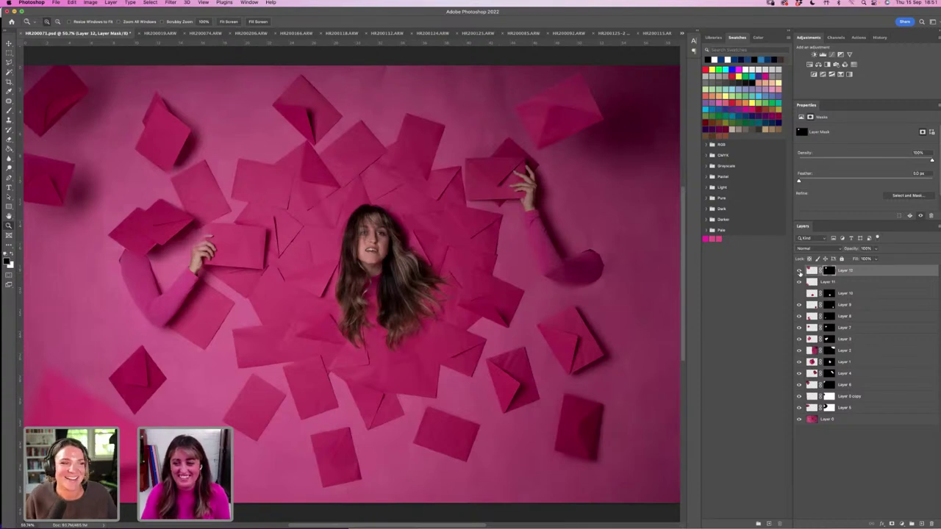
{"action": "left_click", "coordinate": [799, 271]}
{"action": "left_click", "coordinate": [799, 271]}
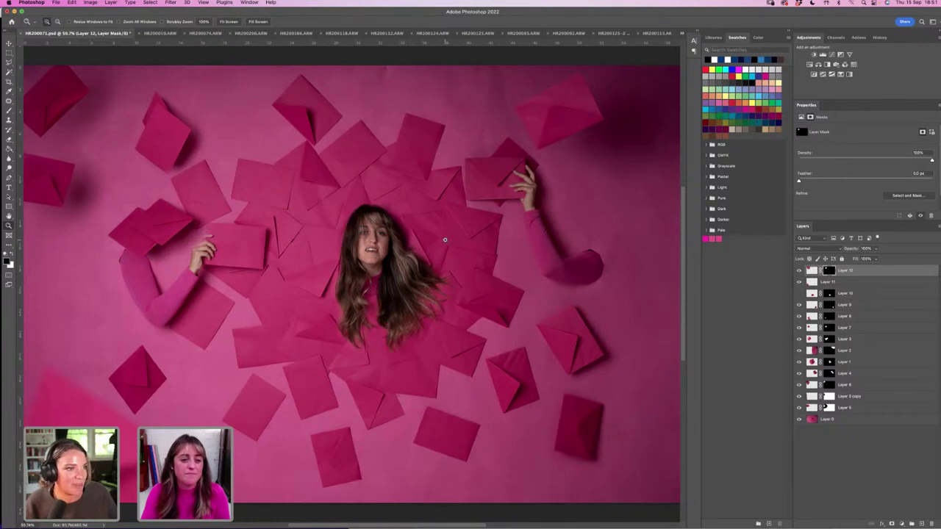
{"action": "key", "text": "alt"}
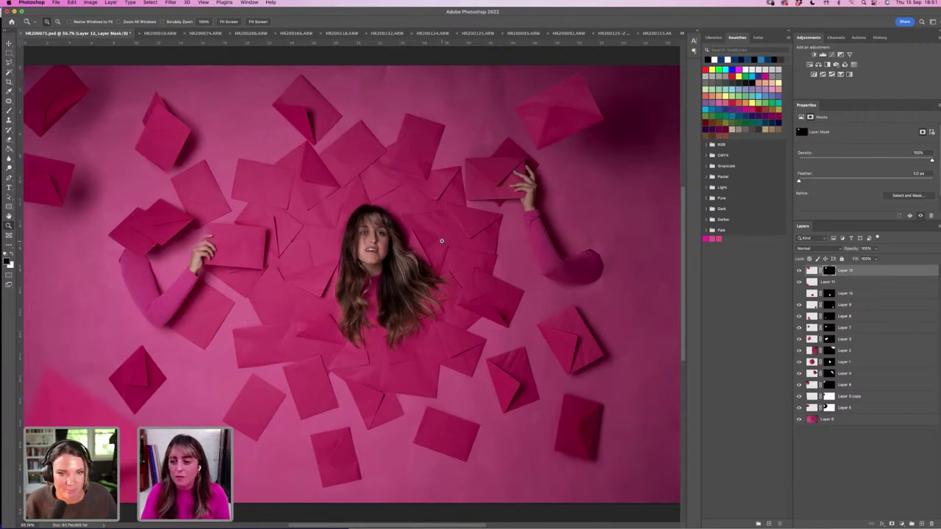
{"action": "left_click", "coordinate": [799, 271]}
{"action": "left_click", "coordinate": [799, 271]}
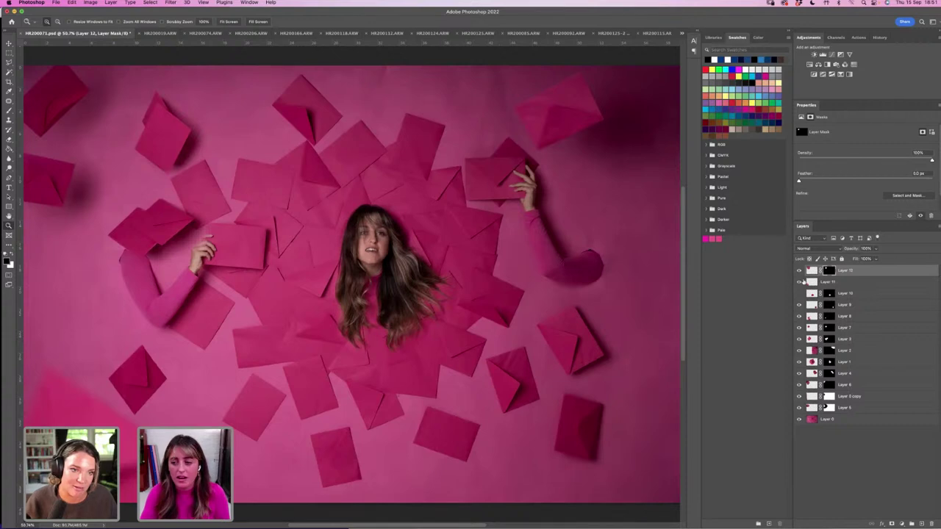
{"action": "left_click", "coordinate": [799, 283]}
{"action": "left_click", "coordinate": [799, 283]}
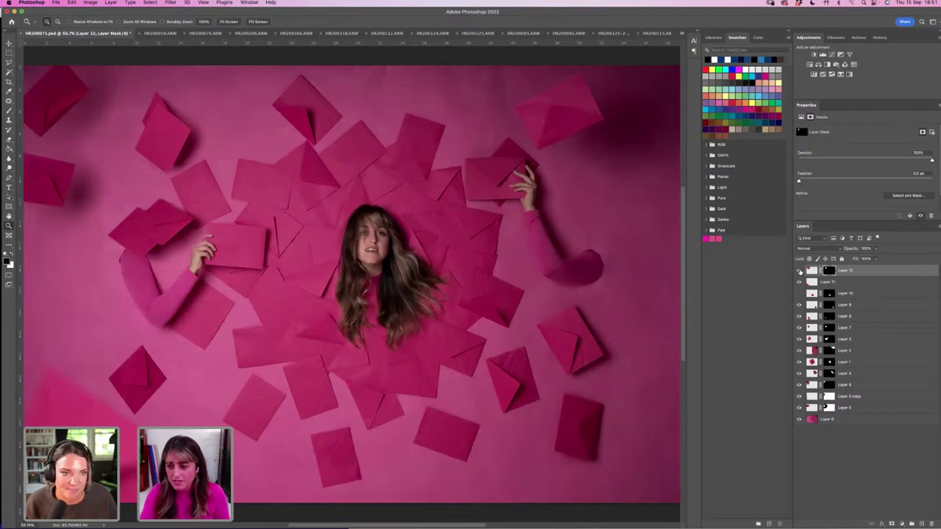
{"action": "left_click", "coordinate": [799, 272]}
{"action": "left_click", "coordinate": [799, 271]}
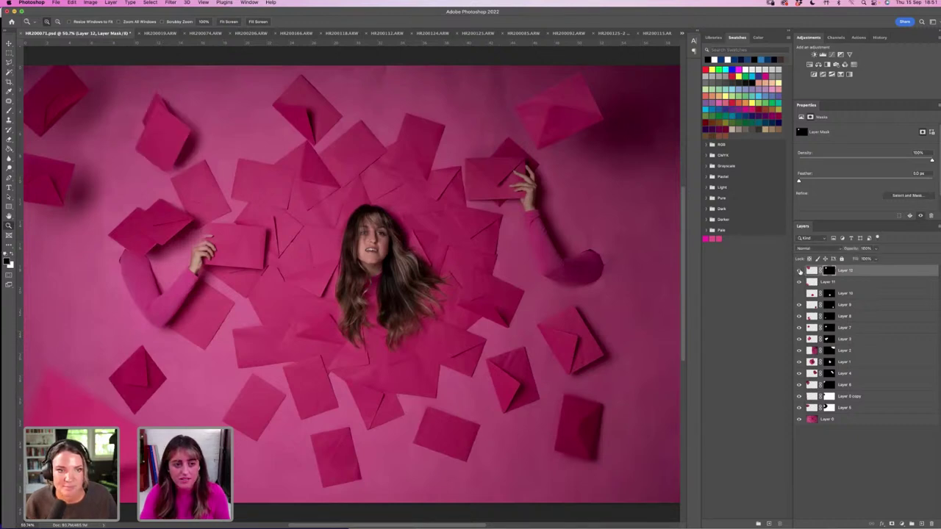
{"action": "left_click", "coordinate": [799, 271]}
{"action": "left_click", "coordinate": [799, 271]}
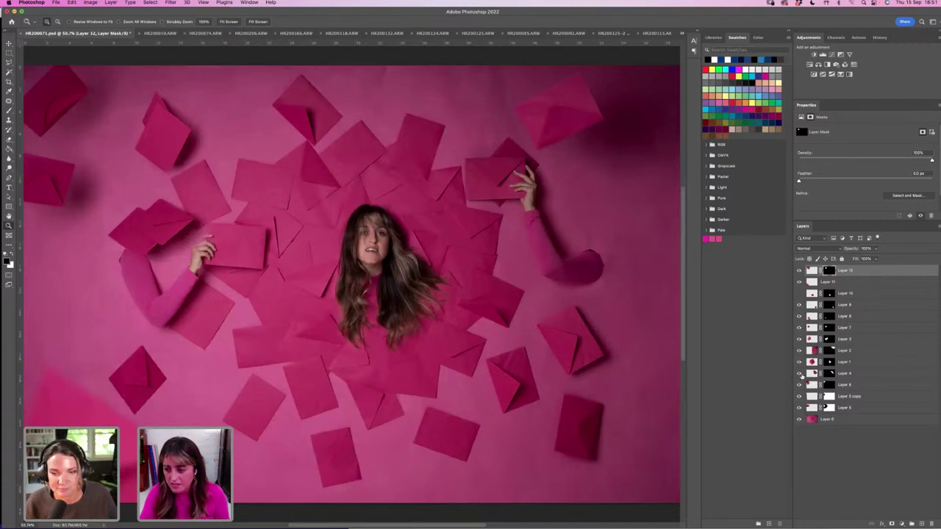
{"action": "left_click", "coordinate": [799, 340]}
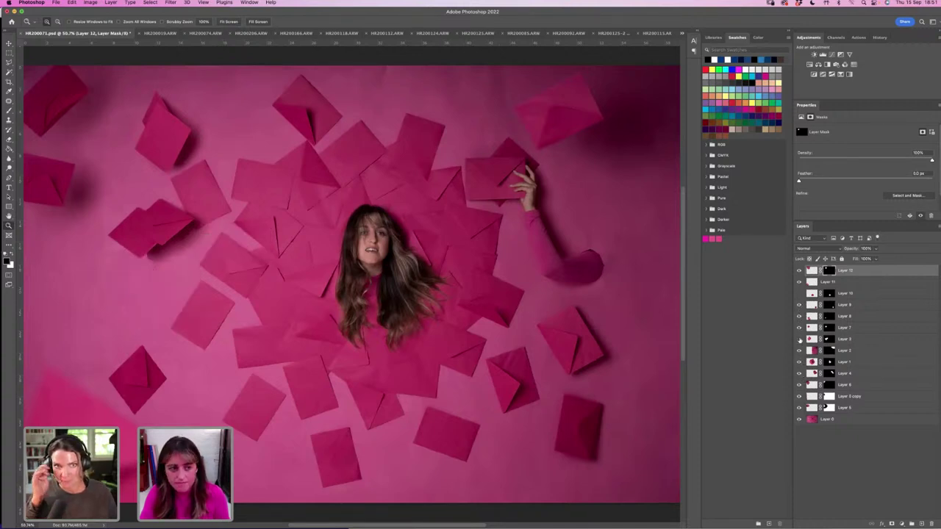
{"action": "left_click", "coordinate": [799, 340]}
{"action": "left_click", "coordinate": [799, 330]}
{"action": "left_click", "coordinate": [799, 329]}
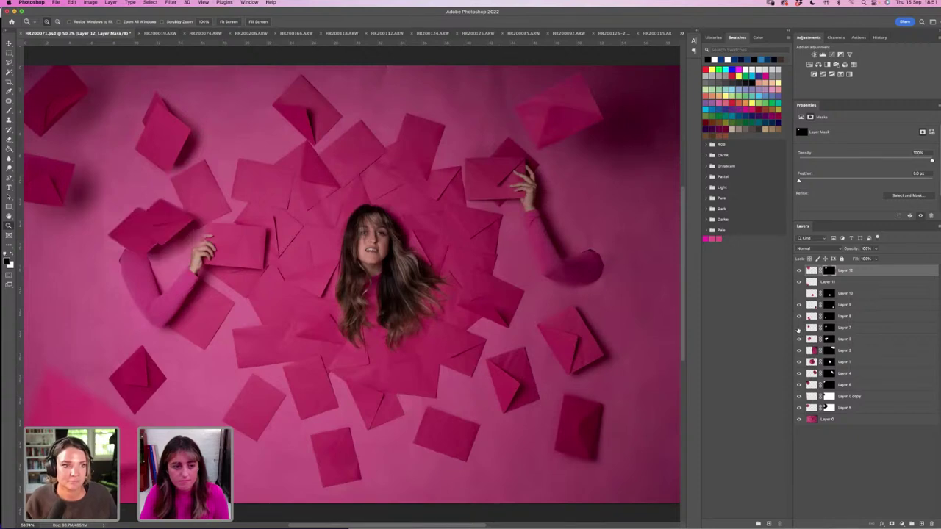
{"action": "left_click", "coordinate": [799, 329]}
{"action": "left_click", "coordinate": [799, 330]}
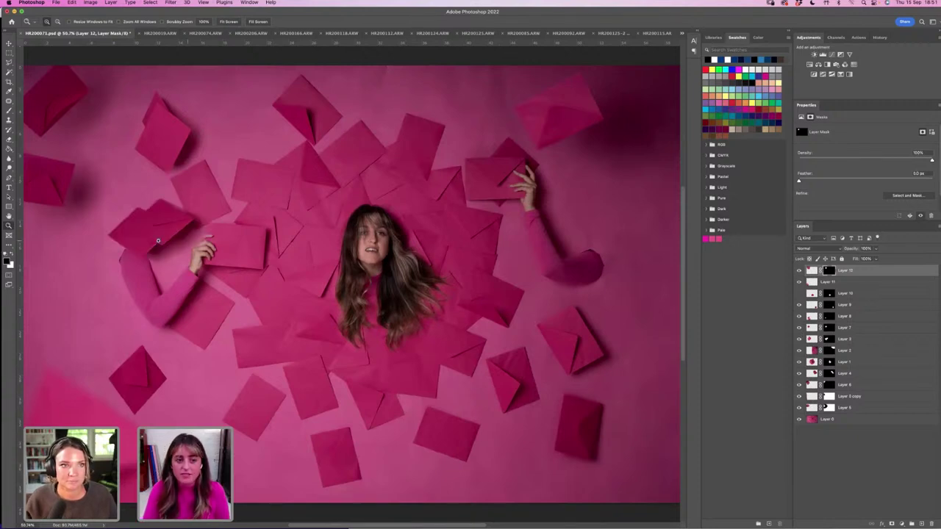
{"action": "left_click", "coordinate": [158, 241]}
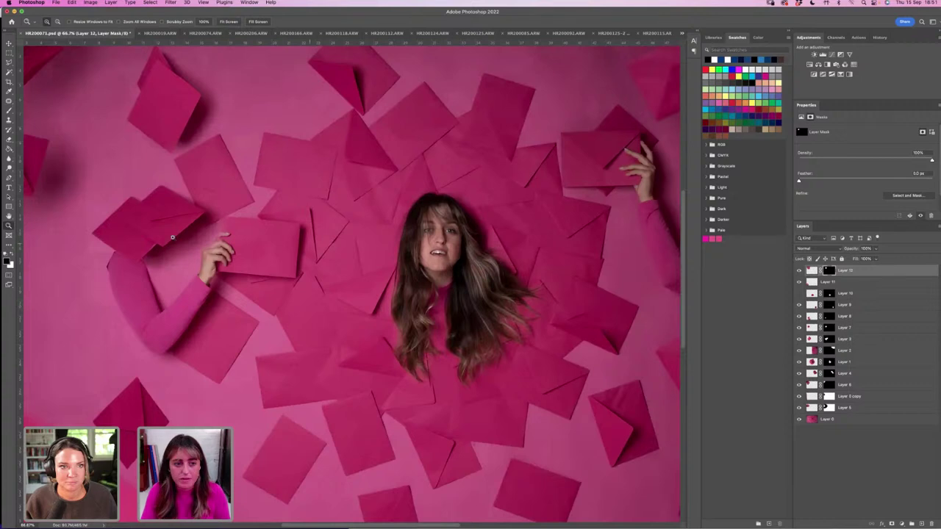
{"action": "scroll", "coordinate": [242, 239], "scroll_direction": "left", "scroll_amount": 5}
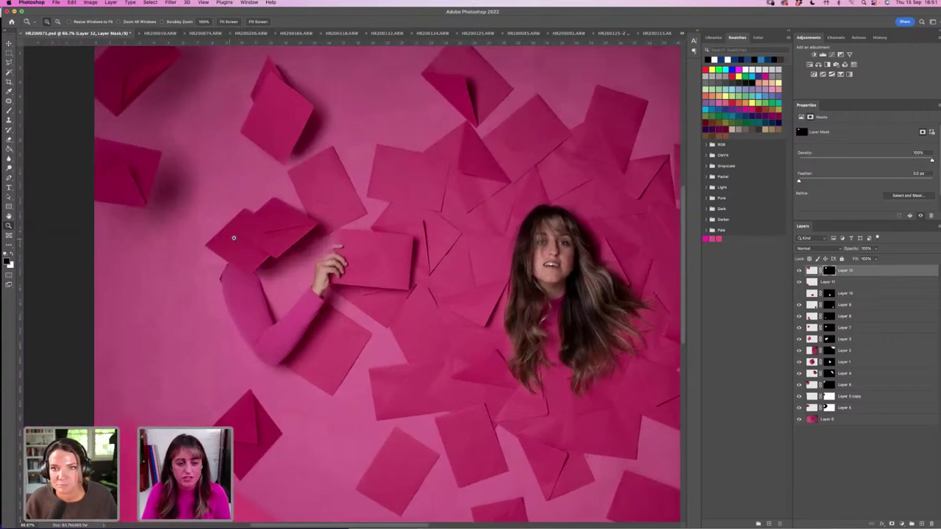
{"action": "left_click", "coordinate": [233, 237]}
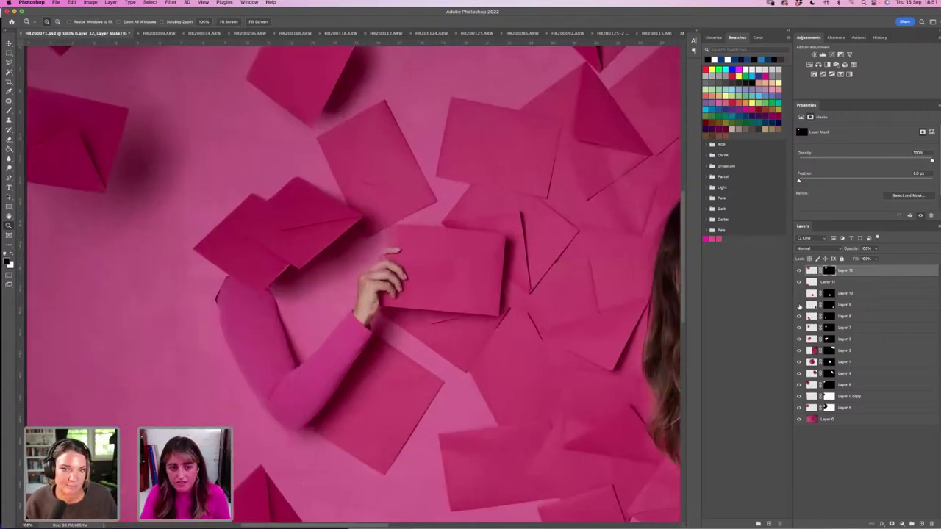
{"action": "left_click", "coordinate": [799, 329]}
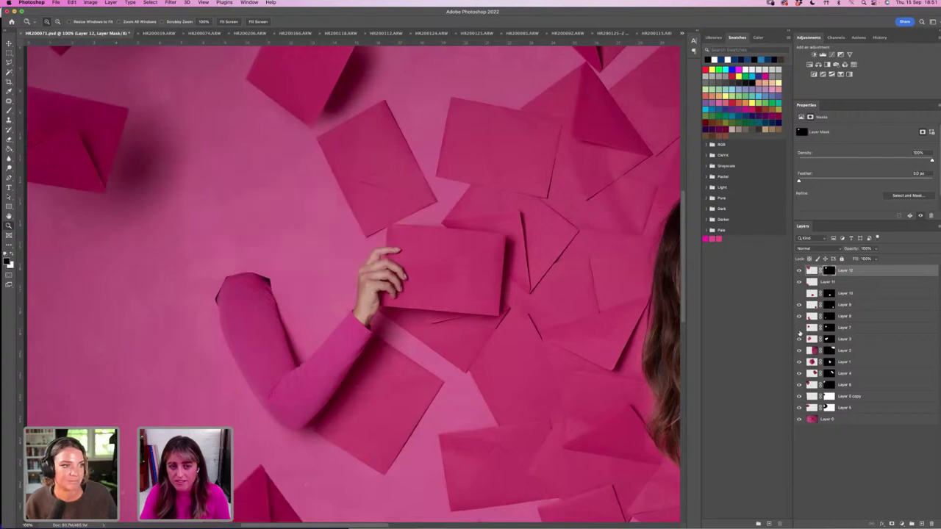
{"action": "left_click", "coordinate": [799, 329]}
{"action": "left_click", "coordinate": [799, 328]}
{"action": "left_click", "coordinate": [799, 329]}
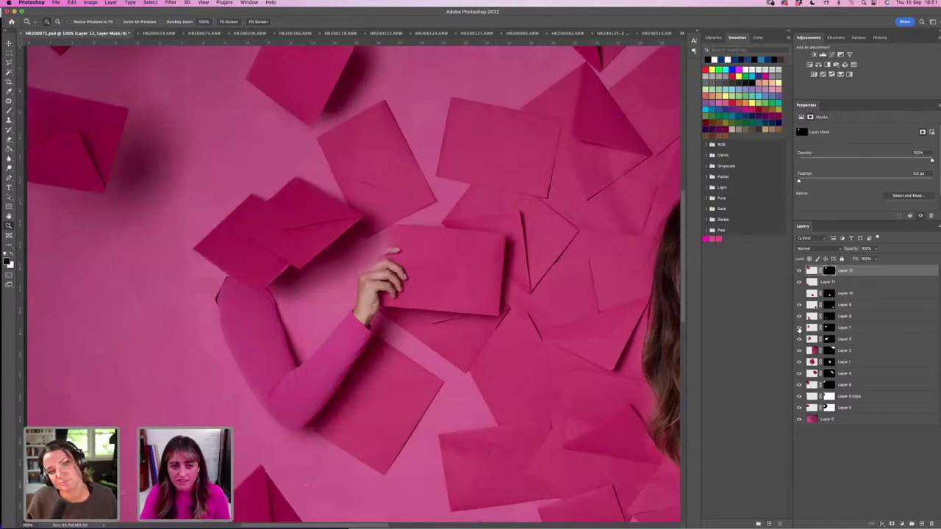
{"action": "left_click", "coordinate": [799, 328]}
{"action": "left_click", "coordinate": [799, 329]}
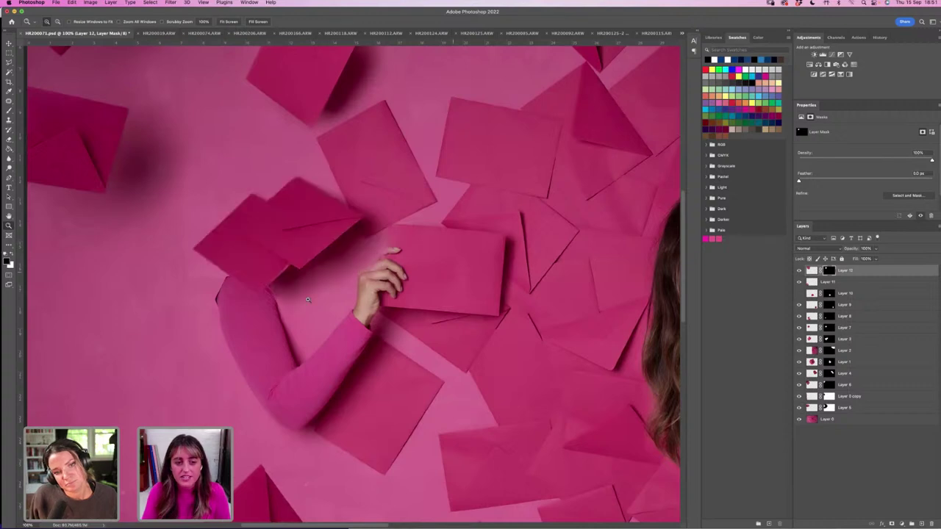
{"action": "left_click_drag", "start_coordinate": [241, 300], "coordinate": [290, 257]}
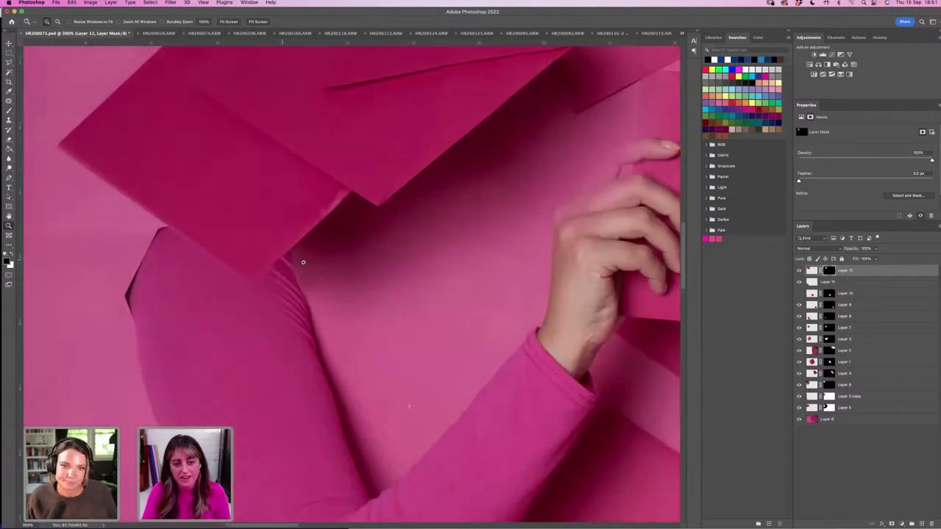
{"action": "left_click", "coordinate": [227, 21]}
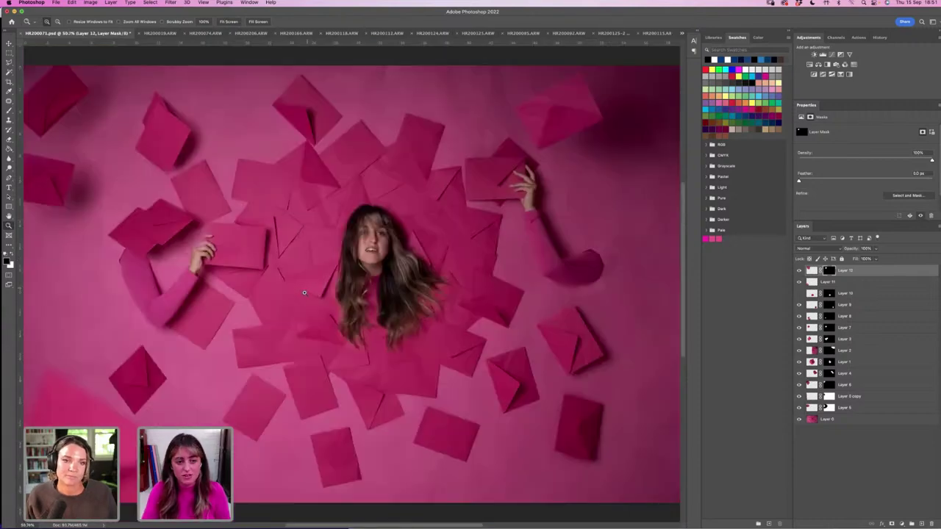
{"action": "left_click_drag", "start_coordinate": [106, 268], "coordinate": [288, 278]}
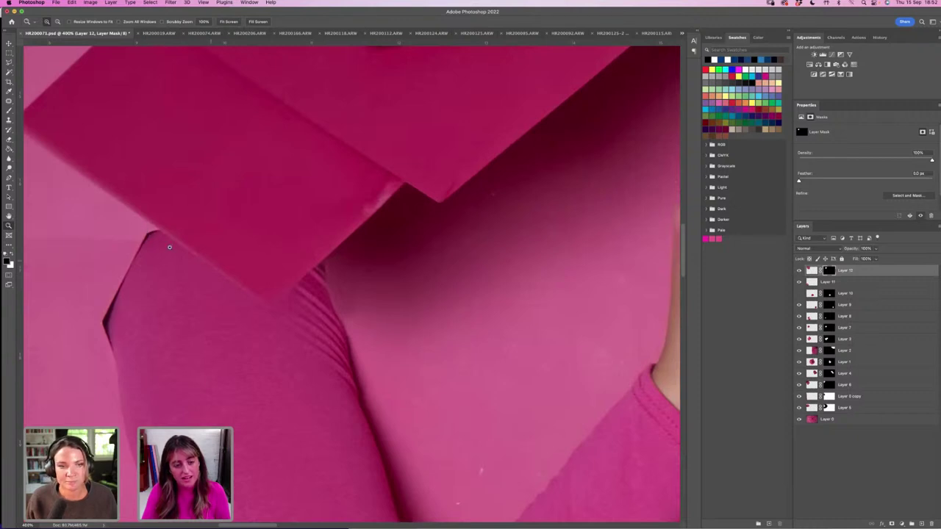
{"action": "key", "text": "b"}
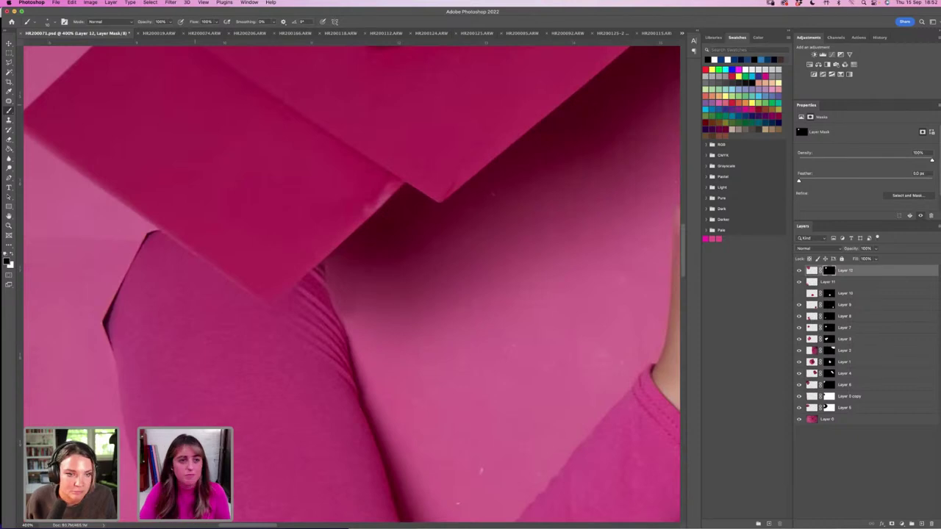
{"action": "key", "text": "z"}
{"action": "left_click", "coordinate": [226, 22]}
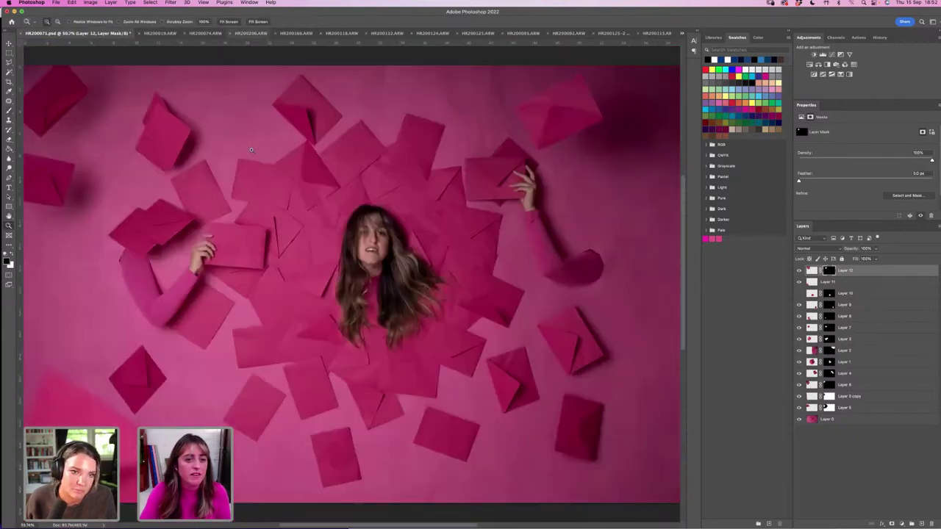
{"action": "left_click", "coordinate": [799, 271]}
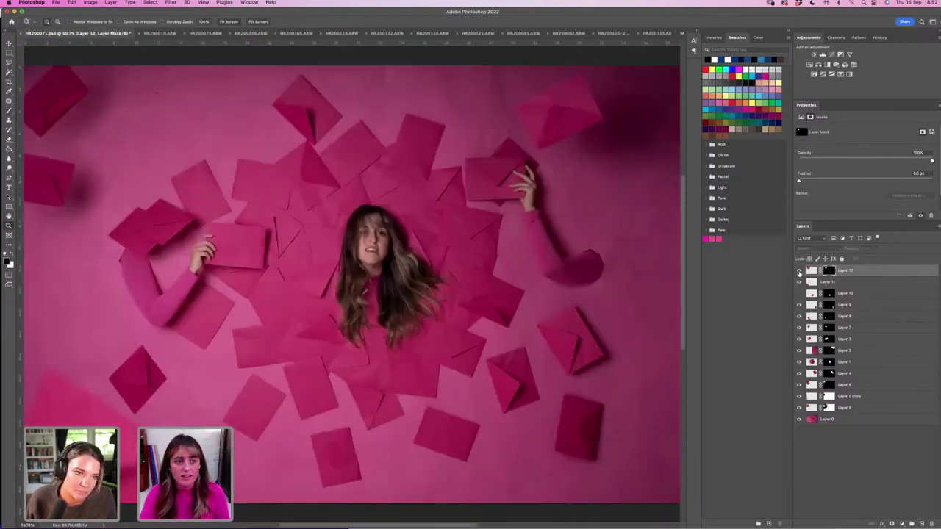
{"action": "left_click", "coordinate": [799, 271]}
{"action": "left_click", "coordinate": [799, 270]}
{"action": "left_click", "coordinate": [799, 272]}
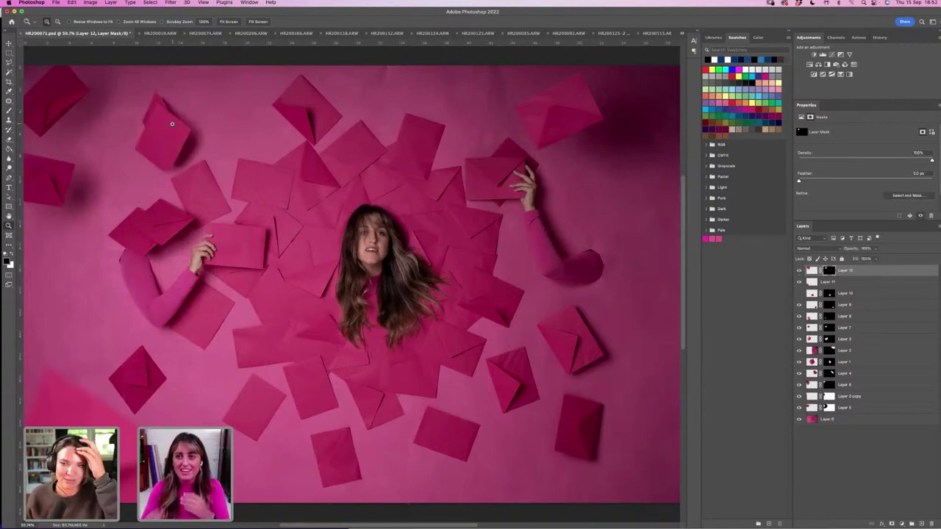
{"action": "left_click", "coordinate": [10, 109]}
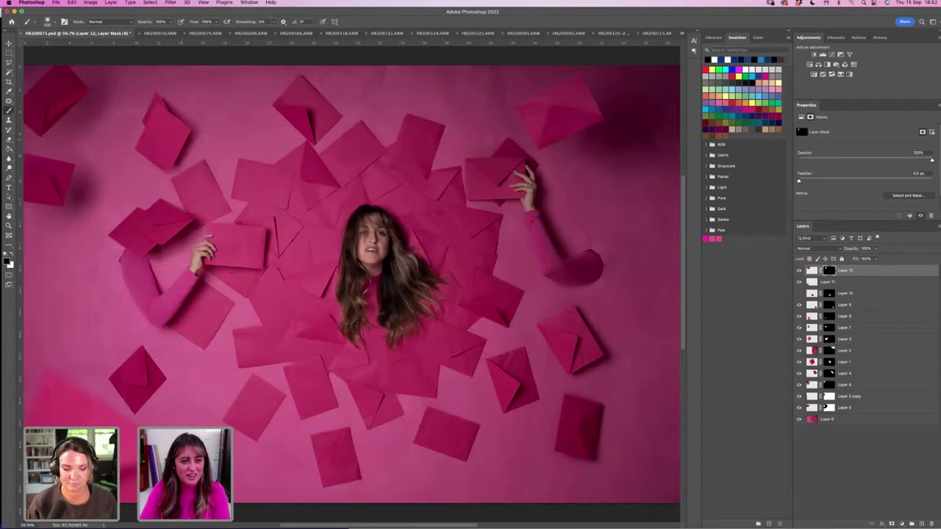
{"action": "key", "text": "x"}
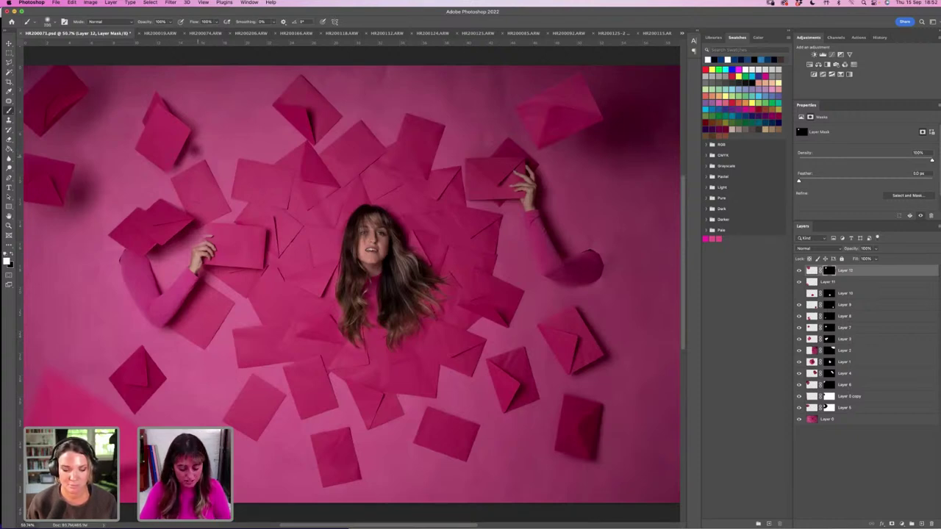
{"action": "left_click_drag", "start_coordinate": [193, 152], "coordinate": [200, 139]}
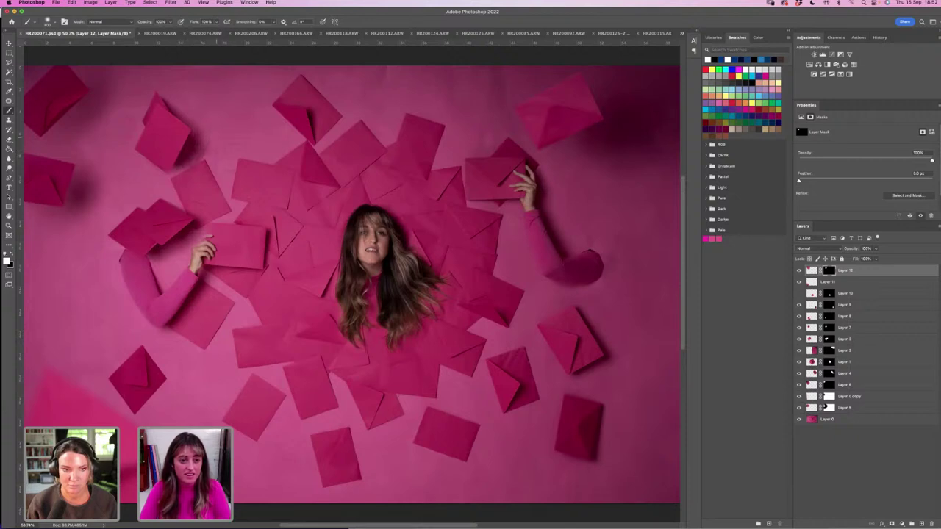
{"action": "key", "text": "super+z"}
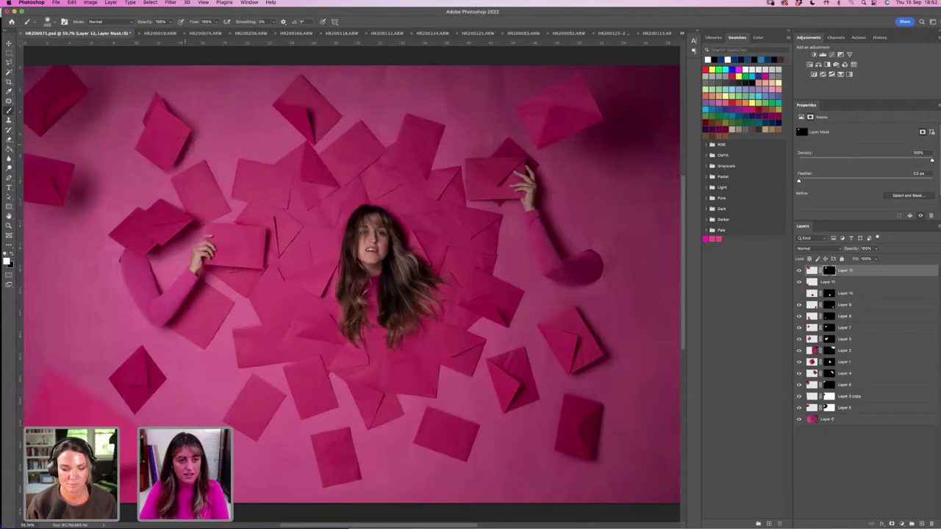
{"action": "key", "text": "x"}
{"action": "key", "text": "super+z"}
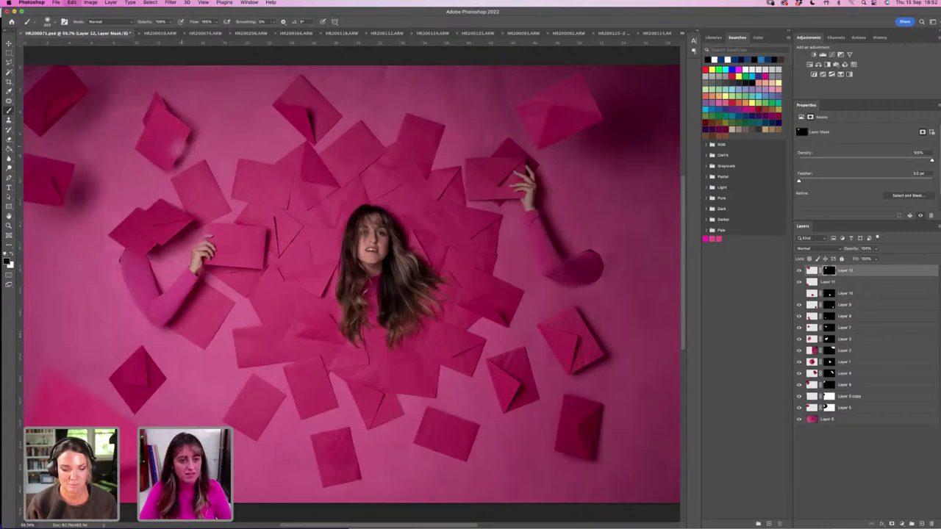
{"action": "key", "text": "x"}
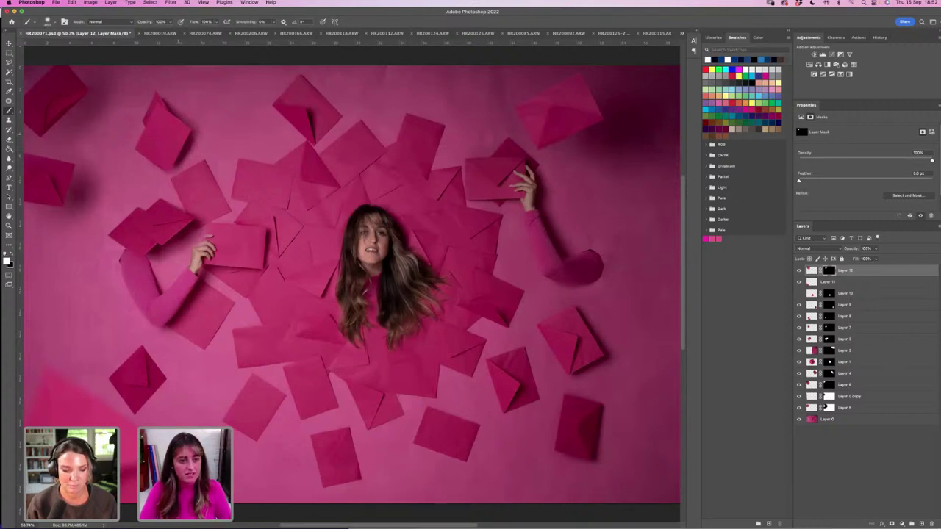
{"action": "key", "text": "x"}
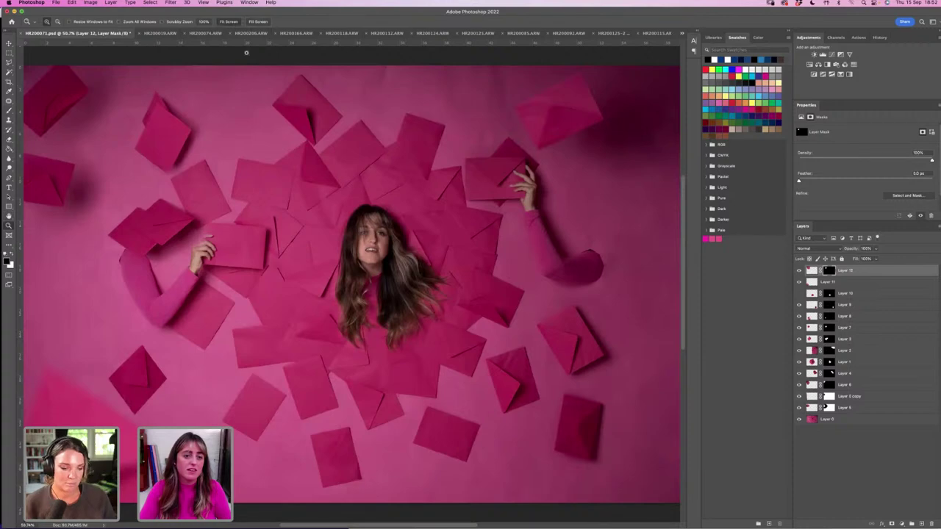
{"action": "left_click", "coordinate": [305, 232]}
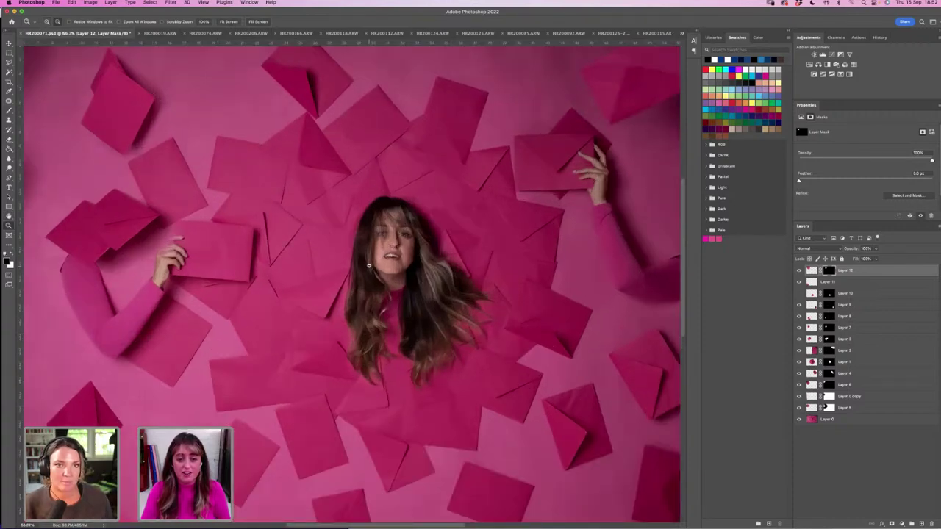
{"action": "left_click", "coordinate": [318, 79], "text": "alt"}
{"action": "left_click", "coordinate": [318, 79], "text": "alt"}
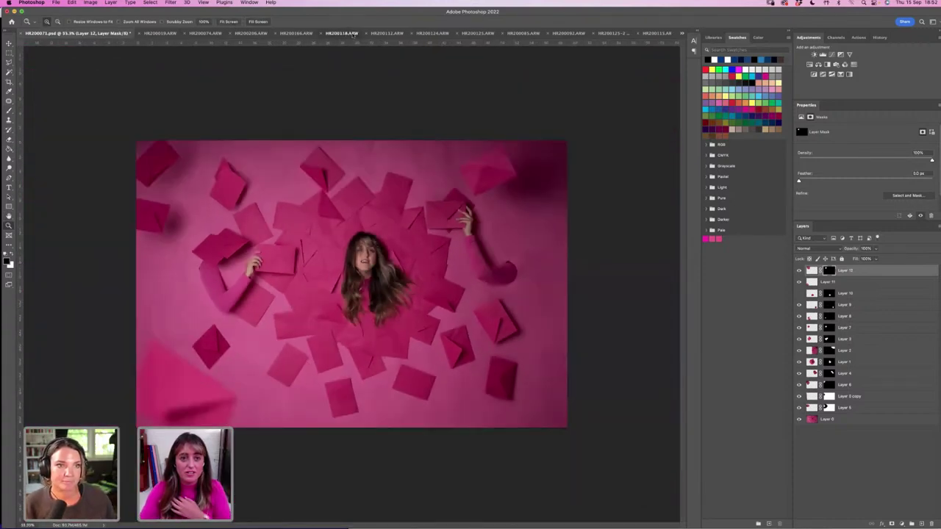
{"action": "left_click", "coordinate": [343, 34]}
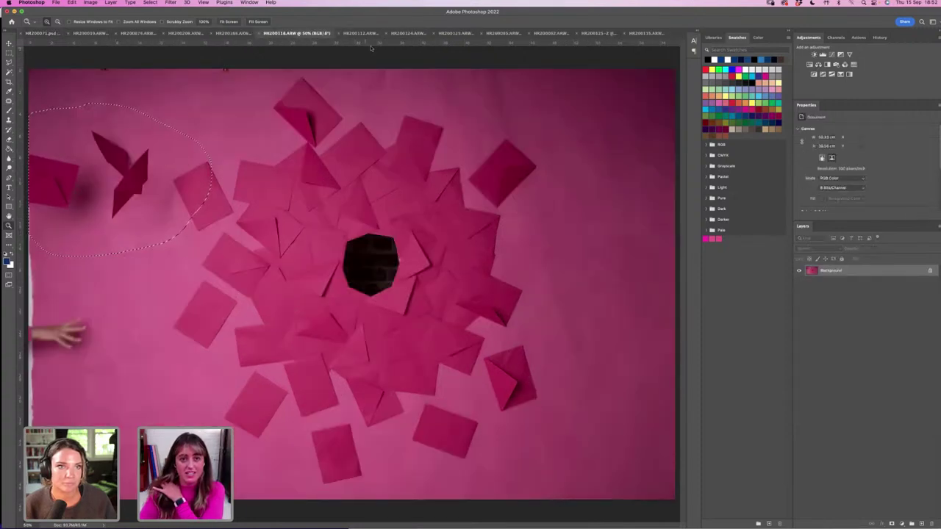
{"action": "left_click", "coordinate": [408, 34]}
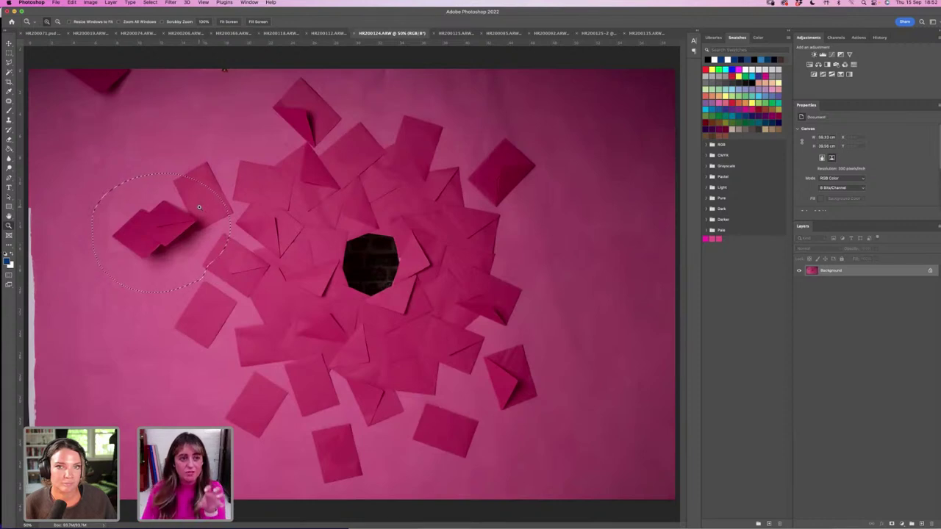
{"action": "left_click", "coordinate": [41, 33]}
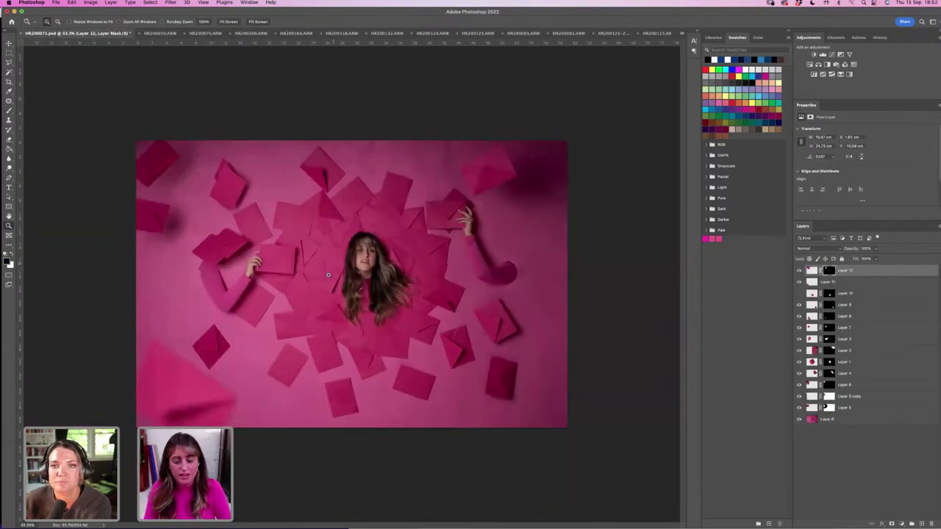
{"action": "left_click", "coordinate": [317, 274], "text": "alt"}
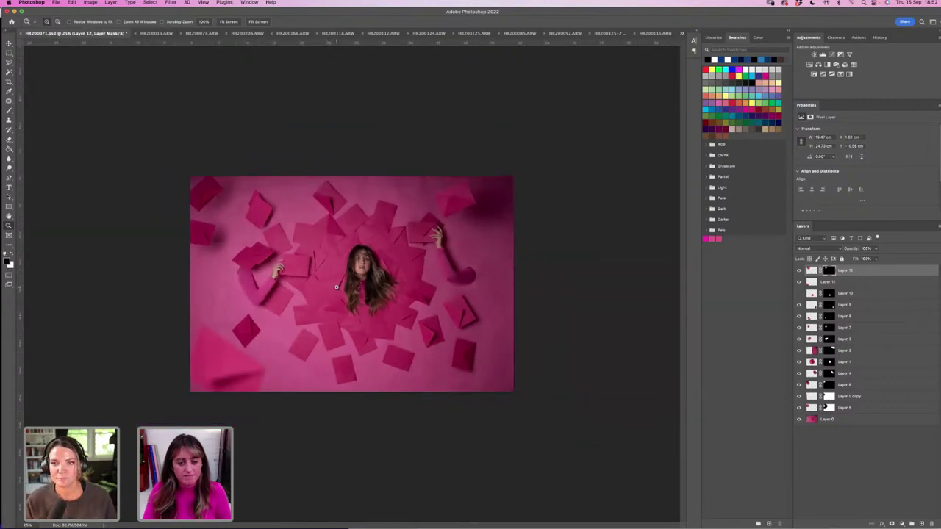
{"action": "left_click", "coordinate": [342, 286]}
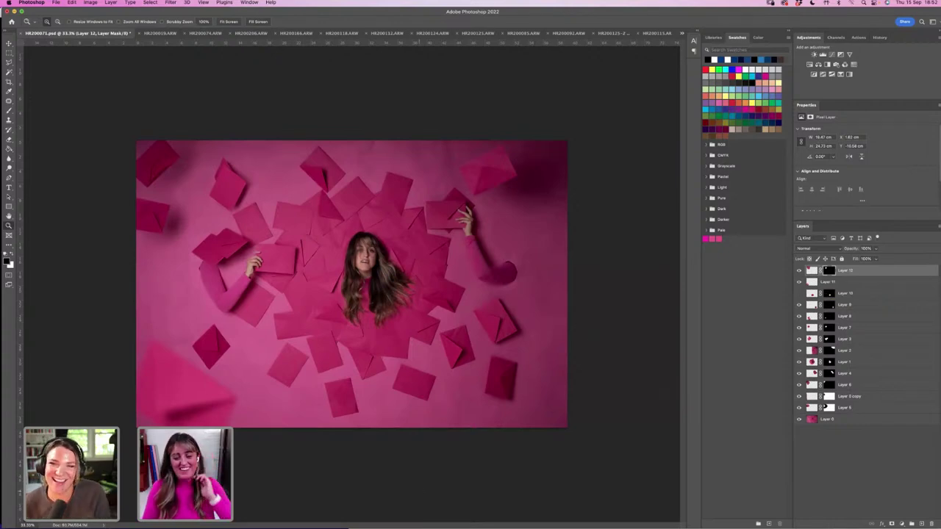
{"action": "mouse_move", "coordinate": [379, 515]}
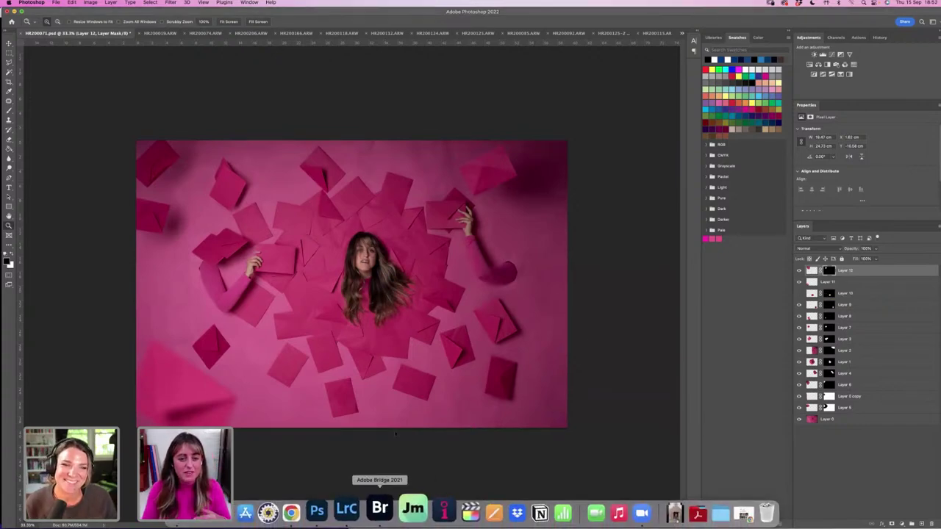
In Adobe Bridge, preview shoot frames HR200066 through HR200071.
{"action": "left_click", "coordinate": [379, 509]}
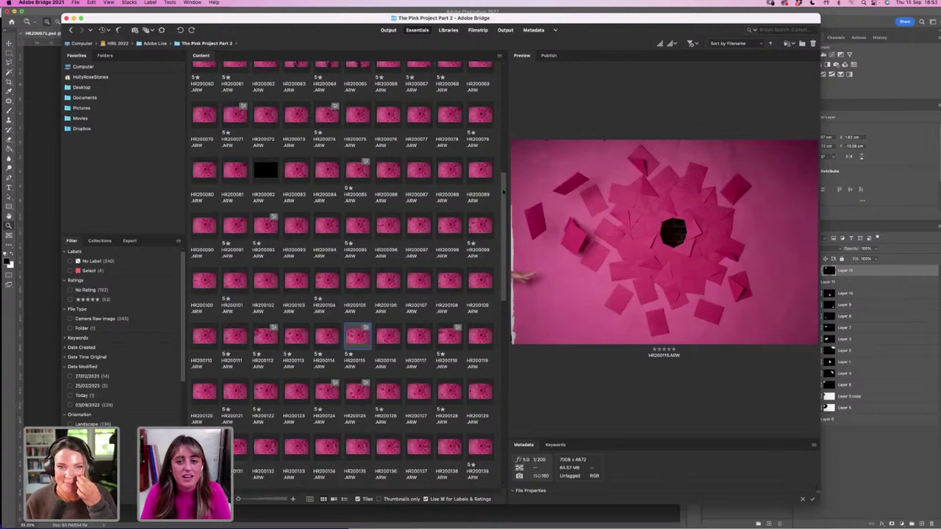
{"action": "left_click_drag", "start_coordinate": [503, 191], "coordinate": [507, 140]}
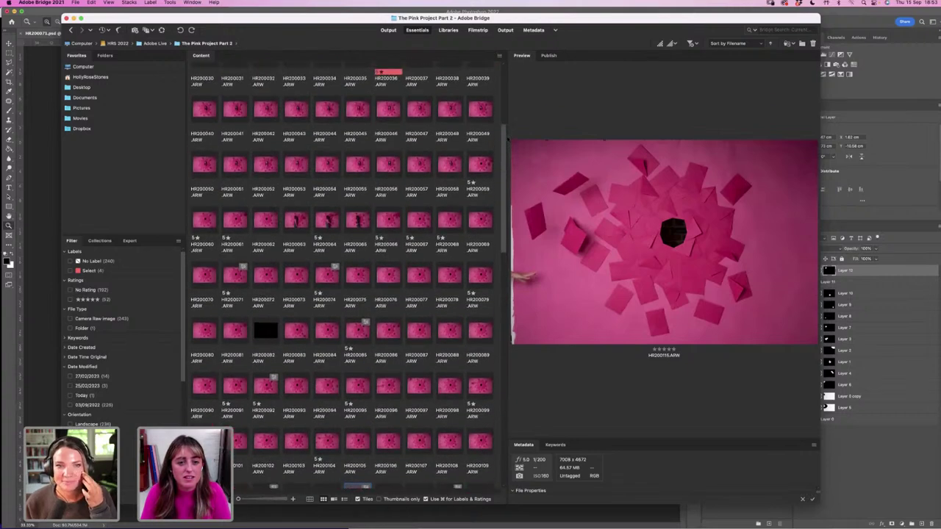
{"action": "scroll", "coordinate": [380, 223], "scroll_direction": "down", "scroll_amount": 1}
{"action": "left_click", "coordinate": [391, 208]}
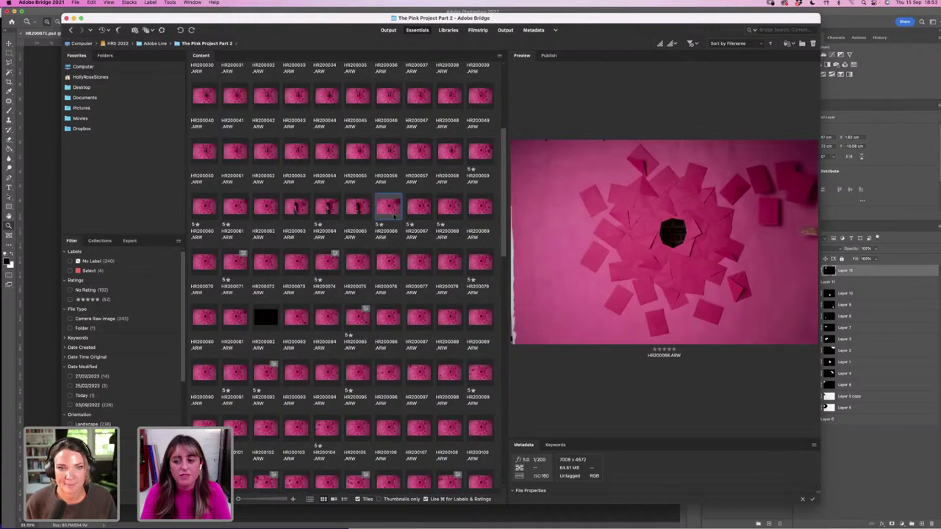
{"action": "left_click", "coordinate": [423, 212]}
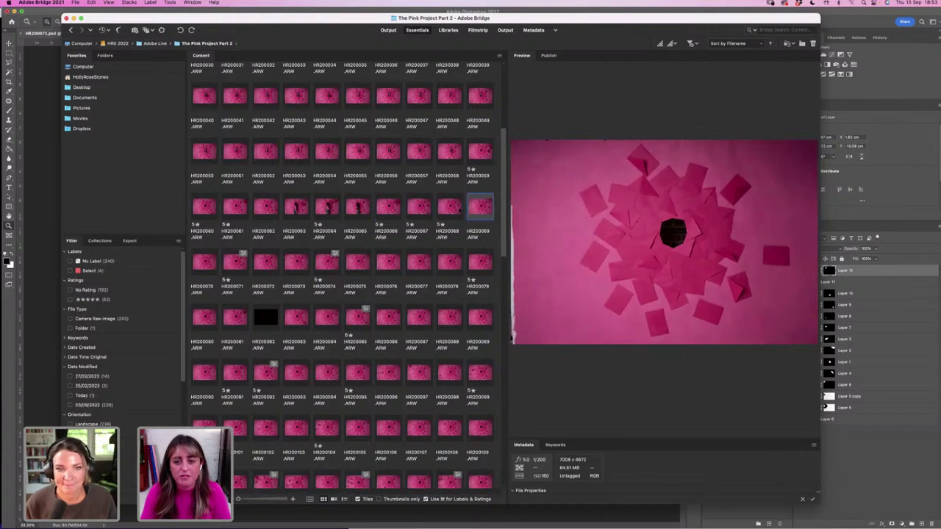
{"action": "left_click", "coordinate": [391, 208]}
{"action": "left_click", "coordinate": [423, 212]}
{"action": "left_click", "coordinate": [449, 210]}
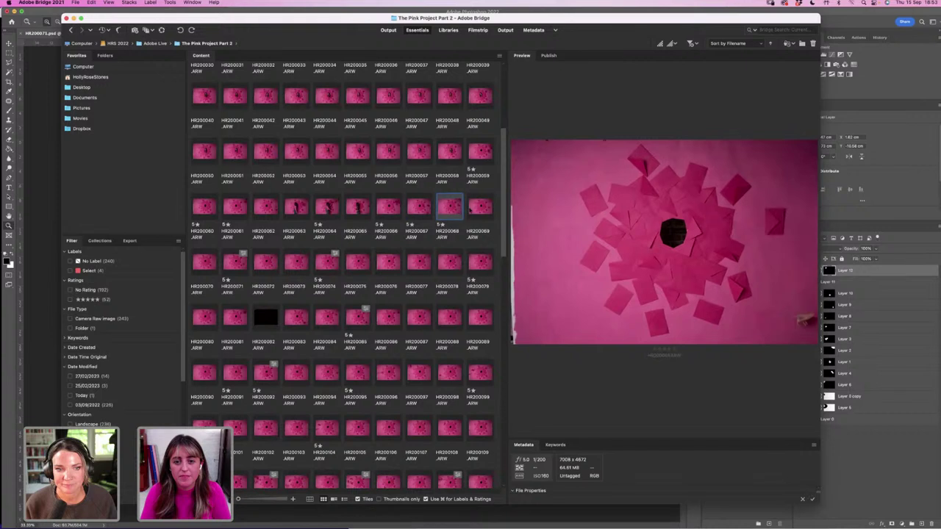
{"action": "left_click", "coordinate": [471, 213]}
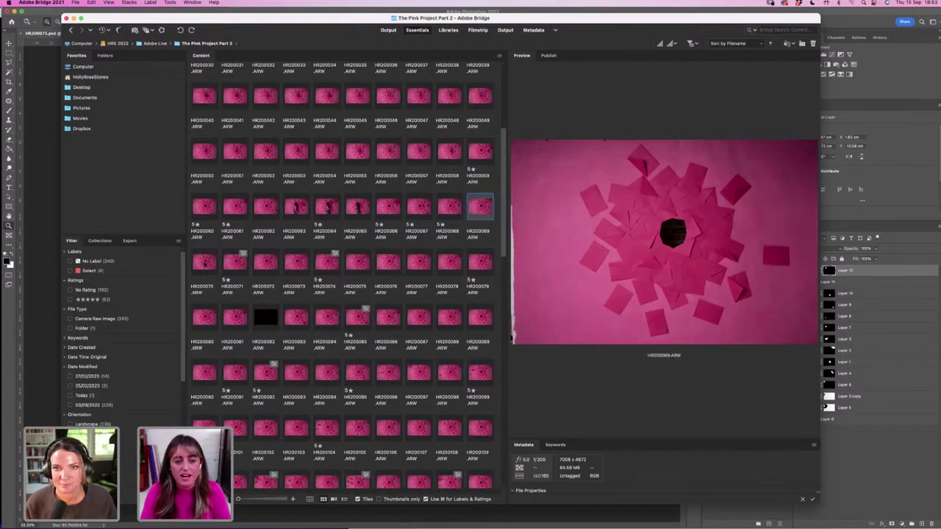
{"action": "left_click", "coordinate": [205, 263]}
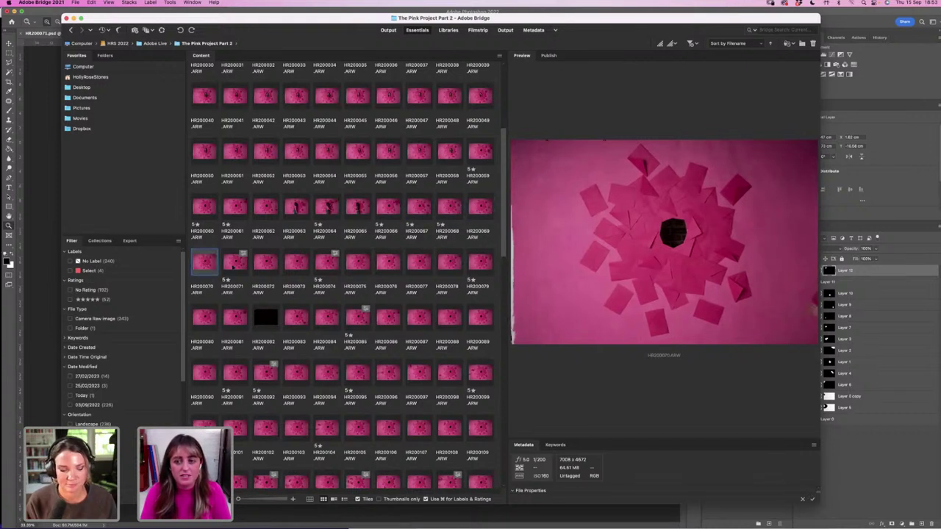
{"action": "left_click", "coordinate": [235, 266]}
Step forward through frames HR200076, HR200082, HR200085 and HR200090 to HR200091.
{"action": "key", "text": "Right"}
{"action": "key", "text": "Right"}
{"action": "key", "text": "Right"}
{"action": "key", "text": "Right"}
{"action": "key", "text": "Right"}
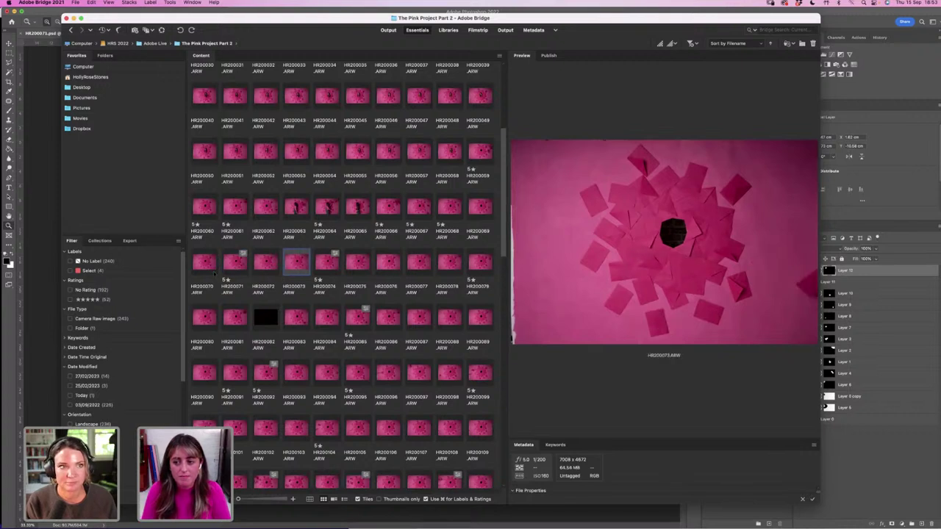
{"action": "key", "text": "Right"}
{"action": "key", "text": "Right"}
{"action": "key", "text": "Right"}
{"action": "key", "text": "Right"}
{"action": "key", "text": "Right"}
{"action": "key", "text": "Right"}
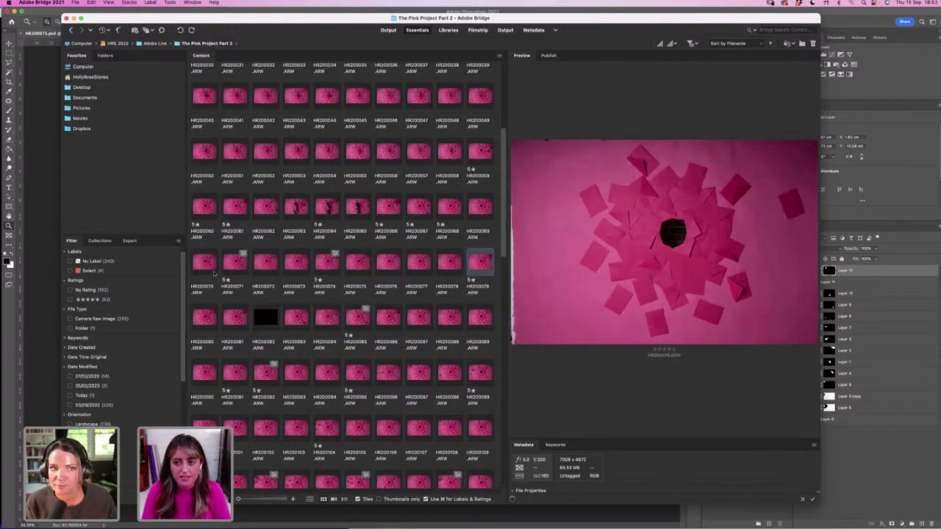
{"action": "key", "text": "Right"}
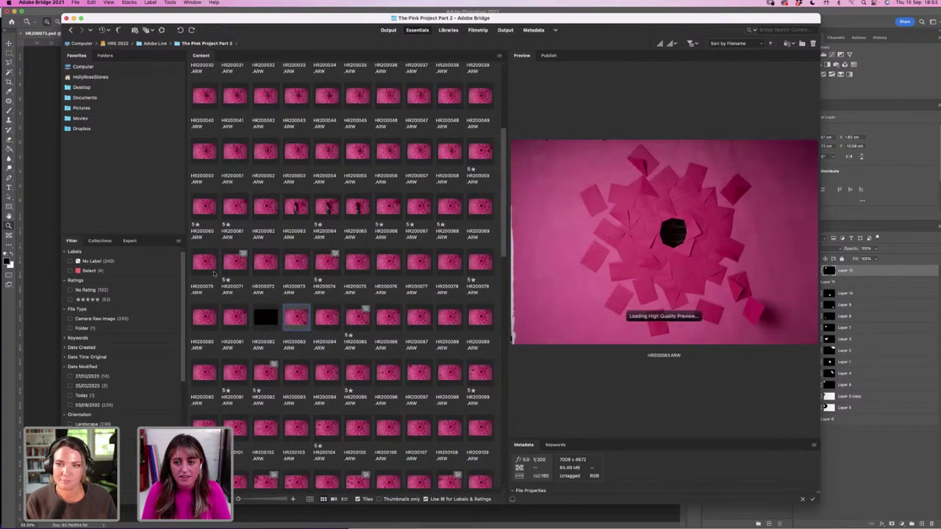
{"action": "key", "text": "Left"}
{"action": "key", "text": "Right"}
{"action": "key", "text": "Right"}
{"action": "key", "text": "Right"}
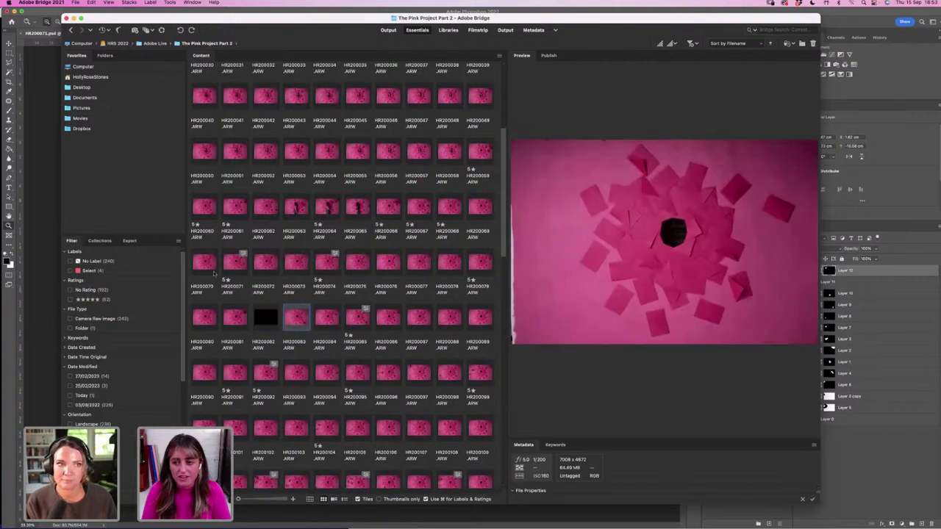
{"action": "key", "text": "Right"}
{"action": "key", "text": "Right"}
{"action": "key", "text": "Right"}
{"action": "key", "text": "Right"}
{"action": "key", "text": "Right"}
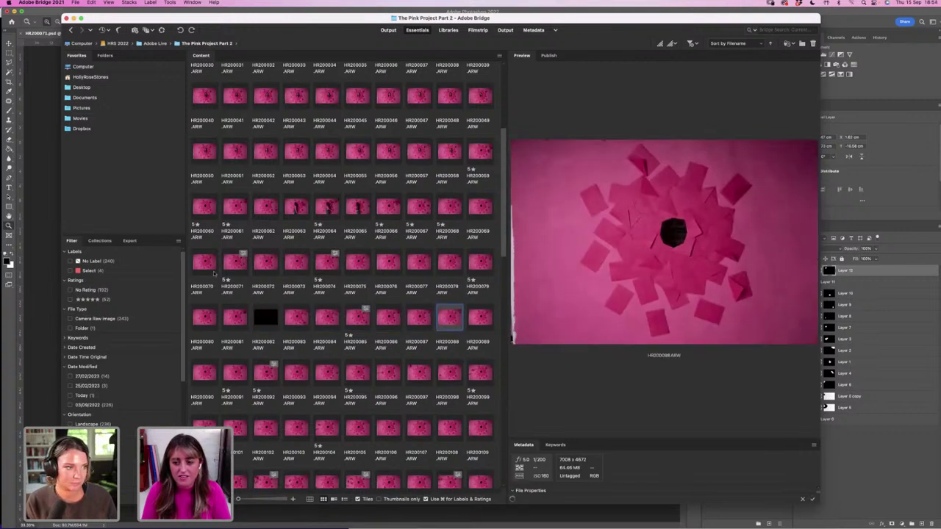
{"action": "key", "text": "Right"}
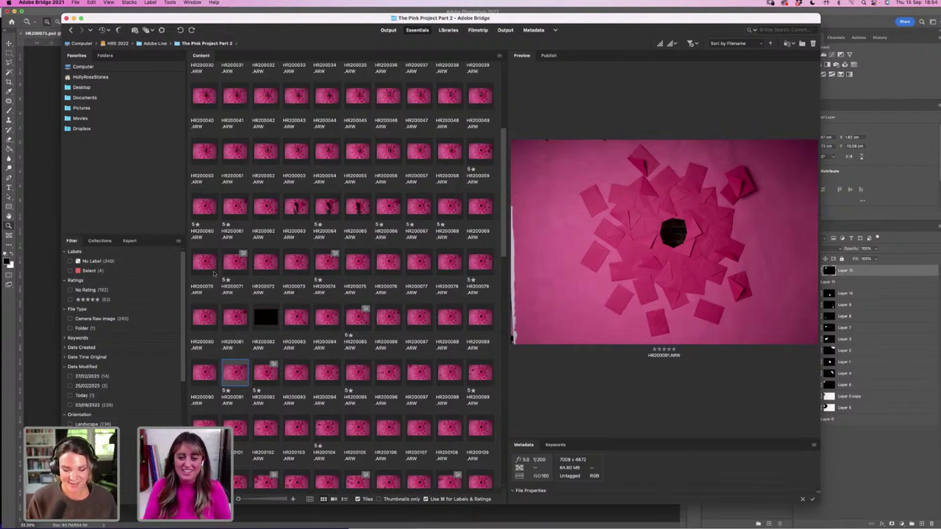
Review frames HR200082 through HR200104, then return to the Photoshop composite.
{"action": "left_click", "coordinate": [264, 294]}
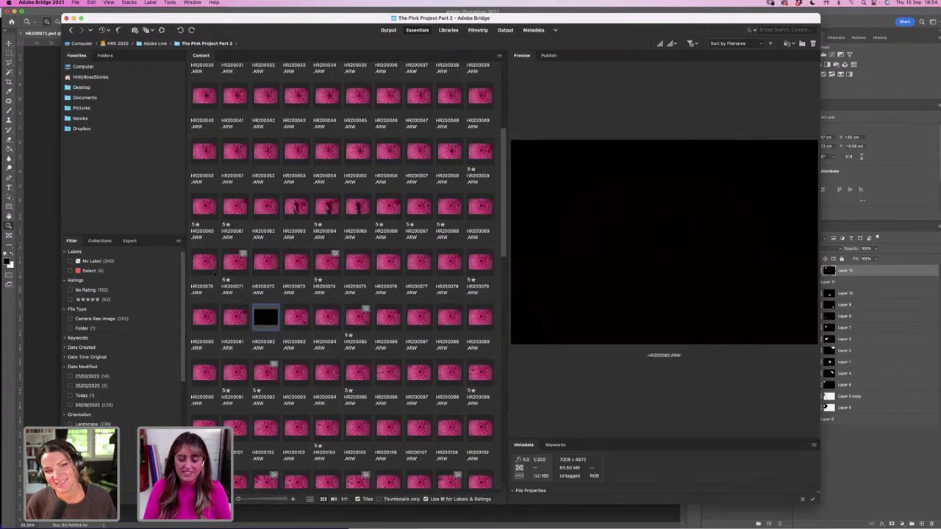
{"action": "key", "text": "Right"}
{"action": "key", "text": "Right"}
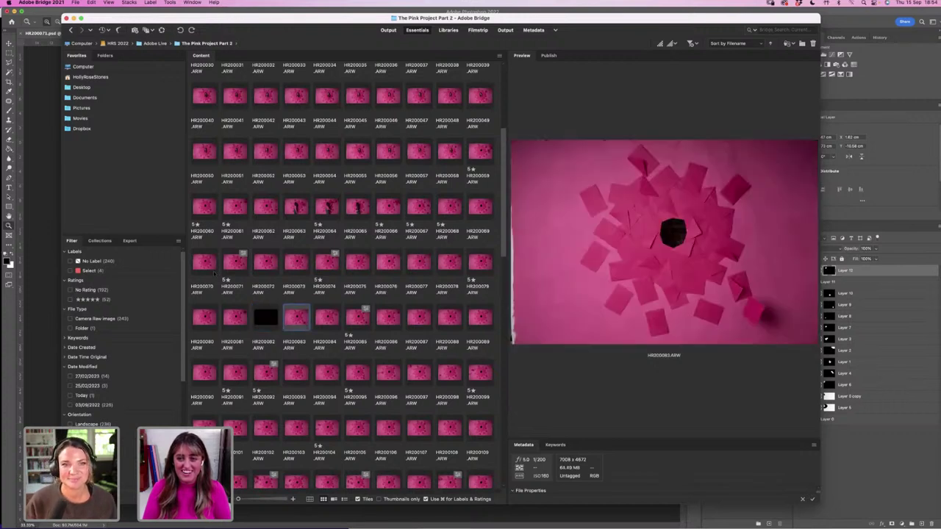
{"action": "key", "text": "Right"}
{"action": "key", "text": "Right"}
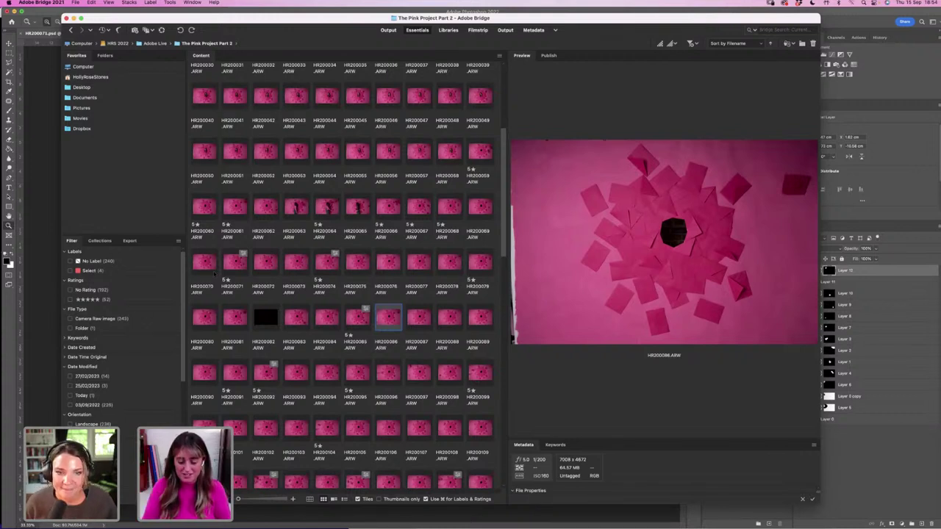
{"action": "key", "text": "Right"}
{"action": "key", "text": "Right"}
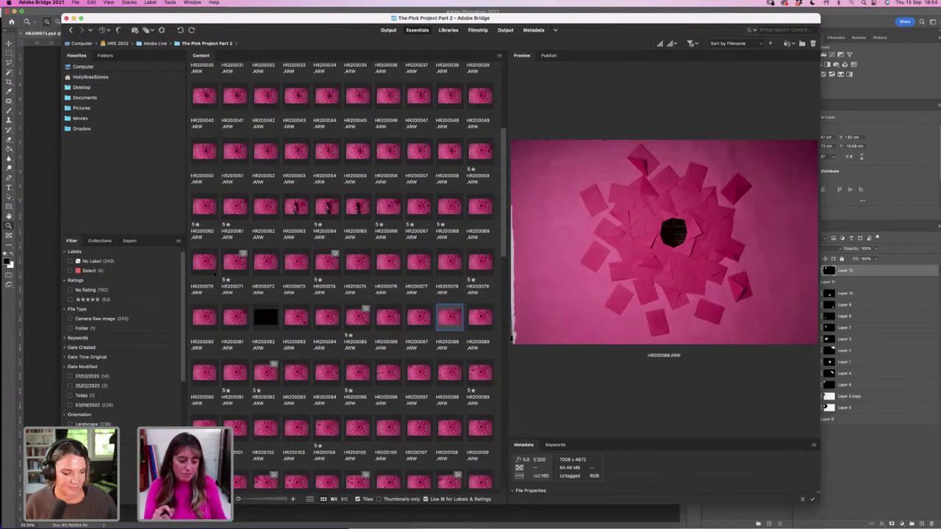
{"action": "key", "text": "Right"}
{"action": "key", "text": "Right"}
{"action": "key", "text": "Right"}
{"action": "key", "text": "Right"}
{"action": "key", "text": "Right"}
{"action": "key", "text": "Right"}
{"action": "key", "text": "Right"}
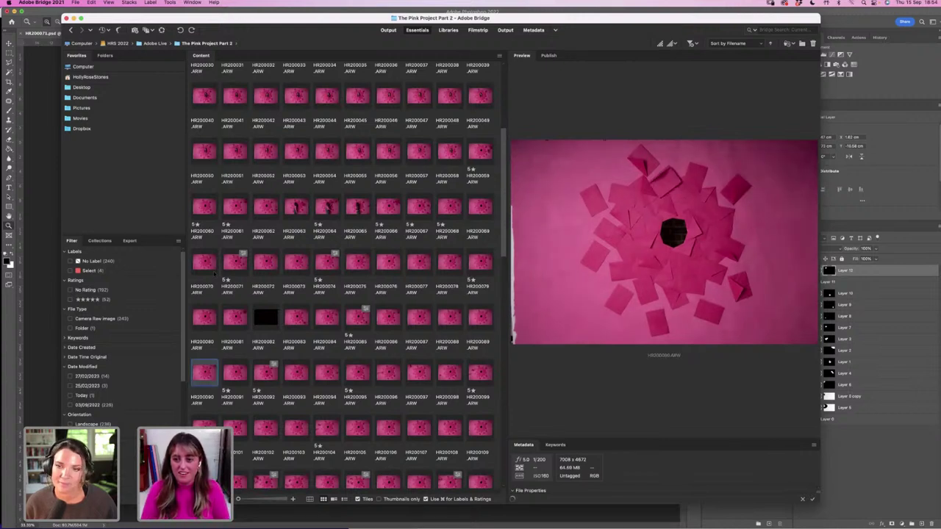
{"action": "key", "text": "Right"}
{"action": "key", "text": "Right"}
{"action": "key", "text": "Right"}
{"action": "key", "text": "Right"}
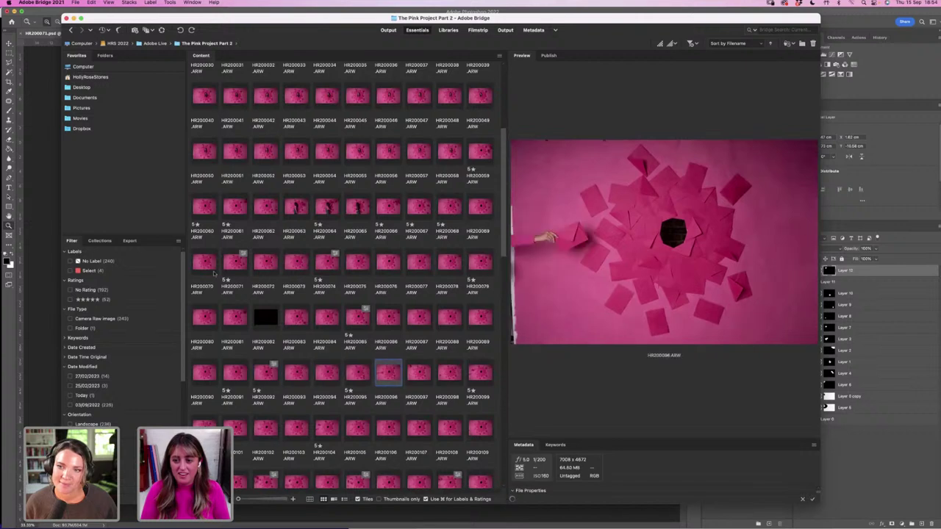
{"action": "key", "text": "Right"}
{"action": "key", "text": "Right"}
{"action": "key", "text": "Right"}
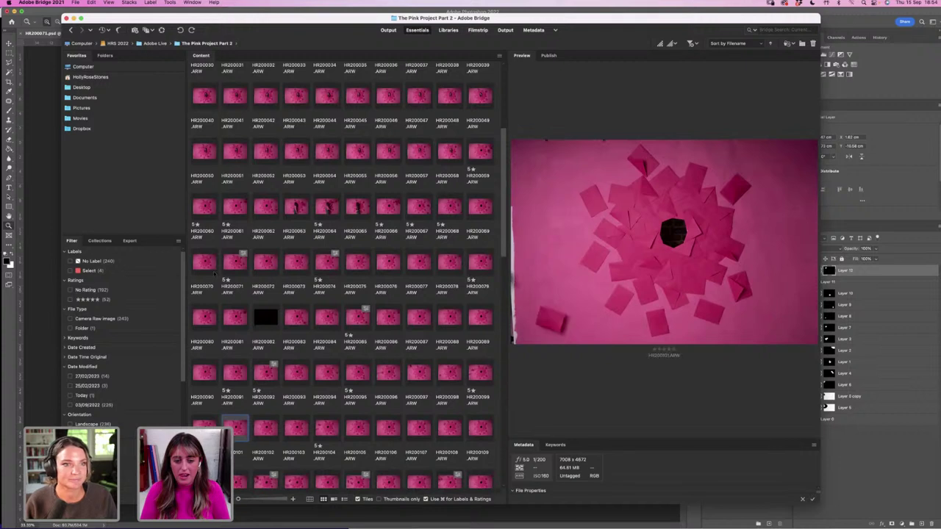
{"action": "key", "text": "Right"}
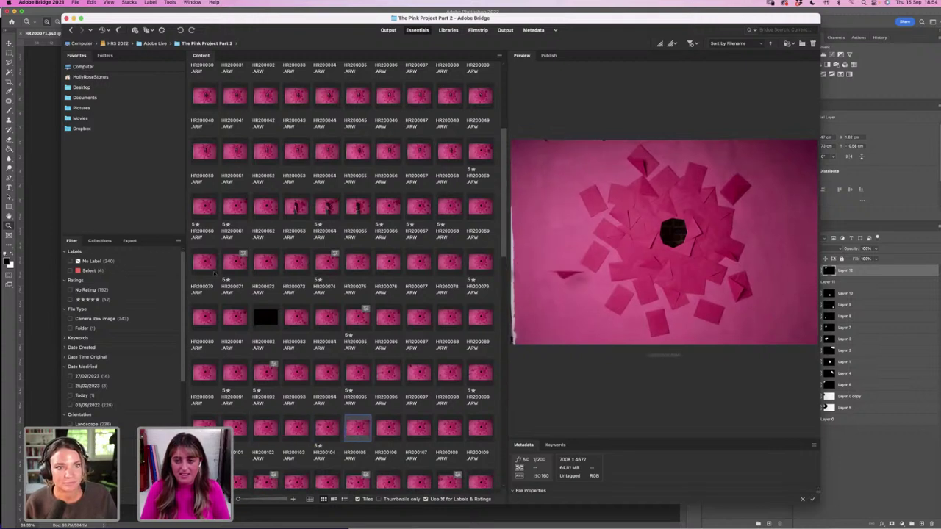
{"action": "key", "text": "Right"}
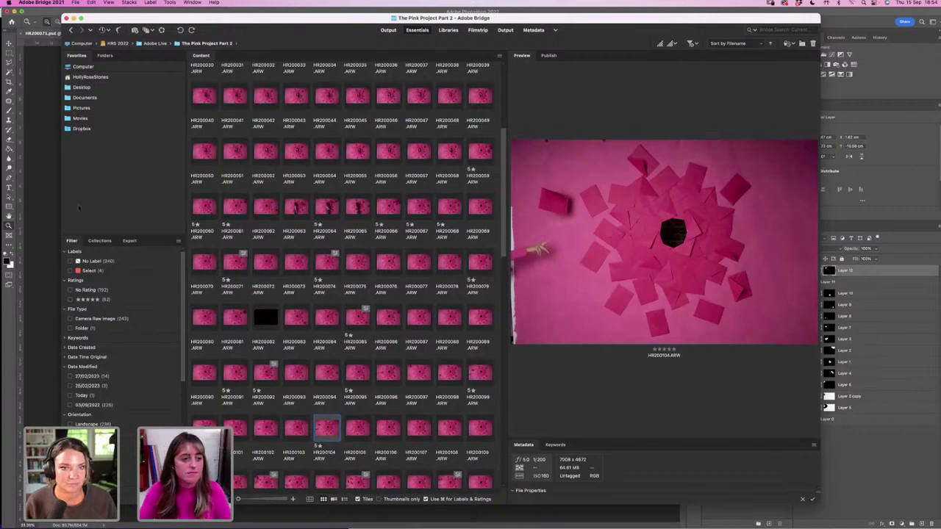
{"action": "key", "text": "super+Tab"}
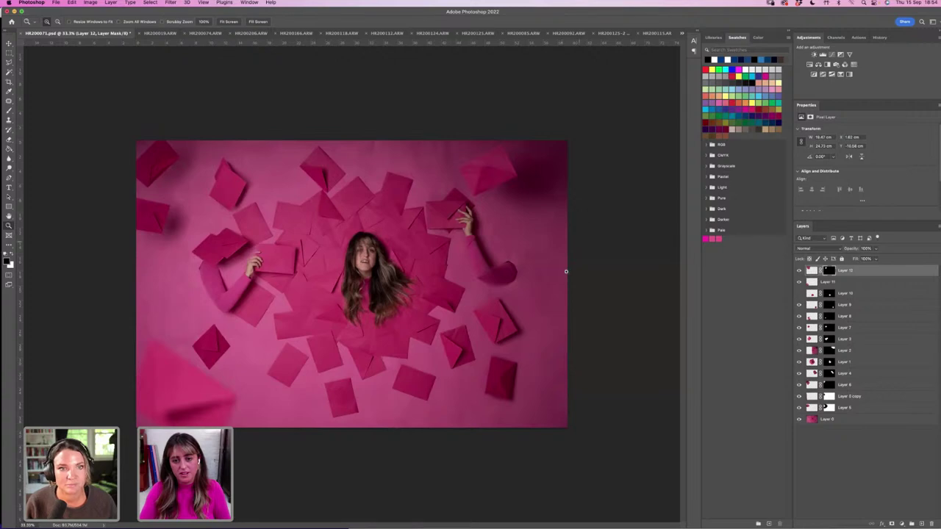
In Bridge, review the hand-reaching frames from HR200139 to HR200164.
{"action": "mouse_move", "coordinate": [325, 518]}
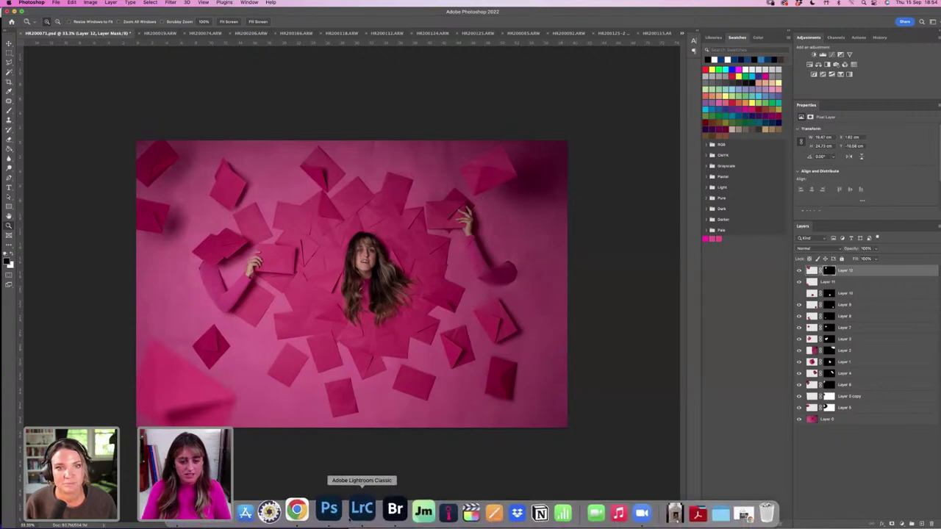
{"action": "left_click", "coordinate": [381, 509]}
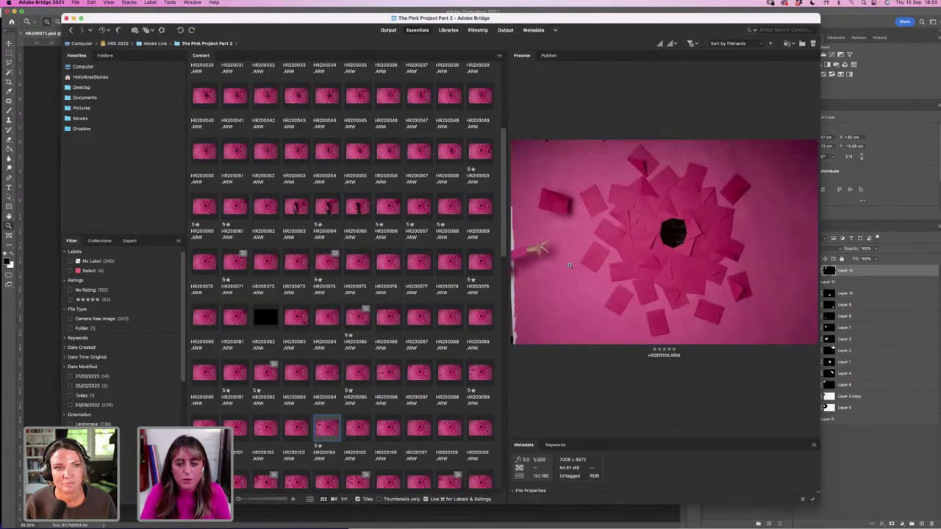
{"action": "left_click_drag", "start_coordinate": [506, 242], "coordinate": [501, 310]}
{"action": "left_click", "coordinate": [463, 418]}
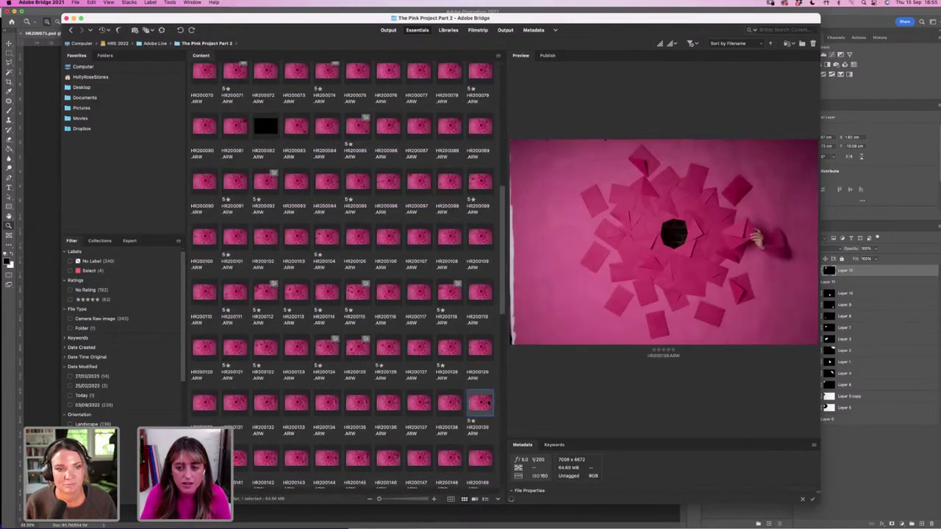
{"action": "key", "text": "Right"}
{"action": "key", "text": "Right"}
{"action": "key", "text": "Right"}
{"action": "key", "text": "Right"}
{"action": "key", "text": "Right"}
{"action": "key", "text": "Right"}
{"action": "key", "text": "Right"}
{"action": "key", "text": "Right"}
{"action": "key", "text": "Right"}
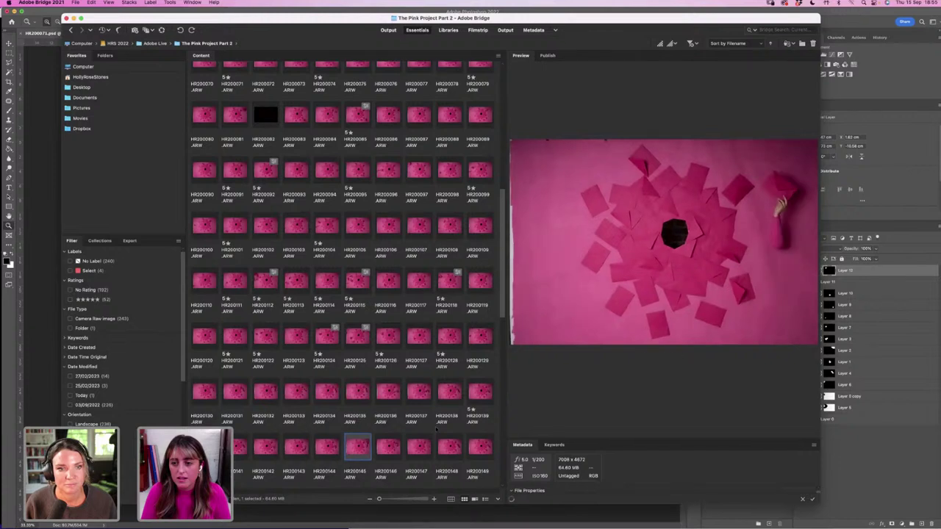
{"action": "key", "text": "Right"}
{"action": "key", "text": "Right"}
{"action": "key", "text": "Right"}
{"action": "key", "text": "Right"}
{"action": "key", "text": "Right"}
{"action": "key", "text": "Right"}
{"action": "key", "text": "Right"}
{"action": "key", "text": "Right"}
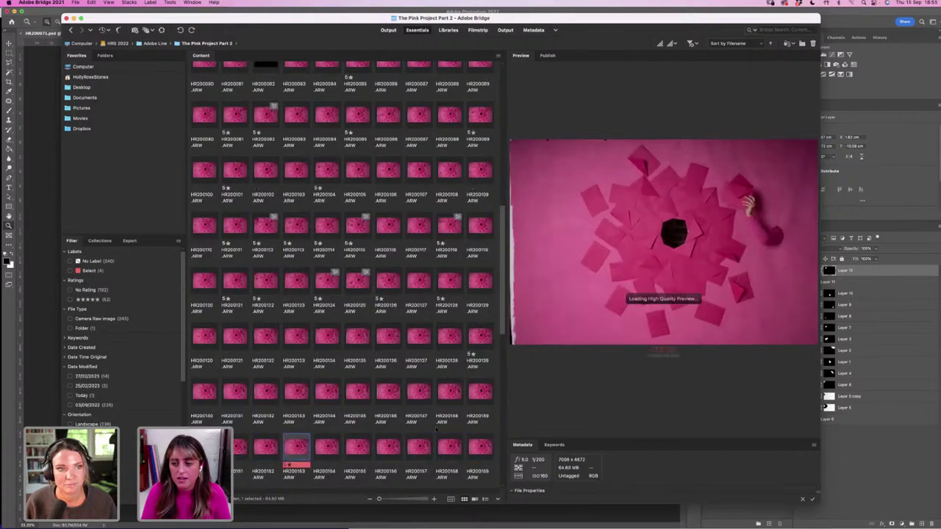
{"action": "key", "text": "Right"}
{"action": "key", "text": "Right"}
{"action": "key", "text": "Right"}
{"action": "key", "text": "Right"}
{"action": "key", "text": "Right"}
{"action": "key", "text": "Right"}
{"action": "key", "text": "Right"}
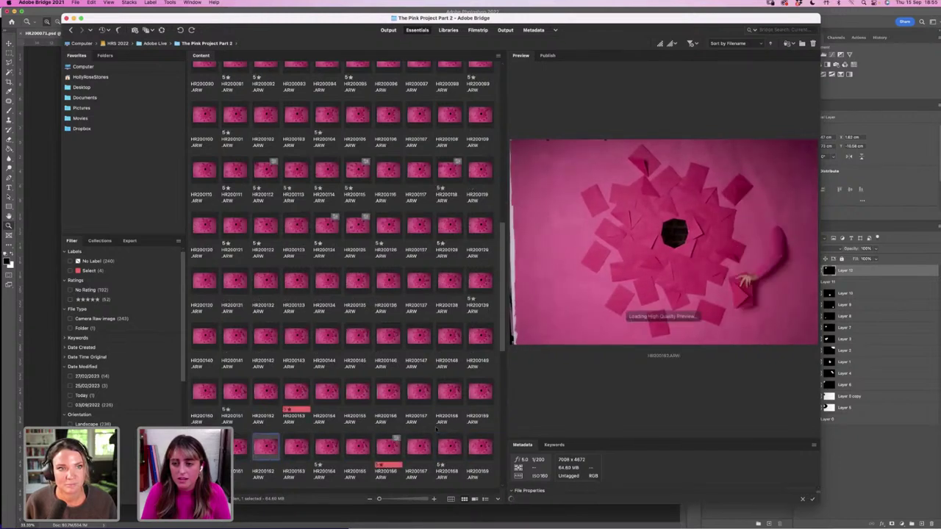
{"action": "key", "text": "Right"}
Review the hand-free frames HR200128, HR200116, HR200079, HR200081 and HR200093, then switch to Photoshop.
{"action": "scroll", "coordinate": [480, 259], "scroll_direction": "up", "scroll_amount": 1}
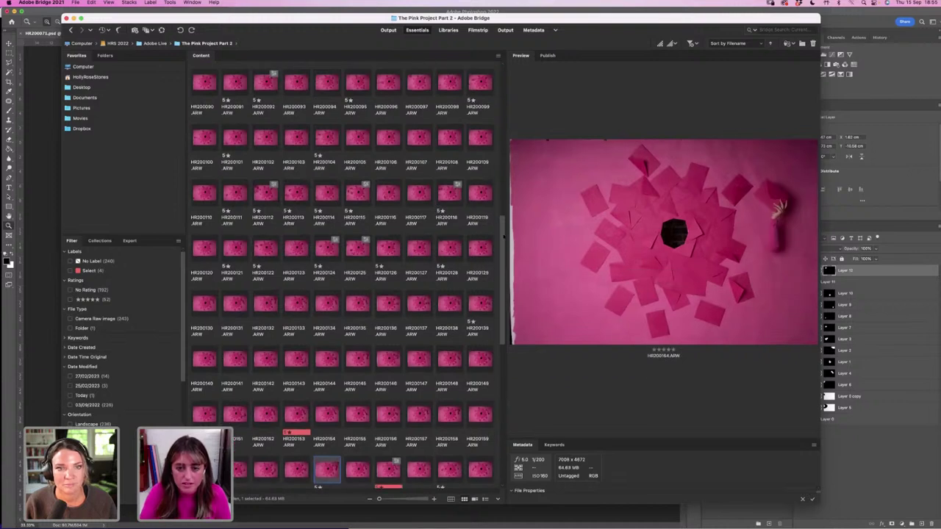
{"action": "left_click", "coordinate": [450, 259]}
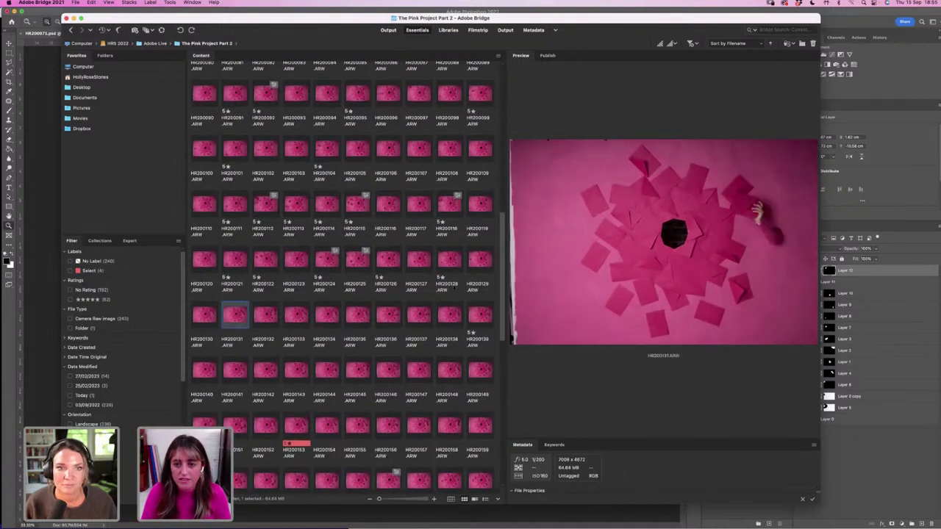
{"action": "key", "text": "Left"}
{"action": "key", "text": "Left"}
{"action": "key", "text": "Left"}
{"action": "key", "text": "Left"}
{"action": "key", "text": "Left"}
{"action": "key", "text": "Left"}
{"action": "key", "text": "Left"}
{"action": "key", "text": "Left"}
{"action": "key", "text": "Left"}
{"action": "key", "text": "Left"}
{"action": "key", "text": "Left"}
{"action": "key", "text": "Left"}
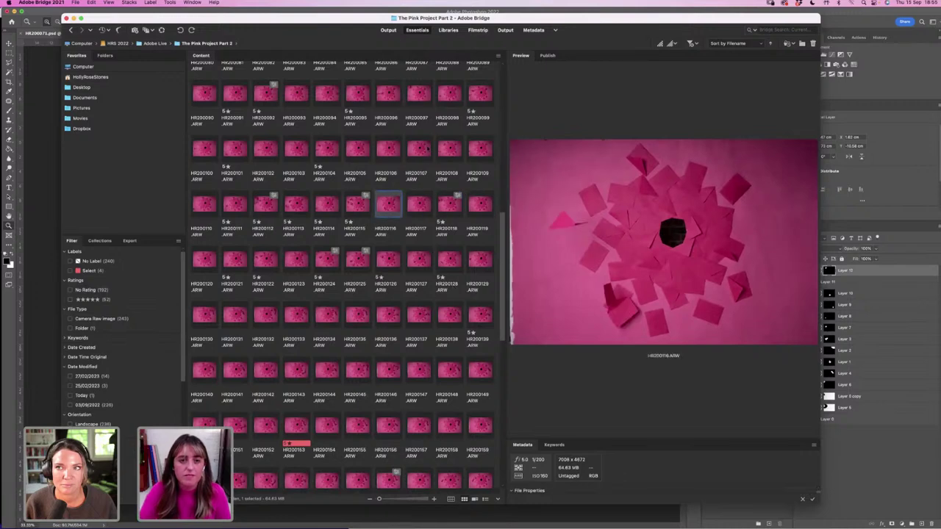
{"action": "key", "text": "Left"}
{"action": "key", "text": "Left"}
{"action": "key", "text": "Left"}
{"action": "key", "text": "Left"}
{"action": "key", "text": "Left"}
{"action": "key", "text": "Left"}
{"action": "key", "text": "Left"}
{"action": "key", "text": "Left"}
{"action": "key", "text": "Left"}
{"action": "key", "text": "Left"}
{"action": "key", "text": "Left"}
{"action": "key", "text": "Left"}
{"action": "key", "text": "Left"}
{"action": "key", "text": "Left"}
{"action": "key", "text": "Left"}
{"action": "key", "text": "Left"}
{"action": "key", "text": "Left"}
{"action": "key", "text": "Left"}
{"action": "key", "text": "Left"}
{"action": "key", "text": "Left"}
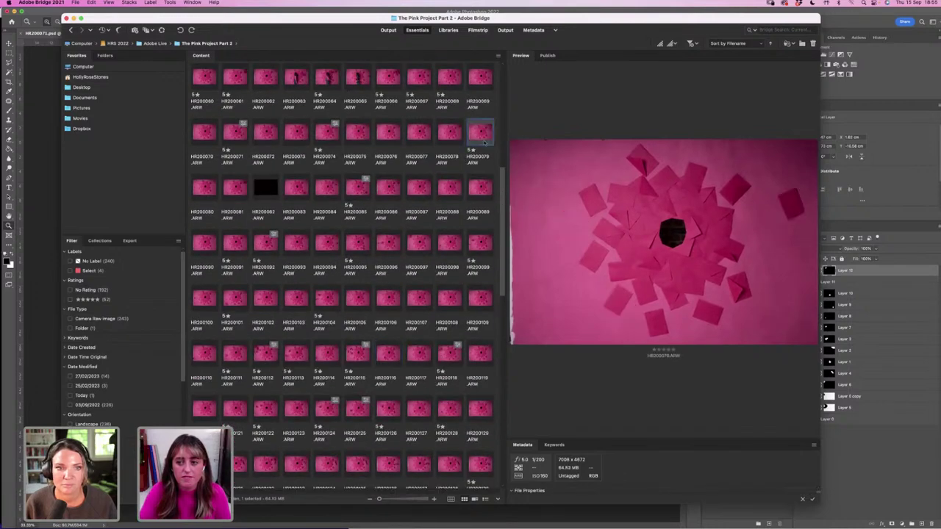
{"action": "key", "text": "Right"}
{"action": "key", "text": "Right"}
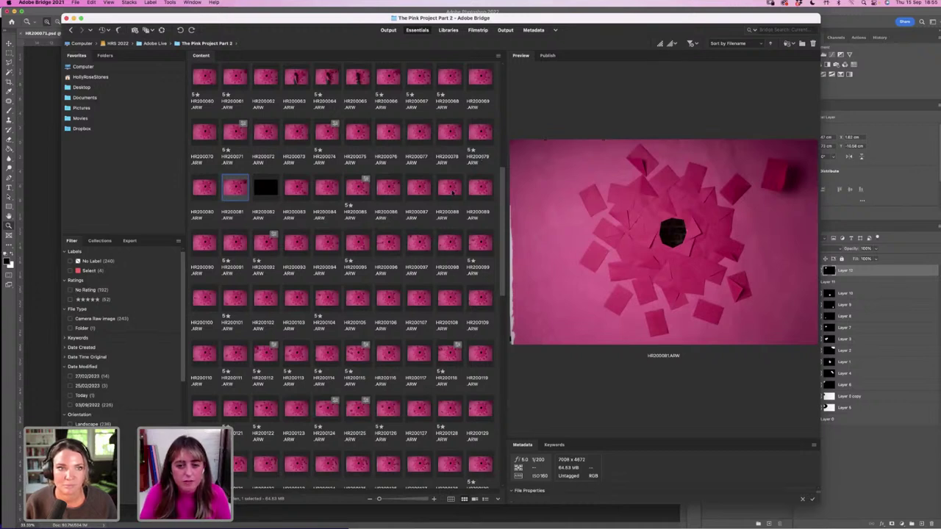
{"action": "key", "text": "Right"}
{"action": "key", "text": "Right"}
{"action": "key", "text": "Right"}
{"action": "key", "text": "Right"}
{"action": "key", "text": "Right"}
{"action": "key", "text": "Right"}
{"action": "key", "text": "Right"}
{"action": "key", "text": "Right"}
{"action": "key", "text": "Right"}
{"action": "key", "text": "Right"}
{"action": "key", "text": "Right"}
{"action": "key", "text": "Right"}
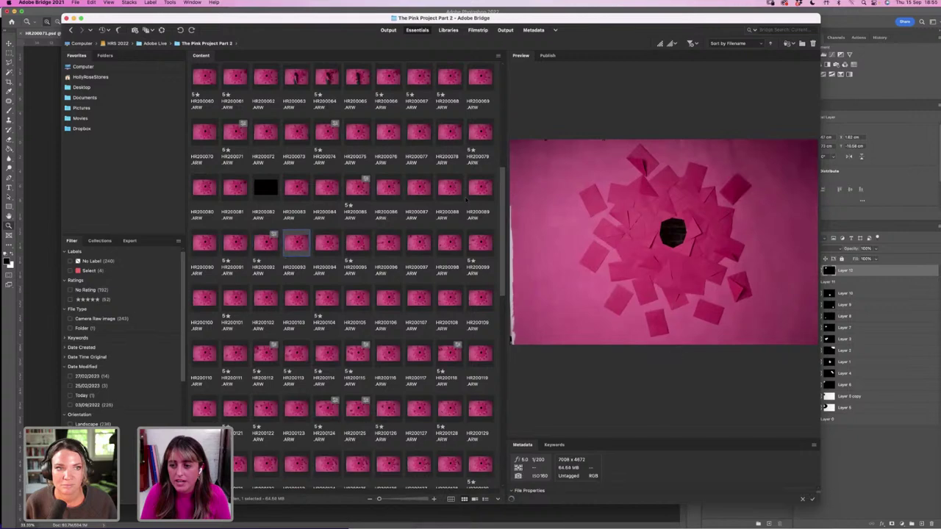
{"action": "key", "text": "super+Tab"}
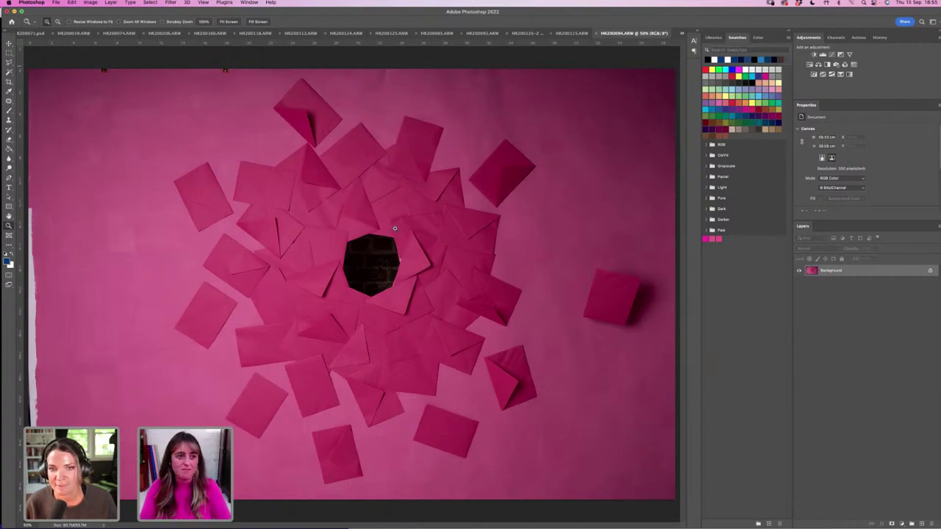
Select the lone pink square on the right with the Lasso tool.
{"action": "left_click", "coordinate": [9, 62]}
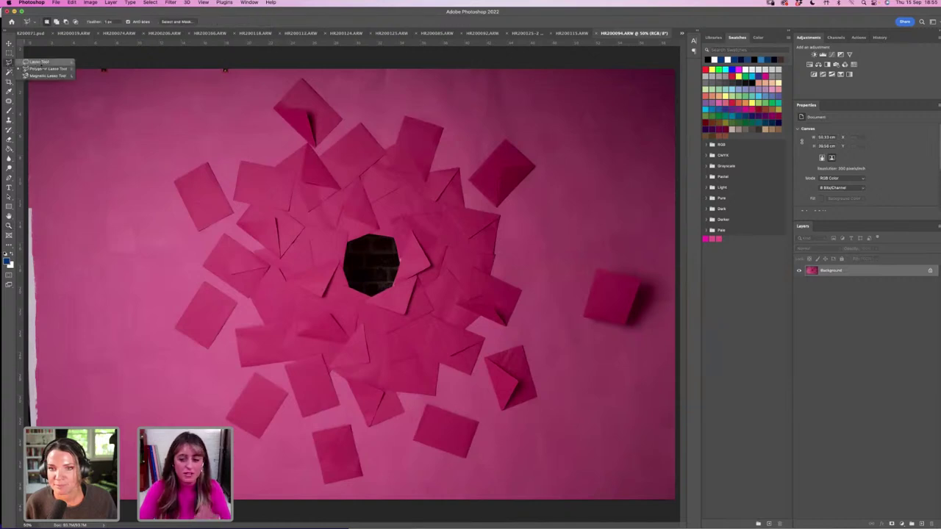
{"action": "left_click", "coordinate": [37, 62]}
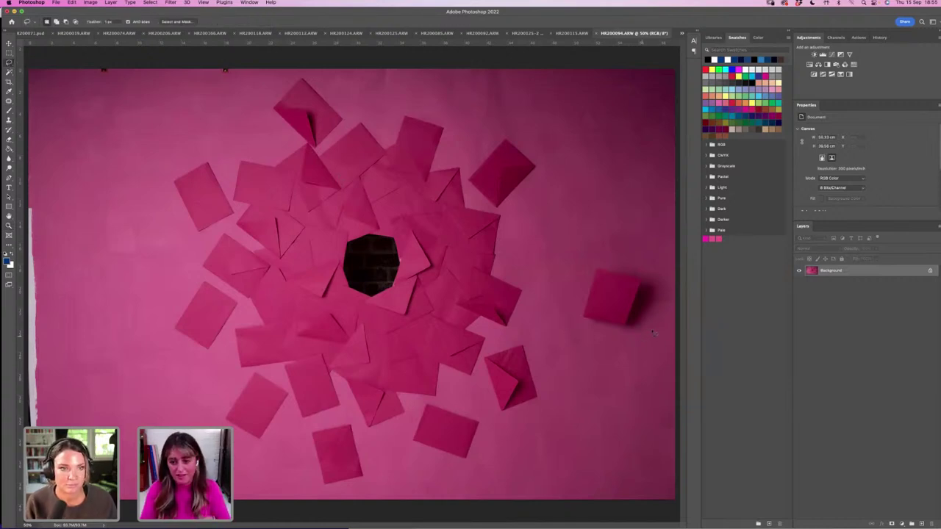
{"action": "mouse_move", "coordinate": [662, 331]}
{"action": "left_mouse_down"}
{"action": "mouse_move", "coordinate": [619, 246]}
{"action": "mouse_move", "coordinate": [573, 274]}
{"action": "mouse_move", "coordinate": [566, 330]}
{"action": "mouse_move", "coordinate": [618, 344]}
{"action": "left_mouse_up"}
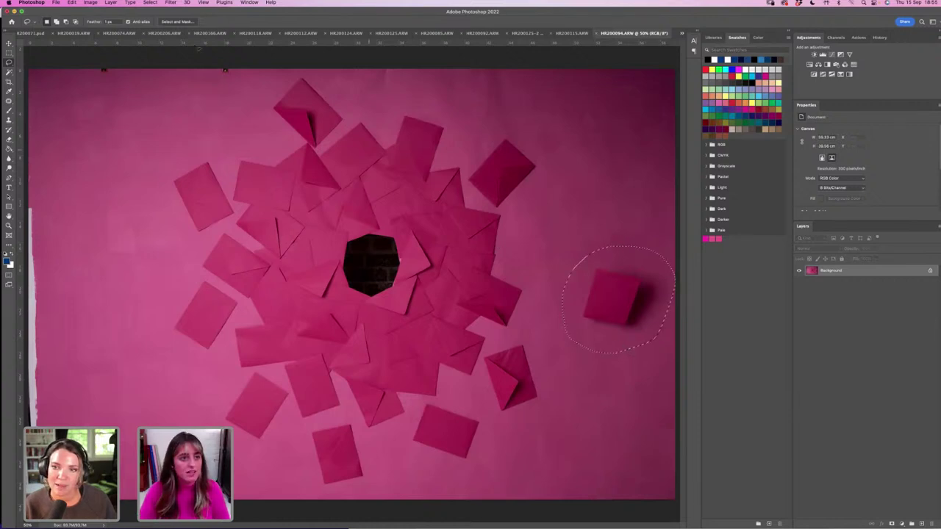
Paste the envelope in place in HR200071.psd and move it to the image's right edge.
{"action": "left_click", "coordinate": [31, 34]}
{"action": "left_click", "coordinate": [71, 3]}
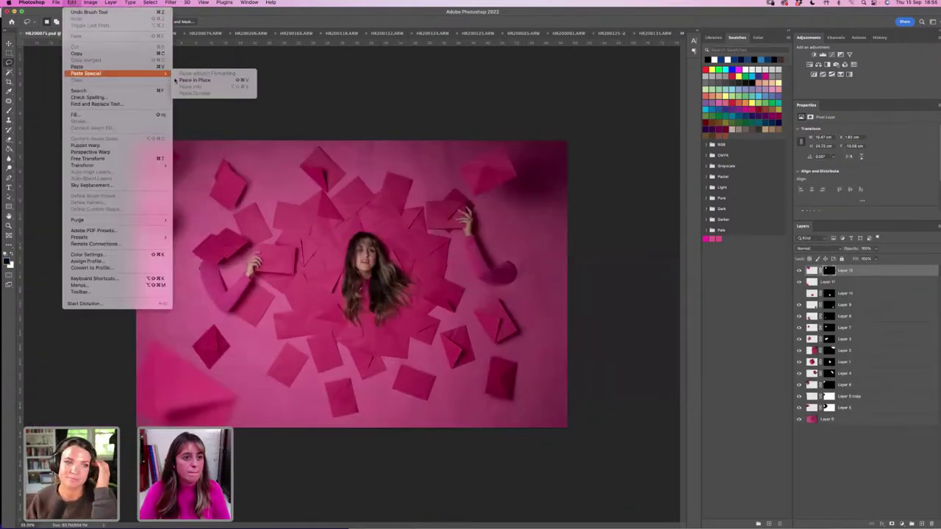
{"action": "left_click", "coordinate": [177, 79]}
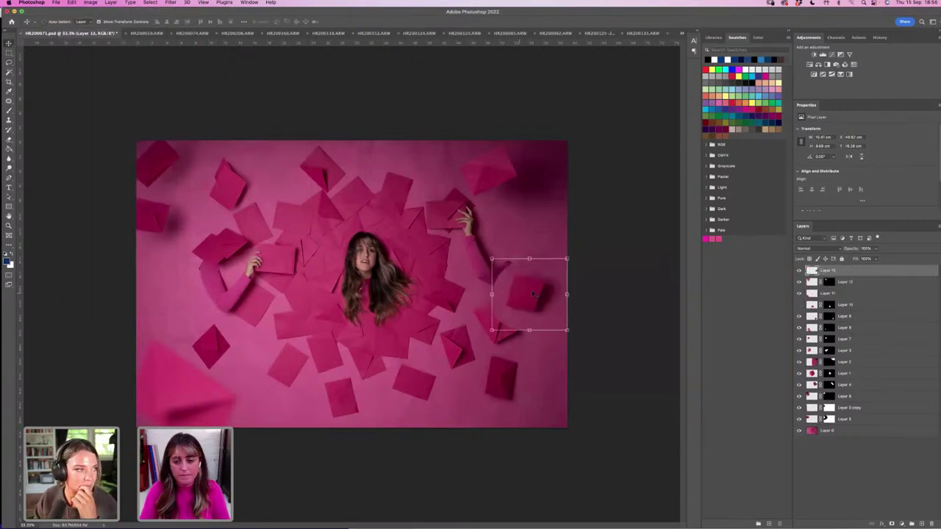
{"action": "left_click_drag", "start_coordinate": [534, 294], "coordinate": [560, 281]}
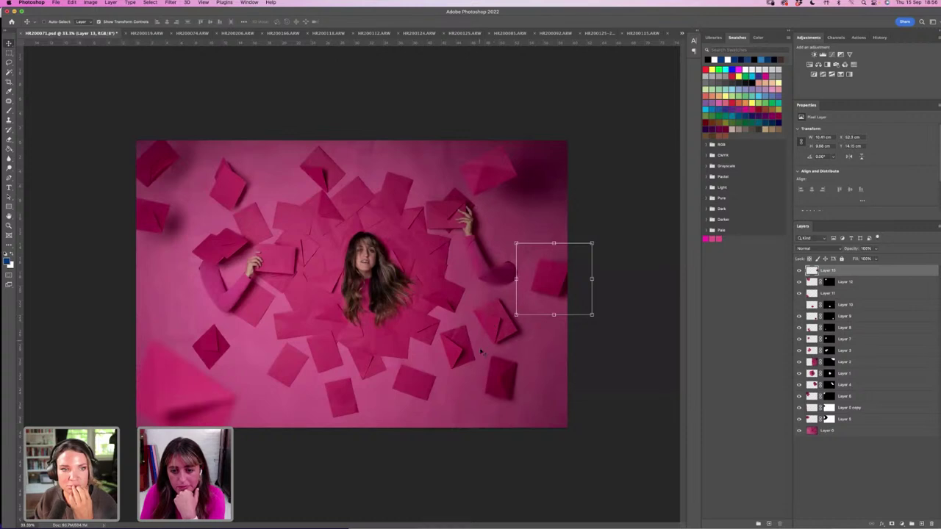
Add a layer mask to the envelope, paint it along the right edge, then invert it.
{"action": "left_click", "coordinate": [891, 523]}
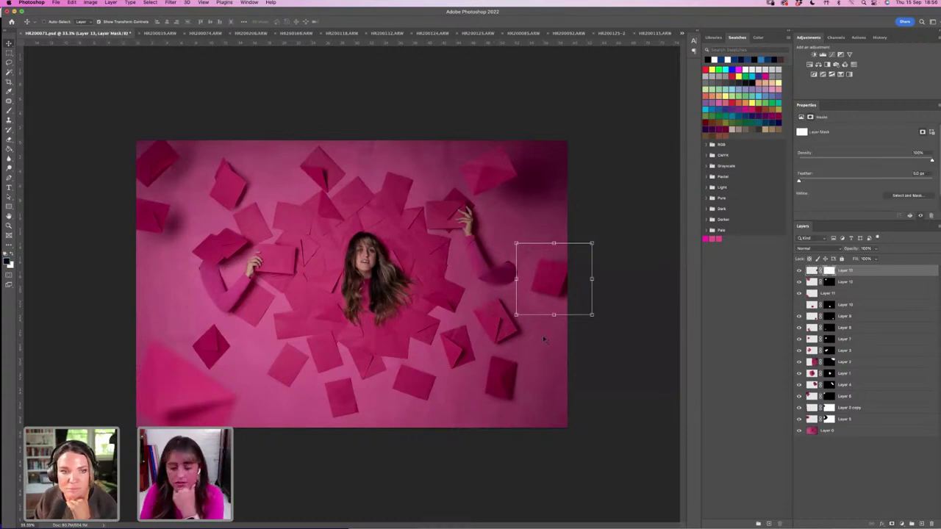
{"action": "key", "text": "ctrl+d"}
{"action": "key", "text": "b"}
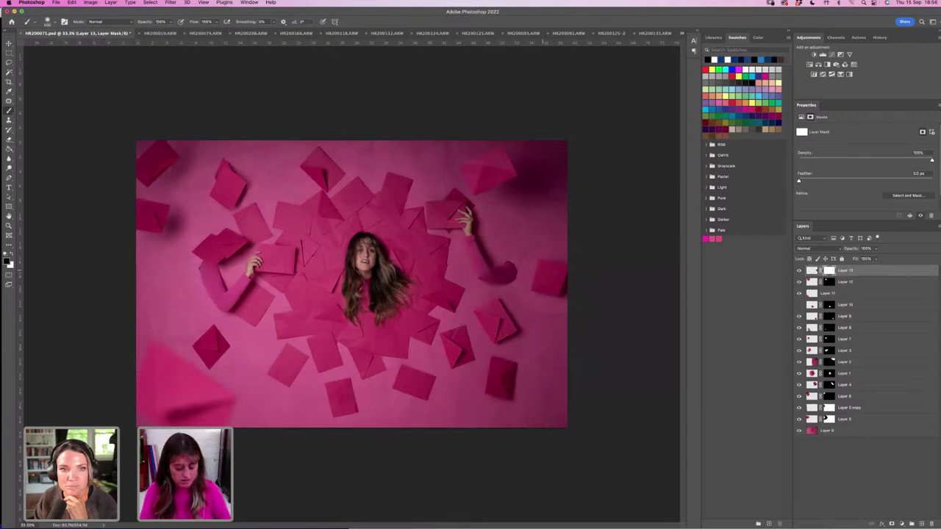
{"action": "mouse_move", "coordinate": [544, 273]}
{"action": "left_mouse_down"}
{"action": "mouse_move", "coordinate": [563, 272]}
{"action": "mouse_move", "coordinate": [560, 293]}
{"action": "mouse_move", "coordinate": [535, 286]}
{"action": "left_mouse_up"}
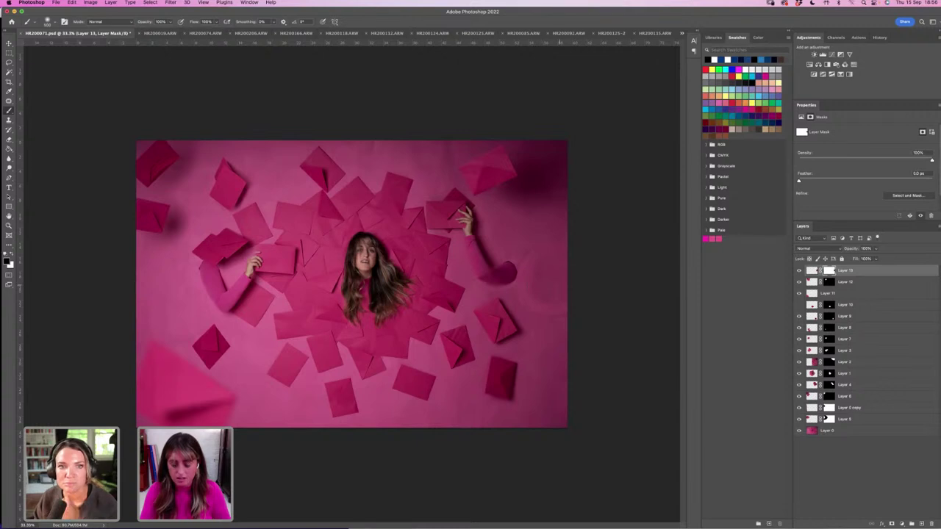
{"action": "key", "text": "ctrl+i"}
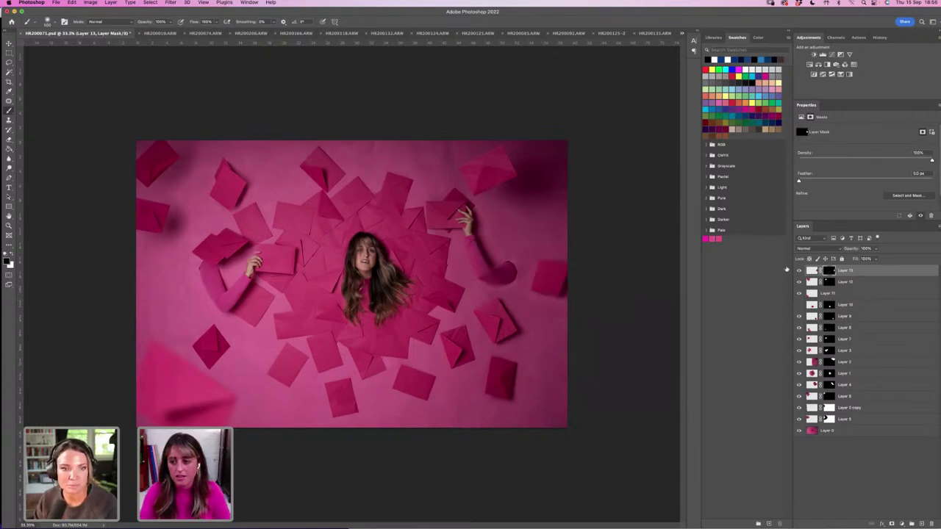
Darken Layer 13's pixels with a lower Brightness/Contrast brightness.
{"action": "left_click", "coordinate": [810, 272]}
{"action": "left_click", "coordinate": [91, 4]}
{"action": "mouse_move", "coordinate": [101, 23]}
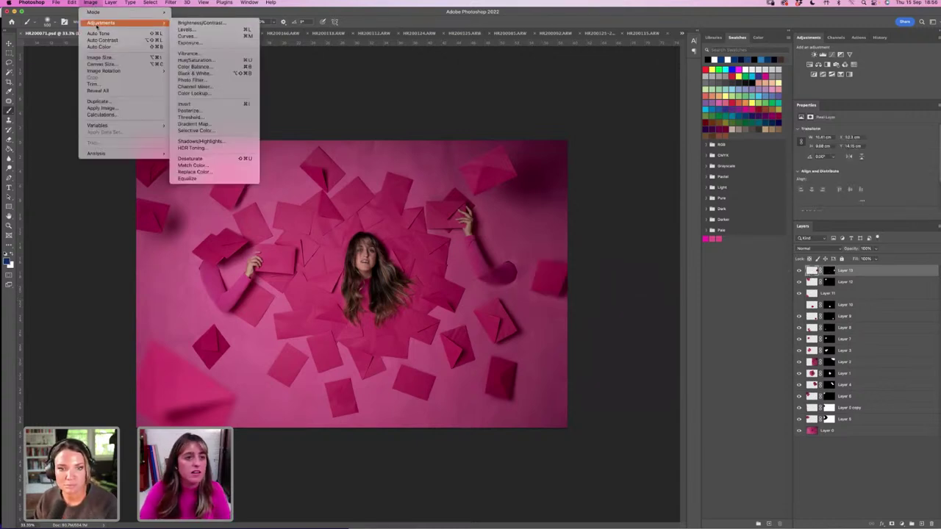
{"action": "left_click", "coordinate": [200, 23]}
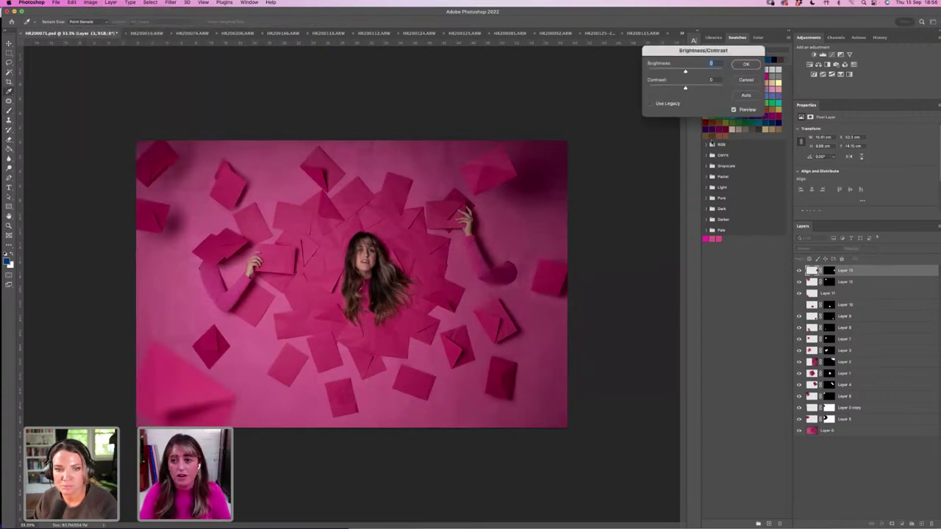
{"action": "left_click_drag", "start_coordinate": [685, 71], "coordinate": [683, 71]}
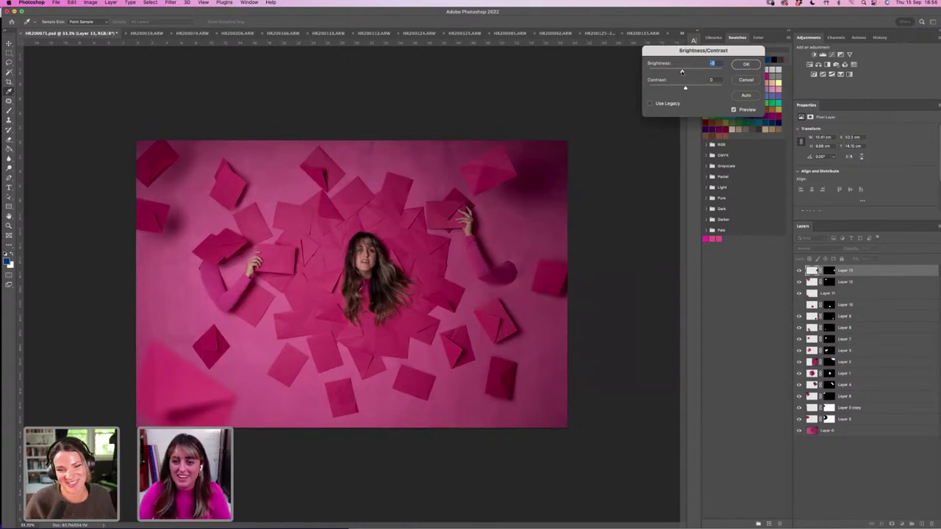
{"action": "left_click_drag", "start_coordinate": [682, 72], "coordinate": [683, 72]}
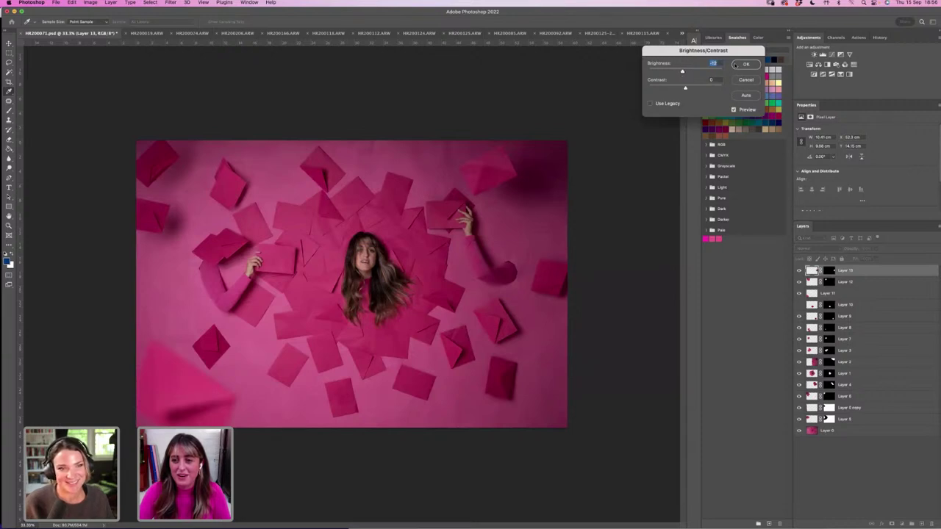
{"action": "left_click", "coordinate": [745, 64]}
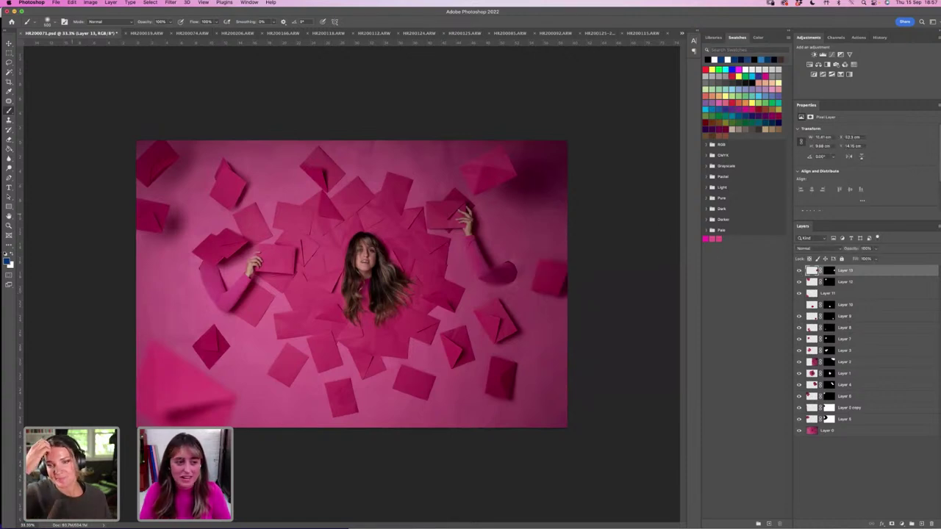
{"action": "left_click", "coordinate": [9, 226]}
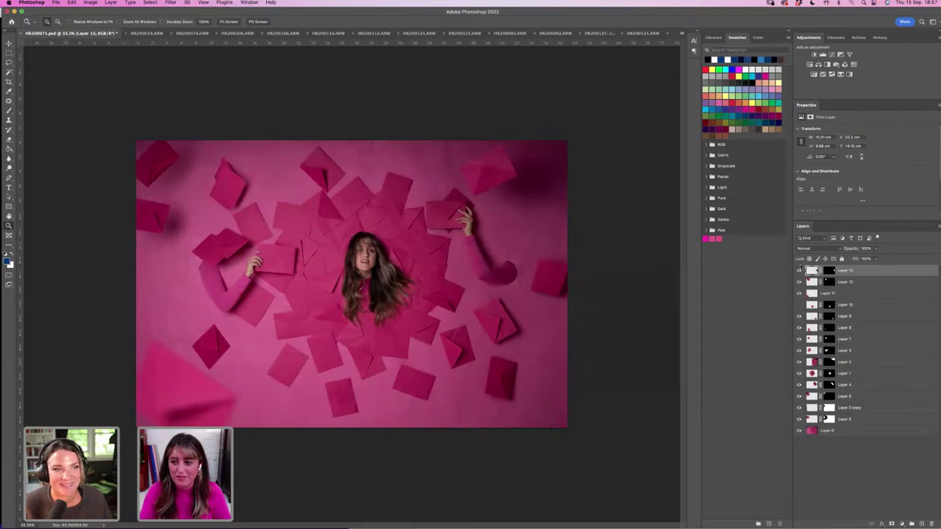
{"action": "left_click", "coordinate": [799, 270]}
{"action": "left_click", "coordinate": [799, 271]}
{"action": "left_click", "coordinate": [799, 270]}
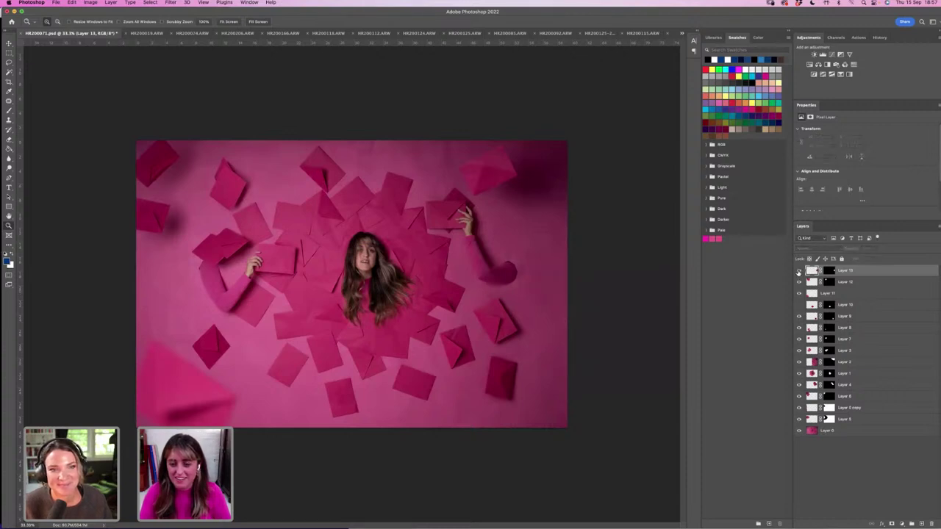
{"action": "left_click", "coordinate": [799, 270]}
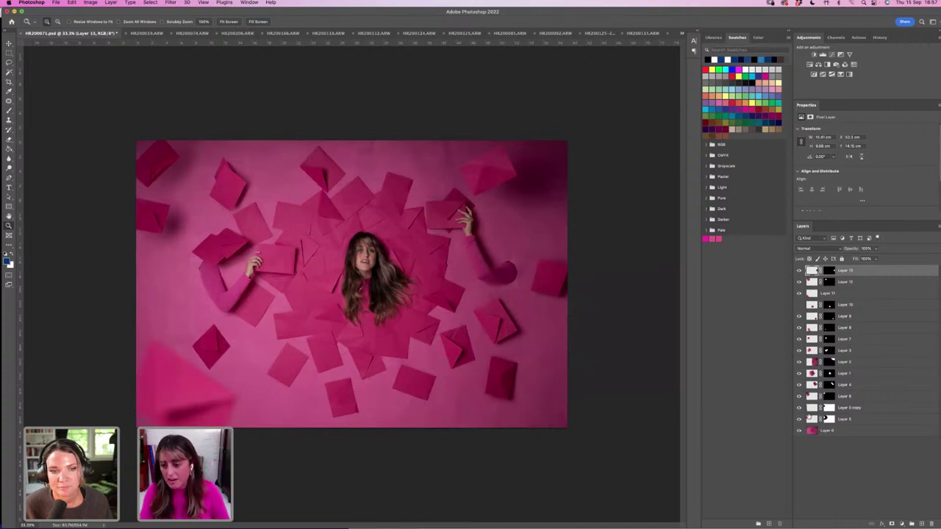
{"action": "left_click", "coordinate": [799, 384]}
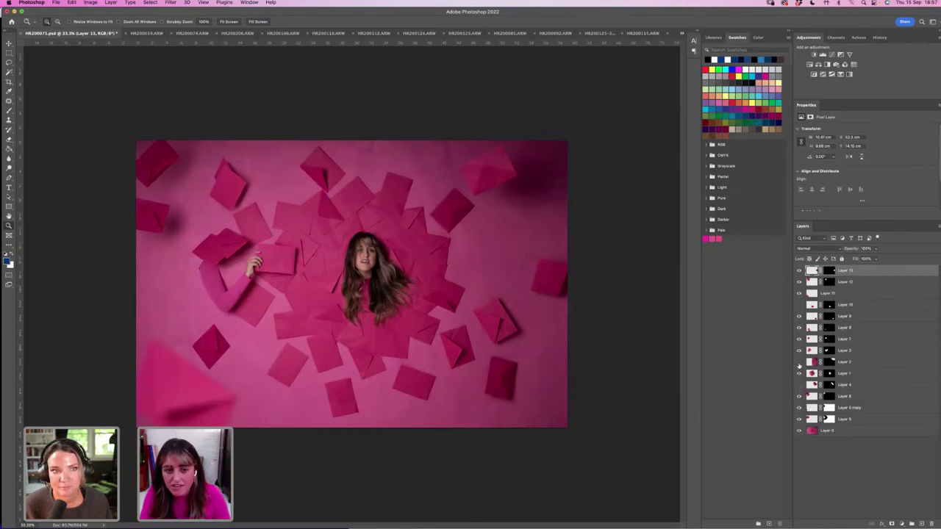
{"action": "left_click", "coordinate": [800, 364]}
{"action": "left_click", "coordinate": [801, 368]}
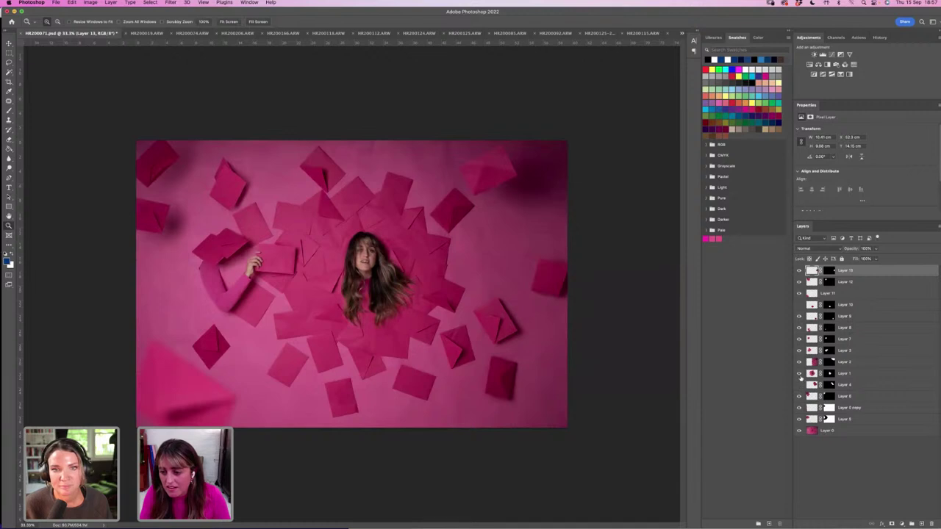
{"action": "left_click", "coordinate": [799, 328]}
{"action": "left_click", "coordinate": [800, 328]}
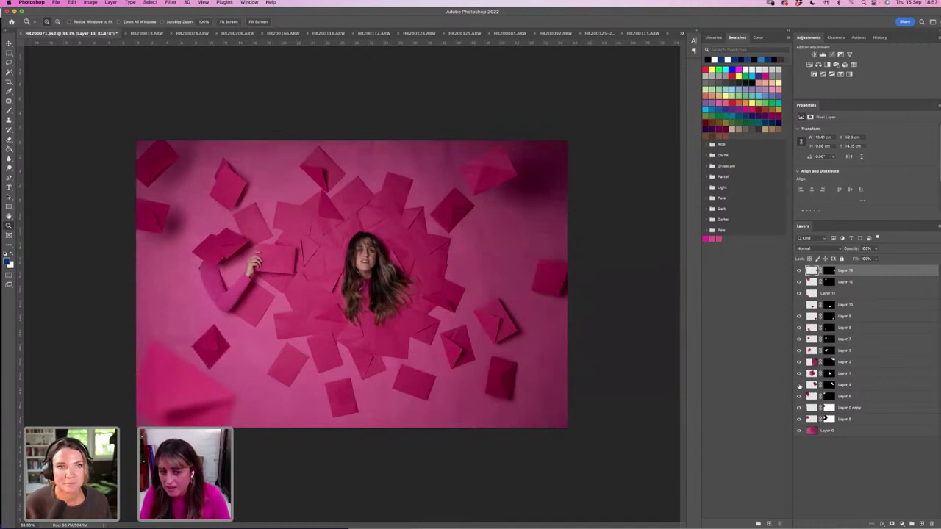
{"action": "left_click", "coordinate": [799, 385]}
{"action": "left_click", "coordinate": [799, 385]}
{"action": "left_click", "coordinate": [800, 386]}
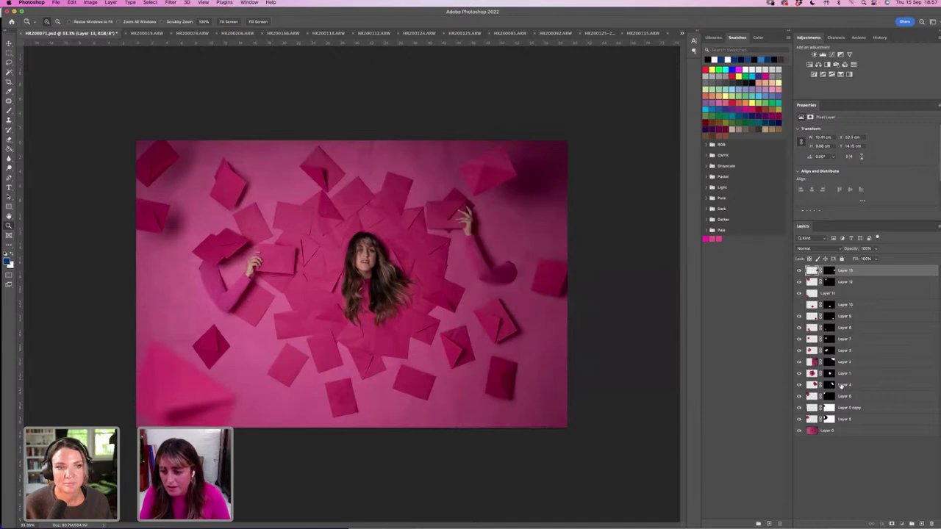
{"action": "left_click", "coordinate": [842, 386]}
{"action": "type", "text": "Right arm"}
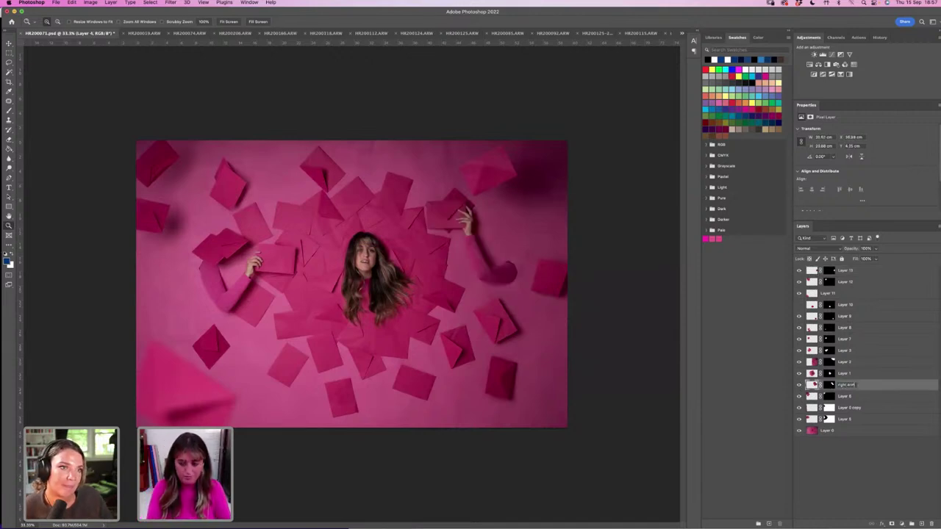
{"action": "key", "text": "Return"}
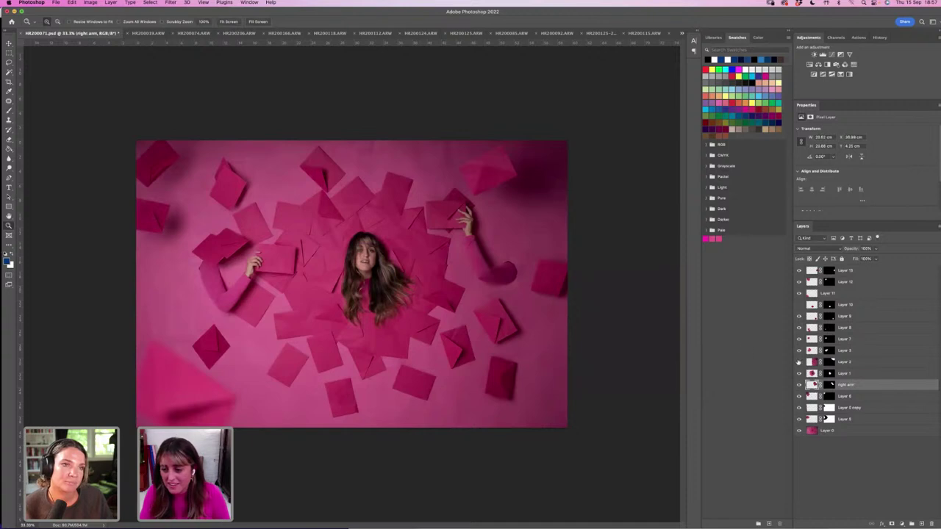
{"action": "left_click", "coordinate": [799, 362]}
{"action": "left_click", "coordinate": [799, 362]}
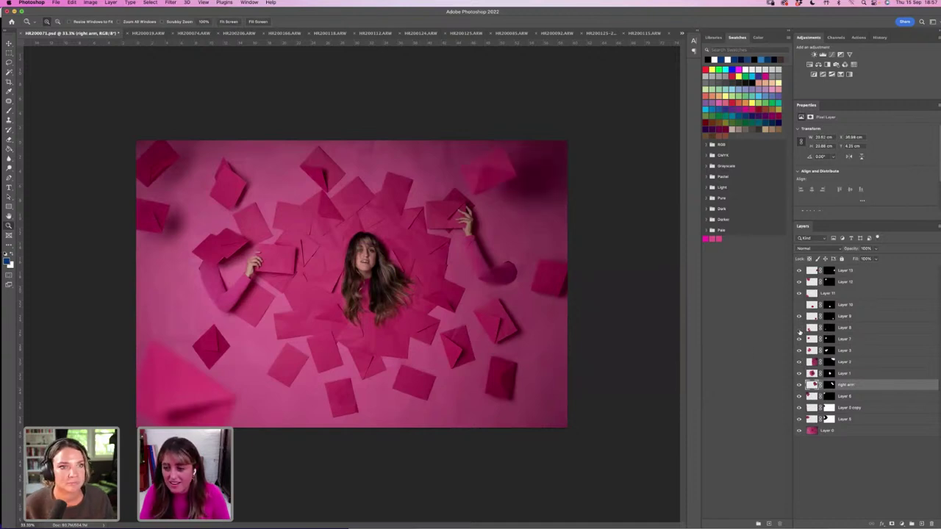
{"action": "left_click", "coordinate": [799, 328]}
{"action": "left_click", "coordinate": [799, 327]}
{"action": "left_click", "coordinate": [799, 282]}
{"action": "left_click", "coordinate": [799, 282]}
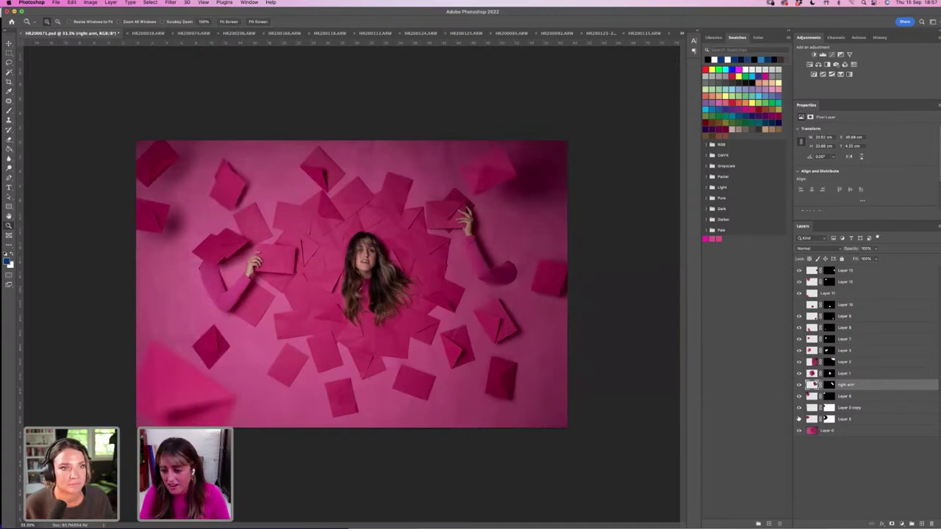
{"action": "left_click", "coordinate": [799, 419]}
{"action": "left_click", "coordinate": [799, 417]}
{"action": "left_click", "coordinate": [799, 408]}
{"action": "left_click", "coordinate": [799, 408]}
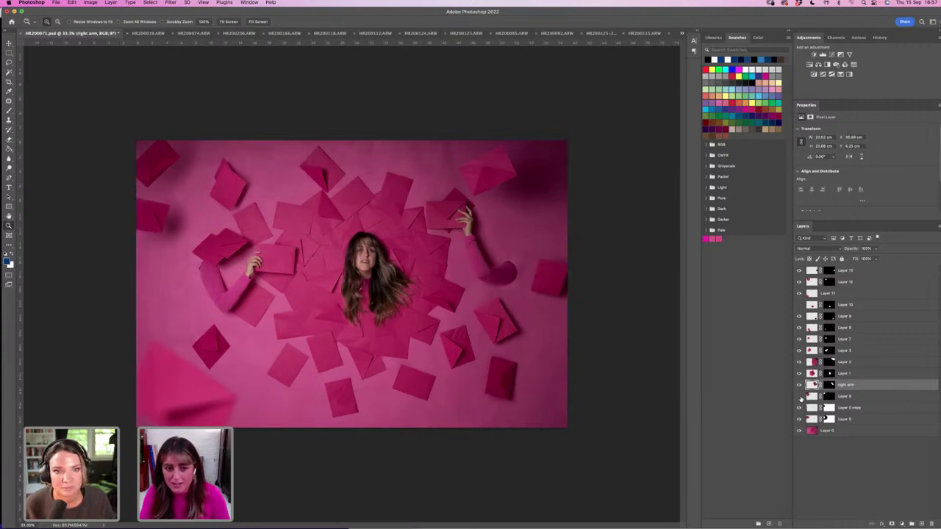
{"action": "left_click", "coordinate": [799, 397]}
{"action": "left_click", "coordinate": [799, 397]}
{"action": "left_click", "coordinate": [799, 373]}
{"action": "left_click", "coordinate": [799, 373]}
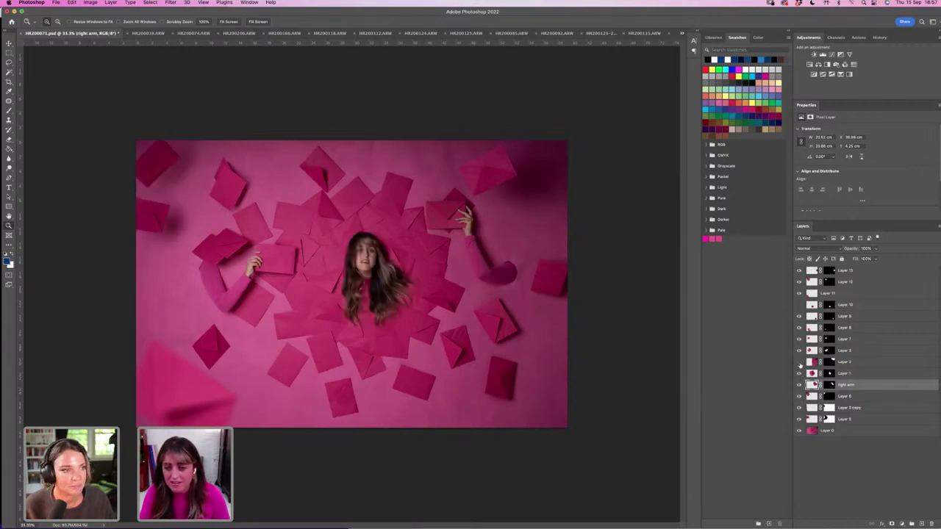
{"action": "left_click", "coordinate": [799, 362]}
{"action": "left_click", "coordinate": [799, 359]}
{"action": "left_click", "coordinate": [799, 351]}
{"action": "left_click", "coordinate": [799, 352]}
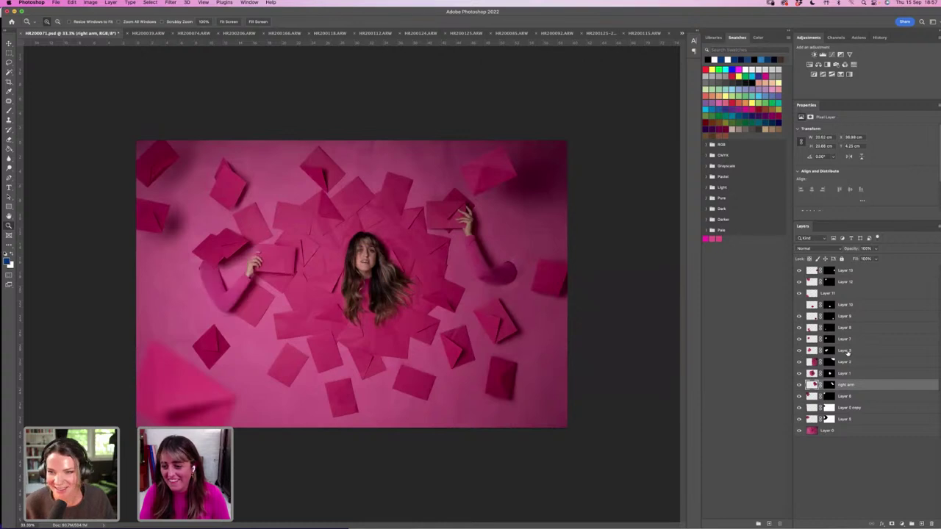
{"action": "double_click", "coordinate": [845, 350]}
{"action": "type", "text": "left"}
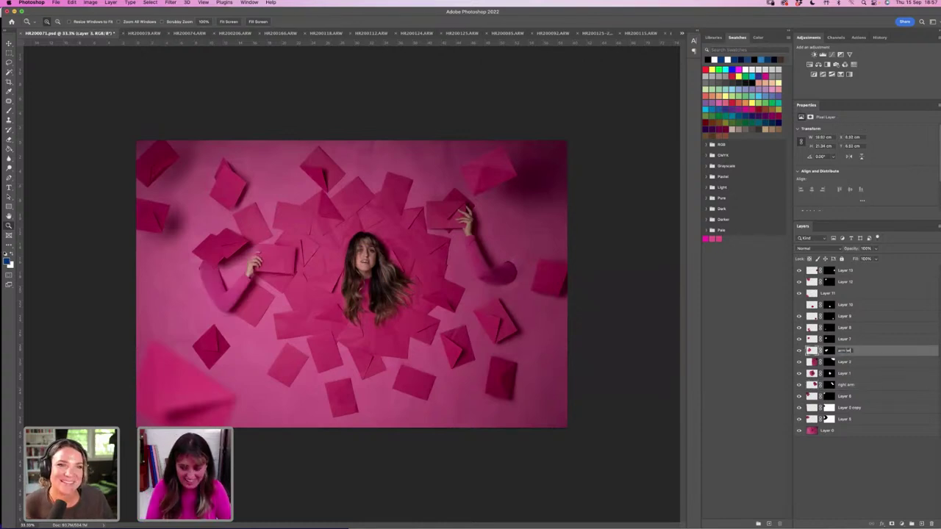
{"action": "type", "text": "t"}
{"action": "key", "text": "Return"}
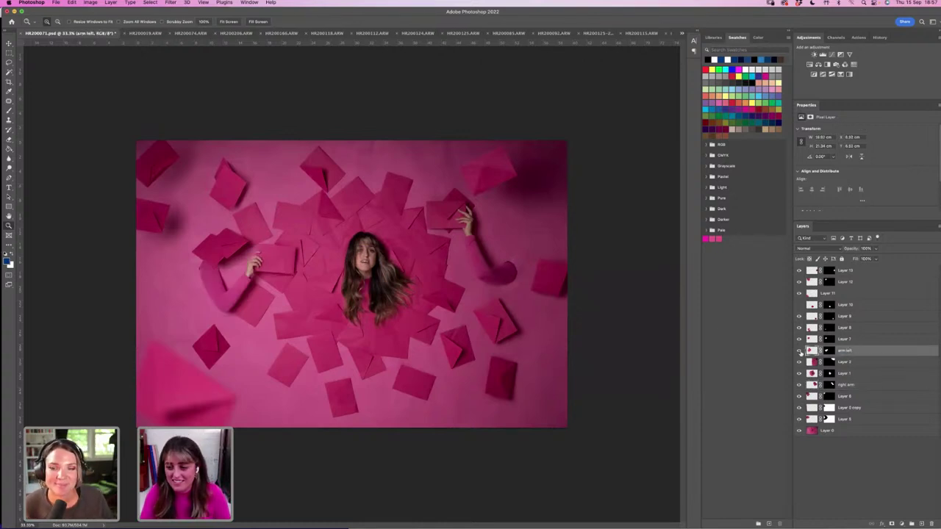
{"action": "left_click", "coordinate": [799, 350]}
{"action": "left_click", "coordinate": [799, 384]}
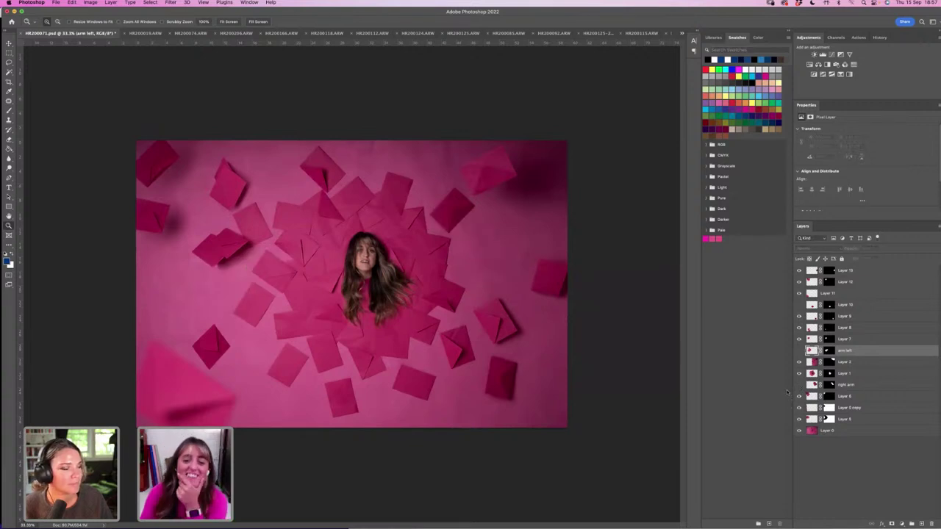
{"action": "left_click", "coordinate": [799, 351]}
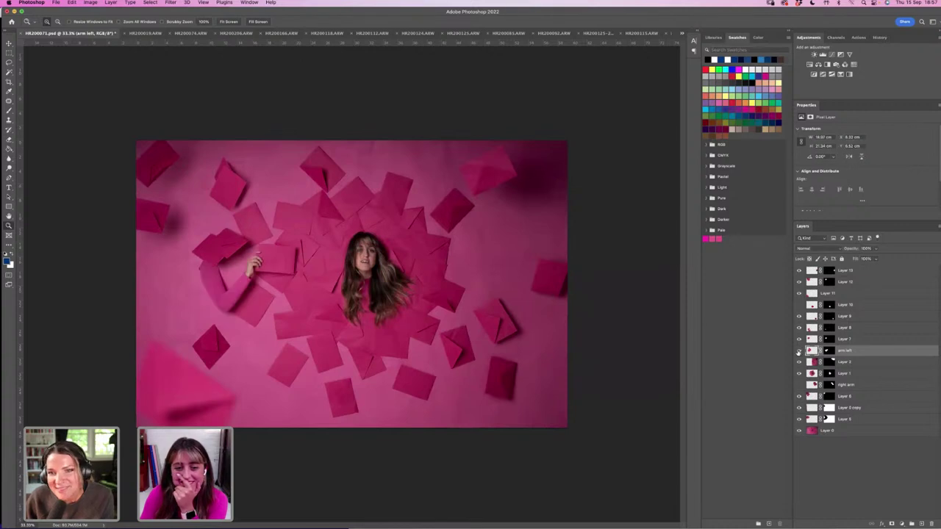
{"action": "left_click", "coordinate": [799, 350]}
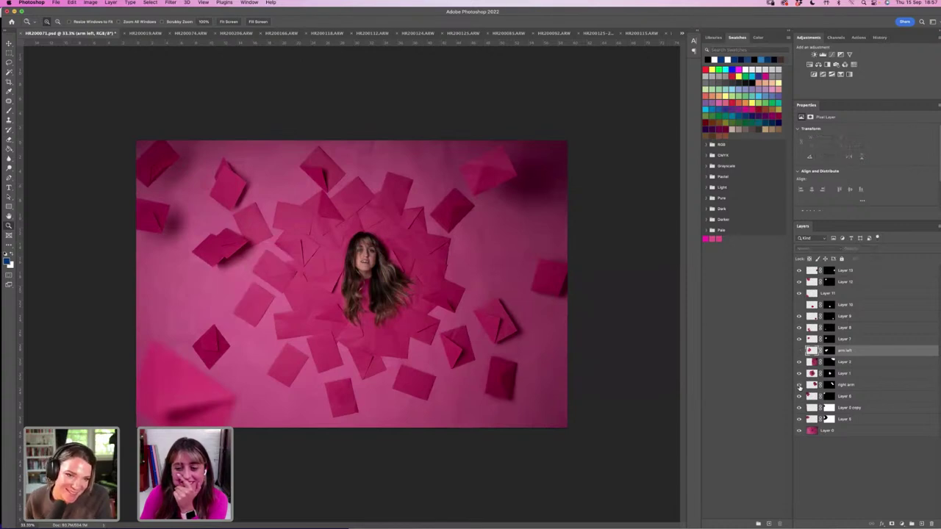
{"action": "left_click", "coordinate": [799, 385]}
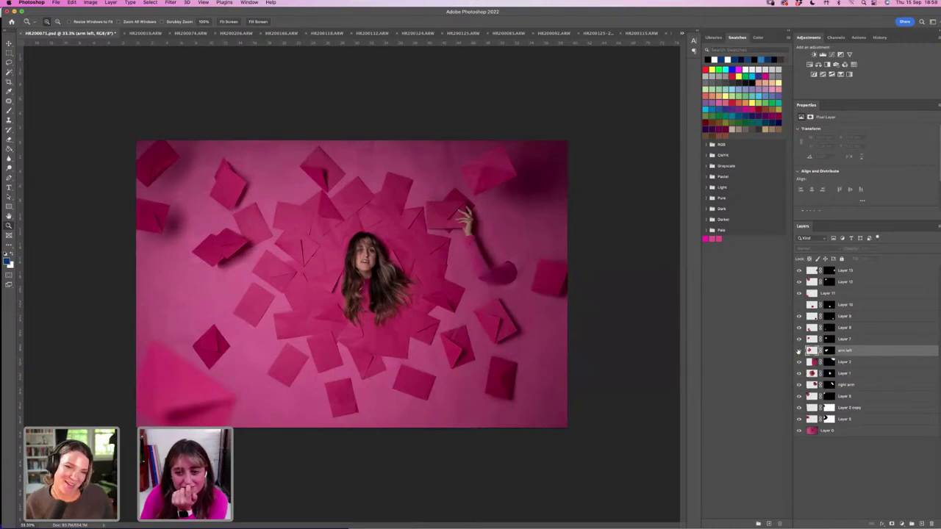
{"action": "left_click", "coordinate": [799, 351]}
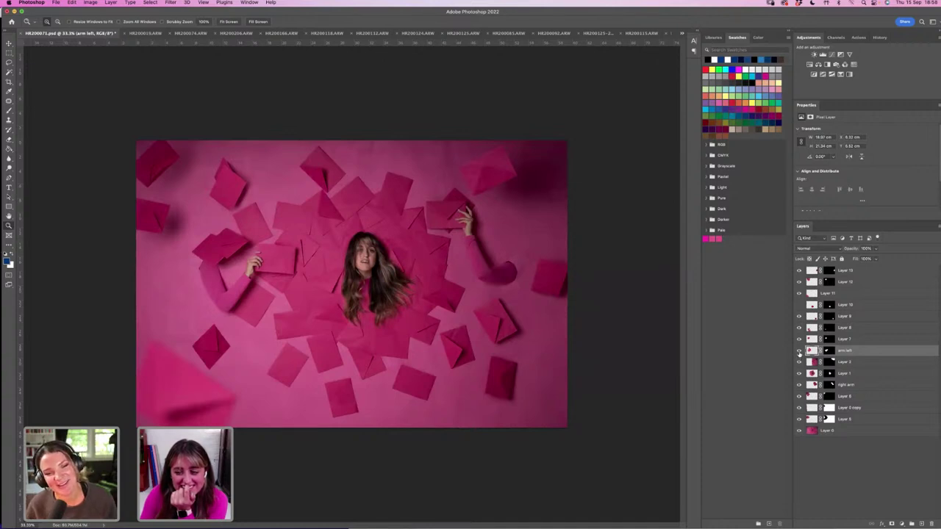
{"action": "left_click", "coordinate": [799, 352]}
{"action": "left_click", "coordinate": [799, 385]}
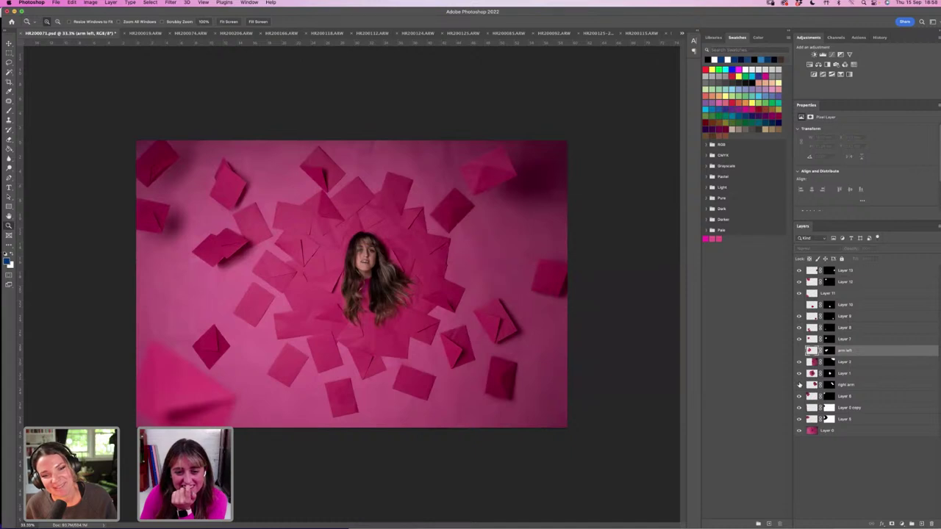
{"action": "left_click", "coordinate": [800, 385]}
{"action": "left_click", "coordinate": [799, 351]}
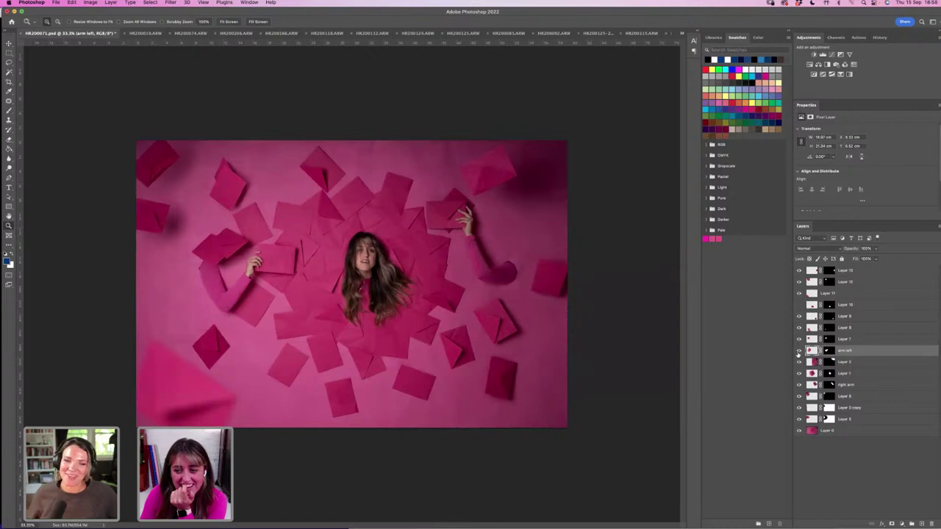
{"action": "left_click", "coordinate": [799, 351]}
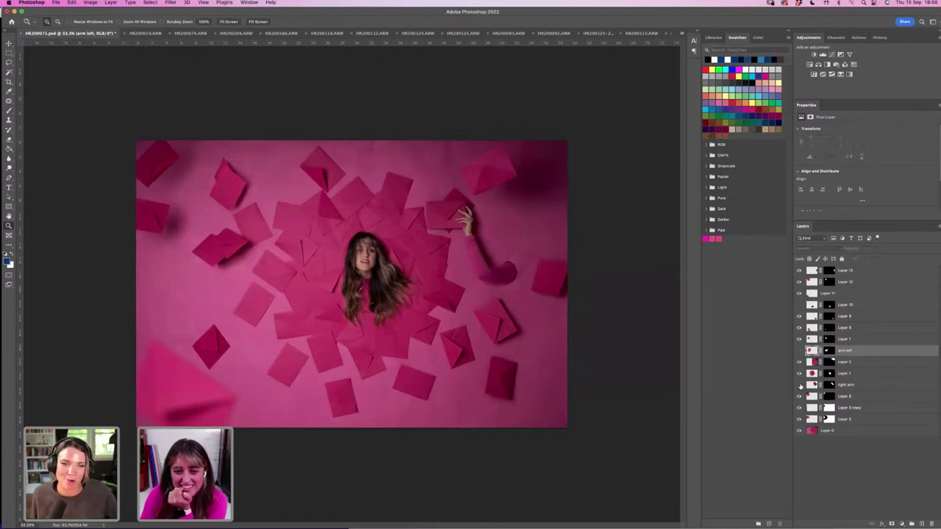
{"action": "left_click", "coordinate": [799, 384]}
{"action": "left_click", "coordinate": [800, 384]}
{"action": "left_click", "coordinate": [800, 384]}
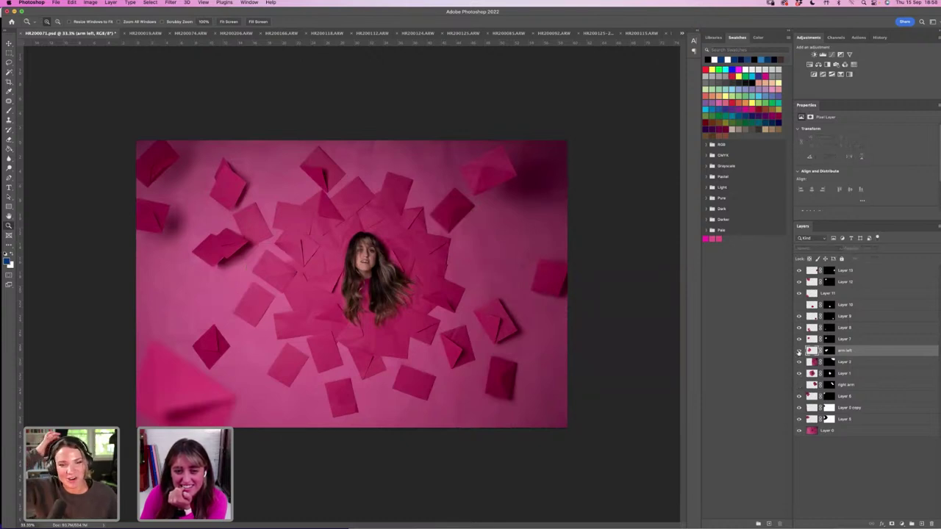
{"action": "left_click", "coordinate": [799, 352]}
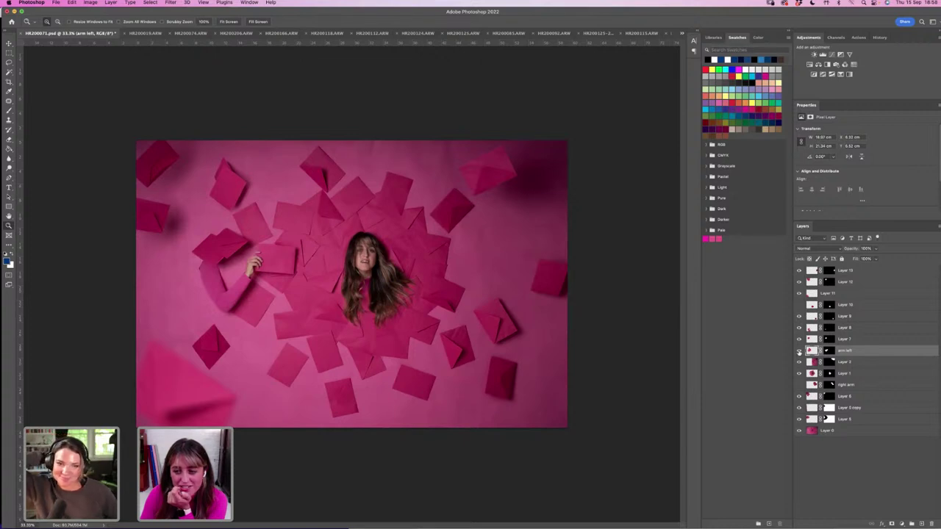
{"action": "left_click", "coordinate": [799, 352]}
{"action": "left_click", "coordinate": [799, 384]}
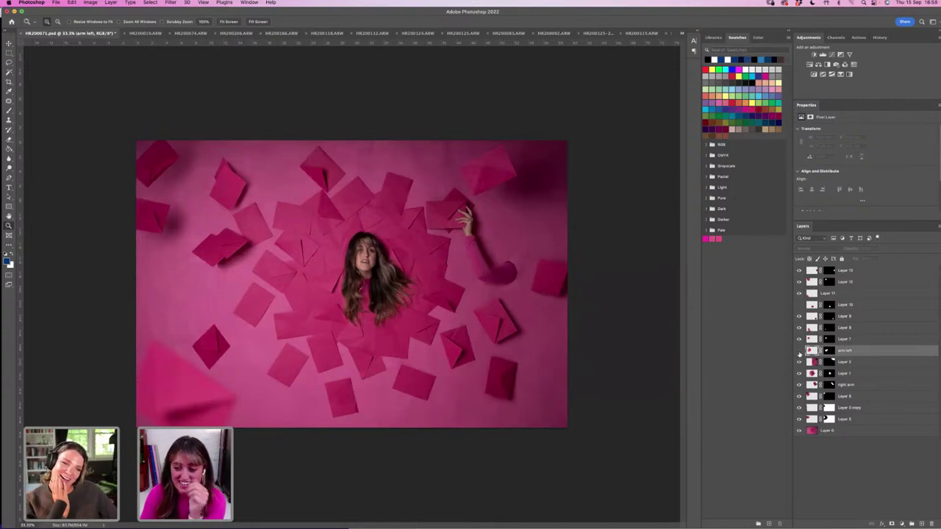
{"action": "left_click", "coordinate": [799, 384]}
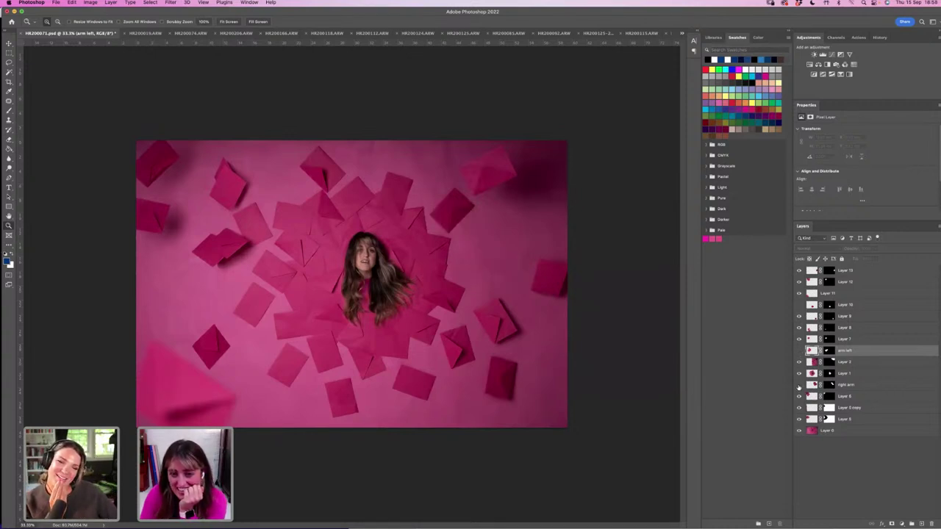
{"action": "left_click", "coordinate": [799, 384]}
{"action": "left_click", "coordinate": [799, 373]}
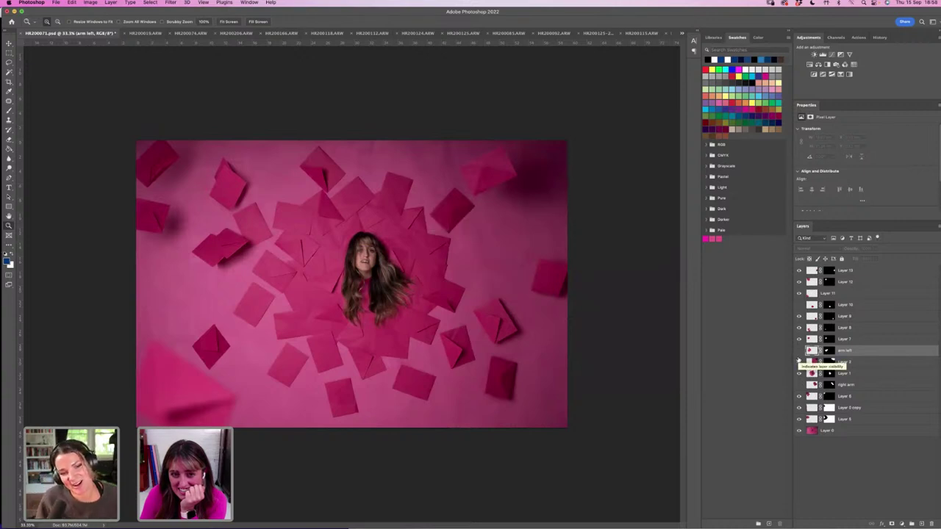
{"action": "left_click", "coordinate": [799, 351]}
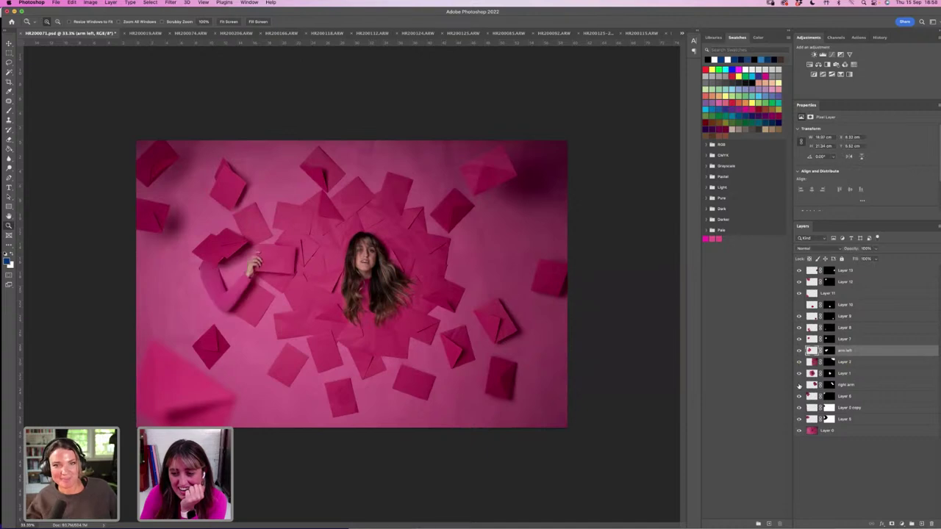
{"action": "left_click", "coordinate": [799, 385]}
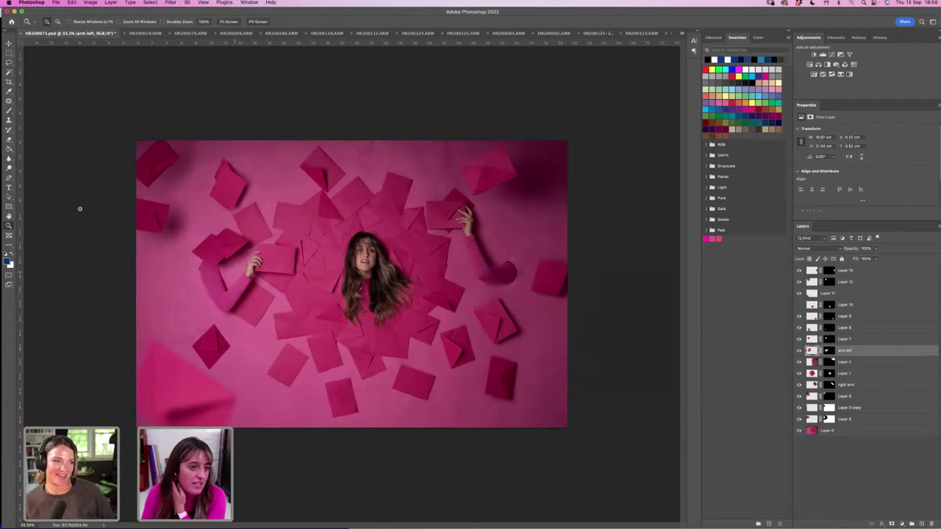
Zoom in on the woman and arms, fit and zoom out the composite, then switch to Bridge.
{"action": "left_click", "coordinate": [193, 283]}
{"action": "left_click", "coordinate": [162, 282]}
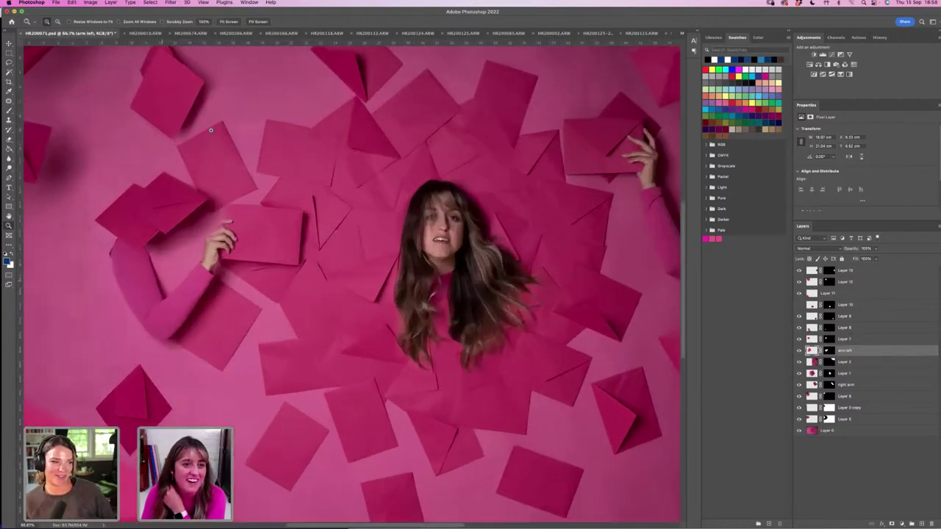
{"action": "left_click", "coordinate": [229, 21]}
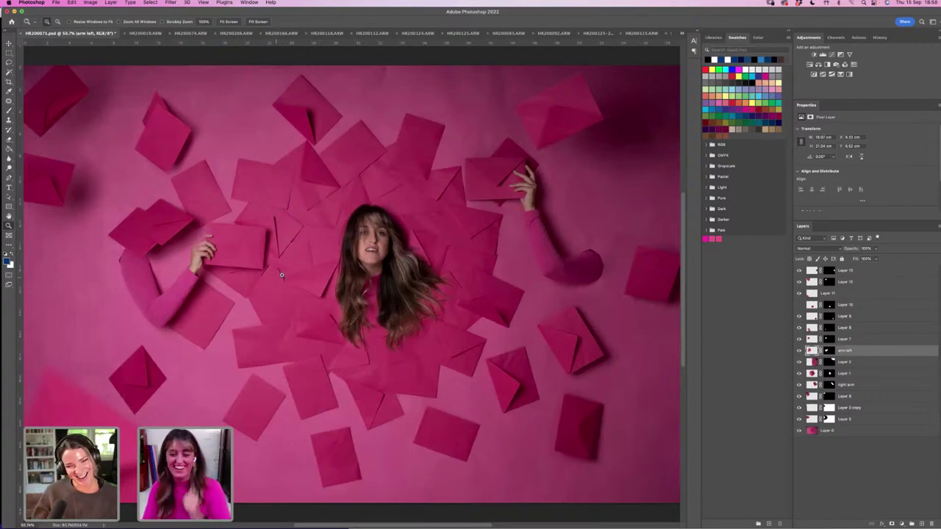
{"action": "left_click", "coordinate": [427, 275], "text": "alt"}
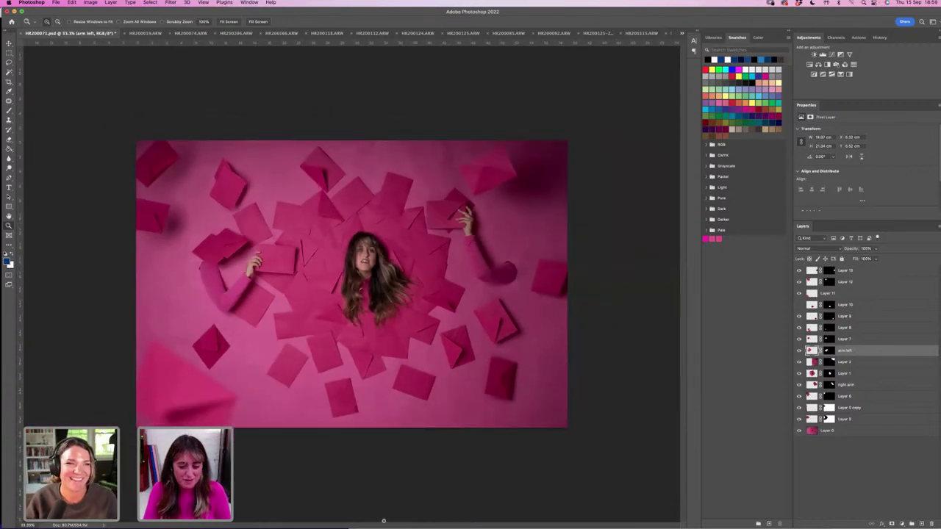
{"action": "left_click", "coordinate": [380, 509]}
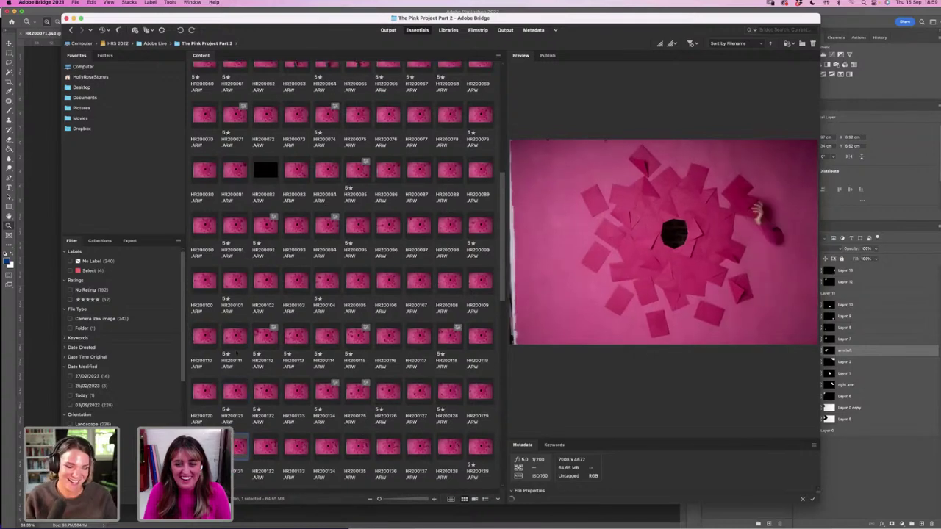
Step through the arm-reaching frames to land on HR200188, then return to Photoshop.
{"action": "key", "text": "Down"}
{"action": "key", "text": "Down"}
{"action": "key", "text": "Down"}
{"action": "key", "text": "Down"}
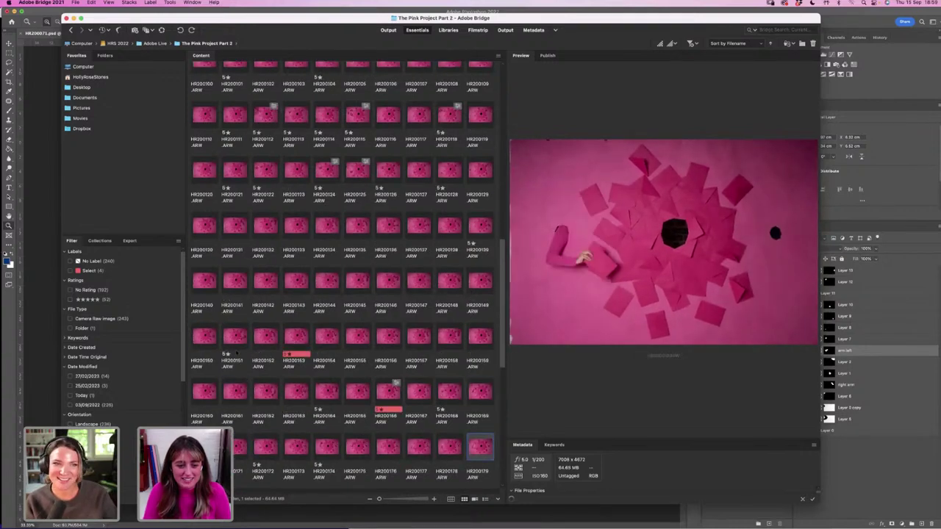
{"action": "key", "text": "Right"}
{"action": "key", "text": "Right"}
{"action": "key", "text": "Right"}
{"action": "key", "text": "Right"}
{"action": "key", "text": "Right"}
{"action": "key", "text": "Right"}
{"action": "key", "text": "Right"}
{"action": "key", "text": "Right"}
{"action": "key", "text": "Right"}
{"action": "key", "text": "Right"}
{"action": "key", "text": "Right"}
{"action": "key", "text": "Right"}
{"action": "key", "text": "Right"}
{"action": "key", "text": "Right"}
{"action": "key", "text": "Right"}
{"action": "key", "text": "Right"}
{"action": "key", "text": "Right"}
{"action": "key", "text": "Right"}
{"action": "key", "text": "Right"}
{"action": "key", "text": "Right"}
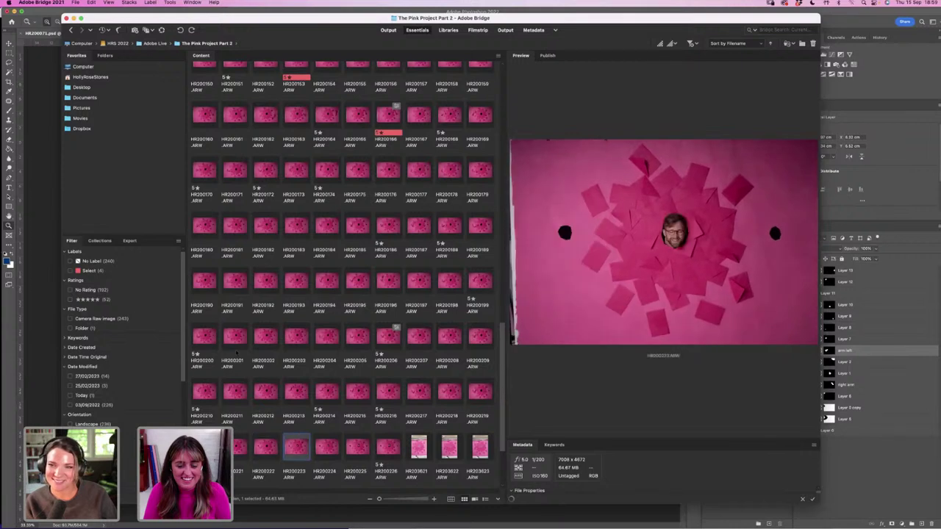
{"action": "key", "text": "Left"}
{"action": "key", "text": "Left"}
{"action": "key", "text": "Left"}
{"action": "key", "text": "Left"}
{"action": "key", "text": "Left"}
{"action": "key", "text": "Left"}
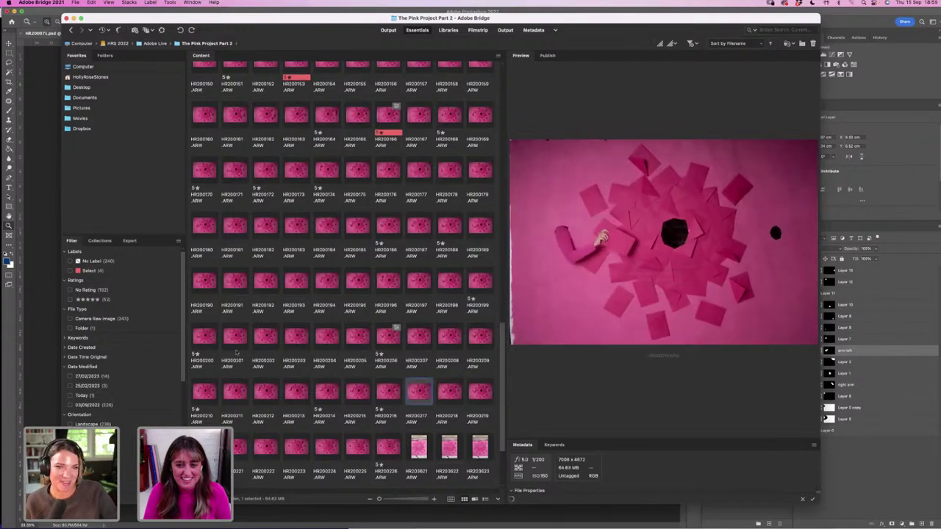
{"action": "key", "text": "Left"}
{"action": "key", "text": "Left"}
{"action": "key", "text": "Left"}
{"action": "key", "text": "Left"}
{"action": "key", "text": "Left"}
{"action": "key", "text": "Left"}
{"action": "key", "text": "Left"}
{"action": "key", "text": "Left"}
{"action": "key", "text": "Left"}
{"action": "key", "text": "Left"}
{"action": "key", "text": "Left"}
{"action": "key", "text": "Left"}
{"action": "key", "text": "Left"}
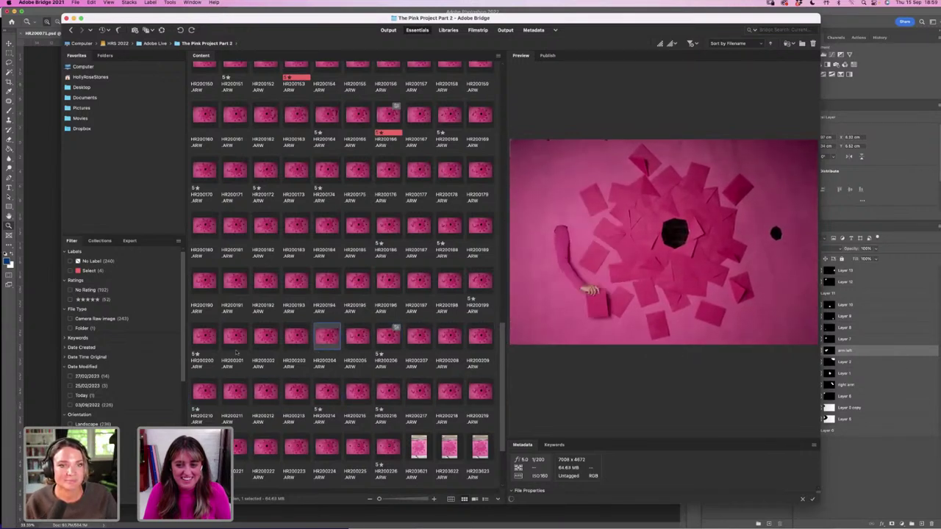
{"action": "key", "text": "Left"}
{"action": "key", "text": "Left"}
{"action": "key", "text": "Left"}
{"action": "key", "text": "Left"}
{"action": "key", "text": "Left"}
{"action": "key", "text": "Left"}
{"action": "key", "text": "Left"}
{"action": "key", "text": "Left"}
{"action": "key", "text": "Left"}
{"action": "key", "text": "Left"}
{"action": "key", "text": "Left"}
{"action": "key", "text": "Left"}
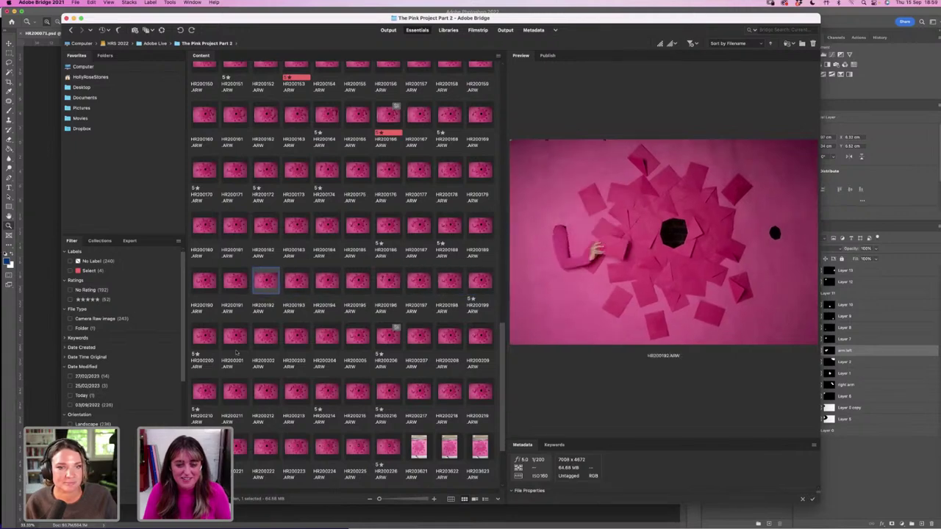
{"action": "key", "text": "Left"}
{"action": "key", "text": "Left"}
{"action": "key", "text": "Left"}
{"action": "key", "text": "Left"}
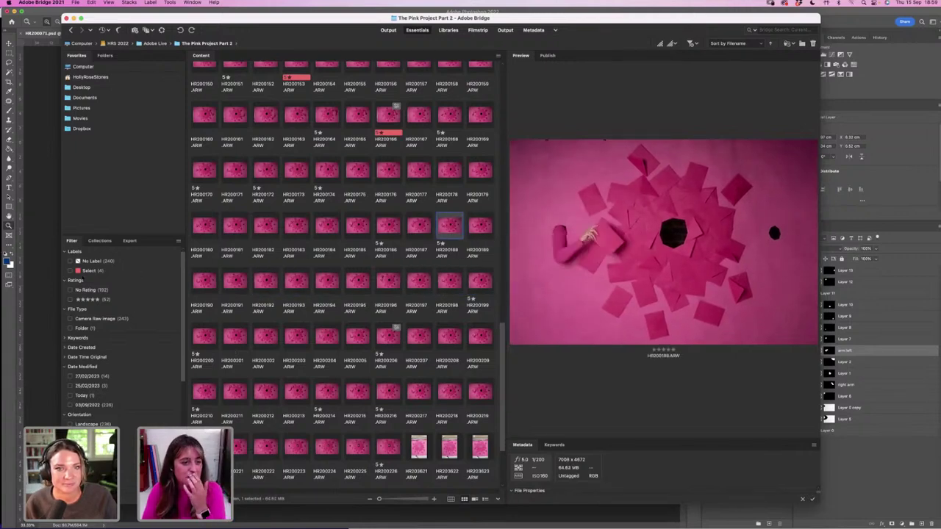
{"action": "key", "text": "super+Tab"}
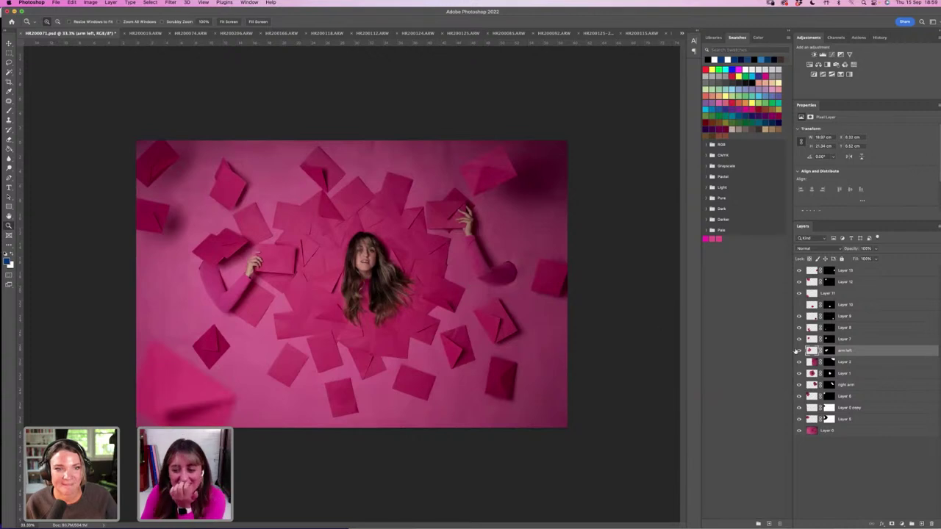
{"action": "left_click", "coordinate": [798, 351]}
{"action": "left_click", "coordinate": [799, 386]}
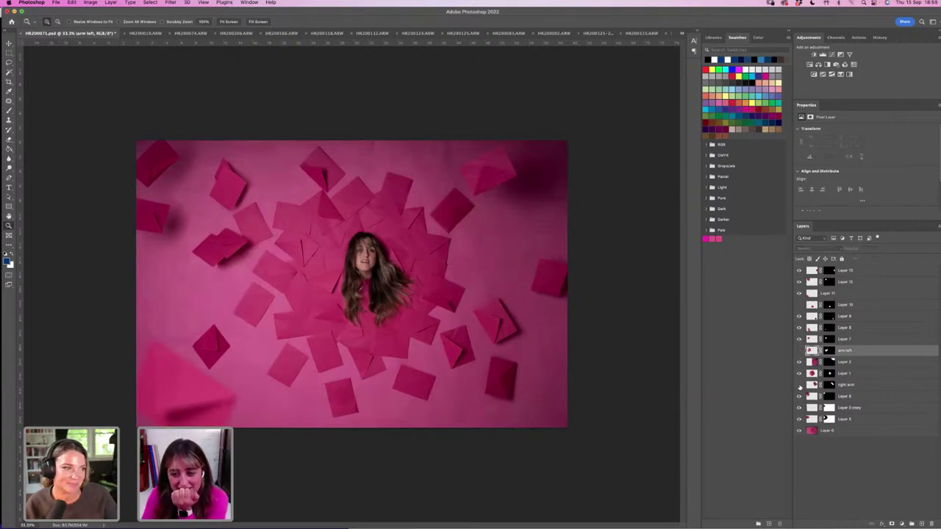
{"action": "left_click", "coordinate": [799, 385]}
{"action": "left_click", "coordinate": [799, 350]}
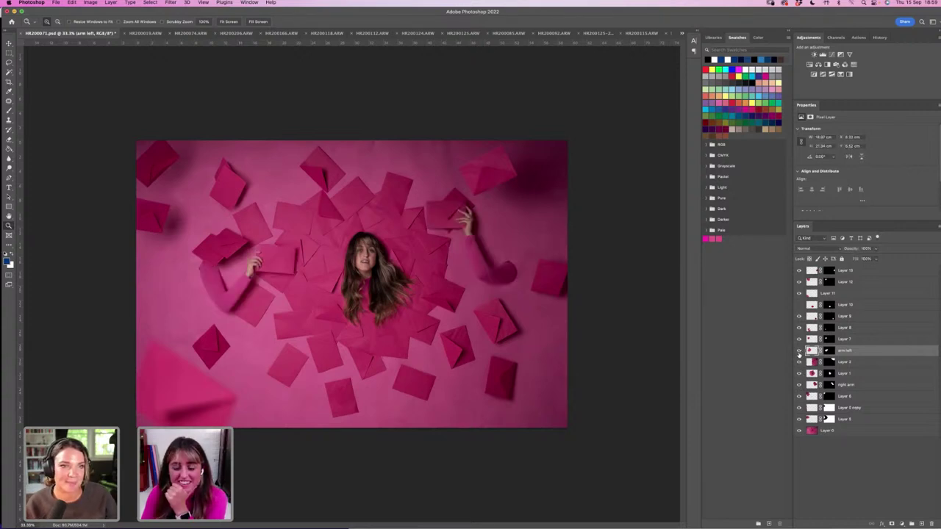
{"action": "left_click", "coordinate": [799, 352]}
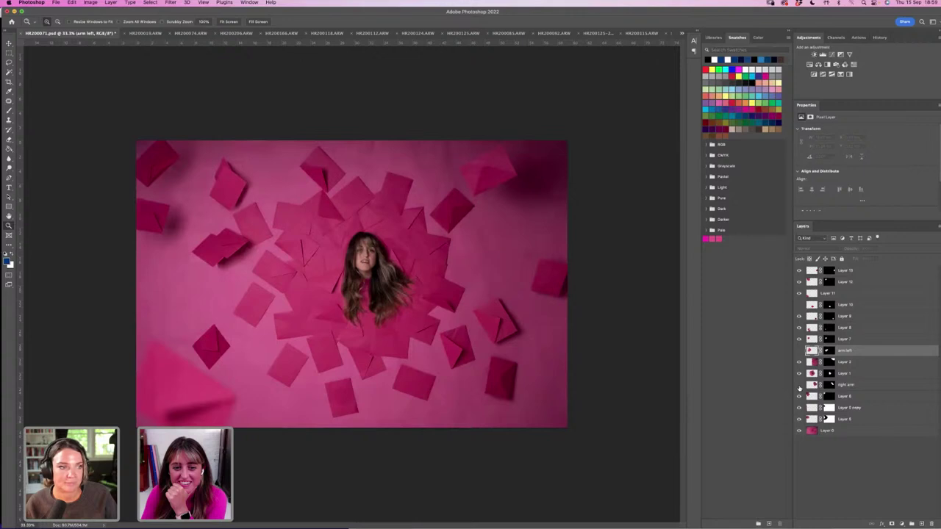
{"action": "left_click", "coordinate": [799, 384]}
{"action": "left_click", "coordinate": [799, 351]}
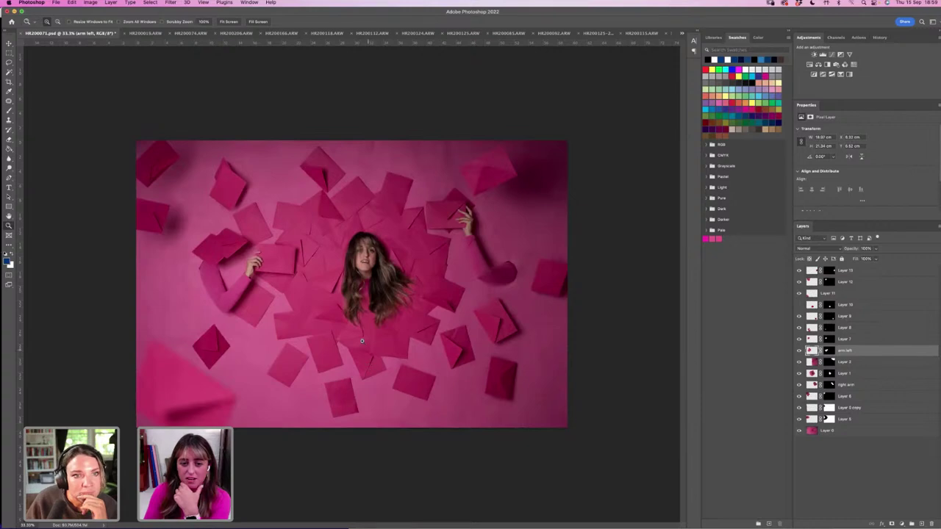
{"action": "left_click", "coordinate": [380, 510]}
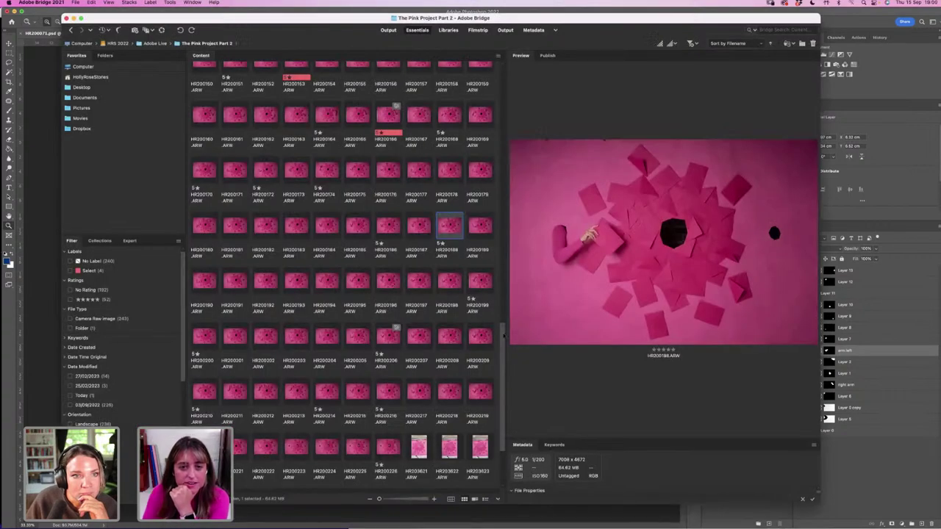
{"action": "left_click_drag", "start_coordinate": [504, 334], "coordinate": [510, 263]}
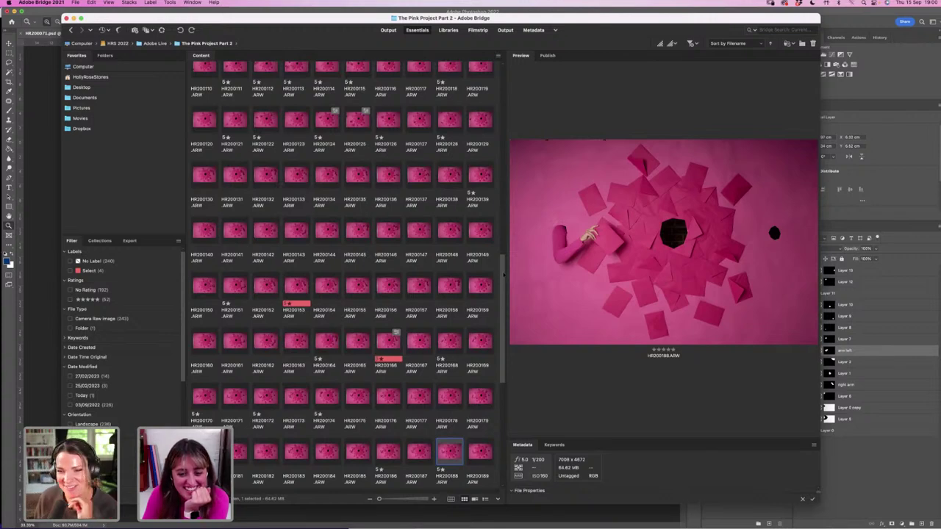
{"action": "mouse_move", "coordinate": [503, 274]}
{"action": "left_mouse_down"}
{"action": "mouse_move", "coordinate": [503, 234]}
{"action": "mouse_move", "coordinate": [505, 271]}
{"action": "left_mouse_up"}
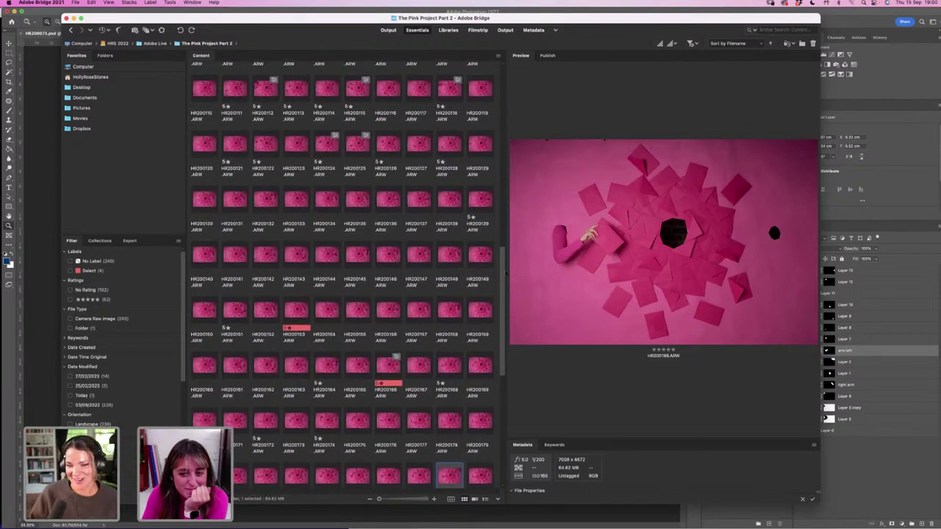
{"action": "left_click", "coordinate": [45, 289]}
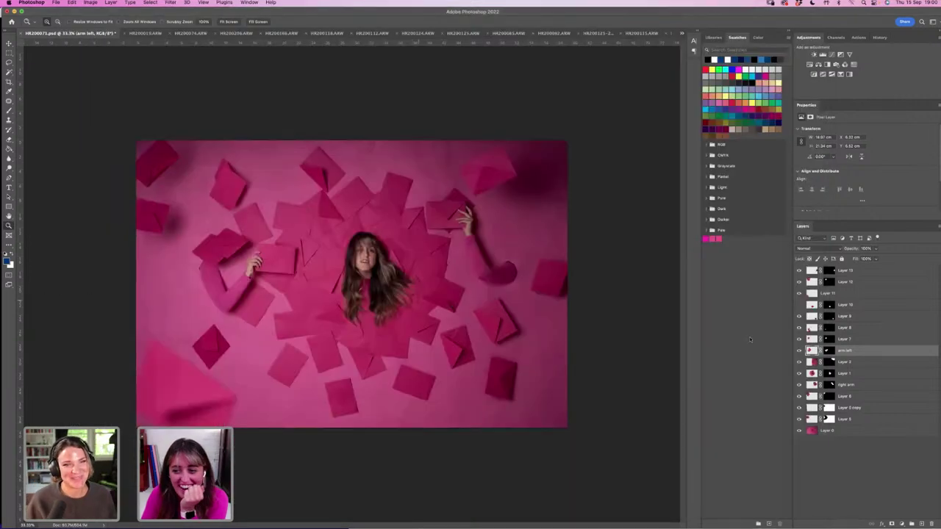
{"action": "left_click", "coordinate": [799, 351]}
{"action": "left_click", "coordinate": [799, 351]}
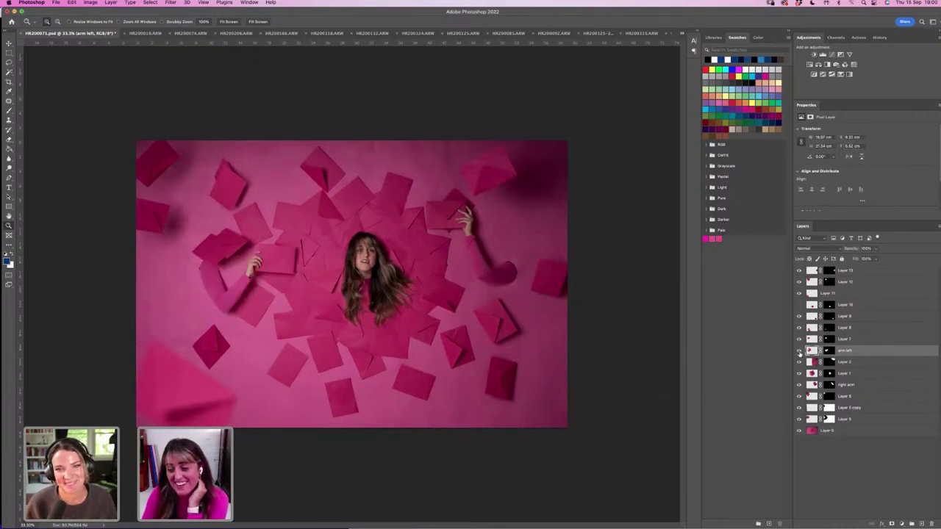
{"action": "left_click", "coordinate": [799, 351]}
{"action": "left_click", "coordinate": [799, 350]}
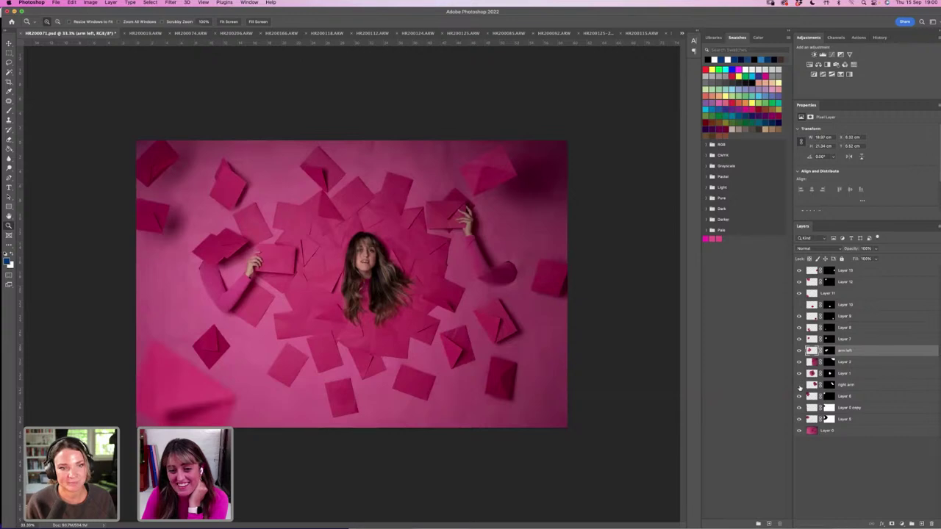
{"action": "left_click", "coordinate": [799, 385]}
{"action": "left_click", "coordinate": [799, 384]}
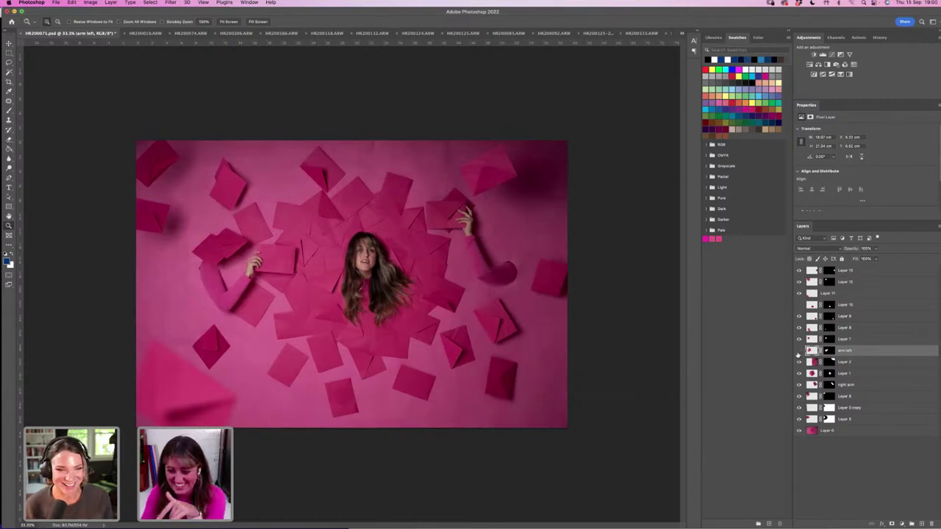
{"action": "left_click", "coordinate": [799, 351]}
{"action": "left_click", "coordinate": [798, 351]}
{"action": "left_click", "coordinate": [799, 385]}
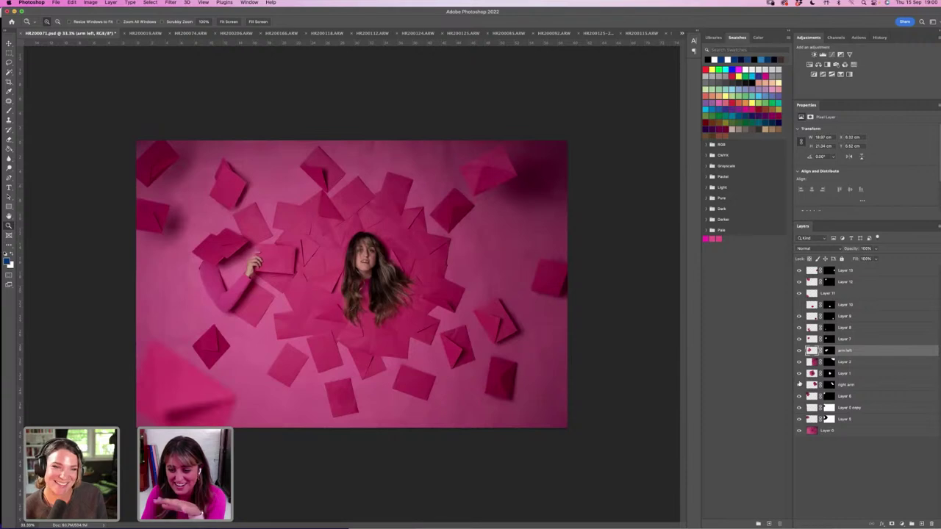
{"action": "left_click", "coordinate": [798, 385]}
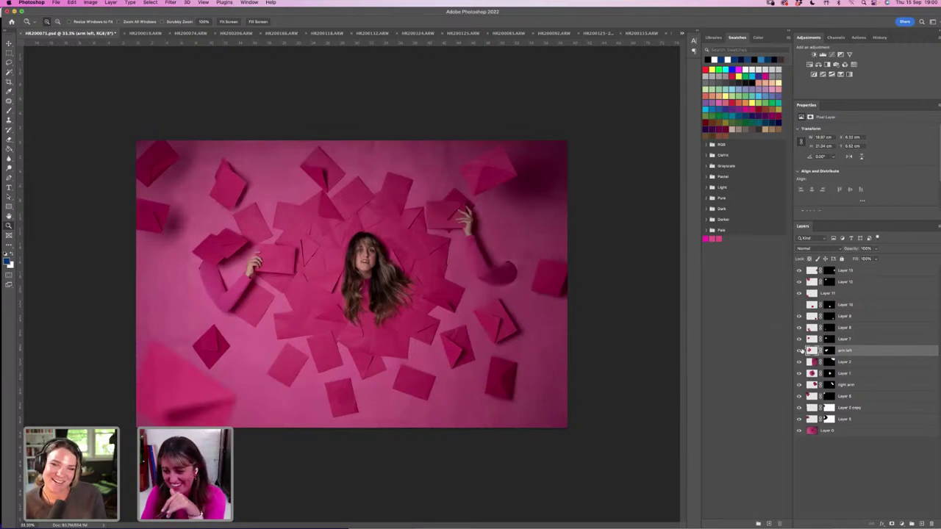
{"action": "left_click", "coordinate": [799, 351]}
{"action": "left_click", "coordinate": [799, 350]}
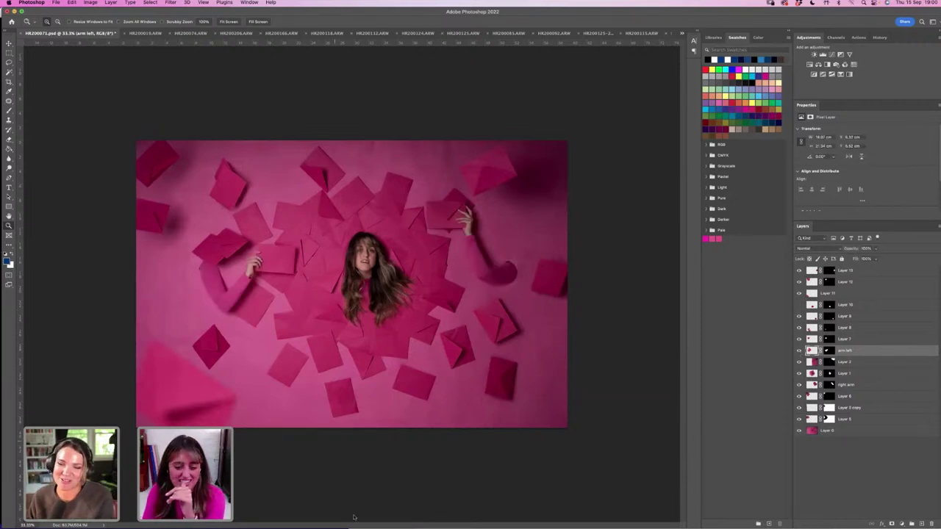
{"action": "mouse_move", "coordinate": [356, 519]}
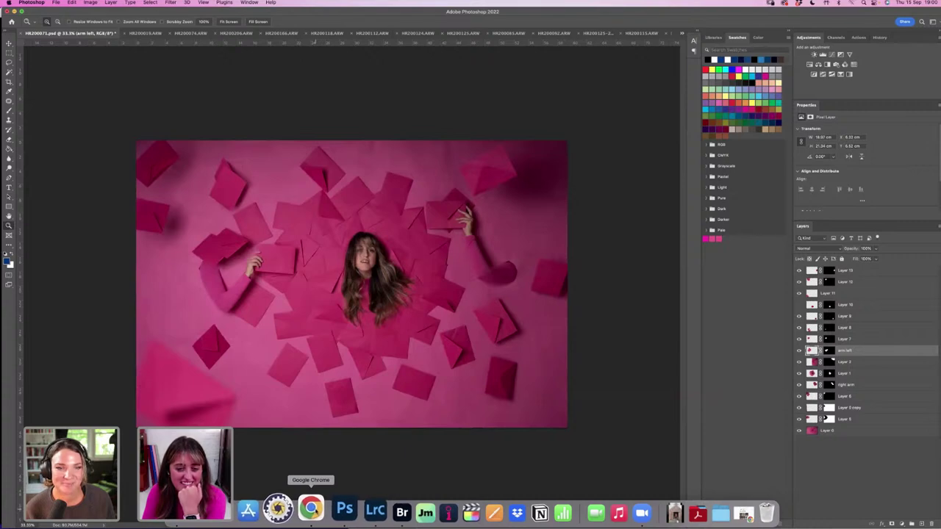
{"action": "left_click", "coordinate": [382, 511]}
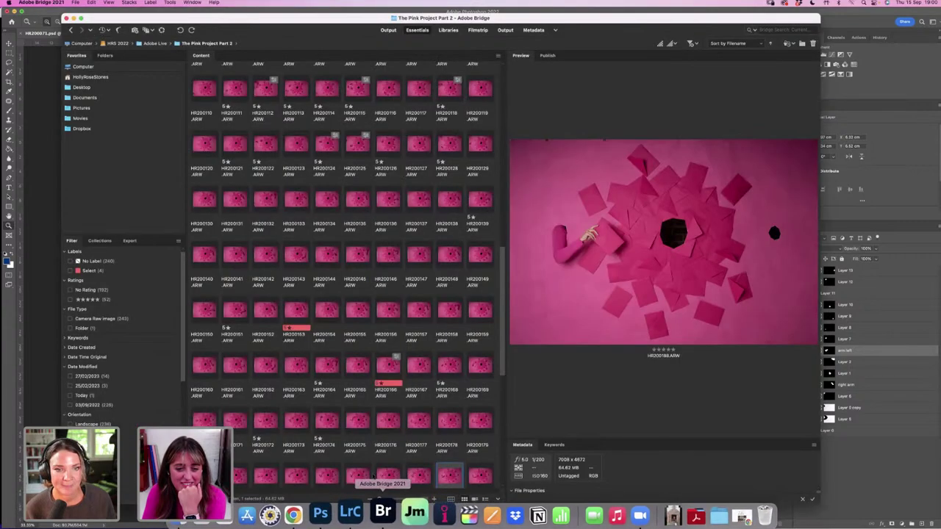
{"action": "scroll", "coordinate": [495, 402], "scroll_direction": "down", "scroll_amount": 5}
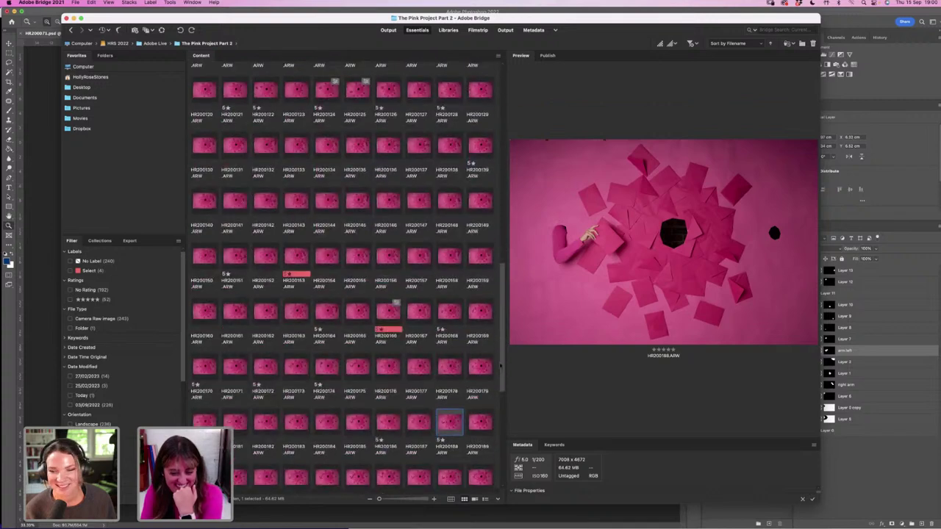
{"action": "scroll", "coordinate": [495, 402], "scroll_direction": "down", "scroll_amount": 3}
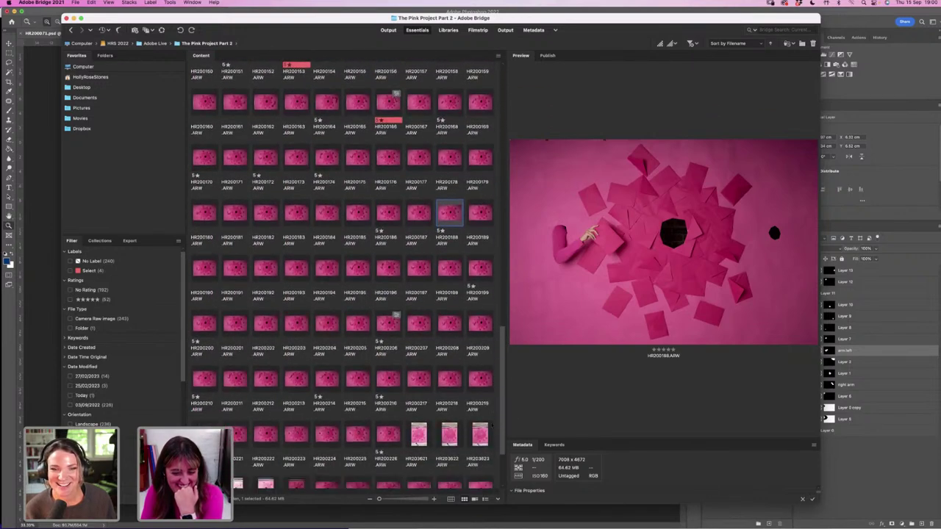
{"action": "scroll", "coordinate": [360, 275], "scroll_direction": "up", "scroll_amount": 8}
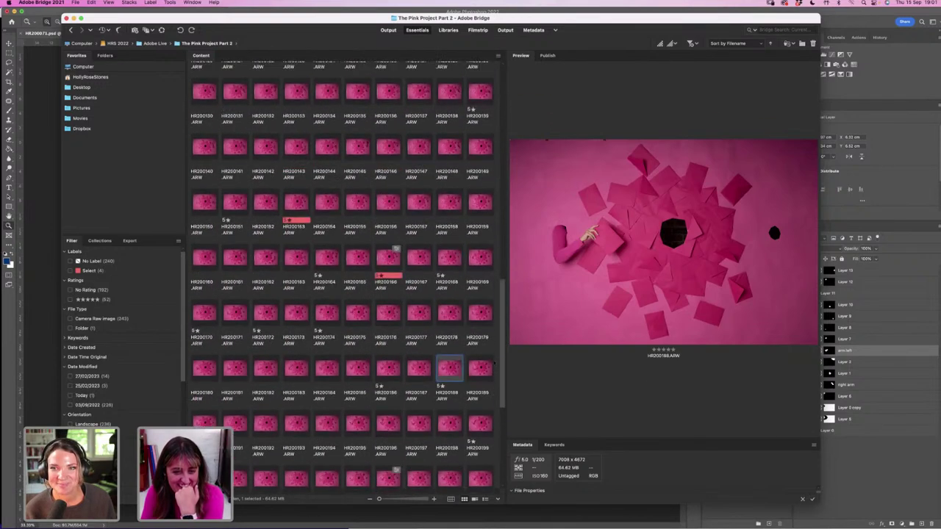
{"action": "left_click", "coordinate": [360, 275]}
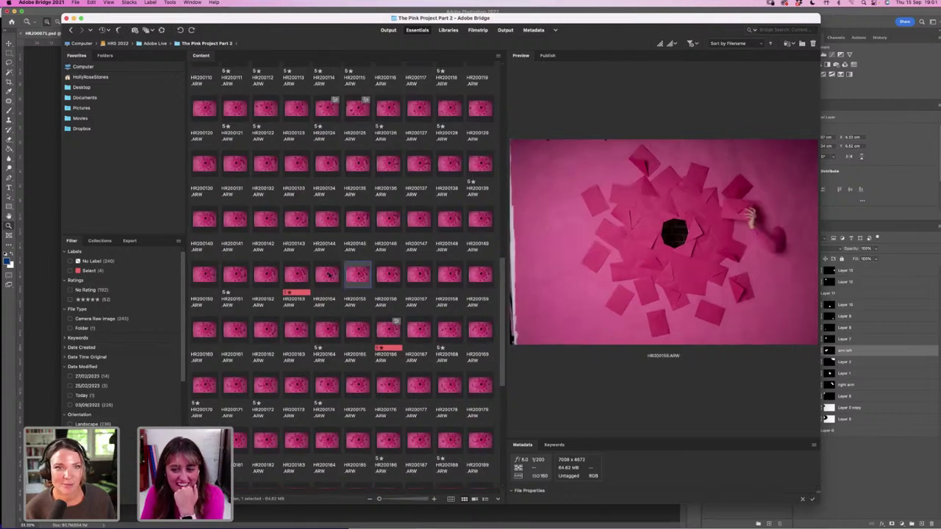
{"action": "key", "text": "Left"}
{"action": "left_click", "coordinate": [363, 211]}
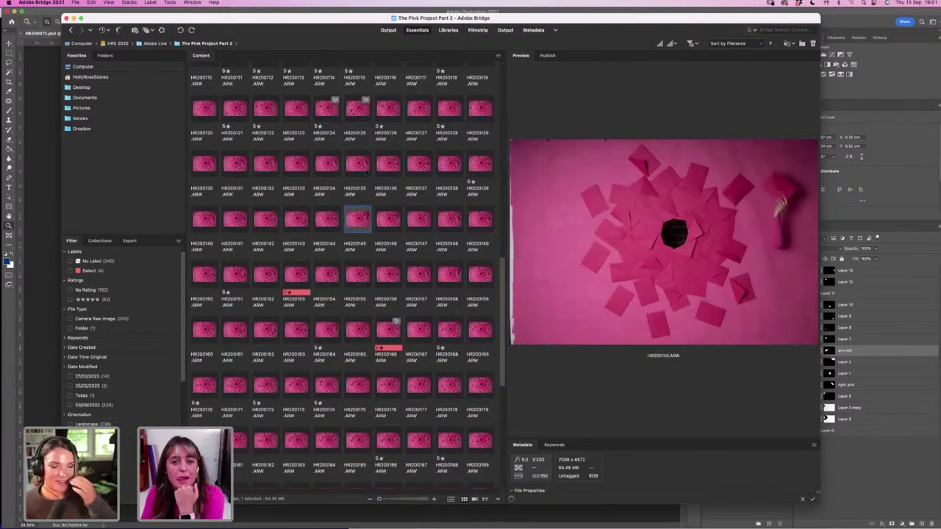
{"action": "left_click", "coordinate": [365, 169]}
{"action": "left_click", "coordinate": [399, 172]}
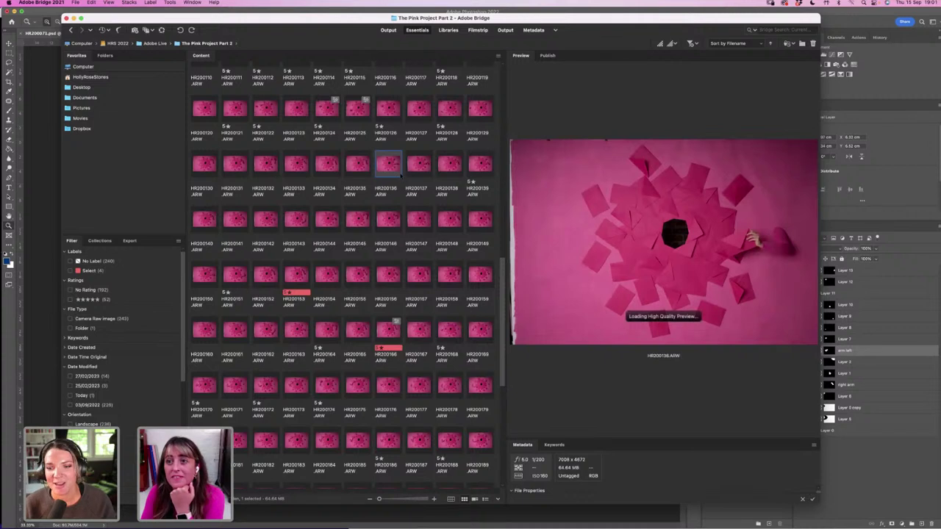
{"action": "key", "text": "Right"}
{"action": "key", "text": "Right"}
{"action": "key", "text": "Right"}
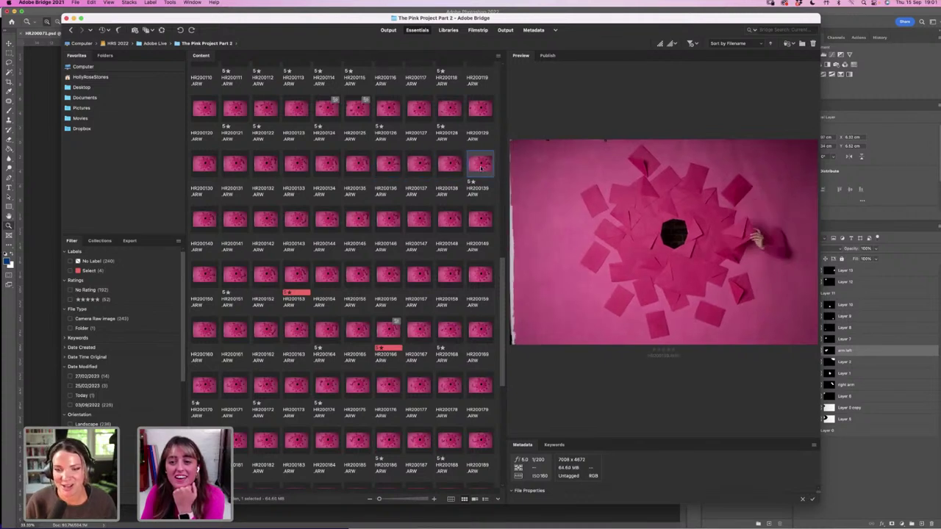
{"action": "scroll", "coordinate": [348, 275], "scroll_direction": "up", "scroll_amount": 2}
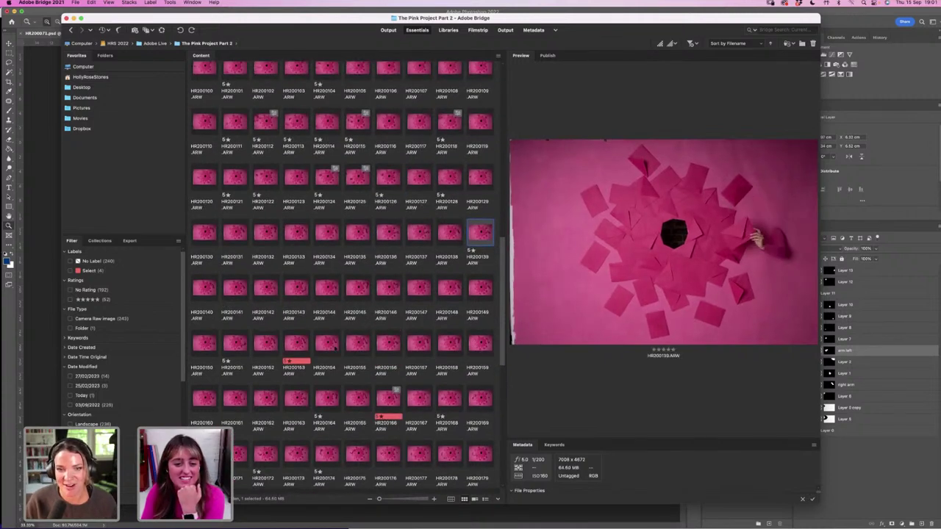
{"action": "left_click", "coordinate": [42, 304]}
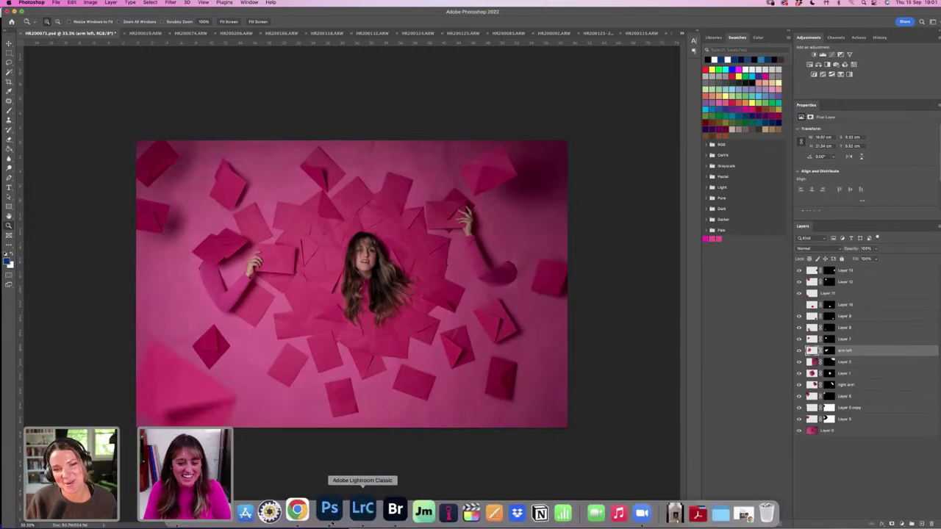
Bring the minimised Instagram profile window back in Chrome and move it to the top-left.
{"action": "left_click", "coordinate": [311, 508]}
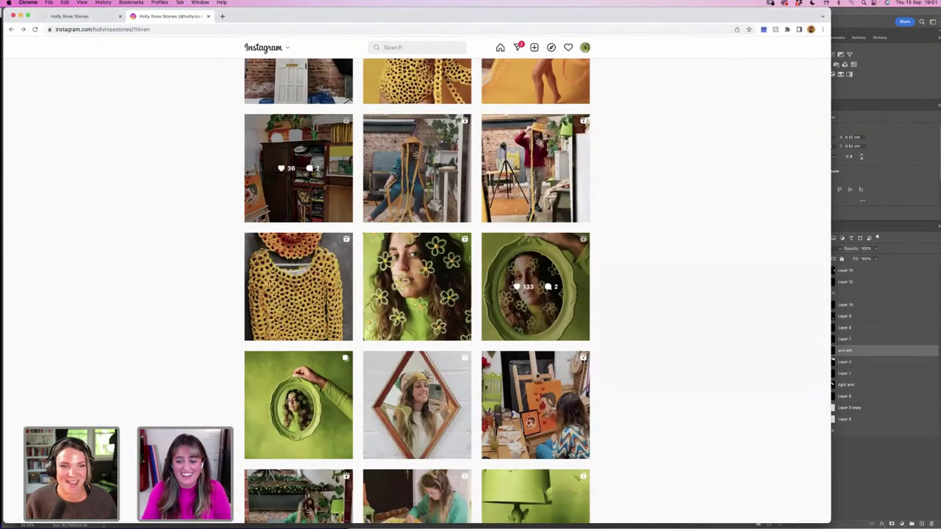
{"action": "mouse_move", "coordinate": [651, 515]}
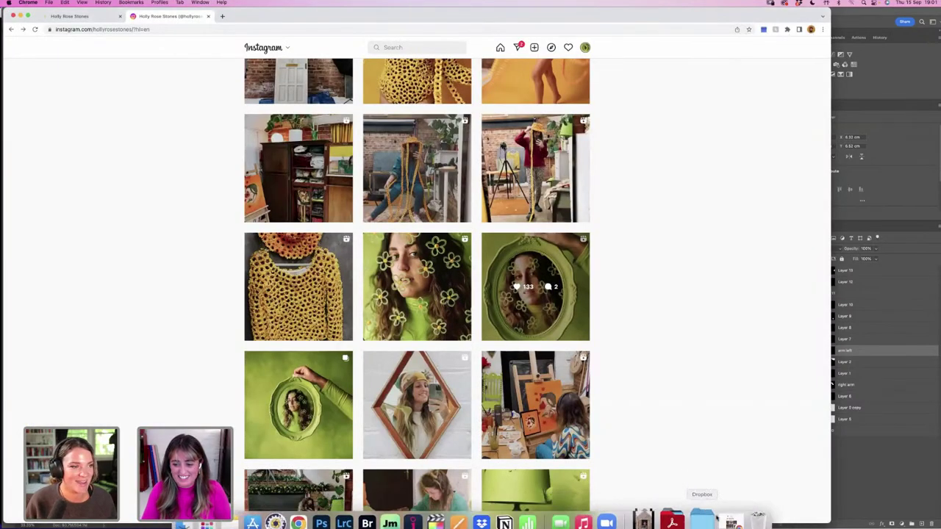
{"action": "left_click", "coordinate": [721, 511]}
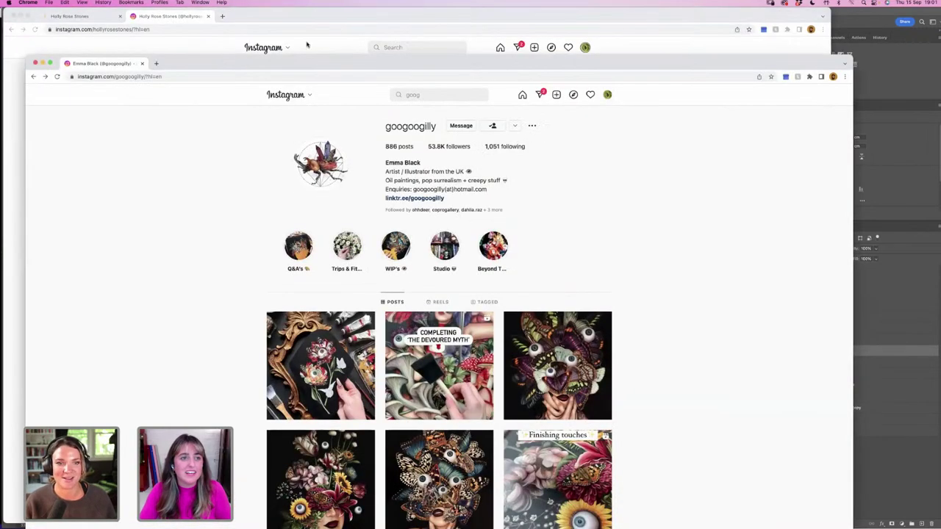
{"action": "left_click_drag", "start_coordinate": [309, 63], "coordinate": [292, 20]}
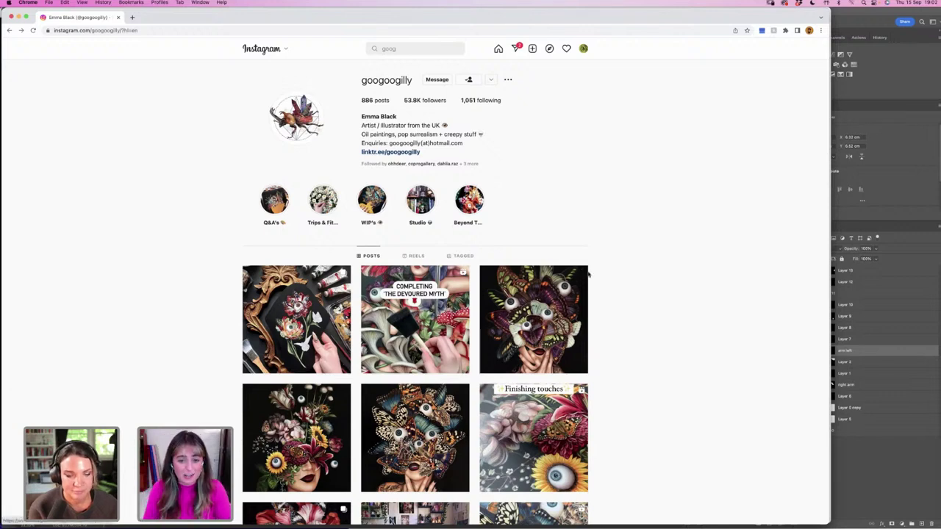
Scroll well down the illustrator's grid of floral eyeball artworks.
{"action": "scroll", "coordinate": [574, 339], "scroll_direction": "down", "scroll_amount": 1}
{"action": "scroll", "coordinate": [574, 339], "scroll_direction": "down", "scroll_amount": 4}
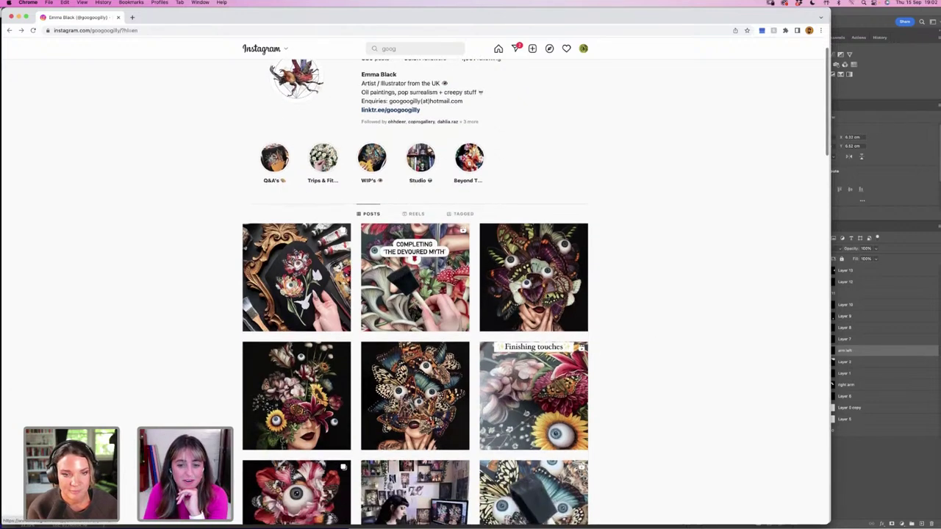
{"action": "scroll", "coordinate": [516, 211], "scroll_direction": "down", "scroll_amount": 1}
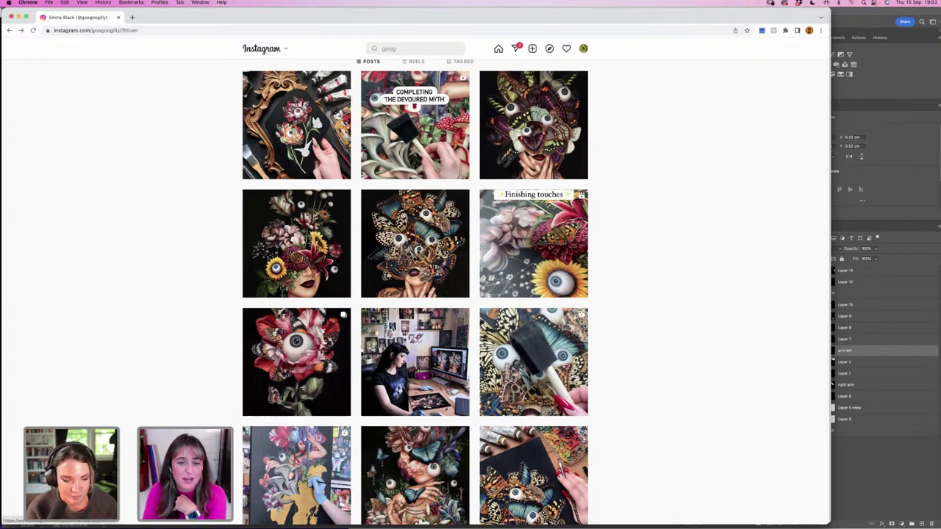
{"action": "scroll", "coordinate": [346, 282], "scroll_direction": "down", "scroll_amount": 2}
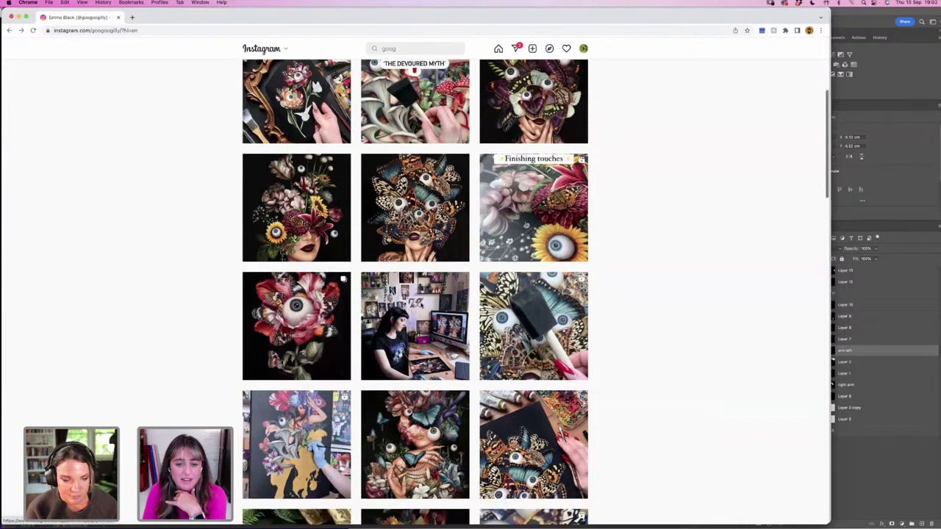
{"action": "scroll", "coordinate": [416, 293], "scroll_direction": "down", "scroll_amount": 5}
{"action": "scroll", "coordinate": [415, 293], "scroll_direction": "up", "scroll_amount": 4}
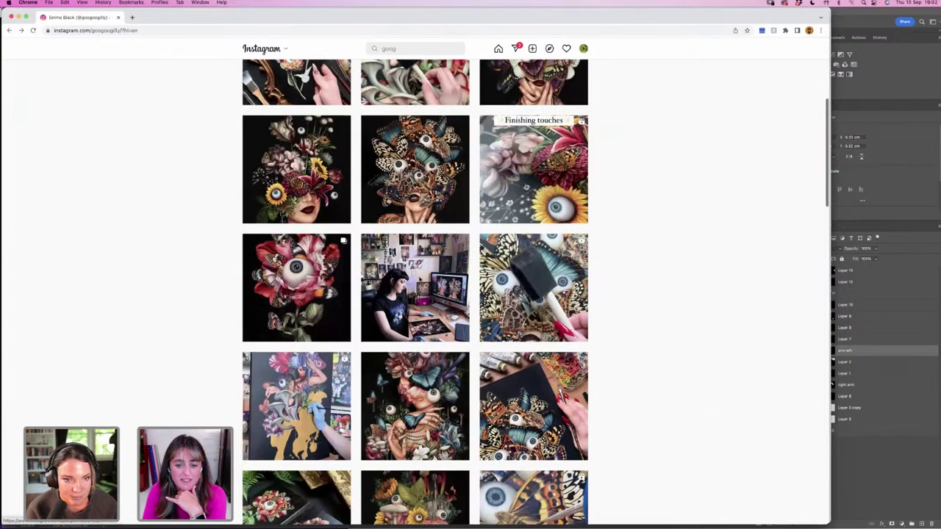
{"action": "scroll", "coordinate": [415, 292], "scroll_direction": "down", "scroll_amount": 2}
{"action": "scroll", "coordinate": [416, 293], "scroll_direction": "down", "scroll_amount": 10}
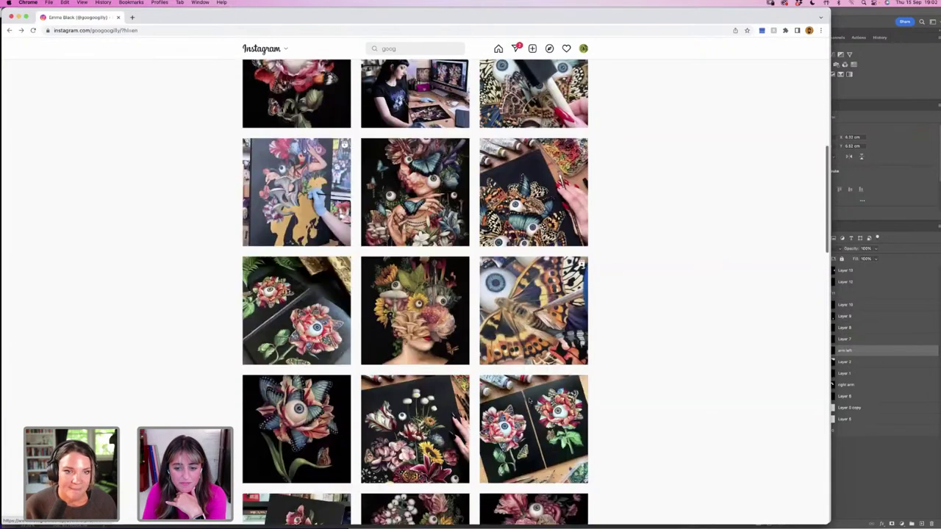
{"action": "scroll", "coordinate": [415, 293], "scroll_direction": "down", "scroll_amount": 1}
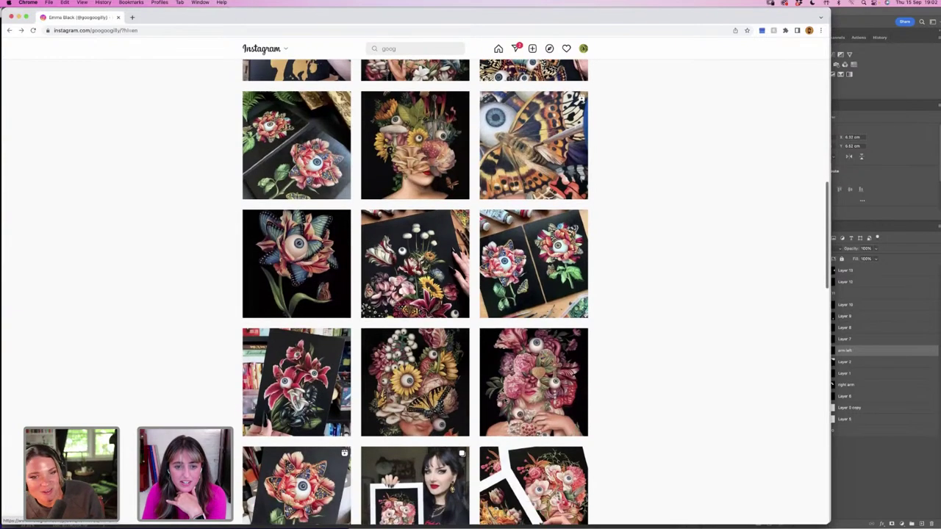
{"action": "scroll", "coordinate": [415, 293], "scroll_direction": "down", "scroll_amount": 3}
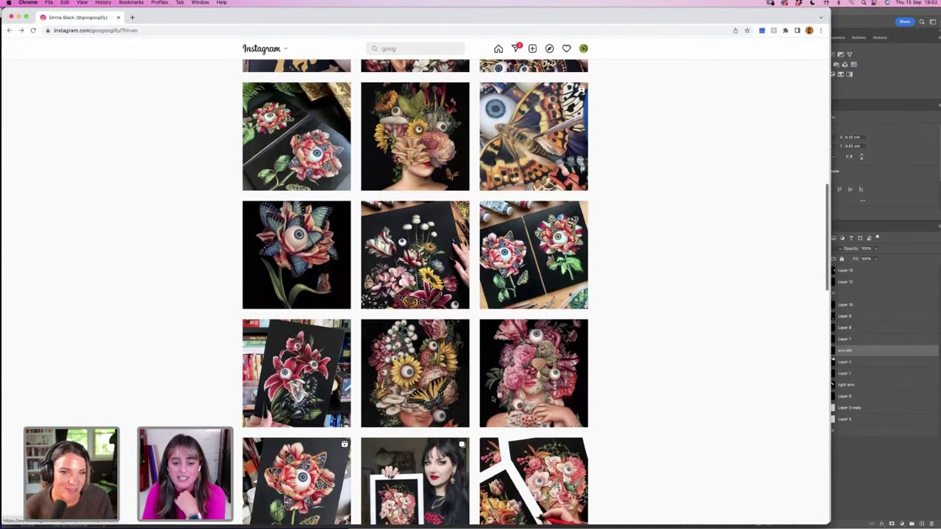
{"action": "left_click", "coordinate": [422, 316]}
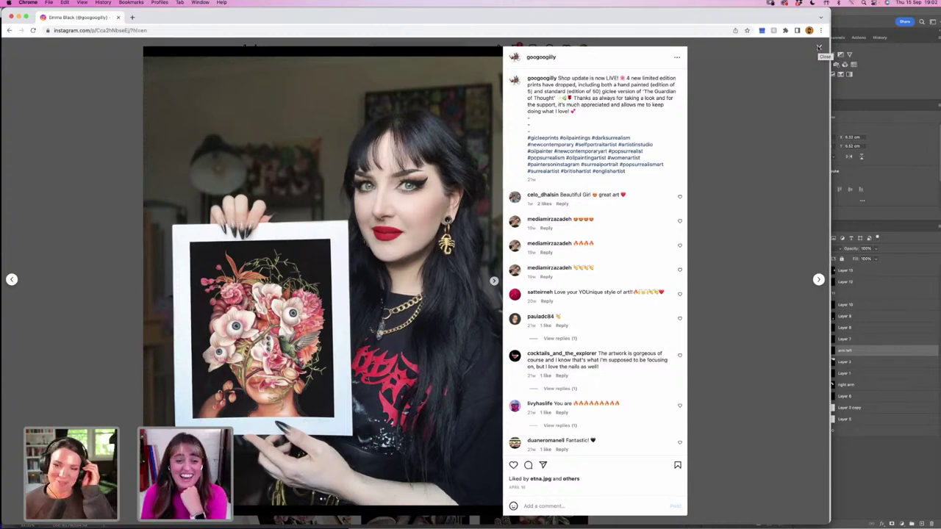
{"action": "key", "text": "Escape"}
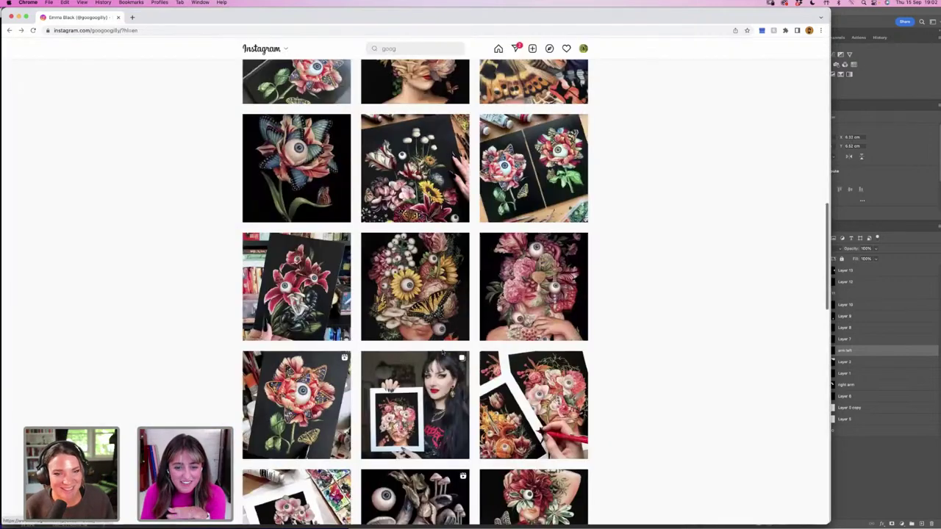
{"action": "scroll", "coordinate": [414, 294], "scroll_direction": "down", "scroll_amount": 5}
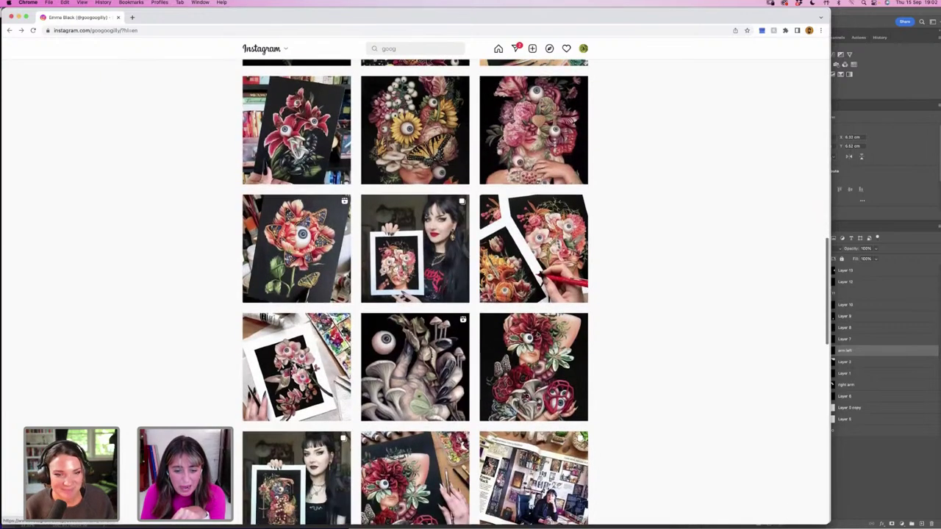
{"action": "scroll", "coordinate": [482, 345], "scroll_direction": "down", "scroll_amount": 3}
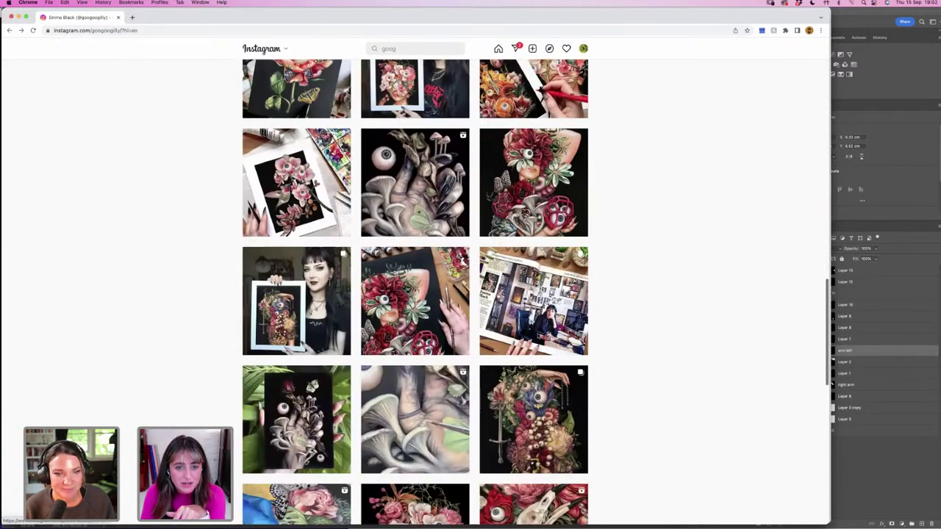
{"action": "scroll", "coordinate": [483, 345], "scroll_direction": "up", "scroll_amount": 2}
{"action": "scroll", "coordinate": [483, 344], "scroll_direction": "up", "scroll_amount": 4}
{"action": "scroll", "coordinate": [416, 294], "scroll_direction": "up", "scroll_amount": 3}
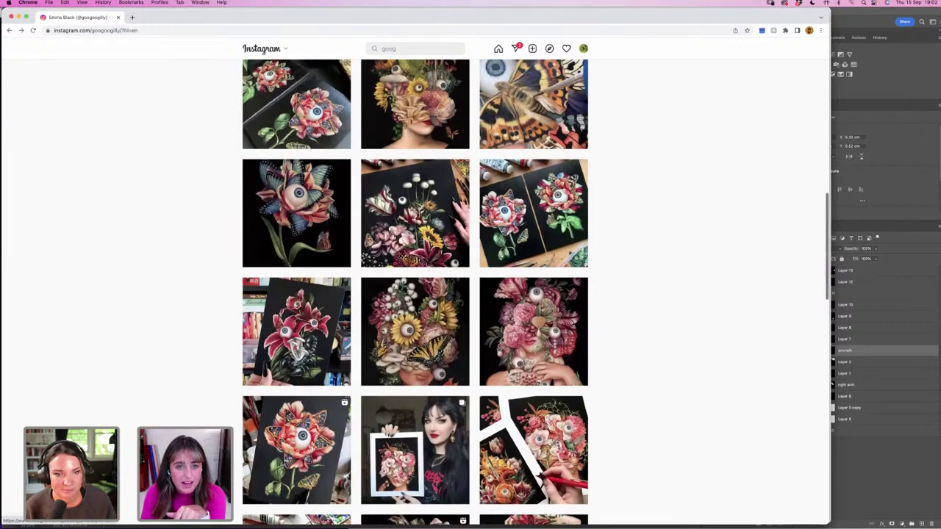
{"action": "scroll", "coordinate": [415, 294], "scroll_direction": "up", "scroll_amount": 3}
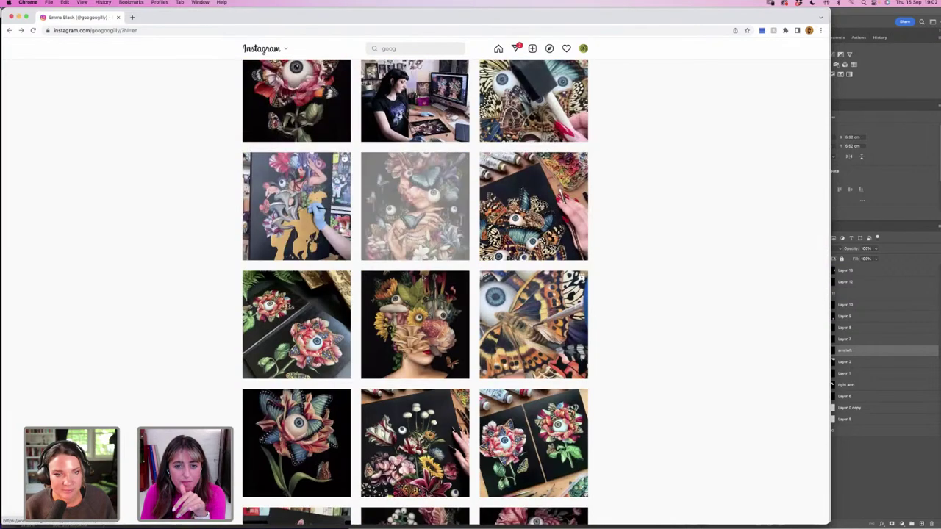
{"action": "left_click", "coordinate": [428, 231]}
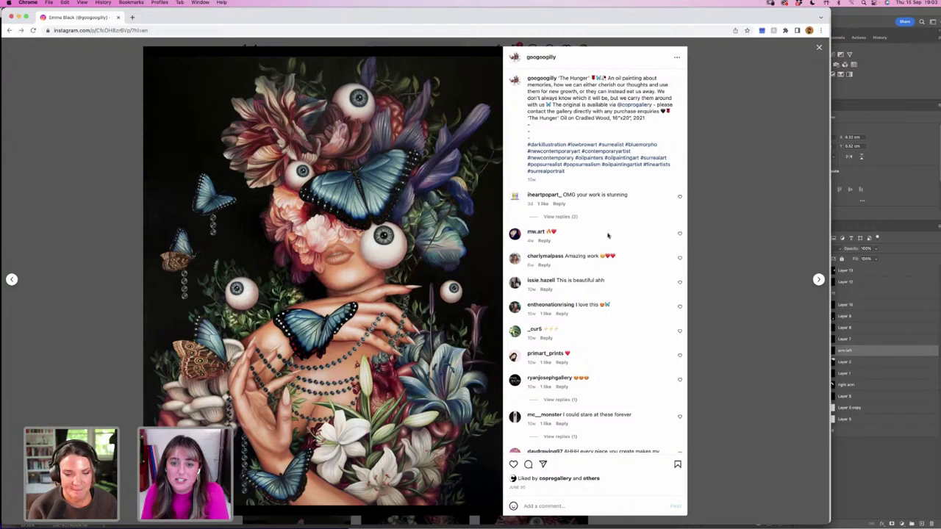
{"action": "left_click", "coordinate": [818, 46]}
{"action": "scroll", "coordinate": [415, 294], "scroll_direction": "down", "scroll_amount": 5}
{"action": "scroll", "coordinate": [415, 294], "scroll_direction": "down", "scroll_amount": 6}
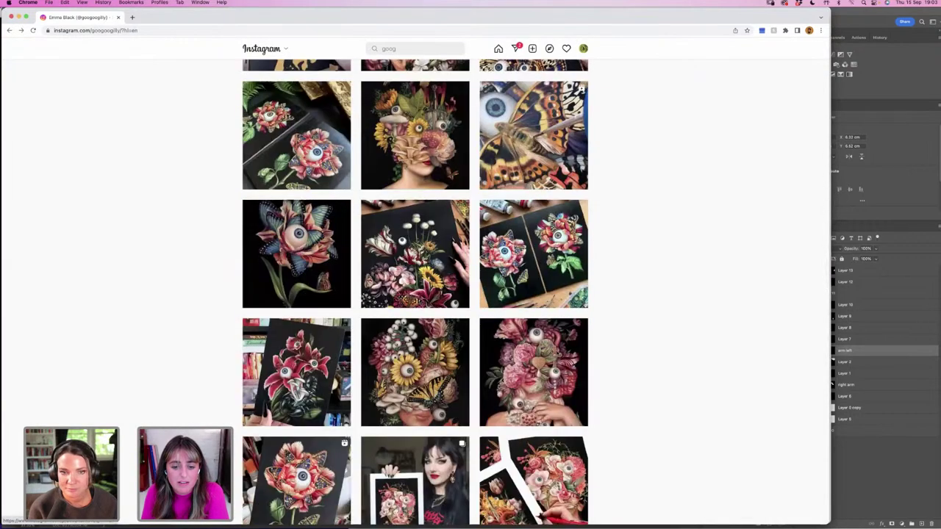
{"action": "left_click", "coordinate": [397, 294]}
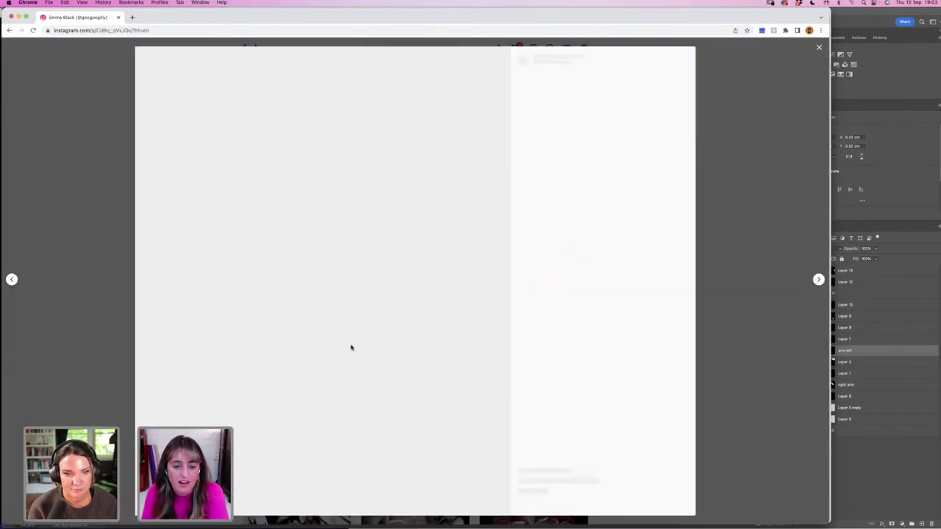
{"action": "left_click", "coordinate": [818, 47]}
{"action": "scroll", "coordinate": [652, 296], "scroll_direction": "down", "scroll_amount": 1}
{"action": "scroll", "coordinate": [651, 296], "scroll_direction": "down", "scroll_amount": 3}
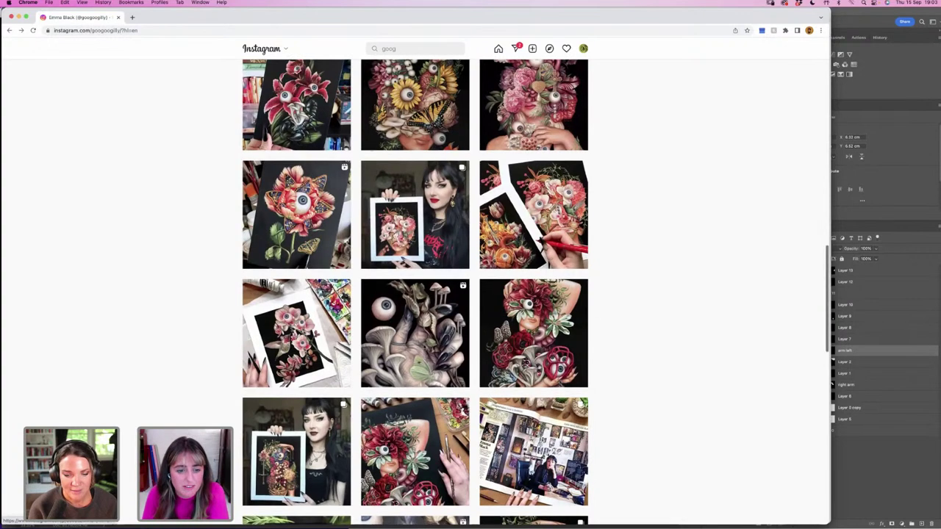
{"action": "scroll", "coordinate": [434, 345], "scroll_direction": "up", "scroll_amount": 3}
{"action": "scroll", "coordinate": [454, 334], "scroll_direction": "up", "scroll_amount": 5}
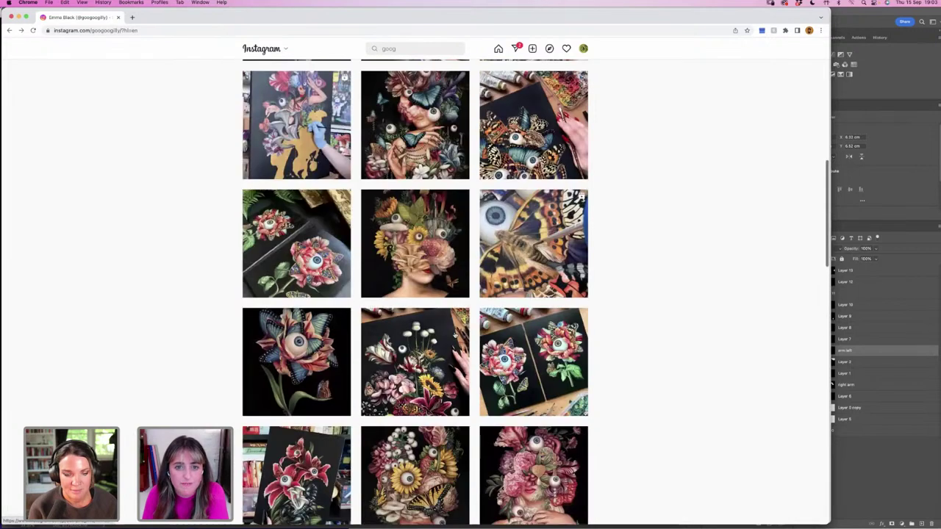
{"action": "scroll", "coordinate": [416, 294], "scroll_direction": "up", "scroll_amount": 5}
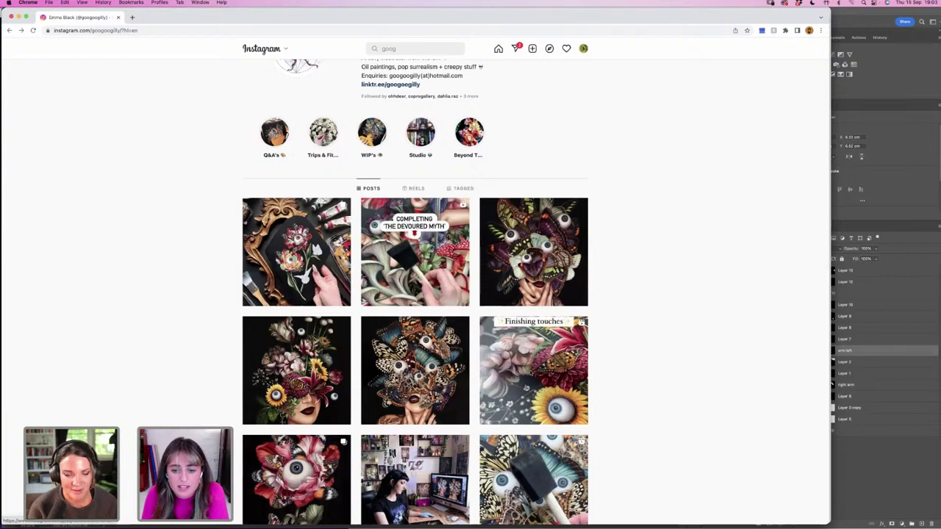
View and close the Finishing touches post, then open the post of the artist painting at her desk.
{"action": "left_click", "coordinate": [550, 328]}
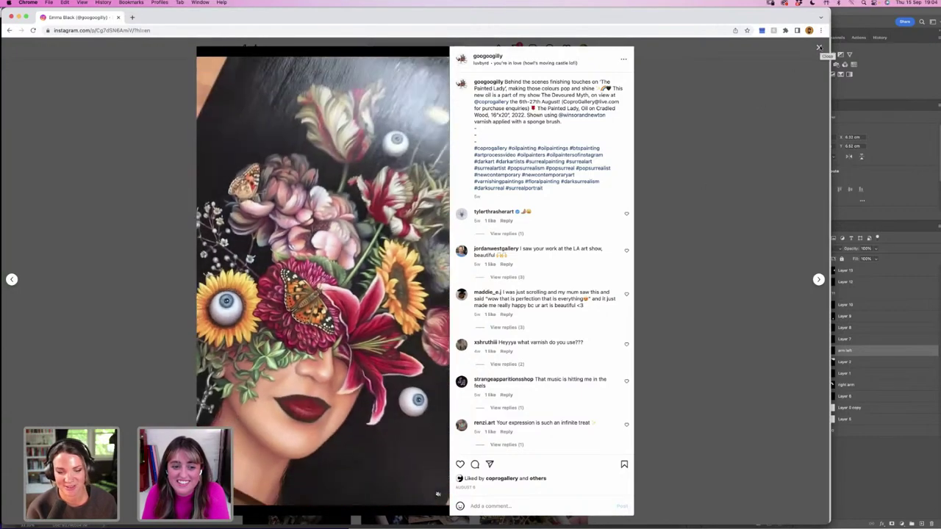
{"action": "key", "text": "Escape"}
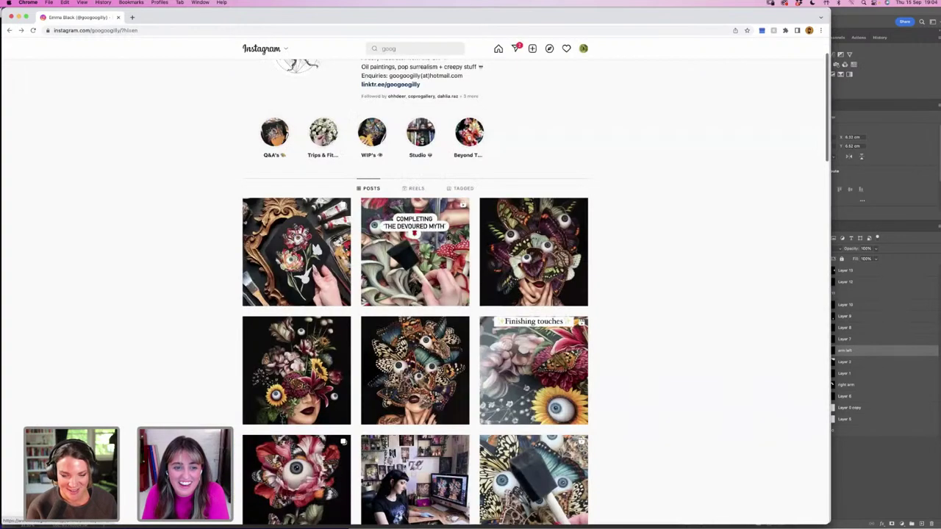
{"action": "scroll", "coordinate": [220, 296], "scroll_direction": "down", "scroll_amount": 5}
{"action": "scroll", "coordinate": [226, 295], "scroll_direction": "down", "scroll_amount": 4}
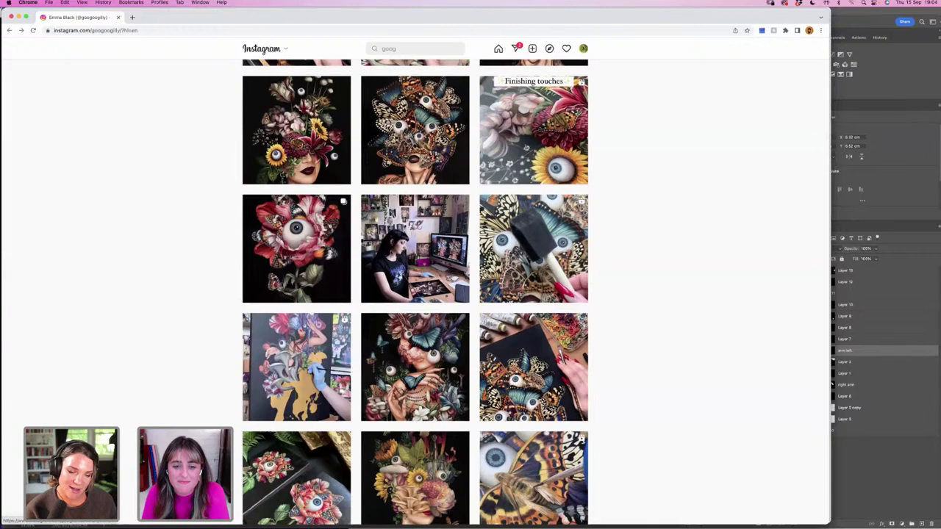
{"action": "scroll", "coordinate": [358, 274], "scroll_direction": "down", "scroll_amount": 3}
{"action": "scroll", "coordinate": [439, 301], "scroll_direction": "down", "scroll_amount": 10}
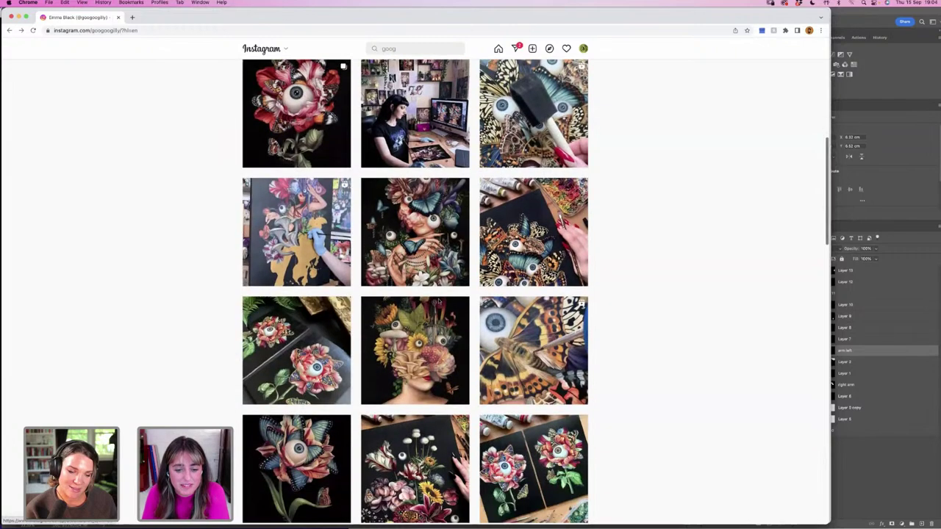
{"action": "scroll", "coordinate": [439, 301], "scroll_direction": "down", "scroll_amount": 10}
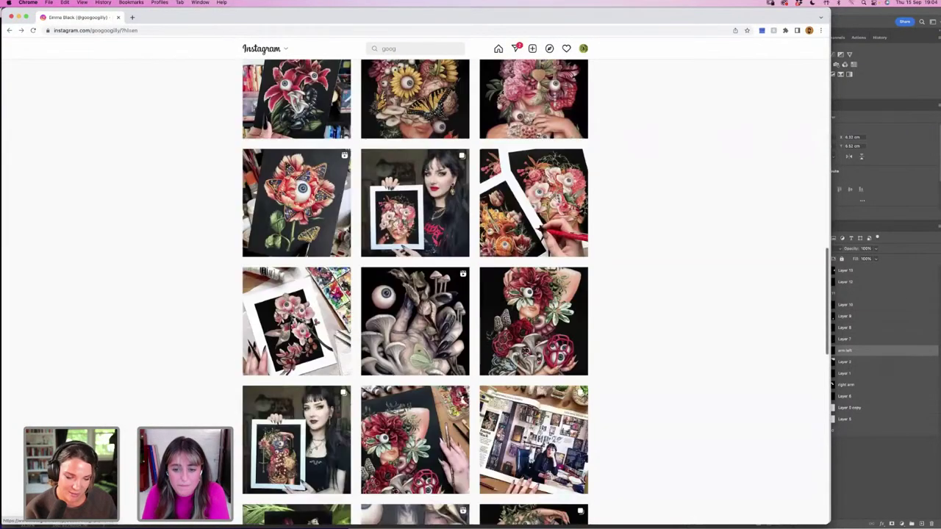
{"action": "scroll", "coordinate": [645, 301], "scroll_direction": "down", "scroll_amount": 5}
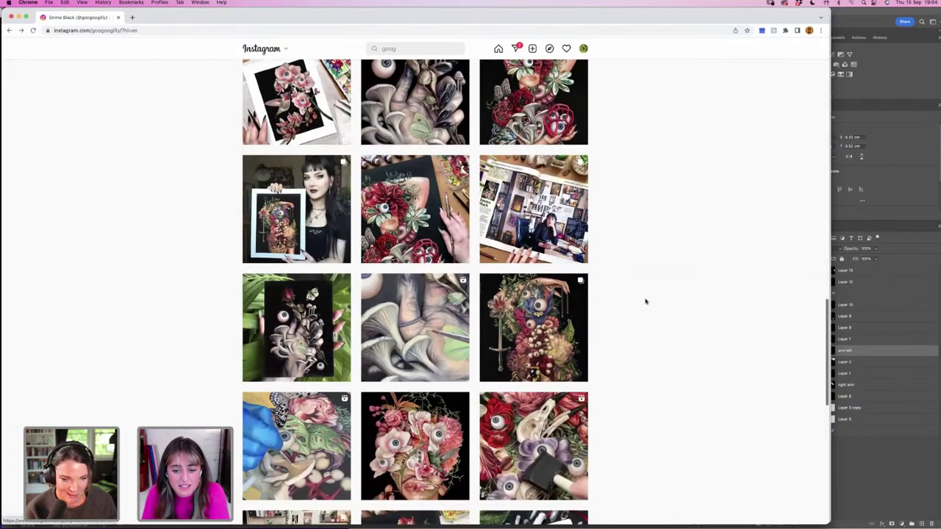
{"action": "scroll", "coordinate": [415, 294], "scroll_direction": "down", "scroll_amount": 3}
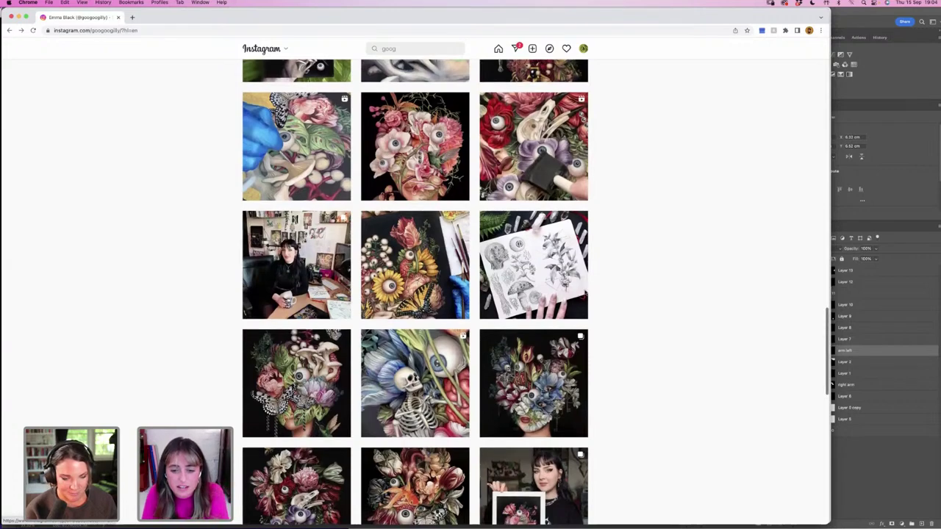
{"action": "scroll", "coordinate": [647, 356], "scroll_direction": "down", "scroll_amount": 5}
{"action": "scroll", "coordinate": [648, 357], "scroll_direction": "down", "scroll_amount": 10}
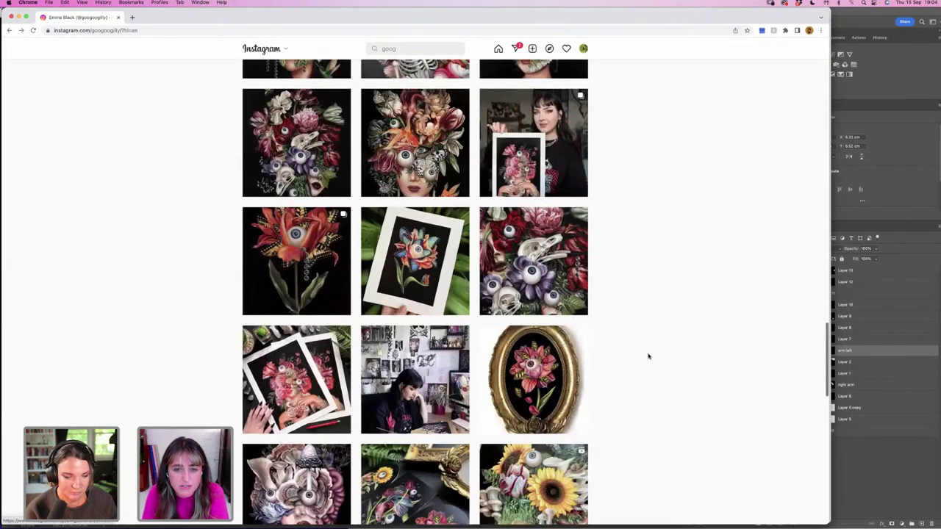
{"action": "left_click", "coordinate": [414, 169]}
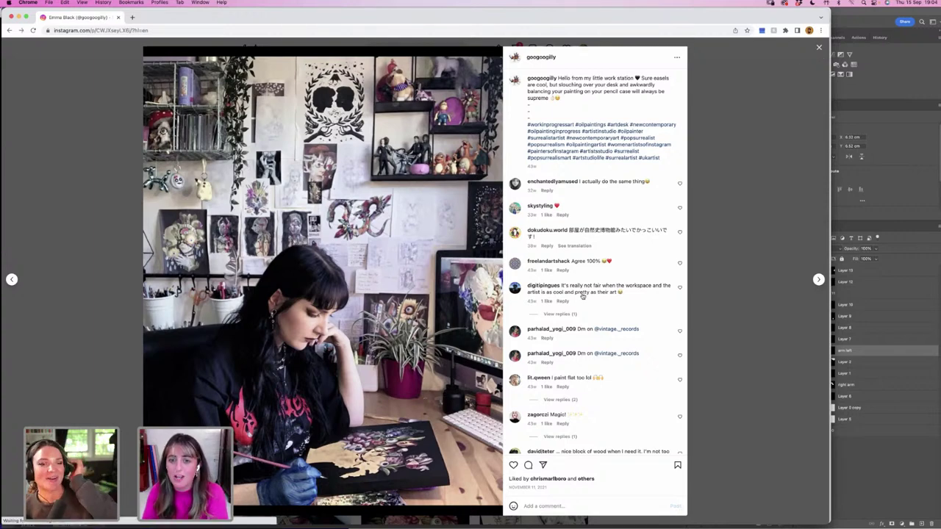
Close the work-station post, scroll down, and view then close the butterfly-face painting post.
{"action": "key", "text": "Escape"}
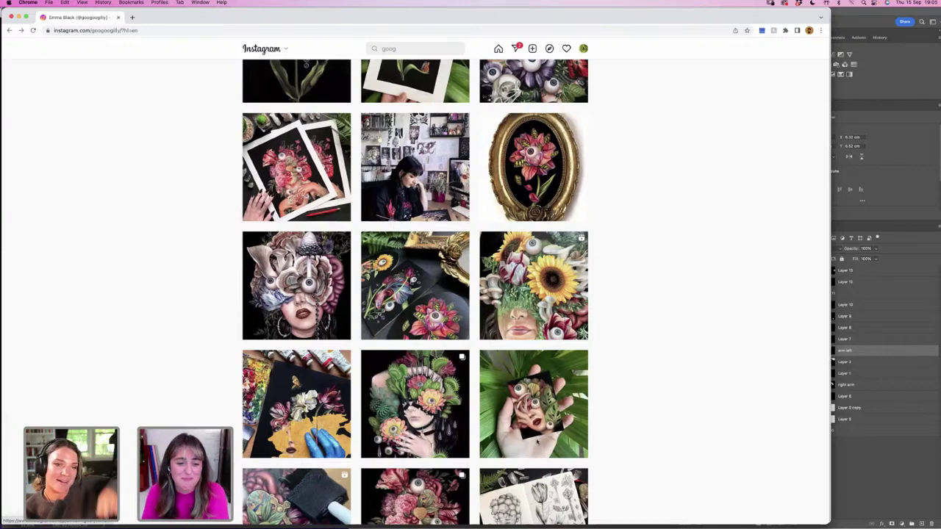
{"action": "scroll", "coordinate": [647, 359], "scroll_direction": "down", "scroll_amount": 1}
{"action": "scroll", "coordinate": [647, 358], "scroll_direction": "down", "scroll_amount": 8}
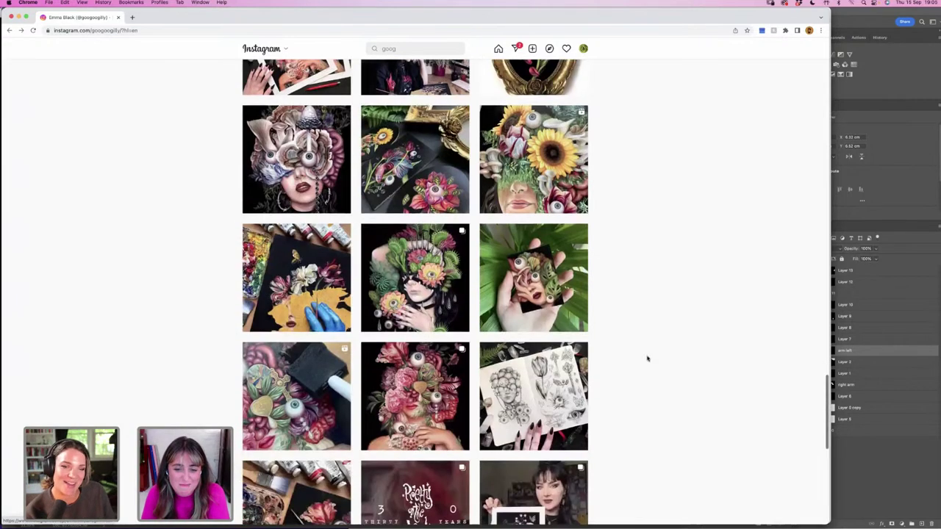
{"action": "scroll", "coordinate": [416, 293], "scroll_direction": "down", "scroll_amount": 2}
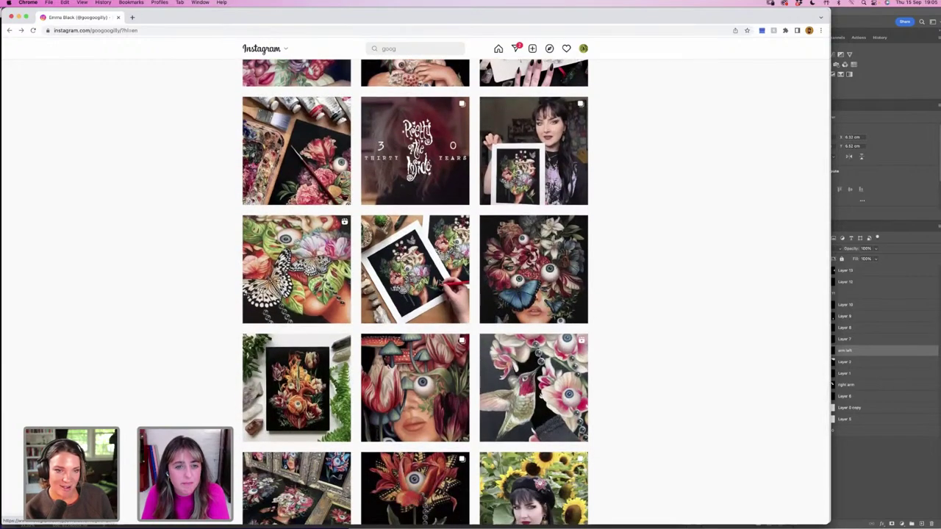
{"action": "scroll", "coordinate": [416, 292], "scroll_direction": "down", "scroll_amount": 10}
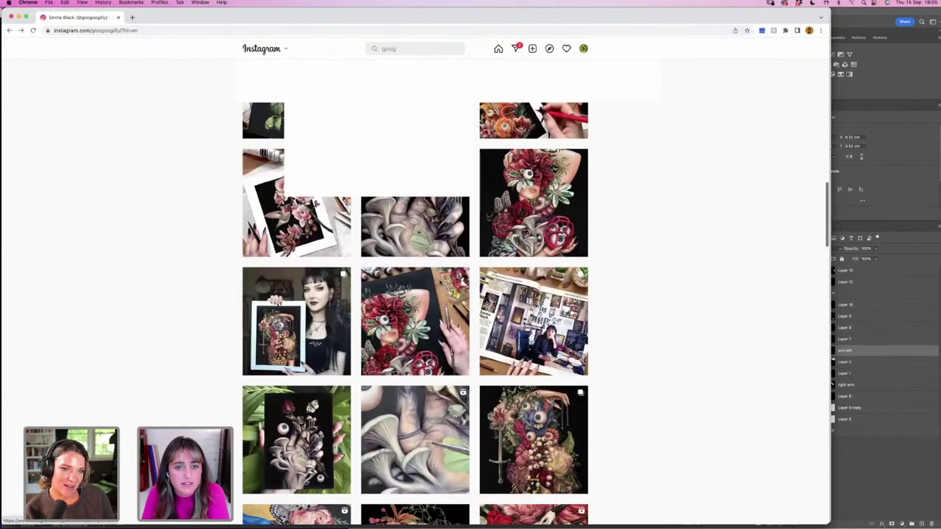
{"action": "scroll", "coordinate": [382, 183], "scroll_direction": "up", "scroll_amount": 15}
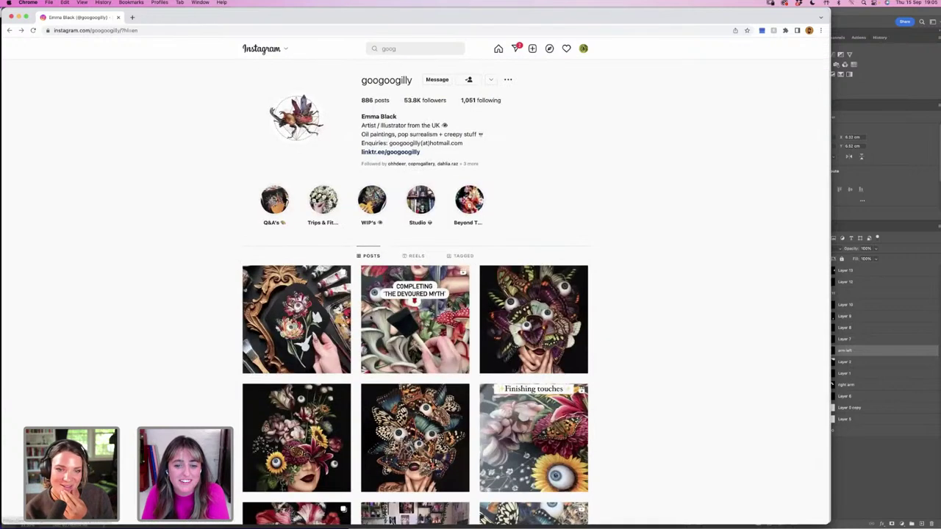
{"action": "scroll", "coordinate": [415, 323], "scroll_direction": "down", "scroll_amount": 3}
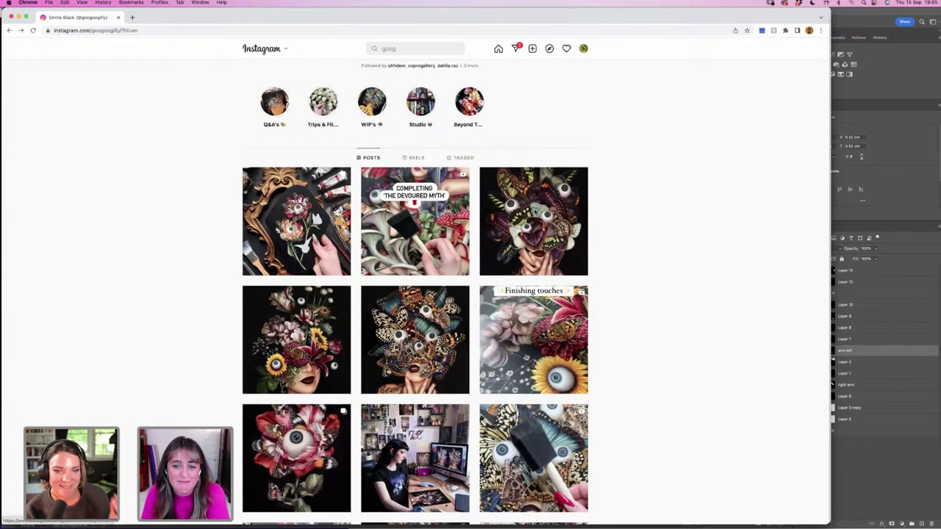
{"action": "left_click", "coordinate": [544, 220]}
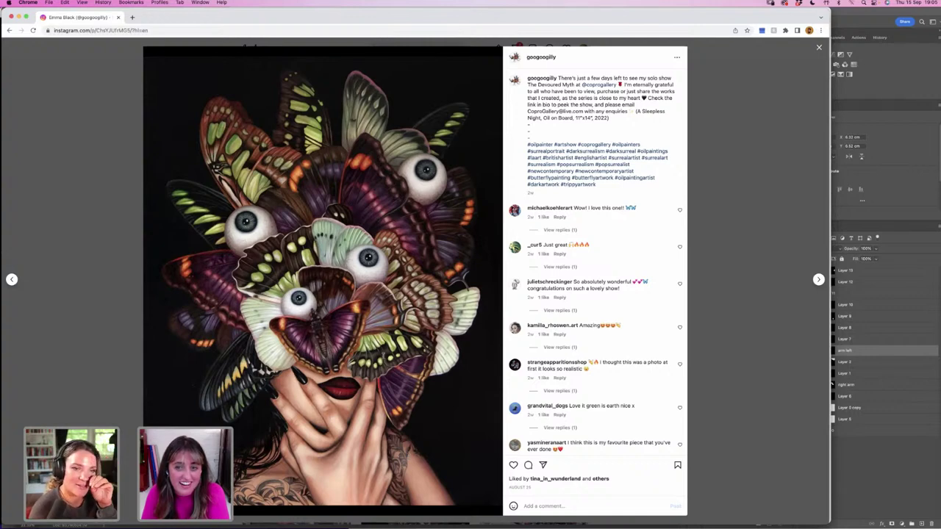
{"action": "left_click", "coordinate": [819, 48]}
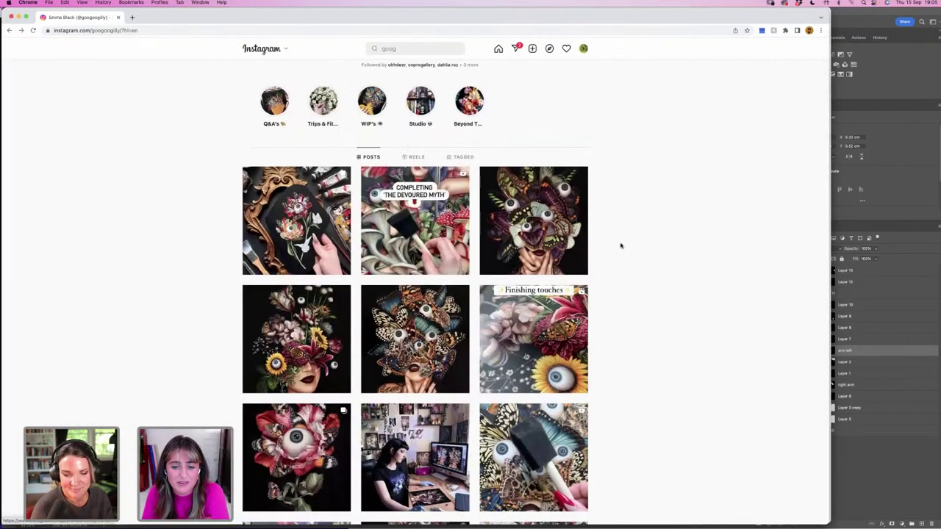
Close the magazine feature post, scroll further, and open the blue-gloved work-in-progress painting post.
{"action": "scroll", "coordinate": [606, 317], "scroll_direction": "down", "scroll_amount": 2}
{"action": "scroll", "coordinate": [606, 317], "scroll_direction": "down", "scroll_amount": 10}
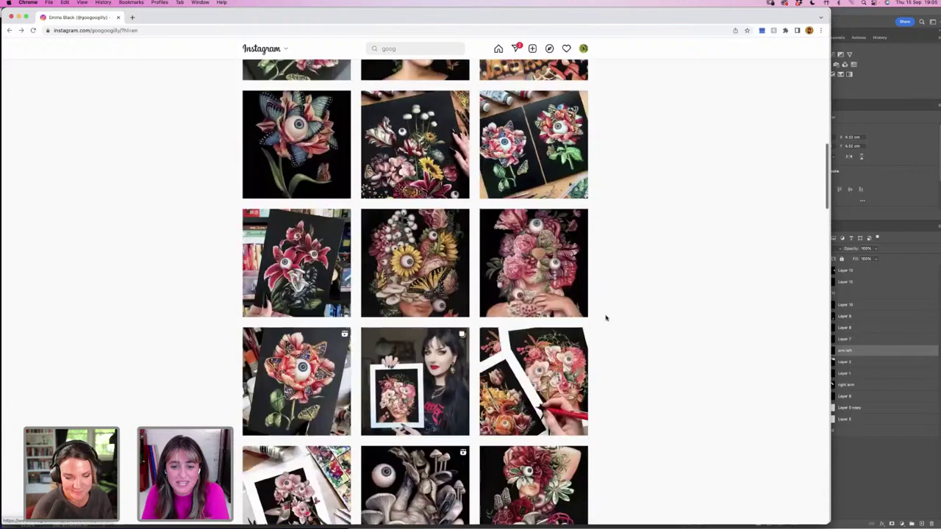
{"action": "scroll", "coordinate": [606, 318], "scroll_direction": "down", "scroll_amount": 2}
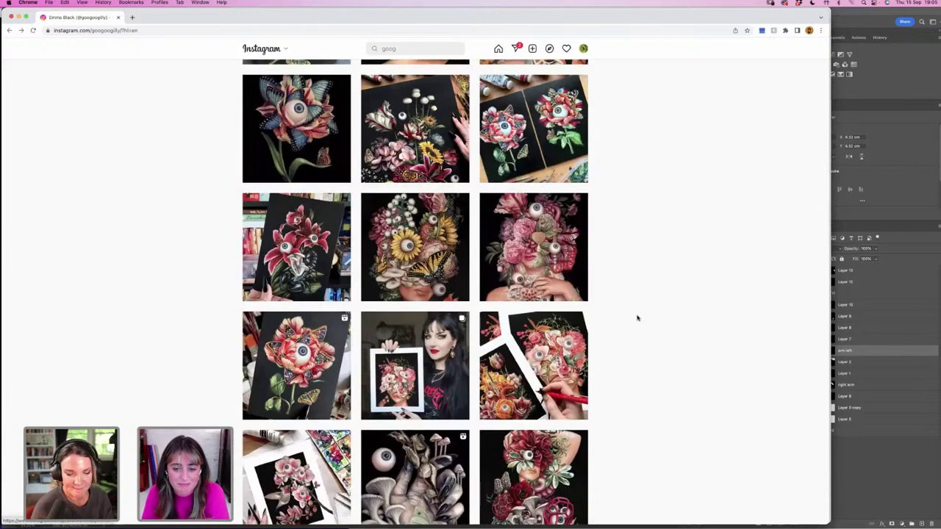
{"action": "scroll", "coordinate": [604, 247], "scroll_direction": "down", "scroll_amount": 6}
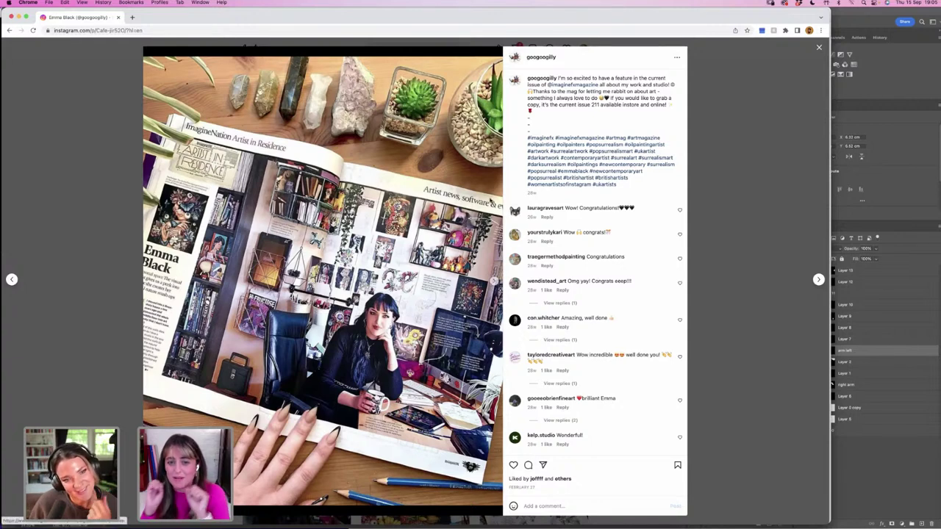
{"action": "left_click", "coordinate": [820, 48]}
{"action": "scroll", "coordinate": [639, 328], "scroll_direction": "down", "scroll_amount": 5}
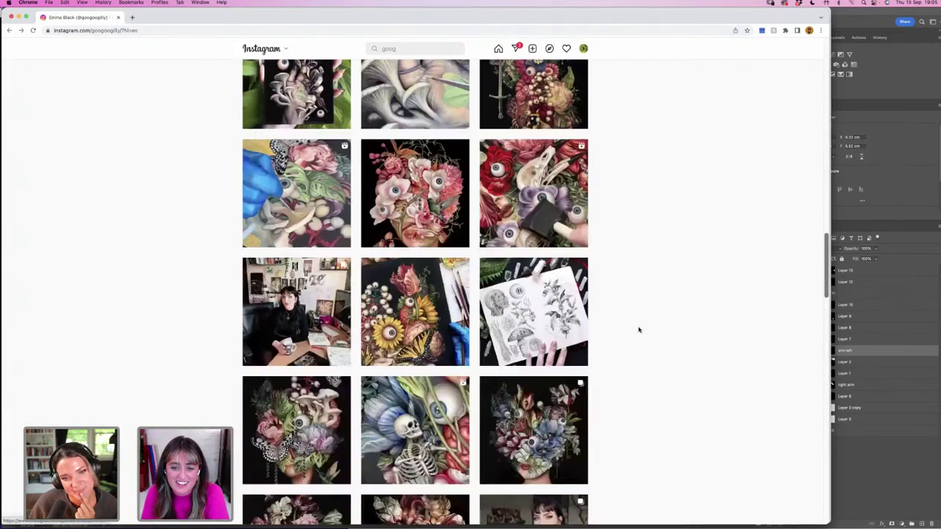
{"action": "scroll", "coordinate": [639, 330], "scroll_direction": "down", "scroll_amount": 1}
{"action": "scroll", "coordinate": [639, 330], "scroll_direction": "down", "scroll_amount": 12}
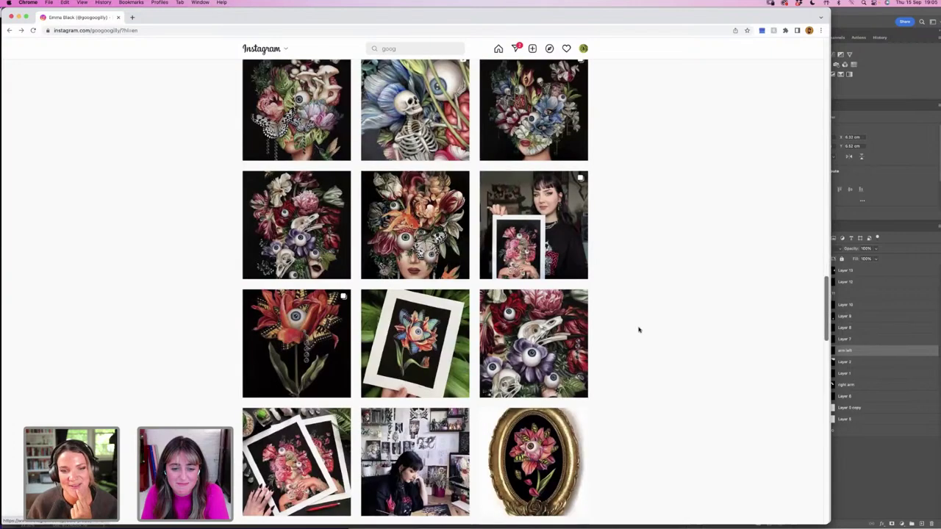
{"action": "scroll", "coordinate": [638, 330], "scroll_direction": "down", "scroll_amount": 7}
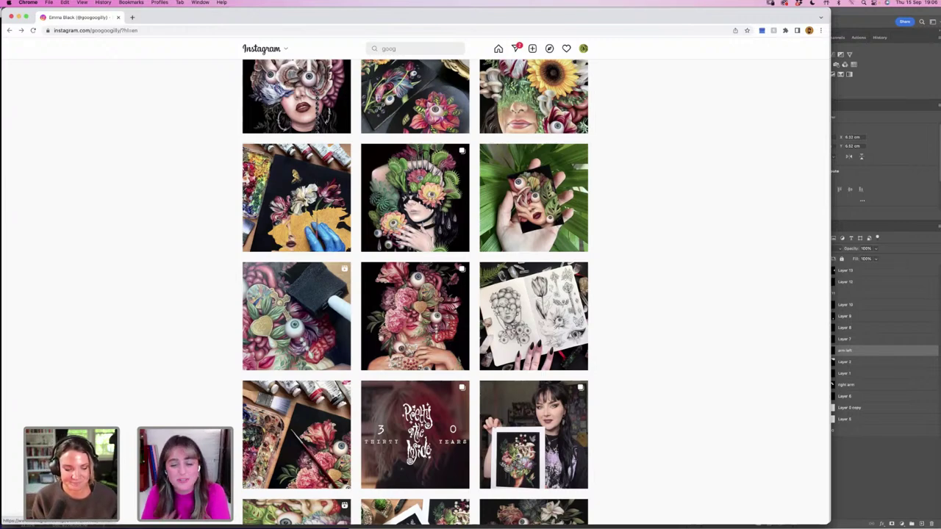
{"action": "left_click", "coordinate": [296, 197]}
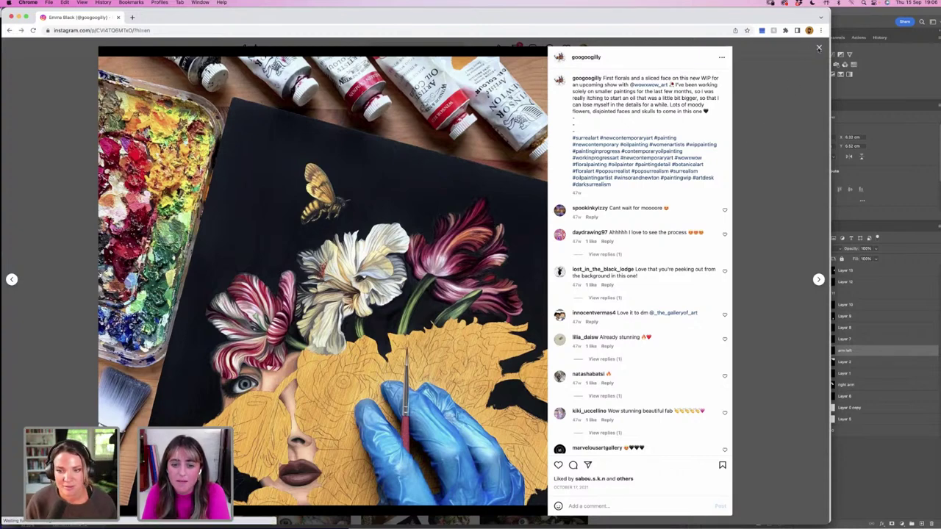
Close the blue-gloved painting post, reopen it briefly, and close it again.
{"action": "left_click", "coordinate": [818, 47]}
{"action": "left_click", "coordinate": [316, 220]}
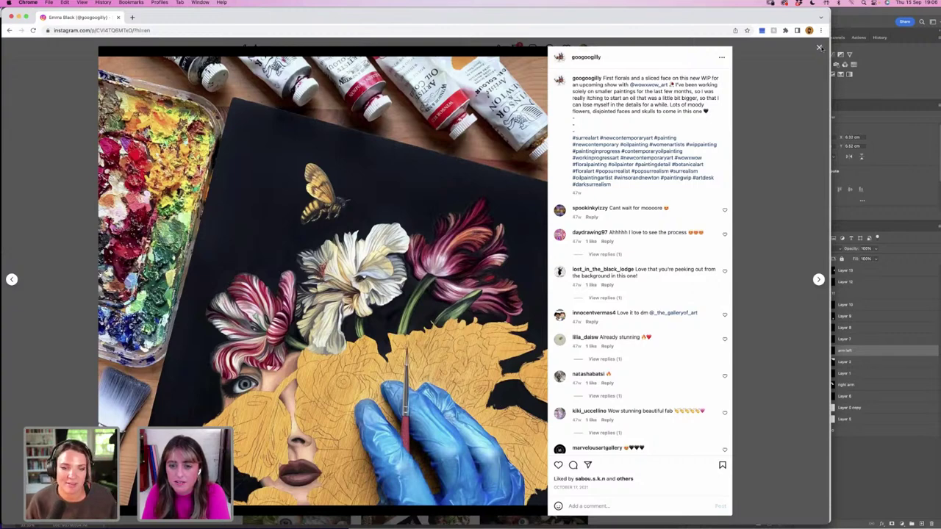
{"action": "left_click", "coordinate": [819, 48]}
Scroll down and view the three-panel work-in-progress painting post, then close it.
{"action": "scroll", "coordinate": [646, 335], "scroll_direction": "down", "scroll_amount": 3}
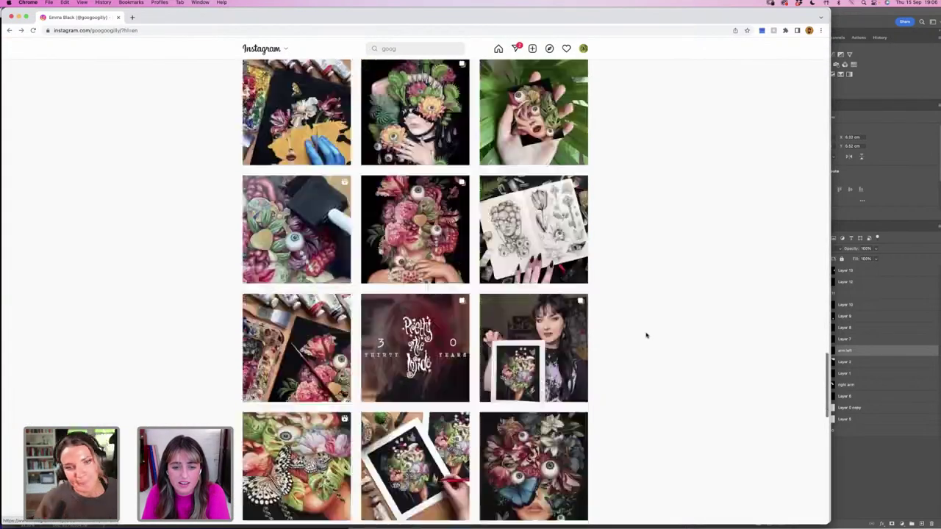
{"action": "scroll", "coordinate": [646, 335], "scroll_direction": "down", "scroll_amount": 5}
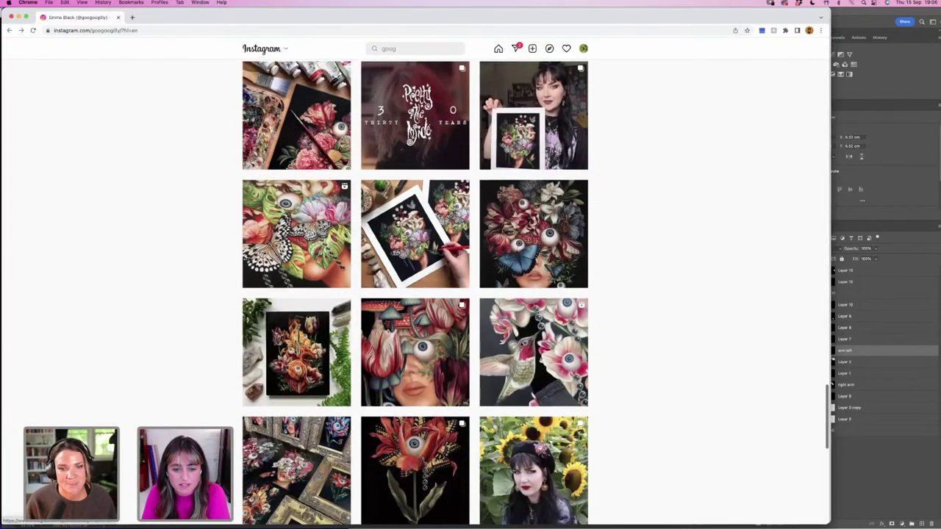
{"action": "scroll", "coordinate": [416, 294], "scroll_direction": "down", "scroll_amount": 6}
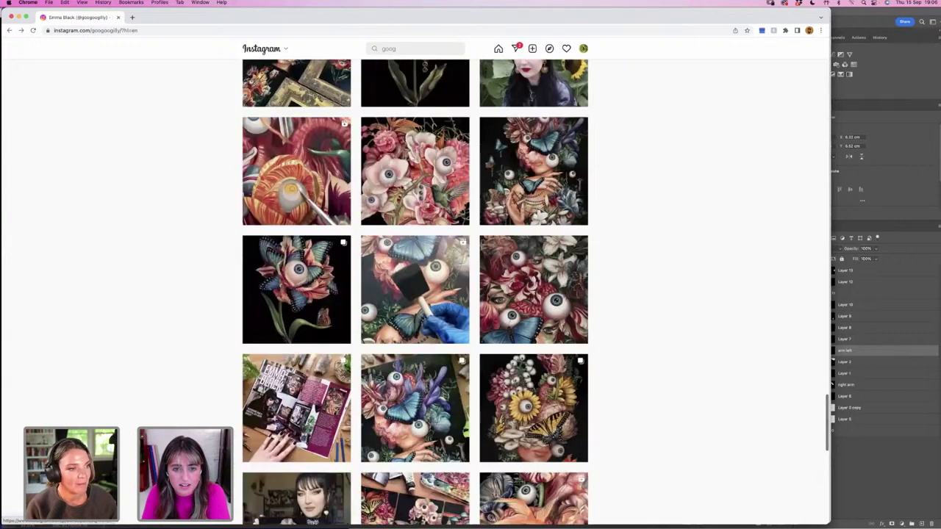
{"action": "scroll", "coordinate": [498, 208], "scroll_direction": "down", "scroll_amount": 4}
{"action": "left_click", "coordinate": [498, 208]}
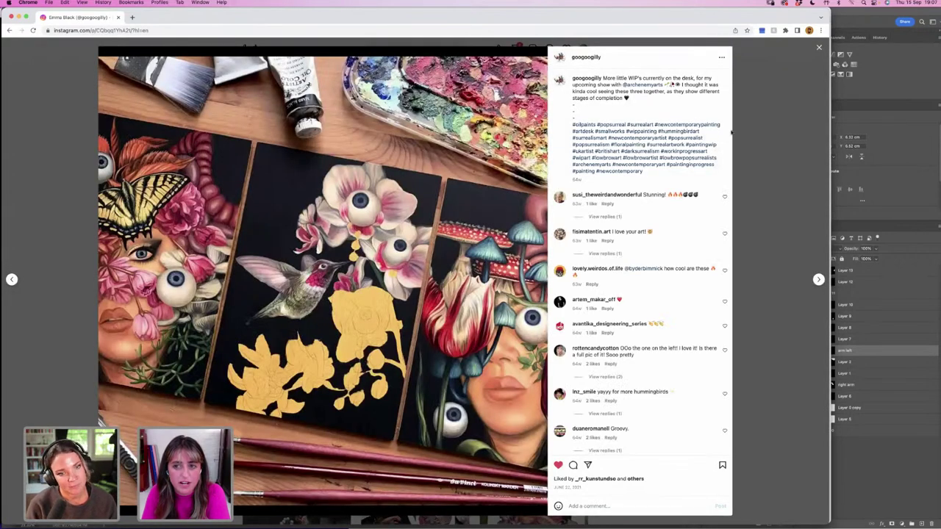
{"action": "left_click", "coordinate": [819, 47]}
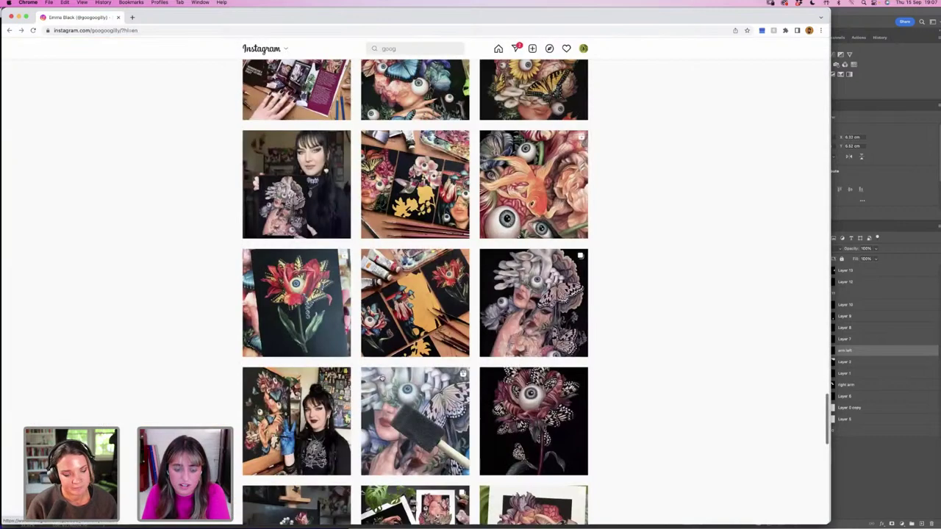
Scroll a little further and open the easel work-in-progress photo post.
{"action": "scroll", "coordinate": [415, 294], "scroll_direction": "down", "scroll_amount": 2}
{"action": "scroll", "coordinate": [206, 286], "scroll_direction": "down", "scroll_amount": 3}
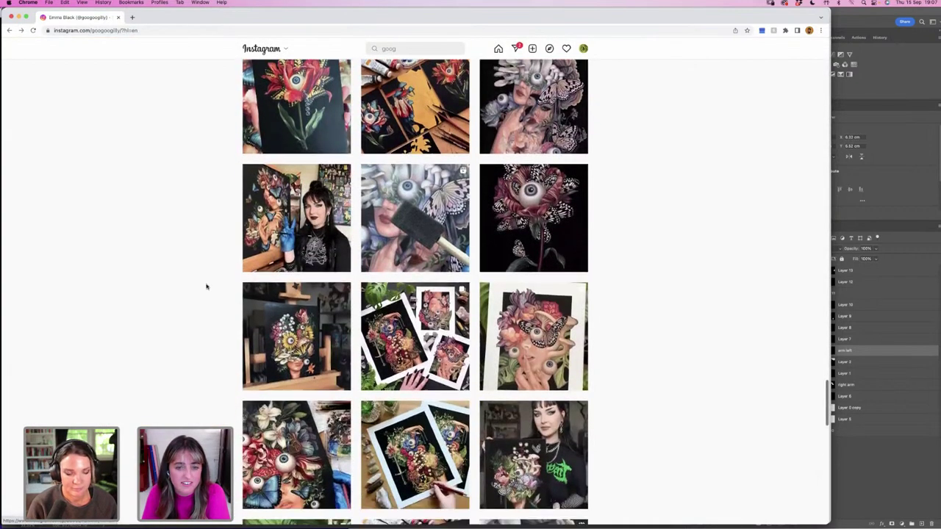
{"action": "left_click", "coordinate": [254, 309]}
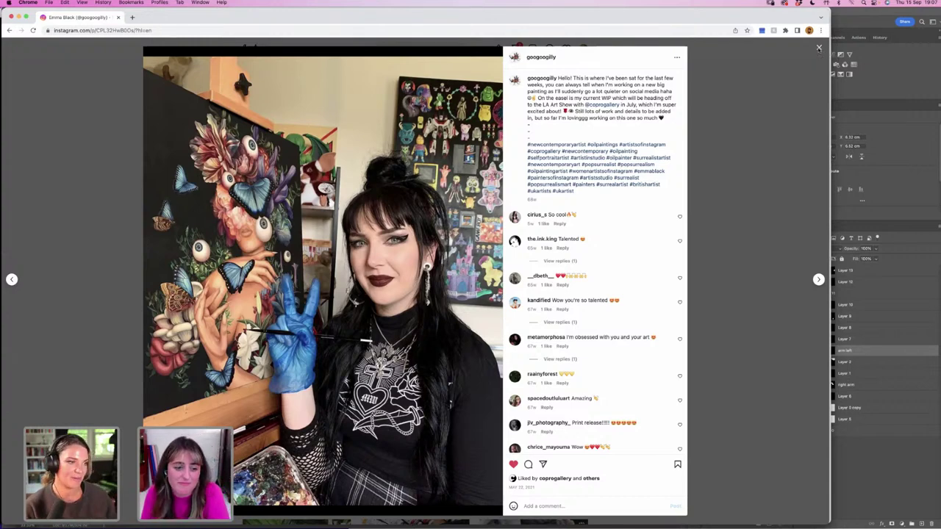
Close the easel post, scroll down, and view then close the pink-masked mushroom painting post.
{"action": "left_click", "coordinate": [819, 48]}
{"action": "scroll", "coordinate": [648, 292], "scroll_direction": "down", "scroll_amount": 2}
{"action": "scroll", "coordinate": [651, 295], "scroll_direction": "down", "scroll_amount": 5}
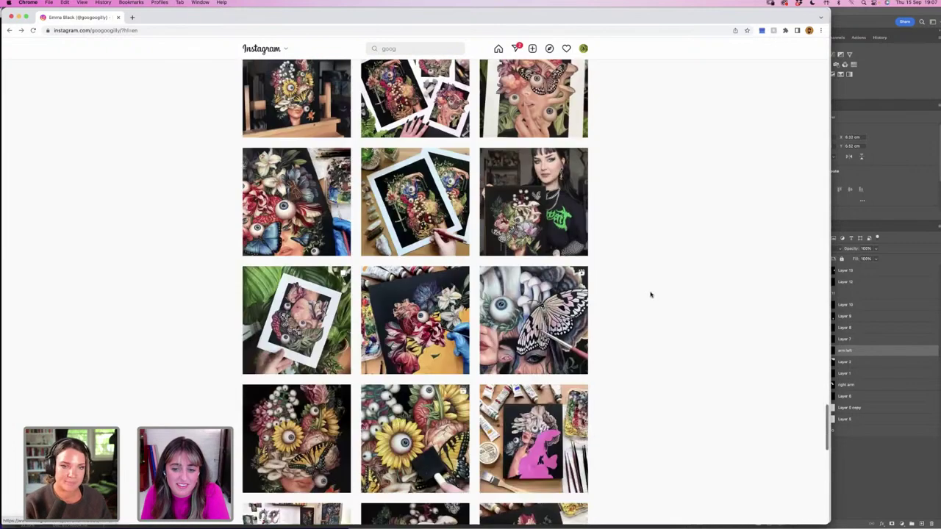
{"action": "scroll", "coordinate": [651, 295], "scroll_direction": "down", "scroll_amount": 4}
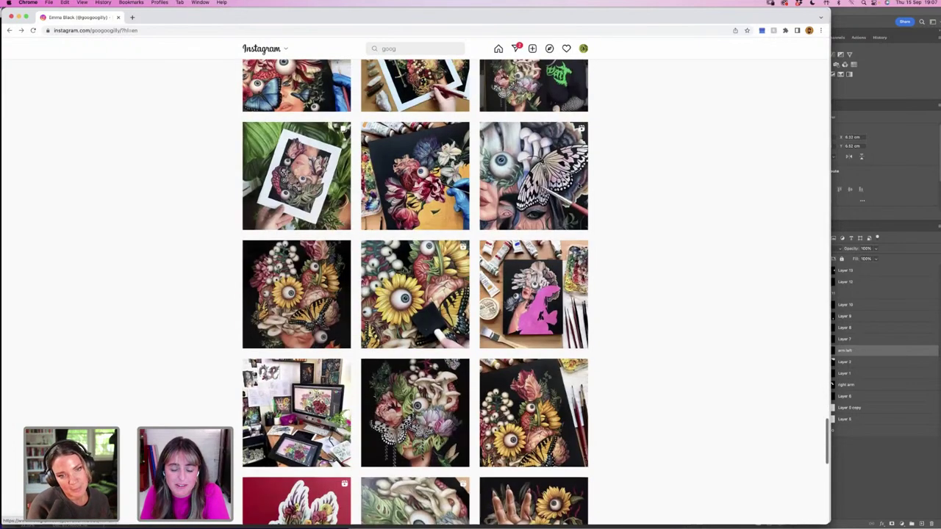
{"action": "left_click", "coordinate": [578, 186]}
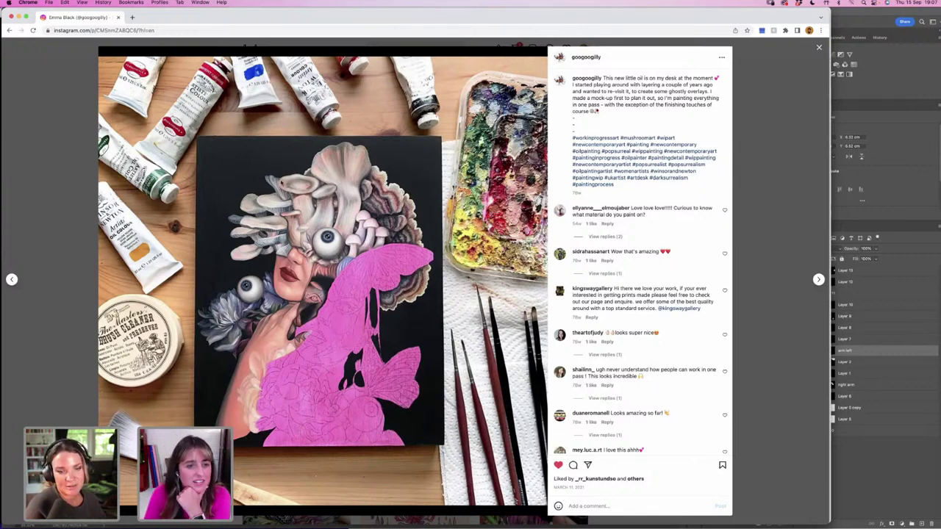
{"action": "left_click", "coordinate": [819, 48]}
Scroll further down the grid and open the 'Sketchbook details' drawings post.
{"action": "scroll", "coordinate": [654, 297], "scroll_direction": "down", "scroll_amount": 5}
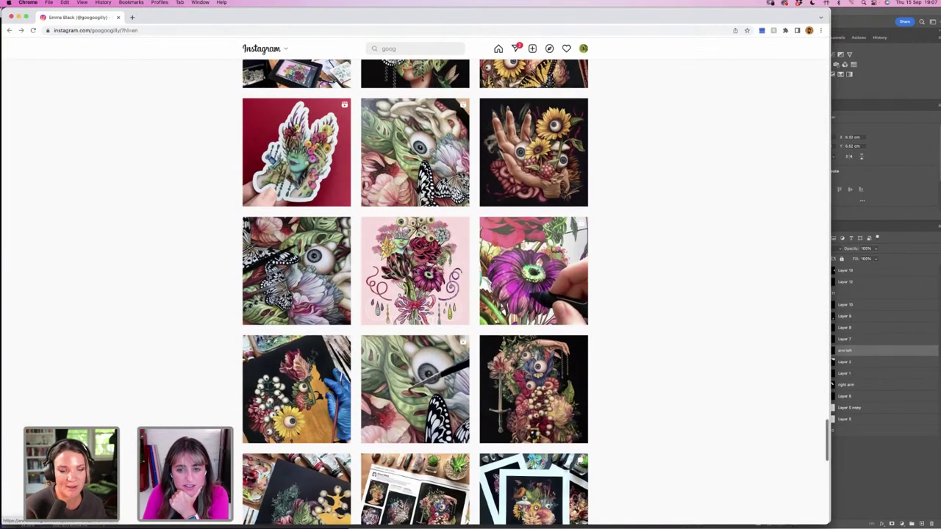
{"action": "scroll", "coordinate": [482, 248], "scroll_direction": "down", "scroll_amount": 3}
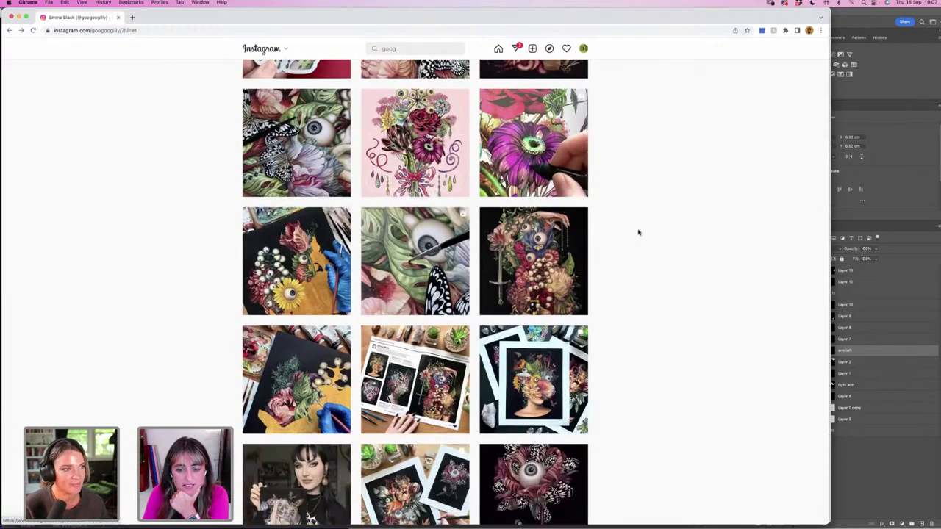
{"action": "scroll", "coordinate": [638, 233], "scroll_direction": "down", "scroll_amount": 5}
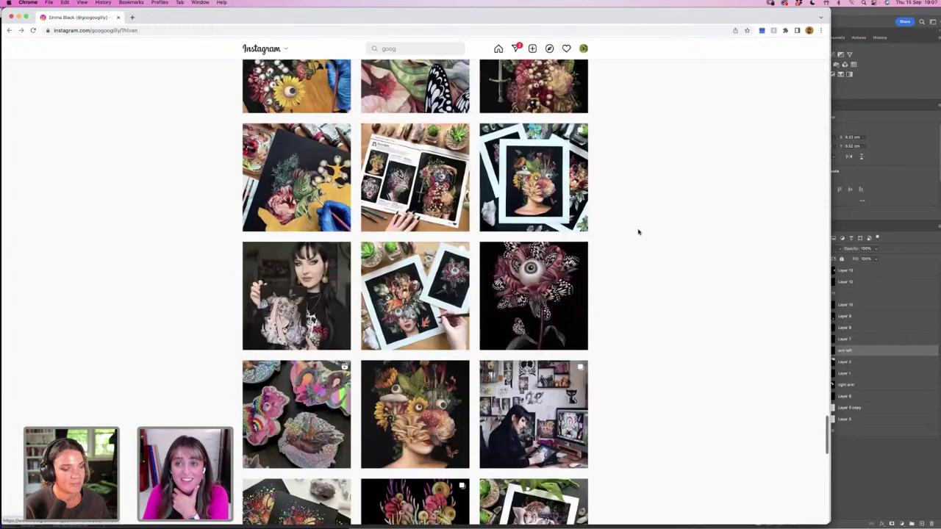
{"action": "scroll", "coordinate": [638, 232], "scroll_direction": "down", "scroll_amount": 5}
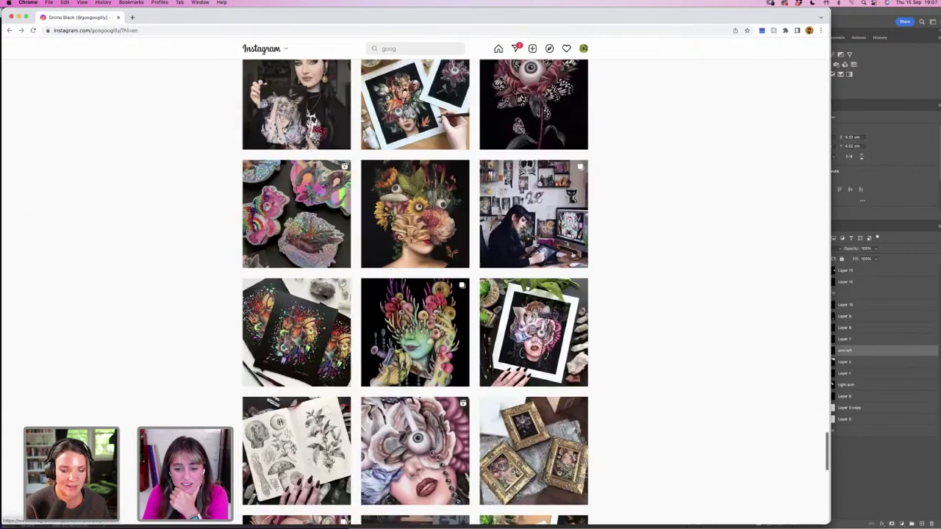
{"action": "scroll", "coordinate": [588, 317], "scroll_direction": "down", "scroll_amount": 6}
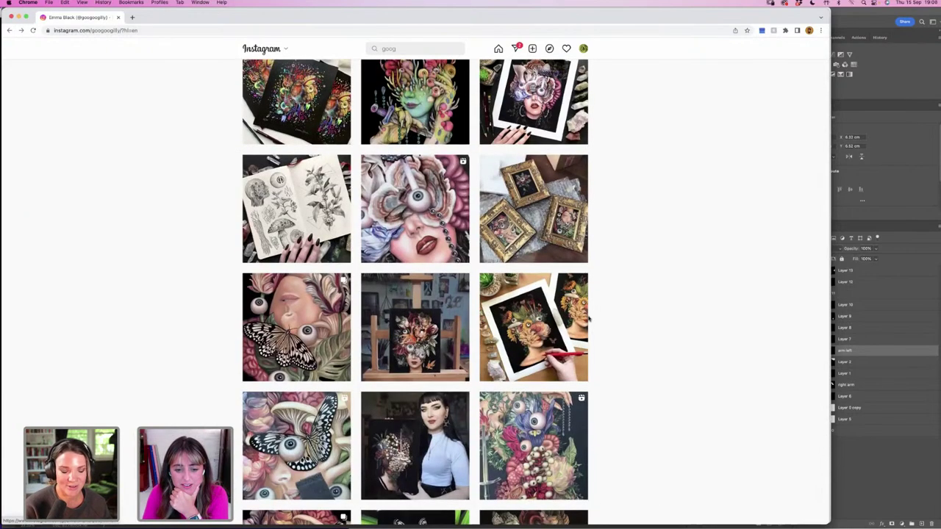
{"action": "scroll", "coordinate": [620, 318], "scroll_direction": "down", "scroll_amount": 5}
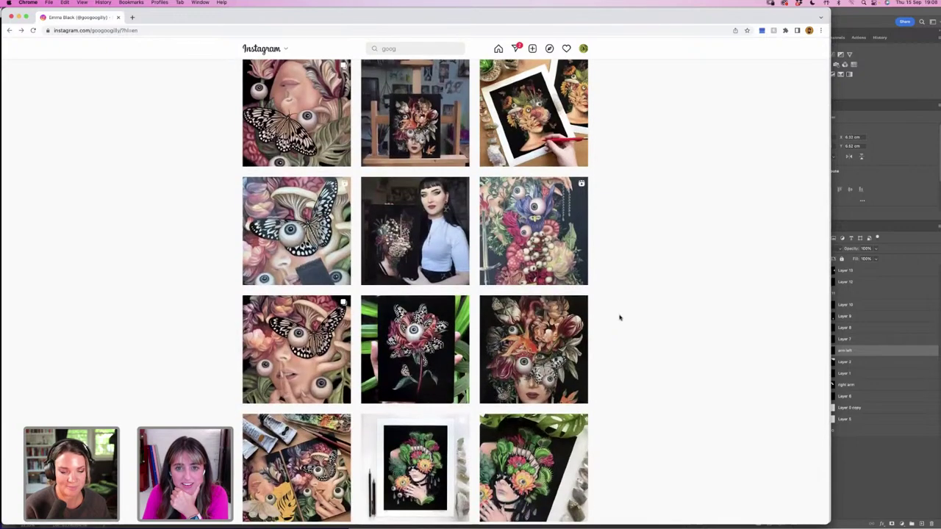
{"action": "scroll", "coordinate": [620, 318], "scroll_direction": "up", "scroll_amount": 5}
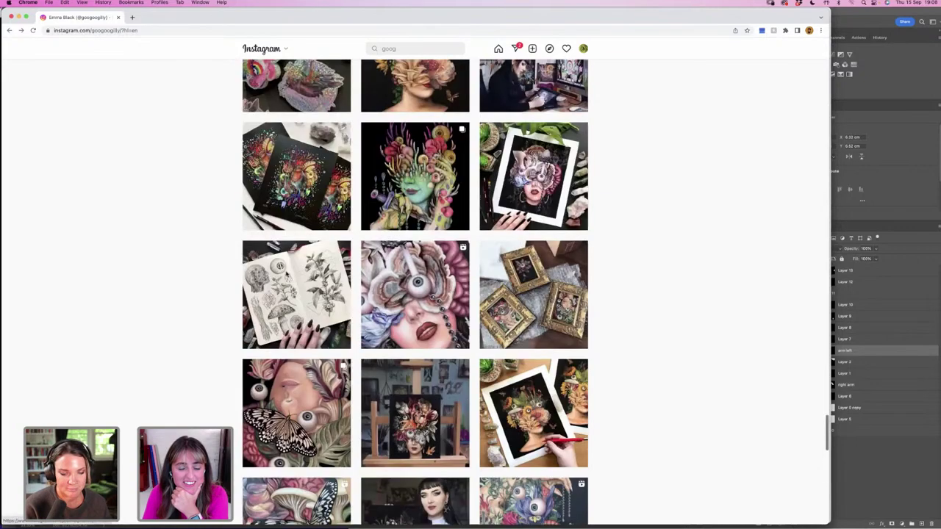
{"action": "left_click", "coordinate": [286, 274]}
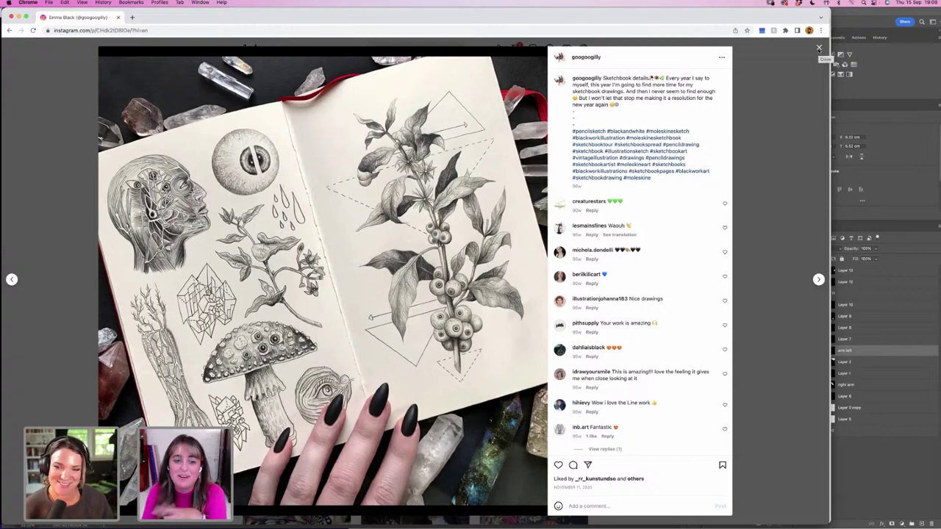
Close the sketchbook post and scroll down the artist's profile grid.
{"action": "left_click", "coordinate": [819, 48]}
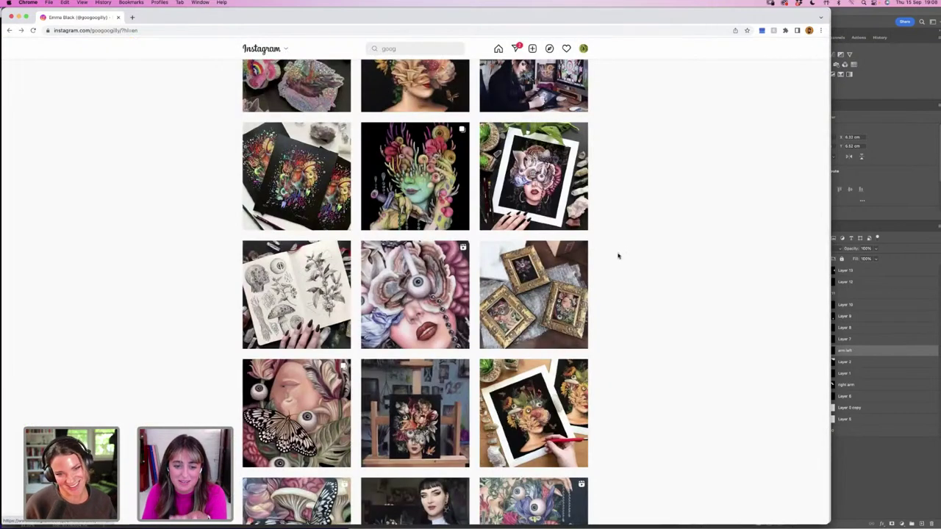
{"action": "scroll", "coordinate": [596, 312], "scroll_direction": "down", "scroll_amount": 5}
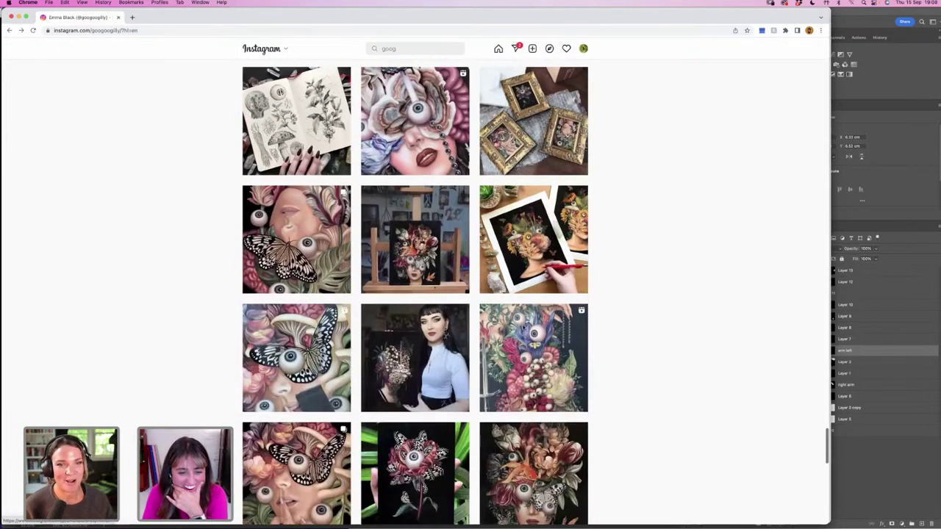
{"action": "scroll", "coordinate": [607, 305], "scroll_direction": "down", "scroll_amount": 5}
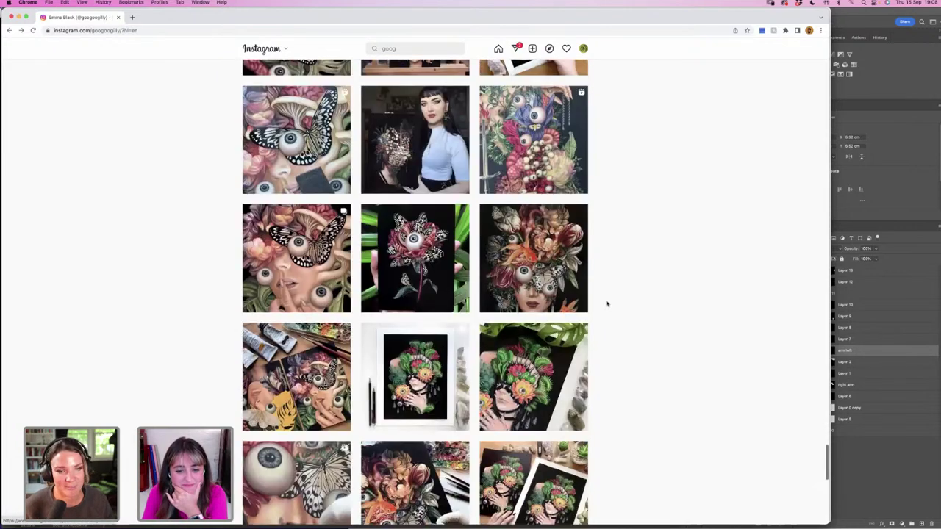
{"action": "scroll", "coordinate": [610, 303], "scroll_direction": "down", "scroll_amount": 3}
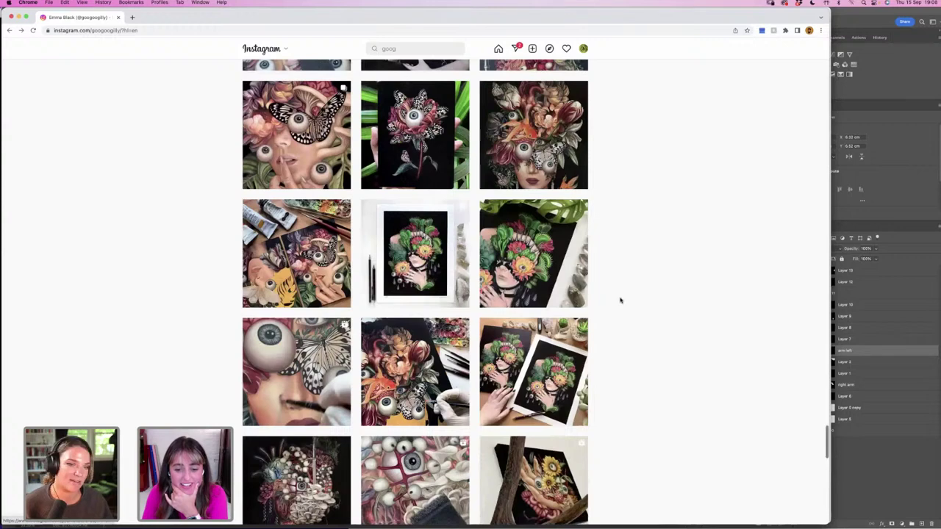
{"action": "scroll", "coordinate": [621, 300], "scroll_direction": "down", "scroll_amount": 1}
{"action": "scroll", "coordinate": [620, 300], "scroll_direction": "down", "scroll_amount": 7}
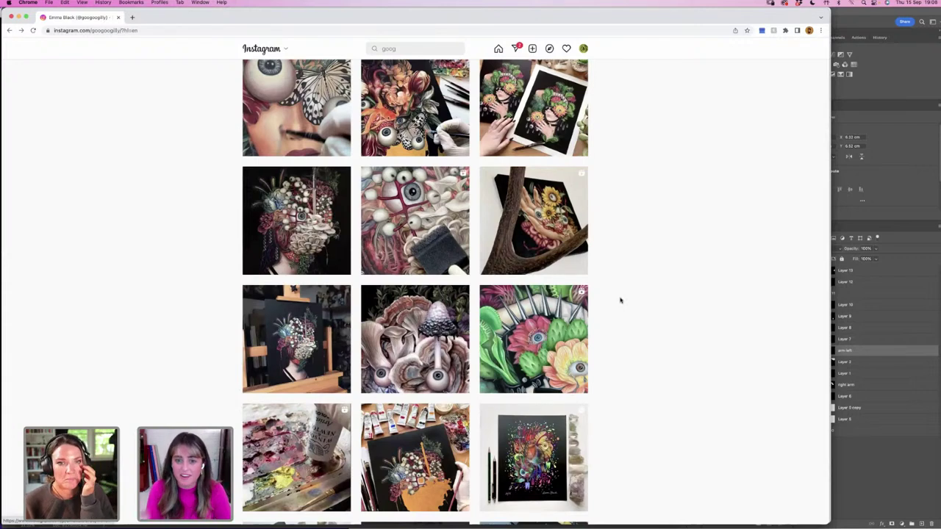
Scroll on through the grid and open 'The Dissolution of Memory' painting post.
{"action": "scroll", "coordinate": [648, 302], "scroll_direction": "down", "scroll_amount": 1}
{"action": "scroll", "coordinate": [649, 302], "scroll_direction": "down", "scroll_amount": 8}
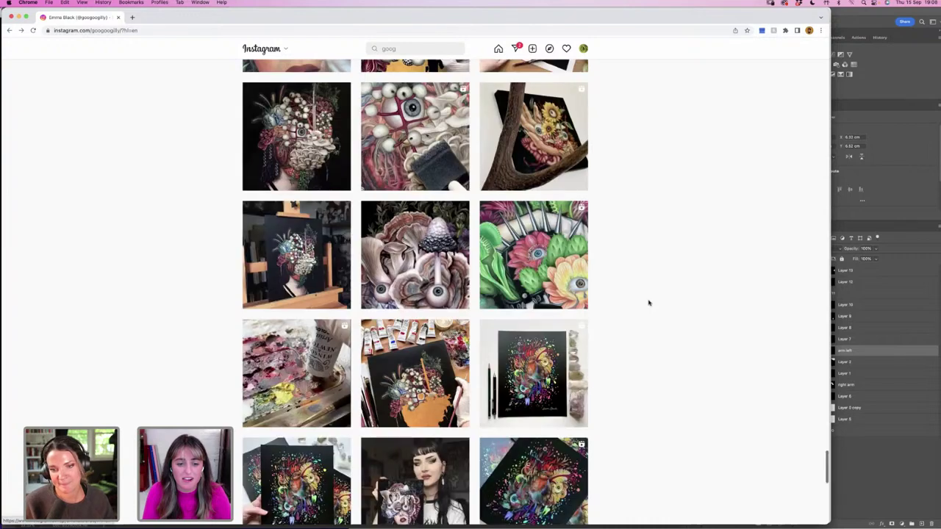
{"action": "scroll", "coordinate": [649, 303], "scroll_direction": "down", "scroll_amount": 5}
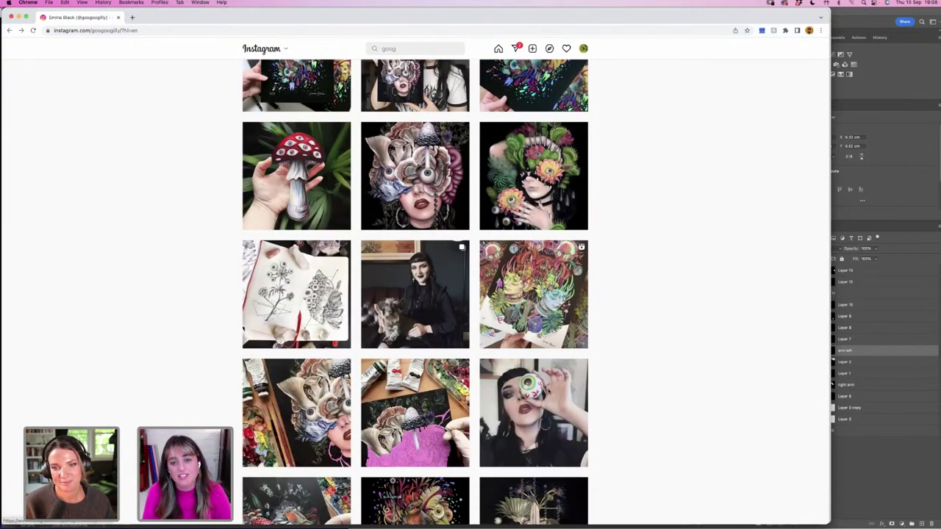
{"action": "scroll", "coordinate": [392, 307], "scroll_direction": "down", "scroll_amount": 5}
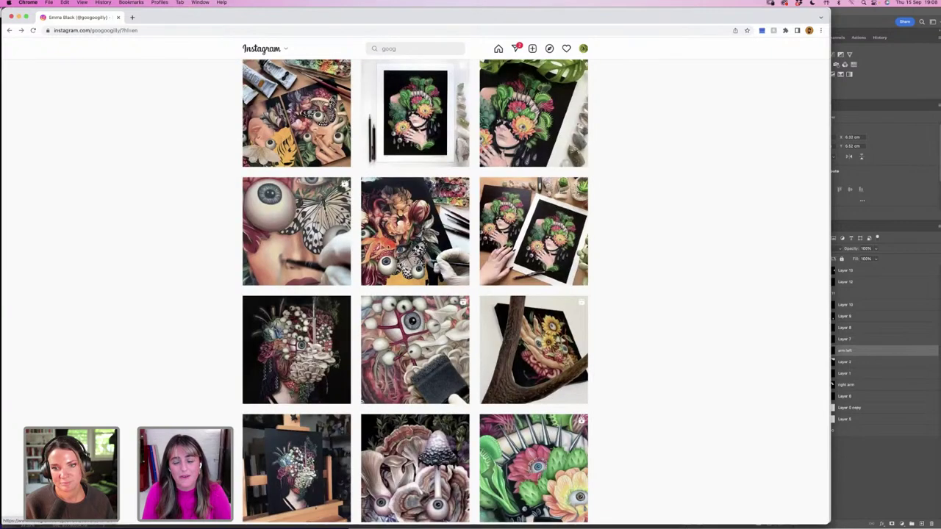
{"action": "scroll", "coordinate": [415, 294], "scroll_direction": "down", "scroll_amount": 10}
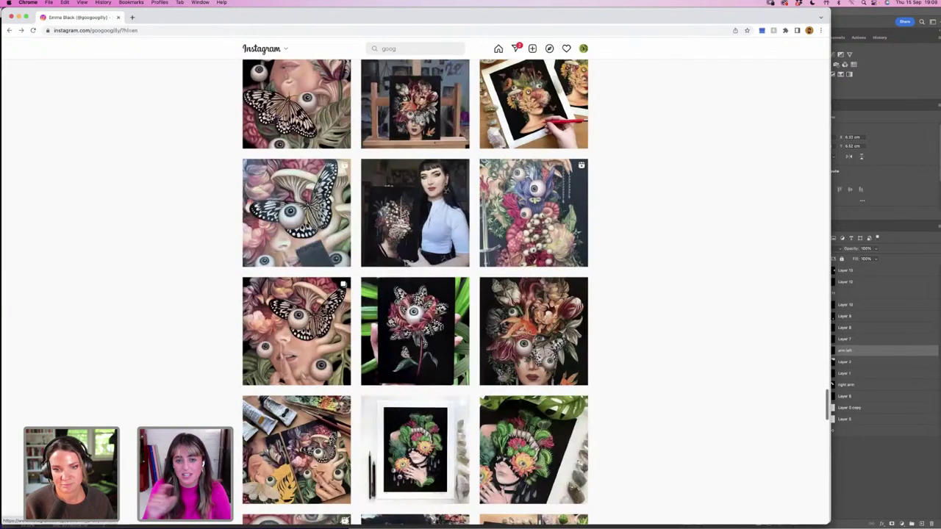
{"action": "scroll", "coordinate": [415, 294], "scroll_direction": "up", "scroll_amount": 5}
{"action": "scroll", "coordinate": [415, 294], "scroll_direction": "up", "scroll_amount": 4}
{"action": "scroll", "coordinate": [415, 292], "scroll_direction": "up", "scroll_amount": 1}
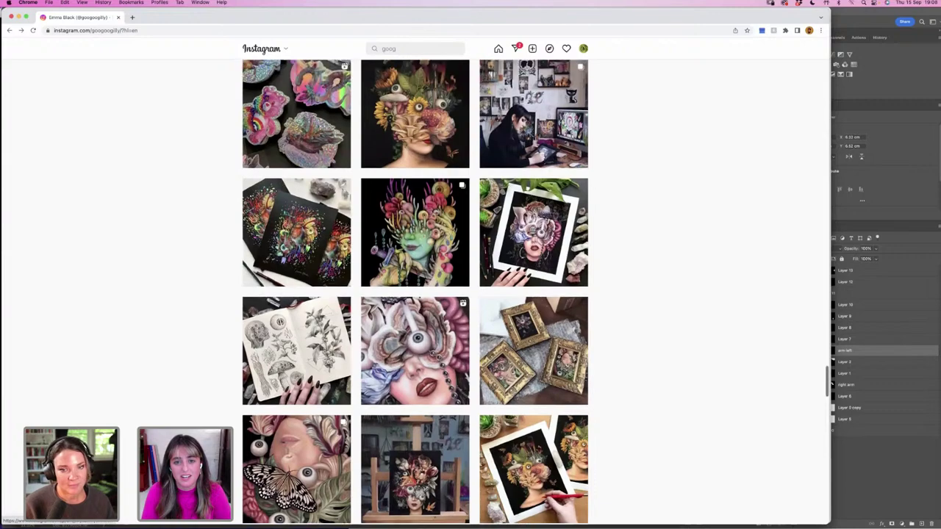
{"action": "scroll", "coordinate": [417, 330], "scroll_direction": "up", "scroll_amount": 5}
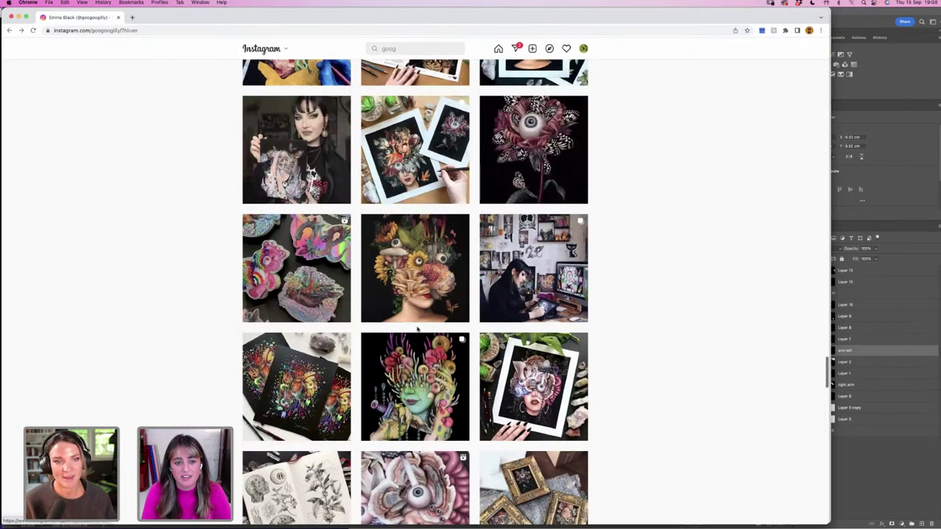
{"action": "left_click", "coordinate": [418, 330]}
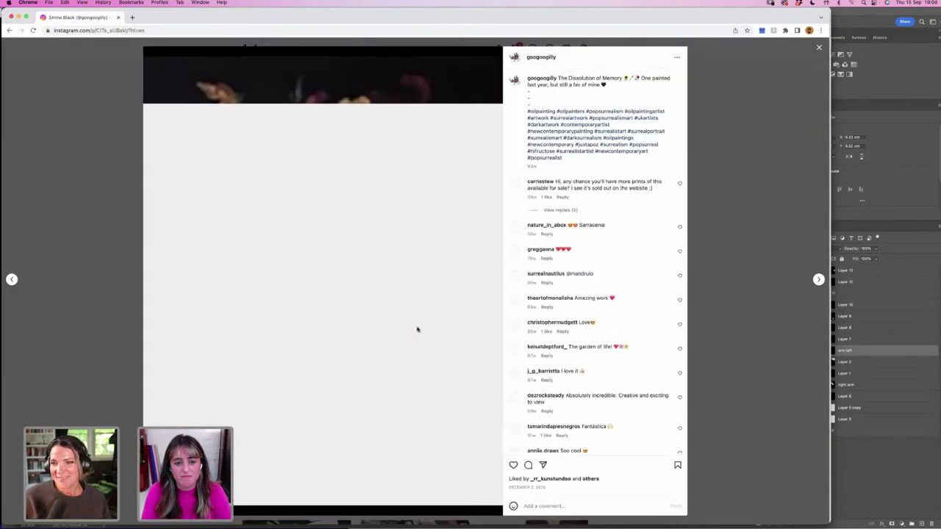
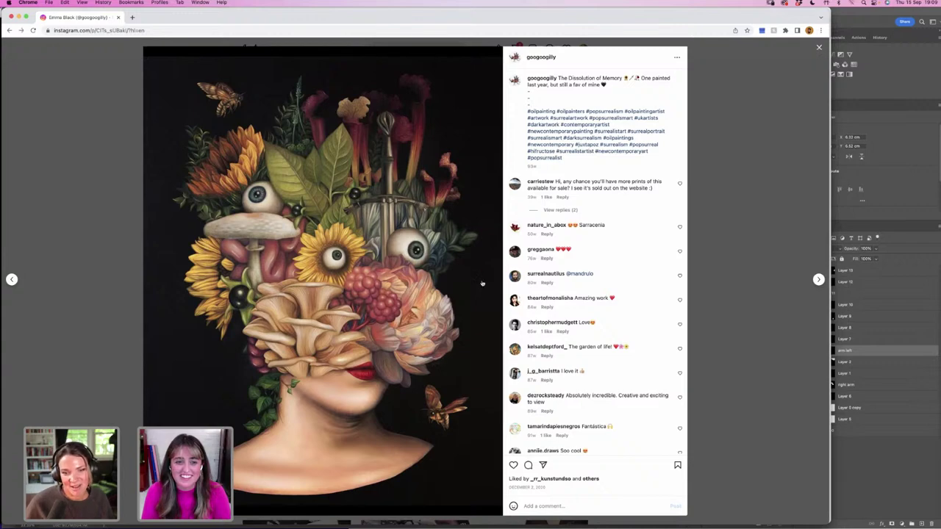
Close the current post and view the red sticker post from the profile grid.
{"action": "key", "text": "Escape"}
{"action": "scroll", "coordinate": [471, 289], "scroll_direction": "up", "scroll_amount": 5}
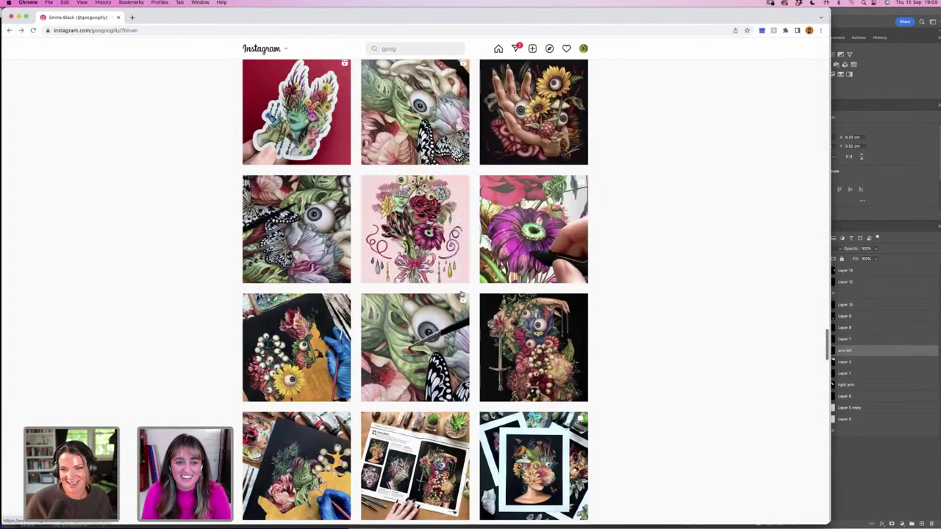
{"action": "scroll", "coordinate": [415, 294], "scroll_direction": "up", "scroll_amount": 2}
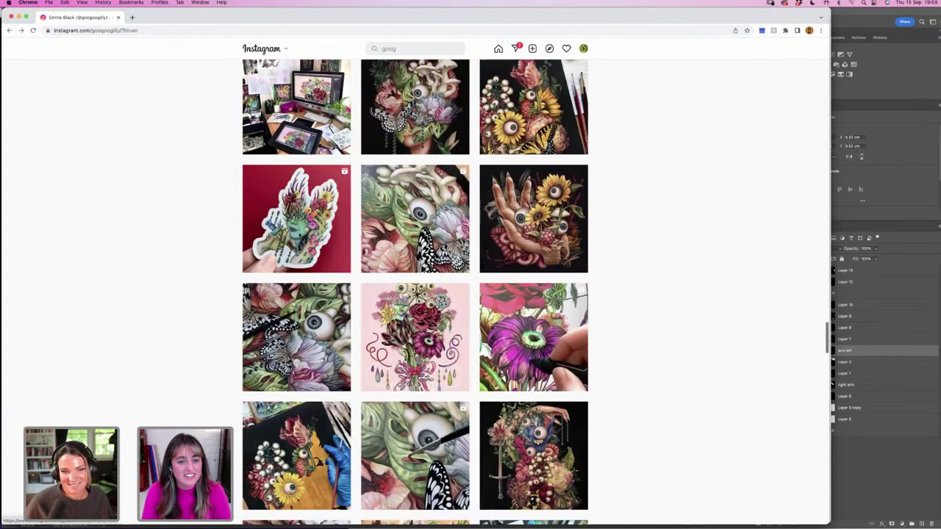
{"action": "left_click", "coordinate": [319, 237]}
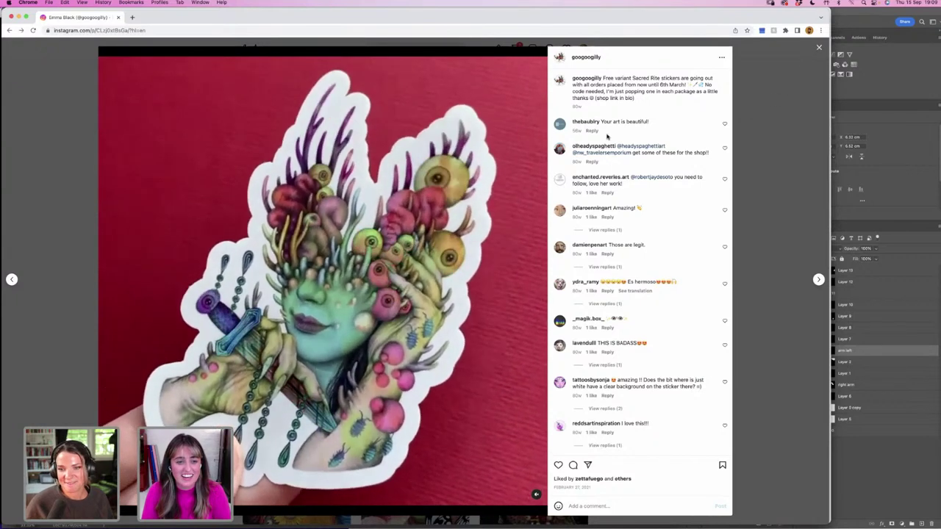
{"action": "left_click", "coordinate": [819, 47]}
View the pink Valentine bouquet post and the following drawing video, then scroll back up the profile.
{"action": "left_click", "coordinate": [414, 361]}
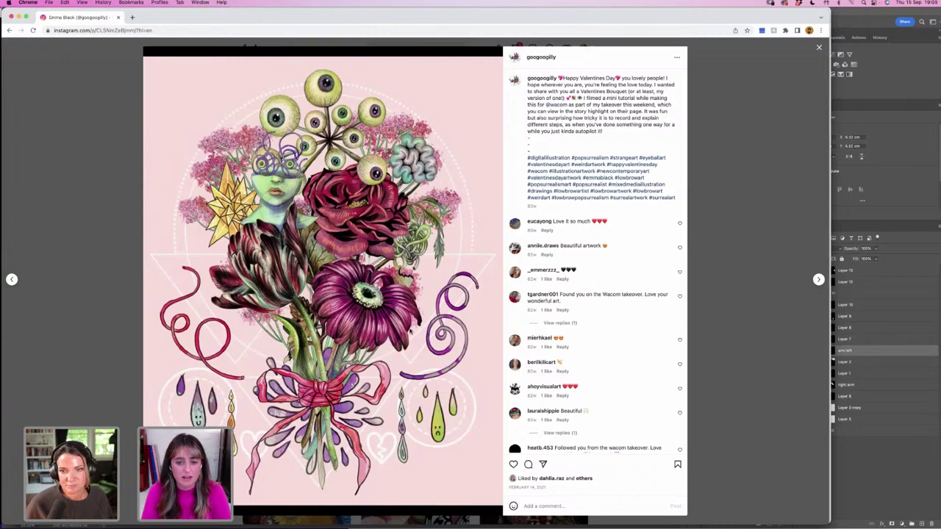
{"action": "key", "text": "Right"}
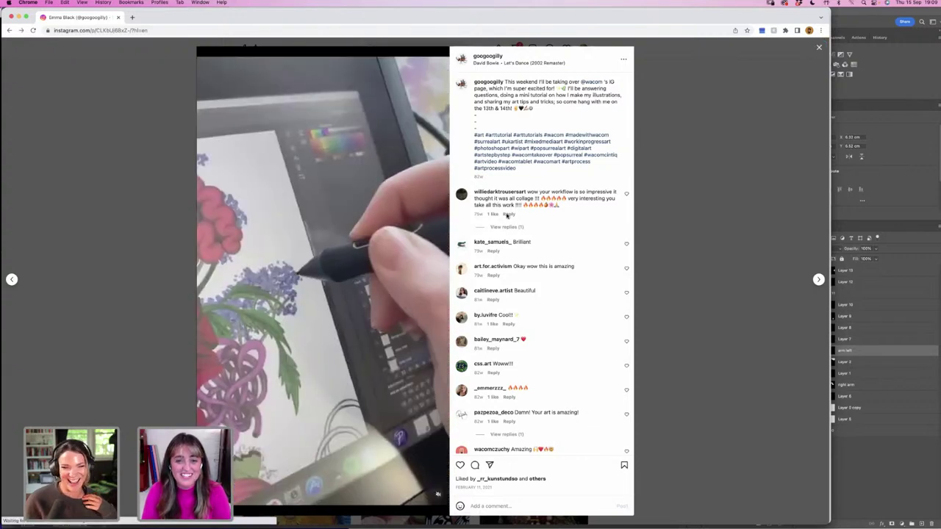
{"action": "left_click", "coordinate": [818, 48]}
{"action": "scroll", "coordinate": [580, 263], "scroll_direction": "down", "scroll_amount": 15}
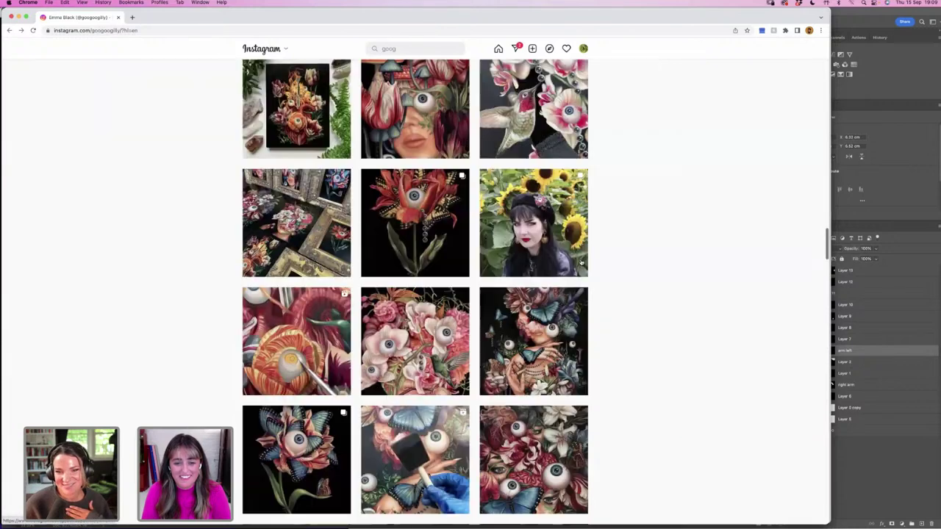
{"action": "scroll", "coordinate": [651, 262], "scroll_direction": "down", "scroll_amount": 10}
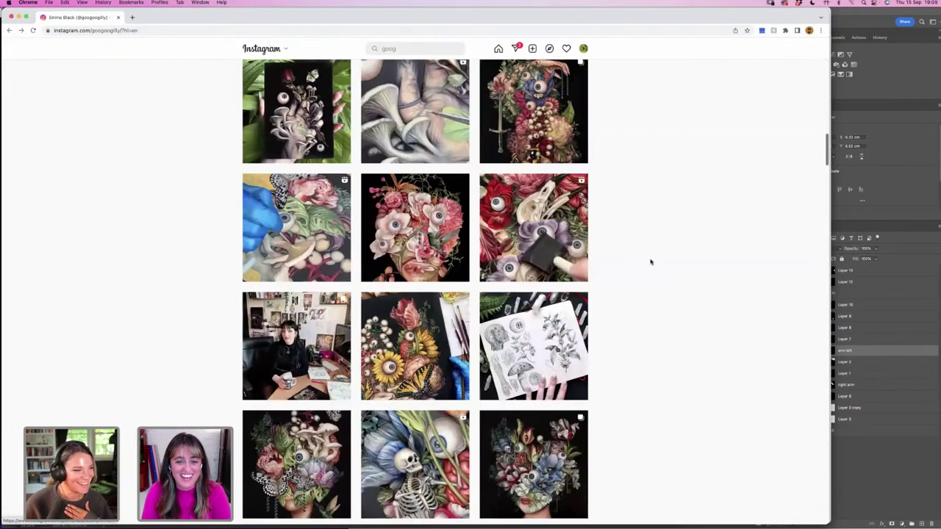
{"action": "scroll", "coordinate": [687, 247], "scroll_direction": "up", "scroll_amount": 20}
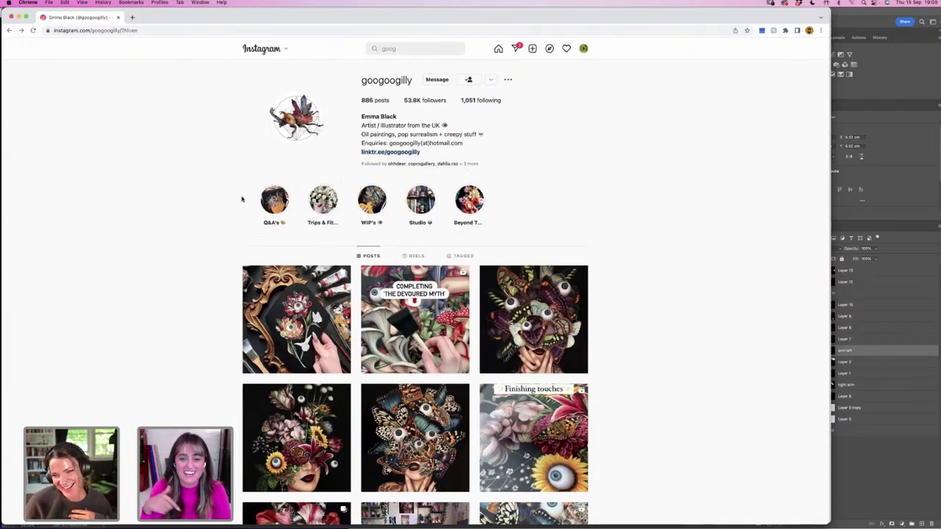
Scroll the grid and view the flower-face painting posts.
{"action": "scroll", "coordinate": [684, 321], "scroll_direction": "down", "scroll_amount": 4}
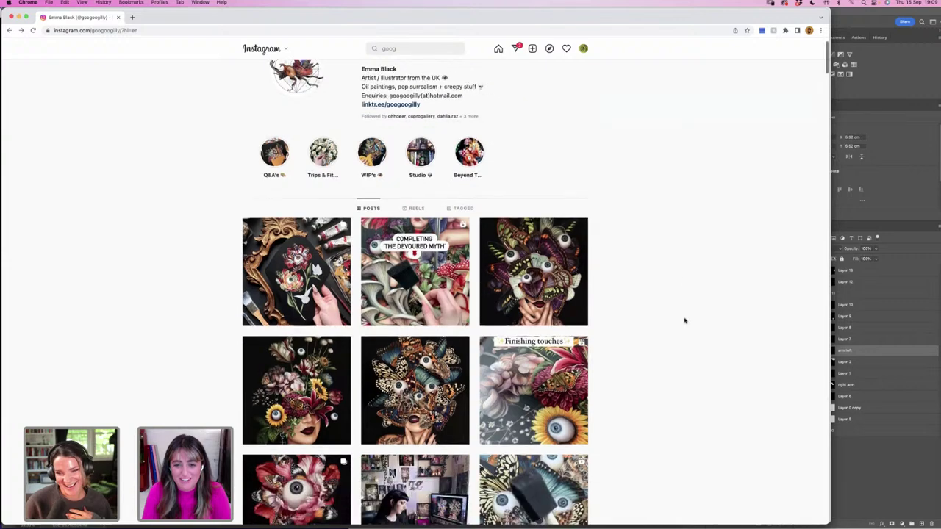
{"action": "scroll", "coordinate": [684, 321], "scroll_direction": "down", "scroll_amount": 1}
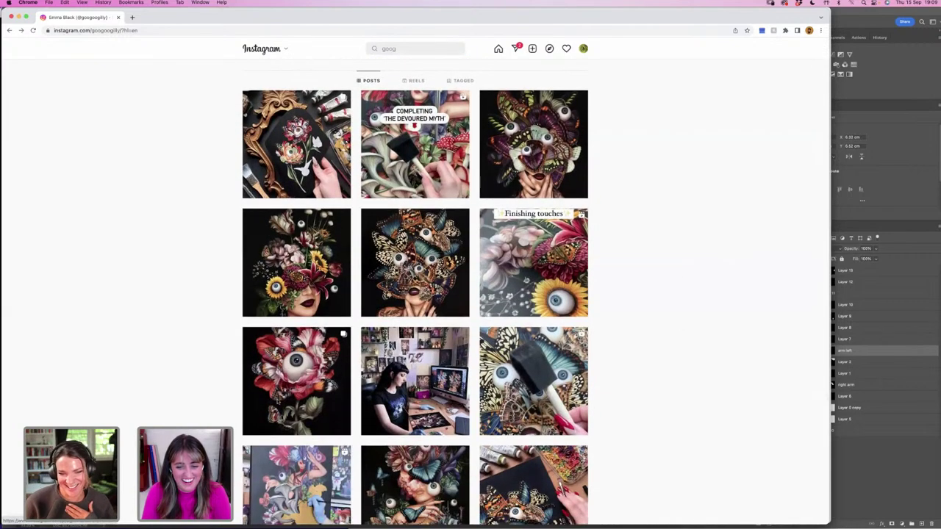
{"action": "left_click", "coordinate": [296, 262]}
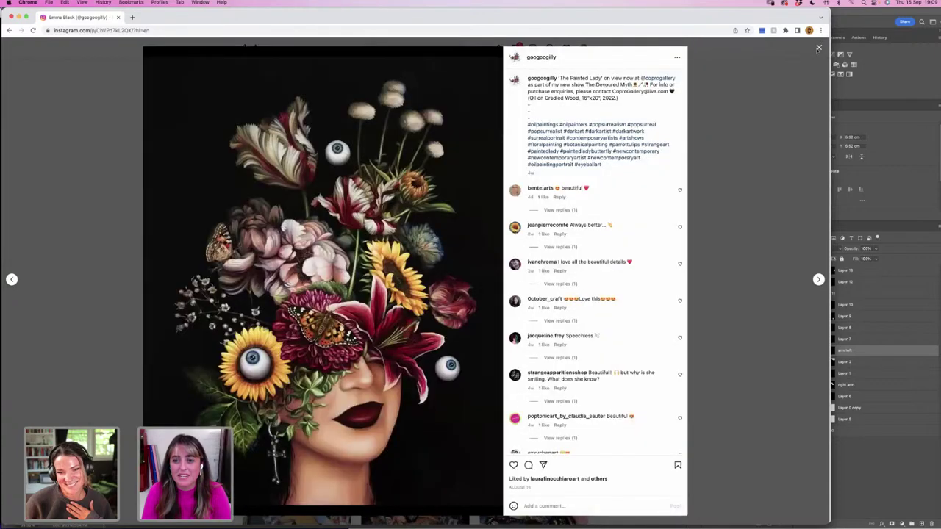
{"action": "left_click", "coordinate": [818, 48]}
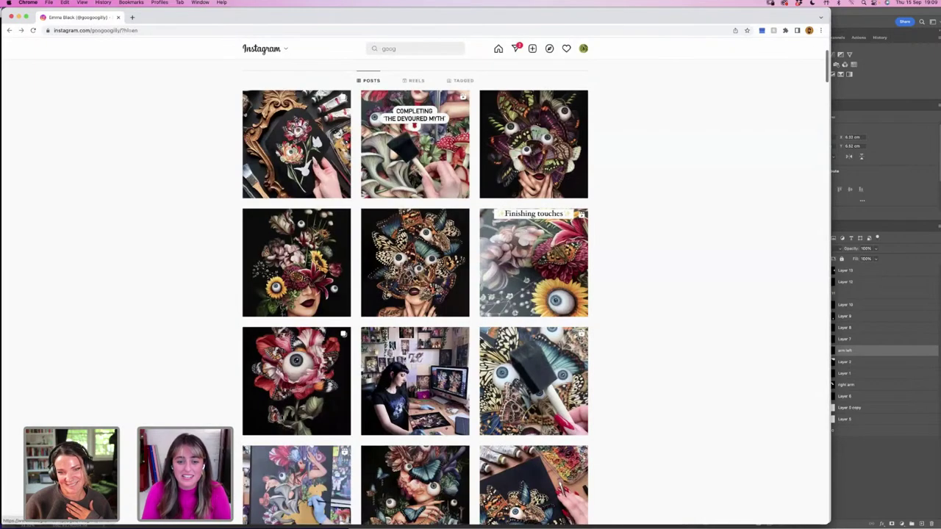
{"action": "scroll", "coordinate": [472, 434], "scroll_direction": "down", "scroll_amount": 10}
{"action": "scroll", "coordinate": [472, 432], "scroll_direction": "down", "scroll_amount": 15}
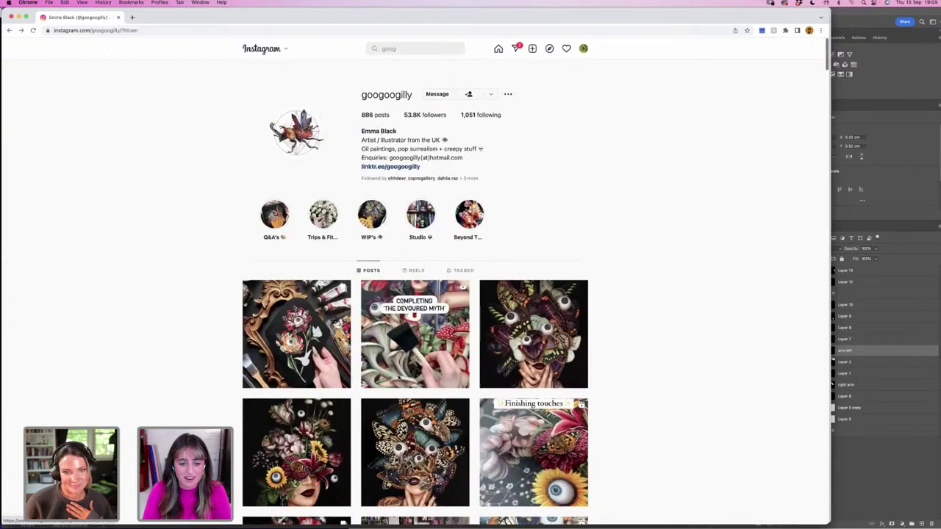
{"action": "scroll", "coordinate": [311, 378], "scroll_direction": "down", "scroll_amount": 1}
{"action": "left_click", "coordinate": [311, 378]}
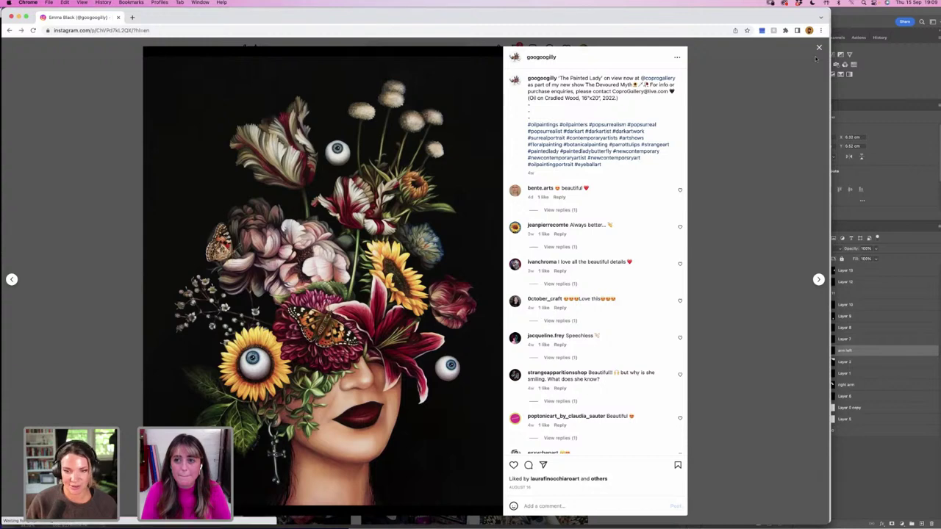
{"action": "left_click", "coordinate": [727, 107]}
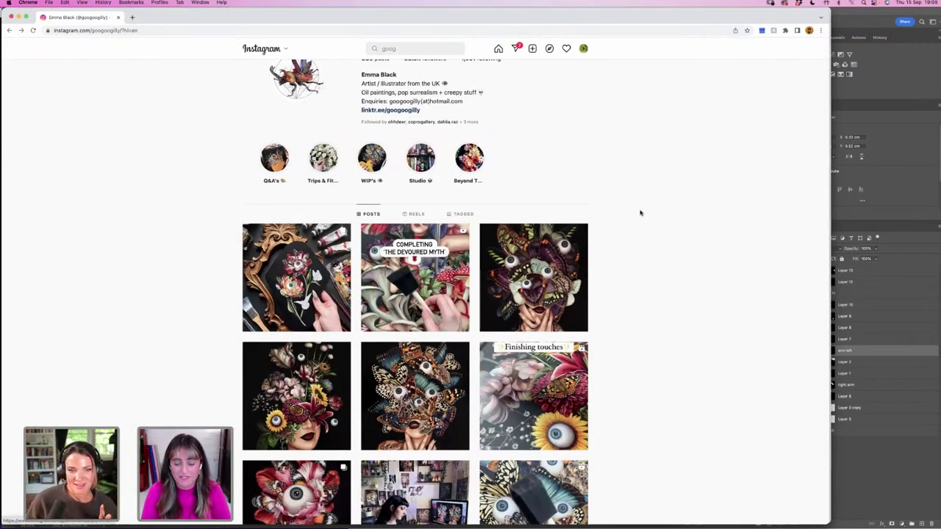
View the two butterfly-face painting posts, then scroll further down the grid.
{"action": "left_click", "coordinate": [544, 274]}
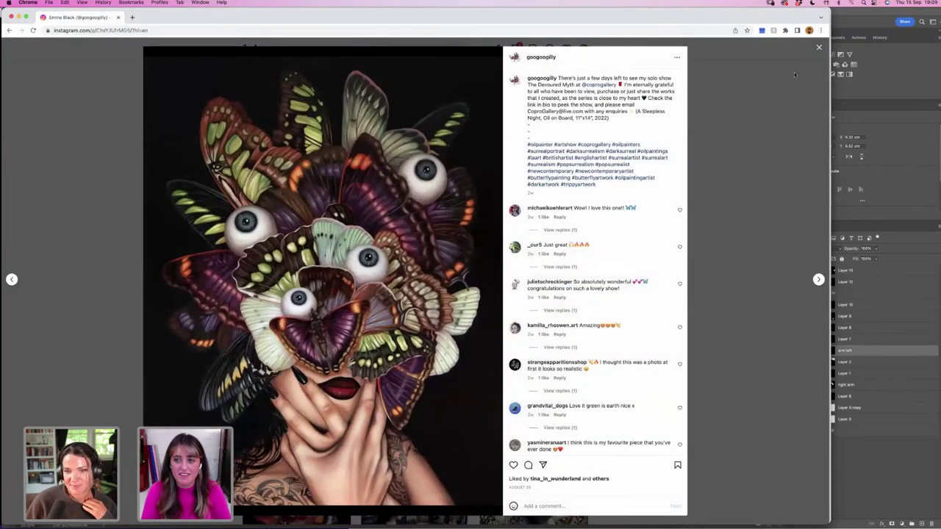
{"action": "left_click", "coordinate": [819, 48]}
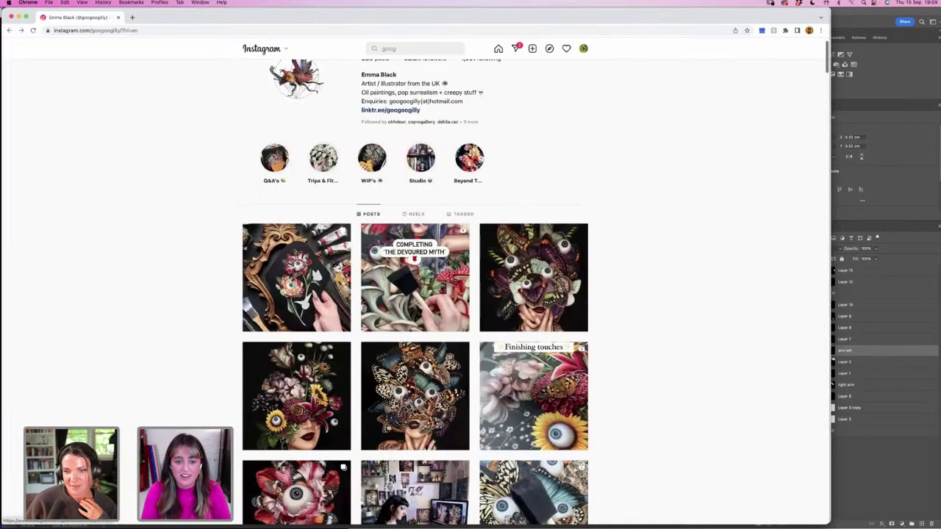
{"action": "scroll", "coordinate": [819, 47], "scroll_direction": "down", "scroll_amount": 3}
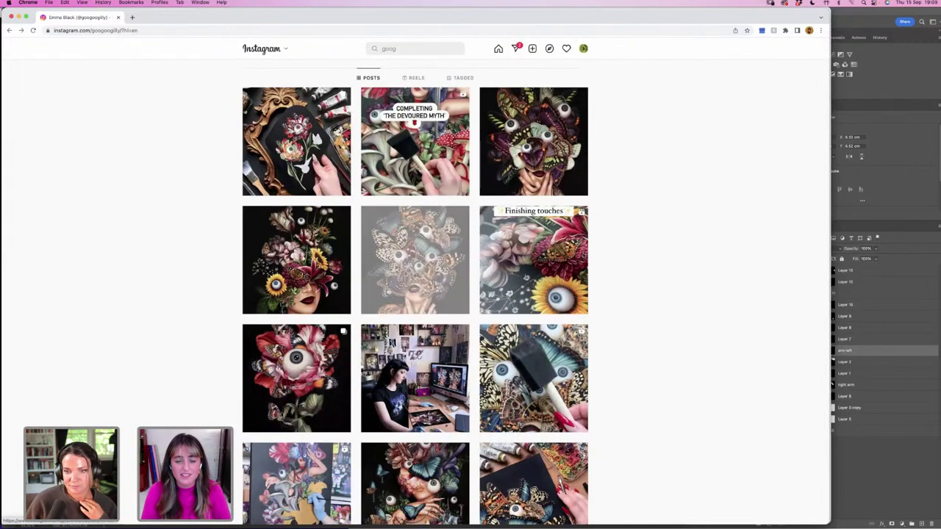
{"action": "left_click", "coordinate": [414, 259]}
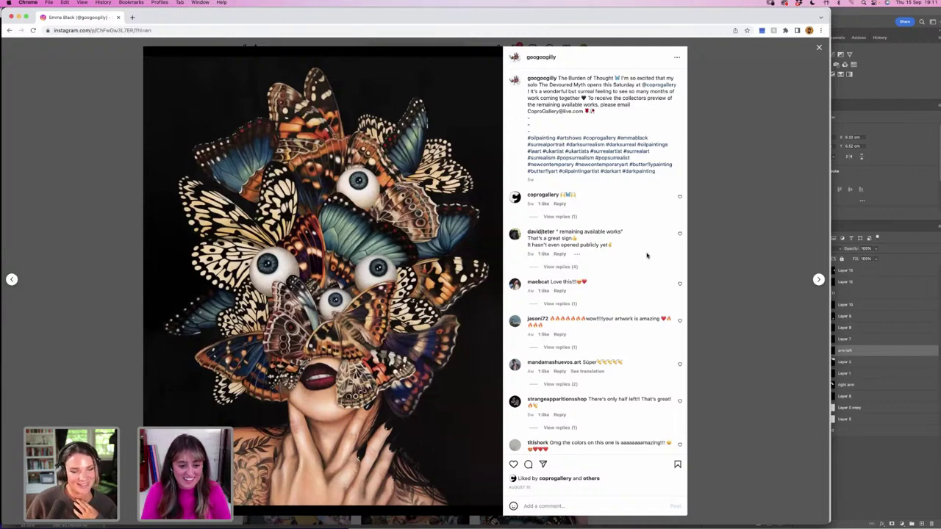
{"action": "left_click", "coordinate": [819, 47]}
{"action": "scroll", "coordinate": [625, 353], "scroll_direction": "down", "scroll_amount": 1}
{"action": "scroll", "coordinate": [625, 353], "scroll_direction": "down", "scroll_amount": 10}
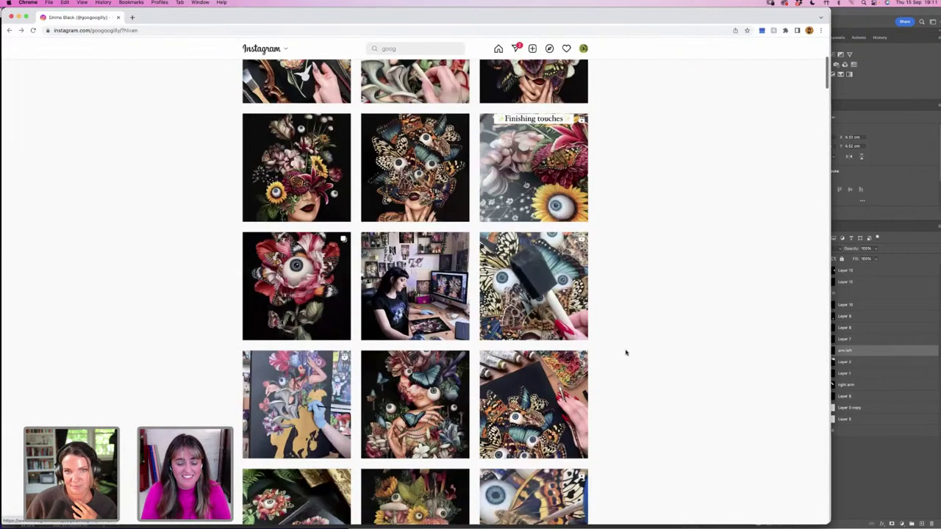
{"action": "scroll", "coordinate": [625, 353], "scroll_direction": "down", "scroll_amount": 15}
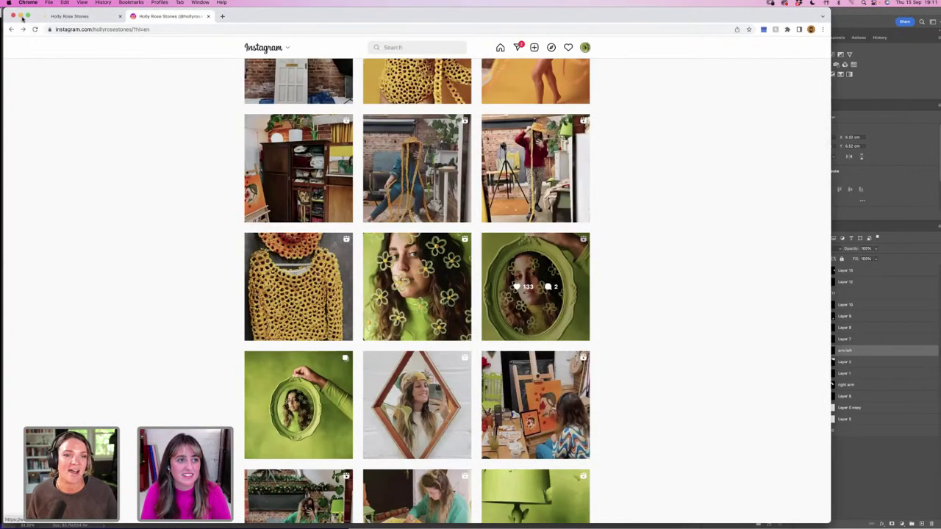
View the portfolio website's green mirror portrait, then minimise Chrome to reveal Photoshop.
{"action": "left_click", "coordinate": [87, 17]}
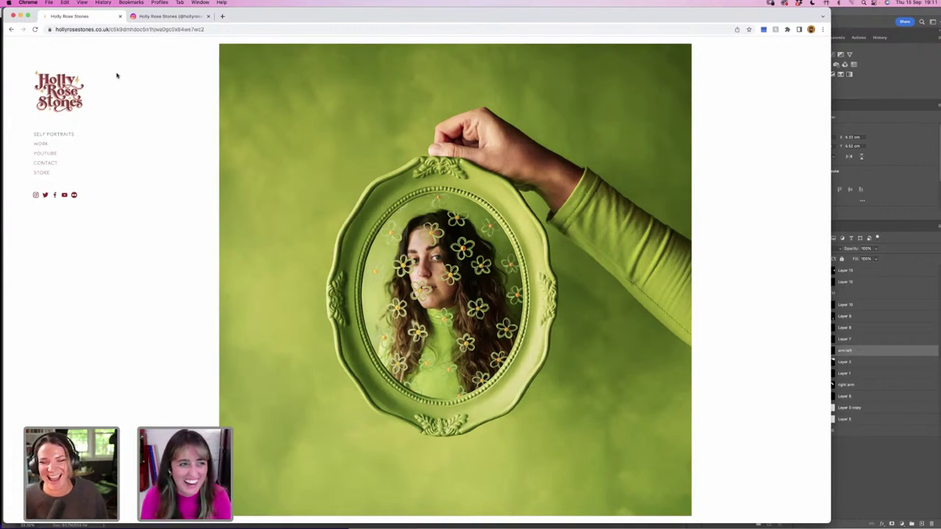
{"action": "left_click", "coordinate": [20, 16]}
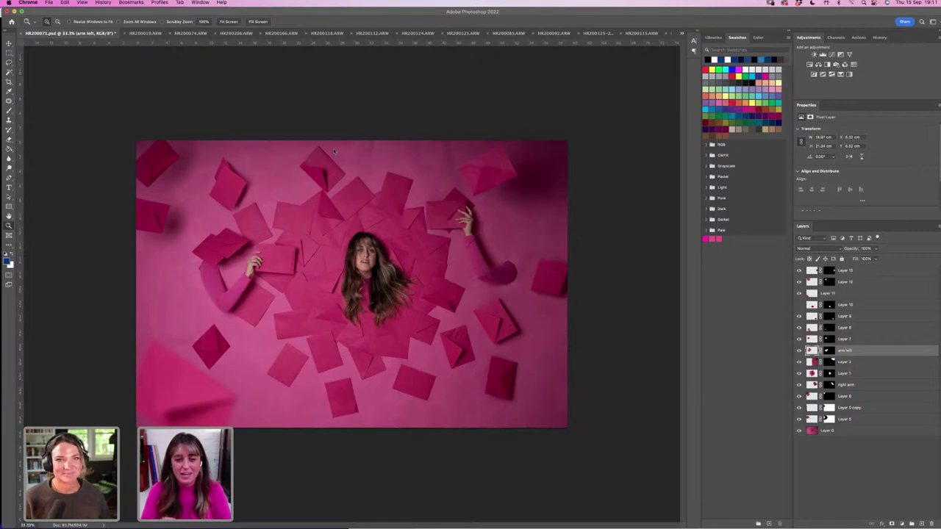
Add a Brightness/Contrast adjustment above Layer 13 with brightness about 11, comparing it on and off.
{"action": "left_click", "coordinate": [854, 270]}
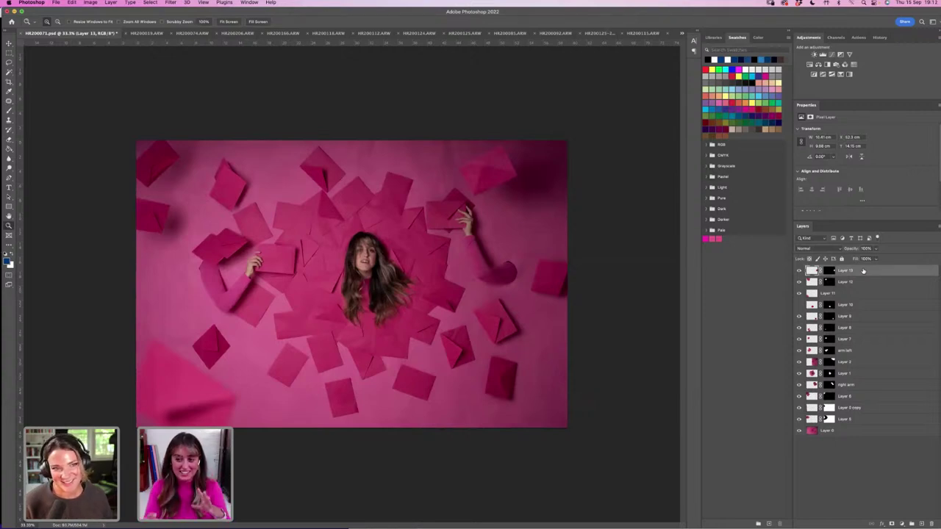
{"action": "left_click", "coordinate": [813, 56]}
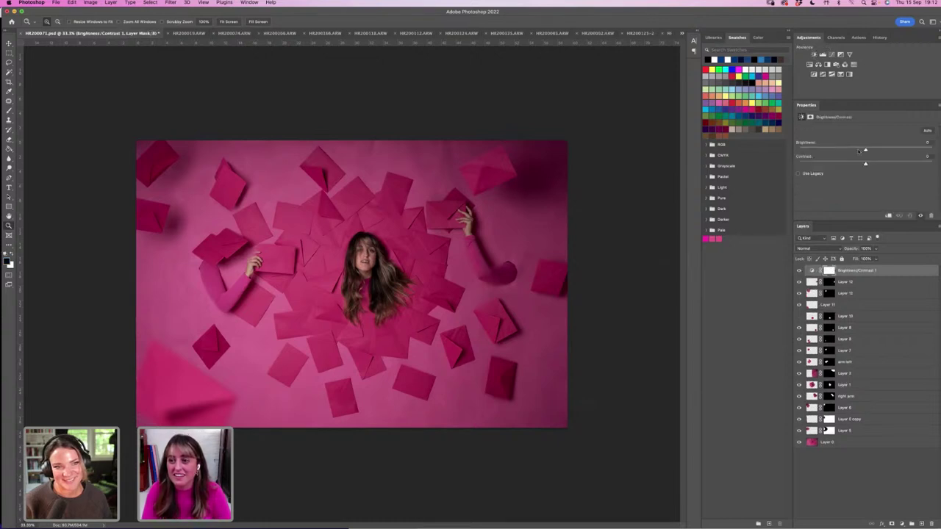
{"action": "left_click_drag", "start_coordinate": [868, 151], "coordinate": [869, 163]}
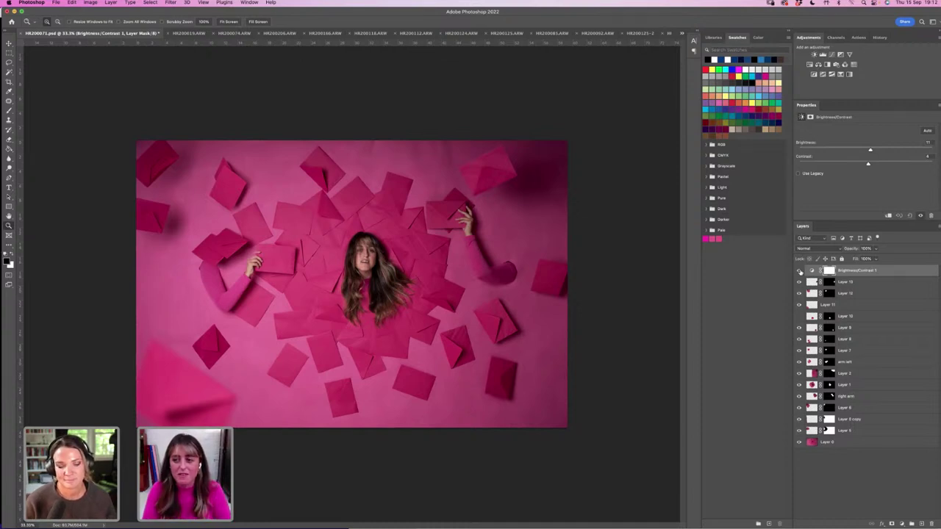
{"action": "left_click", "coordinate": [800, 271]}
{"action": "left_click", "coordinate": [800, 271]}
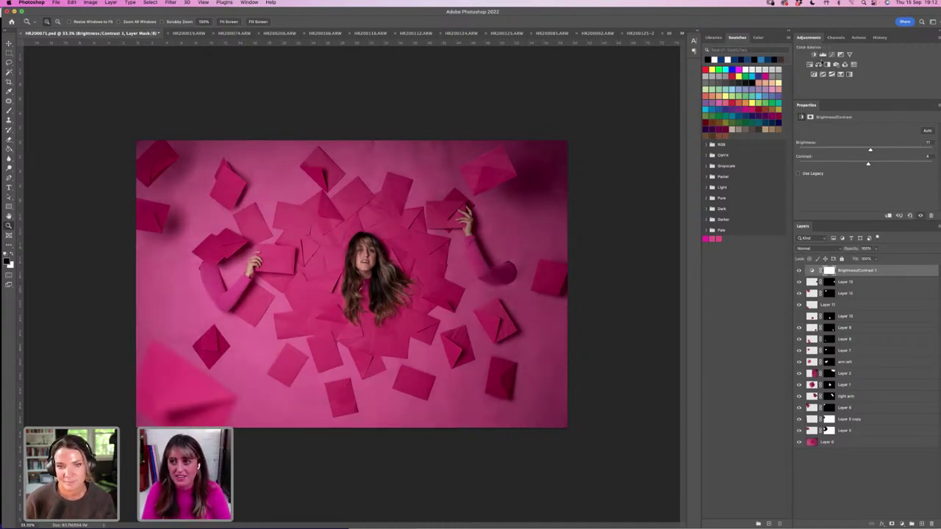
Add a Levels adjustment with the white point pulled in and black point nudged, then compare it.
{"action": "left_click", "coordinate": [822, 55]}
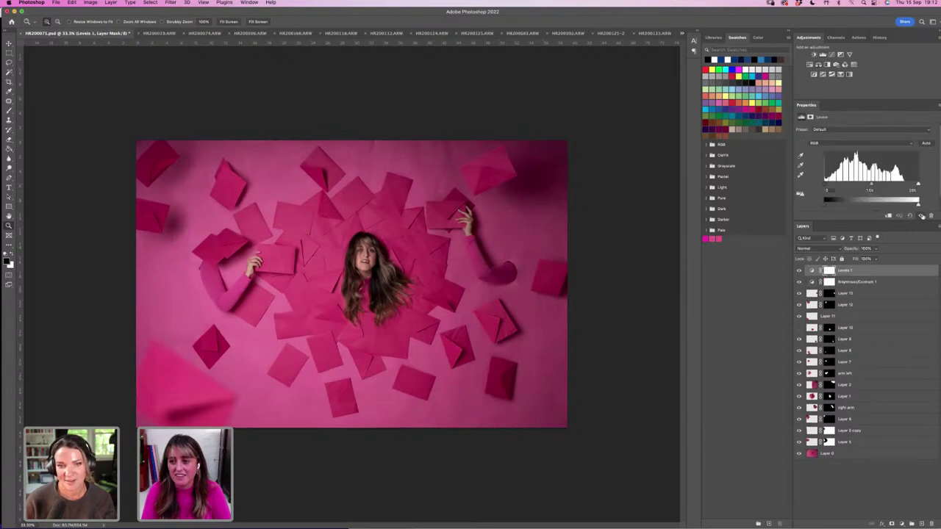
{"action": "left_click_drag", "start_coordinate": [917, 184], "coordinate": [912, 183]}
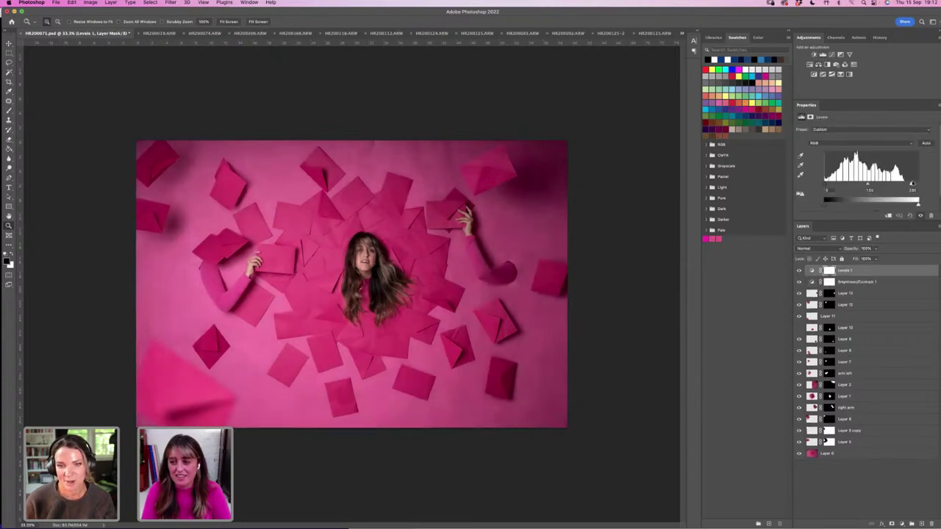
{"action": "left_click_drag", "start_coordinate": [826, 183], "coordinate": [828, 183]}
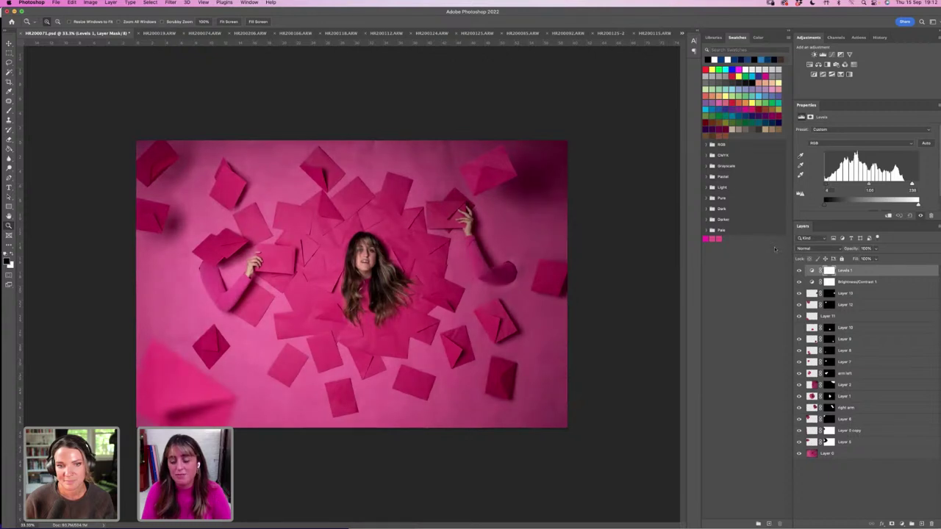
{"action": "left_click", "coordinate": [800, 271]}
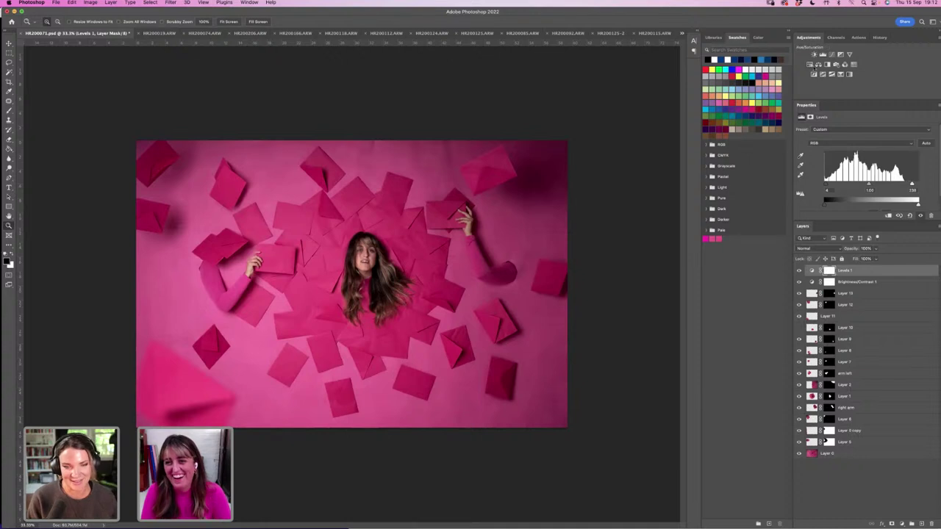
Add a Color Balance adjustment set to the Shadows tonal range.
{"action": "left_click", "coordinate": [827, 65]}
{"action": "left_click", "coordinate": [841, 129]}
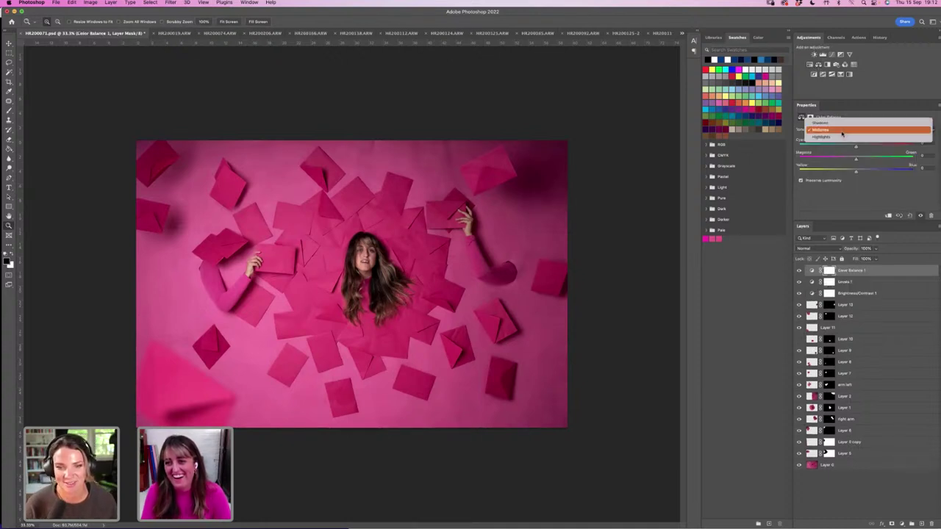
{"action": "left_click", "coordinate": [841, 125]}
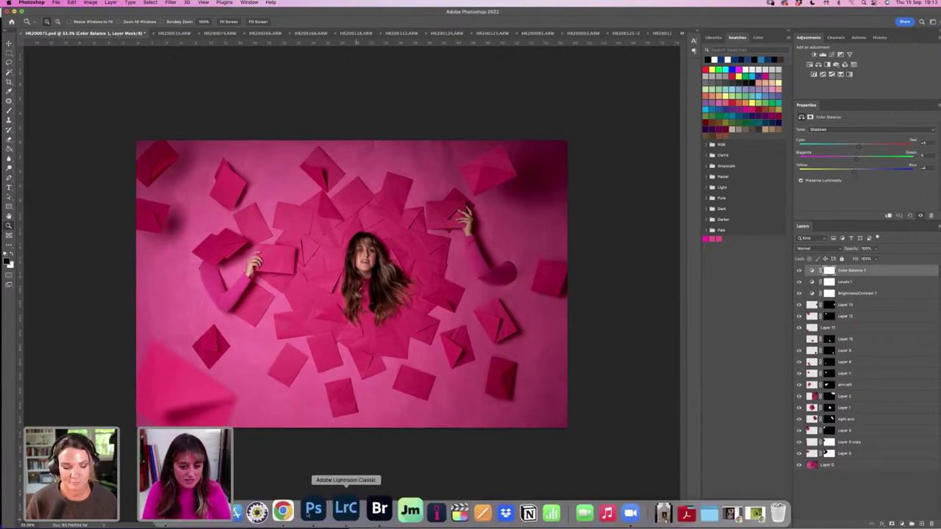
Bring Chrome forward and open the 7 Days With Holly project from the Work section.
{"action": "left_click", "coordinate": [307, 507]}
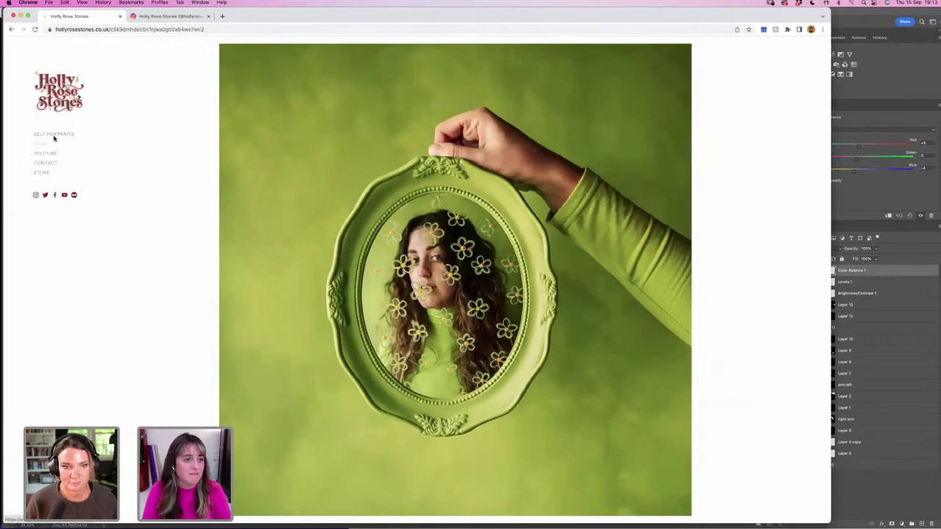
{"action": "left_click", "coordinate": [41, 146]}
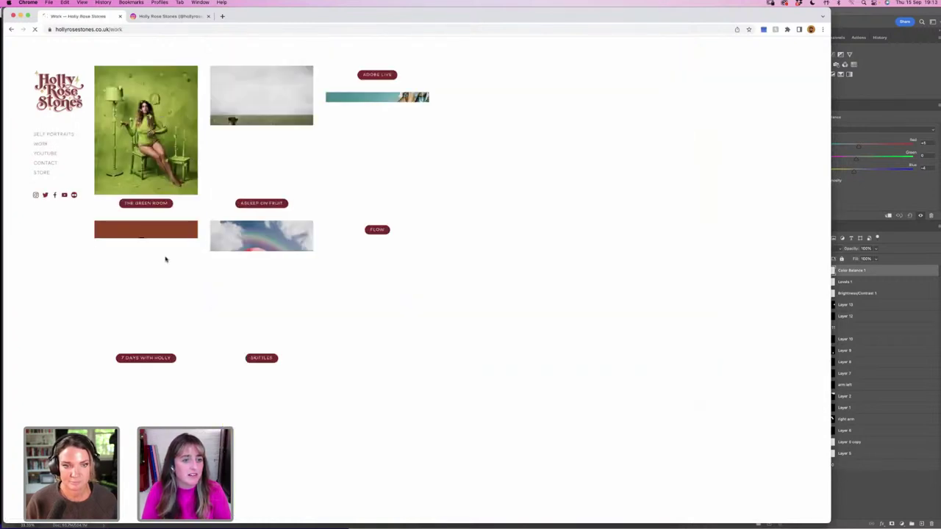
{"action": "left_click", "coordinate": [146, 358]}
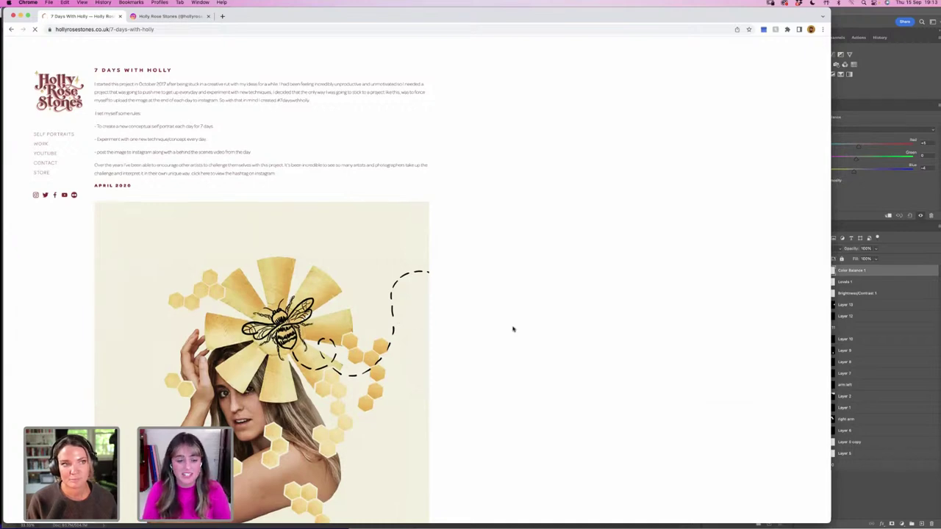
{"action": "scroll", "coordinate": [513, 329], "scroll_direction": "down", "scroll_amount": 10}
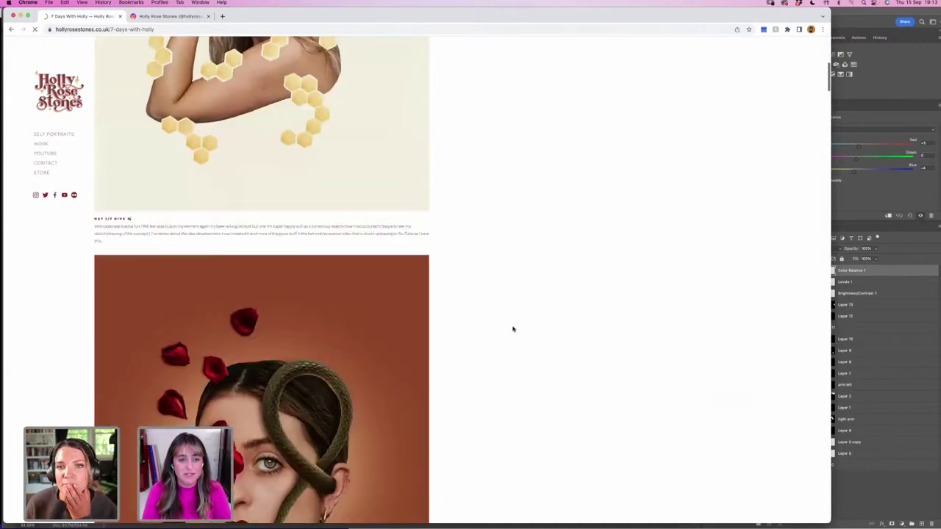
{"action": "scroll", "coordinate": [807, 93], "scroll_direction": "up", "scroll_amount": 3}
Scroll through the project's daily self-portrait posts and back up the page.
{"action": "left_click", "coordinate": [828, 418]}
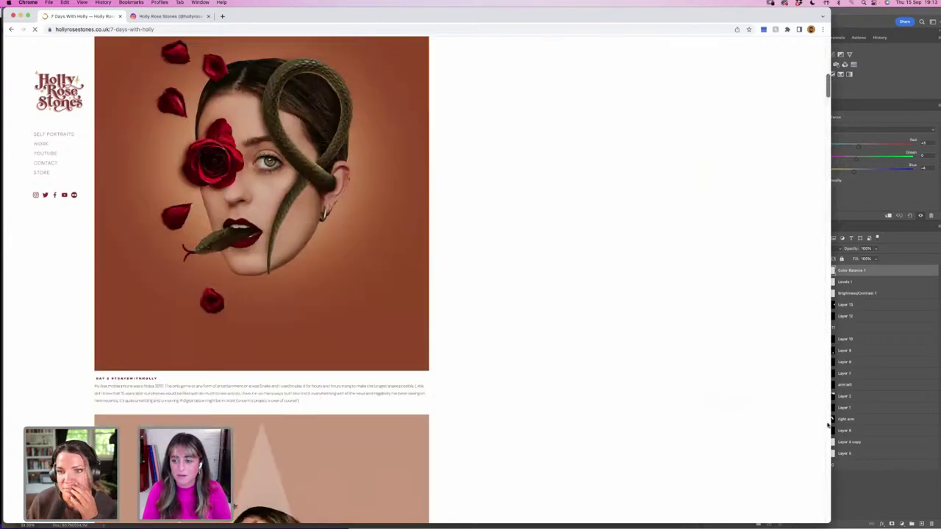
{"action": "scroll", "coordinate": [802, 470], "scroll_direction": "down", "scroll_amount": 10}
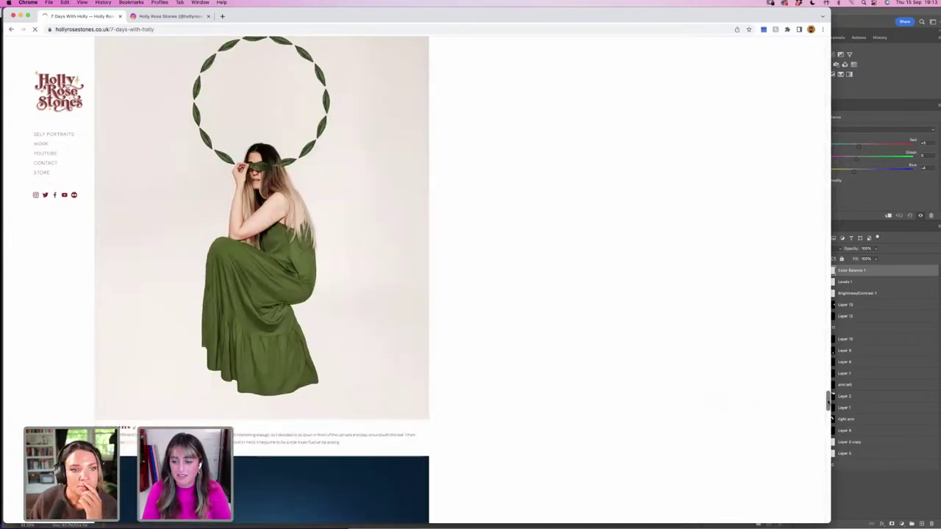
{"action": "left_click_drag", "start_coordinate": [828, 401], "coordinate": [828, 462]}
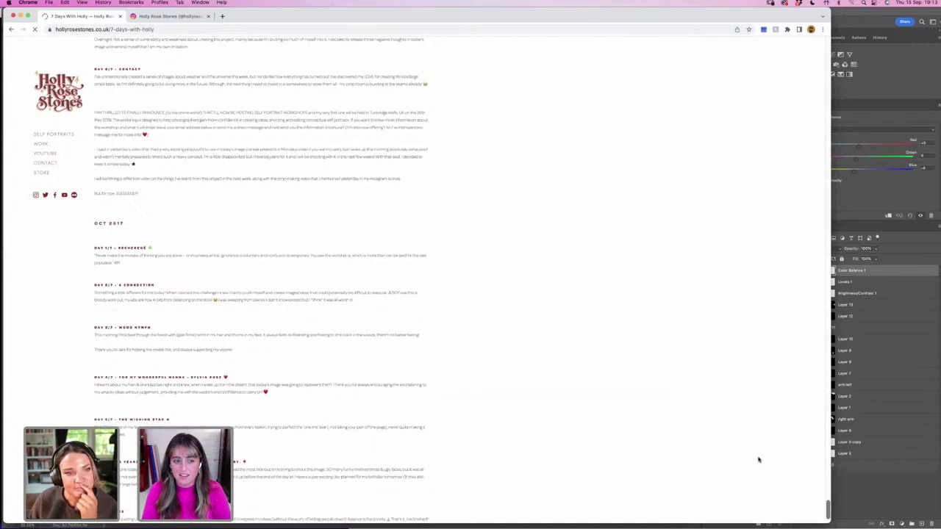
{"action": "scroll", "coordinate": [759, 460], "scroll_direction": "up", "scroll_amount": 10}
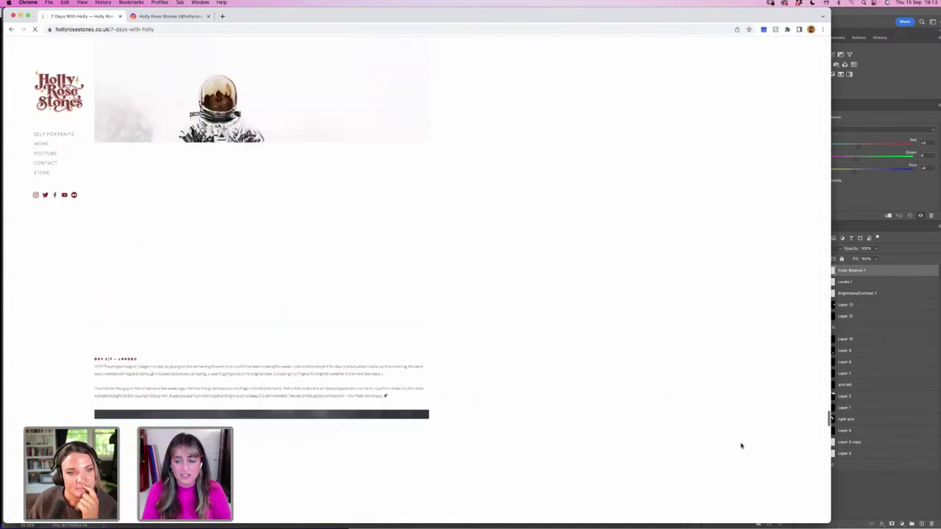
{"action": "scroll", "coordinate": [792, 426], "scroll_direction": "down", "scroll_amount": 3}
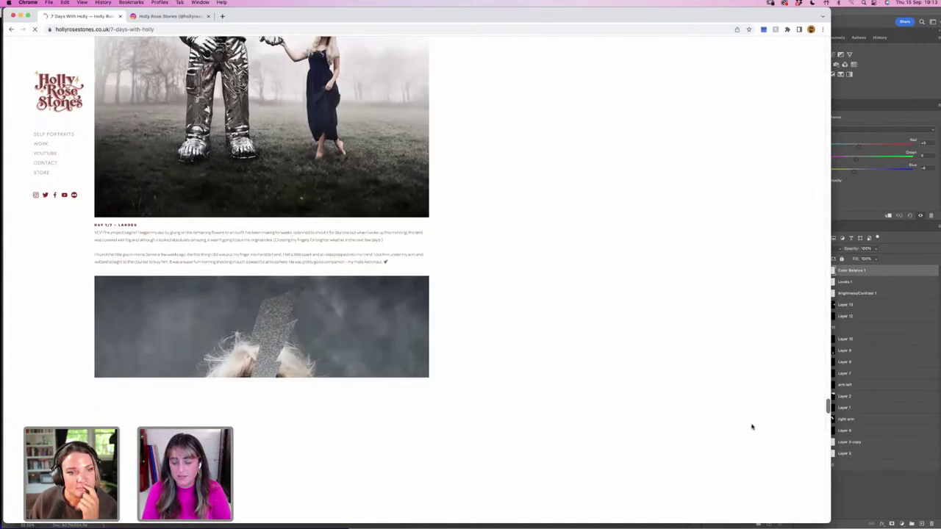
{"action": "scroll", "coordinate": [757, 426], "scroll_direction": "down", "scroll_amount": 6}
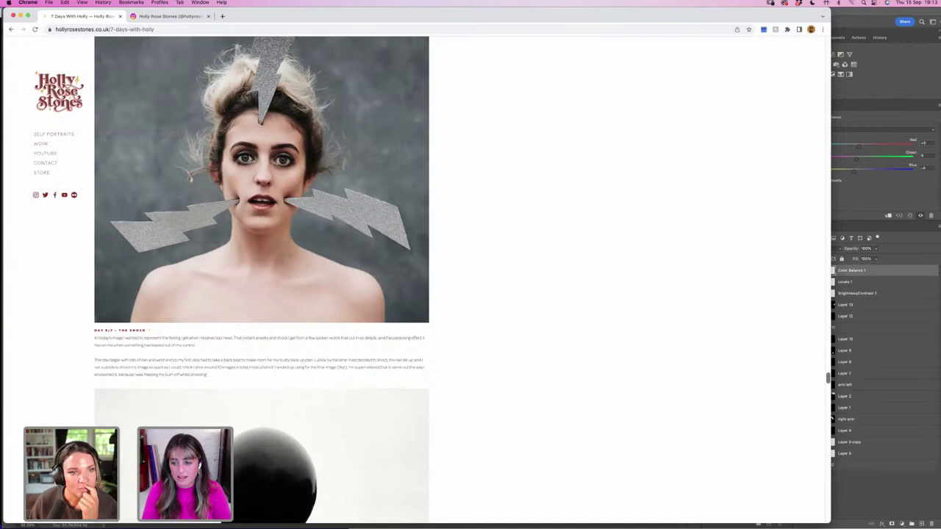
{"action": "scroll", "coordinate": [828, 378], "scroll_direction": "down", "scroll_amount": 10}
{"action": "scroll", "coordinate": [602, 420], "scroll_direction": "up", "scroll_amount": 15}
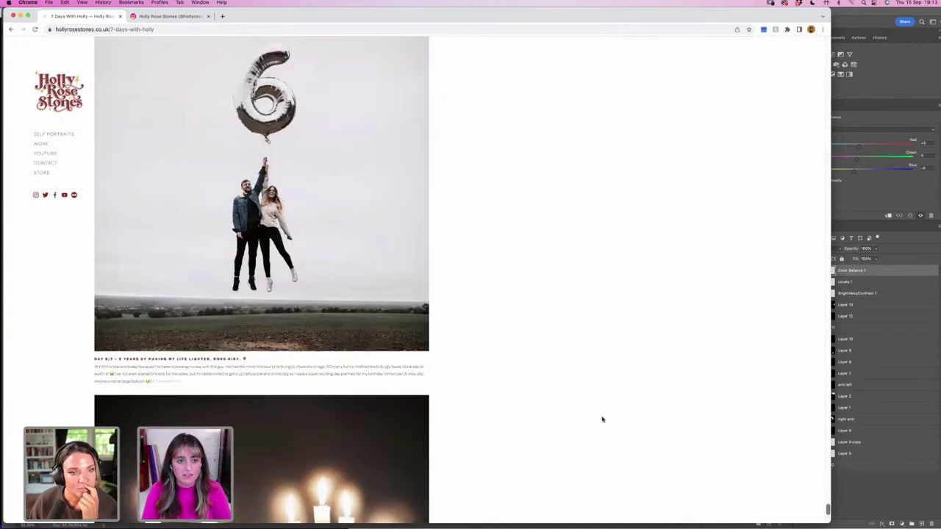
{"action": "scroll", "coordinate": [602, 419], "scroll_direction": "up", "scroll_amount": 4}
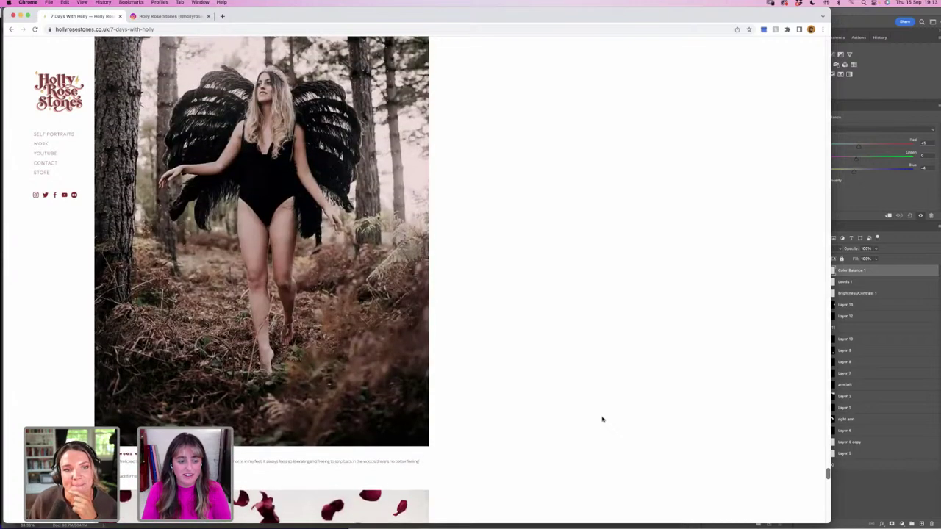
{"action": "scroll", "coordinate": [602, 420], "scroll_direction": "up", "scroll_amount": 7}
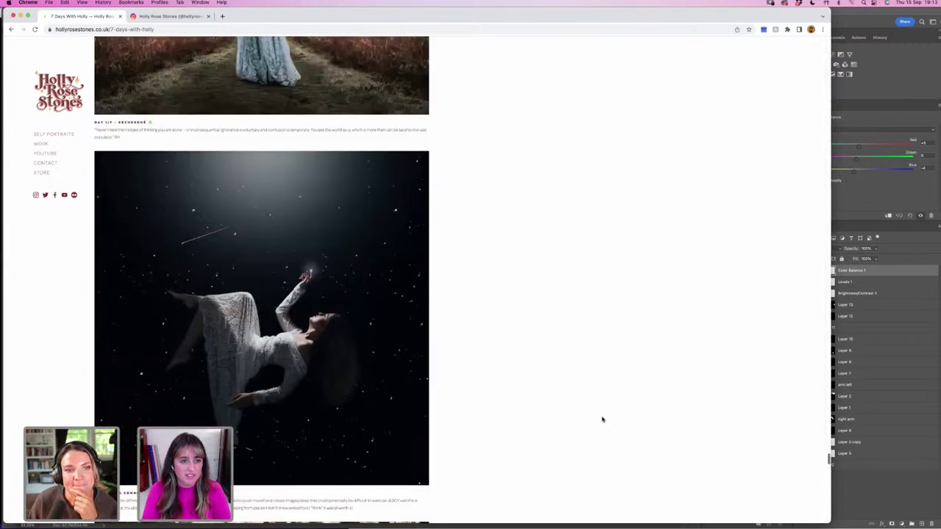
{"action": "scroll", "coordinate": [602, 420], "scroll_direction": "up", "scroll_amount": 5}
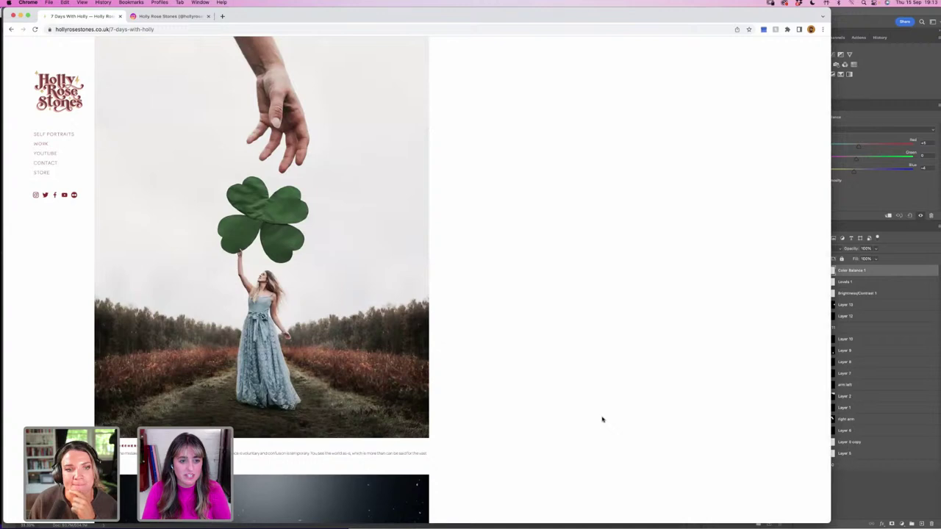
{"action": "scroll", "coordinate": [602, 419], "scroll_direction": "up", "scroll_amount": 10}
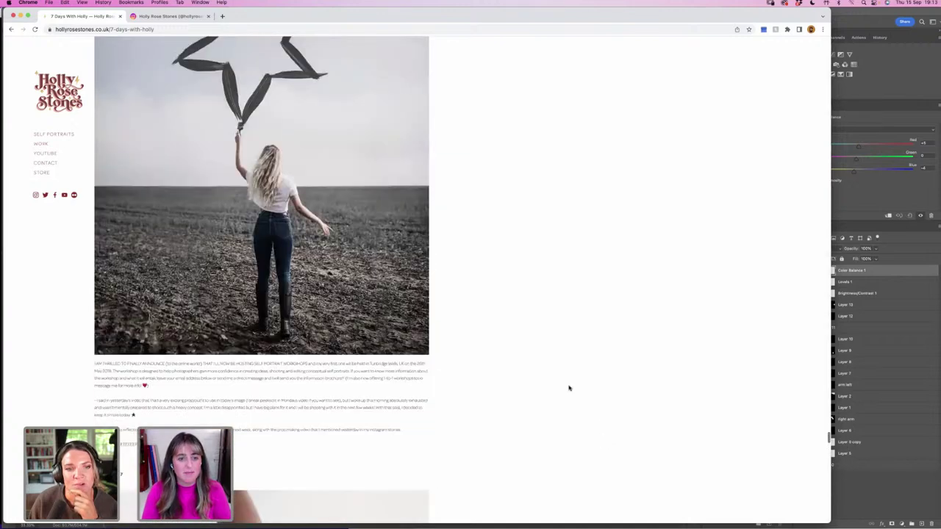
{"action": "scroll", "coordinate": [568, 388], "scroll_direction": "up", "scroll_amount": 10}
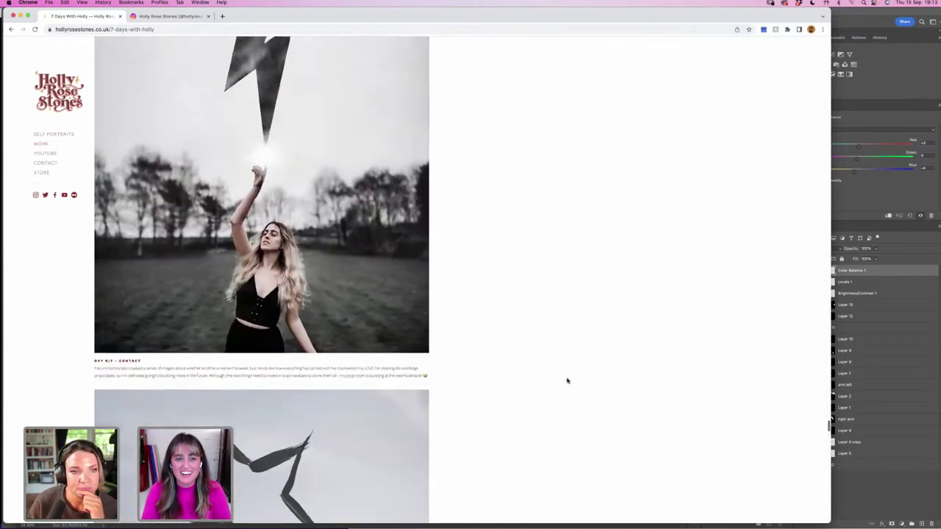
{"action": "scroll", "coordinate": [566, 381], "scroll_direction": "up", "scroll_amount": 10}
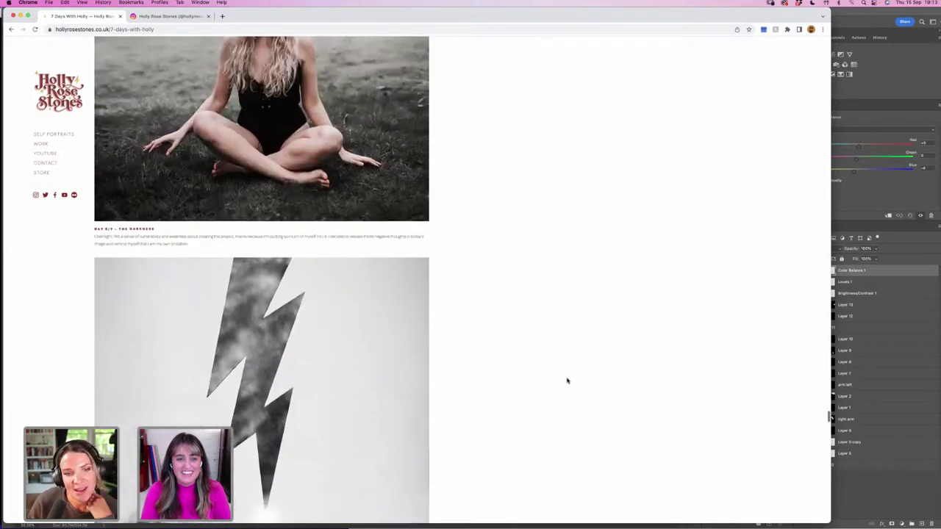
{"action": "scroll", "coordinate": [567, 381], "scroll_direction": "up", "scroll_amount": 8}
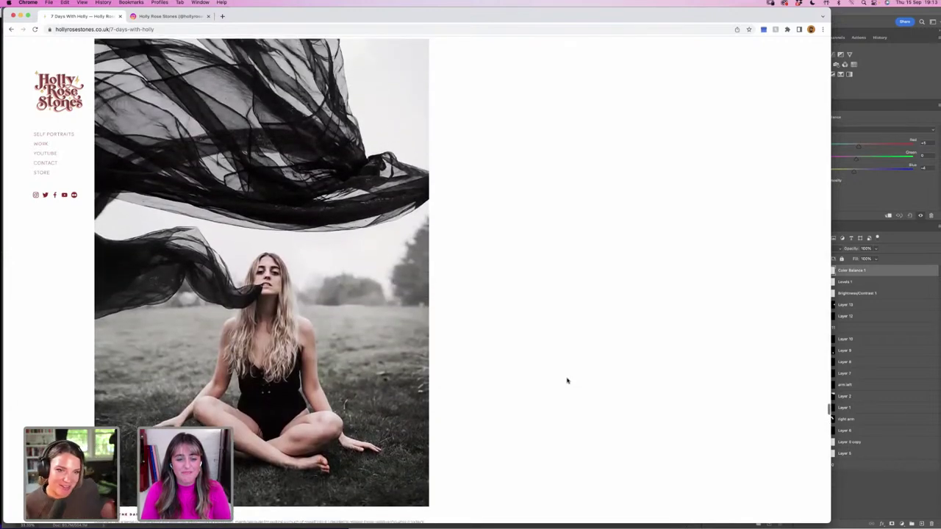
{"action": "scroll", "coordinate": [567, 381], "scroll_direction": "up", "scroll_amount": 10}
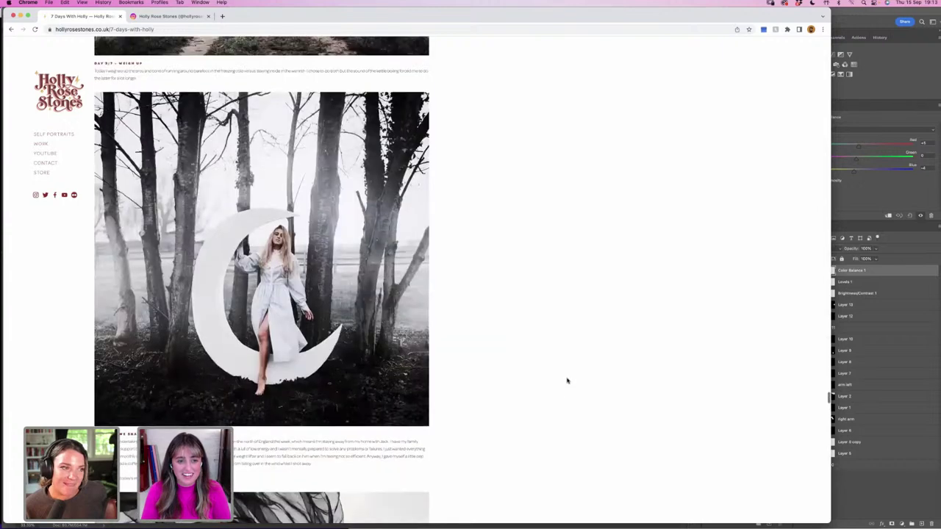
{"action": "scroll", "coordinate": [567, 381], "scroll_direction": "up", "scroll_amount": 3}
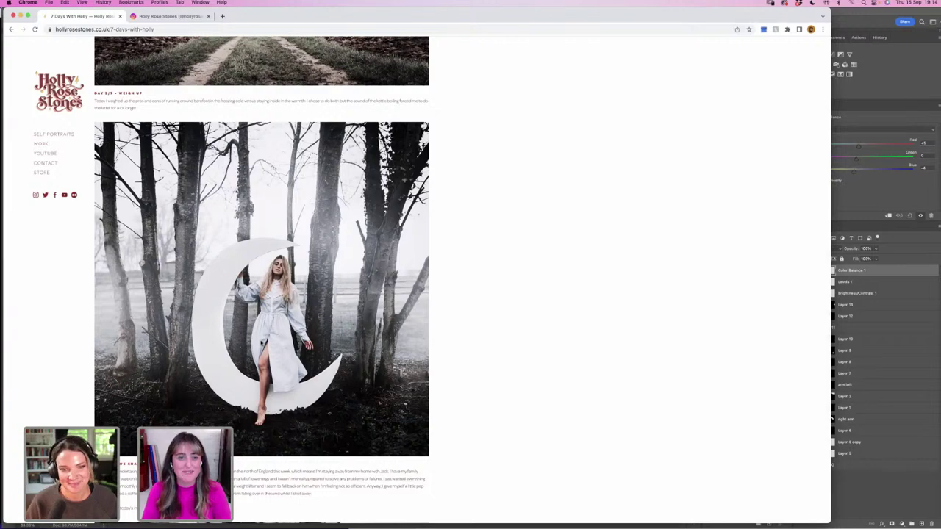
{"action": "scroll", "coordinate": [419, 335], "scroll_direction": "up", "scroll_amount": 10}
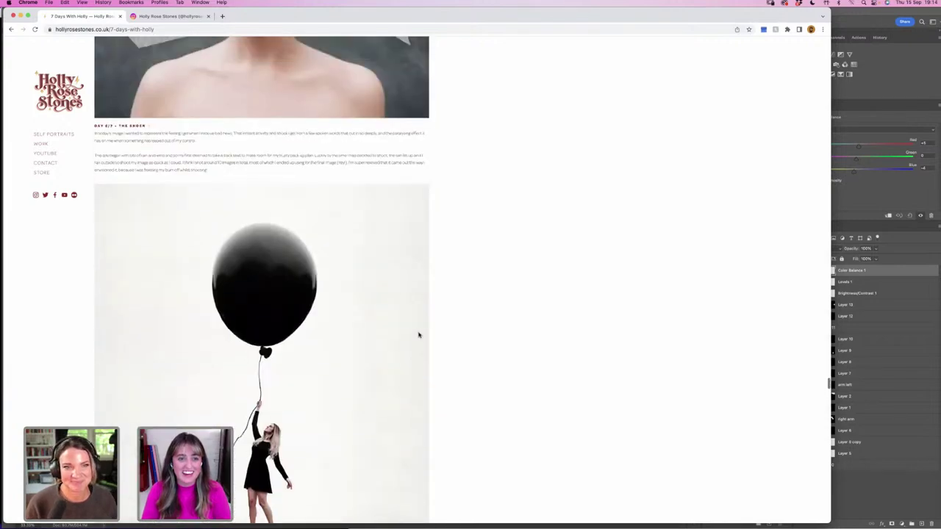
{"action": "scroll", "coordinate": [419, 335], "scroll_direction": "up", "scroll_amount": 8}
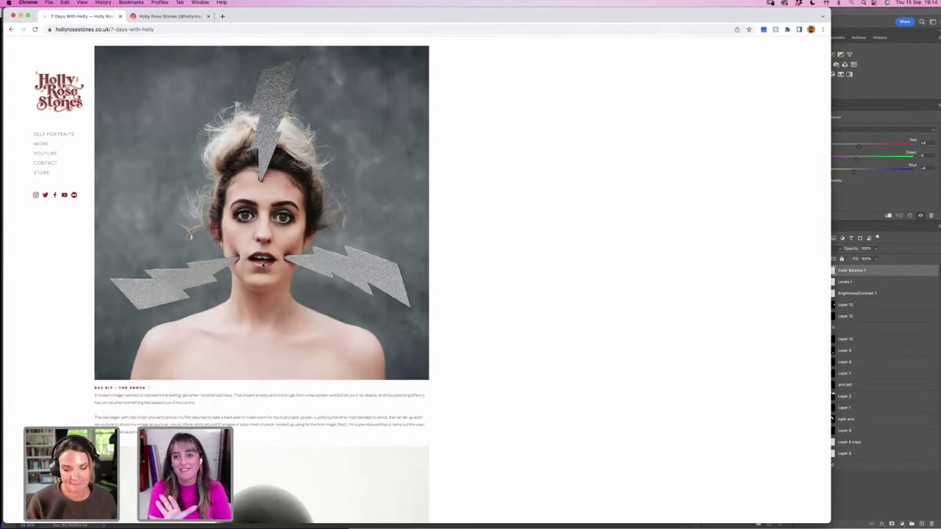
{"action": "scroll", "coordinate": [263, 266], "scroll_direction": "up", "scroll_amount": 10}
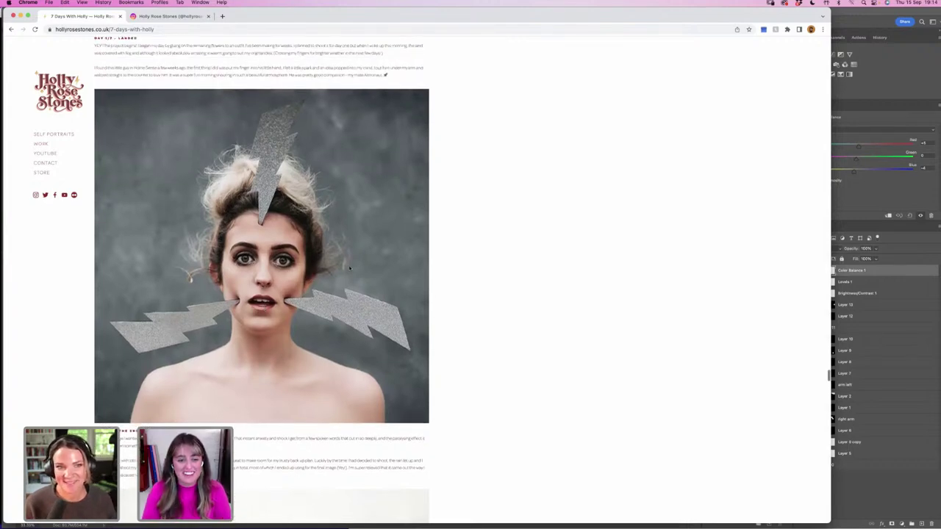
{"action": "scroll", "coordinate": [350, 269], "scroll_direction": "up", "scroll_amount": 5}
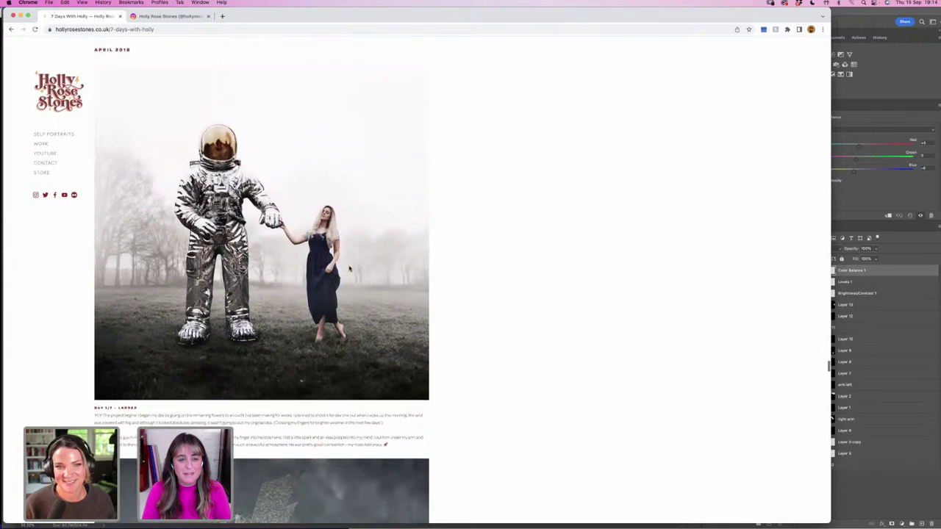
{"action": "scroll", "coordinate": [344, 291], "scroll_direction": "up", "scroll_amount": 5}
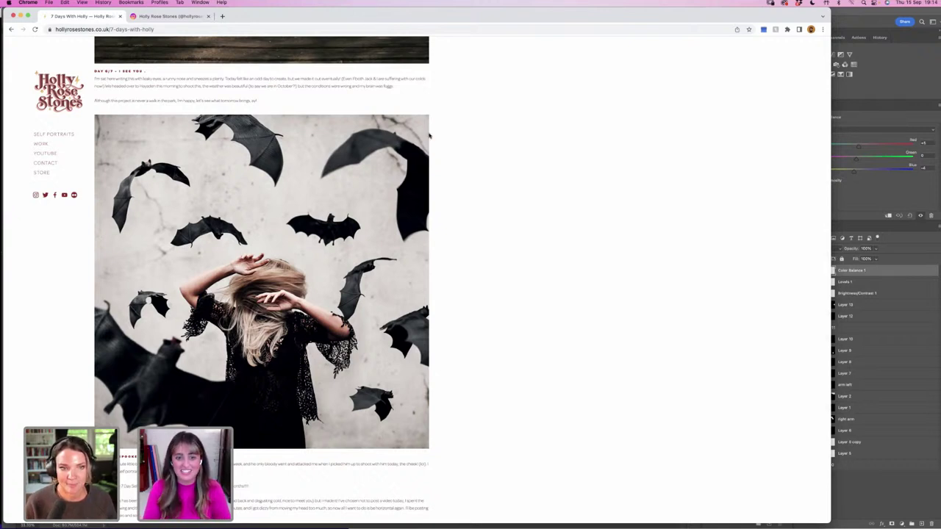
{"action": "scroll", "coordinate": [434, 154], "scroll_direction": "up", "scroll_amount": 3}
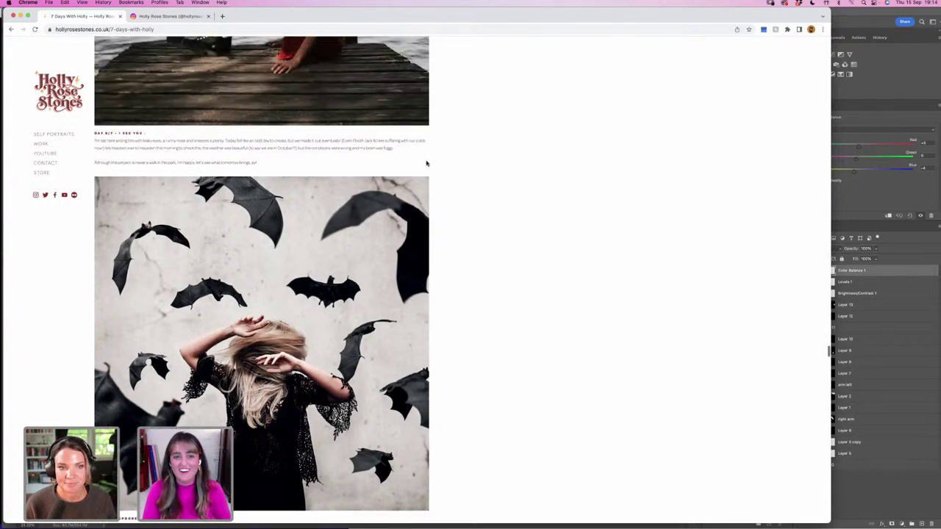
{"action": "scroll", "coordinate": [448, 165], "scroll_direction": "up", "scroll_amount": 5}
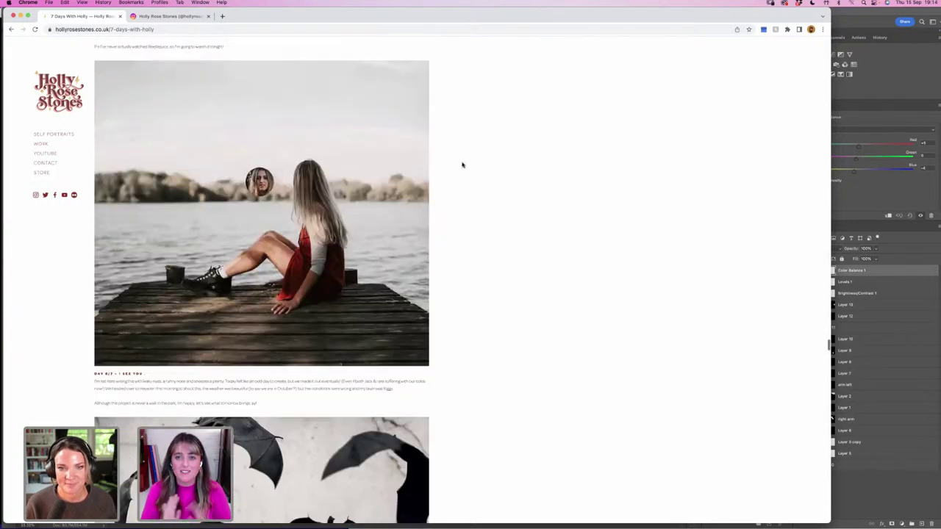
{"action": "scroll", "coordinate": [463, 164], "scroll_direction": "up", "scroll_amount": 12}
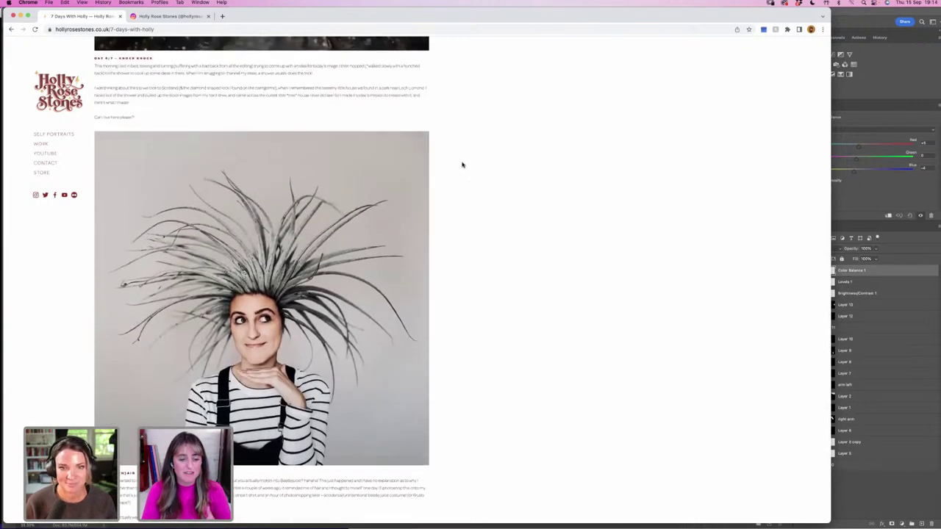
{"action": "scroll", "coordinate": [462, 165], "scroll_direction": "up", "scroll_amount": 3}
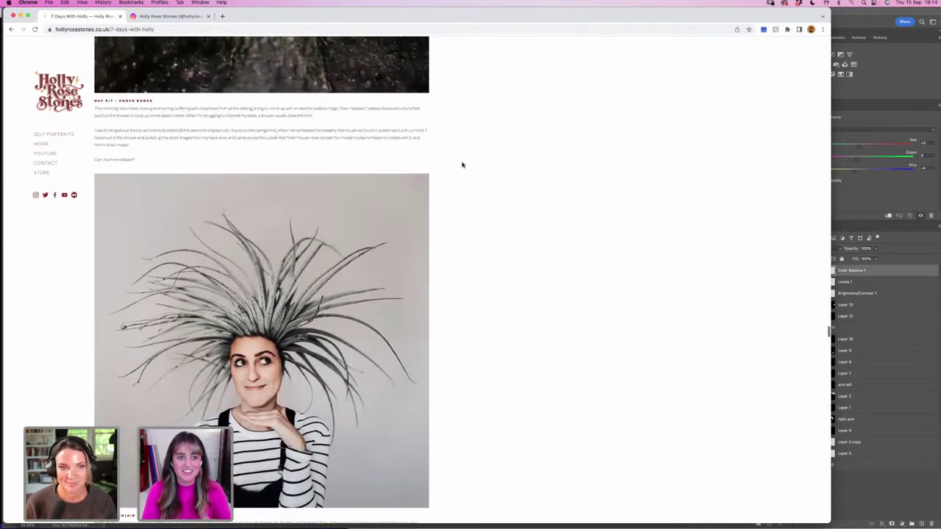
{"action": "scroll", "coordinate": [462, 165], "scroll_direction": "up", "scroll_amount": 9}
{"action": "scroll", "coordinate": [463, 164], "scroll_direction": "up", "scroll_amount": 3}
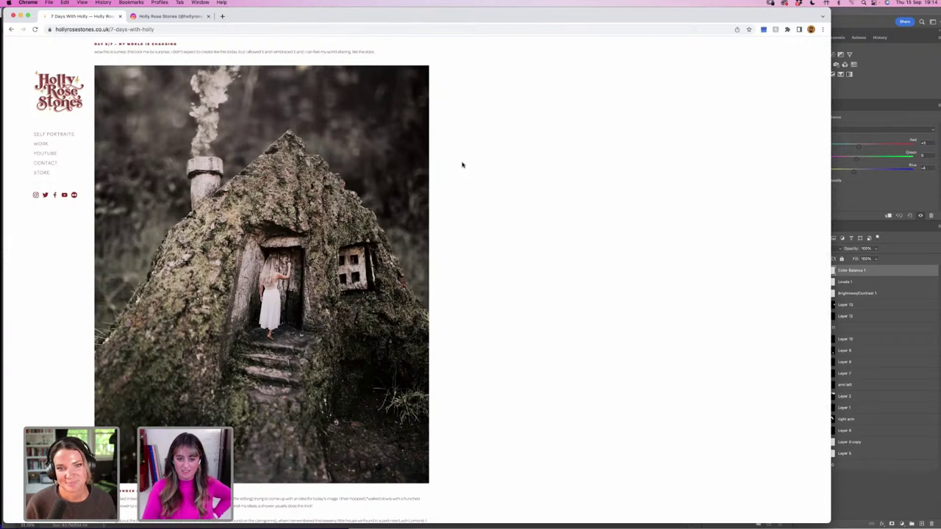
{"action": "scroll", "coordinate": [463, 165], "scroll_direction": "up", "scroll_amount": 12}
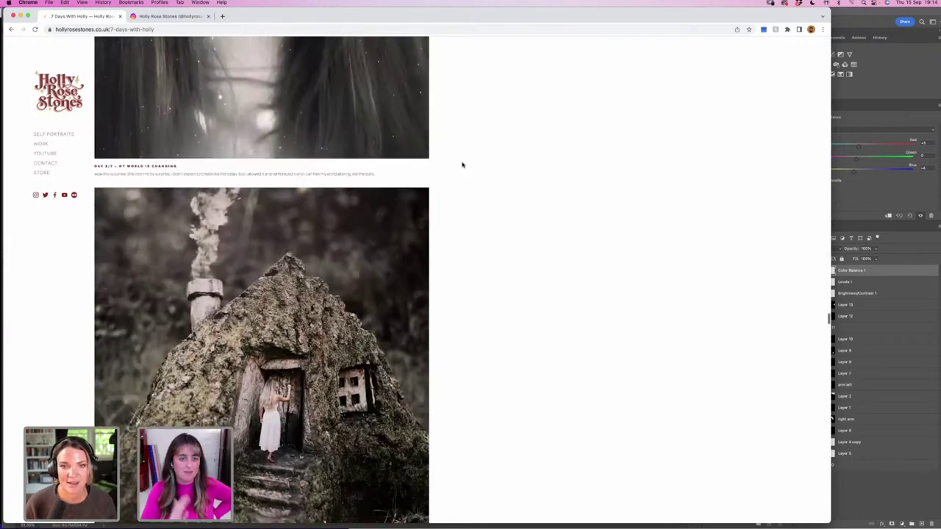
{"action": "scroll", "coordinate": [462, 165], "scroll_direction": "up", "scroll_amount": 14}
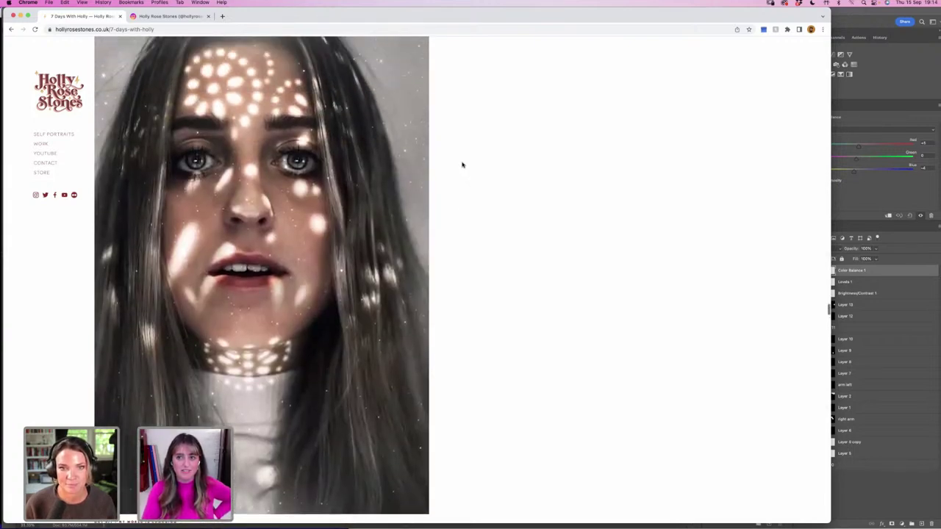
{"action": "scroll", "coordinate": [462, 164], "scroll_direction": "up", "scroll_amount": 11}
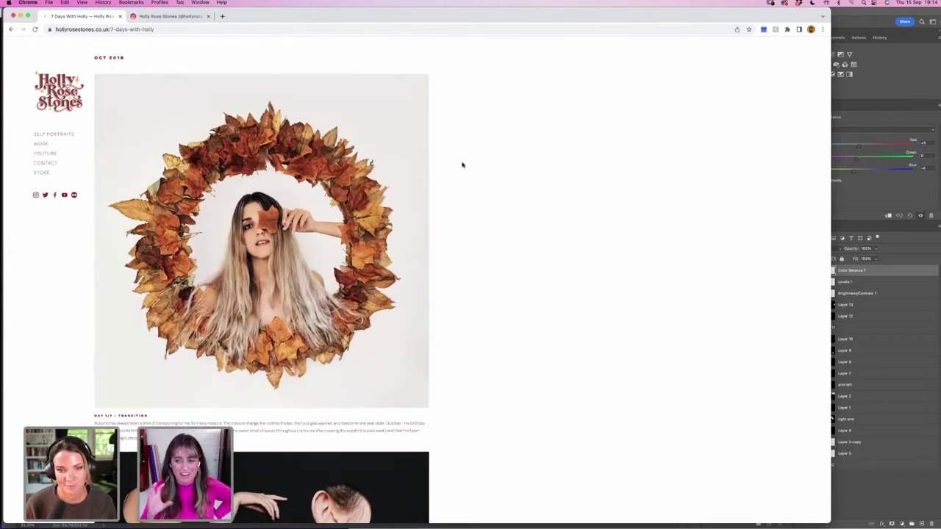
Scroll up through the posts to the Day 7/7 'Isolation Dreaming' entry and the OCT 2019 heading.
{"action": "scroll", "coordinate": [463, 165], "scroll_direction": "up", "scroll_amount": 12}
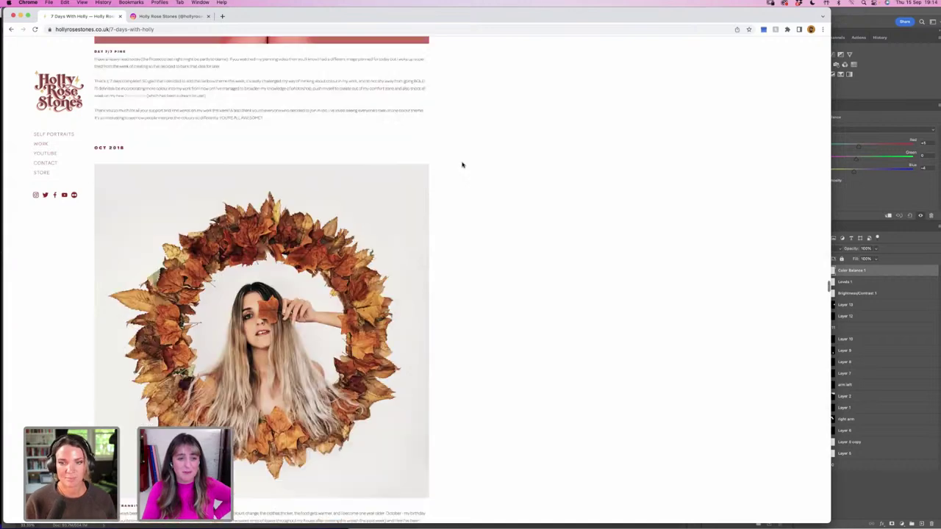
{"action": "scroll", "coordinate": [462, 165], "scroll_direction": "up", "scroll_amount": 10}
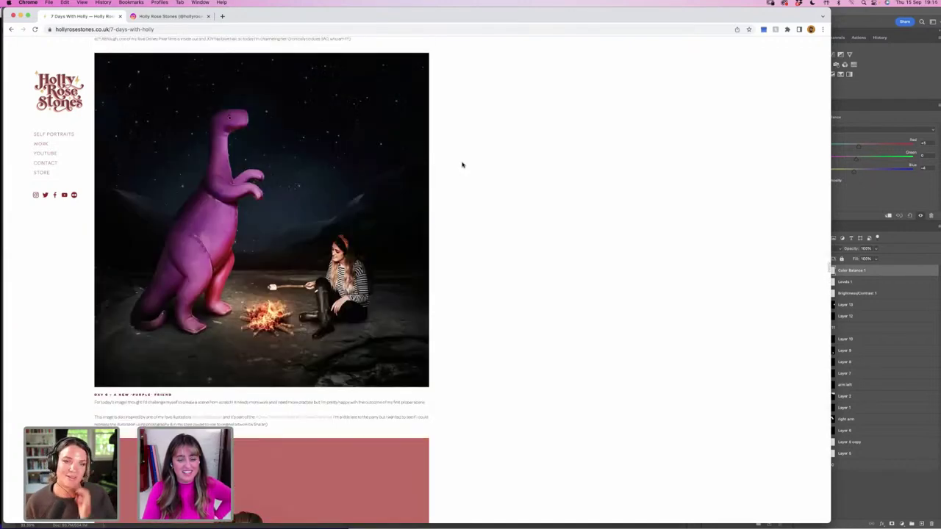
{"action": "scroll", "coordinate": [462, 164], "scroll_direction": "up", "scroll_amount": 1}
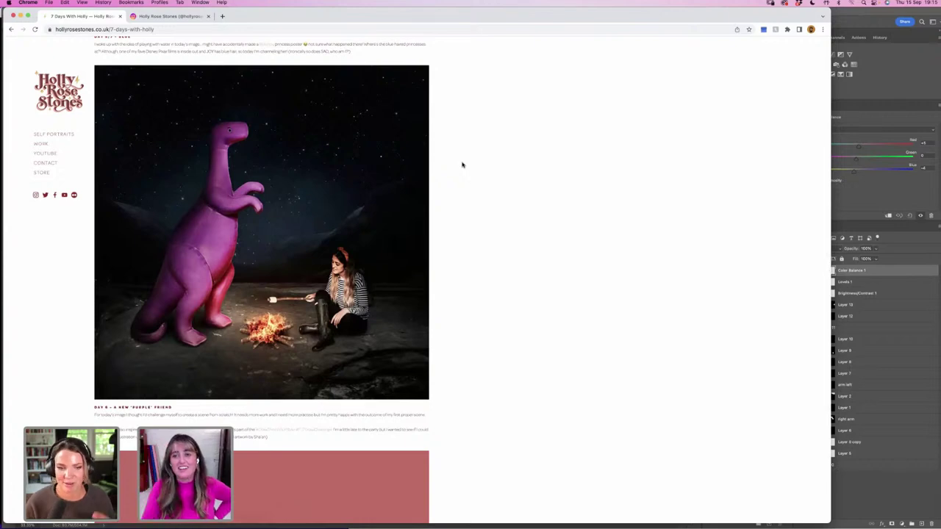
{"action": "scroll", "coordinate": [462, 165], "scroll_direction": "up", "scroll_amount": 13}
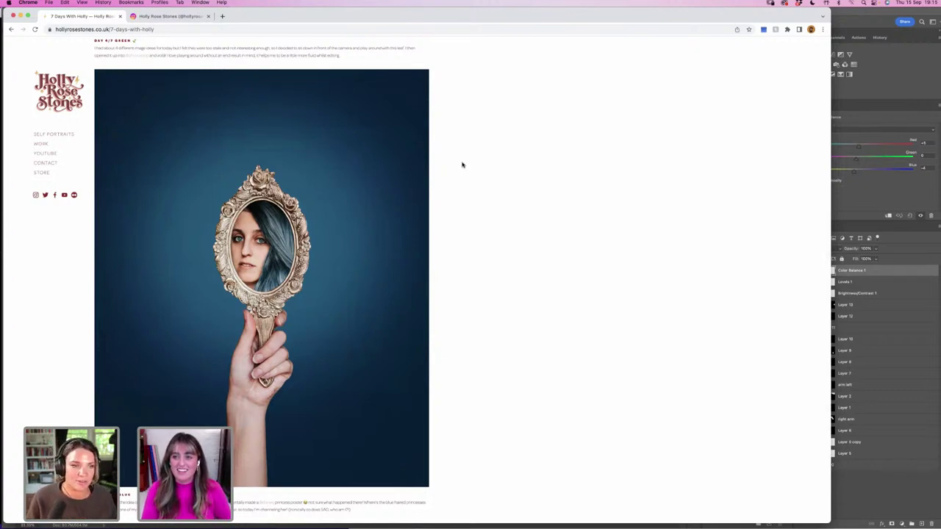
{"action": "scroll", "coordinate": [462, 165], "scroll_direction": "up", "scroll_amount": 1}
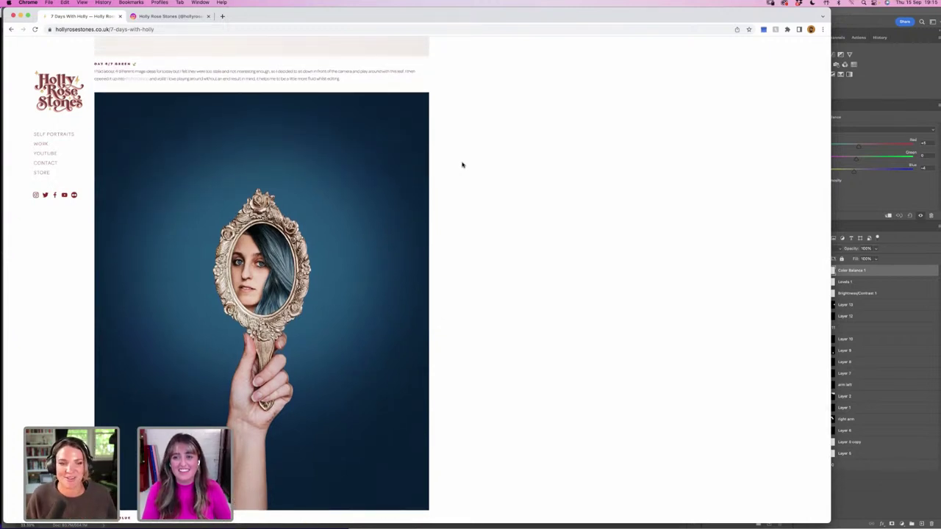
{"action": "scroll", "coordinate": [462, 165], "scroll_direction": "up", "scroll_amount": 5}
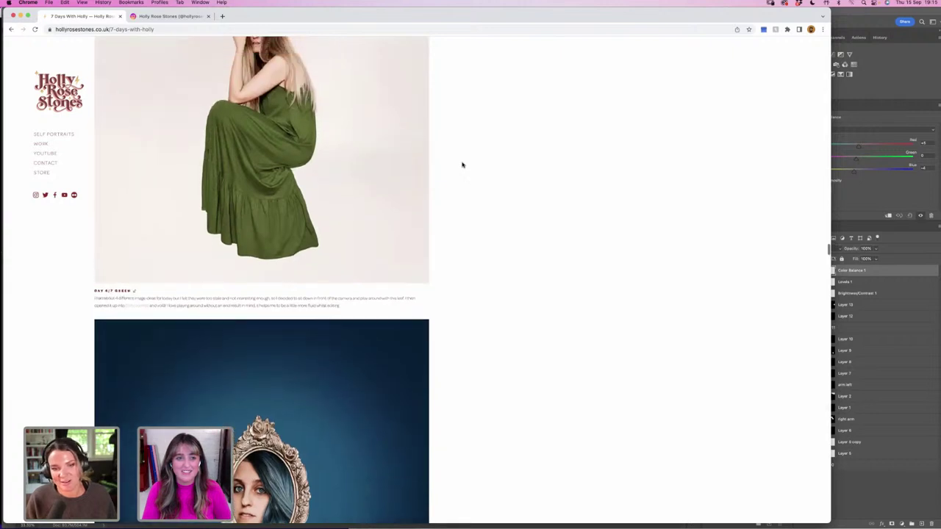
{"action": "scroll", "coordinate": [491, 170], "scroll_direction": "up", "scroll_amount": 1}
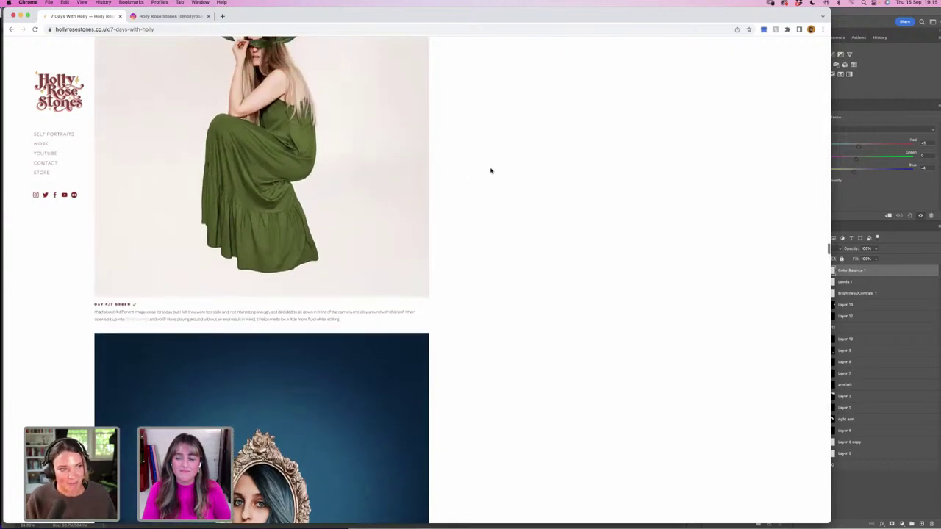
{"action": "scroll", "coordinate": [490, 171], "scroll_direction": "up", "scroll_amount": 3}
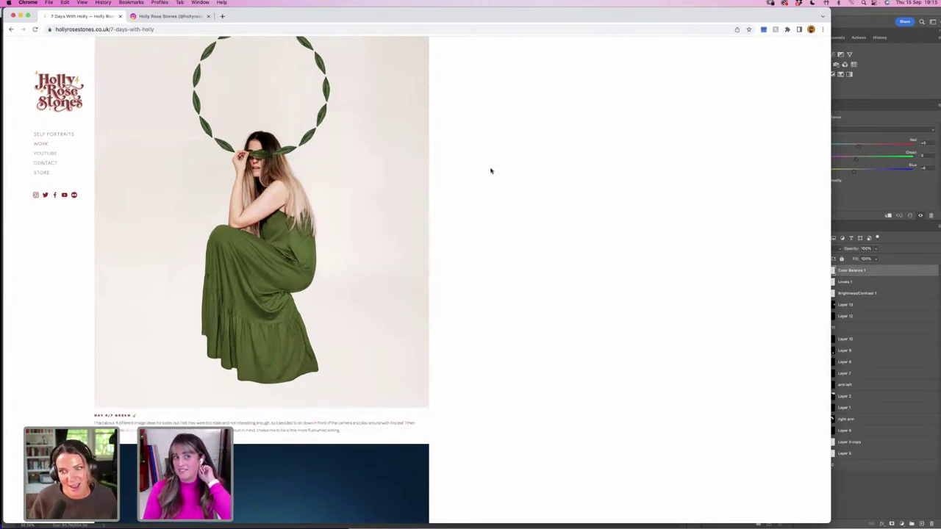
{"action": "scroll", "coordinate": [490, 171], "scroll_direction": "up", "scroll_amount": 1}
{"action": "scroll", "coordinate": [491, 171], "scroll_direction": "up", "scroll_amount": 1}
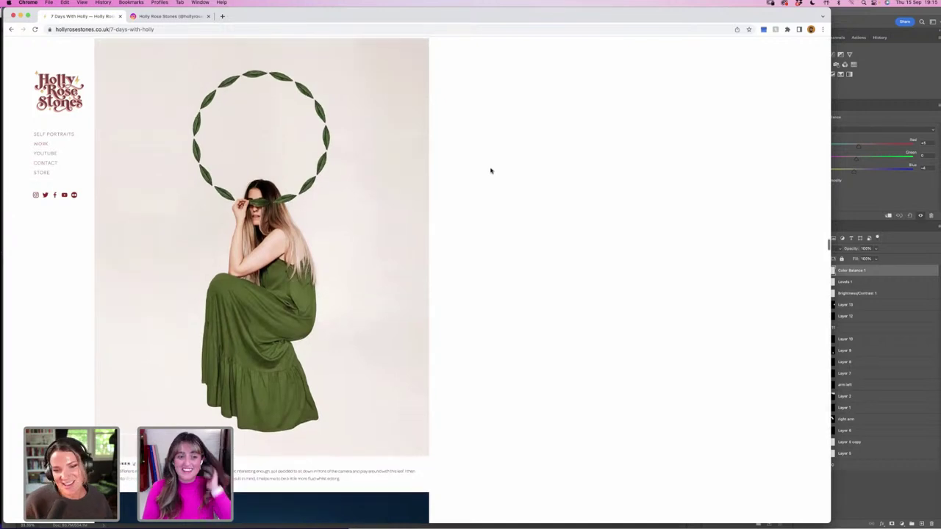
{"action": "scroll", "coordinate": [490, 171], "scroll_direction": "up", "scroll_amount": 1}
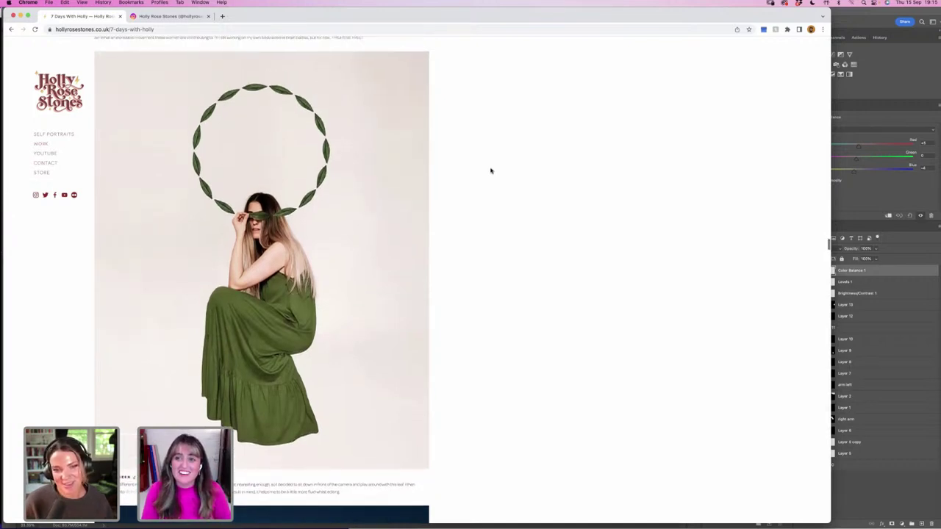
{"action": "scroll", "coordinate": [490, 171], "scroll_direction": "up", "scroll_amount": 6}
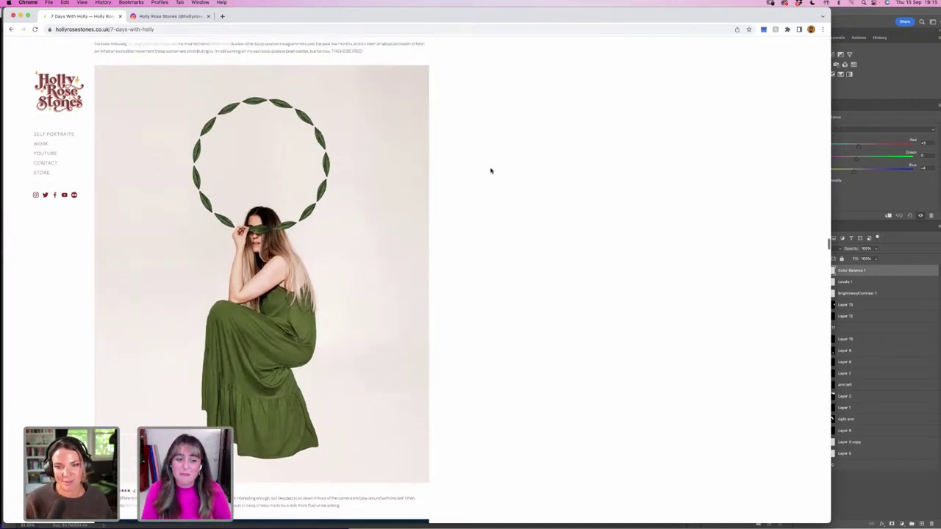
{"action": "scroll", "coordinate": [490, 170], "scroll_direction": "up", "scroll_amount": 10}
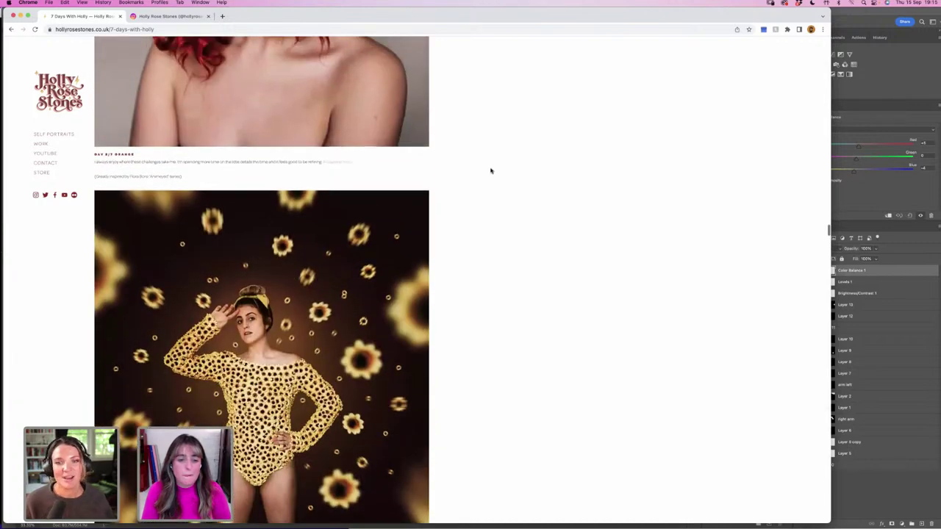
{"action": "scroll", "coordinate": [491, 171], "scroll_direction": "up", "scroll_amount": 1}
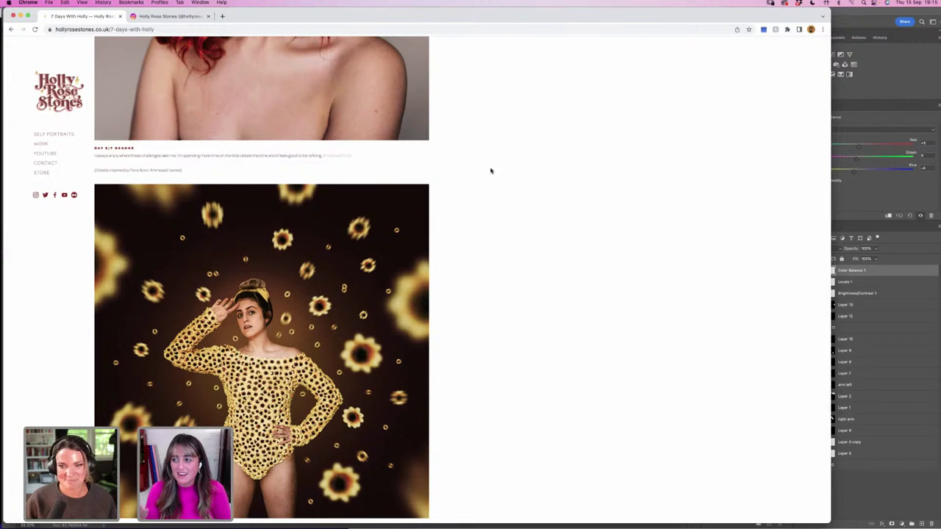
{"action": "scroll", "coordinate": [491, 171], "scroll_direction": "up", "scroll_amount": 2}
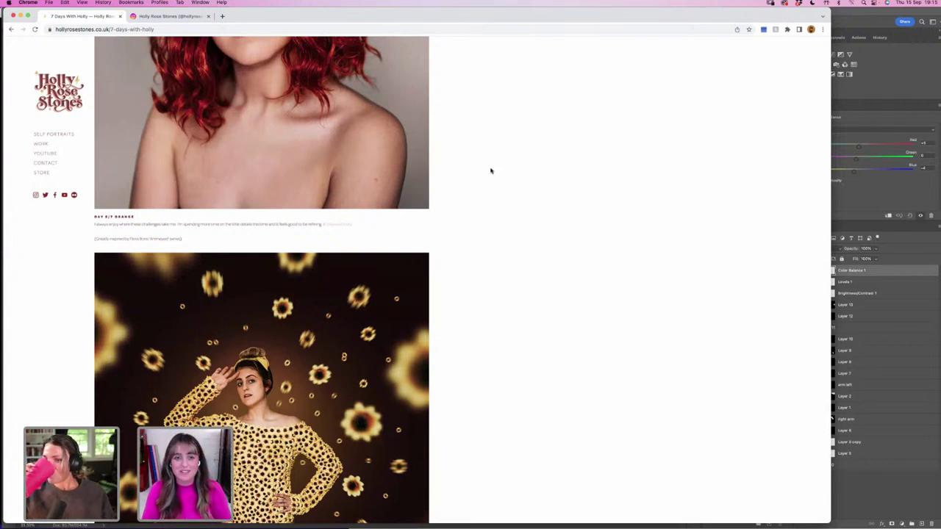
{"action": "scroll", "coordinate": [491, 170], "scroll_direction": "up", "scroll_amount": 1}
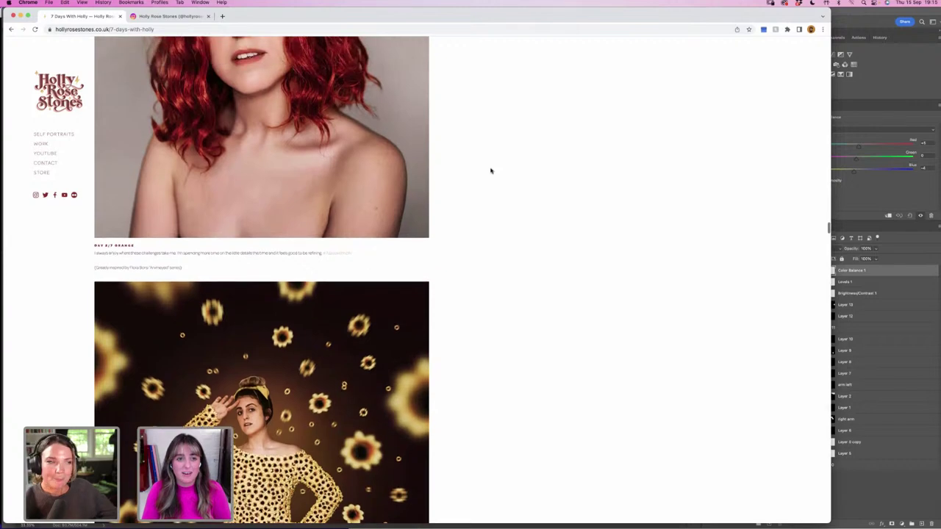
{"action": "scroll", "coordinate": [491, 170], "scroll_direction": "up", "scroll_amount": 15}
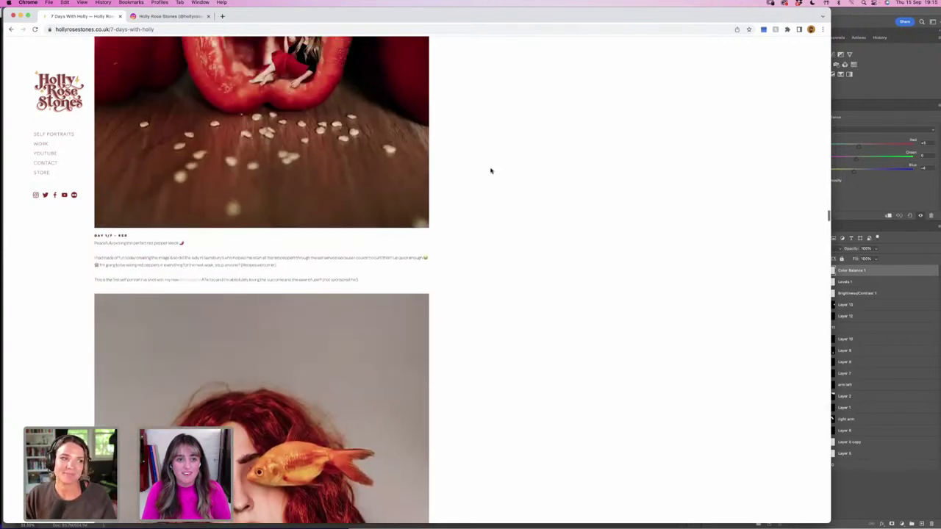
{"action": "scroll", "coordinate": [491, 170], "scroll_direction": "up", "scroll_amount": 8}
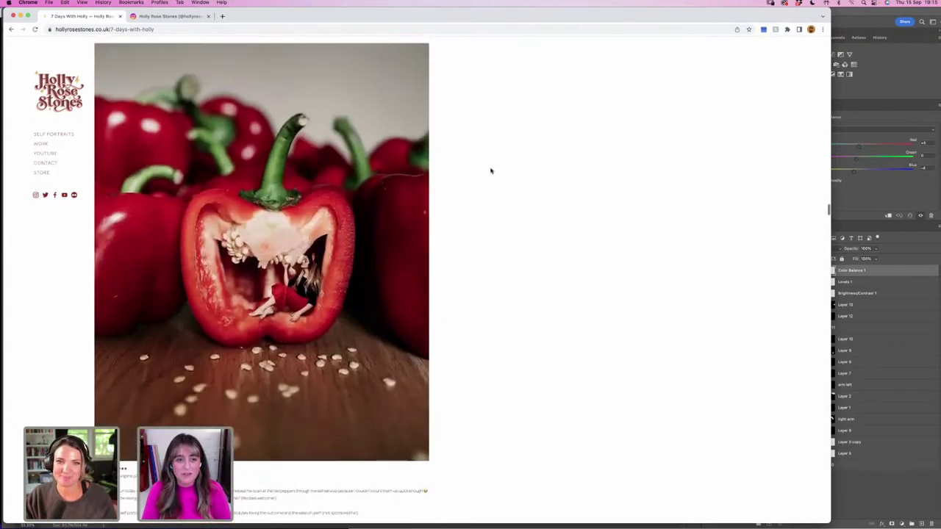
{"action": "scroll", "coordinate": [491, 171], "scroll_direction": "up", "scroll_amount": 2}
{"action": "scroll", "coordinate": [491, 171], "scroll_direction": "down", "scroll_amount": 15}
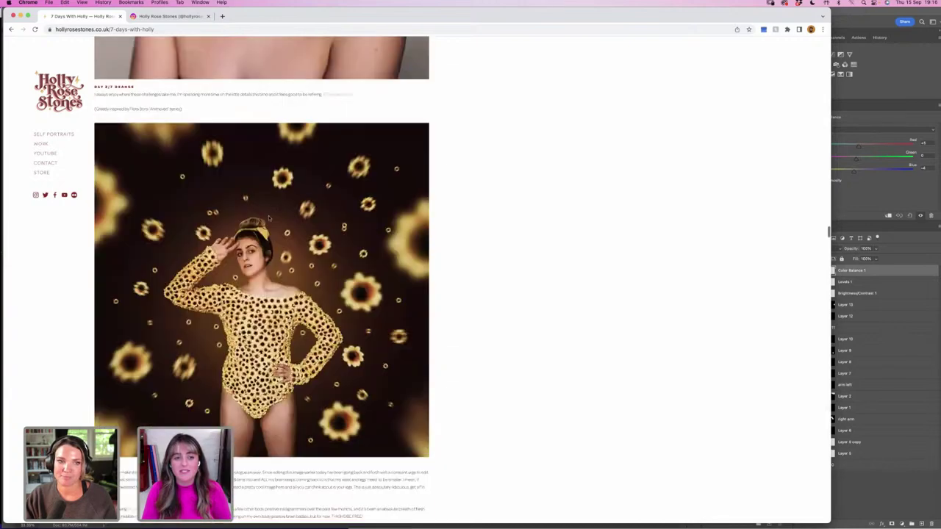
{"action": "scroll", "coordinate": [269, 218], "scroll_direction": "down", "scroll_amount": 4}
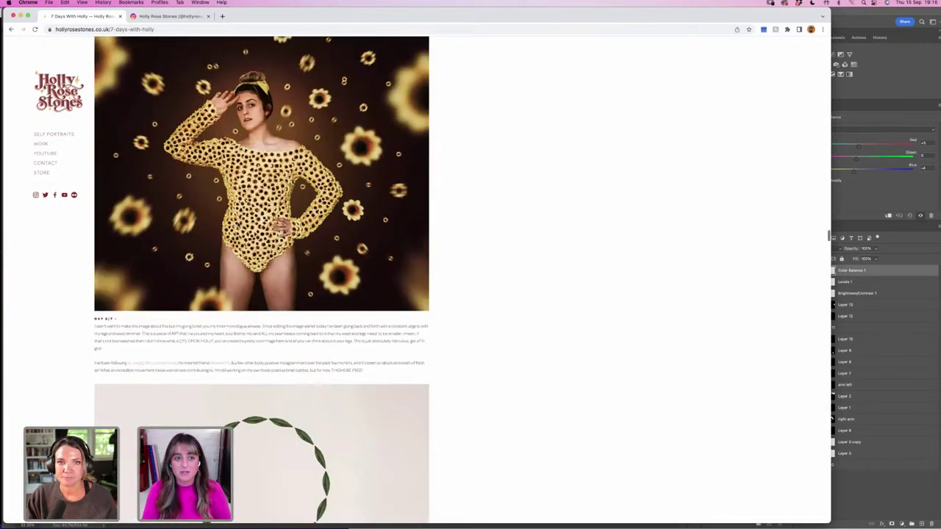
{"action": "scroll", "coordinate": [269, 221], "scroll_direction": "up", "scroll_amount": 3}
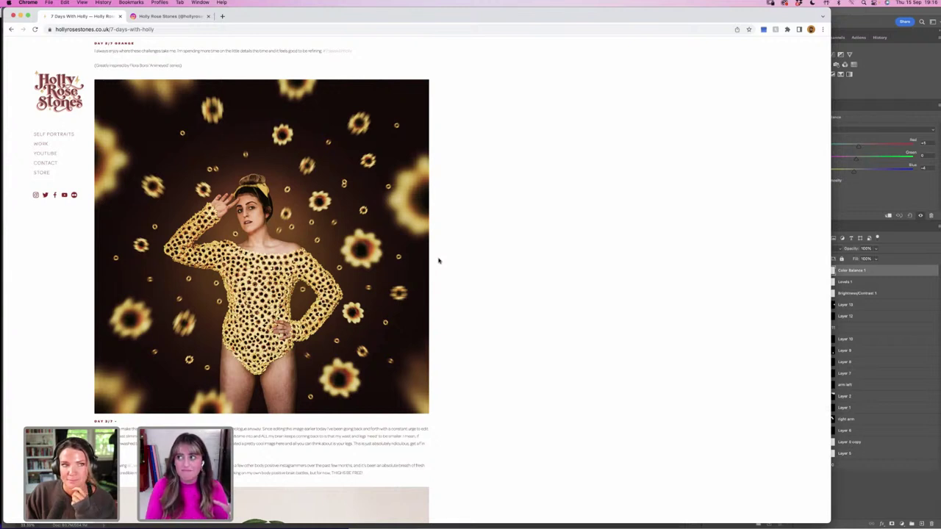
{"action": "scroll", "coordinate": [439, 260], "scroll_direction": "up", "scroll_amount": 1}
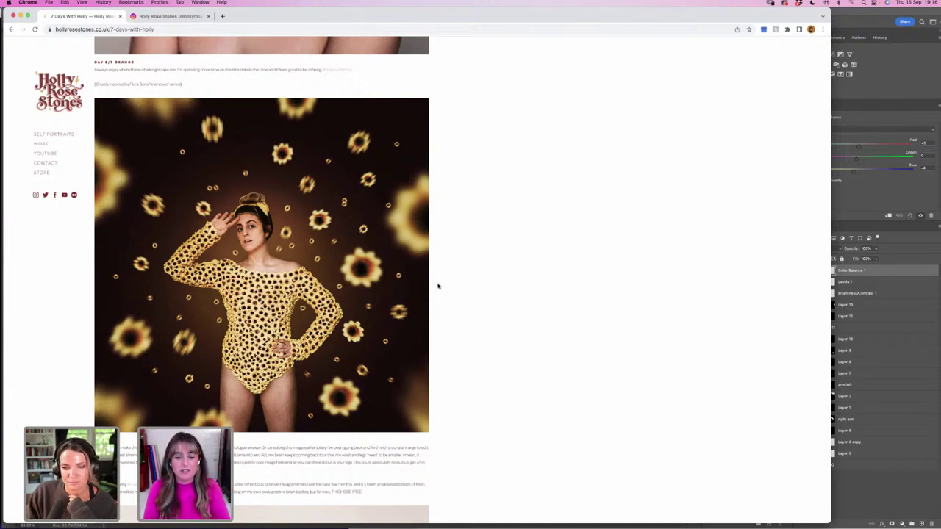
{"action": "scroll", "coordinate": [438, 286], "scroll_direction": "up", "scroll_amount": 5}
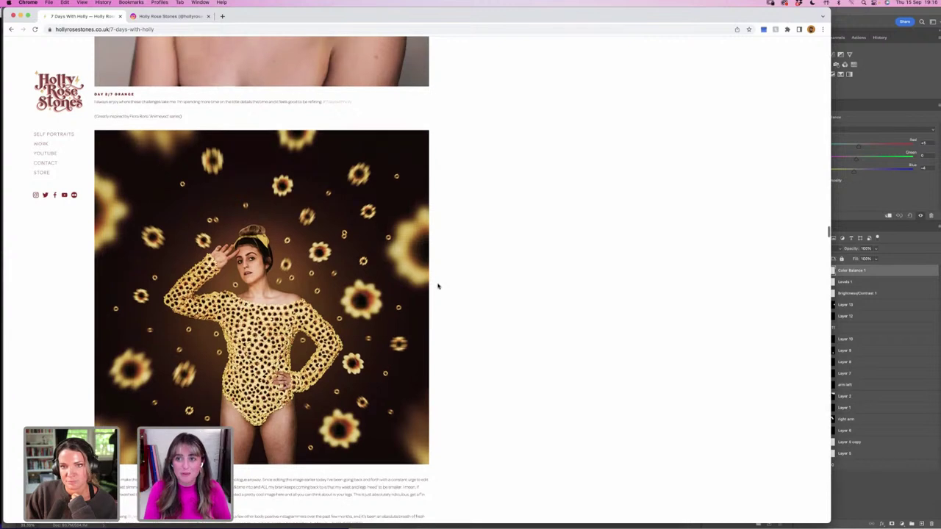
{"action": "scroll", "coordinate": [438, 286], "scroll_direction": "up", "scroll_amount": 9}
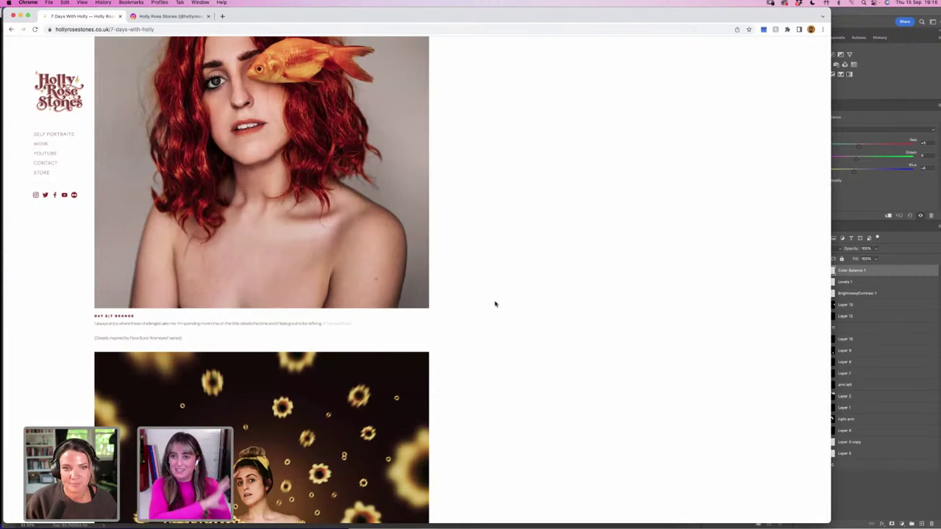
{"action": "scroll", "coordinate": [495, 304], "scroll_direction": "up", "scroll_amount": 20}
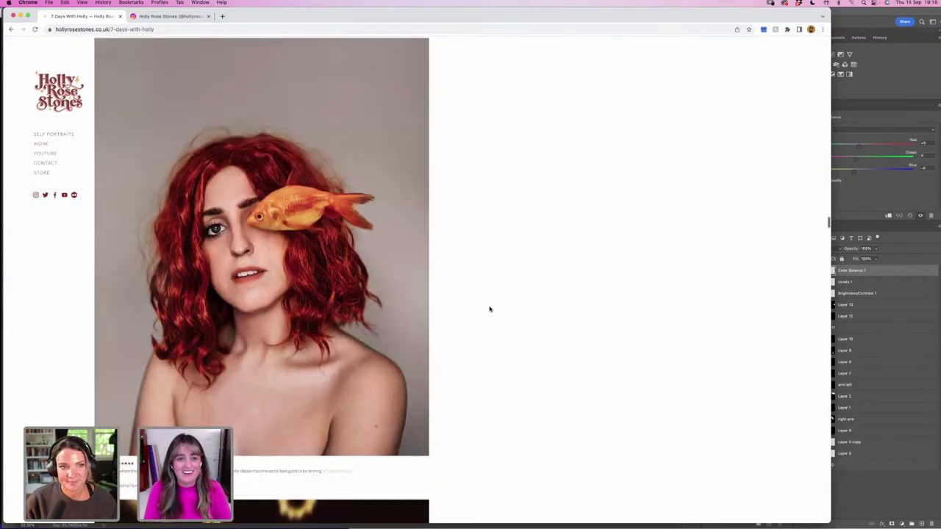
{"action": "scroll", "coordinate": [489, 309], "scroll_direction": "up", "scroll_amount": 20}
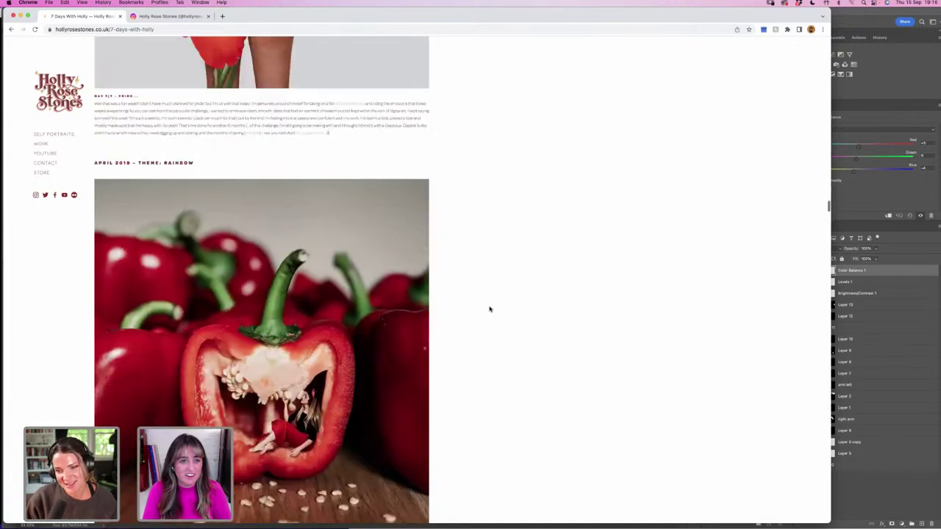
{"action": "scroll", "coordinate": [489, 309], "scroll_direction": "up", "scroll_amount": 20}
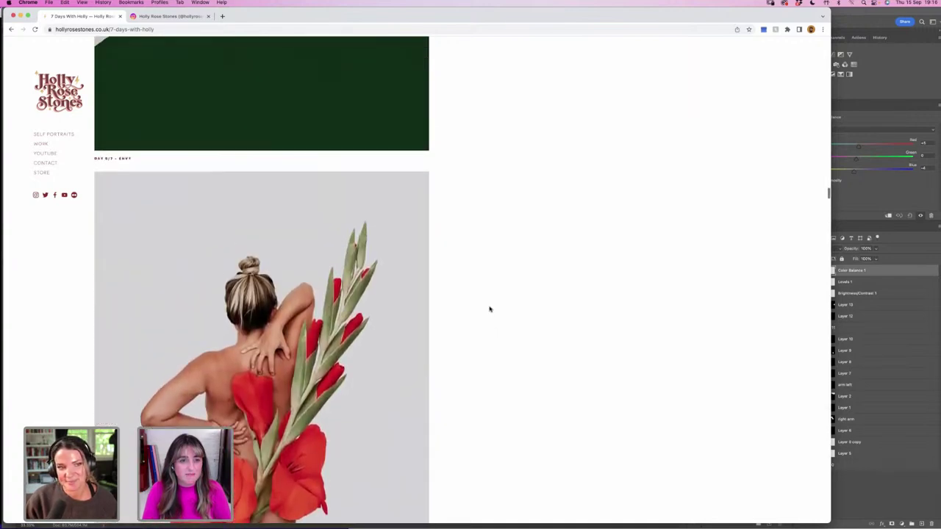
{"action": "scroll", "coordinate": [489, 309], "scroll_direction": "up", "scroll_amount": 20}
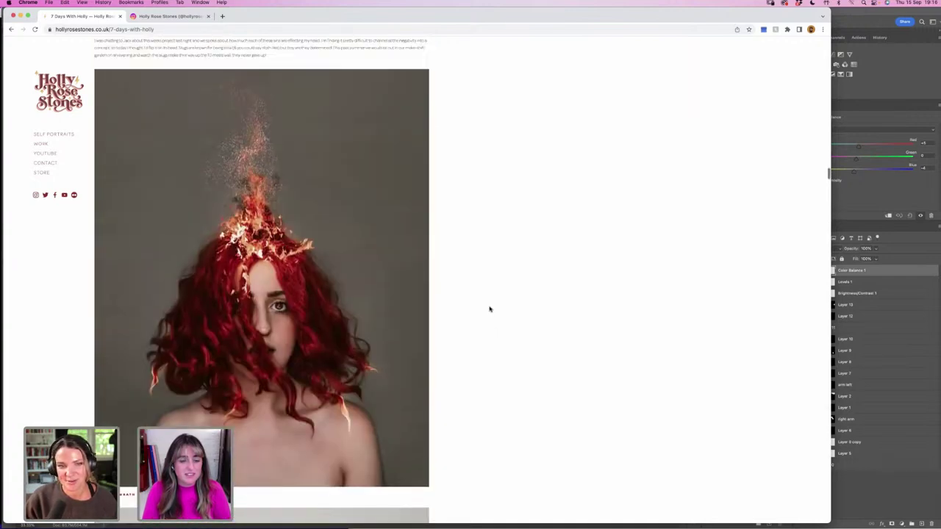
{"action": "scroll", "coordinate": [489, 309], "scroll_direction": "up", "scroll_amount": 20}
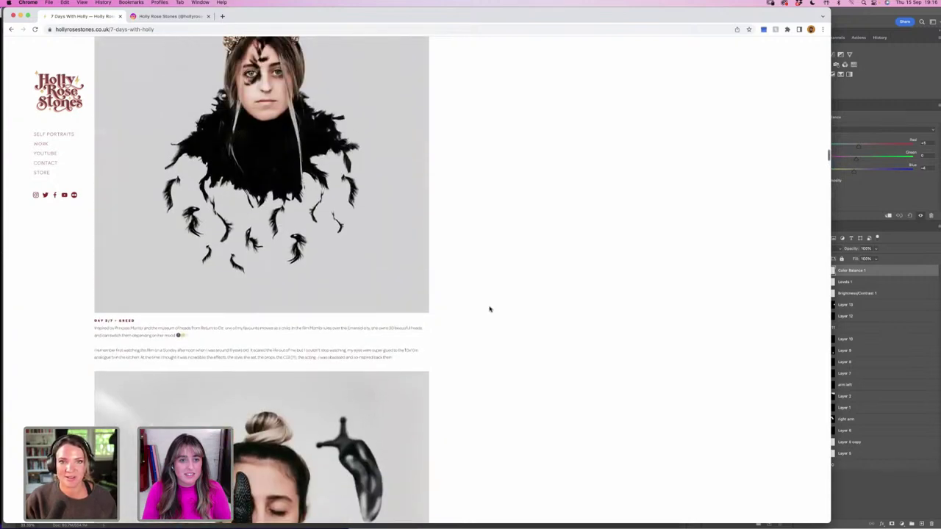
{"action": "scroll", "coordinate": [489, 309], "scroll_direction": "up", "scroll_amount": 2}
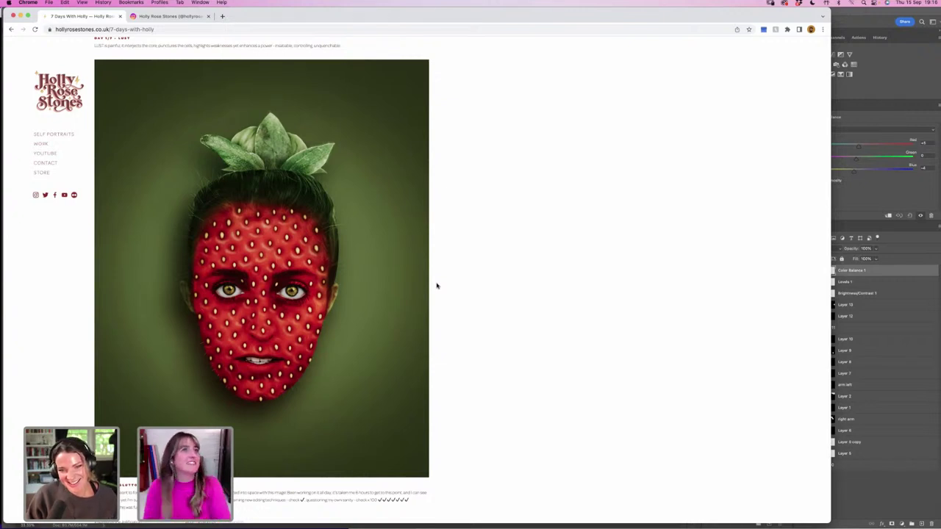
{"action": "scroll", "coordinate": [437, 286], "scroll_direction": "up", "scroll_amount": 4}
{"action": "scroll", "coordinate": [441, 292], "scroll_direction": "down", "scroll_amount": 3}
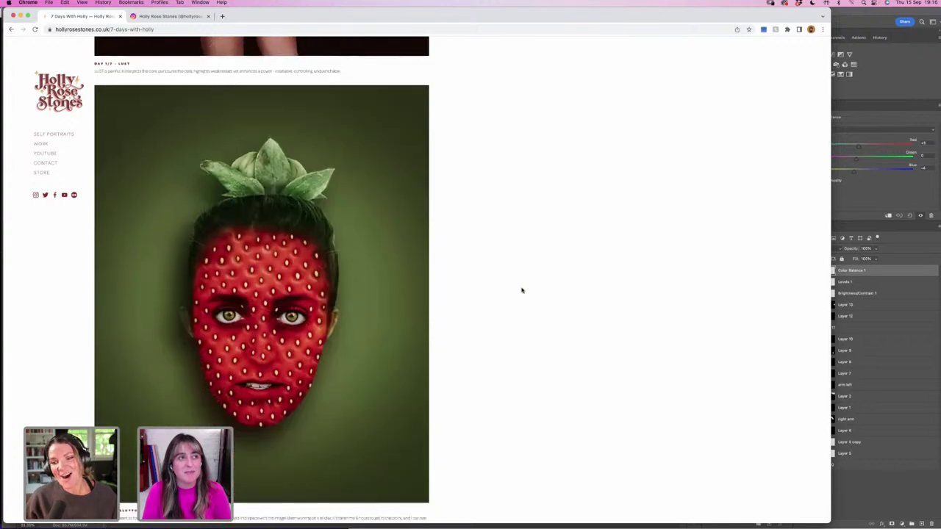
{"action": "scroll", "coordinate": [522, 291], "scroll_direction": "up", "scroll_amount": 5}
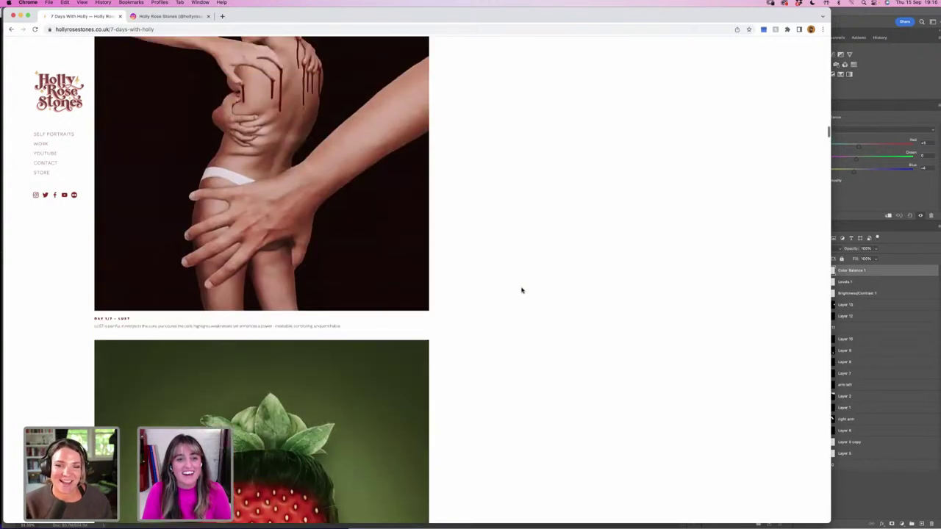
{"action": "scroll", "coordinate": [522, 290], "scroll_direction": "up", "scroll_amount": 10}
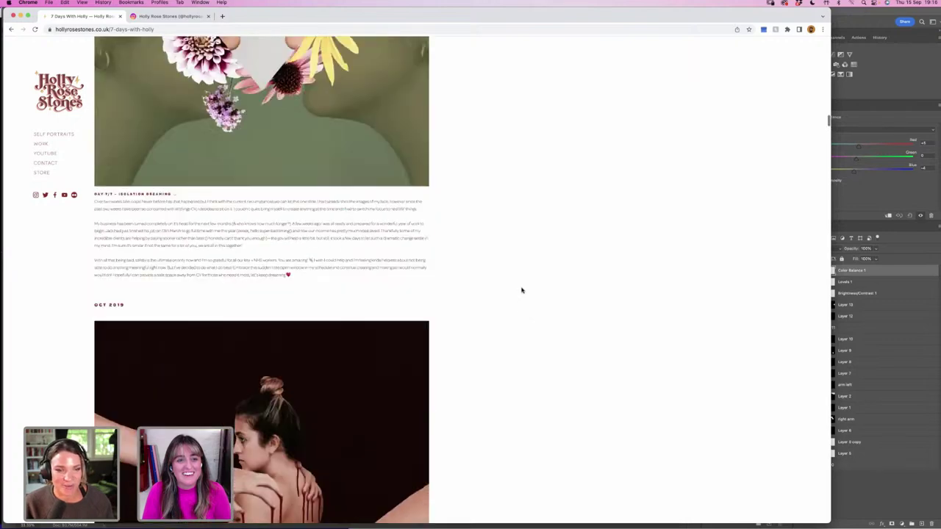
Scroll up through the remaining portrait series toward the top of the page.
{"action": "scroll", "coordinate": [522, 291], "scroll_direction": "up", "scroll_amount": 10}
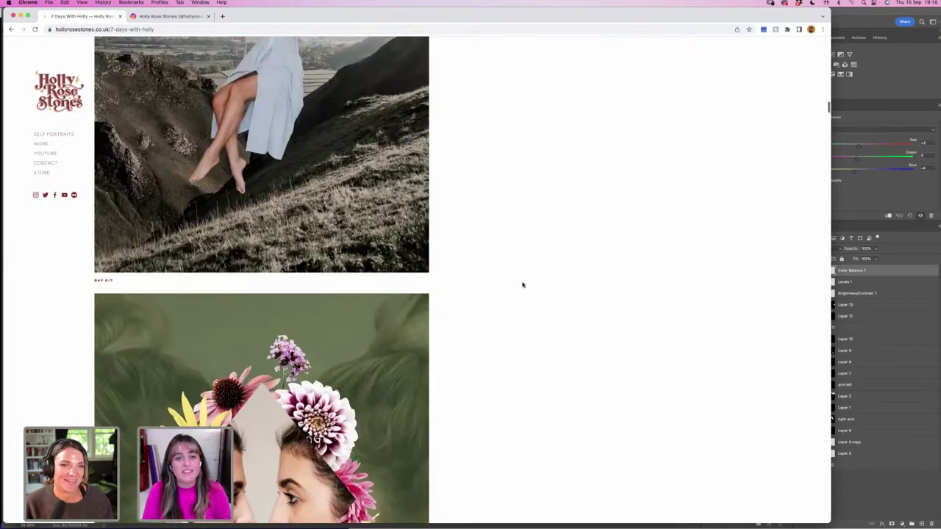
{"action": "scroll", "coordinate": [521, 287], "scroll_direction": "down", "scroll_amount": 5}
{"action": "scroll", "coordinate": [516, 290], "scroll_direction": "up", "scroll_amount": 1}
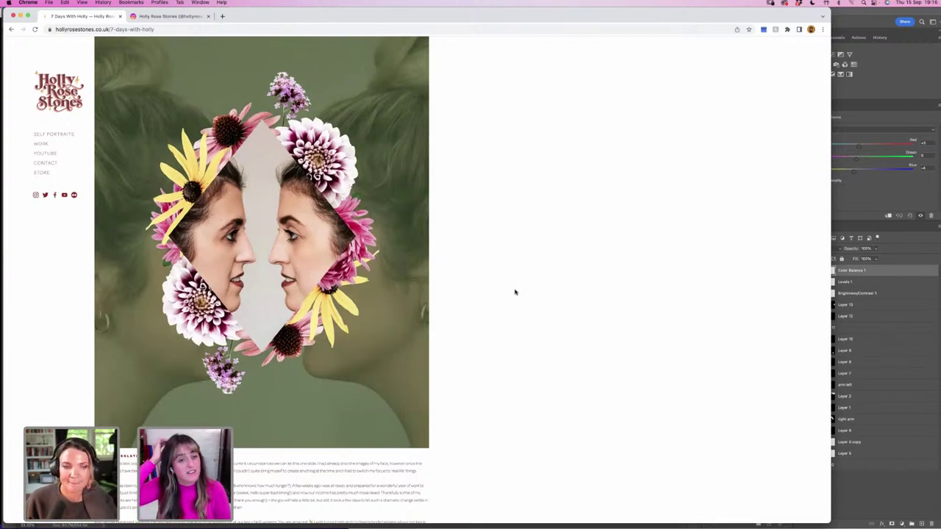
{"action": "scroll", "coordinate": [514, 292], "scroll_direction": "up", "scroll_amount": 1}
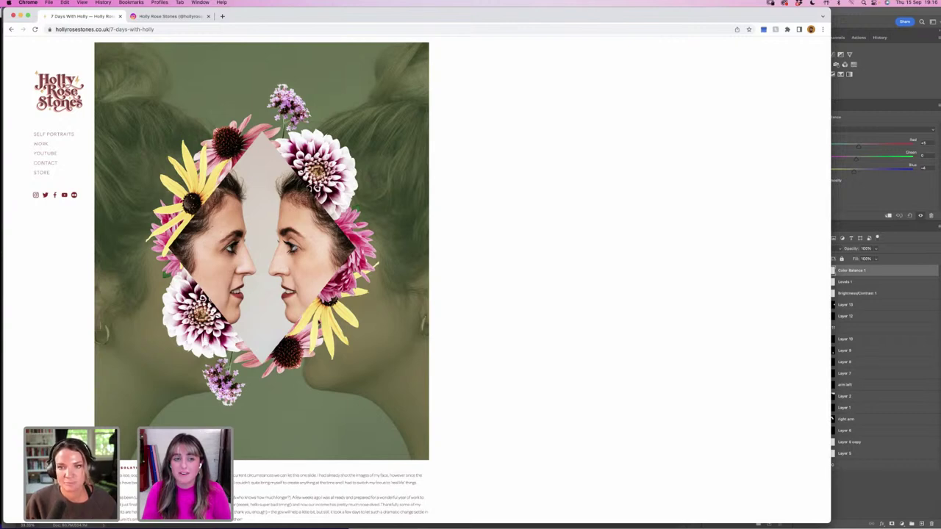
{"action": "scroll", "coordinate": [330, 321], "scroll_direction": "up", "scroll_amount": 5}
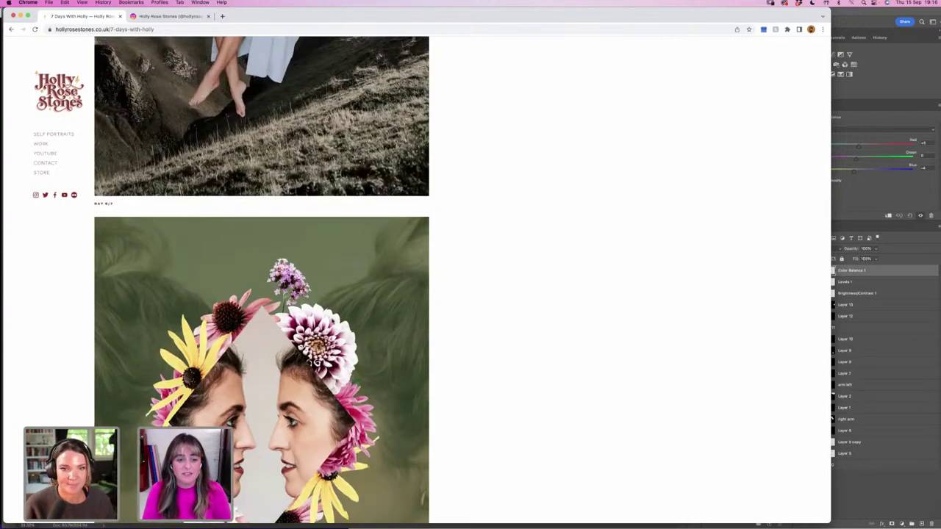
{"action": "scroll", "coordinate": [333, 321], "scroll_direction": "up", "scroll_amount": 15}
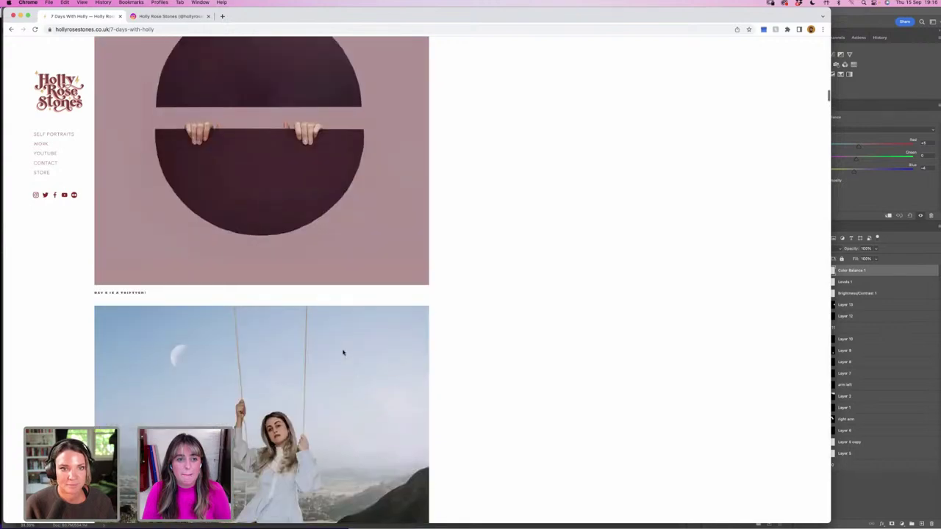
{"action": "scroll", "coordinate": [343, 353], "scroll_direction": "up", "scroll_amount": 20}
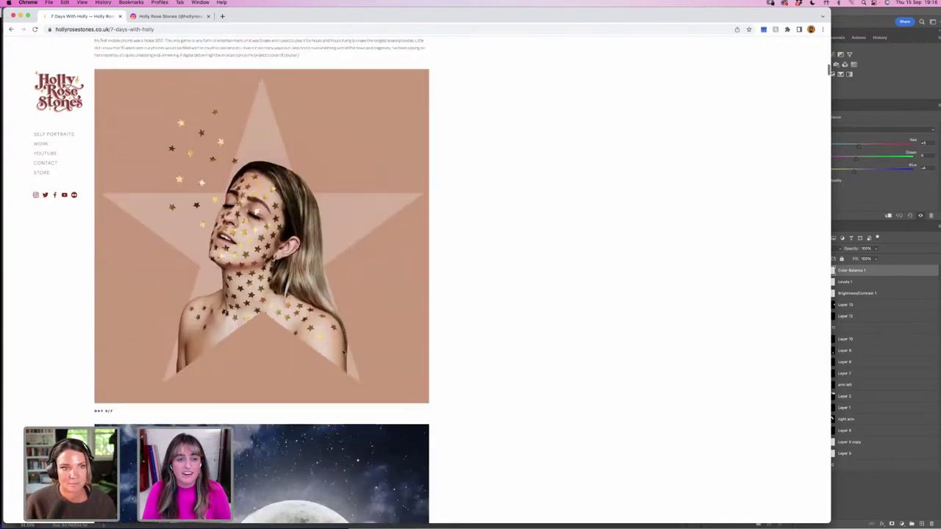
{"action": "scroll", "coordinate": [343, 353], "scroll_direction": "up", "scroll_amount": 20}
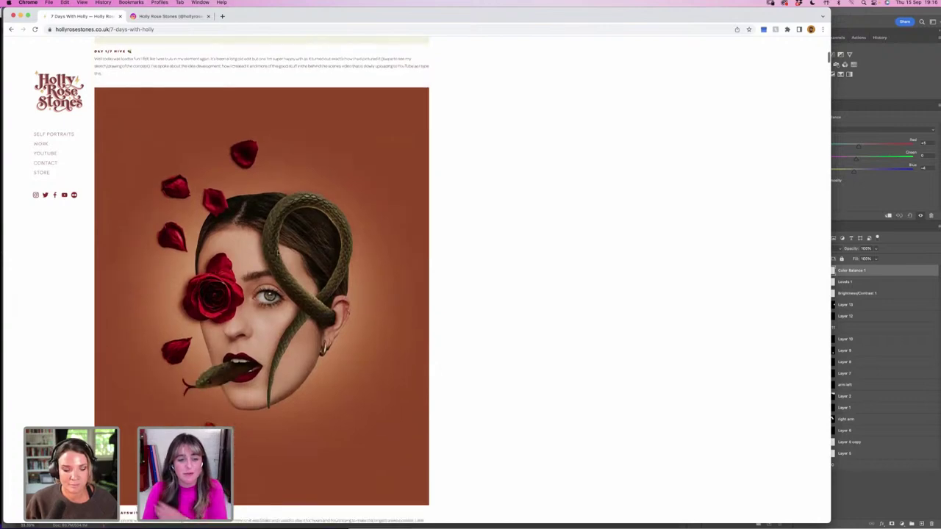
Glance at the artist's Instagram tab, then switch back to the Photoshop composite.
{"action": "scroll", "coordinate": [278, 251], "scroll_direction": "down", "scroll_amount": 1}
{"action": "scroll", "coordinate": [303, 257], "scroll_direction": "up", "scroll_amount": 20}
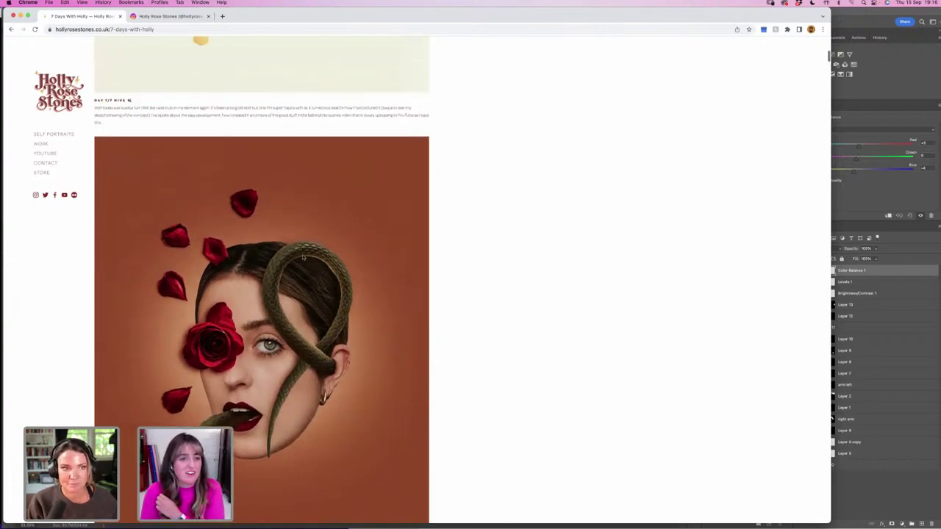
{"action": "left_click", "coordinate": [169, 16]}
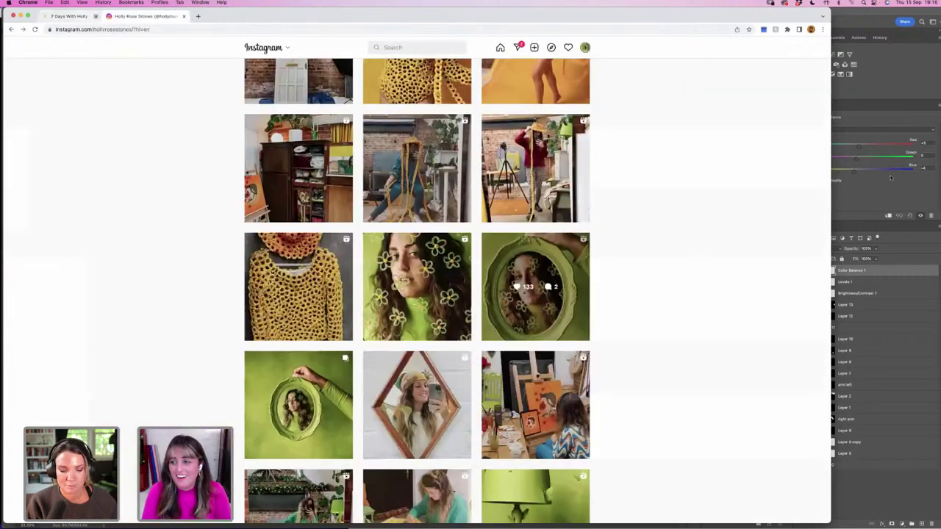
{"action": "key", "text": "super+Tab"}
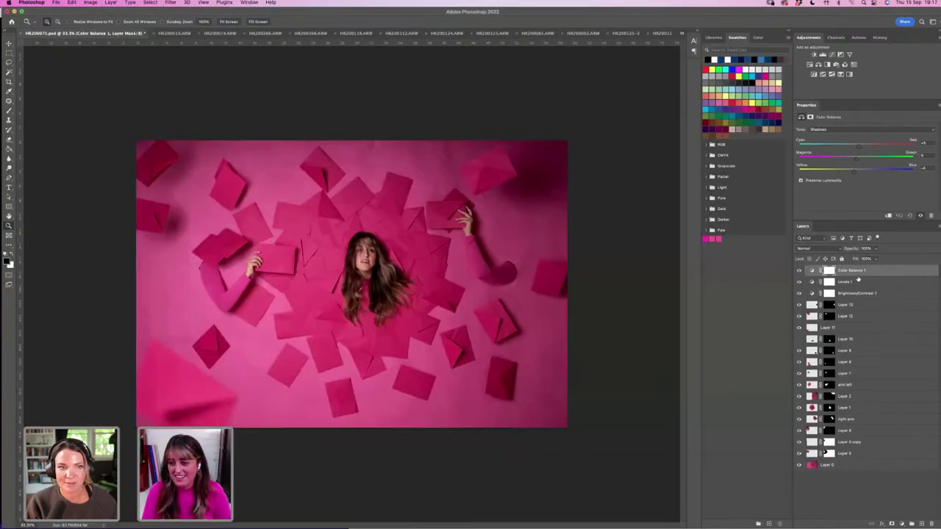
Add a Curves adjustment and lift one point of the RGB curve slightly to brighten.
{"action": "left_click", "coordinate": [831, 54]}
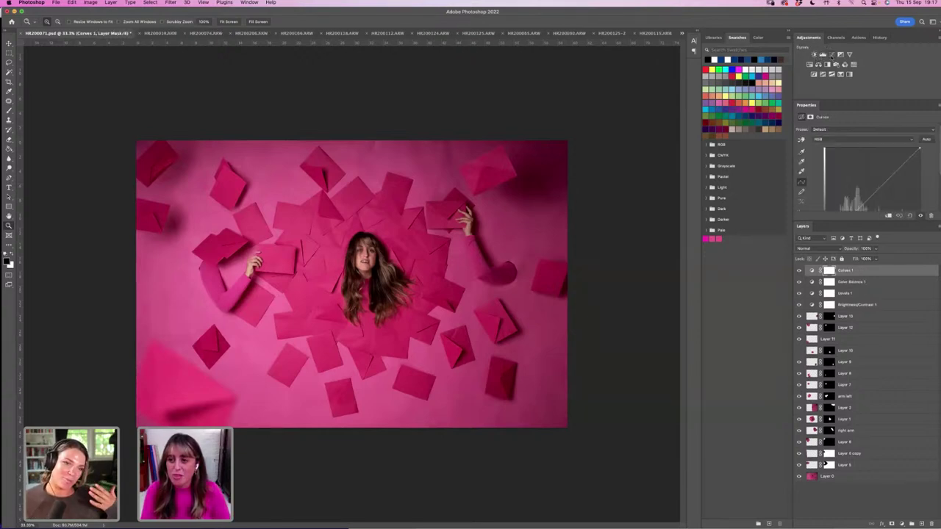
{"action": "left_click_drag", "start_coordinate": [843, 218], "coordinate": [843, 277]}
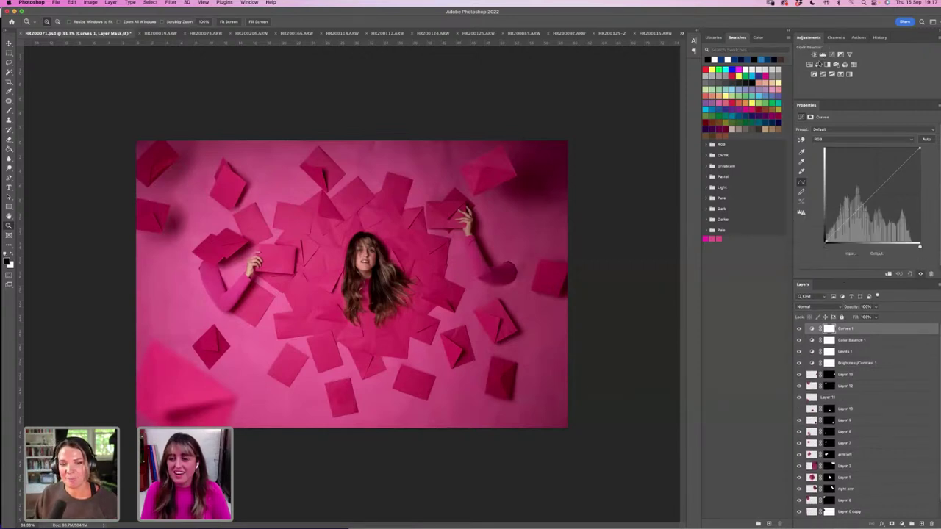
{"action": "left_click_drag", "start_coordinate": [895, 174], "coordinate": [895, 171]}
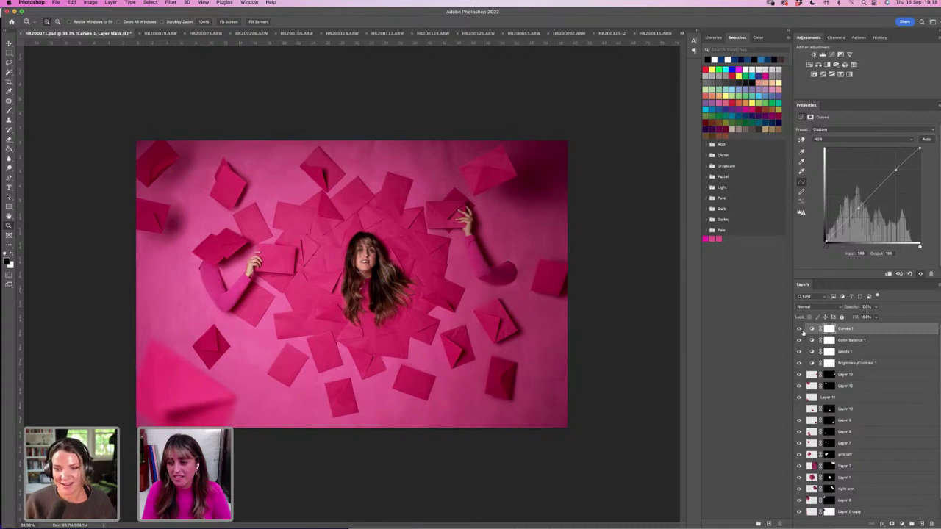
Toggle the visibility of Curves 1 and the other adjustments to compare before and after.
{"action": "left_click", "coordinate": [799, 329]}
{"action": "left_click", "coordinate": [799, 330]}
{"action": "left_click", "coordinate": [800, 329]}
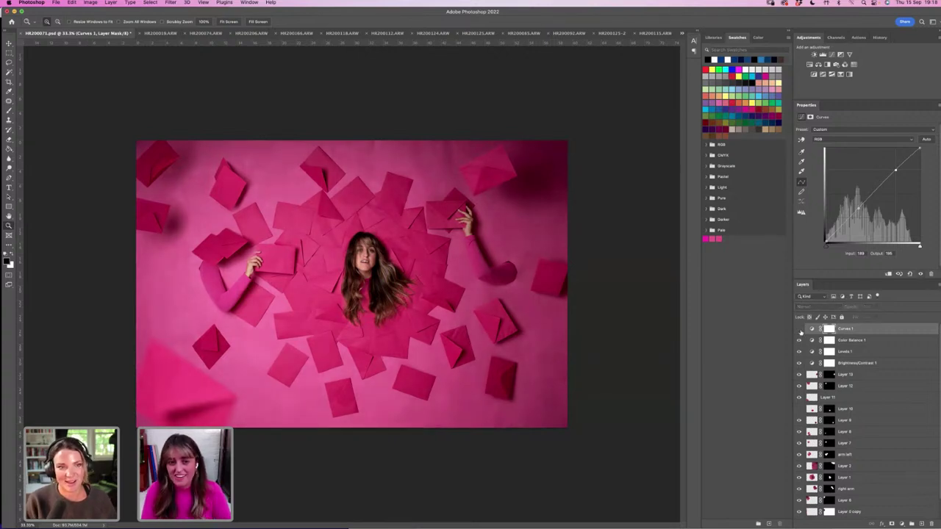
{"action": "left_click", "coordinate": [799, 329]}
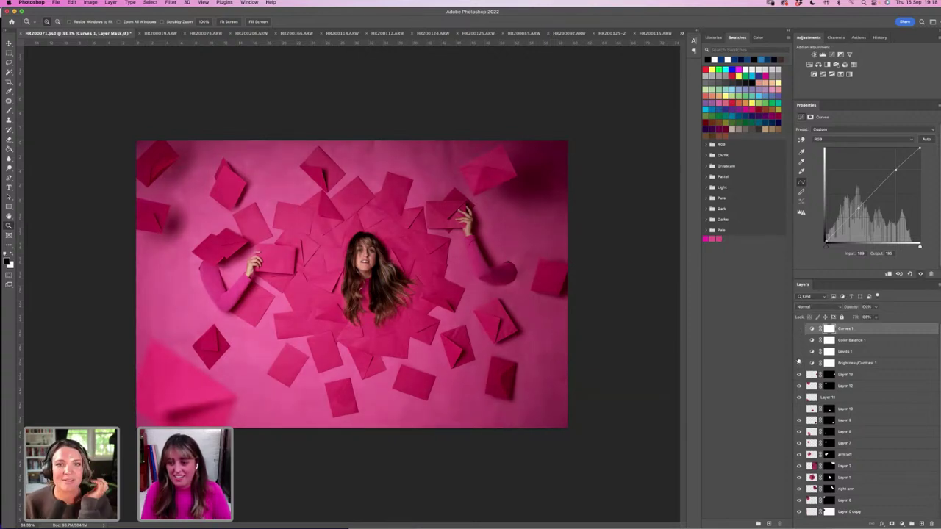
{"action": "mouse_move", "coordinate": [799, 329]}
{"action": "left_mouse_down"}
{"action": "mouse_move", "coordinate": [798, 363]}
{"action": "mouse_move", "coordinate": [799, 329]}
{"action": "left_mouse_up"}
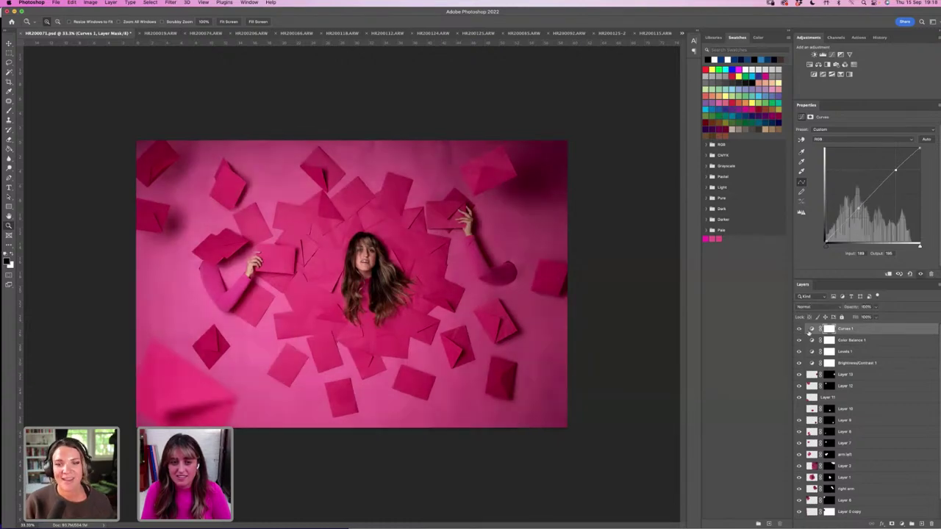
Put the four adjustment layers into Group 1 and toggle the group to compare.
{"action": "left_click", "coordinate": [847, 363], "text": "shift"}
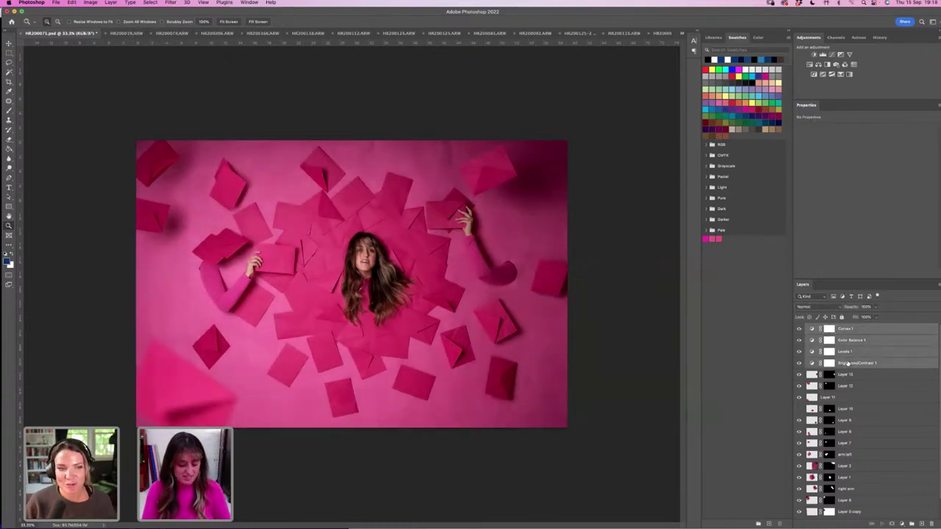
{"action": "key", "text": "super+g"}
{"action": "left_click", "coordinate": [799, 328]}
{"action": "left_click", "coordinate": [799, 328]}
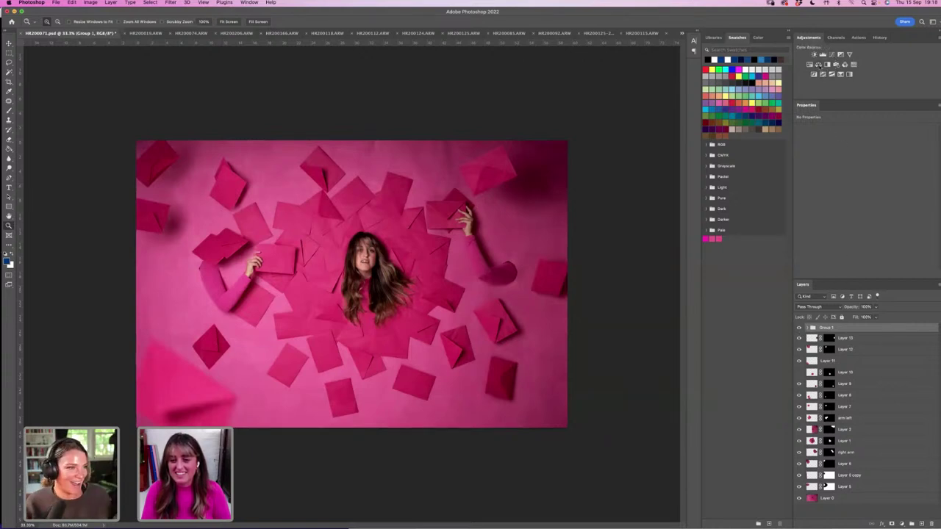
Add a Color Balance adjustment on Shadows and compare it by toggling Group 1.
{"action": "left_click", "coordinate": [819, 64]}
{"action": "left_click", "coordinate": [834, 130]}
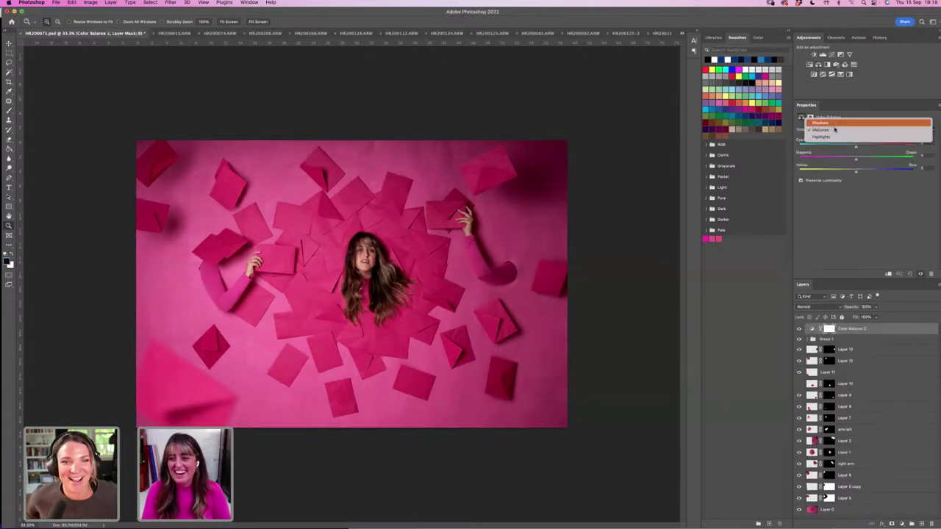
{"action": "left_click", "coordinate": [834, 125]}
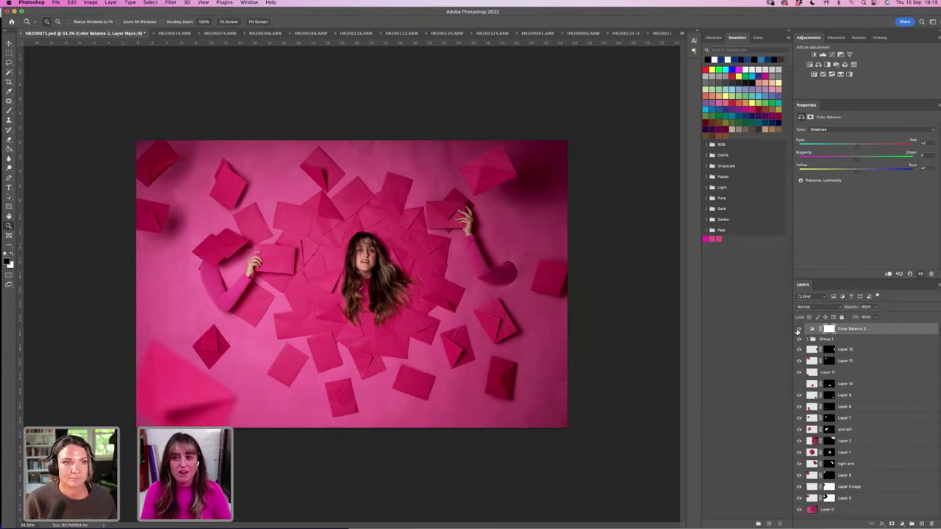
{"action": "left_click", "coordinate": [798, 341]}
{"action": "left_click", "coordinate": [799, 340]}
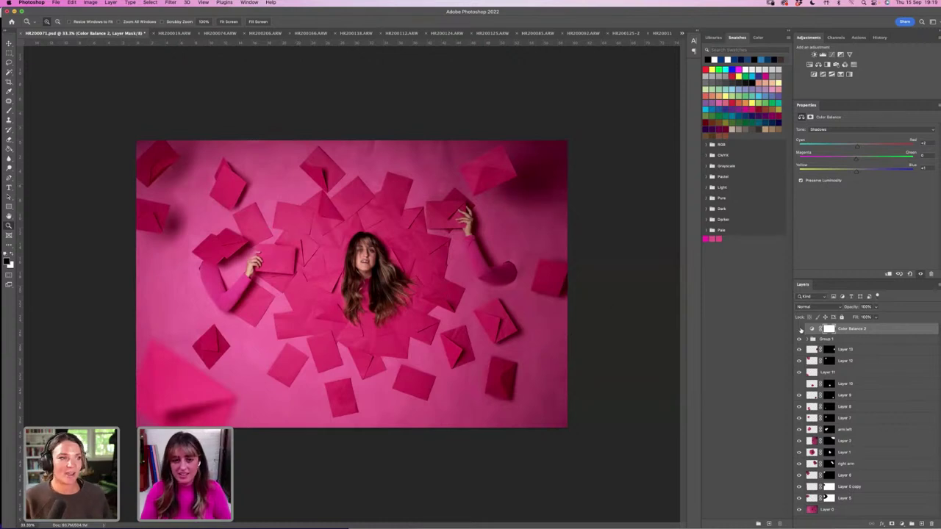
{"action": "left_click", "coordinate": [800, 340]}
{"action": "left_click", "coordinate": [799, 341]}
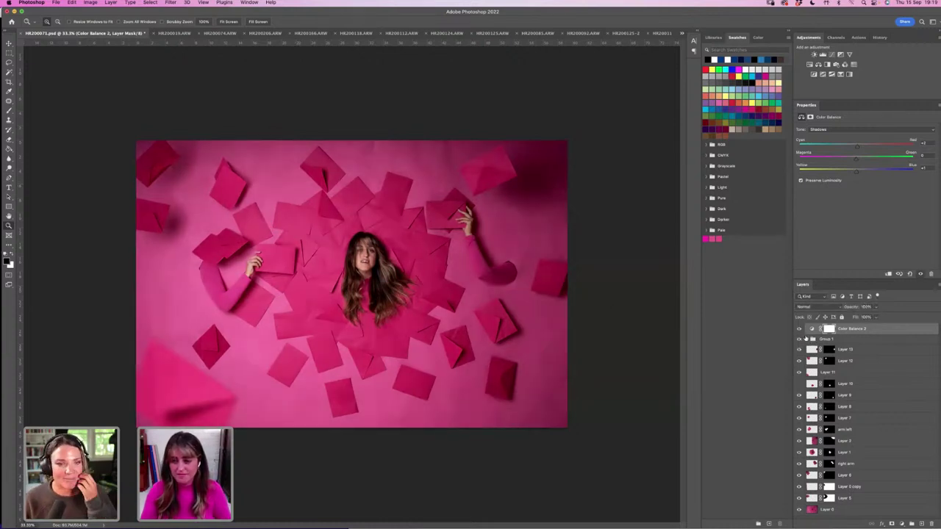
Lower Color Balance 2 to about 40% opacity and recheck it against Group 1.
{"action": "left_click_drag", "start_coordinate": [876, 308], "coordinate": [861, 318]}
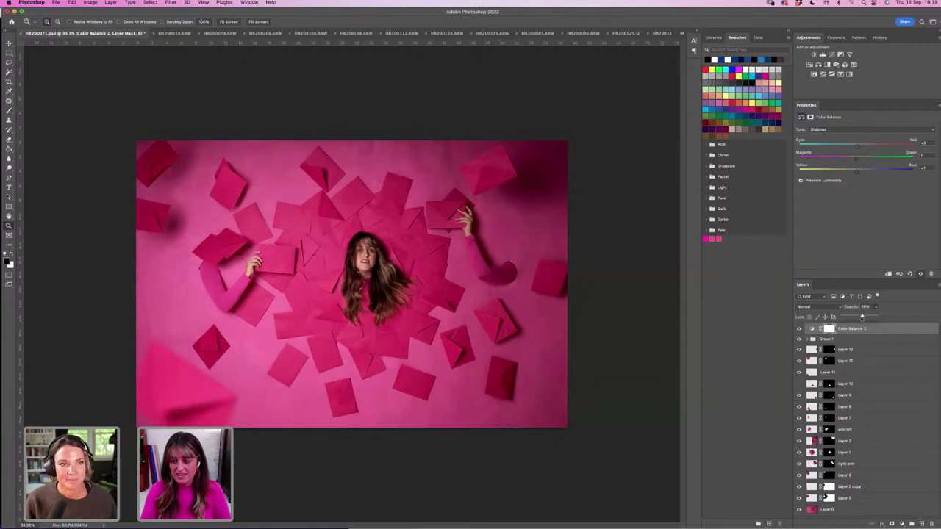
{"action": "left_click", "coordinate": [382, 269], "text": "alt"}
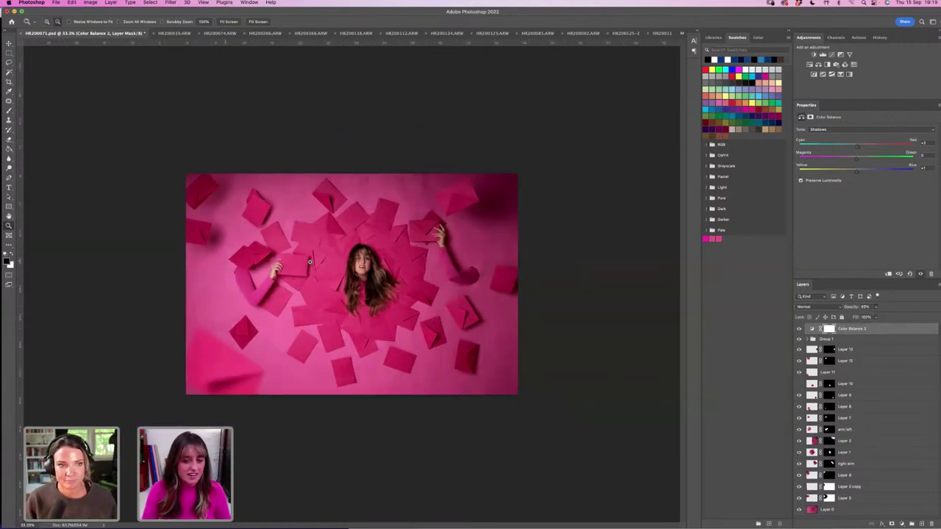
{"action": "left_click", "coordinate": [381, 268]}
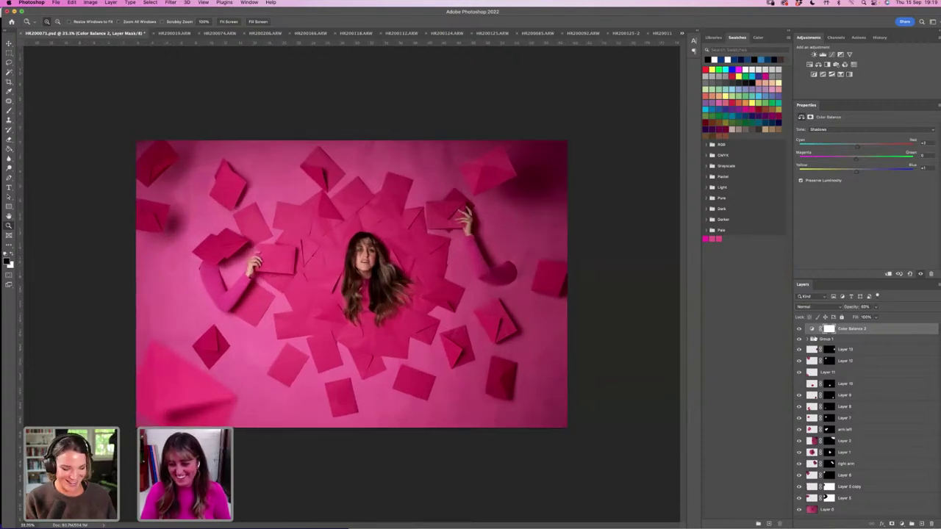
{"action": "left_click", "coordinate": [800, 339]}
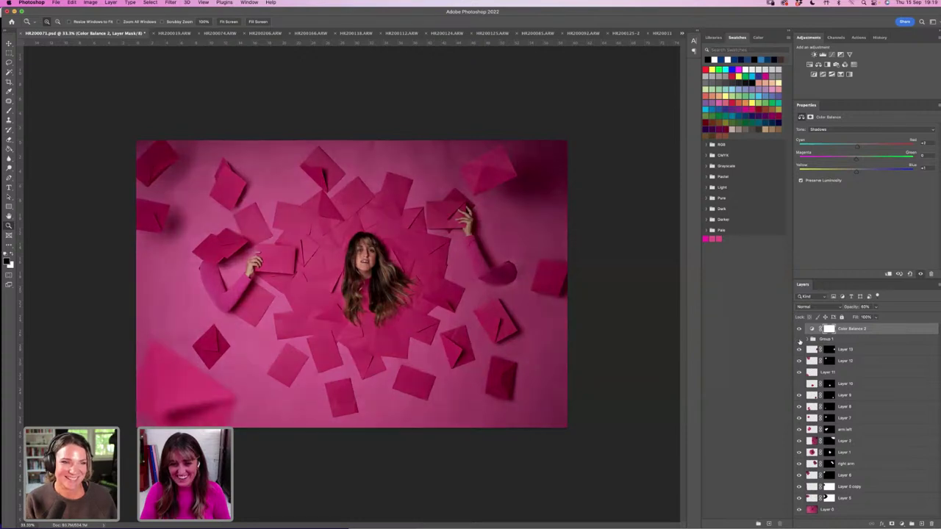
{"action": "left_click", "coordinate": [799, 341]}
{"action": "left_click", "coordinate": [800, 341]}
{"action": "left_click", "coordinate": [799, 341]}
{"action": "left_click", "coordinate": [823, 341]}
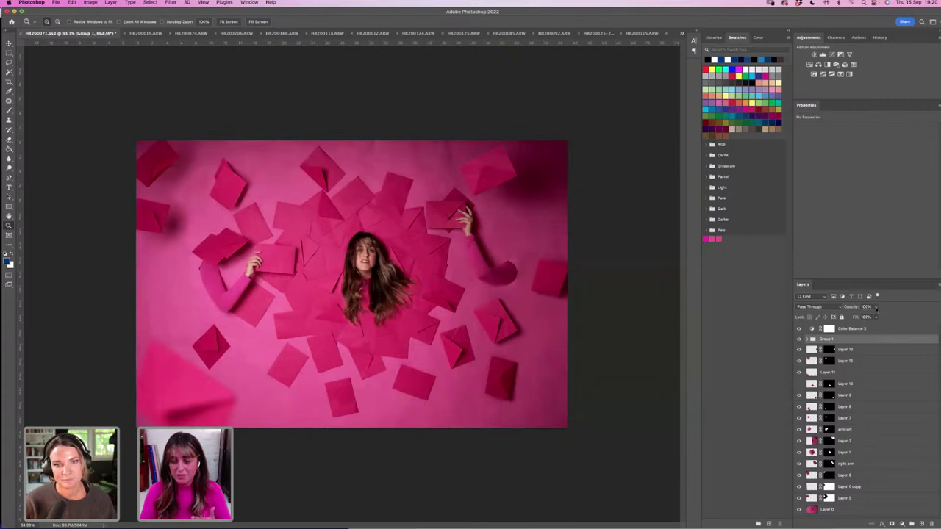
Drop Group 1's opacity slightly below 100%, compare it hidden and shown, then reselect Color Balance 2.
{"action": "left_click_drag", "start_coordinate": [875, 309], "coordinate": [871, 319]}
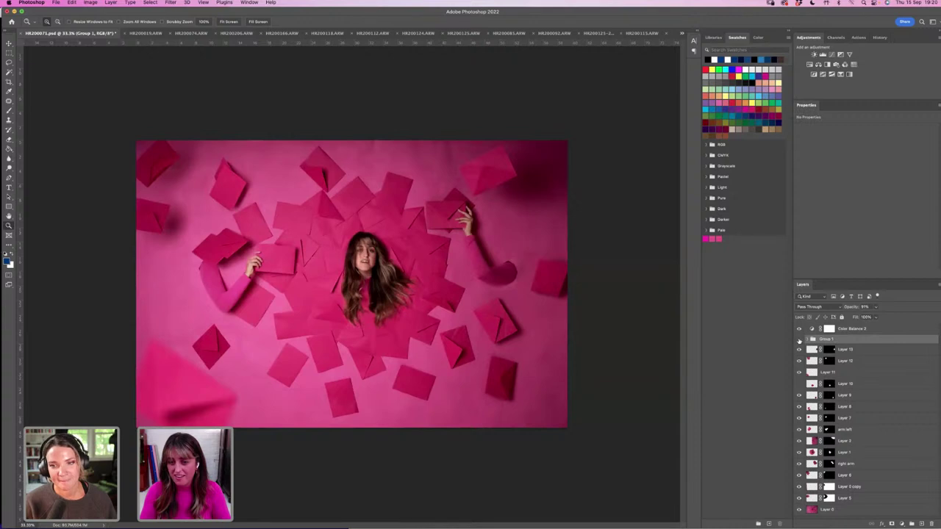
{"action": "left_click", "coordinate": [799, 339]}
{"action": "left_click", "coordinate": [798, 339]}
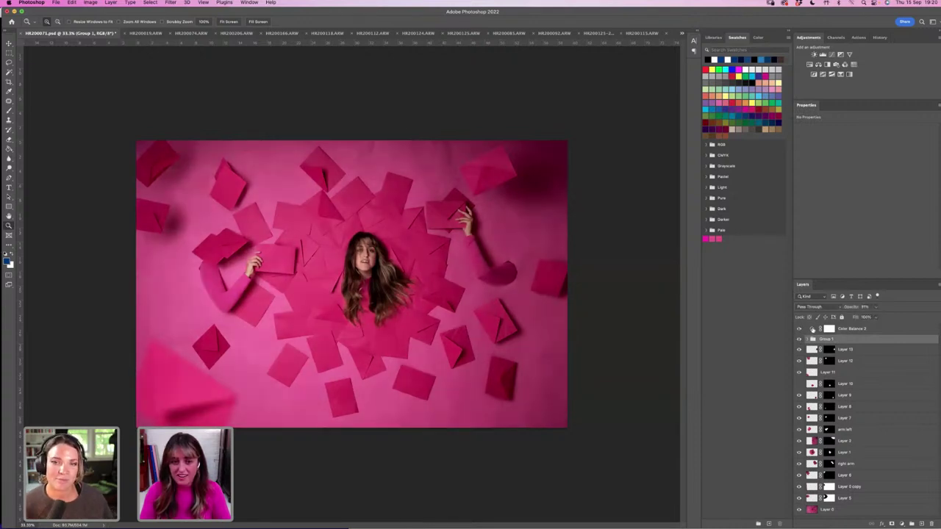
{"action": "left_click", "coordinate": [871, 329]}
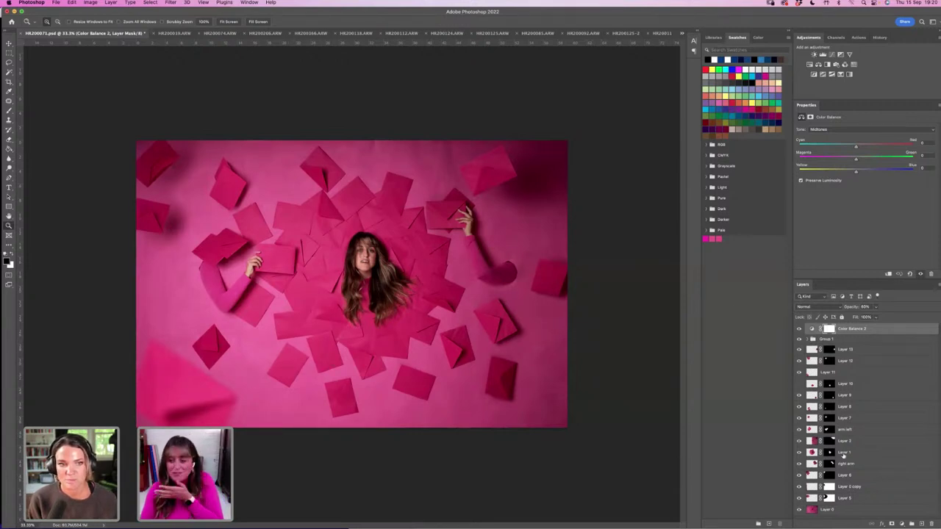
{"action": "left_click", "coordinate": [799, 453]}
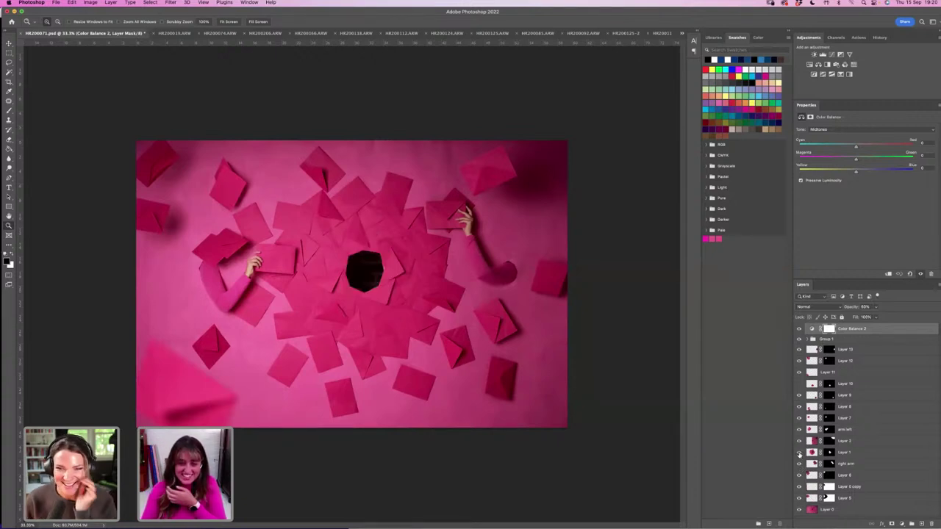
{"action": "left_click", "coordinate": [800, 452]}
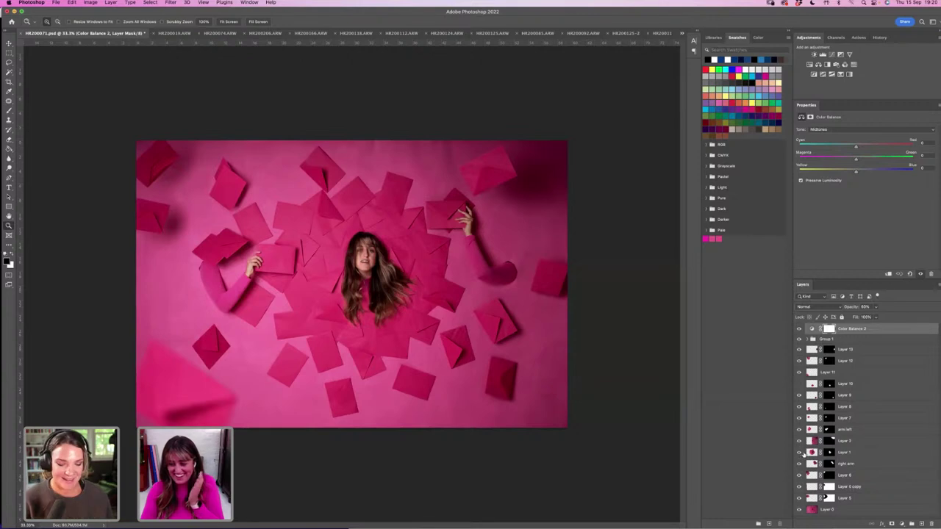
{"action": "left_click", "coordinate": [799, 476]}
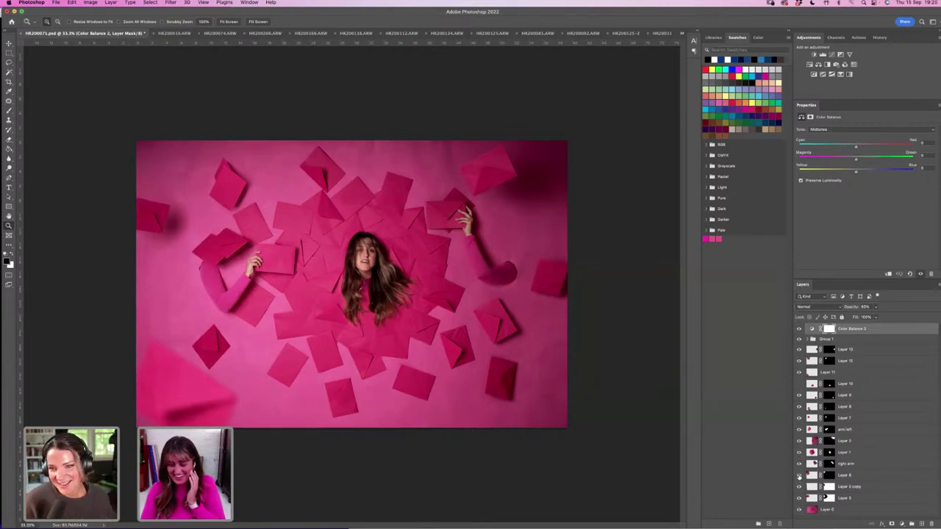
{"action": "left_click", "coordinate": [799, 475]}
{"action": "left_click", "coordinate": [798, 430]}
{"action": "left_click", "coordinate": [799, 430]}
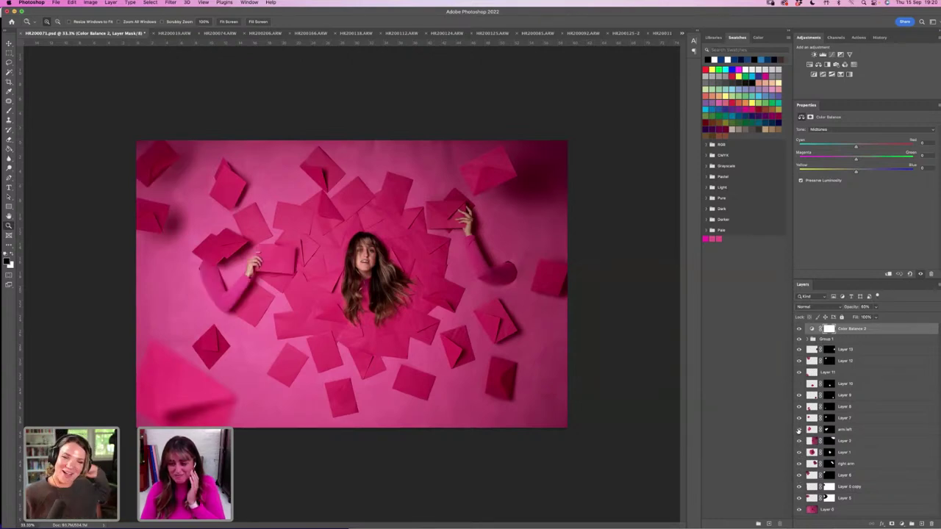
{"action": "left_click", "coordinate": [799, 406]}
{"action": "left_click", "coordinate": [798, 406]}
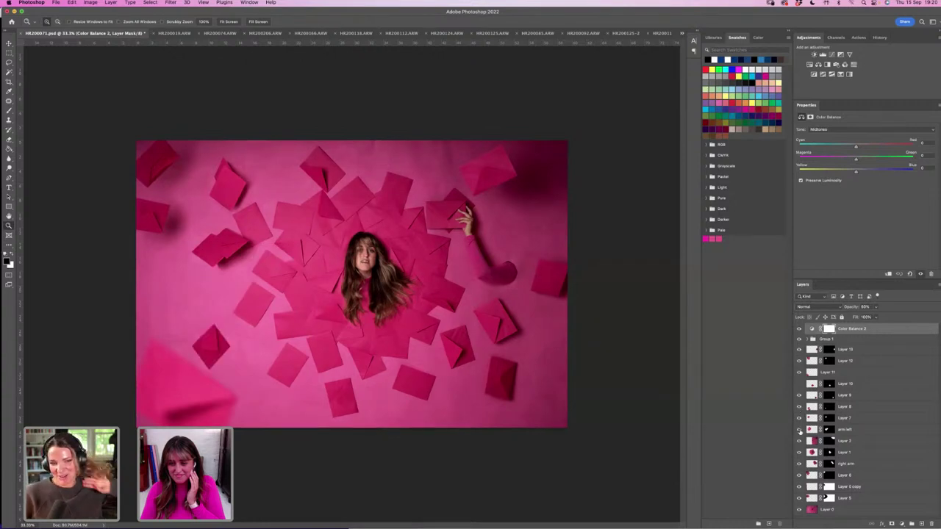
{"action": "left_click", "coordinate": [799, 430]}
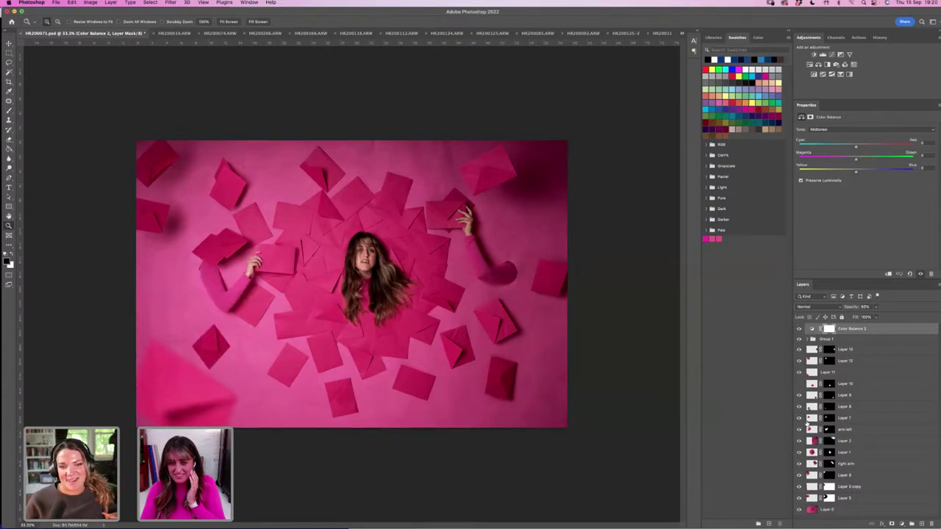
{"action": "left_click", "coordinate": [852, 431]}
With the Move tool, shift the left arm over beside the woman's head.
{"action": "left_click", "coordinate": [8, 44]}
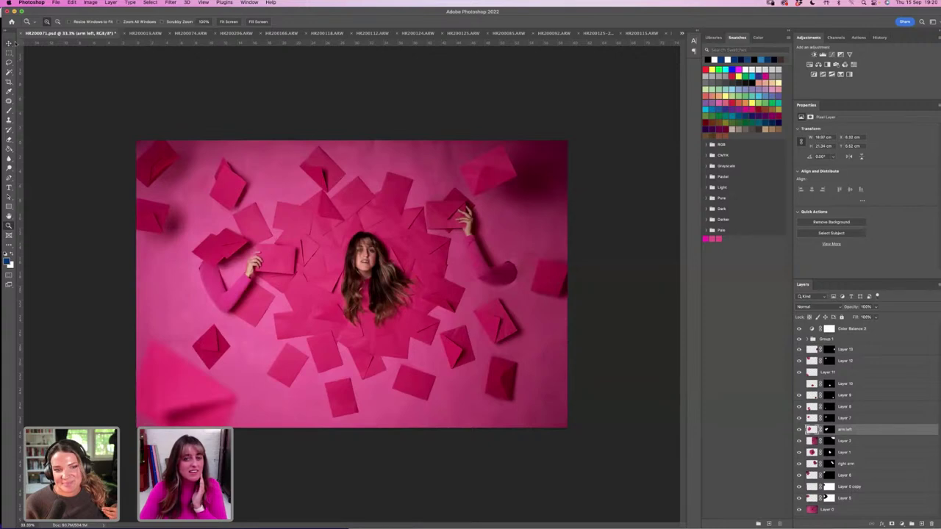
{"action": "mouse_move", "coordinate": [232, 280]}
{"action": "left_mouse_down"}
{"action": "mouse_move", "coordinate": [297, 279]}
{"action": "mouse_move", "coordinate": [254, 287]}
{"action": "mouse_move", "coordinate": [263, 283]}
{"action": "mouse_move", "coordinate": [239, 275]}
{"action": "left_mouse_up"}
{"action": "left_click_drag", "start_coordinate": [290, 294], "coordinate": [366, 281]}
Rotate the left arm about 40°, shrink it, and place it below her face.
{"action": "key", "text": "ctrl+t"}
{"action": "left_click_drag", "start_coordinate": [445, 265], "coordinate": [441, 319]}
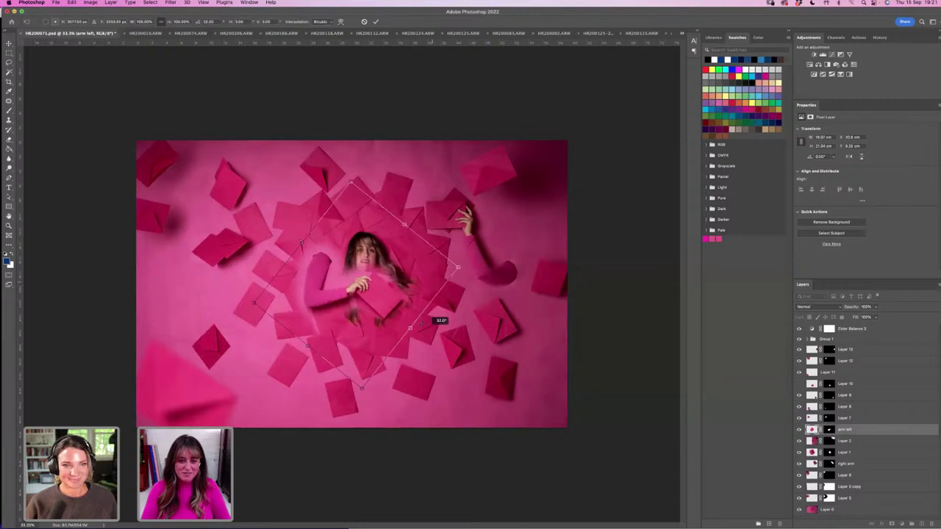
{"action": "left_click", "coordinate": [376, 21]}
{"action": "left_click_drag", "start_coordinate": [366, 316], "coordinate": [378, 355]}
{"action": "left_click_drag", "start_coordinate": [284, 254], "coordinate": [301, 273]}
{"action": "key", "text": "Return"}
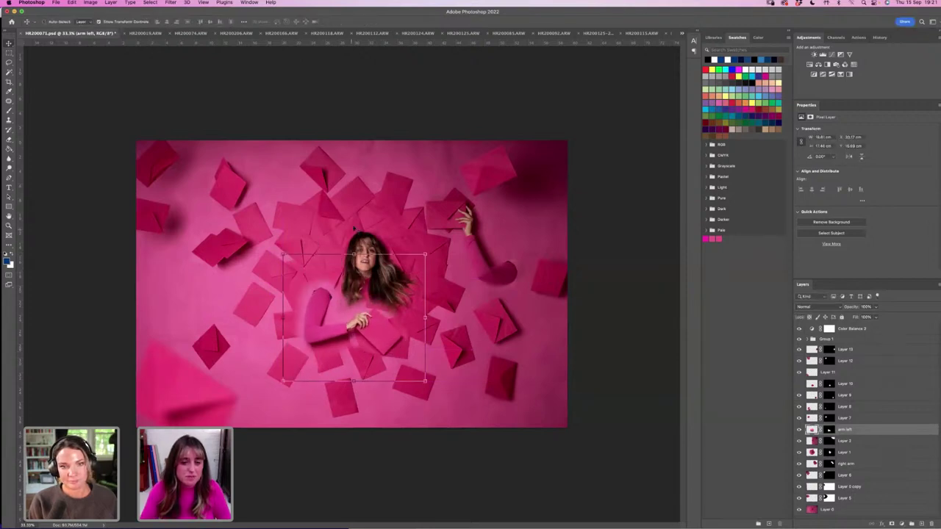
{"action": "mouse_move", "coordinate": [365, 306]}
{"action": "left_mouse_down"}
{"action": "mouse_move", "coordinate": [359, 320]}
{"action": "mouse_move", "coordinate": [356, 312]}
{"action": "left_mouse_up"}
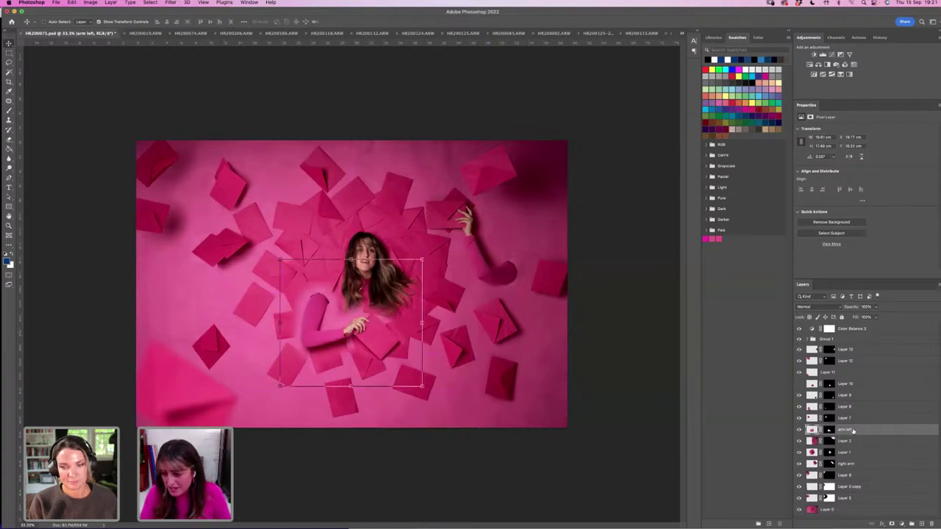
Move the right arm up toward her head and stack its layer above Layer 10.
{"action": "left_click", "coordinate": [845, 464]}
{"action": "left_click_drag", "start_coordinate": [505, 256], "coordinate": [428, 235]}
{"action": "left_click_drag", "start_coordinate": [851, 377], "coordinate": [851, 382]}
{"action": "mouse_move", "coordinate": [406, 224]}
{"action": "left_mouse_down"}
{"action": "mouse_move", "coordinate": [413, 220]}
{"action": "mouse_move", "coordinate": [418, 233]}
{"action": "left_mouse_up"}
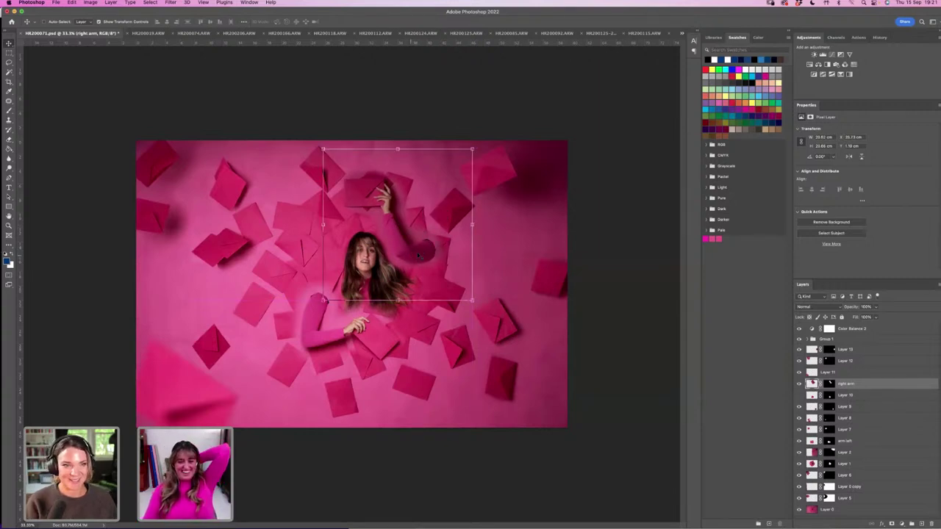
Drag the right arm so it rises above the woman's head among the envelopes.
{"action": "left_click_drag", "start_coordinate": [425, 254], "coordinate": [425, 275]}
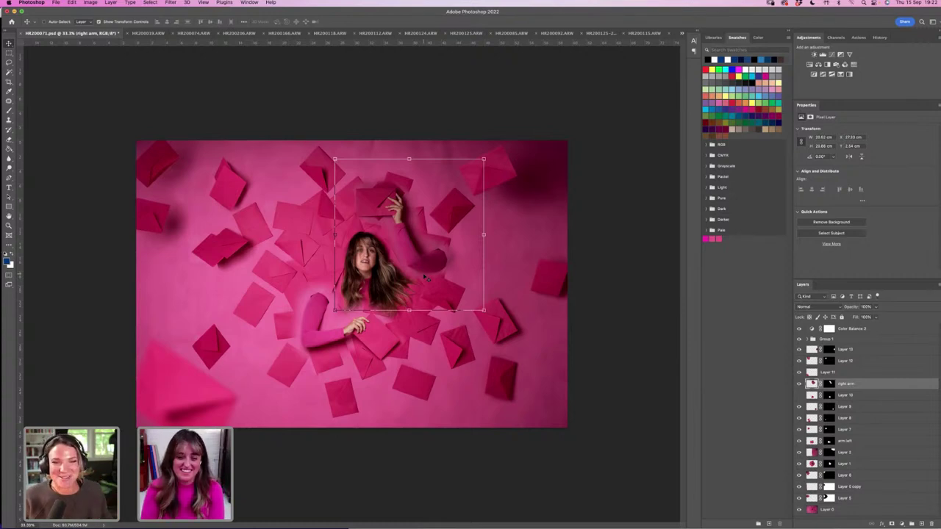
Move the right arm back up and right, its hand reaching an envelope.
{"action": "left_click_drag", "start_coordinate": [431, 259], "coordinate": [507, 273]}
{"action": "left_click_drag", "start_coordinate": [497, 270], "coordinate": [505, 277]}
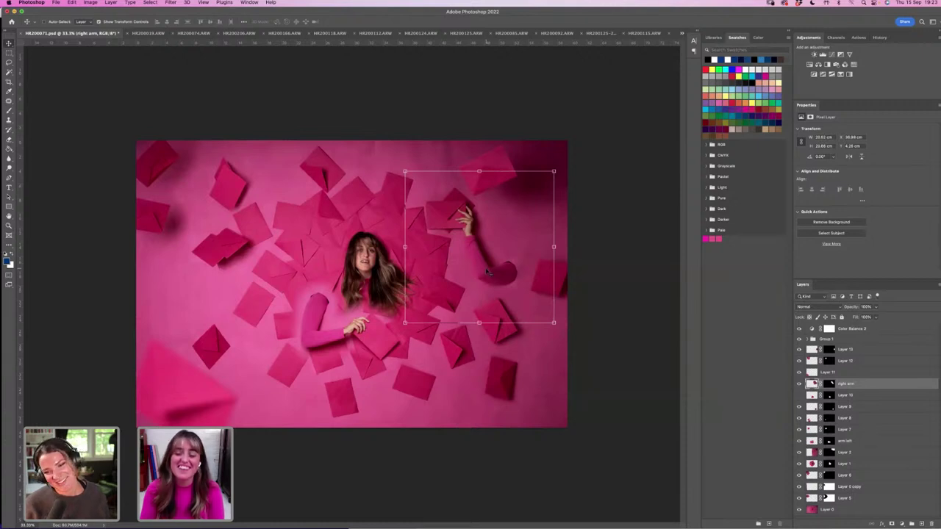
{"action": "mouse_move", "coordinate": [498, 274]}
{"action": "left_mouse_down"}
{"action": "mouse_move", "coordinate": [405, 254]}
{"action": "mouse_move", "coordinate": [427, 248]}
{"action": "mouse_move", "coordinate": [427, 260]}
{"action": "mouse_move", "coordinate": [410, 256]}
{"action": "mouse_move", "coordinate": [483, 283]}
{"action": "mouse_move", "coordinate": [509, 279]}
{"action": "mouse_move", "coordinate": [413, 249]}
{"action": "mouse_move", "coordinate": [508, 279]}
{"action": "mouse_move", "coordinate": [499, 285]}
{"action": "left_mouse_up"}
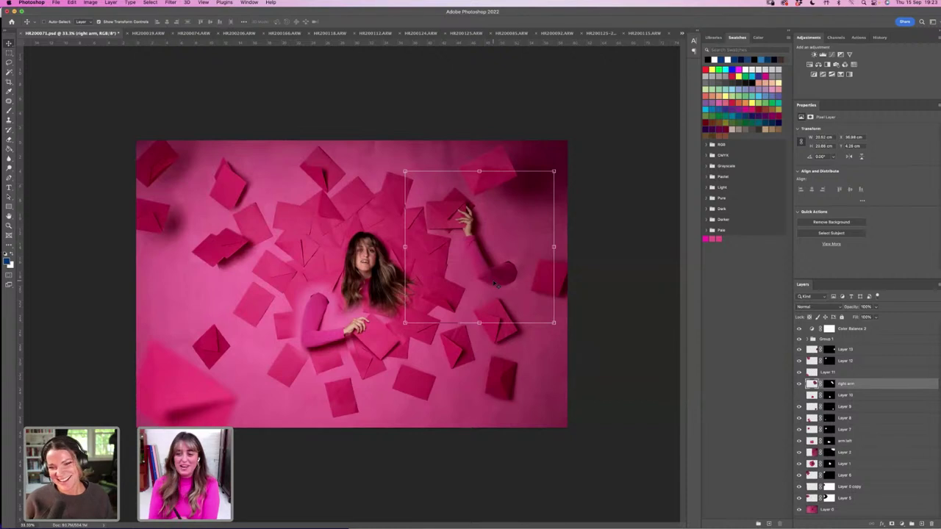
Shift the left arm leftward, move the right arm up-left, then readjust the left arm.
{"action": "left_click", "coordinate": [843, 441]}
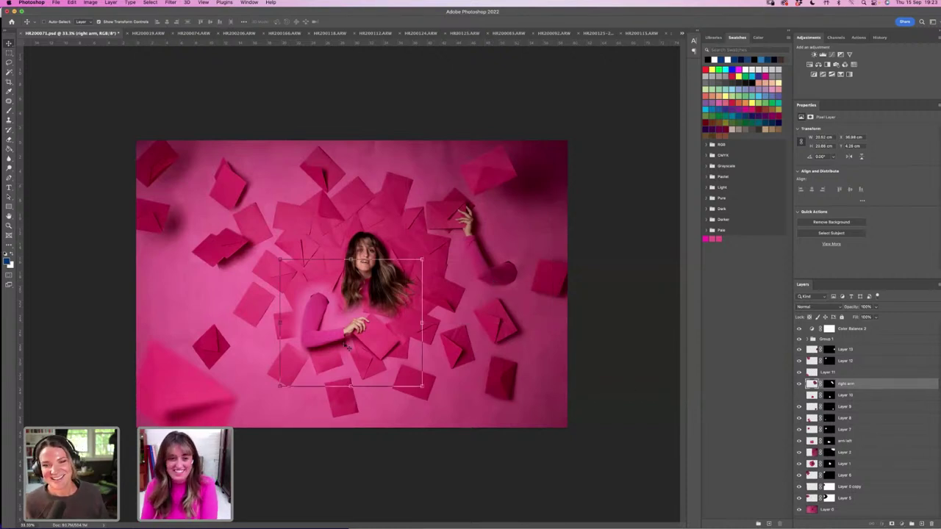
{"action": "left_click_drag", "start_coordinate": [352, 311], "coordinate": [311, 325]}
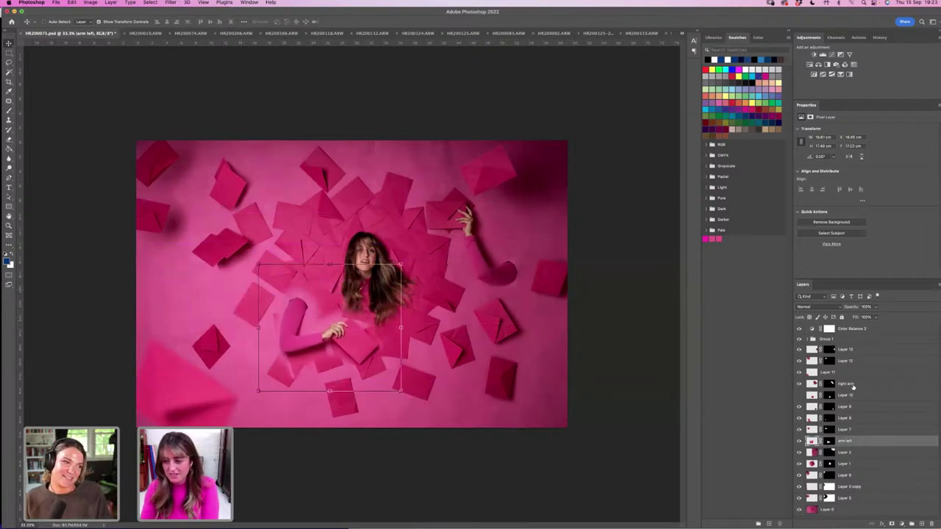
{"action": "left_click", "coordinate": [853, 385]}
{"action": "left_click_drag", "start_coordinate": [481, 263], "coordinate": [409, 240]}
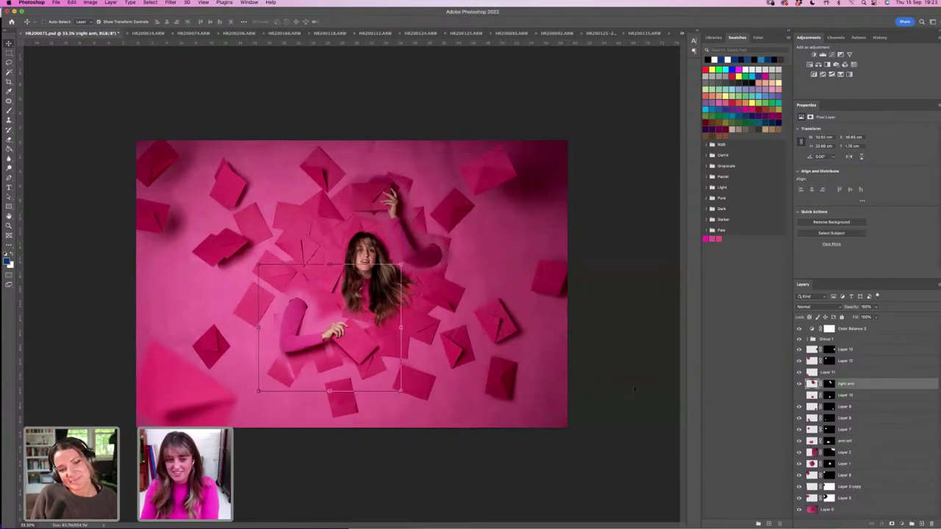
{"action": "left_click_drag", "start_coordinate": [356, 338], "coordinate": [380, 327]}
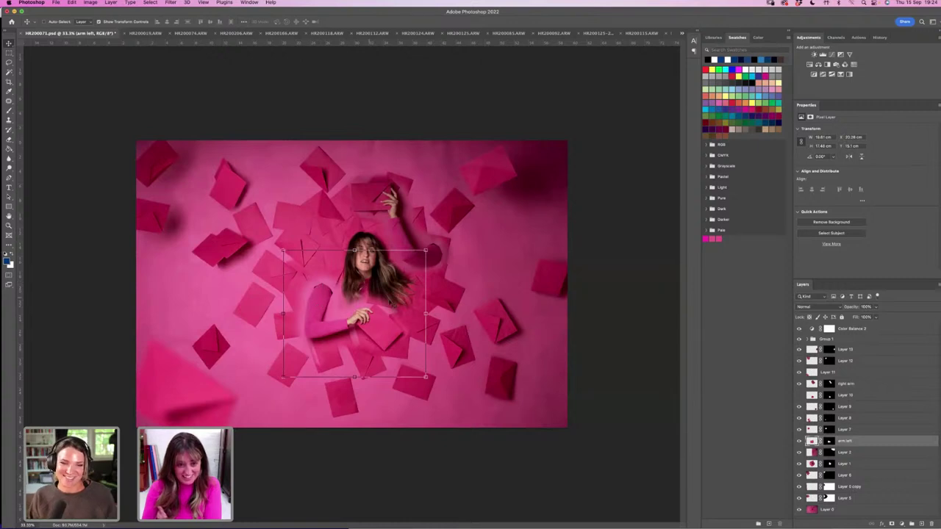
Raise the right arm above her head, compare without the left arm, and nudge it.
{"action": "left_click", "coordinate": [845, 384]}
{"action": "left_click_drag", "start_coordinate": [447, 243], "coordinate": [428, 225]}
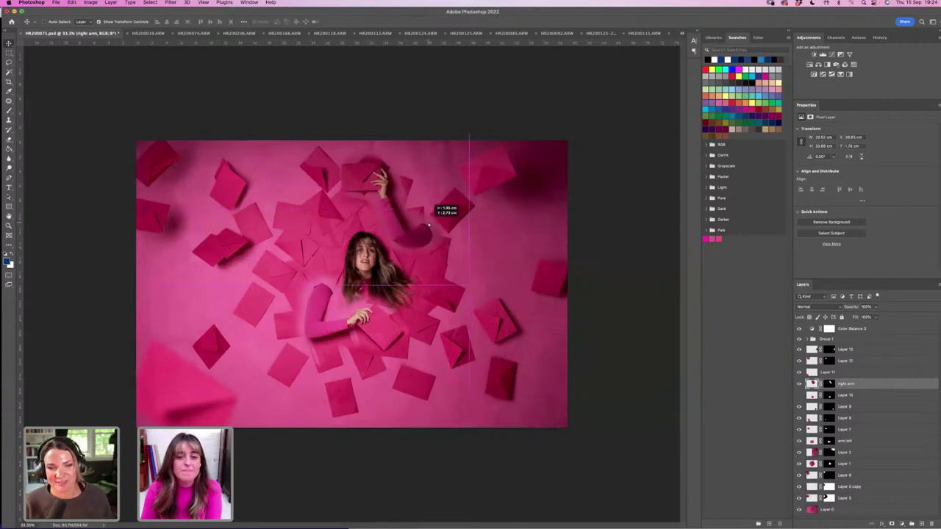
{"action": "left_click_drag", "start_coordinate": [430, 227], "coordinate": [430, 225]}
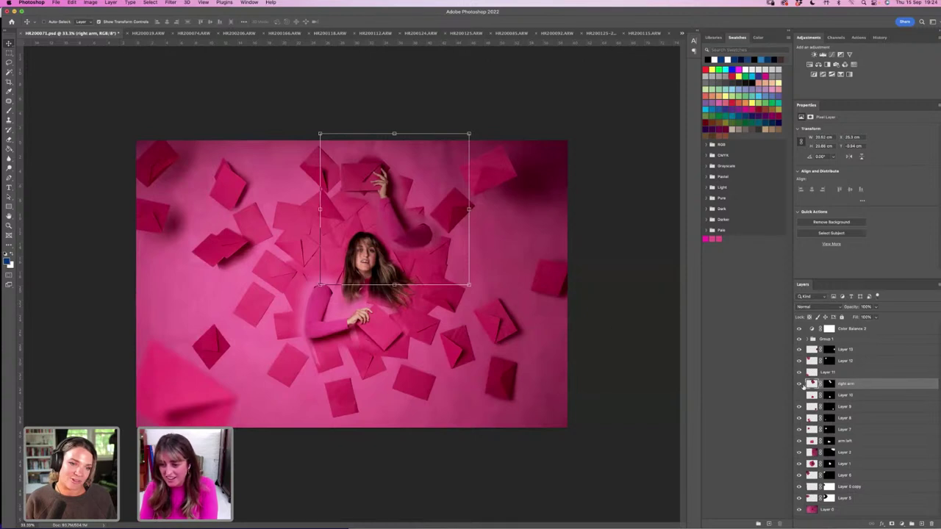
{"action": "left_click", "coordinate": [799, 441]}
{"action": "left_click", "coordinate": [799, 441]}
{"action": "left_click", "coordinate": [847, 440]}
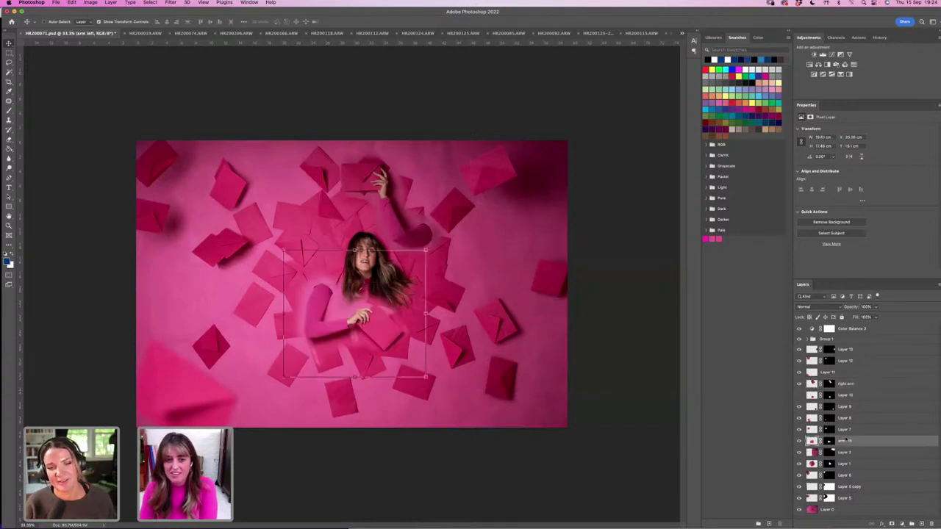
{"action": "left_click", "coordinate": [845, 383]}
{"action": "mouse_move", "coordinate": [388, 209]}
{"action": "left_mouse_down"}
{"action": "mouse_move", "coordinate": [397, 215]}
{"action": "mouse_move", "coordinate": [389, 208]}
{"action": "left_mouse_up"}
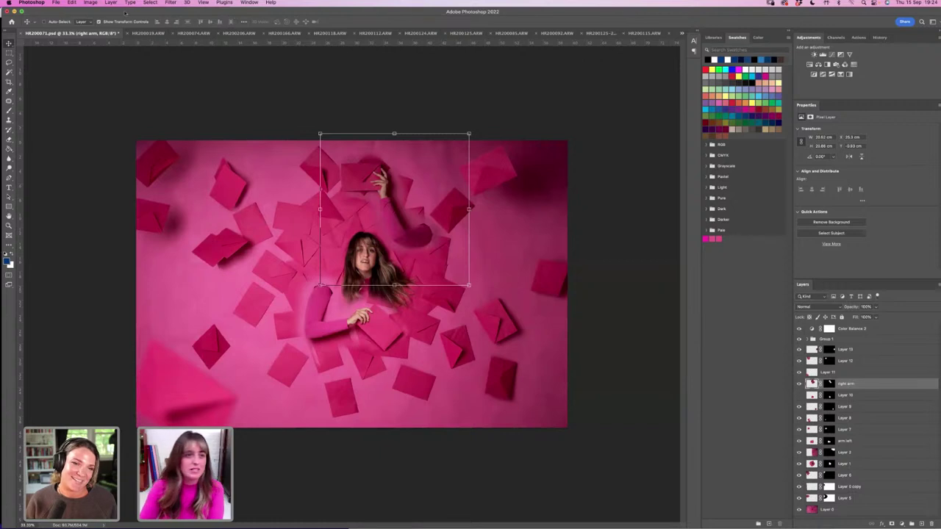
Try a direct Brightness/Contrast of about 28 on the right arm, then undo it.
{"action": "left_click", "coordinate": [90, 2]}
{"action": "mouse_move", "coordinate": [110, 24]}
{"action": "left_click", "coordinate": [199, 23]}
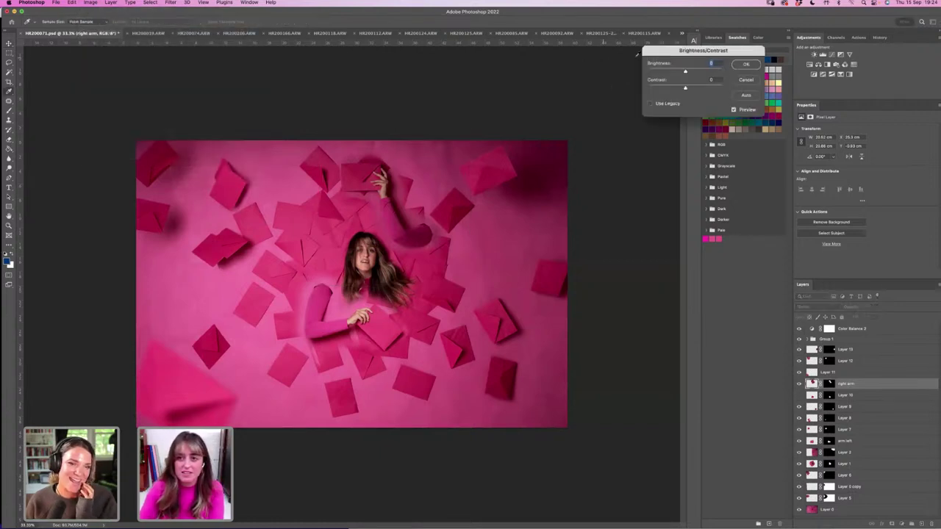
{"action": "left_click_drag", "start_coordinate": [685, 72], "coordinate": [691, 71]}
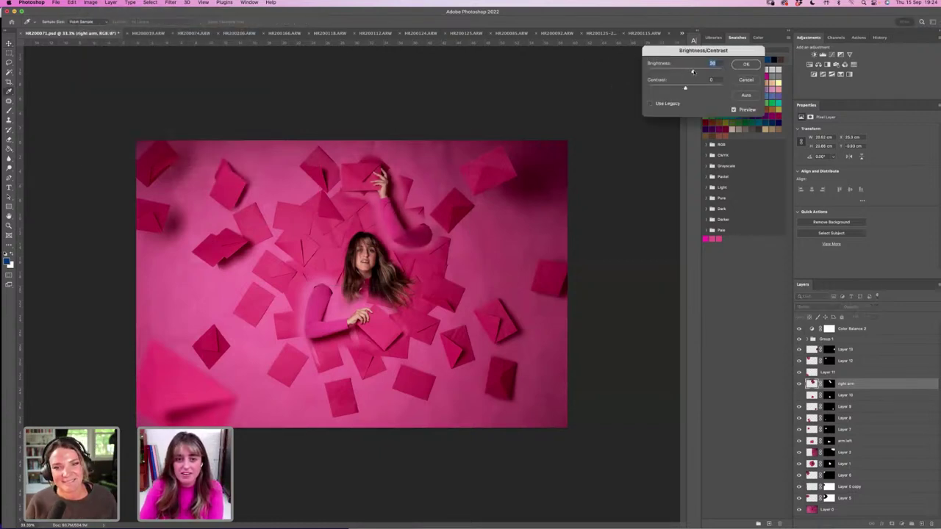
{"action": "left_click", "coordinate": [746, 64]}
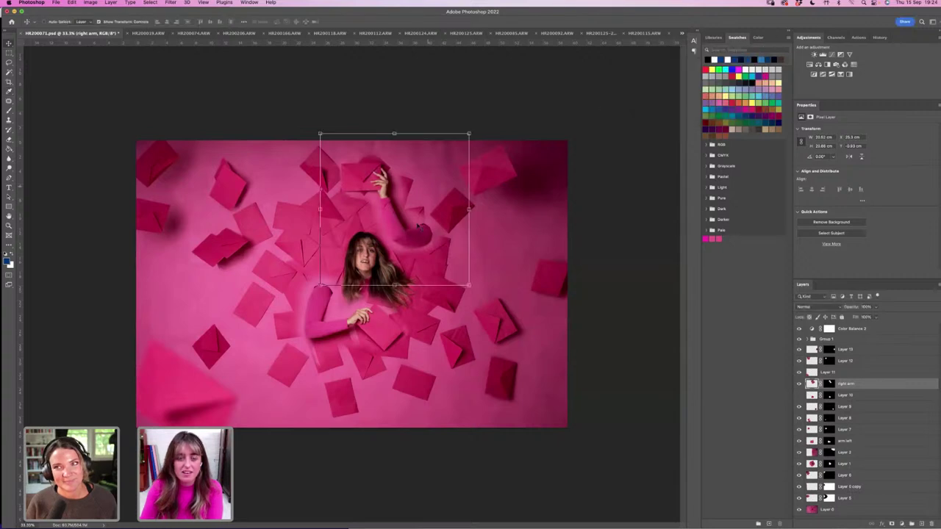
{"action": "key", "text": "super+z"}
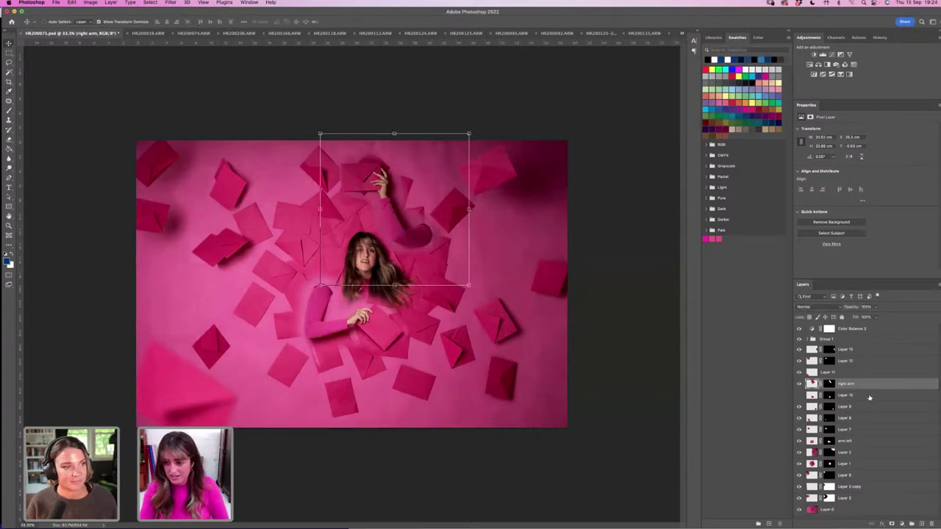
Add a Brightness/Contrast layer clipped to the right arm with brightness raised to 30.
{"action": "left_click", "coordinate": [814, 54]}
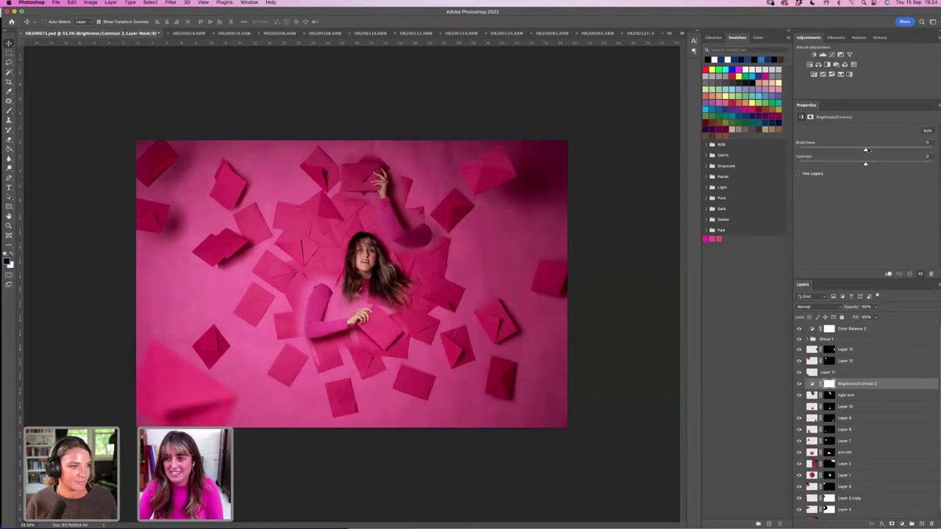
{"action": "left_click", "coordinate": [870, 150]}
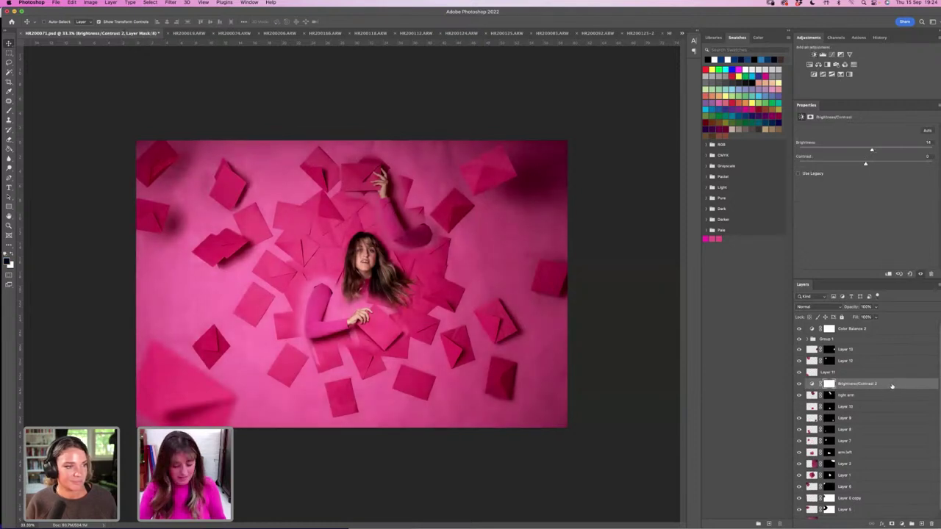
{"action": "right_click", "coordinate": [892, 385]}
{"action": "left_click", "coordinate": [844, 324]}
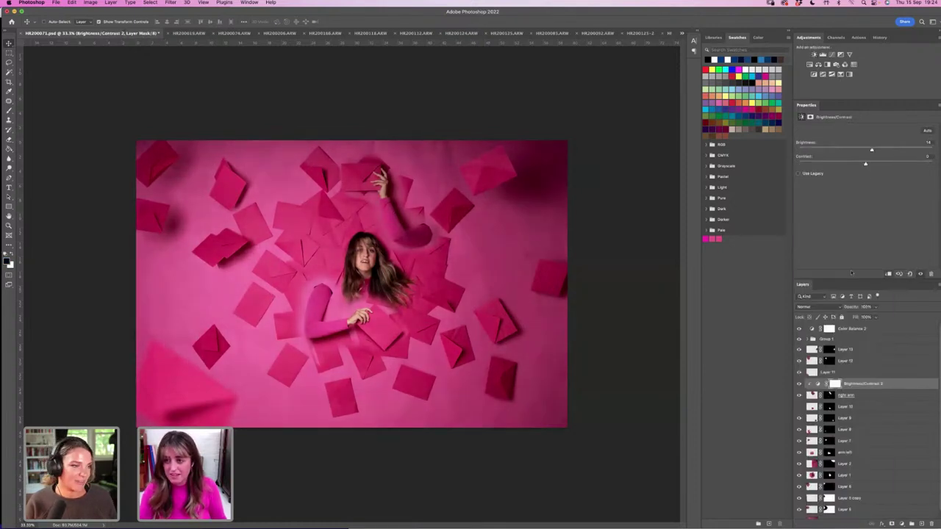
{"action": "left_click", "coordinate": [882, 150]}
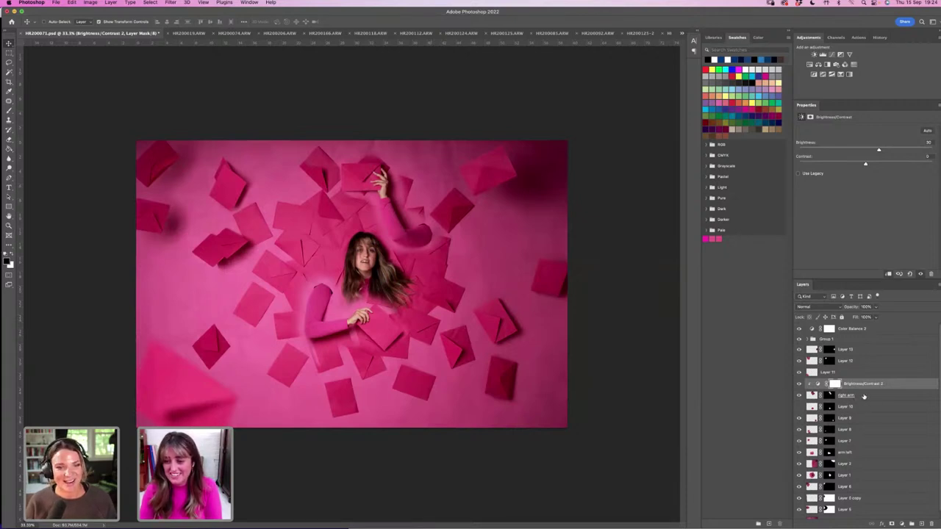
Add a Color Balance layer above the right arm and shift its magenta–green slider.
{"action": "left_click", "coordinate": [864, 396]}
{"action": "left_click", "coordinate": [822, 65]}
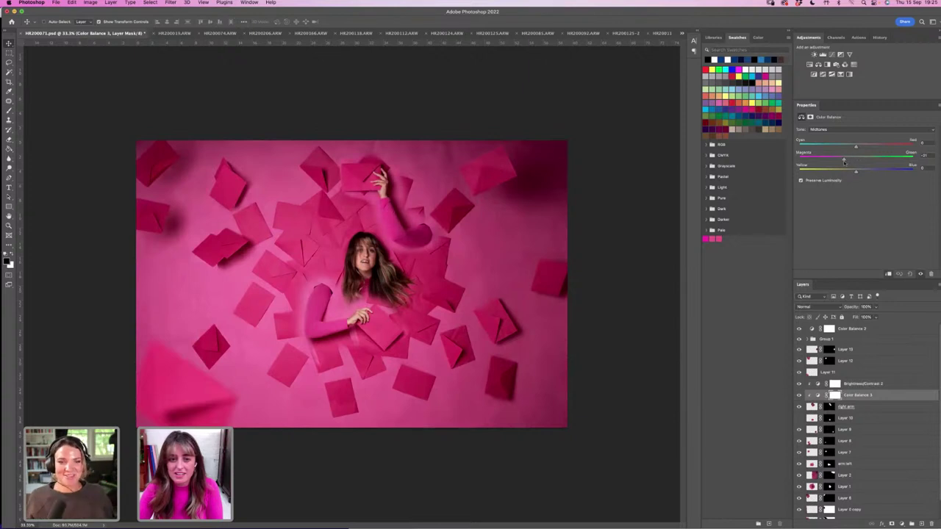
{"action": "left_click_drag", "start_coordinate": [843, 161], "coordinate": [853, 161]}
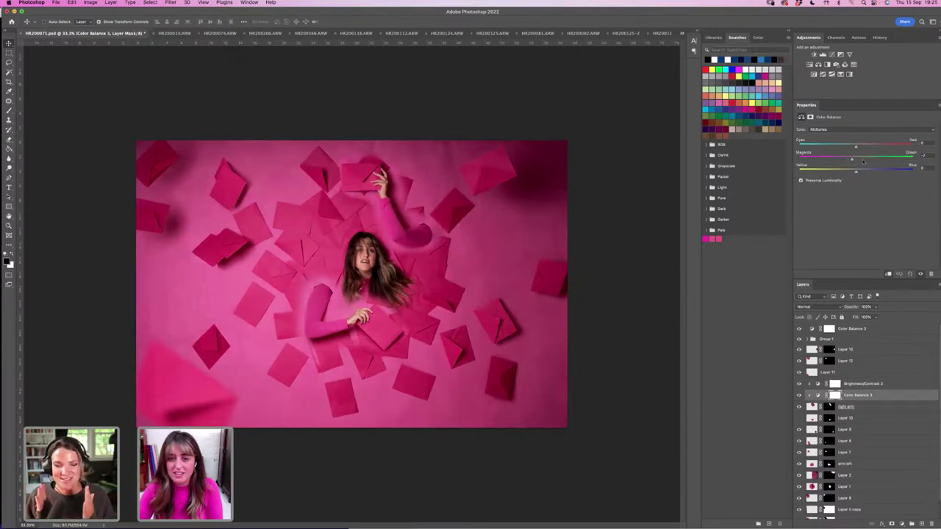